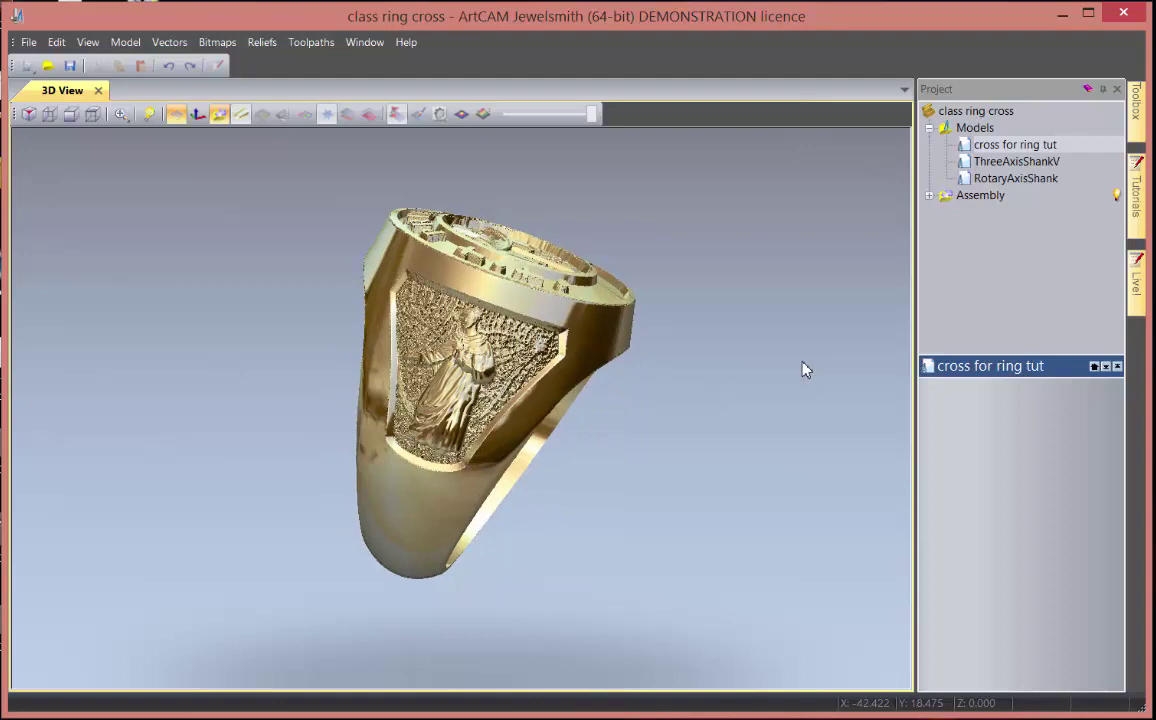
- Examine the finished class ring in 3D from the front, the side and the engraved top
left_click_drag(777, 379, 335, 436)
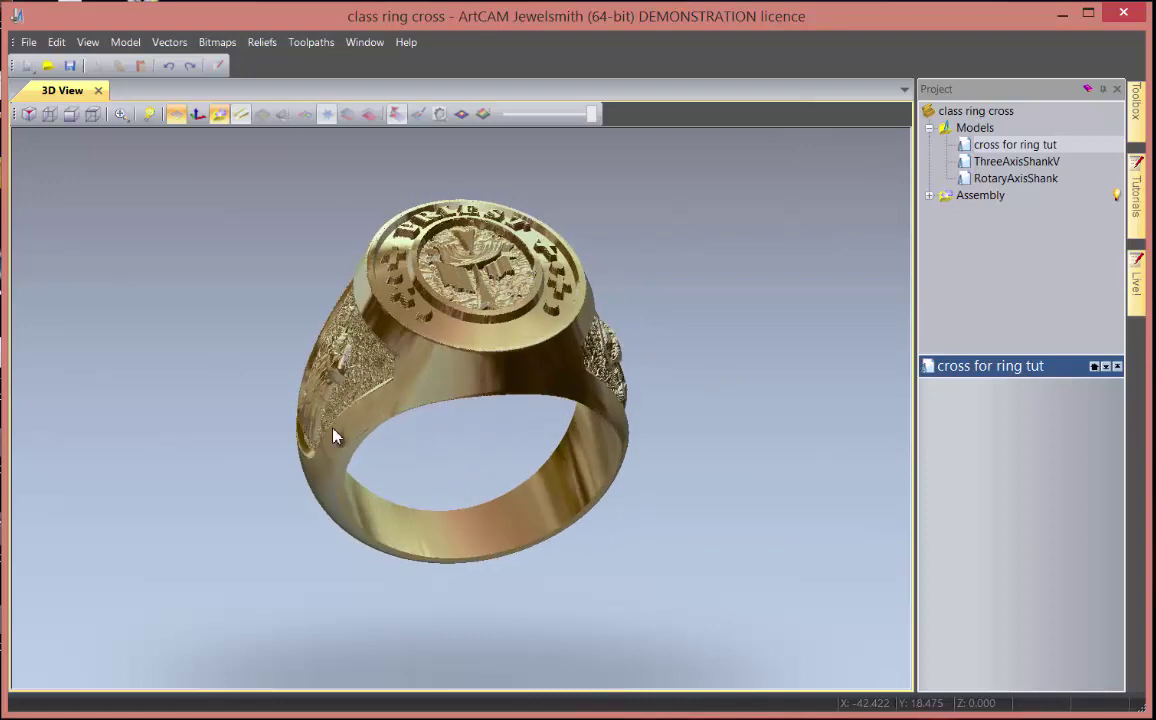
left_click_drag(490, 408, 520, 487)
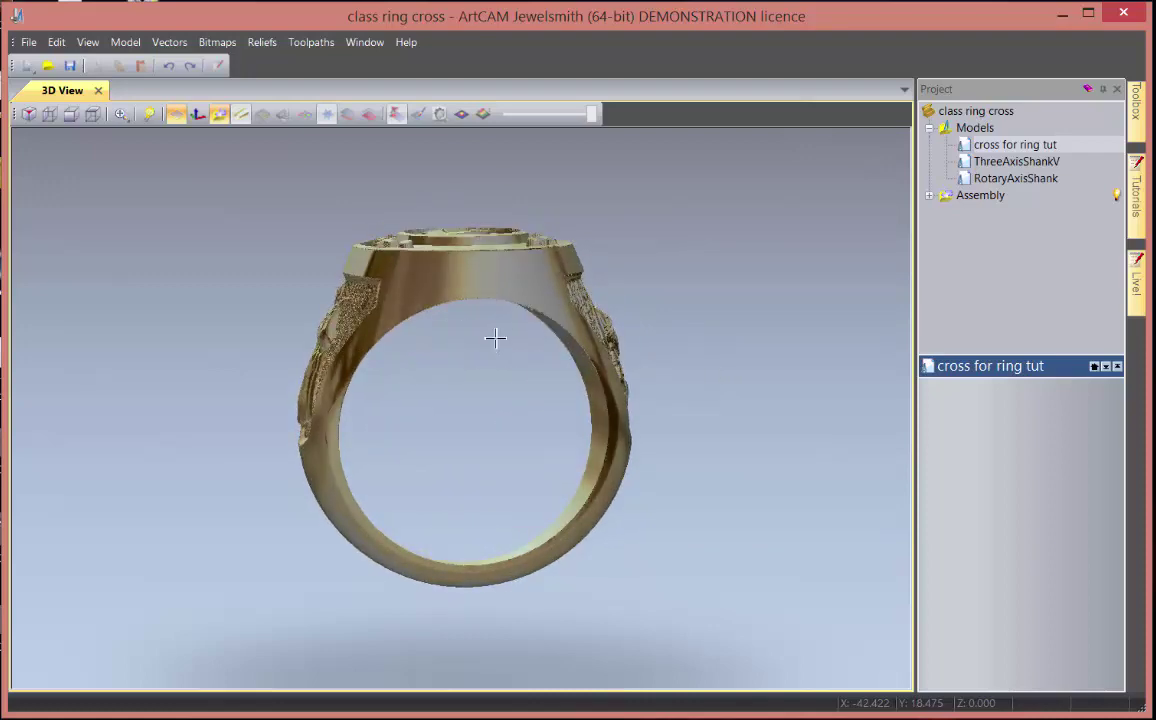
left_click_drag(495, 339, 434, 542)
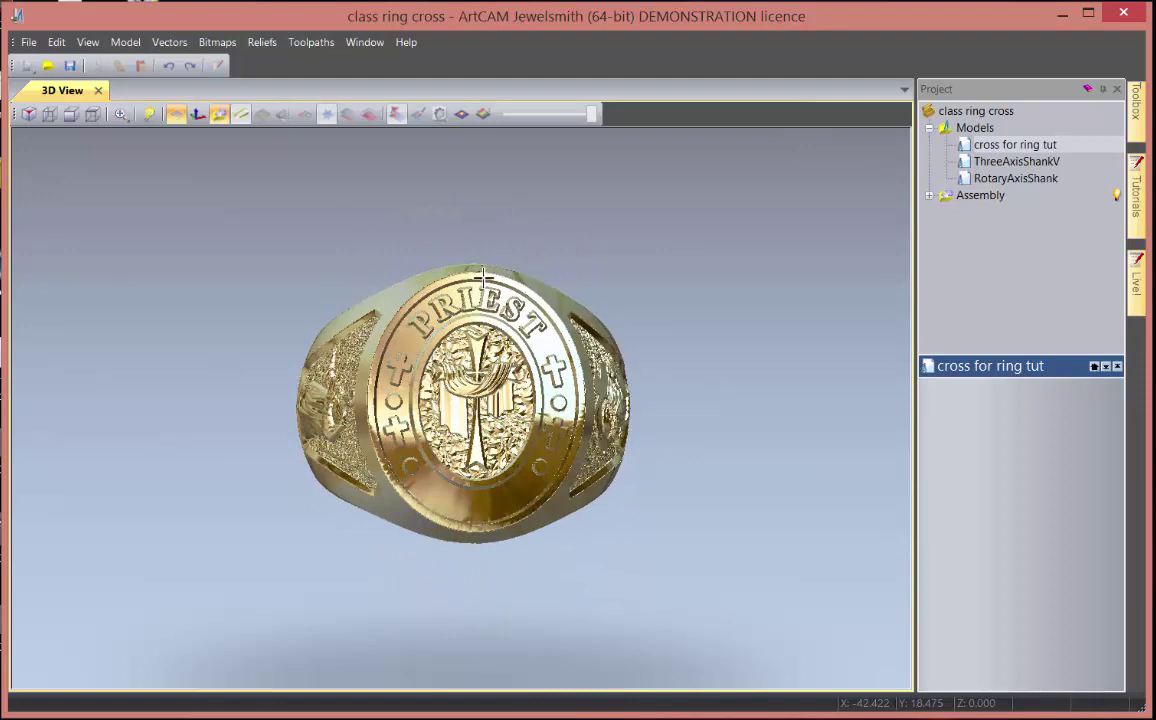
left_click_drag(440, 498, 483, 369)
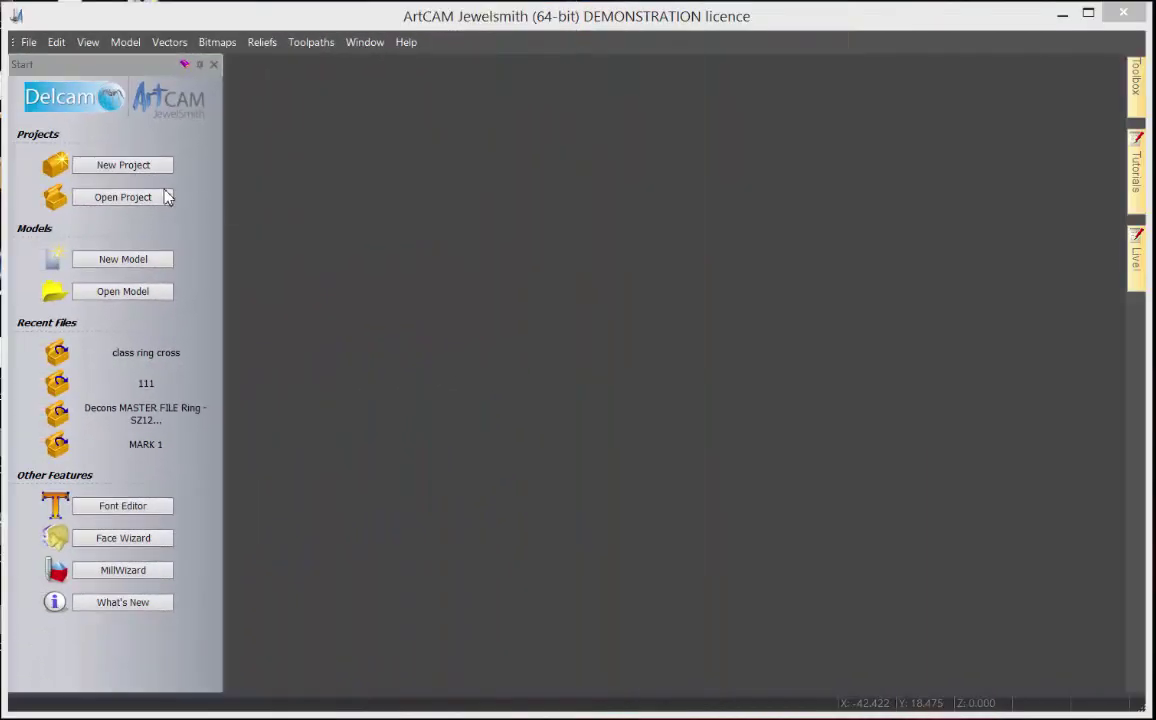
- Create a new project and start a vertical 3-axis shank blank among its models
left_click(126, 170)
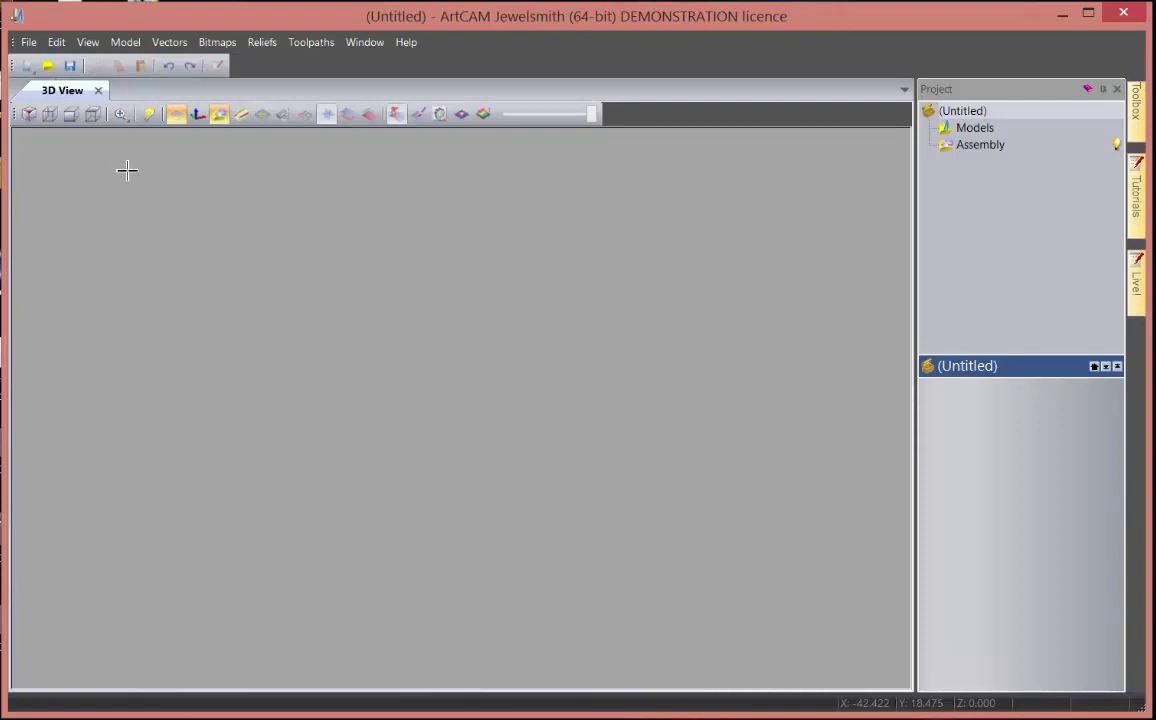
left_click(965, 134)
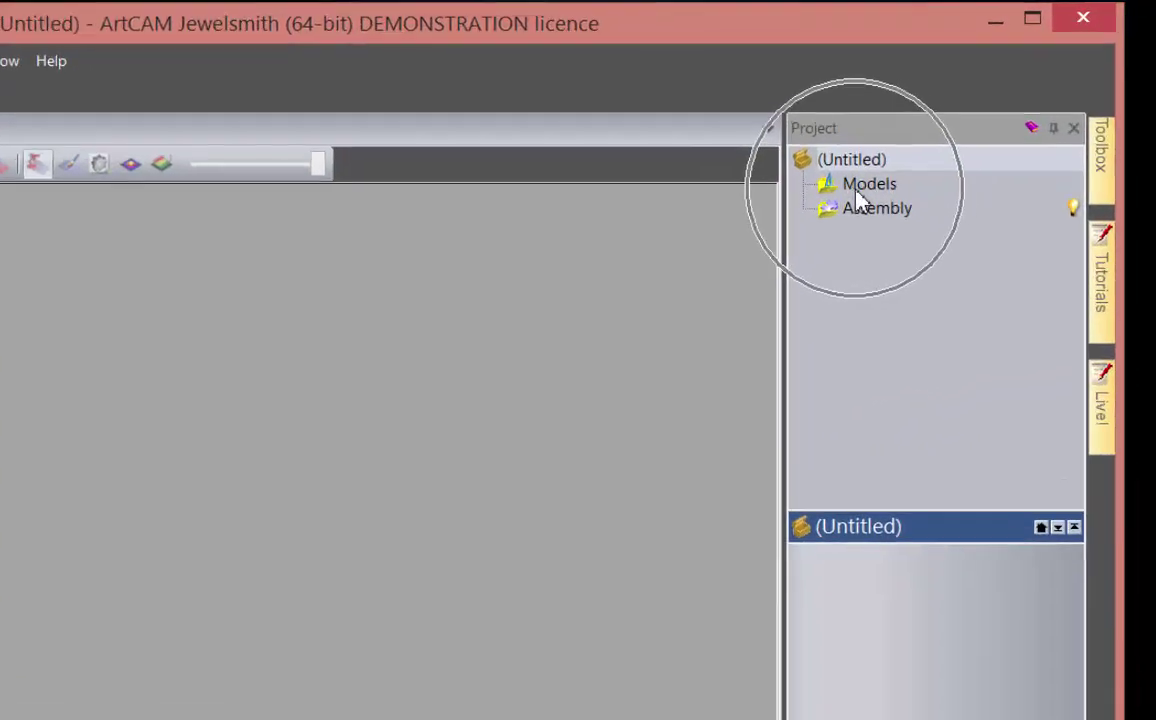
left_click(968, 134)
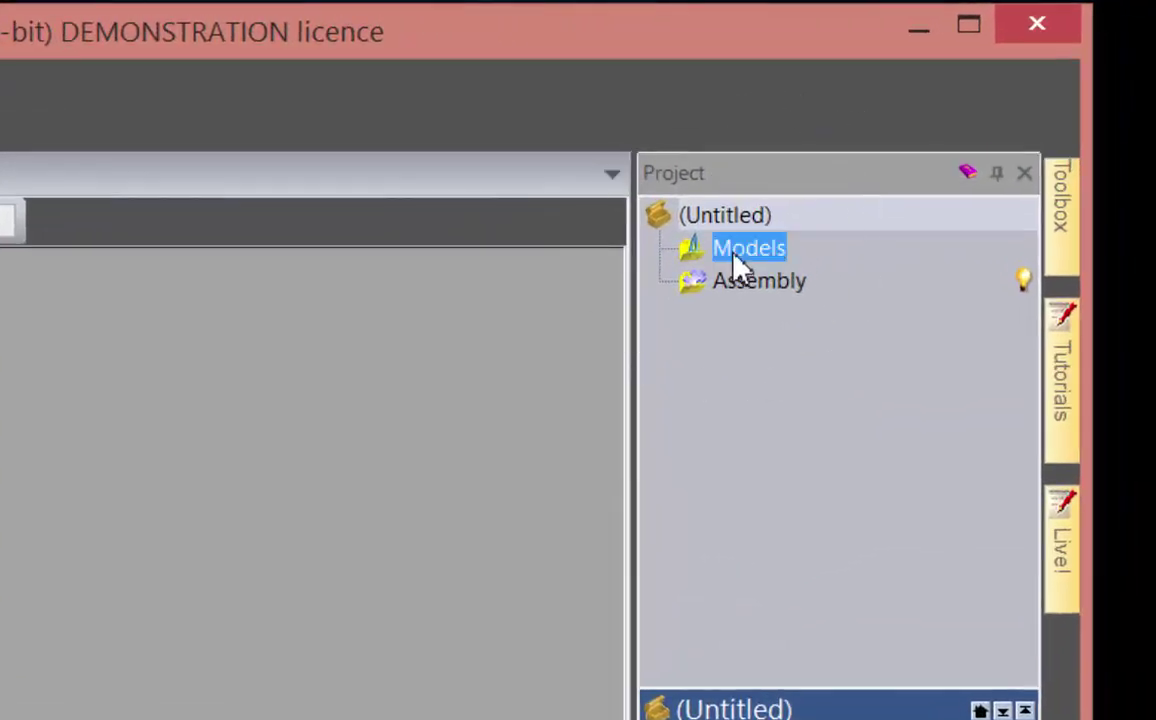
left_click(736, 258)
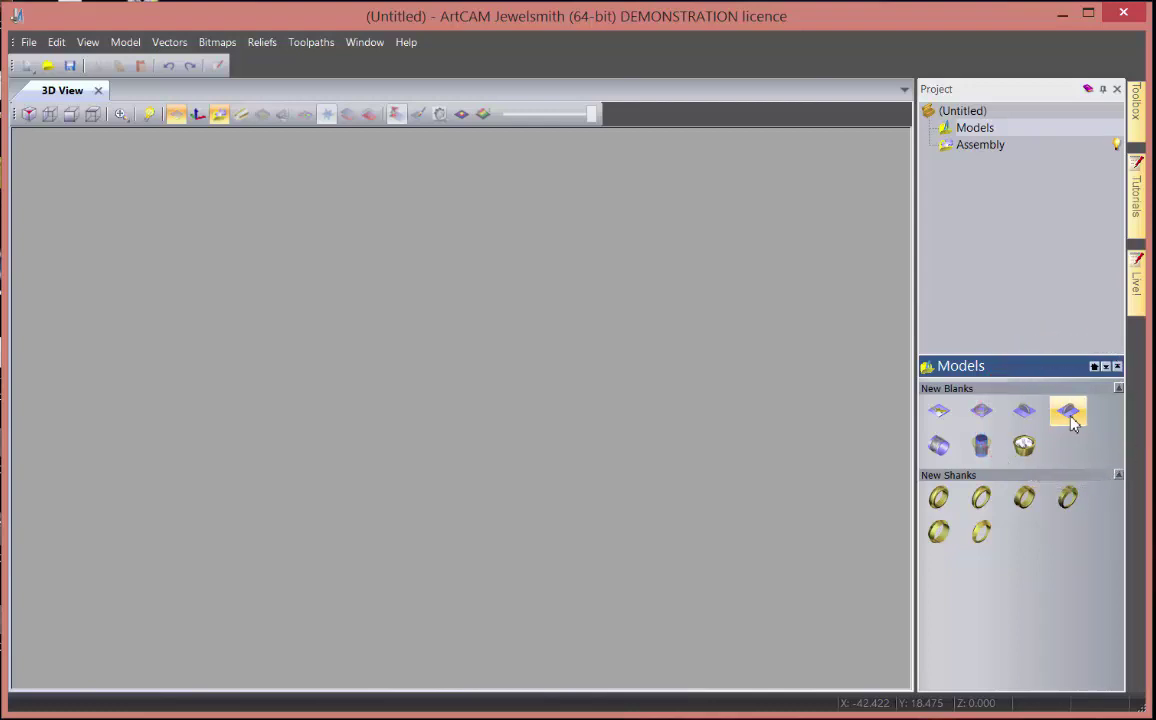
left_click(1068, 412)
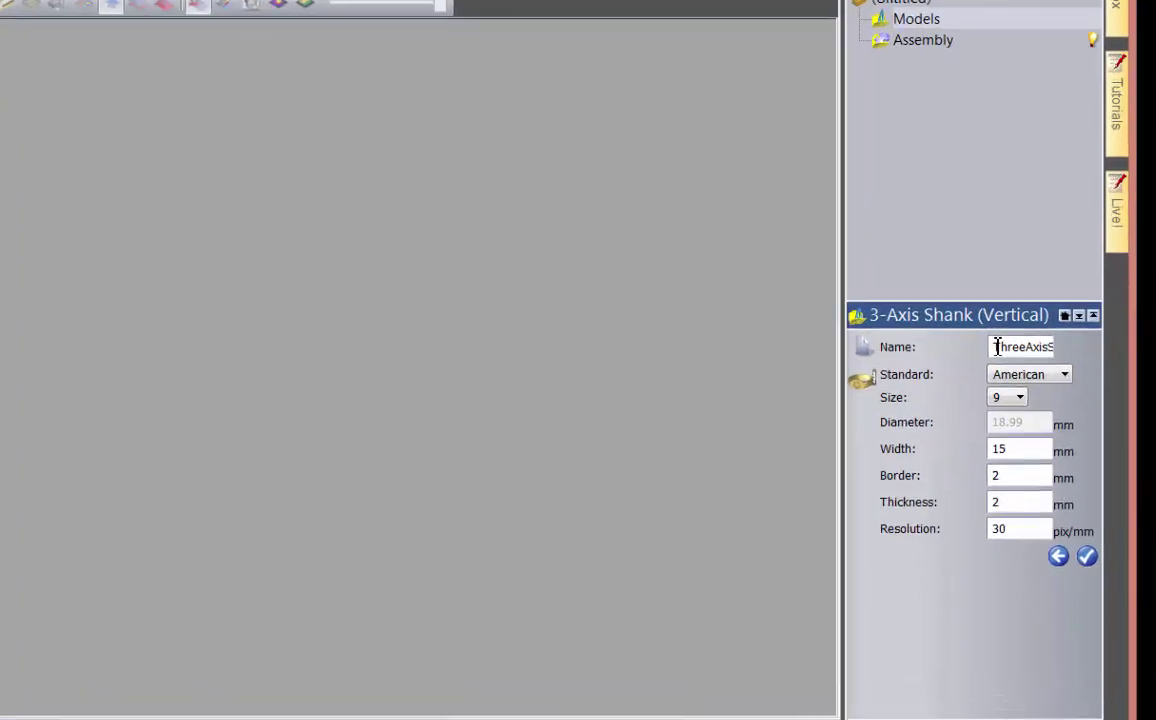
- Name the shank blank "ring blank" and set its American ring size to 12
left_click_drag(1040, 391, 1139, 404)
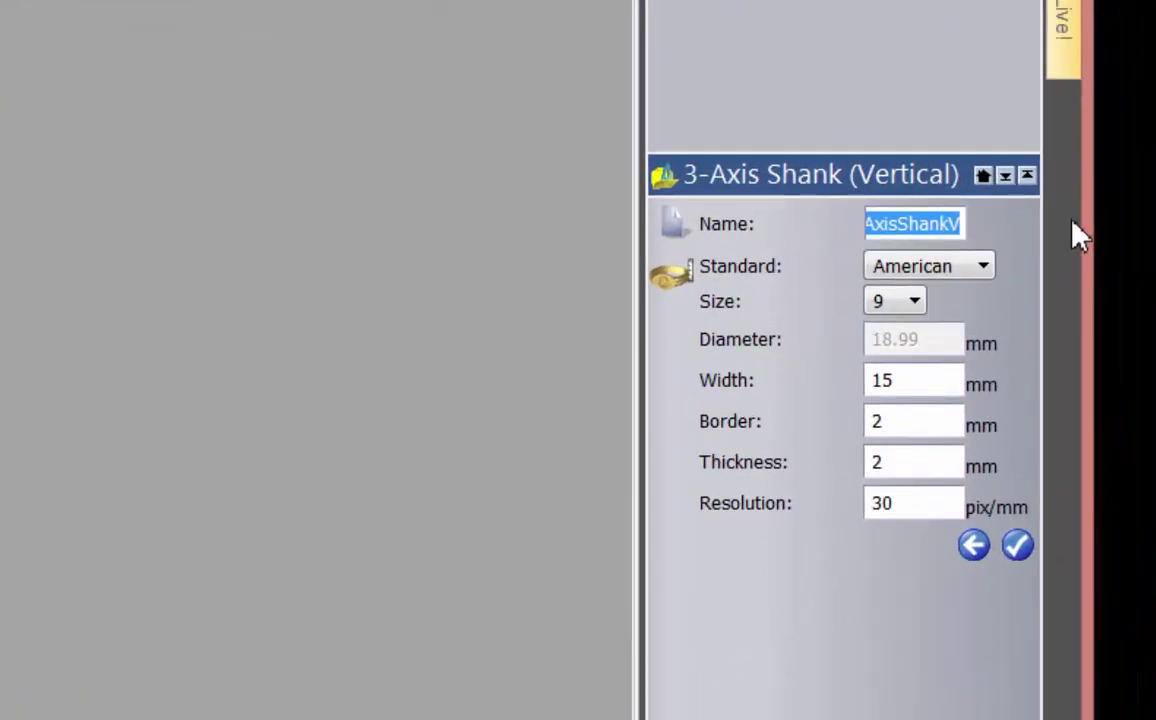
type("ring bl")
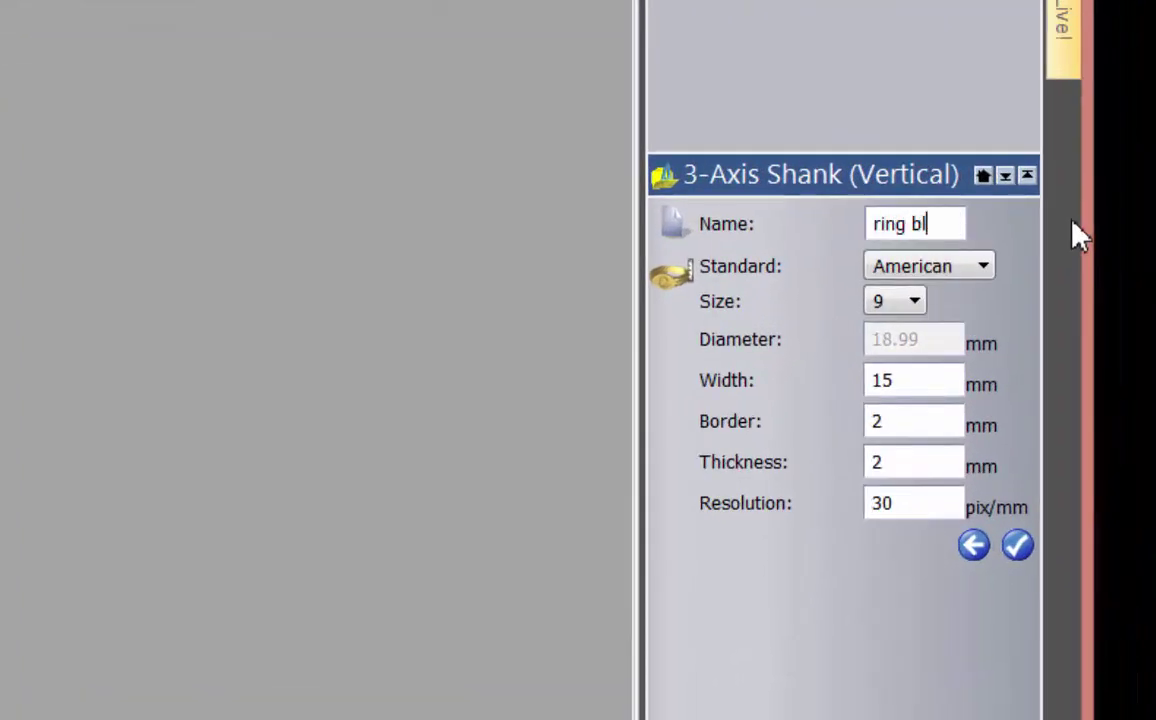
type("ank")
left_click(913, 302)
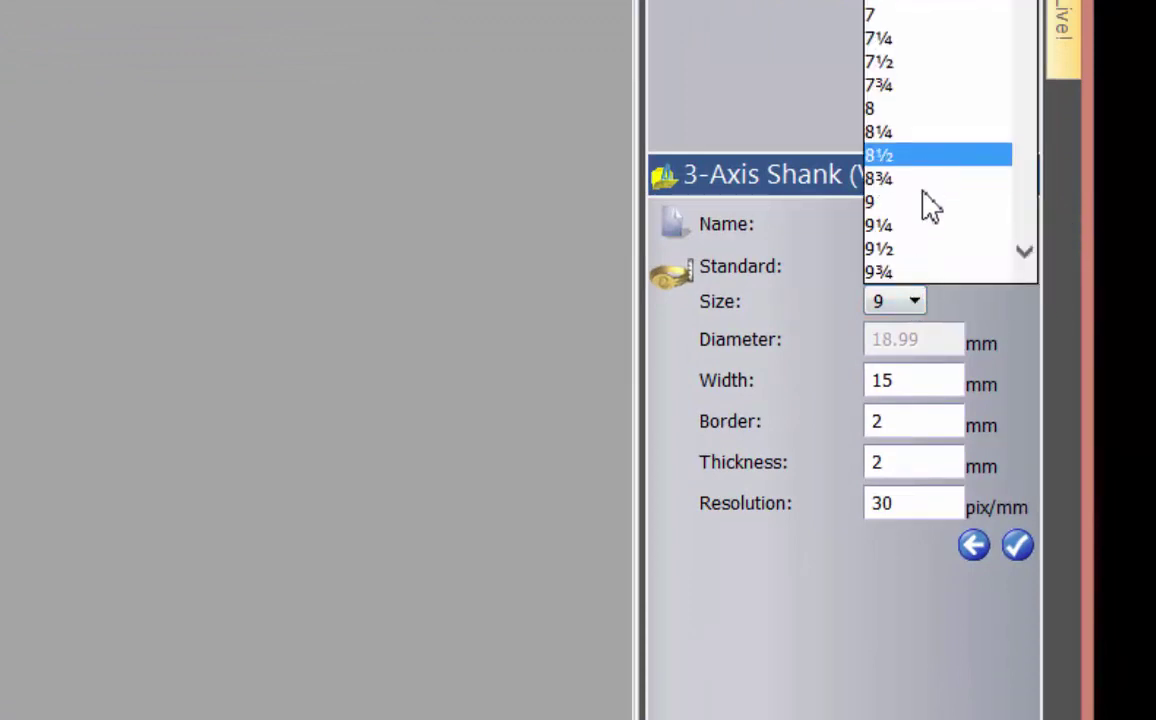
scroll(933, 220, "down", 5)
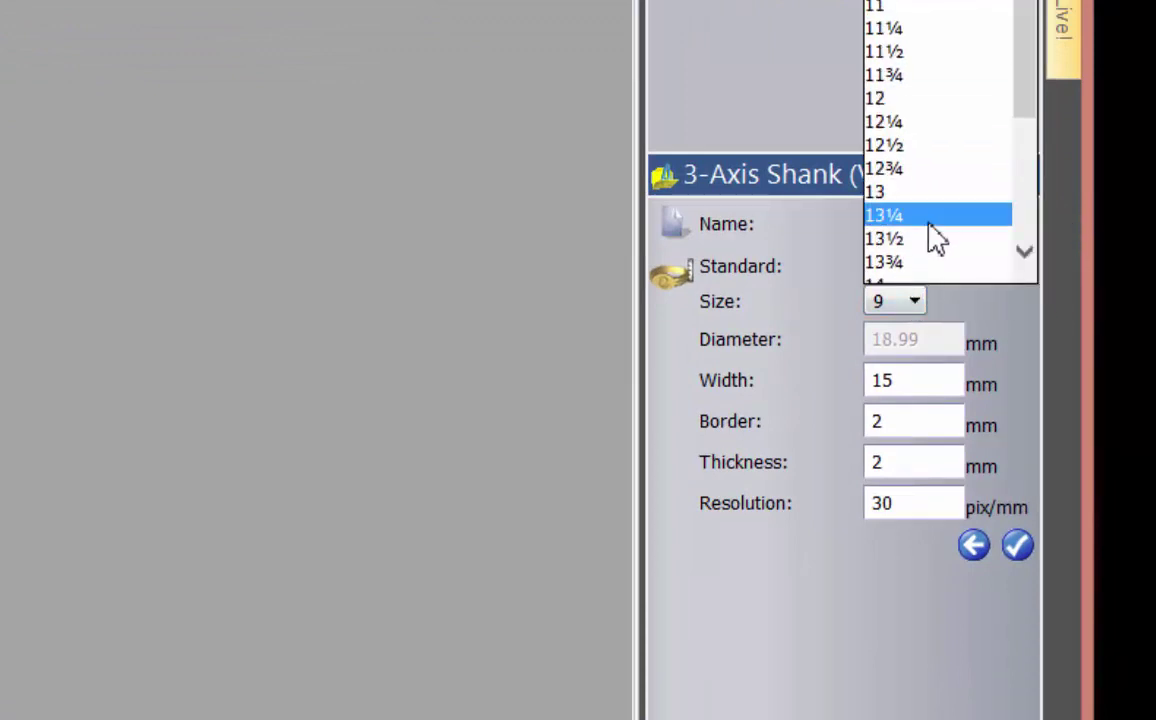
left_click(904, 100)
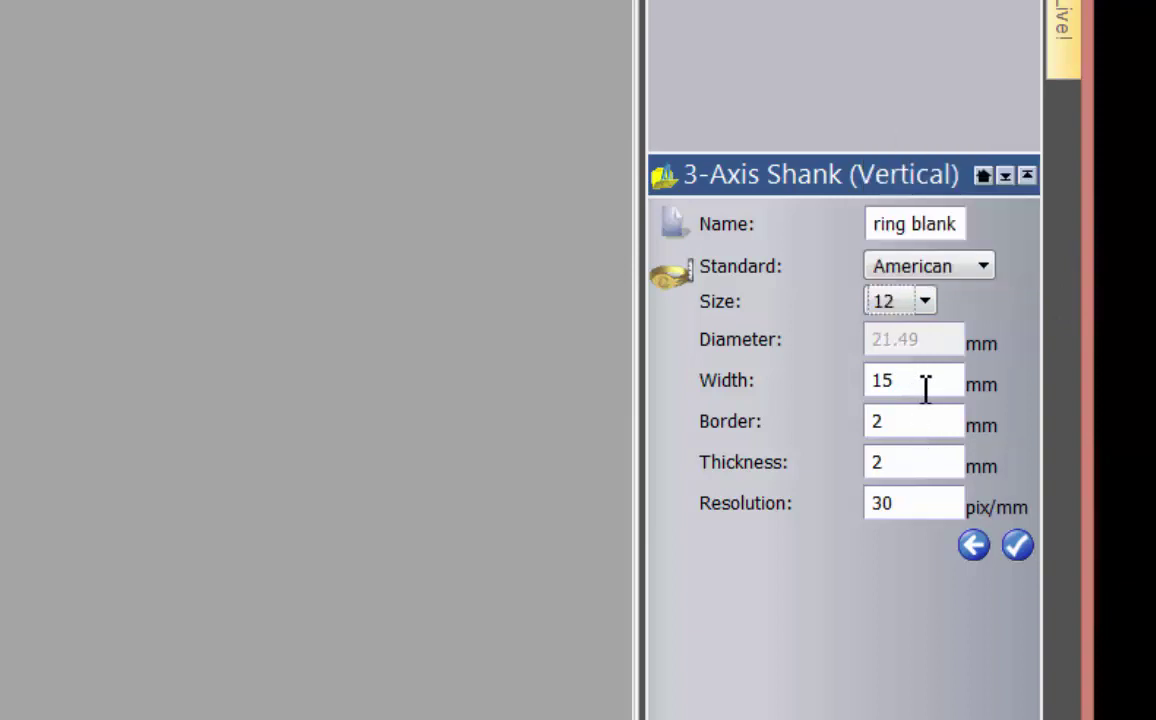
- Set the shank's width to 19 mm, border to 3 mm and thickness to 2.5 mm, and create the blank
left_click_drag(929, 387, 752, 398)
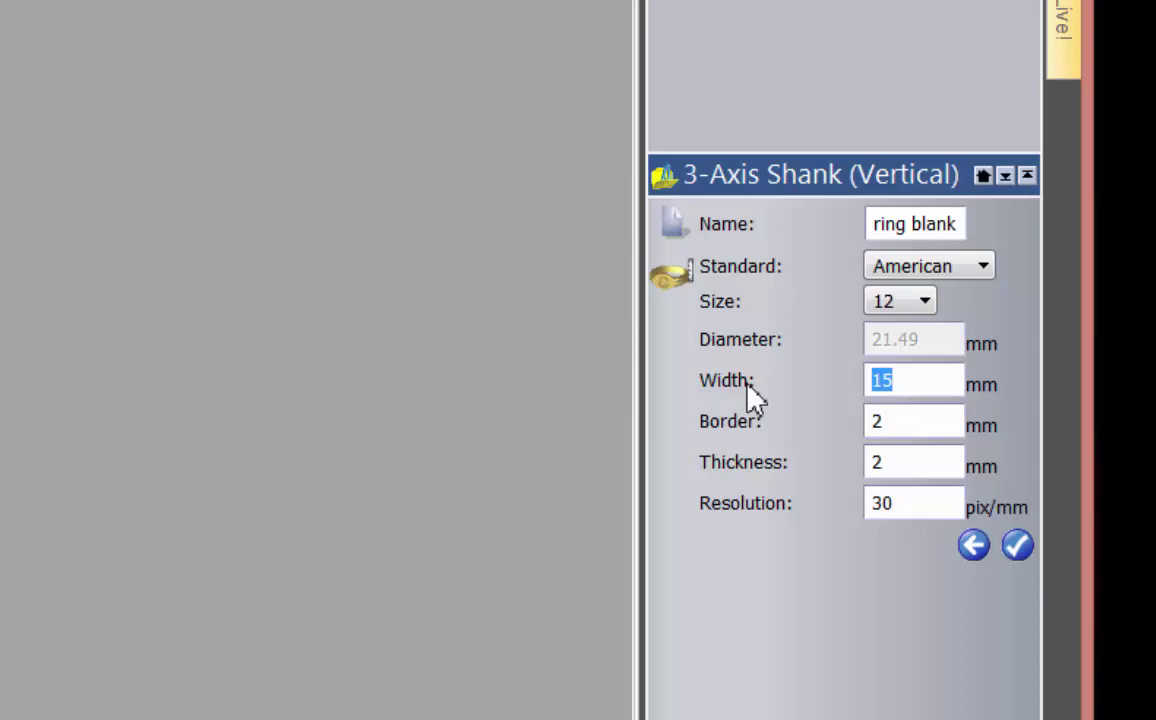
type("19")
left_click_drag(908, 428, 785, 410)
type("3")
left_click(880, 472)
left_click_drag(845, 470, 808, 468)
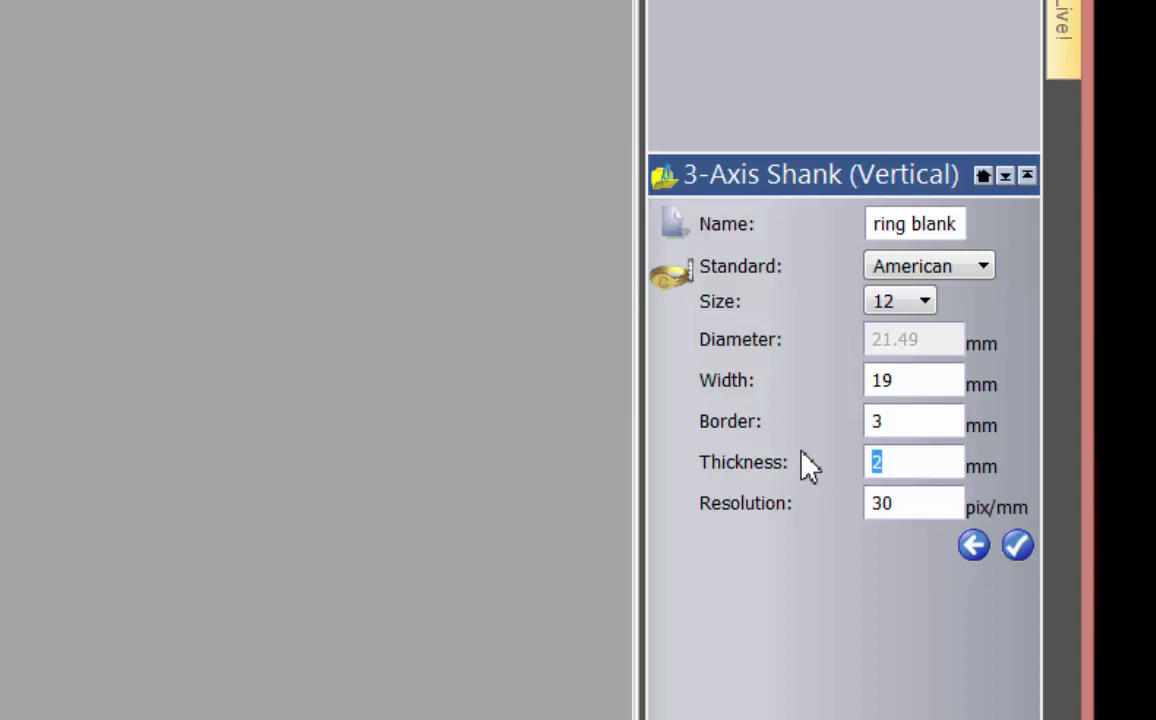
type("2.5")
left_click(1019, 547)
left_click(1019, 547)
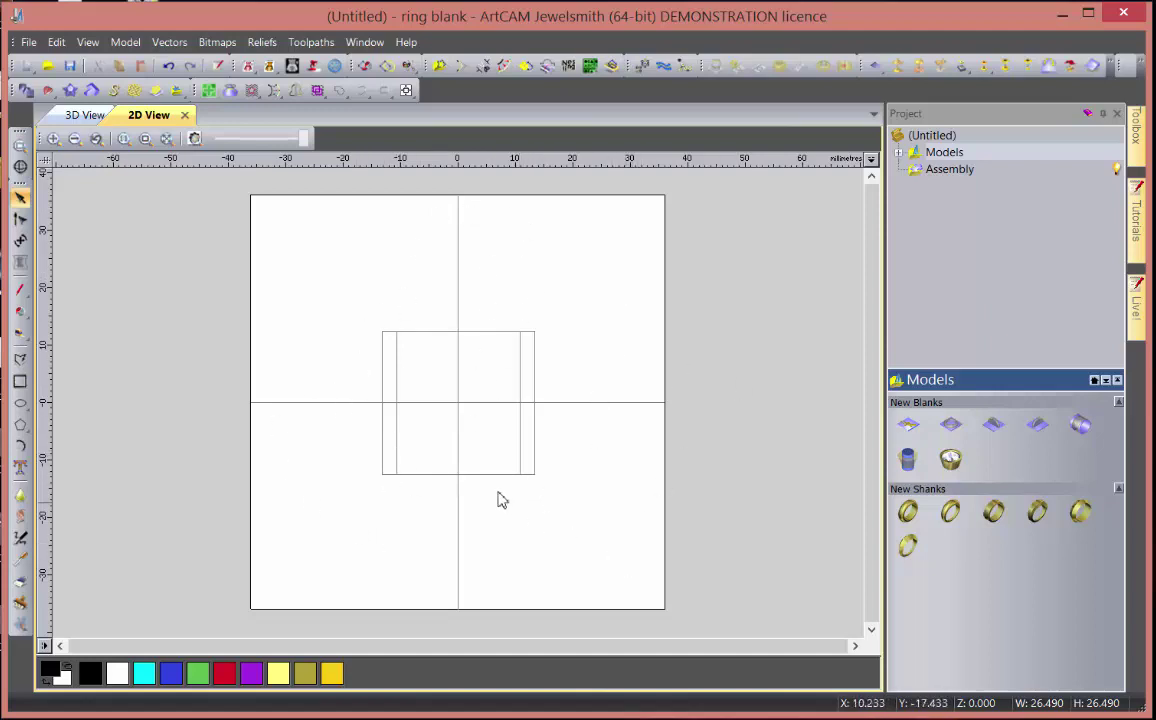
- Create an ellipse centred on the origin, 16 mm wide and 19 mm high
left_click(21, 405)
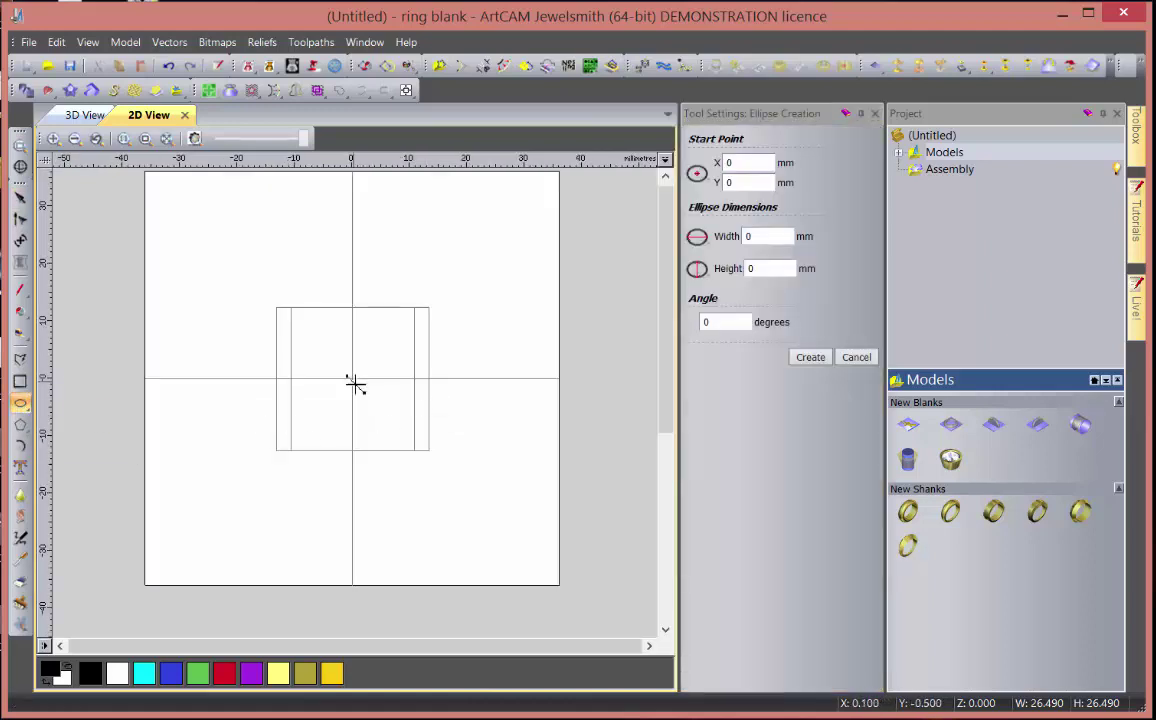
left_click_drag(352, 379, 420, 444)
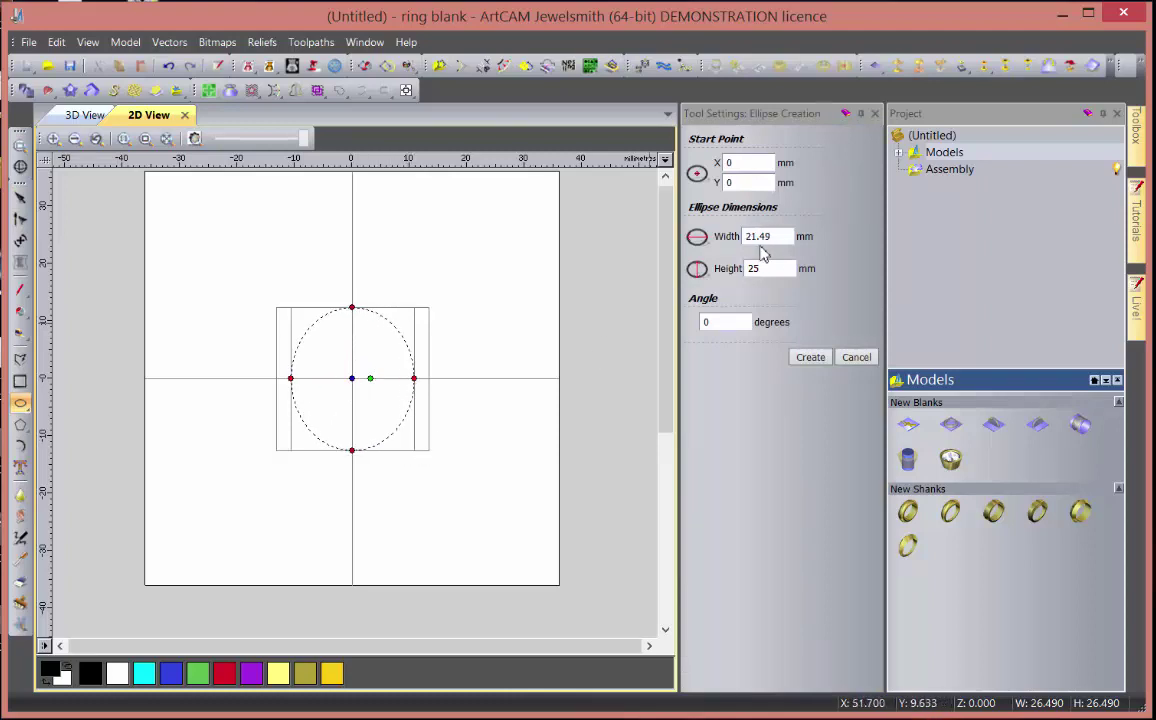
left_click_drag(776, 237, 706, 247)
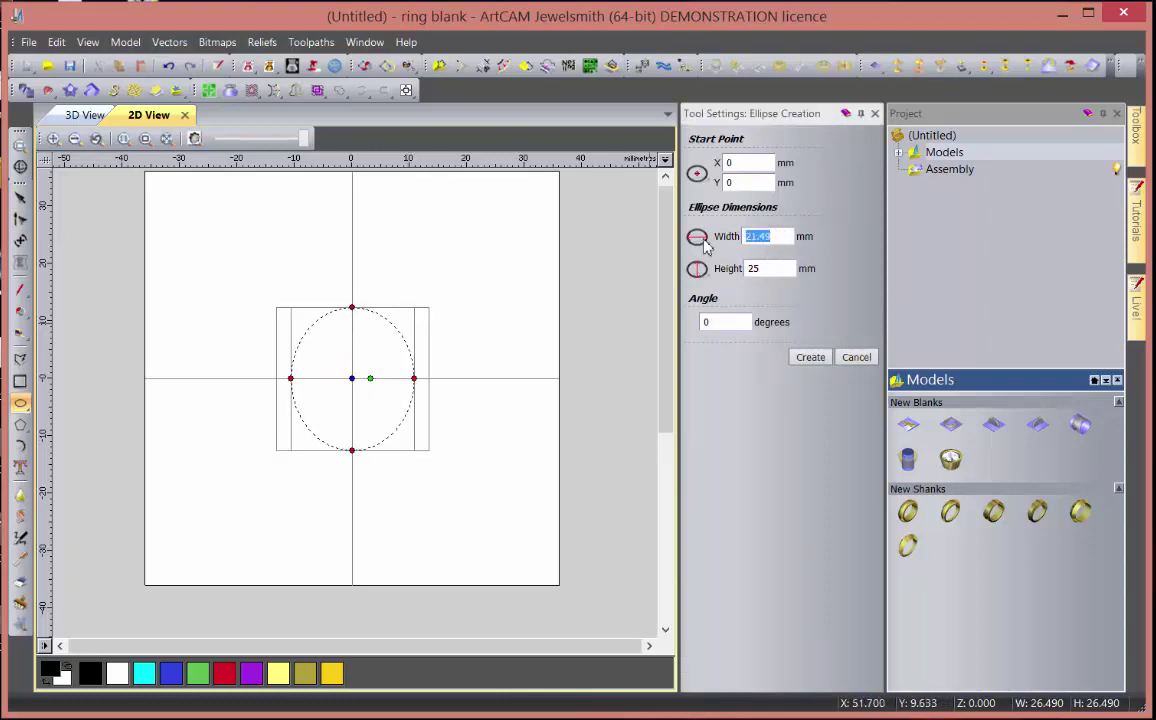
type("16")
left_click_drag(778, 269, 706, 267)
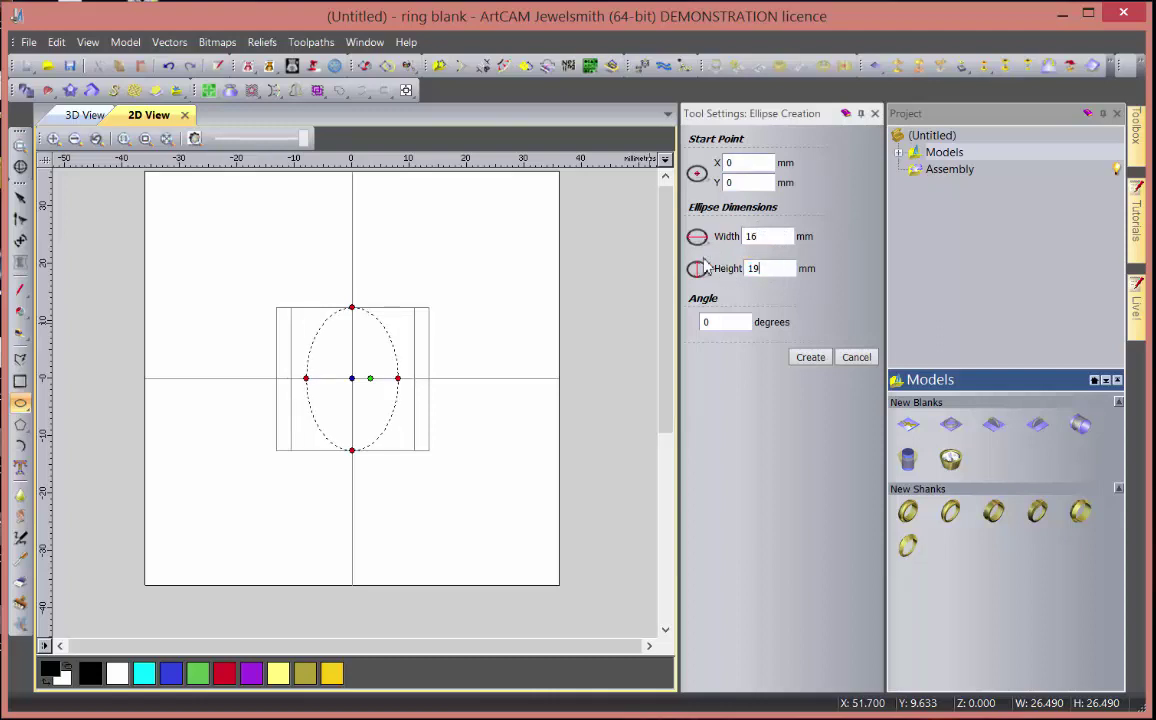
left_click(809, 362)
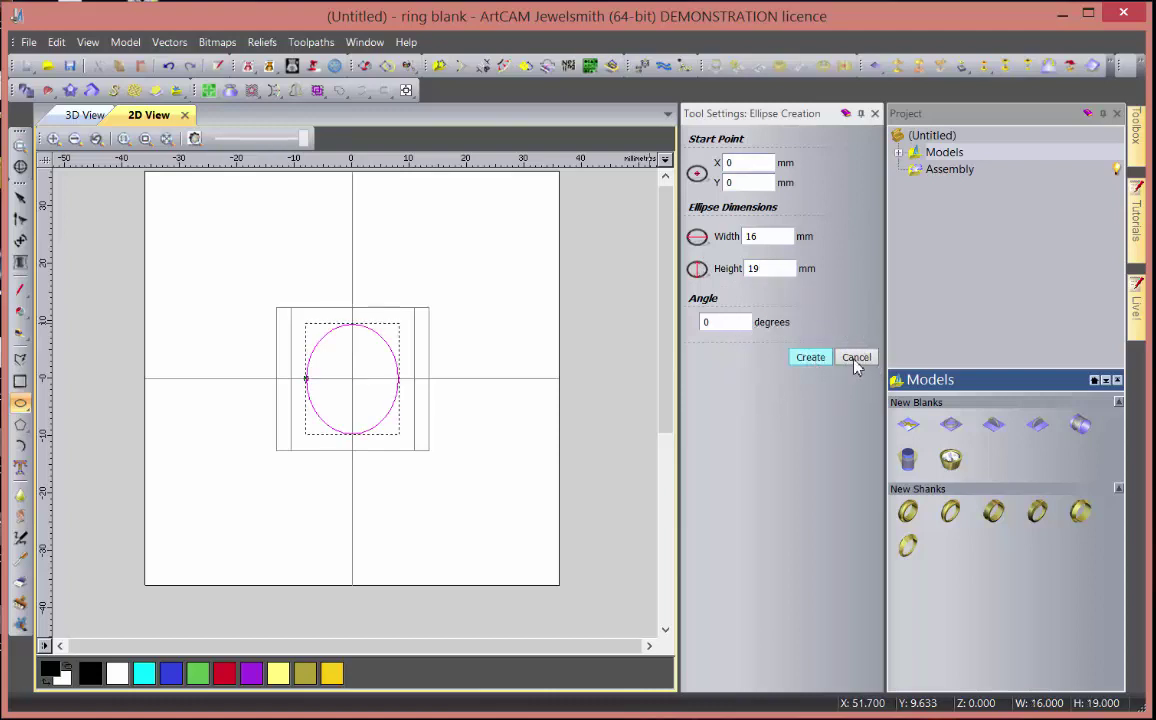
left_click(856, 358)
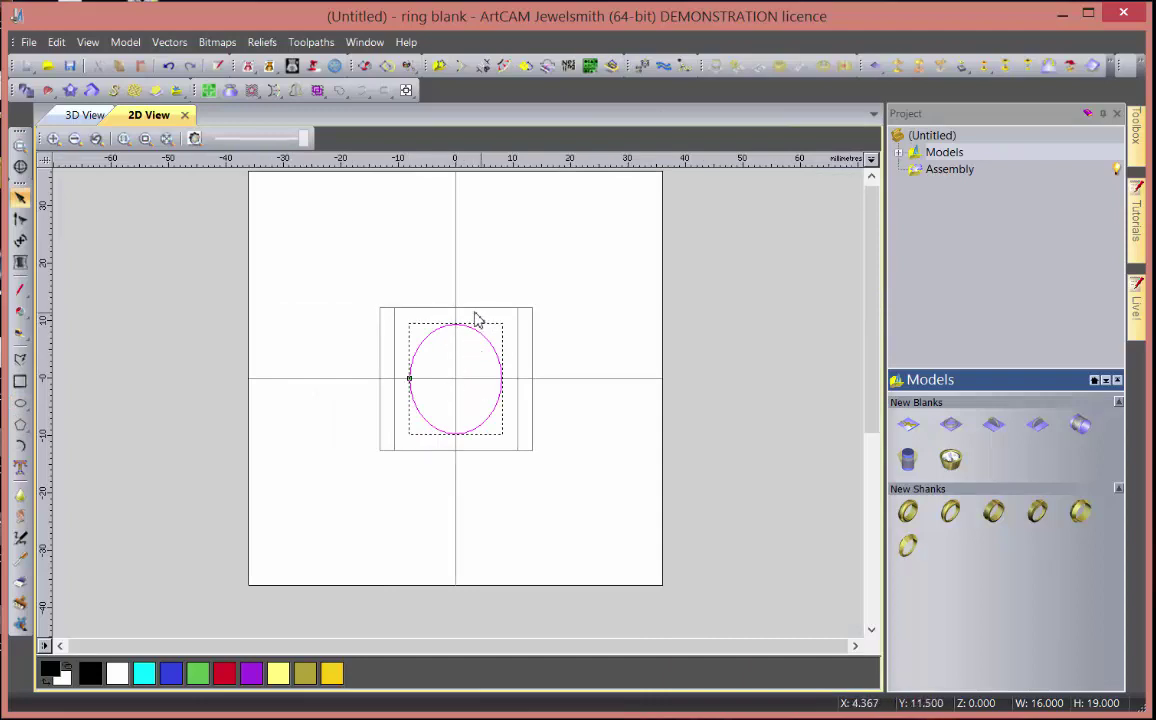
- Create a second ellipse centred on the origin that fills the outer guide rectangle, about 26.5 mm wide and 25 mm high
left_click(20, 405)
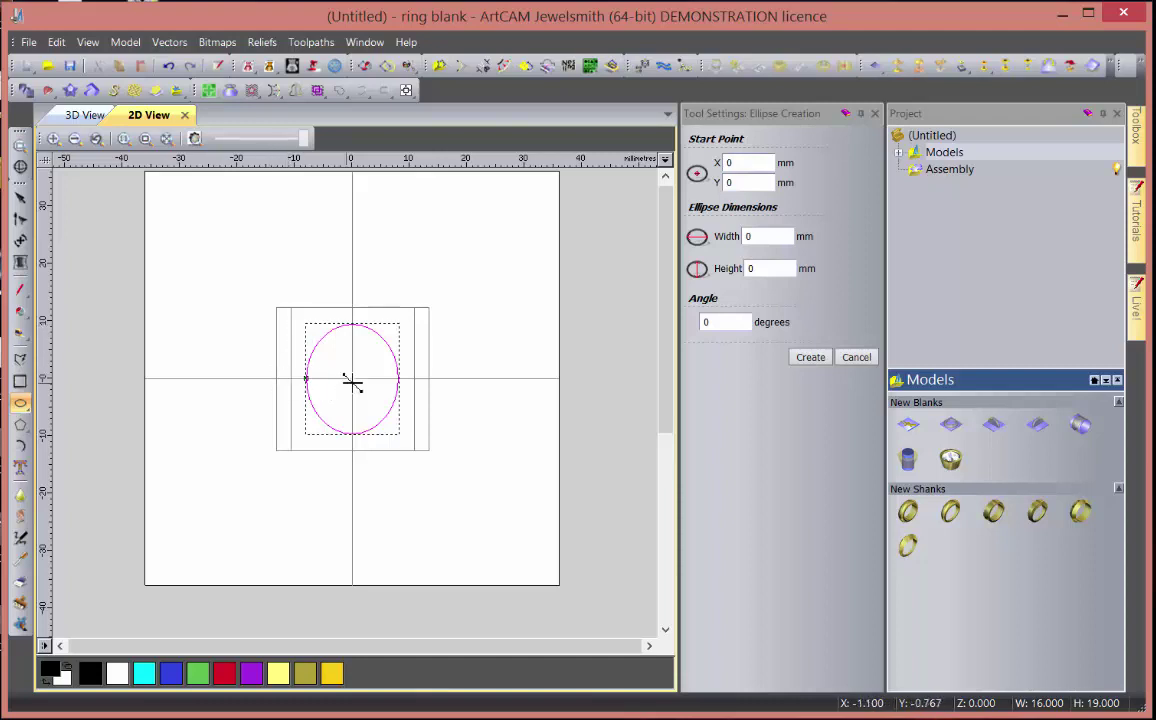
left_click_drag(352, 378, 430, 450)
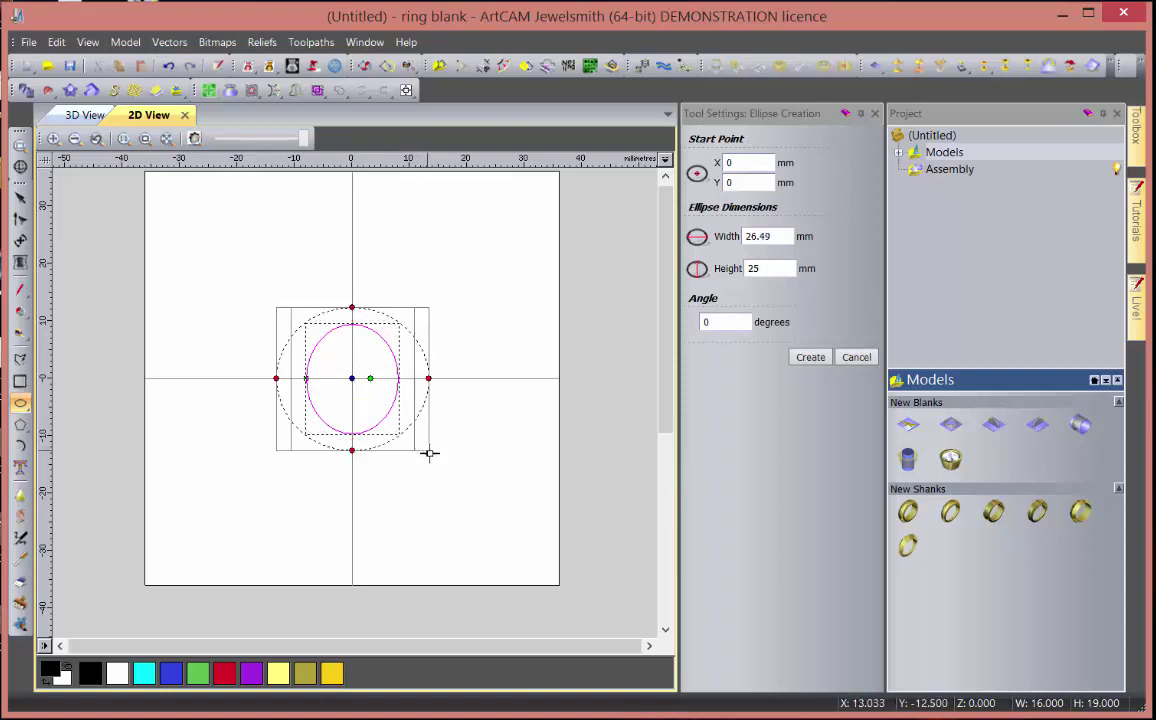
scroll(336, 350, "up", 2)
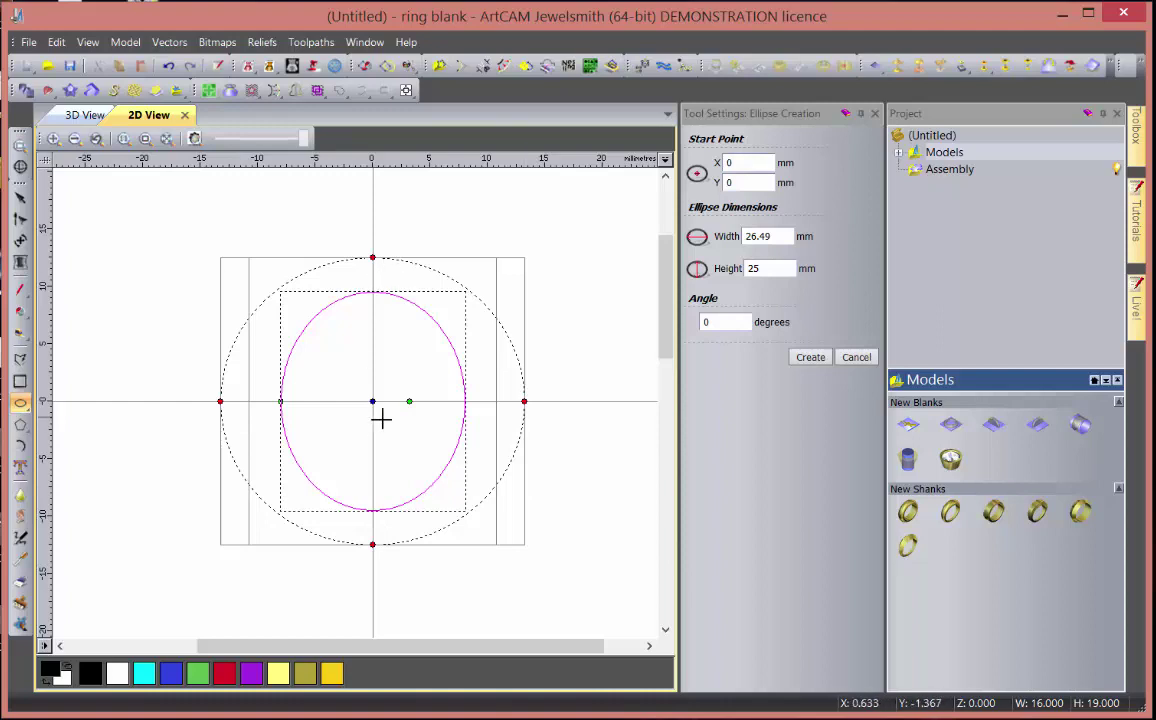
left_click(811, 359)
left_click(857, 358)
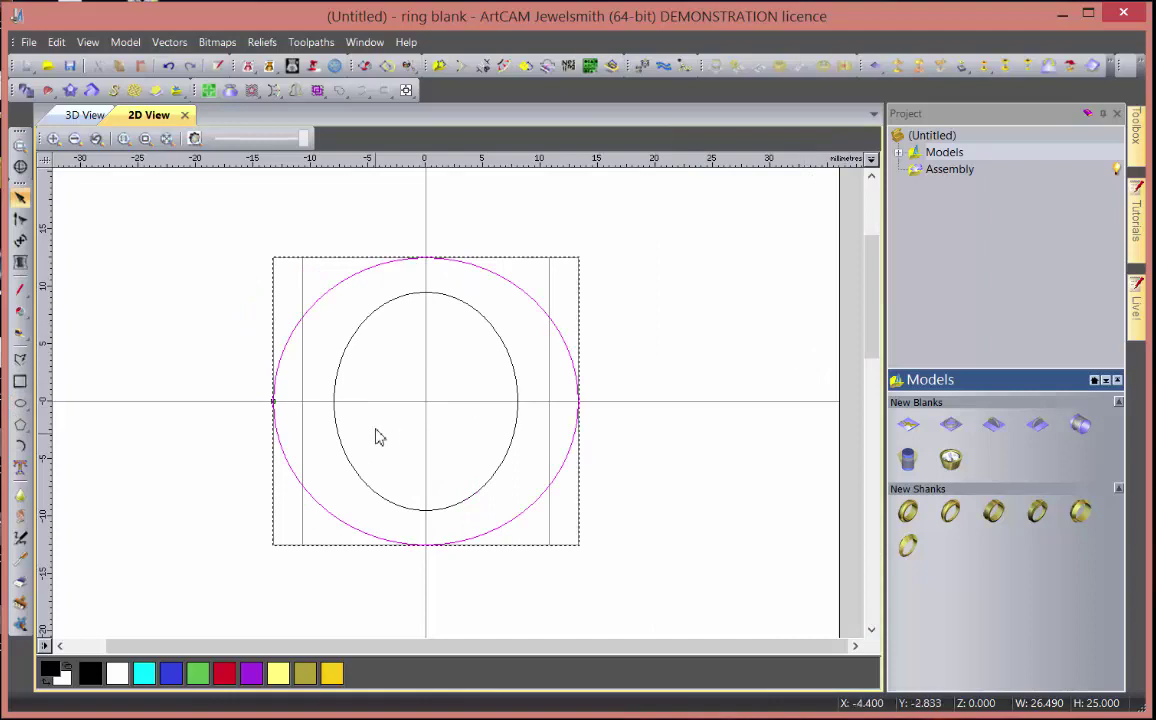
- Pick the inner guide circle of the ring's side profile, below the model area, as a vector
scroll(383, 425, "down", 1)
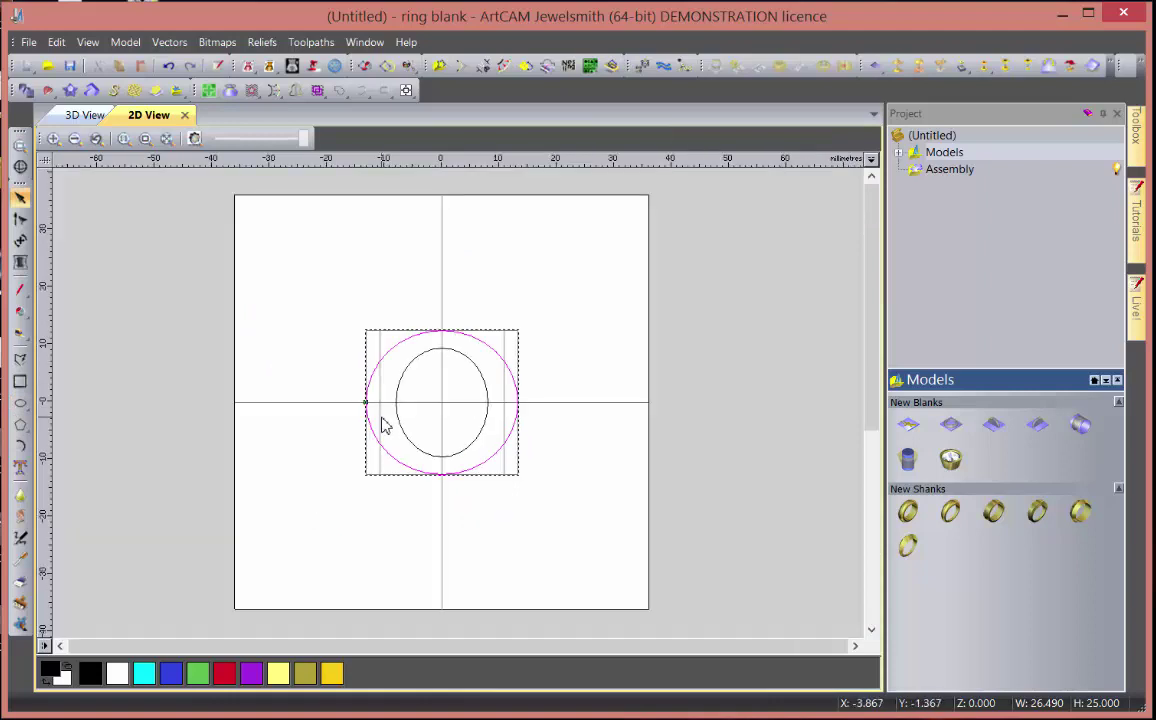
scroll(455, 460, "down", 1)
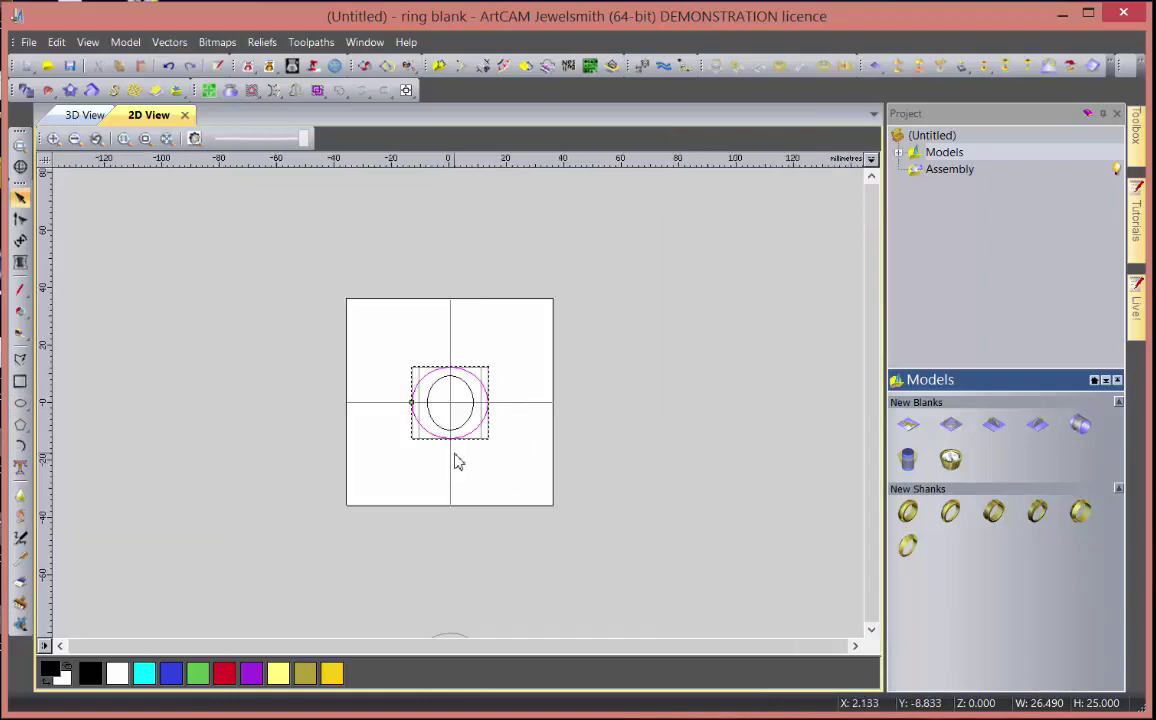
scroll(457, 463, "down", 1)
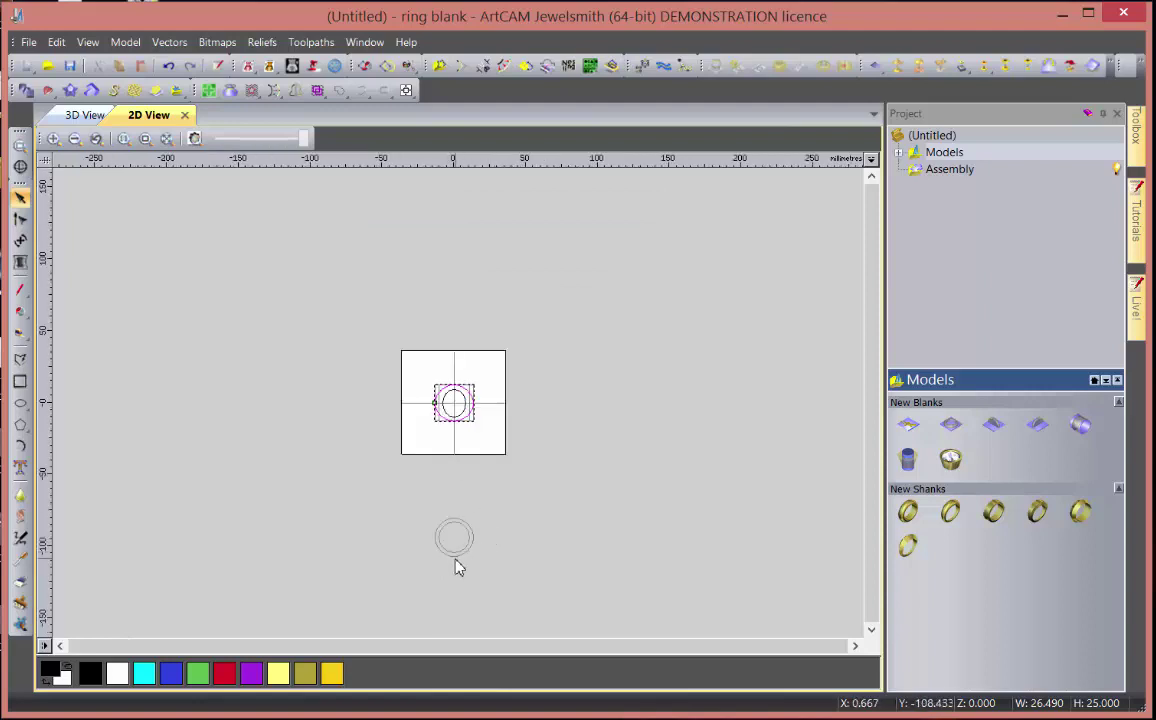
scroll(455, 566, "up", 1)
scroll(457, 563, "up", 1)
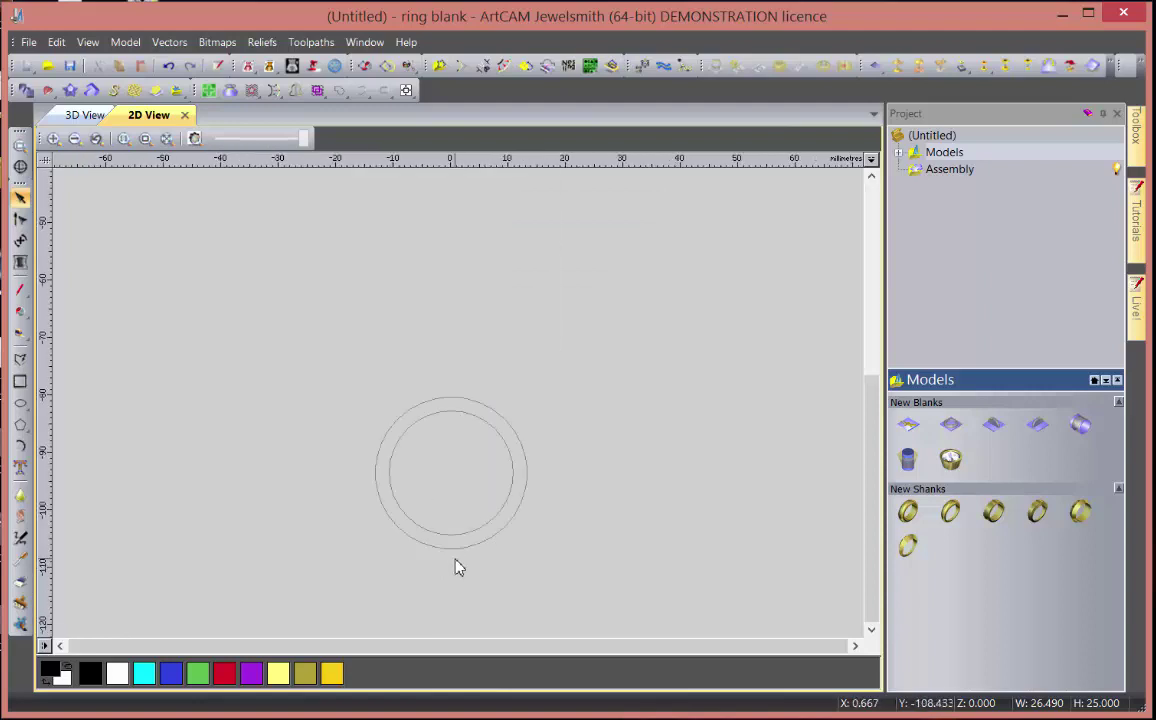
left_click(428, 418)
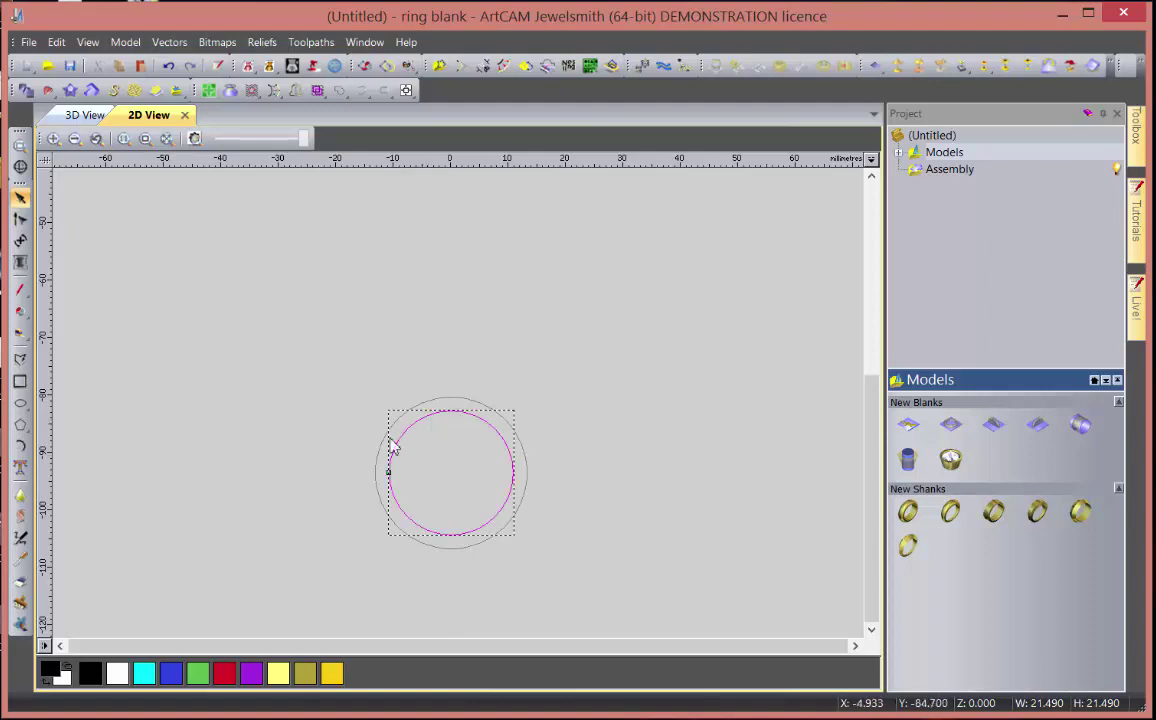
scroll(408, 405, "down", 2)
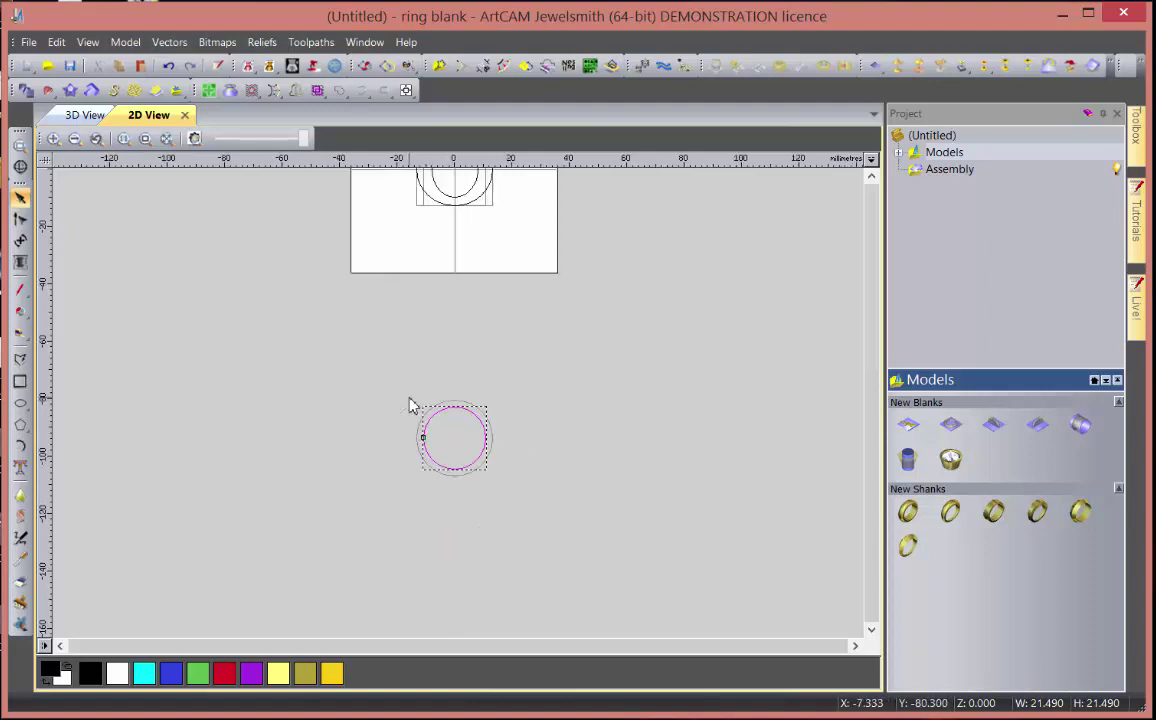
- Create a rectangle 16 mm wide and 3.5 mm high over the upper edge of the ring's side profile circles
left_click(455, 185)
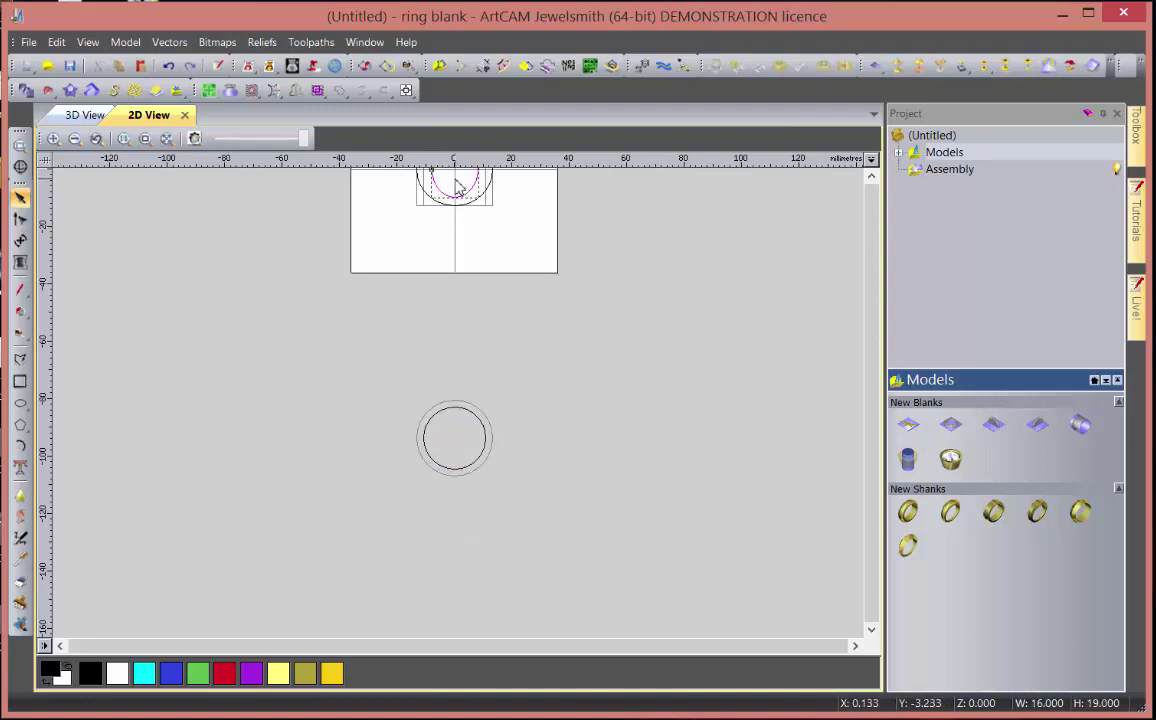
left_click(20, 381)
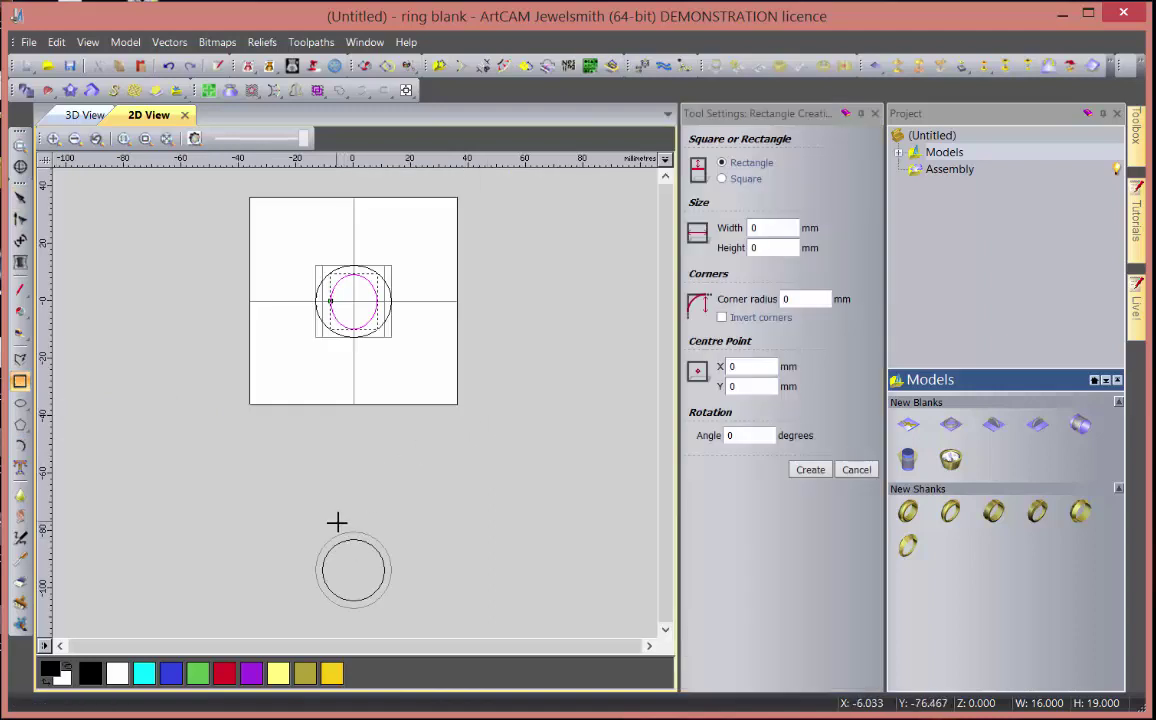
left_click_drag(328, 526, 379, 540)
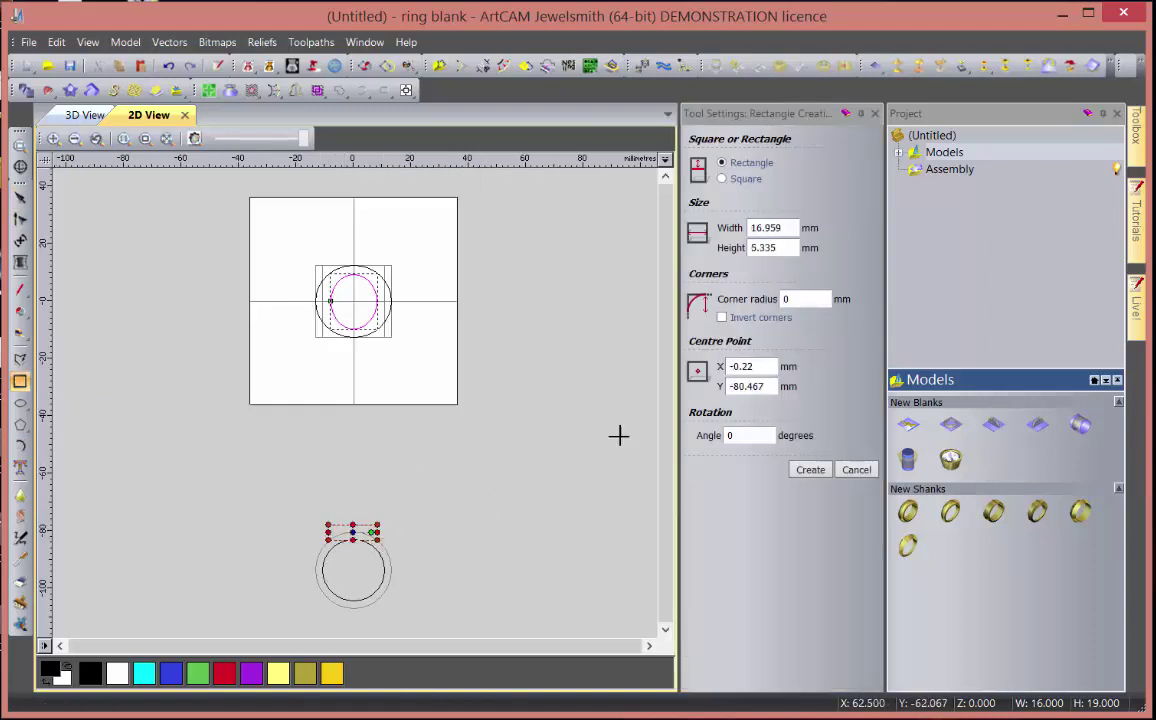
double_click(788, 228)
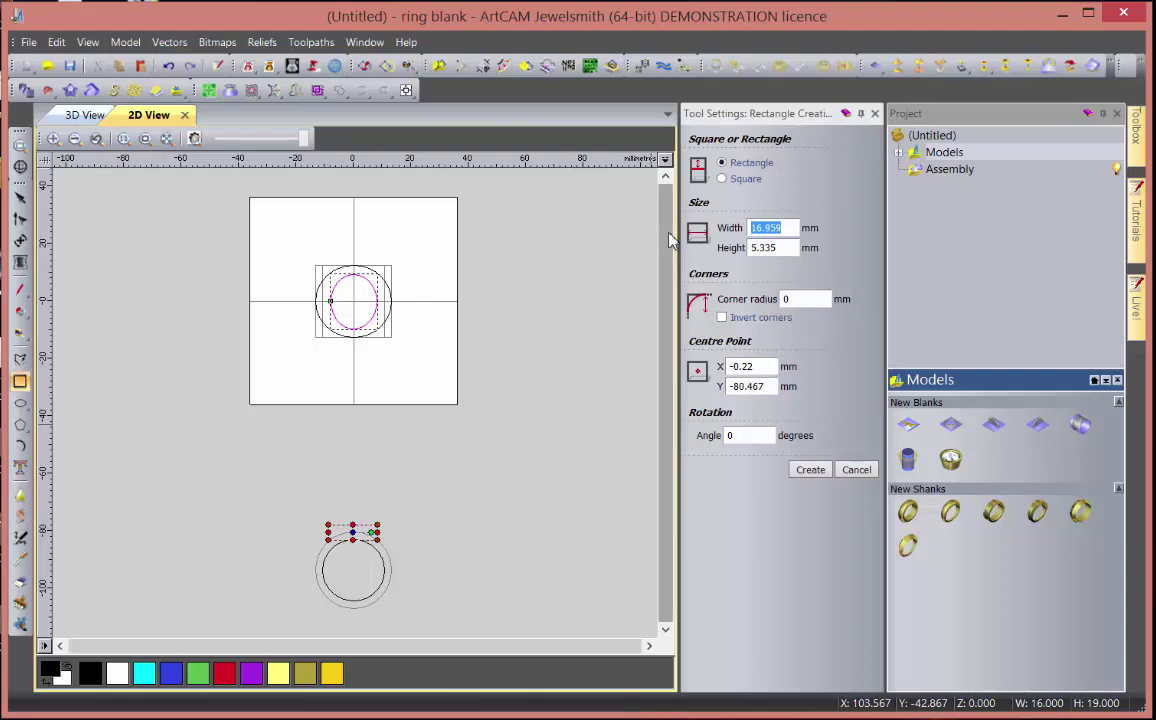
type("16")
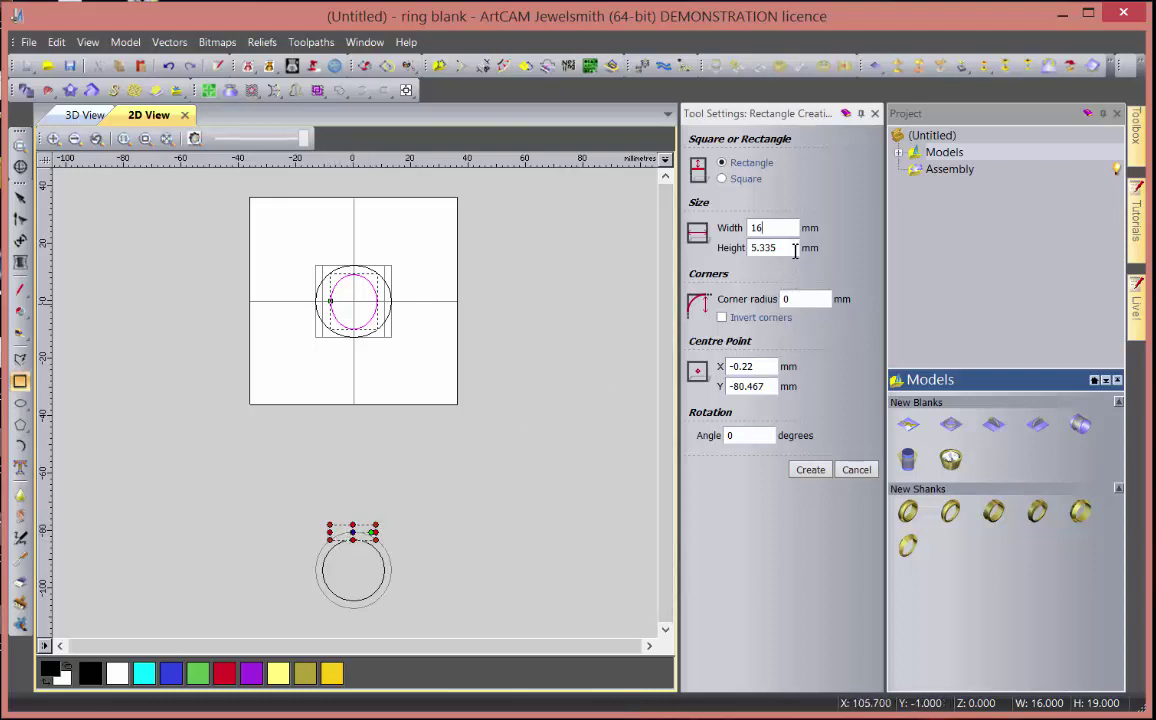
key("Tab")
type("3")
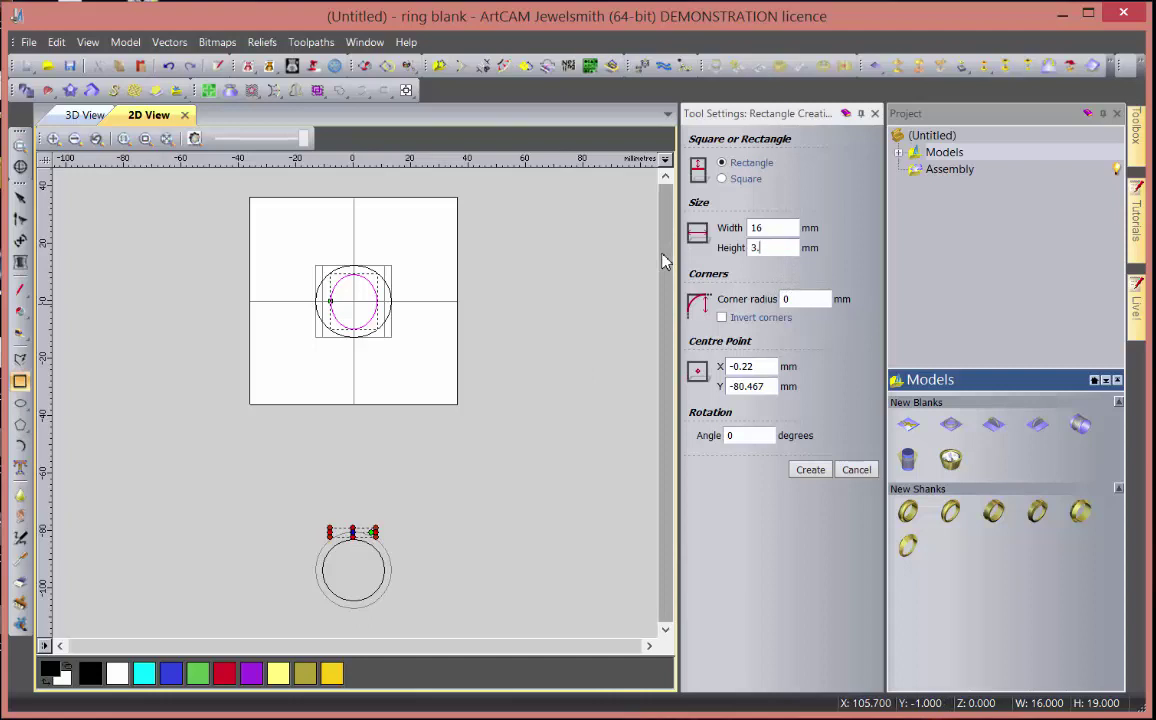
type(".5")
key("Return")
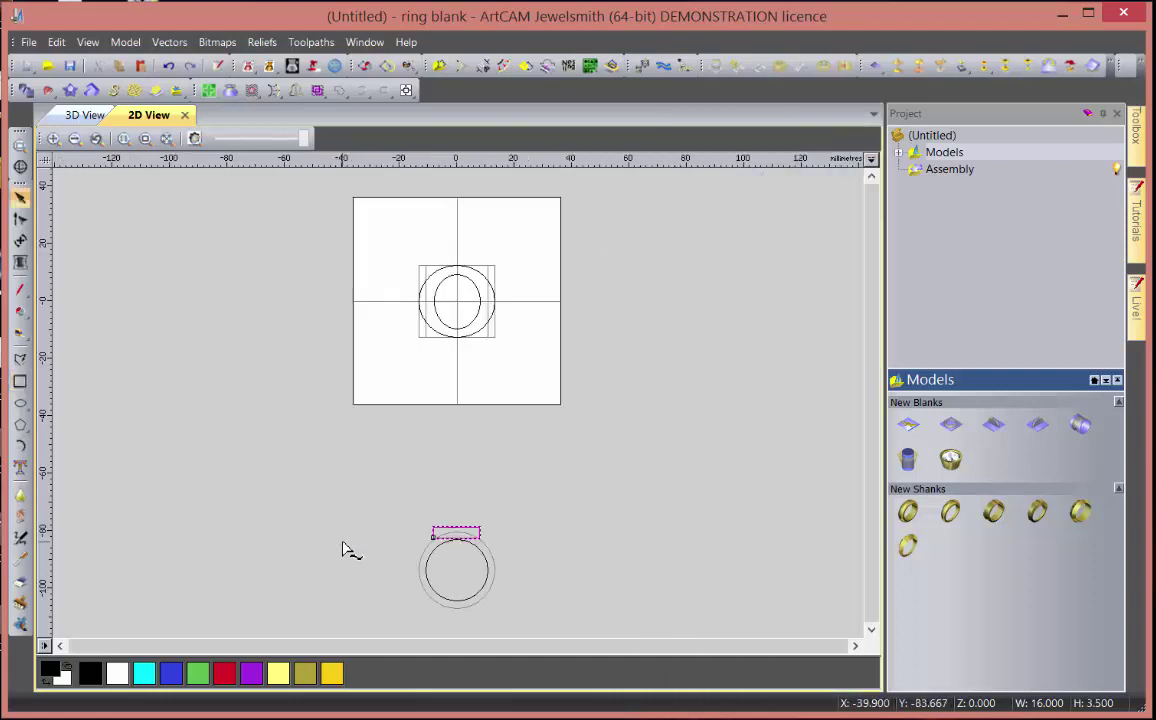
- Move the rectangle so the midpoint of its lower edge snaps to the uppermost point of the inner side profile circle
scroll(345, 550, "up", 3)
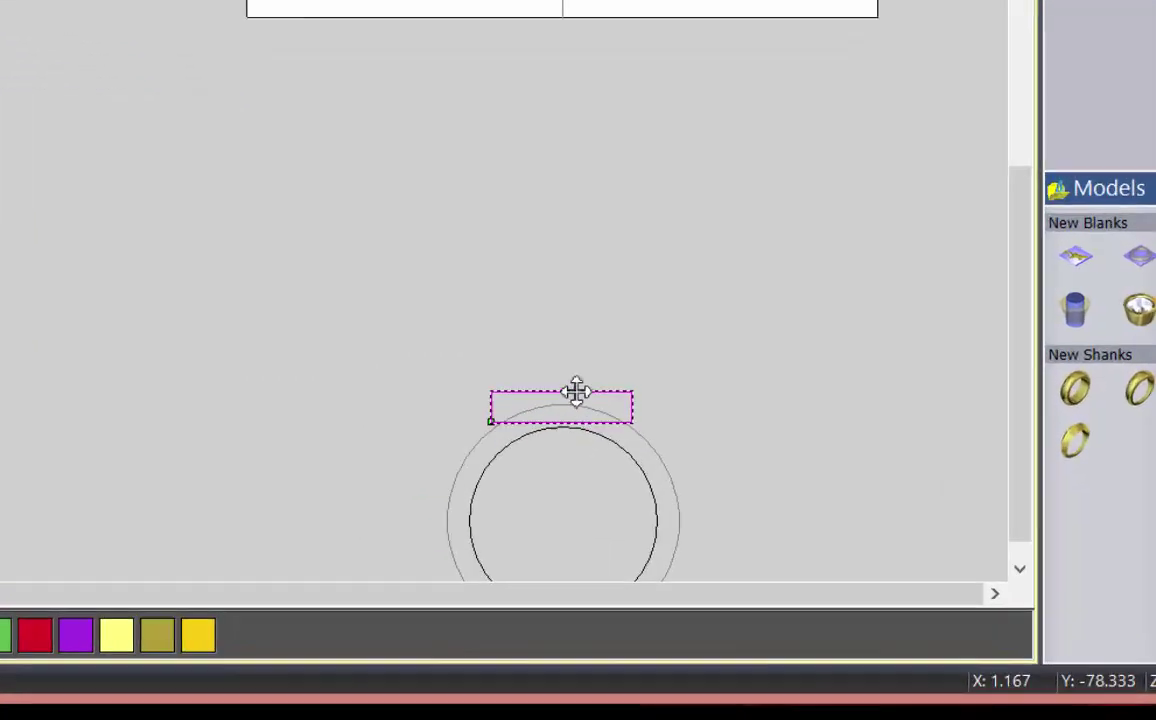
left_click_drag(580, 514, 583, 440)
left_click_drag(580, 255, 579, 256)
scroll(594, 464, "down", 3)
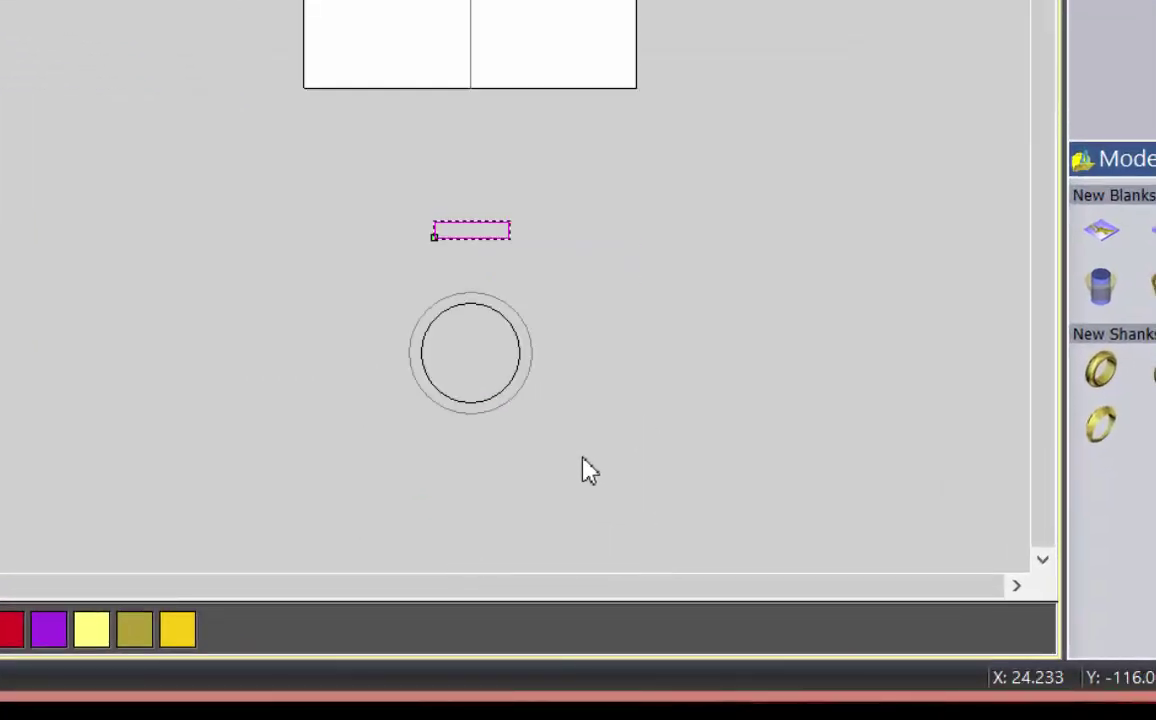
scroll(583, 467, "up", 3)
scroll(370, 245, "up", 3)
scroll(374, 209, "down", 3)
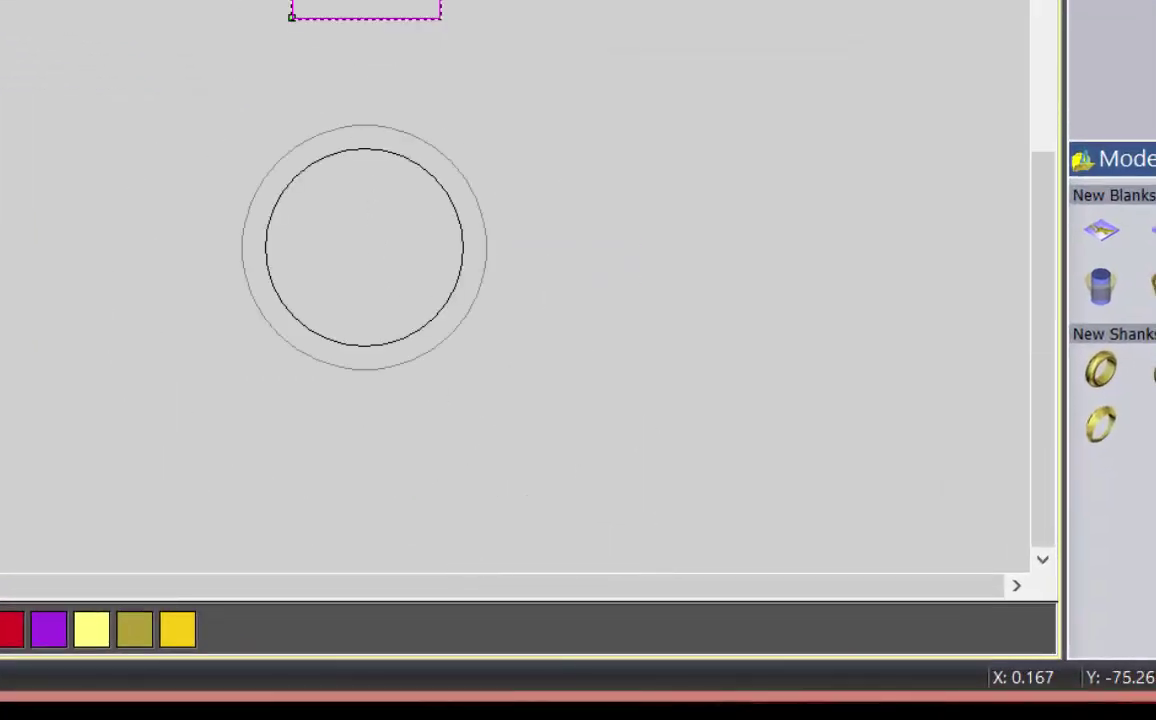
scroll(362, 52, "up", 3)
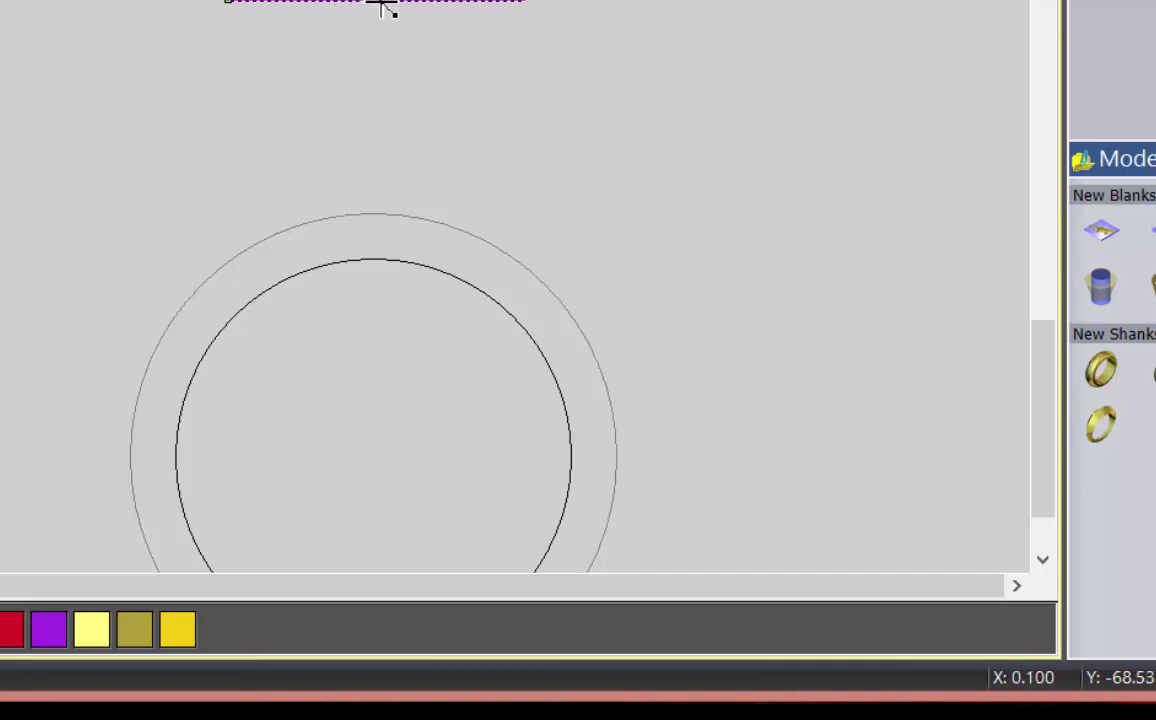
left_click_drag(378, 8, 379, 178)
scroll(379, 276, "up", 2)
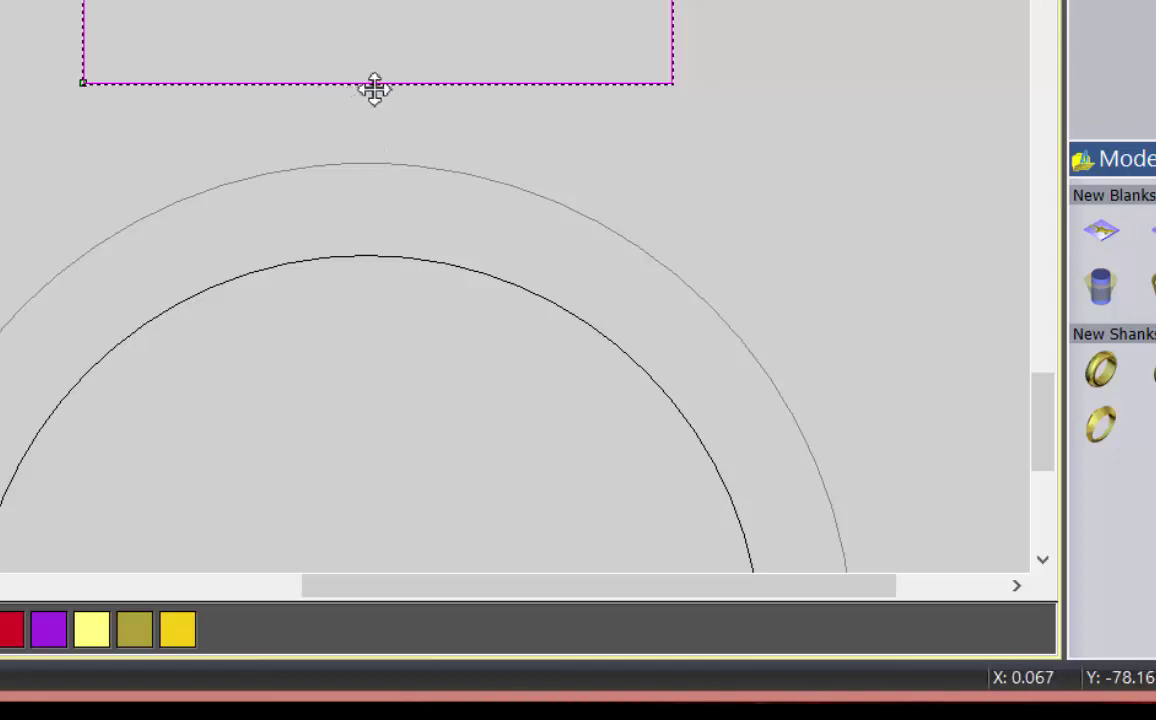
left_click_drag(377, 90, 369, 253)
left_click(363, 383)
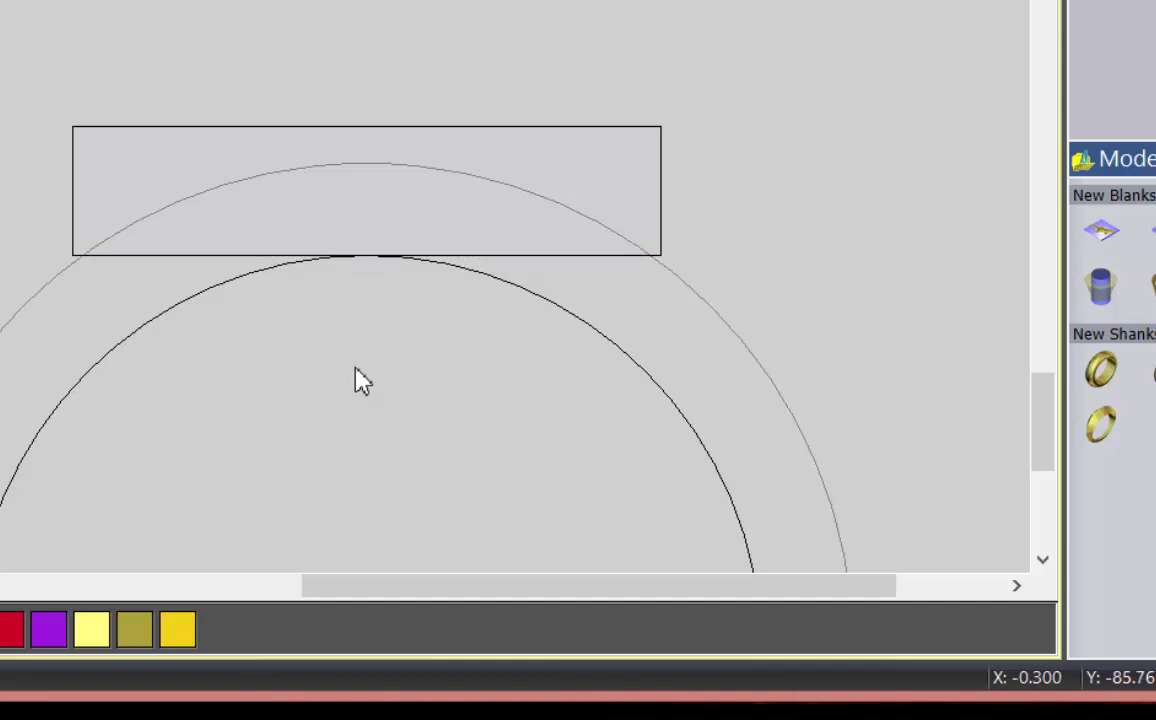
- Pick the outer guide circle of the ring's side profile as a vector
scroll(362, 381, "down", 5)
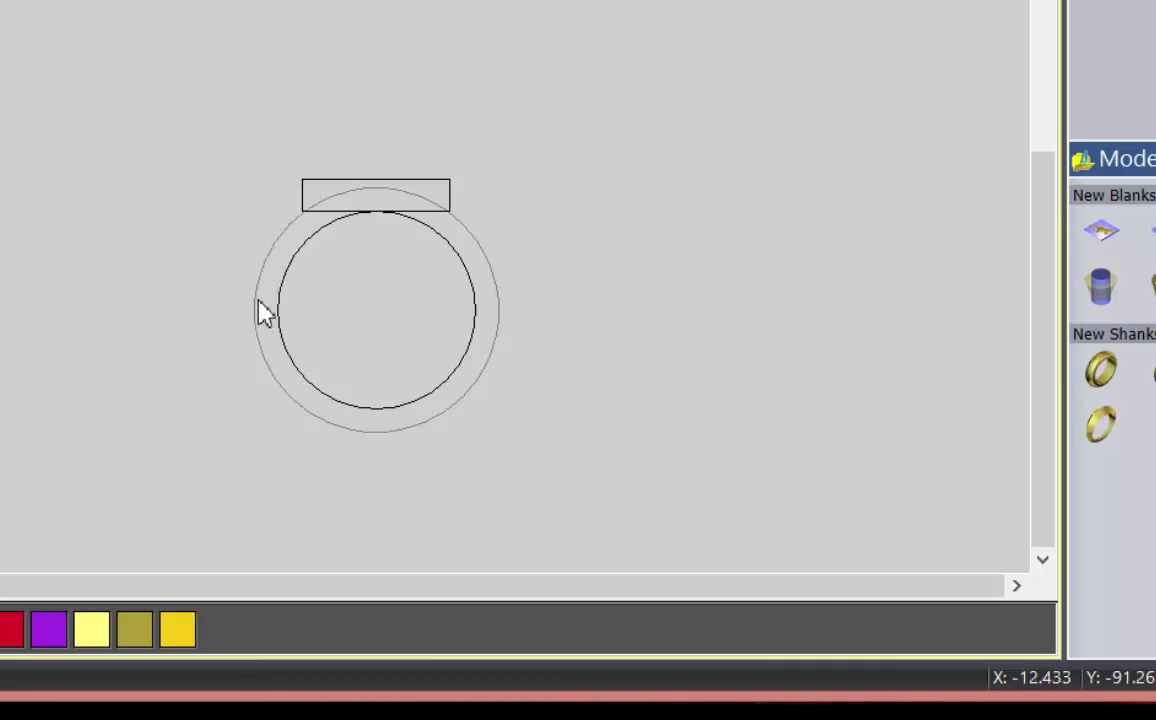
left_click(293, 222)
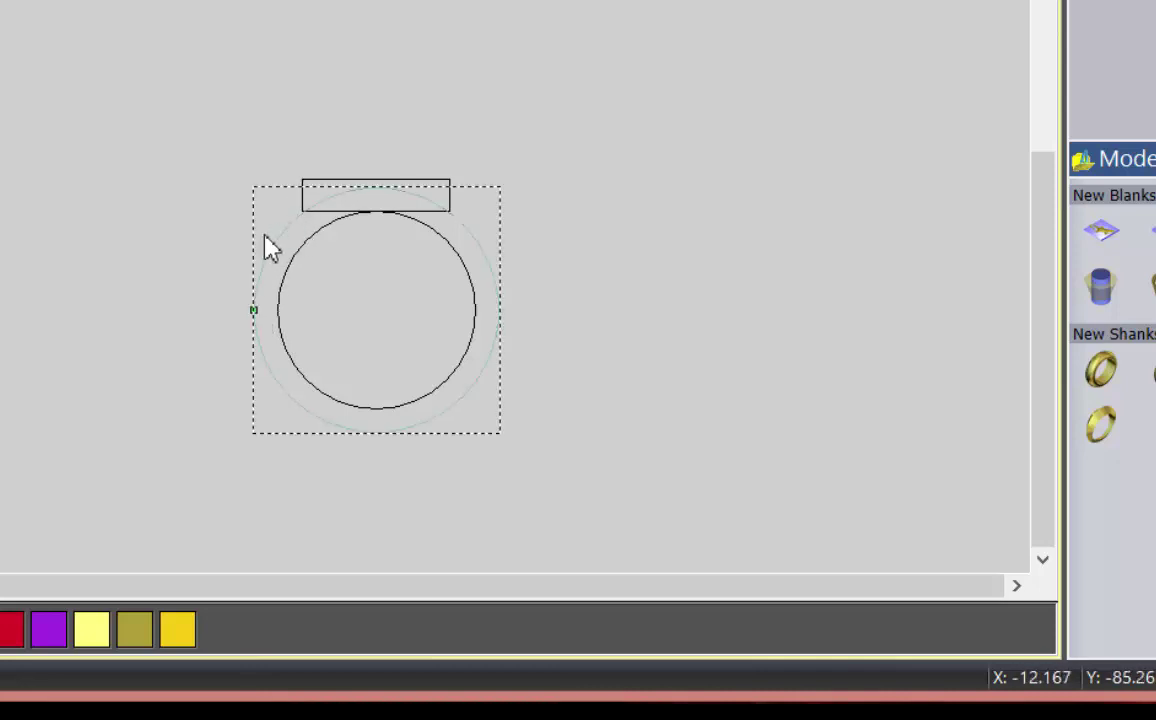
left_click(269, 247)
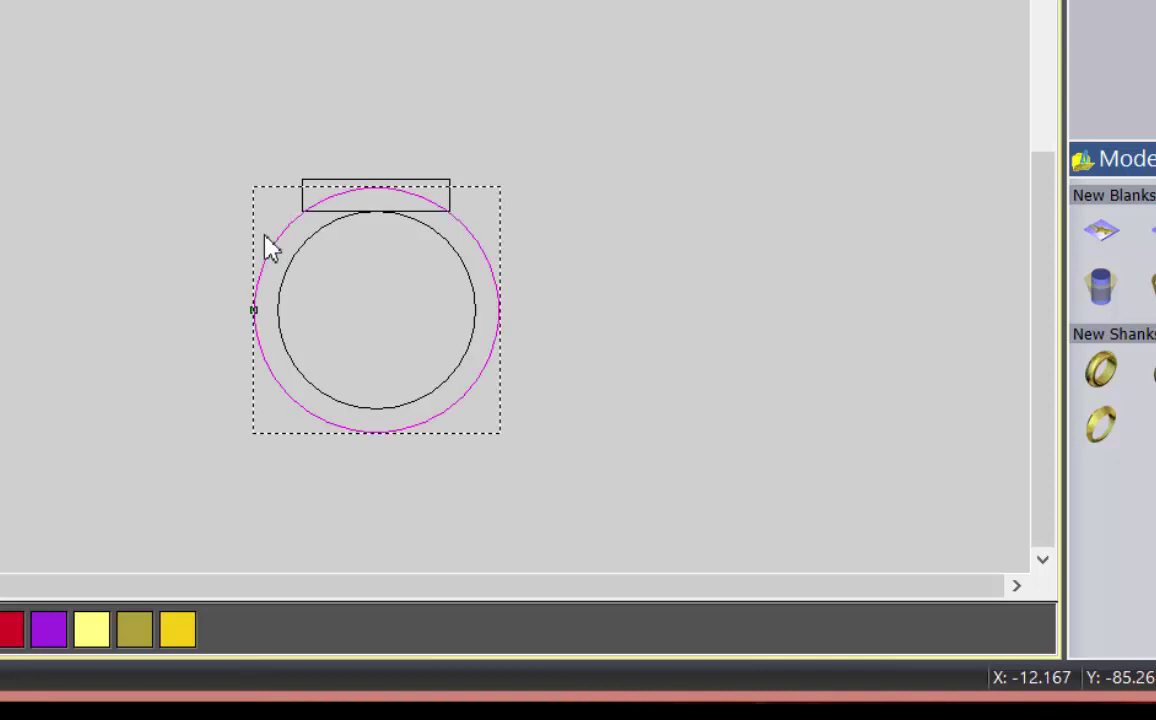
left_click(317, 243)
- Add a node to the outer profile circle where it meets the rectangle, and move it onto the rectangle's upper left corner
scroll(156, 346, "up", 2)
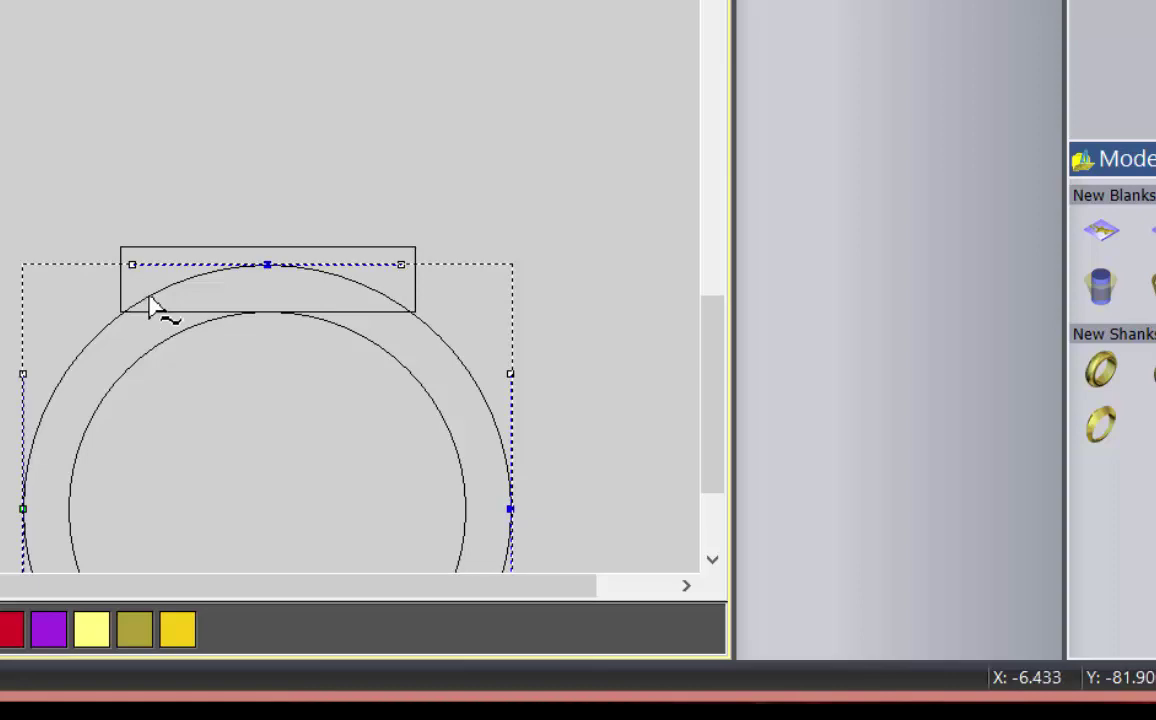
left_click_drag(152, 308, 136, 277)
left_click_drag(415, 312, 416, 317)
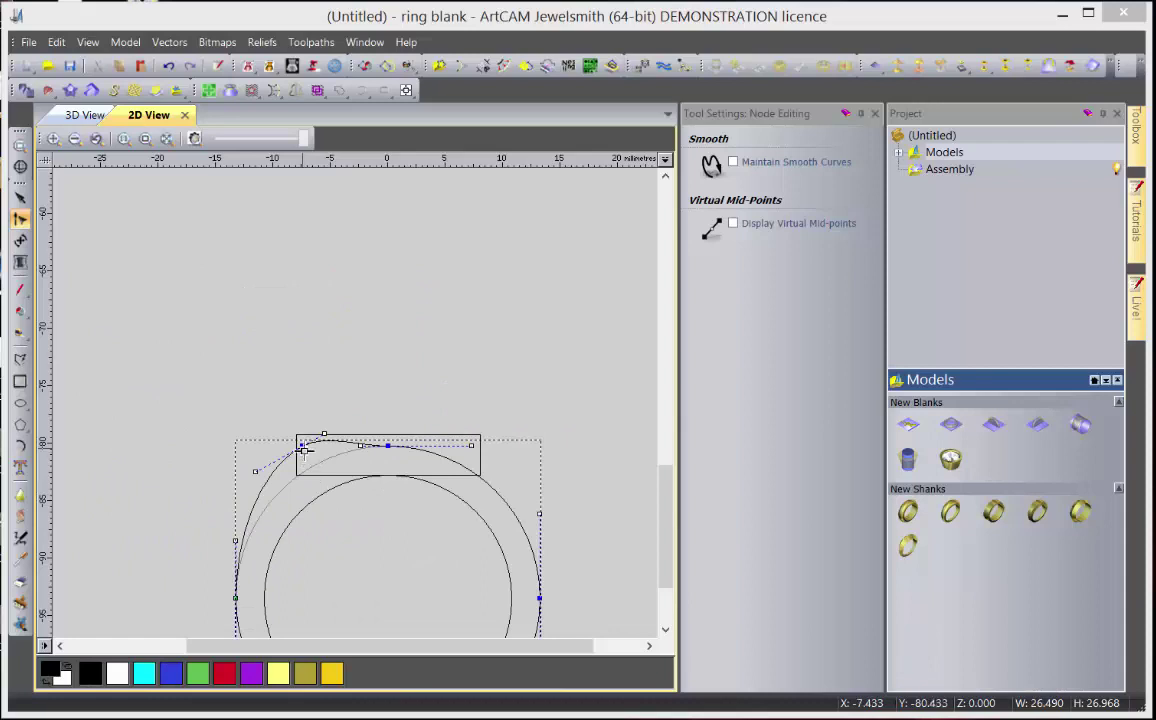
left_click_drag(304, 451, 296, 434)
scroll(294, 478, "up", 2)
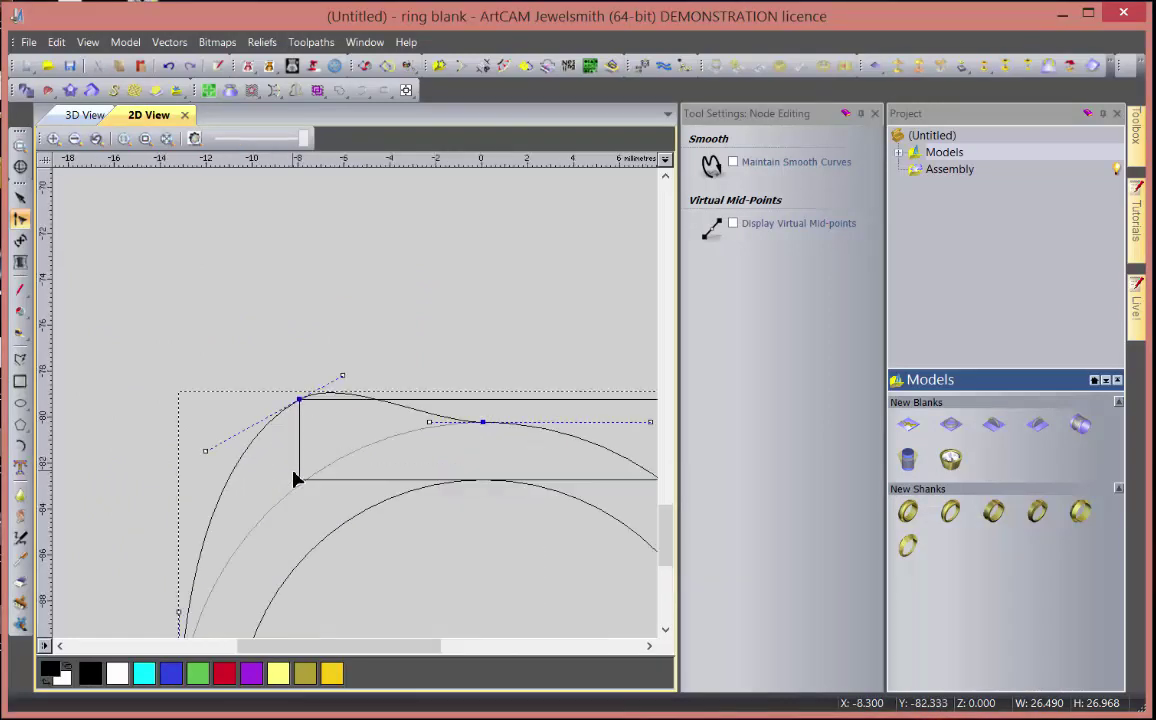
- Adjust the corner node's control handle so the profile's left shoulder flows smoothly from the rectangle corner into the circle's side
scroll(300, 476, "down", 3)
scroll(335, 472, "up", 3)
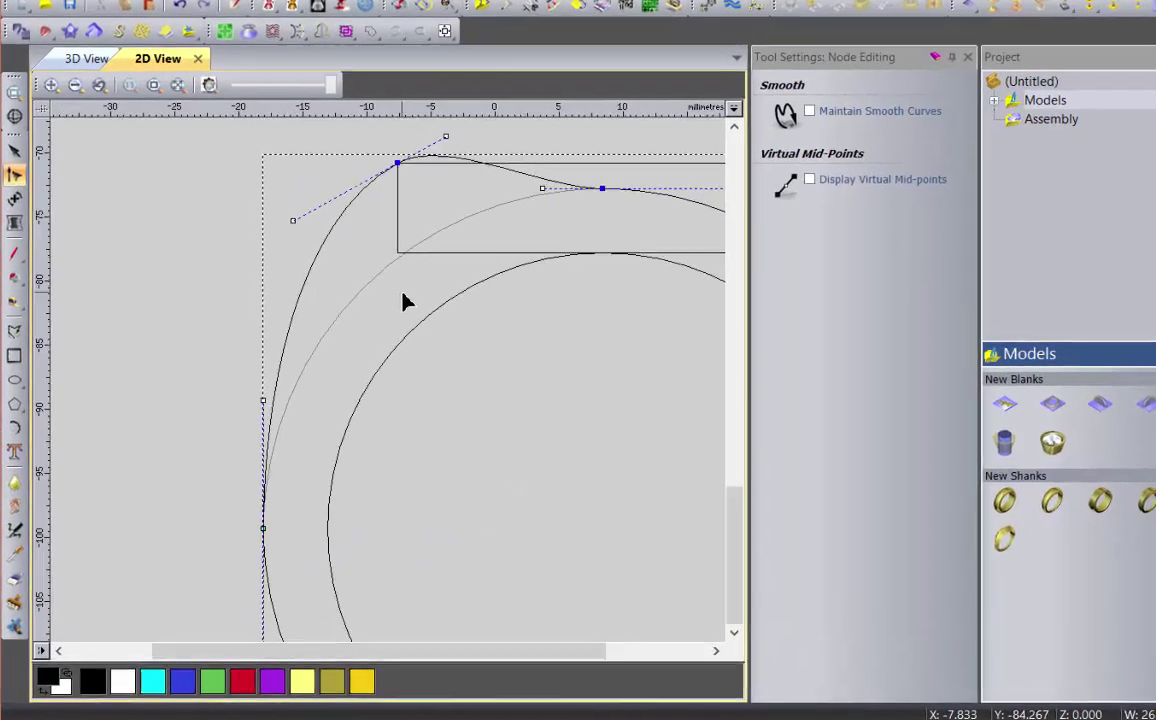
scroll(305, 338, "down", 2)
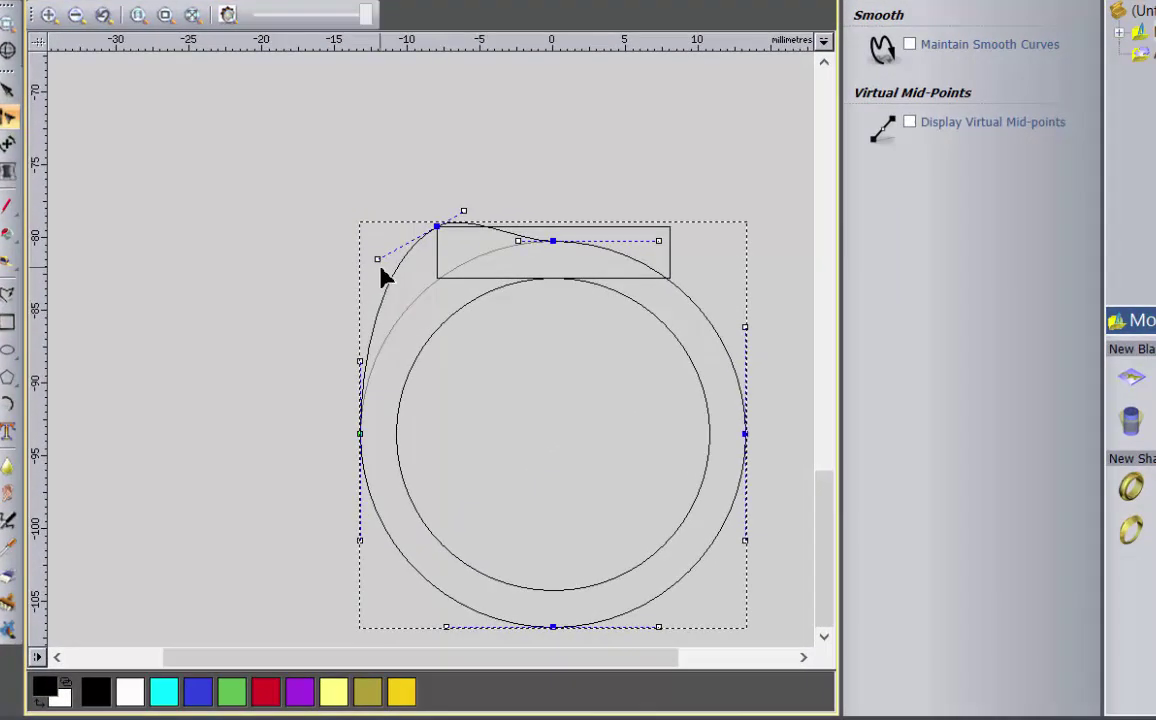
left_click_drag(377, 259, 375, 326)
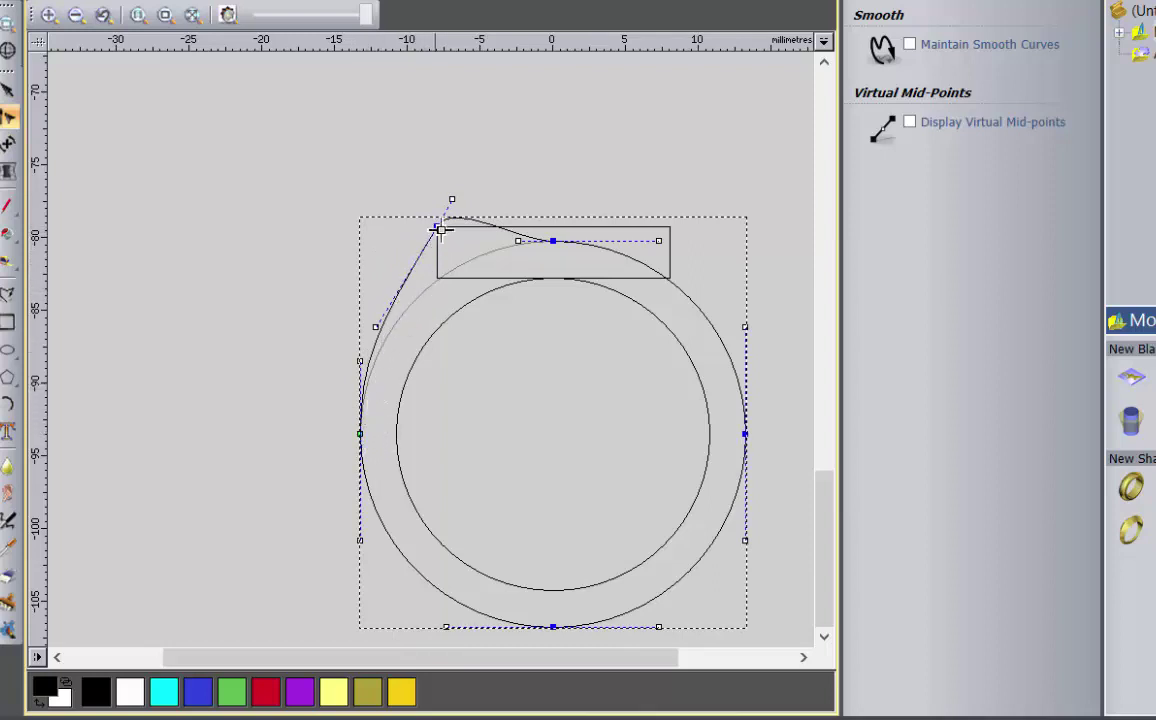
mouse_move(376, 327)
left_mouse_down()
mouse_move(340, 288)
mouse_move(431, 336)
mouse_move(390, 320)
left_mouse_up()
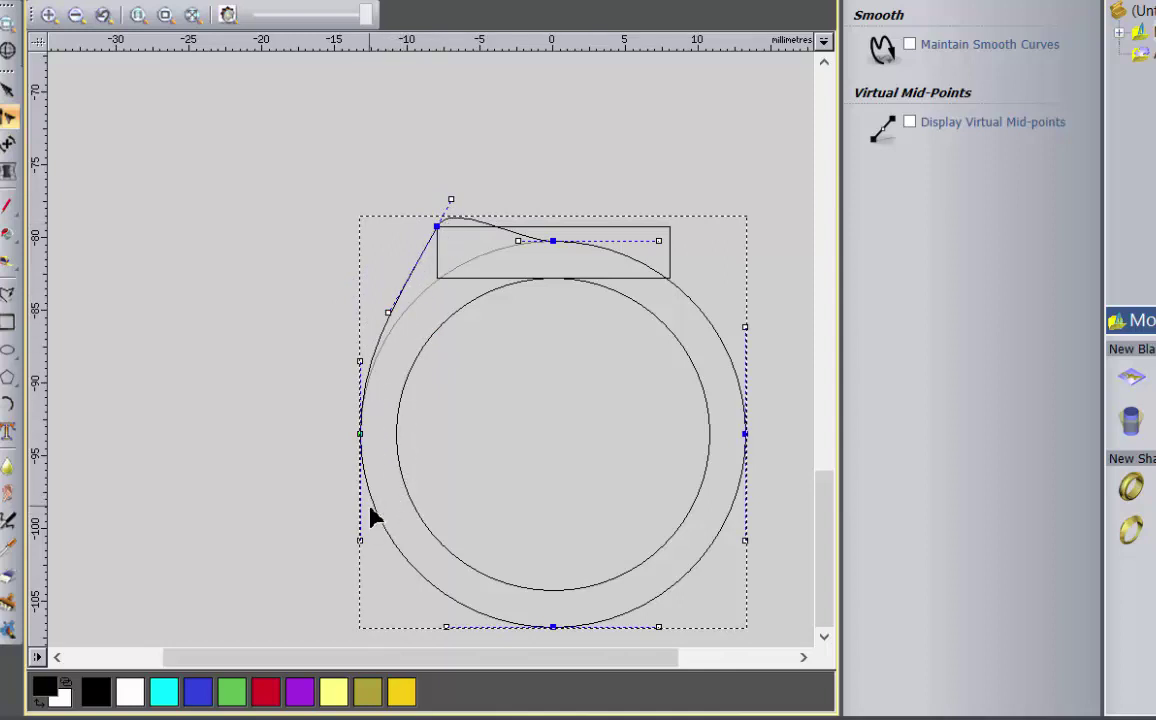
- Turn the span after the corner into a straight line running down from it, and delete the profile's right-hand and lower spans
left_click(477, 230)
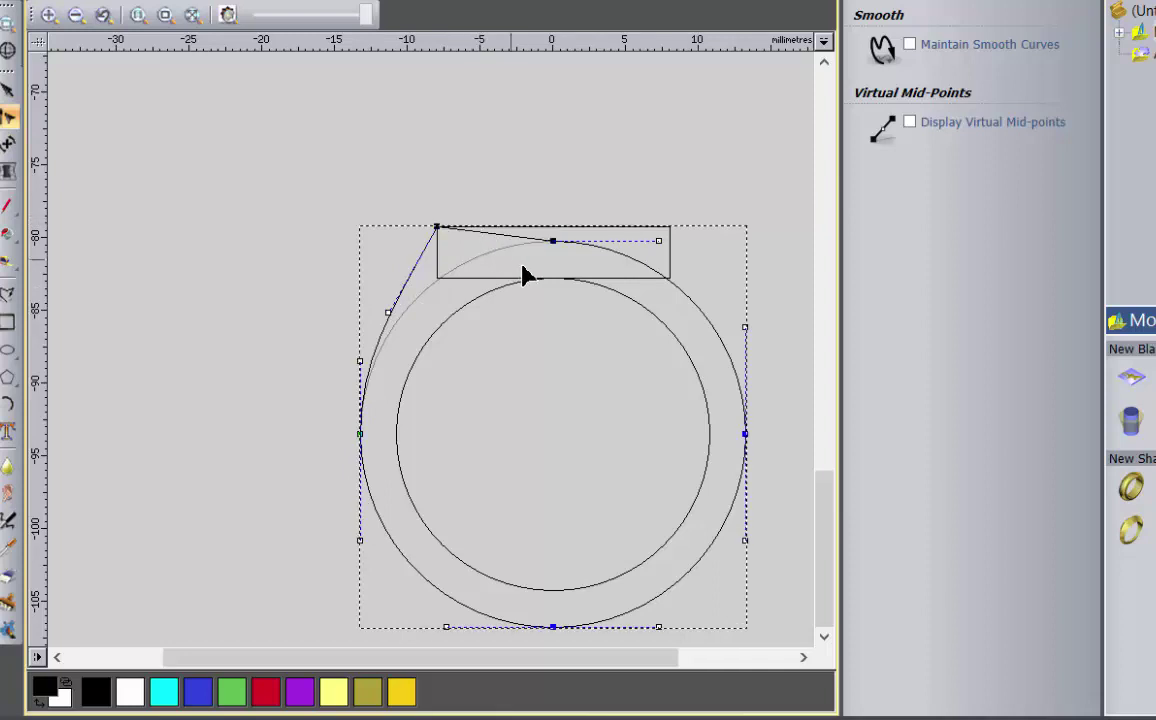
left_click_drag(550, 243, 437, 458)
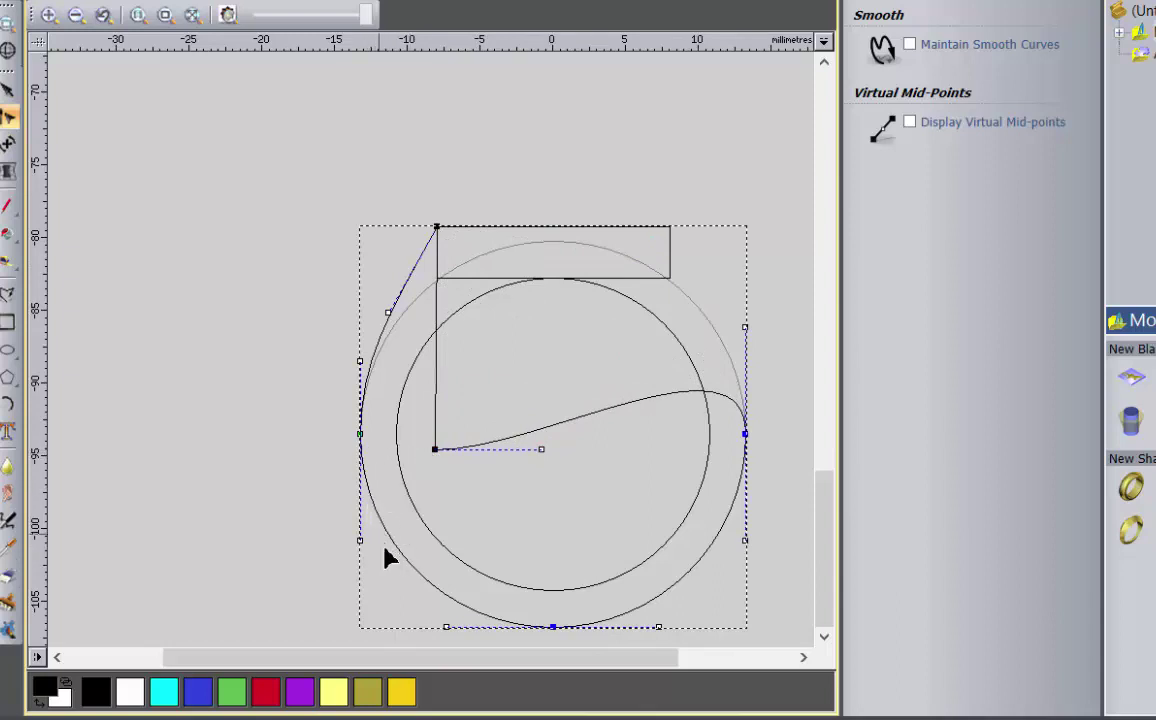
left_click(595, 422)
left_click(670, 585)
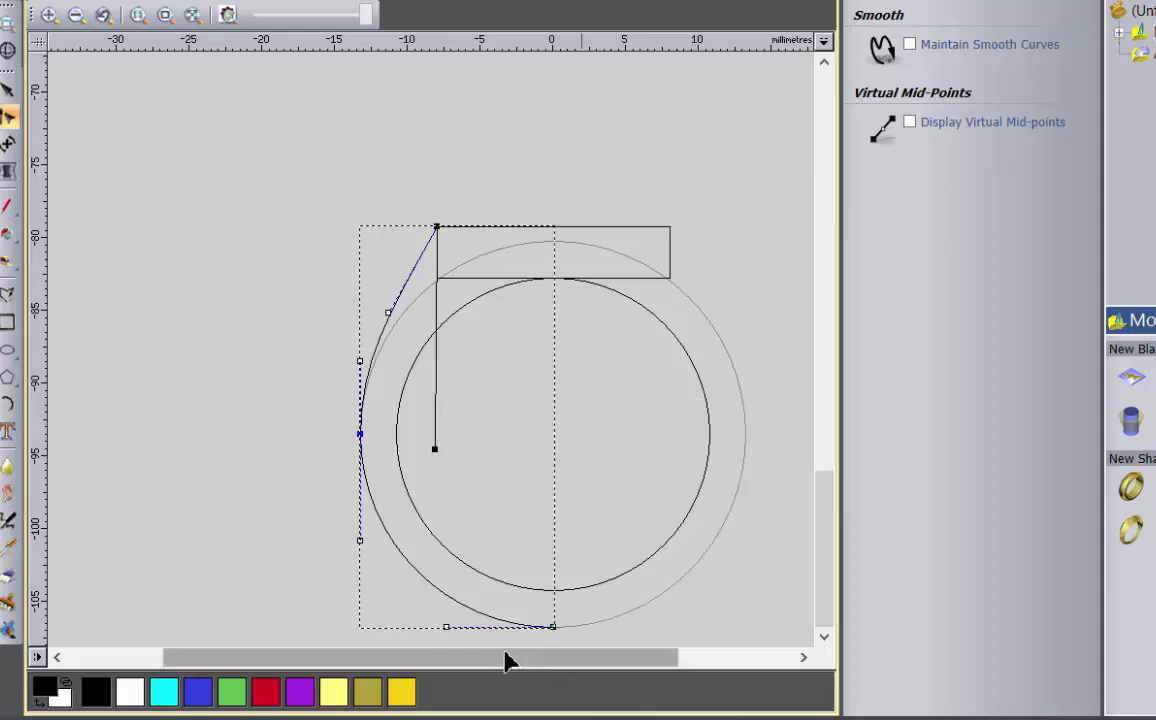
left_click(467, 614)
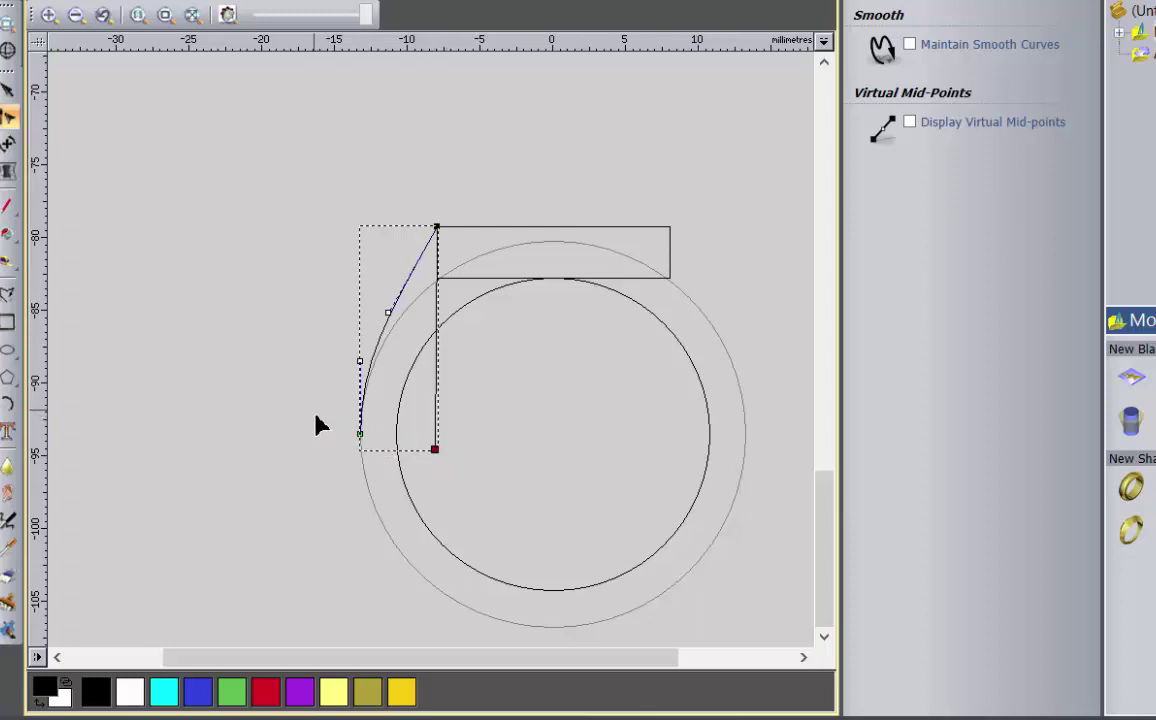
- Align the straight line's lower end horizontally with the curve's lower end and vertically with the corner node, and finish node editing
left_click_drag(362, 461, 379, 482)
key("y")
left_click_drag(411, 408, 459, 488)
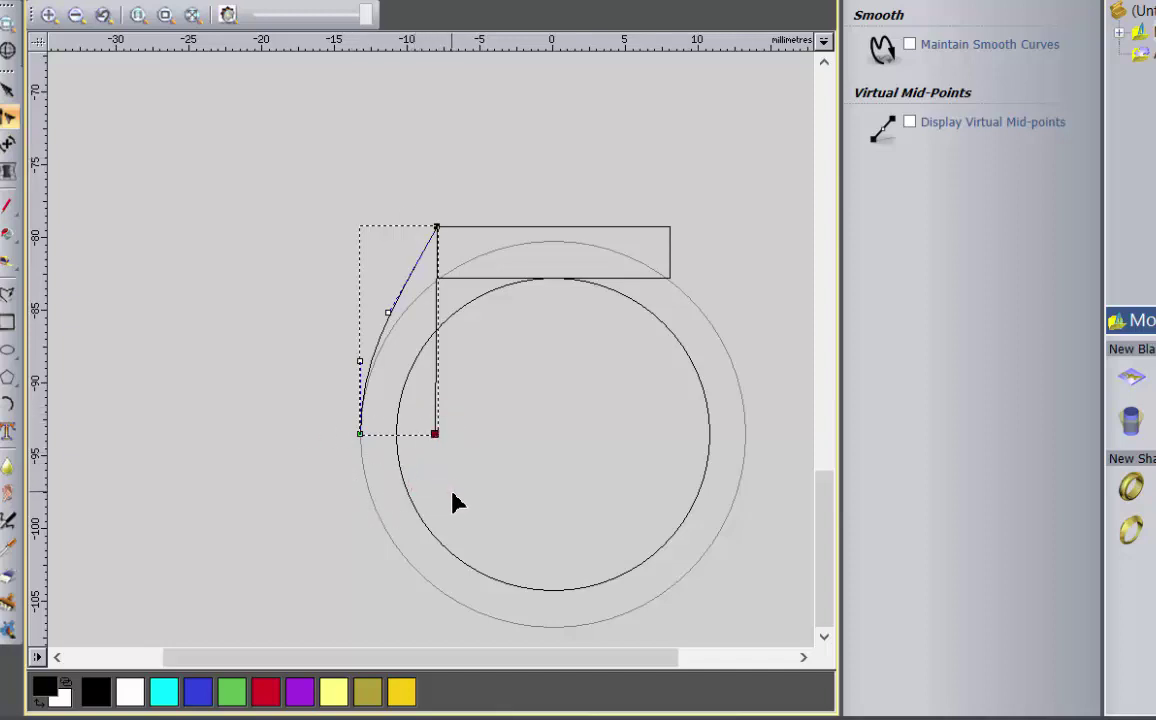
left_click_drag(416, 182, 463, 256)
left_click(420, 465)
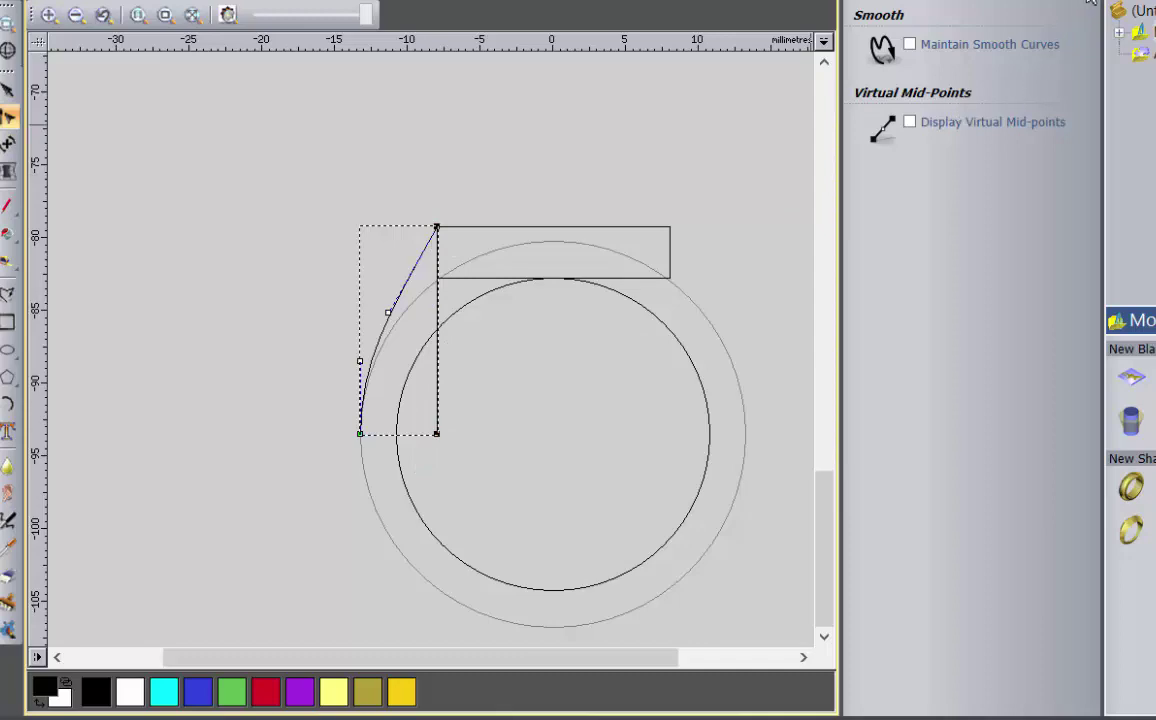
key("n")
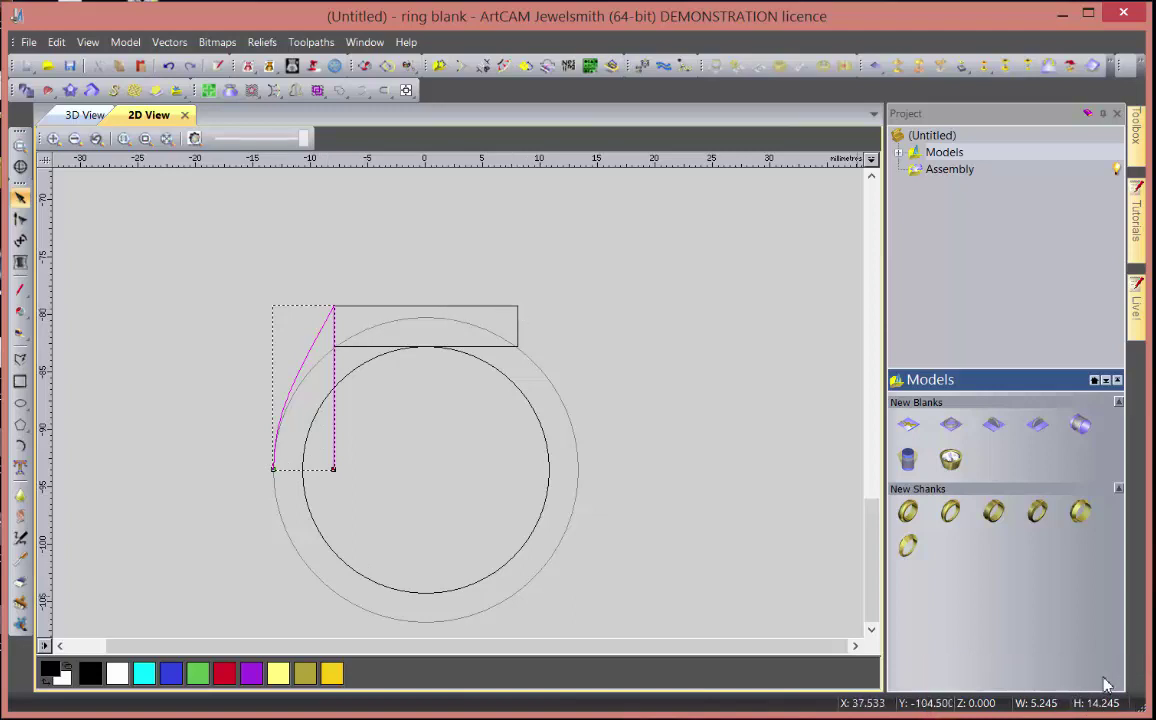
- Move the shoulder profile vector up into the model area and centre it in the model
scroll(457, 294, "down", 2)
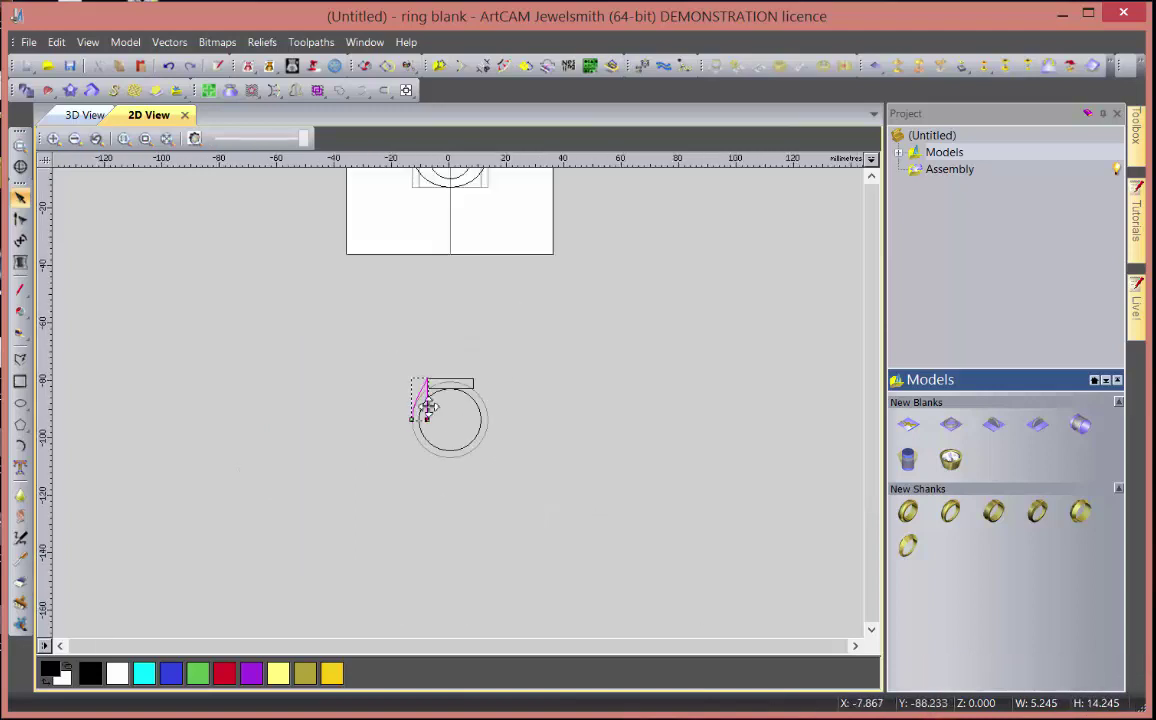
left_click_drag(427, 408, 430, 232)
scroll(448, 300, "down", 1)
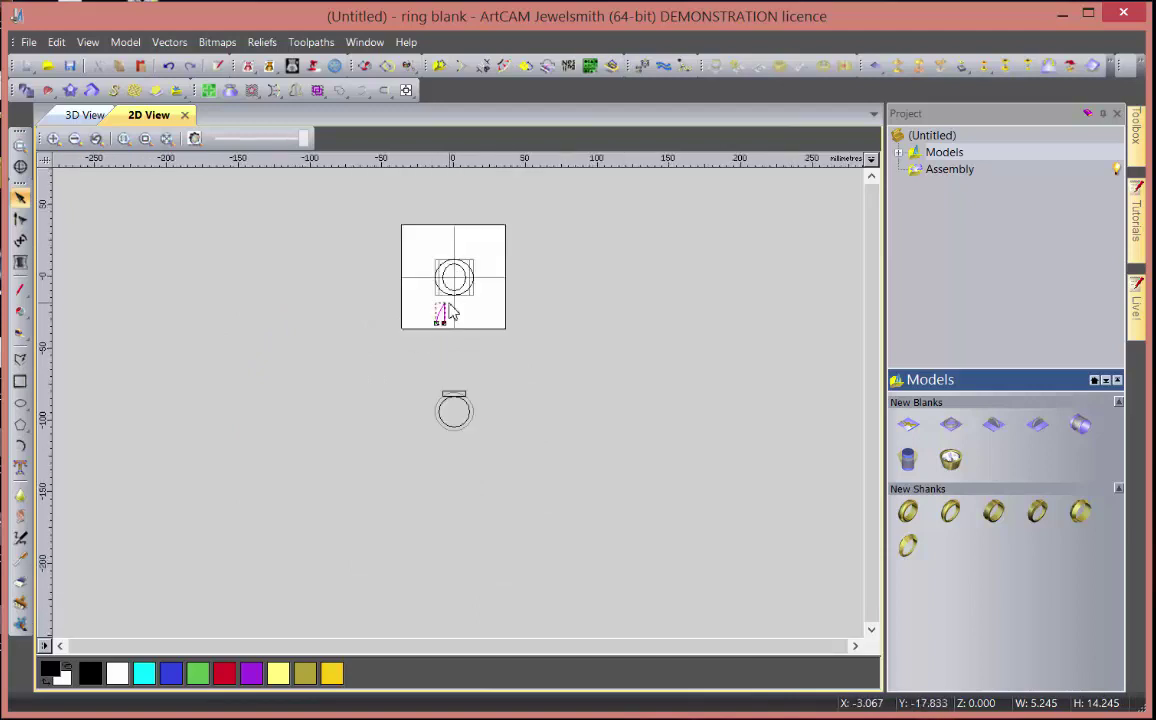
scroll(455, 317, "up", 1)
key("F9")
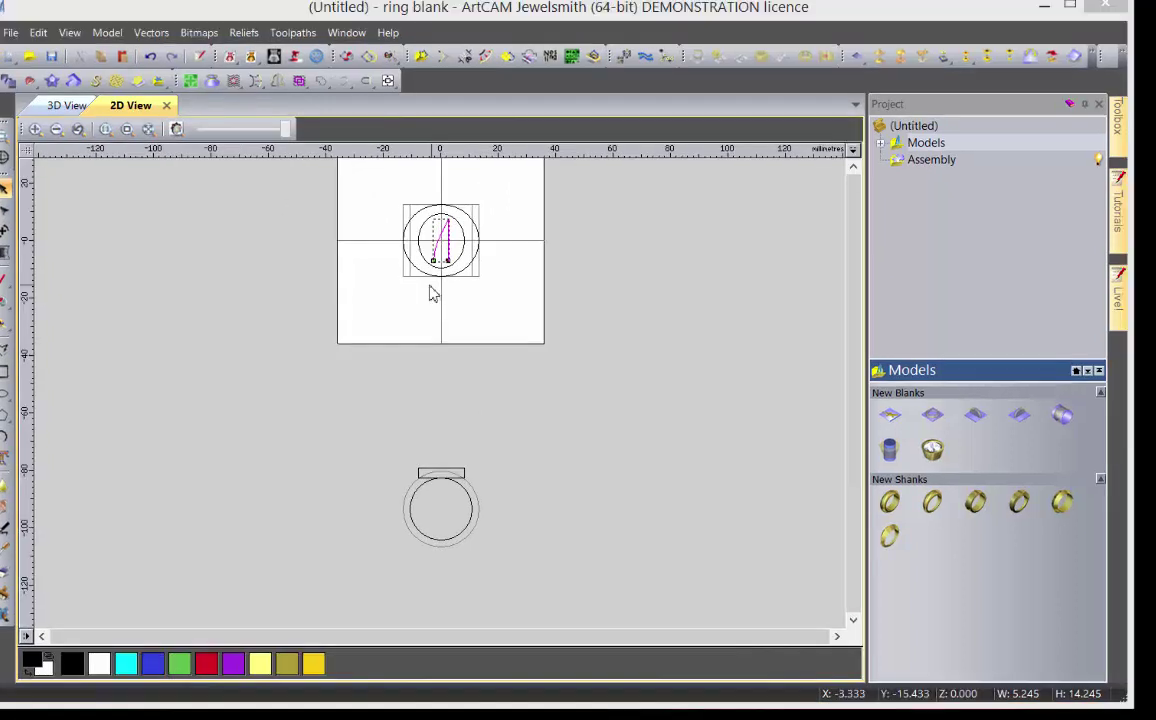
- Set up a 3D Blend with a selected-vector profile that blends to the inner vector edge, with the inner vector filled
left_click(73, 160)
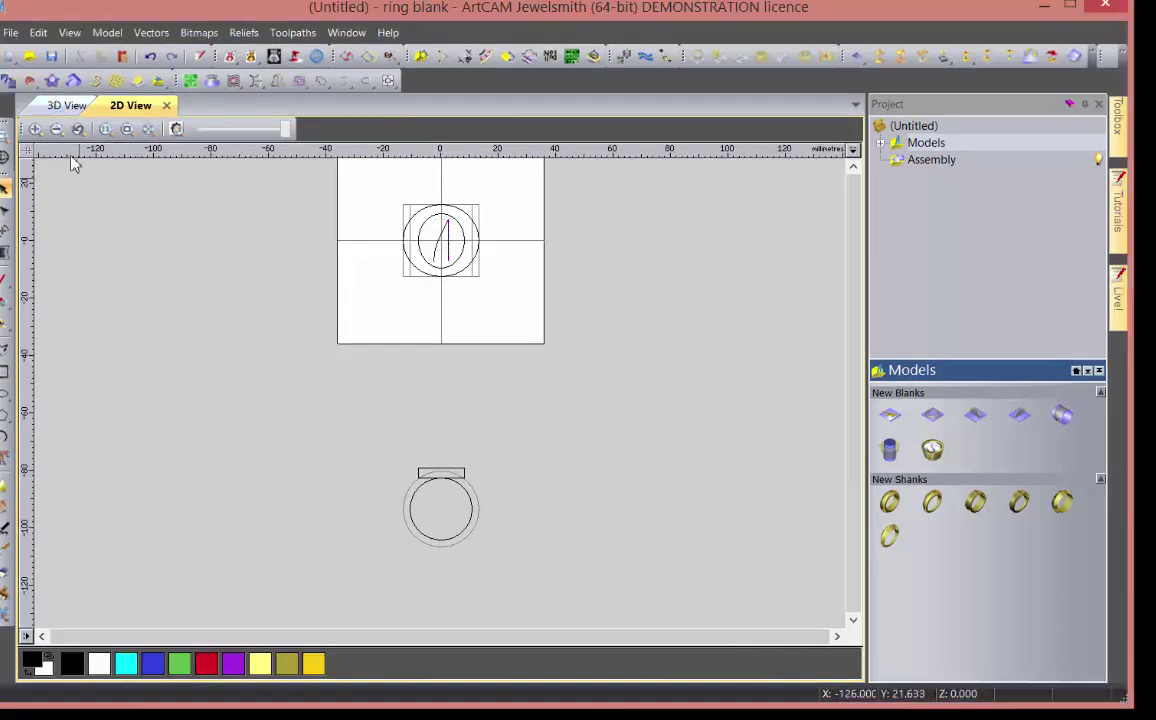
left_click(52, 82)
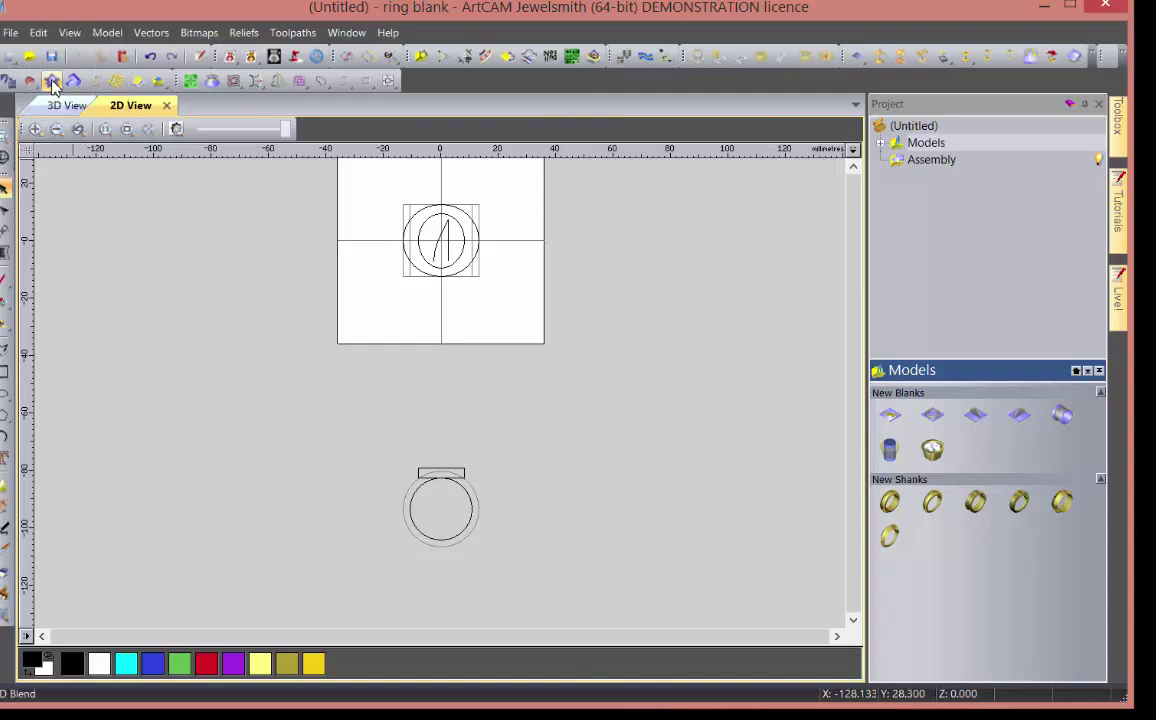
left_click(52, 82)
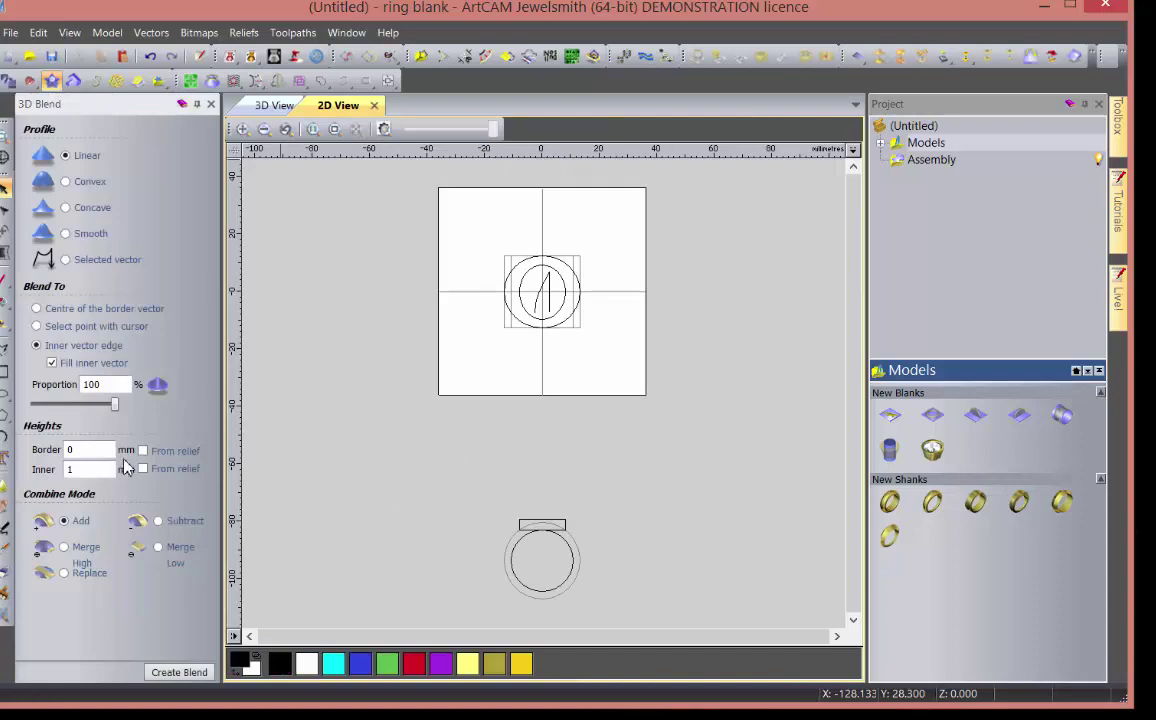
left_click(37, 309)
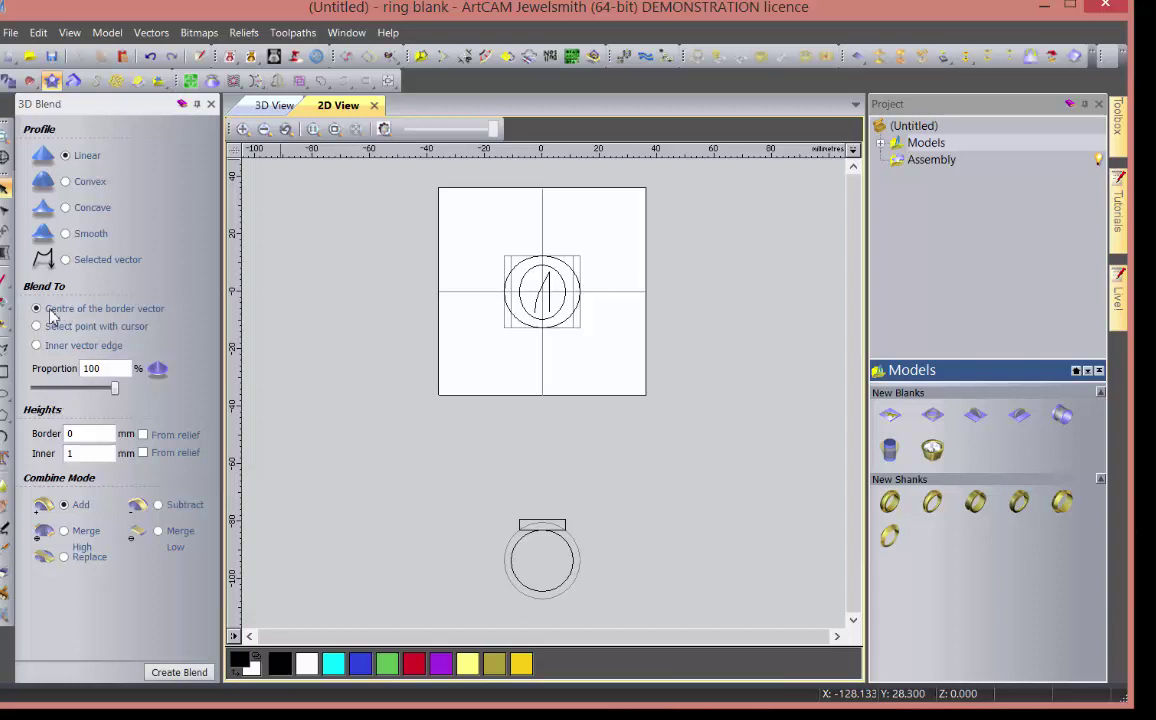
left_click(66, 260)
left_click(39, 347)
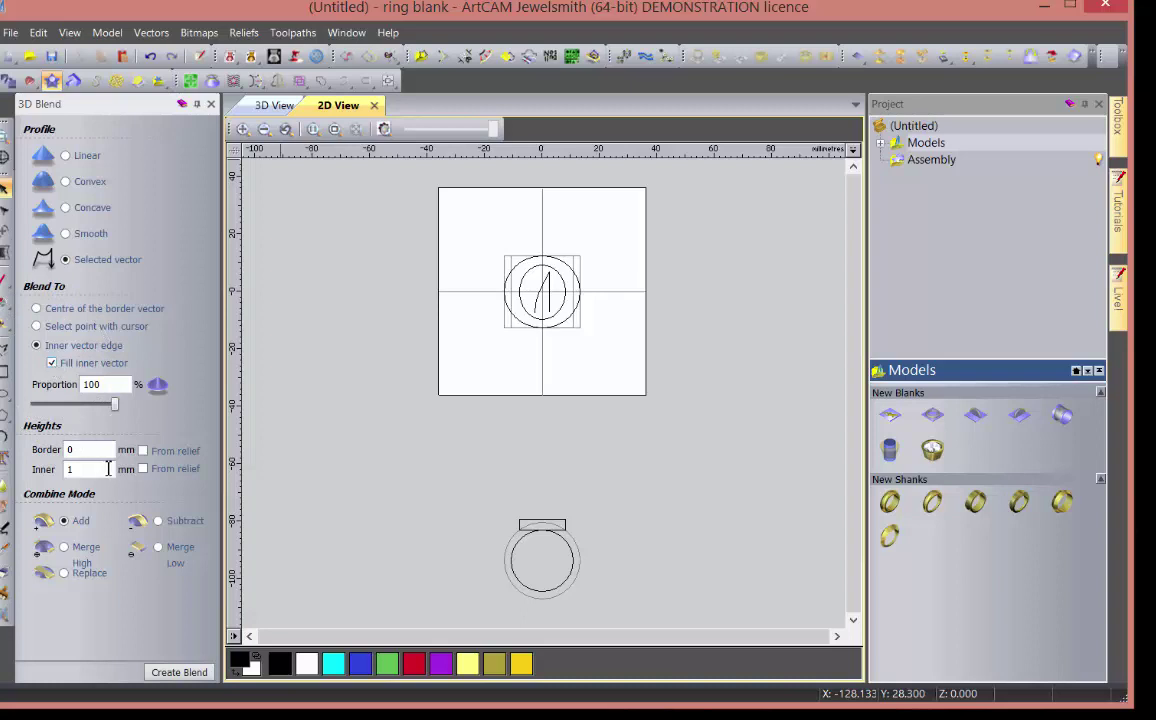
- Create the blend from the outer ellipse, inner ellipse and shoulder profile vector with a 14.245 mm inner height, and view it in 3D
left_click(542, 290)
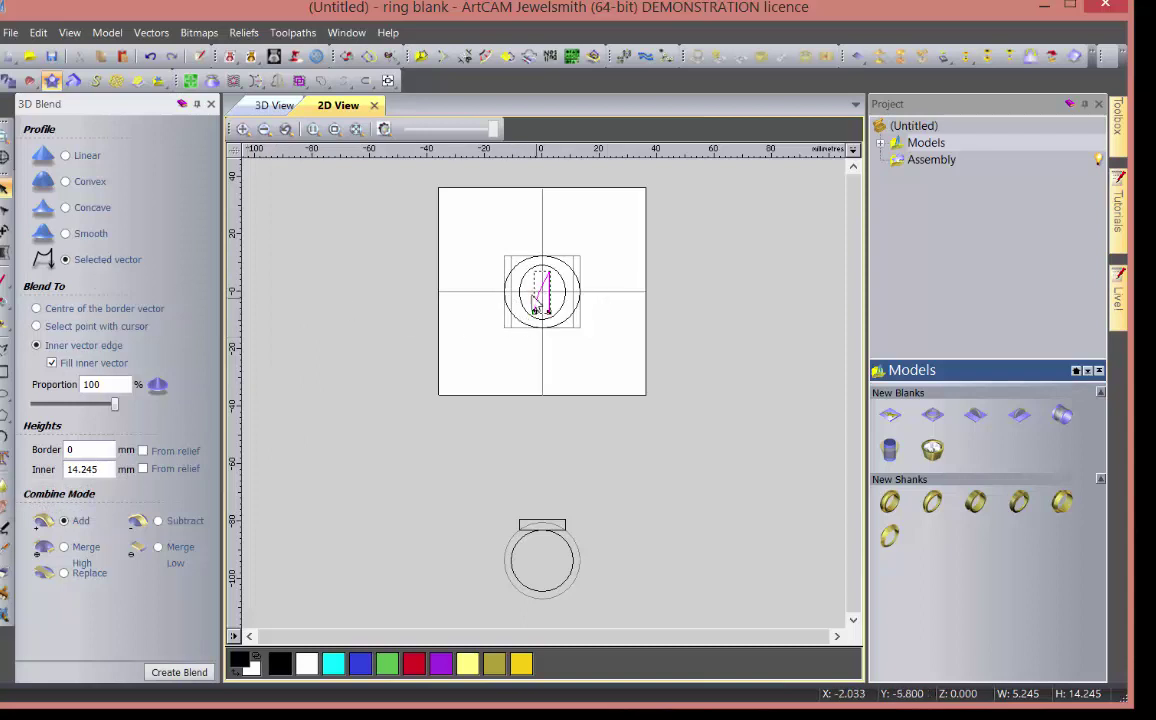
left_click(484, 272)
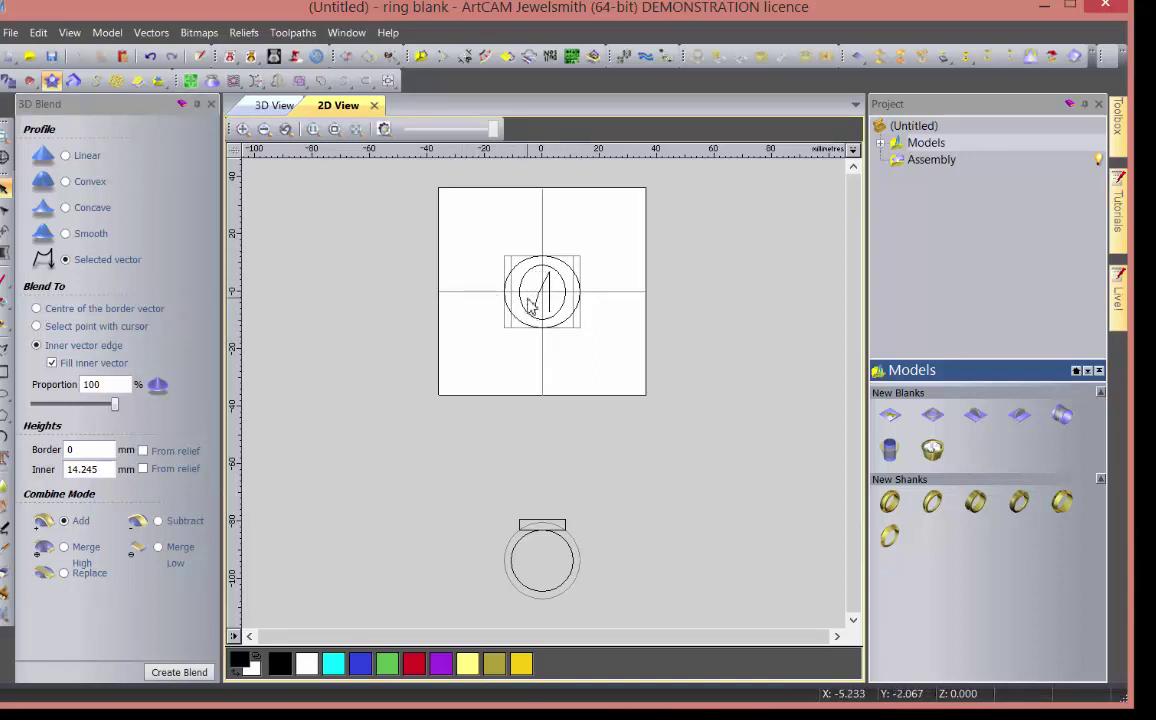
scroll(530, 276, "up", 2)
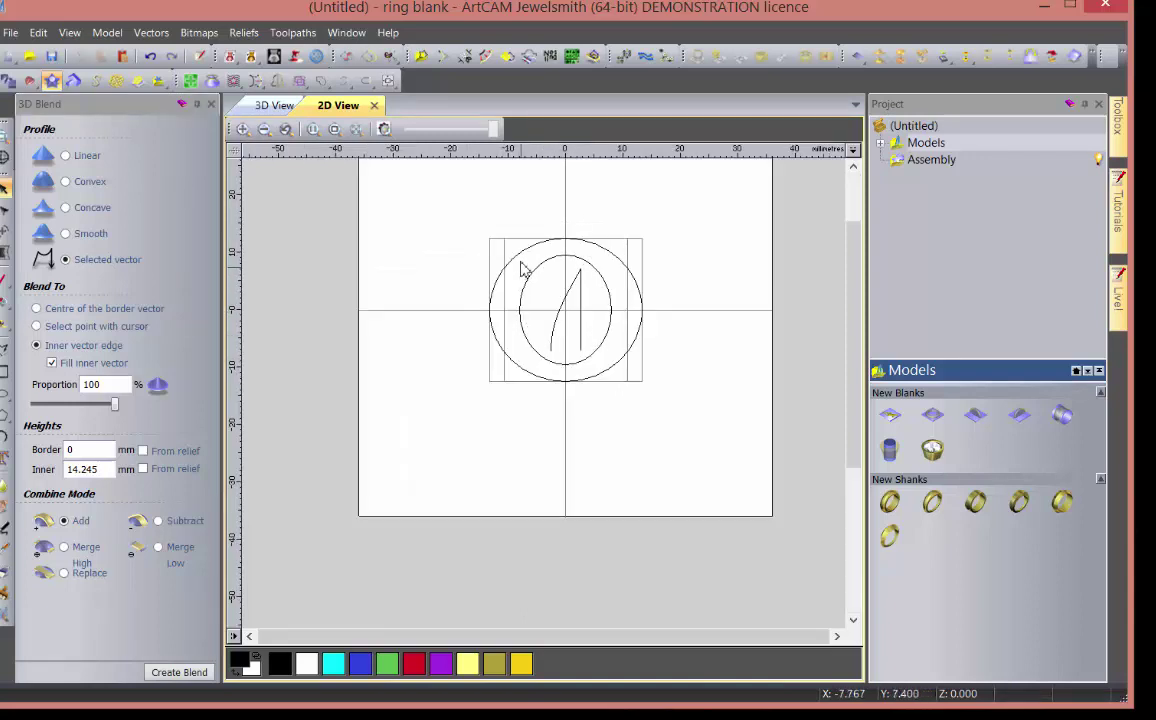
left_click(521, 293)
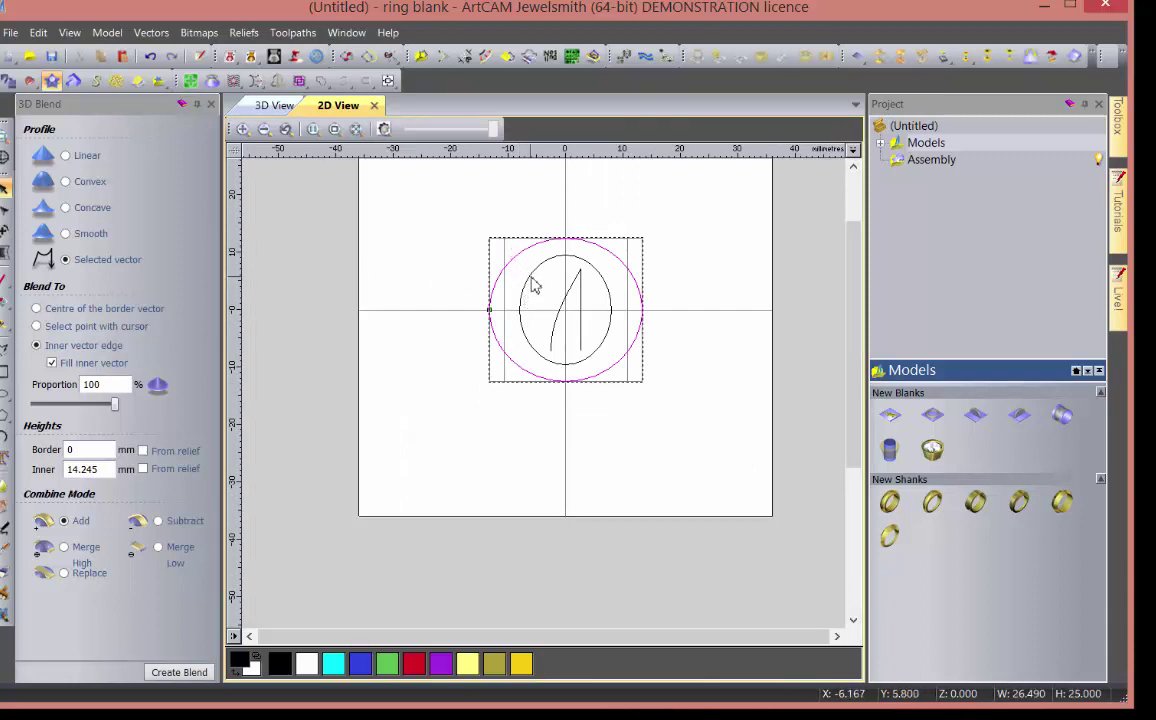
key("ctrl+a")
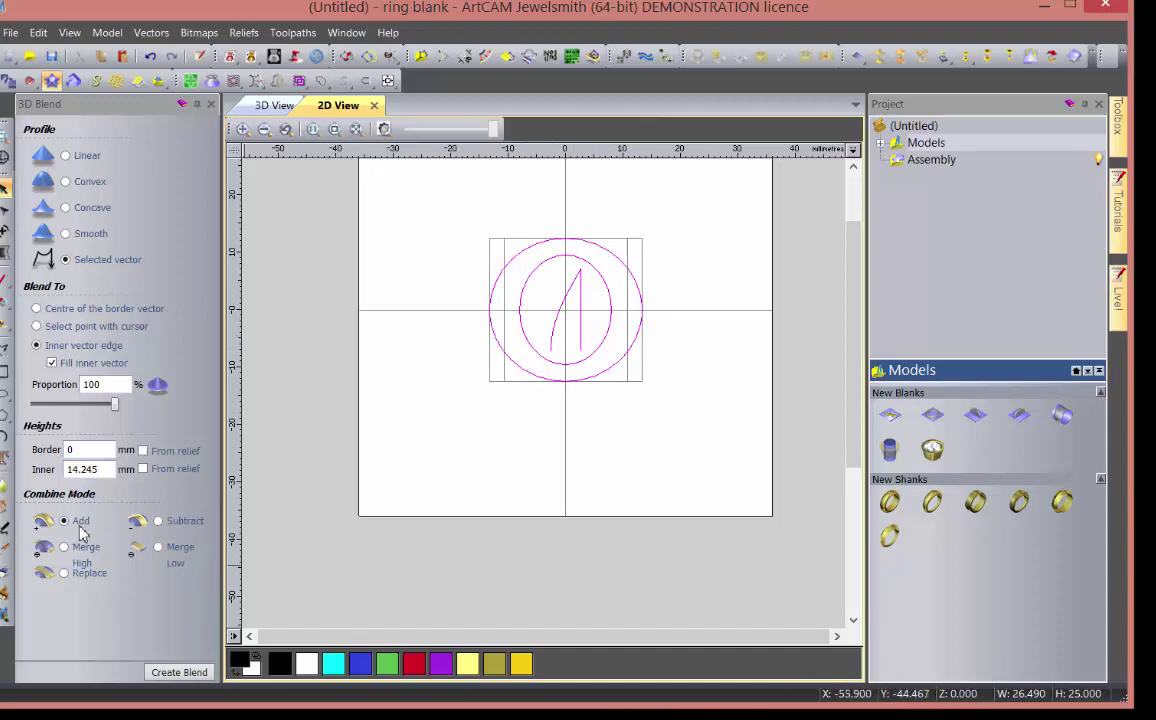
left_click(165, 672)
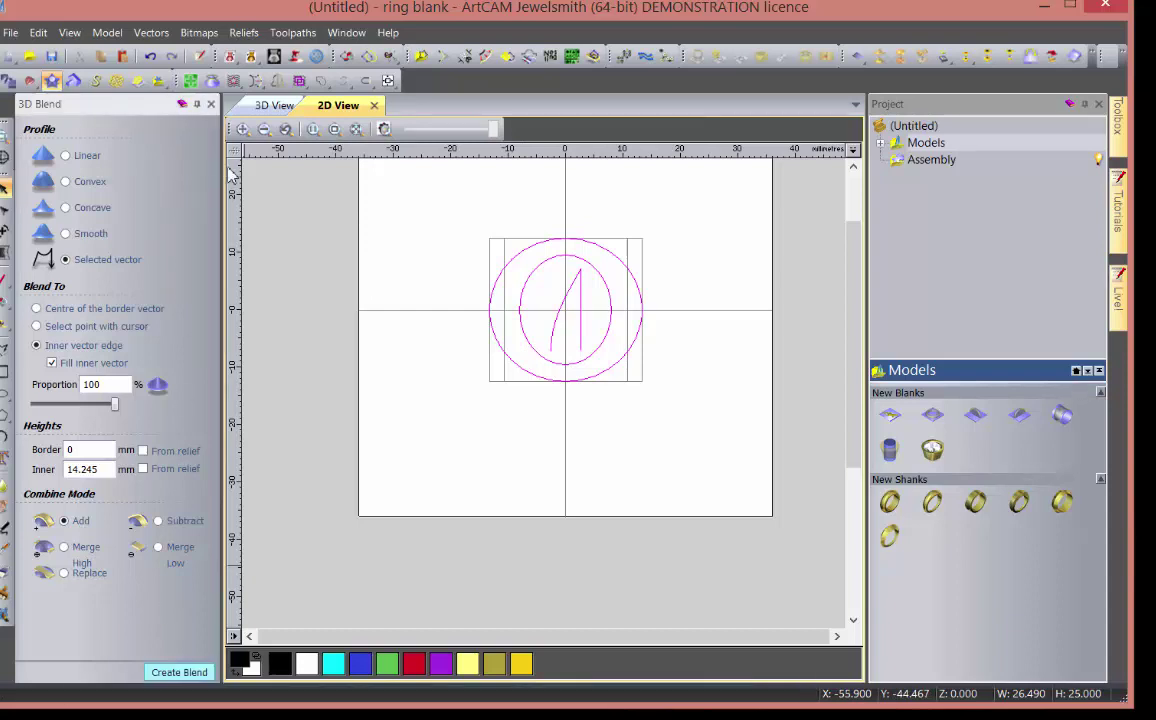
left_click(252, 106)
left_click_drag(488, 403, 492, 340)
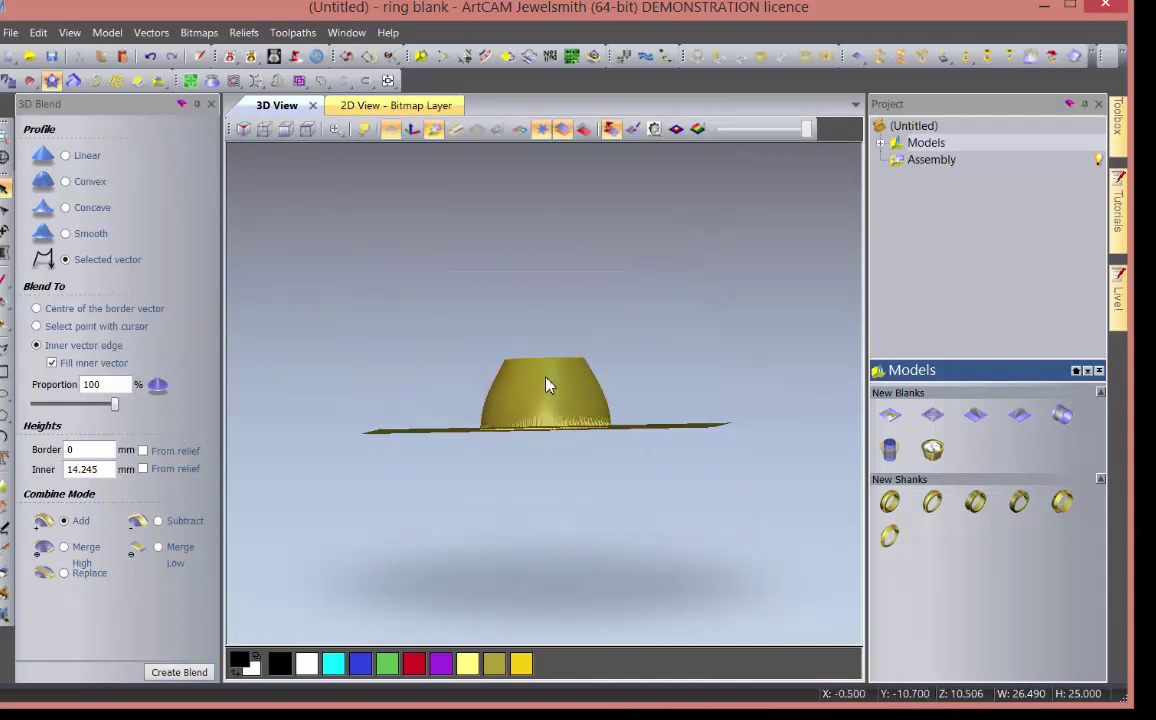
left_click(211, 104)
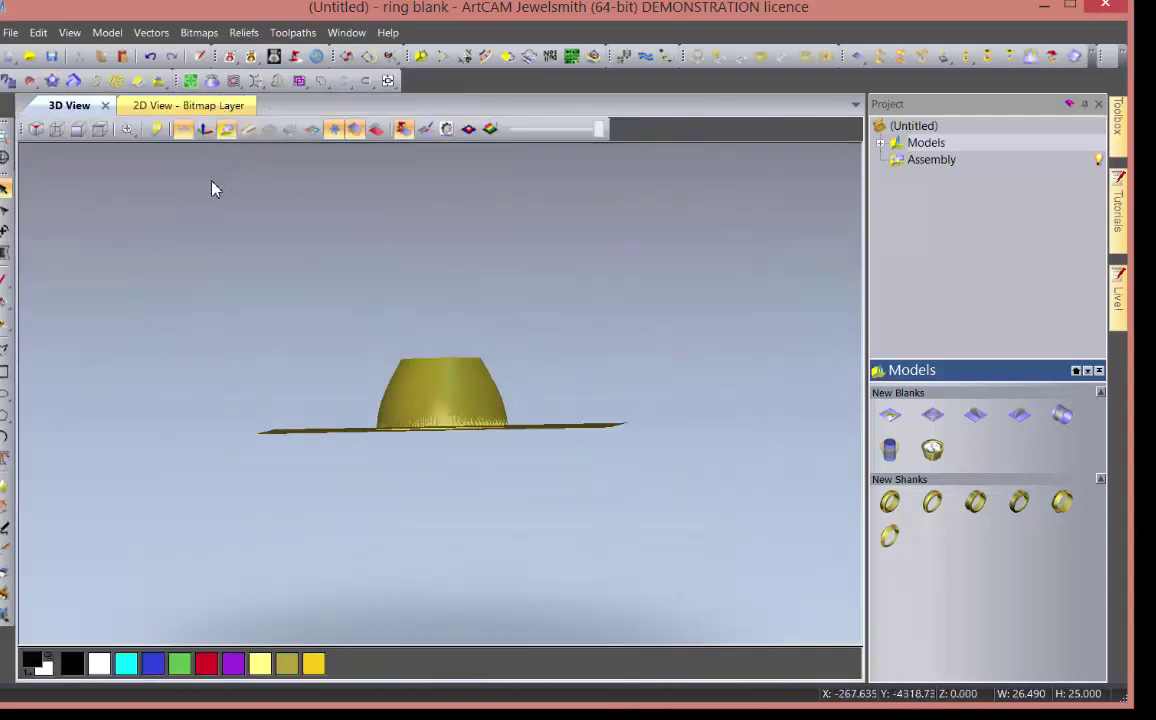
- Save the project to the Desktop as "class ring d"
left_click(10, 33)
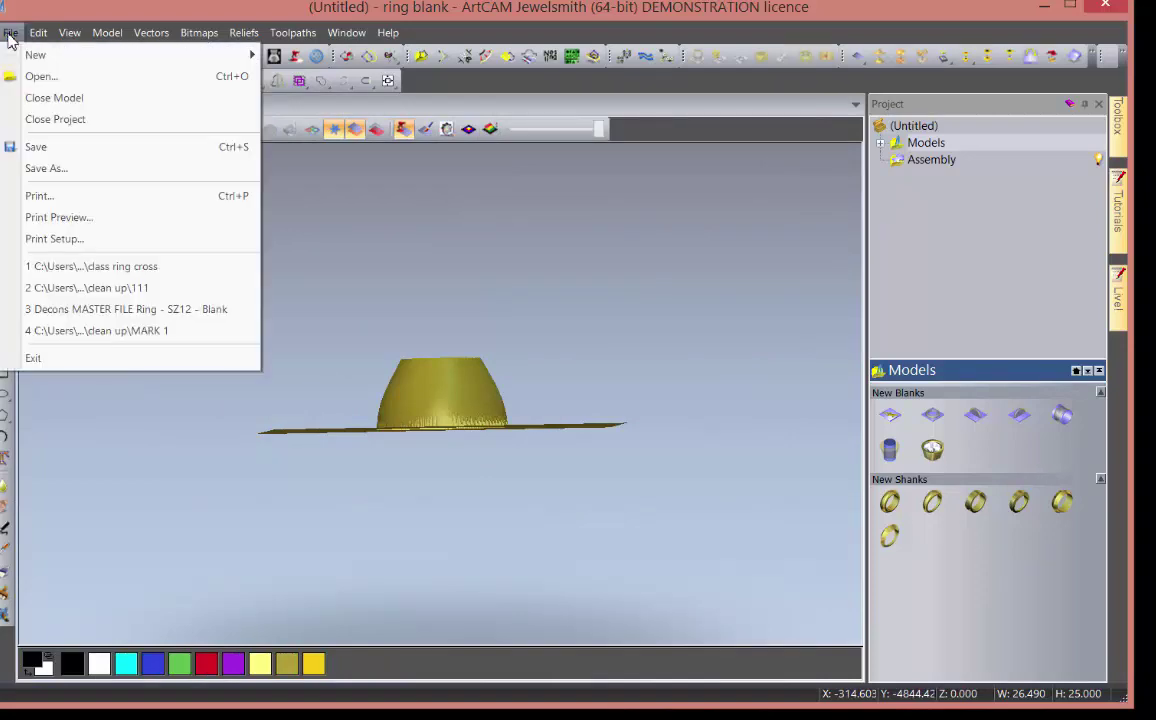
left_click(45, 169)
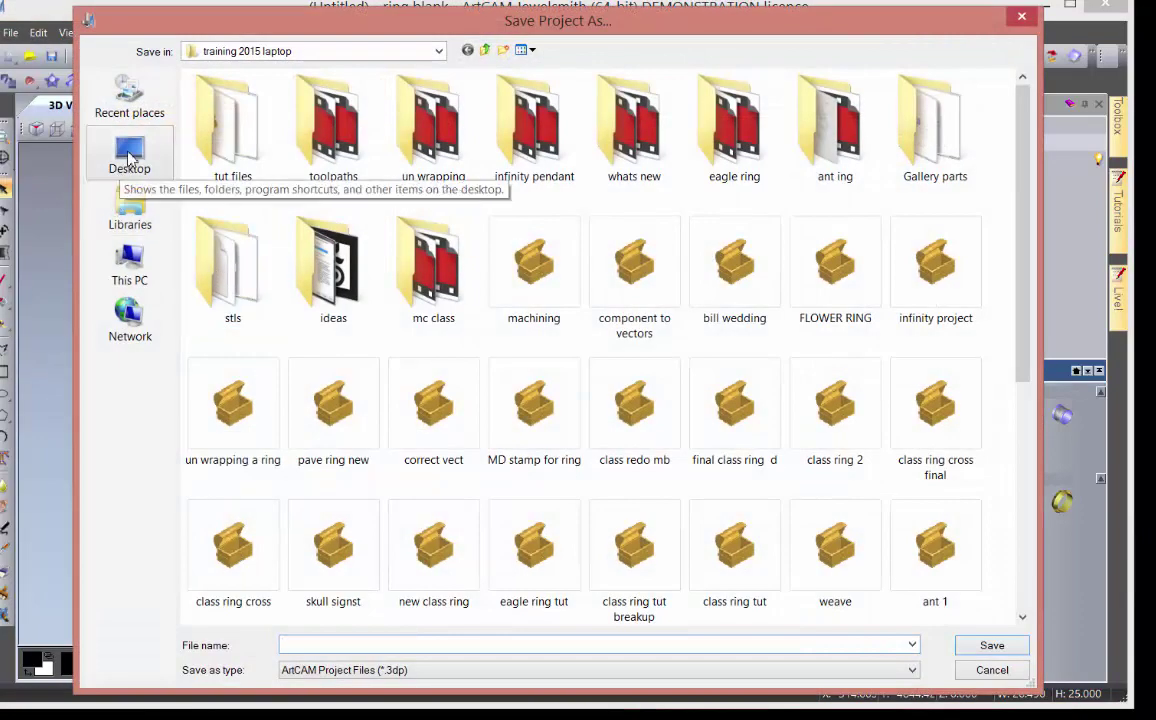
left_click(125, 160)
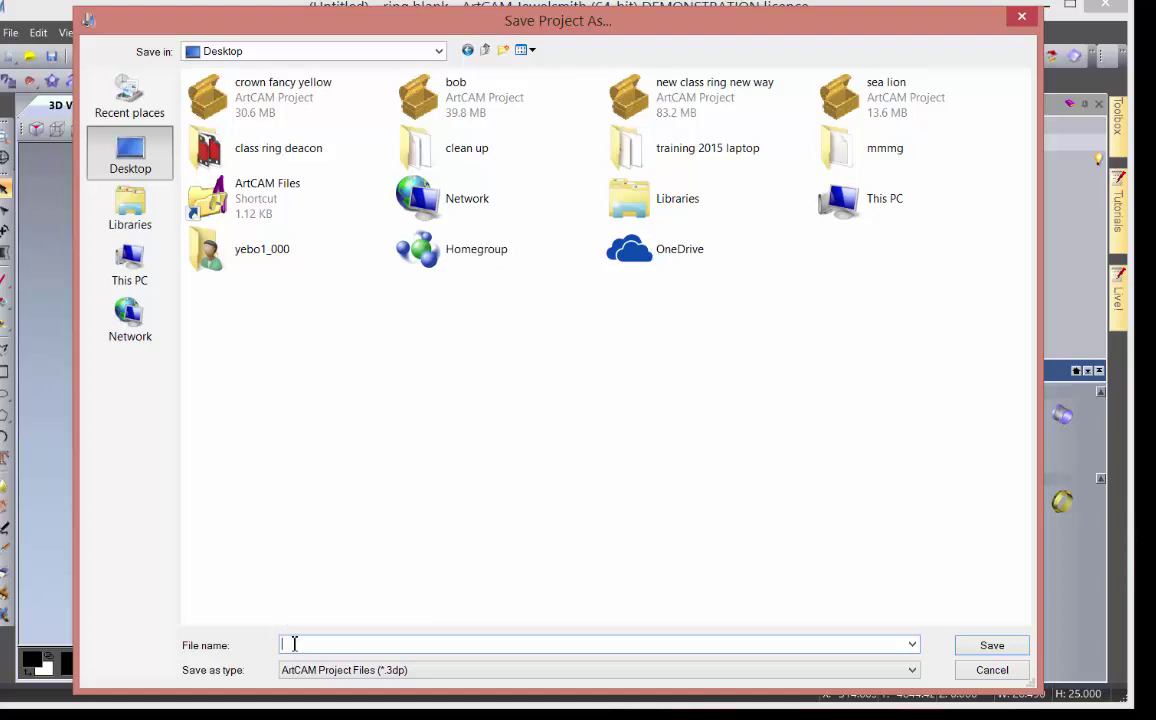
type("class ring d")
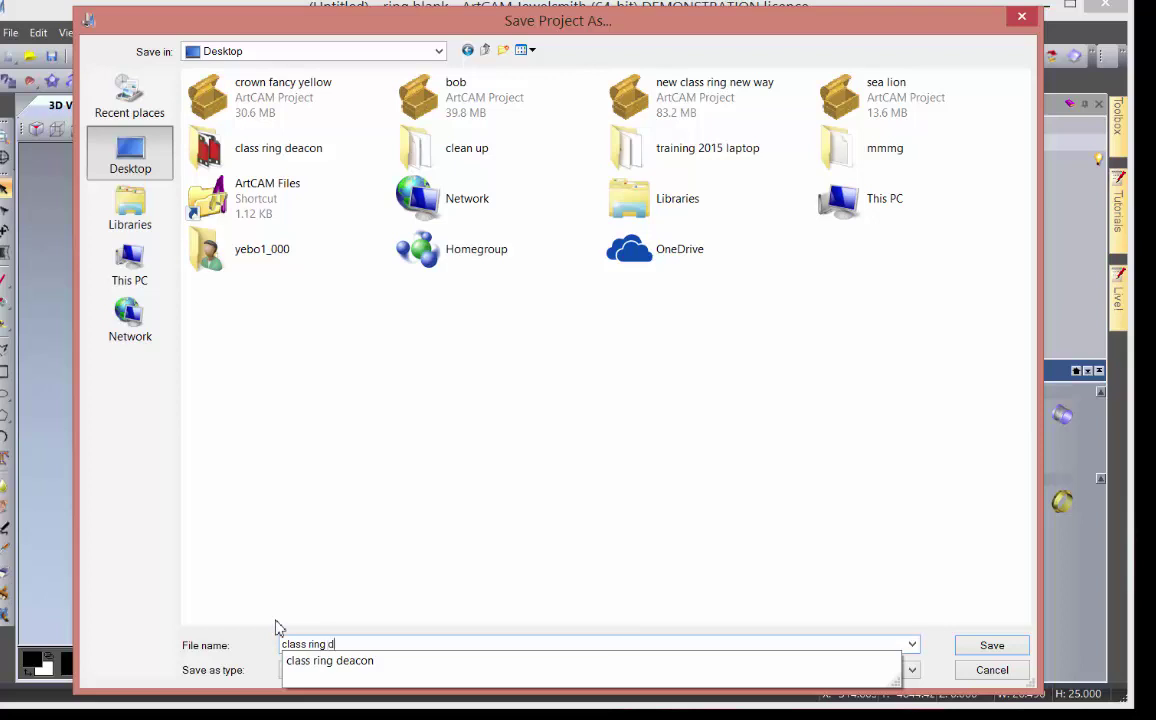
left_click(992, 648)
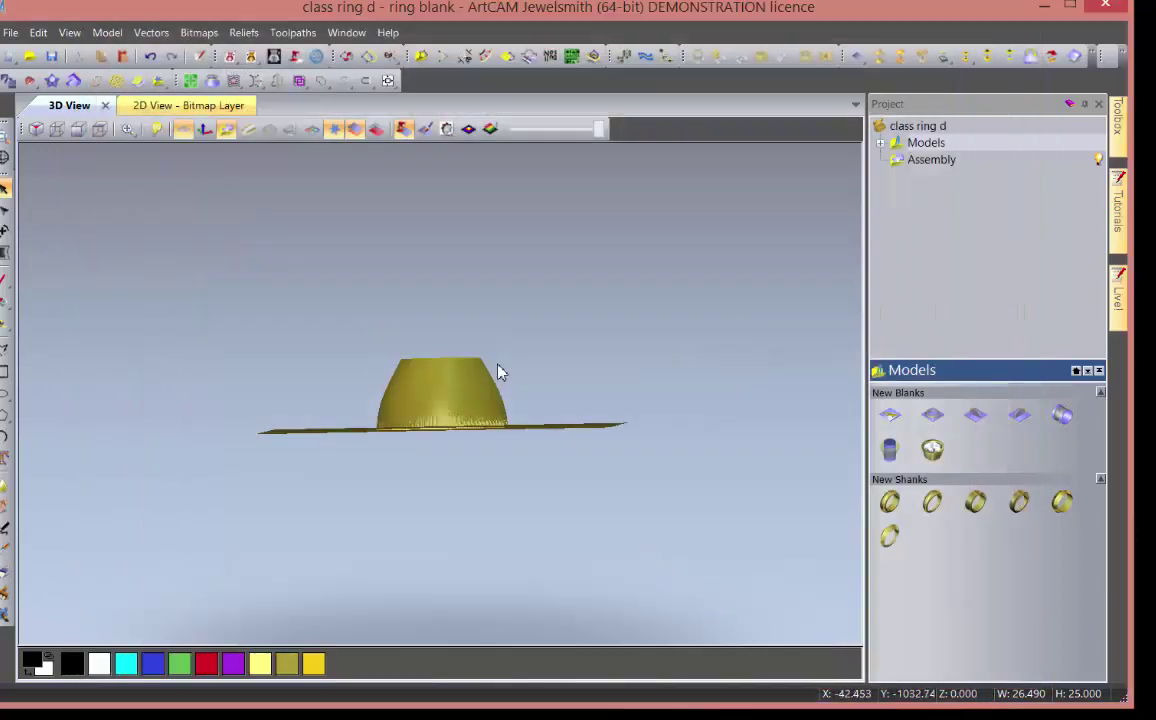
- Examine the blended relief's flat top, curved sides and lower edge from several angles in 3D
left_click_drag(497, 372, 464, 348)
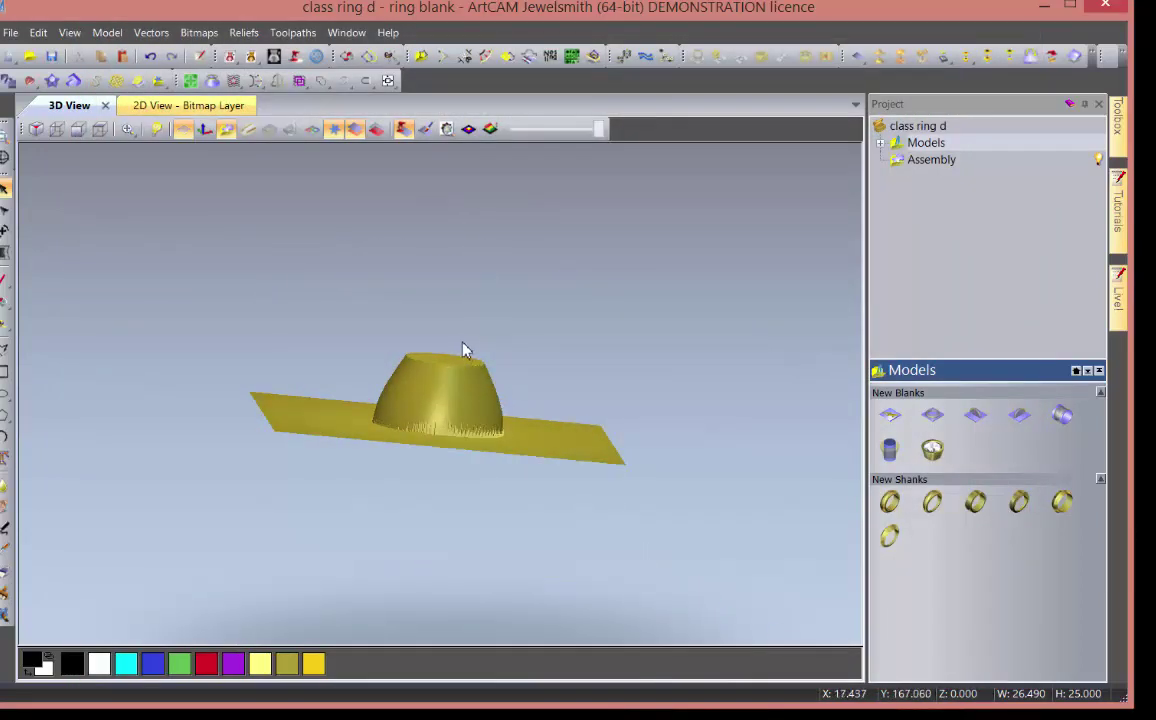
scroll(462, 351, "up", 3)
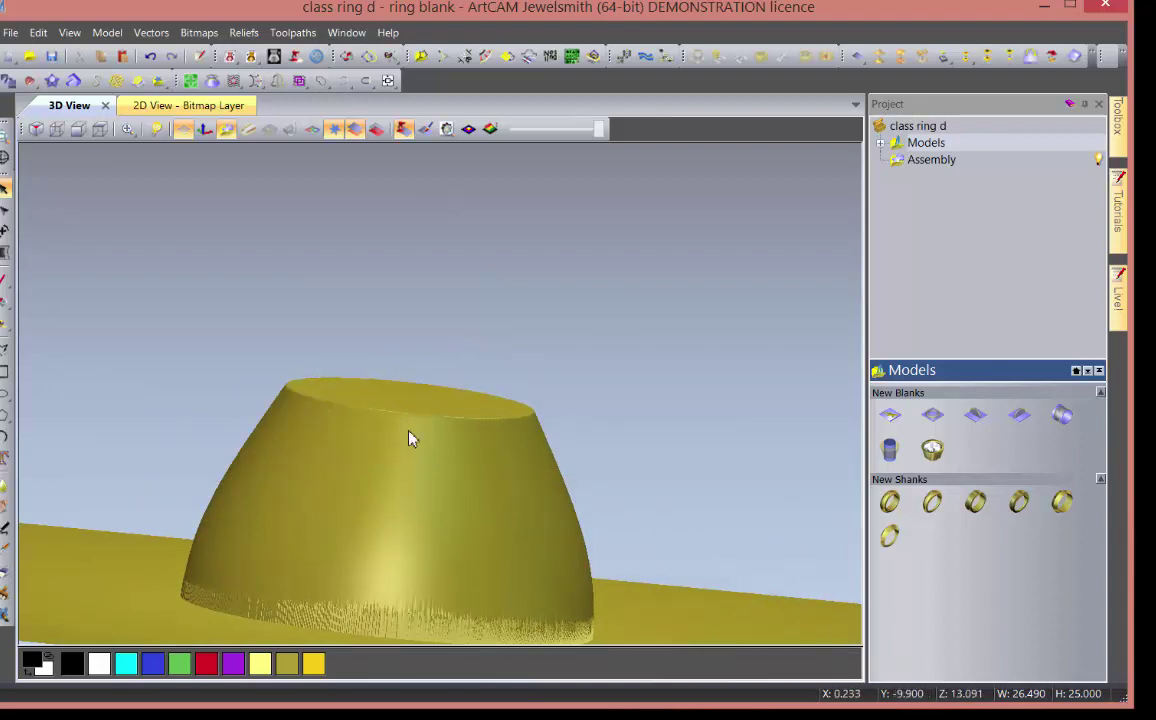
mouse_move(408, 438)
left_mouse_down()
mouse_move(405, 545)
mouse_move(403, 477)
mouse_move(426, 459)
mouse_move(437, 533)
mouse_move(446, 490)
left_mouse_up()
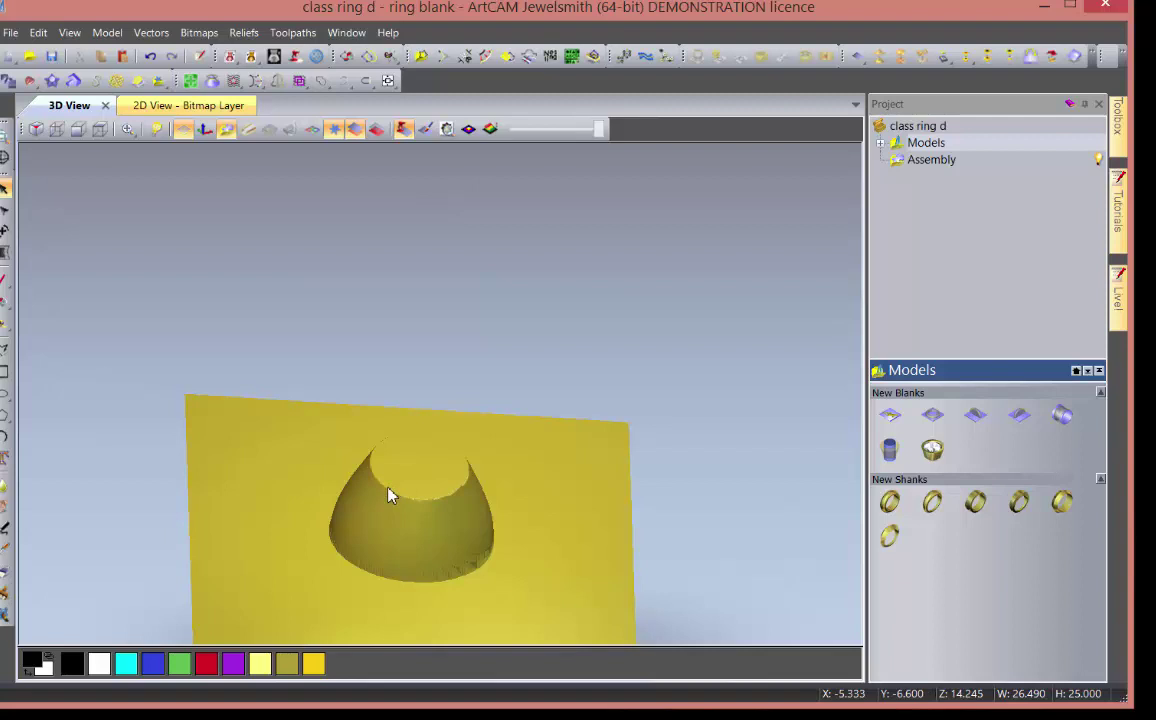
left_click_drag(431, 560, 374, 395)
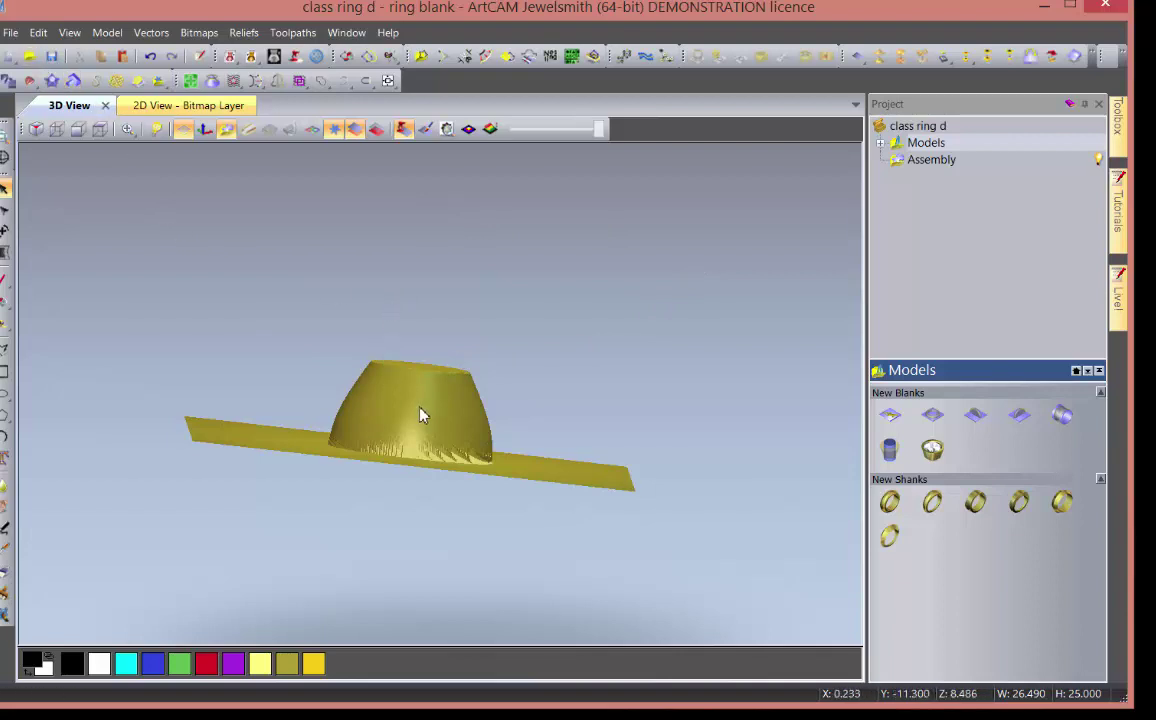
scroll(420, 415, "up", 2)
scroll(420, 414, "up", 1)
scroll(420, 414, "down", 1)
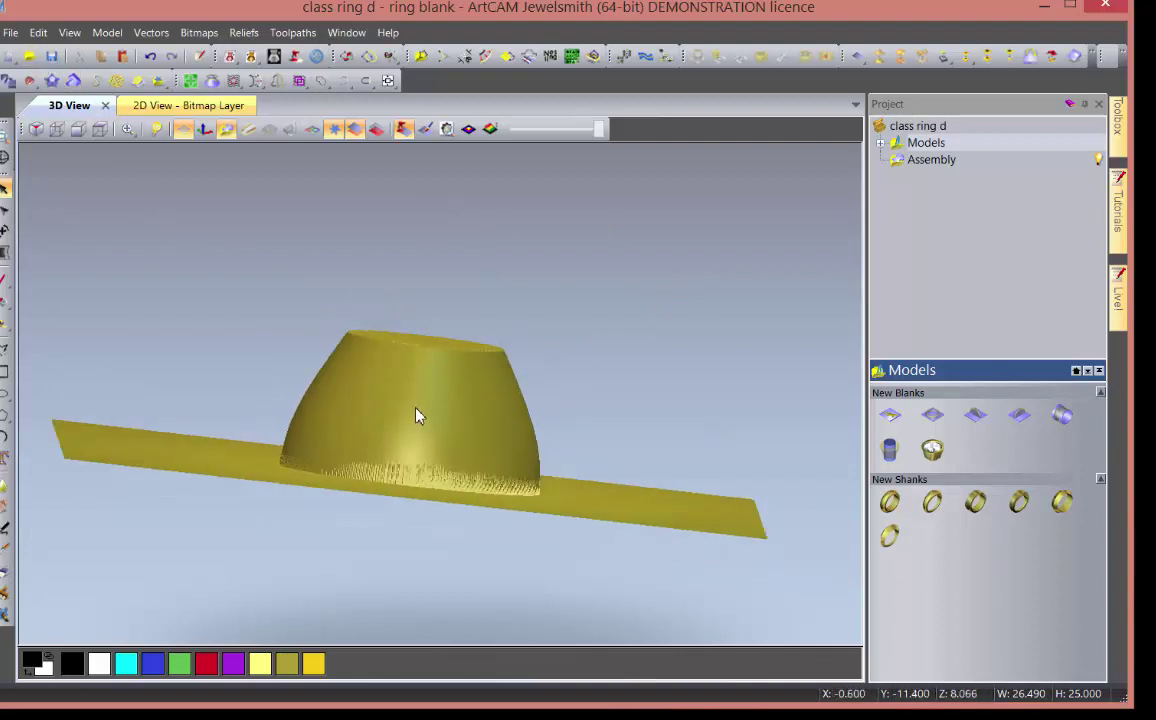
left_click(918, 163)
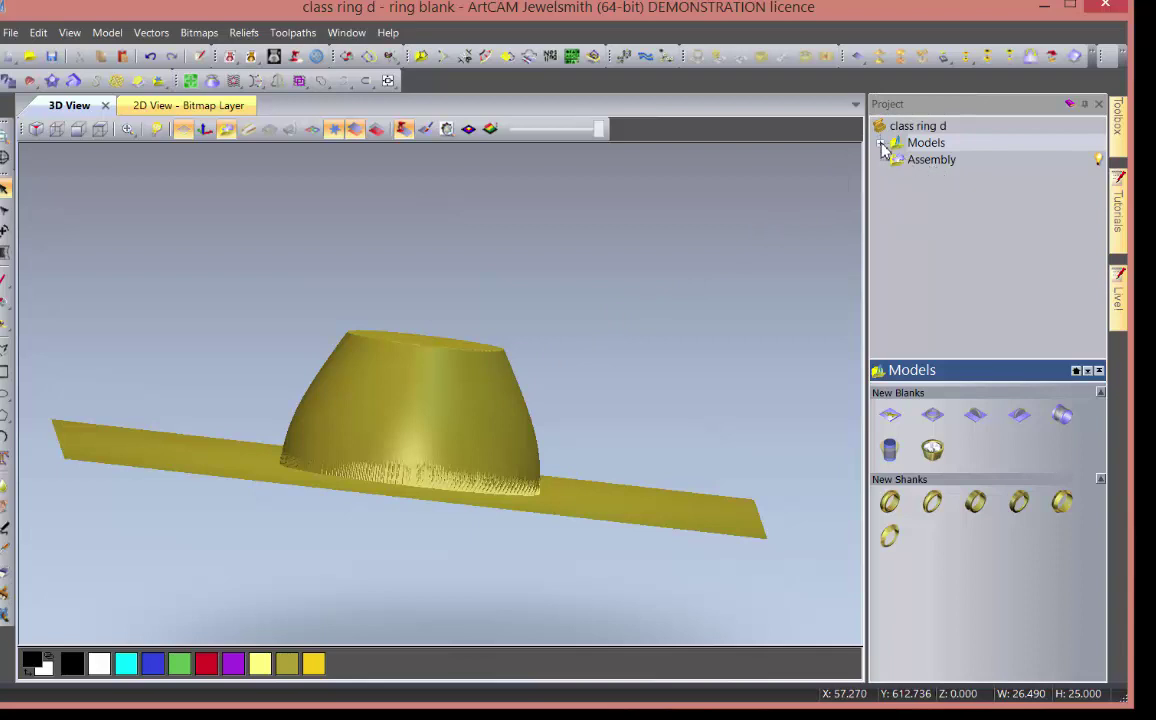
left_click(1022, 420)
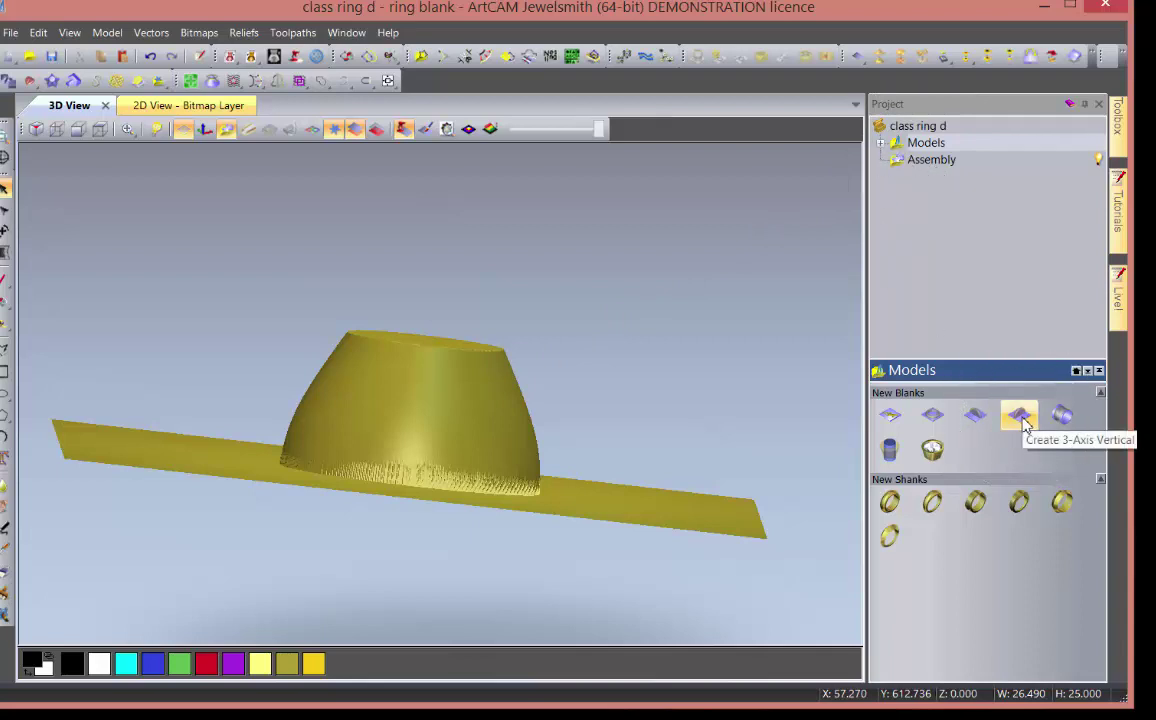
left_click(1063, 416)
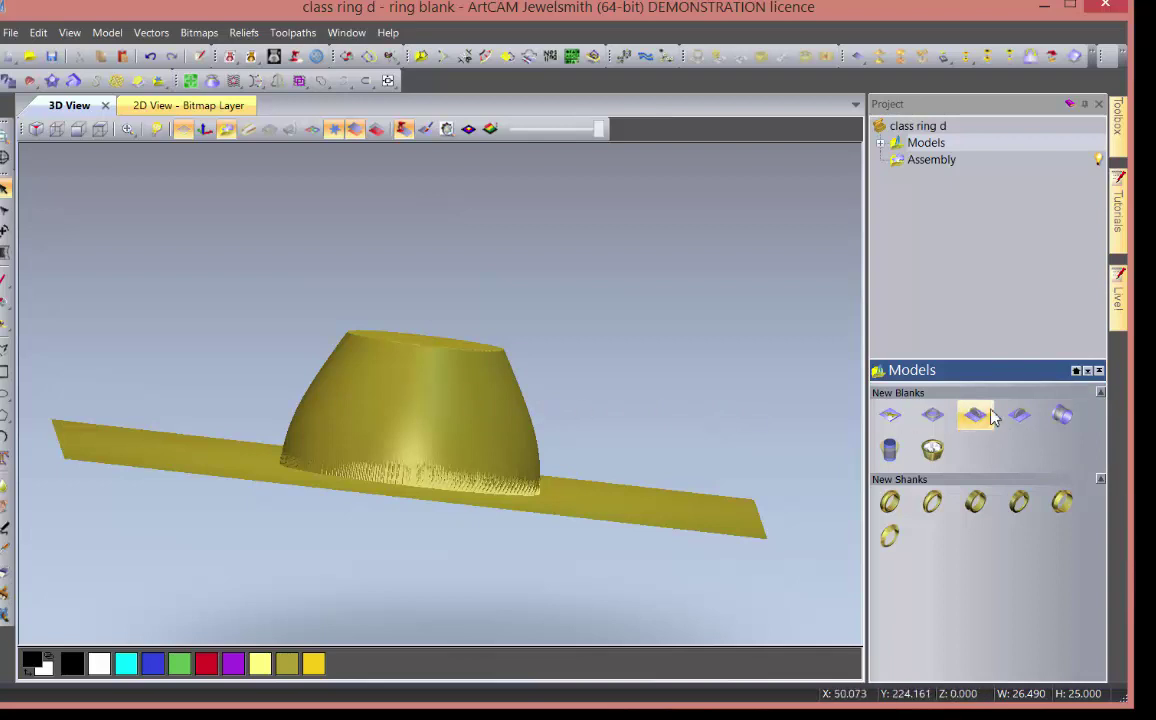
left_click(930, 162)
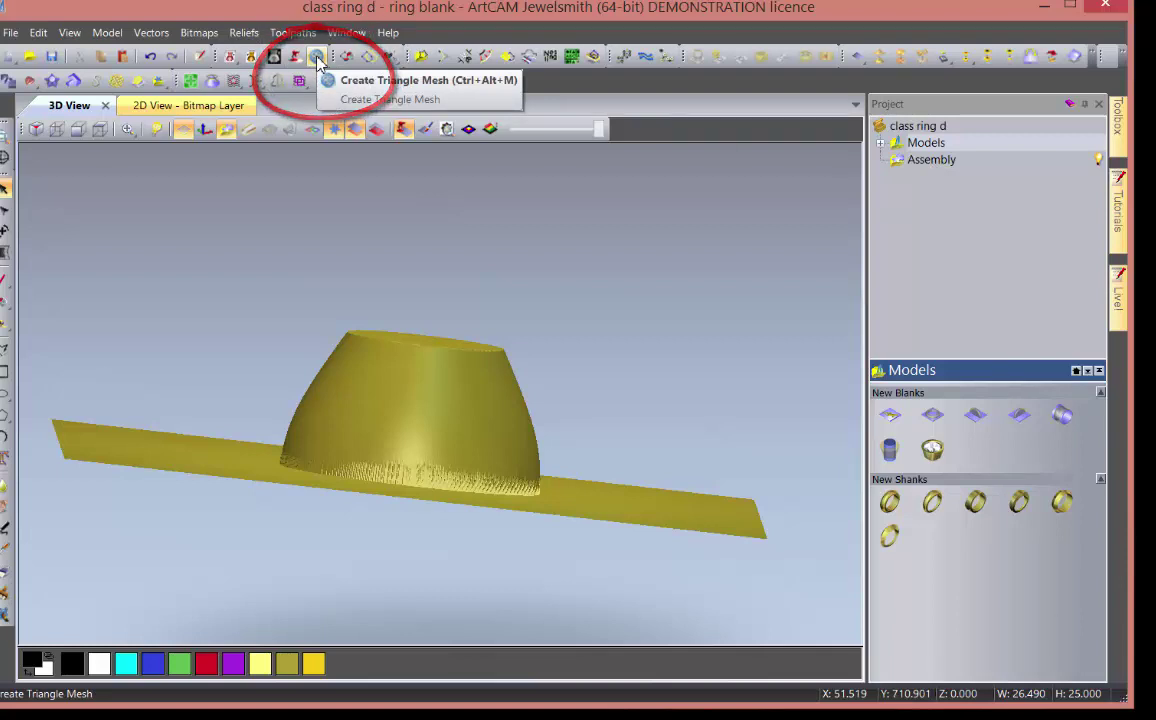
- Create a triangle mesh from the relief, closed with the back relief, and inspect the resulting solid
left_click(316, 57)
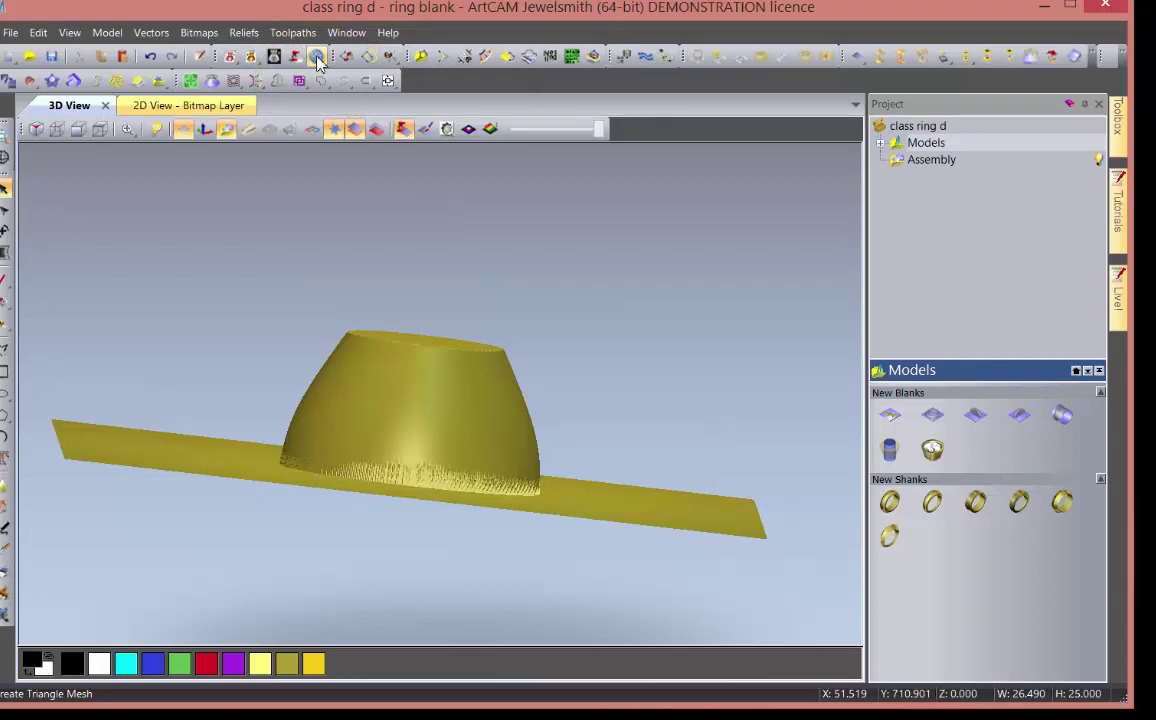
left_click(317, 58)
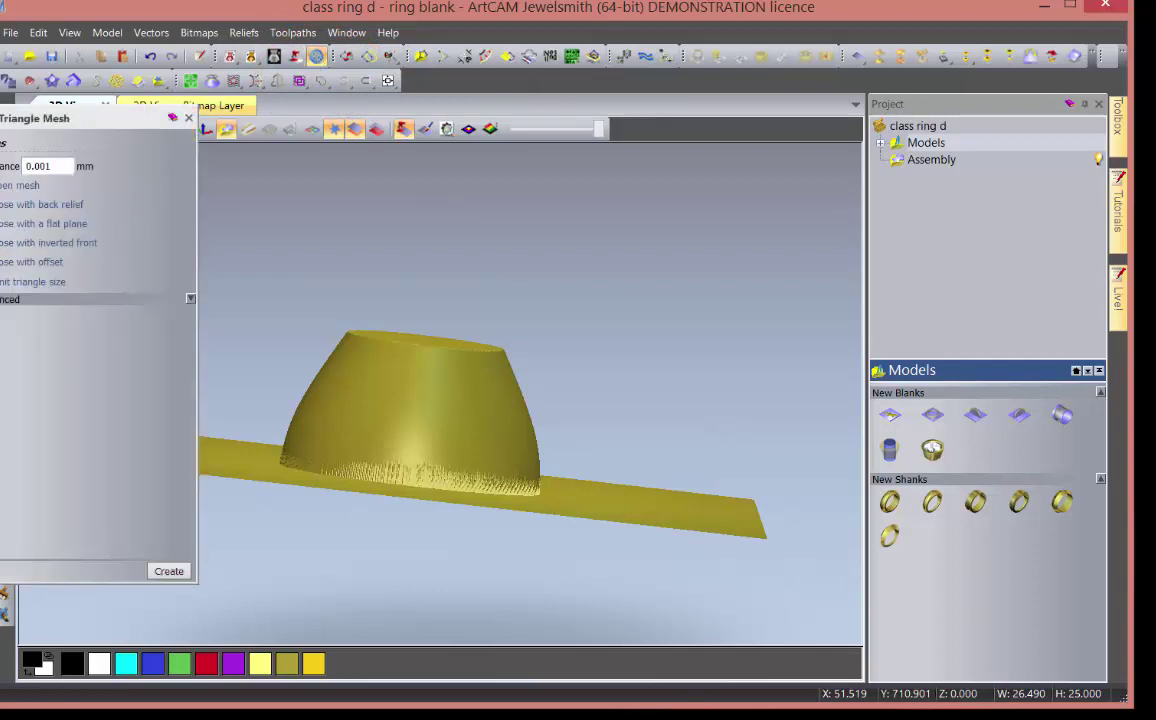
left_click(58, 205)
left_click(169, 576)
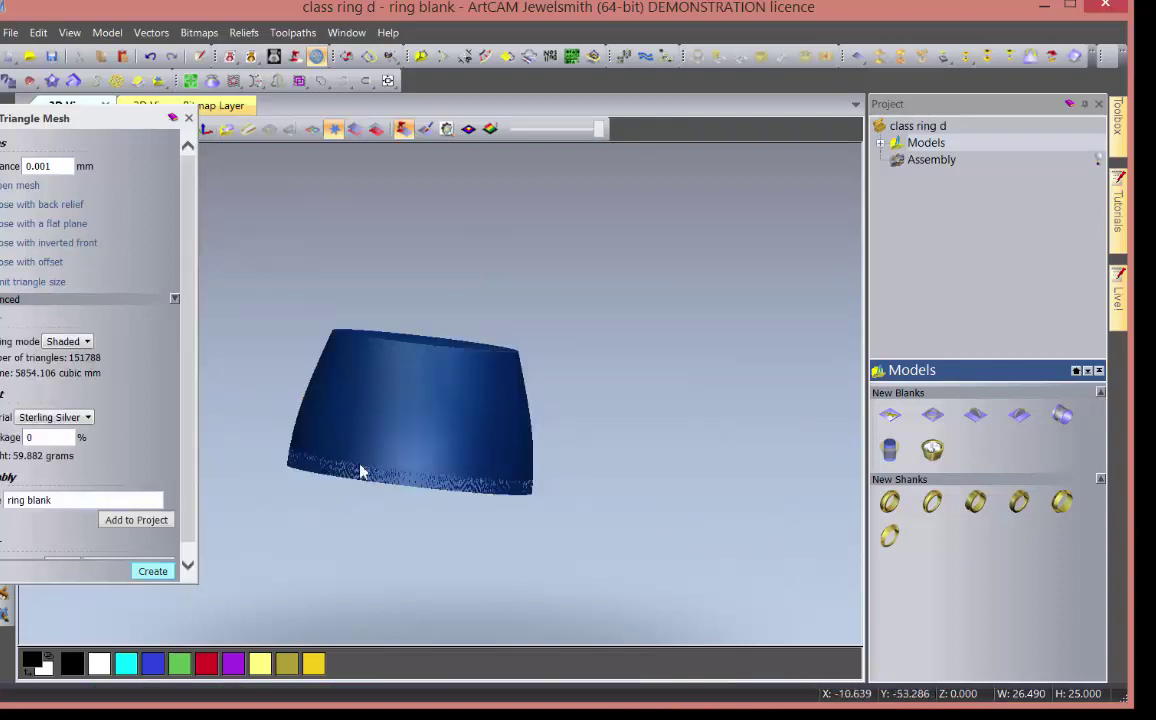
left_click_drag(361, 472, 507, 533)
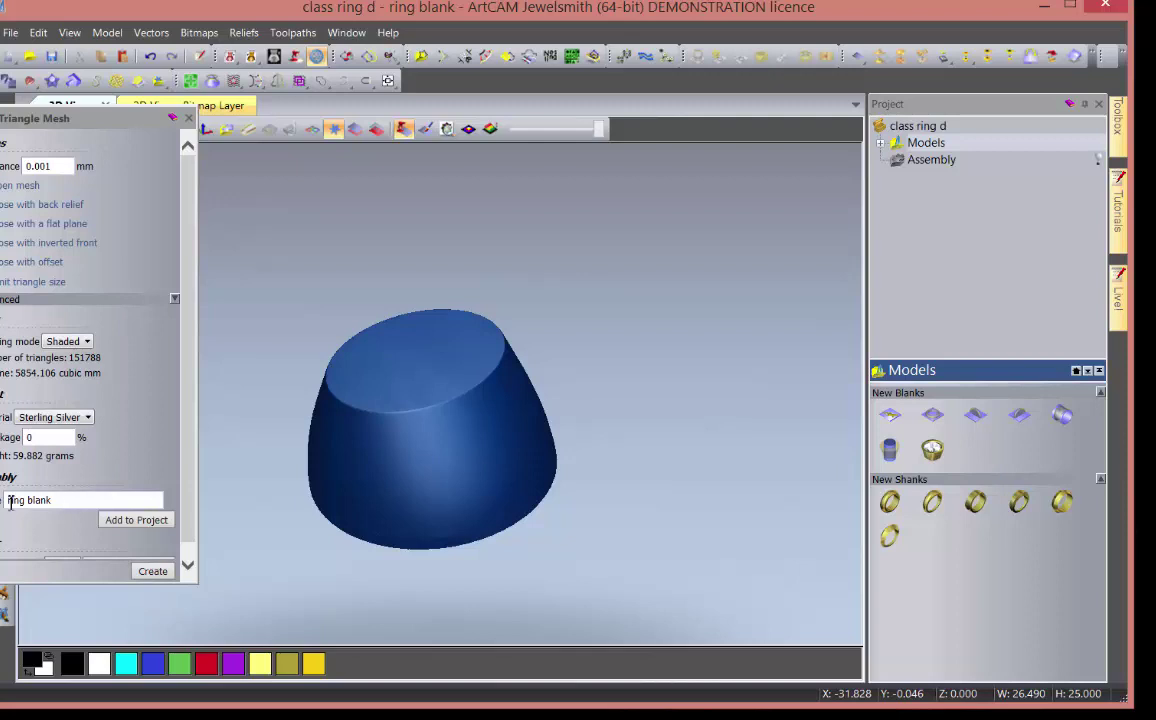
- Add the mesh to the project assembly under the name "ring blank", and expand the project's model list
left_click(54, 501)
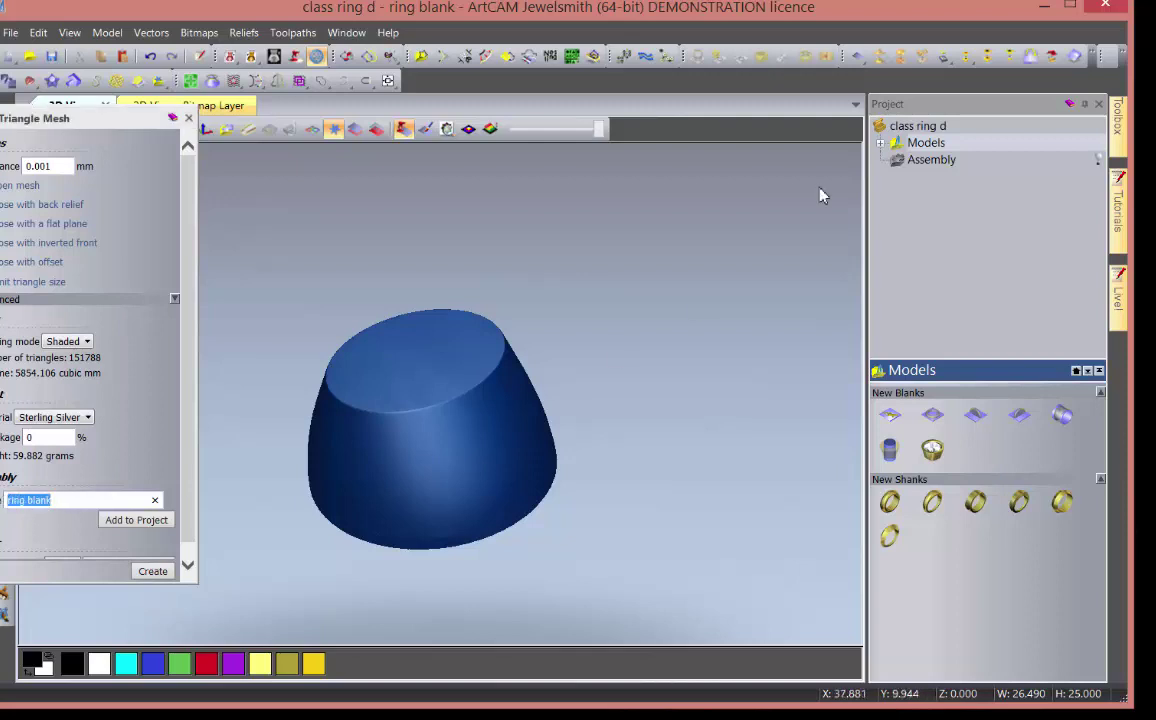
left_click(880, 144)
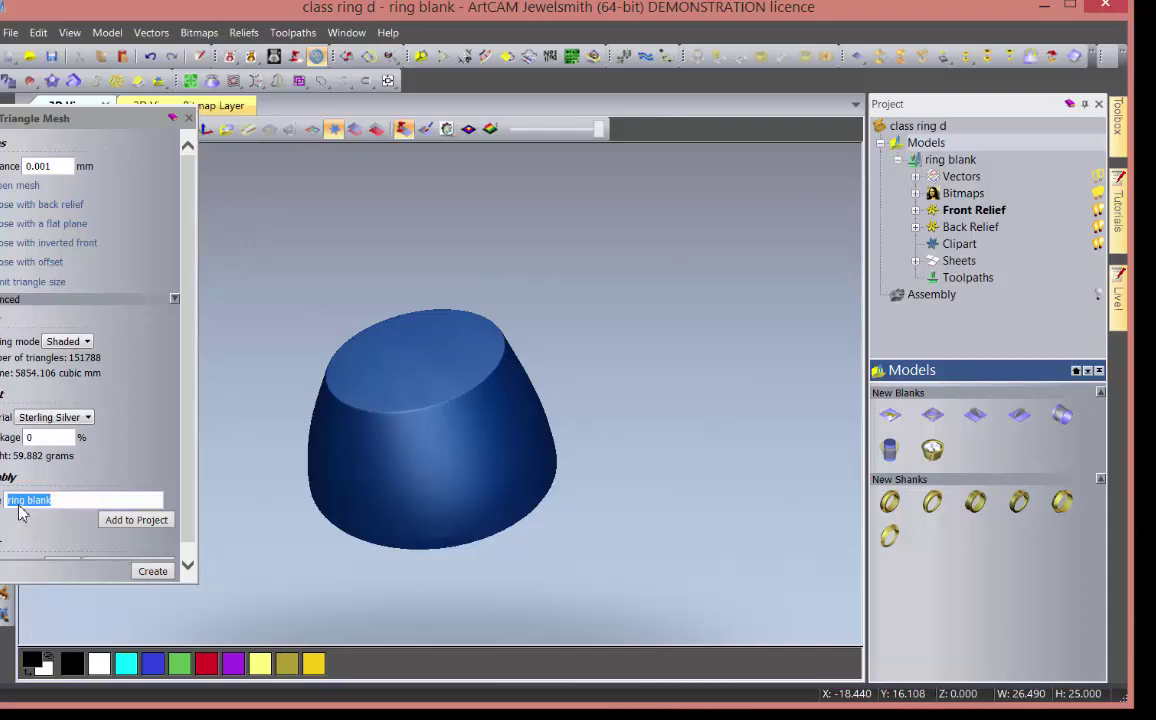
left_click(152, 527)
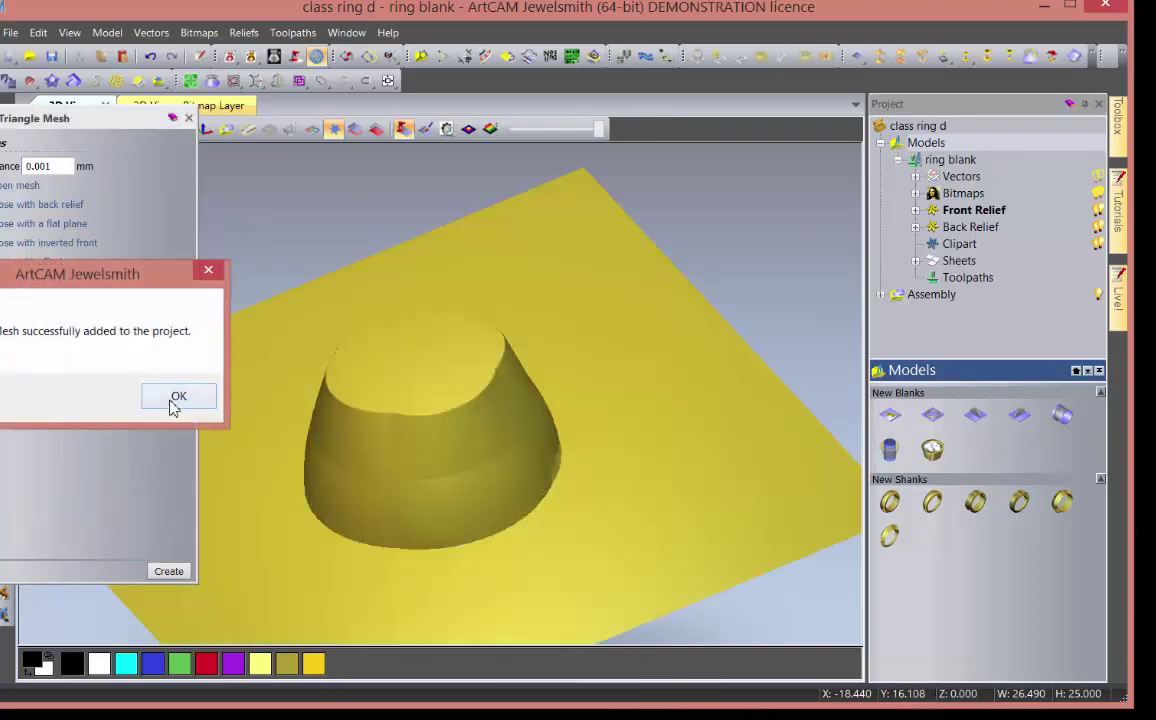
left_click(176, 399)
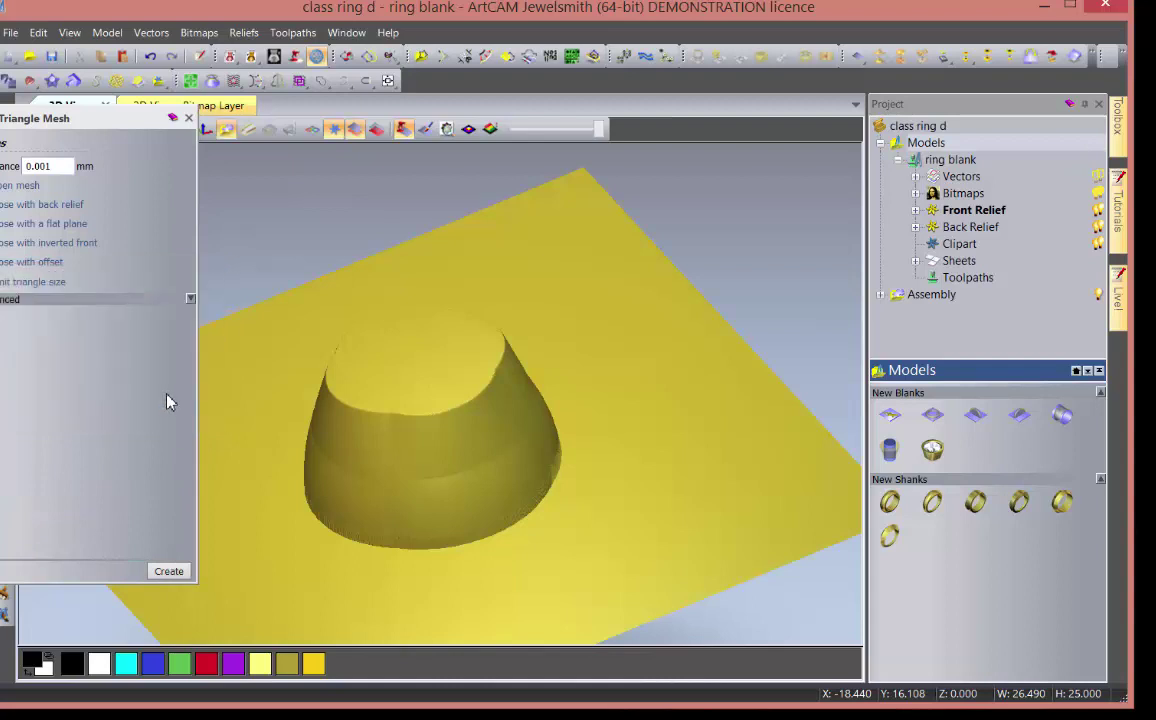
- Leave the triangle mesh tool, close the ring blank model while keeping the project open, and save the project
left_click(190, 118)
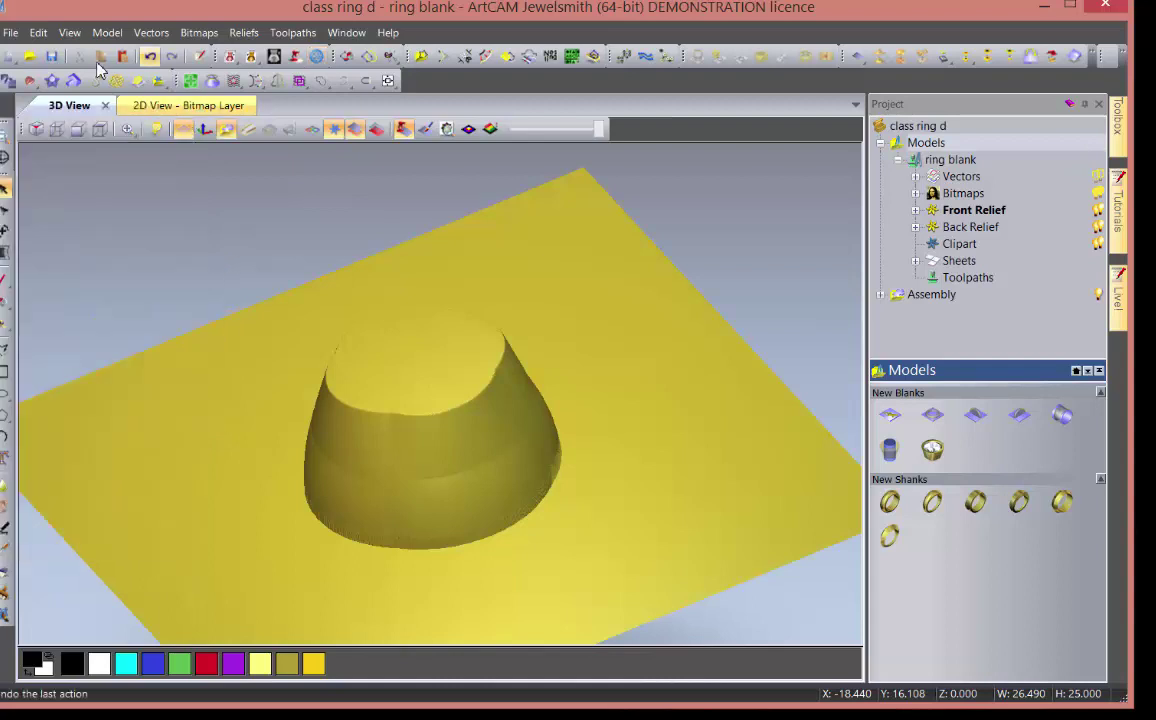
left_click(12, 33)
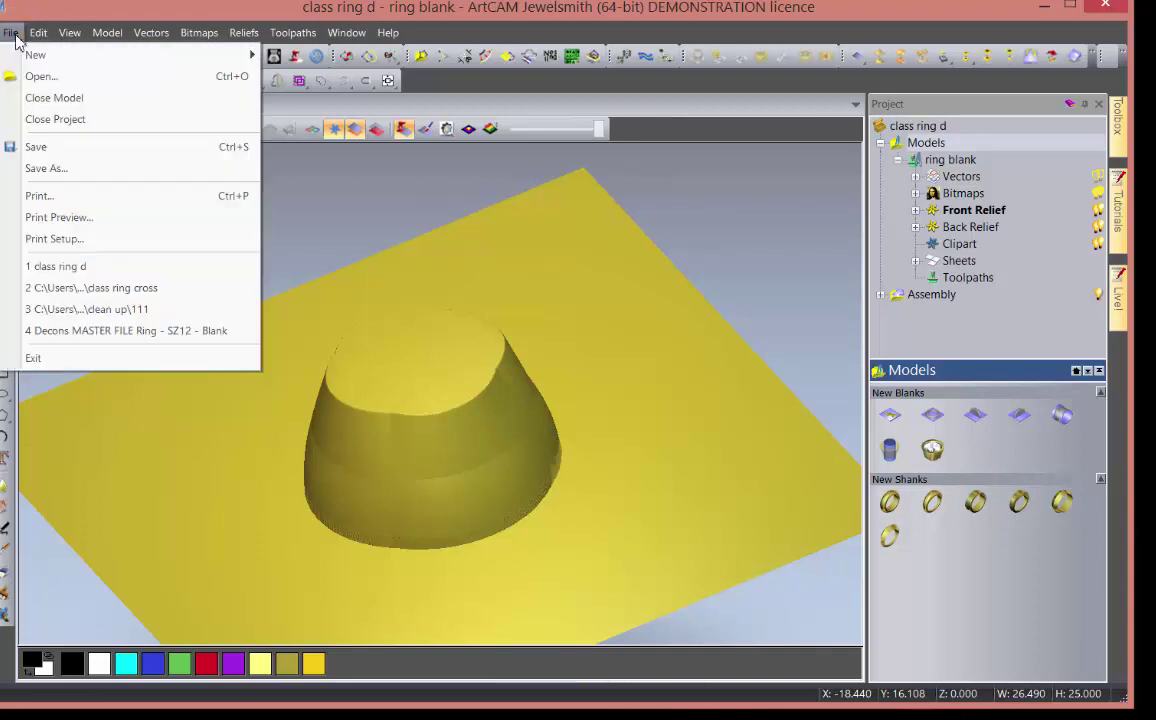
left_click(42, 98)
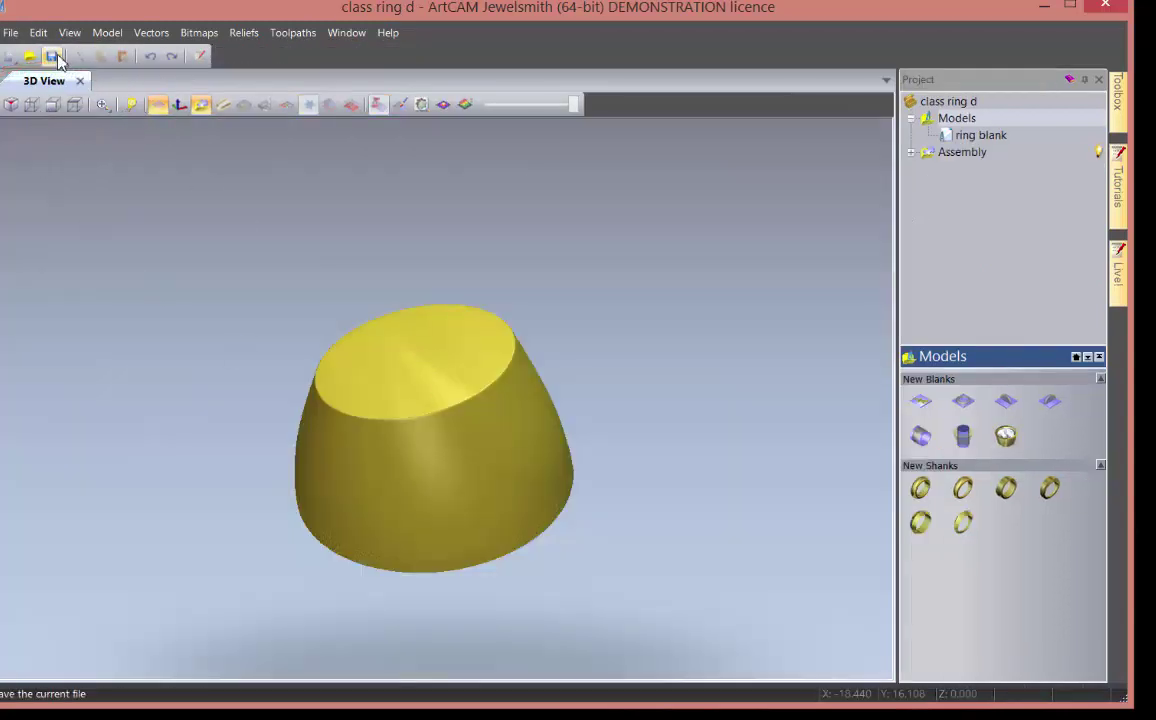
left_click(53, 57)
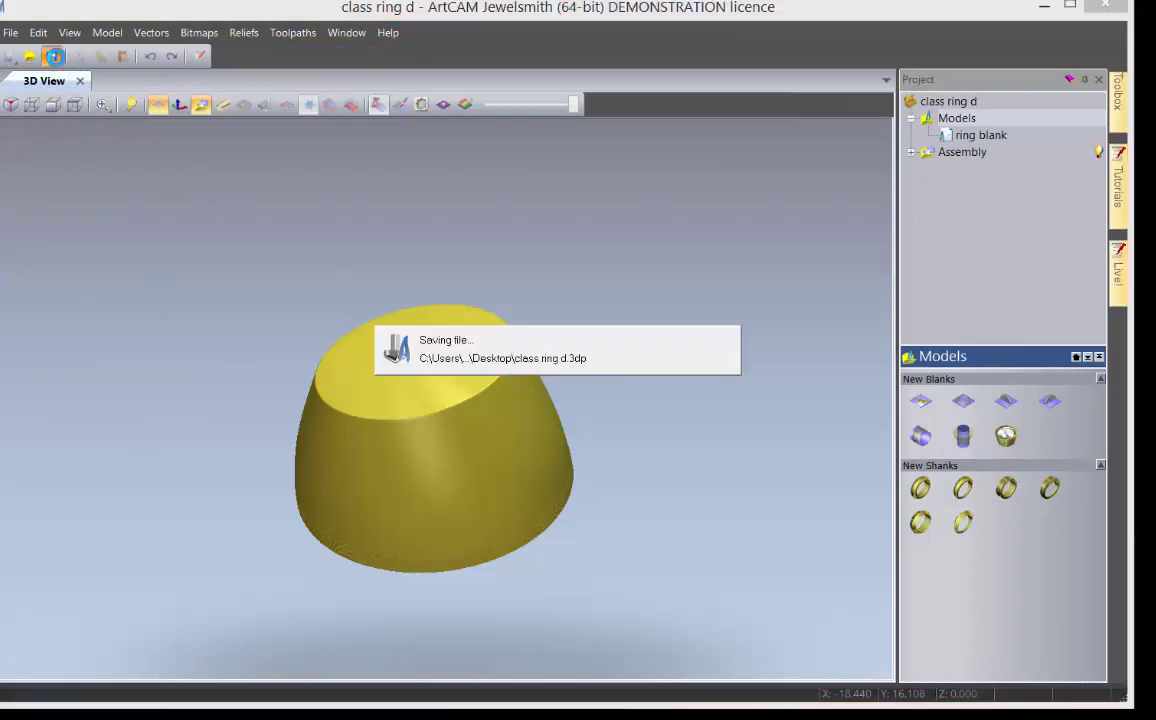
- Expand the assembly's contents and examine the ring blank mesh from several angles in 3D
left_click(911, 152)
mouse_move(519, 421)
left_mouse_down()
mouse_move(733, 521)
mouse_move(424, 449)
mouse_move(446, 449)
mouse_move(427, 415)
left_mouse_up()
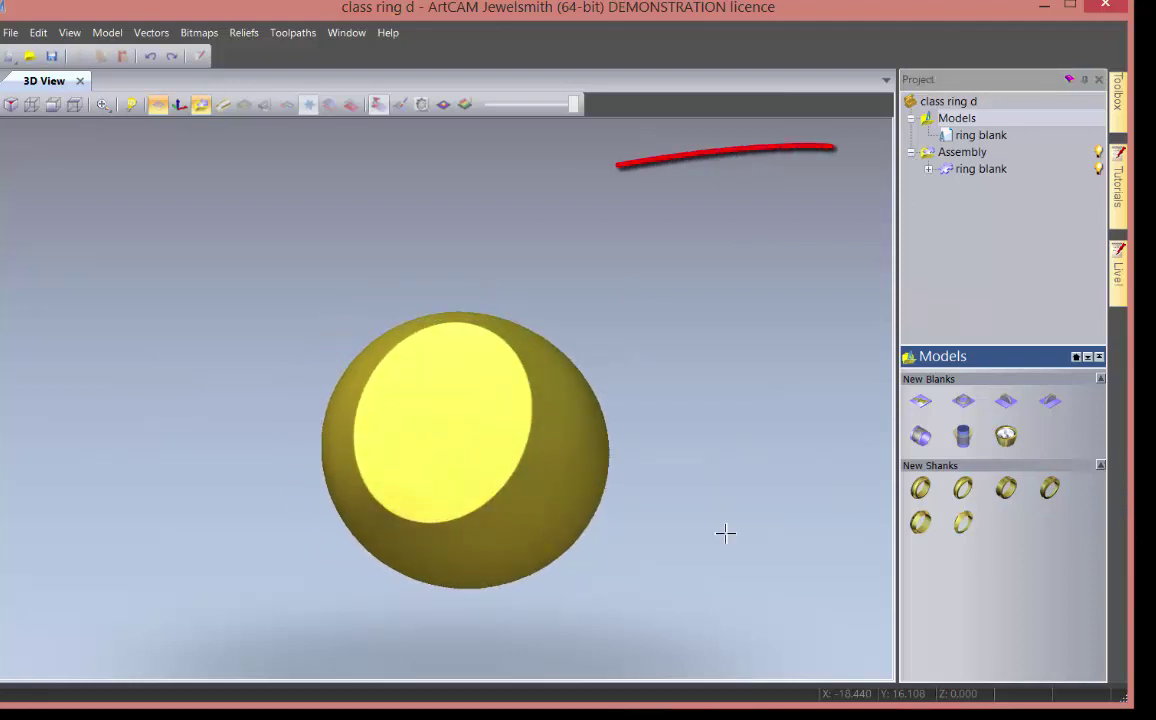
mouse_move(725, 534)
left_mouse_down()
mouse_move(687, 277)
mouse_move(457, 508)
left_mouse_up()
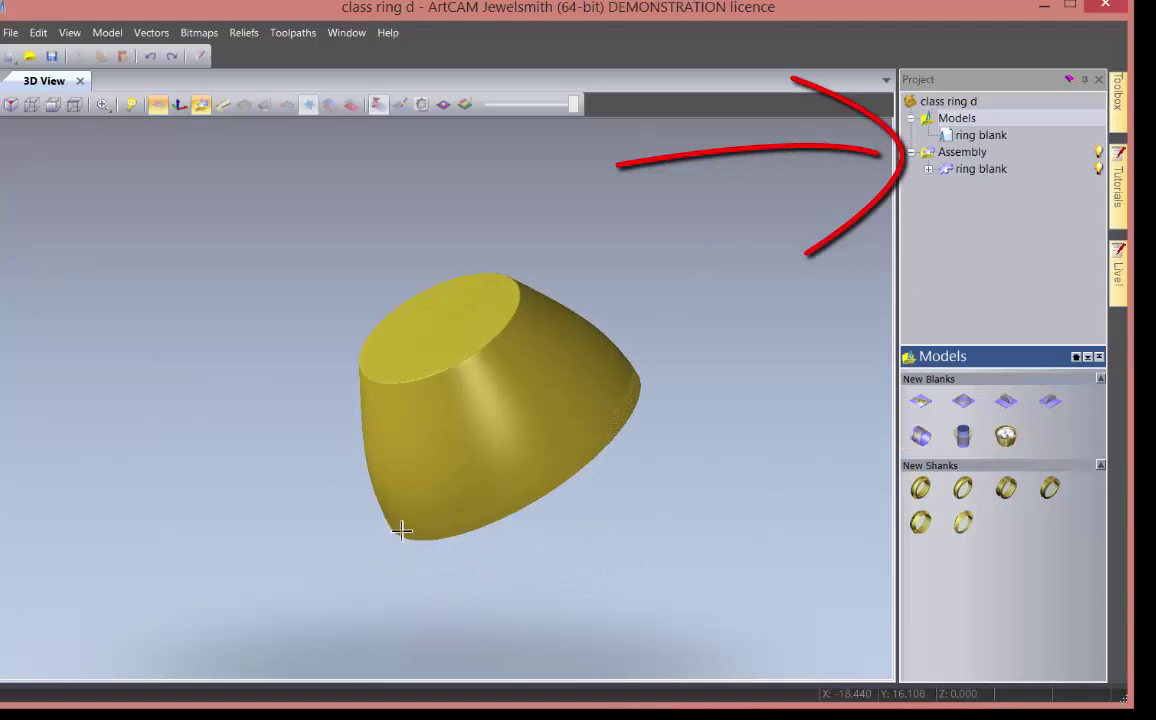
- Create a size 12 American rotary shank model named "bottom shank" with a width of 25 mm and a border of 1 mm
left_click(922, 437)
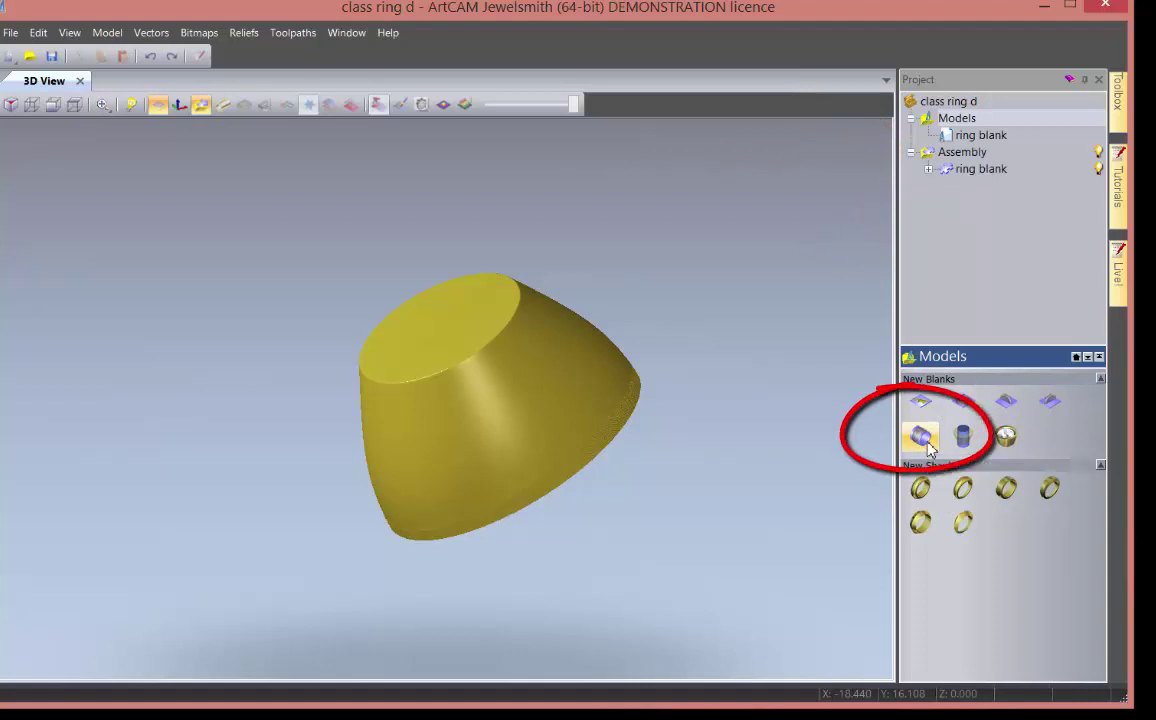
left_click(922, 438)
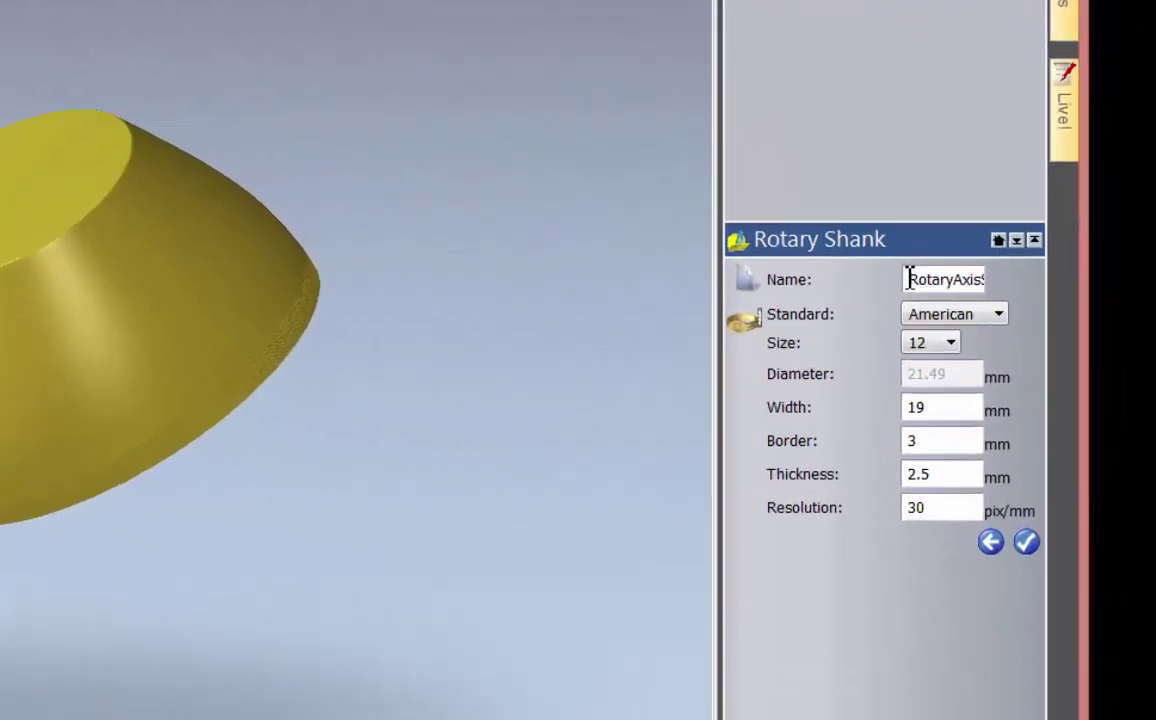
left_click_drag(909, 279, 1068, 281)
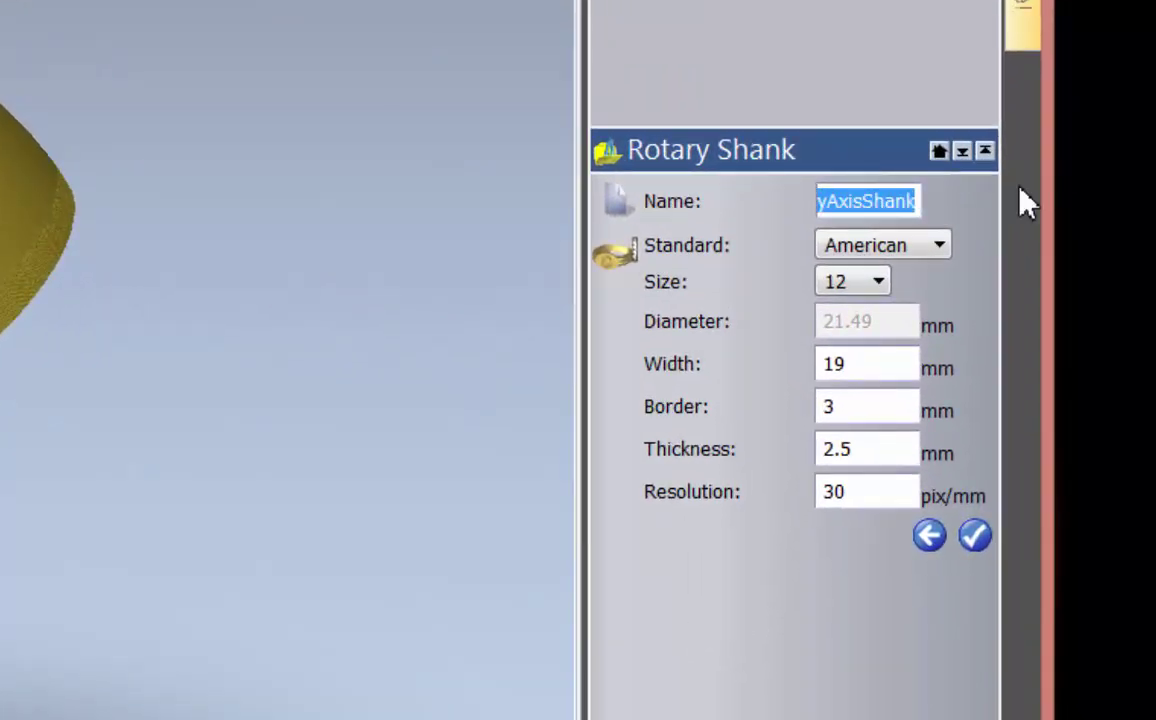
type("bott")
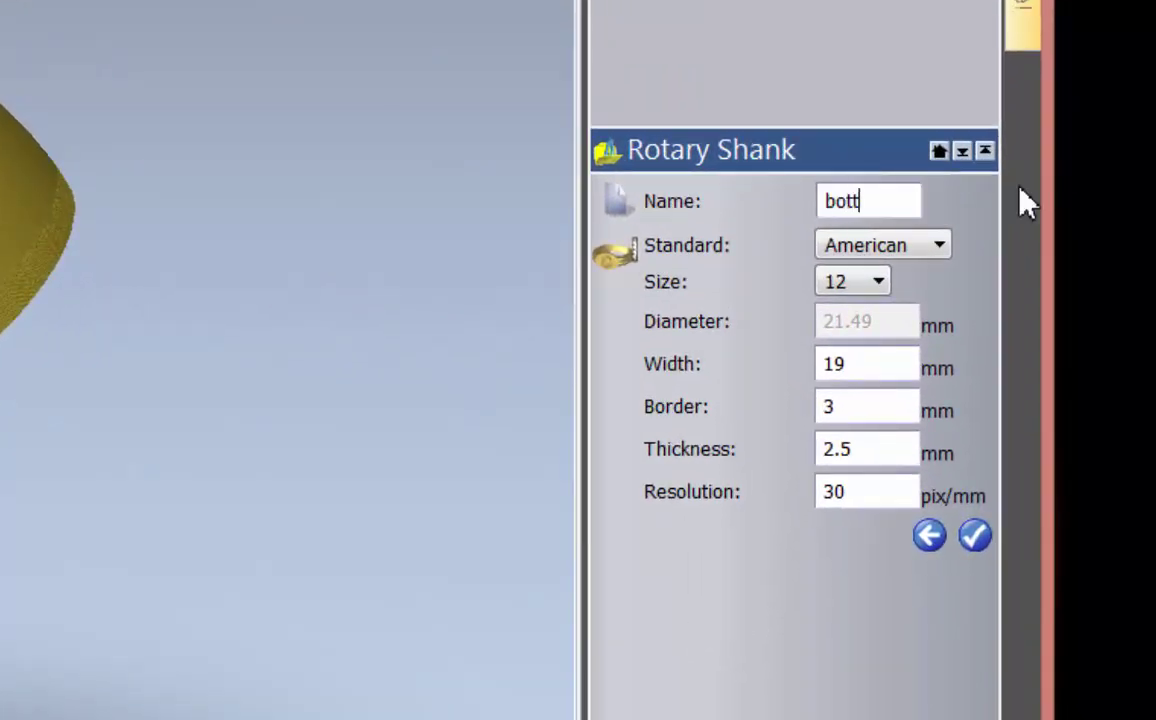
type("om shank")
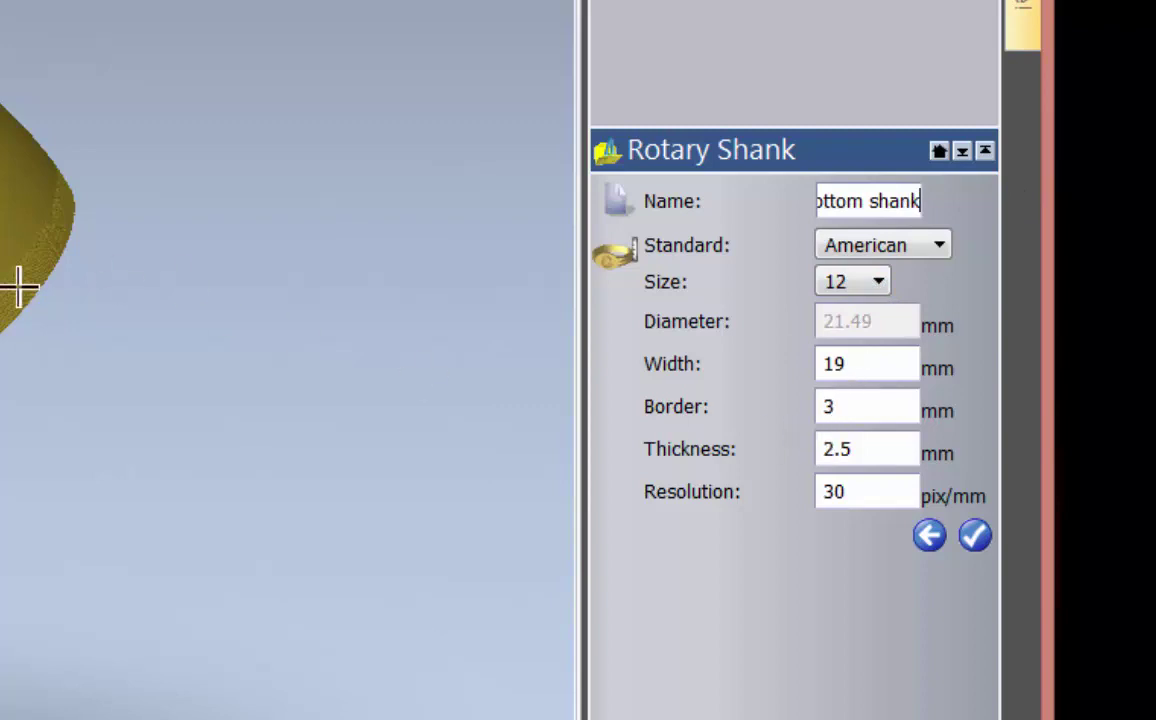
double_click(871, 368)
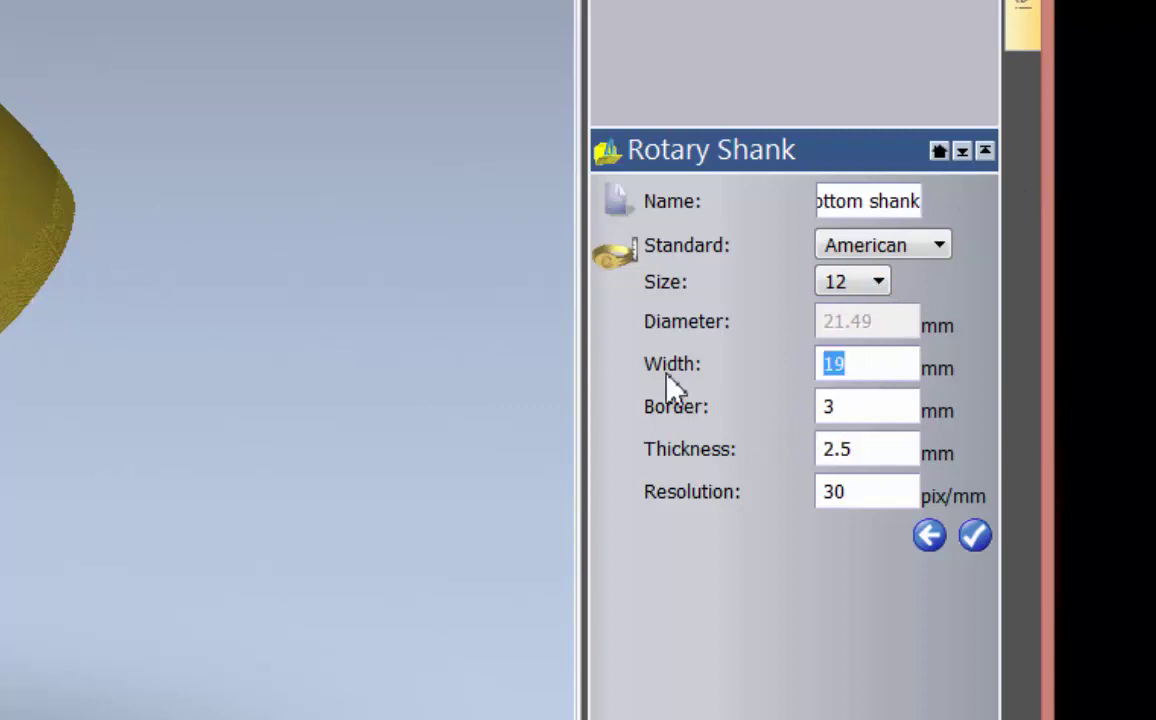
type("25")
double_click(855, 410)
type("1")
left_click(976, 537)
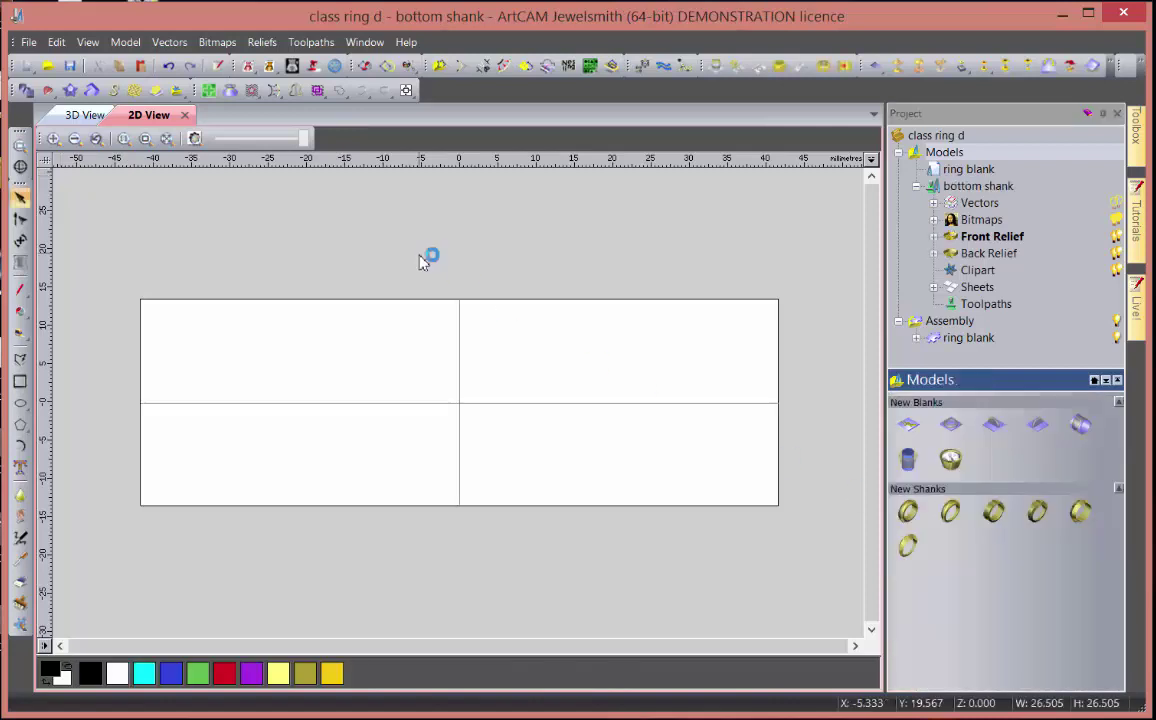
- Inspect the bottom shank's front and back relief layers in the project tree, and enlarge the tree to show the assembly
left_click(916, 187)
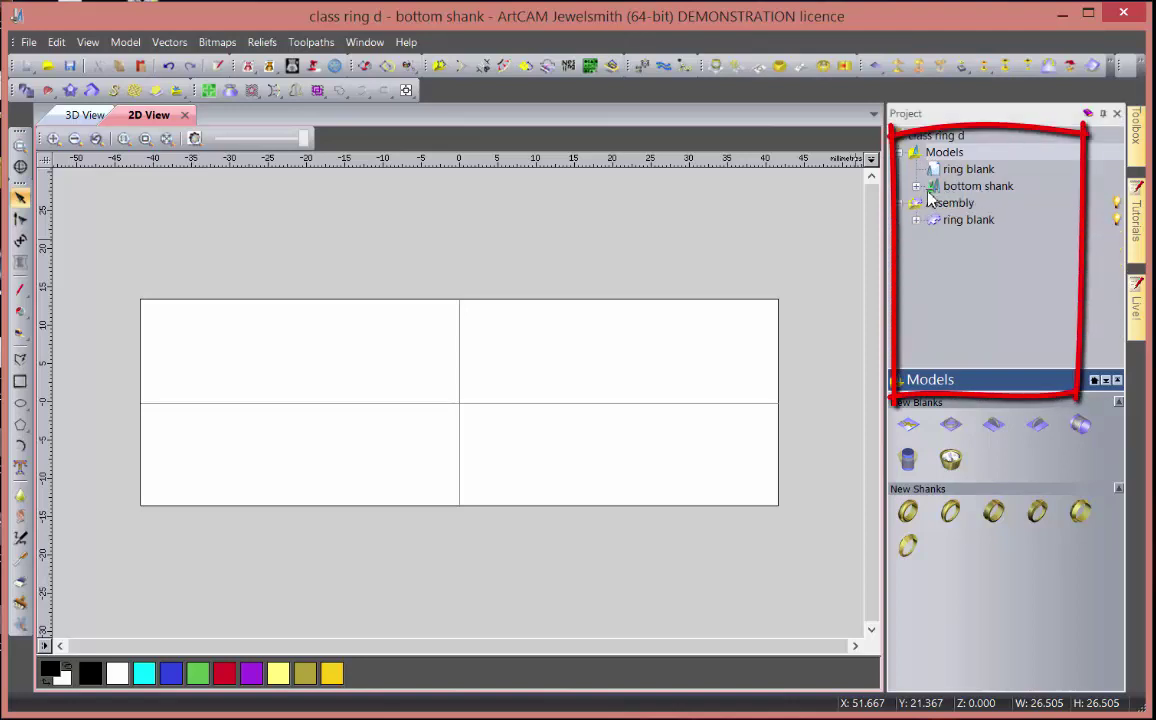
left_click(917, 187)
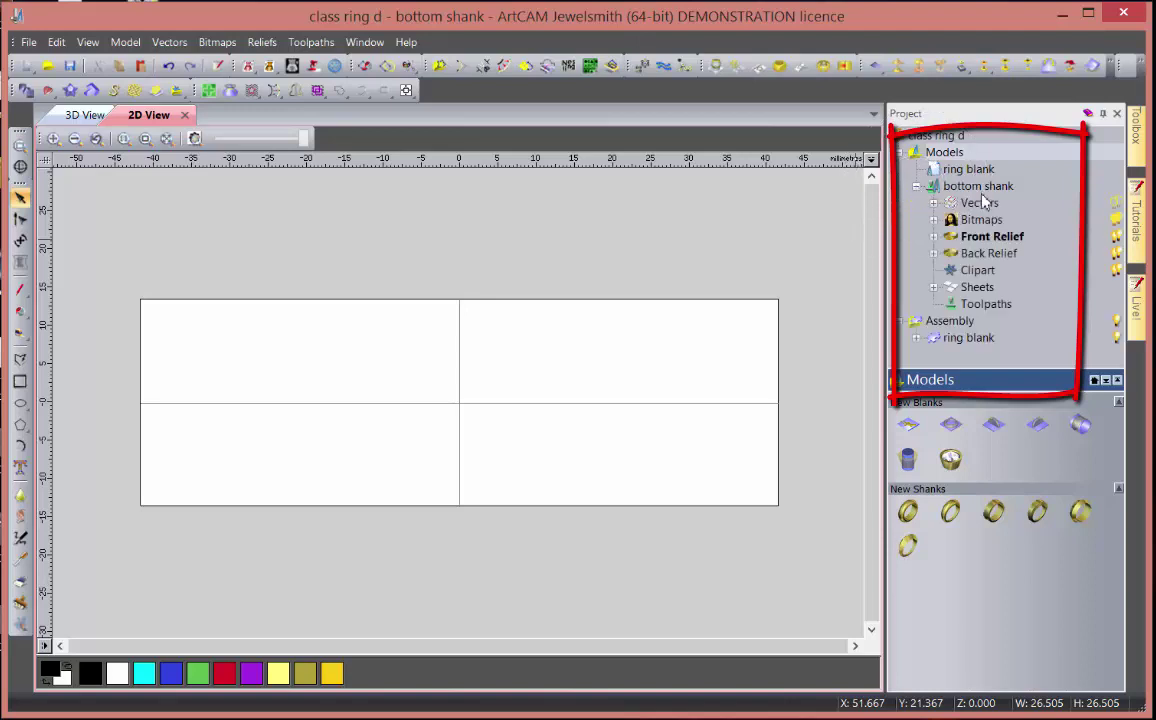
left_click(934, 237)
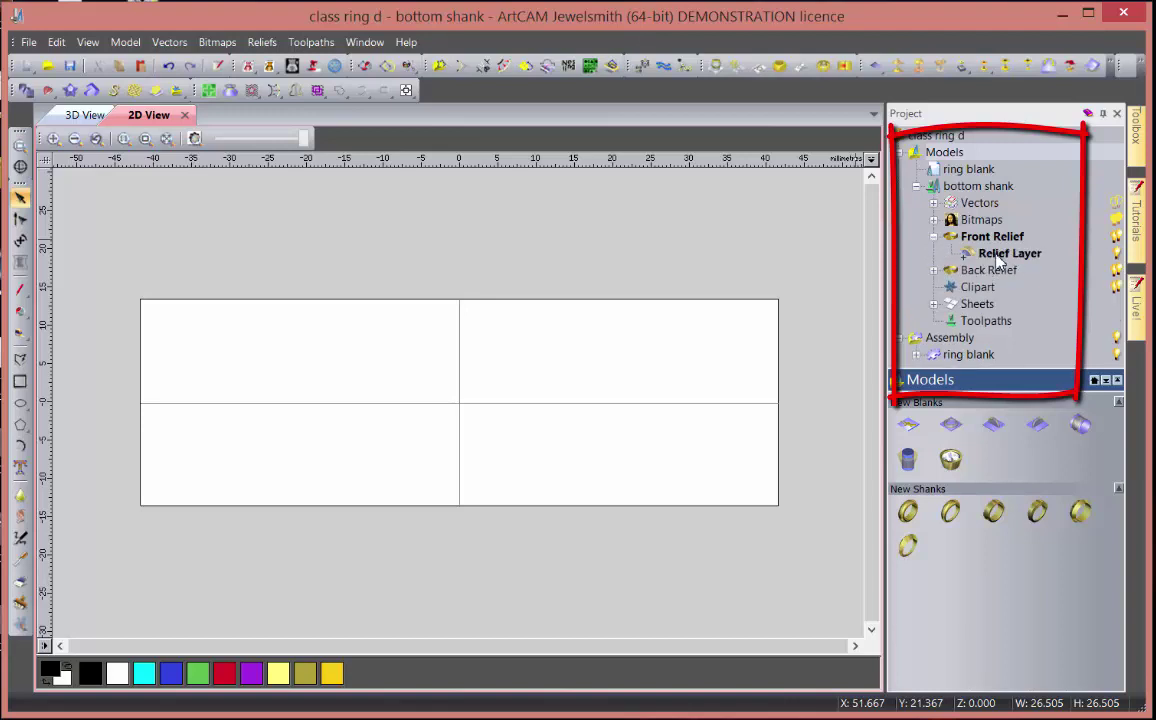
left_click(934, 270)
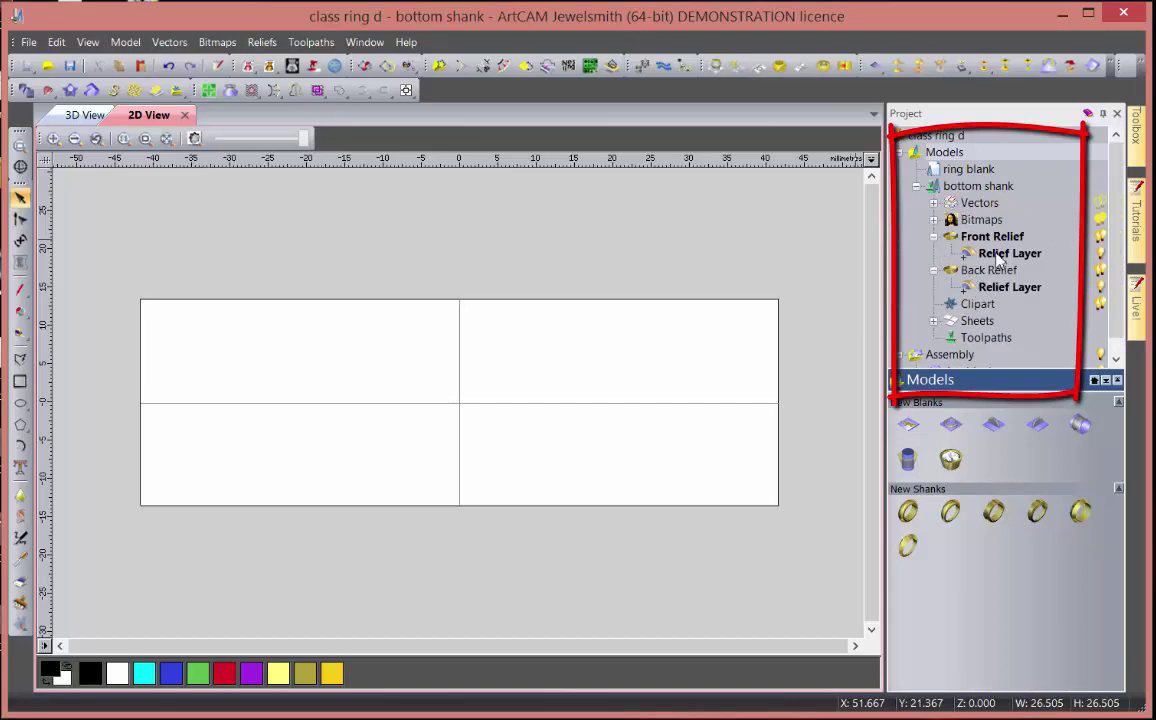
left_click(1000, 254)
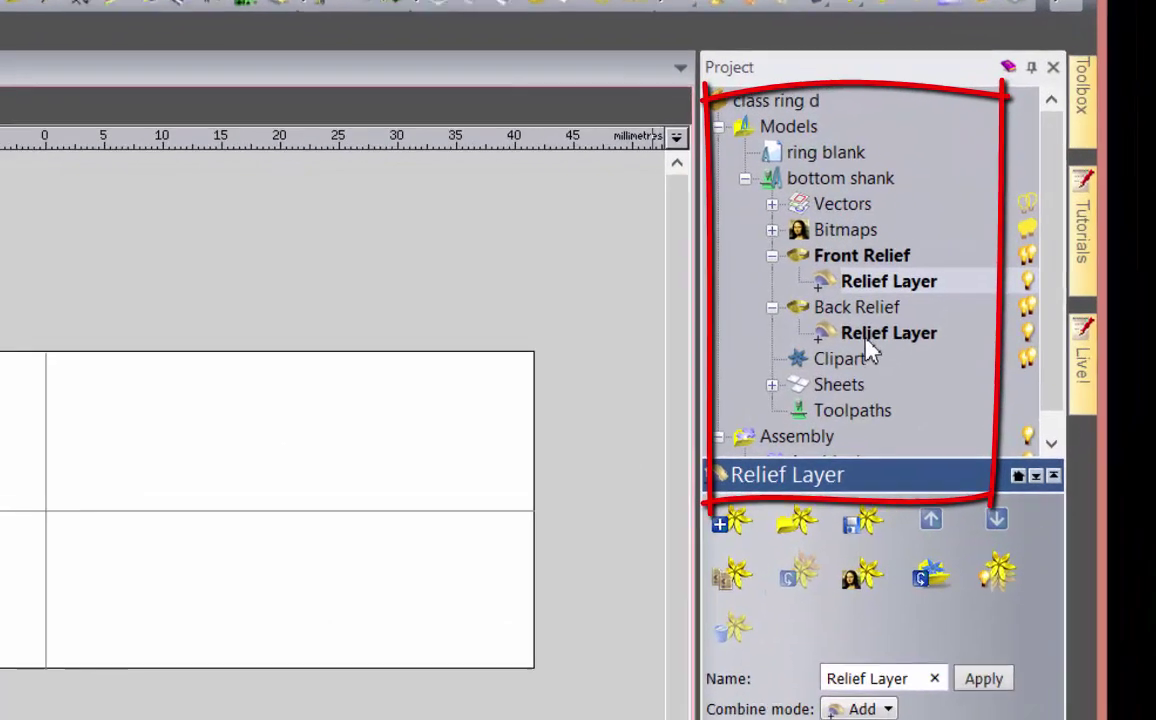
left_click(865, 338)
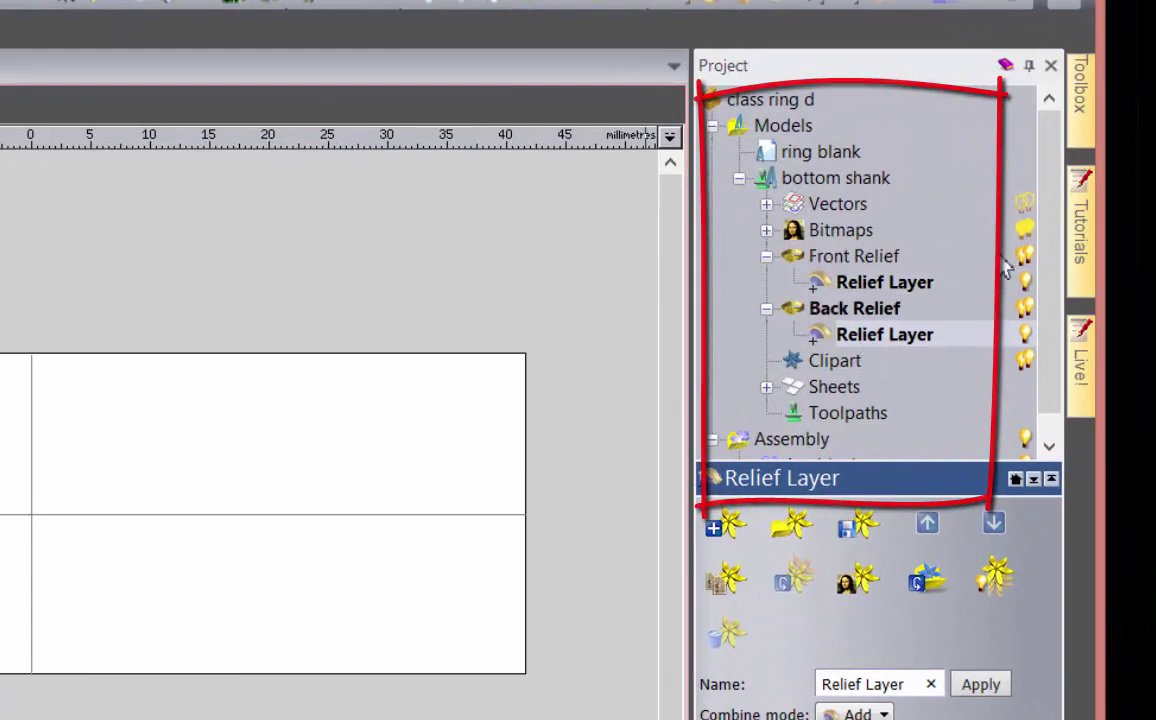
scroll(1045, 195, "down", 1)
left_click_drag(924, 471, 870, 578)
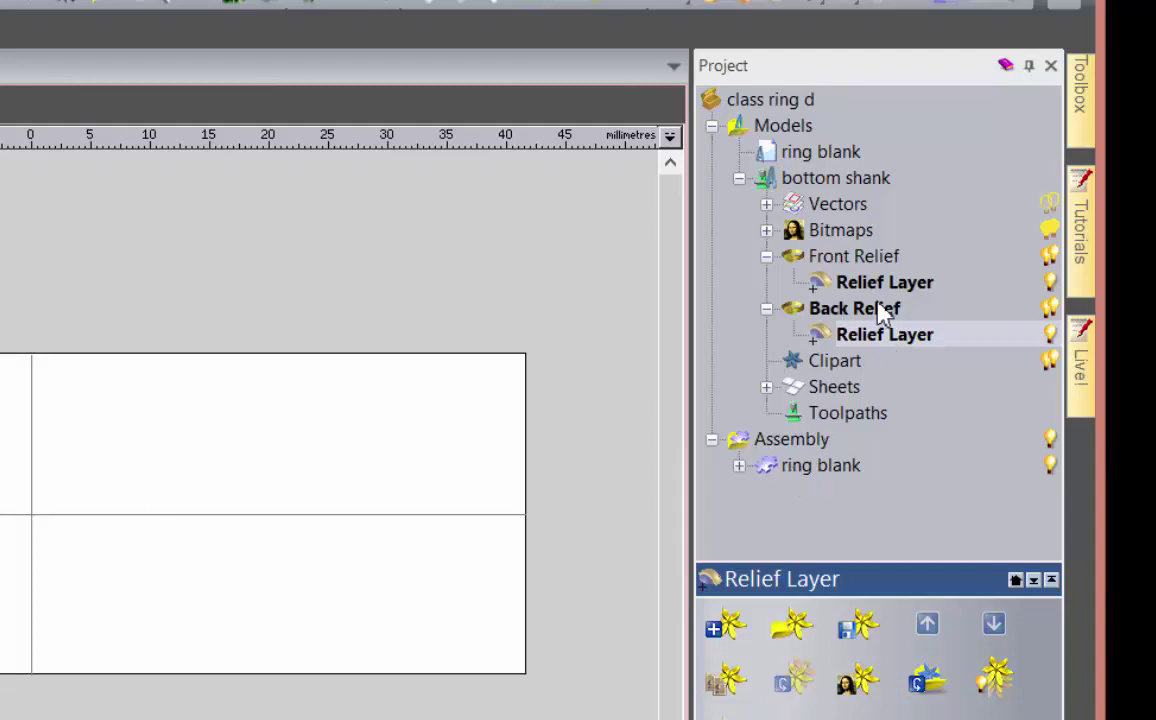
- Create a rotary relief in the bottom shank model from the assembly's ring blank, and select its front layer, ring blank Top
right_click(824, 476)
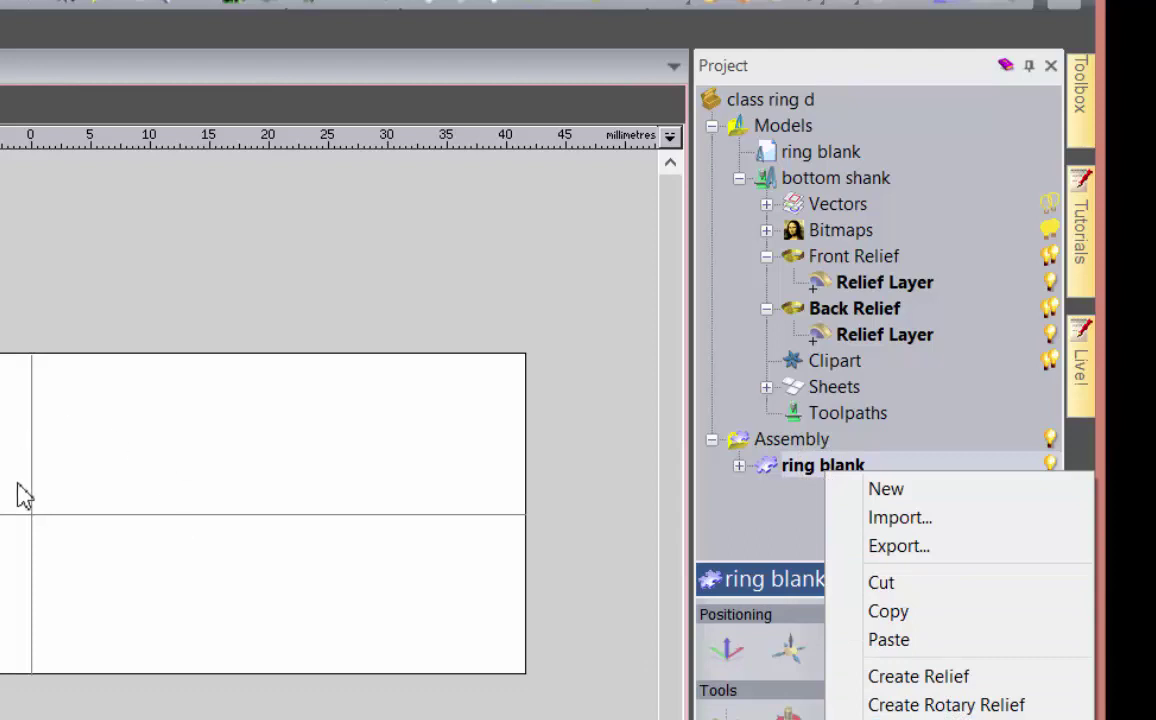
left_click(884, 705)
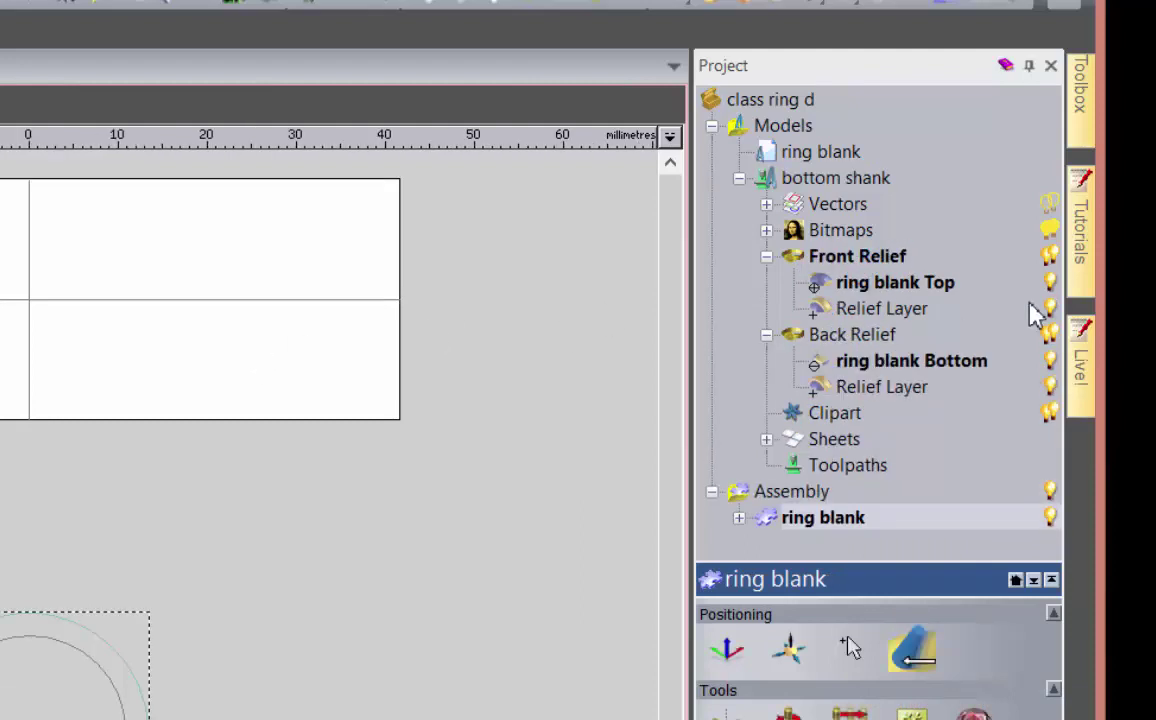
left_click(910, 286)
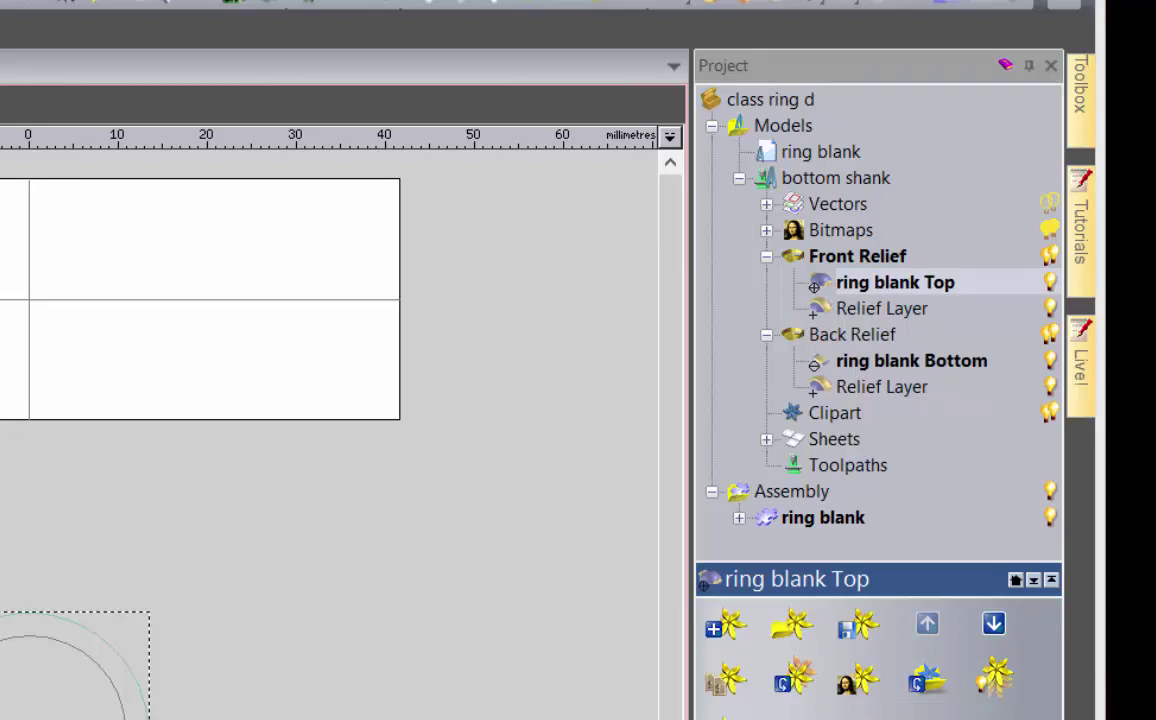
left_click(870, 292)
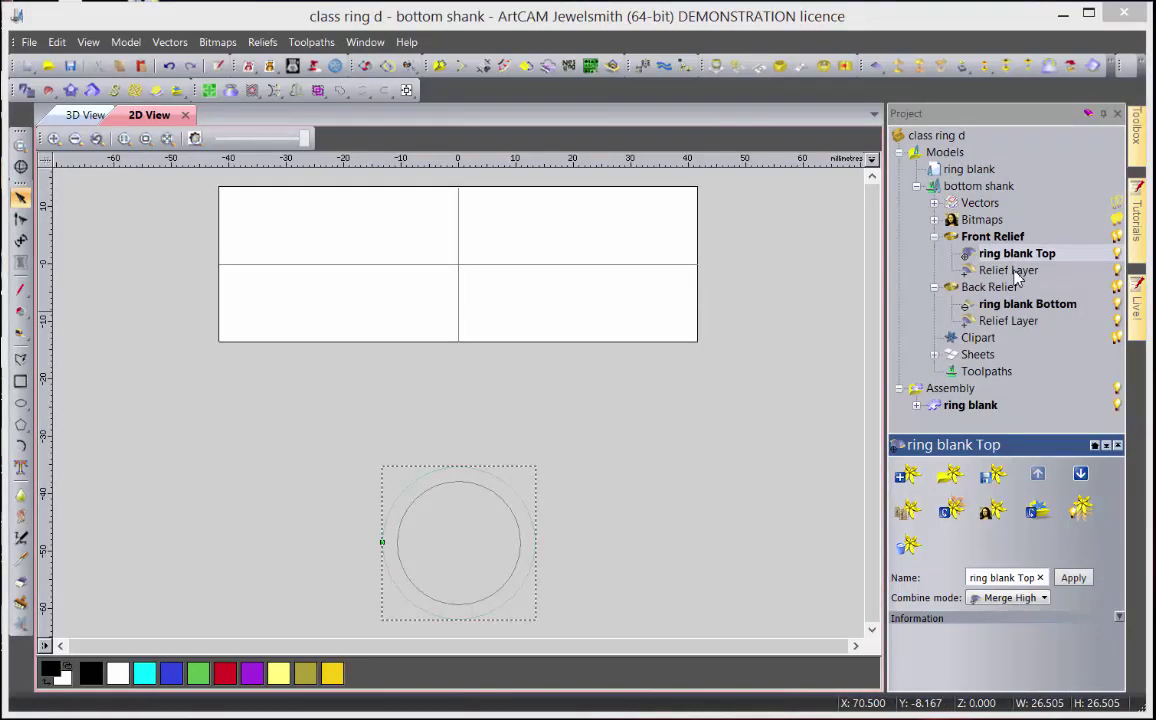
- Delete the default Relief Layer from the bottom shank's front relief
left_click(1012, 272)
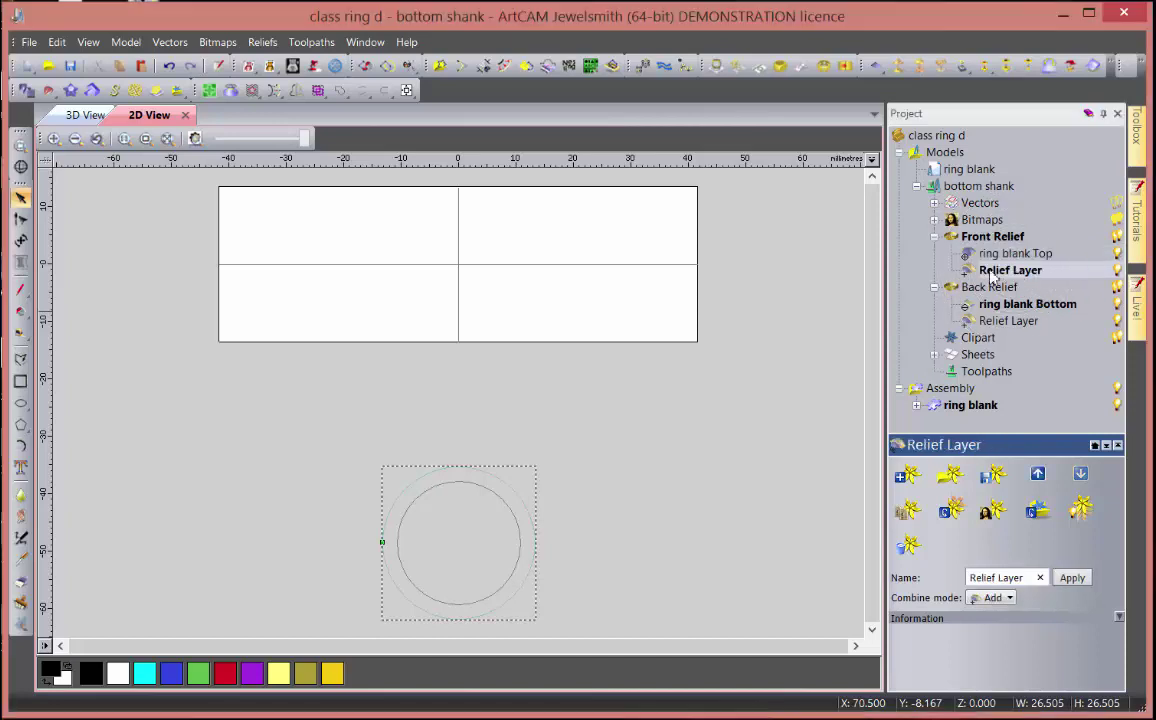
left_click(1008, 277)
right_click(1008, 277)
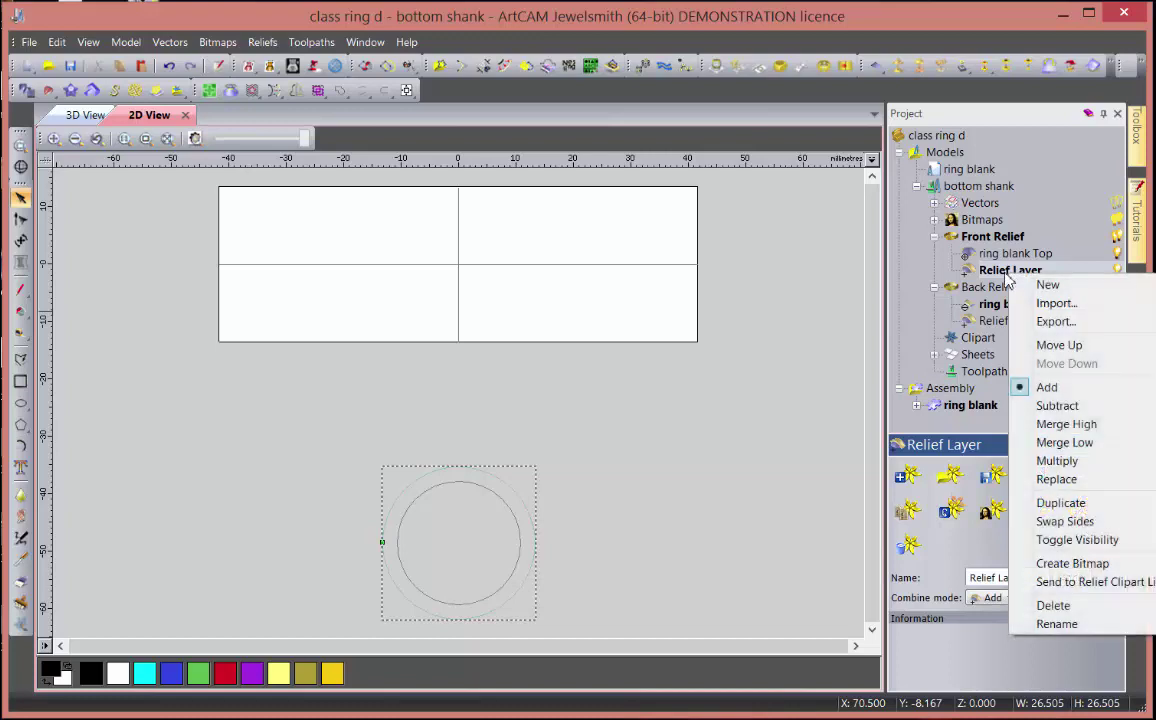
left_click(1055, 607)
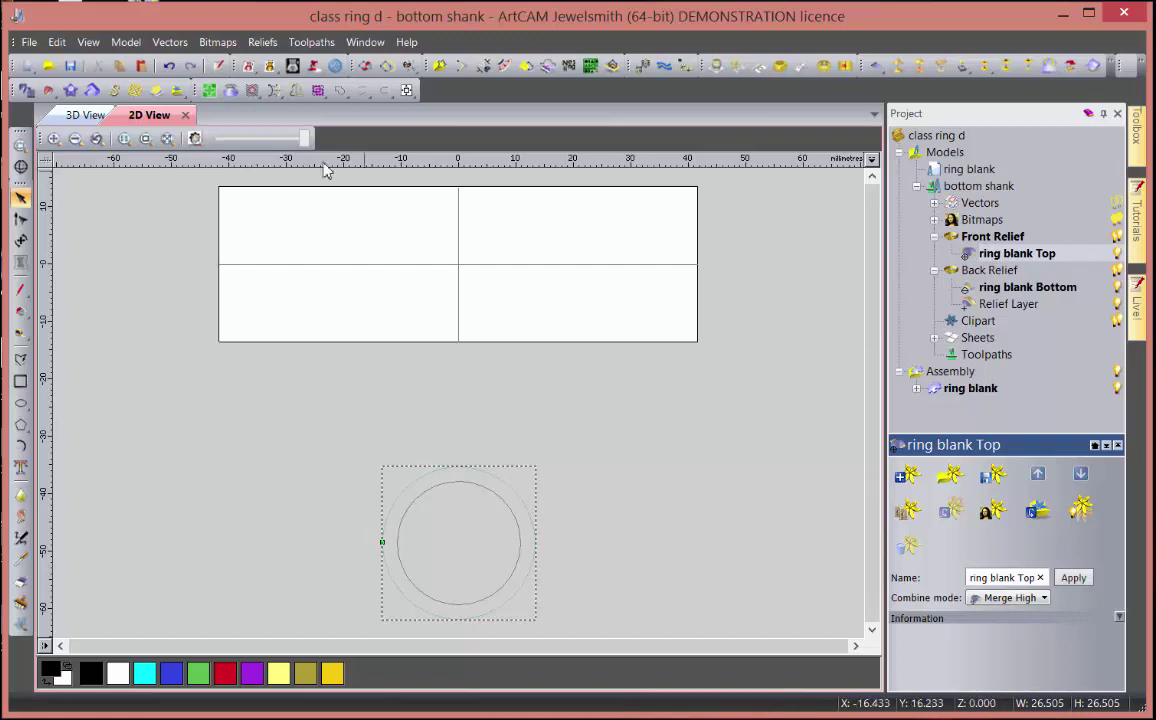
- Turn on the color preview of the active relief in the 2D view and clear the vector selection
left_click(195, 140)
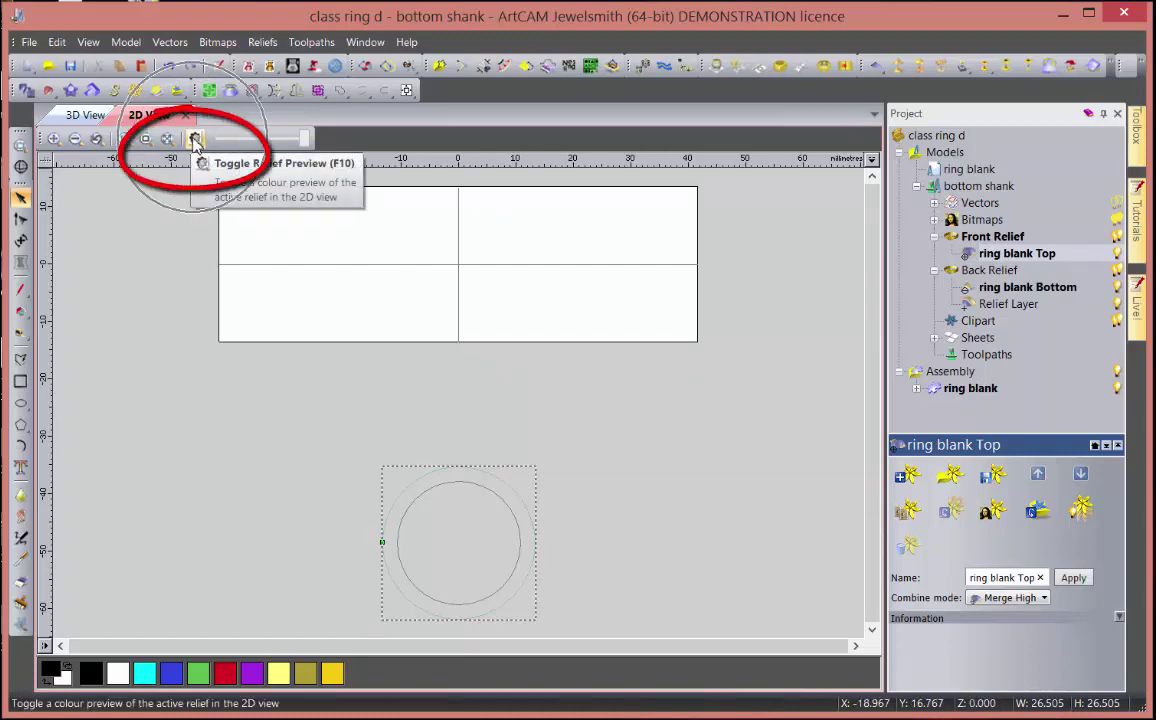
left_click(195, 140)
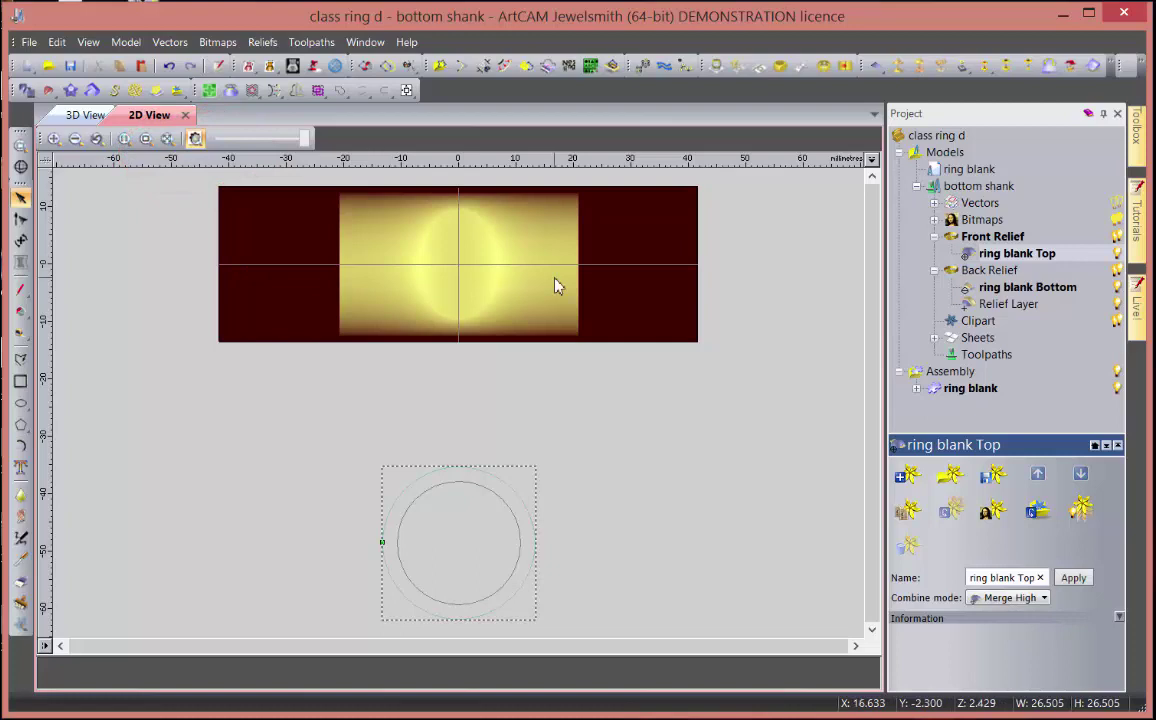
left_click(637, 244)
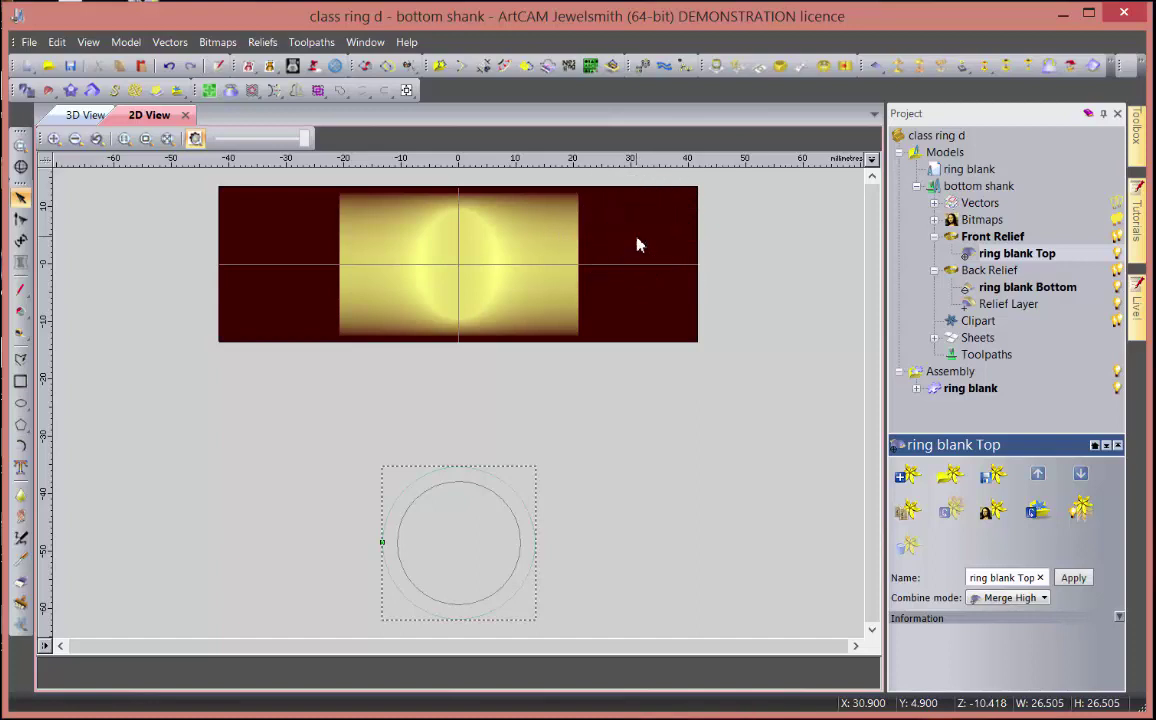
- Apply a plane with start height 0 mm to the ring blank Top layer using the Merge High combine mode
key("F12")
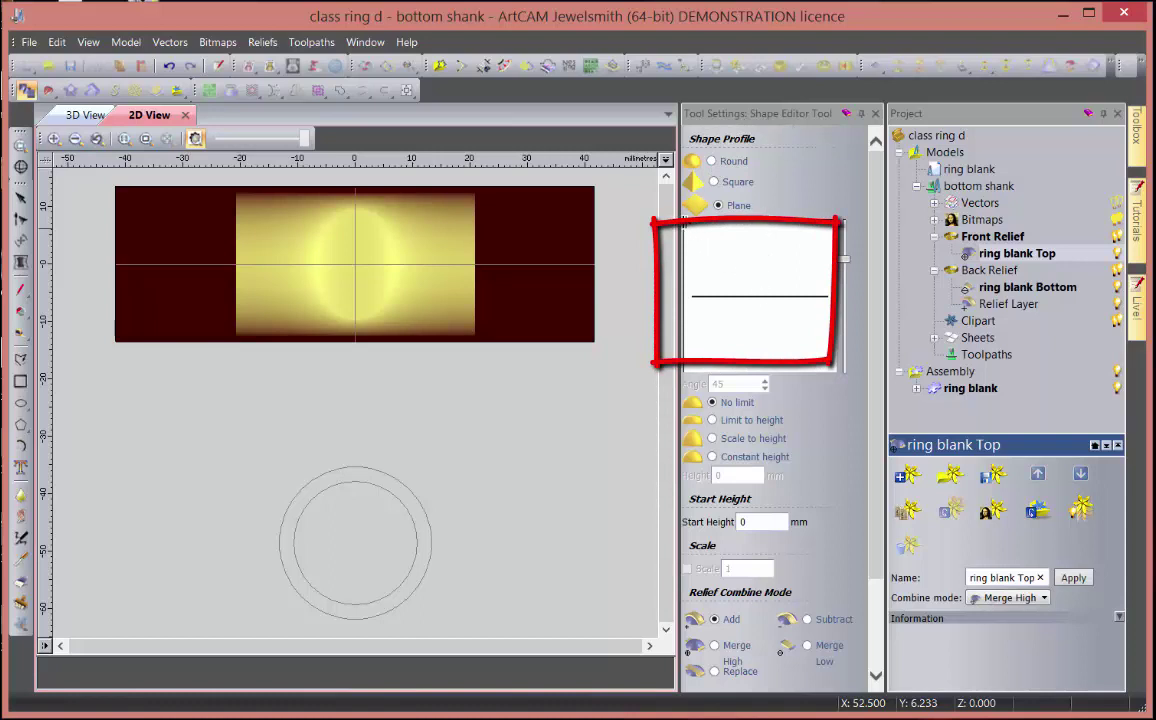
left_click(716, 648)
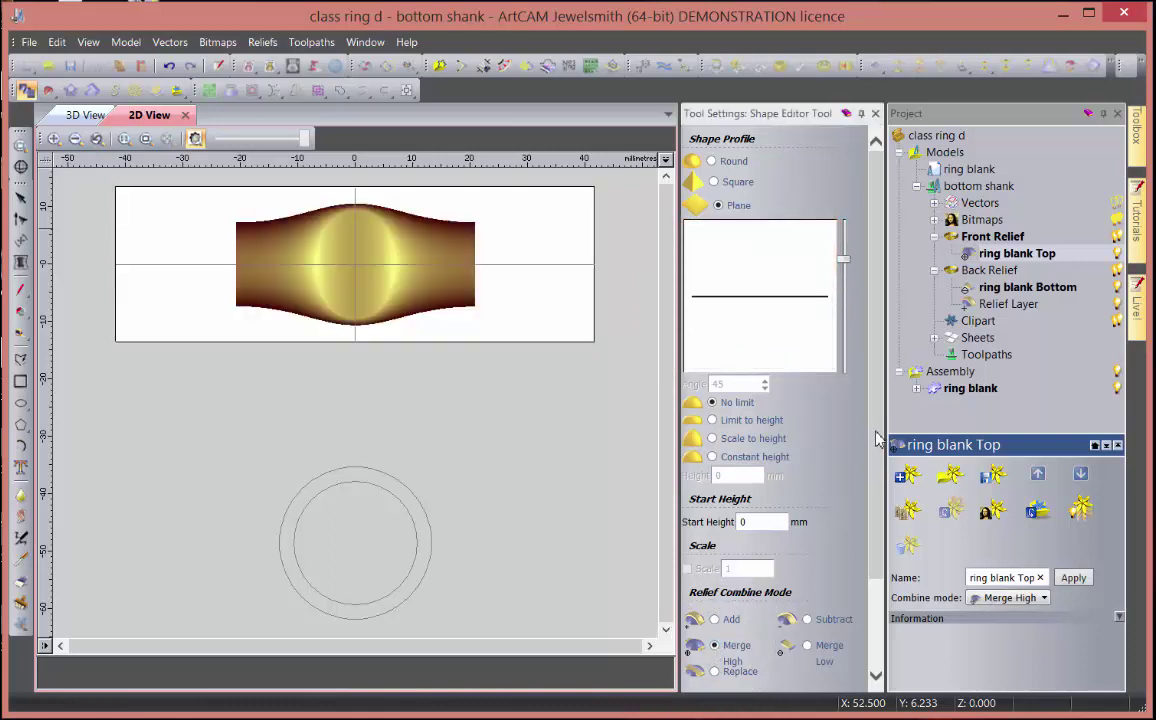
left_click_drag(878, 440, 876, 550)
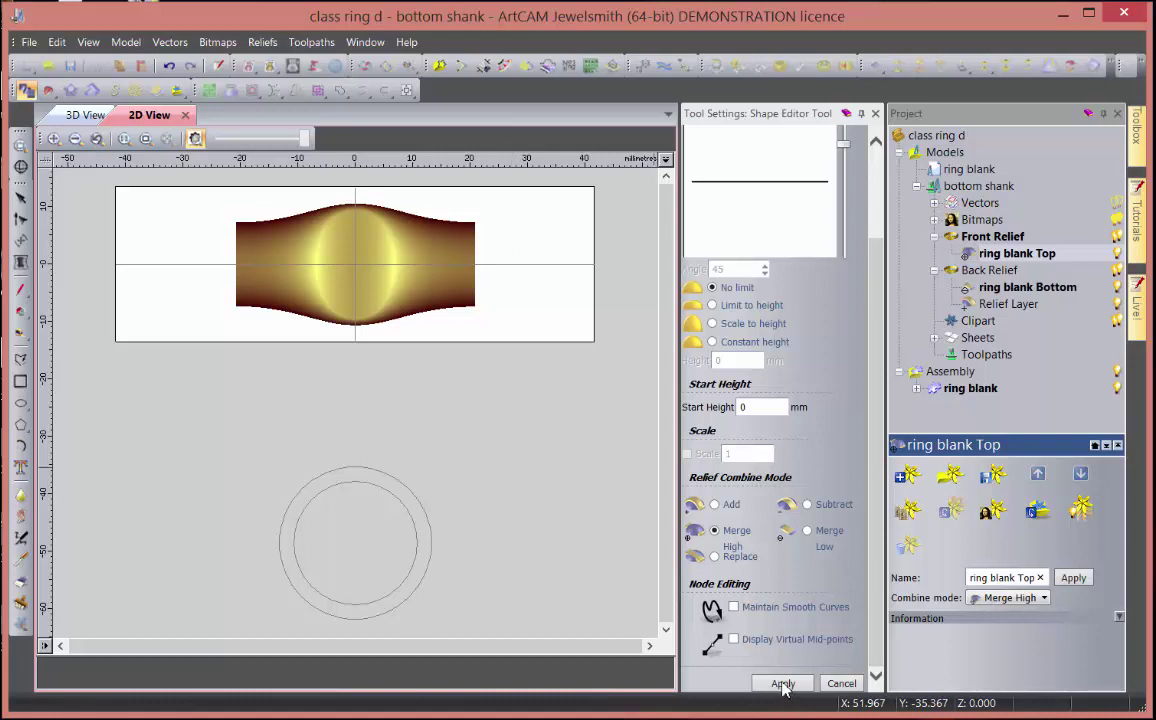
left_click(842, 683)
- Set the shading material of the whole root assembly to Blue Wax while viewing the model in 3D
left_click(85, 115)
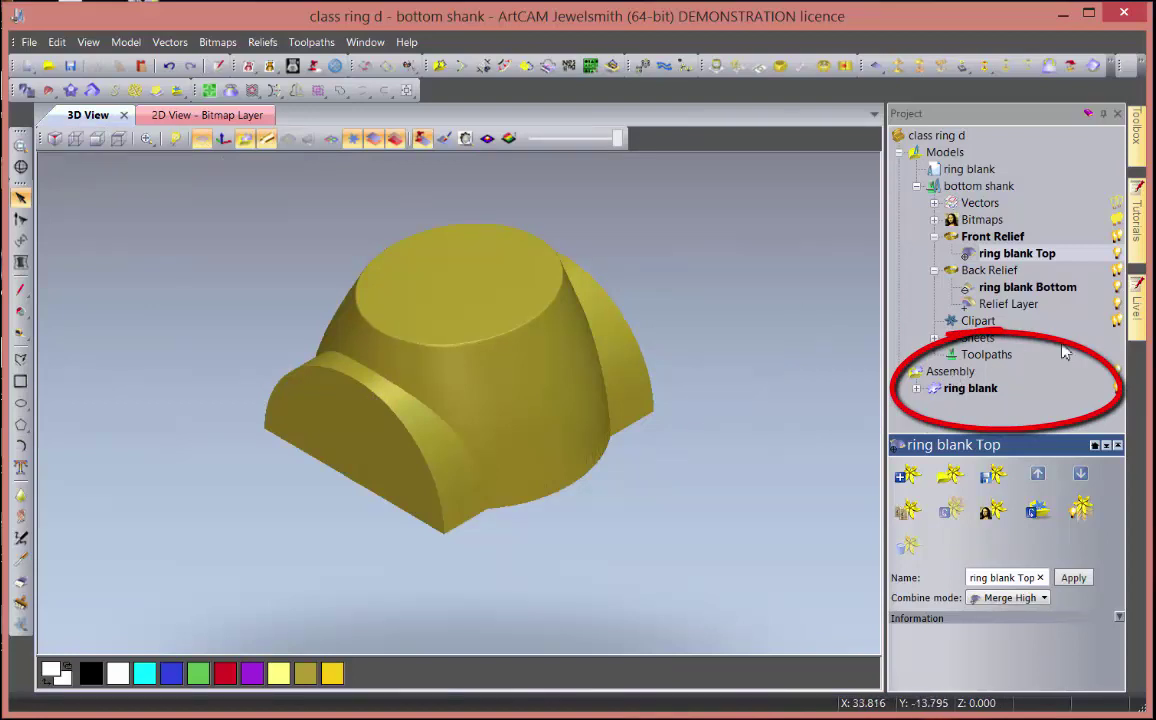
left_click(970, 390)
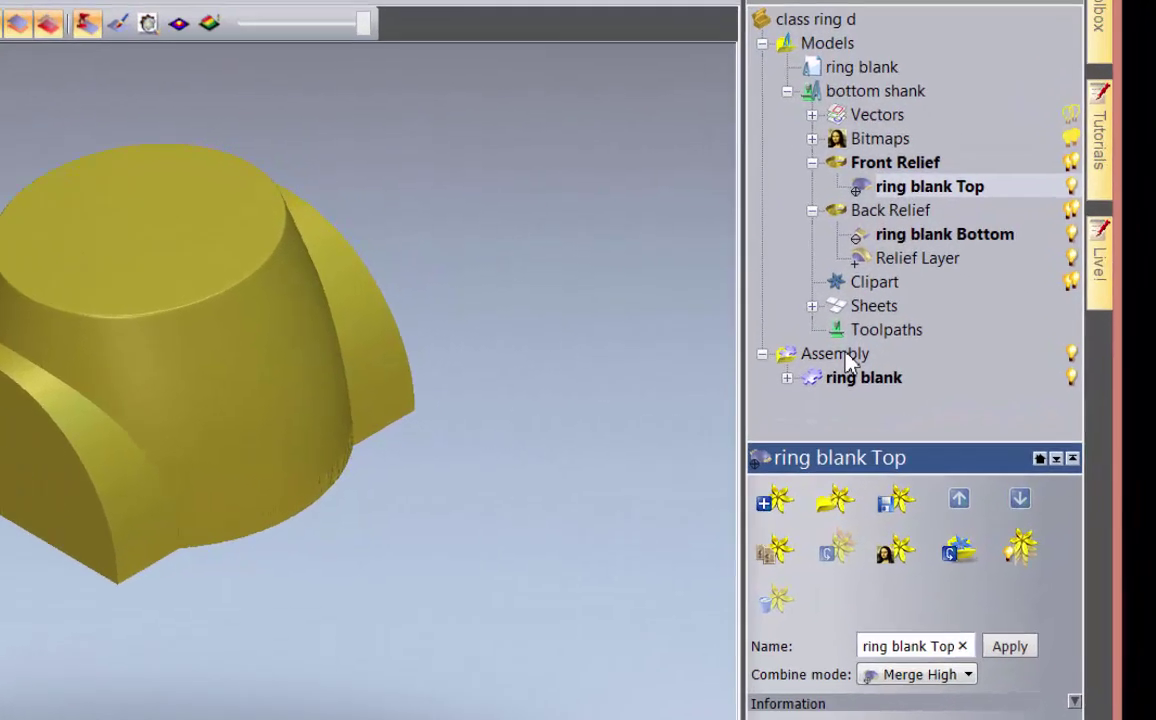
left_click(955, 373)
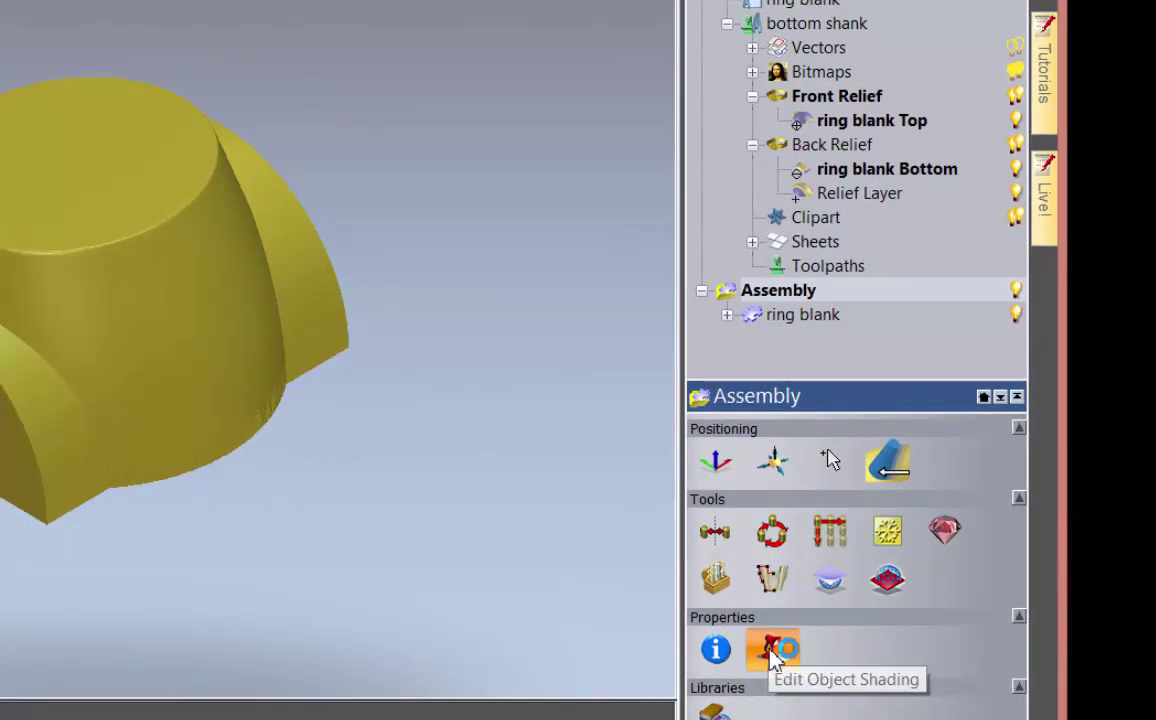
left_click(775, 652)
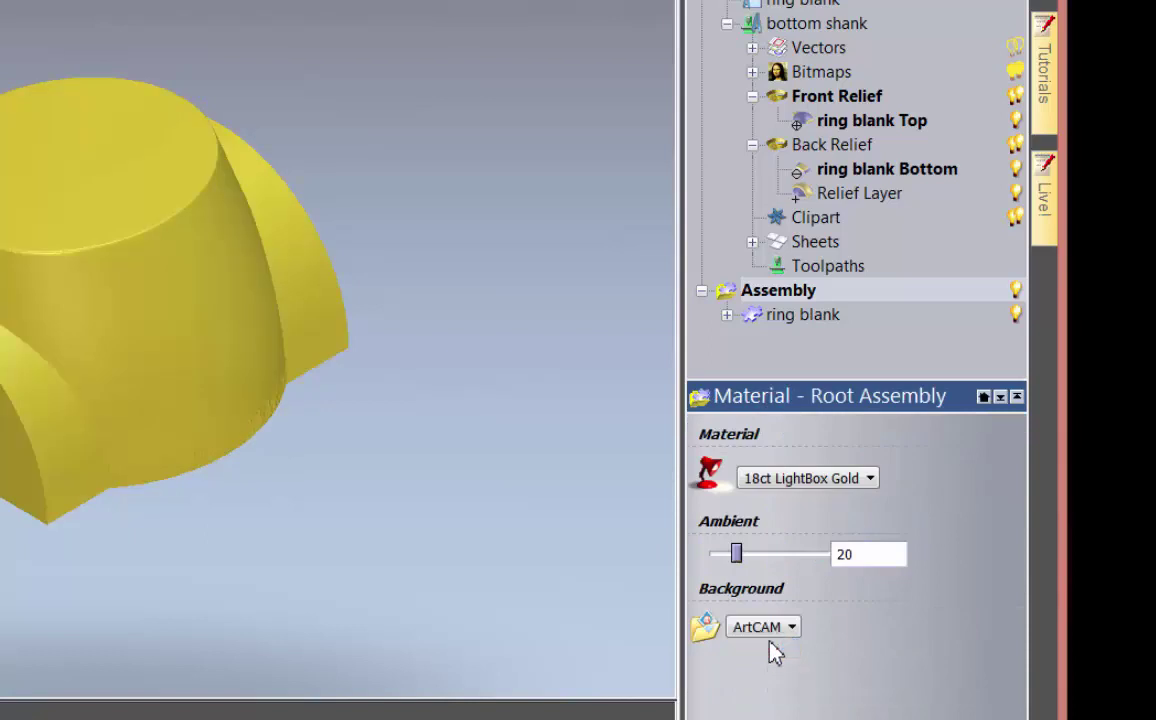
left_click(828, 480)
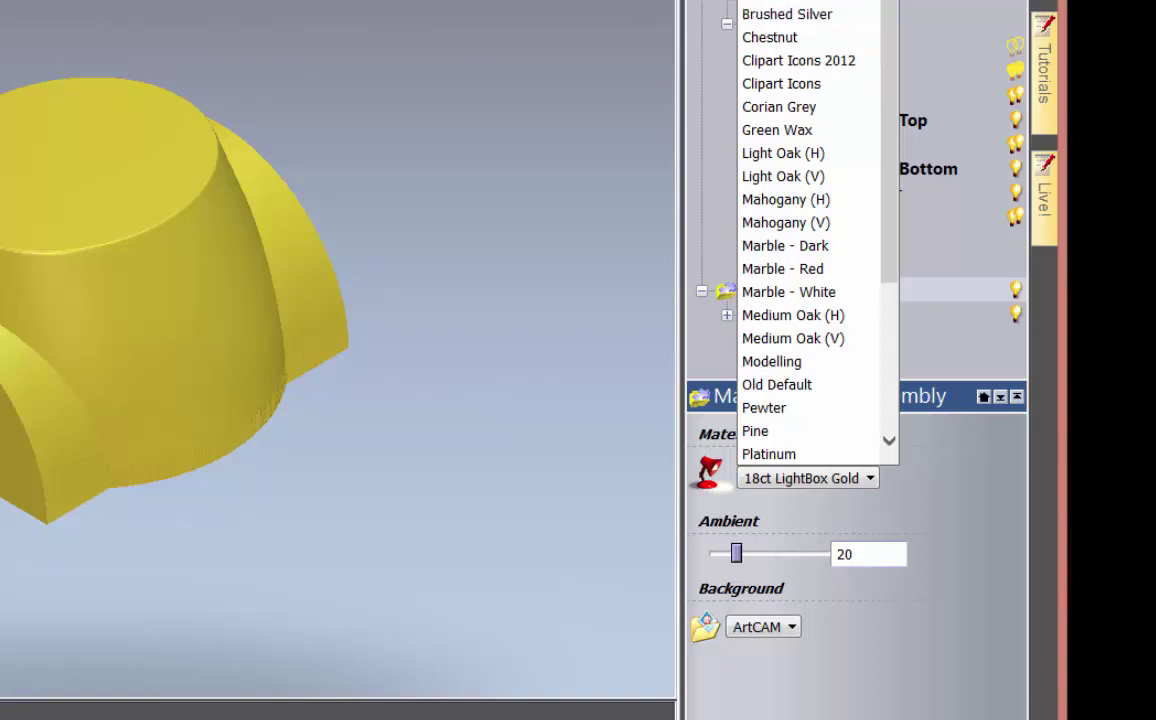
left_click(767, 1)
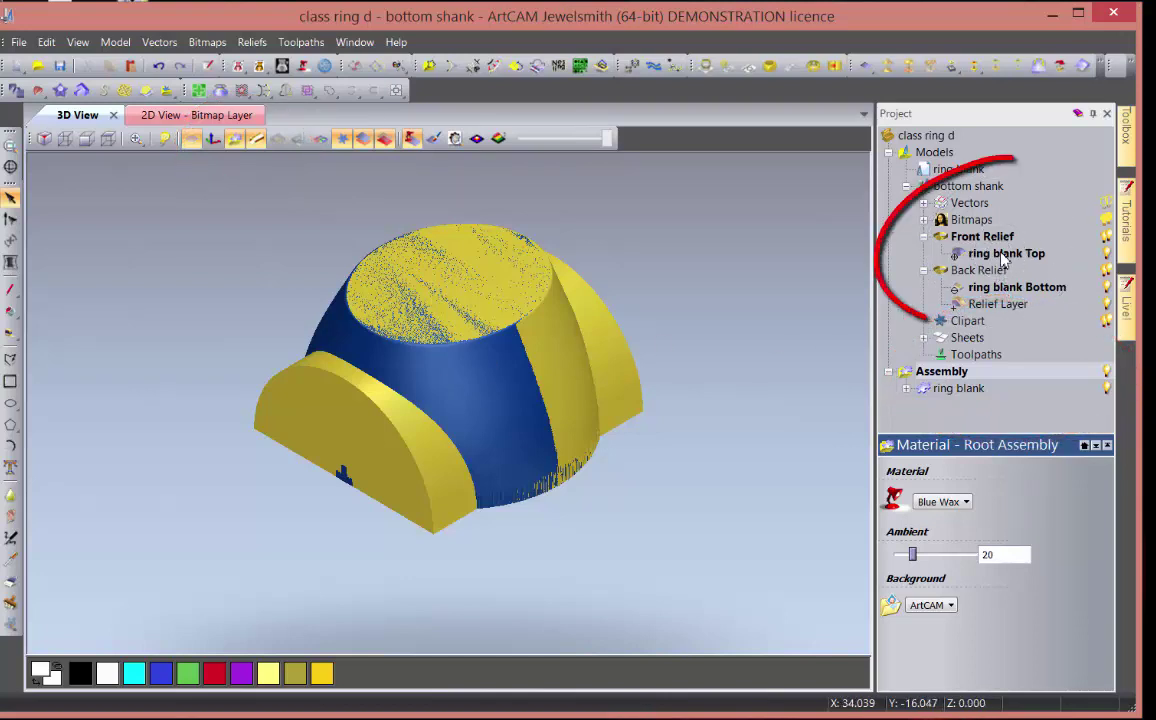
- Hide the assembly, the back relief and the zero plane in 3D so only the front relief is displayed
left_click(1107, 372)
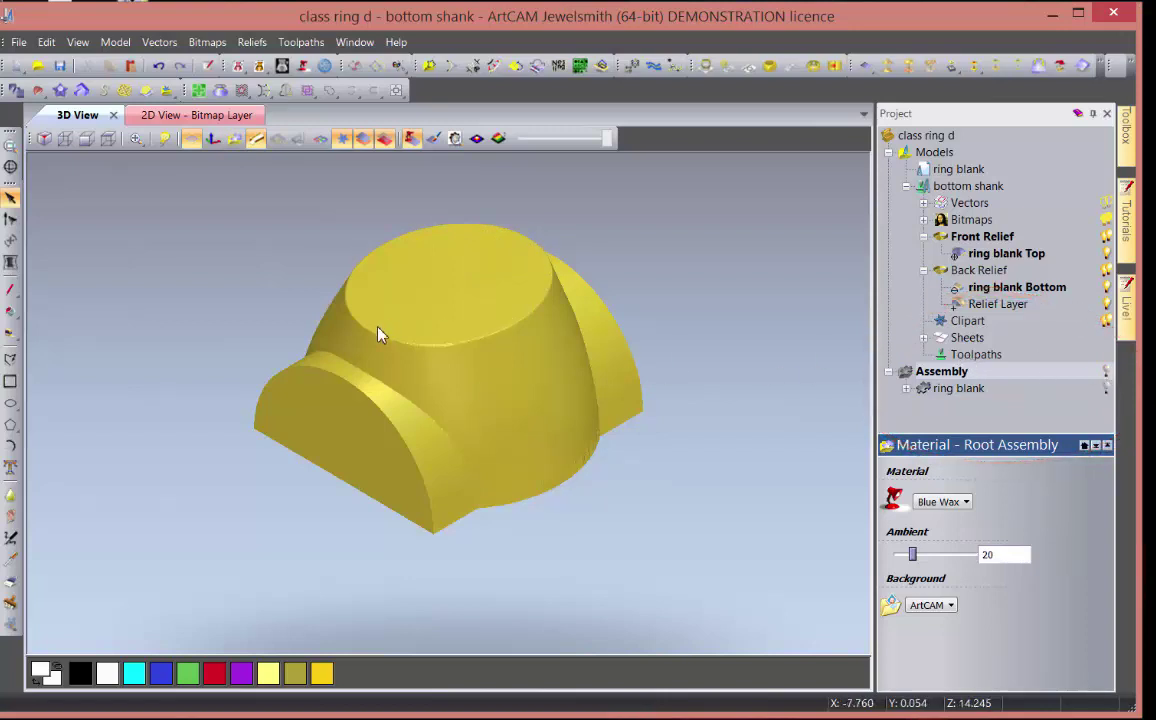
left_click_drag(343, 415, 387, 472)
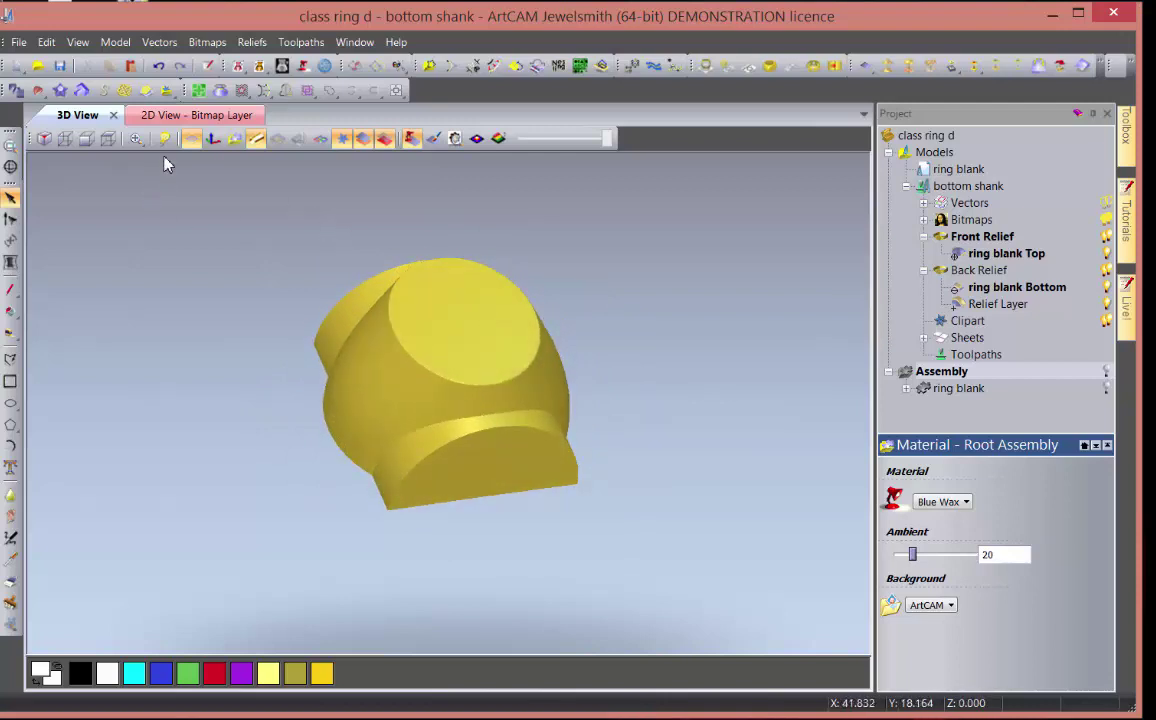
left_click(386, 142)
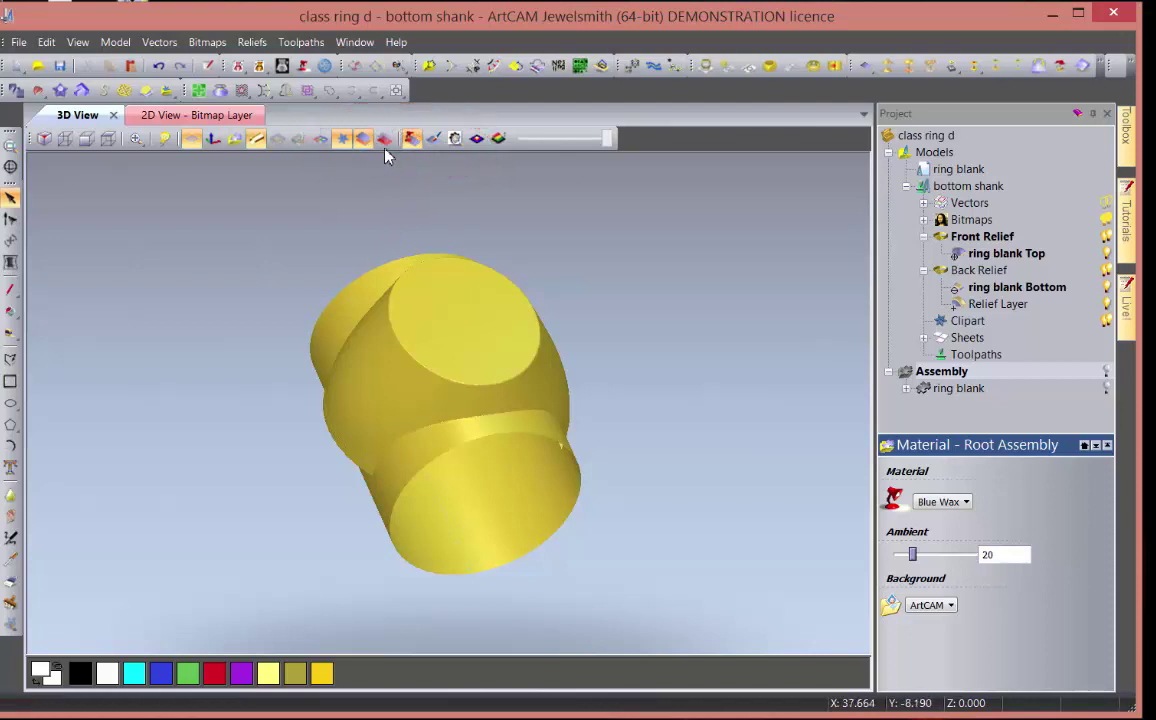
left_click_drag(455, 392, 662, 365)
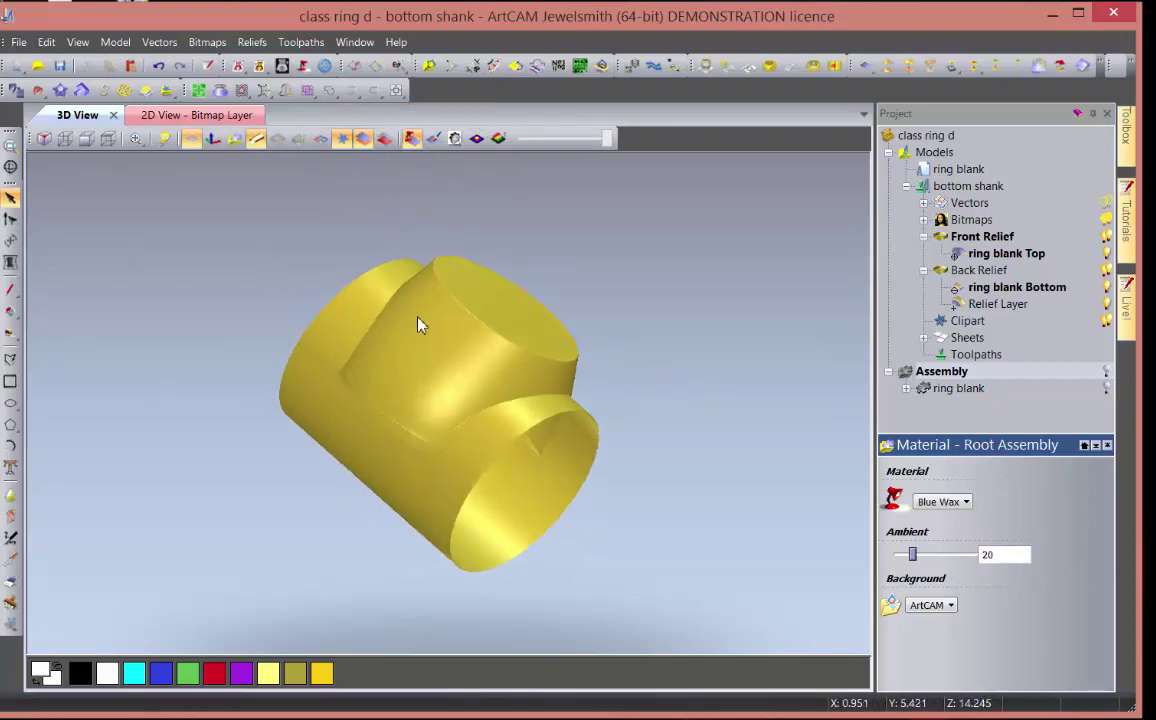
left_click_drag(419, 324, 359, 364)
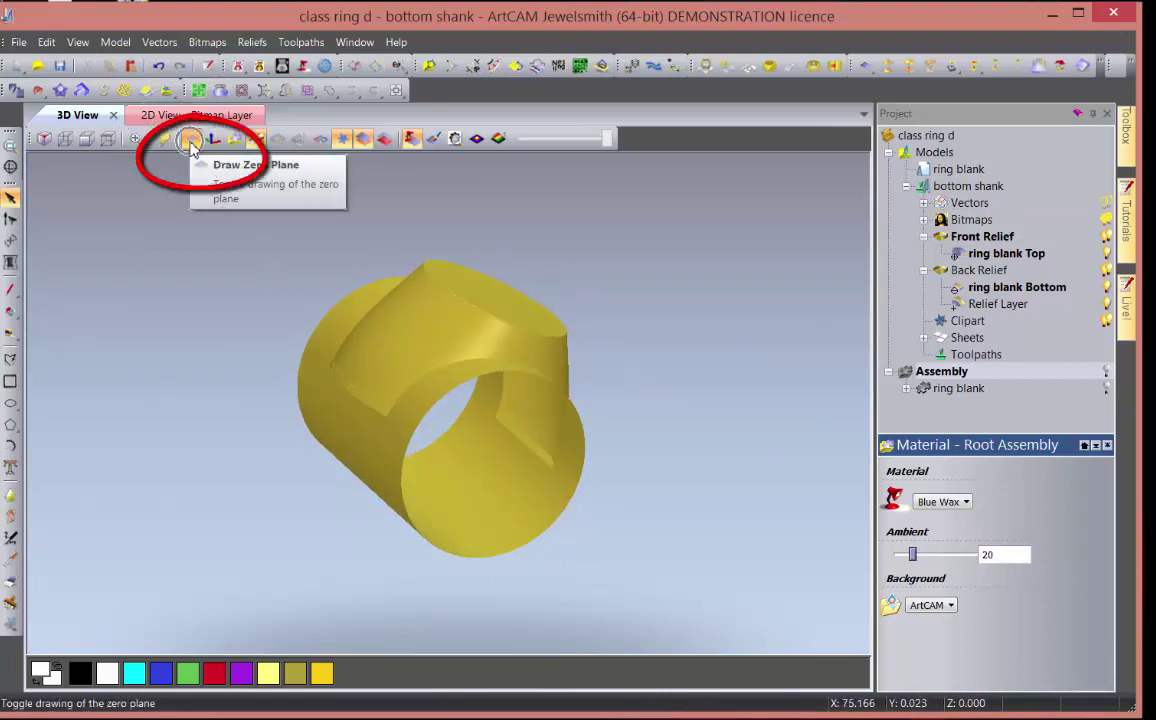
left_click(192, 141)
mouse_move(512, 370)
left_mouse_down()
mouse_move(246, 275)
mouse_move(308, 345)
mouse_move(542, 439)
mouse_move(573, 421)
mouse_move(568, 516)
mouse_move(583, 440)
mouse_move(476, 507)
mouse_move(498, 520)
left_mouse_up()
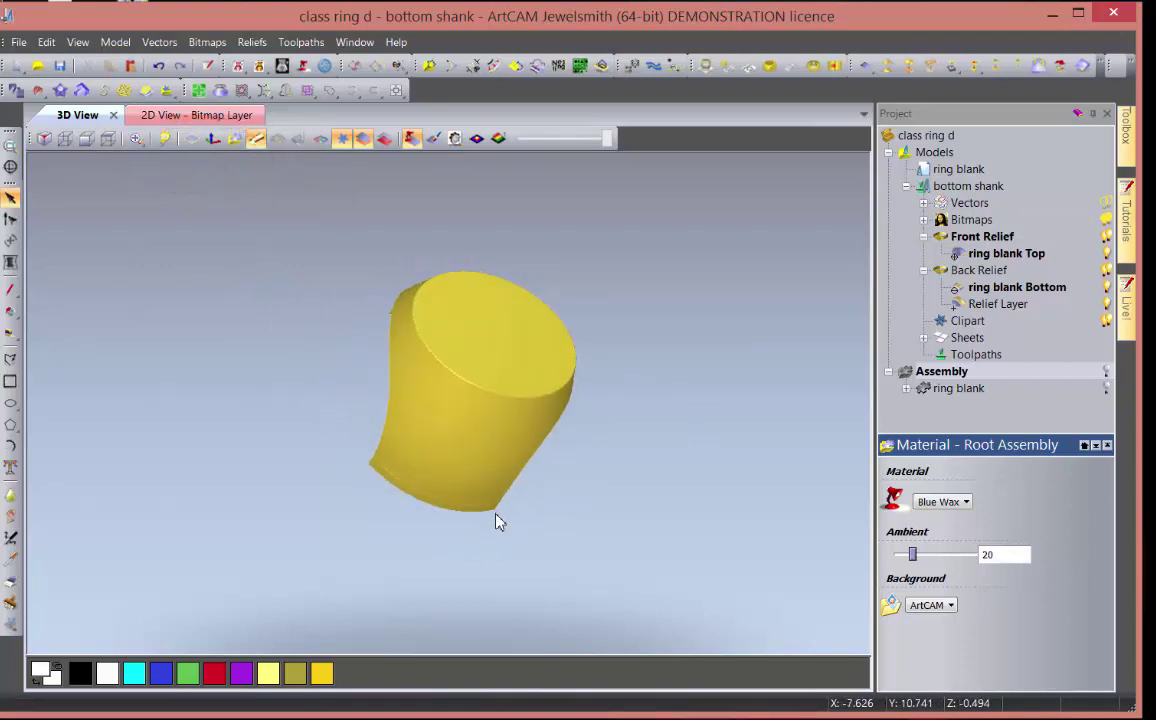
- Draw an ellipse about 2 mm wide and 1.73 mm high just above the left end of the ring relief in 2D
left_click(165, 116)
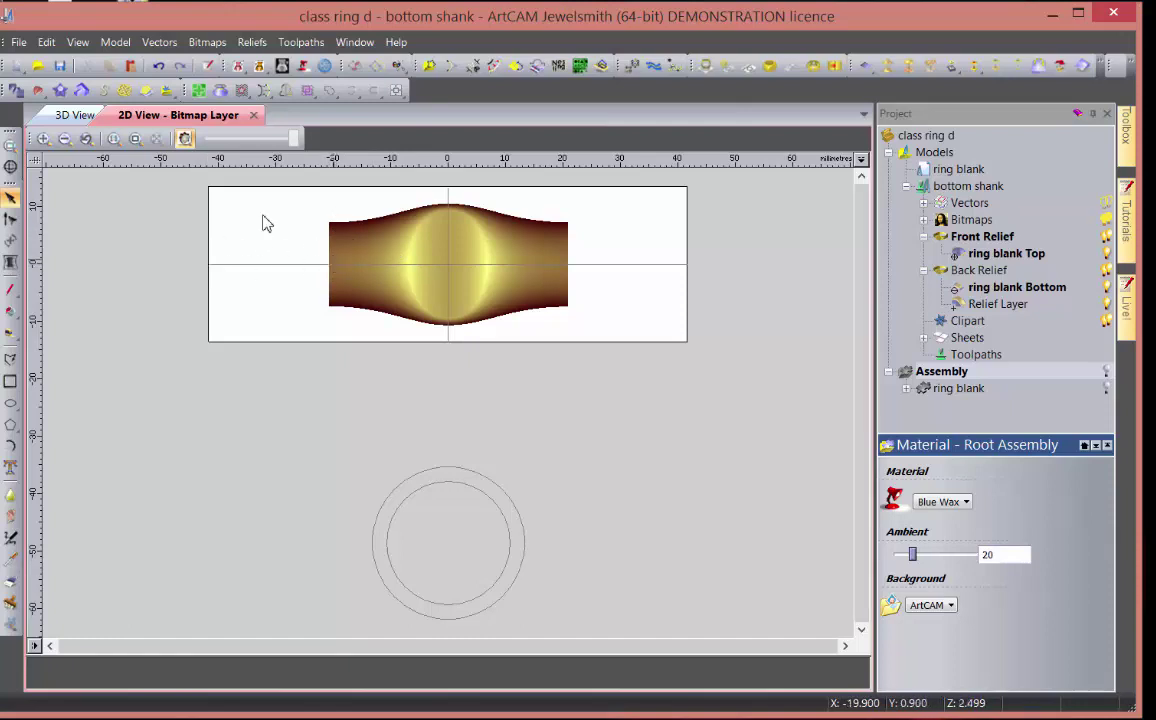
left_click(75, 115)
left_click_drag(431, 462, 431, 348)
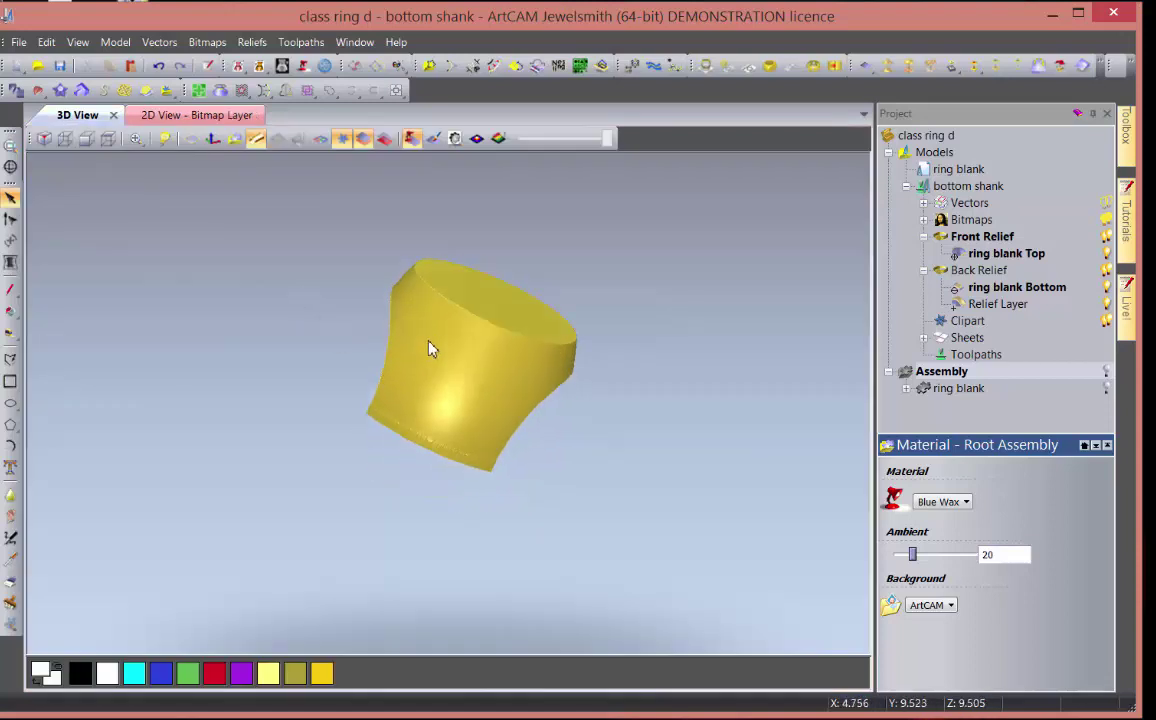
scroll(395, 430, "up", 3)
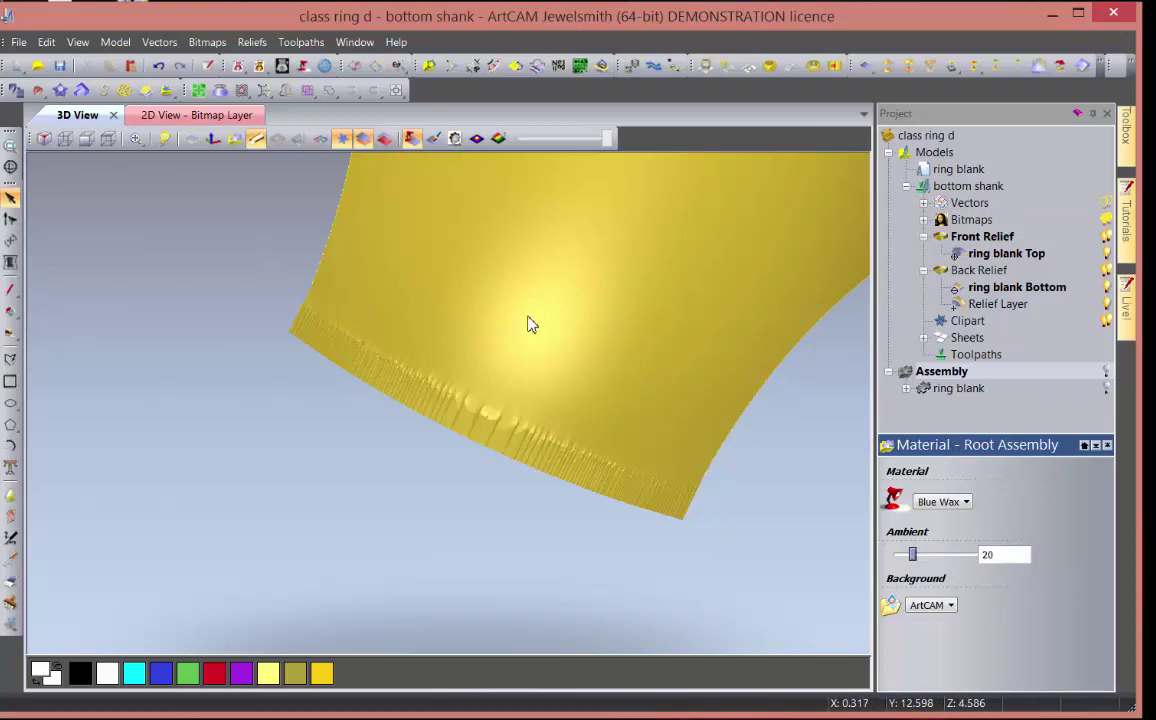
left_click(197, 116)
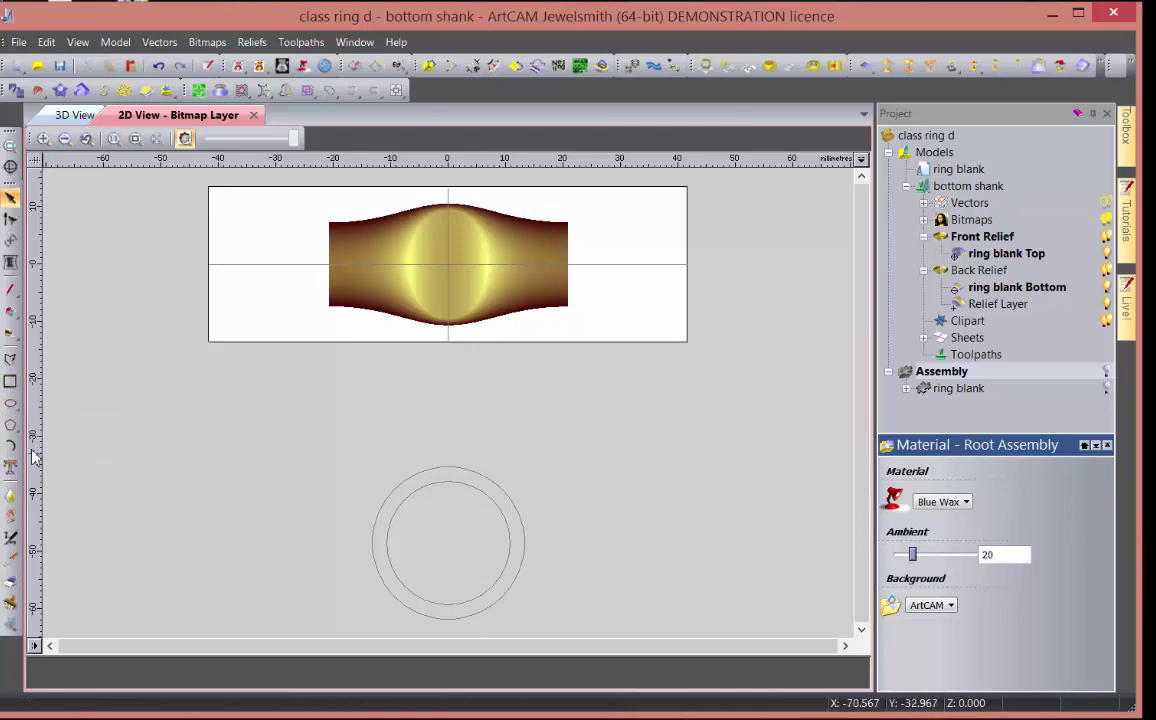
left_click(10, 403)
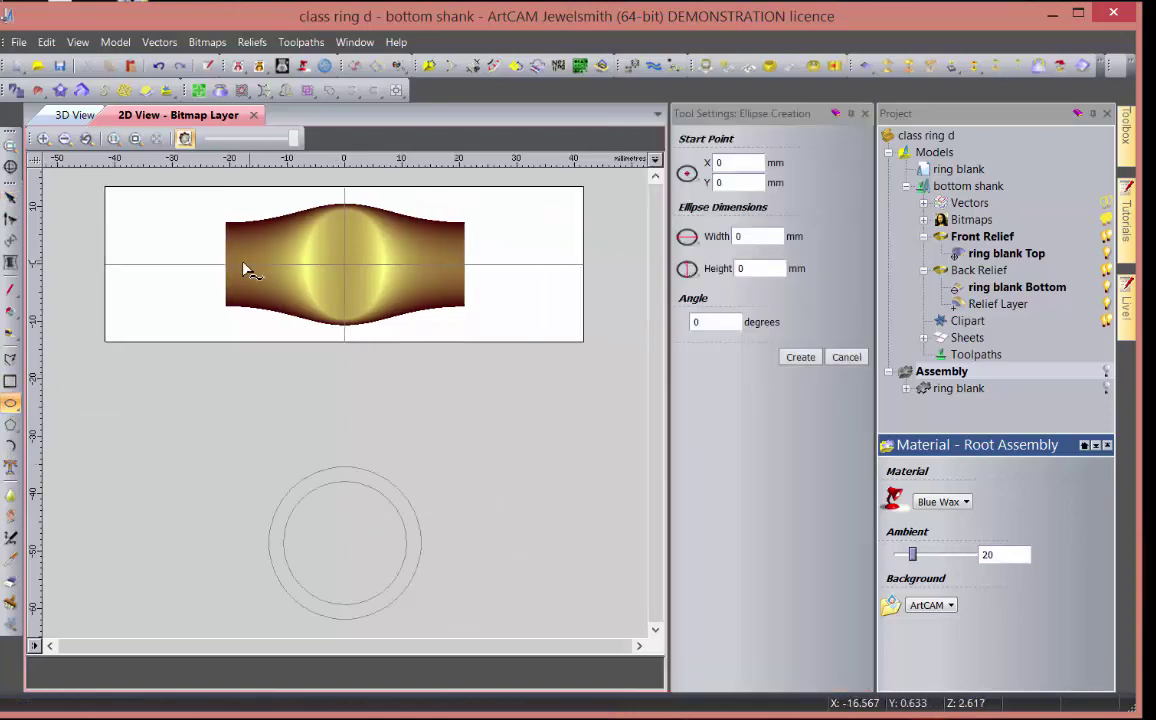
scroll(232, 204, "up", 2)
left_click_drag(231, 191, 238, 210)
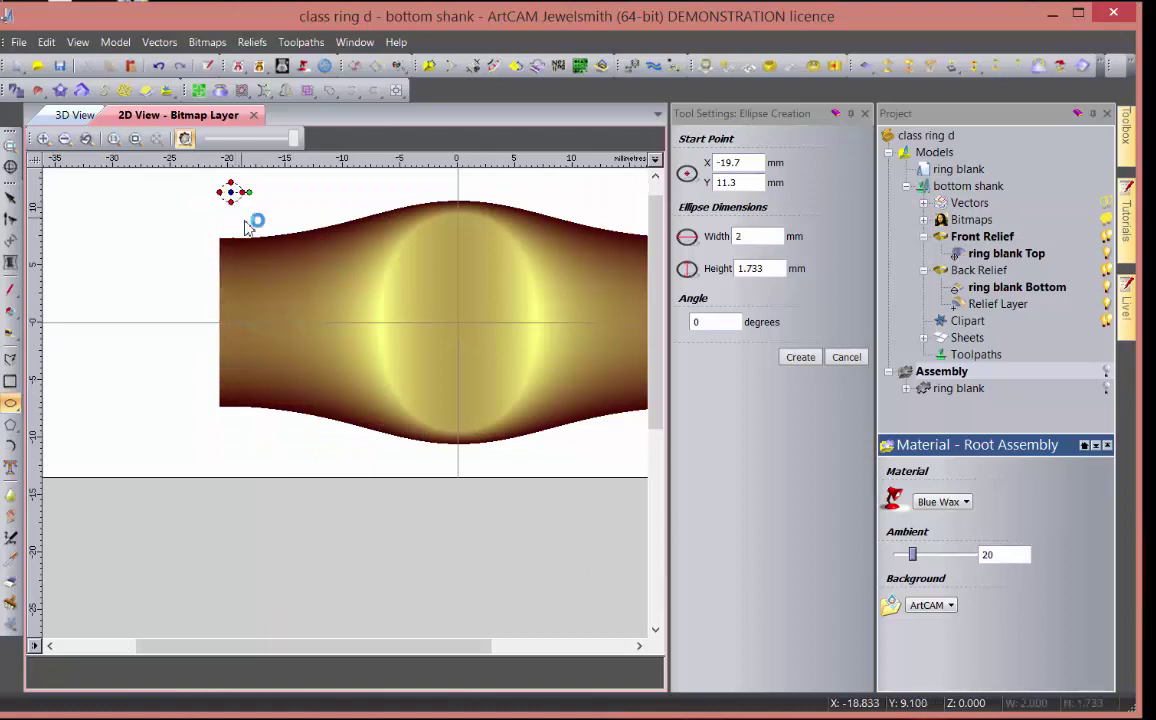
key("Escape")
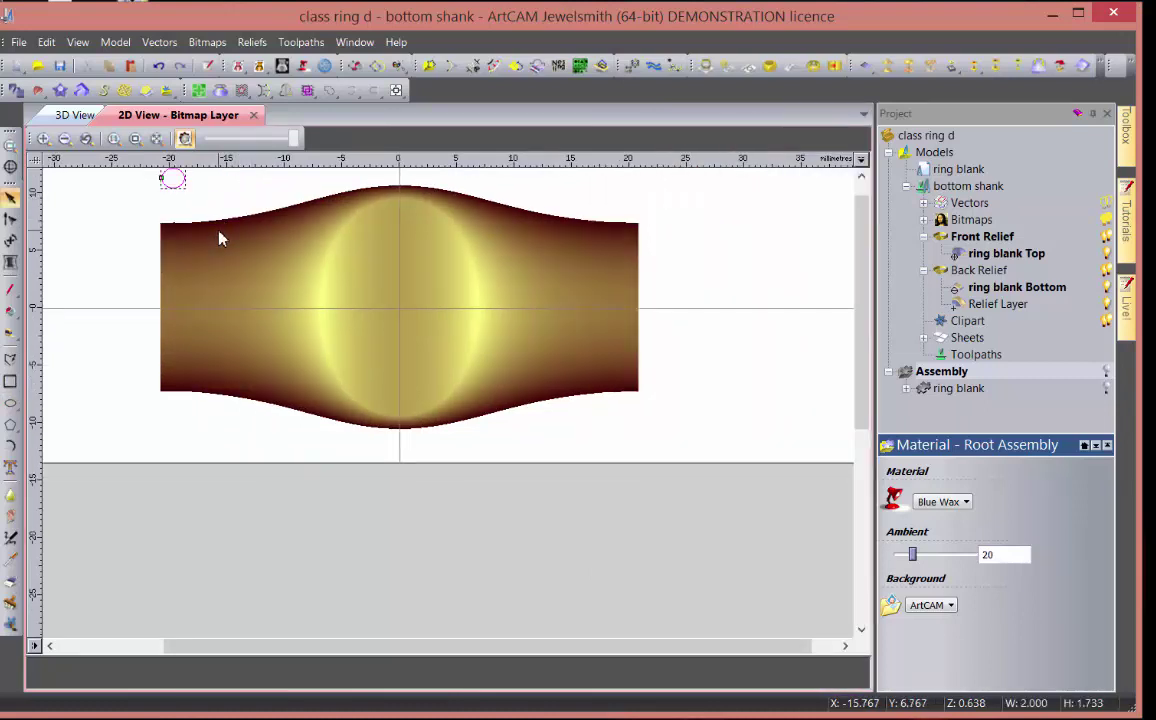
- Apply a round shape profile at 90 degrees with start height 0 mm and Merge High to the small ellipse, and view it in 3D
key("F12")
left_click(701, 163)
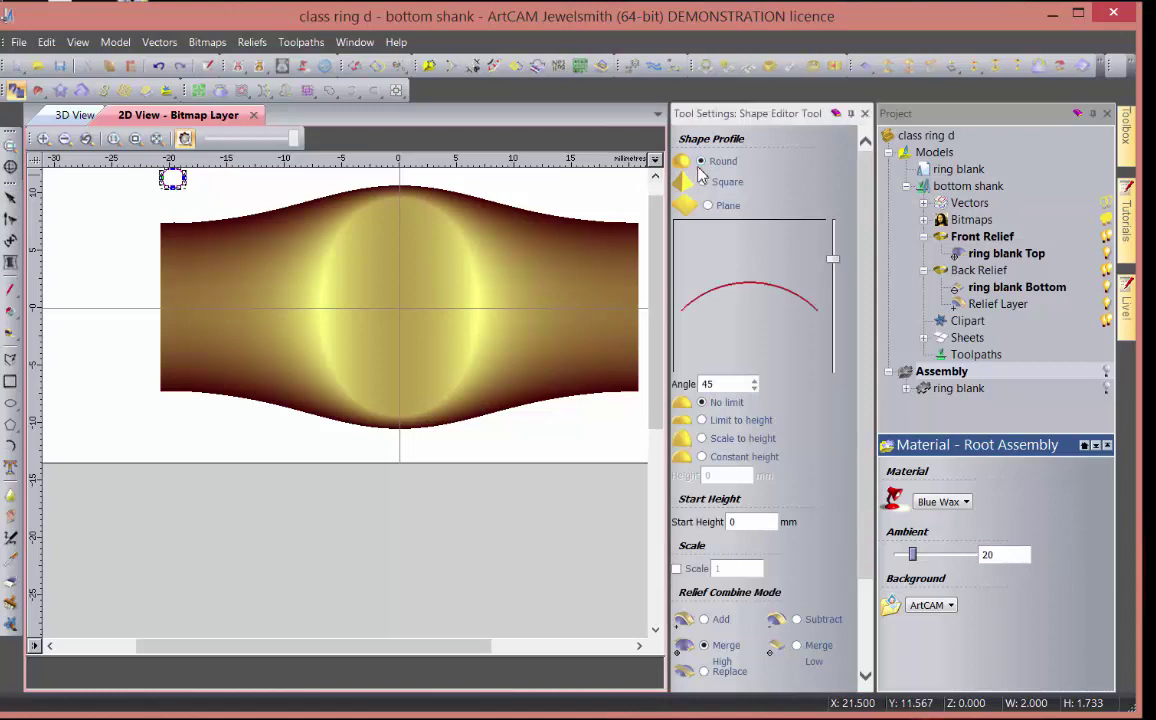
left_click_drag(834, 253, 830, 219)
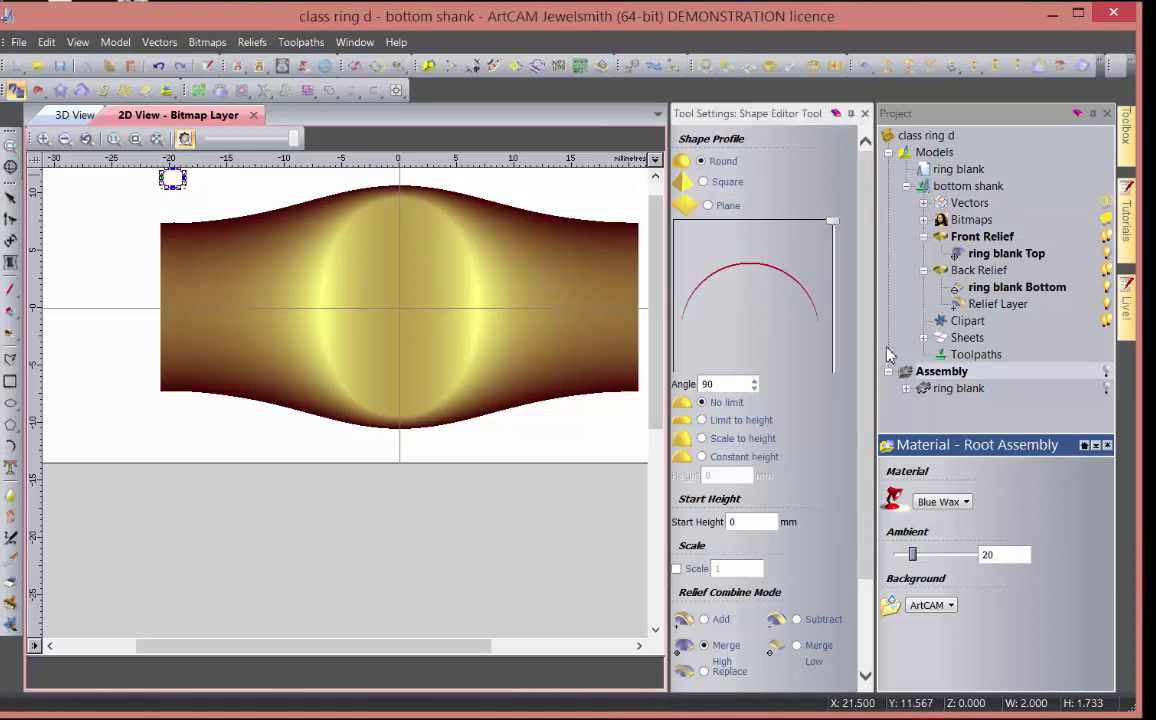
scroll(870, 330, "down", 3)
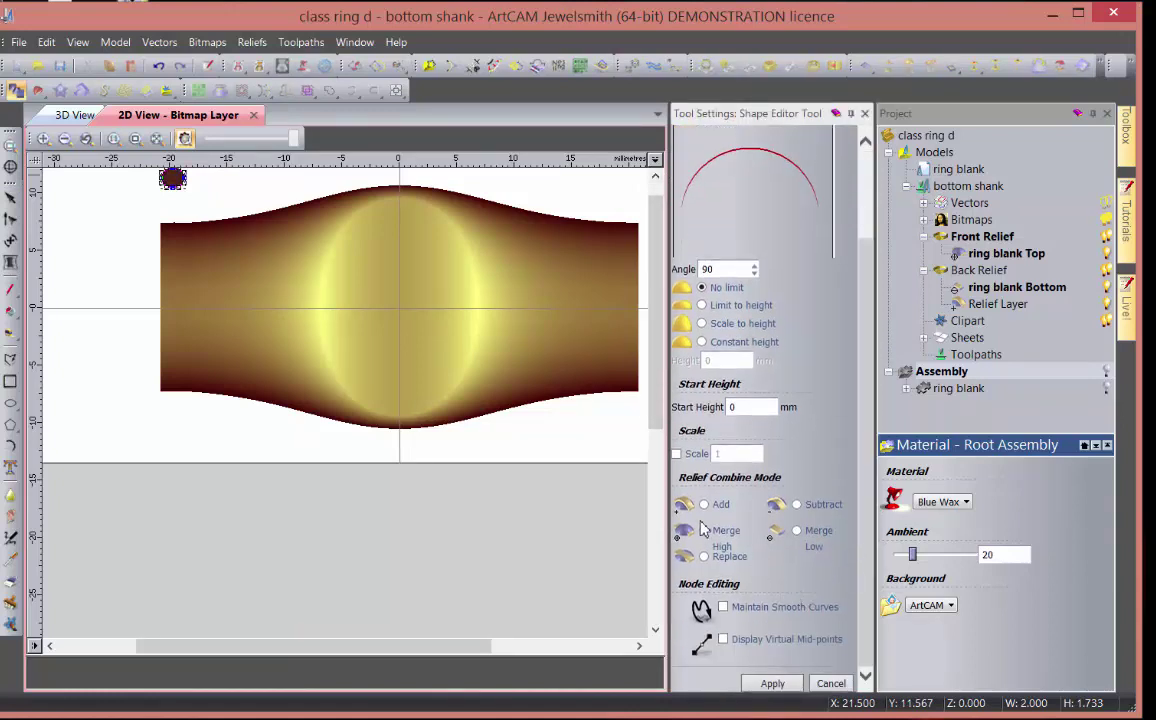
left_click(771, 683)
left_click(830, 683)
left_click(72, 116)
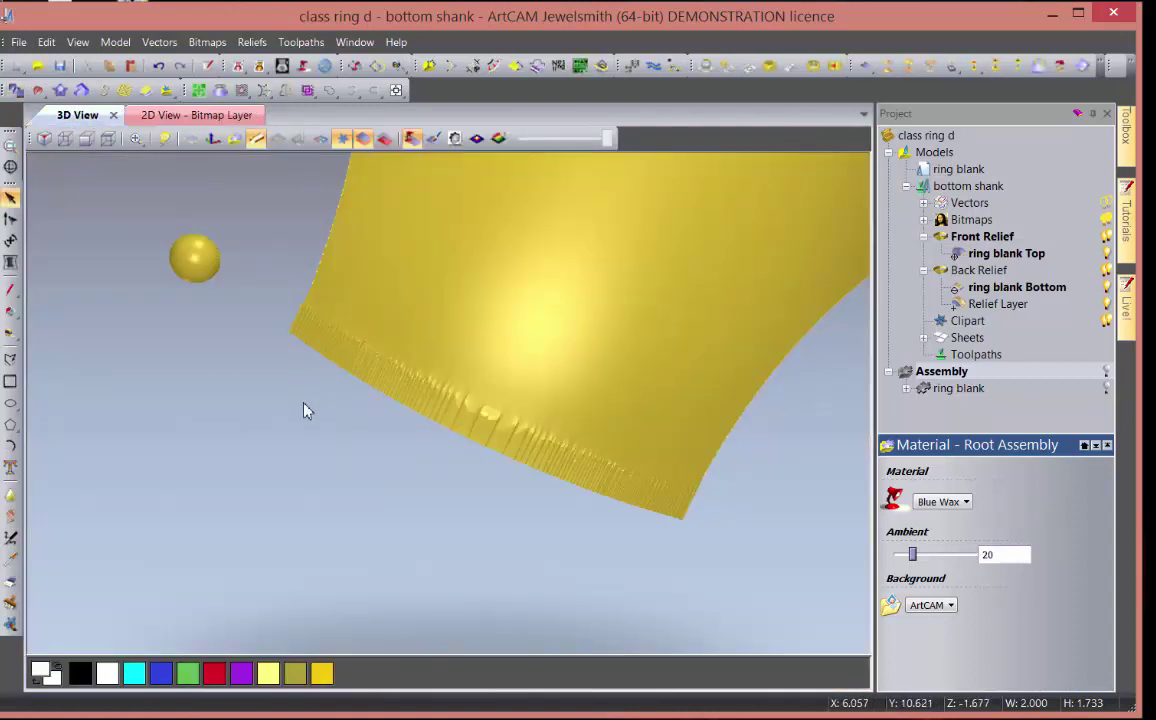
left_click_drag(305, 406, 519, 431)
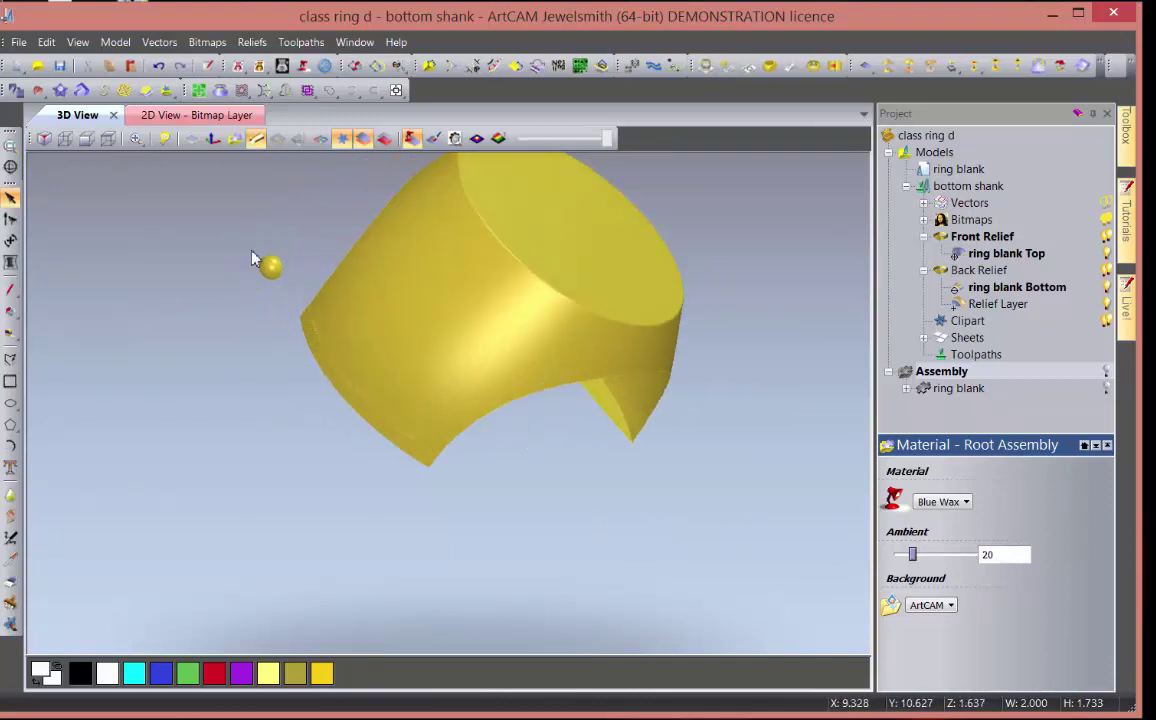
- Draw a vertical rectangle about 3.4 mm wide and 18.4 mm high over the left end of the ring relief in 2D
left_click(155, 115)
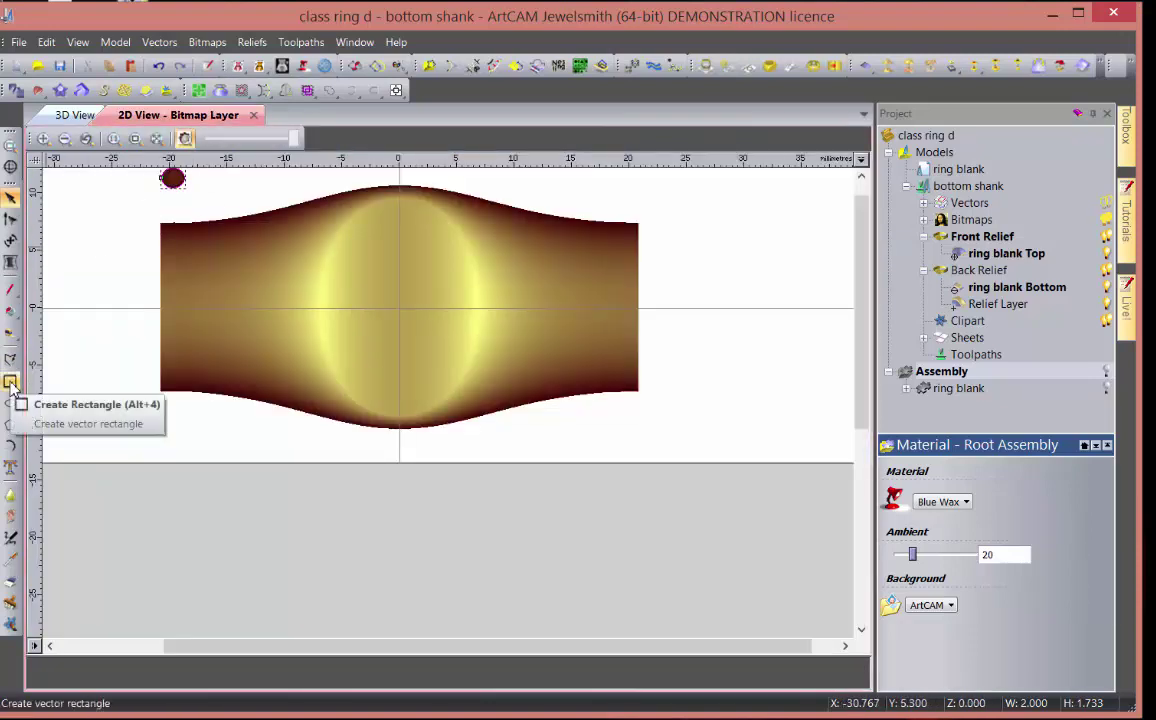
left_click(10, 382)
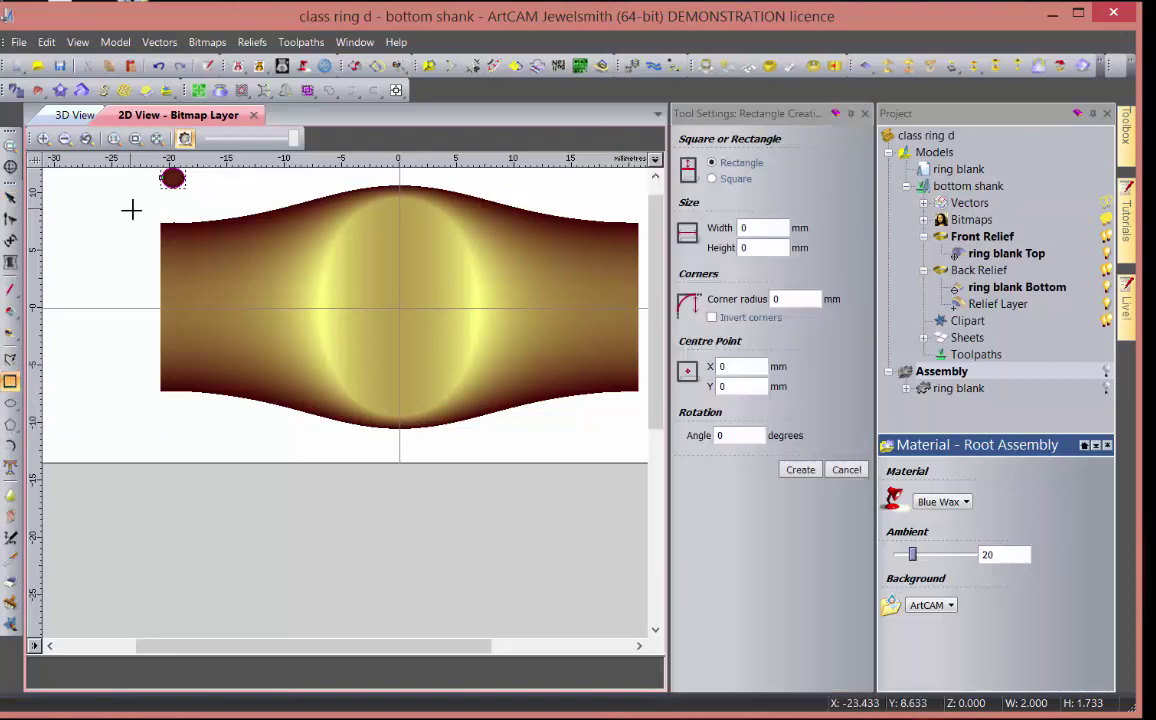
left_click_drag(141, 203, 181, 412)
key("Escape")
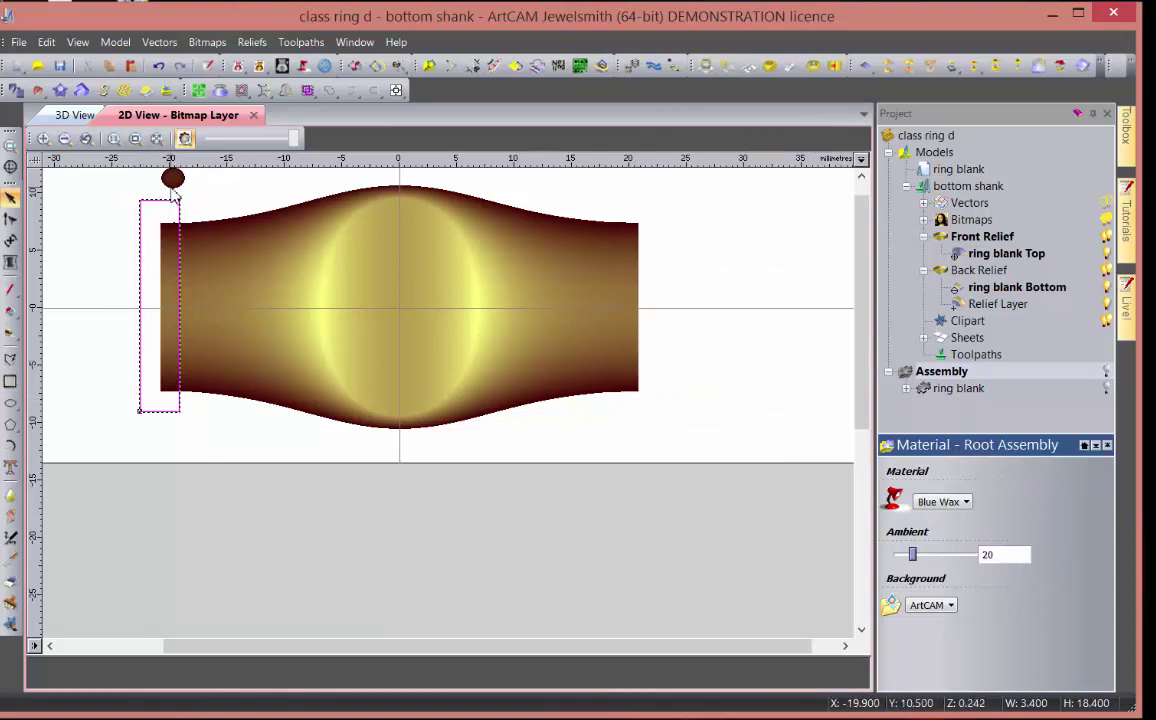
- Apply a plane with start height 0 mm and Merge Low inside the rectangle to trim the relief's left end, and check it in 3D
double_click(168, 322)
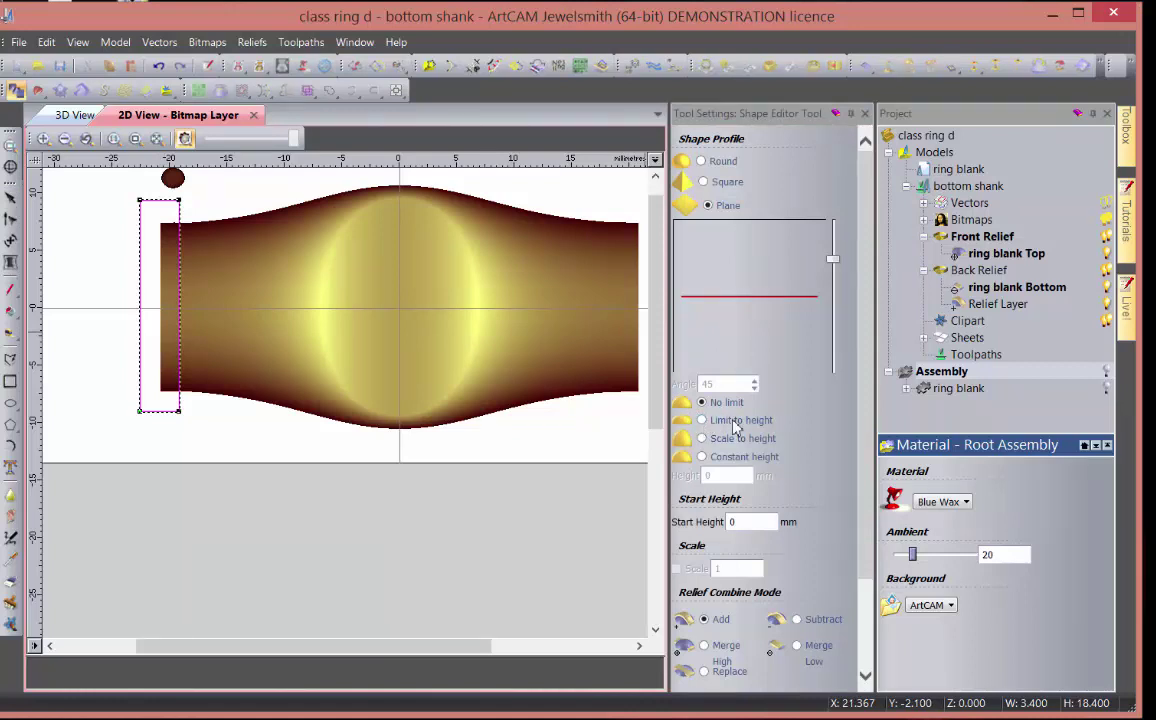
left_click(797, 646)
scroll(796, 676, "down", 3)
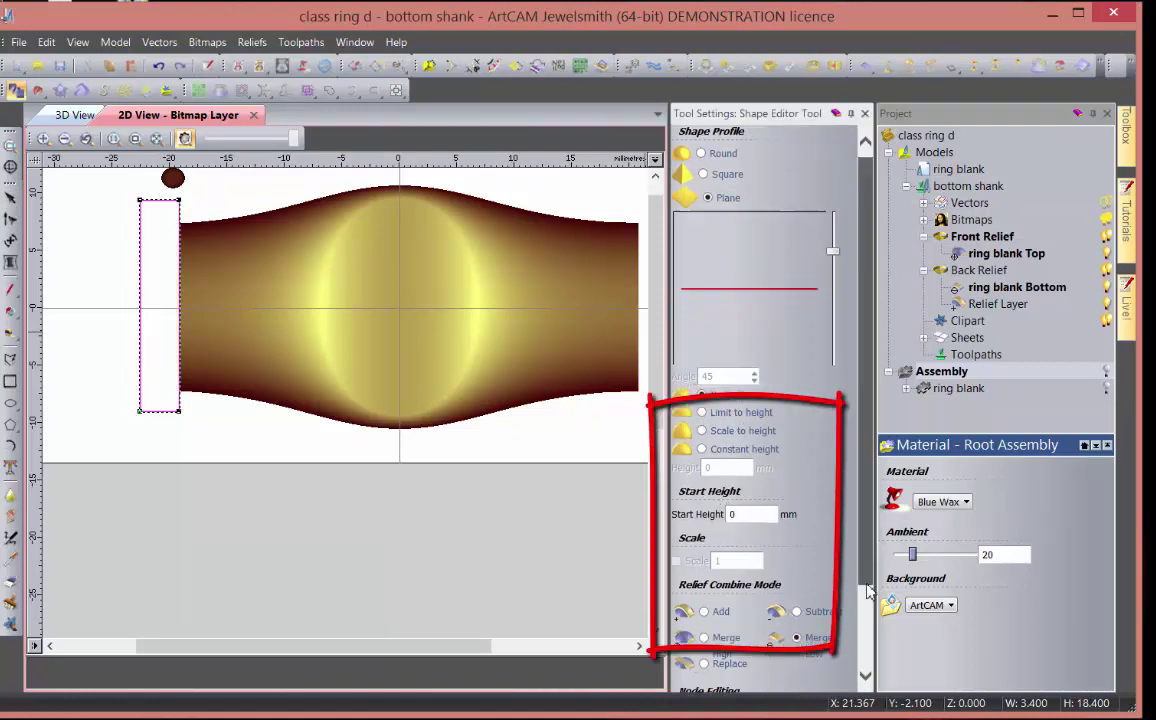
left_click(779, 683)
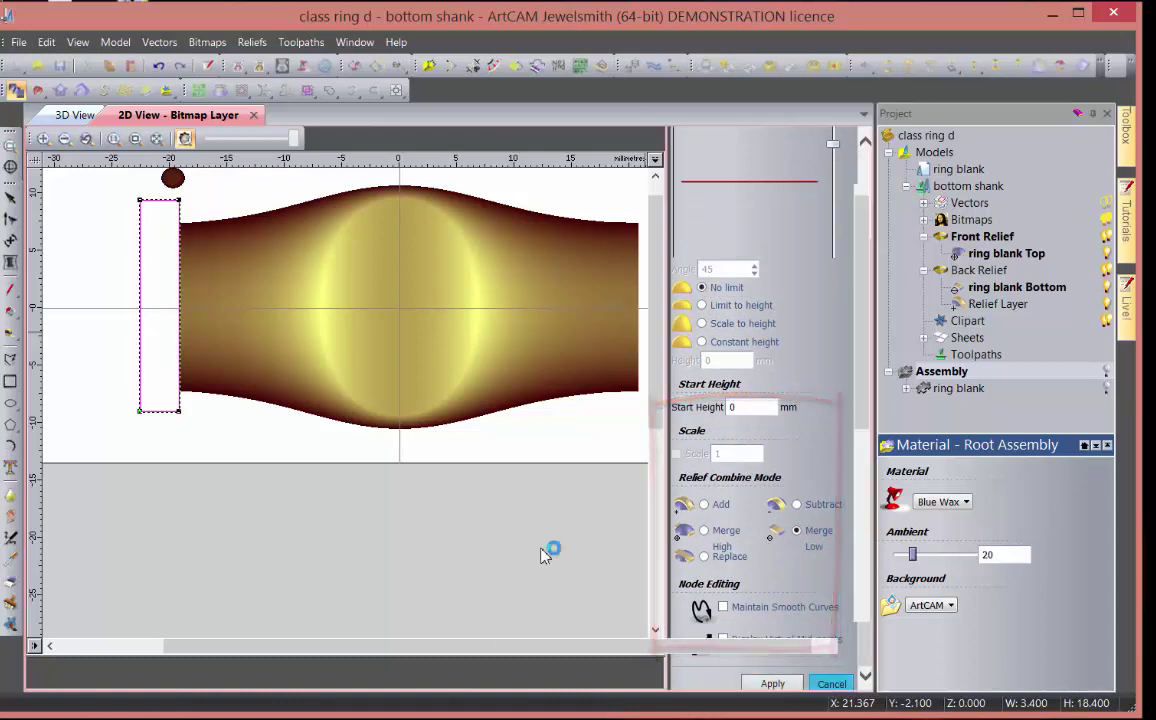
left_click(72, 115)
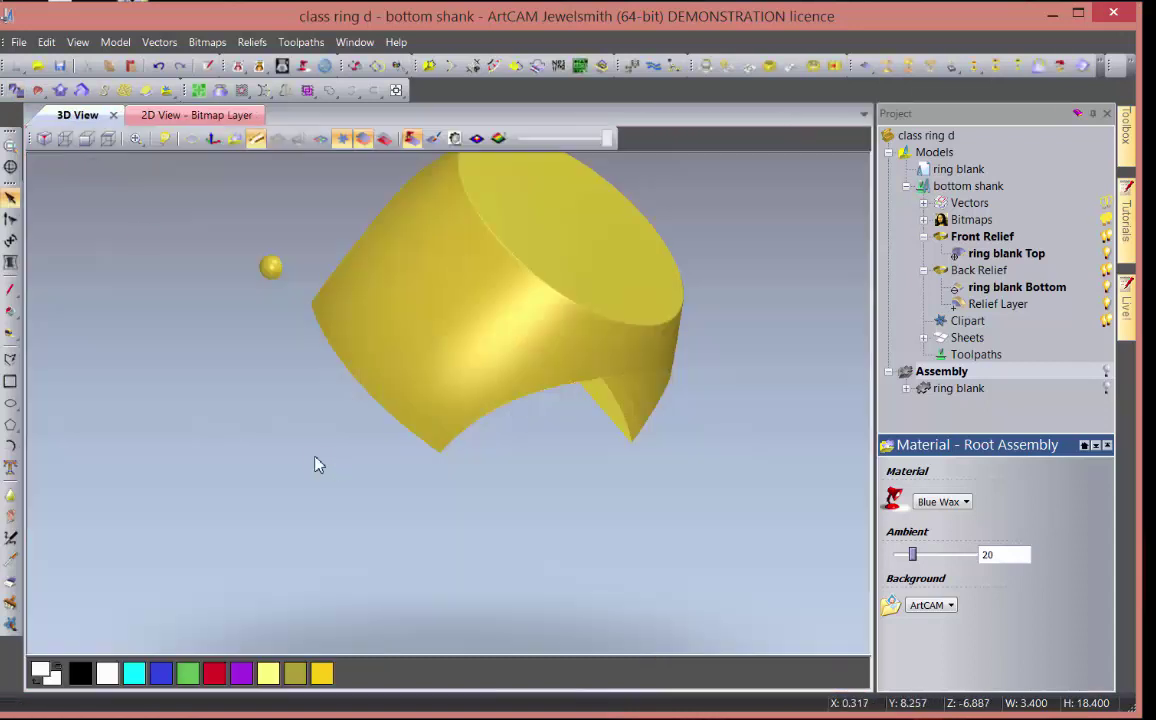
left_click_drag(315, 464, 532, 415)
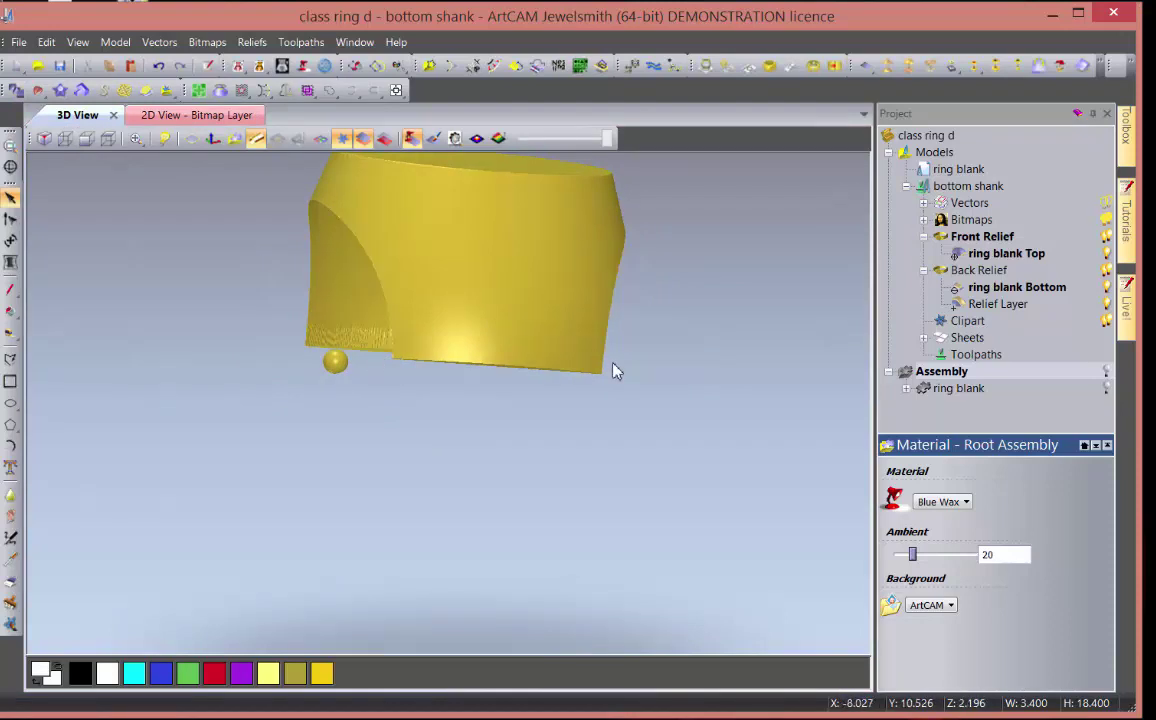
- Return to the 2D view of the full blank and clear the rectangle selection
left_click(190, 115)
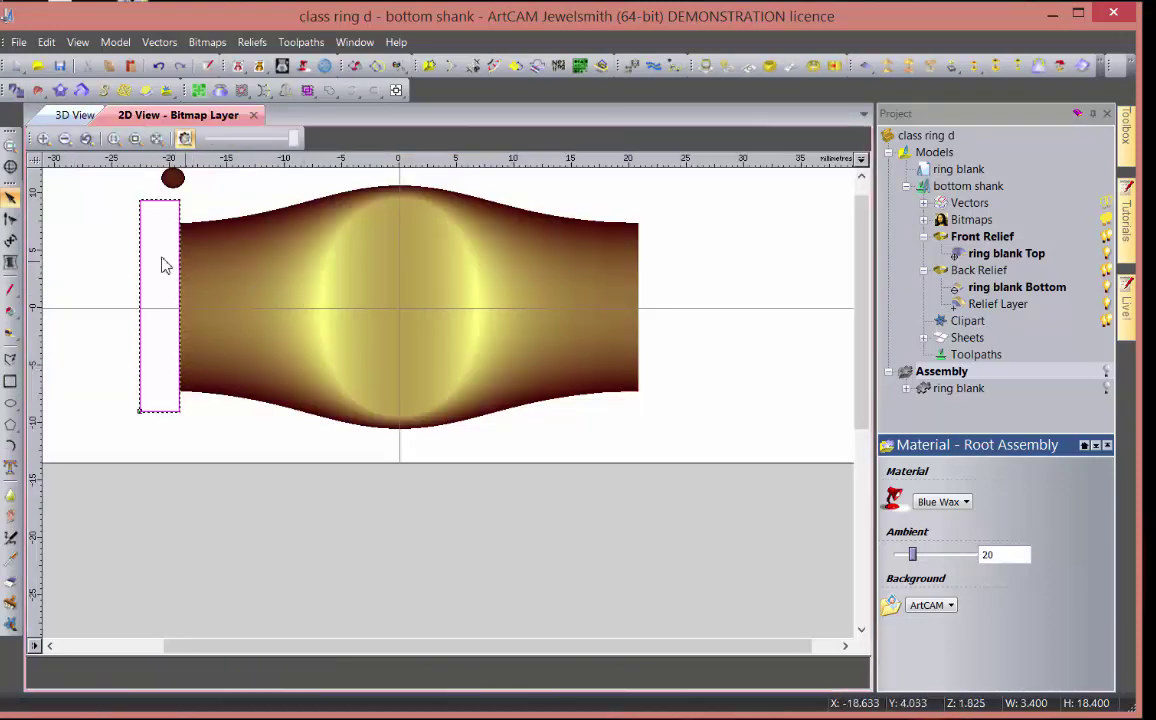
scroll(150, 315, "down", 2)
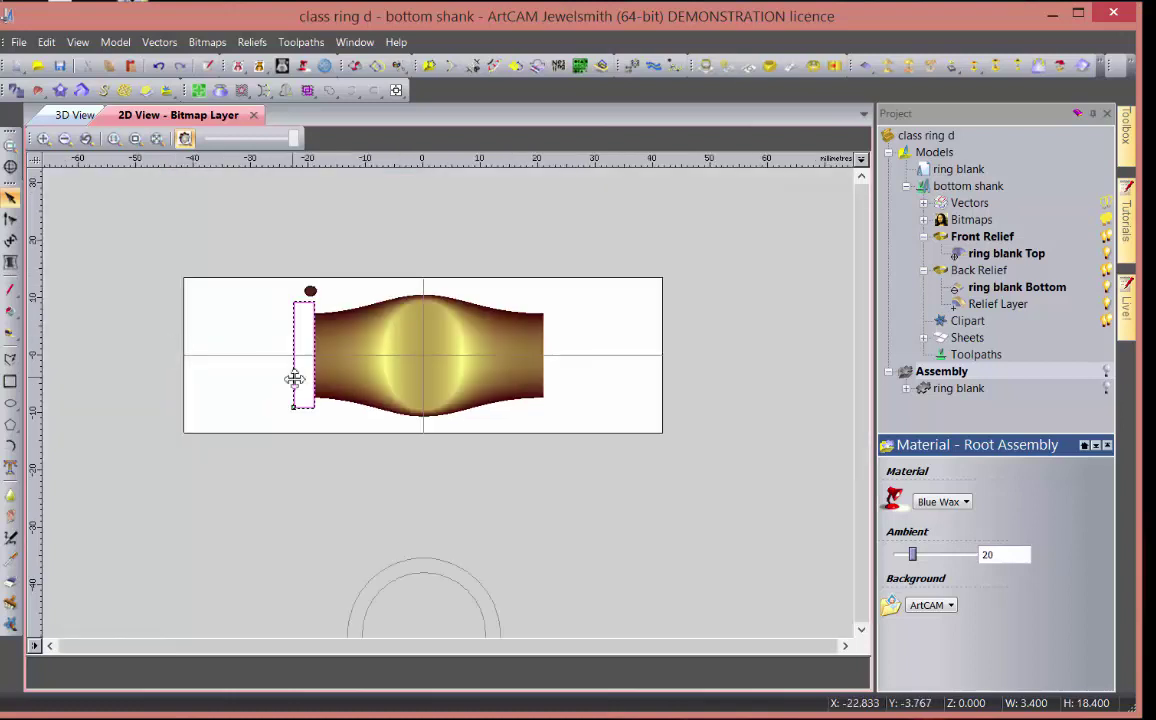
left_click(227, 335)
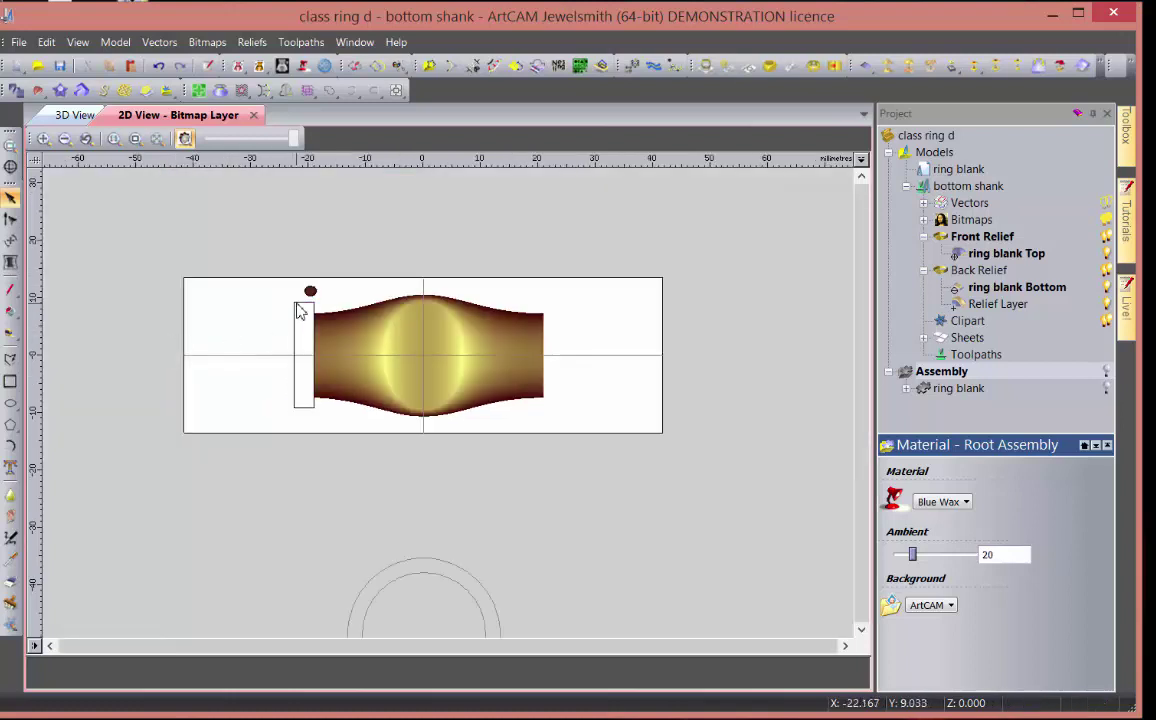
- Nudge the tall rectangle to the right until it overlaps the ring relief's left end by about 0.7 mm
left_click(300, 311)
scroll(302, 338, "up", 2)
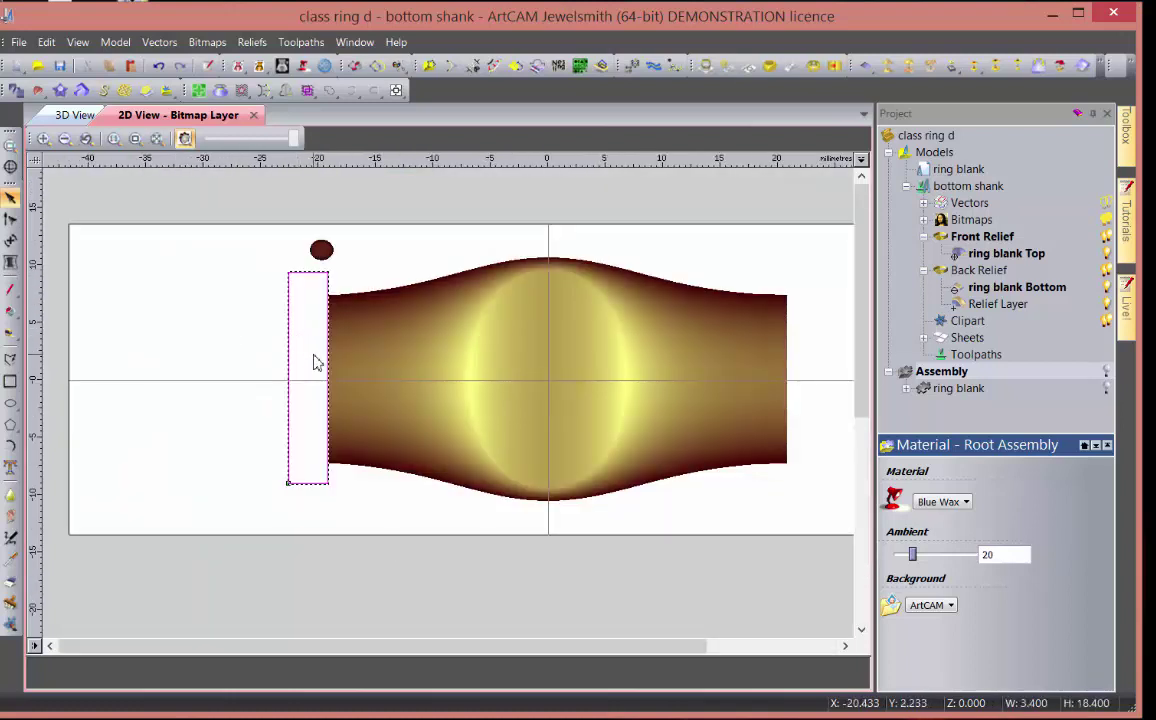
key("Right")
key("Right")
key("Right")
key("Right")
key("Right")
key("Right")
key("Right")
key("Right")
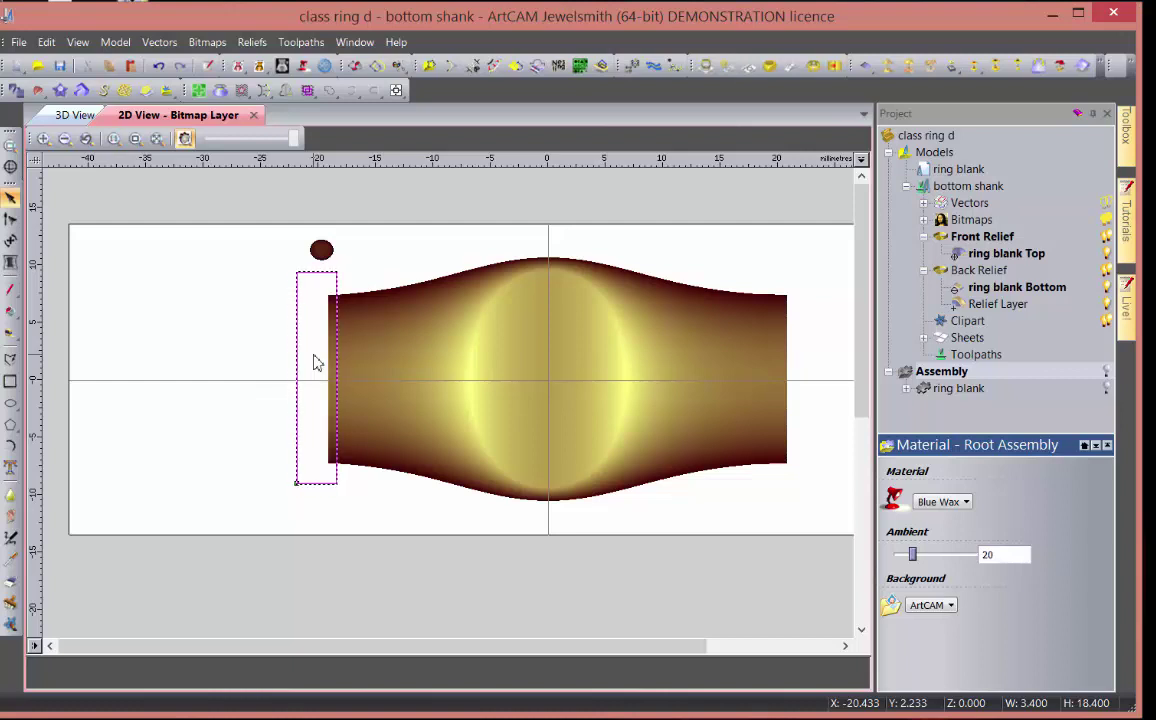
left_click(98, 142)
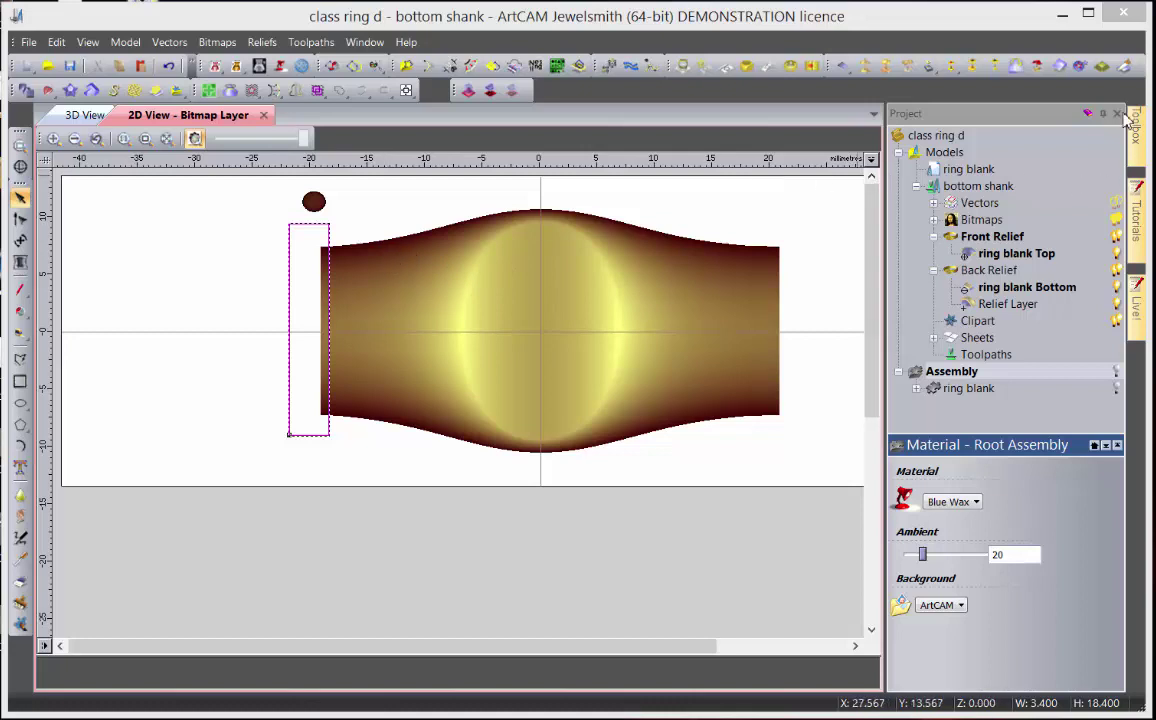
- Cut out the relief strip under the rectangle as relief clipart, and check it in 3D before returning to 2D
left_click(1080, 68)
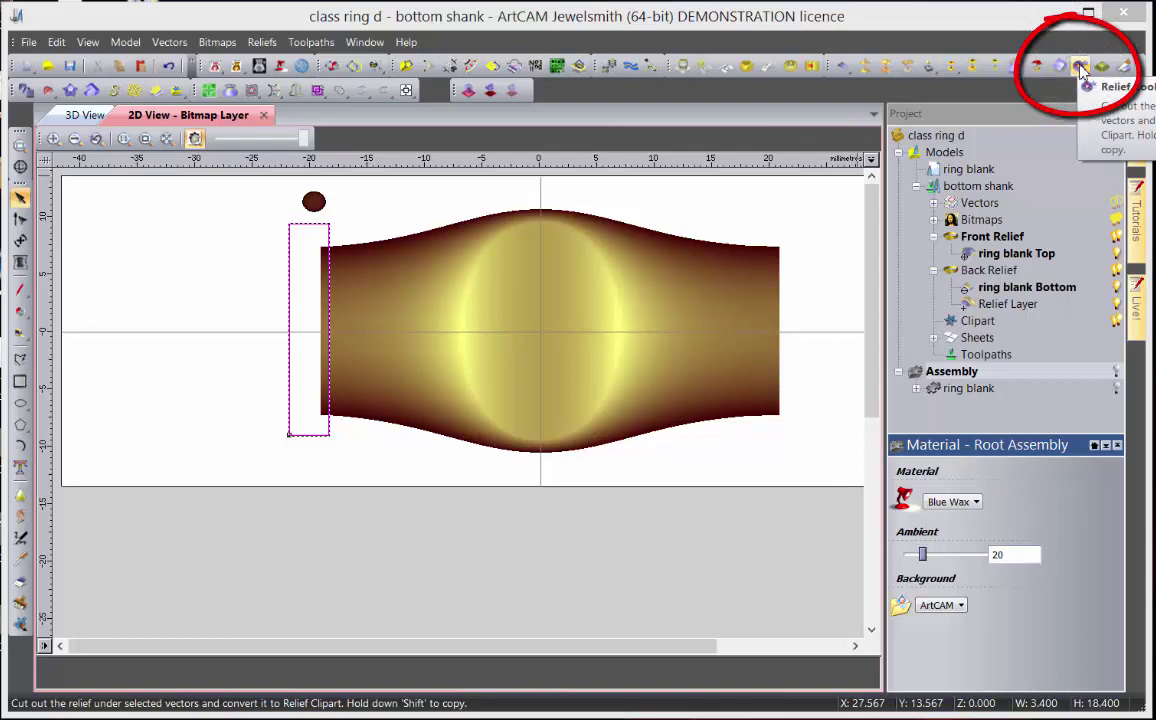
left_click(1080, 68)
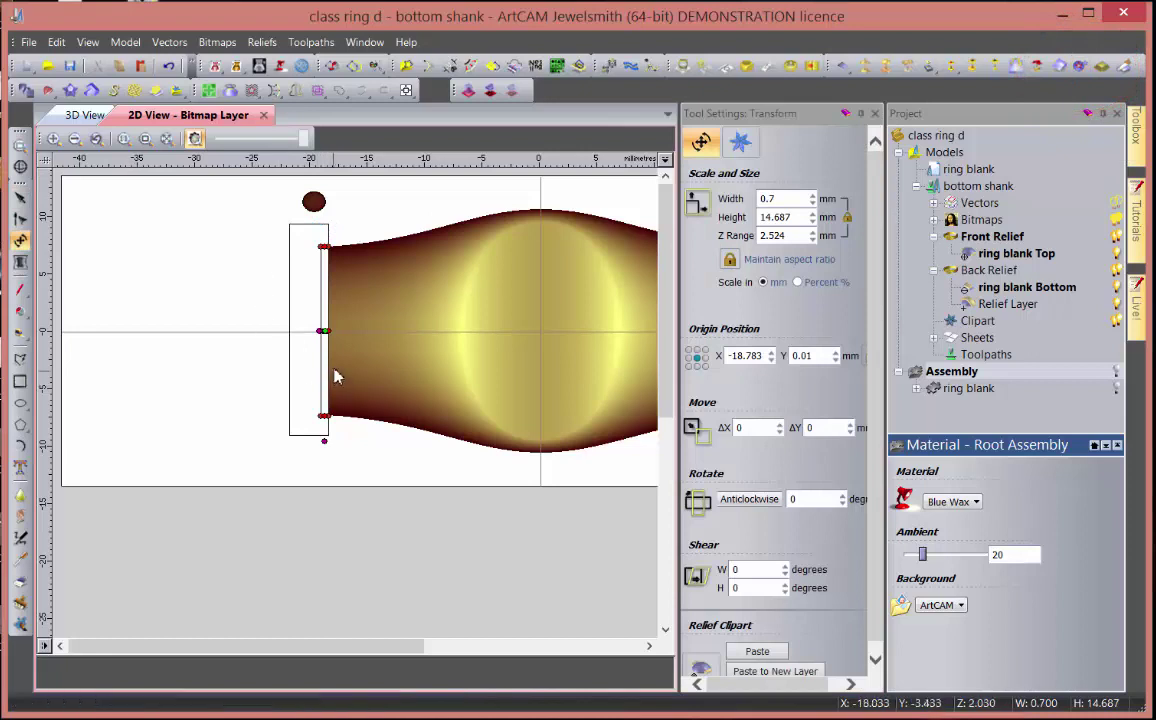
key("F3")
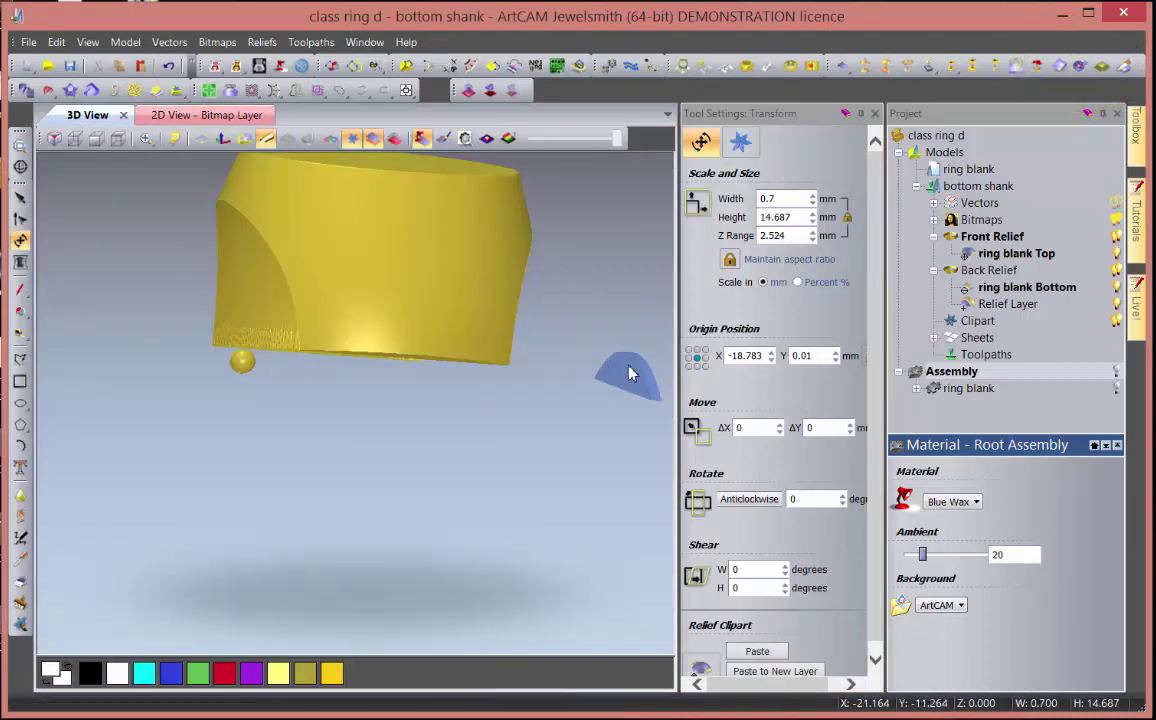
left_click(218, 115)
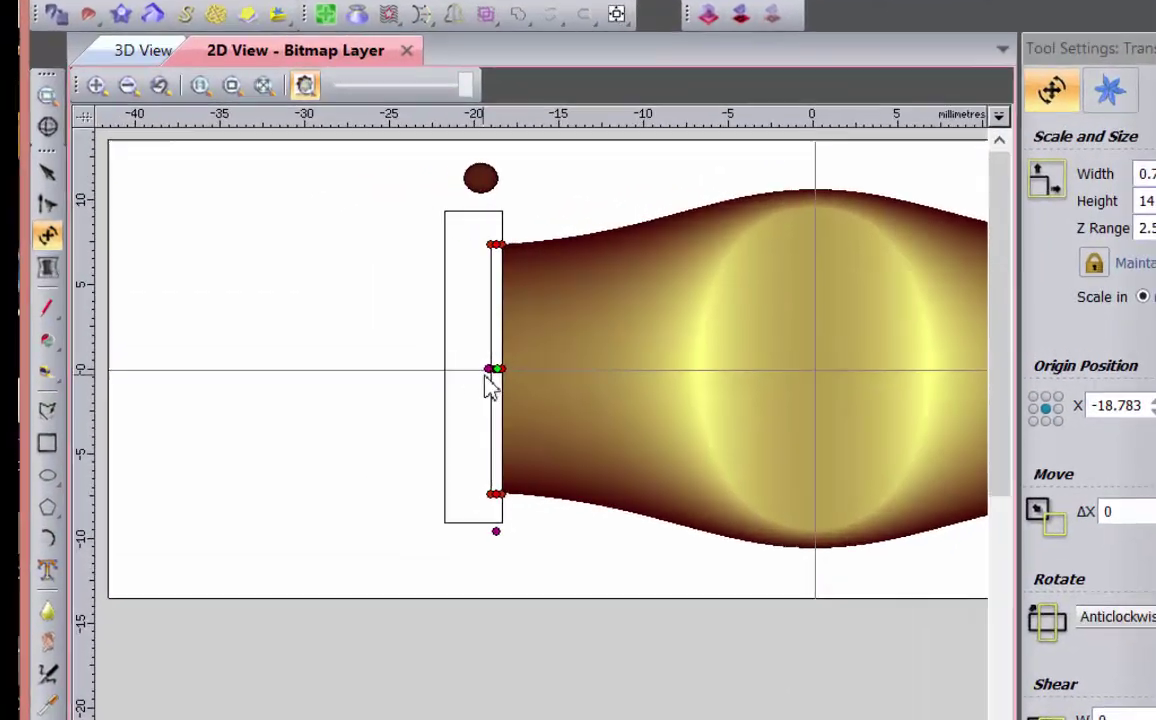
- Stretch the relief clipart strip to about 58.7 mm wide, past the blank's left edge and over the centre of the ring relief
scroll(380, 358, "up", 1)
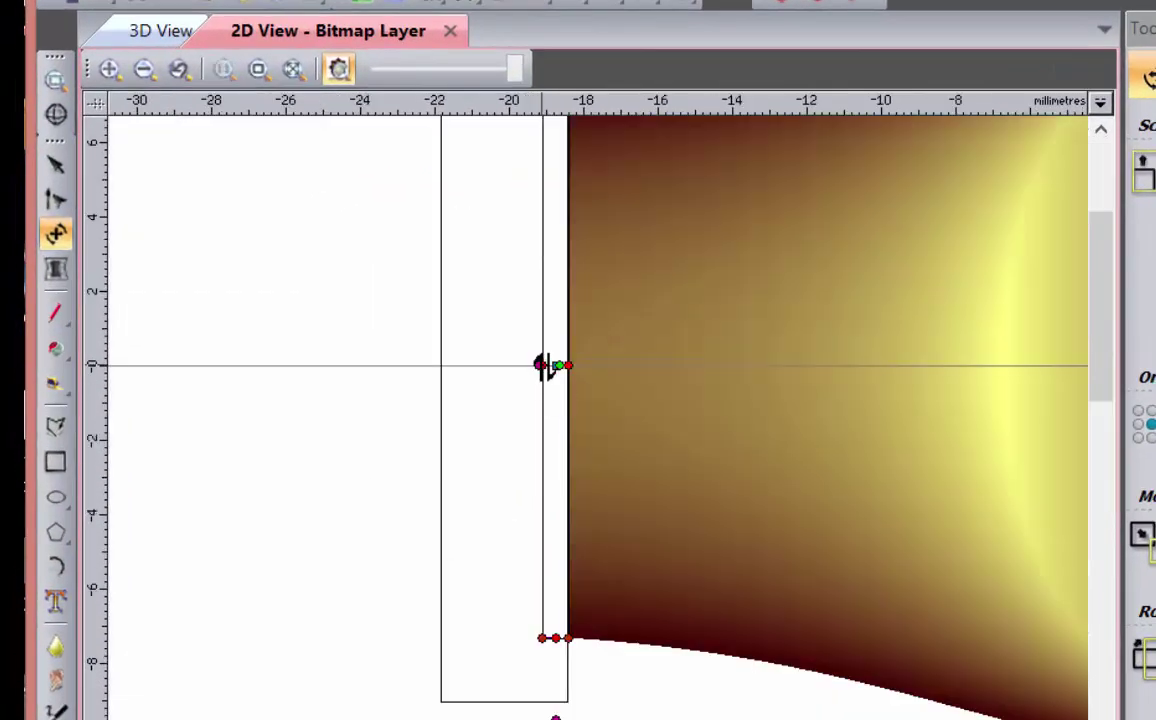
left_click_drag(541, 365, 116, 375)
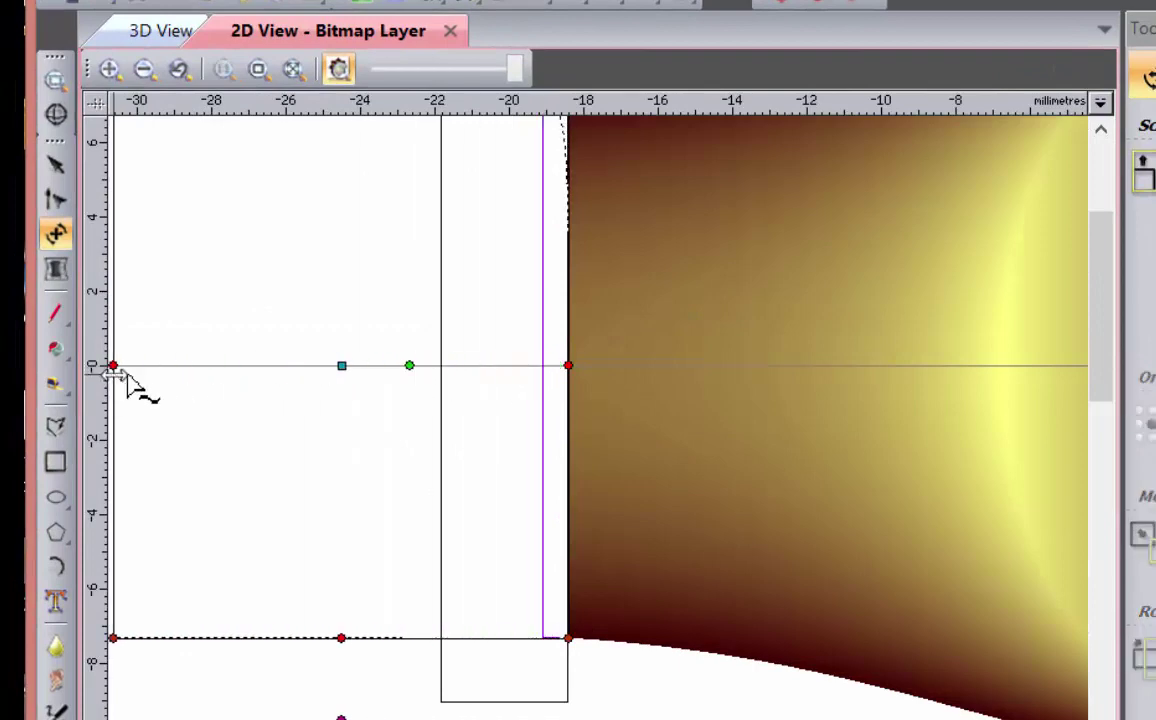
scroll(377, 439, "down", 2)
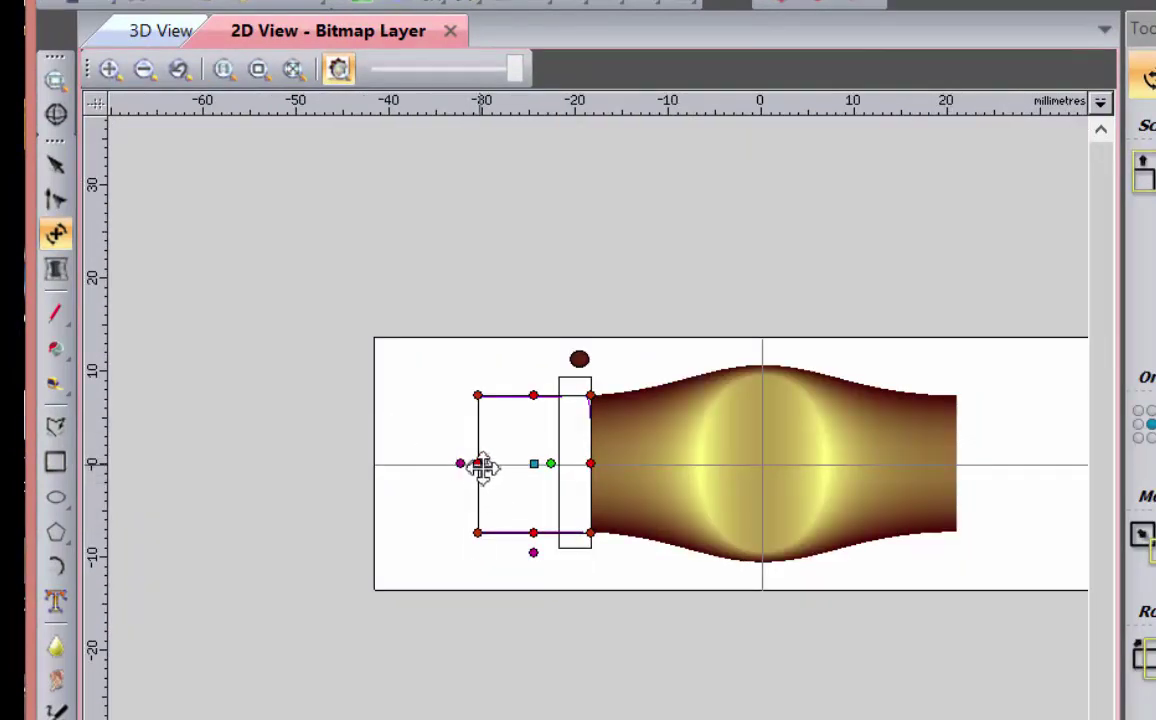
left_click_drag(476, 464, 234, 464)
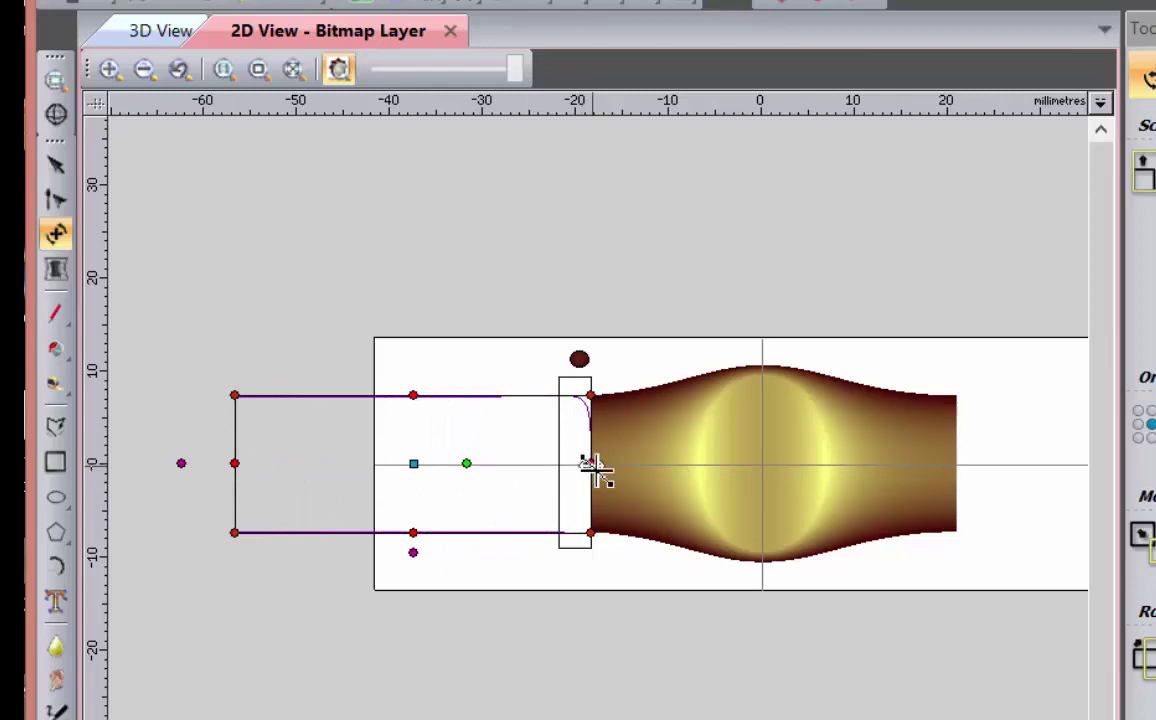
left_click_drag(590, 464, 780, 466)
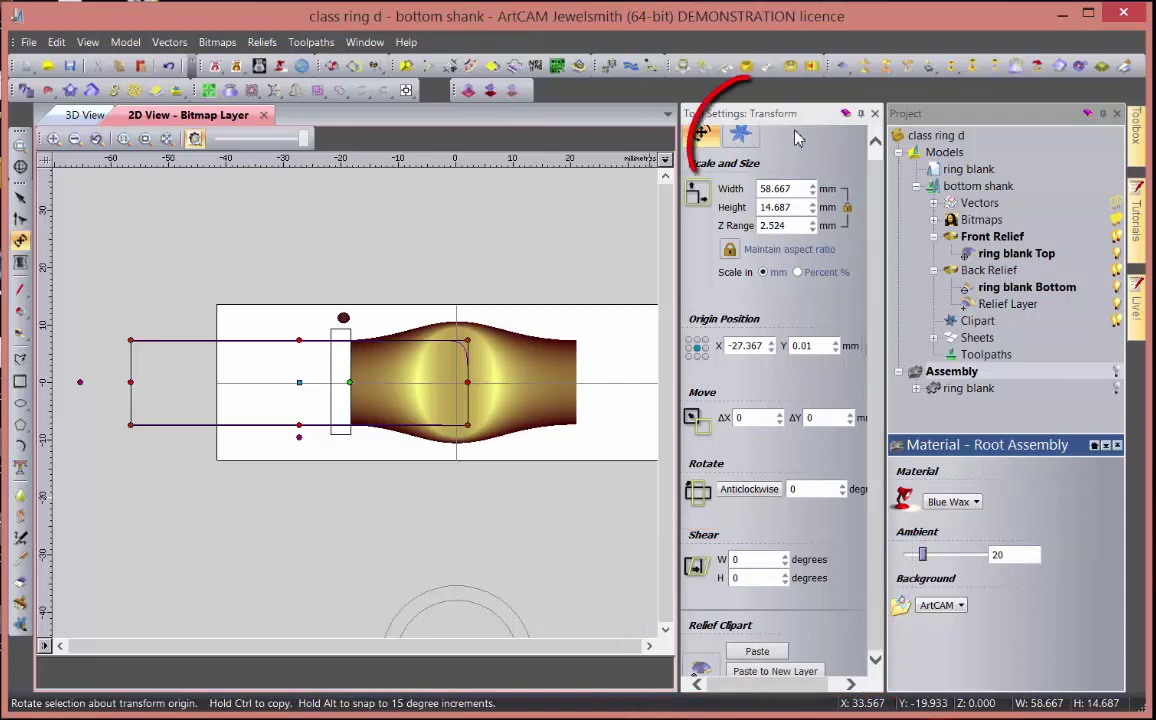
- Paste the stretched clipart into the relief with Merge High, and inspect the extended shank in 3D before returning to 2D
left_click(742, 136)
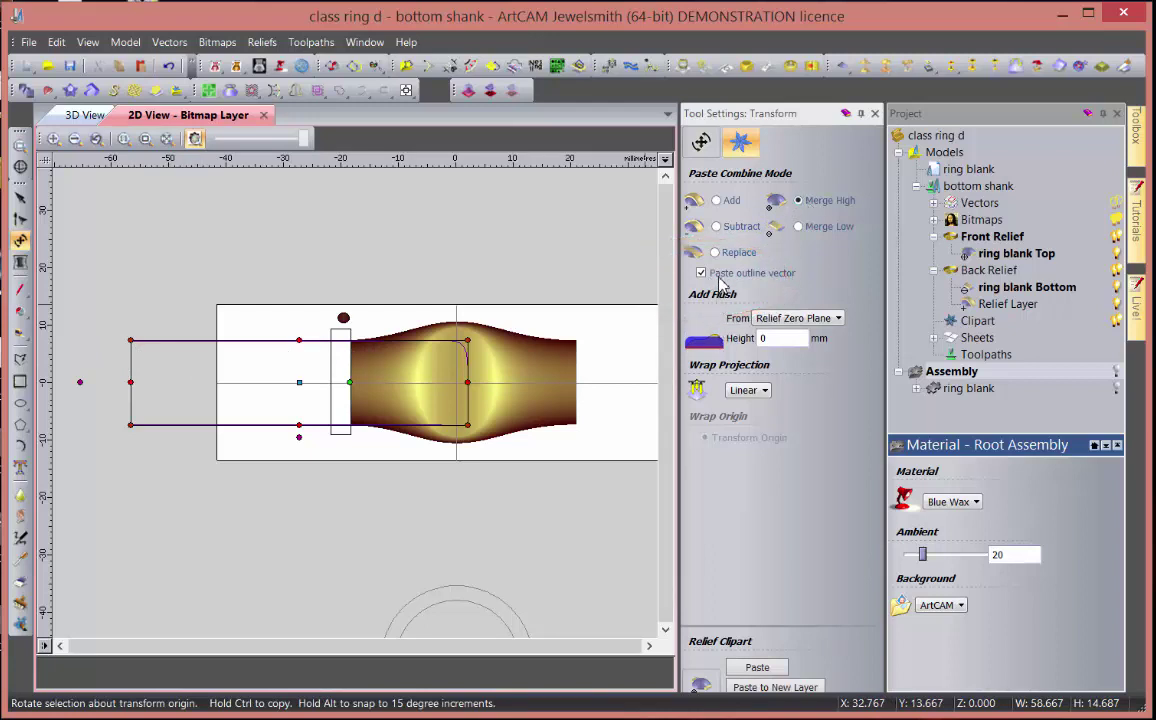
left_click(756, 667)
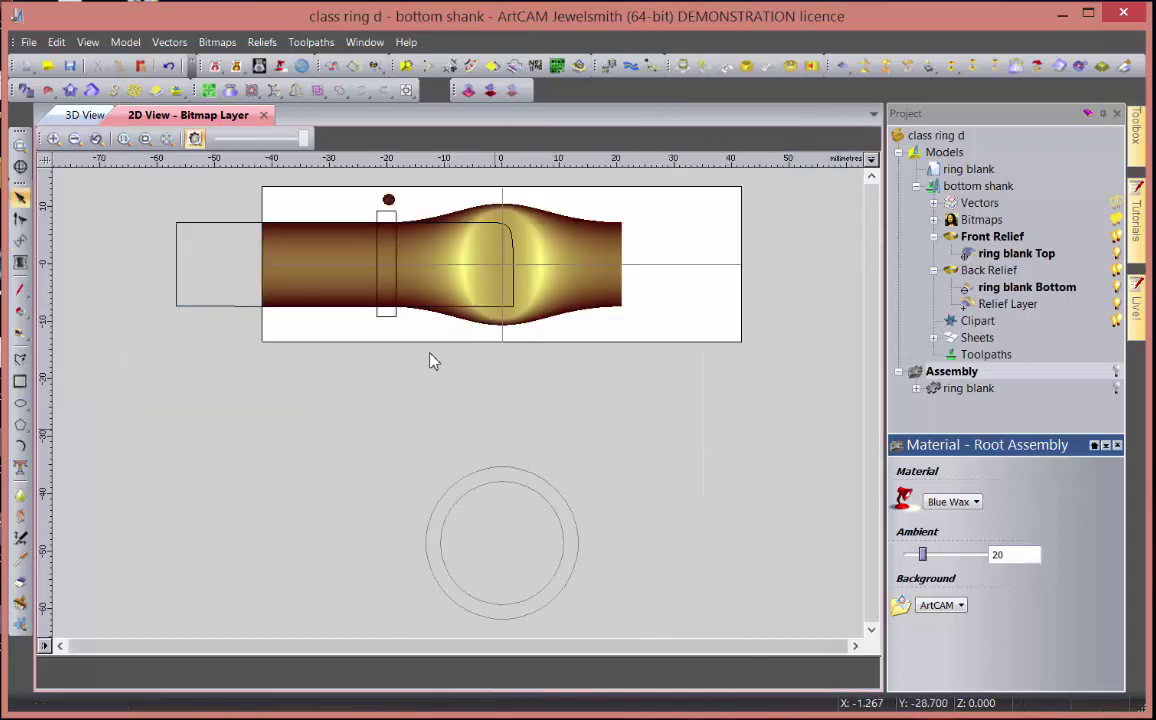
left_click(86, 115)
left_click_drag(426, 464, 400, 485)
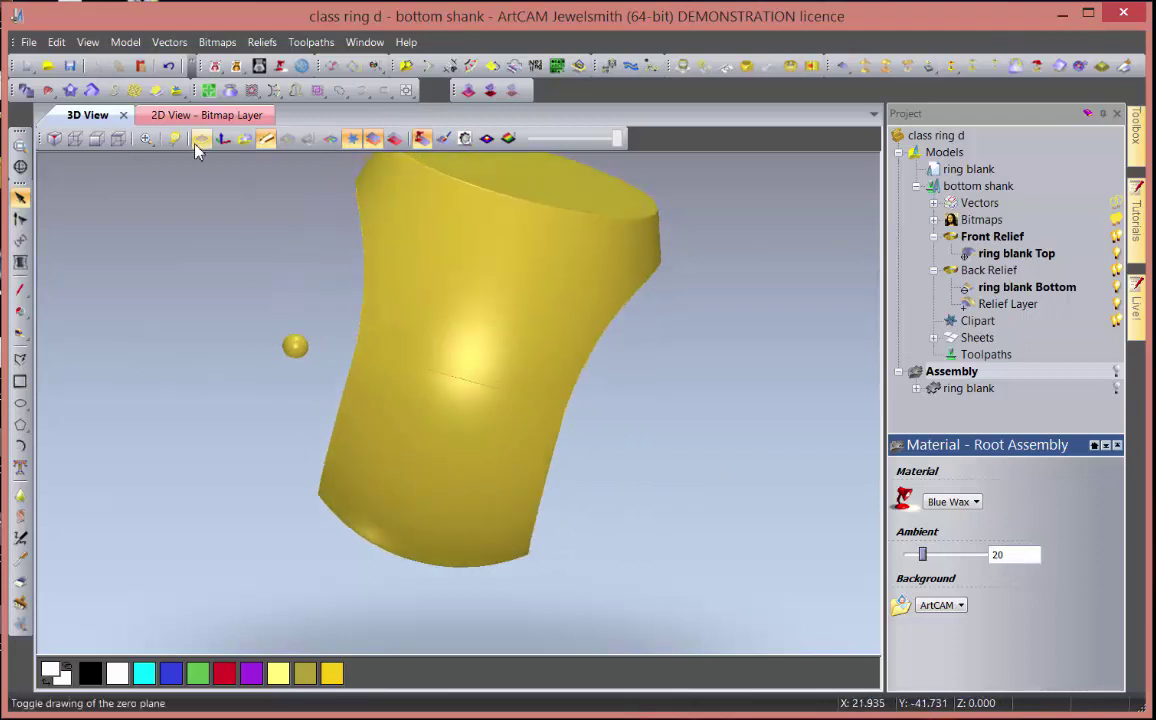
left_click(199, 118)
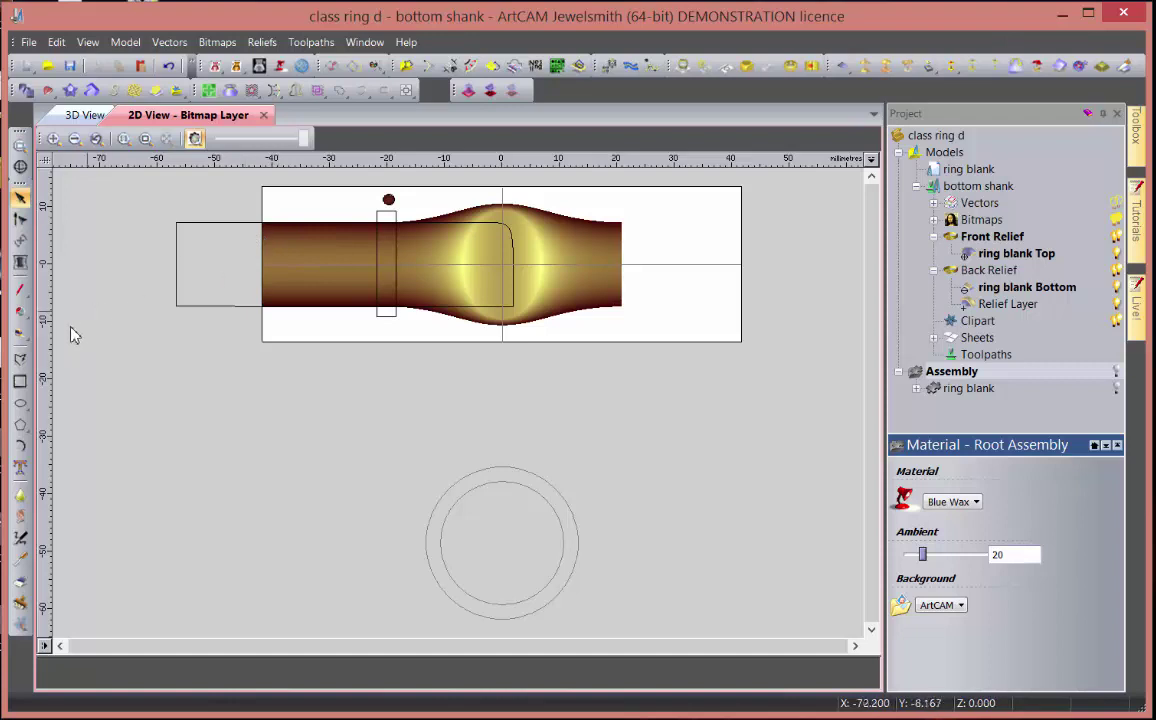
- Create a rectangle about 1.9 mm wide and 7 mm high at the left edge of the blank, across the centre line
left_click(20, 381)
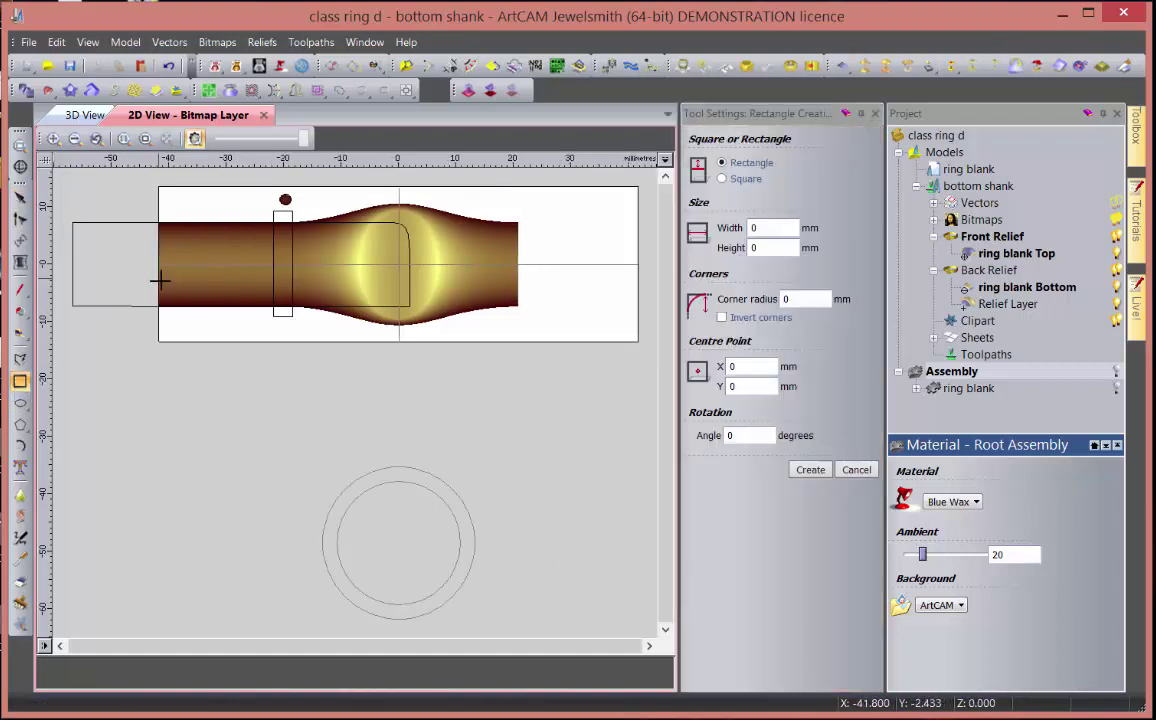
scroll(160, 276, "up", 2)
left_click_drag(162, 213, 182, 291)
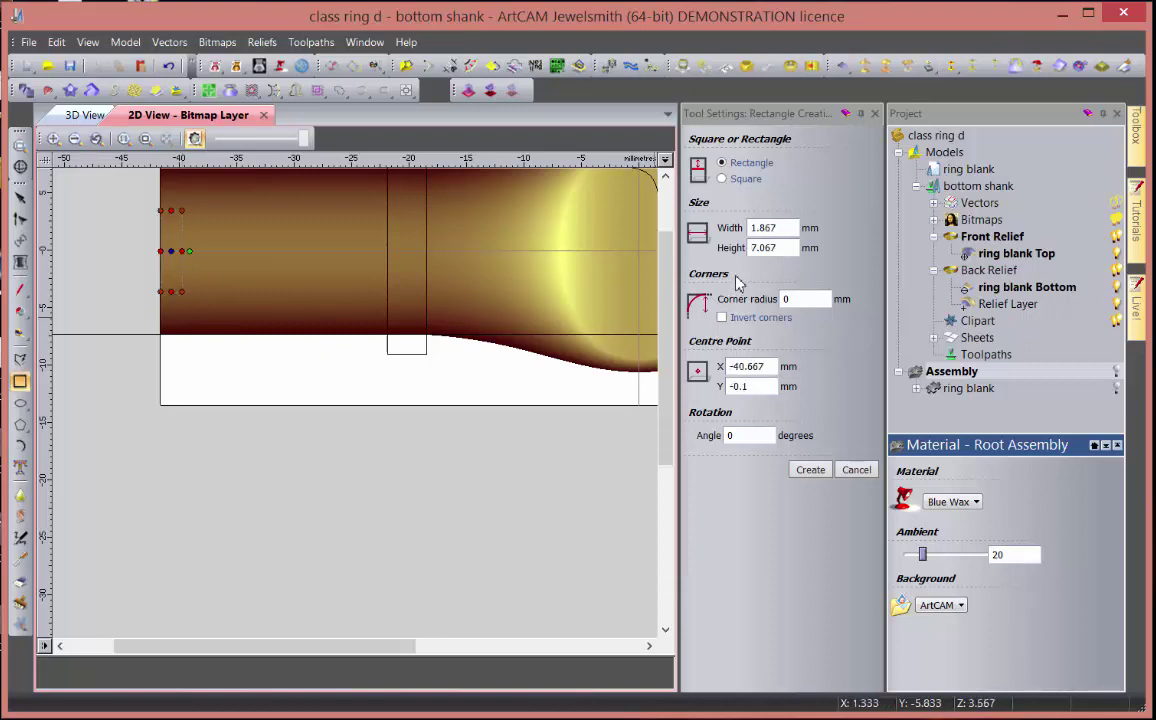
left_click_drag(772, 249, 688, 256)
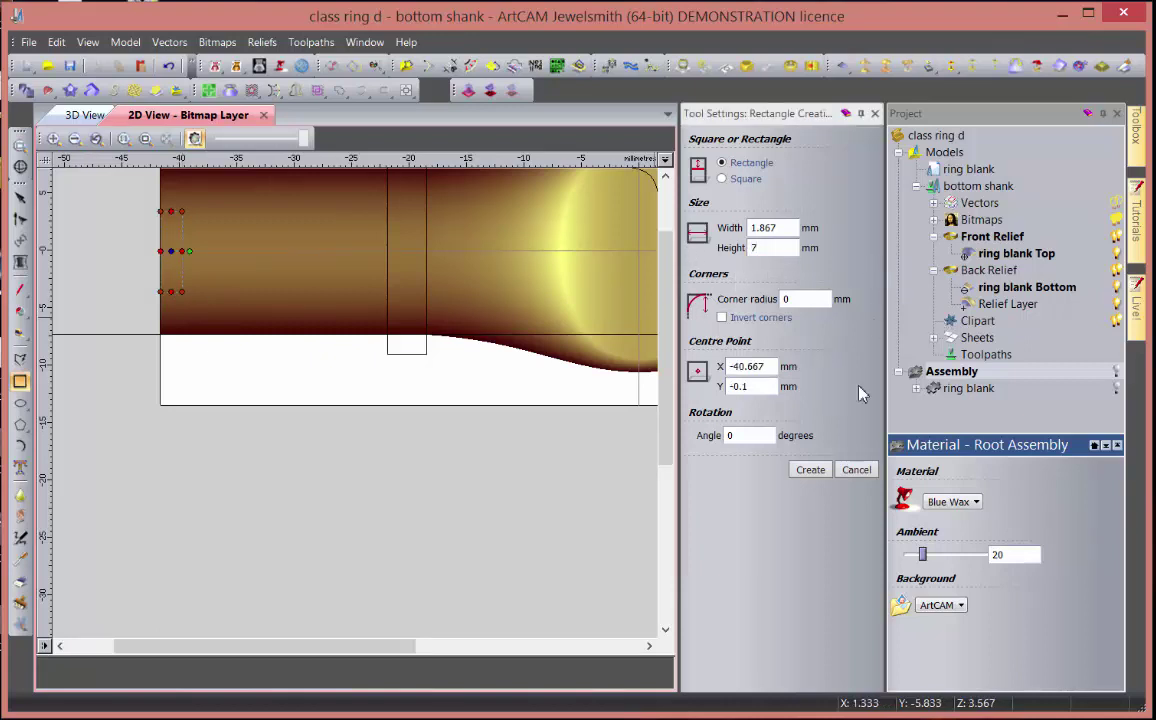
left_click(811, 470)
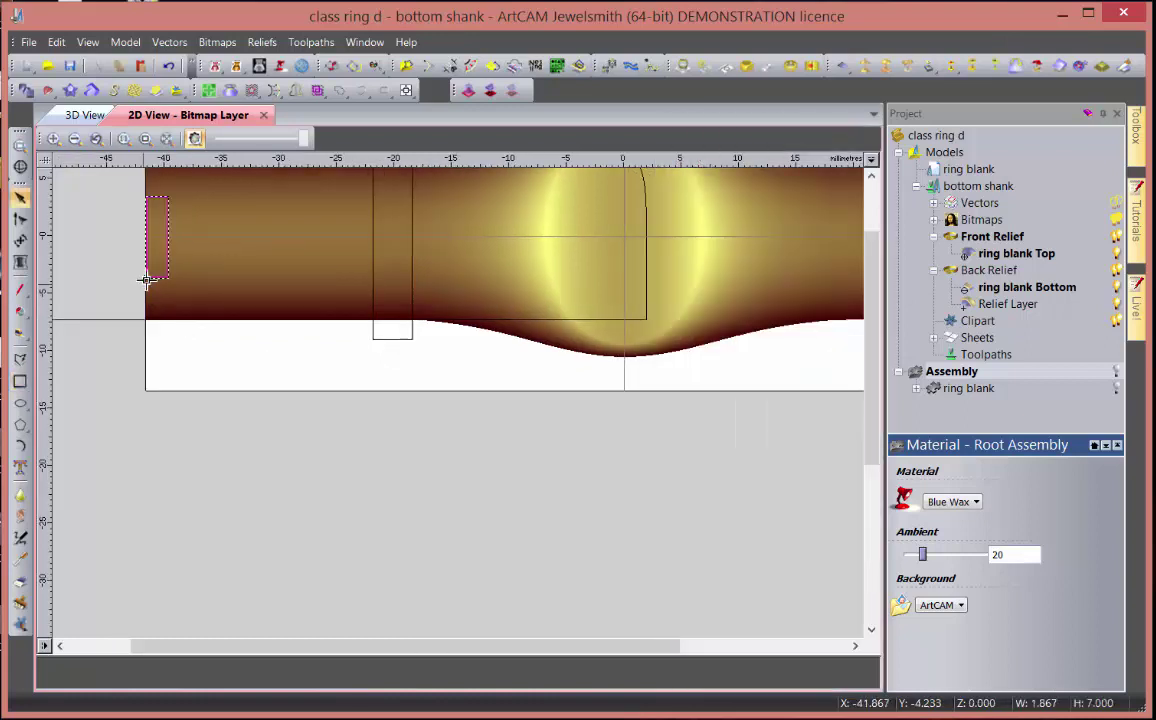
- Hide the relief preview and centre the small rectangle vertically on the horizontal centre line
left_click(195, 138)
left_click_drag(169, 223, 170, 278)
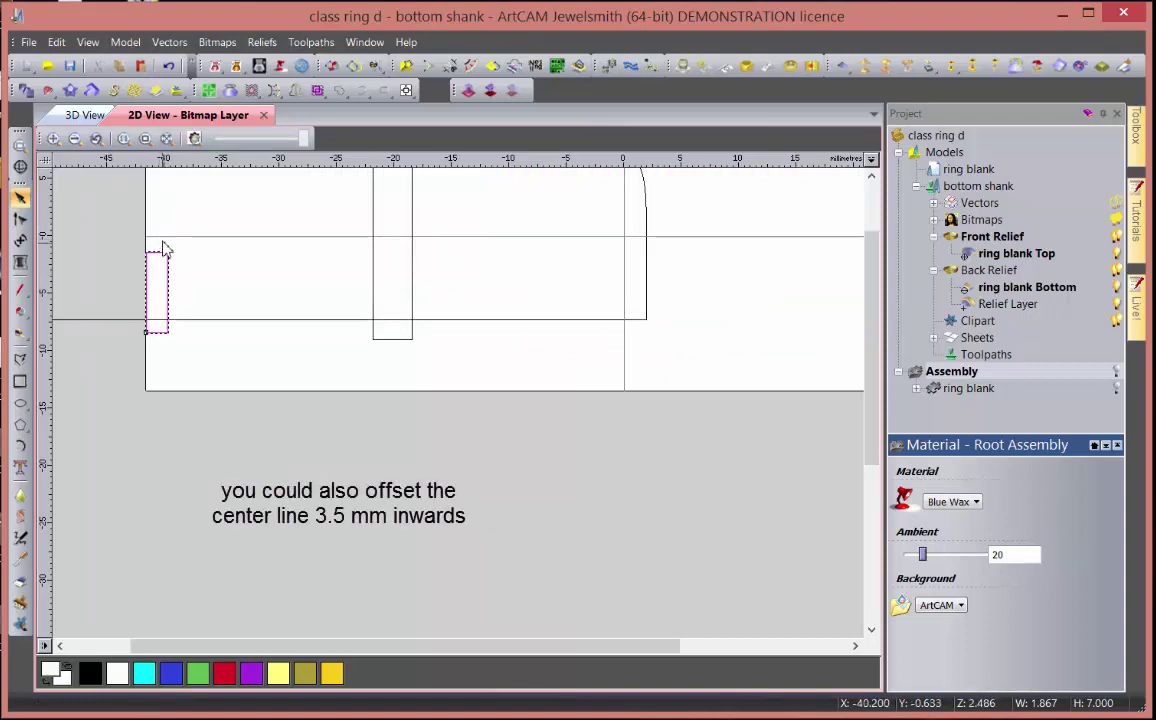
left_click(150, 237)
key("ctrl+z")
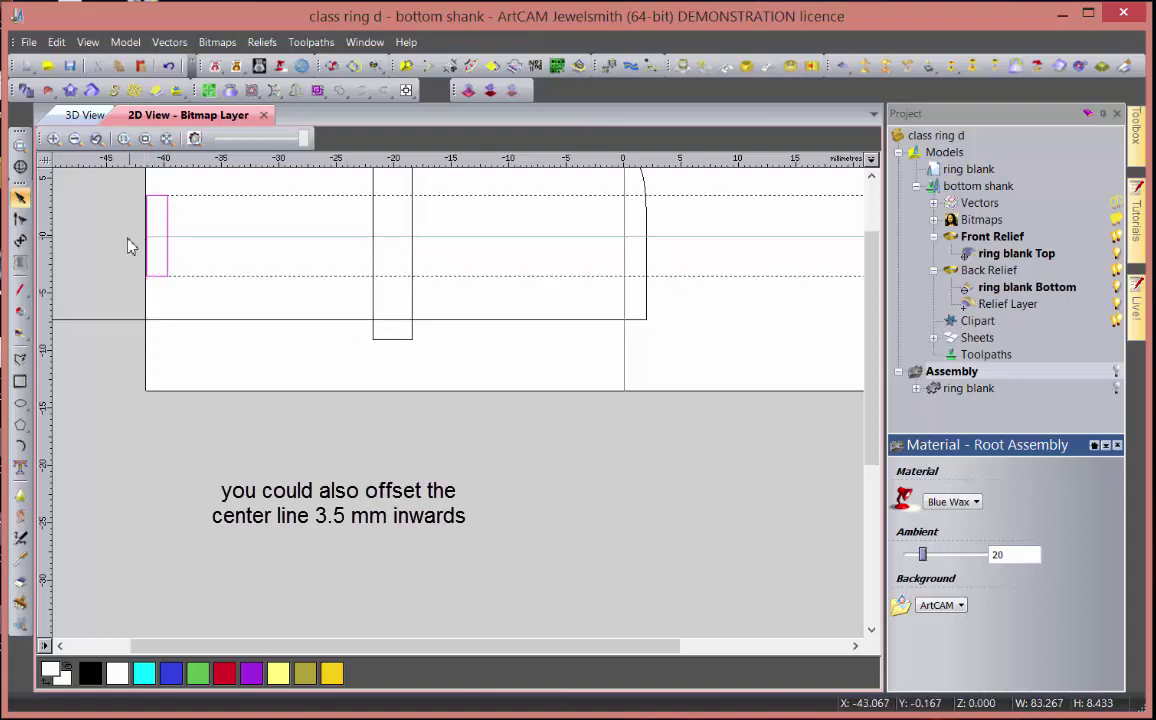
left_click(165, 237)
double_click(168, 234)
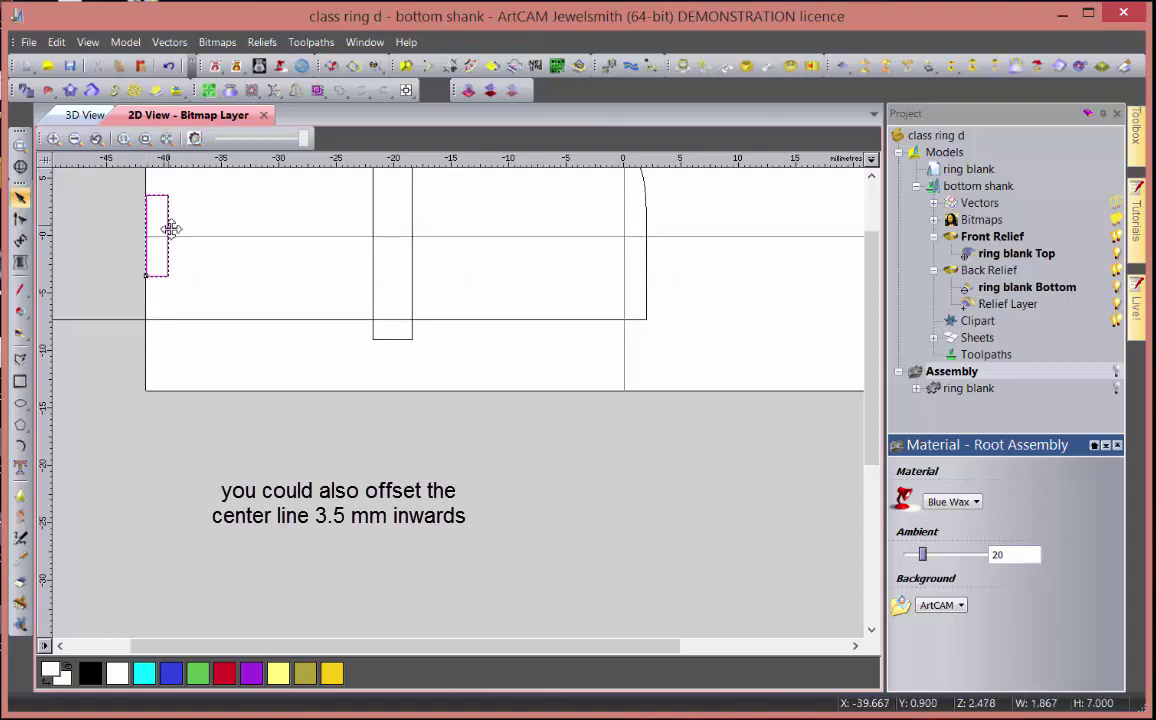
left_click(168, 259)
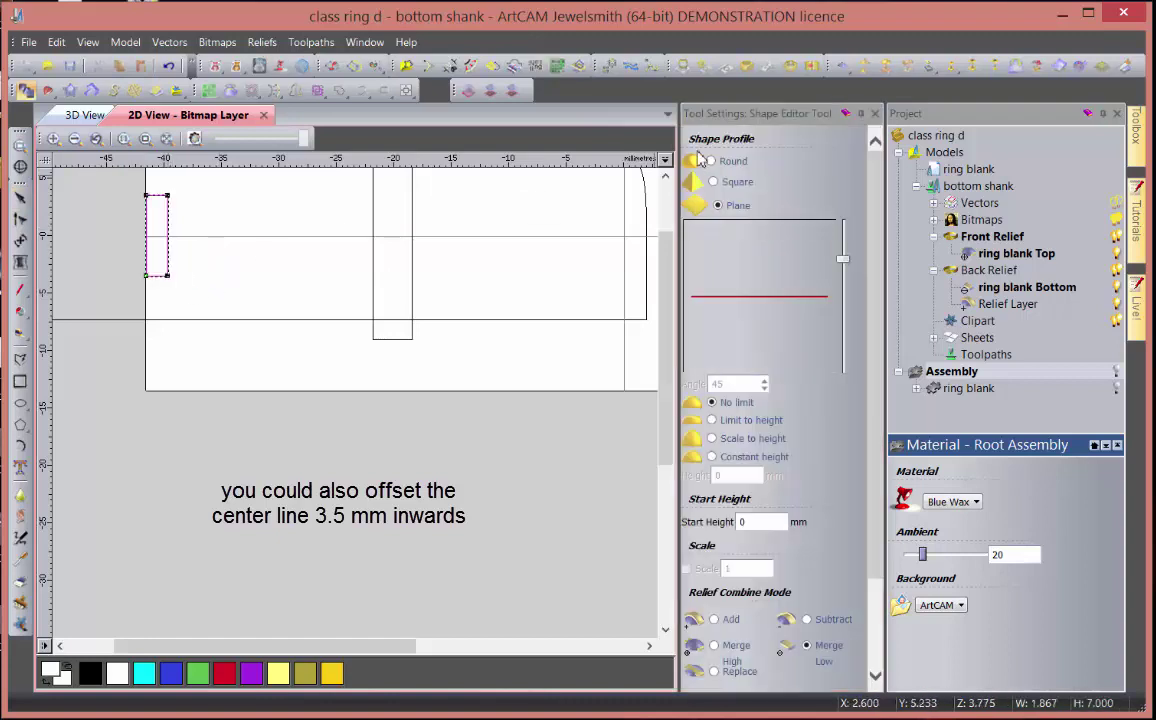
key("Escape")
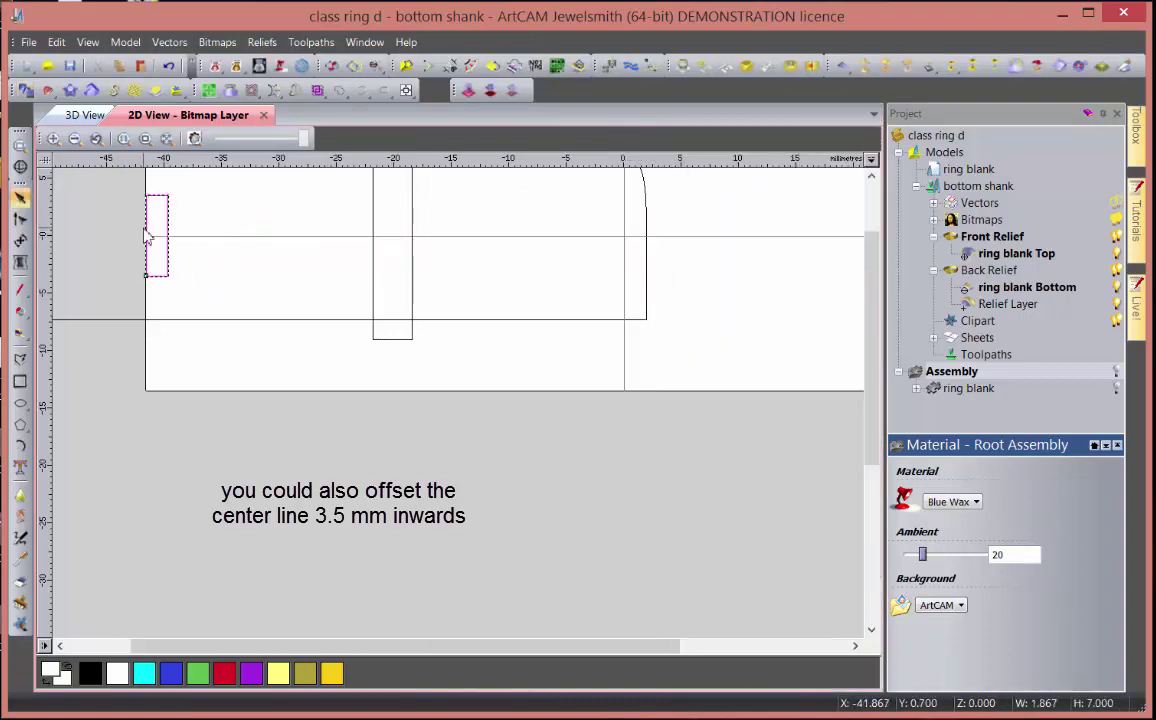
left_click_drag(150, 224, 219, 270)
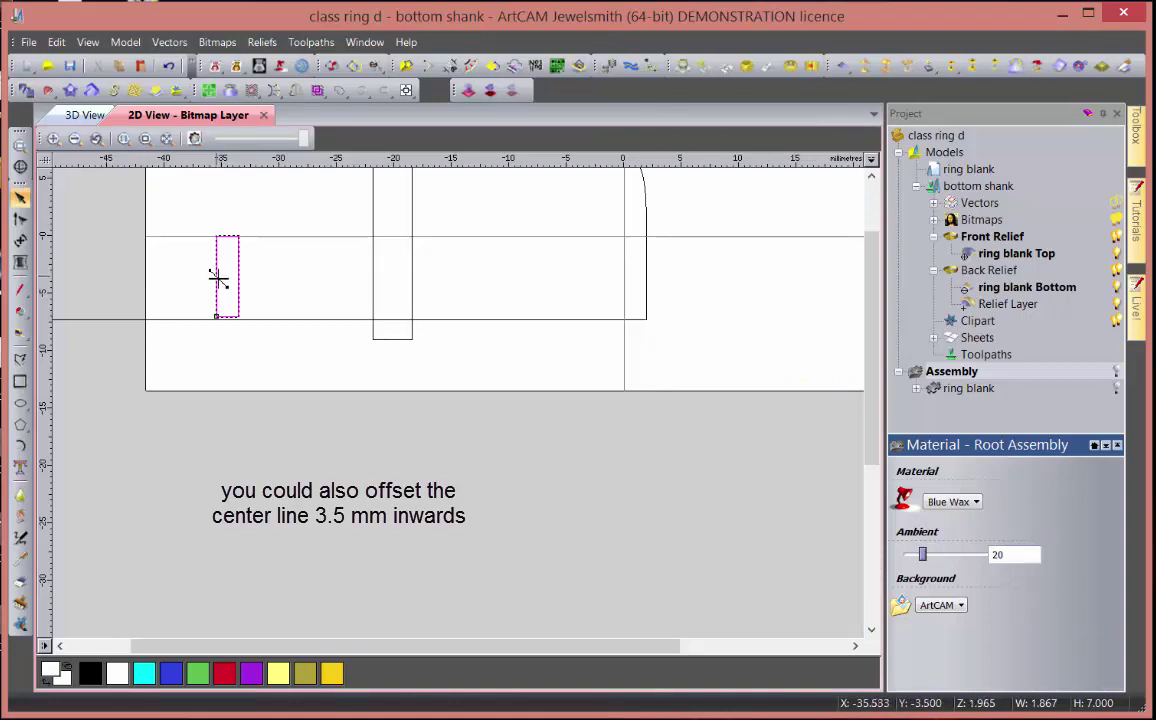
left_click_drag(217, 277, 150, 240)
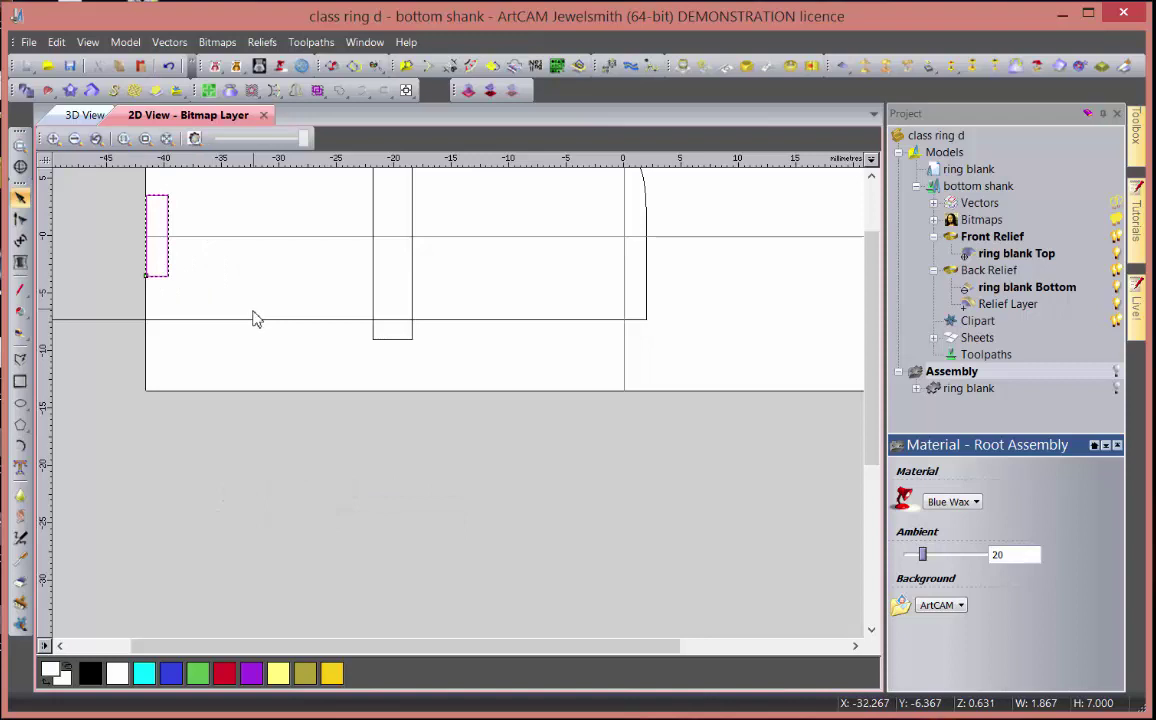
- Move the horizontal centre line vector up to the small rectangle's top edge, and show the relief preview again
left_click(205, 236)
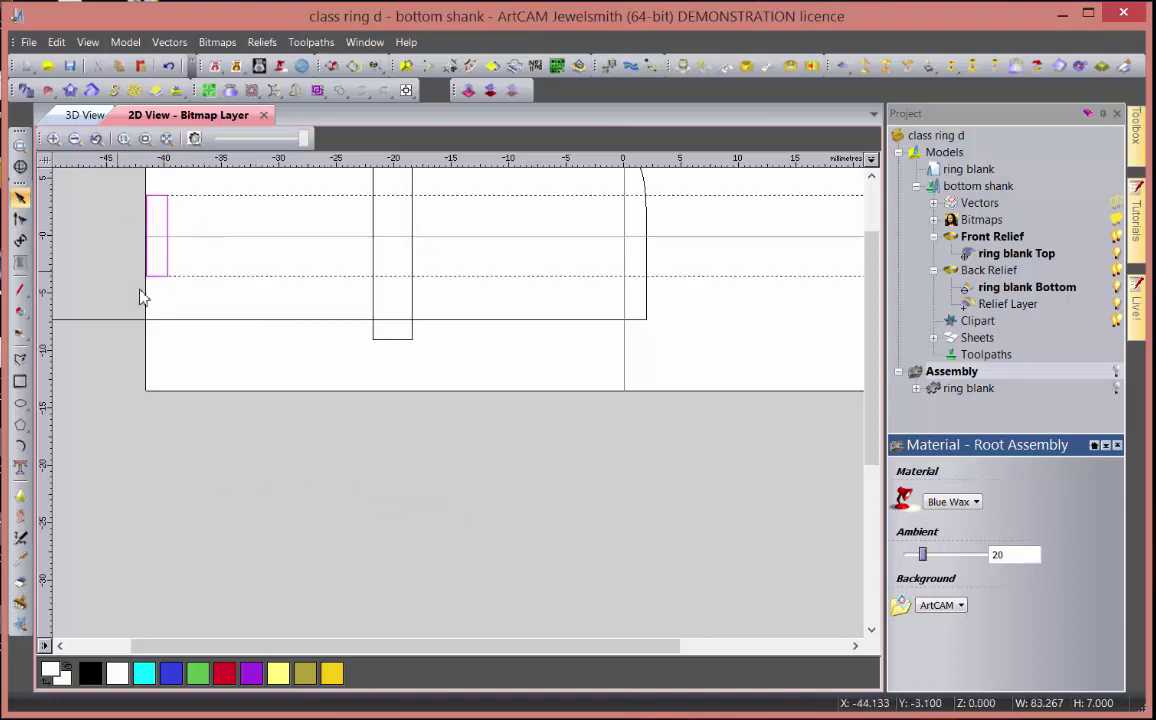
left_click(185, 260)
left_click(190, 240)
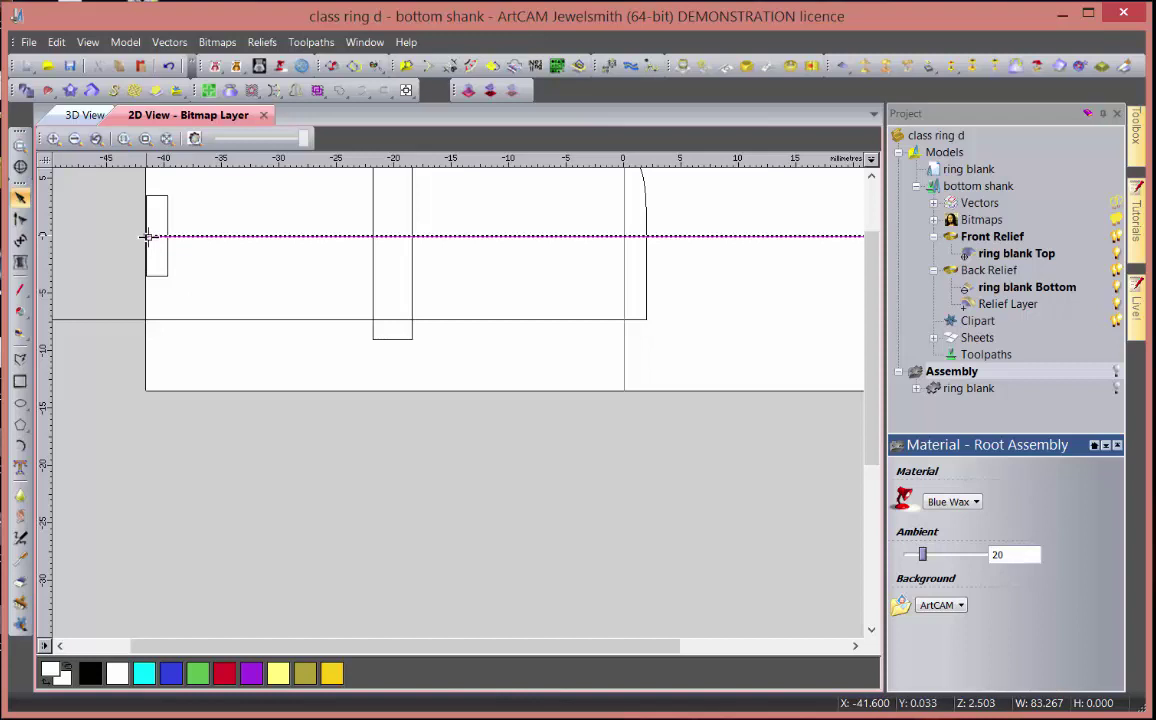
left_click_drag(148, 211, 150, 196)
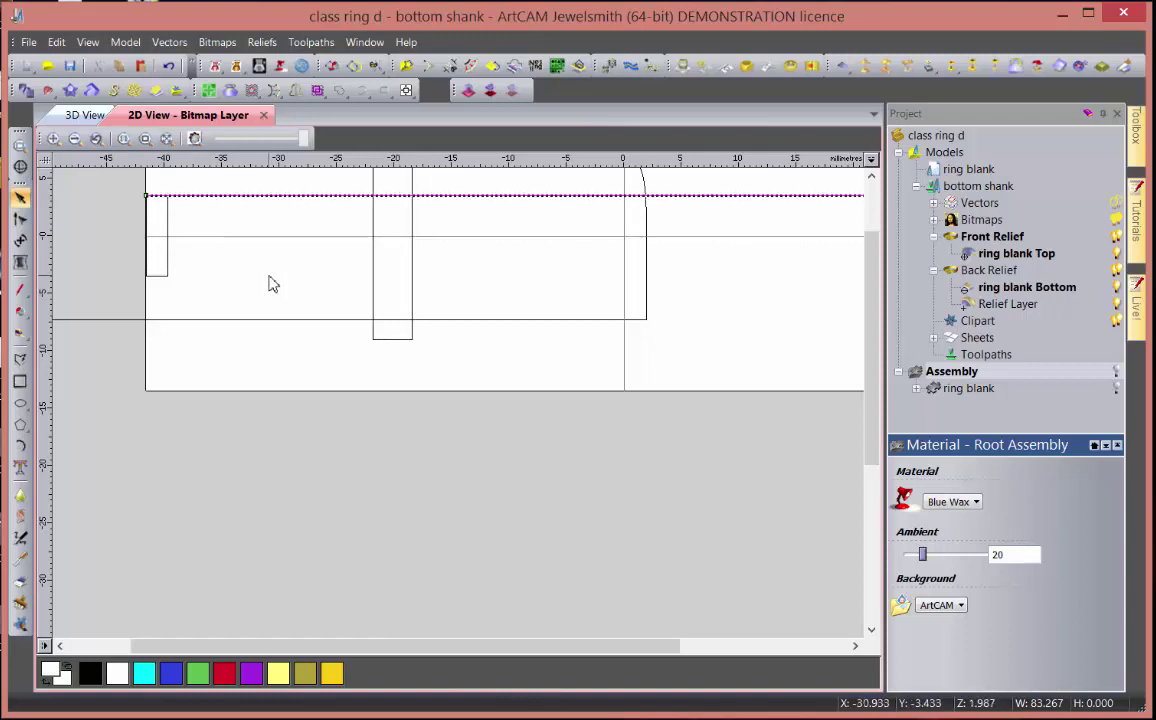
scroll(268, 284, "down", 1)
left_click(195, 138)
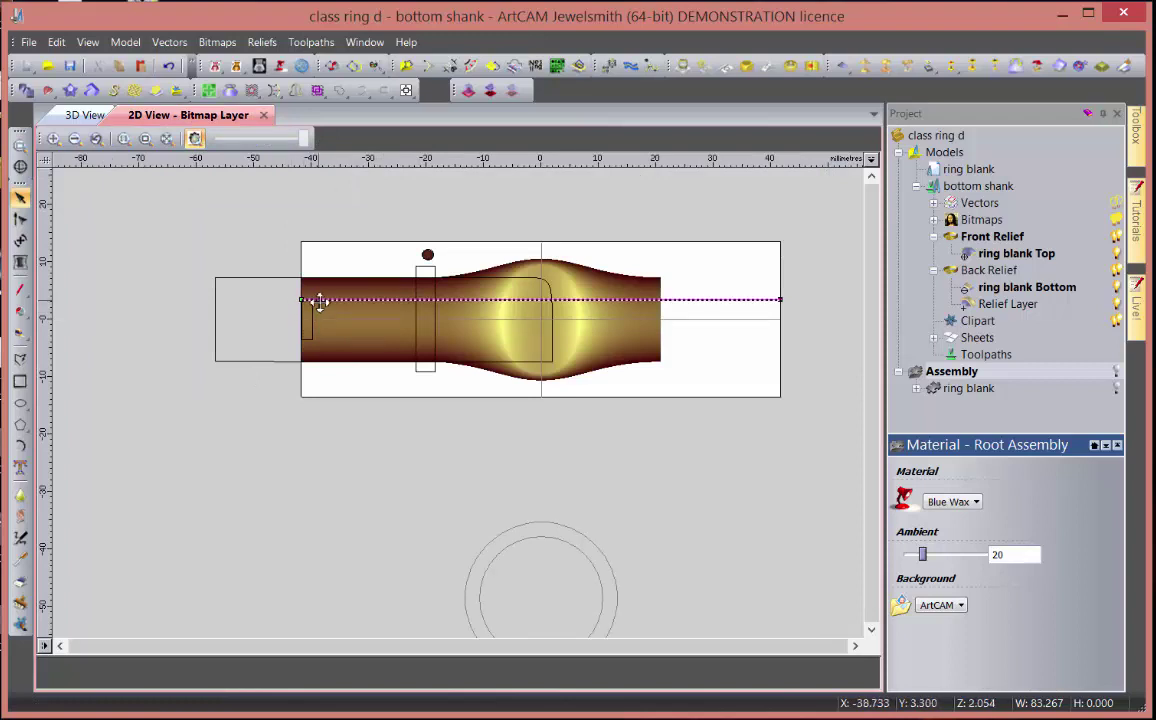
- Bend the left part of the horizontal line vector into a Bezier span rising to a new node on the head's upper outline
left_click(454, 292)
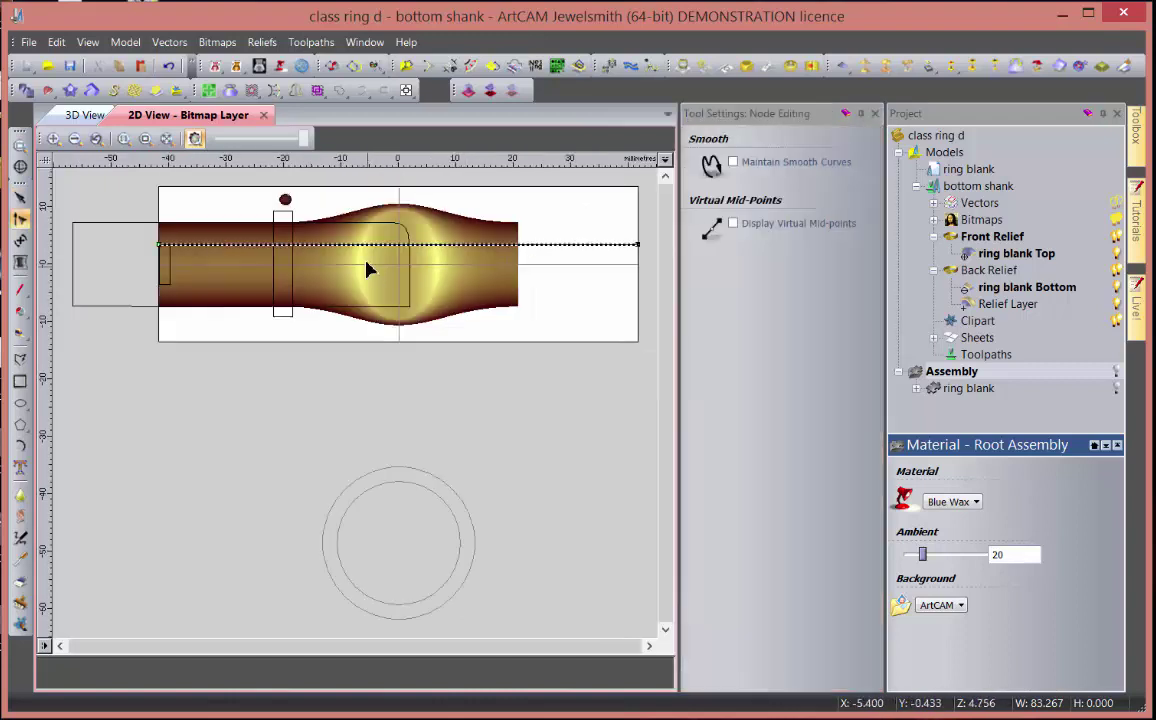
scroll(340, 255, "up", 2)
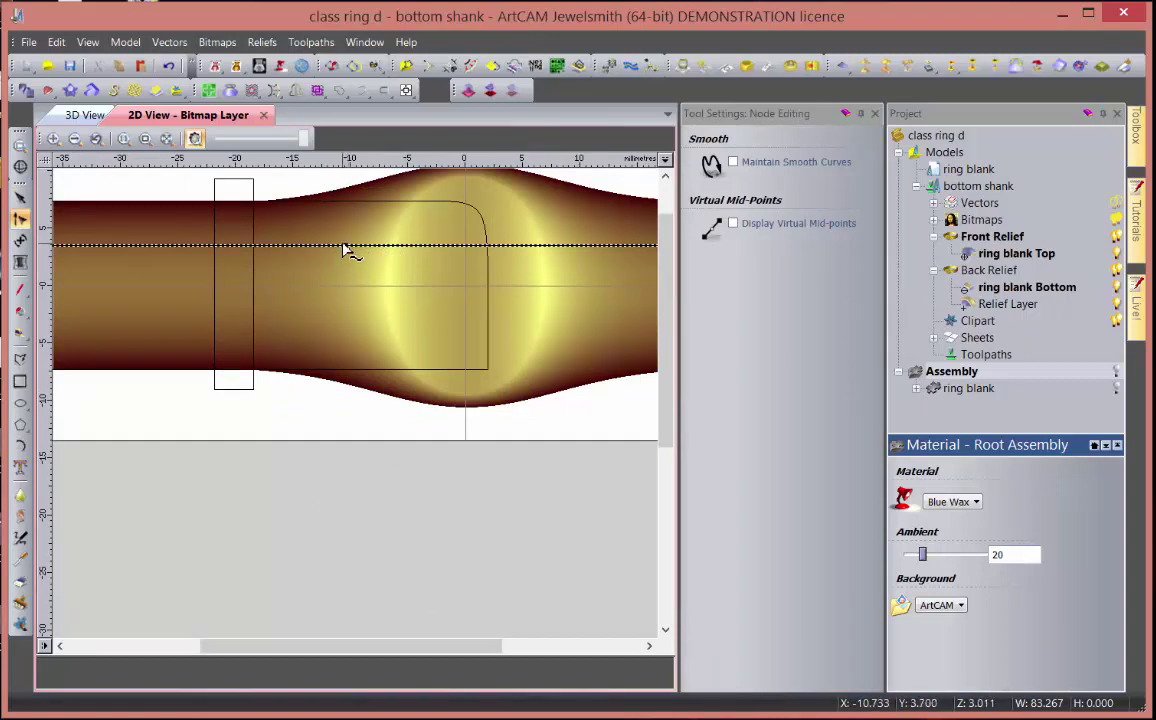
key("b")
left_click_drag(342, 245, 258, 150)
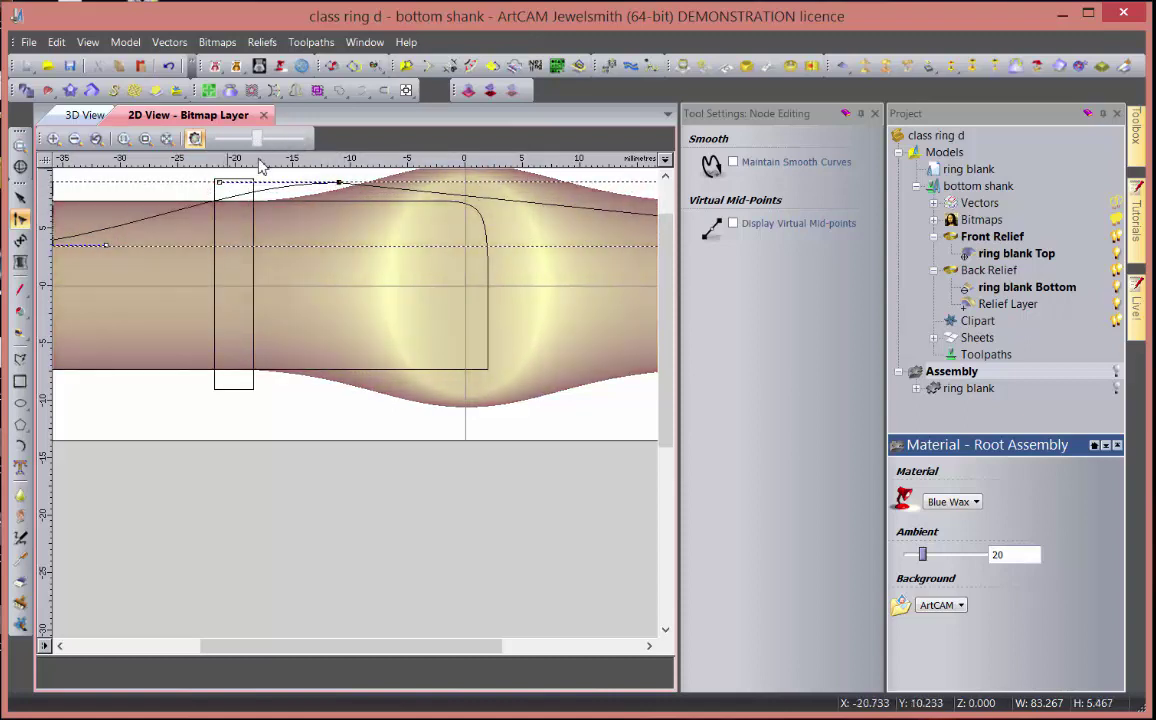
scroll(274, 273, "down", 1)
scroll(323, 328, "up", 1)
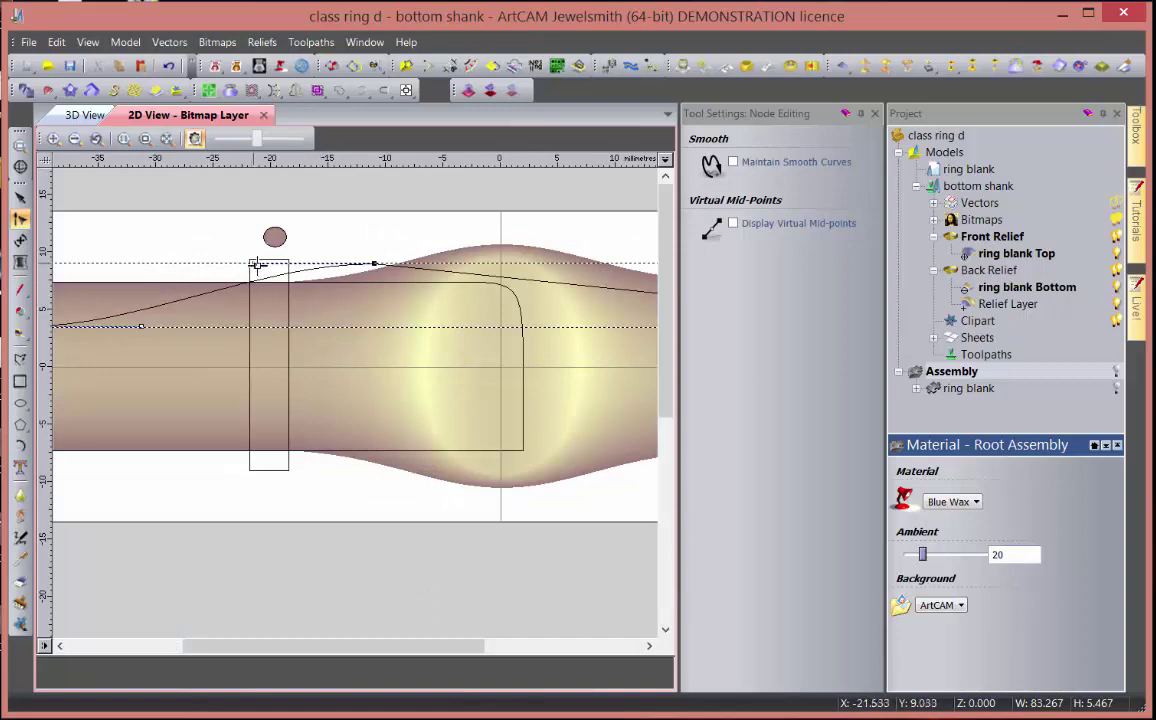
left_click_drag(265, 287, 426, 256)
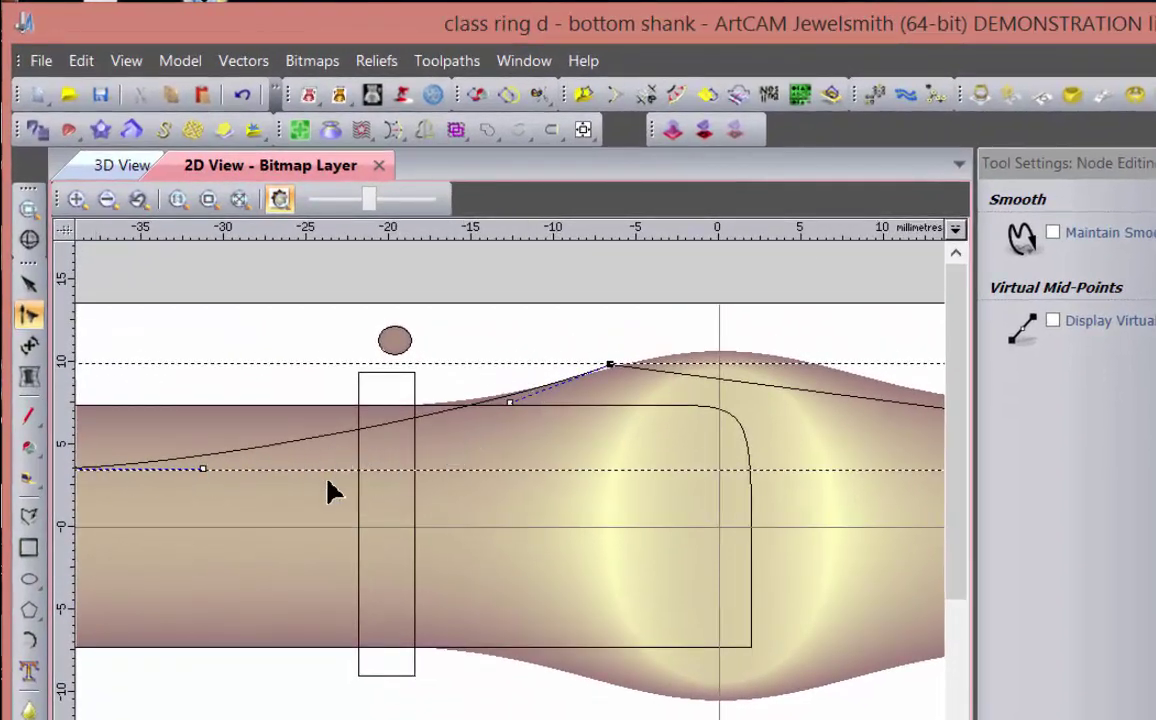
left_click_drag(202, 469, 362, 471)
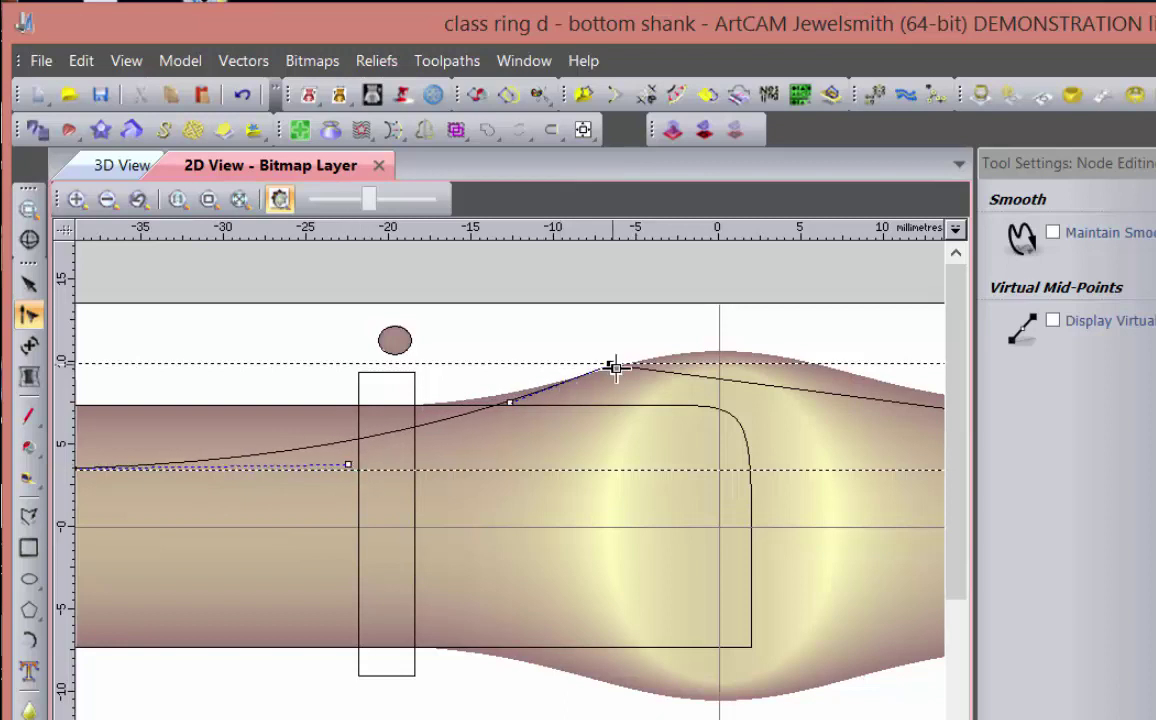
- Adjust the Bezier span's upper node and both handles so the curve blends tangentially into the relief's upper shoulder near X -5
scroll(611, 369, "up", 2)
left_click_drag(613, 372, 704, 353)
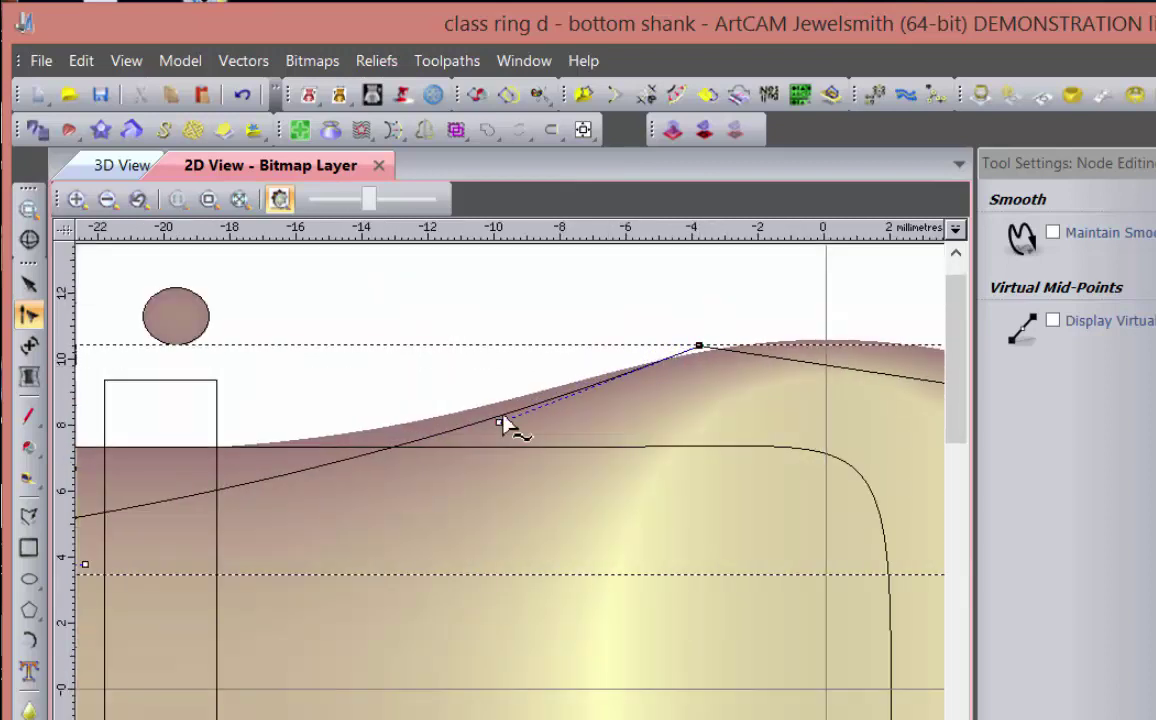
left_click_drag(499, 427, 405, 402)
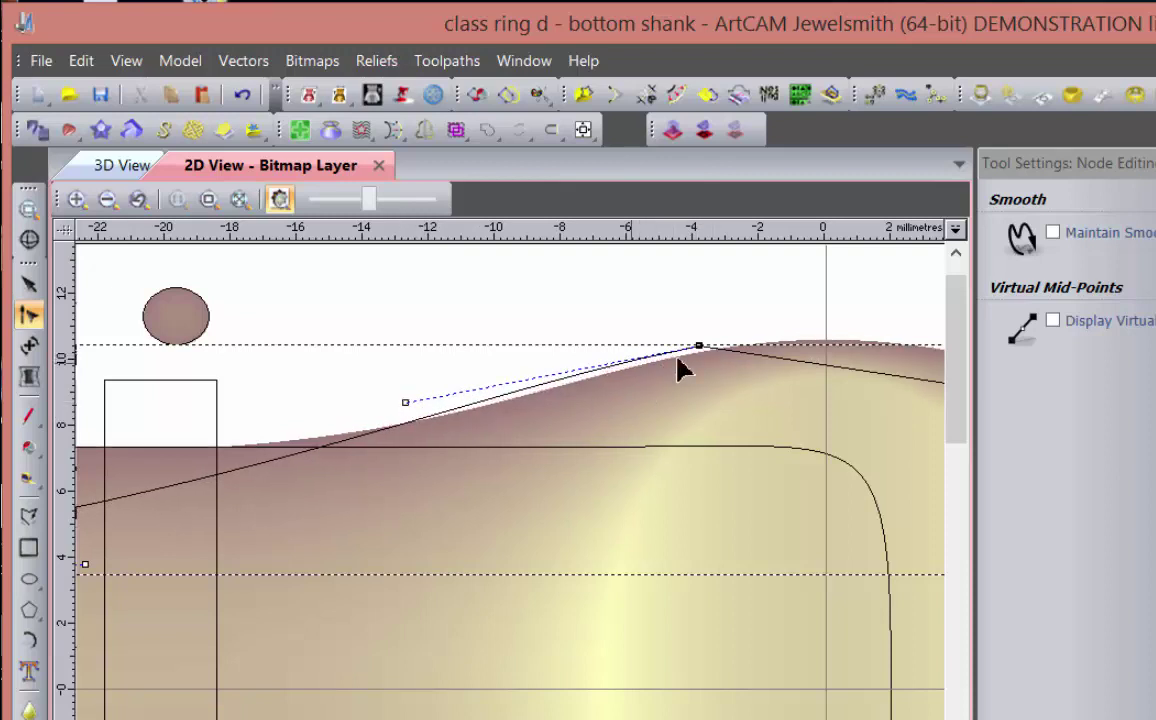
scroll(405, 480, "down", 1)
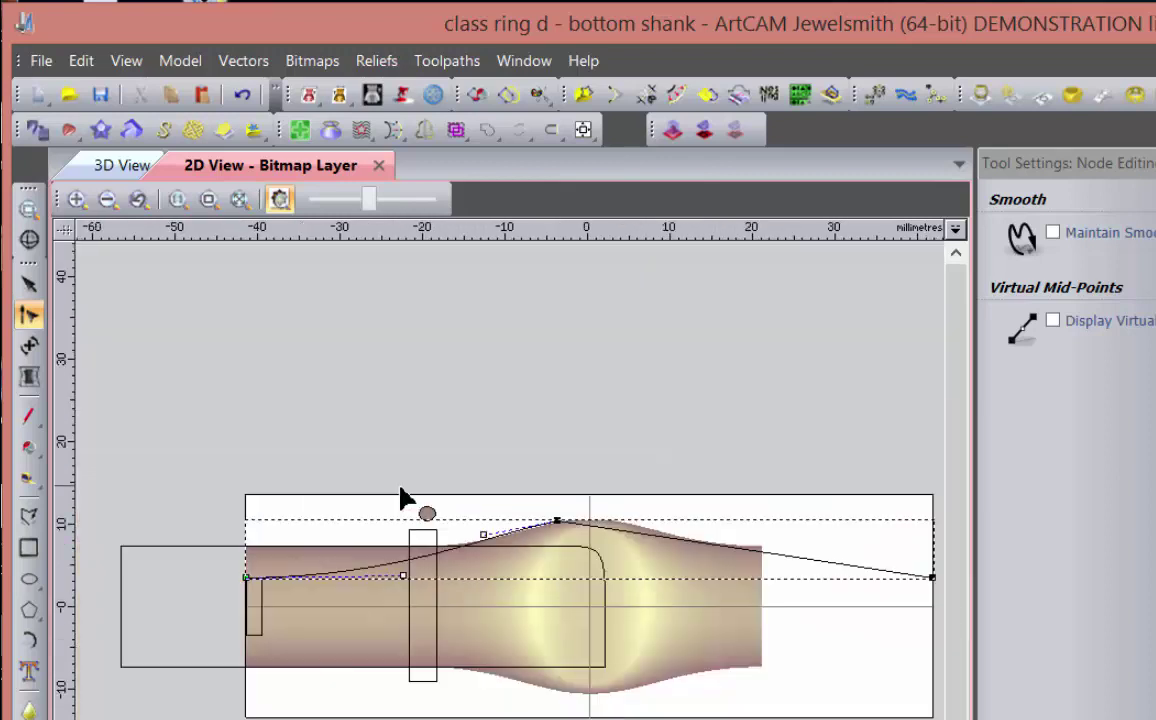
scroll(460, 572, "up", 2)
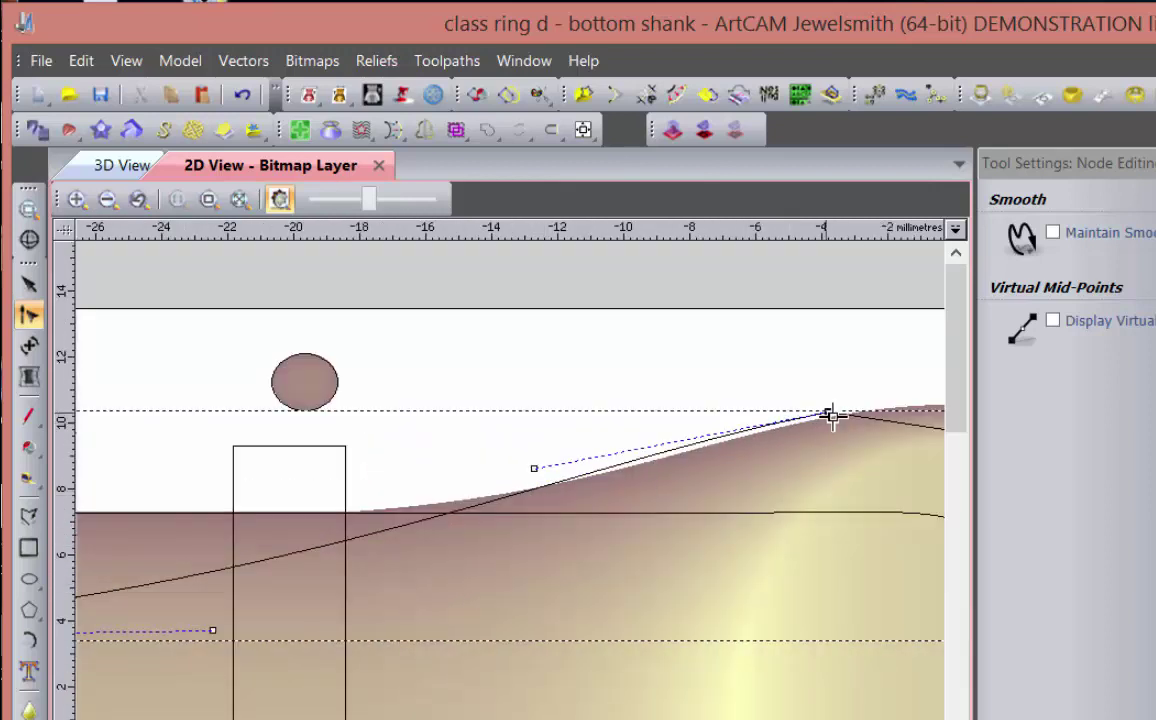
left_click_drag(828, 412, 794, 420)
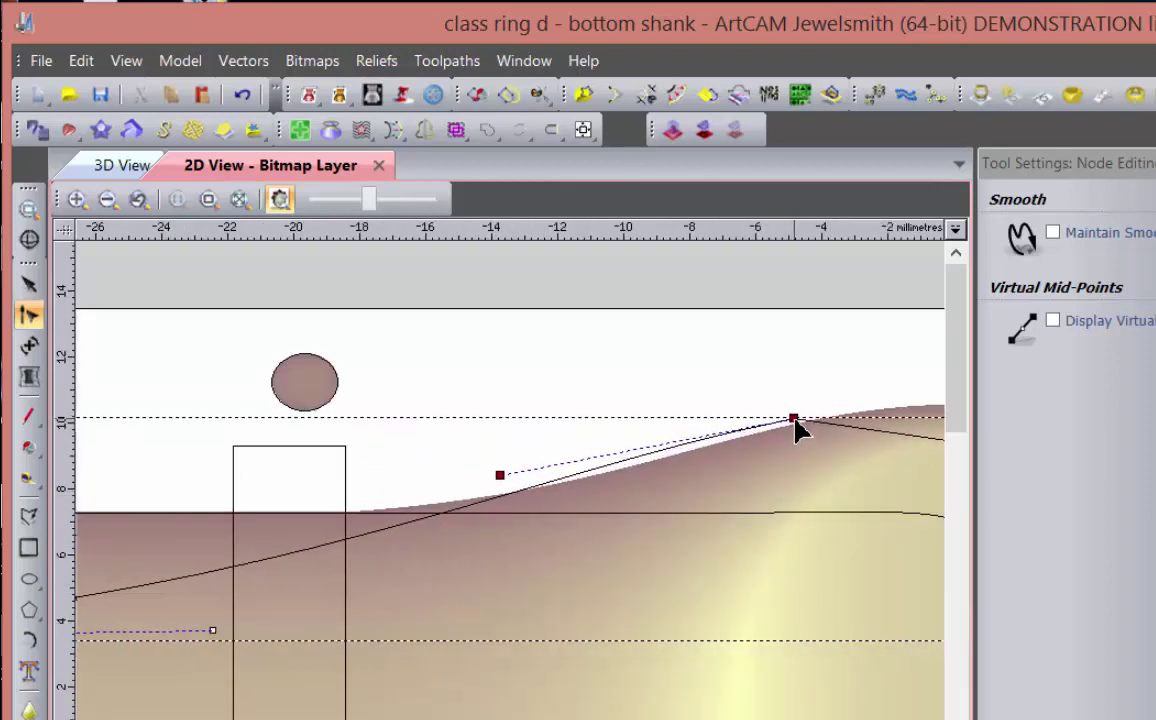
scroll(515, 590, "down", 1)
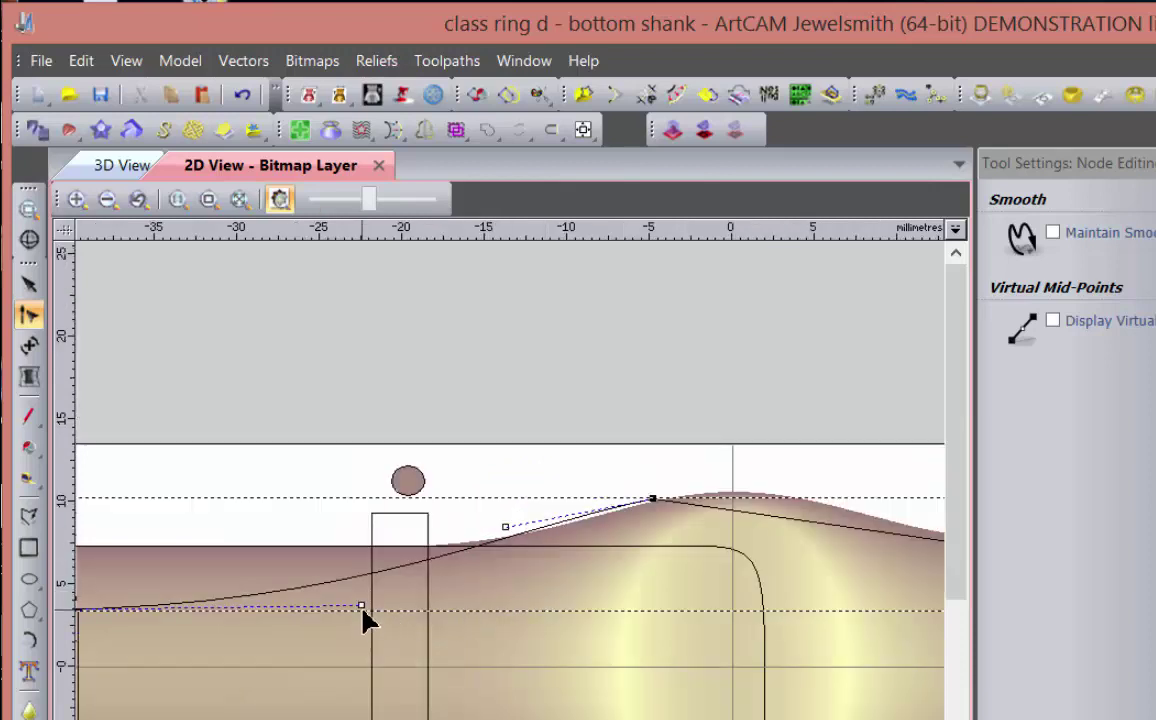
left_click_drag(363, 611, 460, 602)
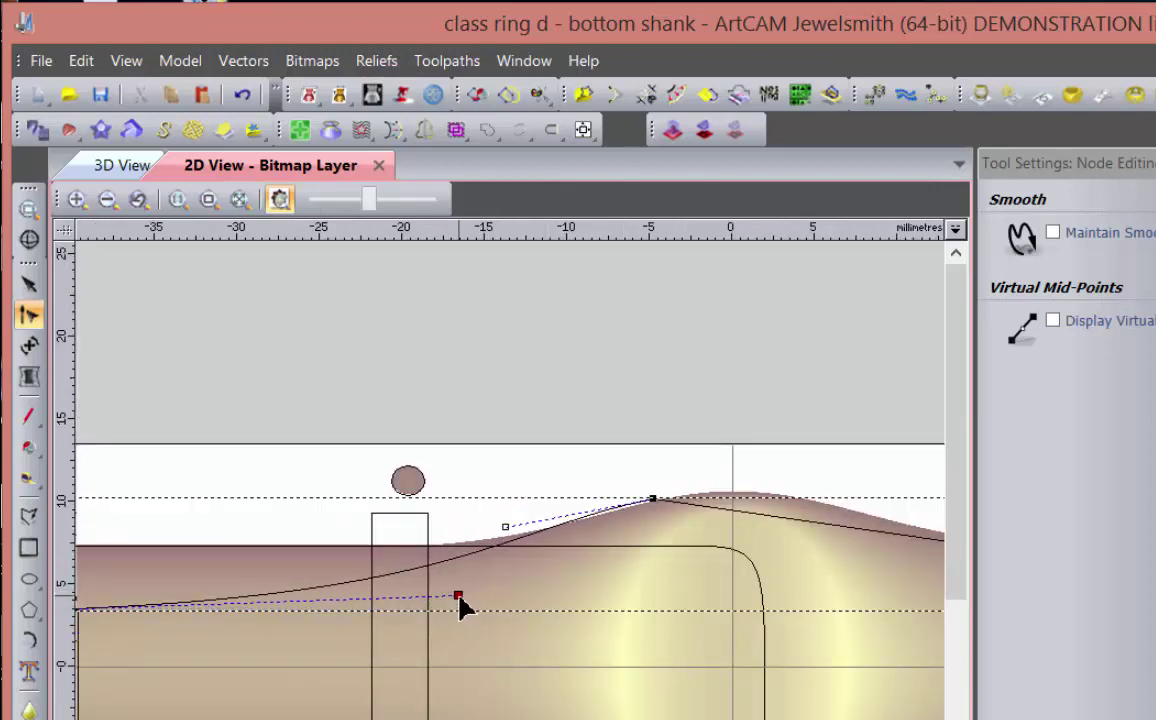
- Fine-tune the curve's upper node and its handle on the shoulder edge, and remove the straight span to its right
scroll(590, 530, "up", 1)
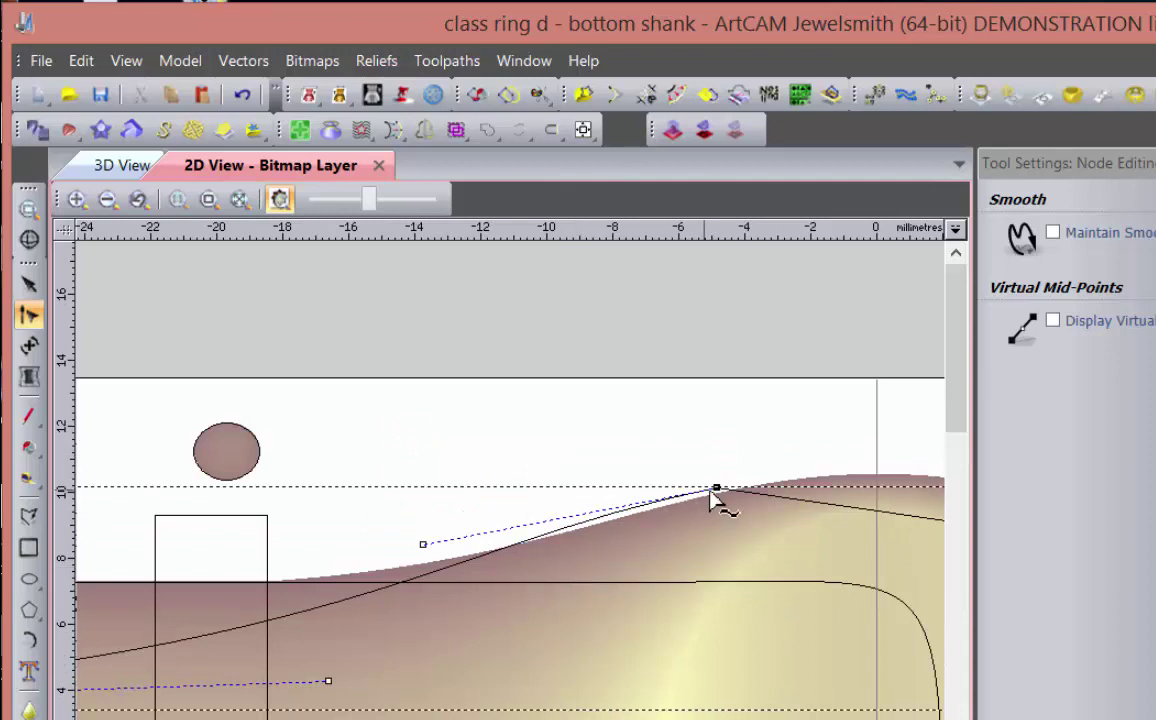
mouse_move(712, 490)
left_mouse_down()
mouse_move(692, 498)
mouse_move(700, 492)
left_mouse_up()
left_click_drag(405, 552, 398, 553)
scroll(466, 658, "down", 1)
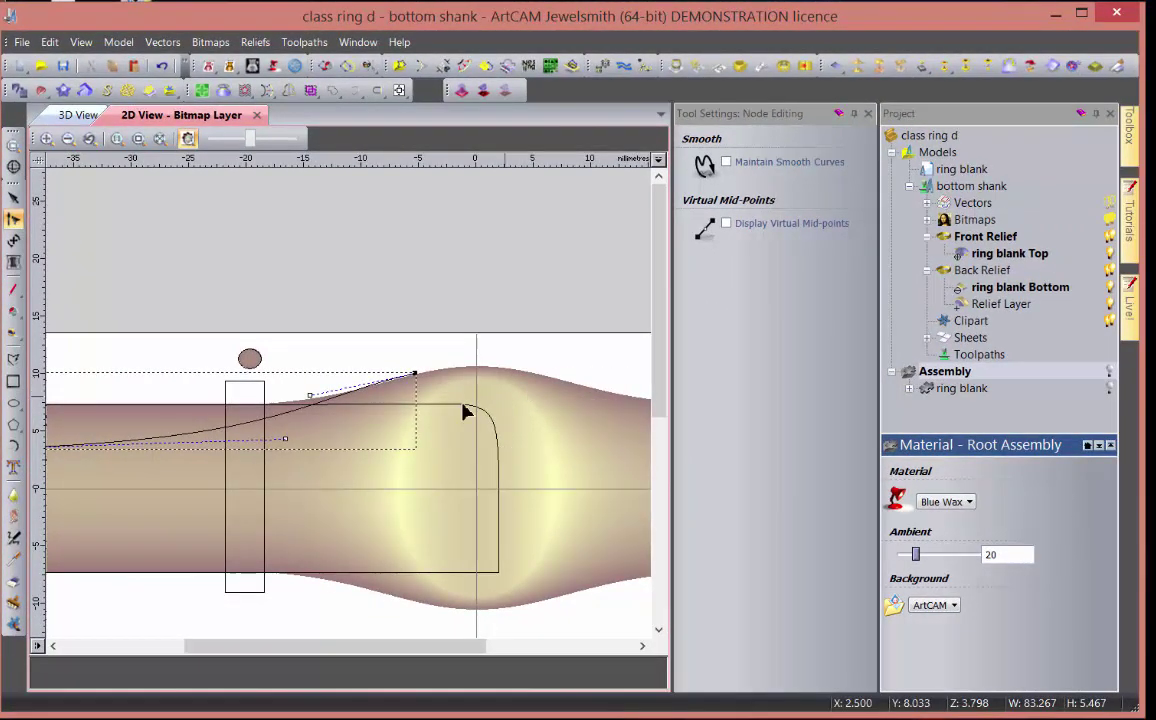
scroll(270, 394, "down", 1)
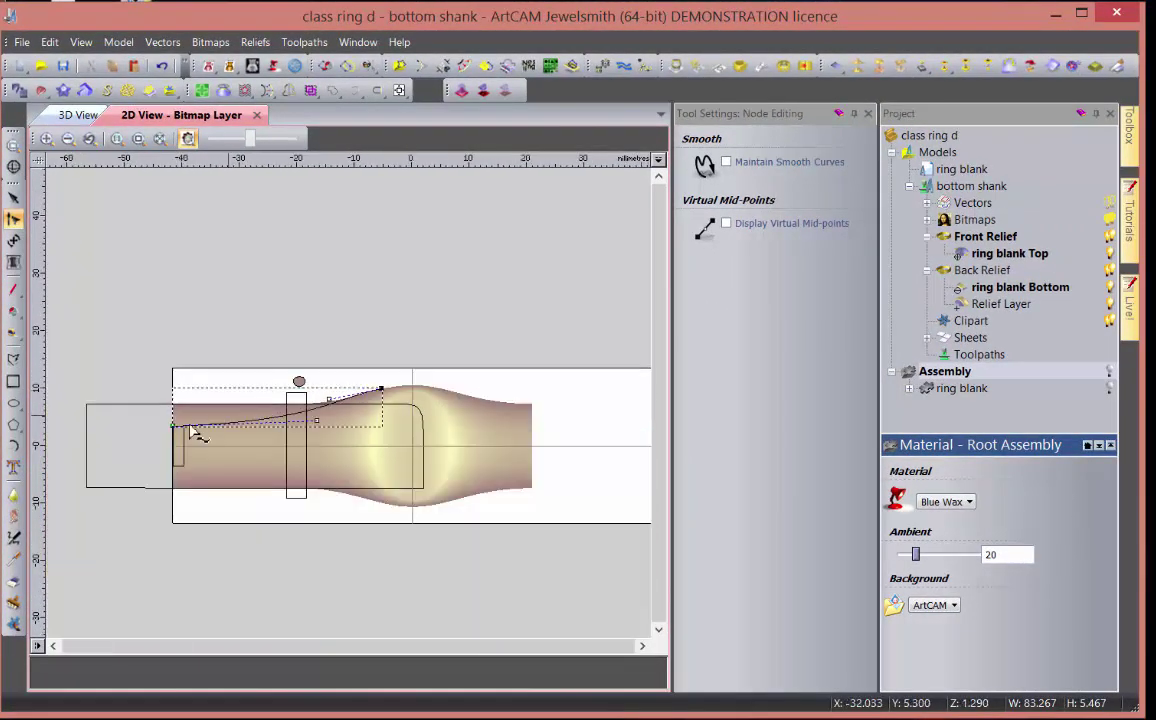
- Close the curve with a line, and insert a node in that line, placing it outside the blank's upper left corner
right_click(360, 400)
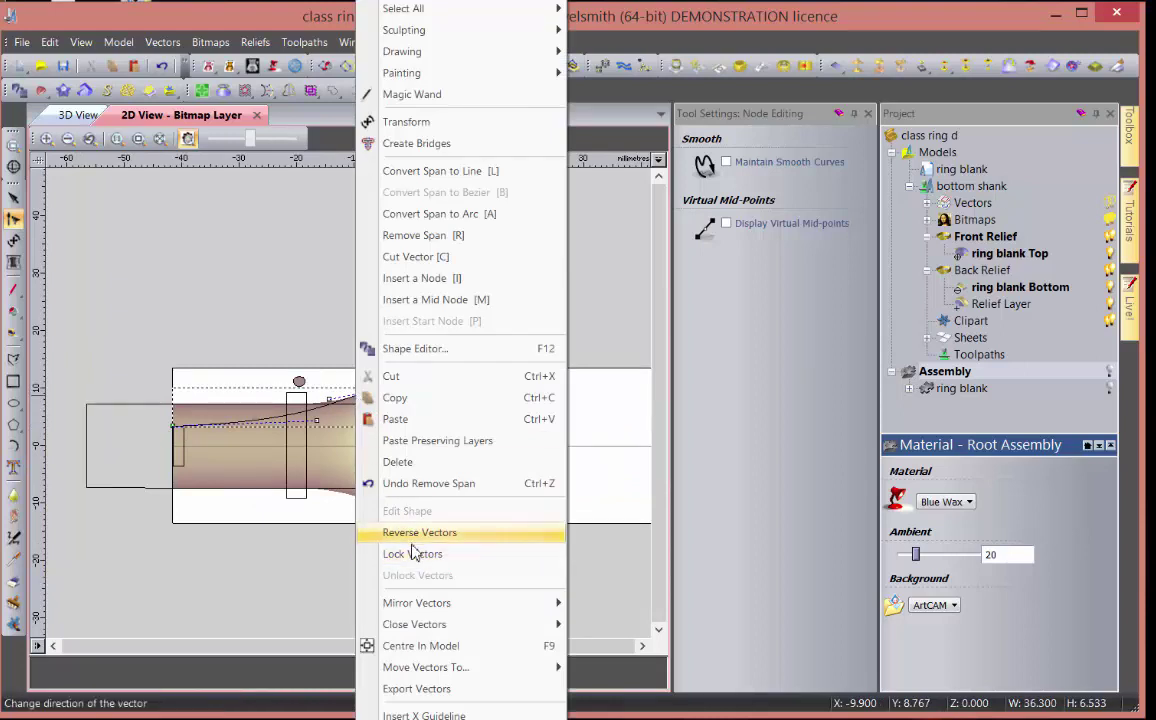
mouse_move(416, 626)
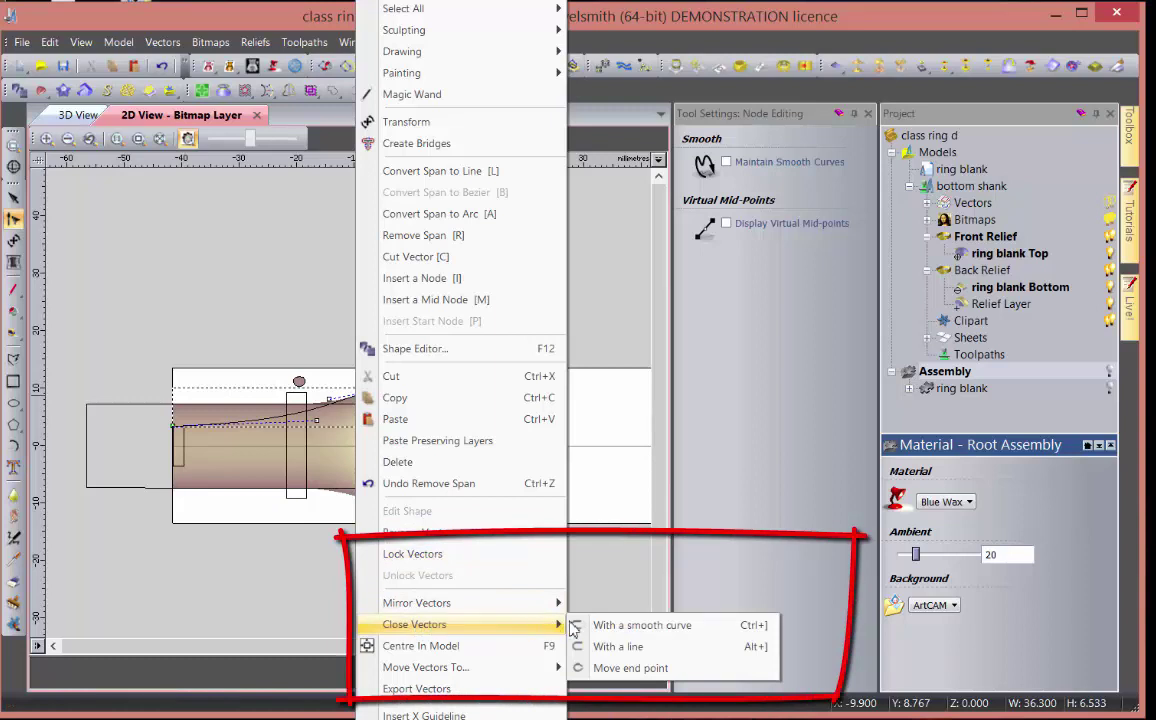
left_click(620, 647)
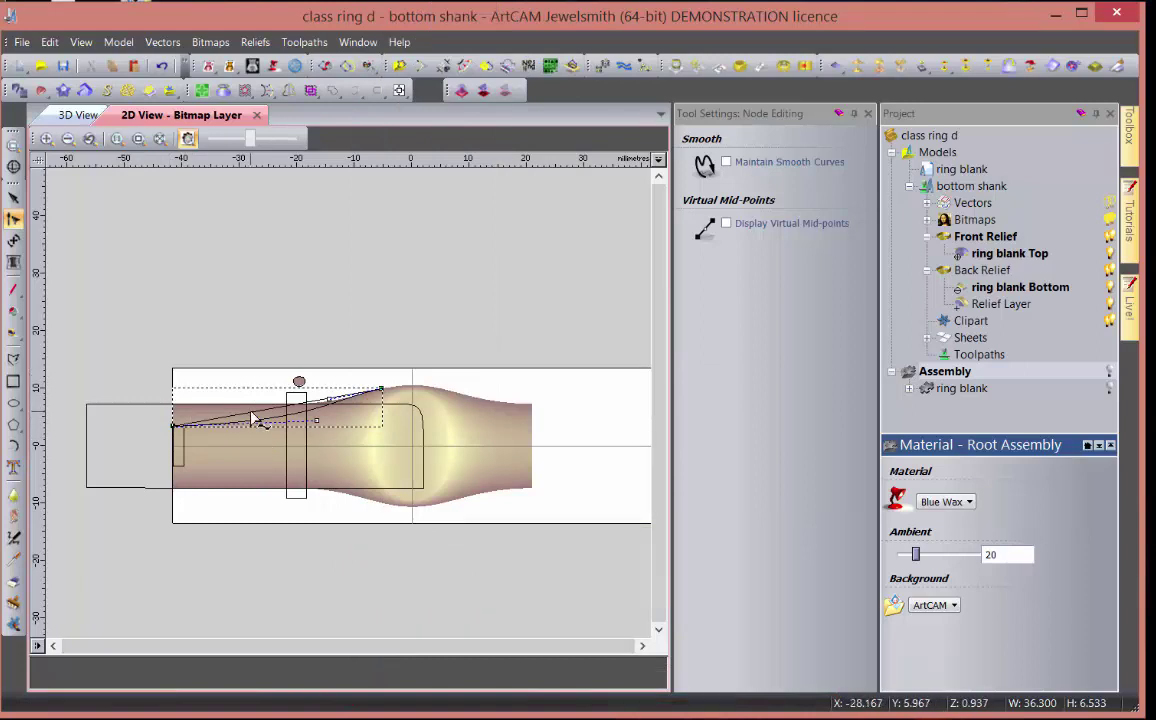
scroll(253, 418, "up", 2)
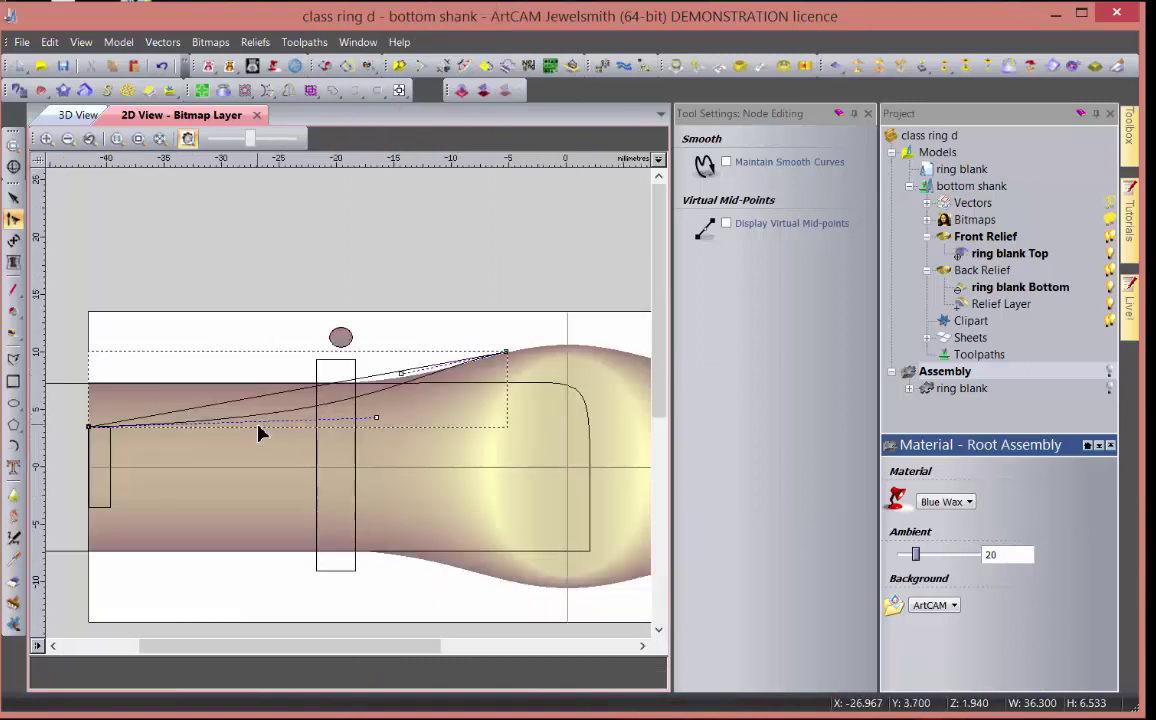
key("i")
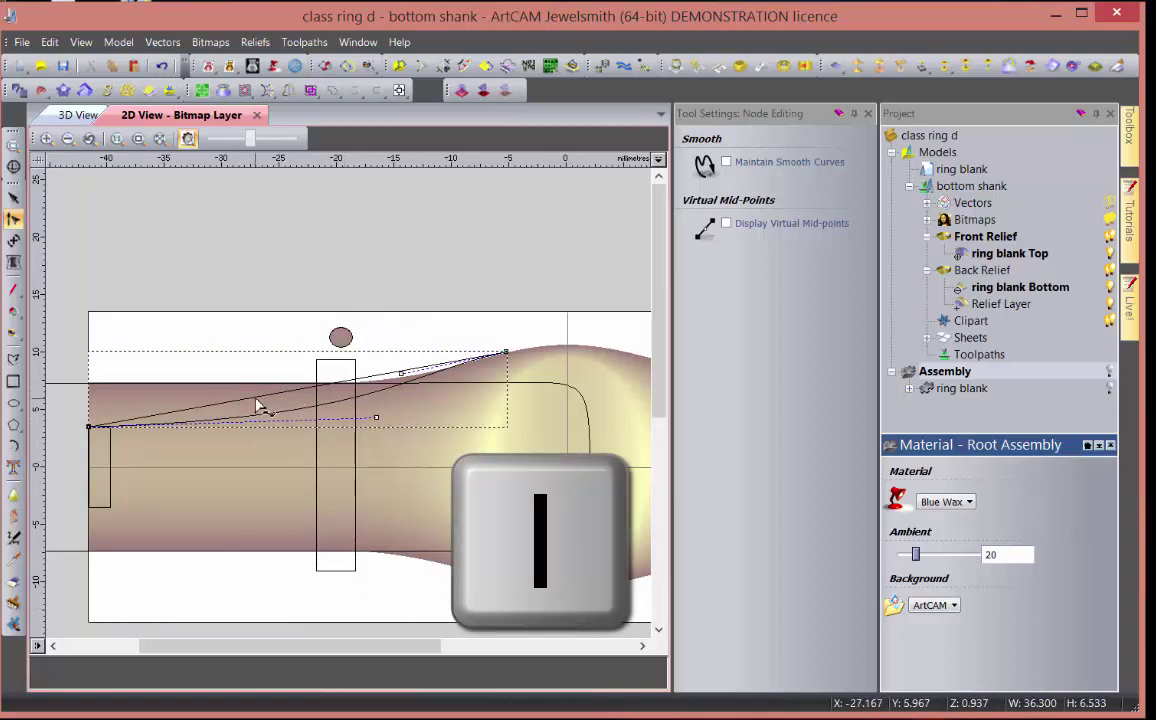
left_click_drag(256, 400, 66, 337)
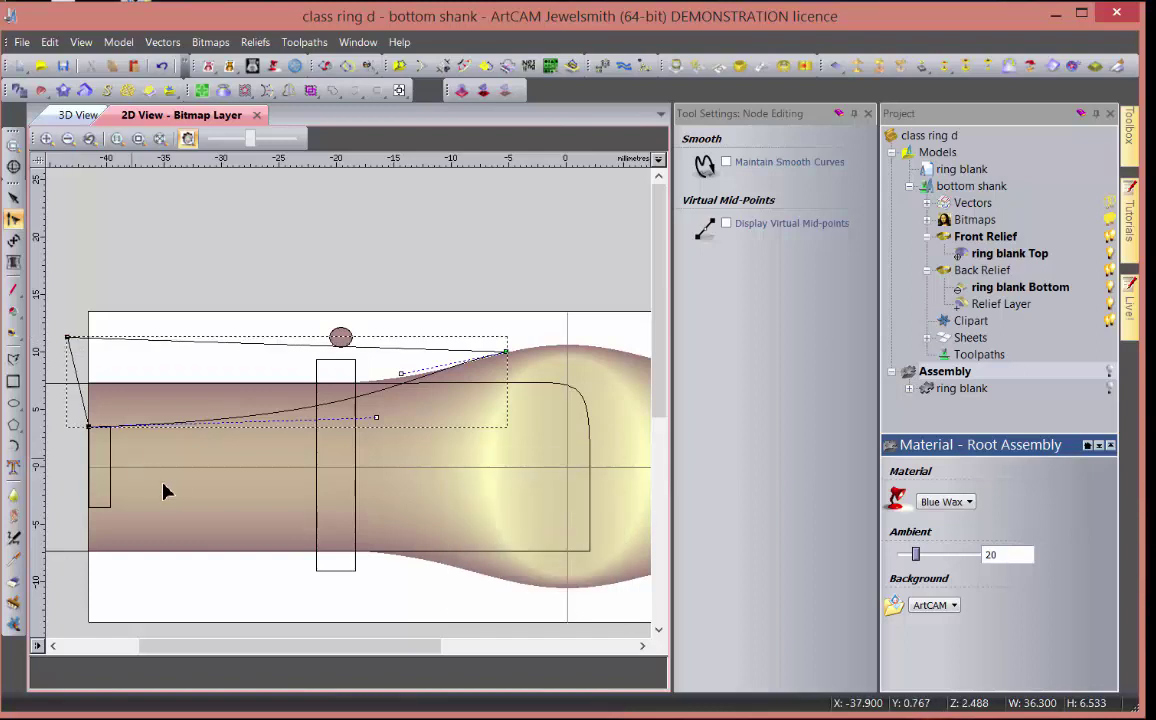
key("n")
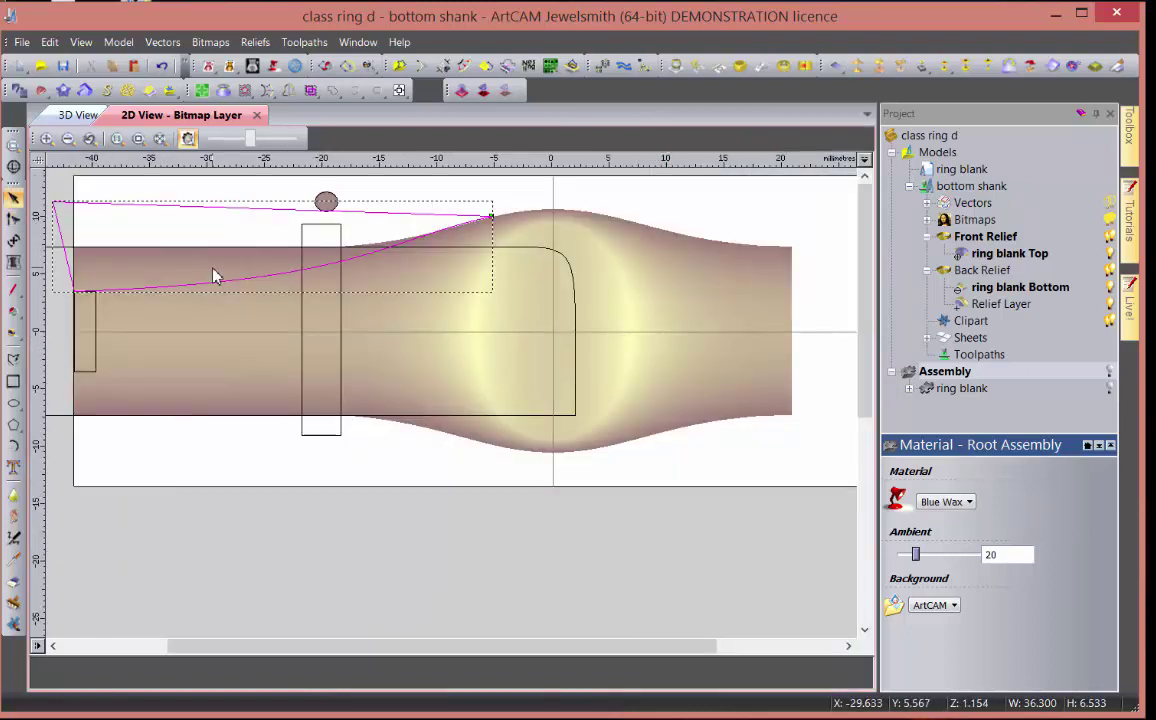
- Trim the relief inside the closed vector with a Plane shape at start height 0 mm, using Merge Low
double_click(290, 278)
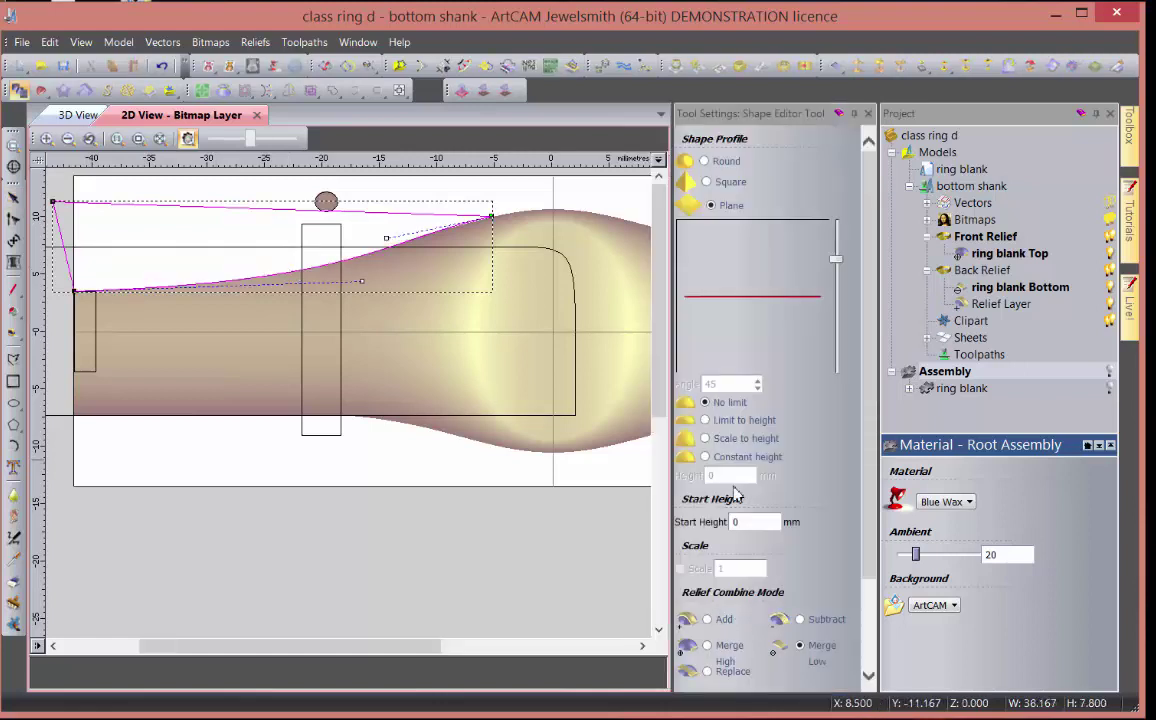
scroll(868, 578, "down", 2)
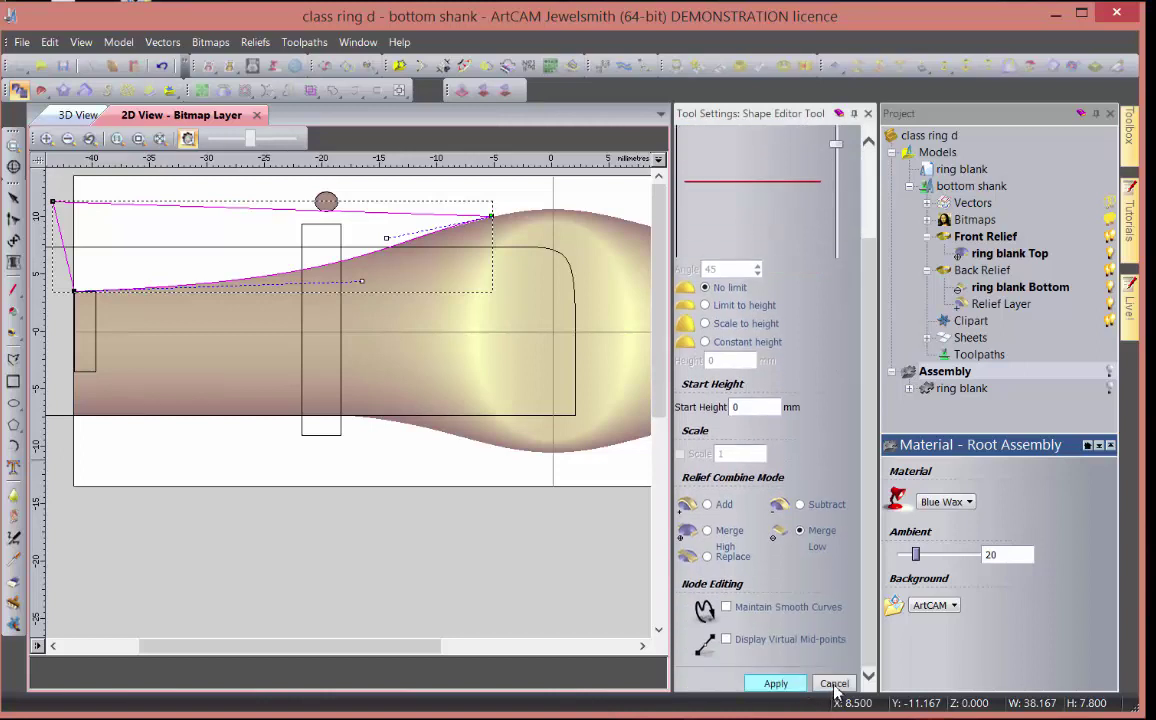
left_click(834, 685)
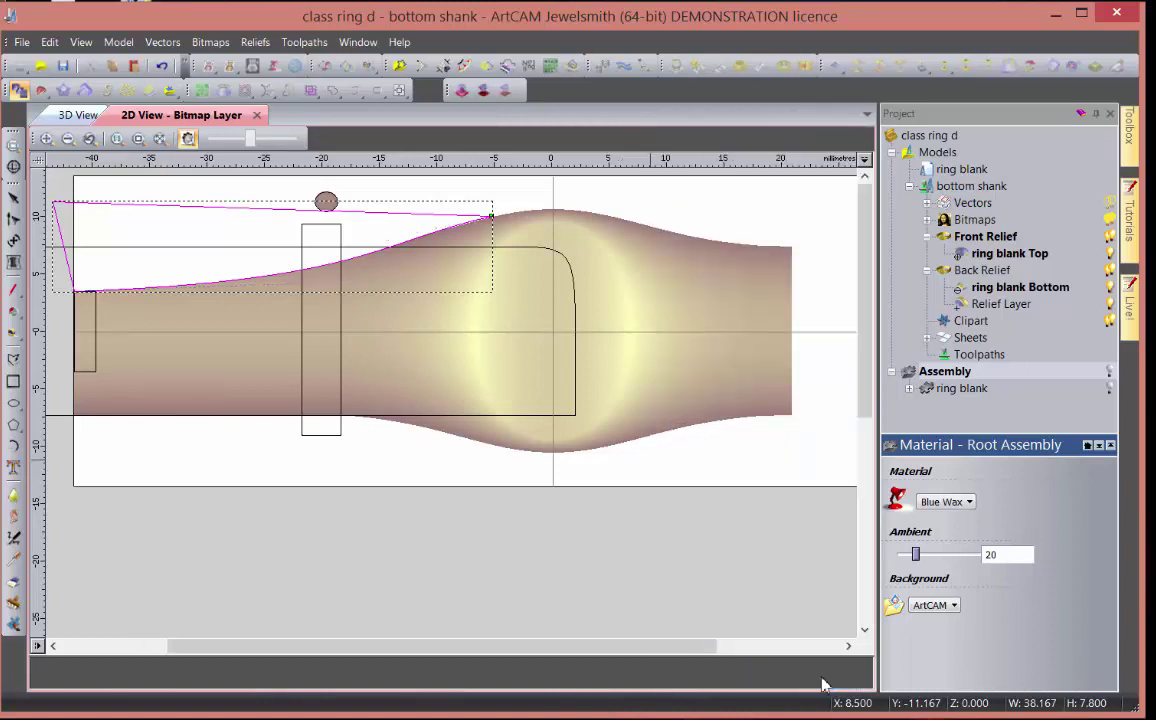
- Mirror merge the tapered relief left over right and top over bottom, checking it in the 3D view
left_click(72, 116)
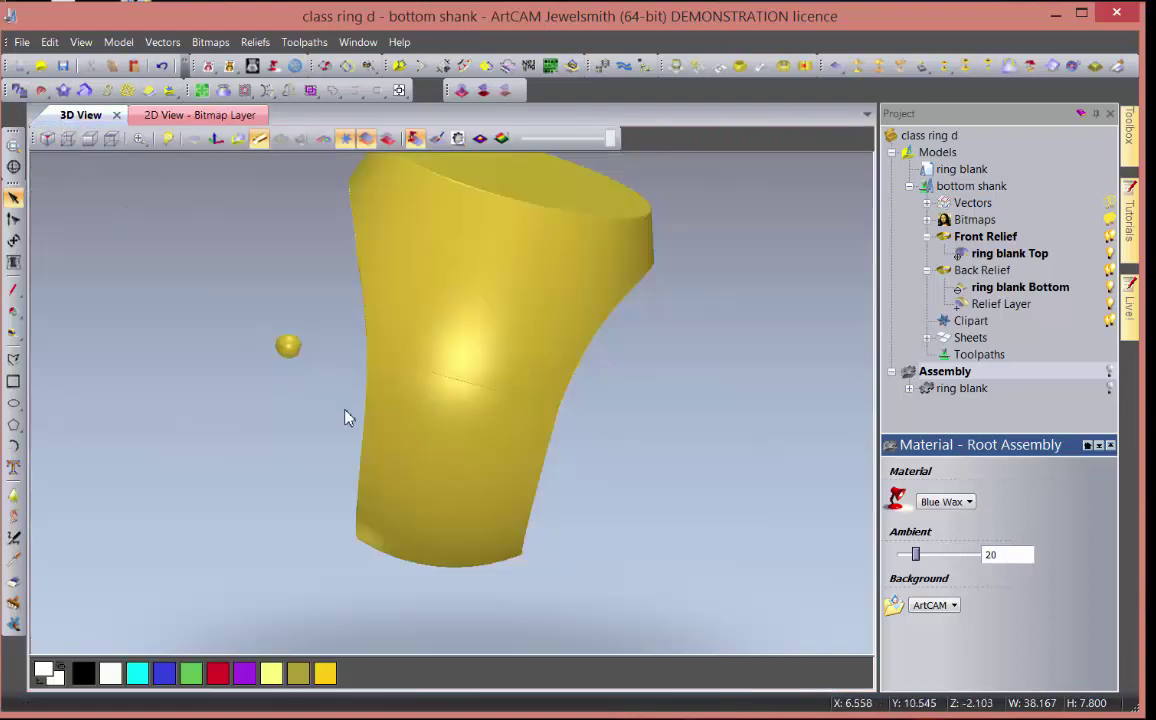
left_click_drag(346, 413, 386, 446)
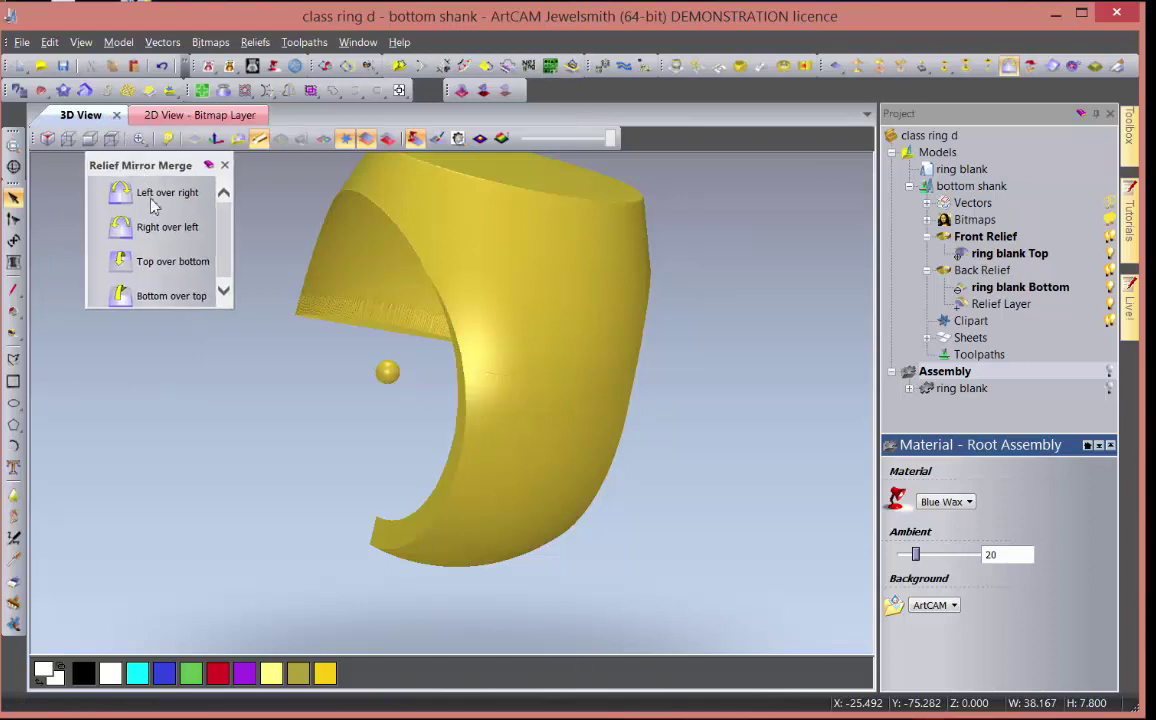
left_click_drag(597, 483, 393, 483)
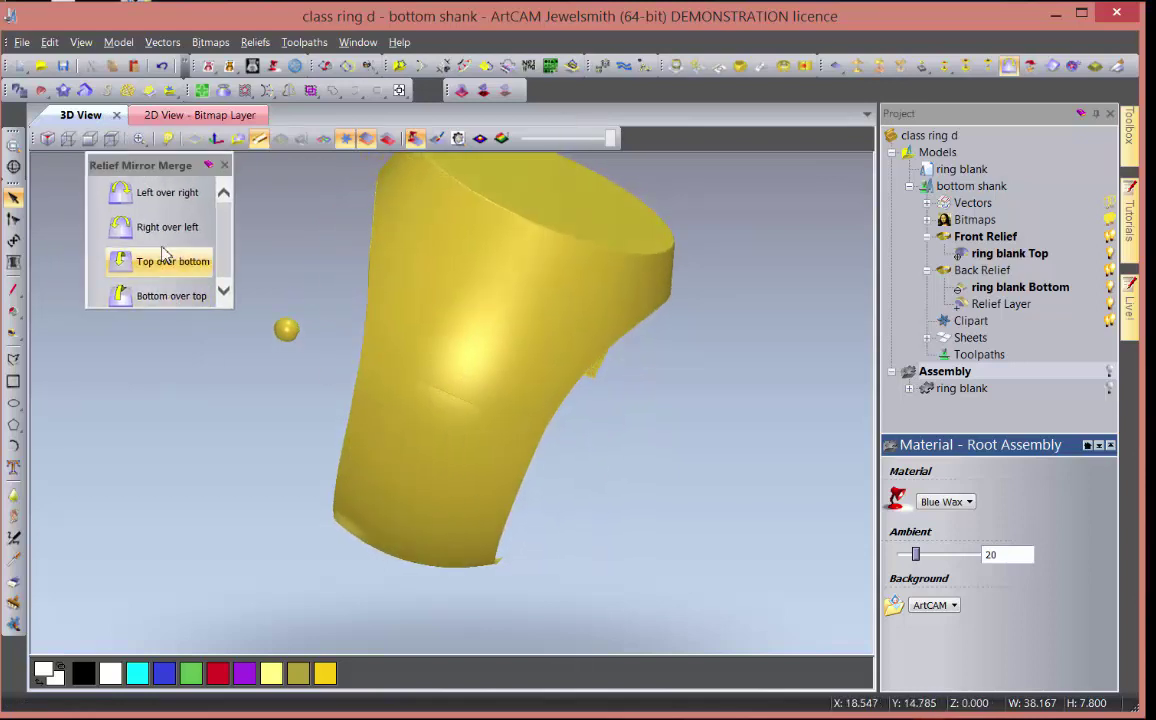
left_click(120, 233)
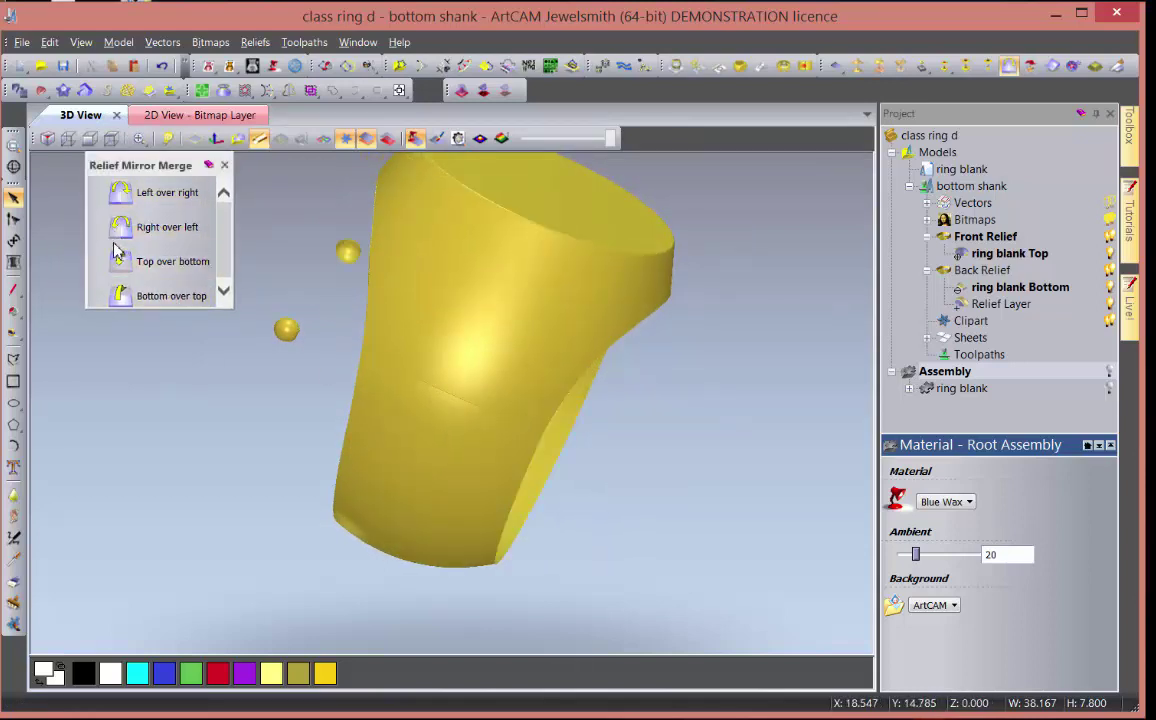
left_click(120, 295)
- Examine the mirrored ring in 3D from several angles, close up on the shank's side surface and as a whole
left_click_drag(487, 414, 748, 370)
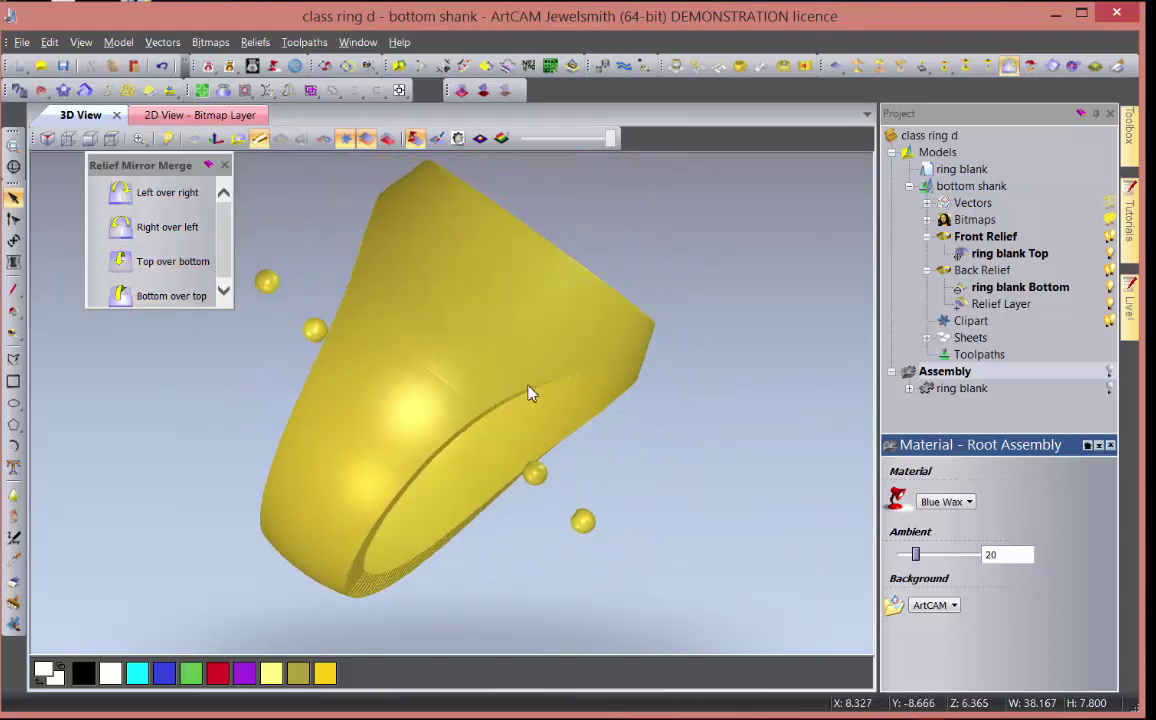
scroll(421, 382, "up", 5)
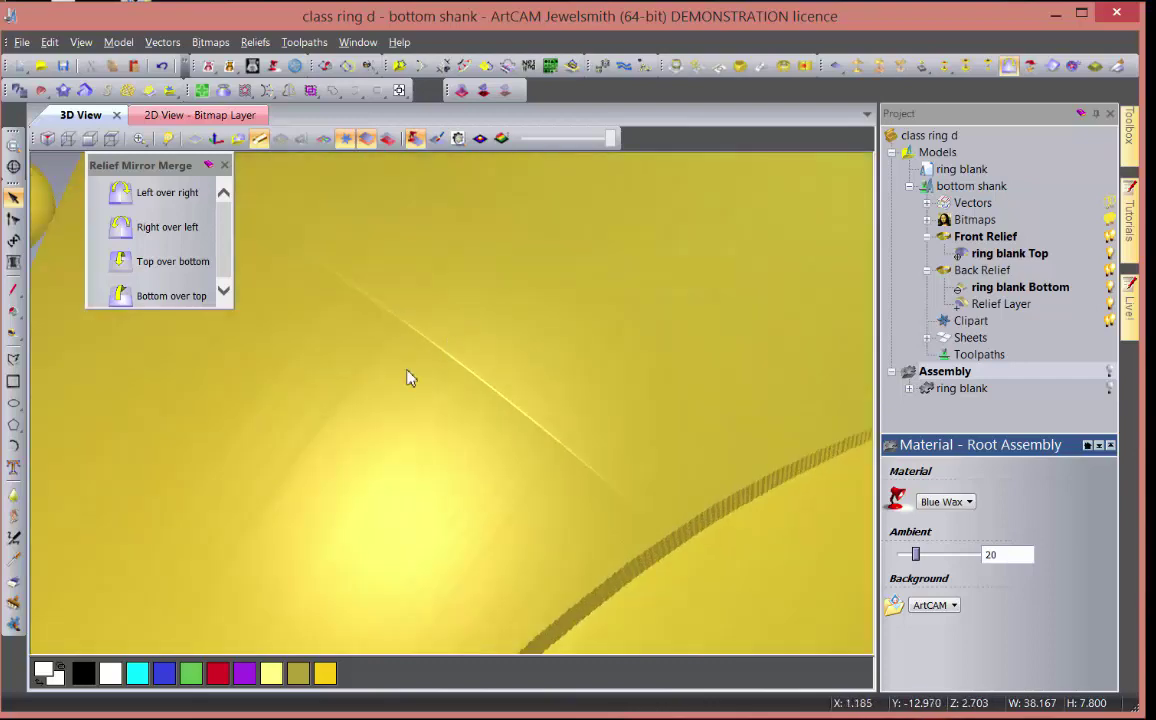
scroll(455, 430, "down", 5)
left_click_drag(400, 441, 508, 457)
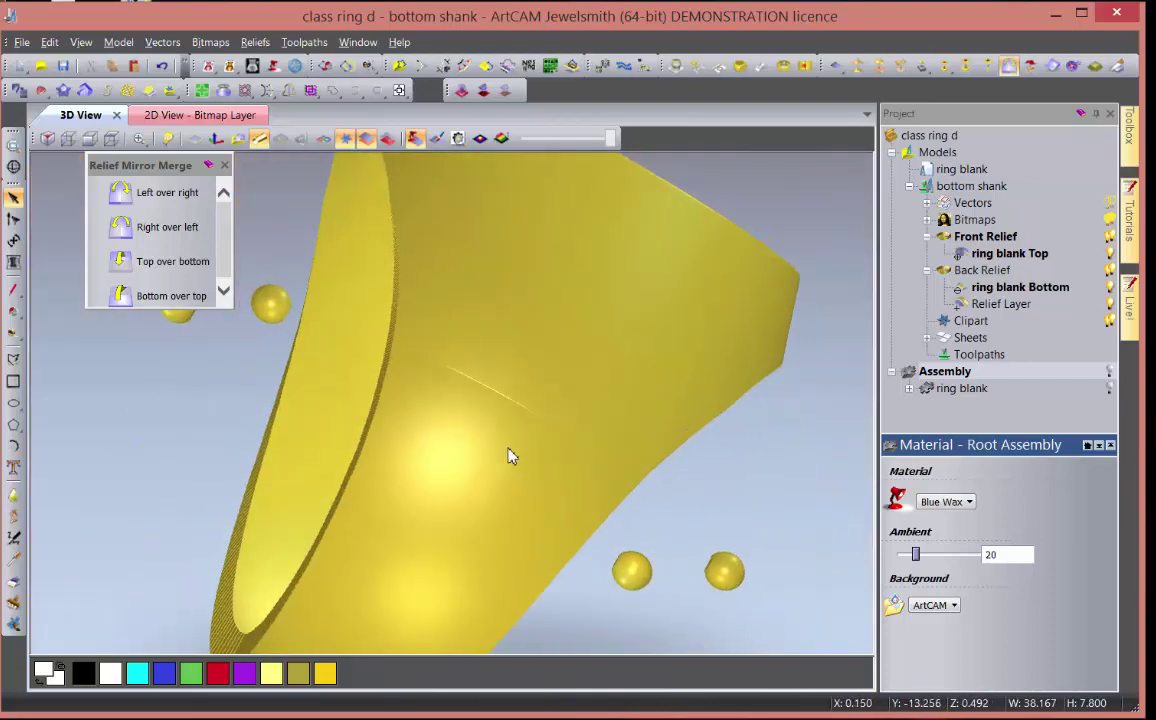
scroll(490, 457, "up", 2)
scroll(405, 434, "down", 5)
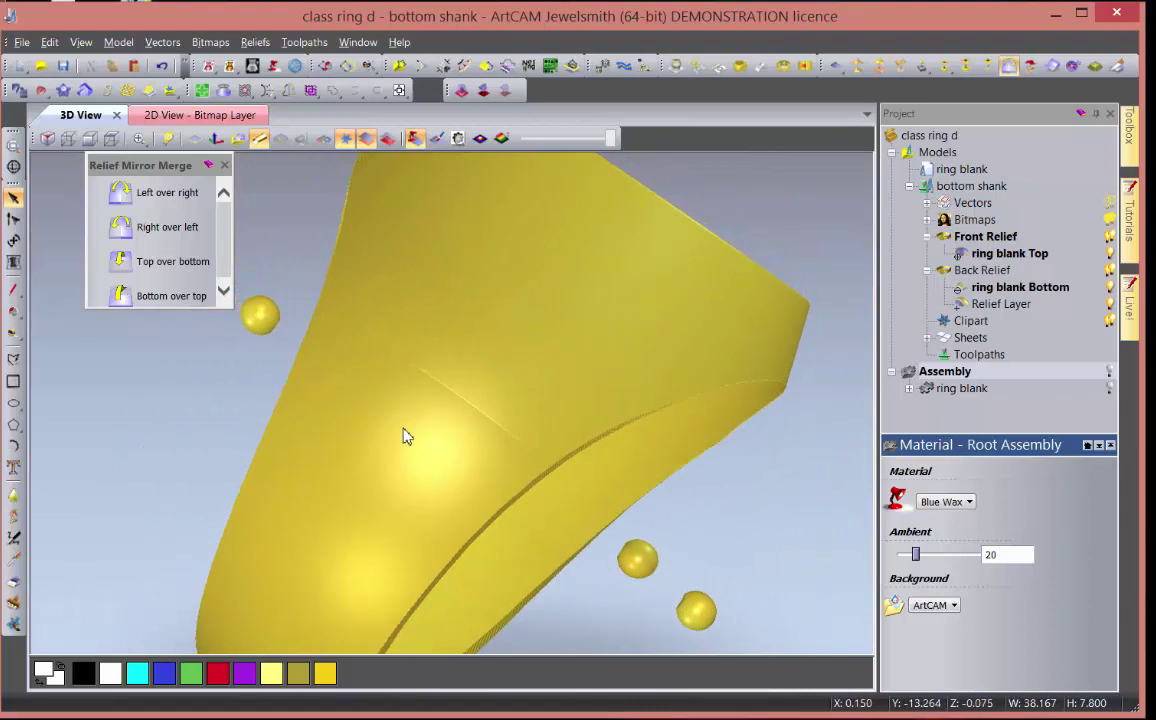
left_click_drag(506, 444, 267, 328)
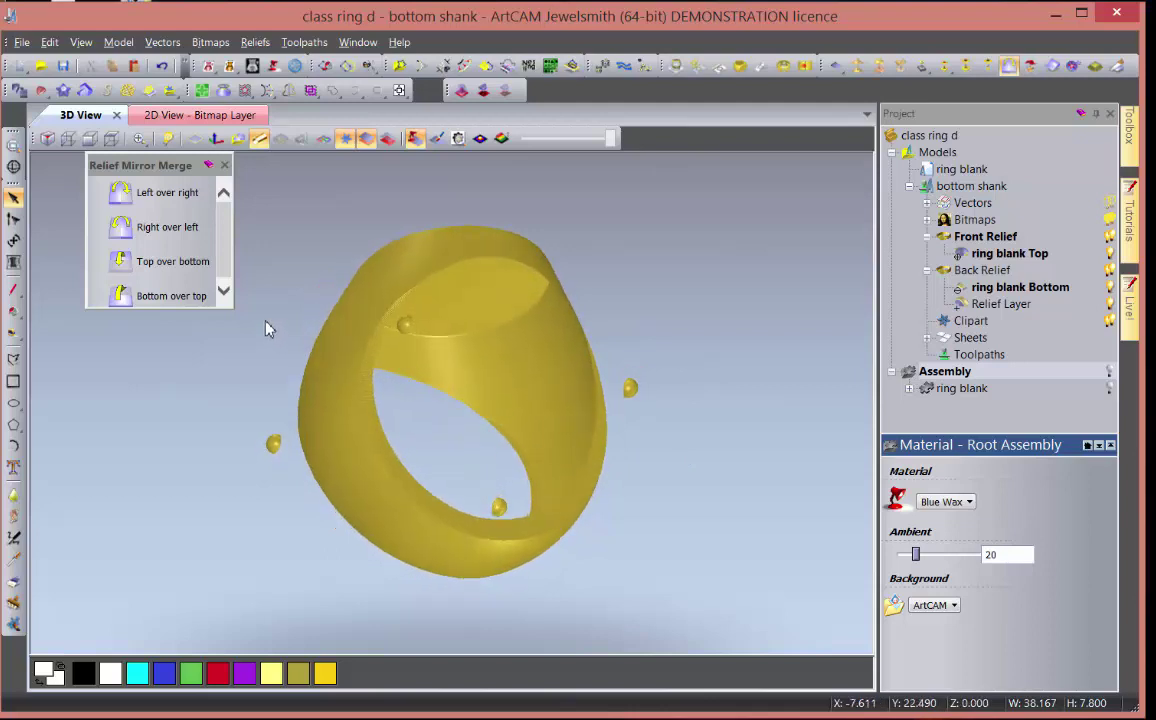
- Examine the ring's inside surface and ridged shank edge close up in 3D from several angles
left_click_drag(434, 492, 210, 489)
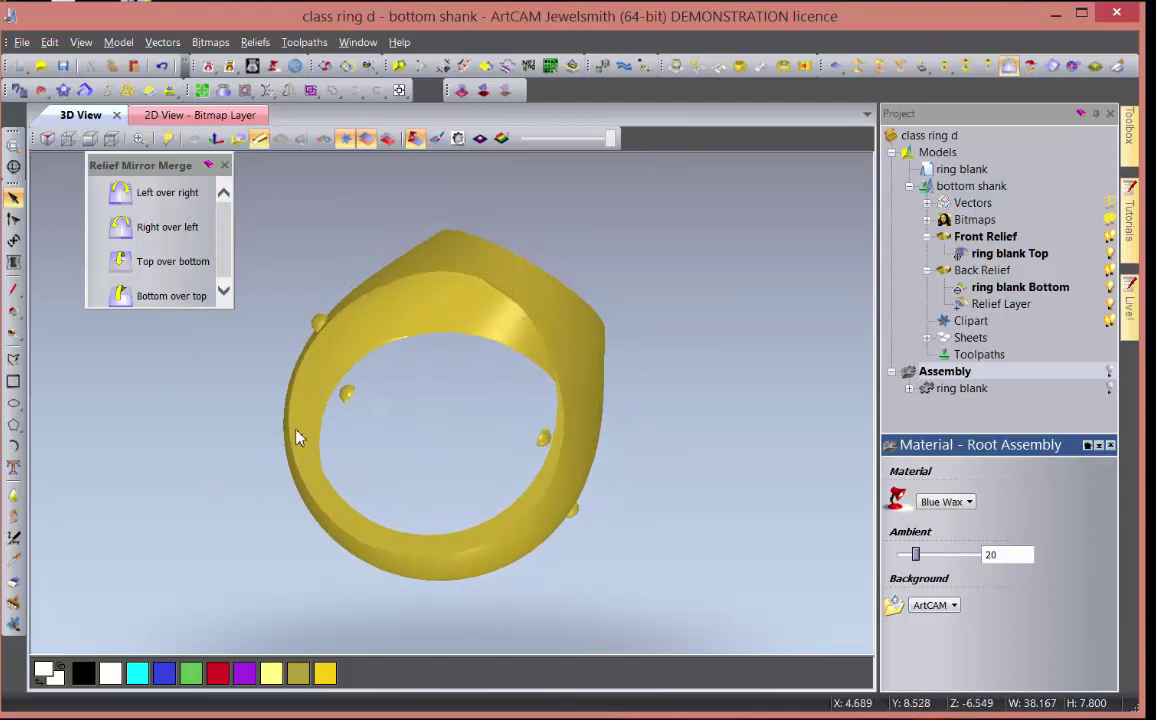
scroll(296, 437, "up", 5)
left_click_drag(370, 416, 262, 416)
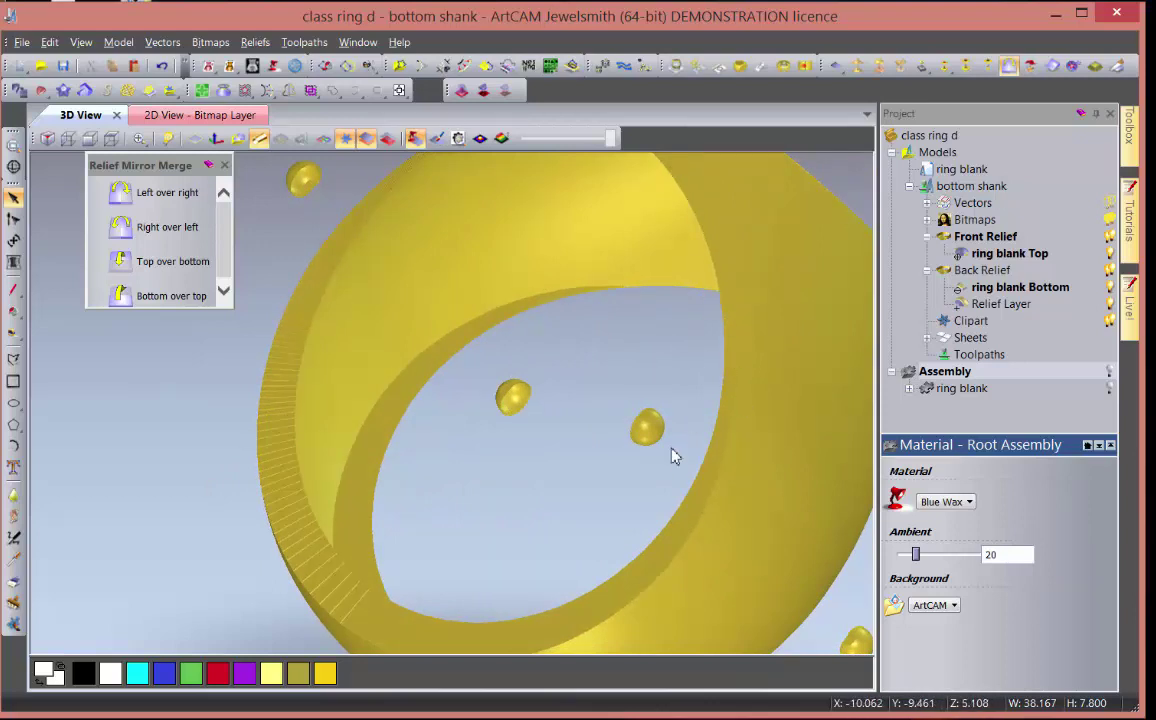
left_click_drag(672, 456, 640, 420)
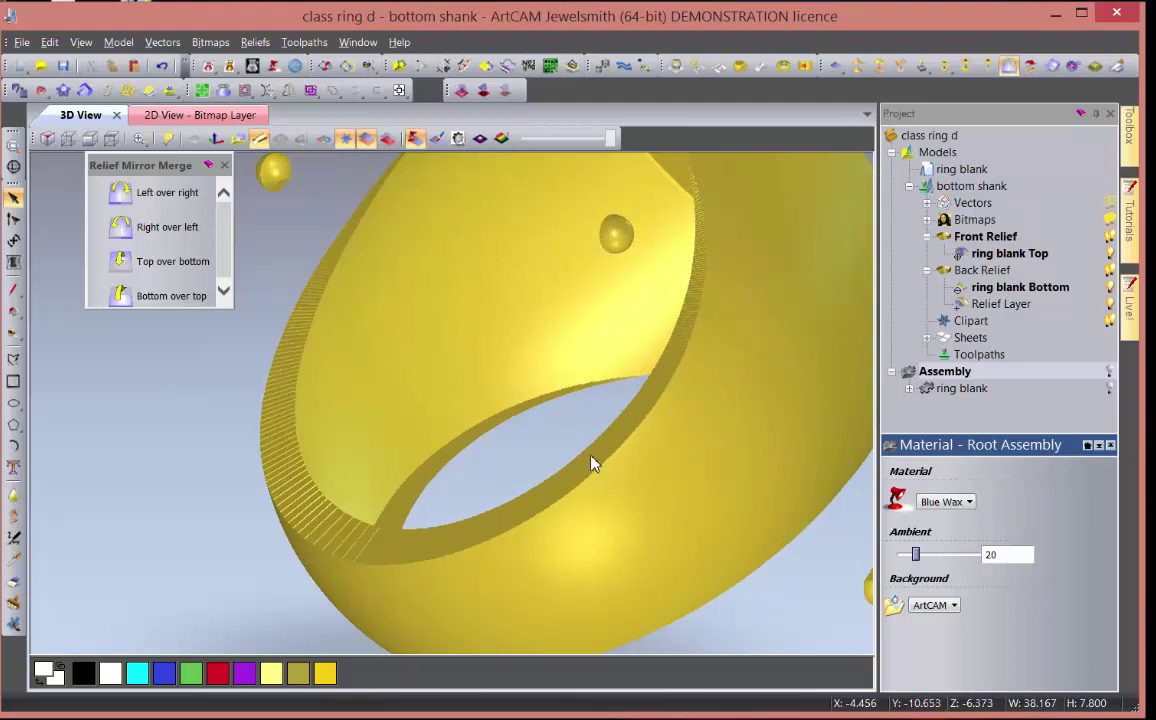
scroll(573, 425, "down", 5)
- Show the Assembly and paste the ring blank assembly into the bottom shank model as new front and back relief layers
left_click(170, 118)
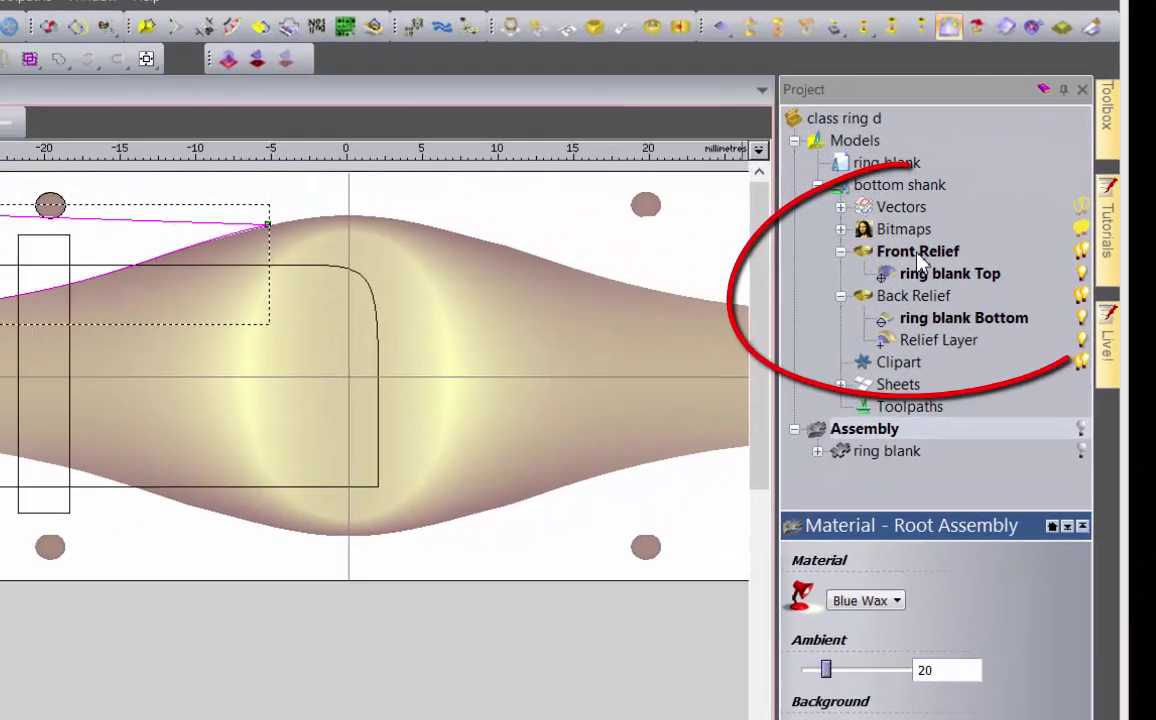
right_click(918, 253)
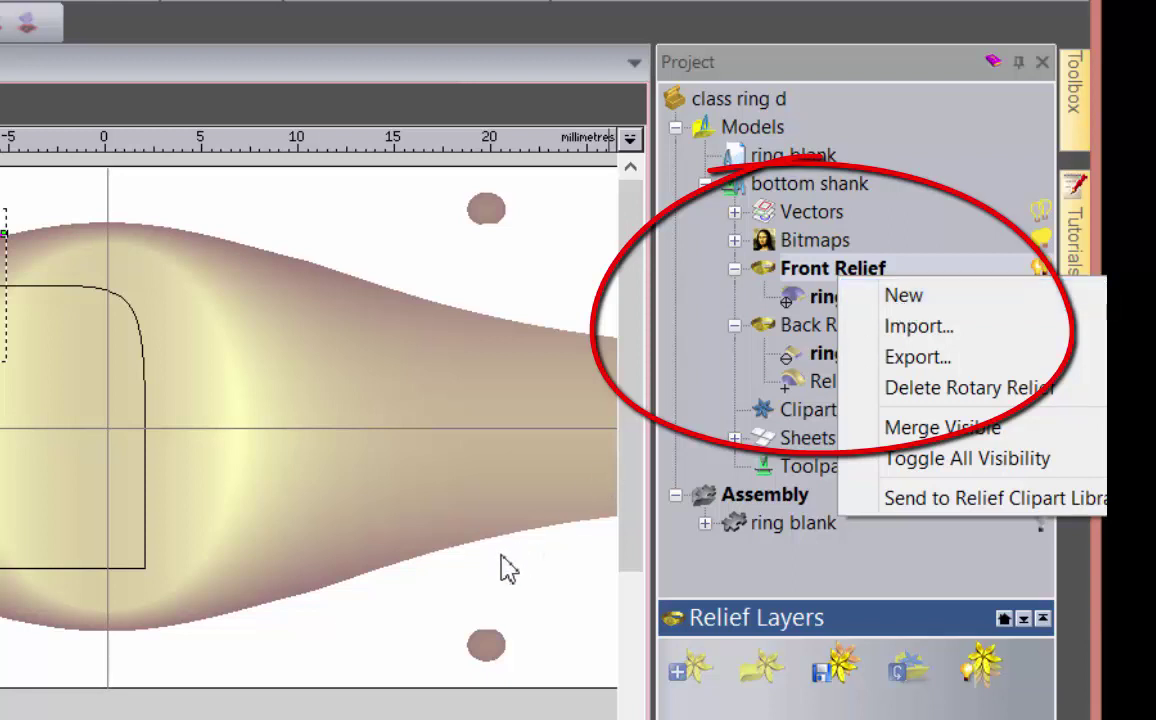
left_click(355, 552)
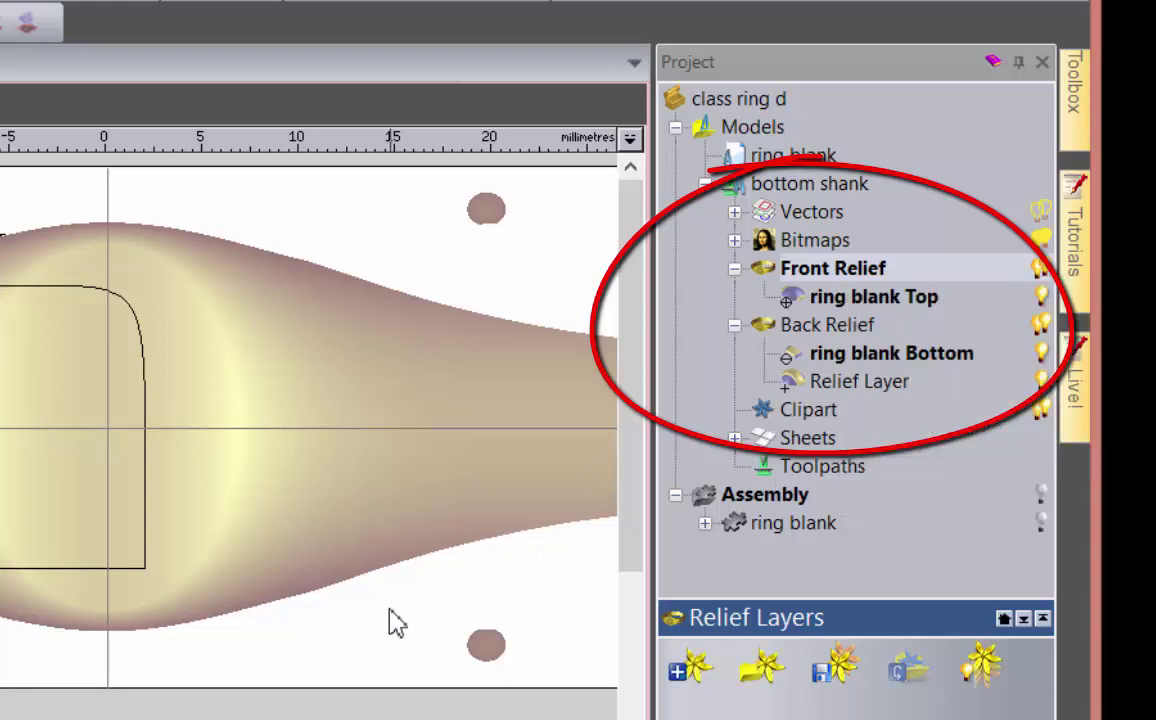
left_click(1041, 494)
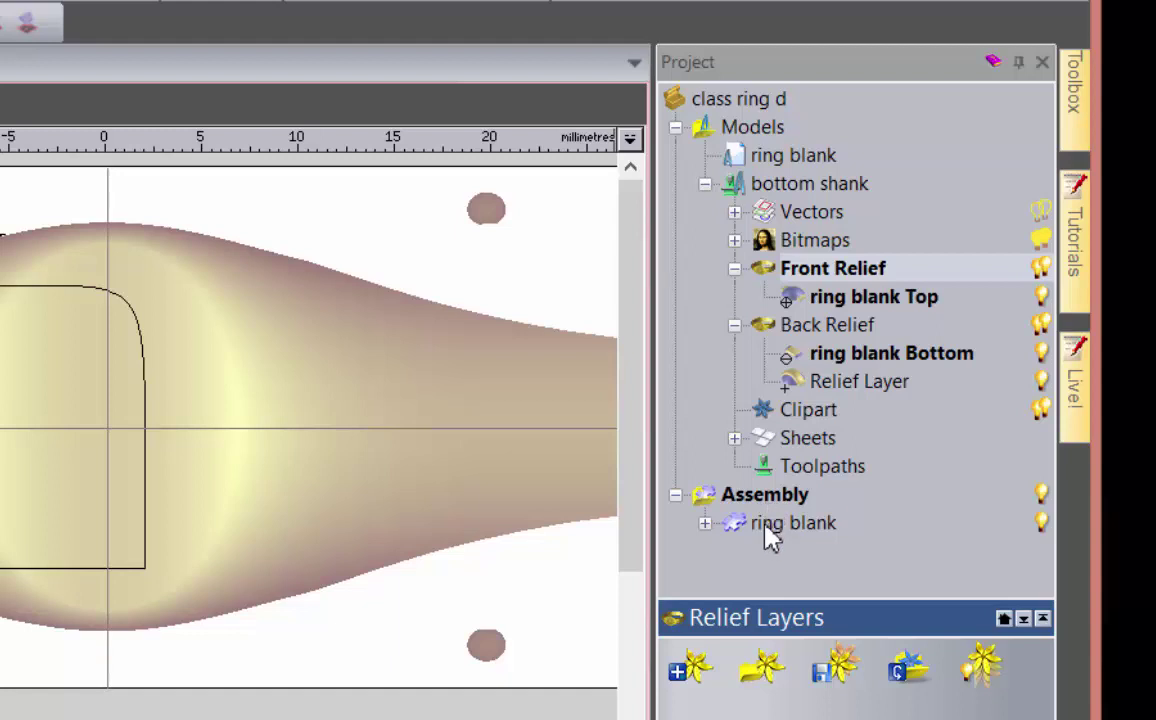
right_click(767, 530)
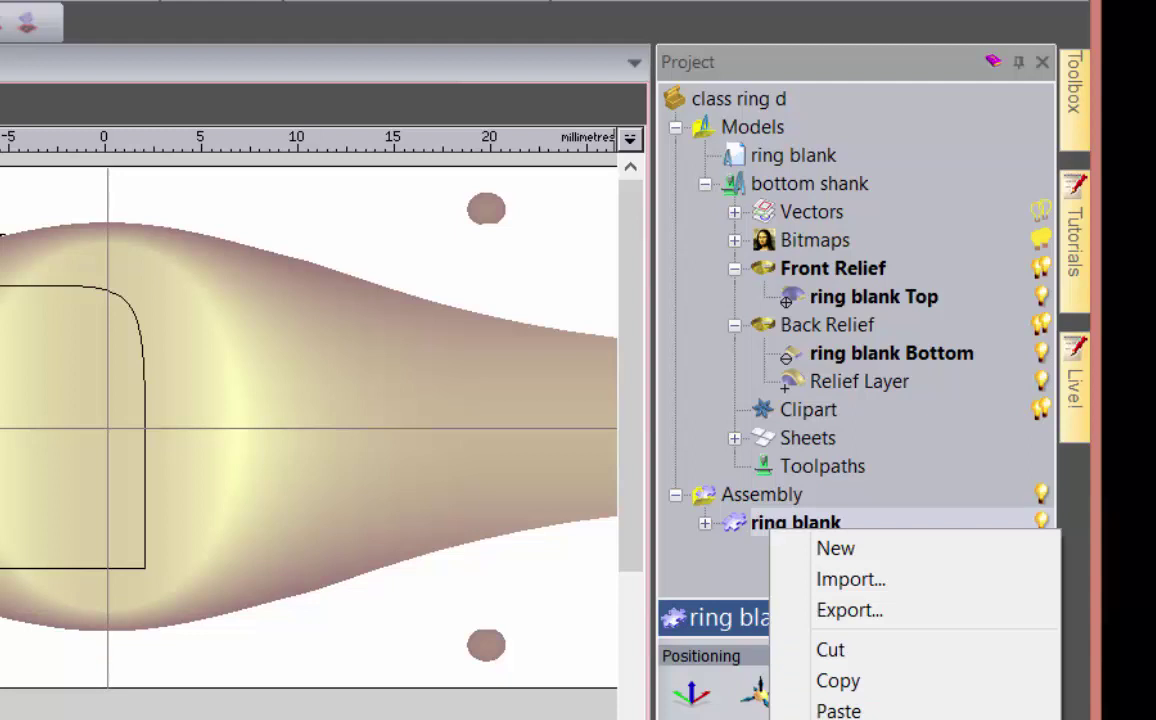
left_click(845, 711)
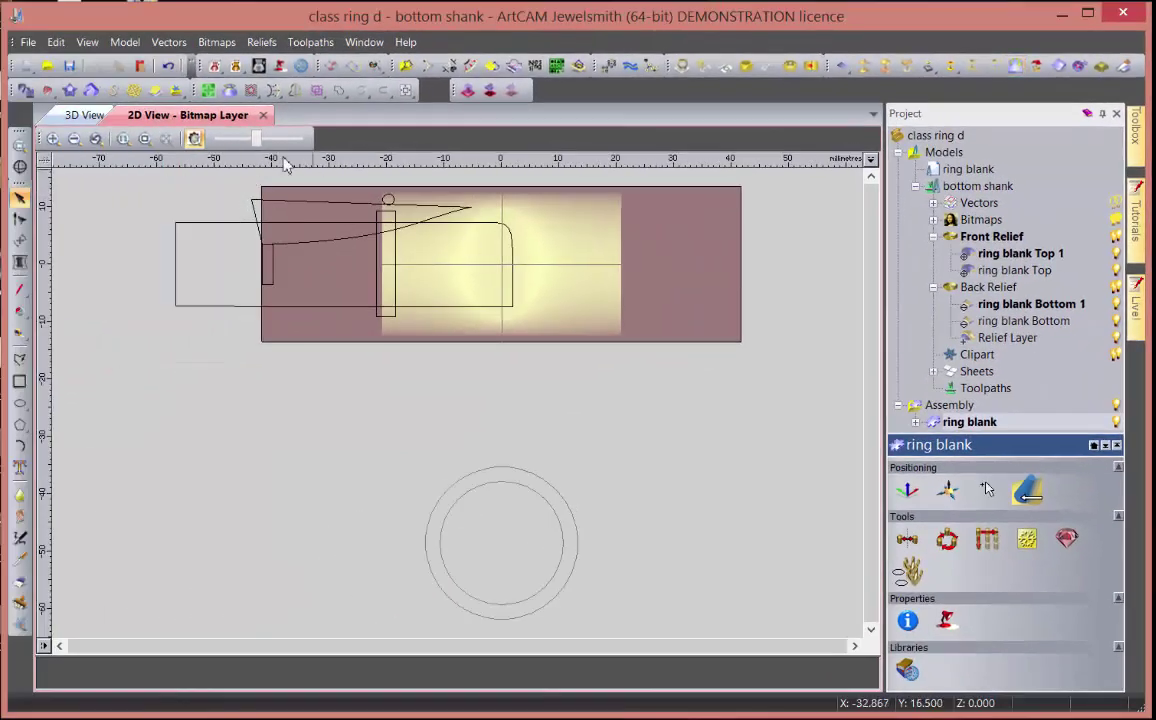
- Apply a Plane shape at start height 0 mm to the ring blank Top 1 layer using Merge High, with ring blank Top hidden
left_click_drag(256, 140, 280, 143)
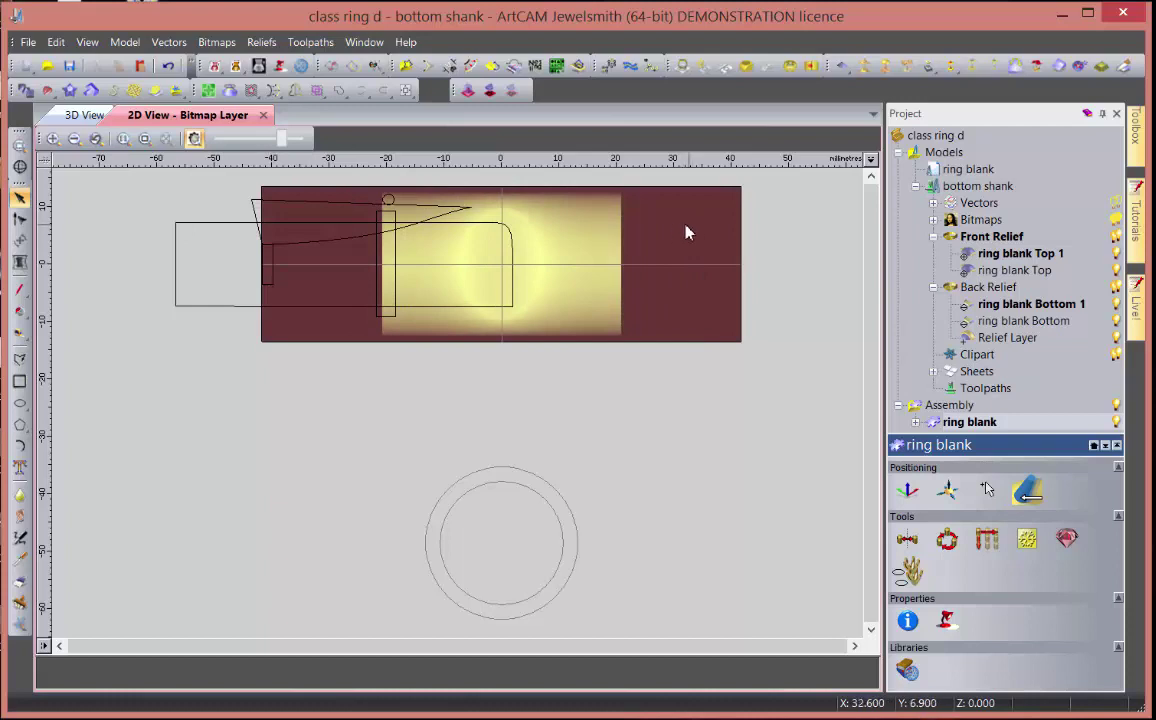
key("F12")
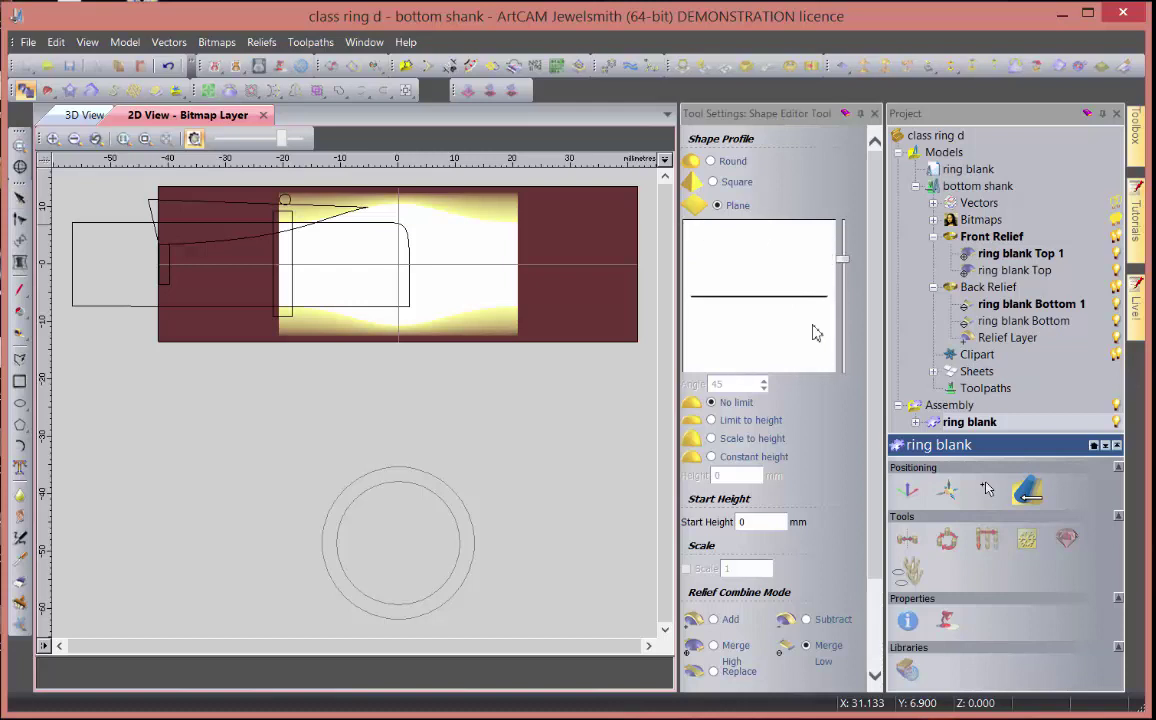
left_click(990, 256)
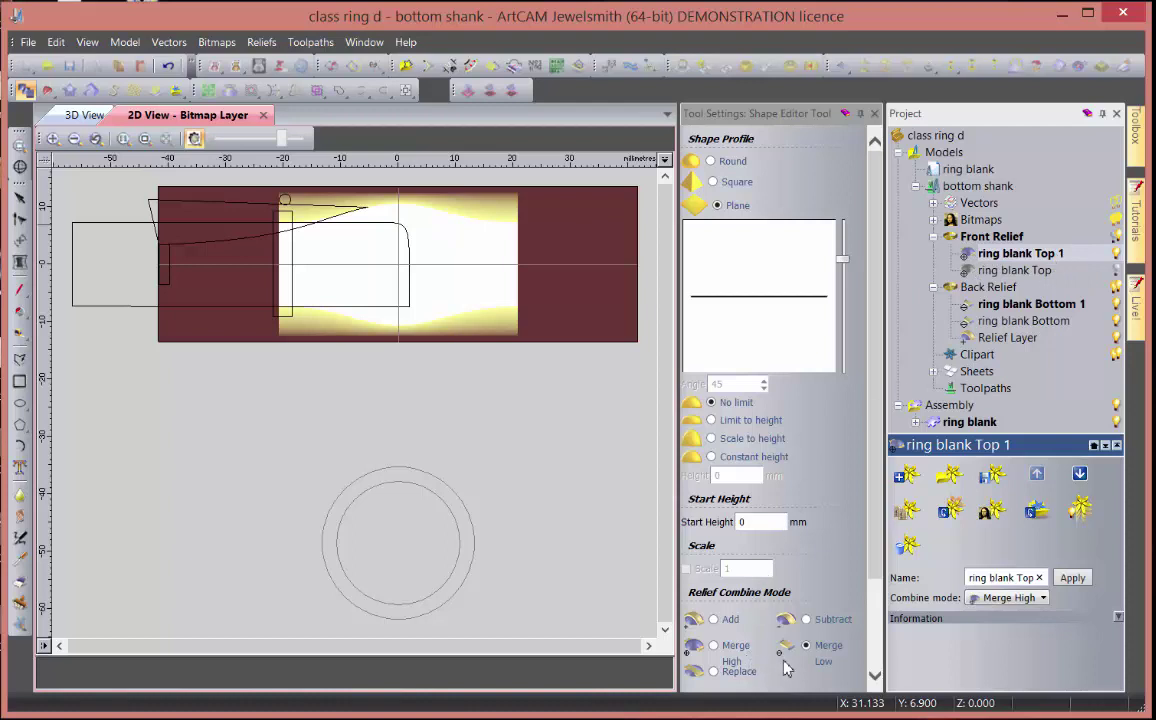
left_click(711, 646)
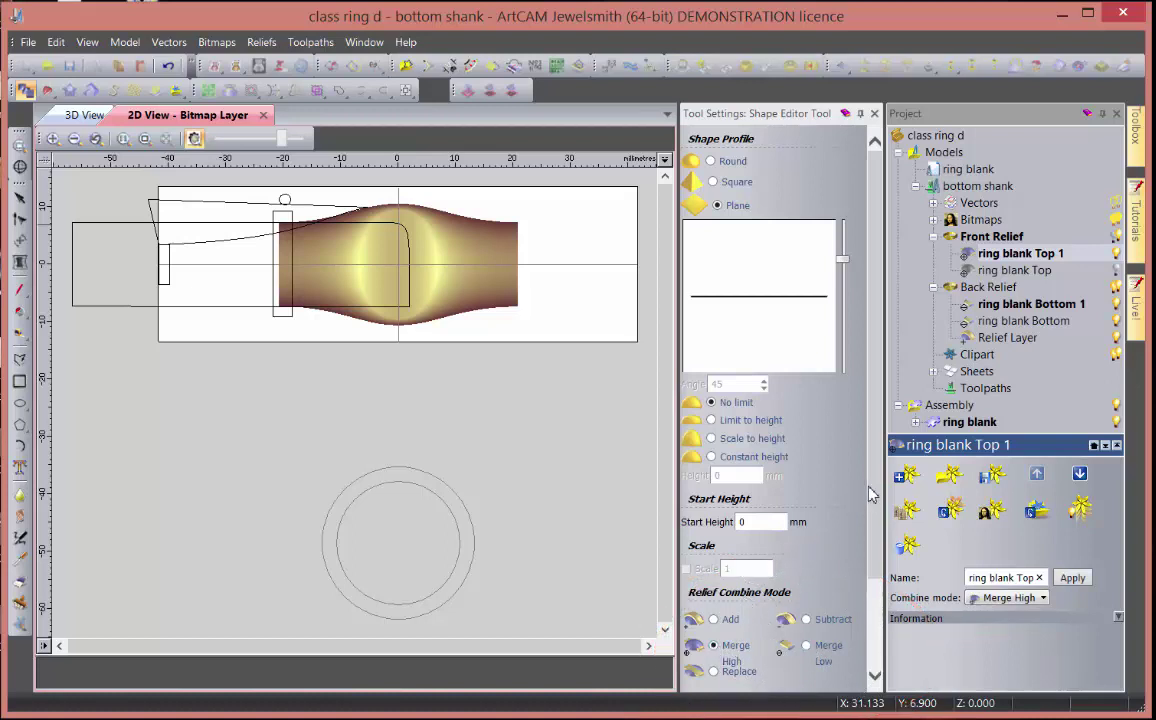
scroll(875, 585, "down", 3)
scroll(875, 585, "down", 1)
left_click(785, 686)
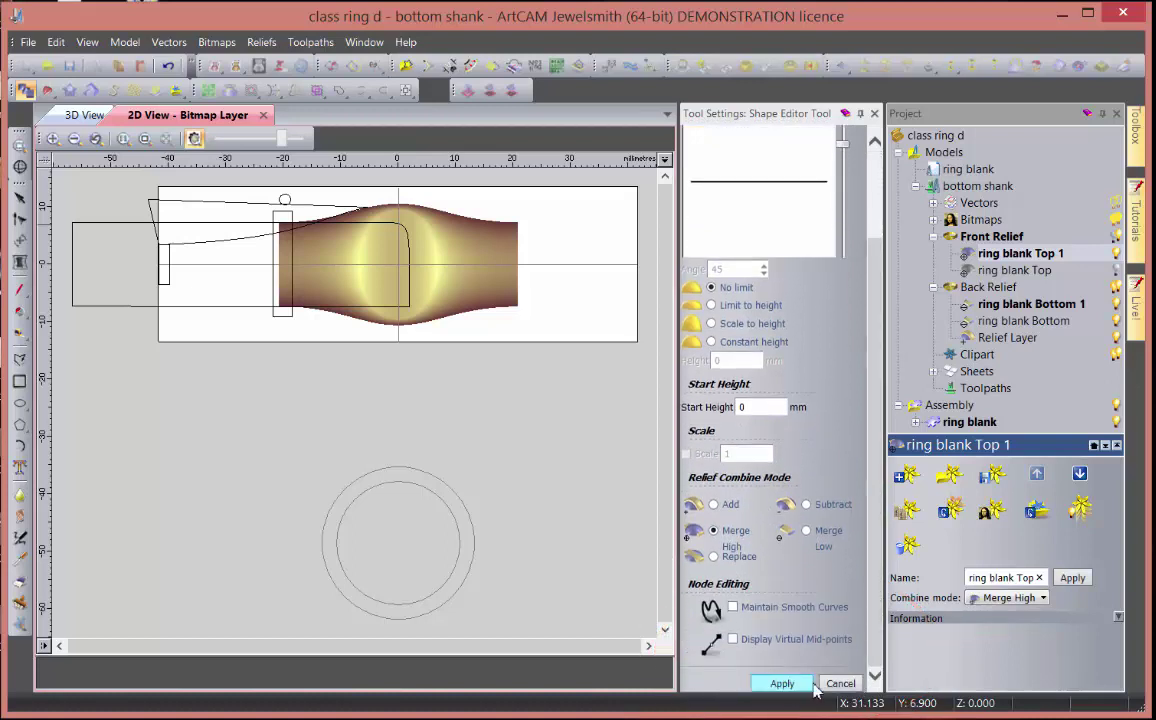
left_click(838, 686)
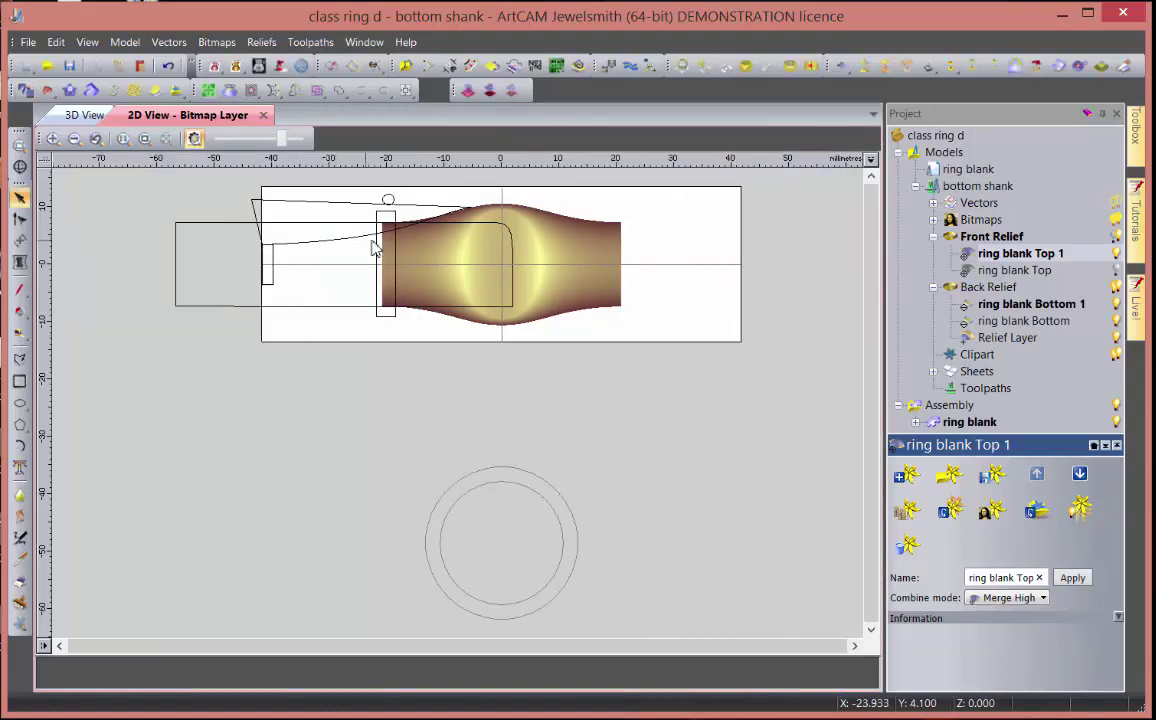
- Examine the ring blank's overlap with the closed tapered vector, then hide the assembly and inspect the blank's cut ends in 3D
scroll(383, 241, "up", 2)
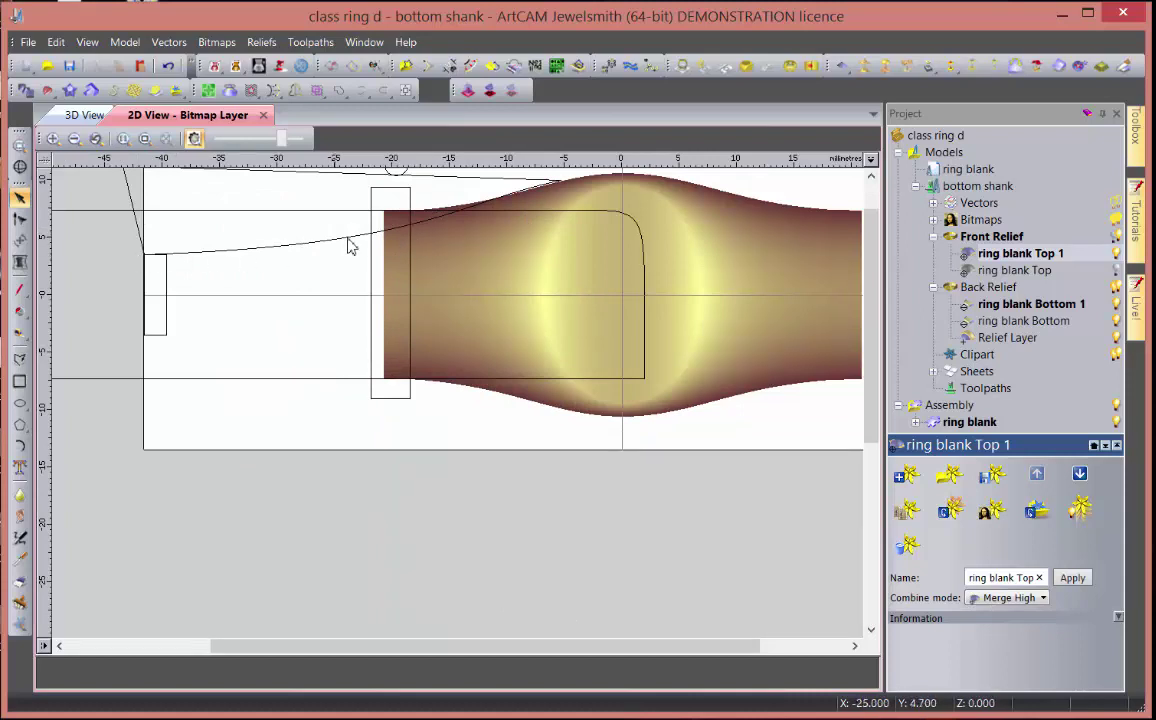
left_click(127, 188)
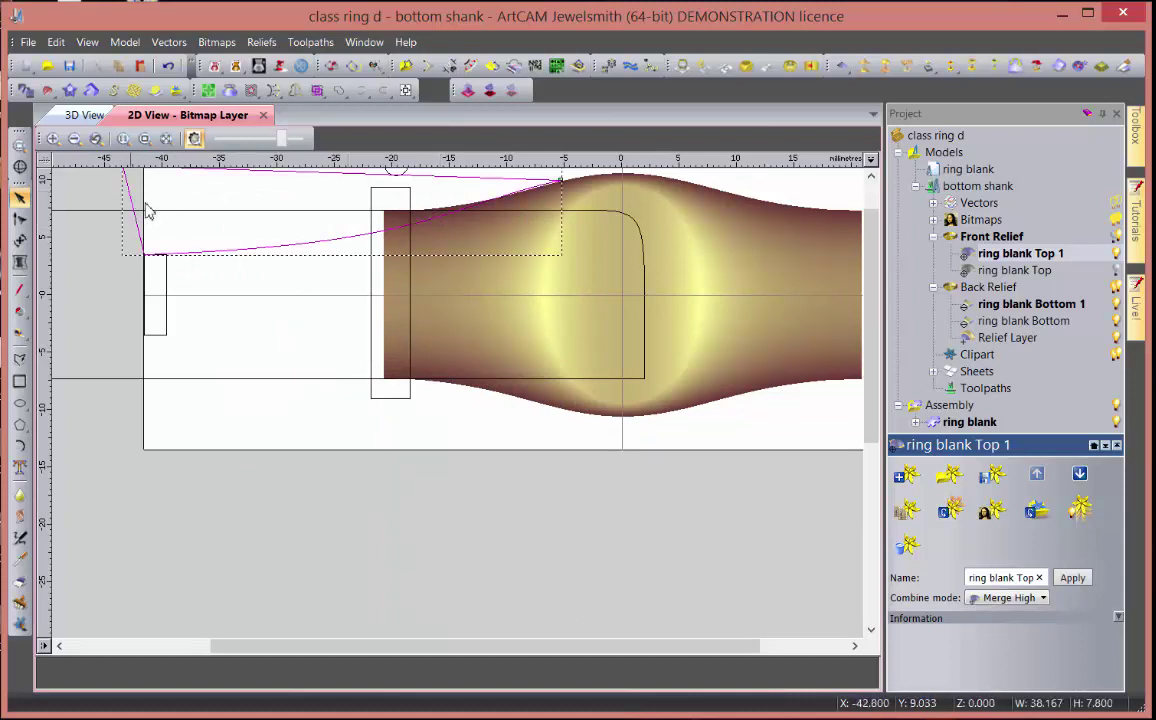
scroll(190, 250, "down", 1)
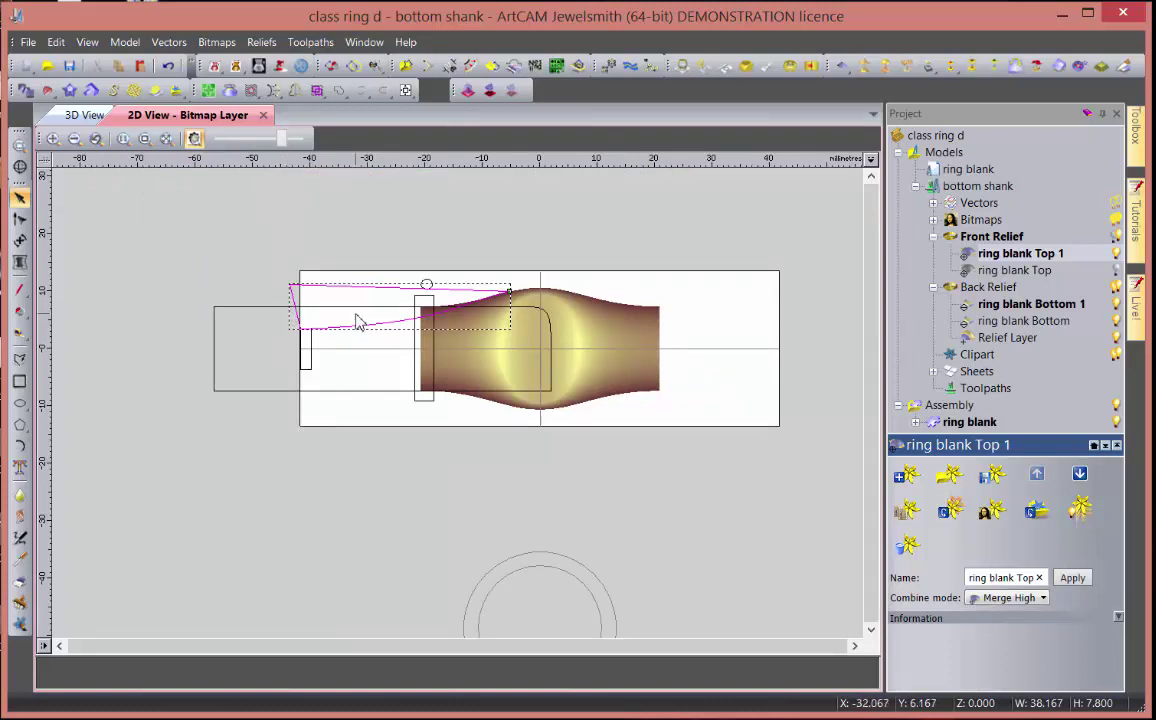
scroll(439, 321, "up", 1)
scroll(439, 321, "up", 1)
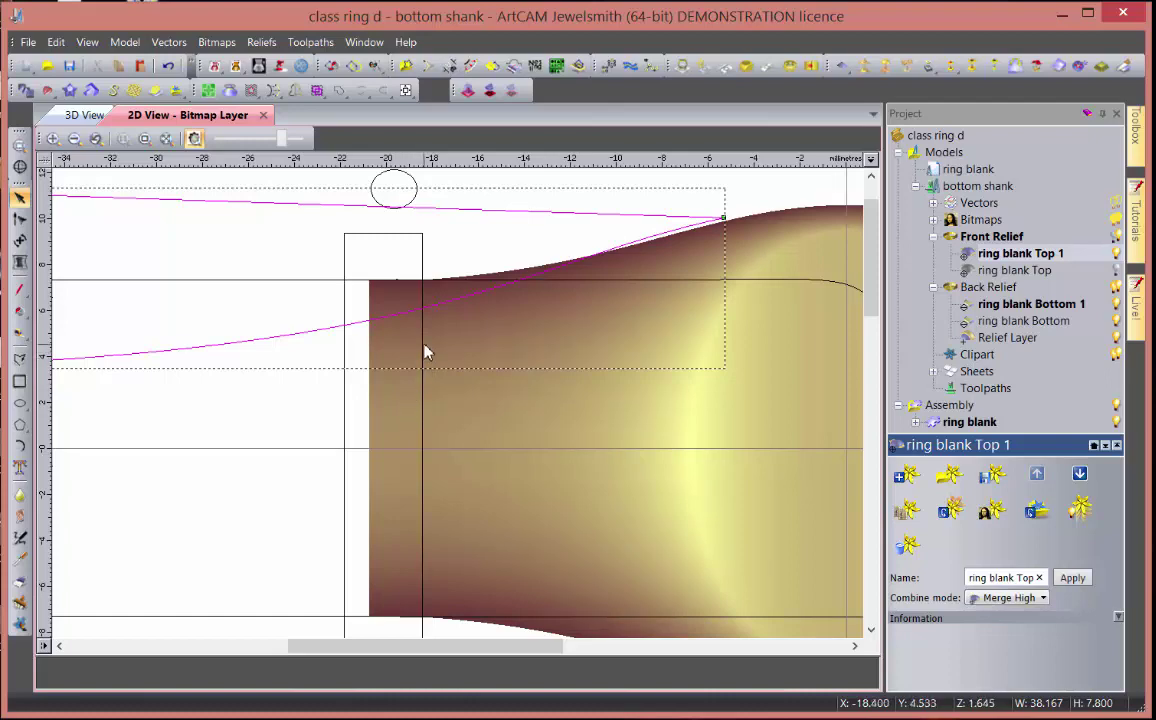
left_click(84, 115)
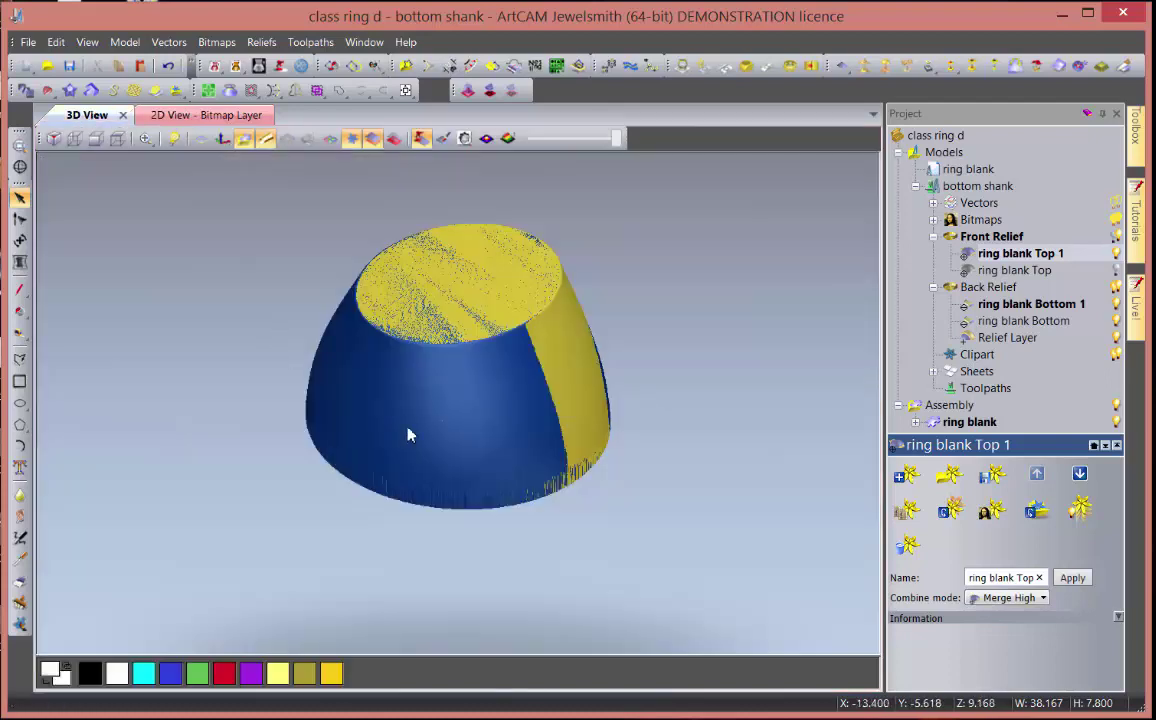
left_click_drag(408, 433, 451, 408)
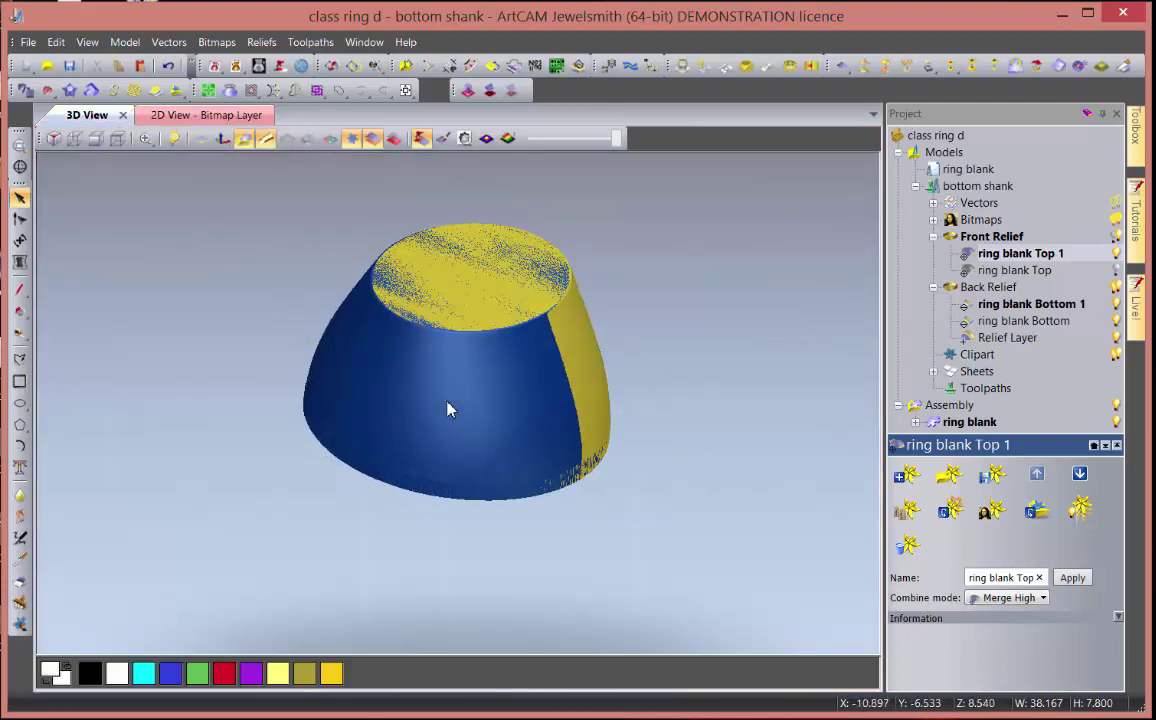
left_click(243, 138)
left_click_drag(481, 413, 431, 387)
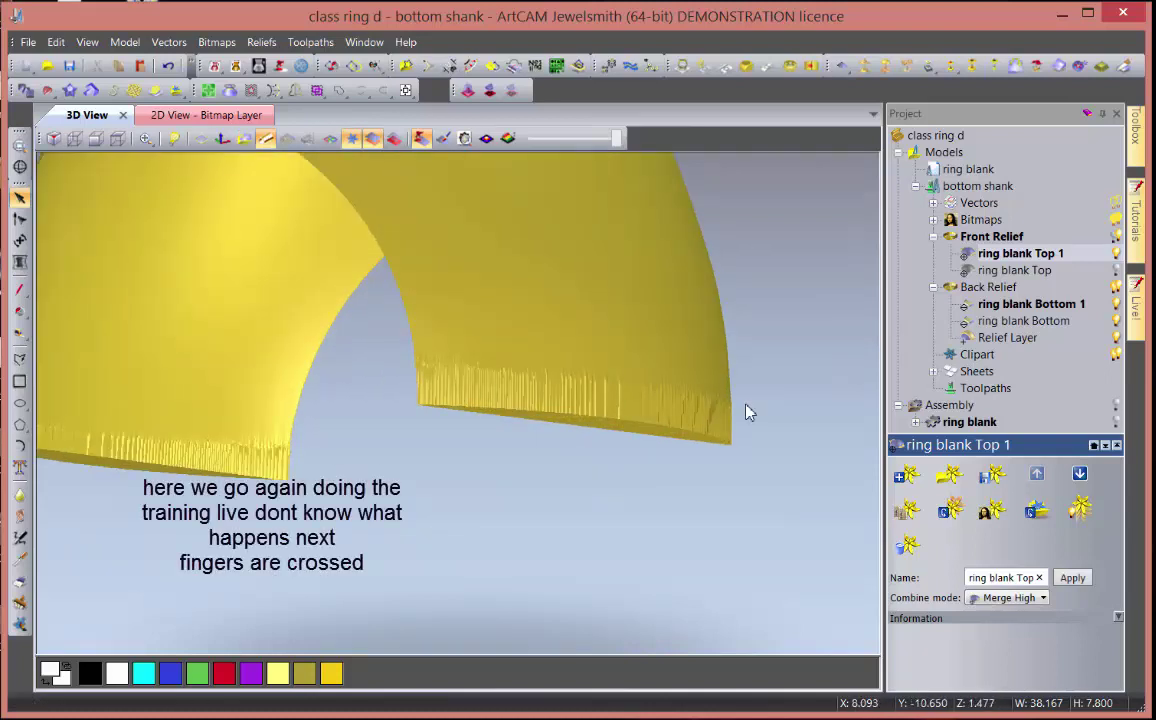
- Trim the ring blank's left end inside the tall rectangle with a Plane shape at start height 0 mm, using Merge Low
left_click(200, 115)
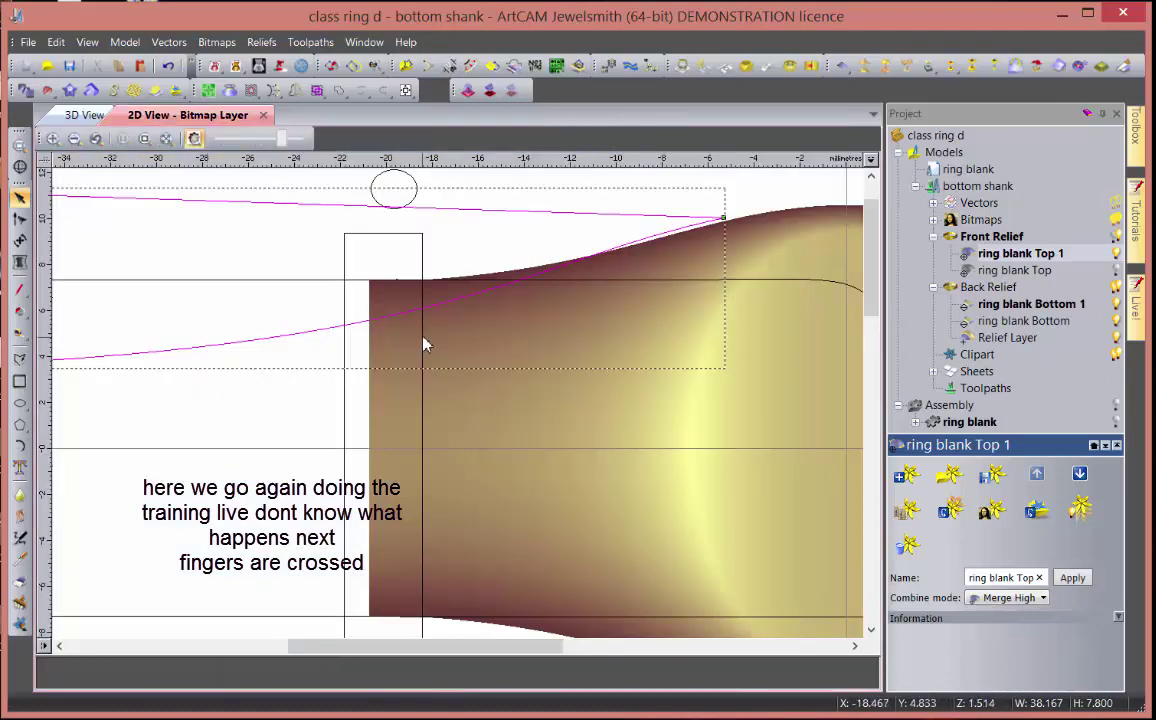
double_click(432, 487)
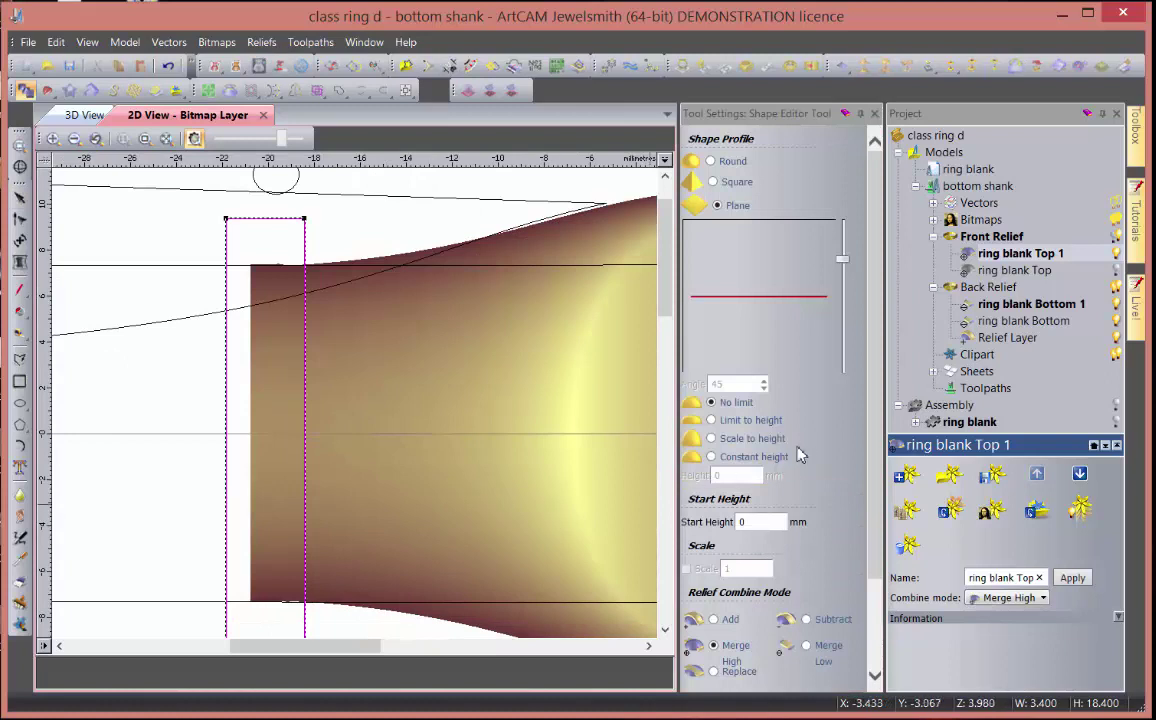
scroll(870, 418, "down", 3)
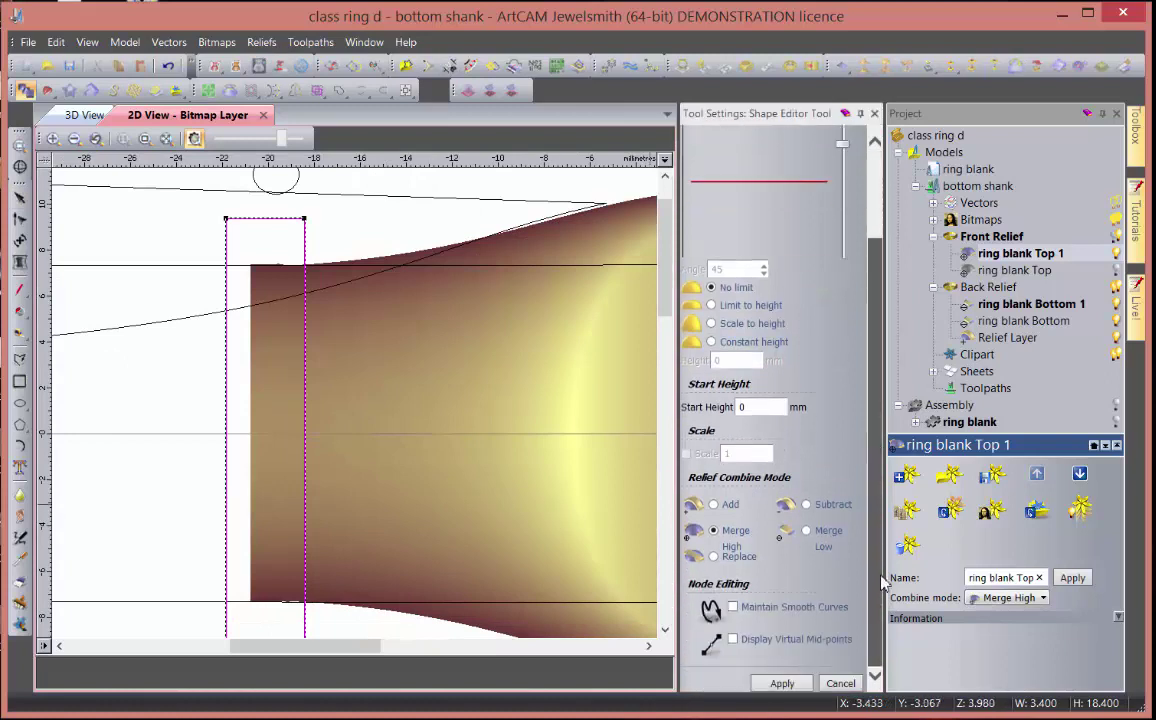
left_click(807, 531)
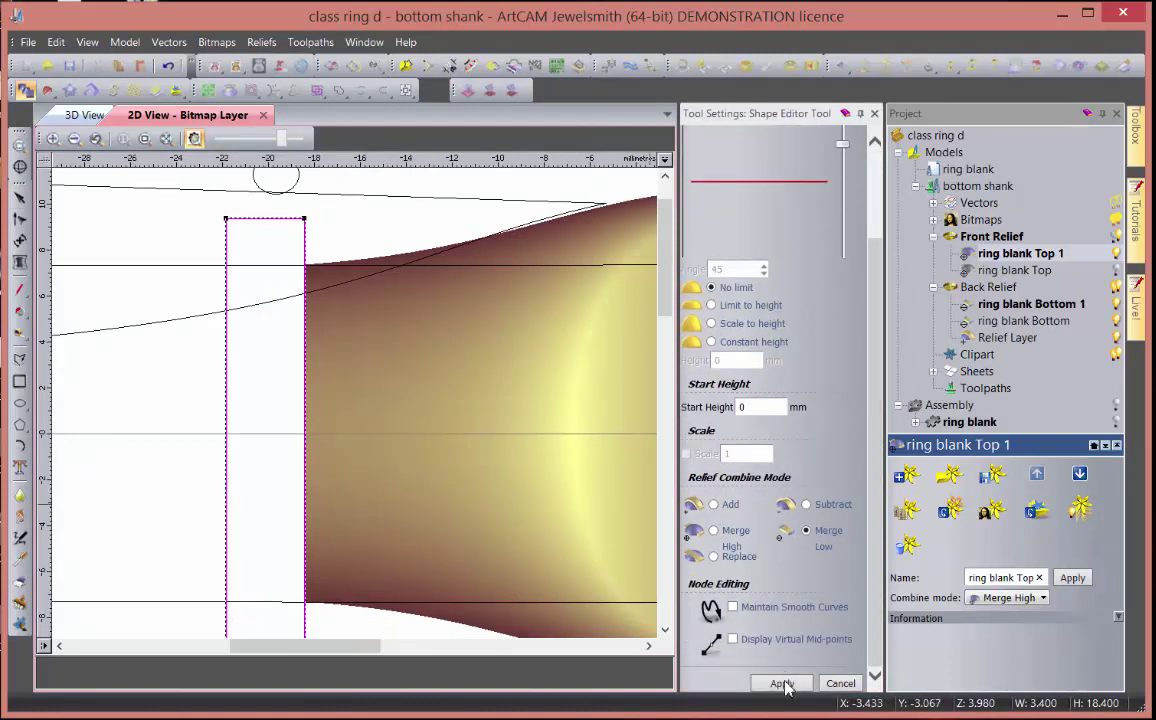
left_click(840, 684)
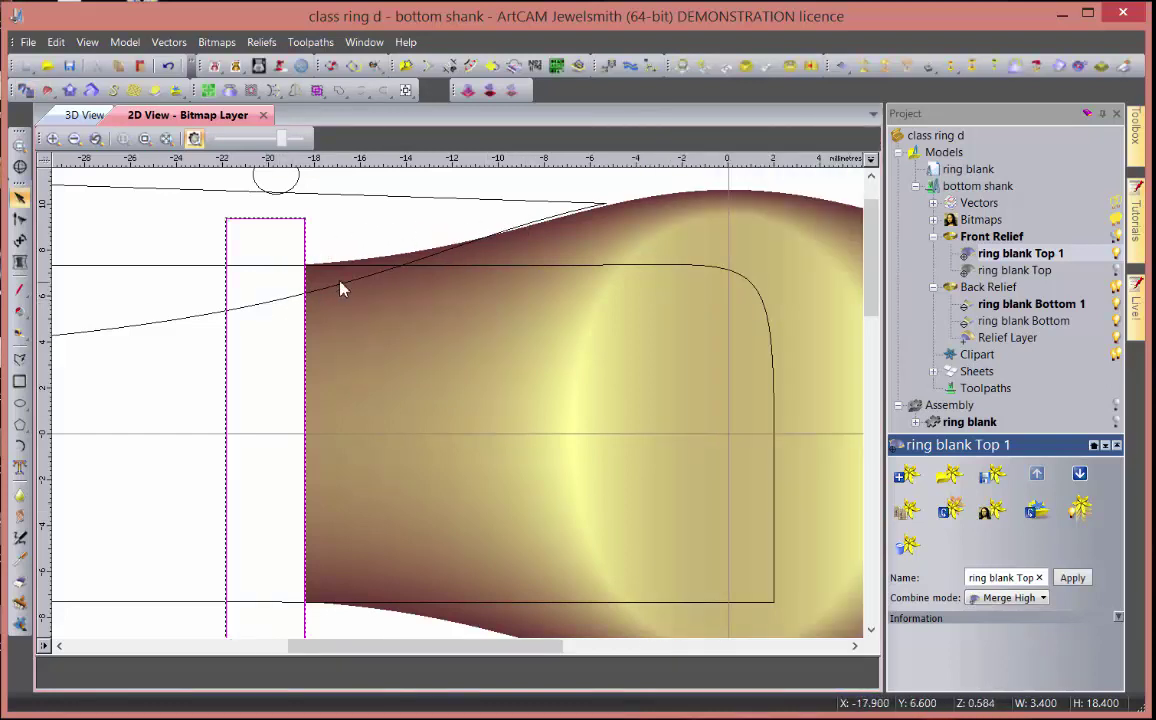
- Trim ring blank Top 1 inside the closed tapered vector with a Plane shape at start height 0 mm, using Merge Low, and check it in 3D
left_click(255, 238)
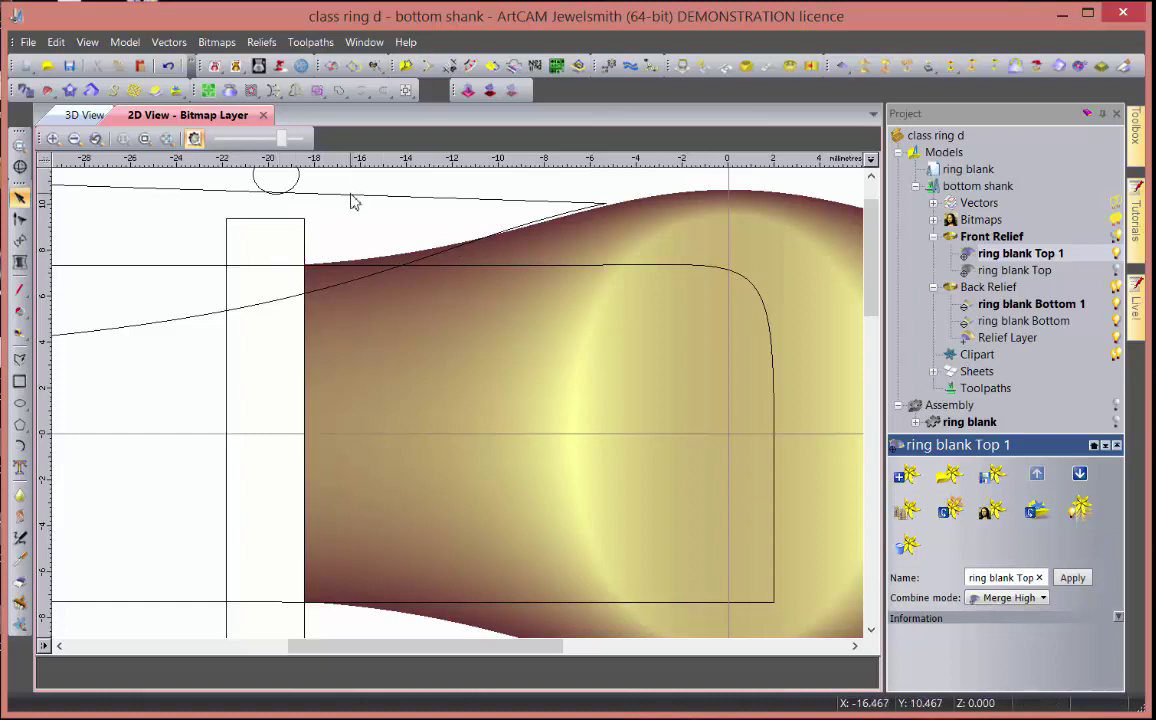
left_click(320, 190)
scroll(343, 281, "down", 2)
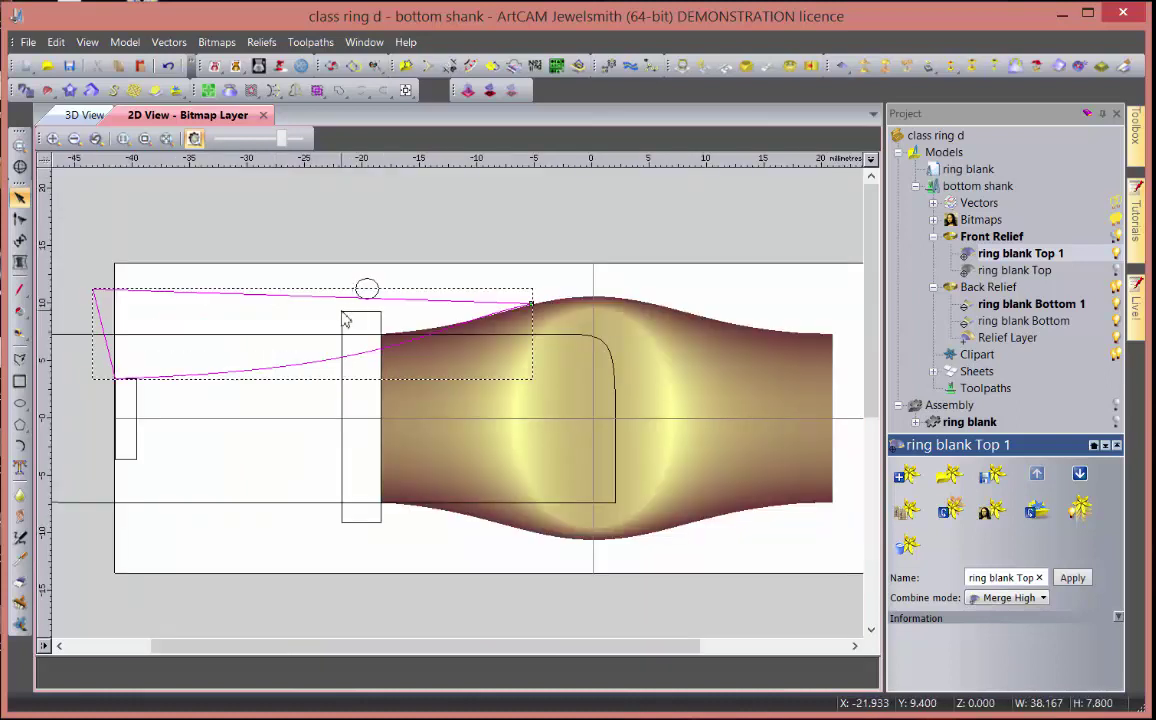
double_click(345, 319)
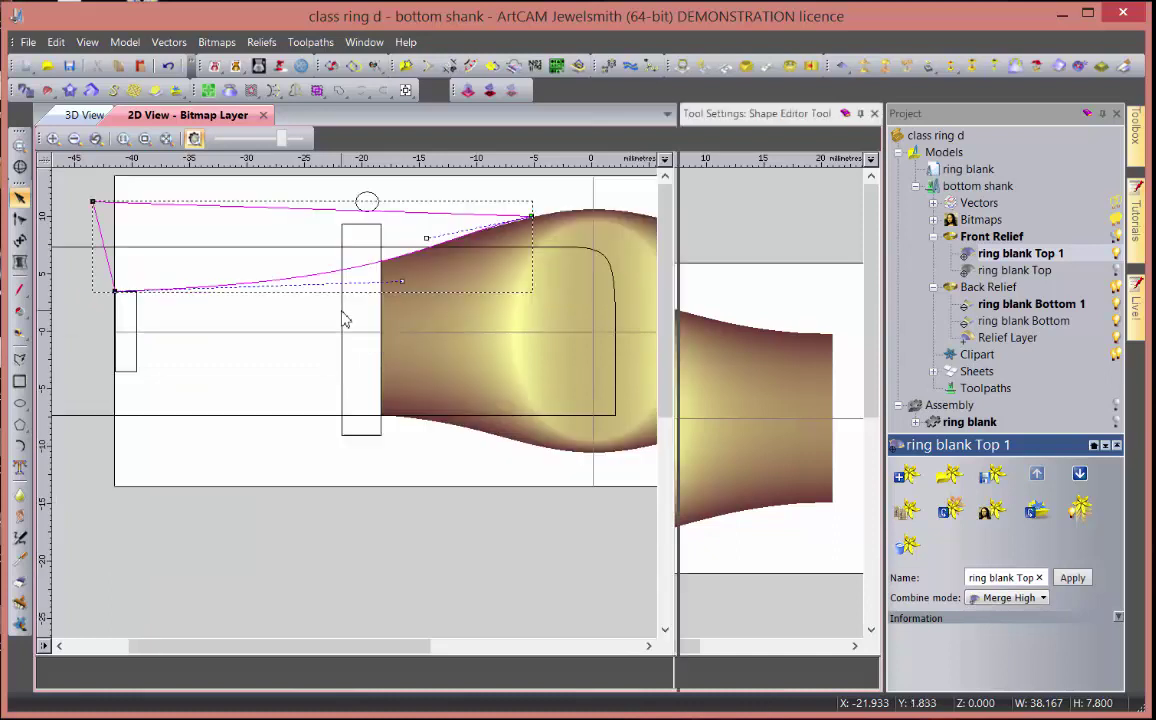
scroll(872, 532, "down", 2)
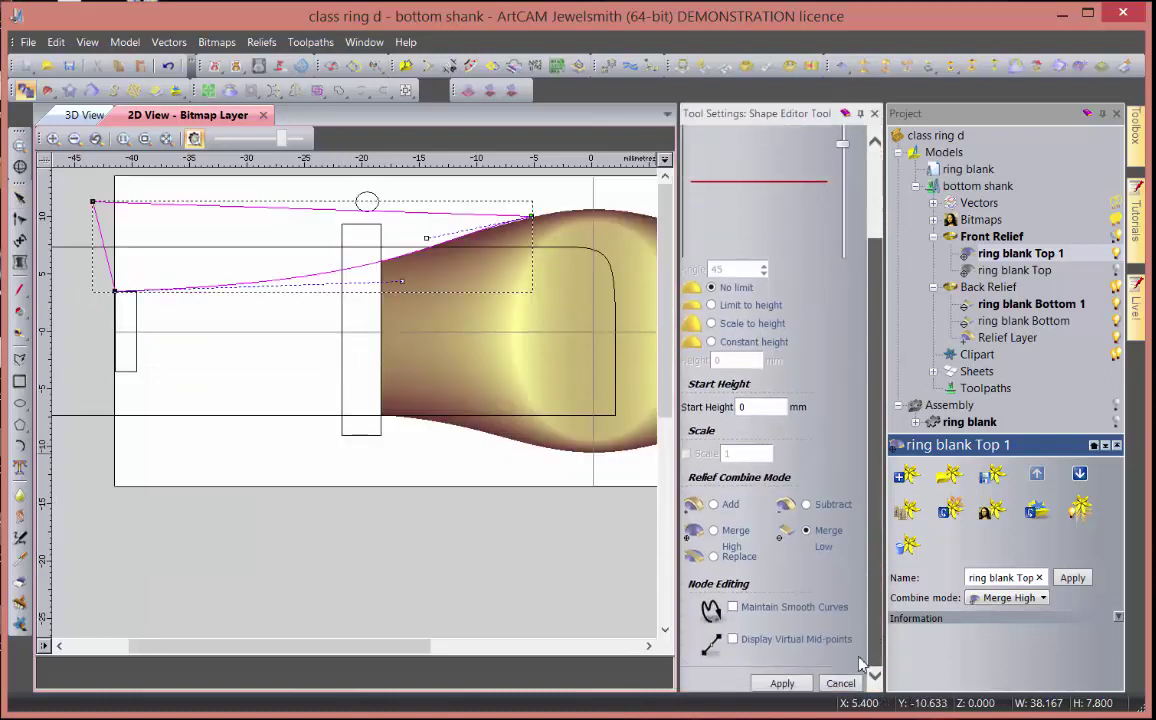
left_click(788, 682)
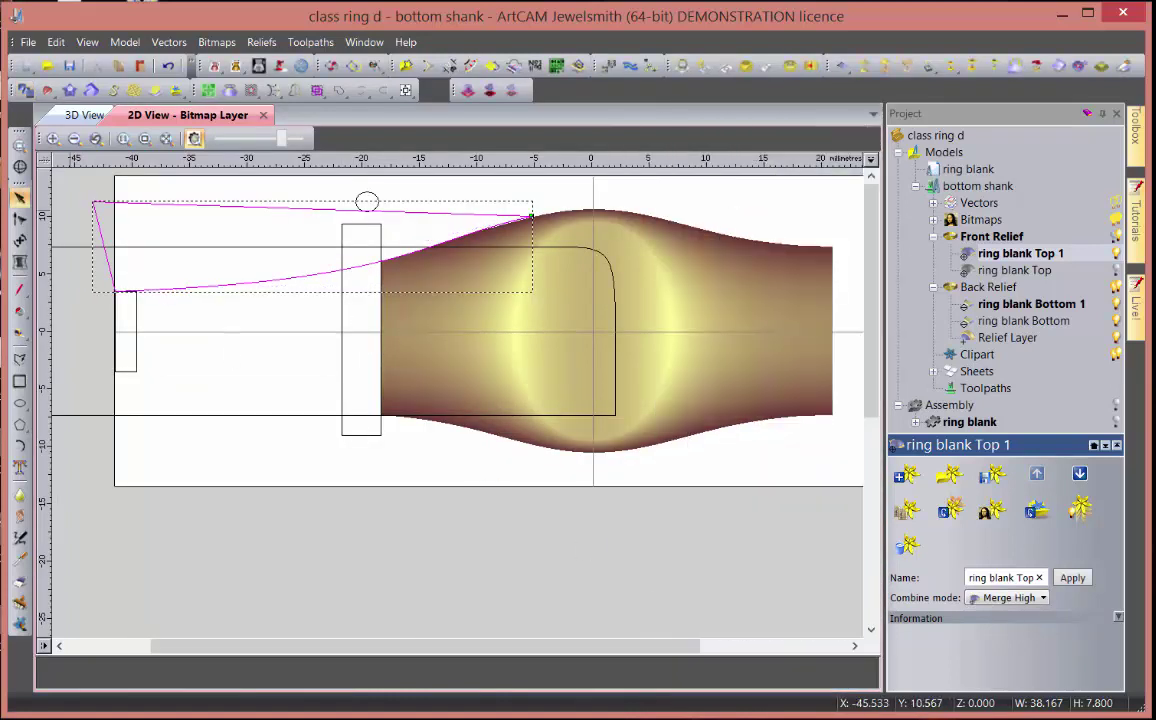
left_click(85, 115)
left_click_drag(330, 362, 493, 562)
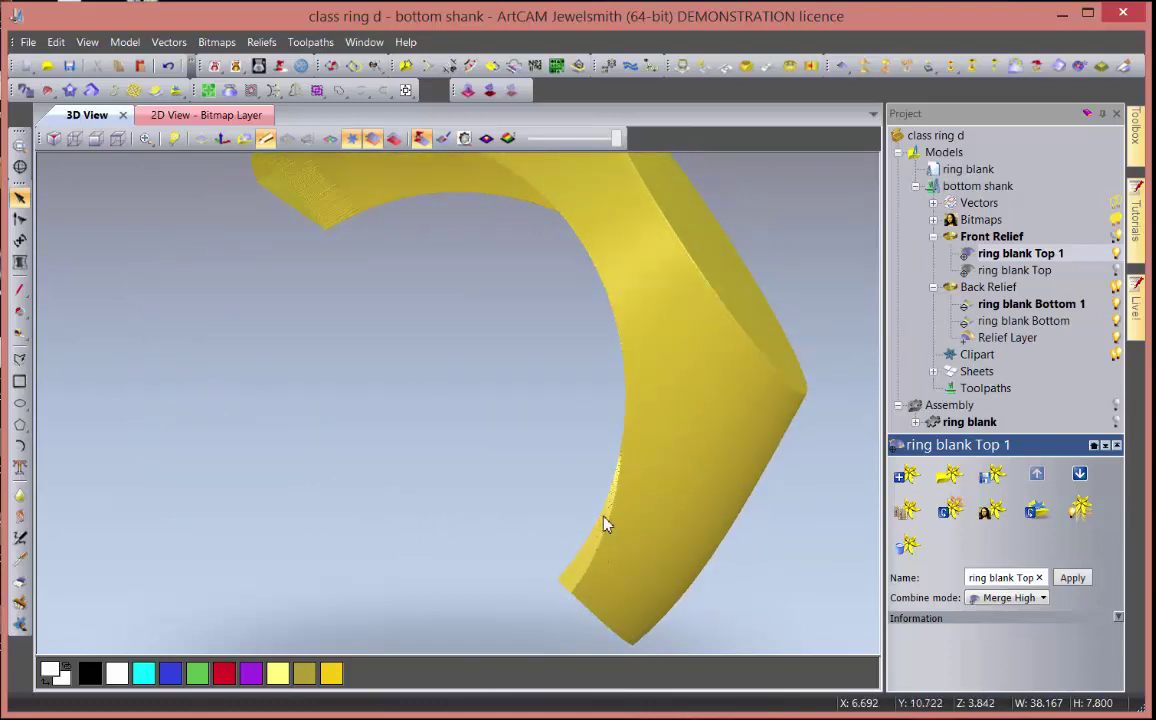
left_click_drag(593, 579, 511, 455)
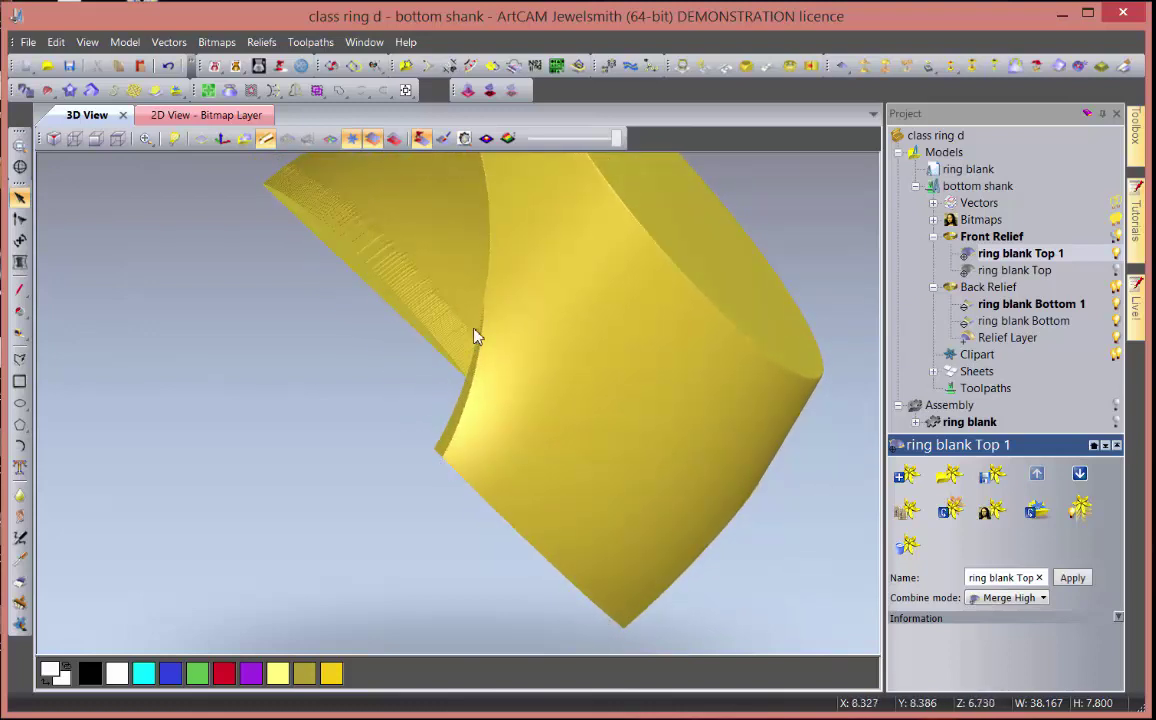
left_click_drag(396, 455, 568, 479)
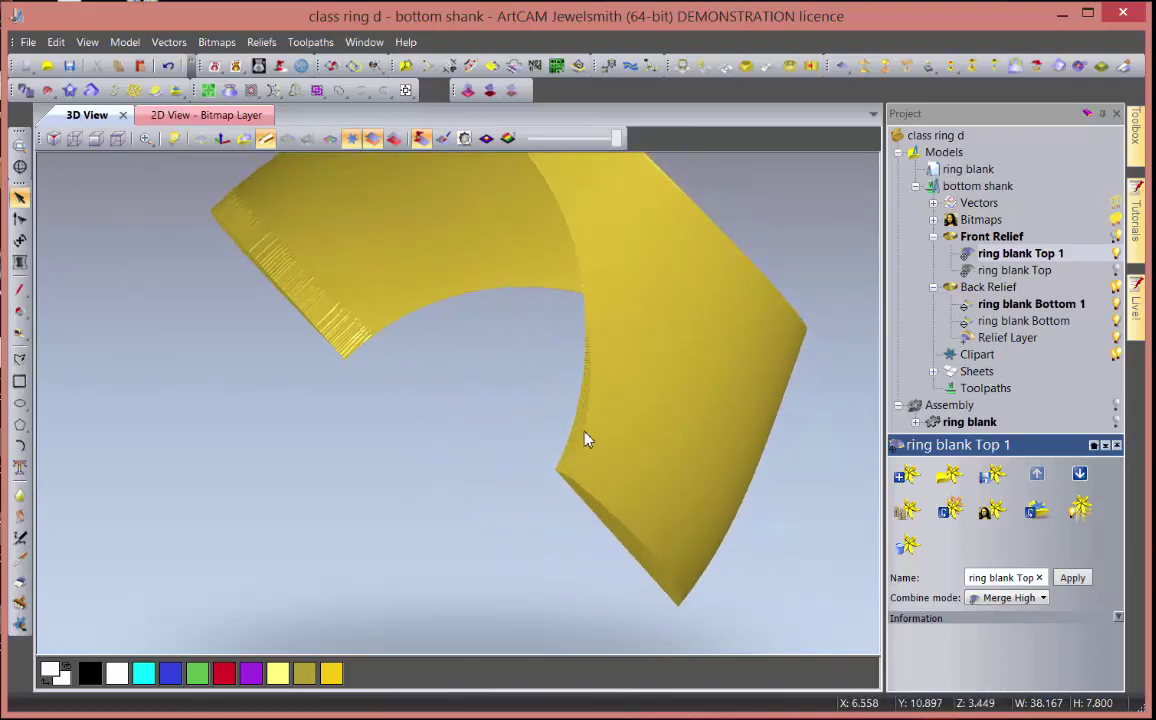
- Preview the active ring blank Top 1 layer and start the Smooth tool with a 0.1 mm material safety plane
left_click(465, 140)
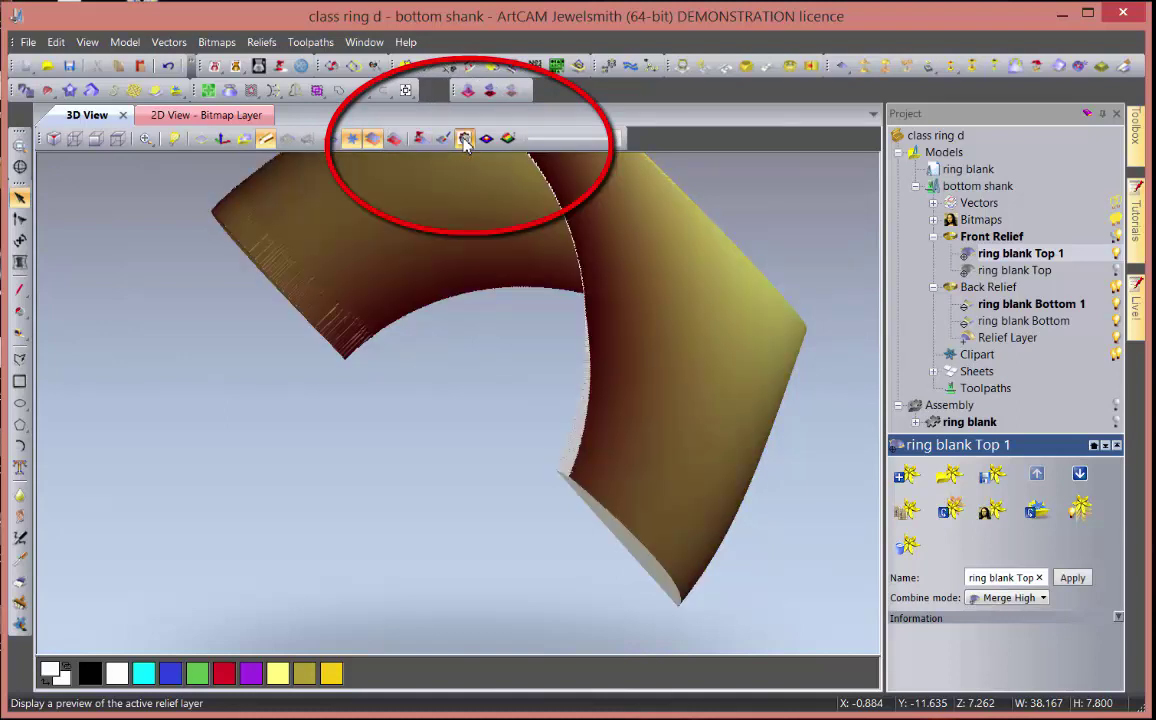
scroll(615, 440, "up", 5)
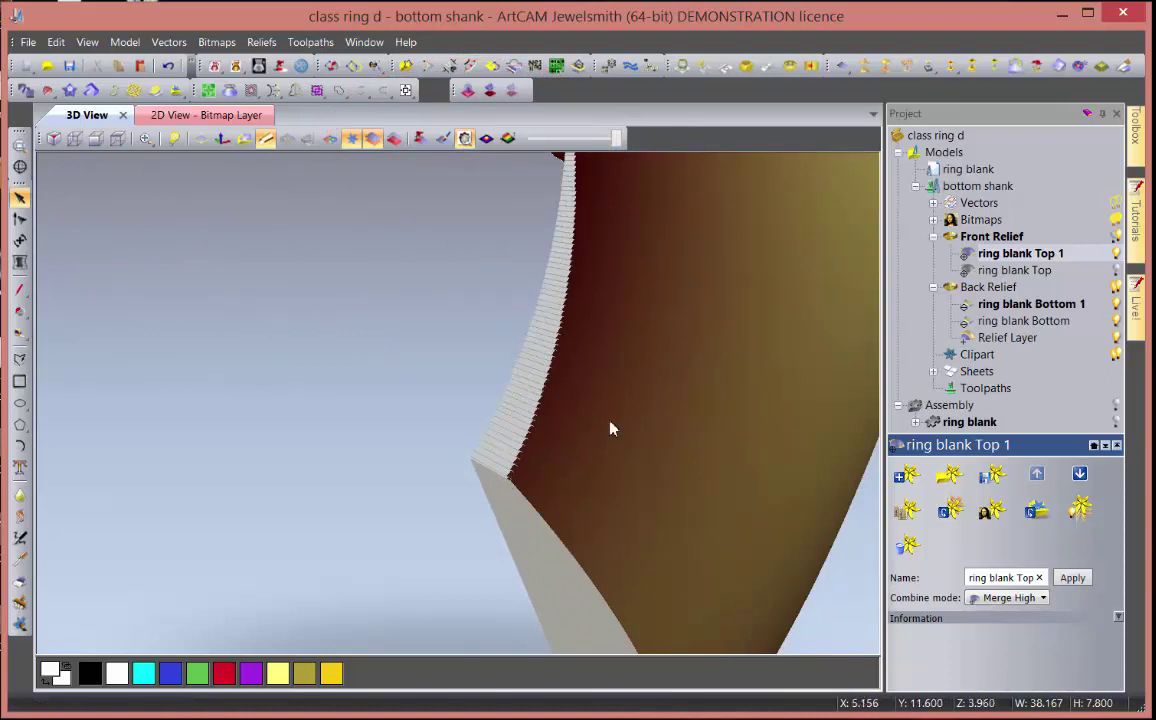
right_click(618, 350)
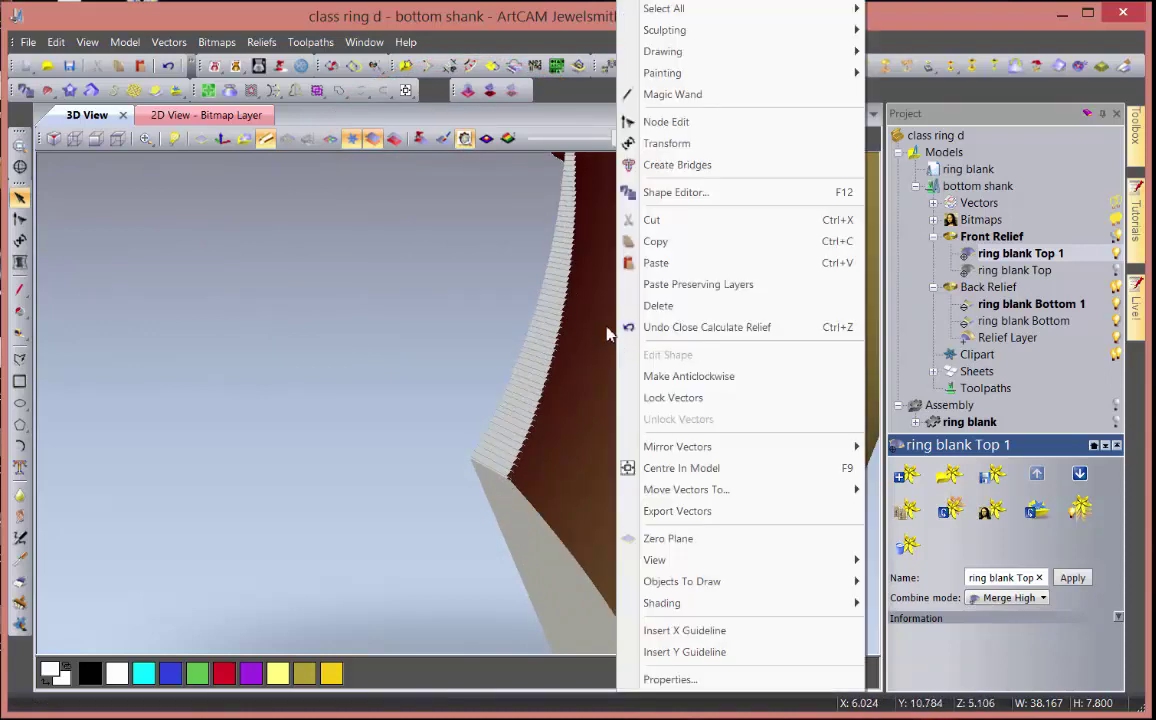
mouse_move(702, 30)
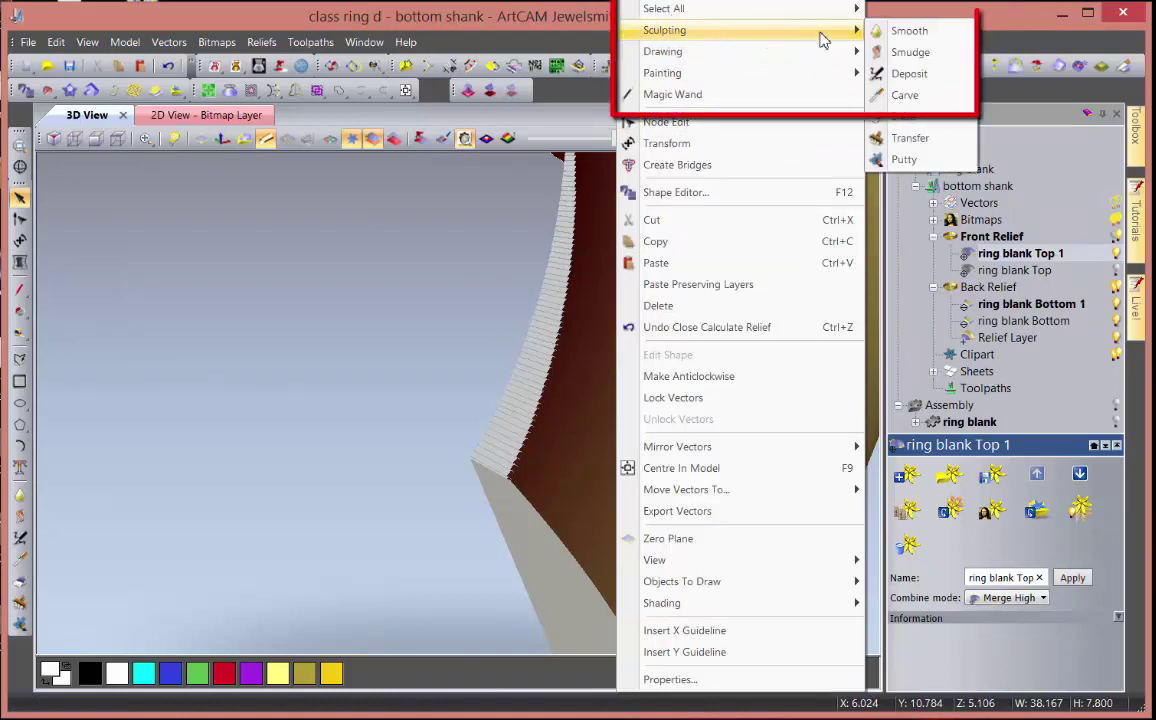
left_click(927, 37)
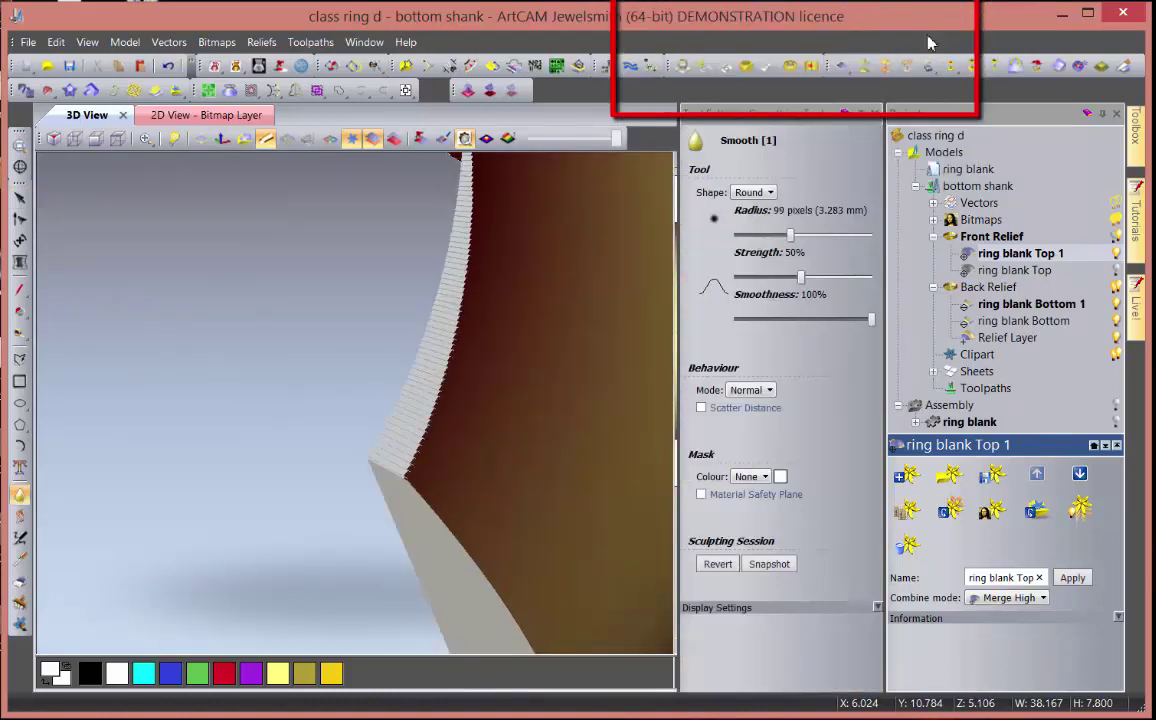
mouse_move(448, 273)
left_mouse_down()
mouse_move(436, 372)
mouse_move(405, 320)
mouse_move(351, 301)
left_mouse_up()
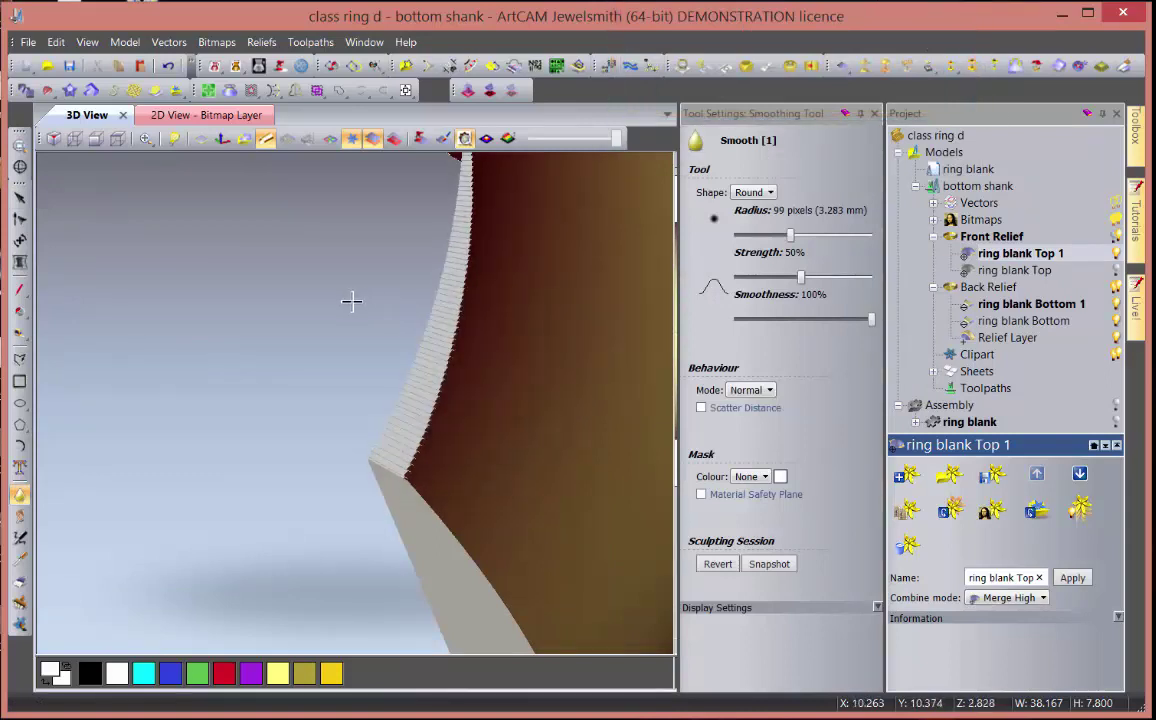
left_click(180, 115)
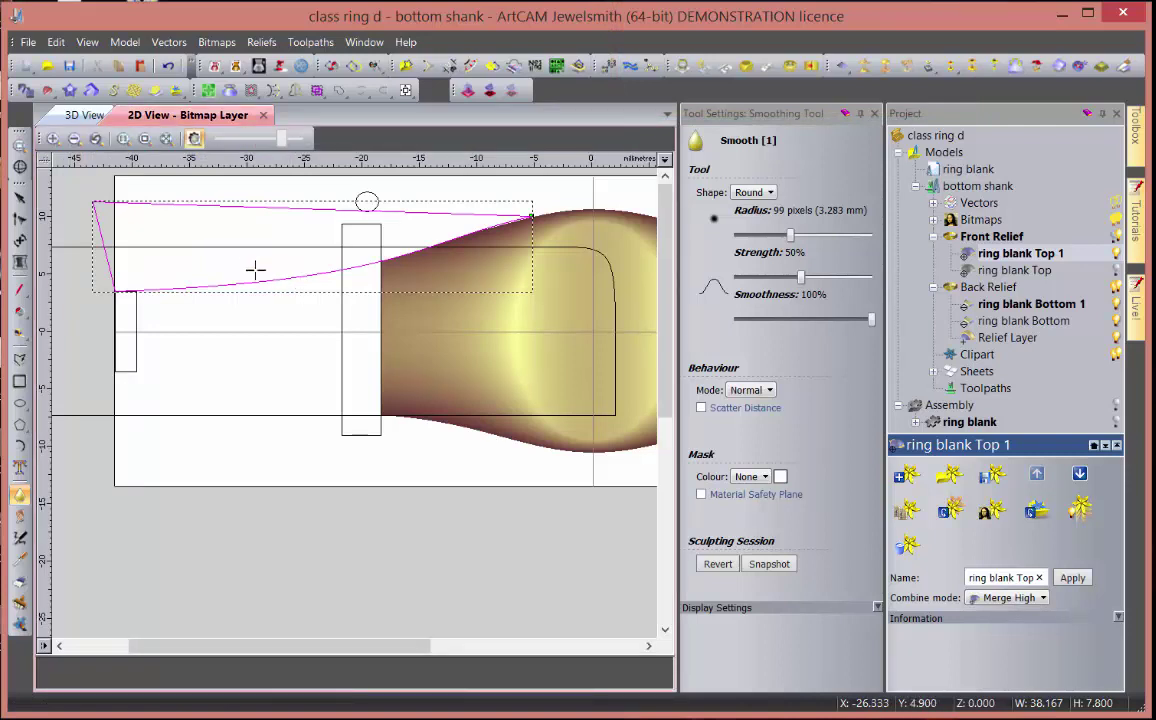
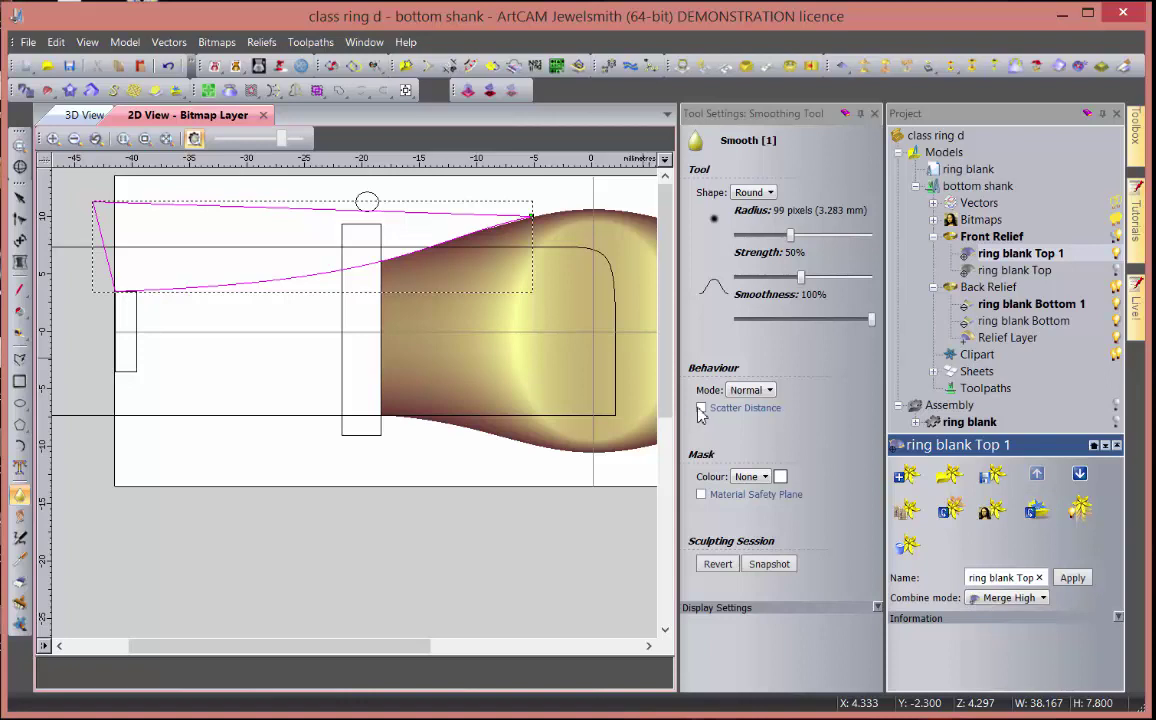
left_click(61, 119)
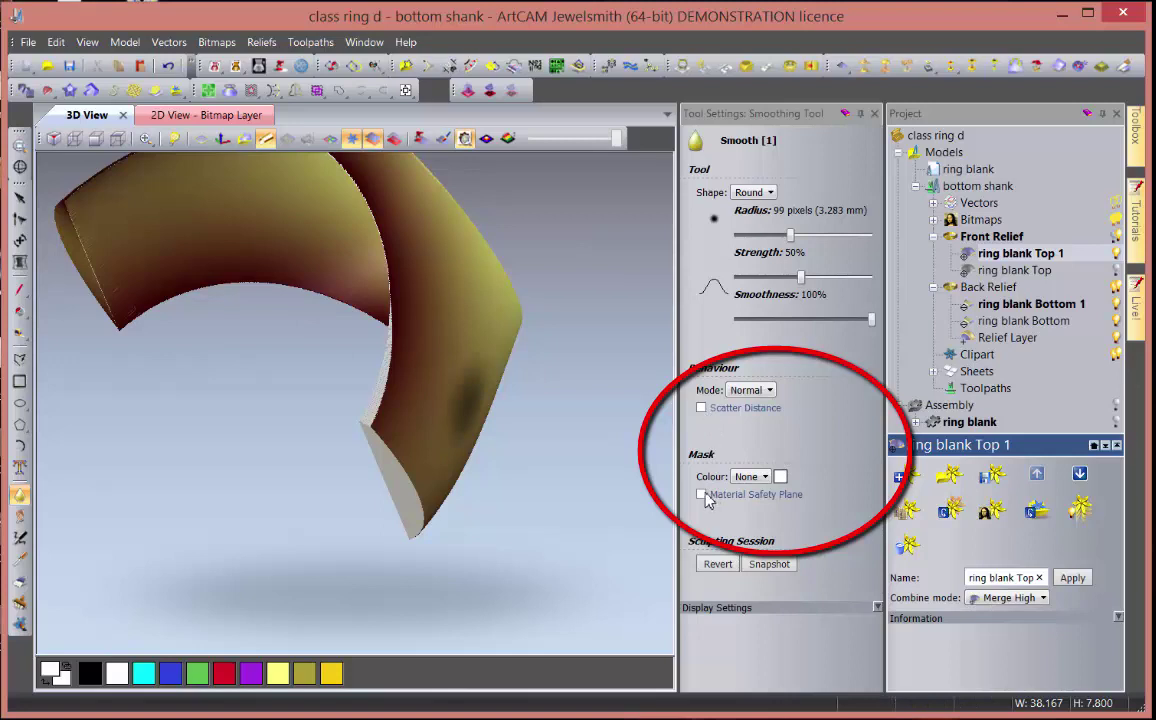
left_click(702, 495)
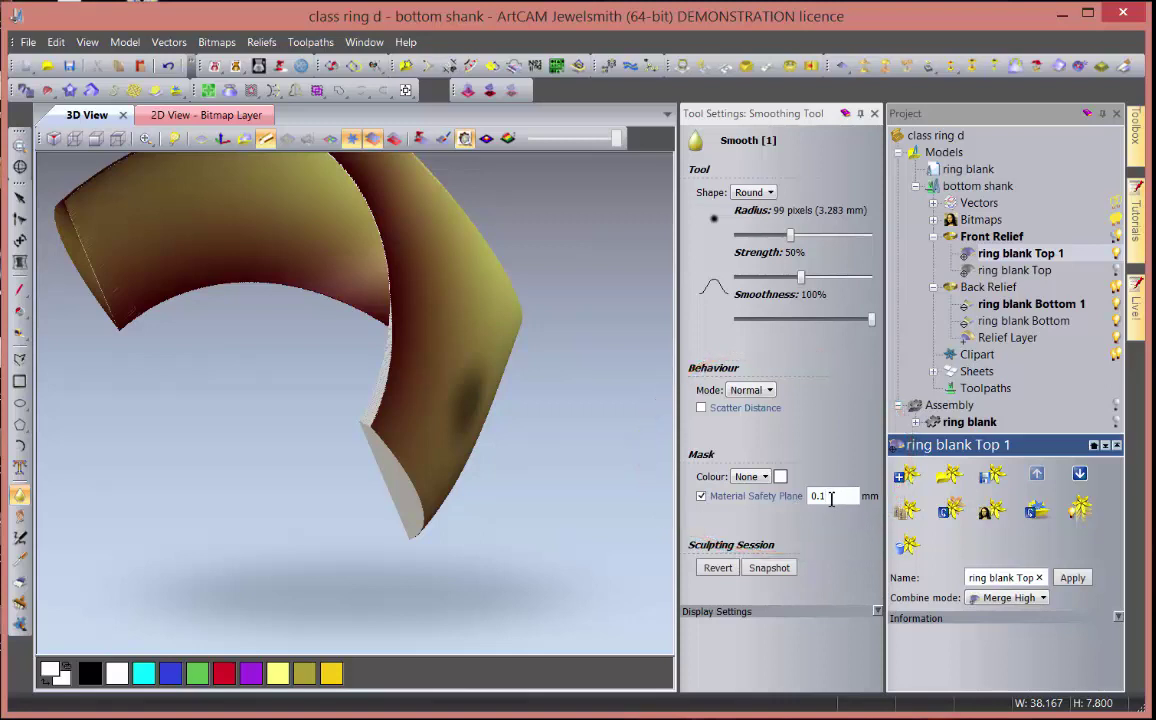
- Set the smoothing strength to 67% and smooth the stepped side edge and corner at the blank's trimmed end
mouse_move(382, 498)
left_mouse_down()
mouse_move(464, 408)
mouse_move(315, 434)
left_mouse_up()
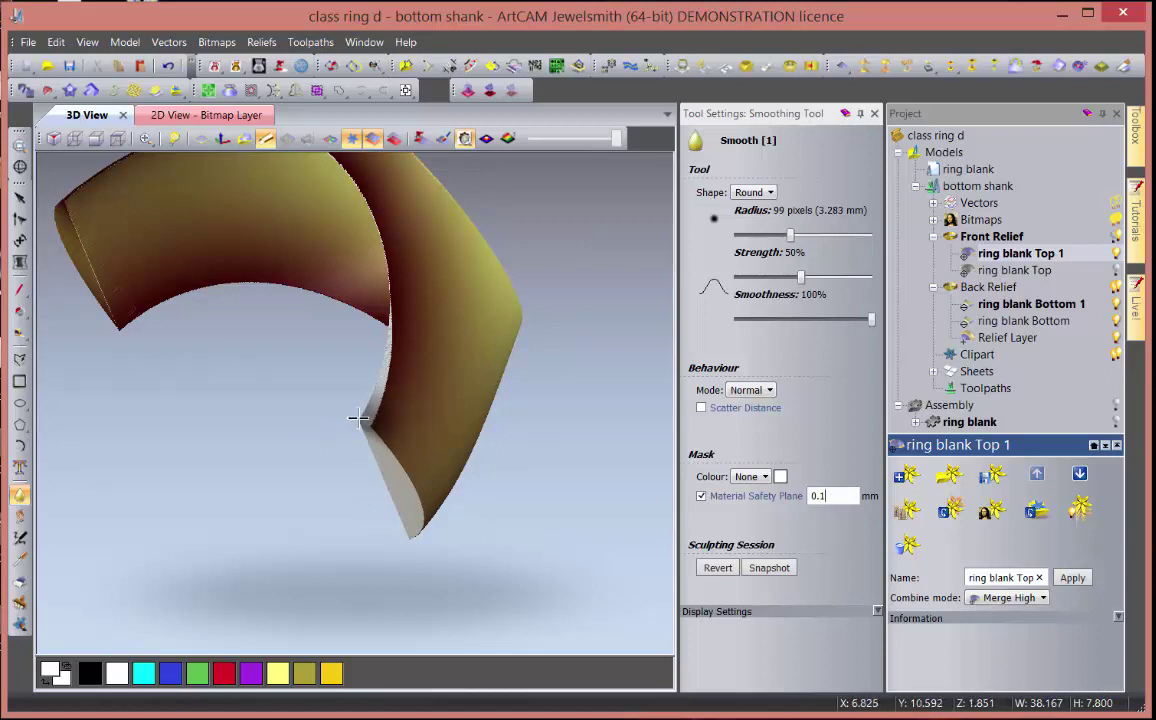
left_click_drag(365, 398, 404, 543)
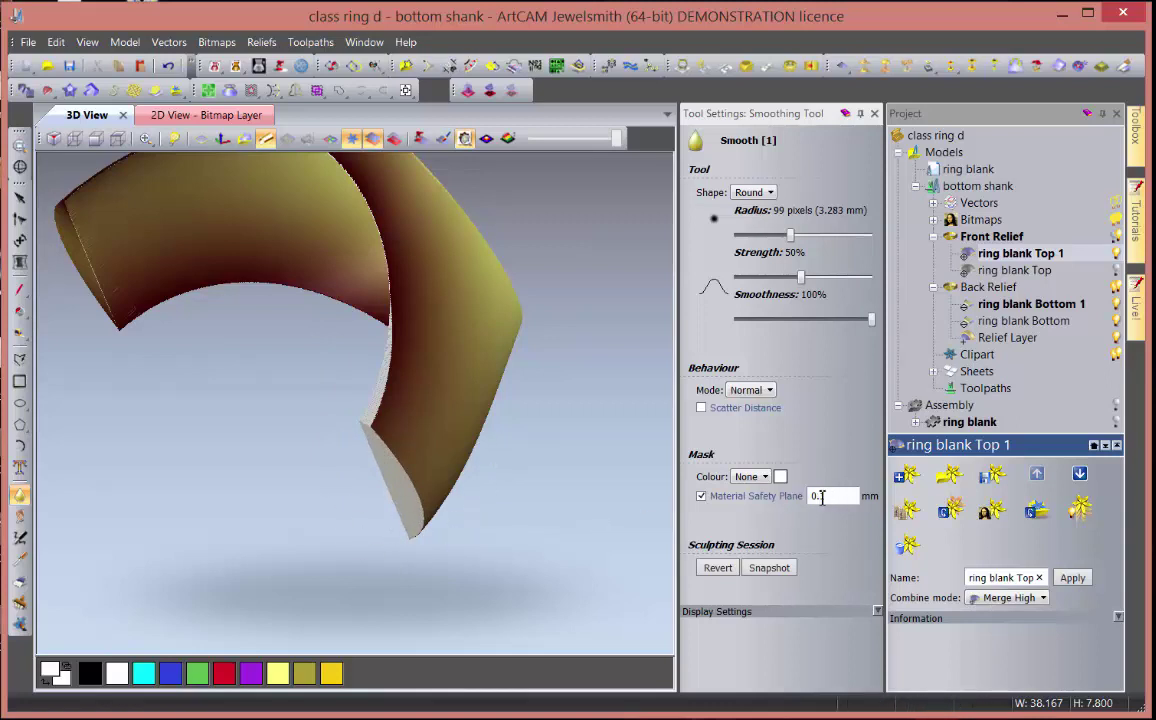
middle_click_drag(521, 354, 310, 400)
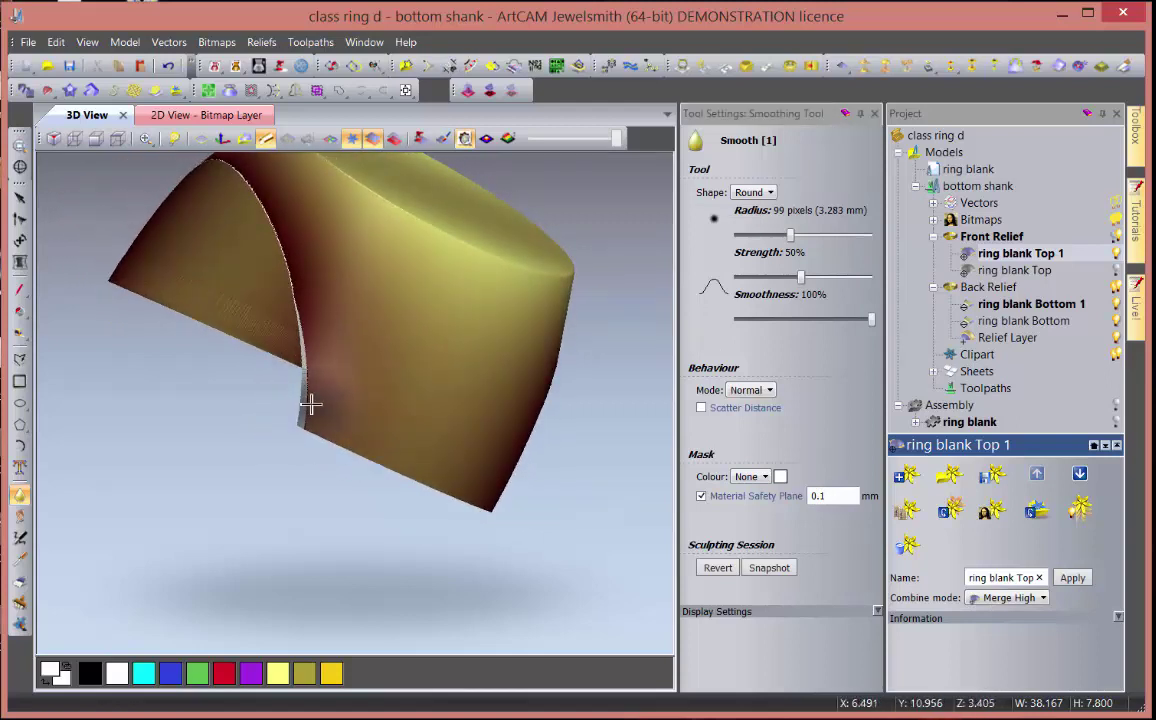
scroll(310, 400, "up", 5)
left_click_drag(800, 277, 825, 277)
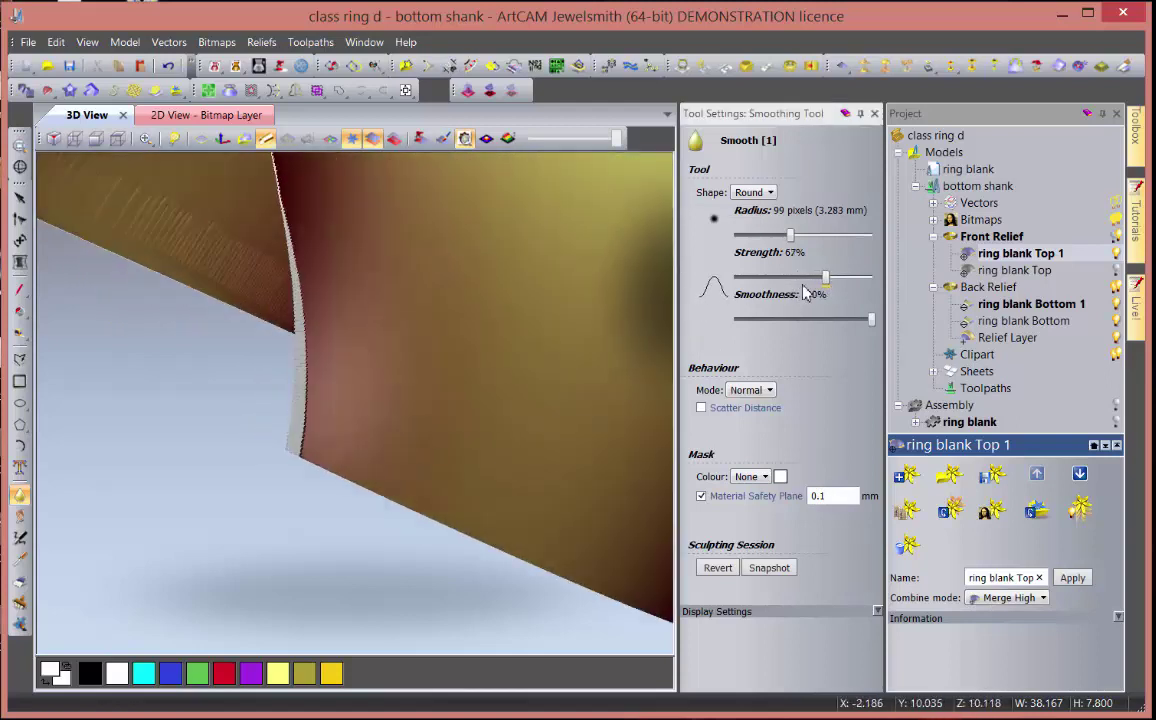
middle_click_drag(330, 420, 285, 442)
mouse_move(285, 442)
left_mouse_down()
mouse_move(361, 387)
mouse_move(356, 279)
mouse_move(361, 434)
mouse_move(377, 341)
mouse_move(400, 461)
mouse_move(470, 485)
mouse_move(406, 464)
left_mouse_up()
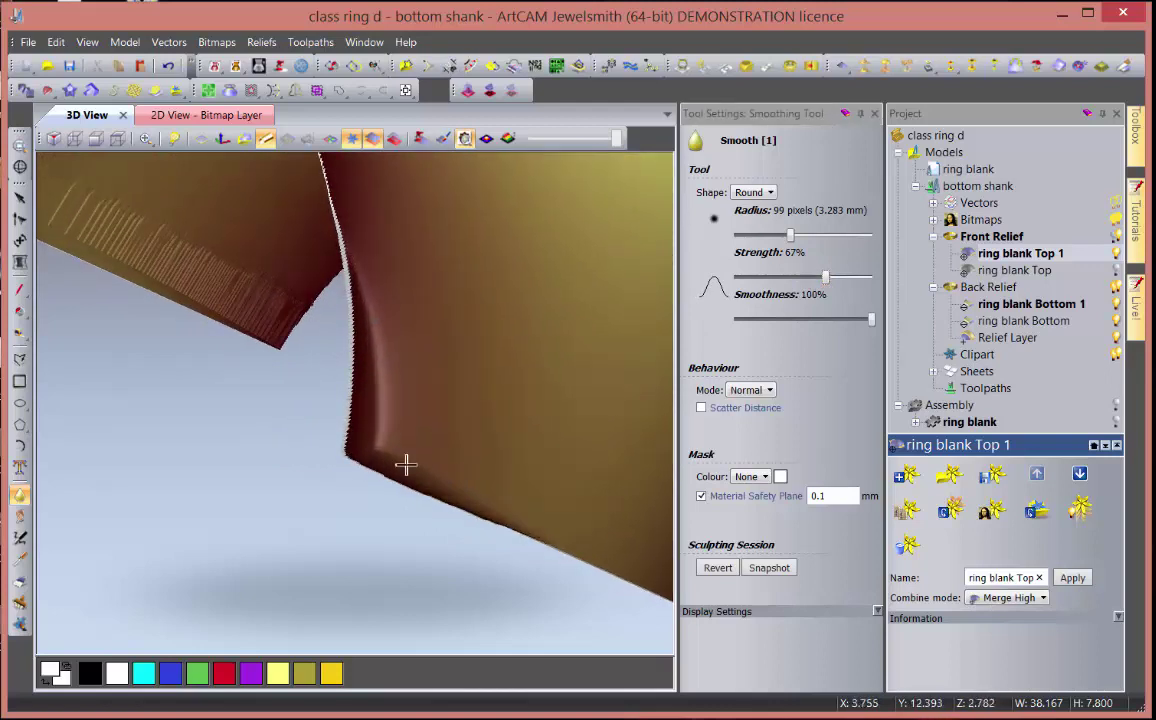
mouse_move(487, 497)
left_mouse_down()
mouse_move(400, 508)
mouse_move(403, 366)
mouse_move(342, 238)
left_mouse_up()
left_click_drag(363, 297, 386, 412)
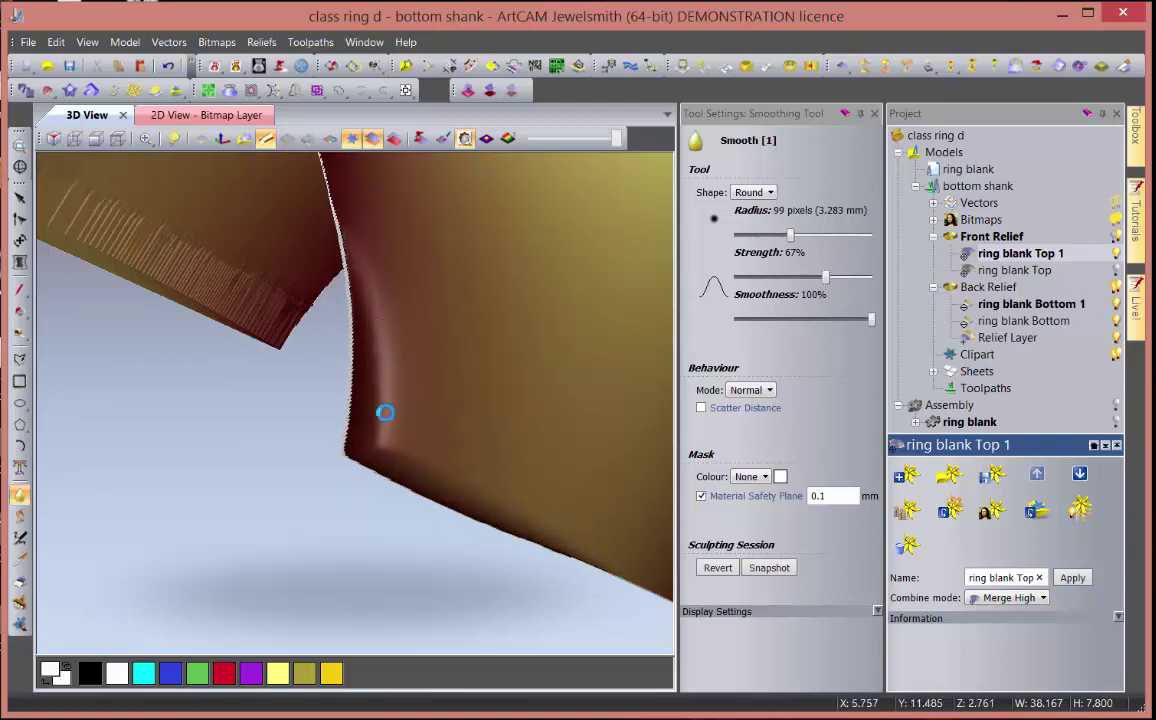
- Smooth the remaining length of the trimmed end's edge on ring blank Top 1, then close the Smooth tool
middle_click_drag(505, 395, 547, 387)
mouse_move(547, 387)
left_mouse_down()
mouse_move(511, 387)
mouse_move(536, 382)
left_mouse_up()
mouse_move(539, 467)
middle_mouse_down()
mouse_move(445, 412)
mouse_move(360, 456)
mouse_move(276, 380)
mouse_move(397, 400)
mouse_move(269, 416)
middle_mouse_up()
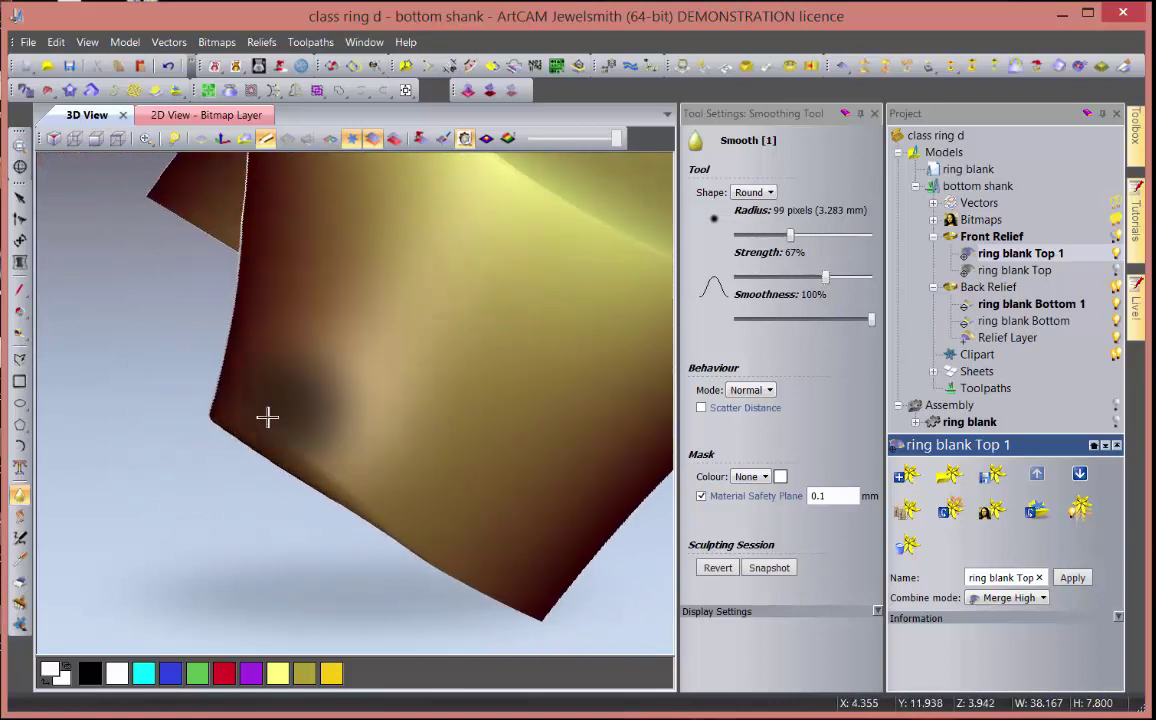
mouse_move(269, 416)
left_mouse_down()
mouse_move(361, 490)
mouse_move(387, 542)
mouse_move(502, 600)
left_mouse_up()
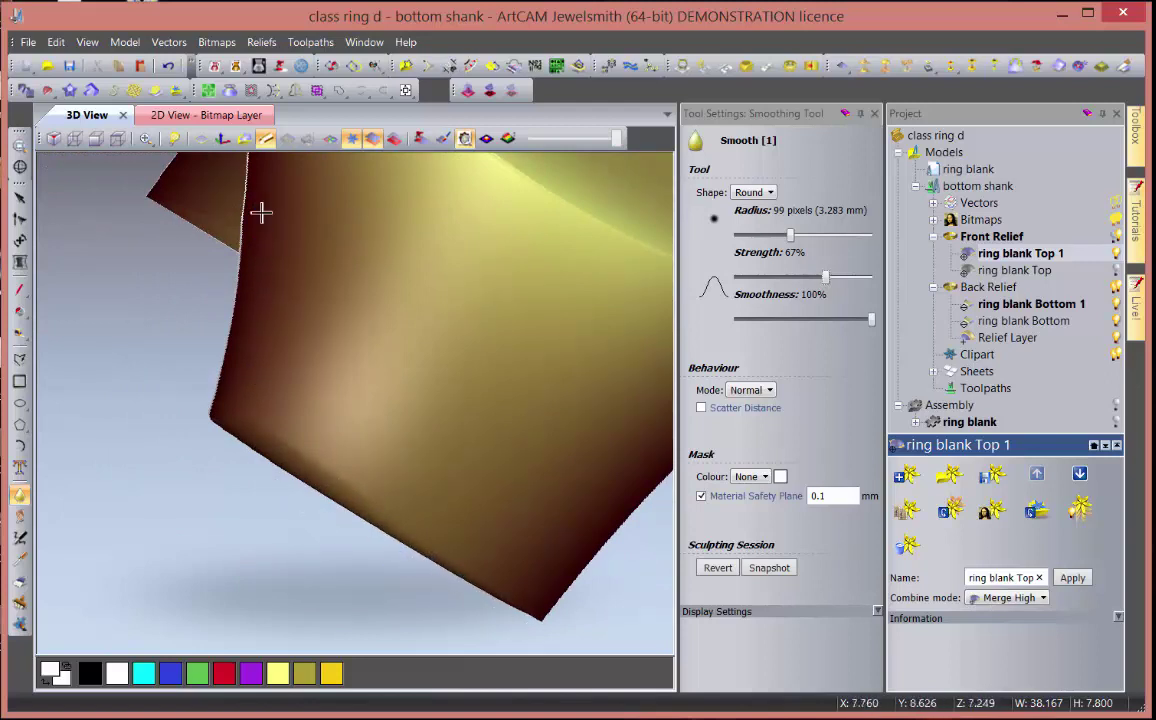
middle_click_drag(439, 562, 362, 452)
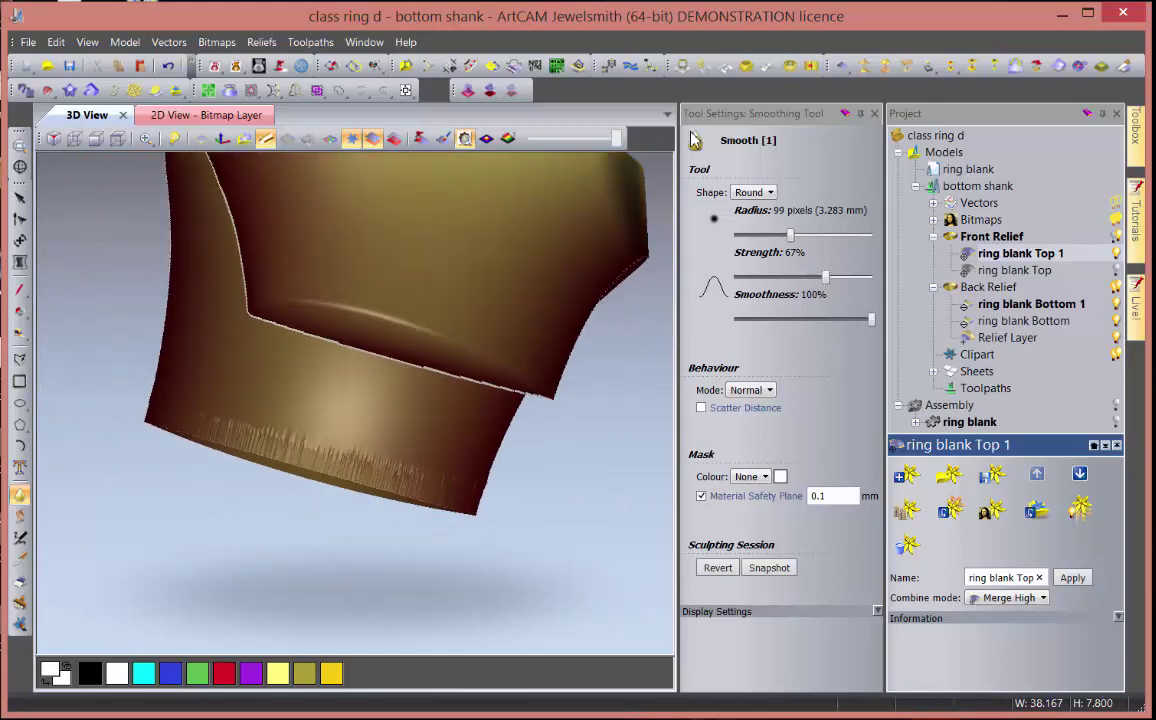
left_click(874, 114)
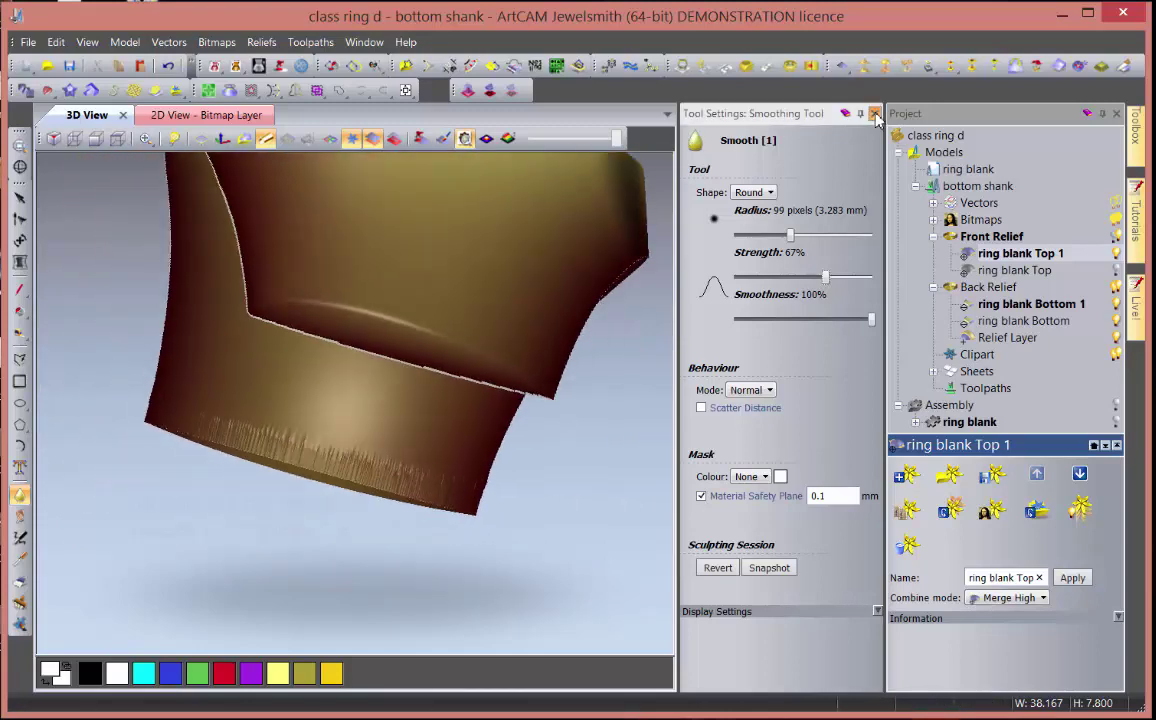
- Check the rounded cut end in 3D, then nudge the tall rectangle toward the blank so it overlaps that end
middle_click_drag(627, 436, 200, 361)
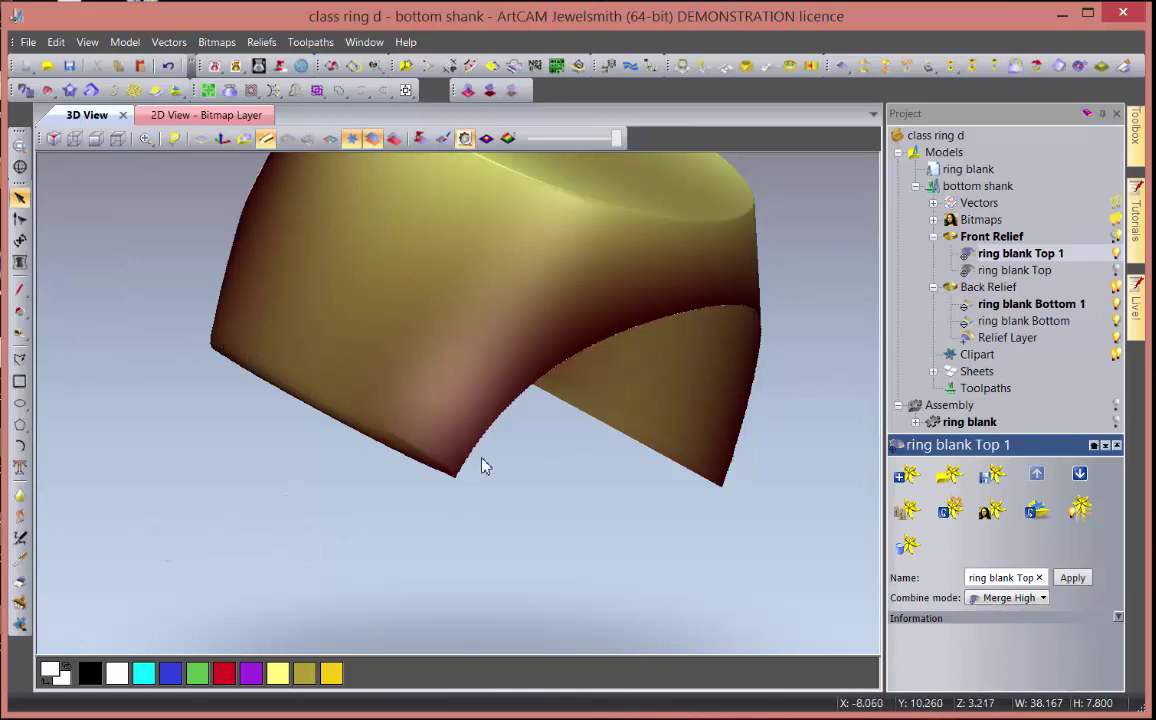
left_click_drag(374, 480, 382, 302)
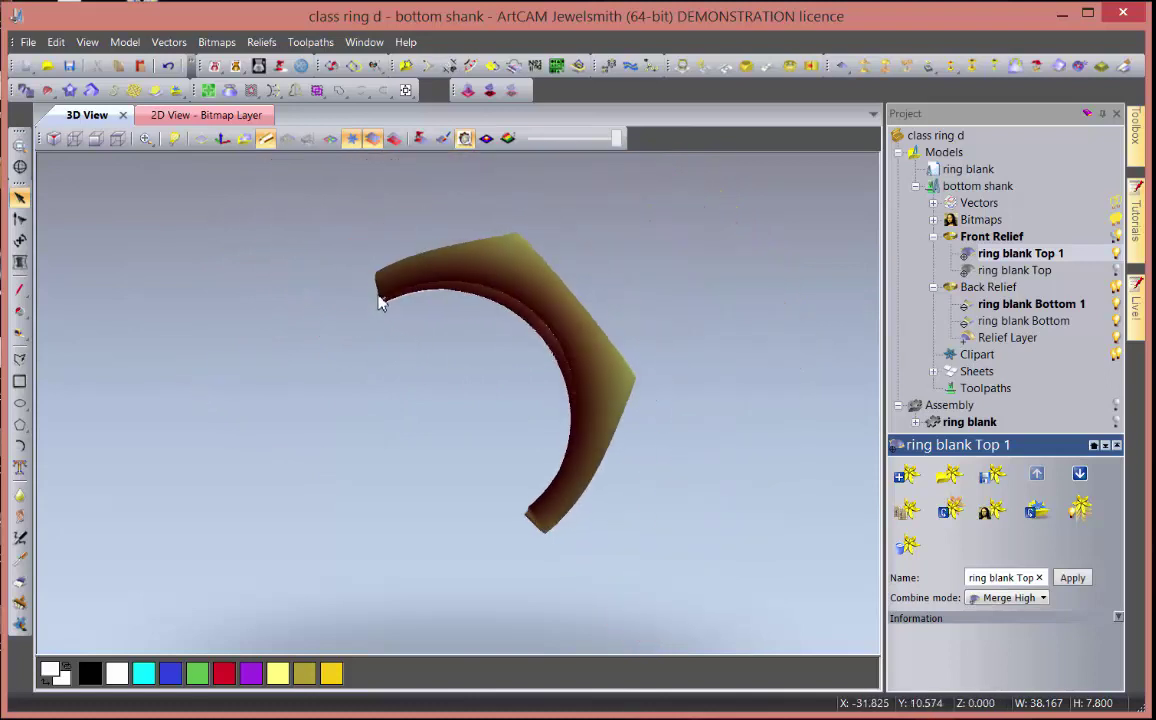
scroll(370, 277, "up", 4)
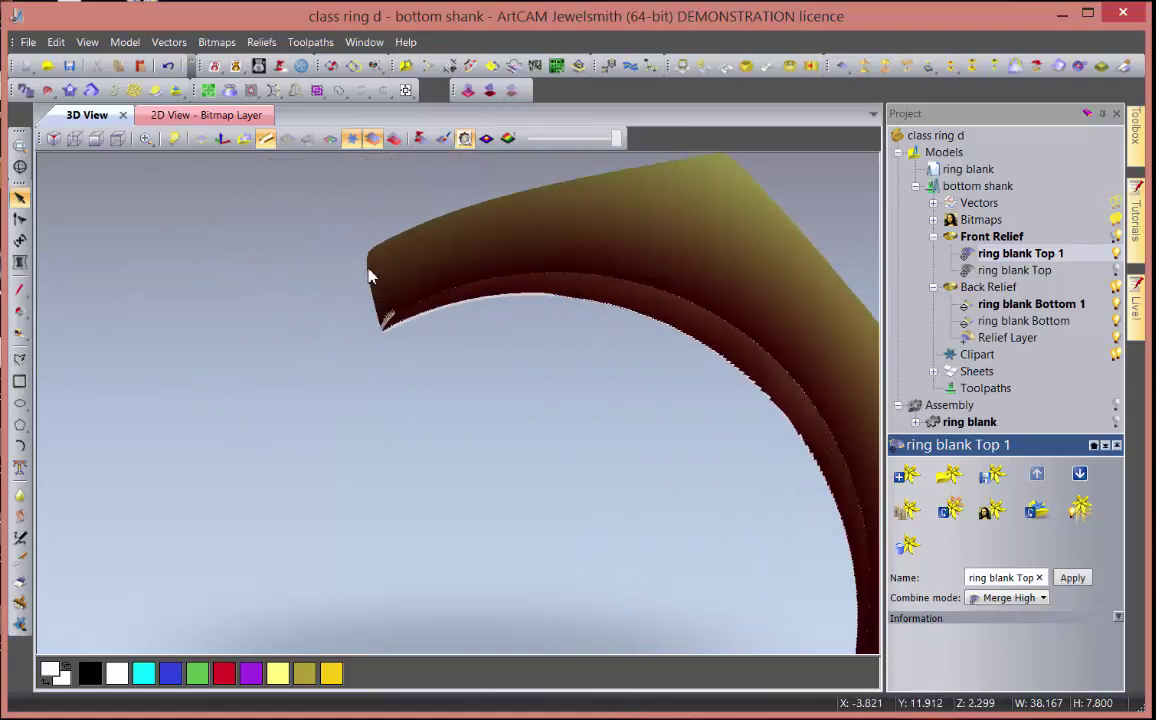
left_click(205, 115)
scroll(388, 318, "up", 4)
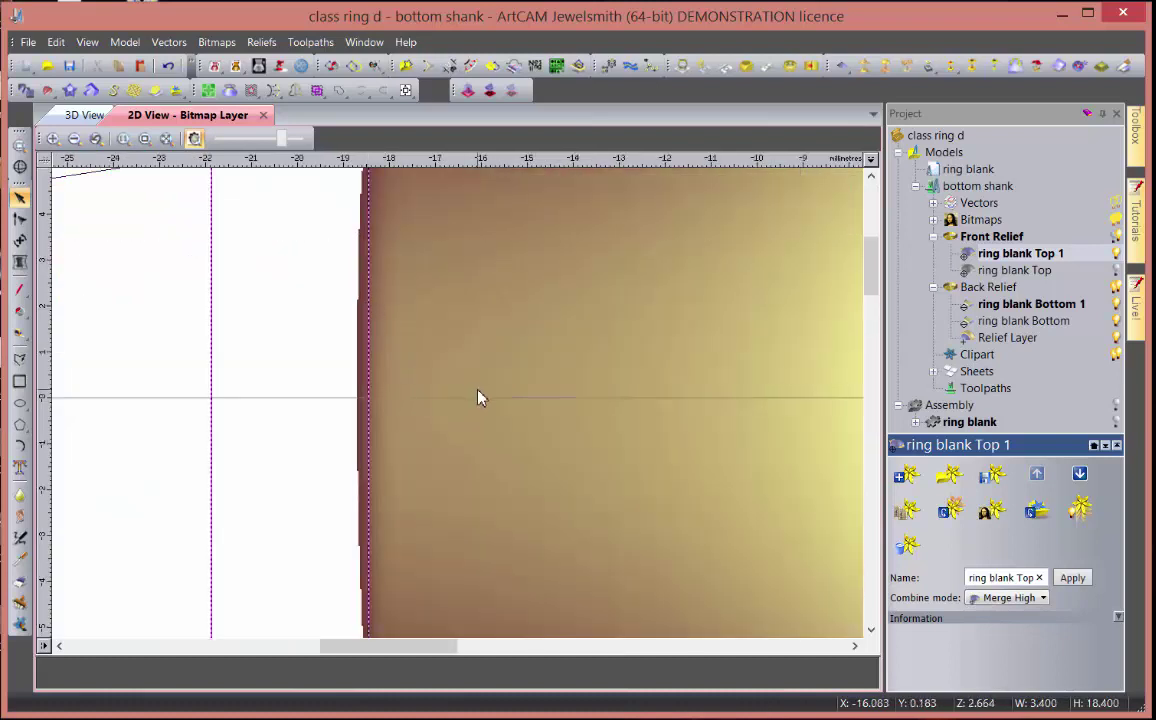
scroll(490, 410, "down", 4)
key("Right")
key("Right")
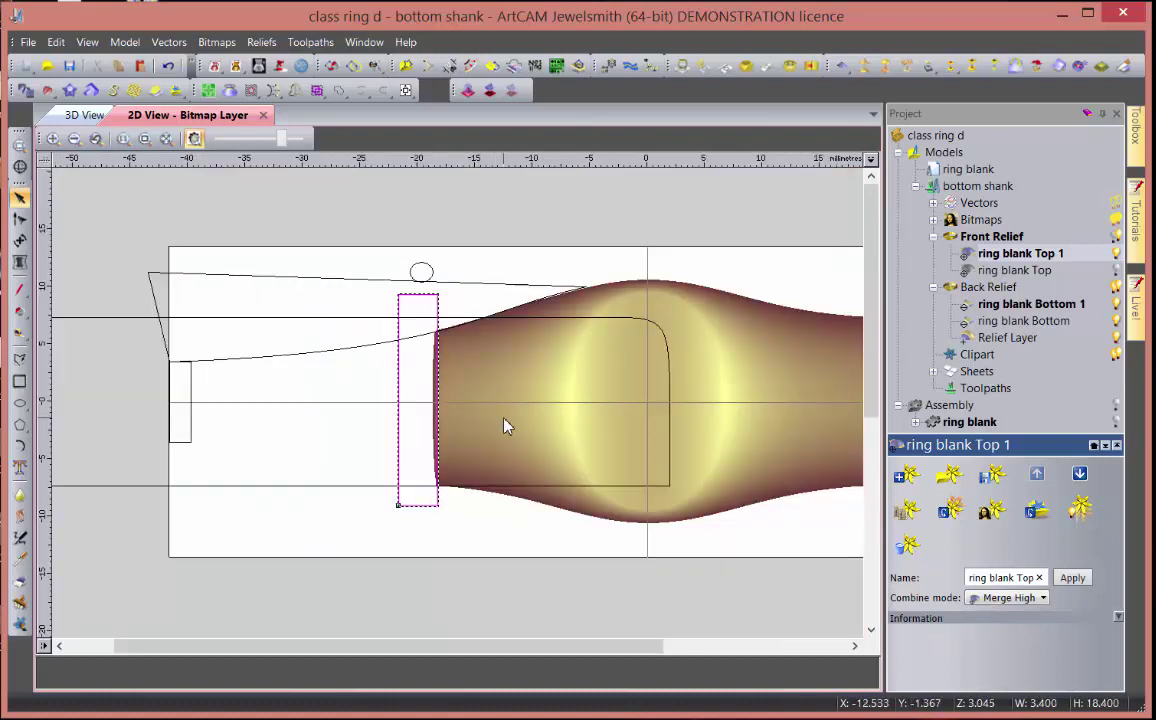
key("Right")
key("Right")
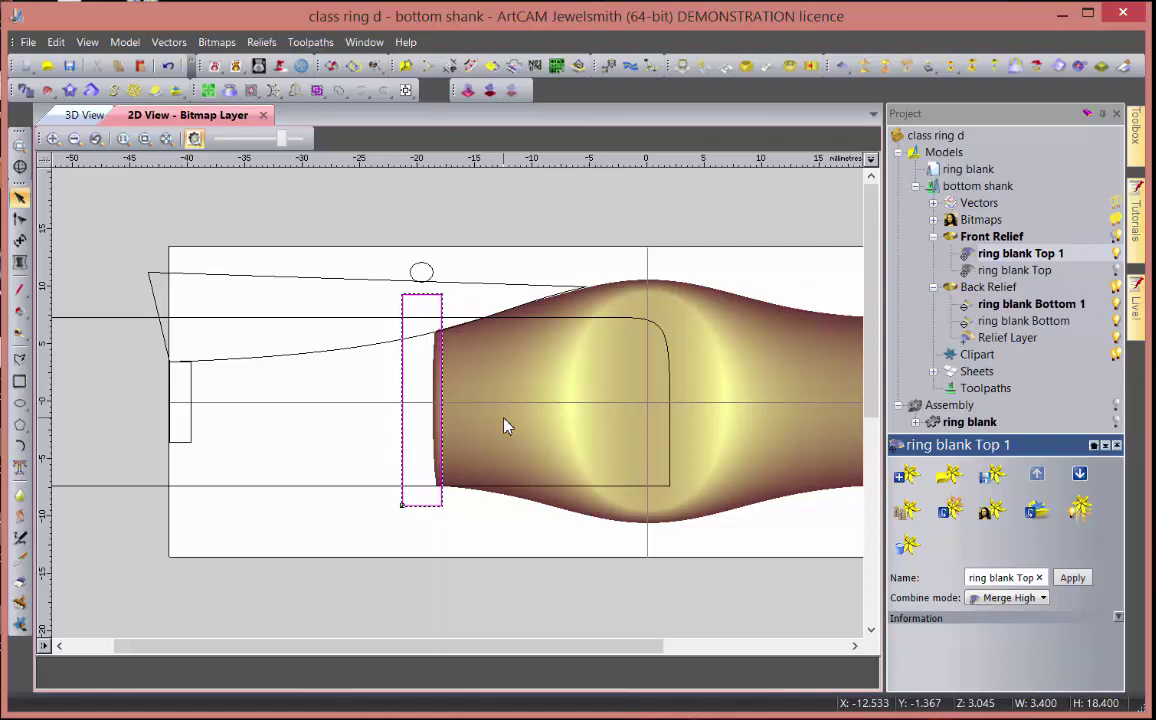
scroll(455, 433, "up", 4)
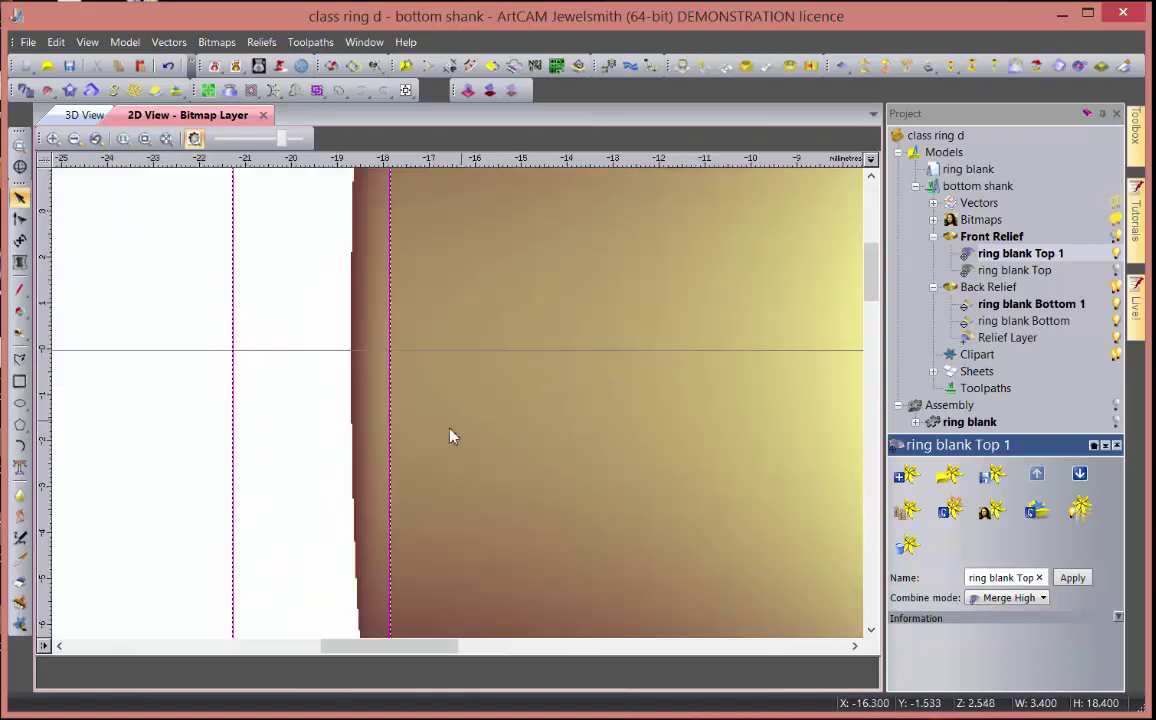
scroll(392, 349, "down", 2)
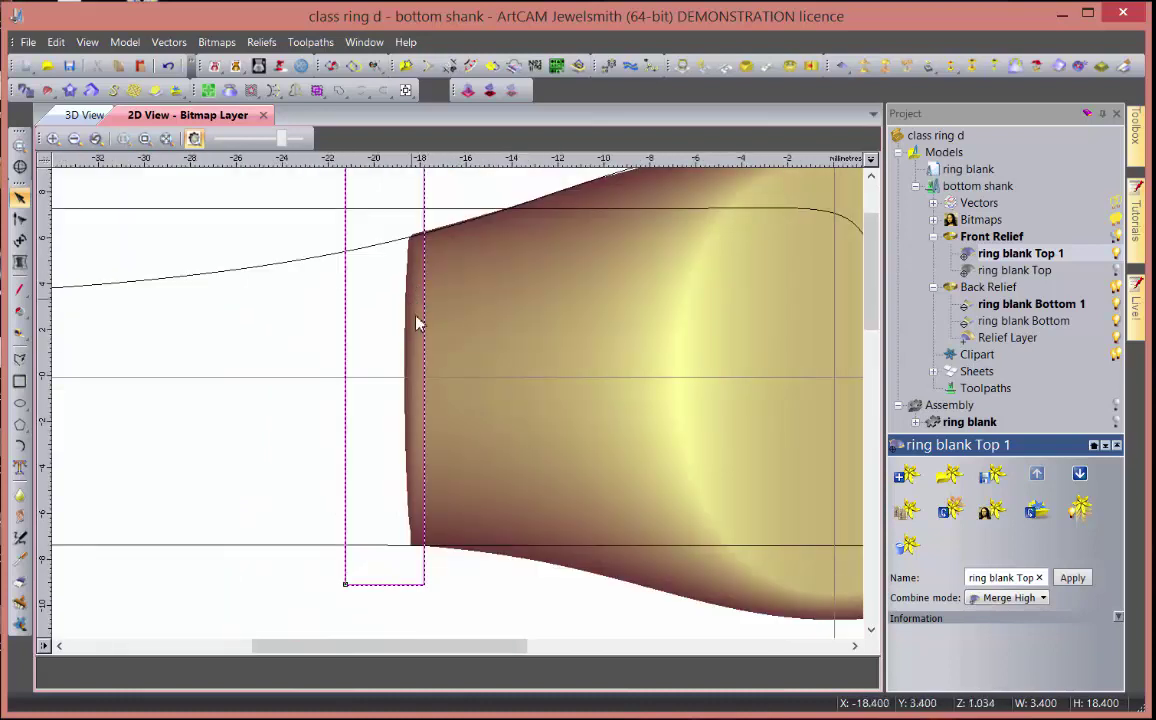
- Trim the rounded end of ring blank Top 1 inside the tall rectangle with a Plane shape at start height 0 mm, using Merge Low
double_click(422, 375)
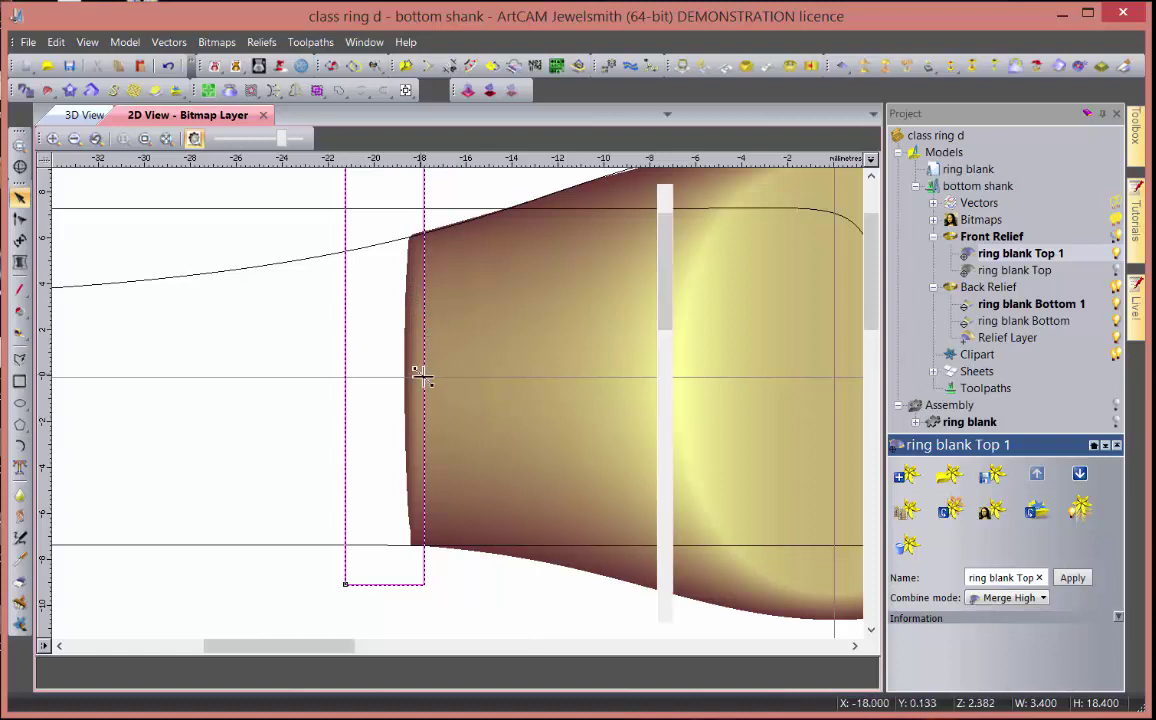
scroll(870, 530, "down", 3)
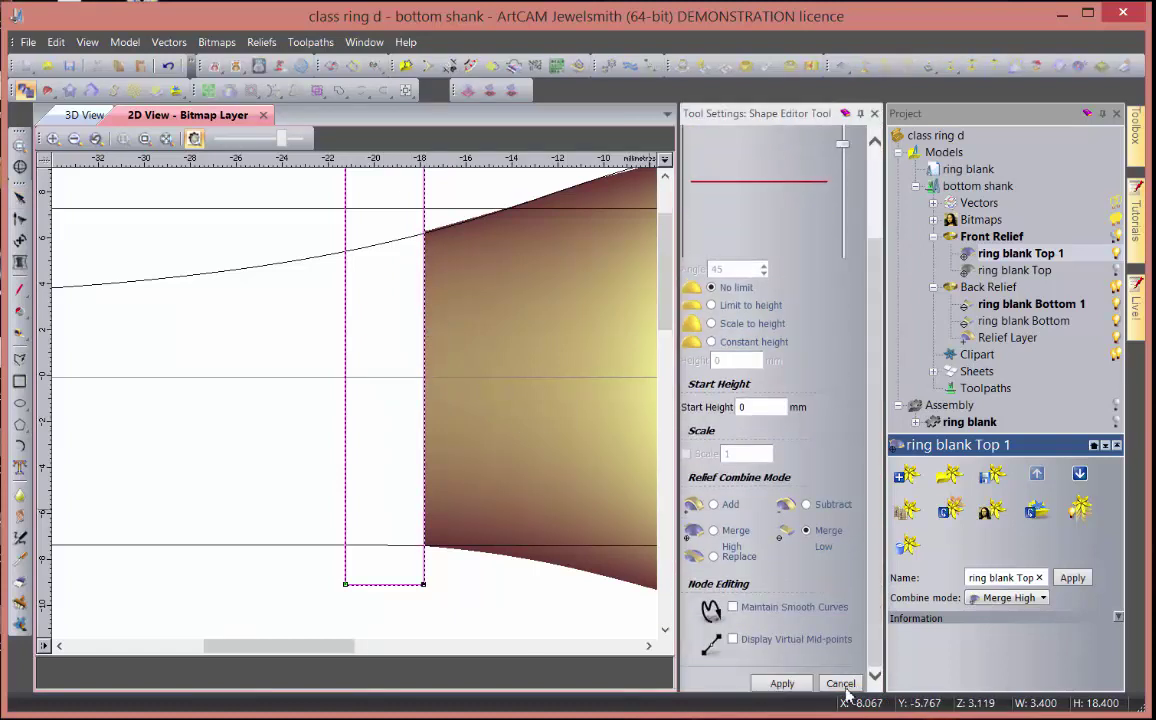
left_click(782, 685)
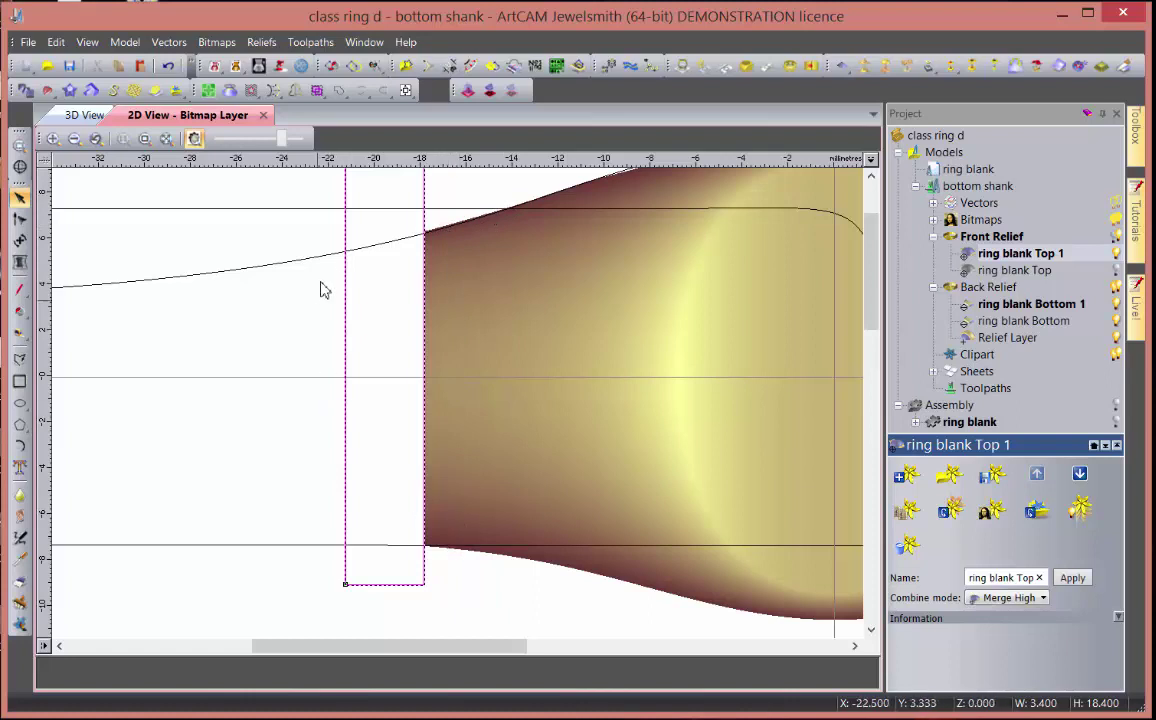
- Centre the tall rectangle vertically on the horizontal centre line and mirror-merge ring blank Top 1 with Top over bottom
scroll(516, 466, "down", 2)
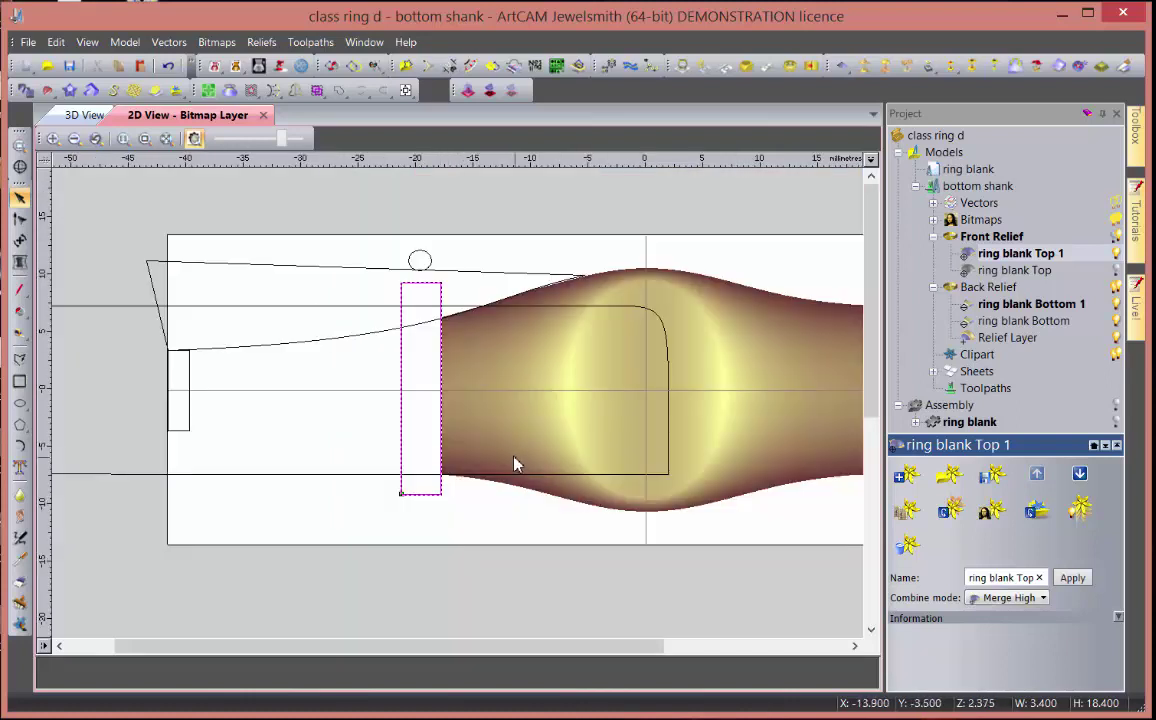
left_click(359, 390)
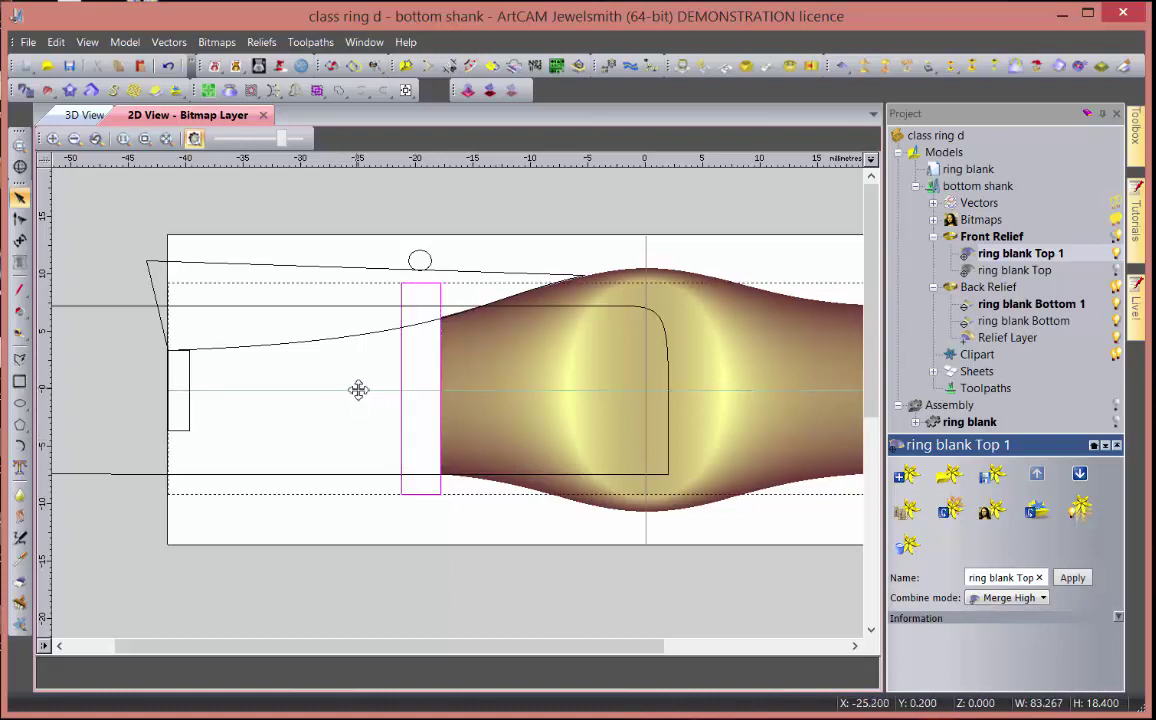
left_click(352, 345)
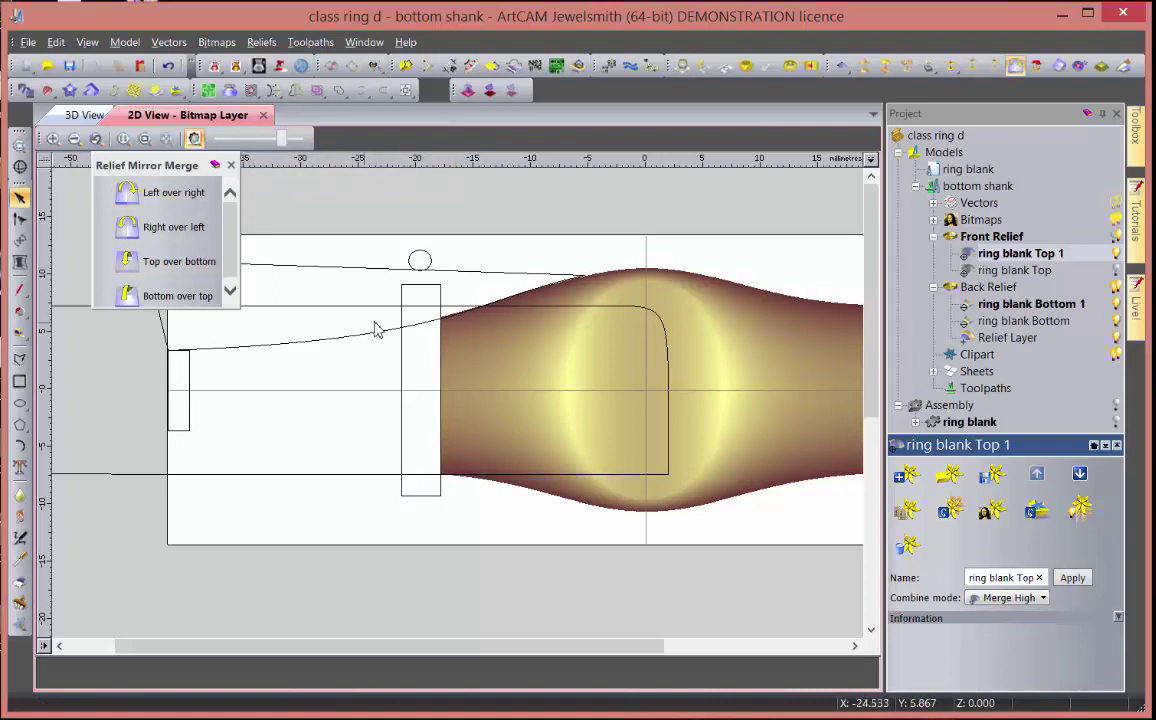
left_click(130, 266)
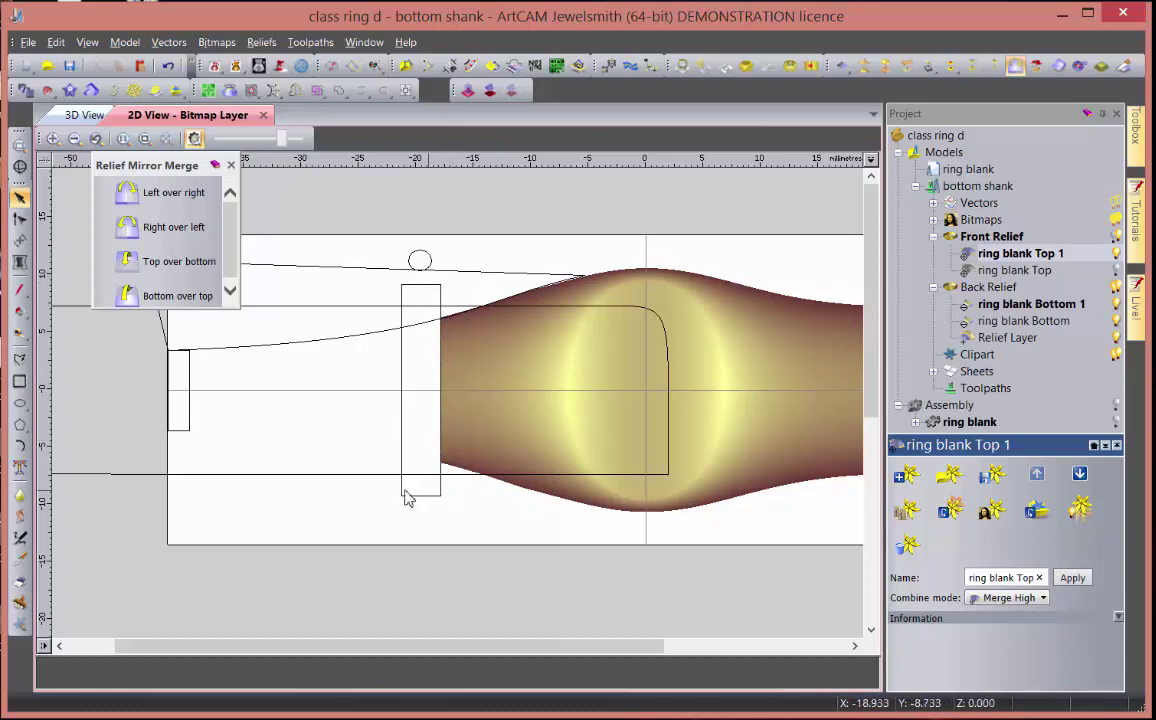
- Nudge the tall rectangle one step toward ring blank Top 1 so its edge slightly overlaps the cut end
left_click(439, 413)
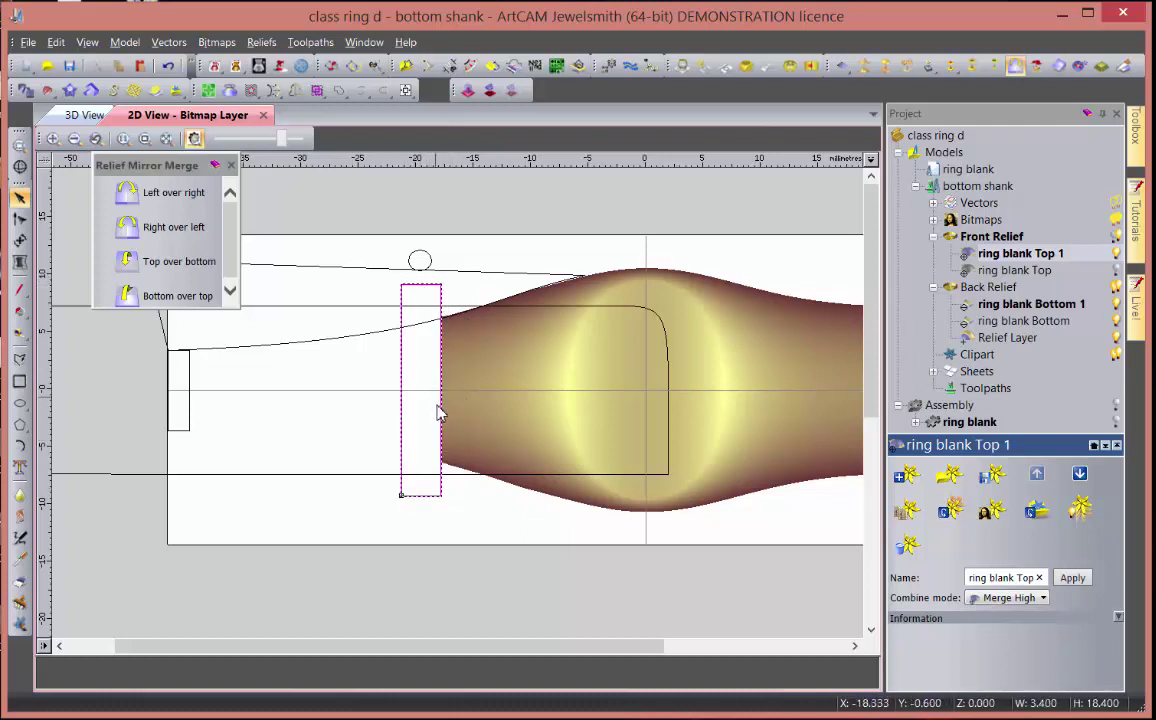
scroll(437, 412, "up", 2)
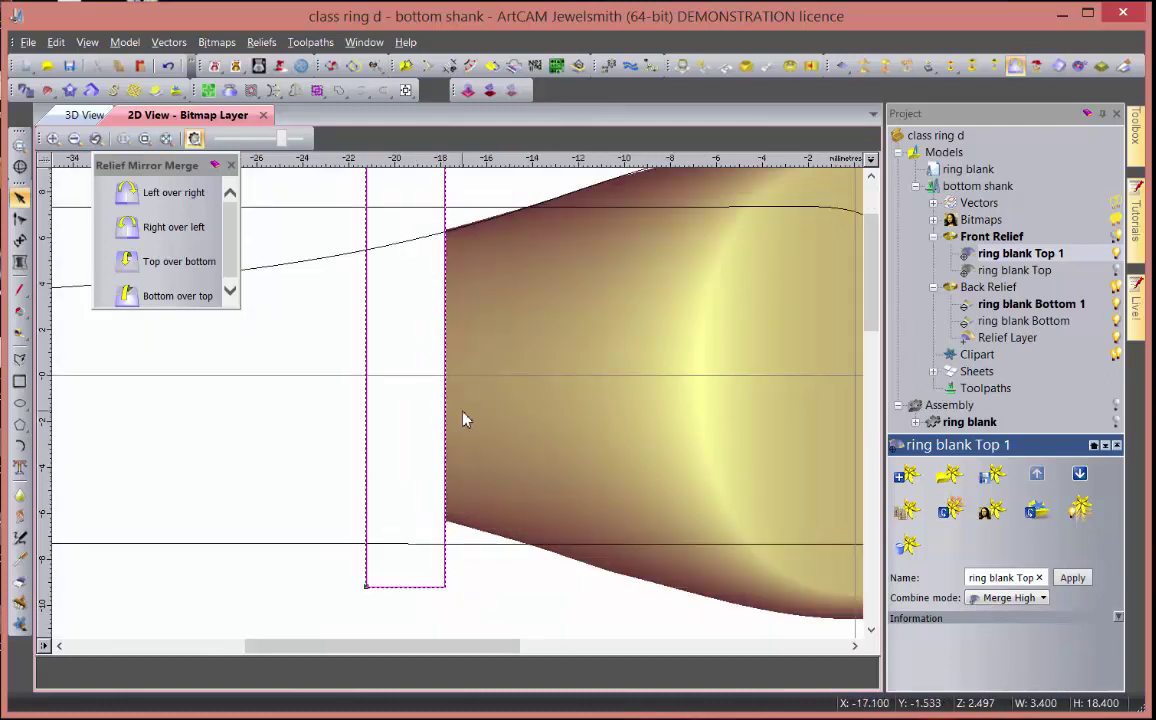
key("Right")
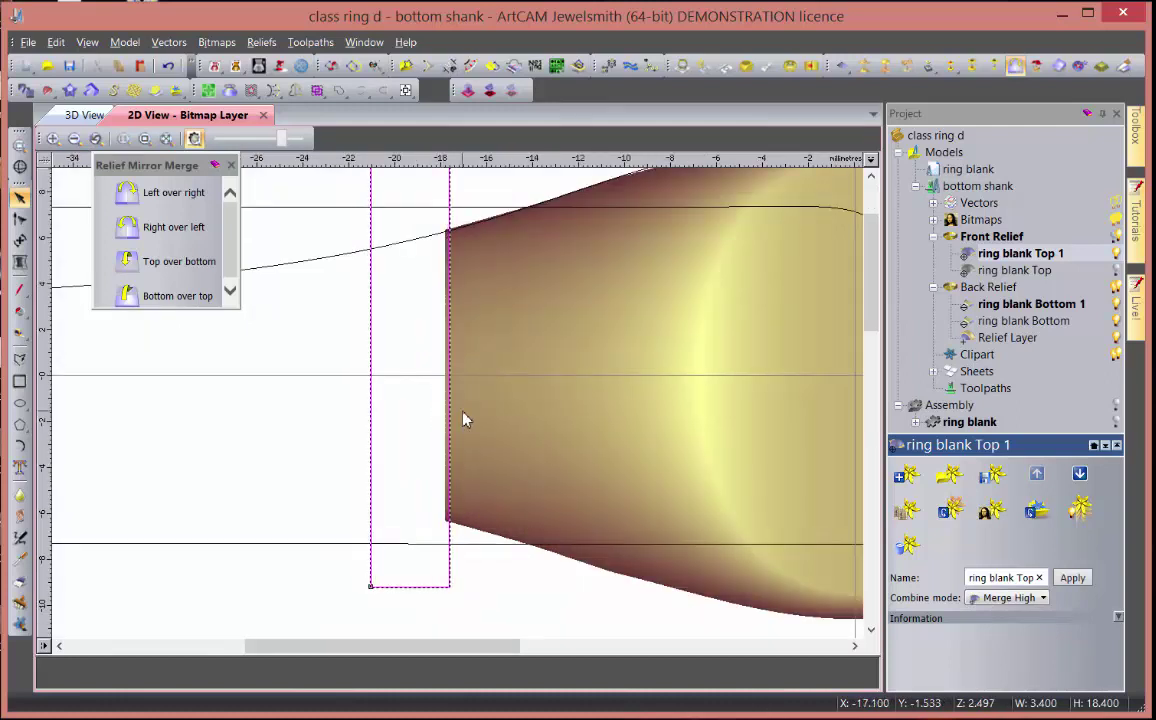
scroll(439, 413, "up", 3)
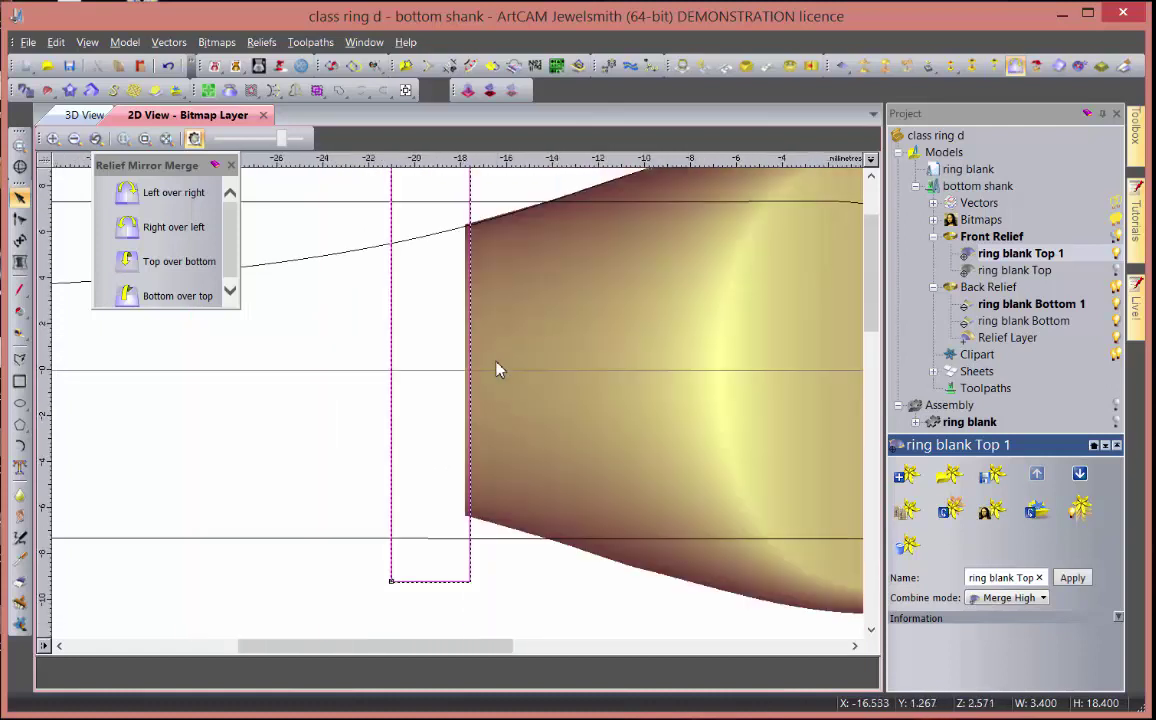
scroll(495, 330, "down", 3)
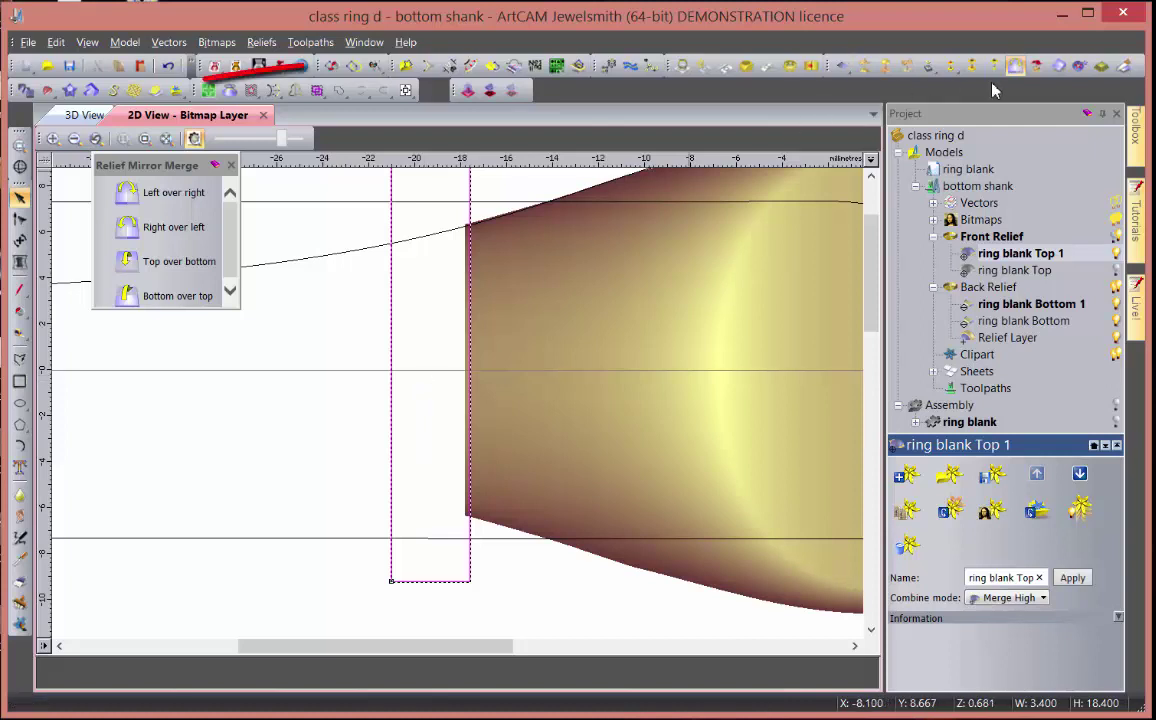
- Create a cross-section vector of the relief along the tall rectangle's blank-side edge, from its upper corner to its lower corner
left_click(515, 68)
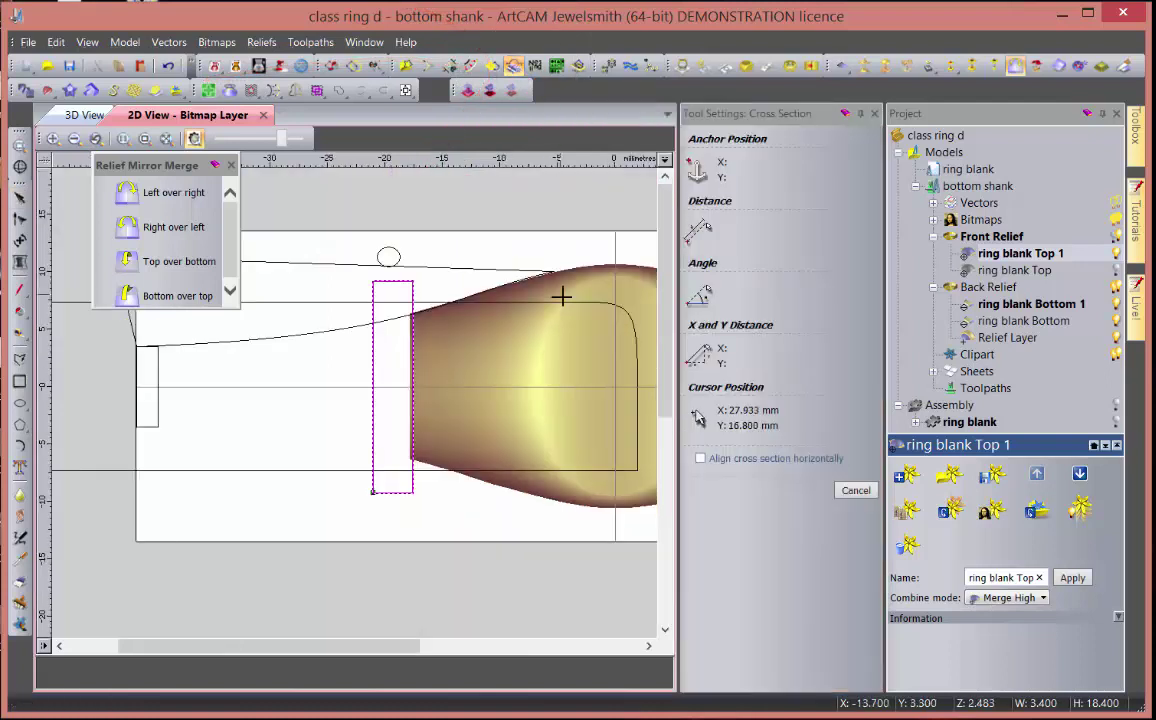
scroll(416, 288, "up", 2)
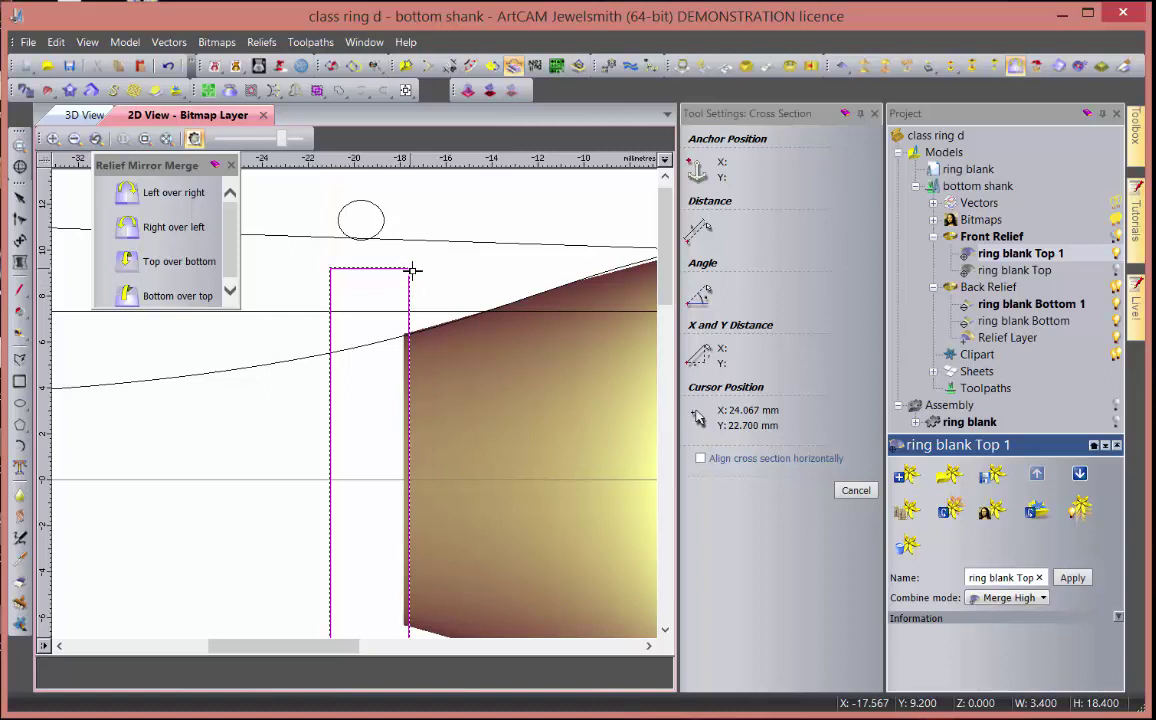
left_click(413, 270)
scroll(441, 400, "down", 2)
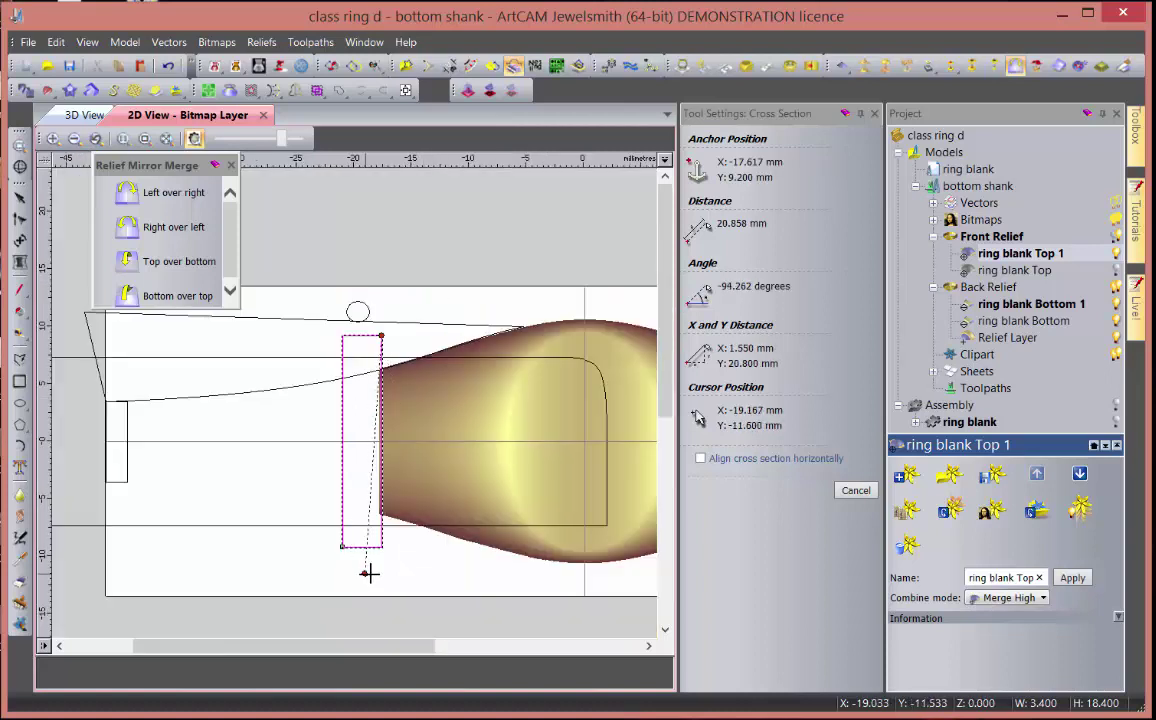
scroll(369, 573, "up", 4)
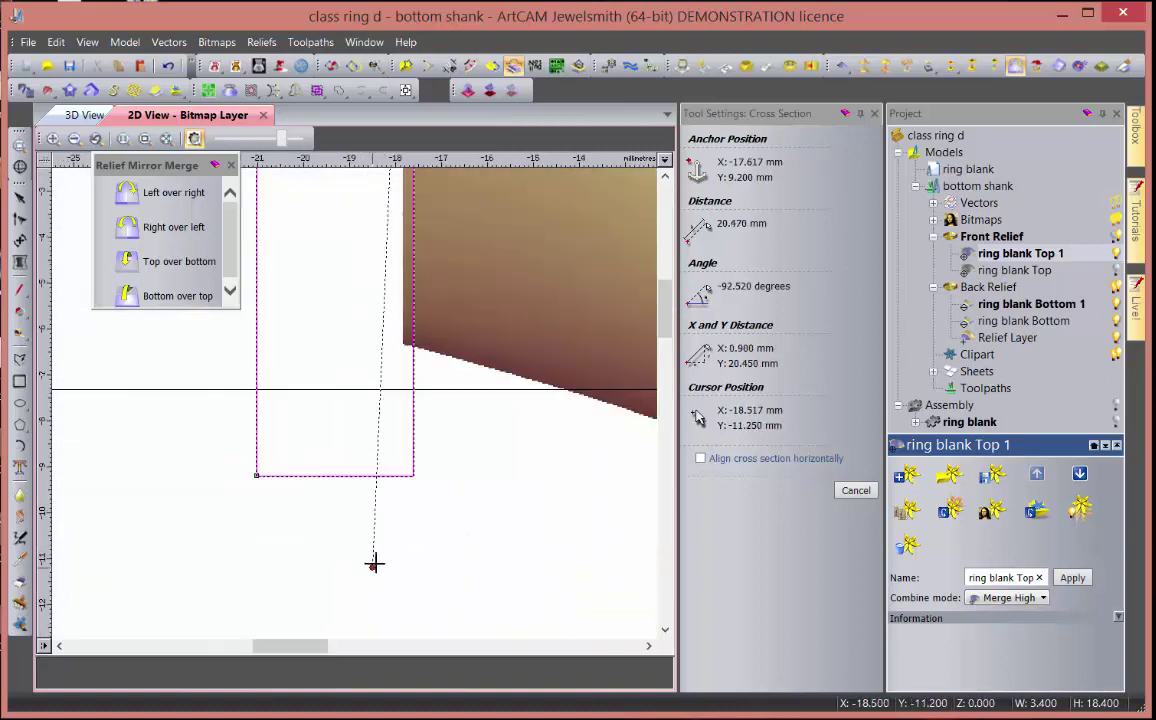
left_click(414, 477)
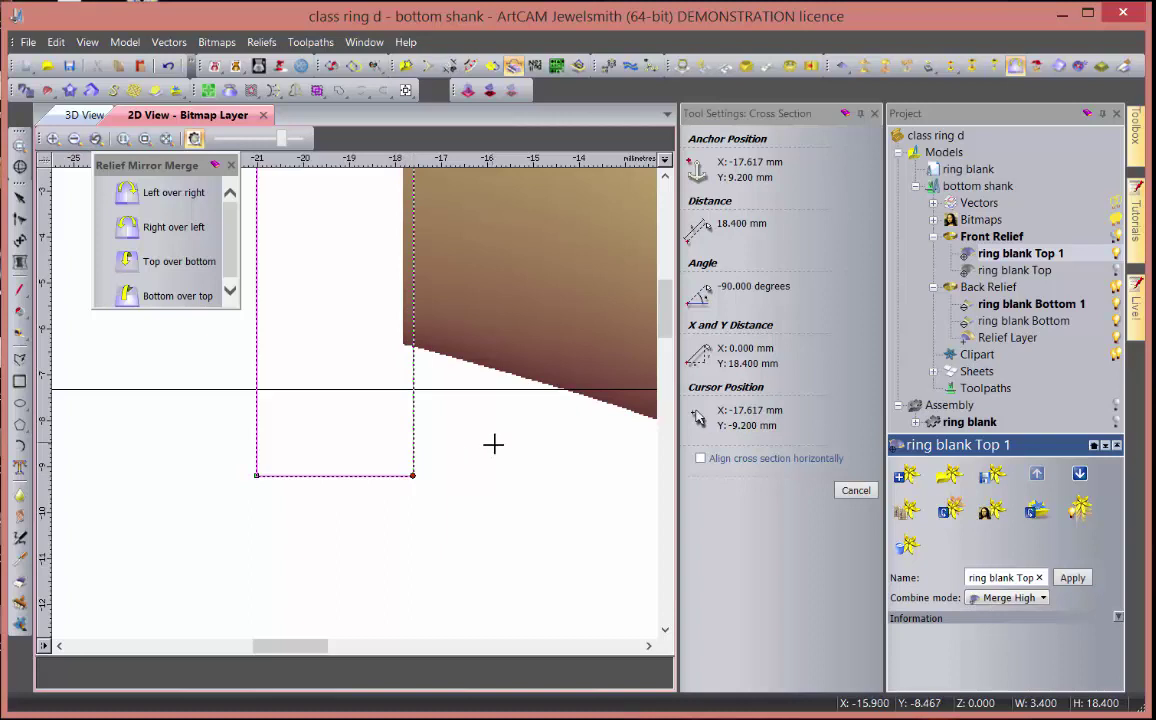
key("Escape")
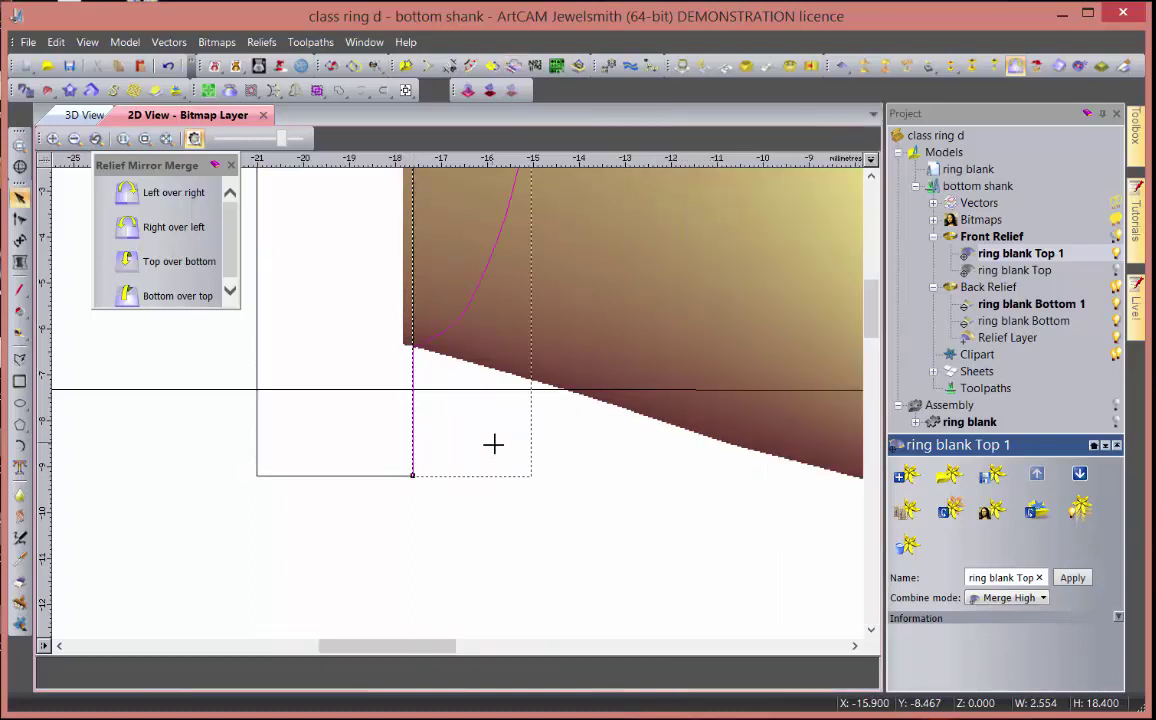
- Rotate the cross-section profile 90 degrees anticlockwise and place it in the empty model area beside the ring blank, below the tapered shank
scroll(457, 380, "down", 4)
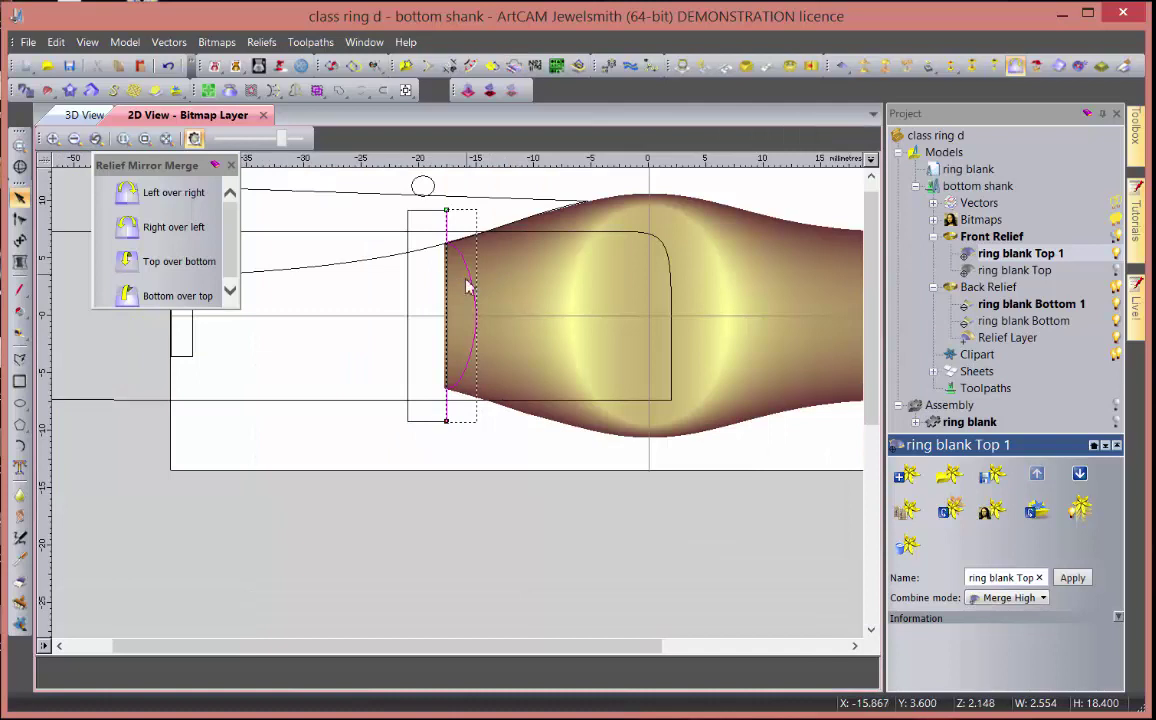
left_click_drag(470, 287, 336, 447)
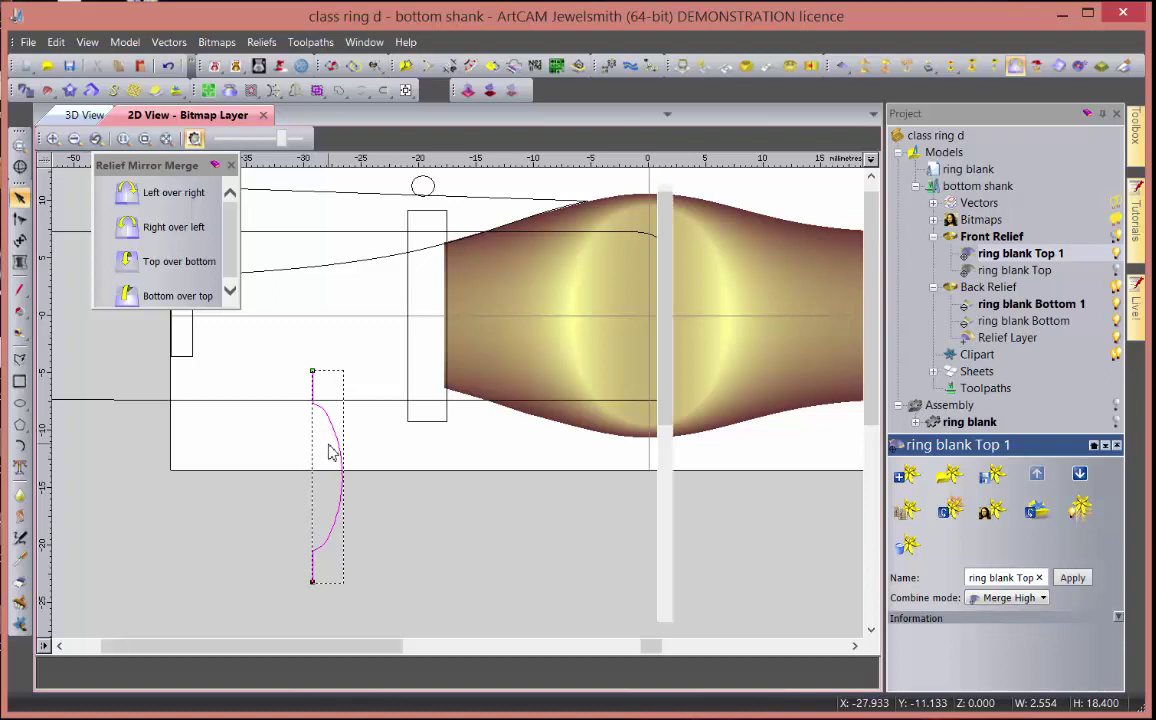
key("t")
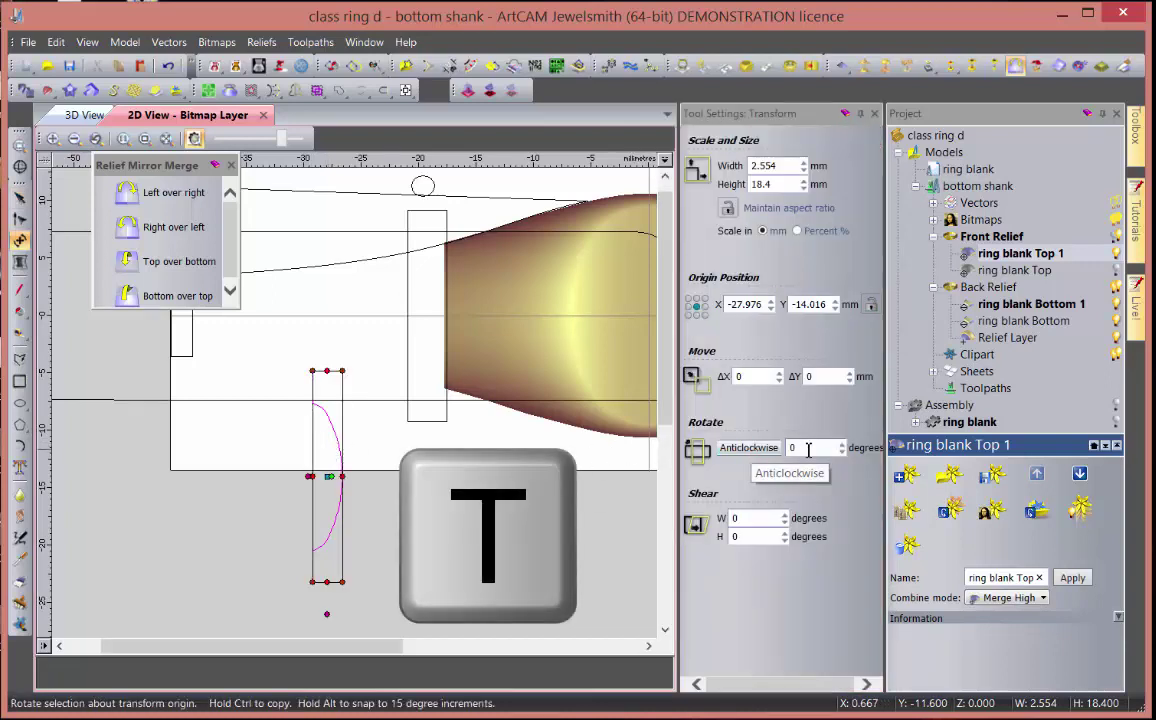
left_click(755, 449)
type("90")
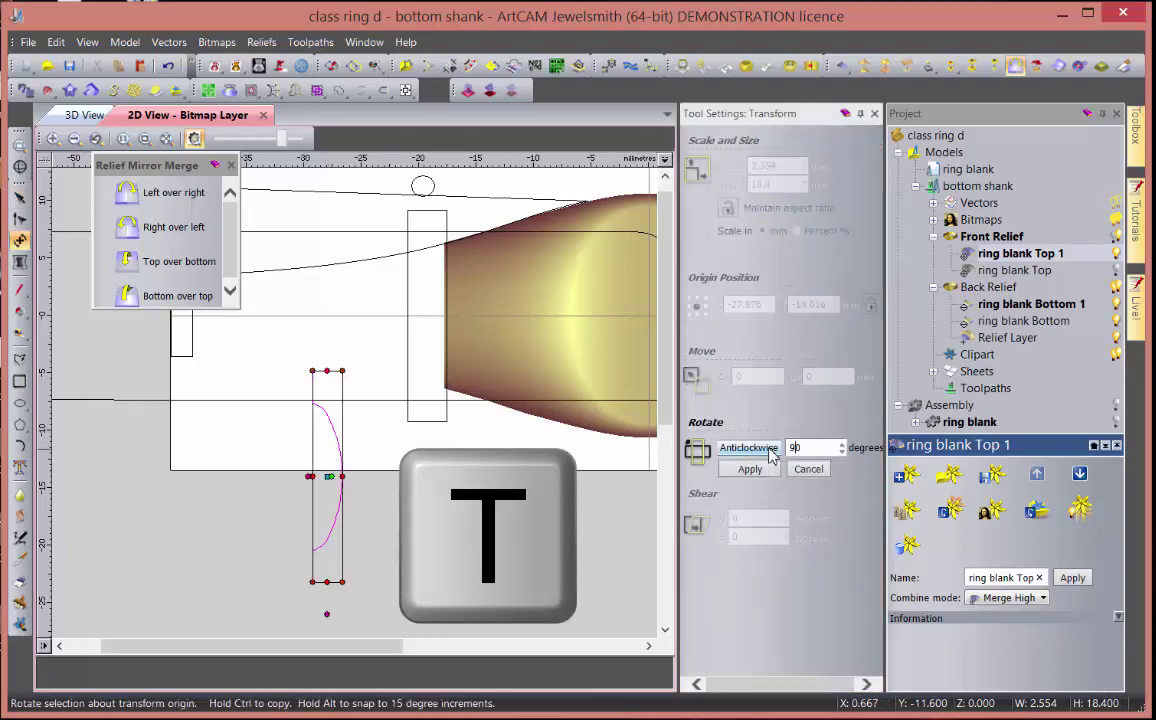
left_click(749, 469)
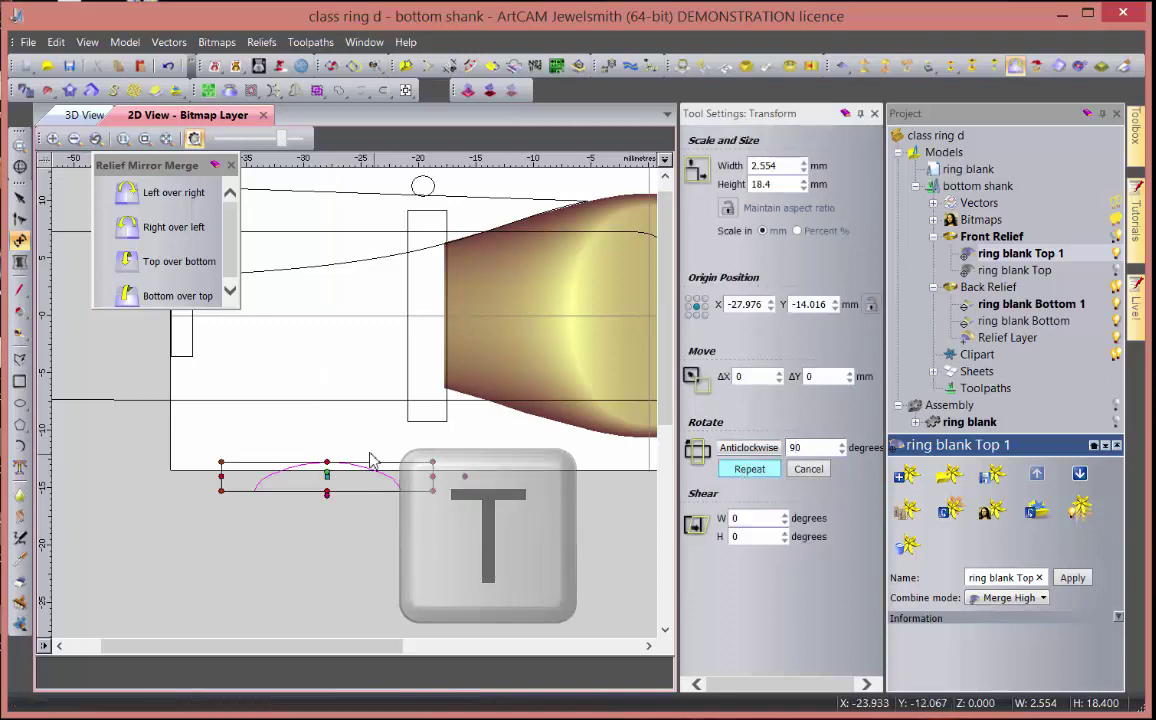
left_click(323, 473)
left_click(329, 466)
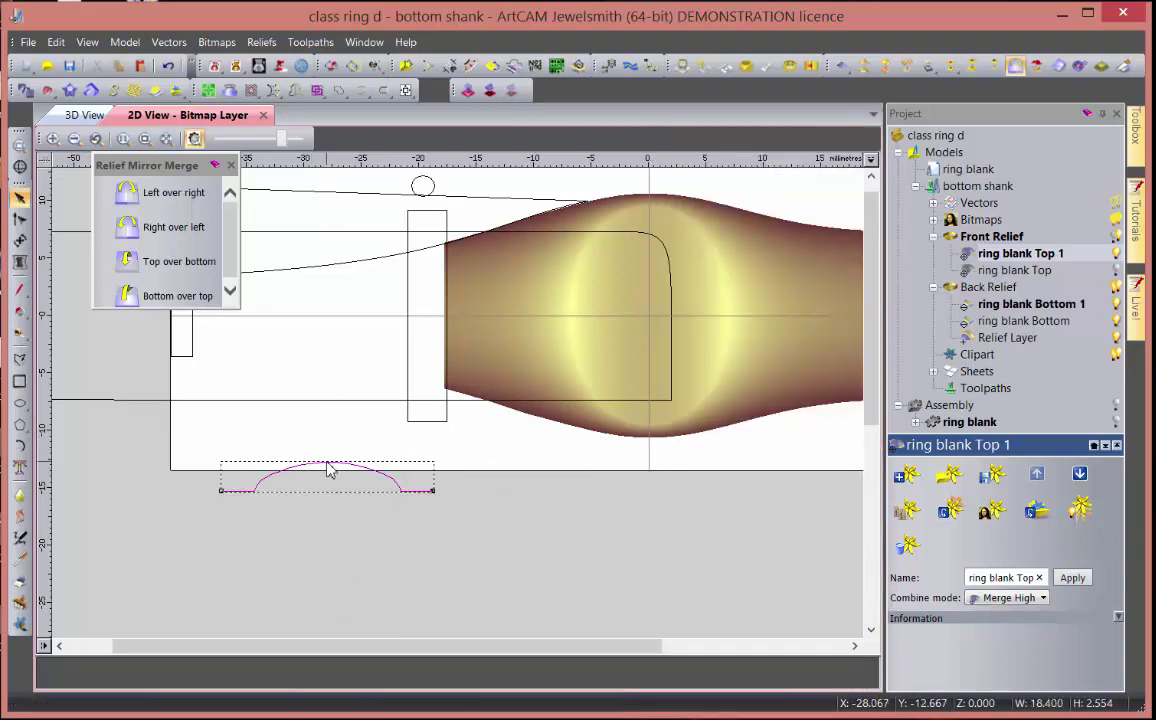
left_click_drag(329, 466, 322, 421)
- Delete the straight spans at both ends of the cross-section profile, leaving only the curved arch
scroll(316, 443, "up", 2)
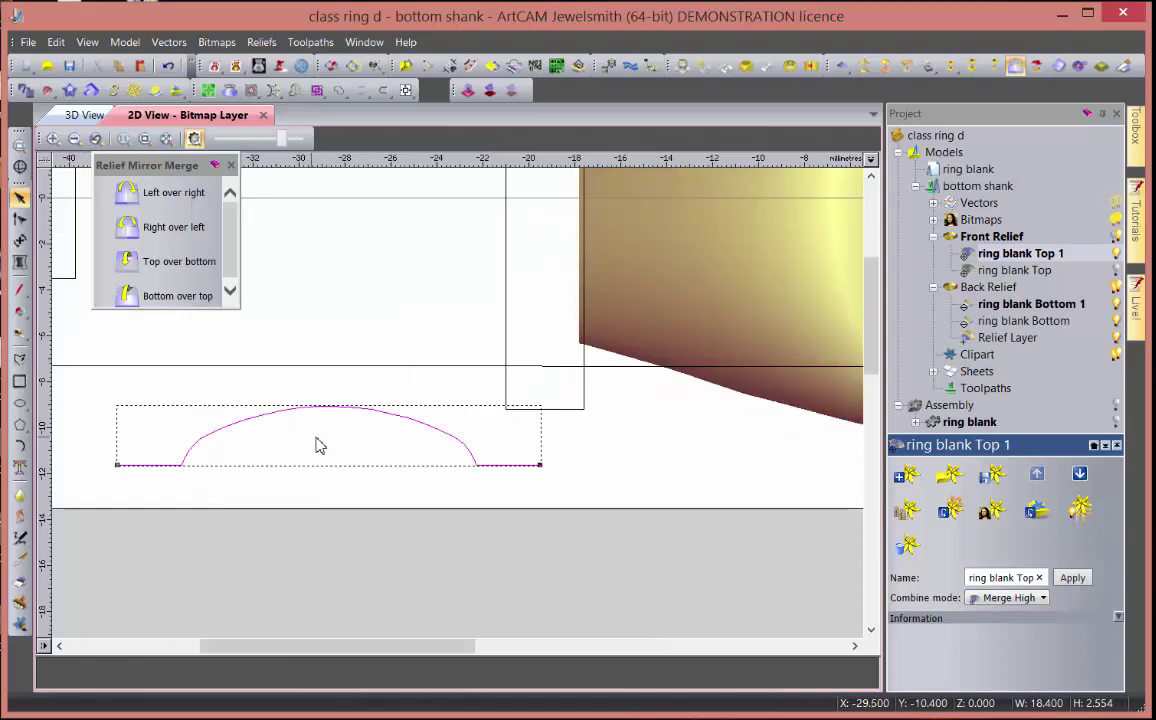
key("n")
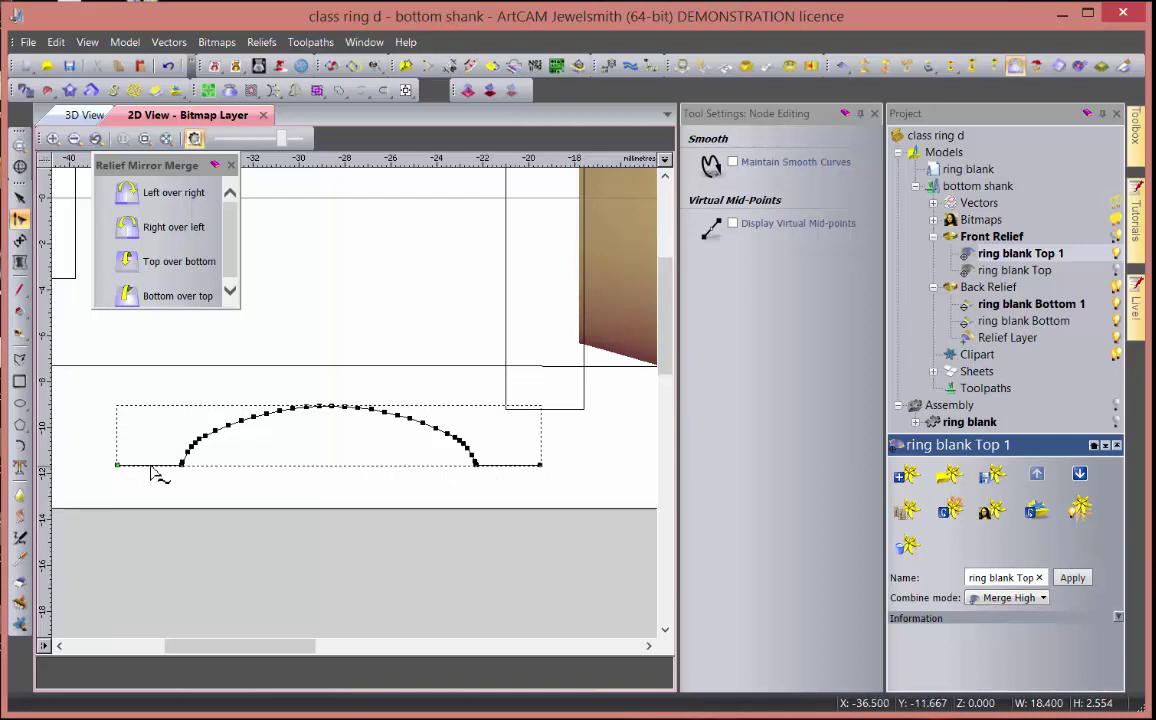
key("d")
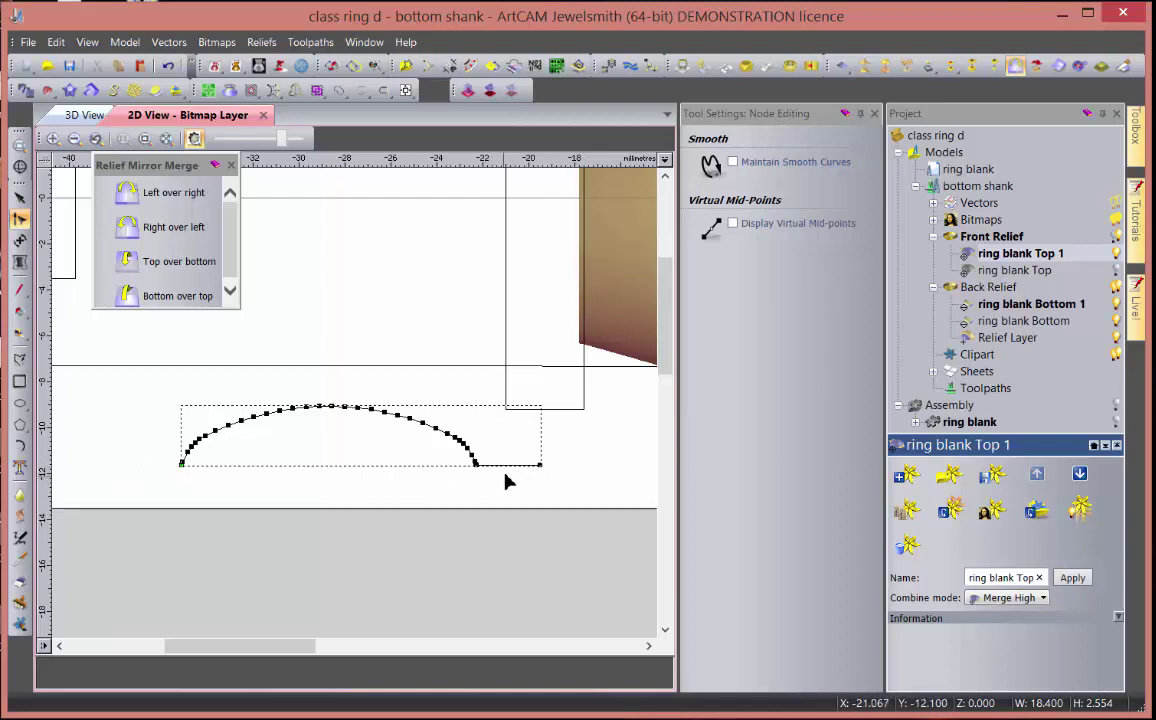
key("d")
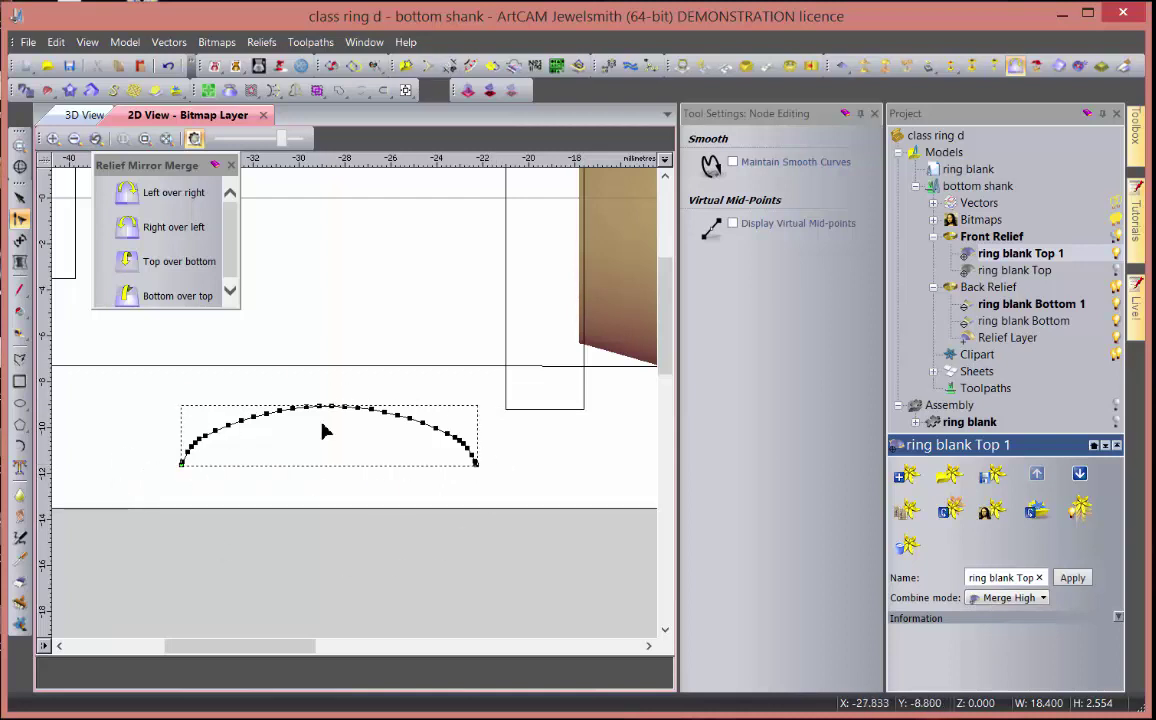
key("n")
- Trim the tapered shank curve at the tall rectangle's blank-side edge, removing the portion that runs along the ring blank
scroll(370, 340, "down", 1)
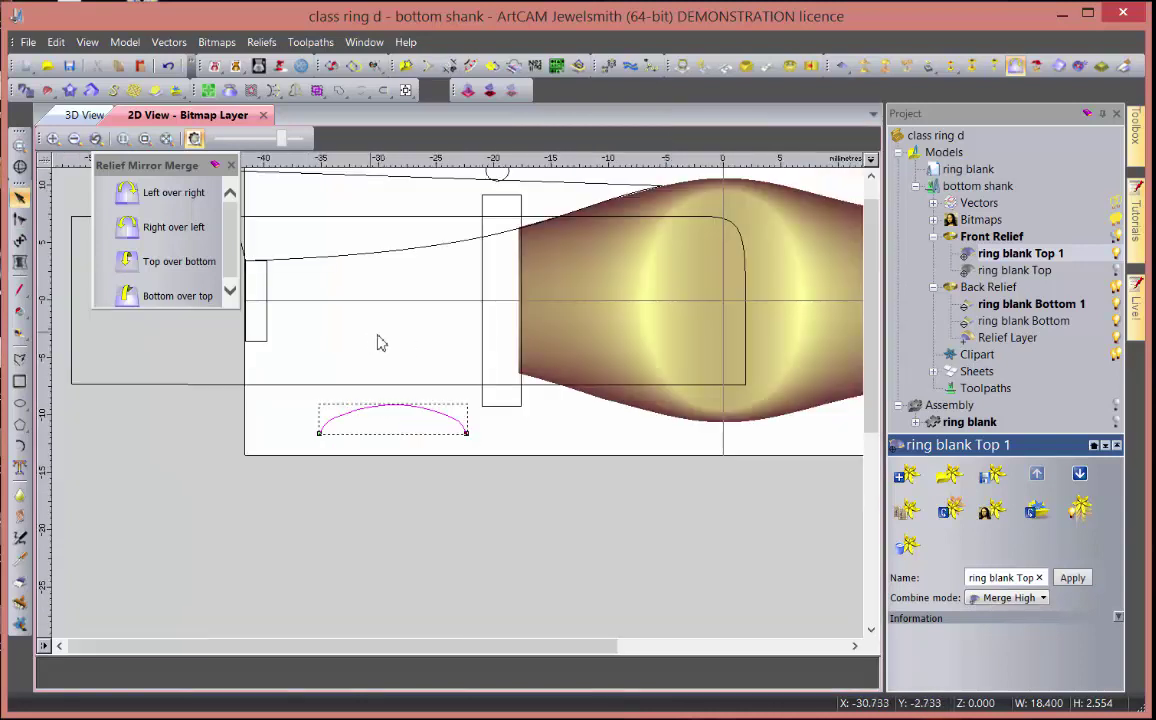
left_click(413, 252)
scroll(490, 200, "up", 1)
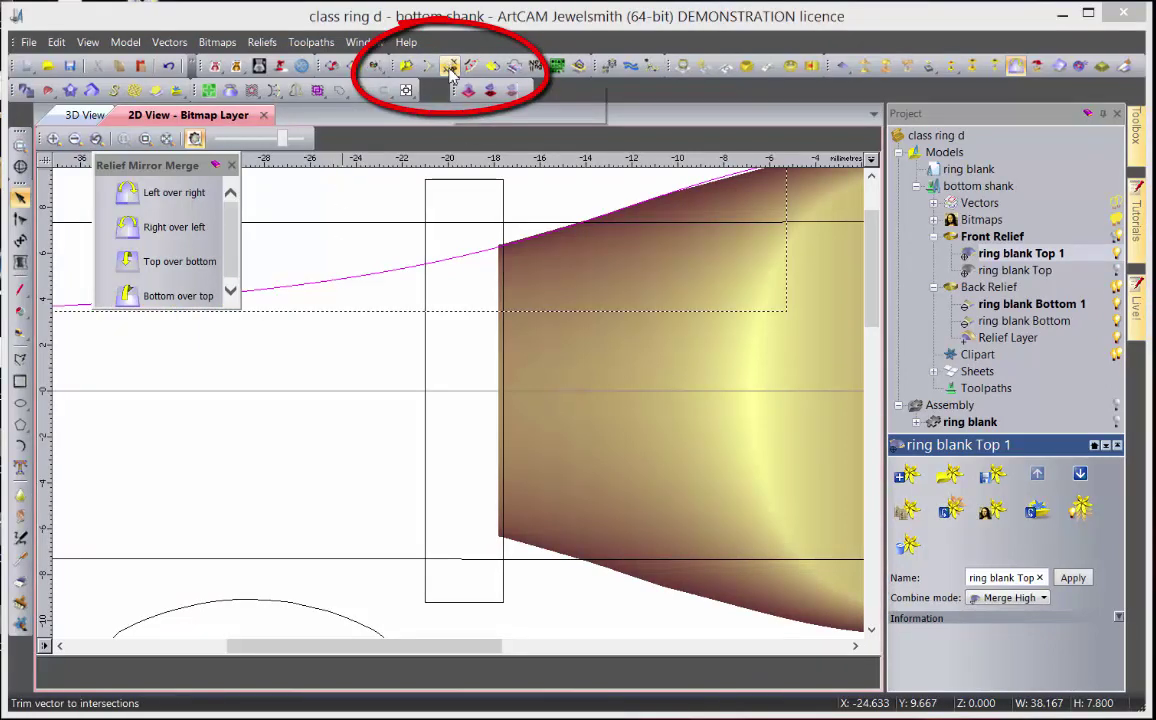
left_click(449, 70)
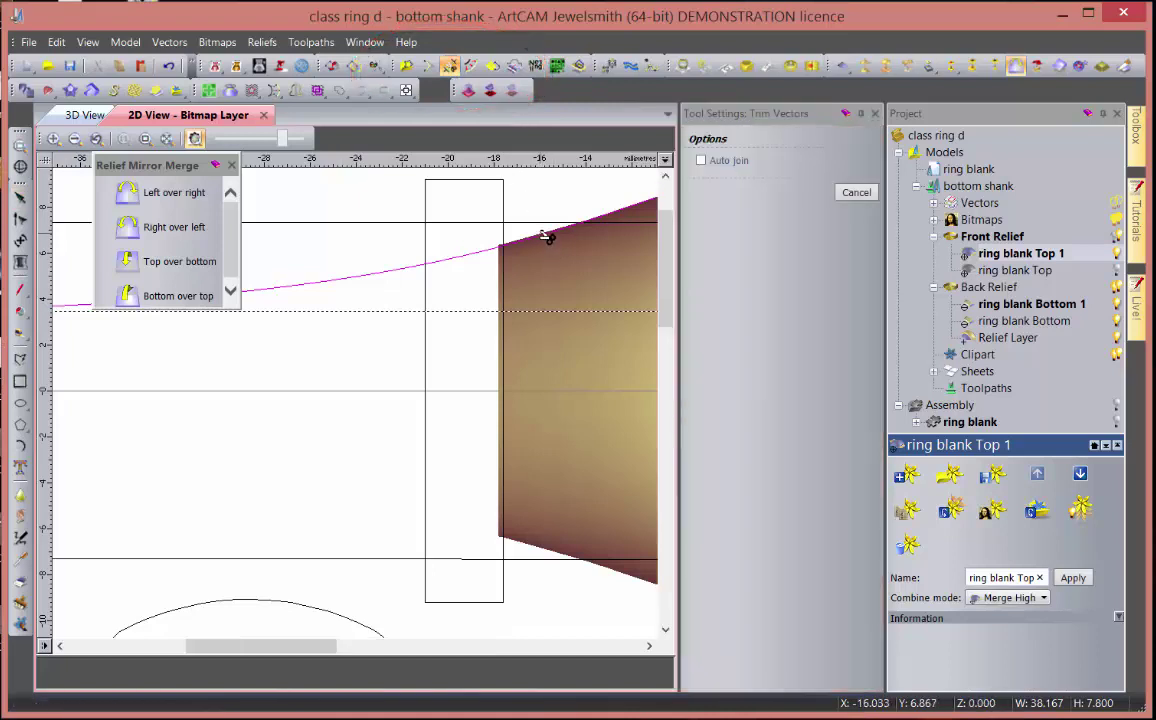
left_click(545, 237)
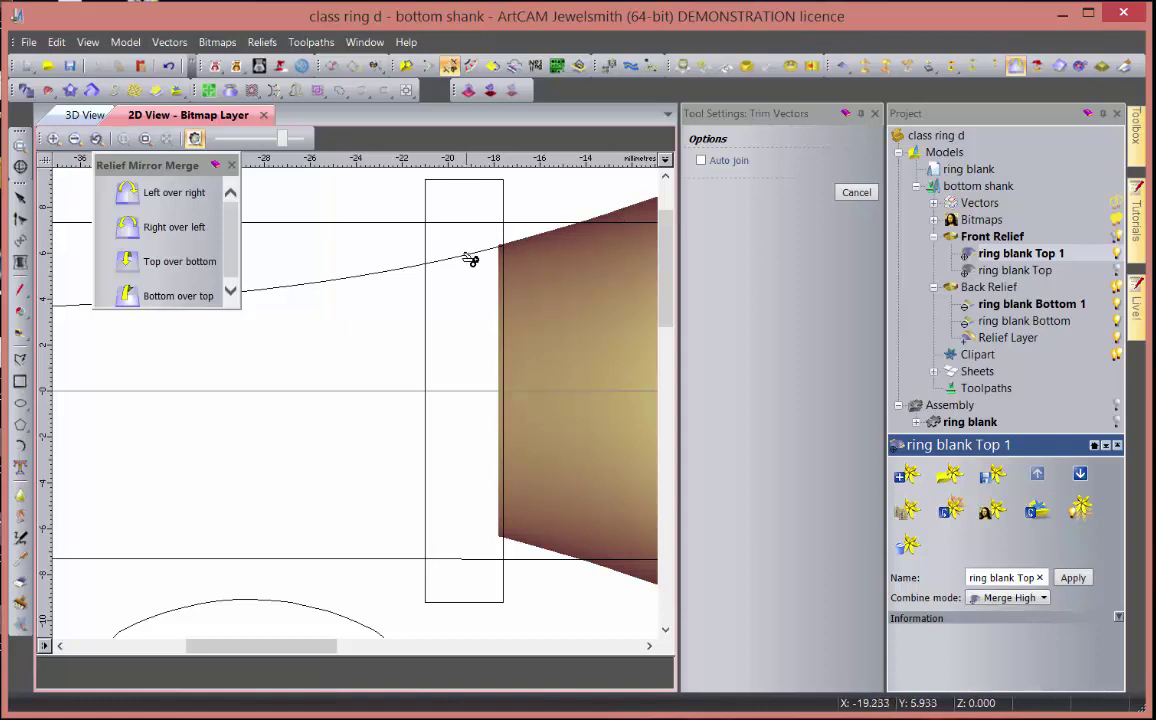
- Remove the leftover upper and end spans from the shank vector by node editing, leaving only its lower curve
key("Escape")
left_click(494, 253)
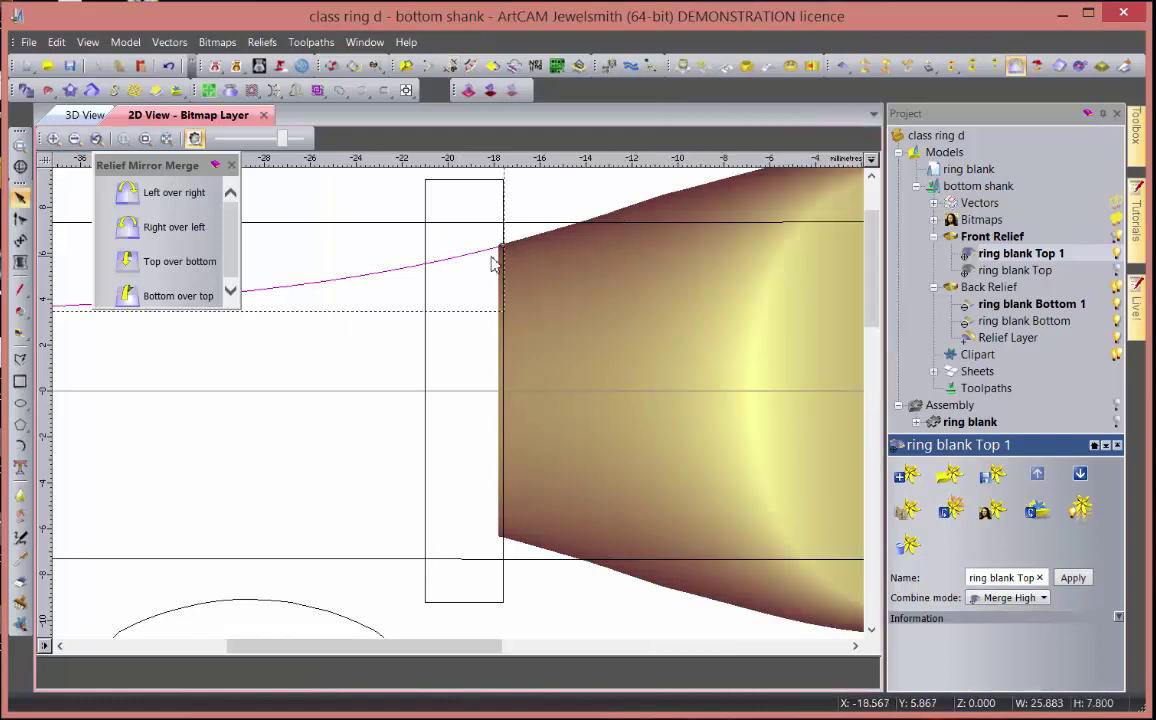
scroll(472, 260, "down", 3)
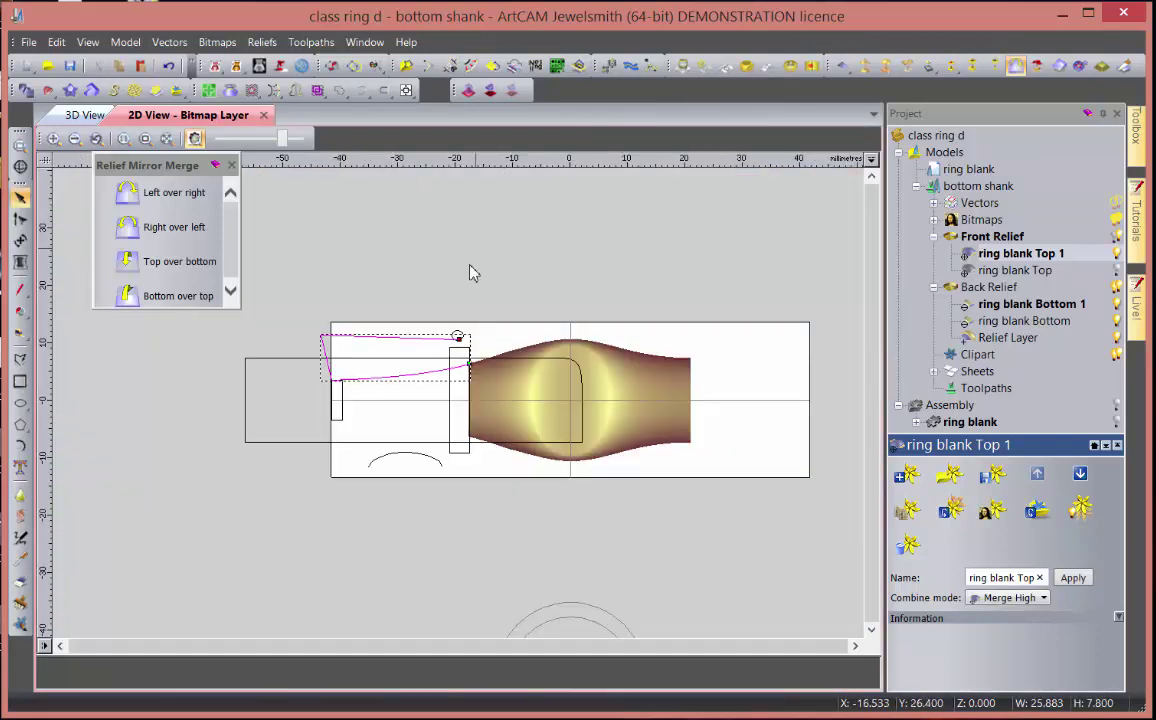
scroll(405, 350, "up", 2)
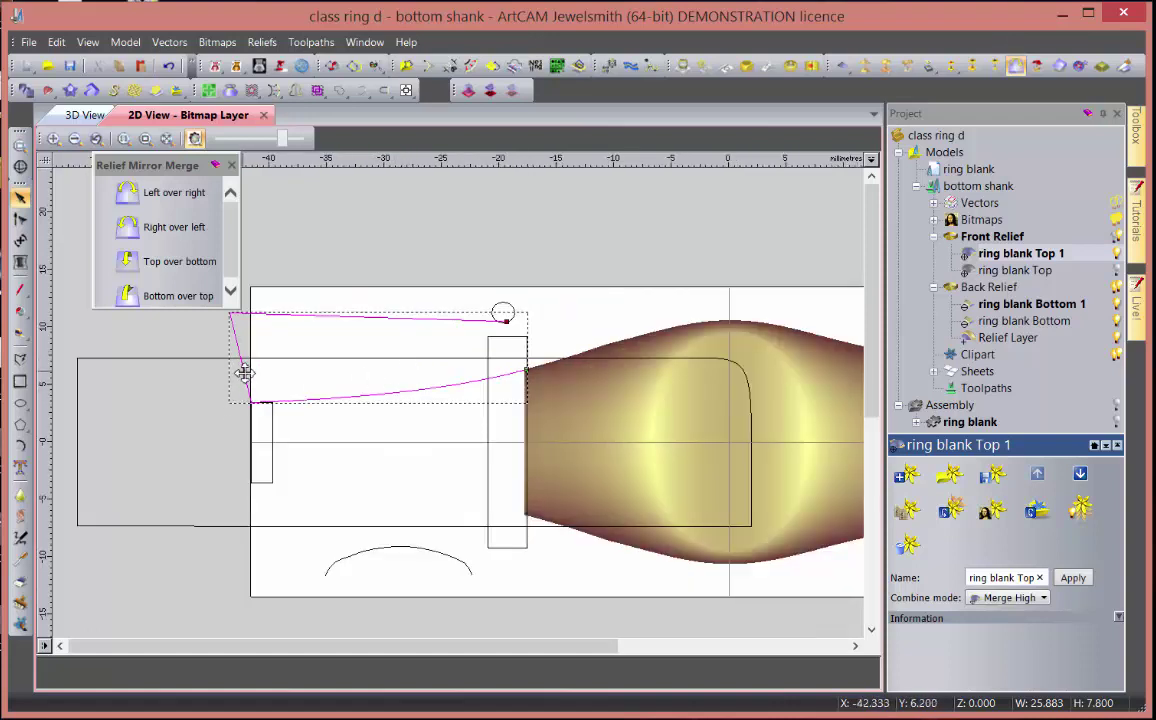
key("n")
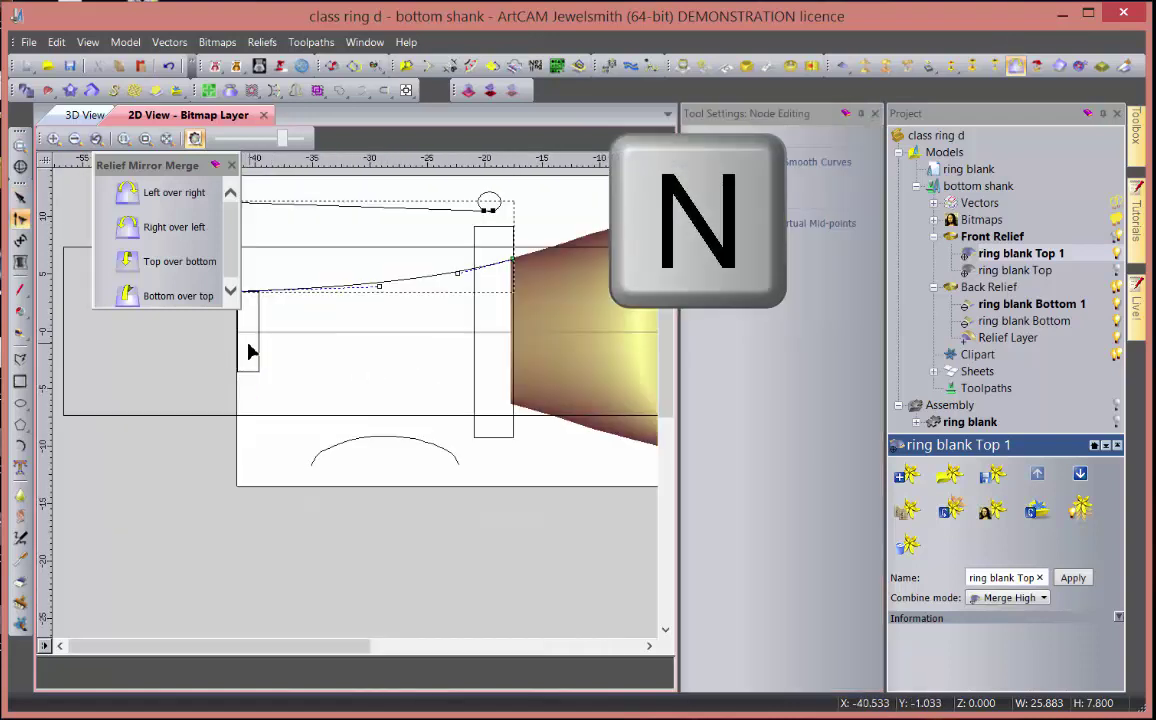
scroll(255, 352, "down", 3)
scroll(325, 365, "up", 3)
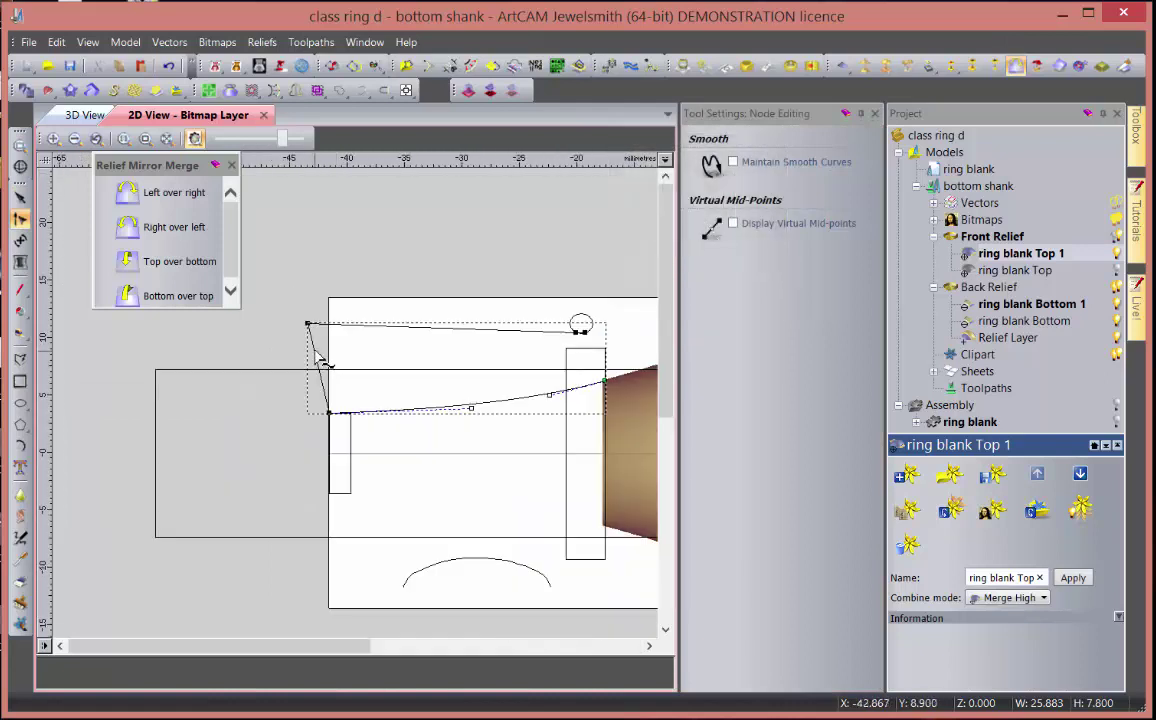
key("r")
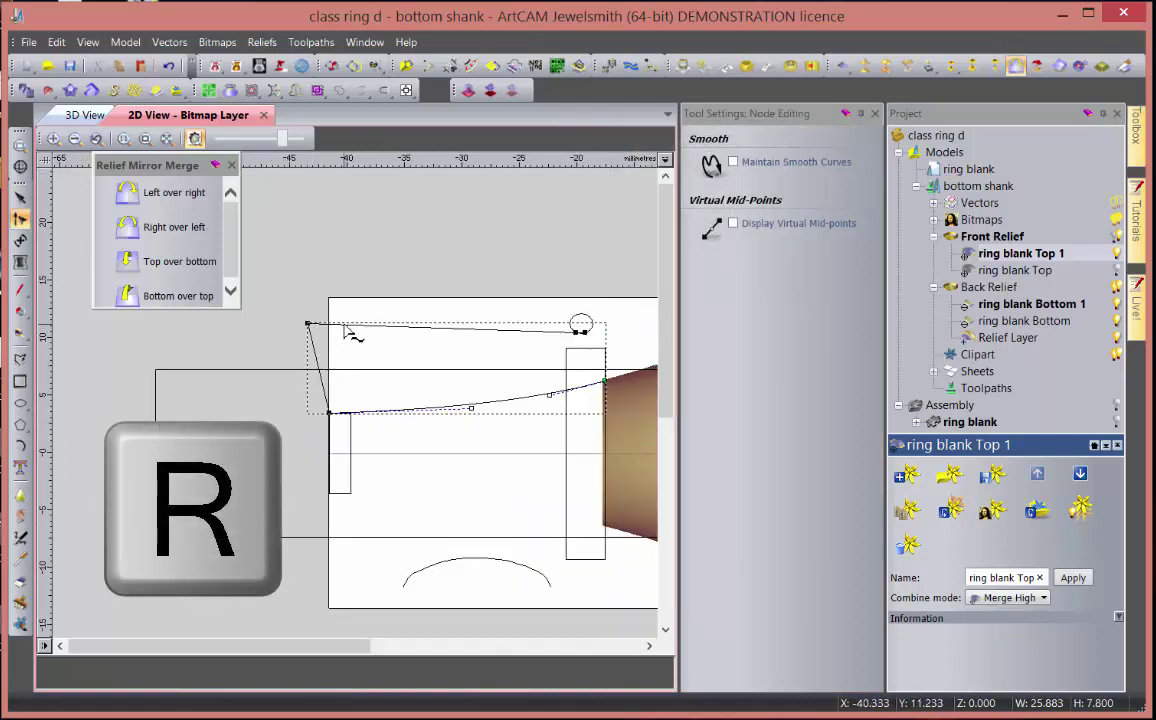
left_click(344, 326)
left_click(315, 348)
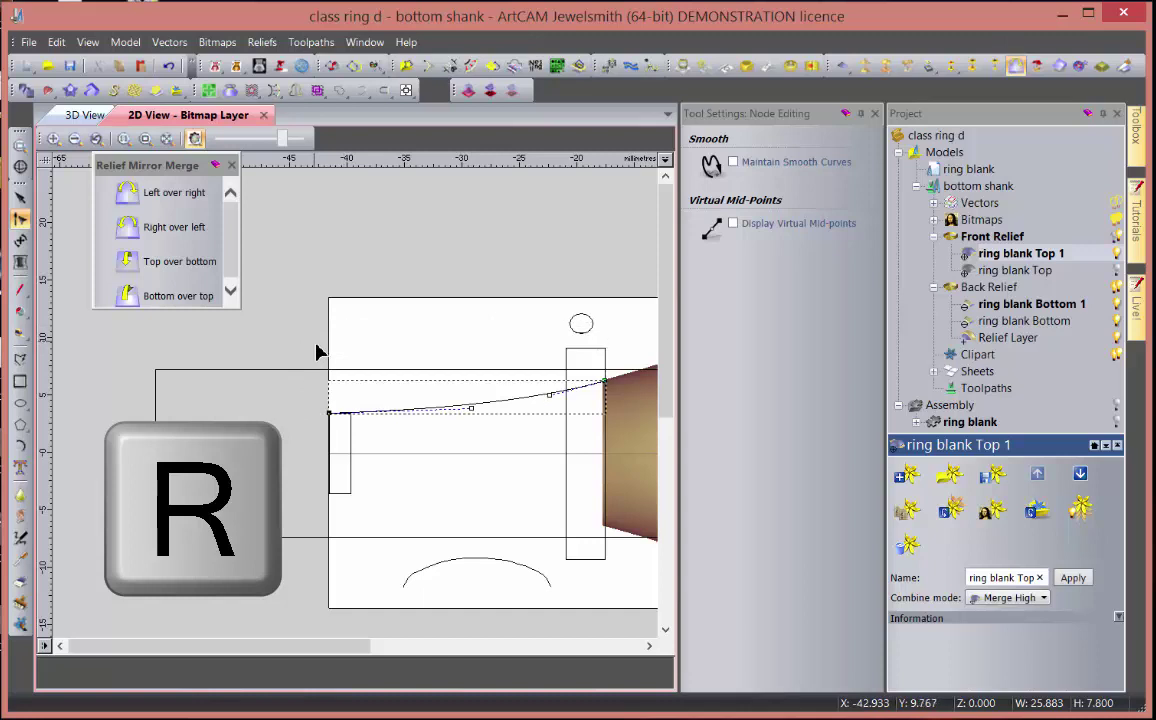
key("n")
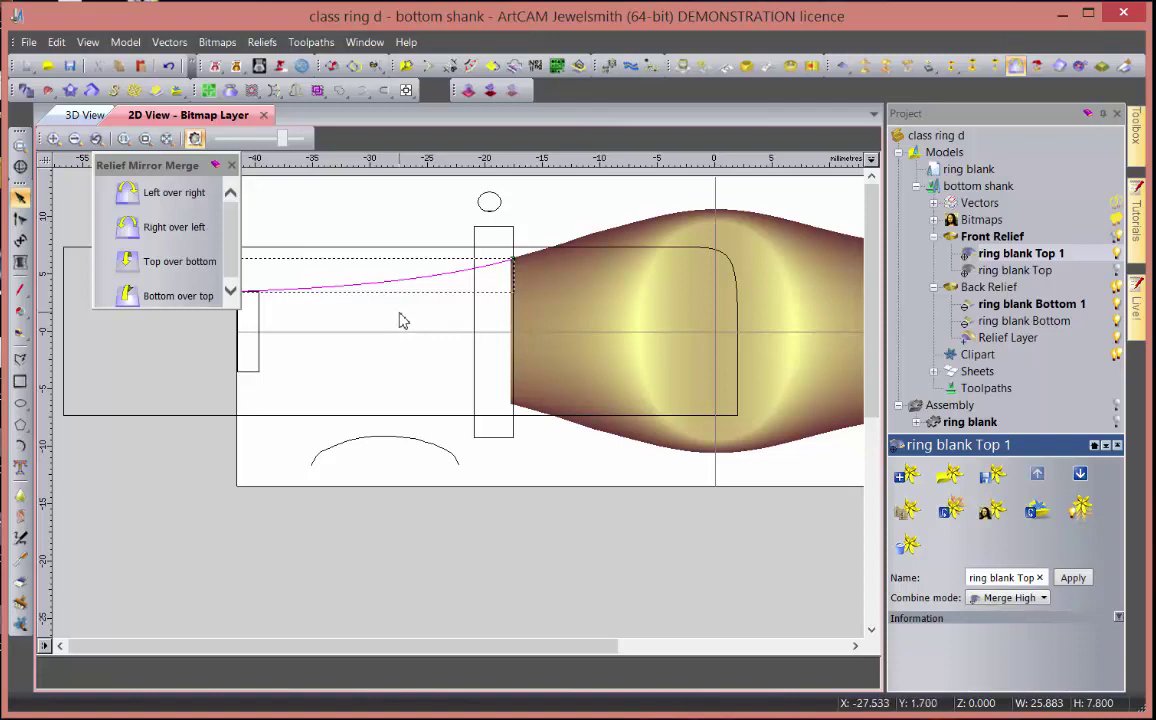
- Mirror the shank curve vertically over the model, keeping the original
key("m")
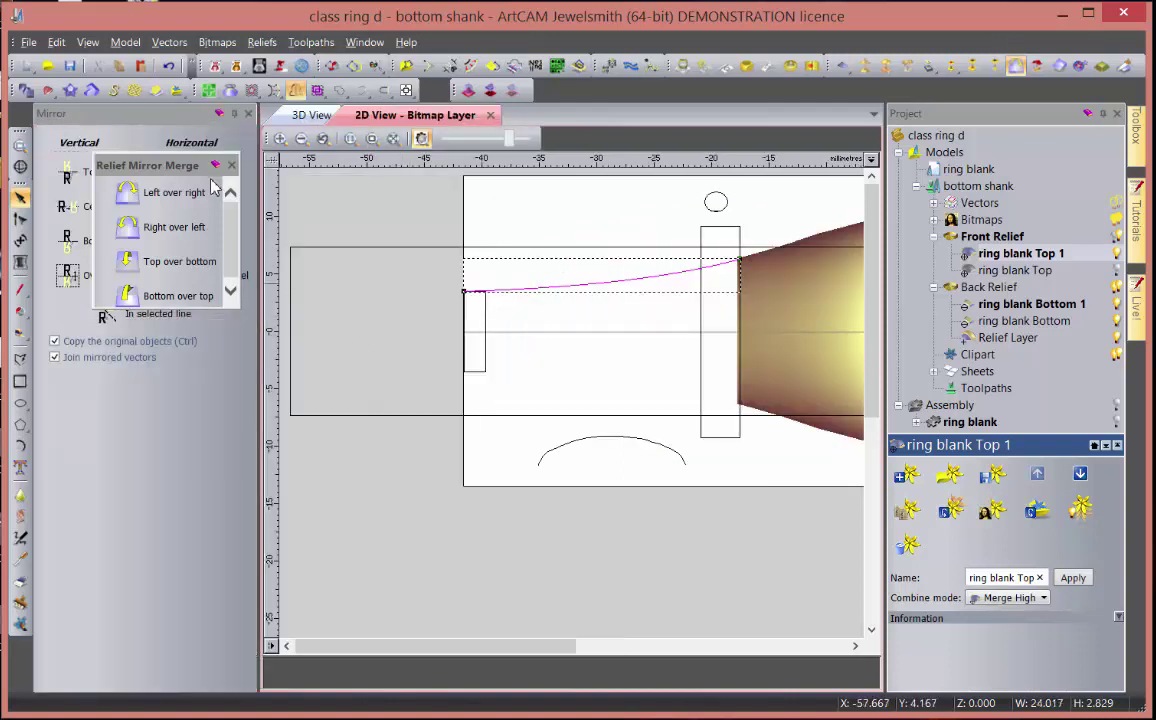
left_click(230, 167)
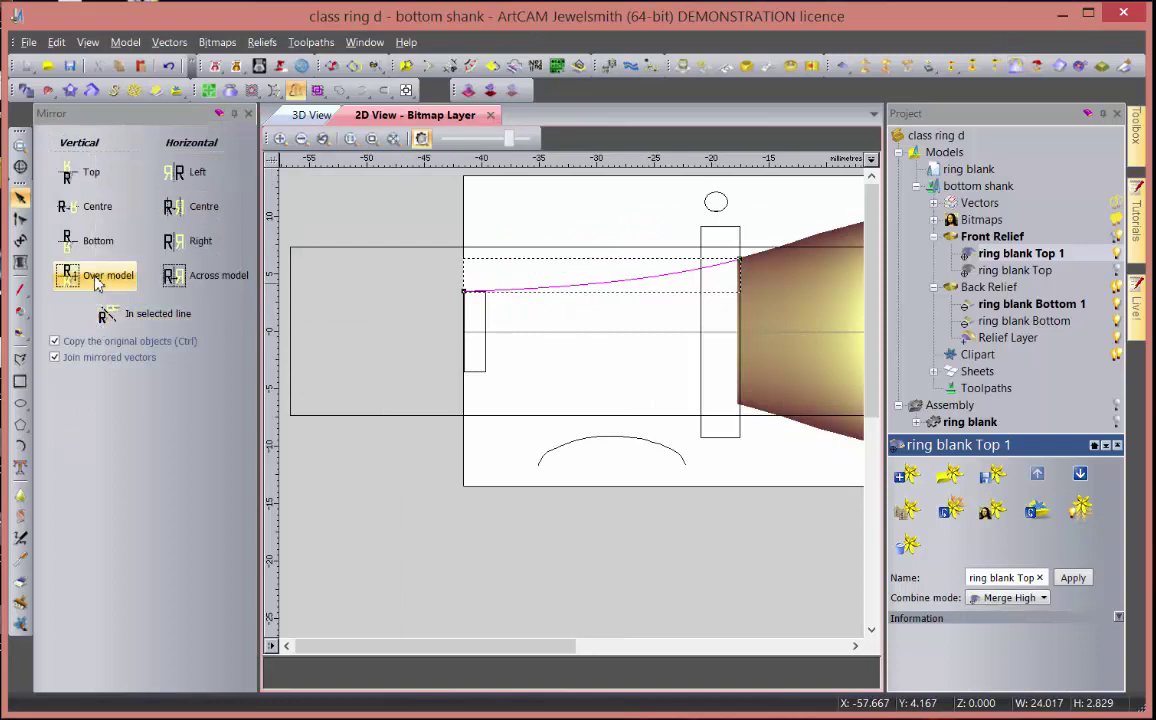
left_click(97, 282)
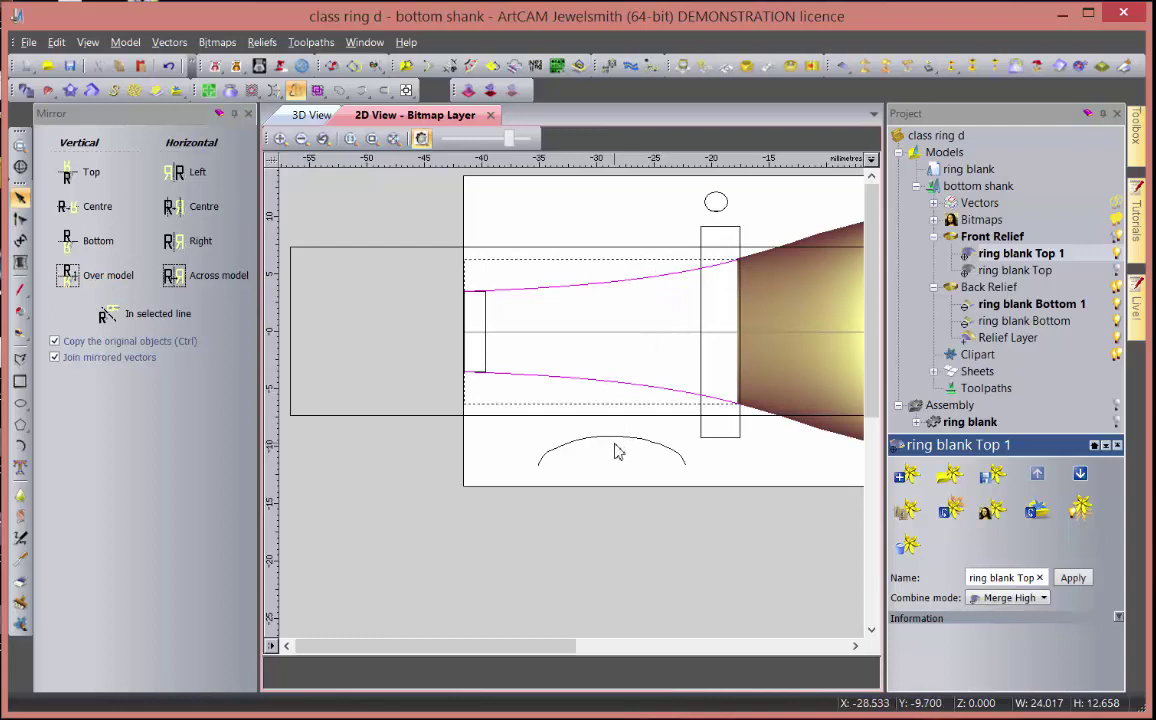
- Set up a Two Rail Sweep with the mirrored shank curves as drive rails, the arc as cross section, and Merge High as combine mode
left_click(615, 340)
scroll(604, 363, "down", 3)
left_click(588, 346)
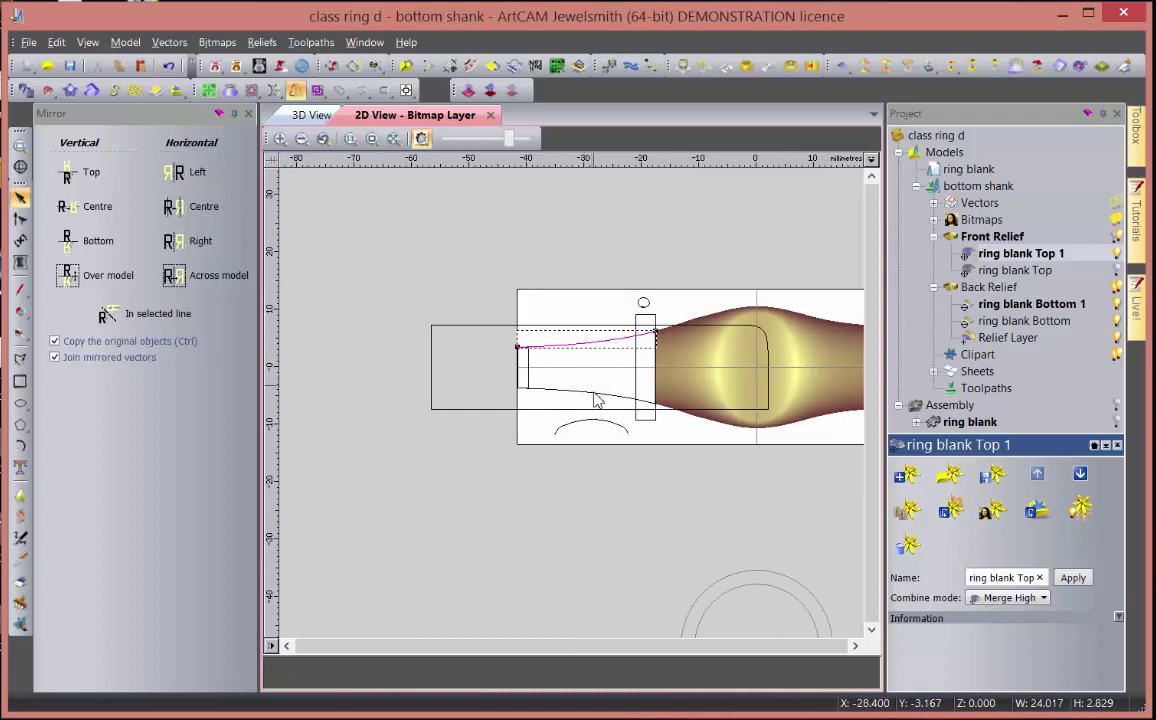
left_click(590, 393, "shift")
left_click(593, 425, "shift")
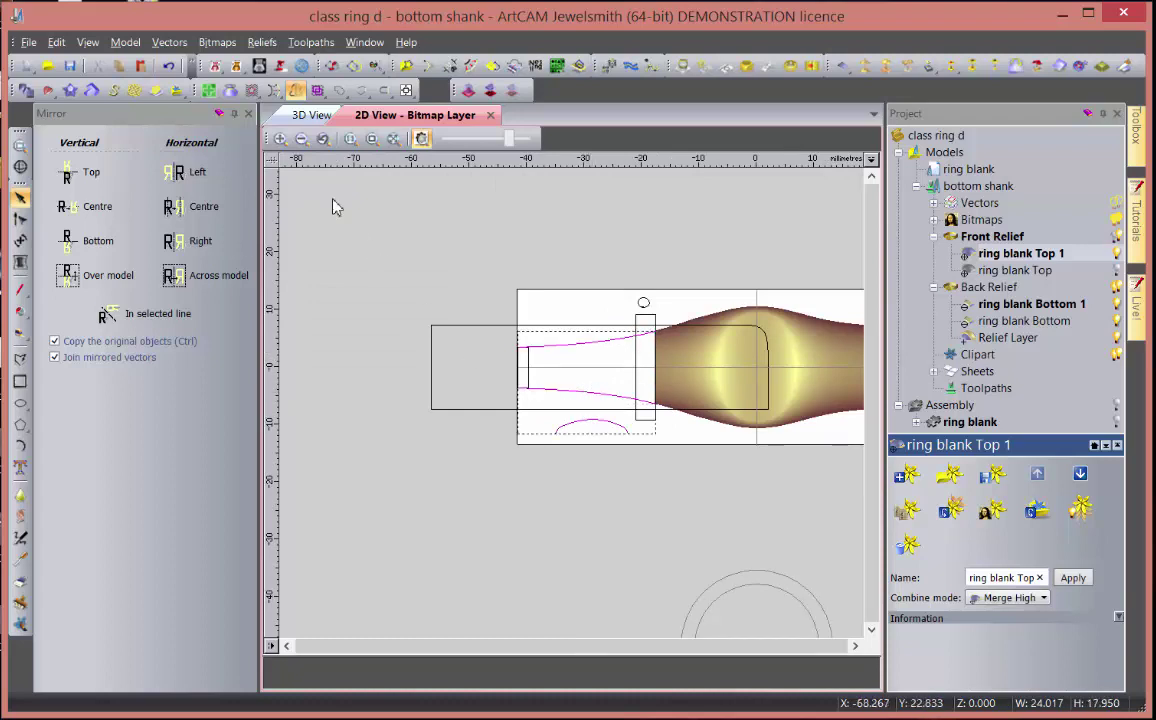
left_click(219, 113)
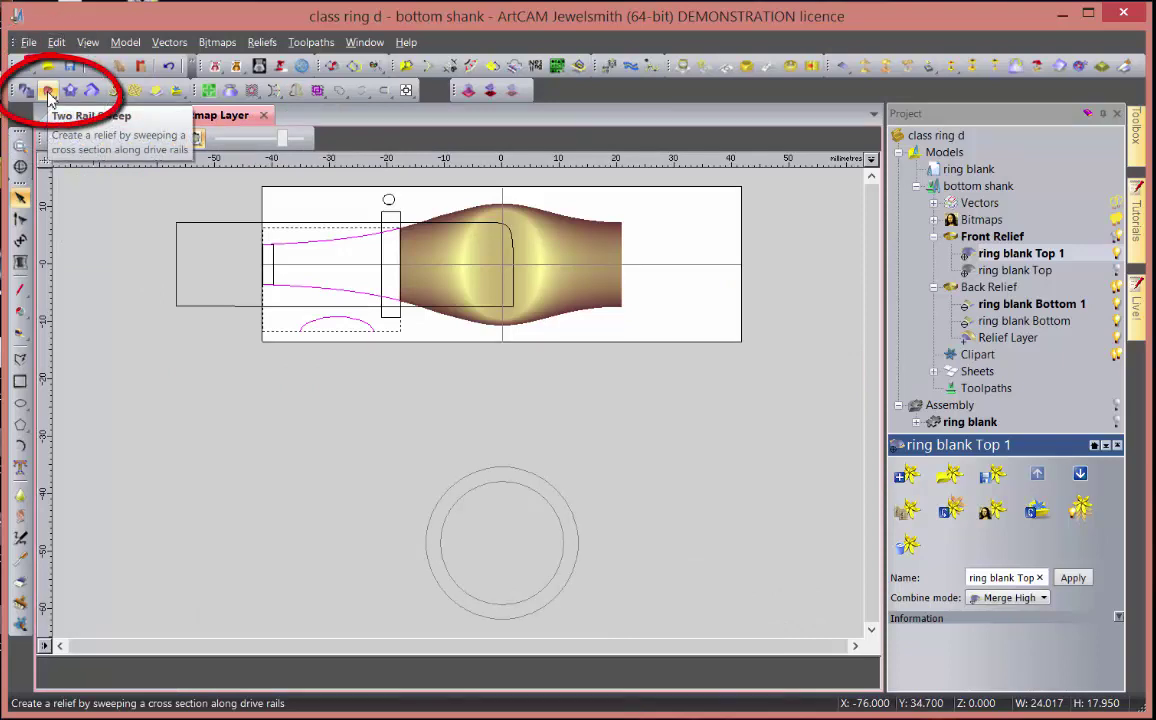
left_click(48, 92)
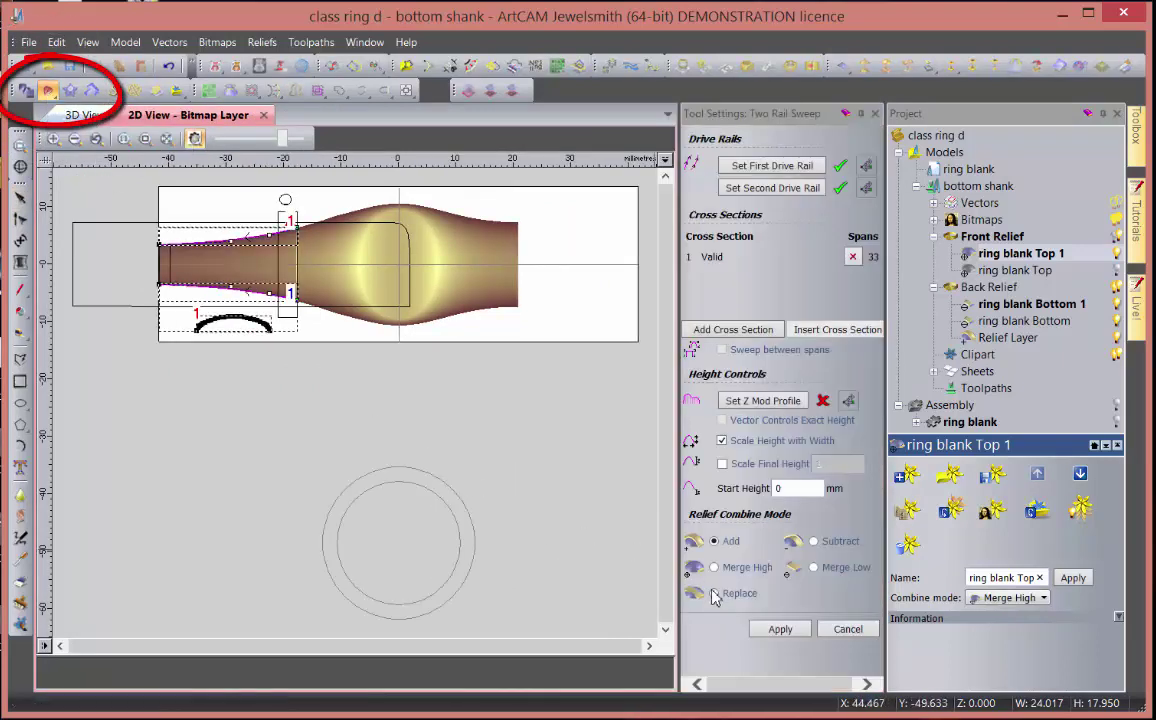
left_click(714, 567)
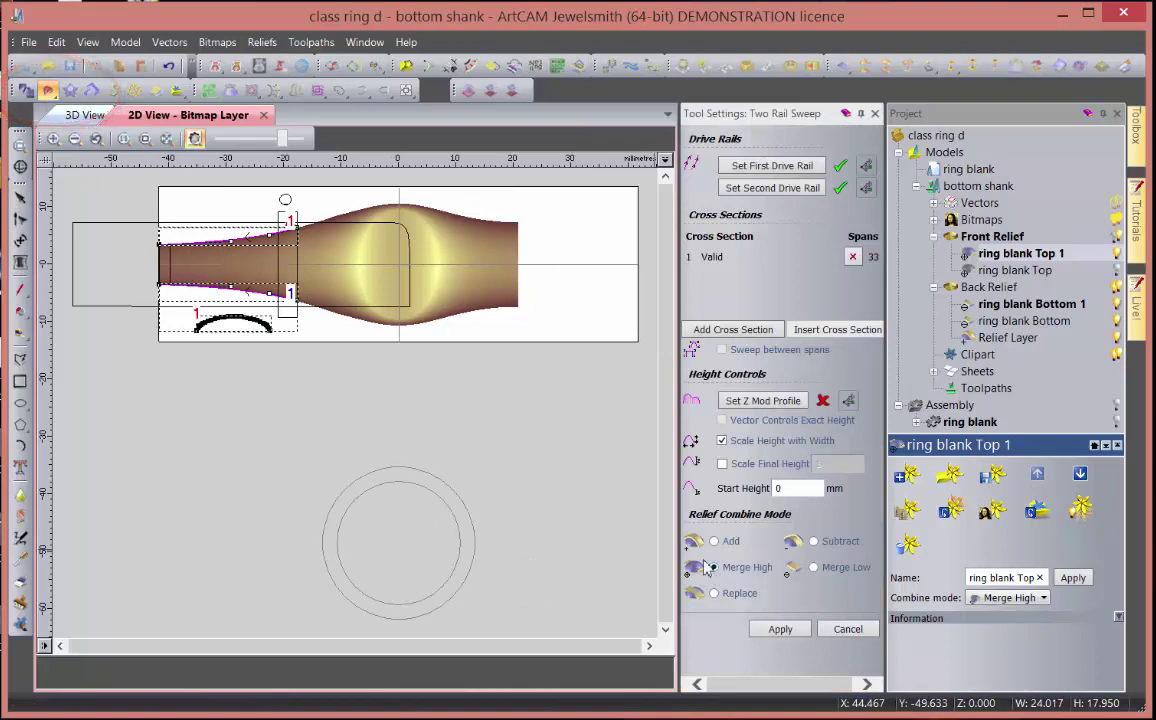
- Check the sweep preview in 3D, apply it to the ring blank Top 1 layer, and finish the Two Rail Sweep
left_click(62, 117)
left_click_drag(354, 465, 452, 395)
scroll(457, 514, "up", 5)
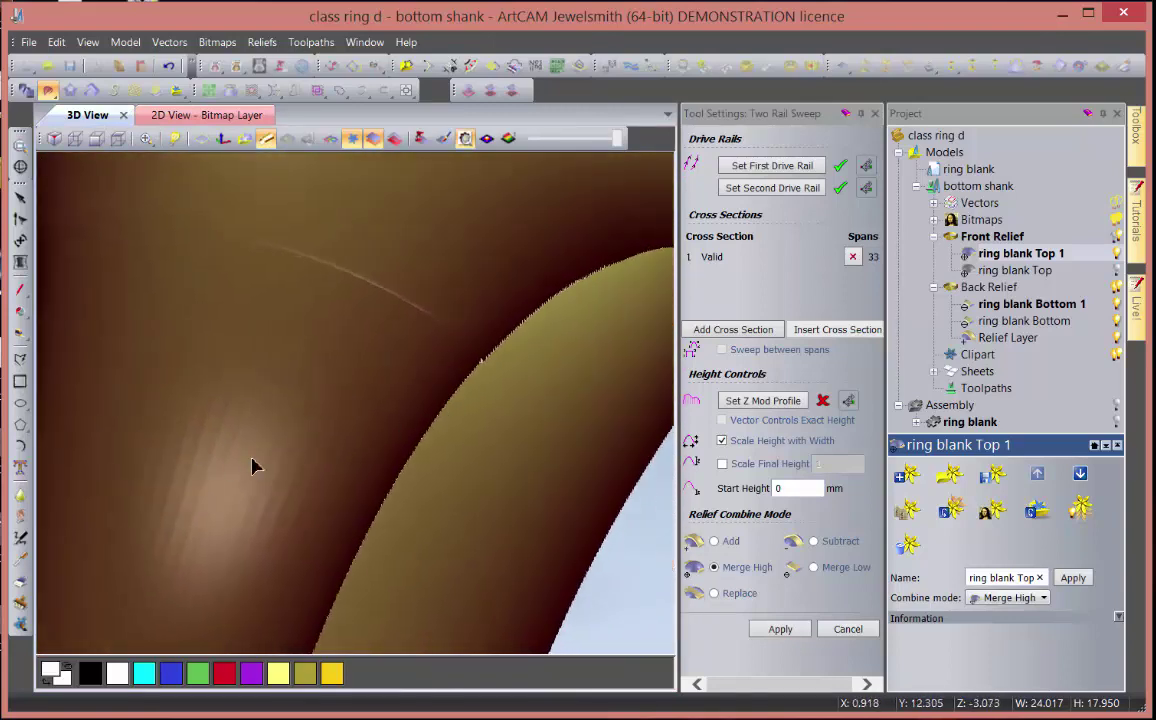
scroll(280, 475, "down", 5)
left_click_drag(304, 480, 219, 470)
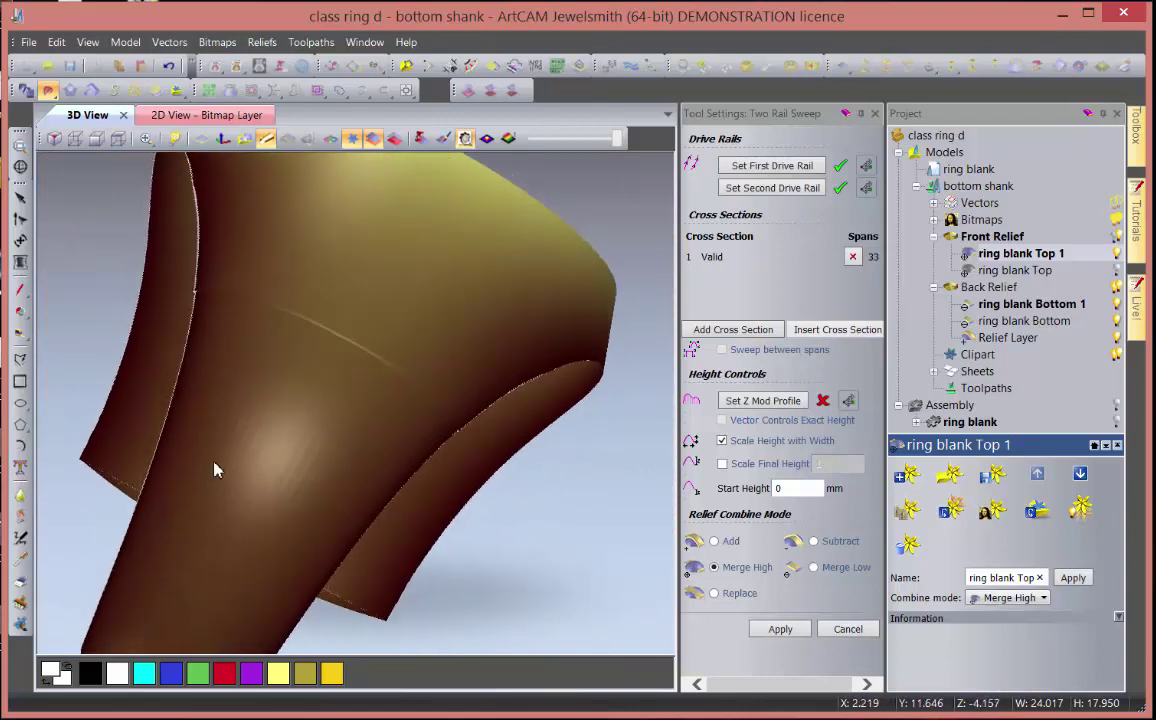
left_click(780, 629)
left_click(846, 629)
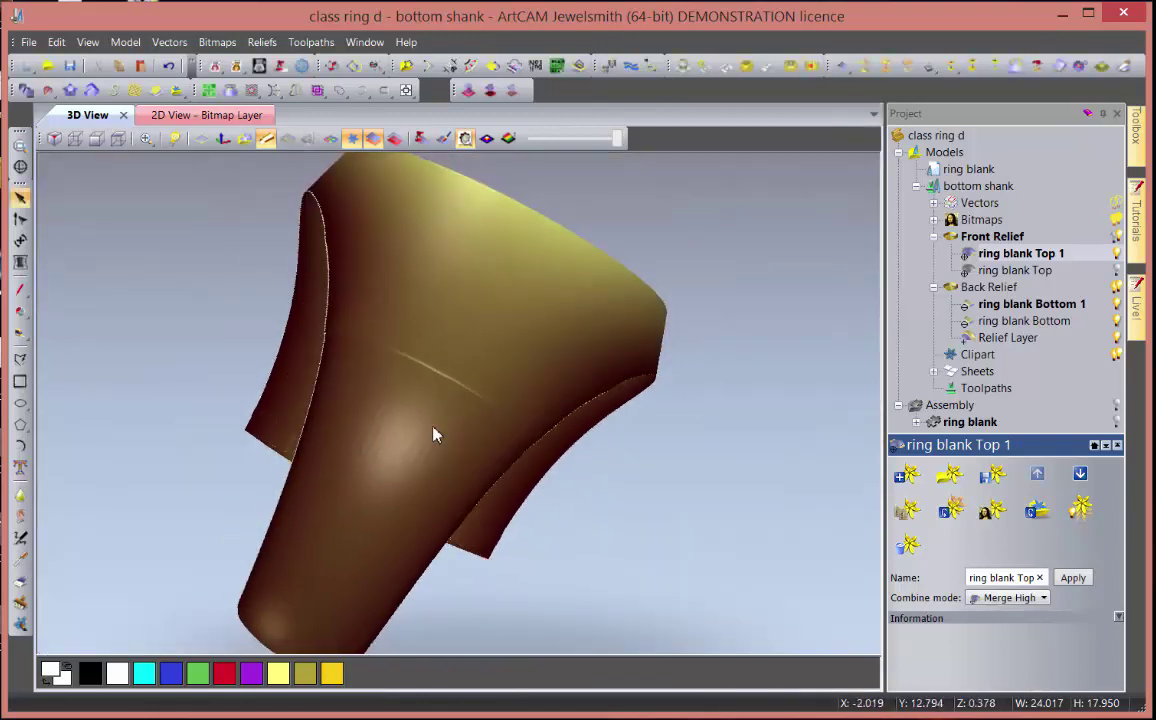
- Use the Smooth sculpting tool to blend the ridge where the swept shank meets the ring head
left_click_drag(434, 434, 390, 443)
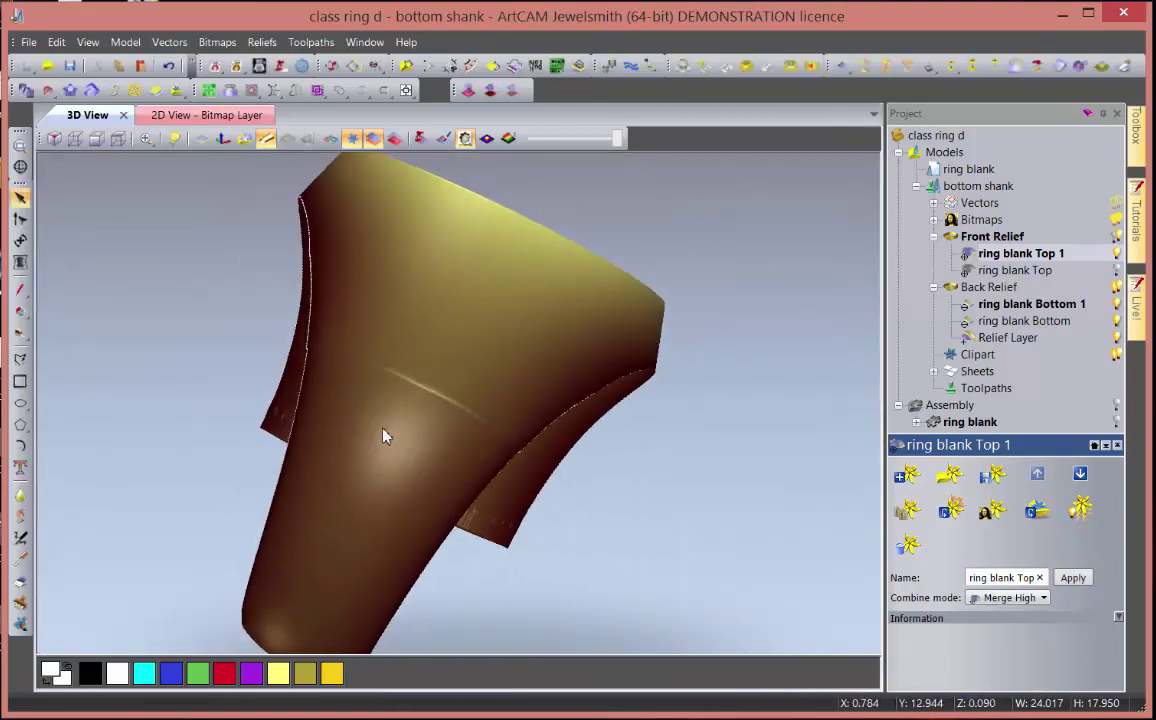
right_click(385, 436)
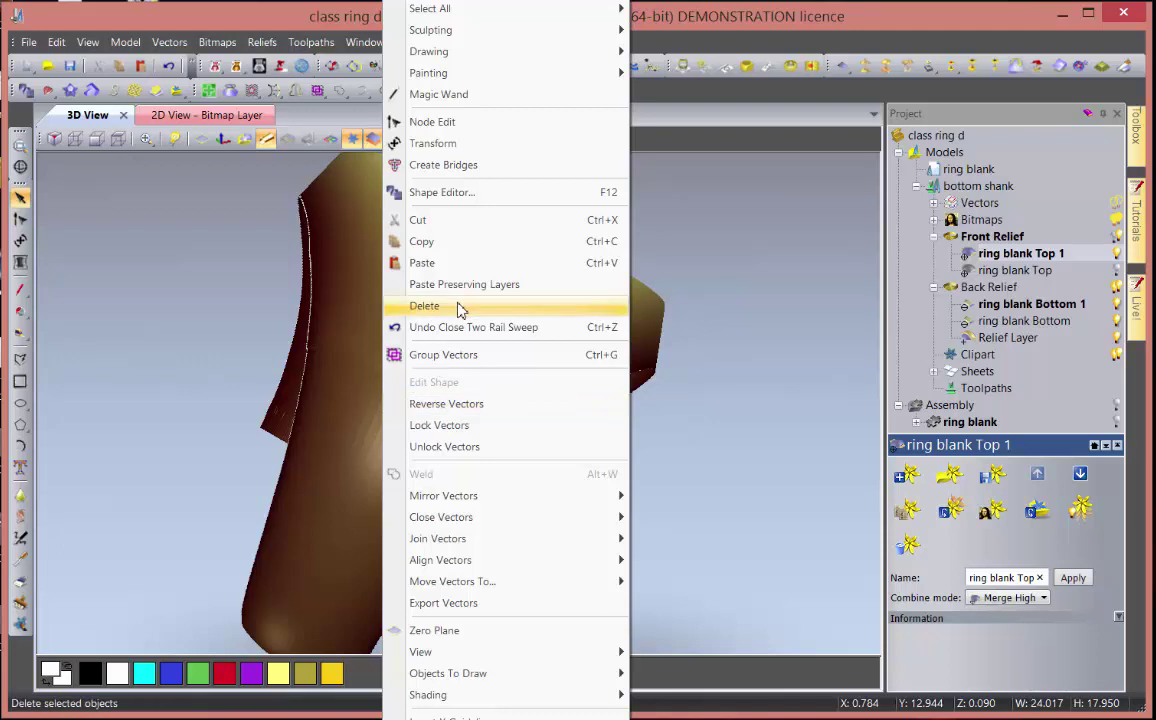
mouse_move(445, 32)
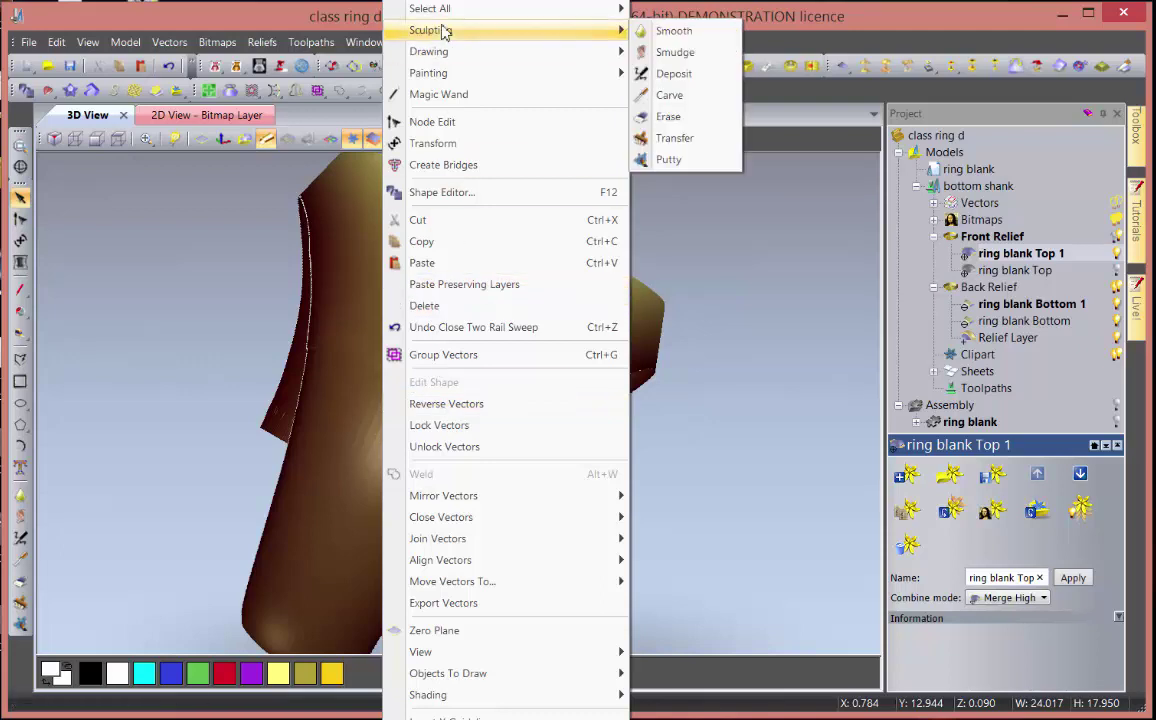
left_click(660, 33)
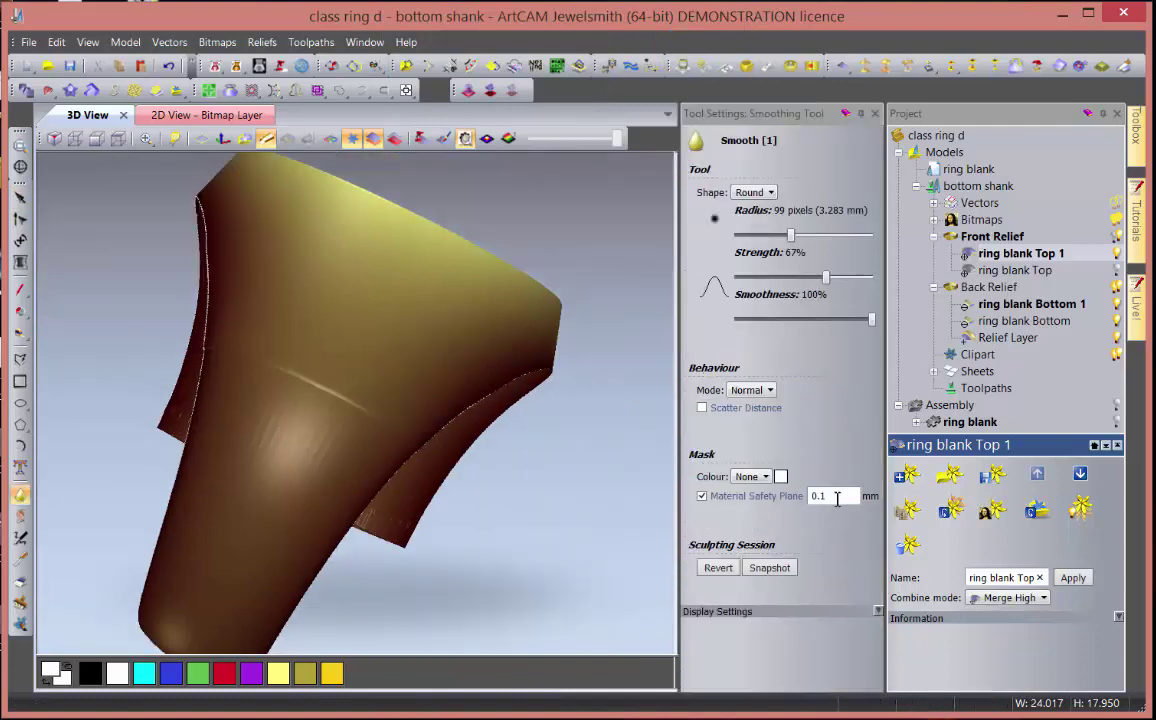
left_click_drag(390, 405, 300, 432)
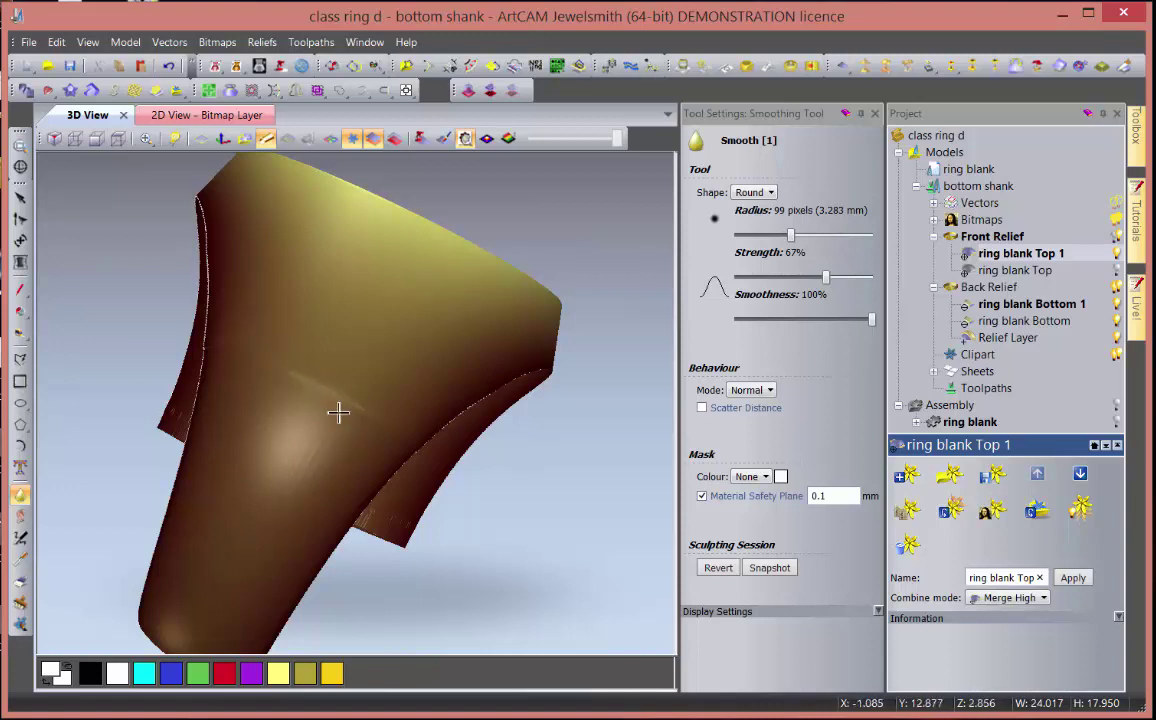
scroll(338, 412, "up", 3)
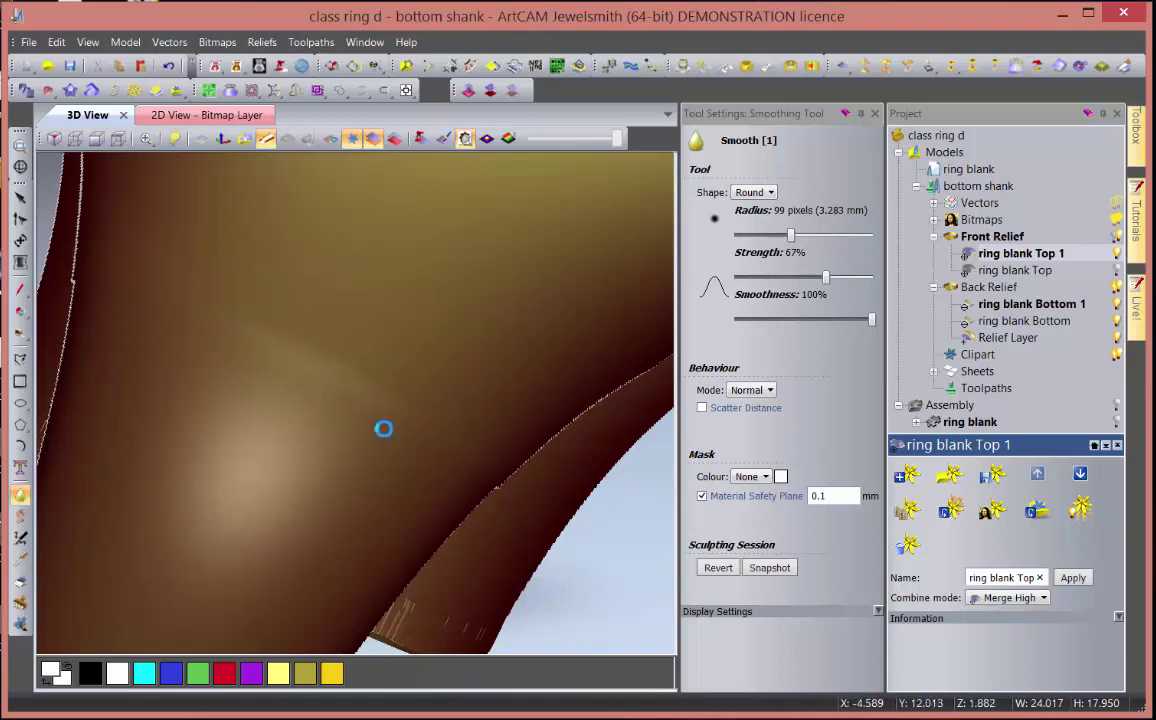
key("0")
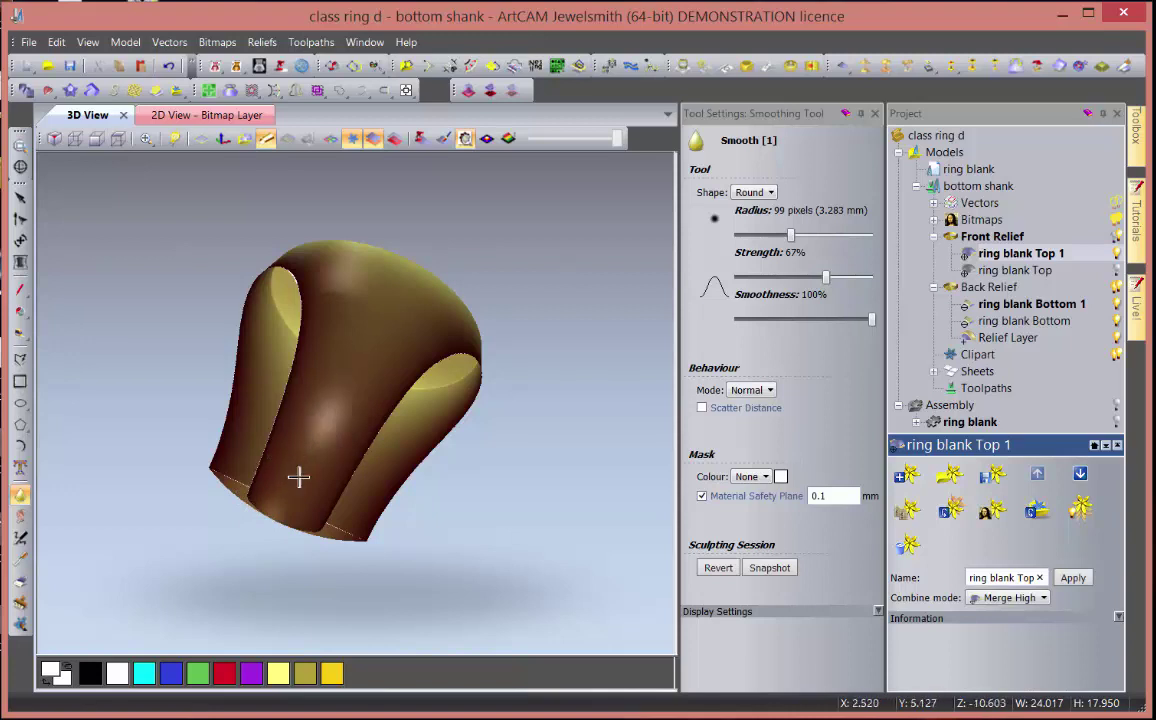
- Continue smoothing the shank join near the ring's side edge and check the blend from several angles
middle_click_drag(350, 361, 335, 431)
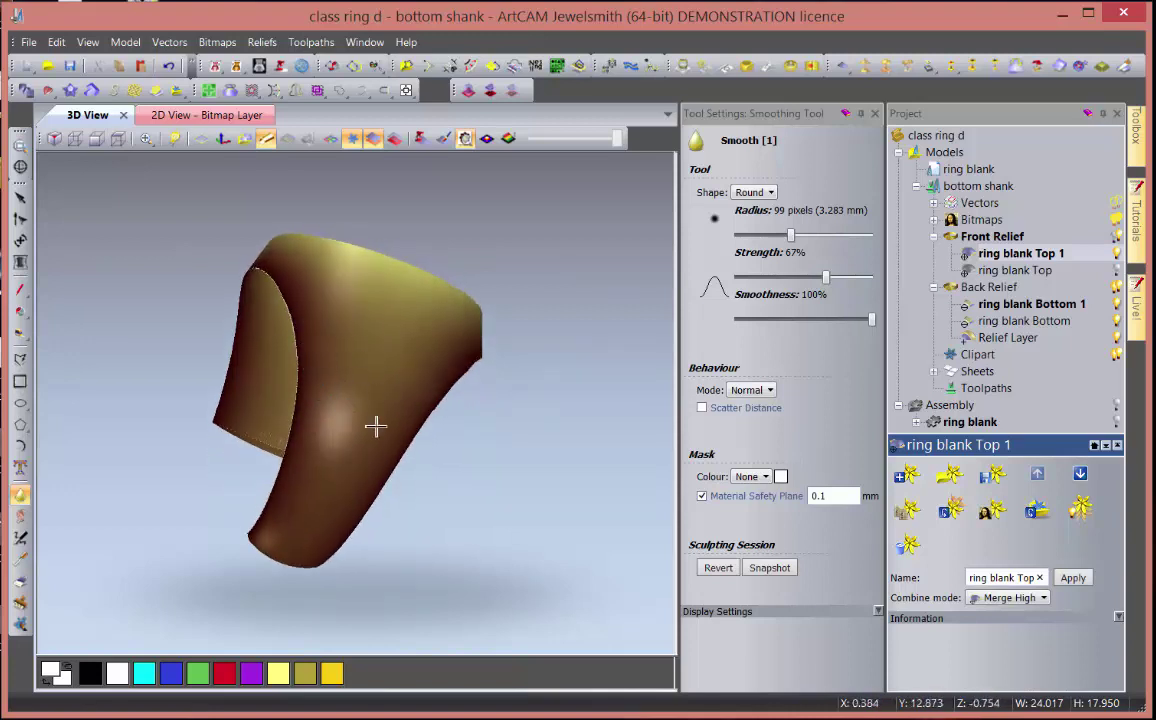
middle_click_drag(372, 444, 250, 382)
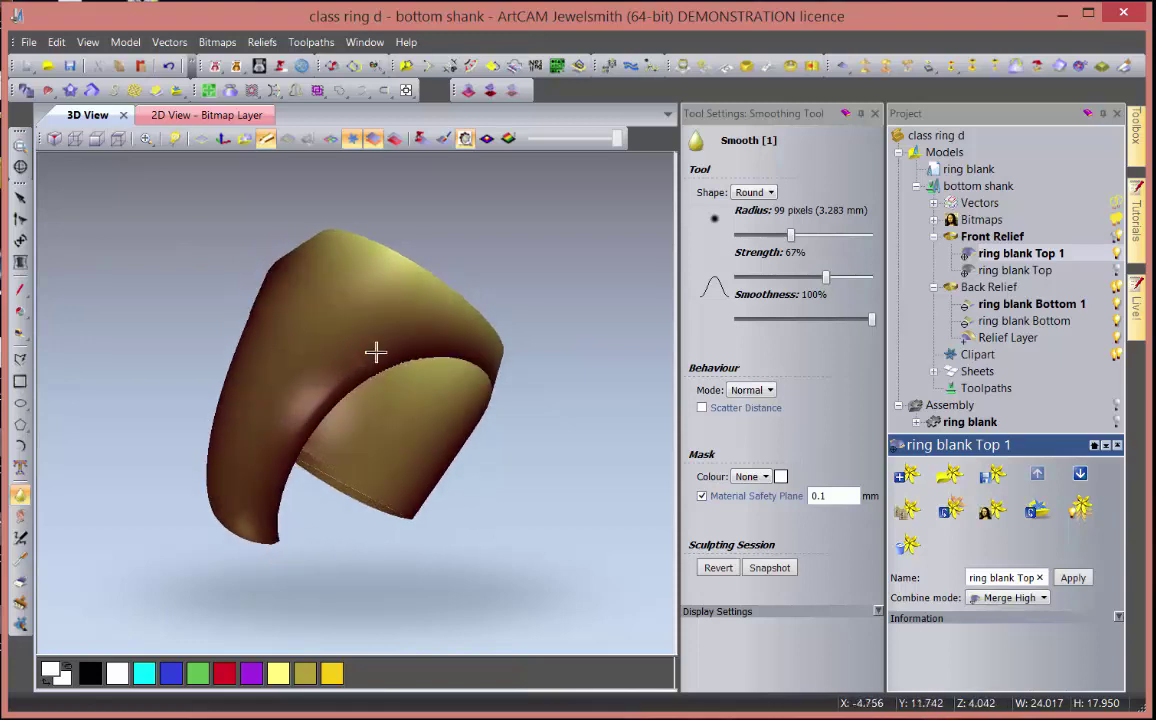
scroll(343, 384, "up", 5)
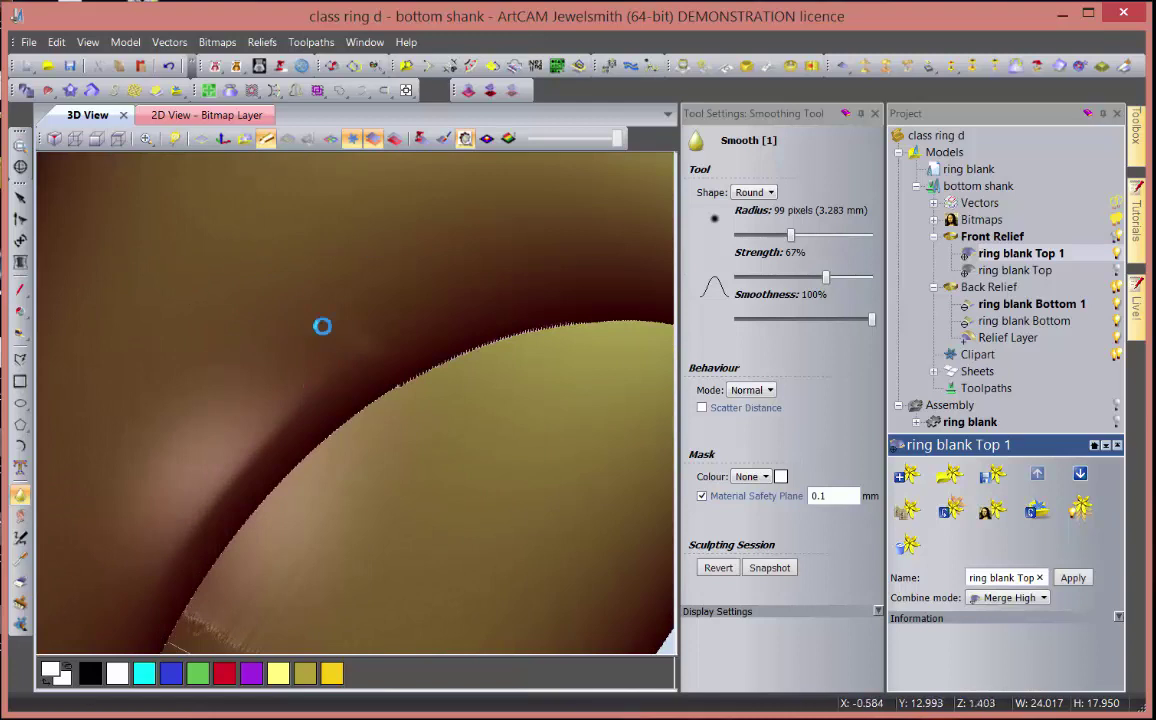
scroll(273, 355, "down", 5)
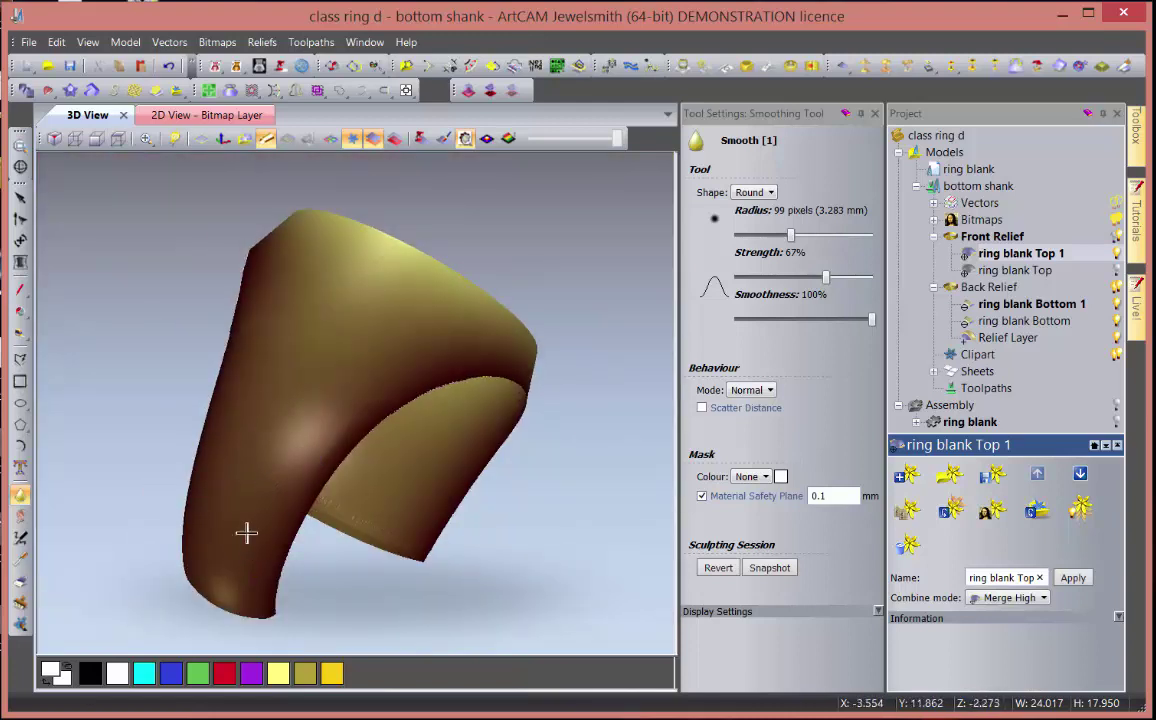
left_click_drag(295, 465, 392, 452)
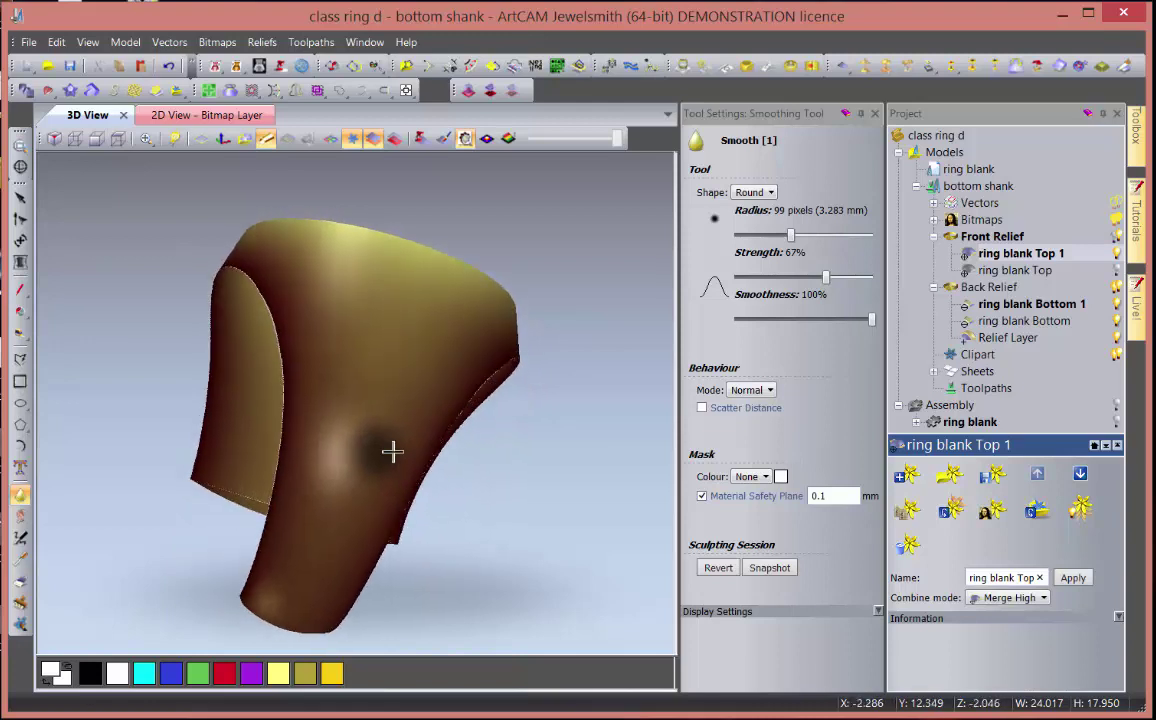
- Display the ring in plain gold shading and inspect the smoothed shank from the side
left_click(421, 138)
middle_click_drag(482, 457, 338, 418)
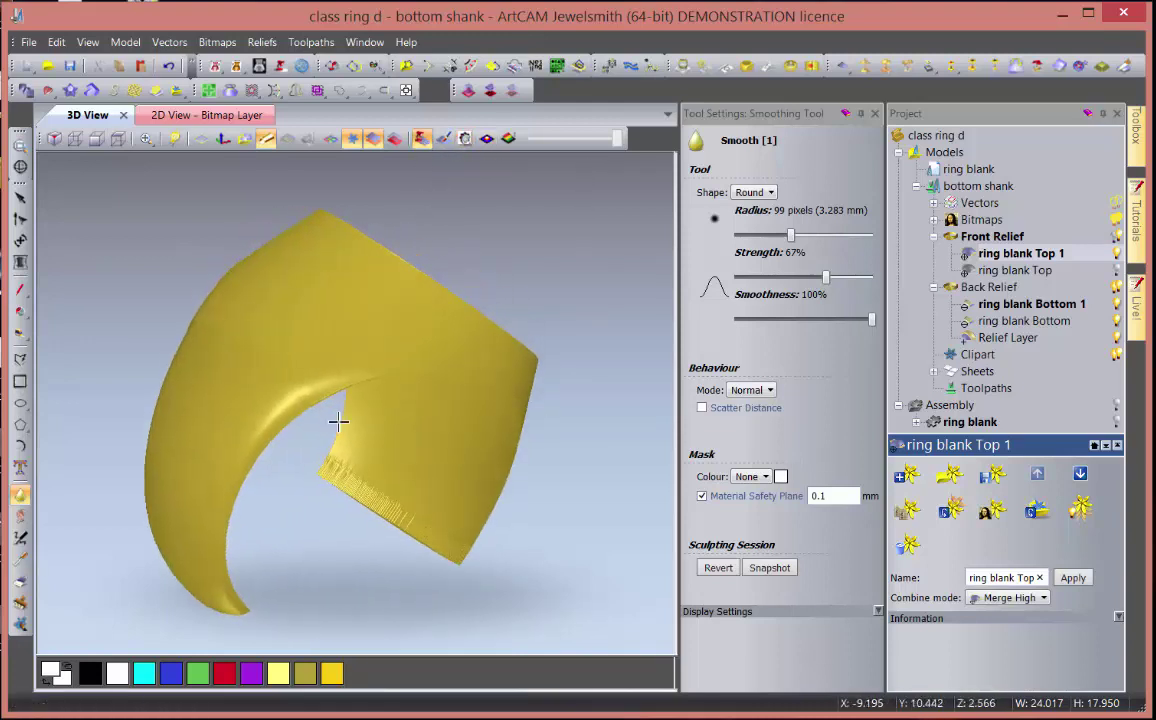
scroll(338, 418, "up", 5)
middle_click_drag(500, 560, 400, 505)
scroll(259, 500, "down", 5)
- Smooth the shank join on the opposite side edge and review the whole ring shape
middle_click_drag(259, 500, 421, 405)
scroll(420, 390, "up", 5)
left_click_drag(420, 390, 310, 413)
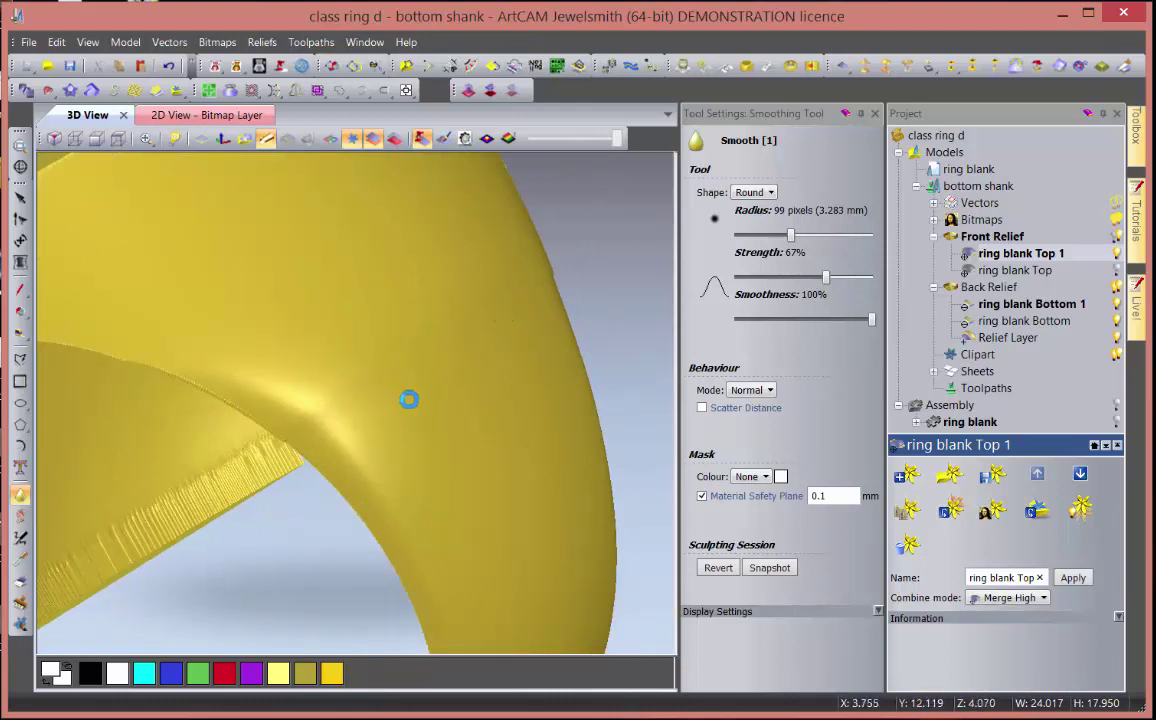
scroll(430, 405, "down", 5)
middle_click_drag(472, 418, 288, 480)
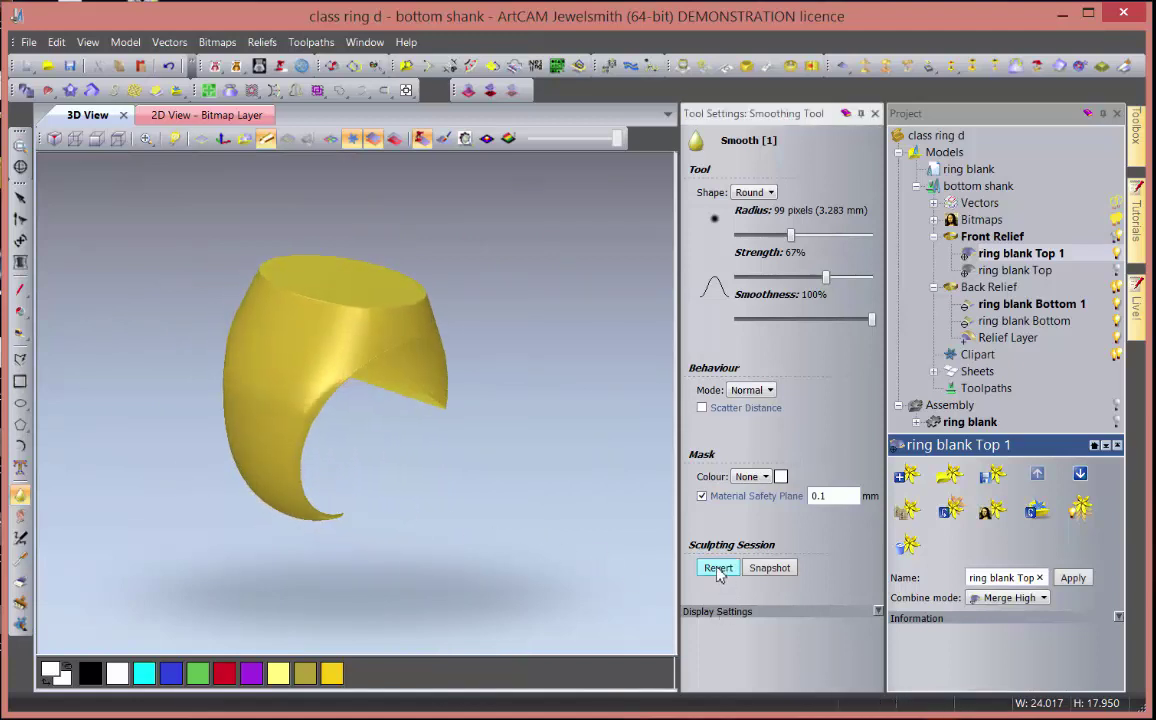
scroll(405, 454, "down", 3)
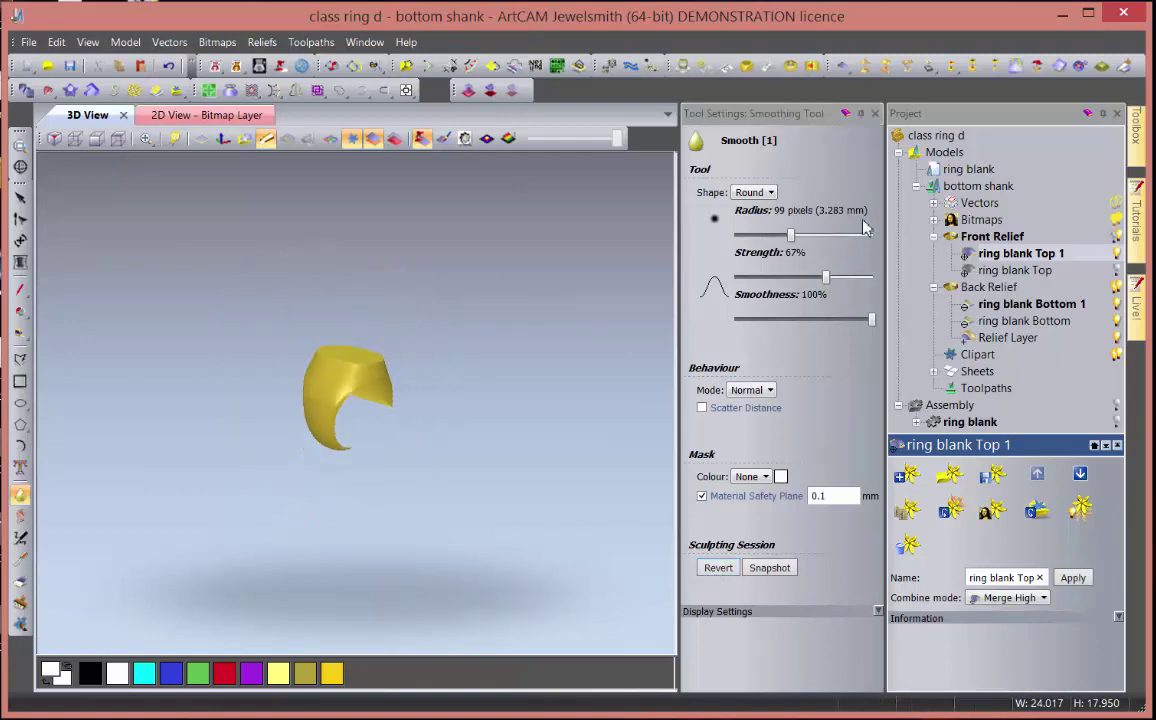
- Finish smoothing and undo the edits back to before the shank sweep and the trimming of its rail outline
left_click(874, 113)
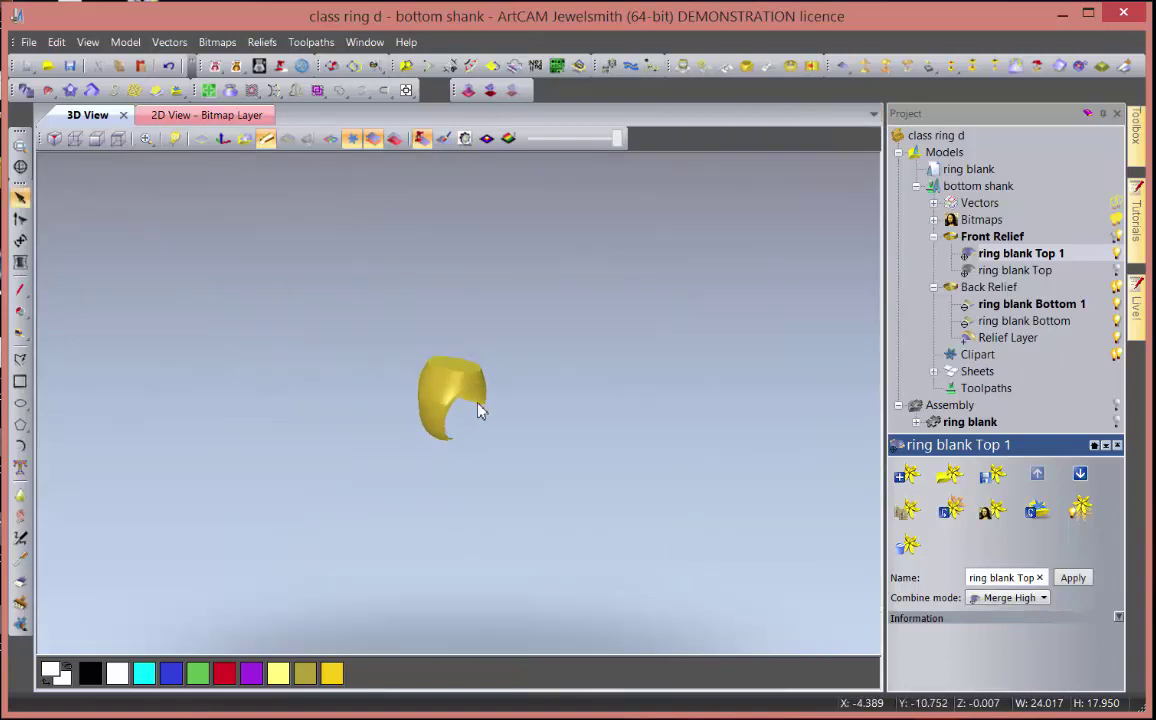
left_click(190, 115)
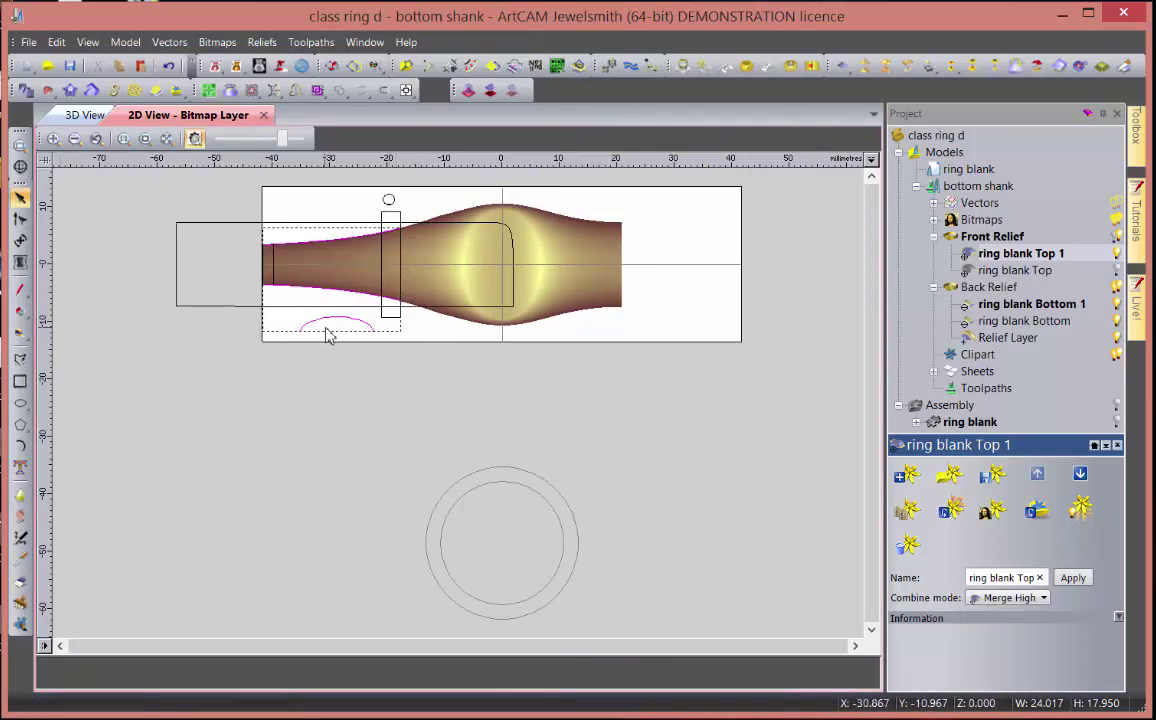
left_click(170, 67)
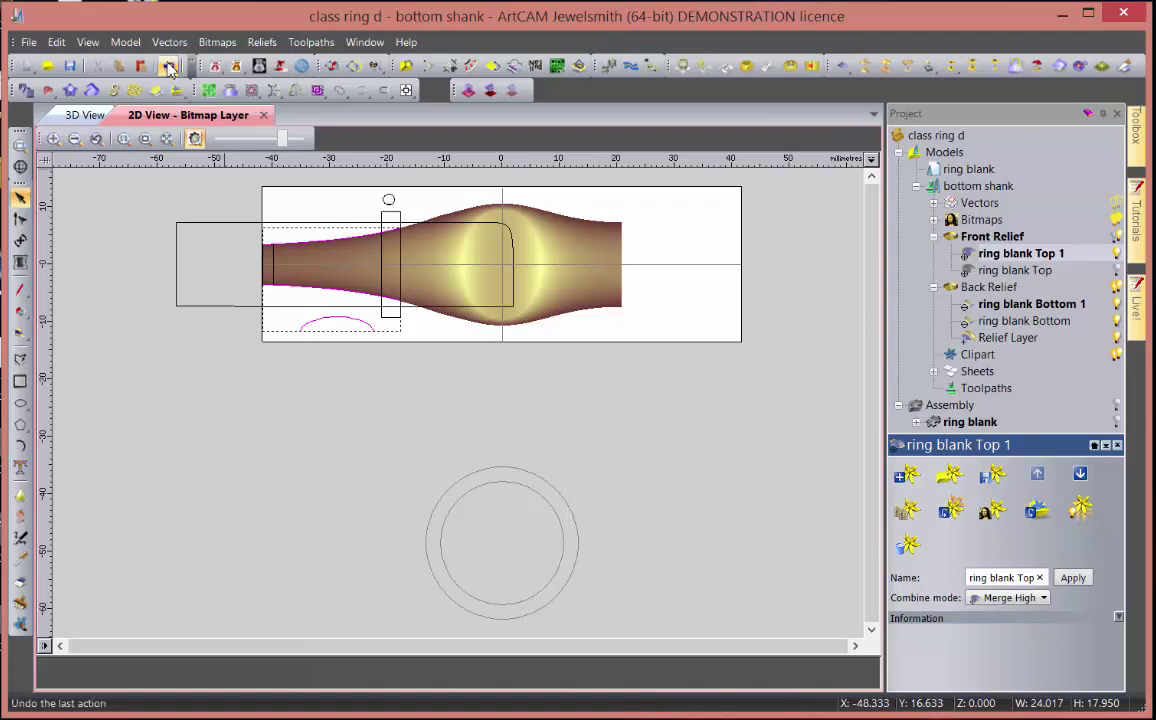
left_click(170, 67)
left_click(170, 67)
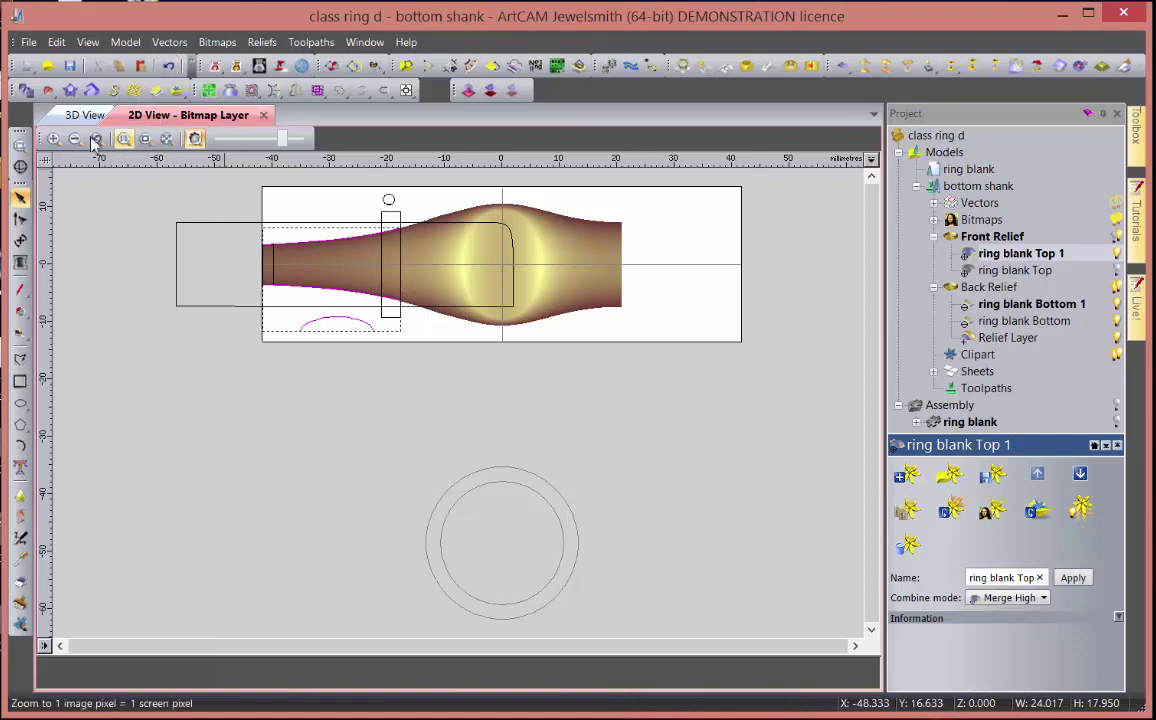
left_click(56, 138)
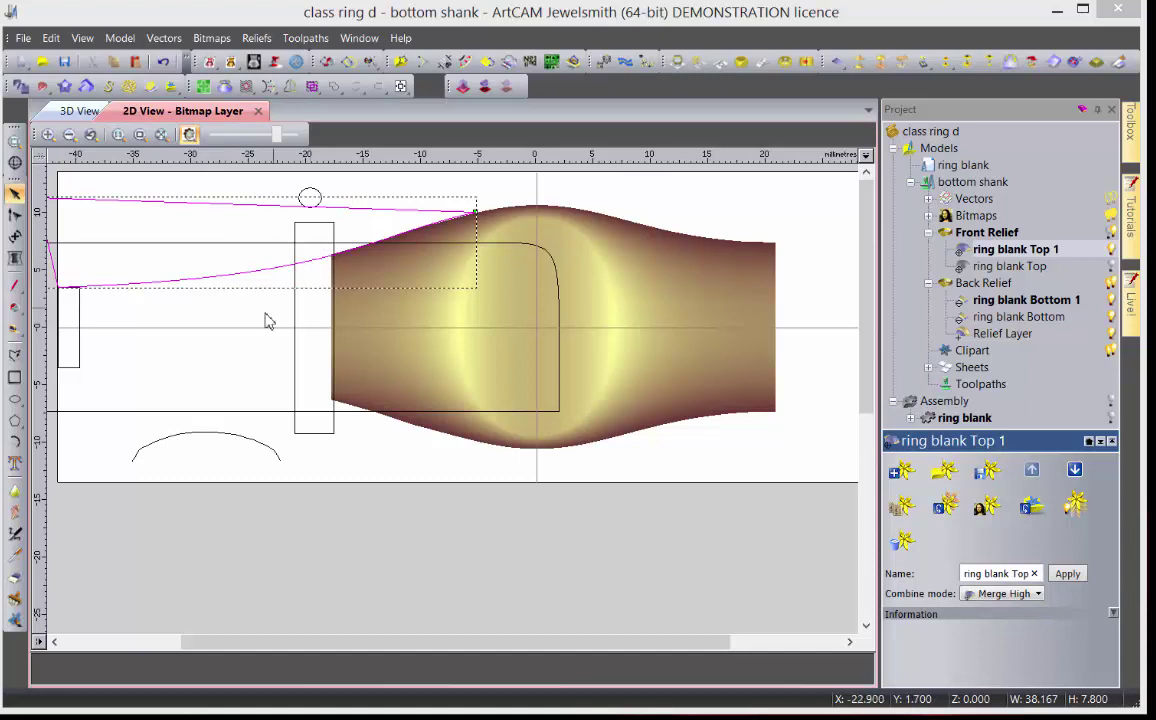
scroll(258, 282, "down", 2)
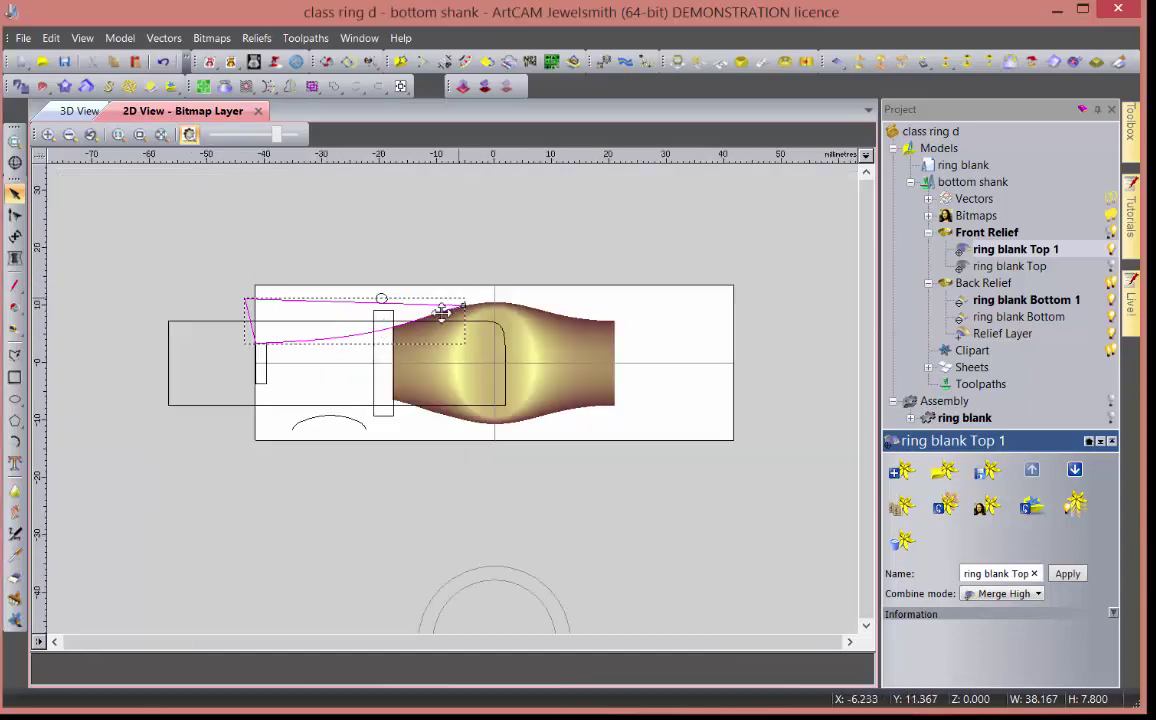
- Inspect the ring head's cut end in 3D from close up and from several angles
left_click(80, 110)
left_click_drag(387, 385, 506, 428)
scroll(433, 405, "up", 5)
left_click_drag(433, 405, 529, 439)
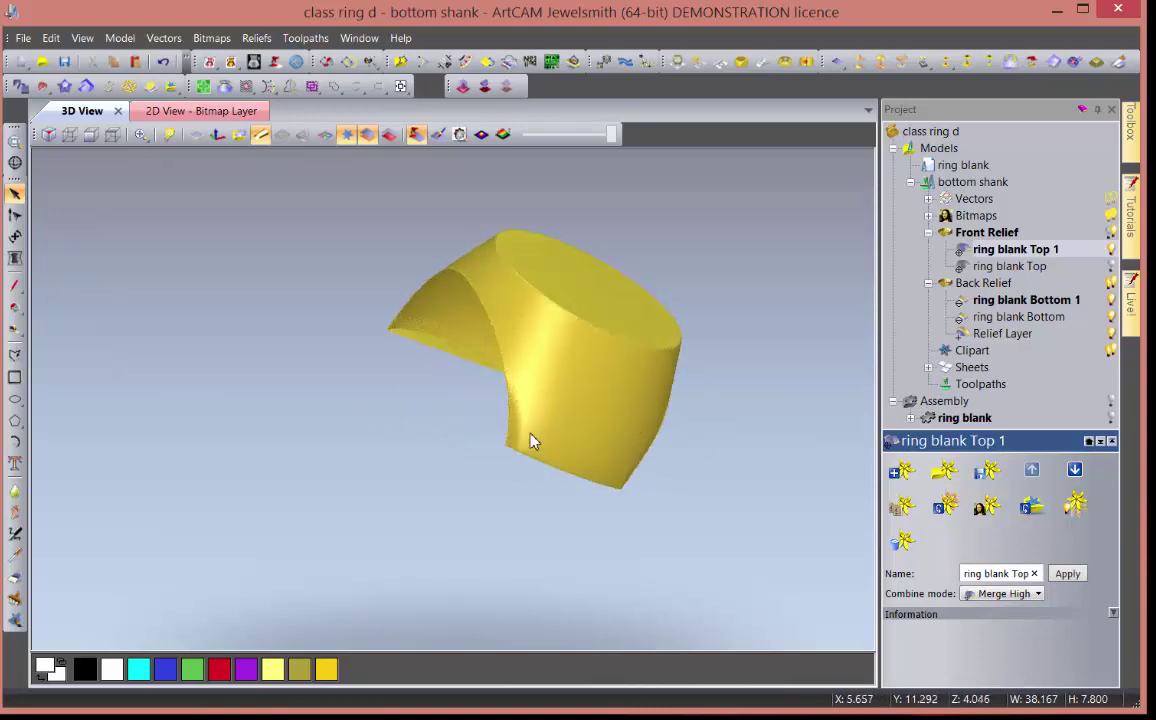
scroll(535, 437, "up", 5)
left_click_drag(679, 488, 529, 415)
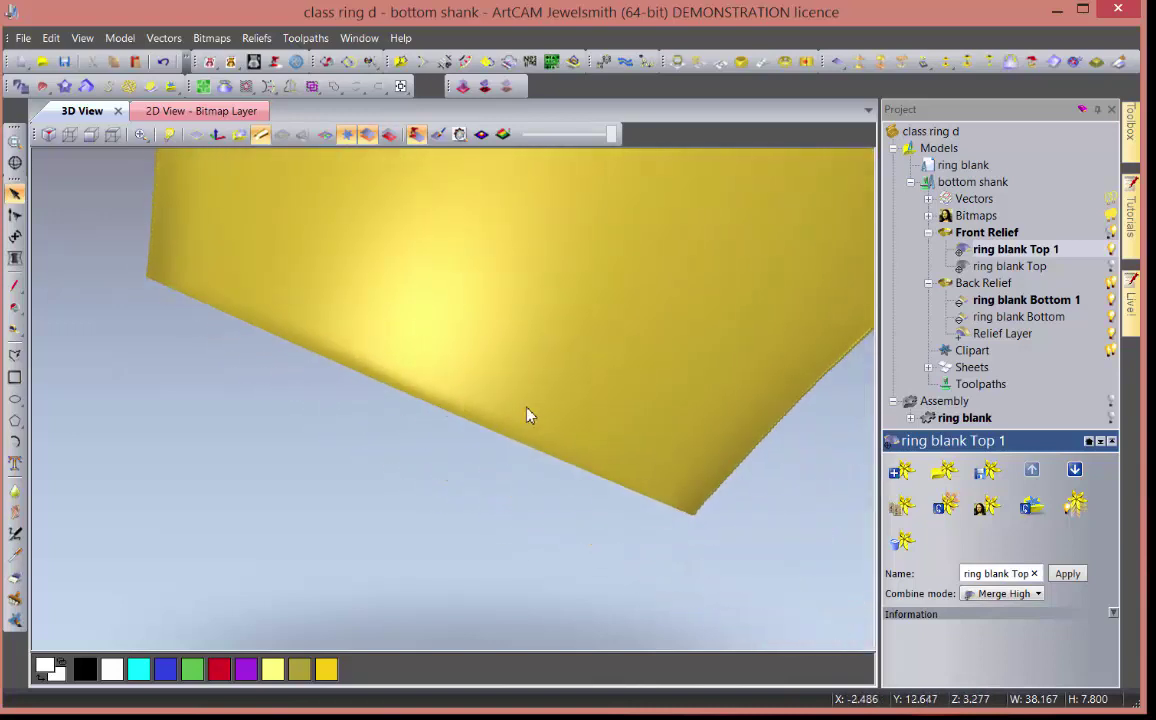
left_click(185, 111)
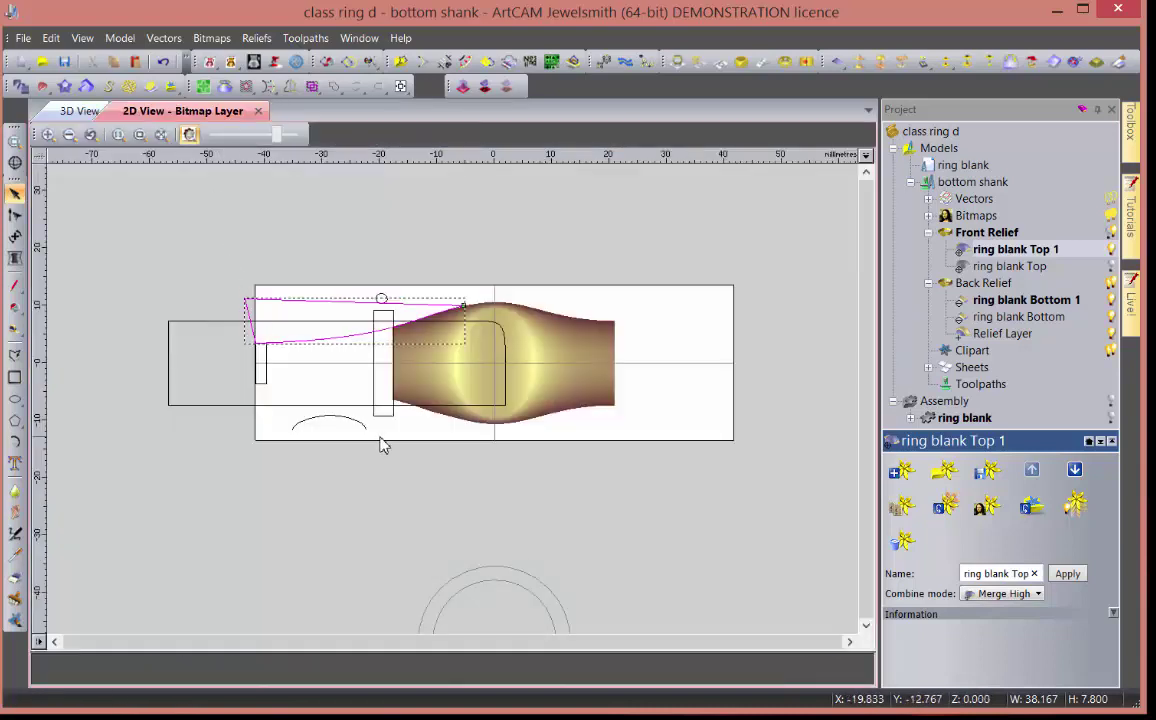
- Mirror-merge the ring head relief with the Top over bottom option
scroll(374, 425, "up", 2)
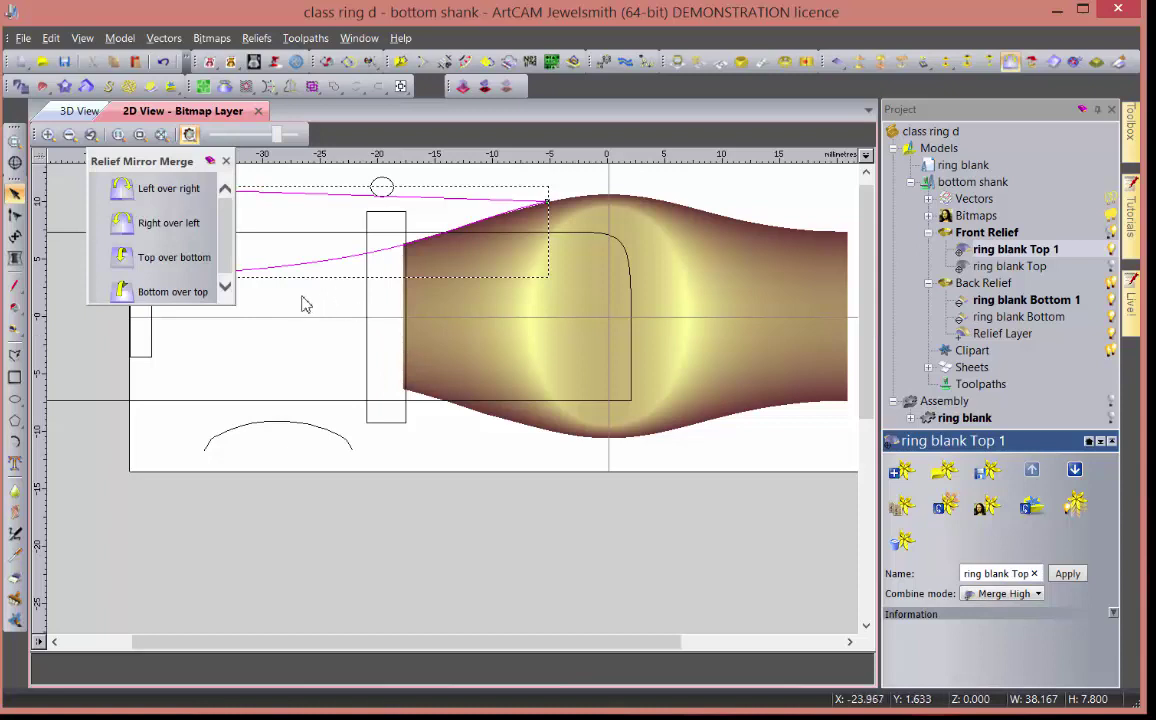
left_click(147, 262)
left_click(227, 161)
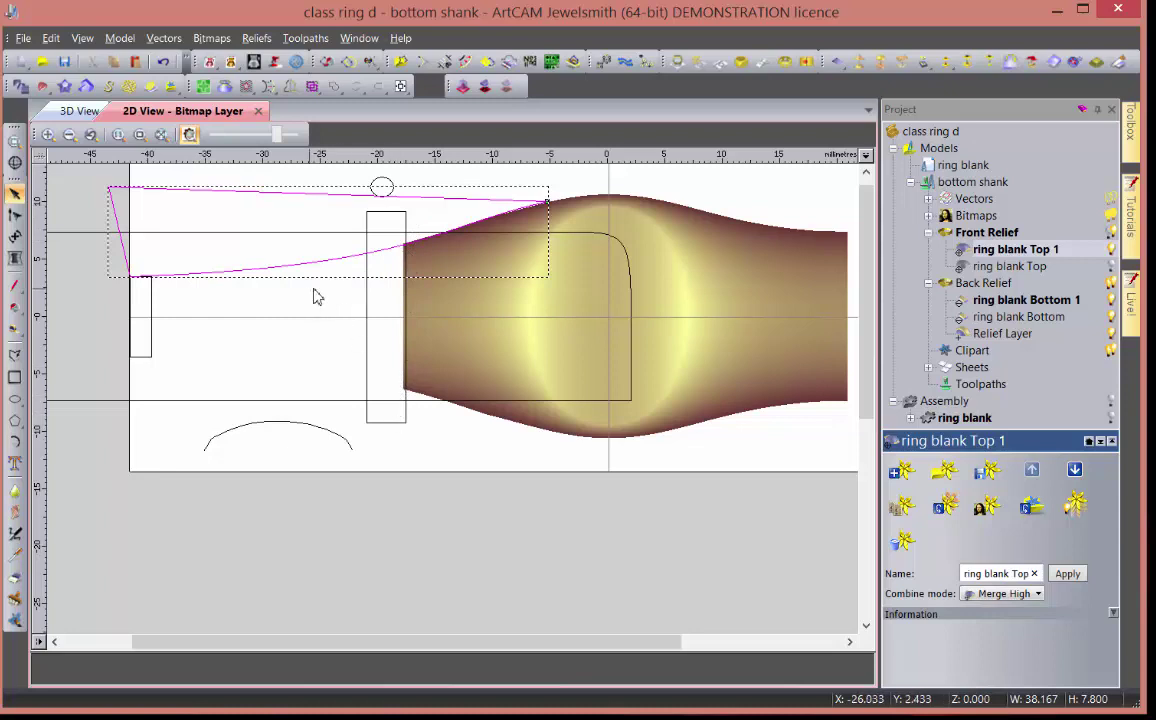
- Trim the shank outline where it runs past the tall narrow rectangle into the ring head, undoing the excess trim along the curved rail
left_click(389, 265)
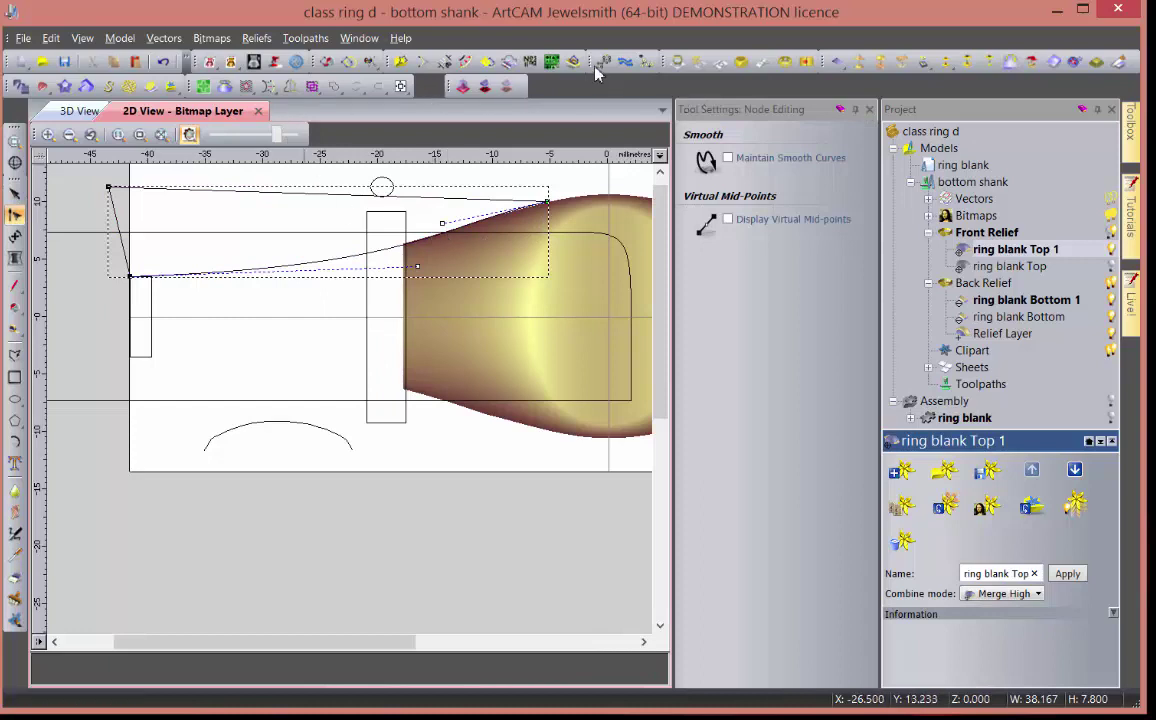
left_click(443, 62)
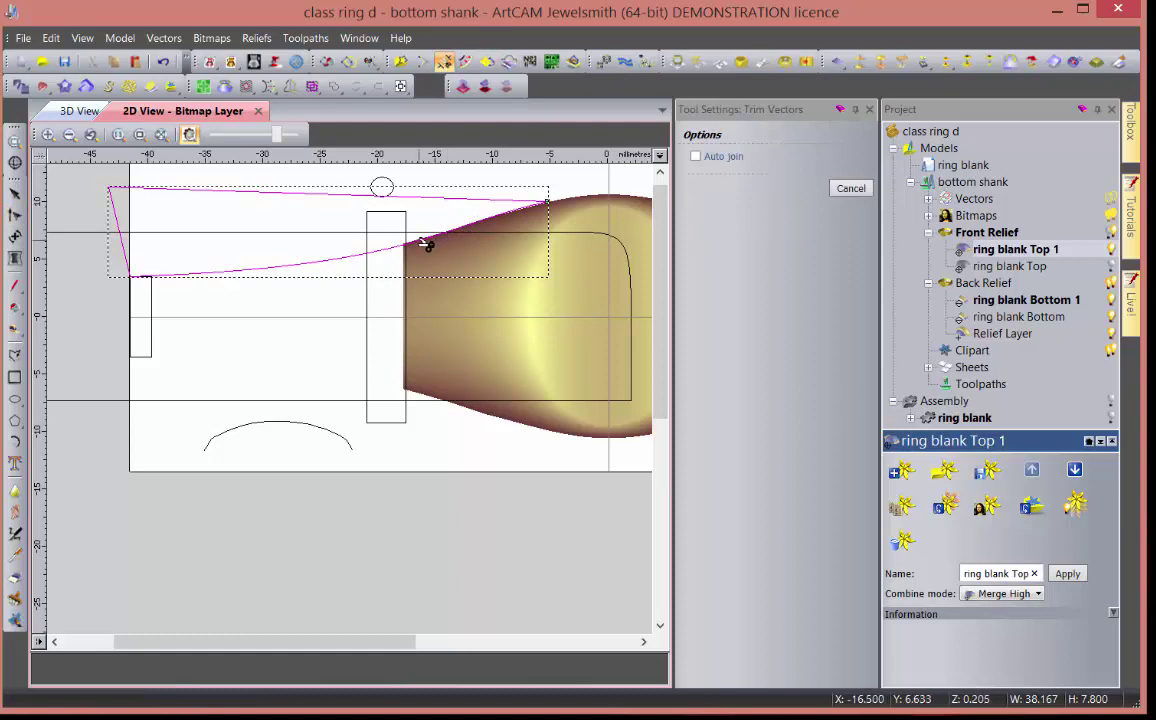
left_click(426, 240)
left_click(193, 195)
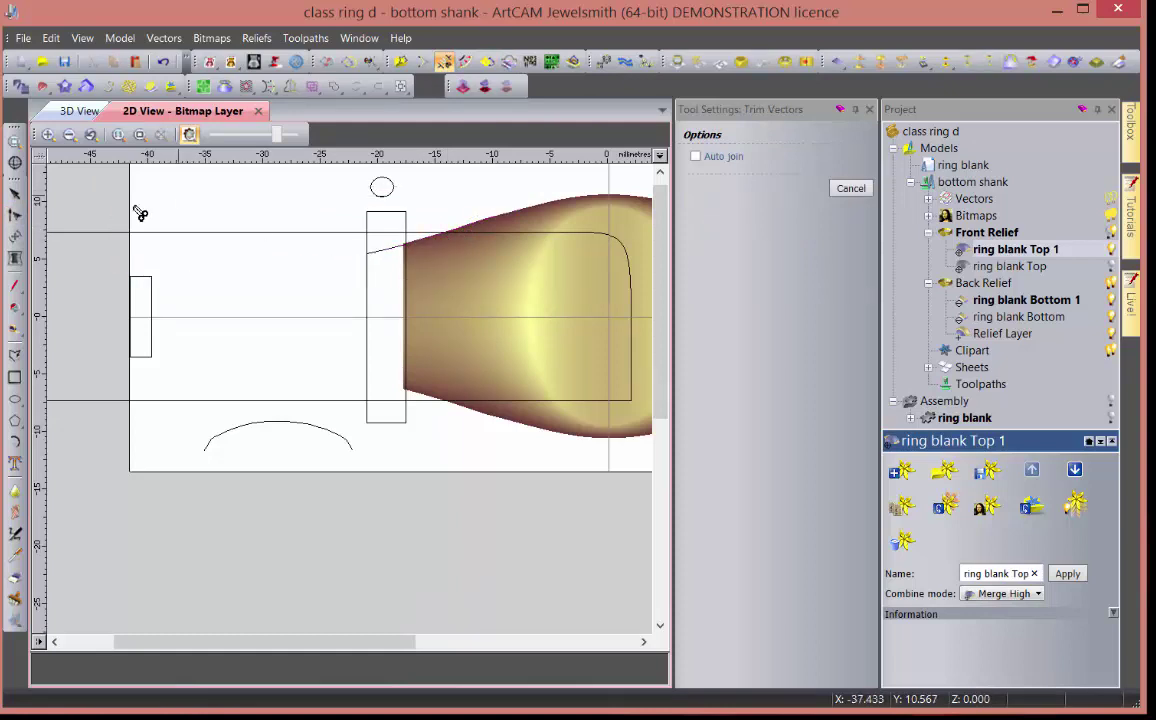
key("ctrl+z")
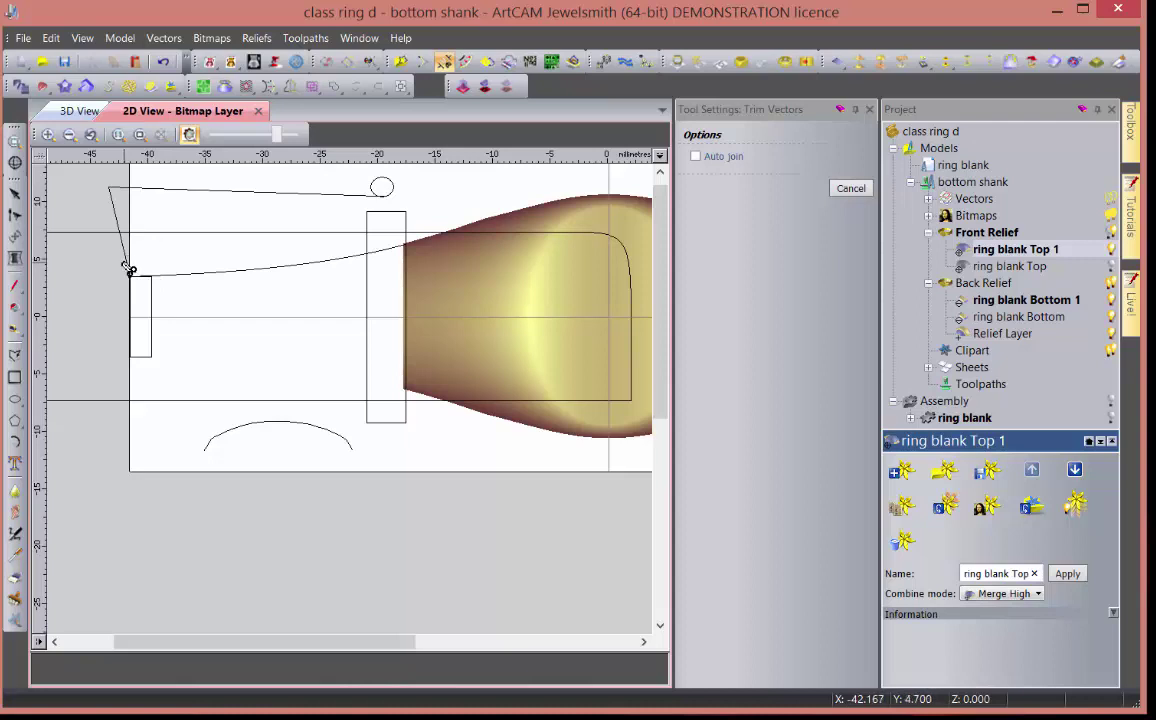
key("Escape")
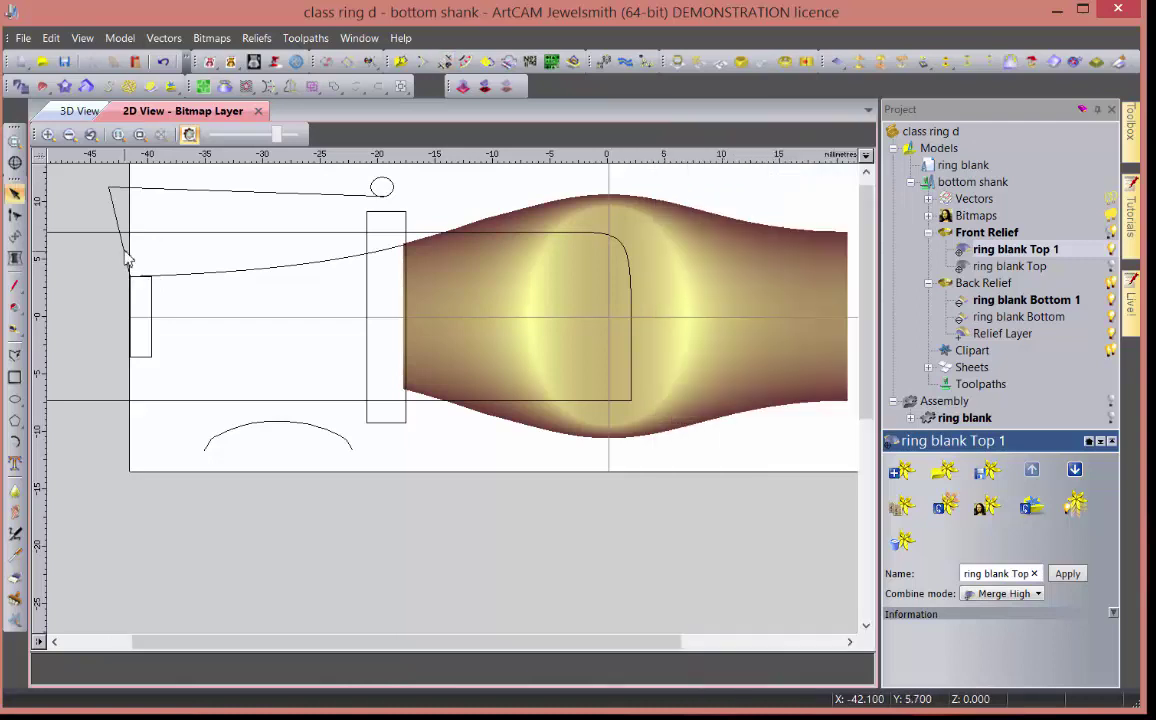
- Delete the leftover straight segments of the trimmed outline, keeping only the curved shank rail
left_click(125, 253)
left_click(125, 253)
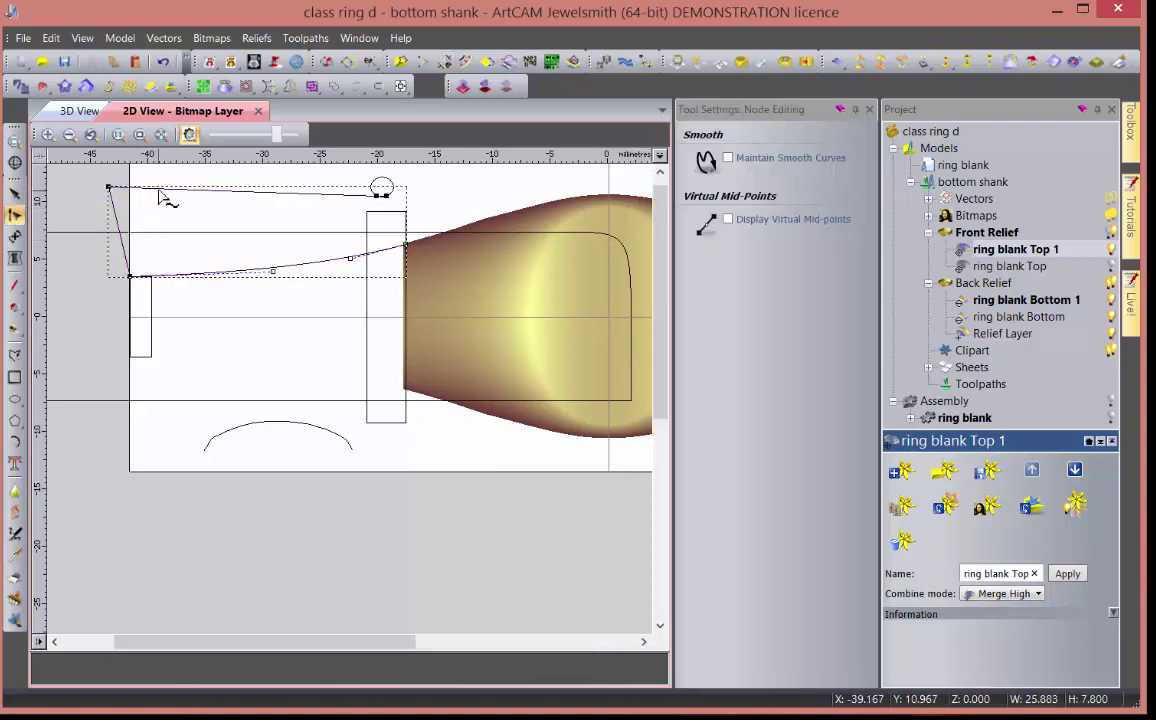
key("Delete")
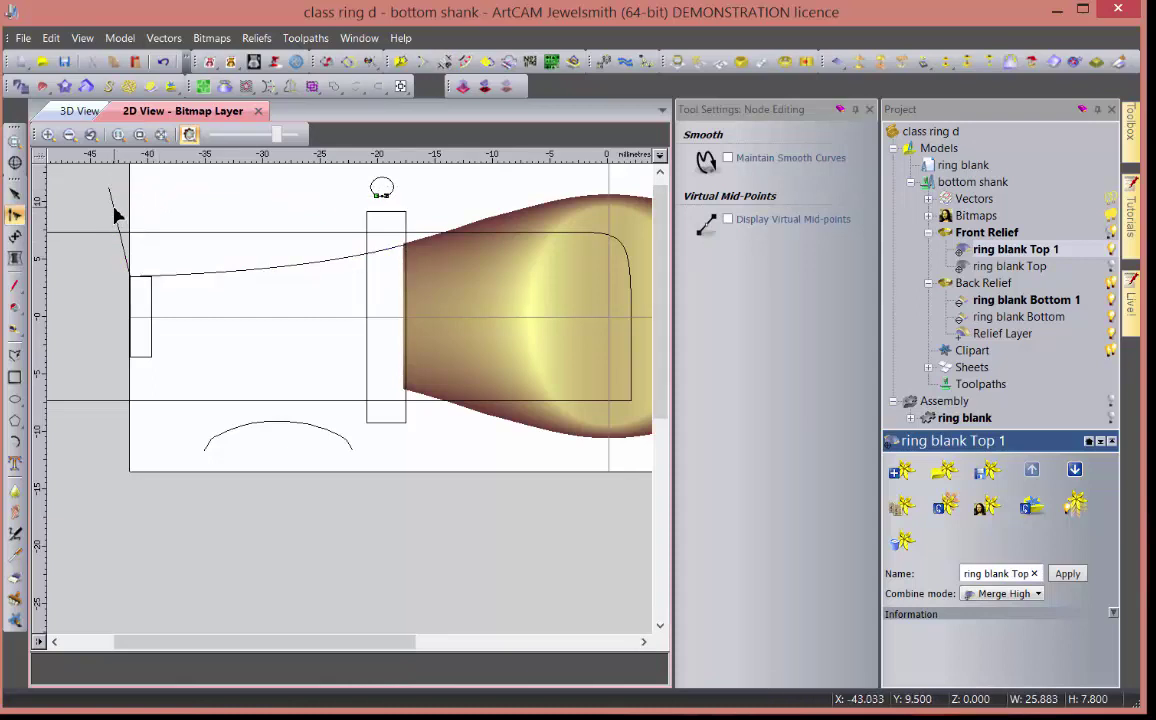
left_click(115, 211)
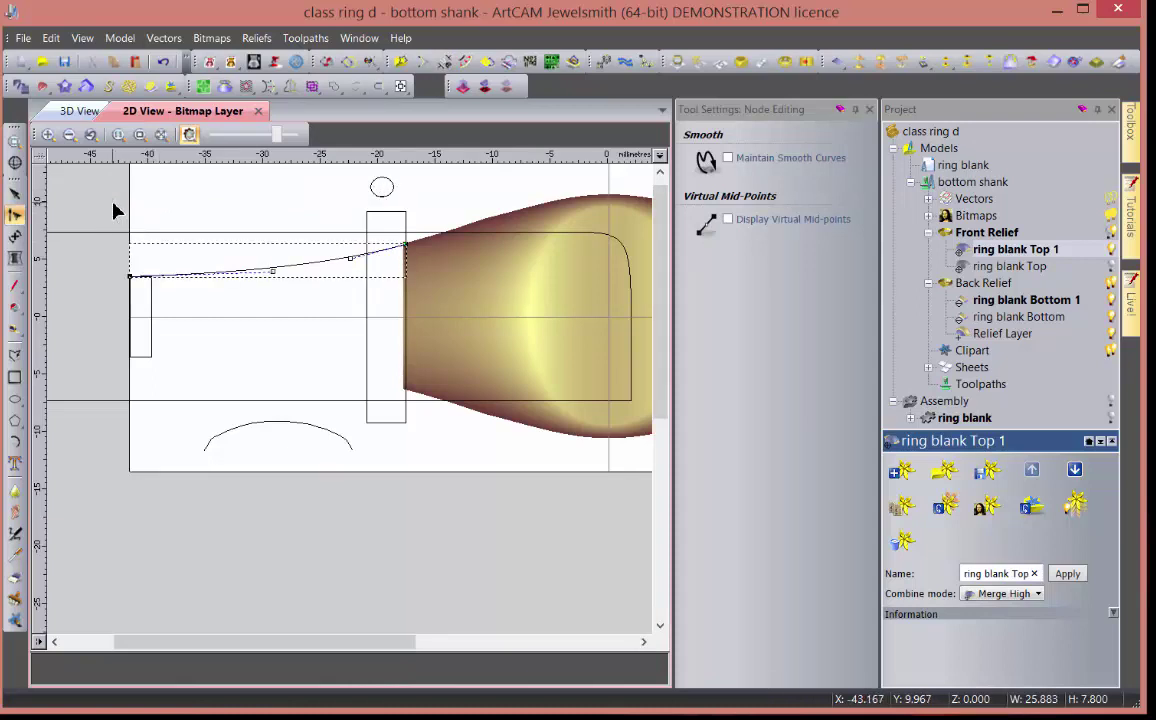
key("n")
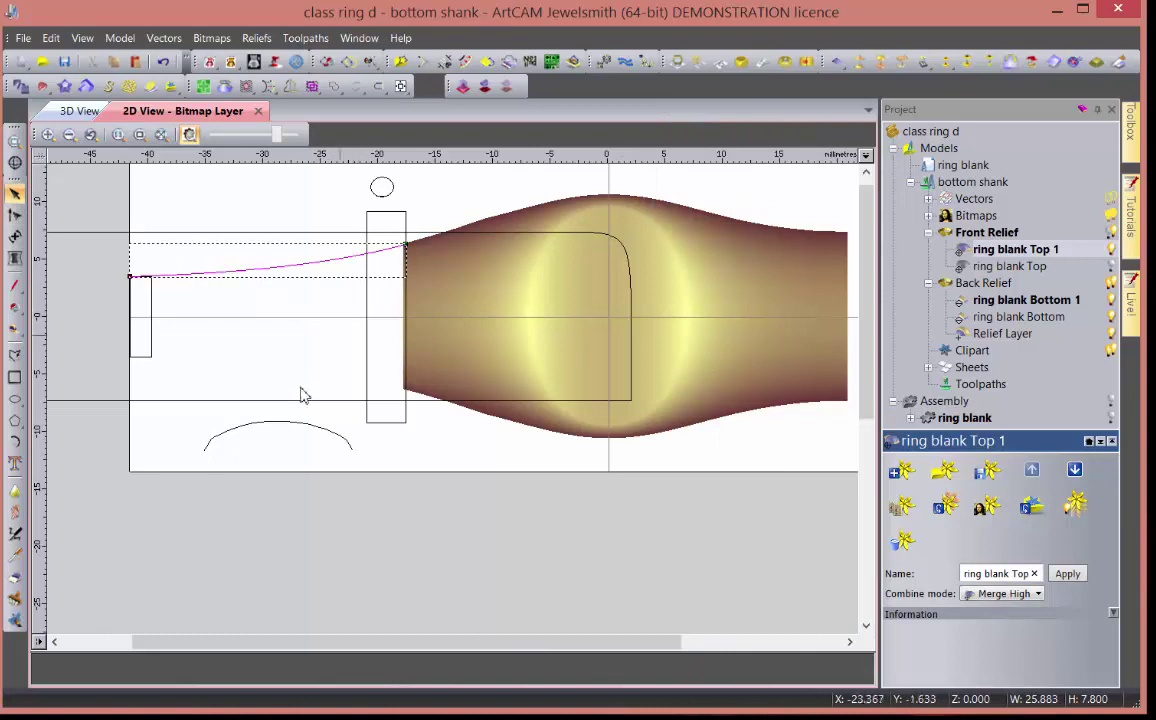
- Fit arcs to the shank's cross-section curve, finishing with a tolerance of 0.009 mm, and check its smoothed shape
left_click(283, 425)
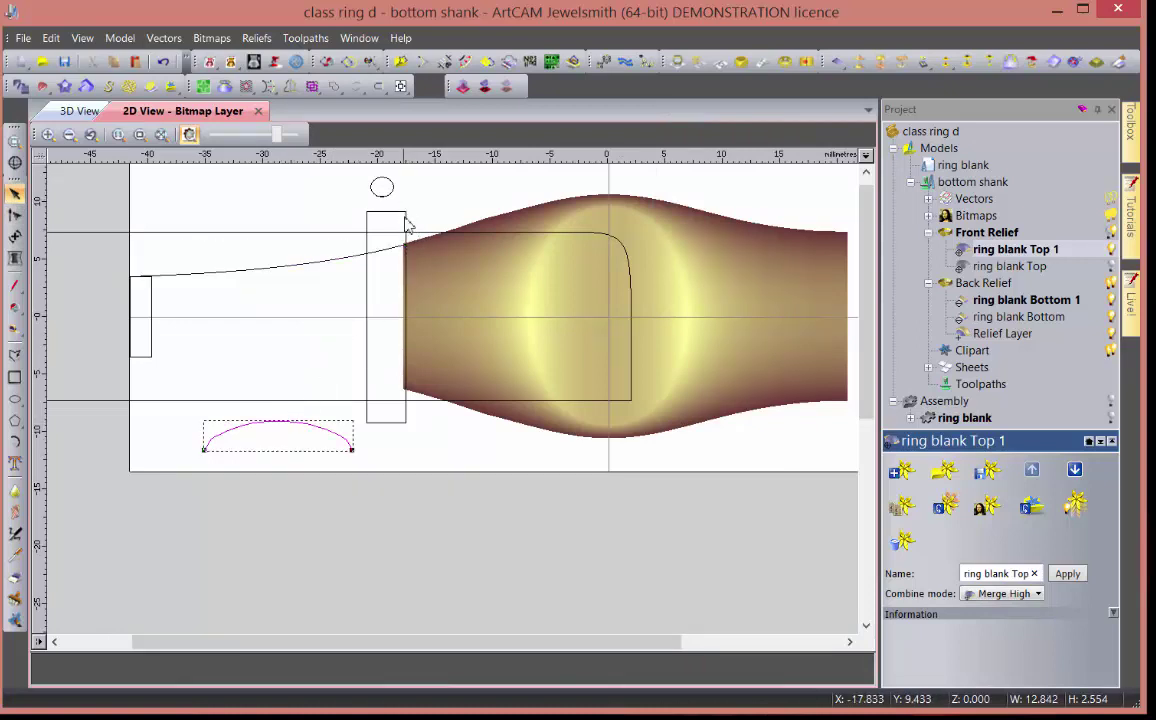
key("n")
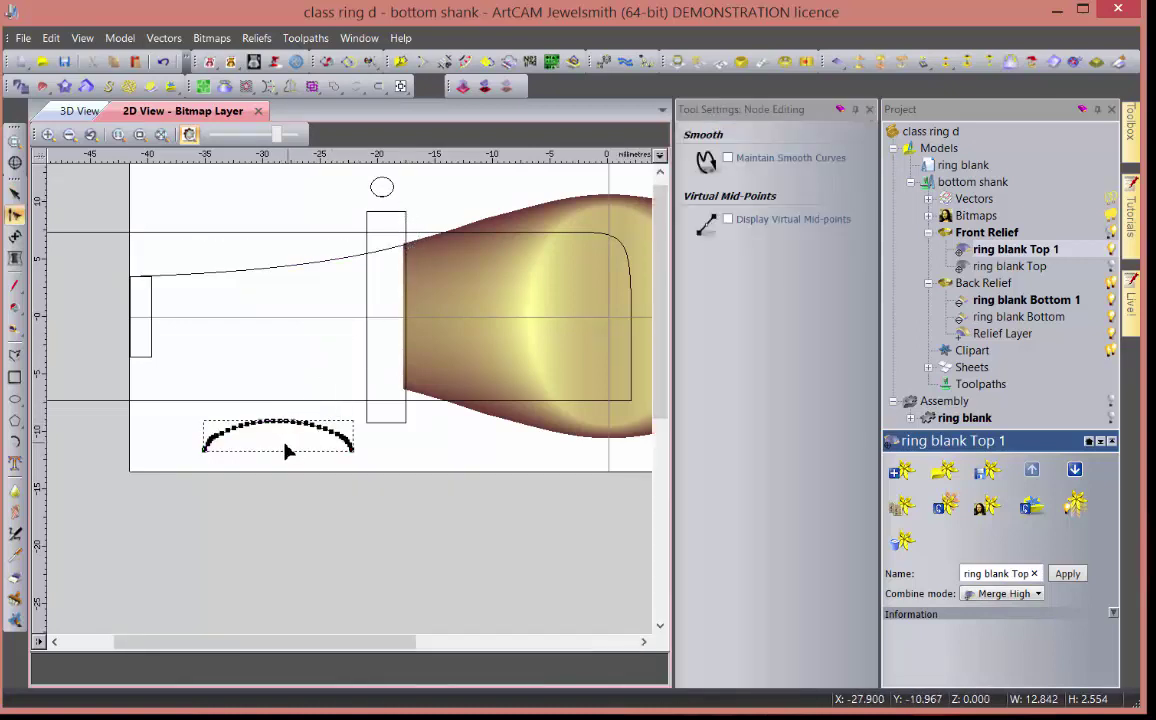
scroll(285, 442, "up", 3)
scroll(285, 442, "down", 3)
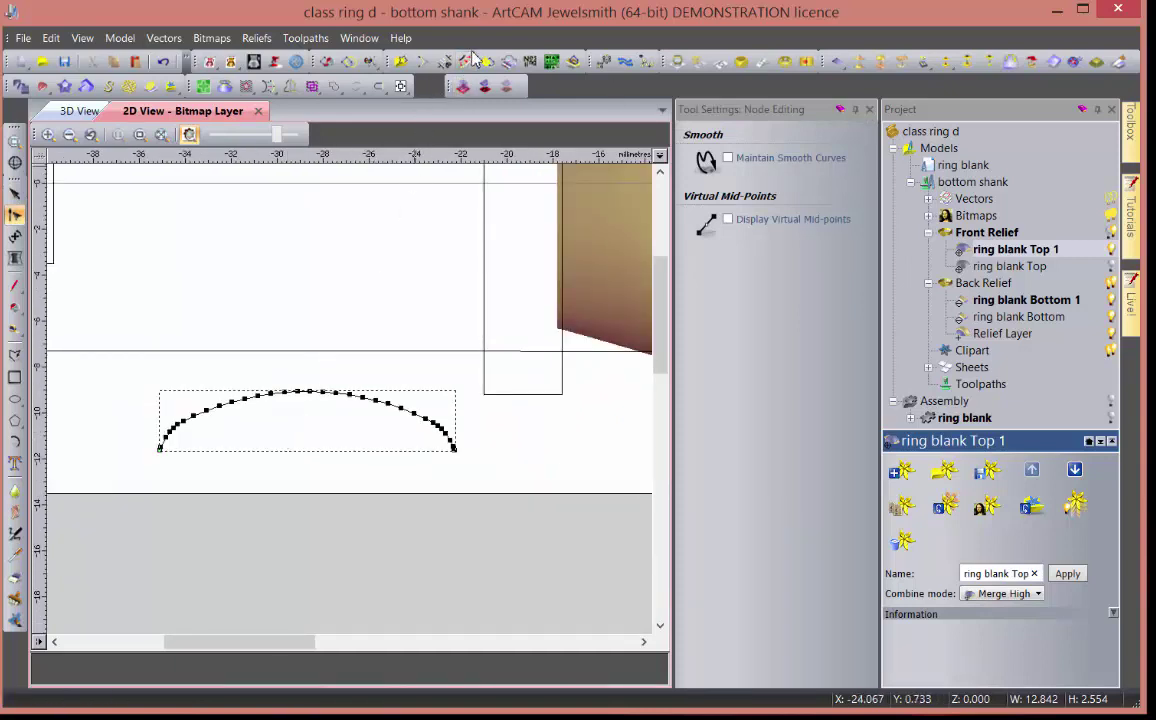
left_click(270, 88)
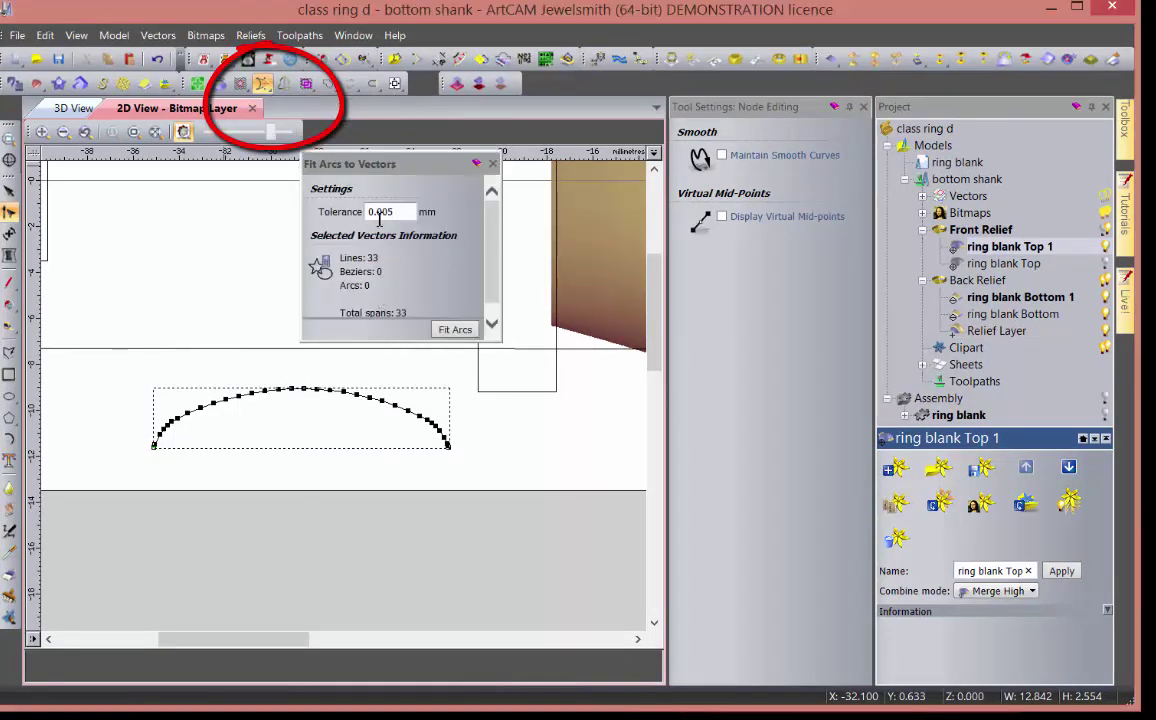
left_click(400, 212)
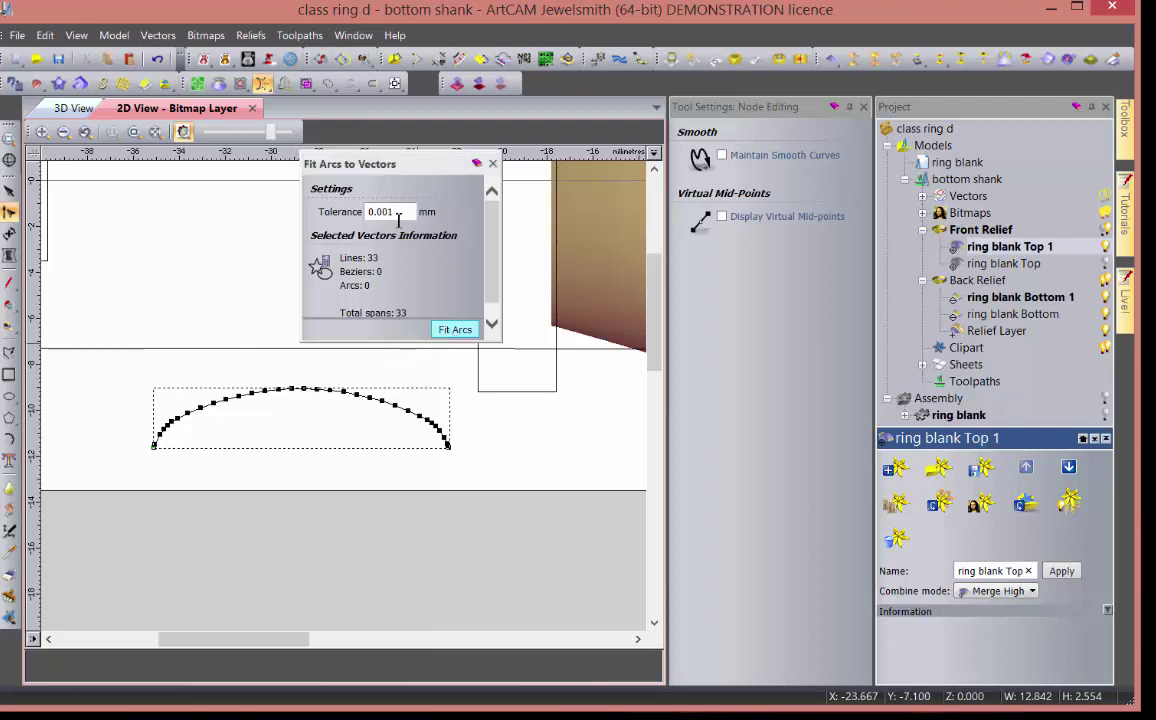
type("5")
left_click(455, 329)
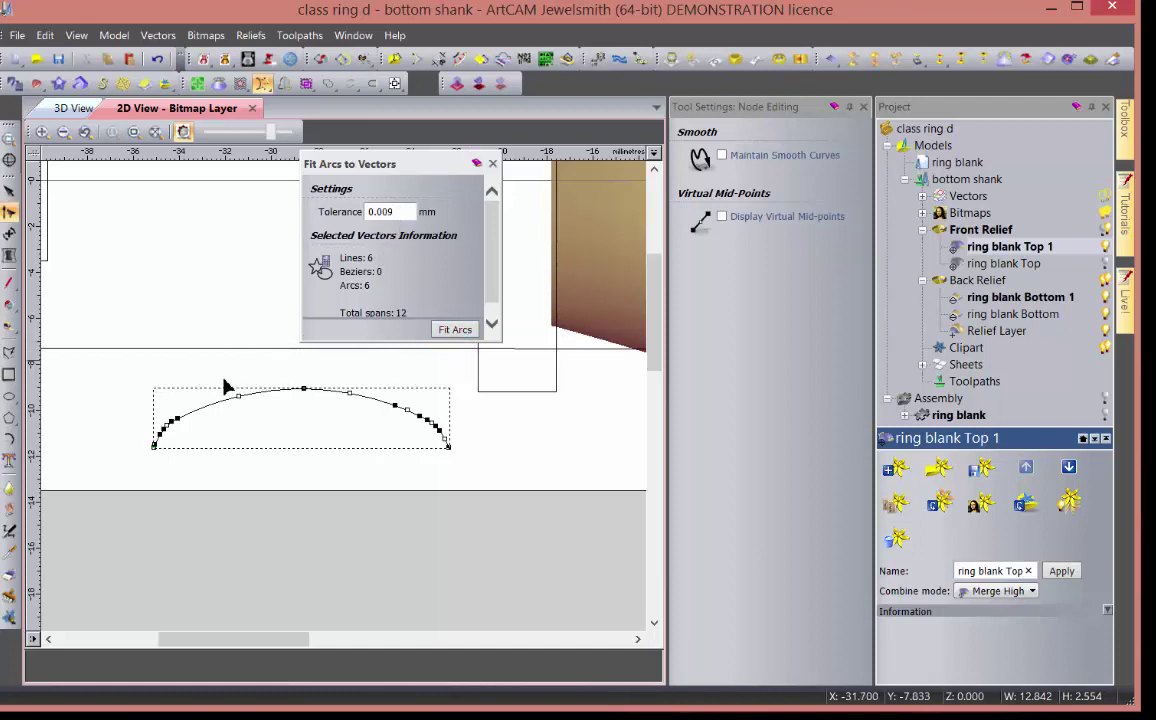
left_click(455, 330)
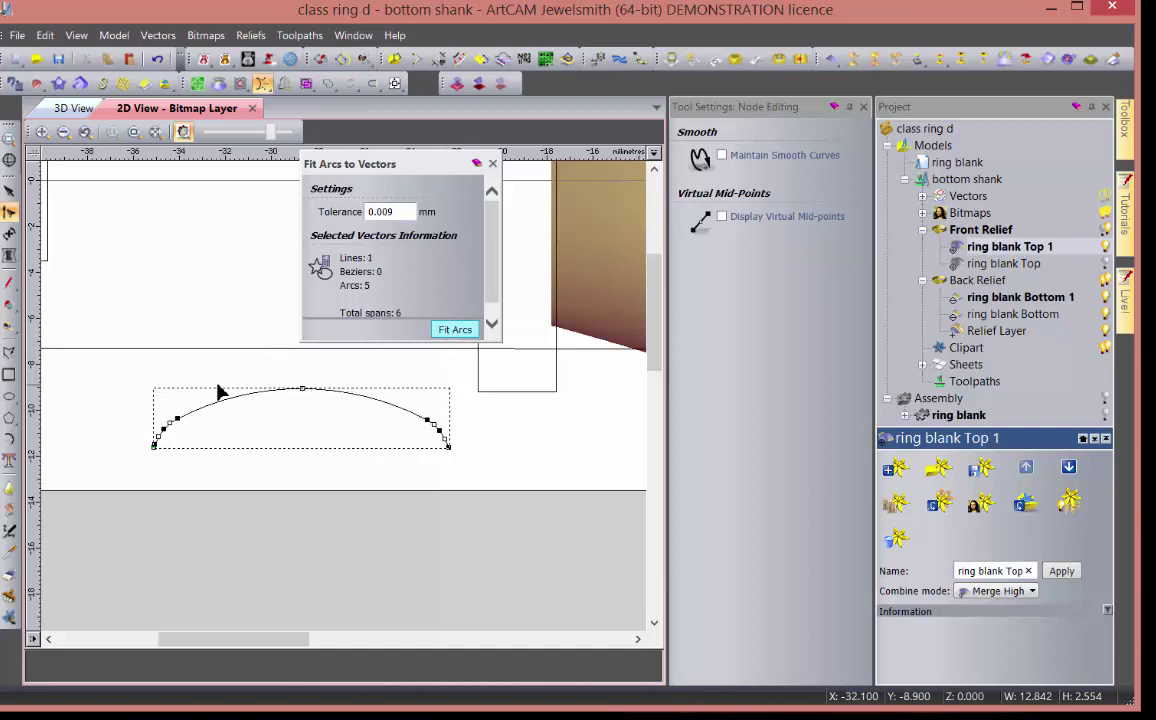
left_click(200, 430)
scroll(185, 442, "up", 3)
scroll(178, 444, "down", 4)
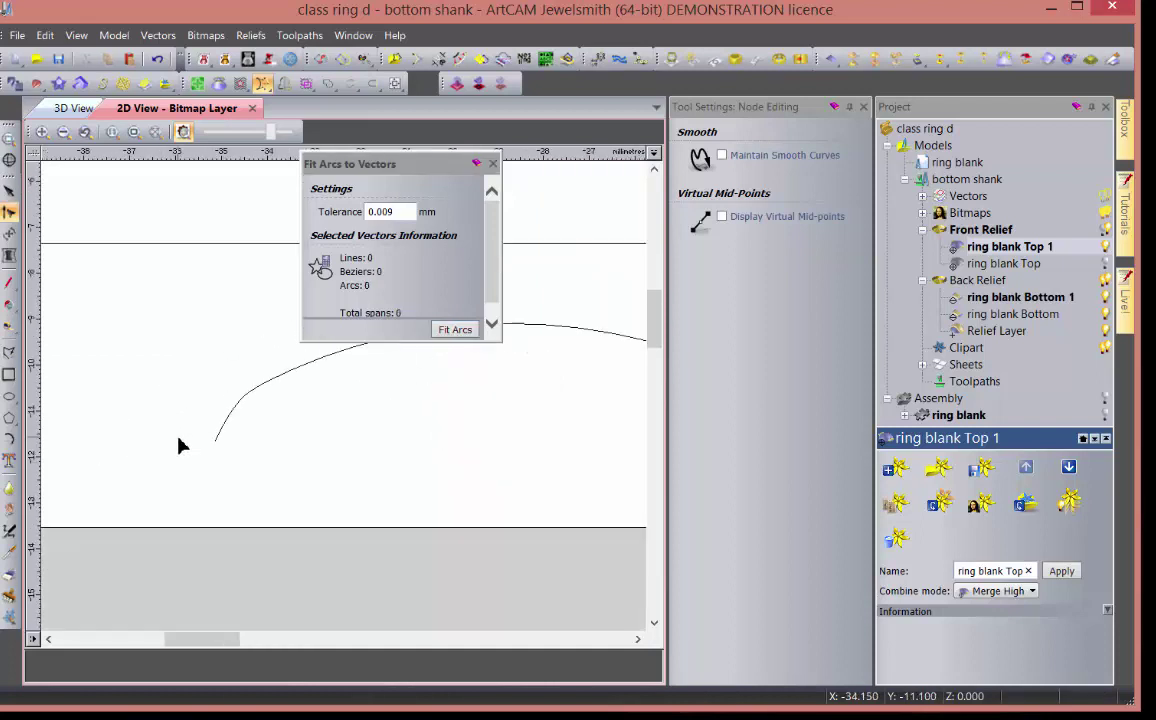
left_click(493, 164)
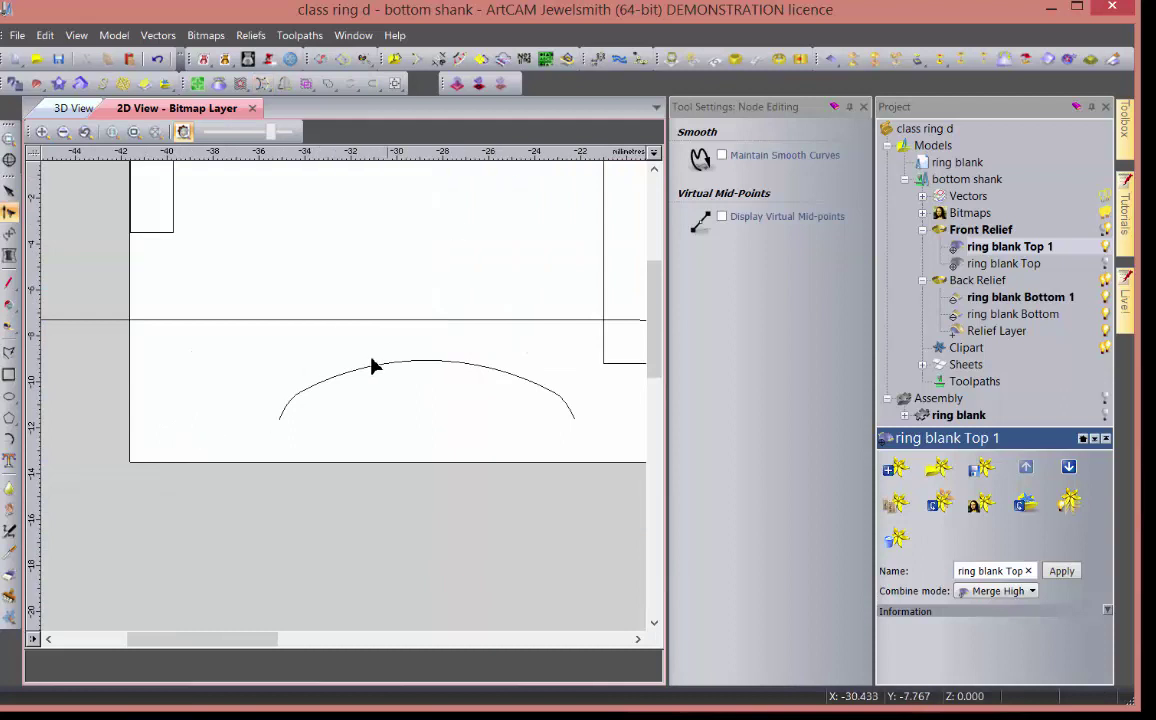
- Mirror a joined copy of the curved shank rail across the model and select the cross-section curve
scroll(405, 400, "down", 2)
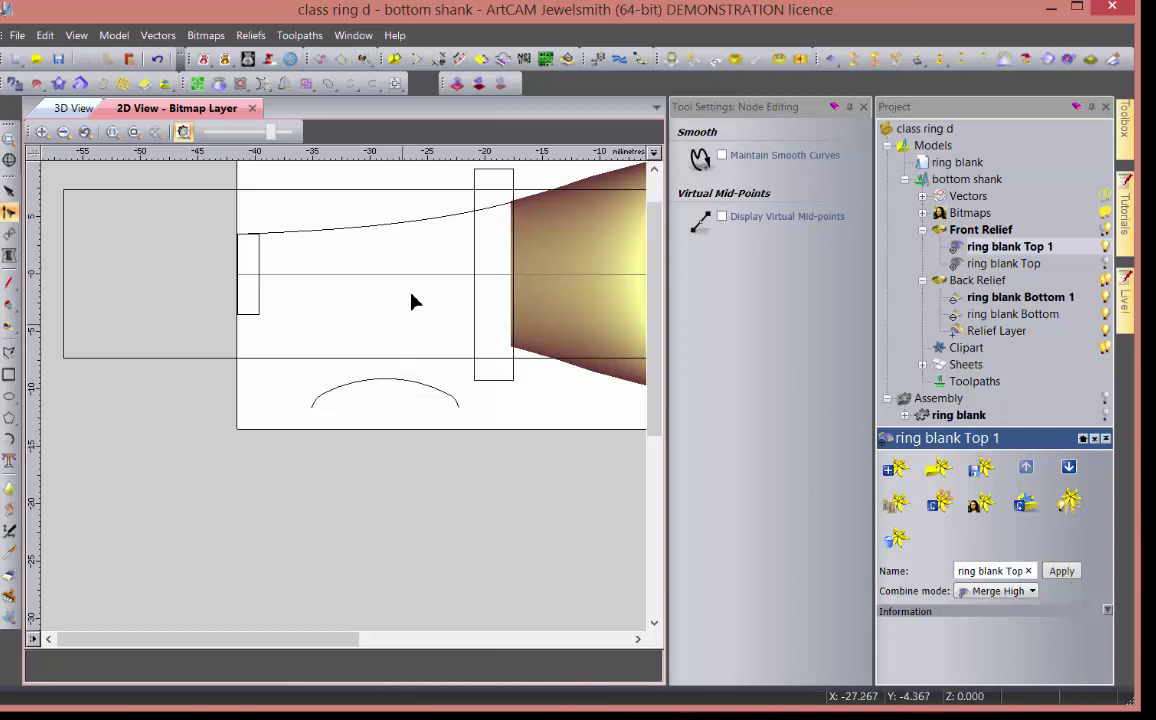
left_click(381, 232)
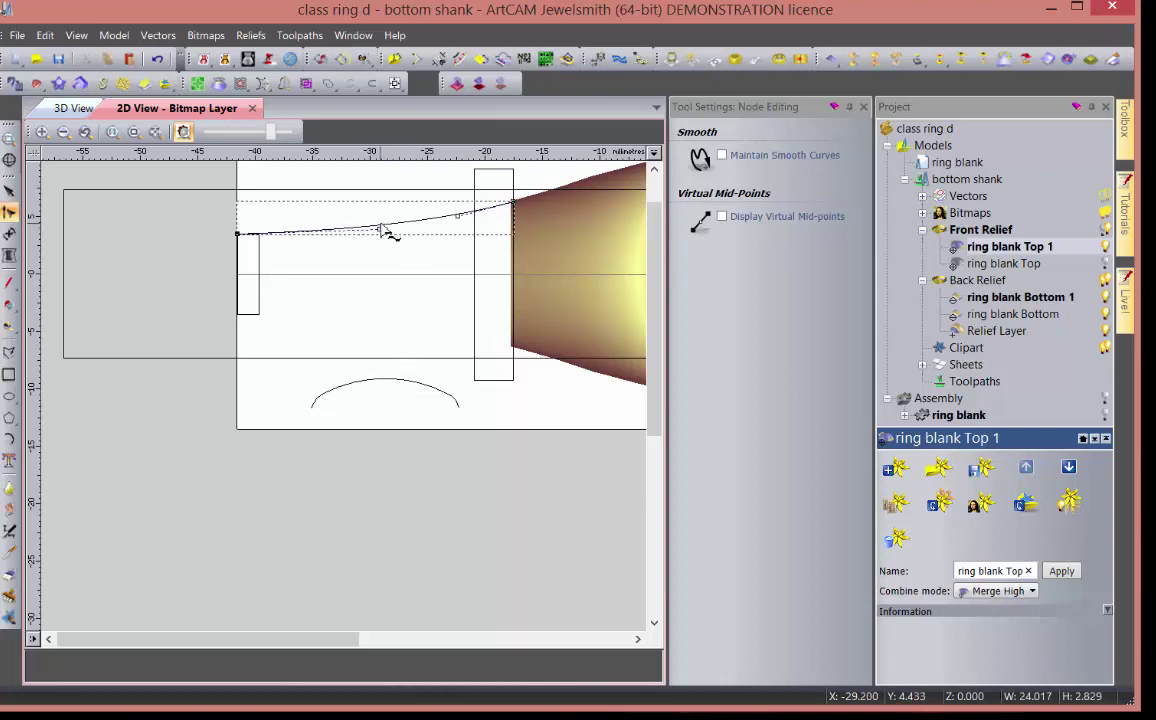
key("ctrl+m")
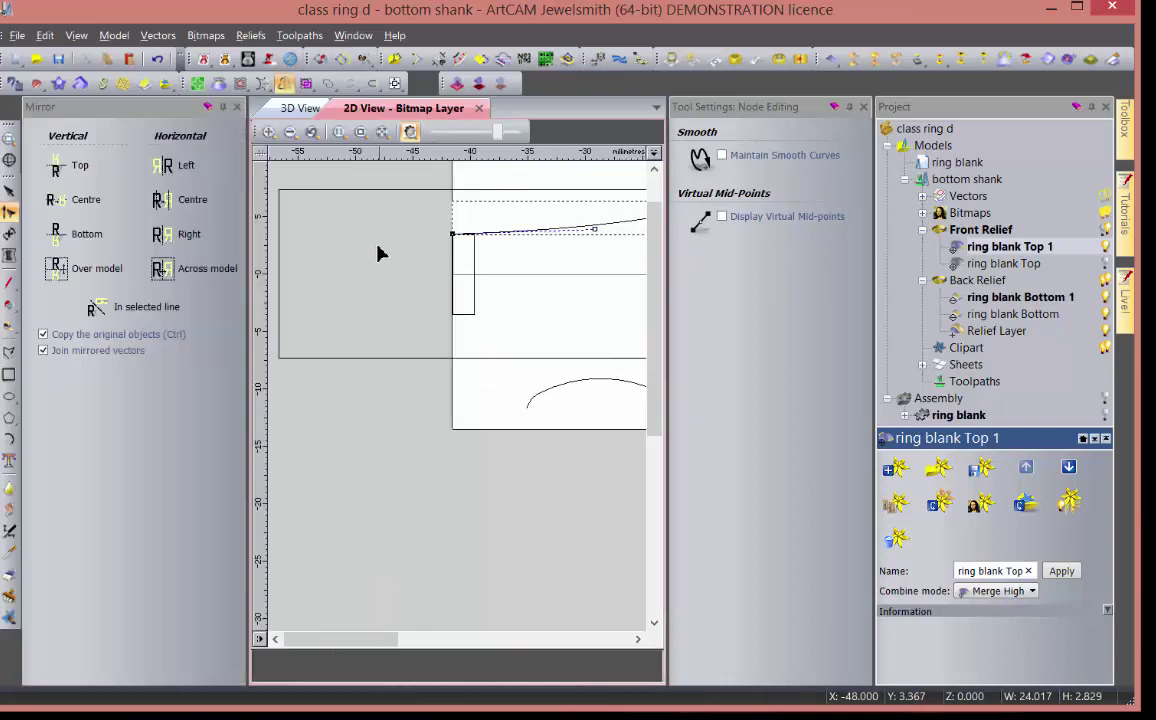
left_click(200, 268)
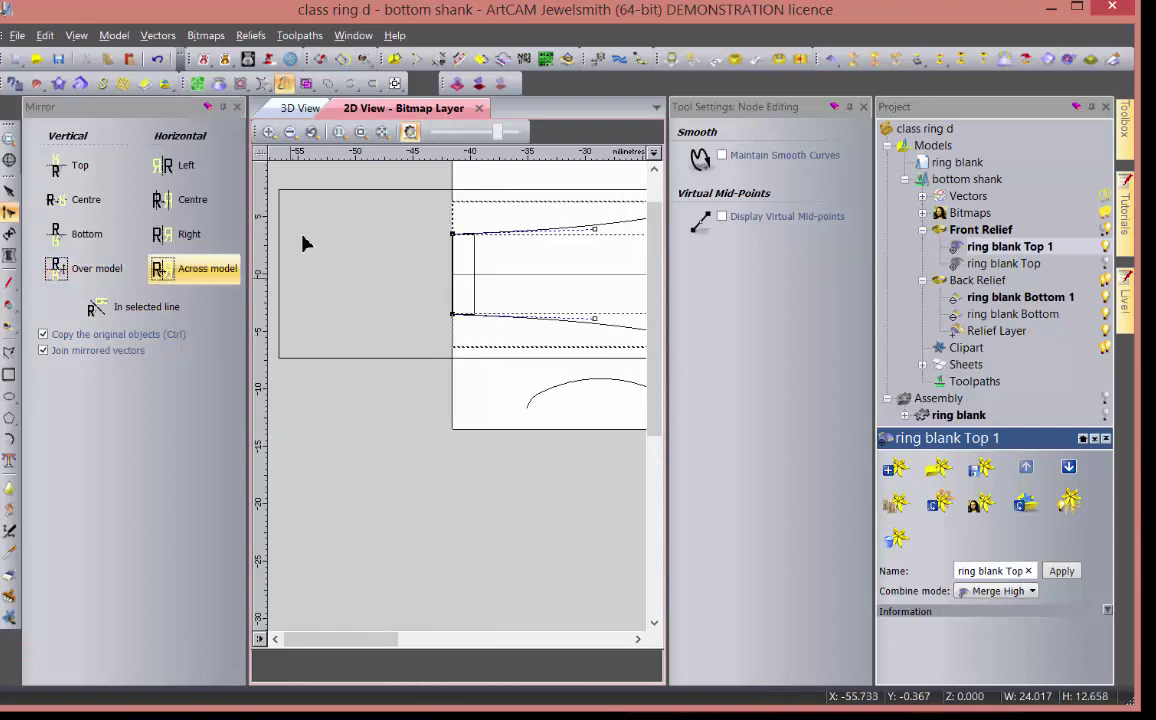
left_click(237, 106)
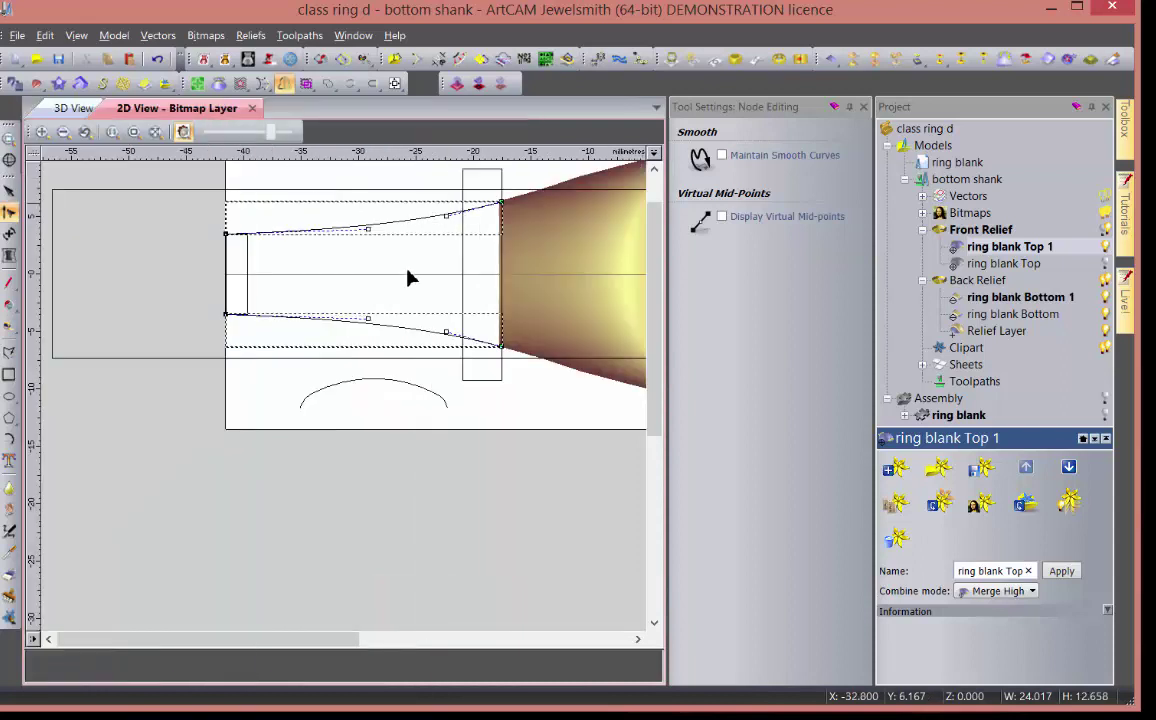
left_click(366, 389)
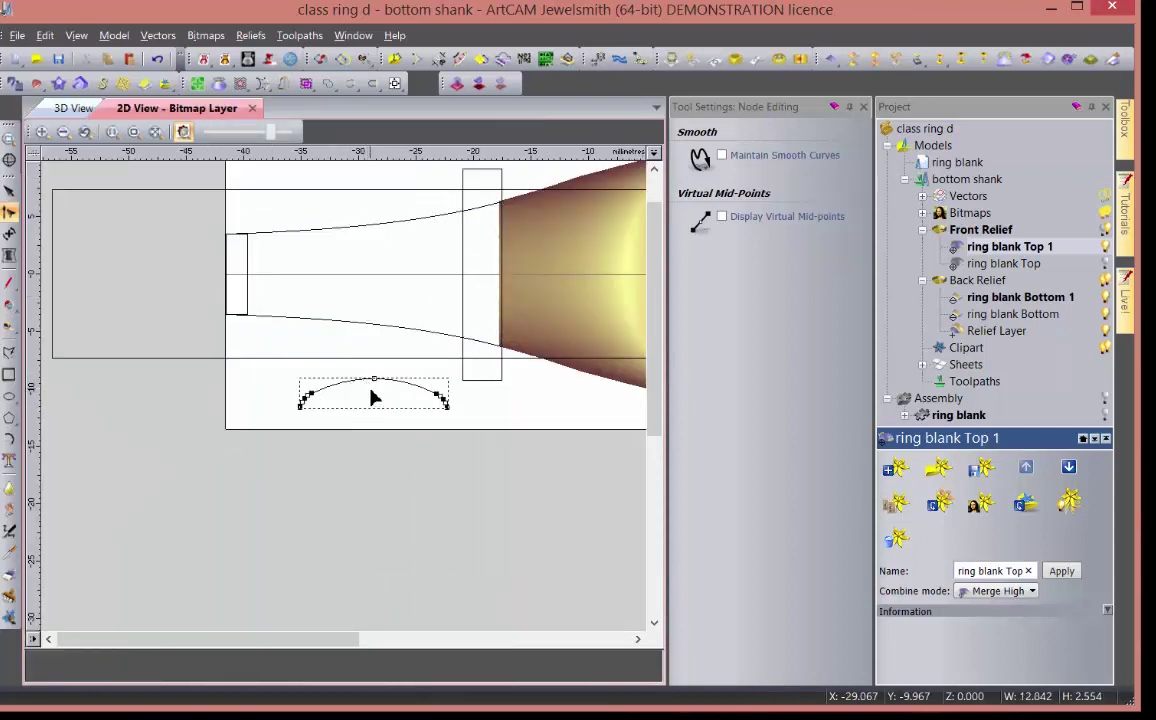
- Sweep the arc-fitted cross section along both curved shank rails with Two Rail Sweep, using the Merge High combine mode
key("n")
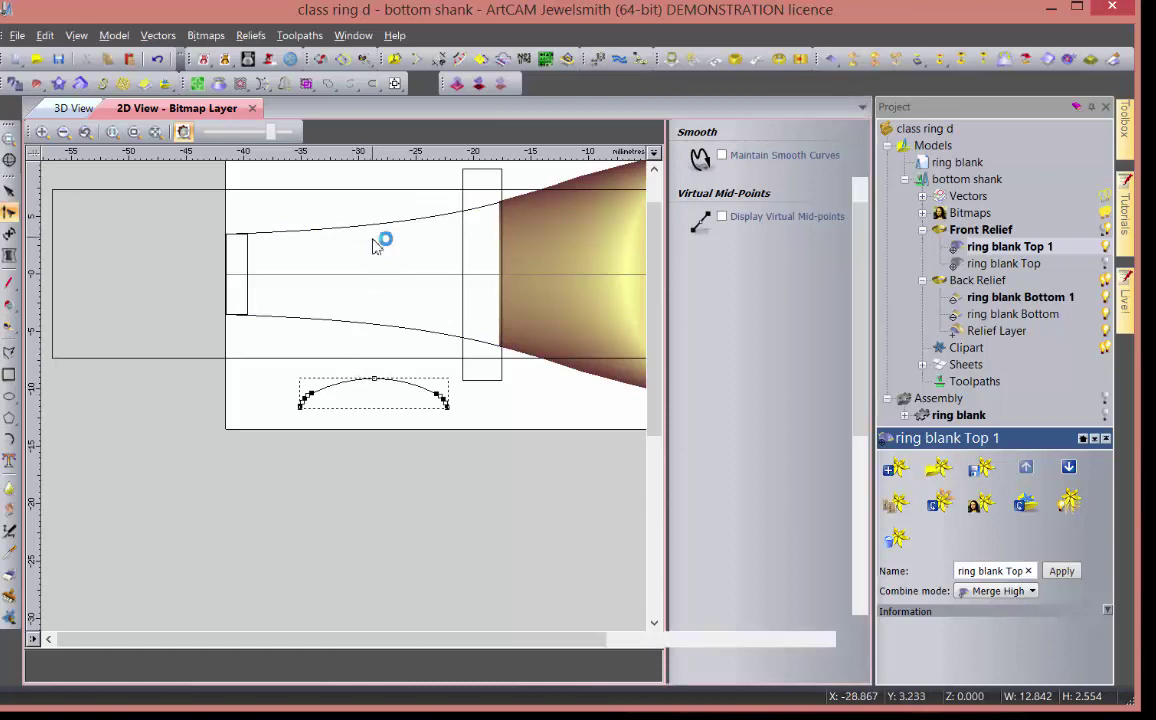
left_click(381, 229)
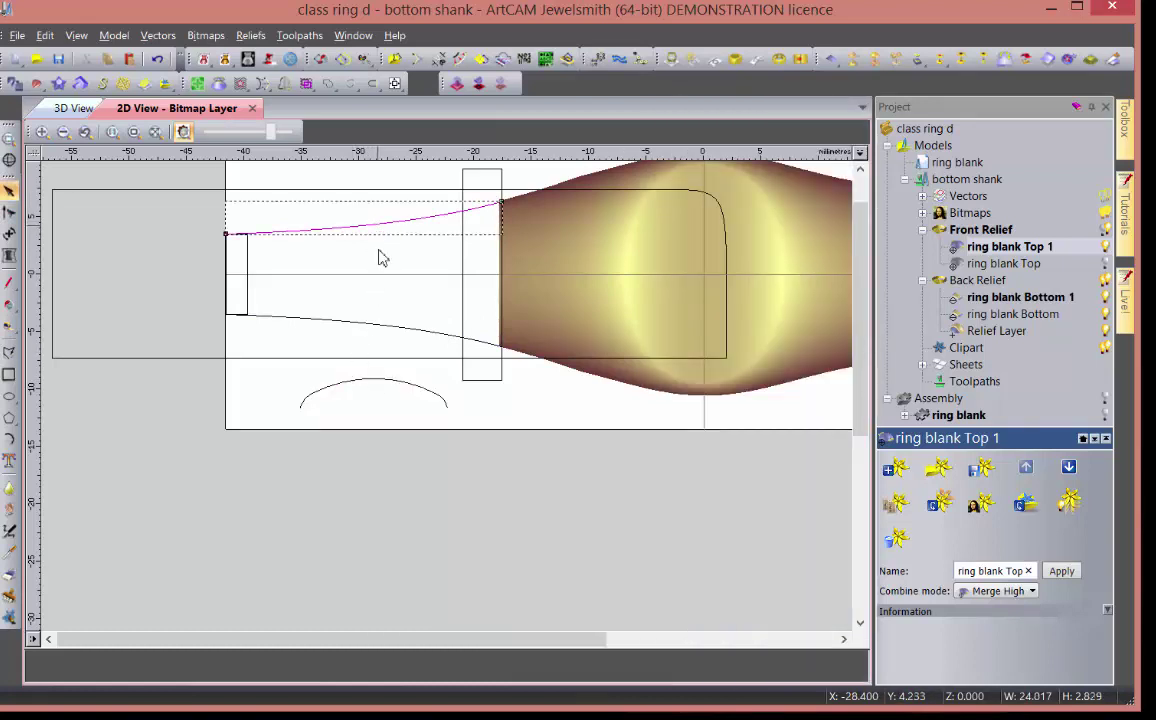
left_click(381, 330, "shift")
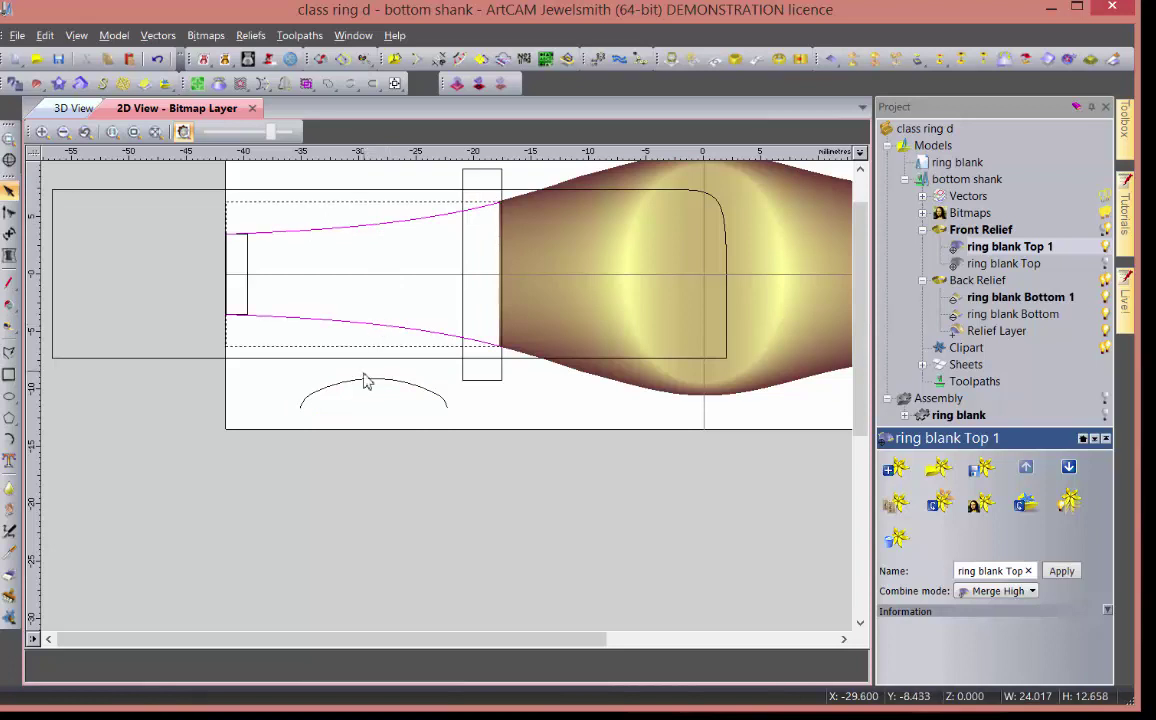
left_click(365, 388, "shift")
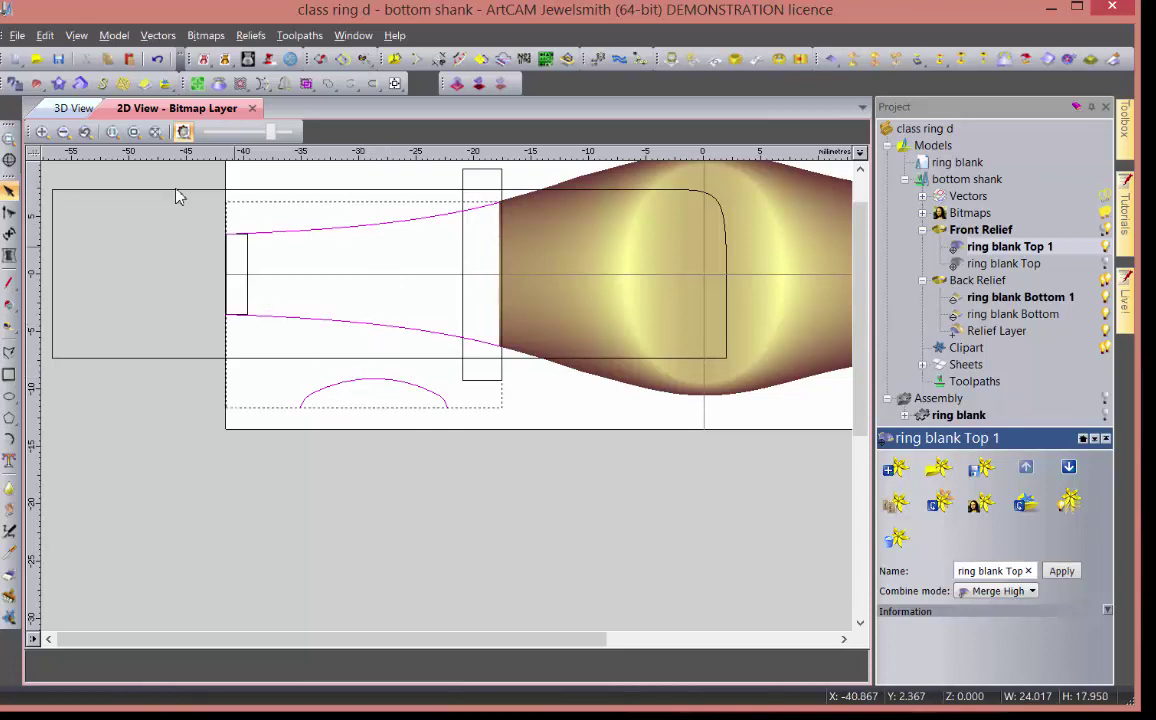
left_click(38, 86)
left_click(769, 622)
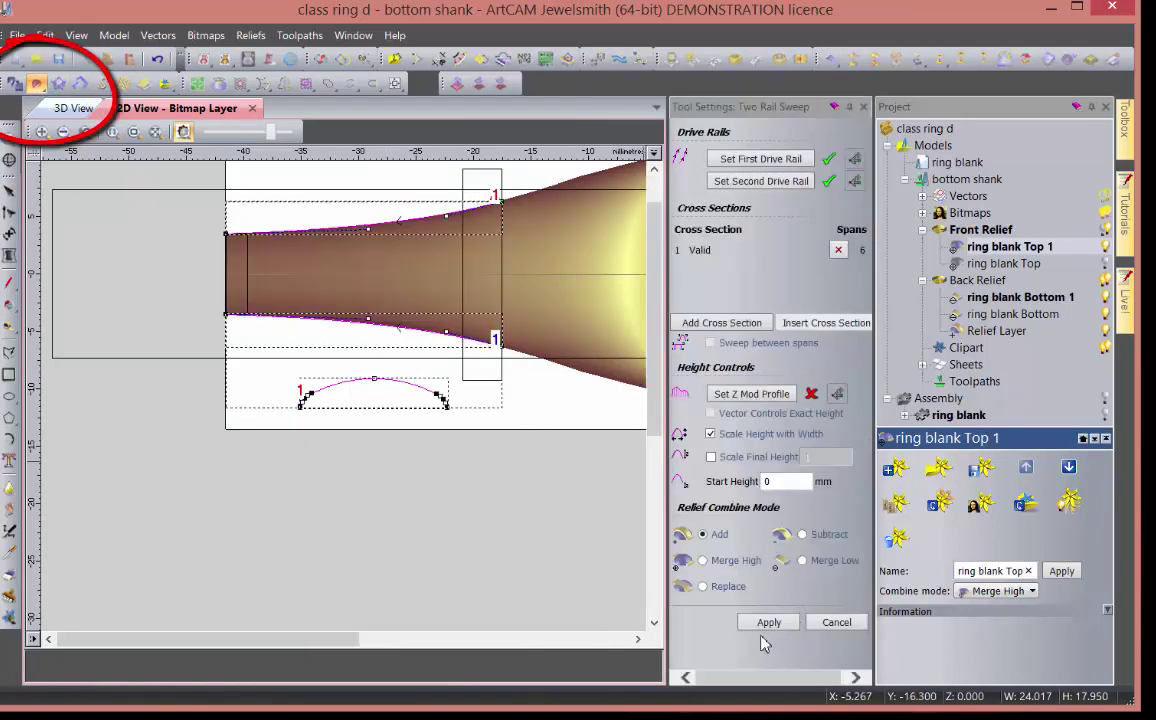
left_click(704, 561)
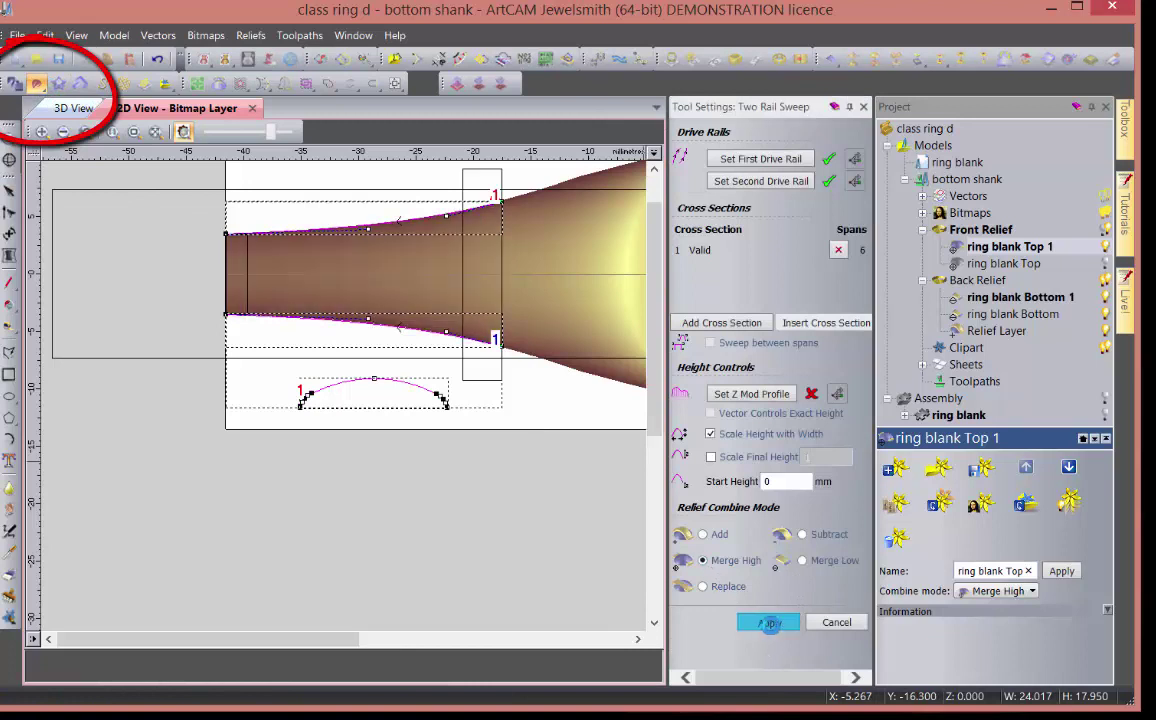
left_click(836, 622)
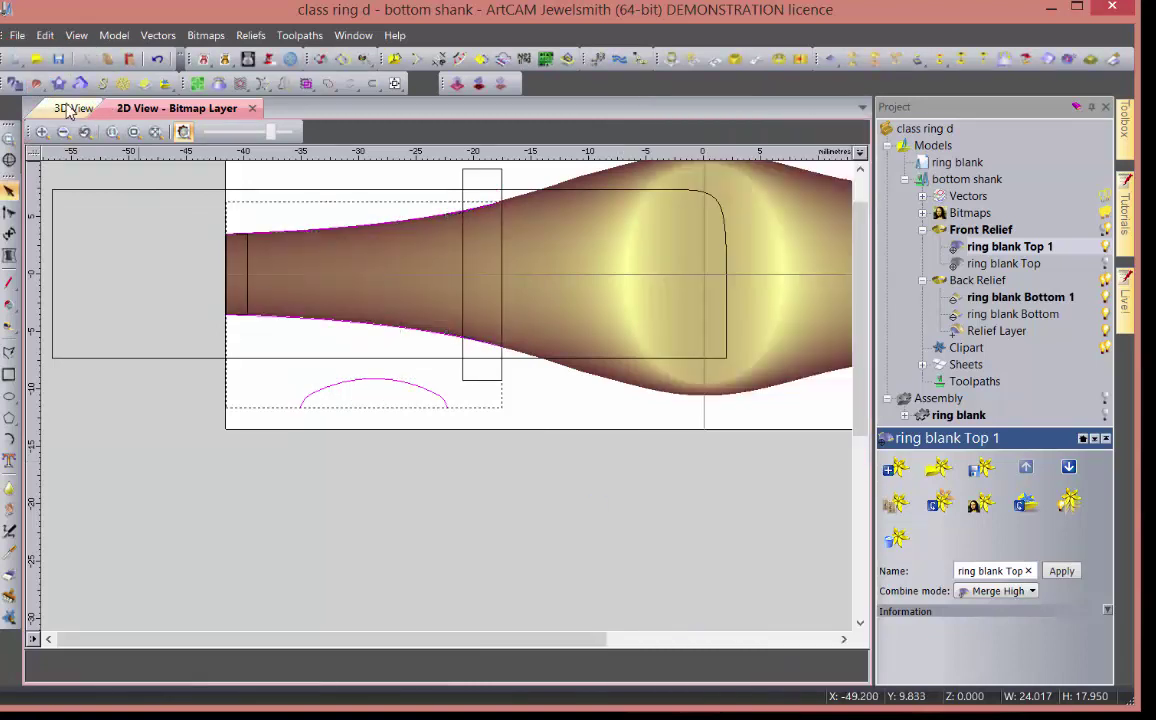
- Smooth the seam between the swept shank and the ring head in 3D with the Smooth sculpting tool at 99% strength
left_click(70, 108)
left_click_drag(346, 405, 512, 408)
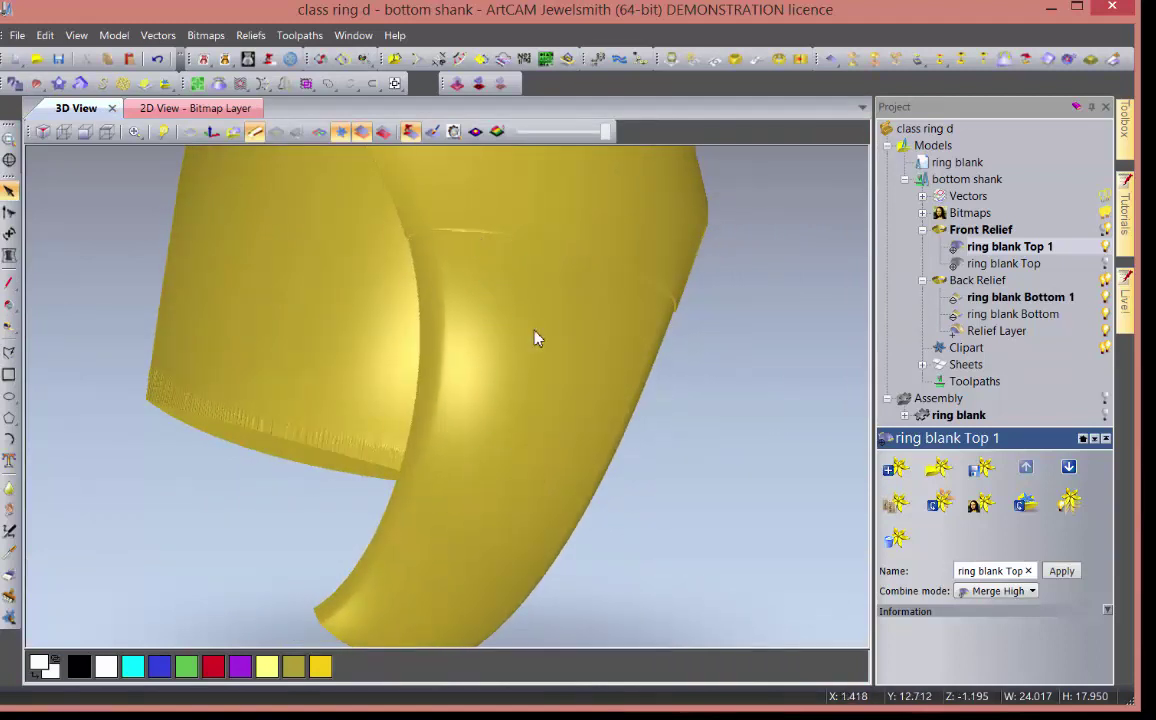
left_click_drag(535, 338, 707, 433)
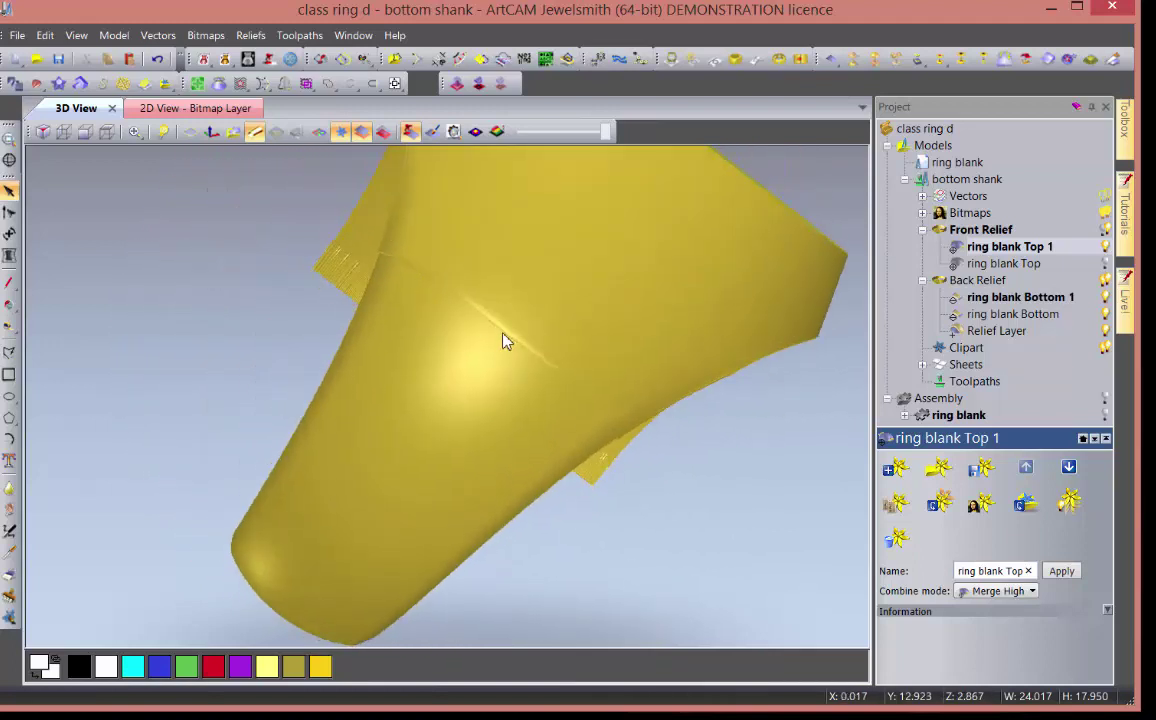
left_click_drag(459, 361, 489, 369)
right_click(489, 369)
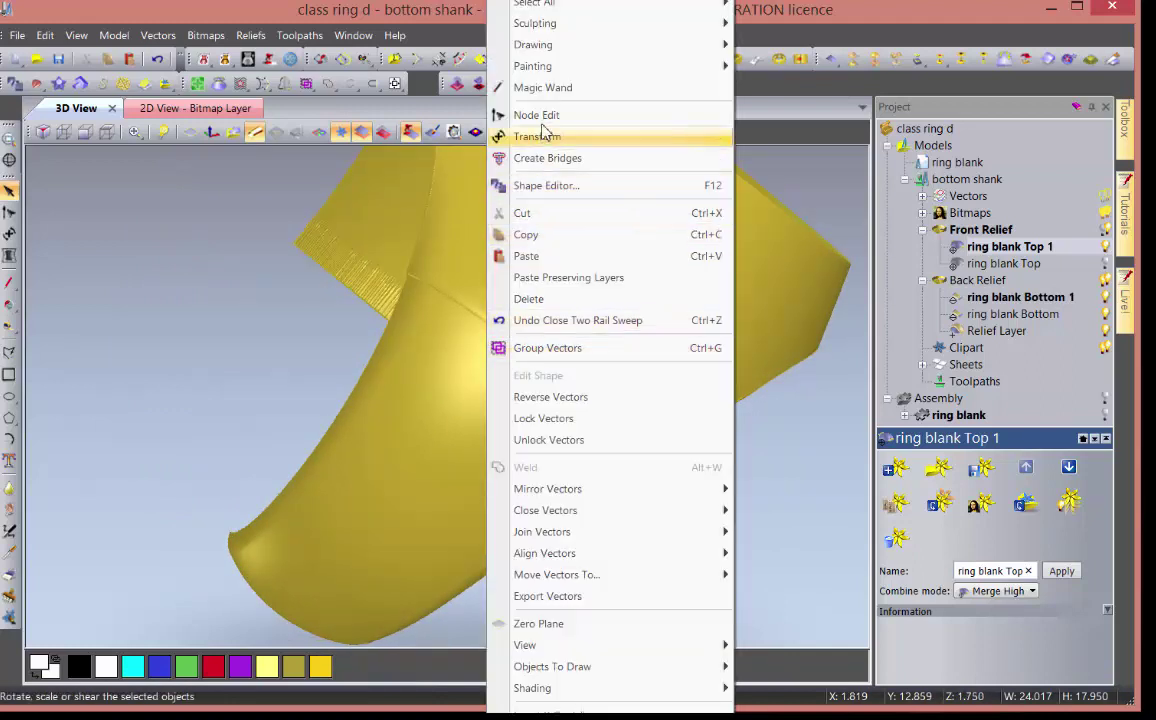
mouse_move(679, 23)
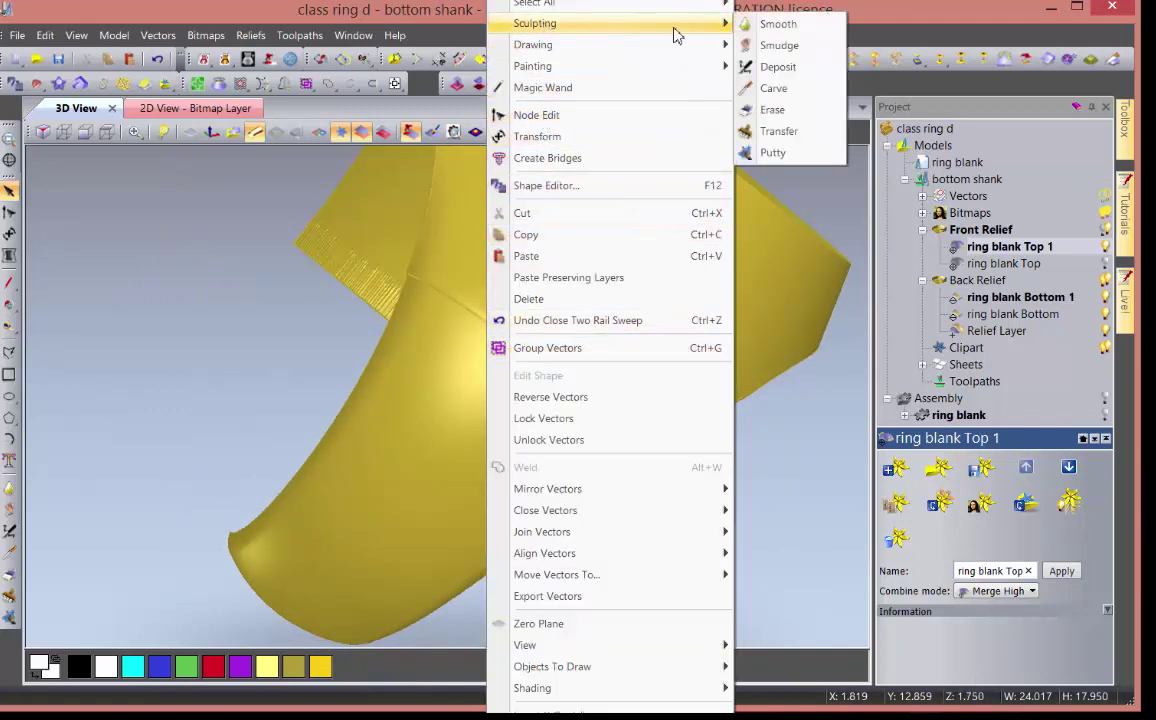
left_click(782, 24)
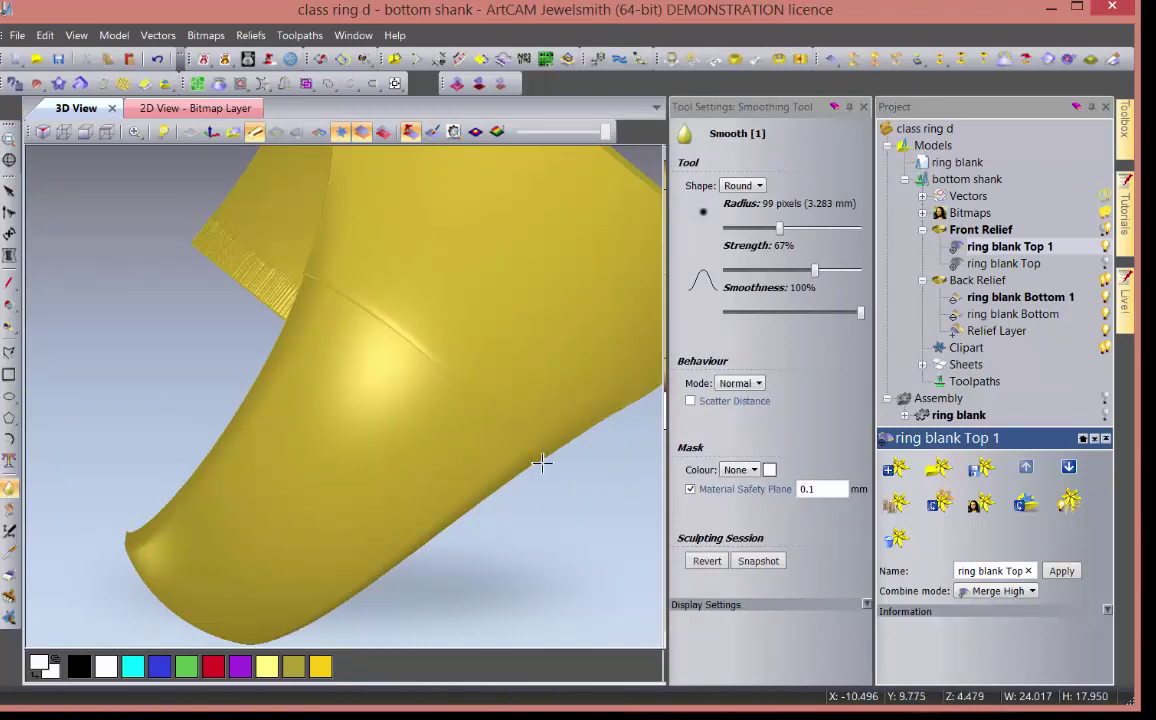
left_click_drag(832, 272, 860, 271)
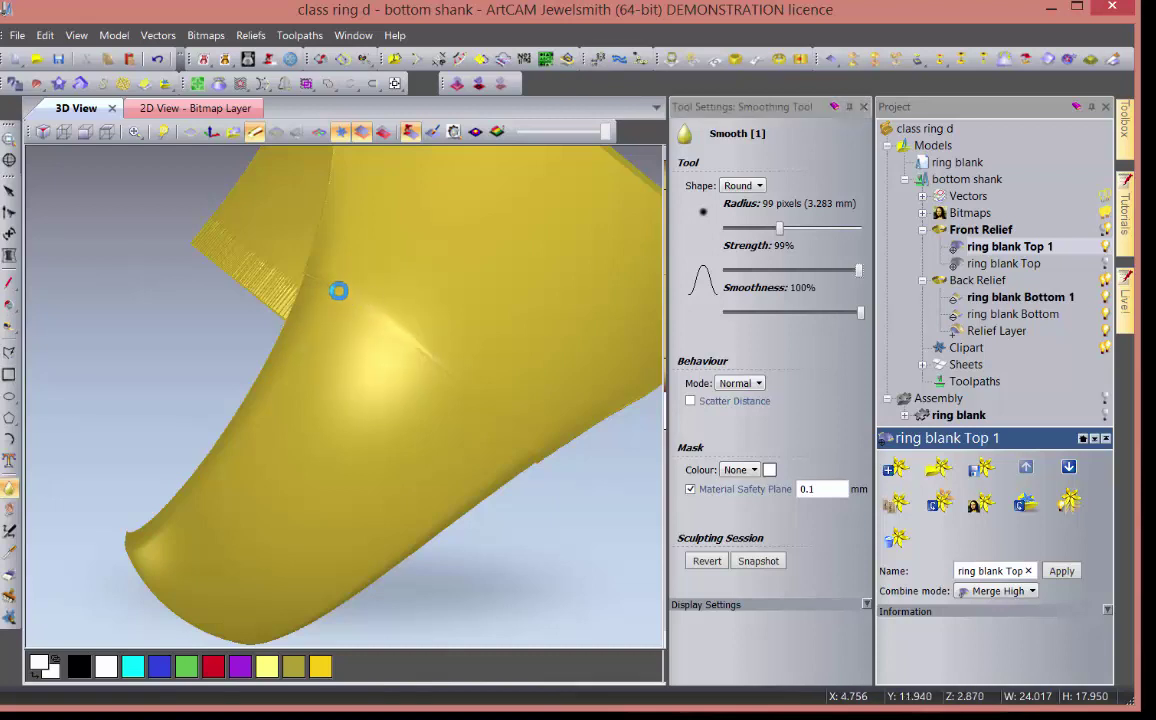
mouse_move(360, 345)
left_mouse_down()
mouse_move(402, 314)
mouse_move(410, 365)
mouse_move(440, 377)
mouse_move(365, 261)
mouse_move(338, 294)
mouse_move(386, 366)
left_mouse_up()
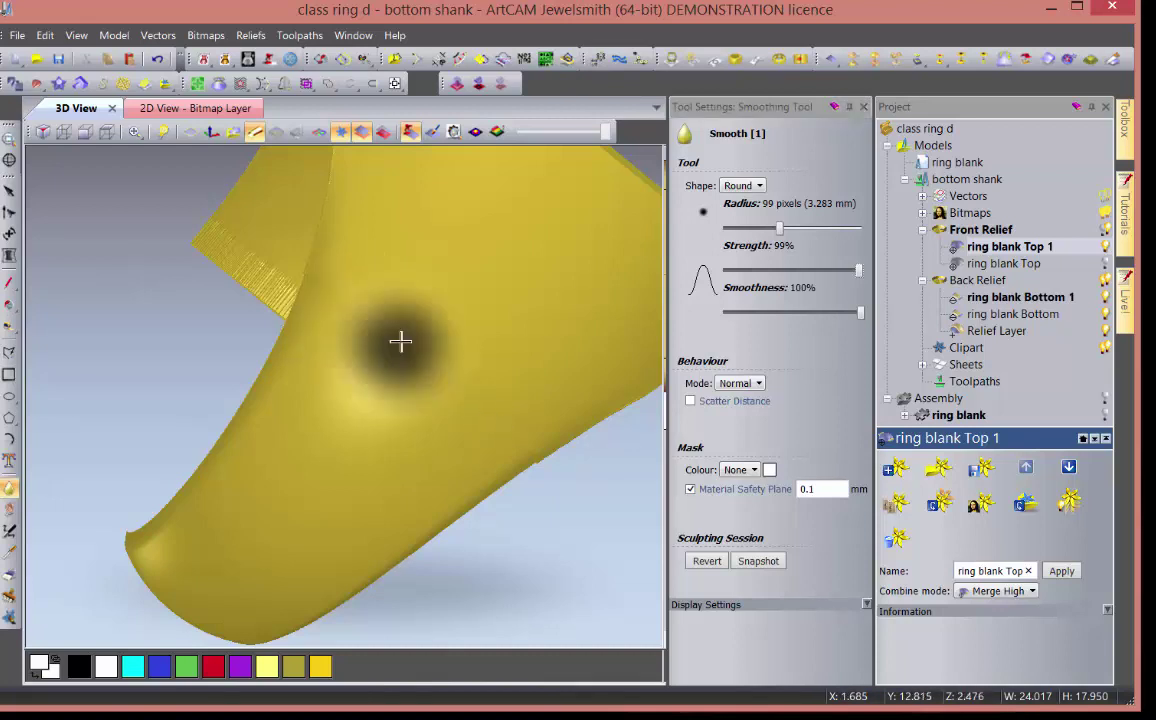
scroll(402, 345, "up", 4)
scroll(403, 353, "down", 4)
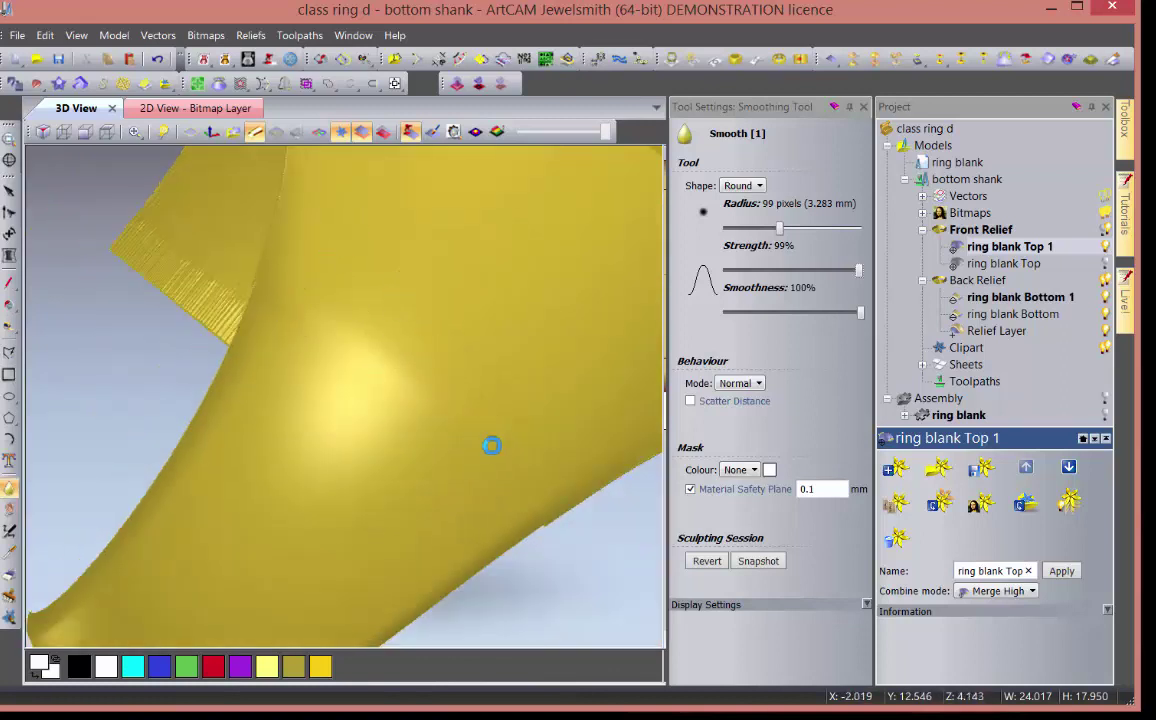
left_click(863, 106)
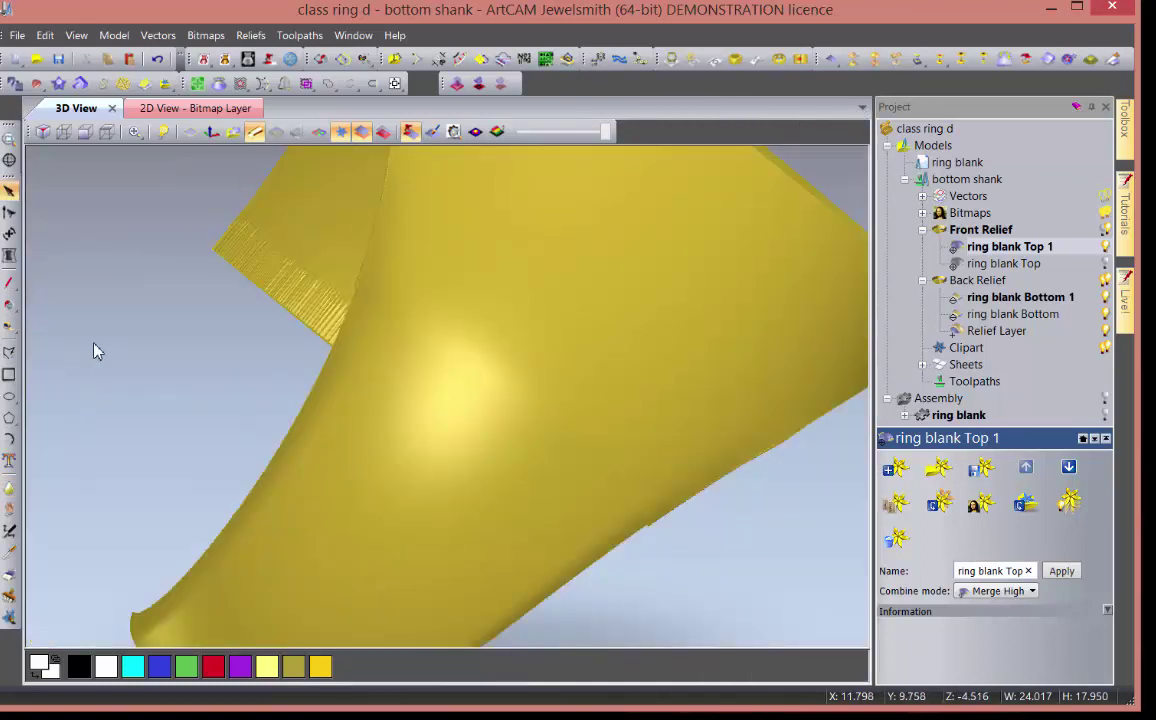
- Mirror-merge the front relief left over right to complete the other half of the ring, and inspect the result
scroll(449, 358, "down", 5)
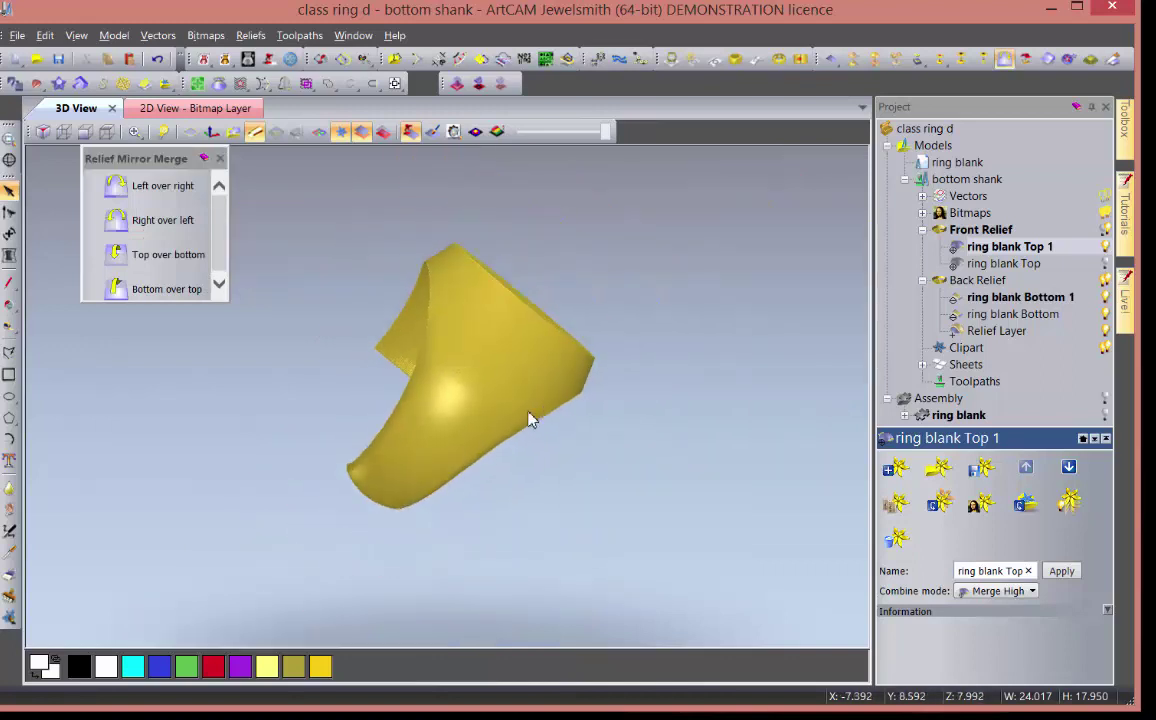
left_click_drag(529, 418, 271, 405)
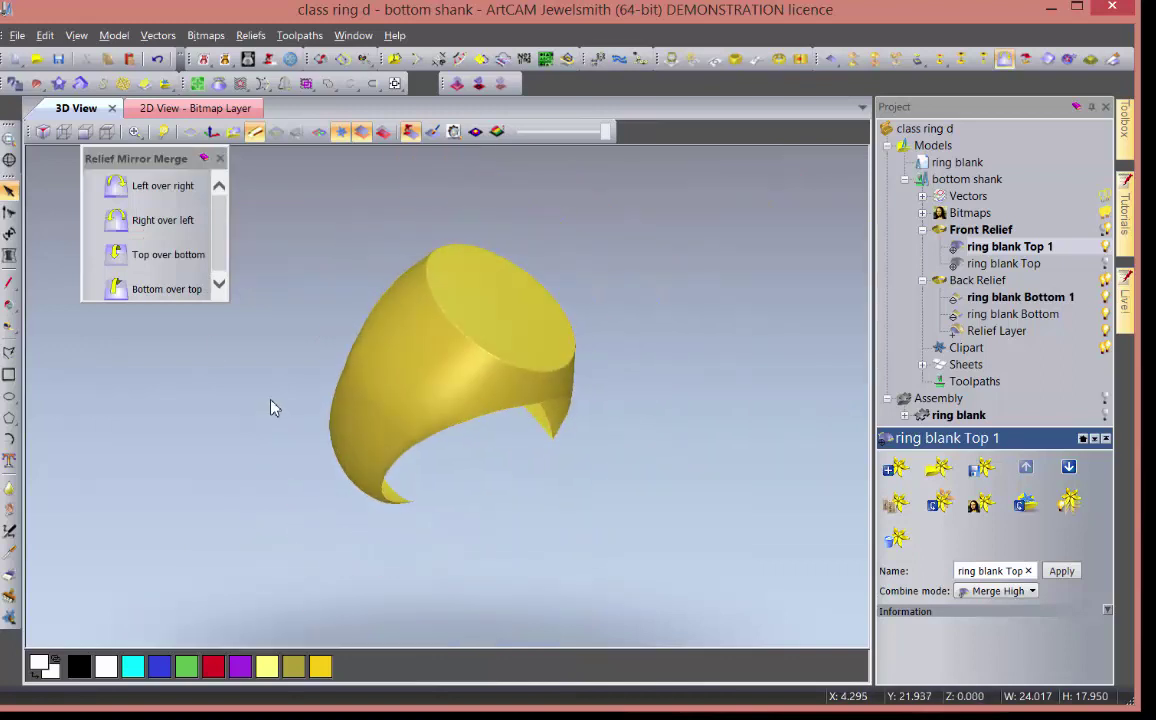
left_click(116, 188)
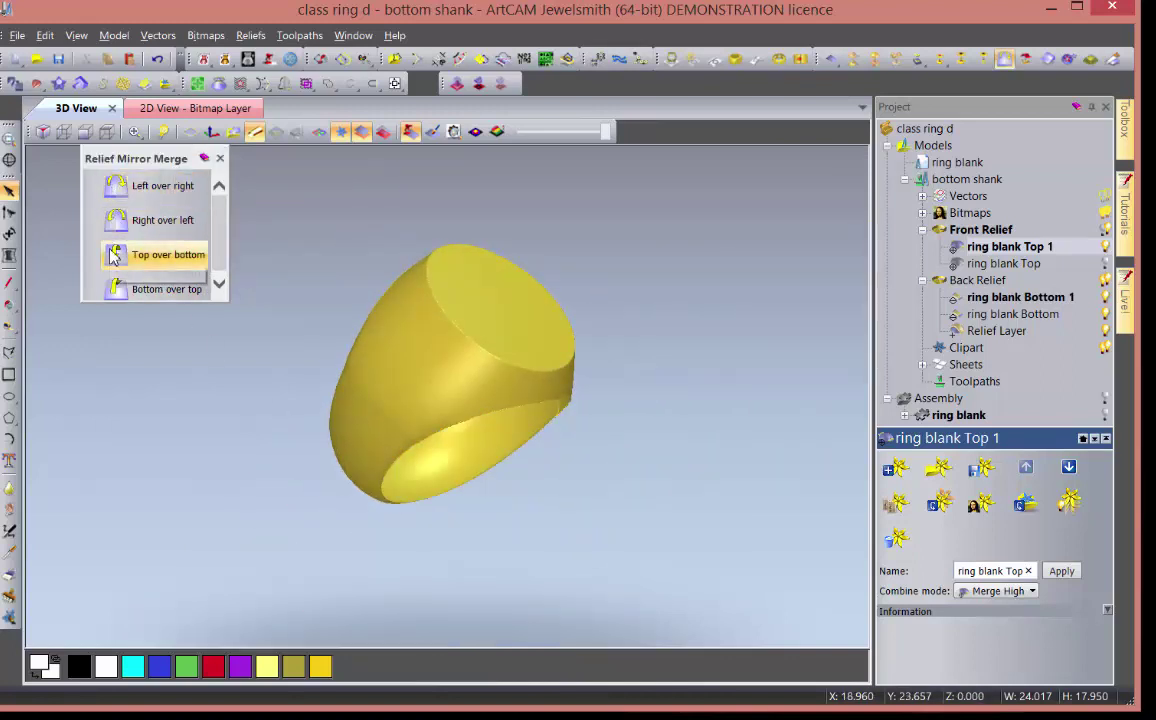
left_click_drag(114, 254, 135, 278)
left_click_drag(392, 477, 434, 413)
scroll(446, 431, "up", 5)
scroll(421, 418, "down", 6)
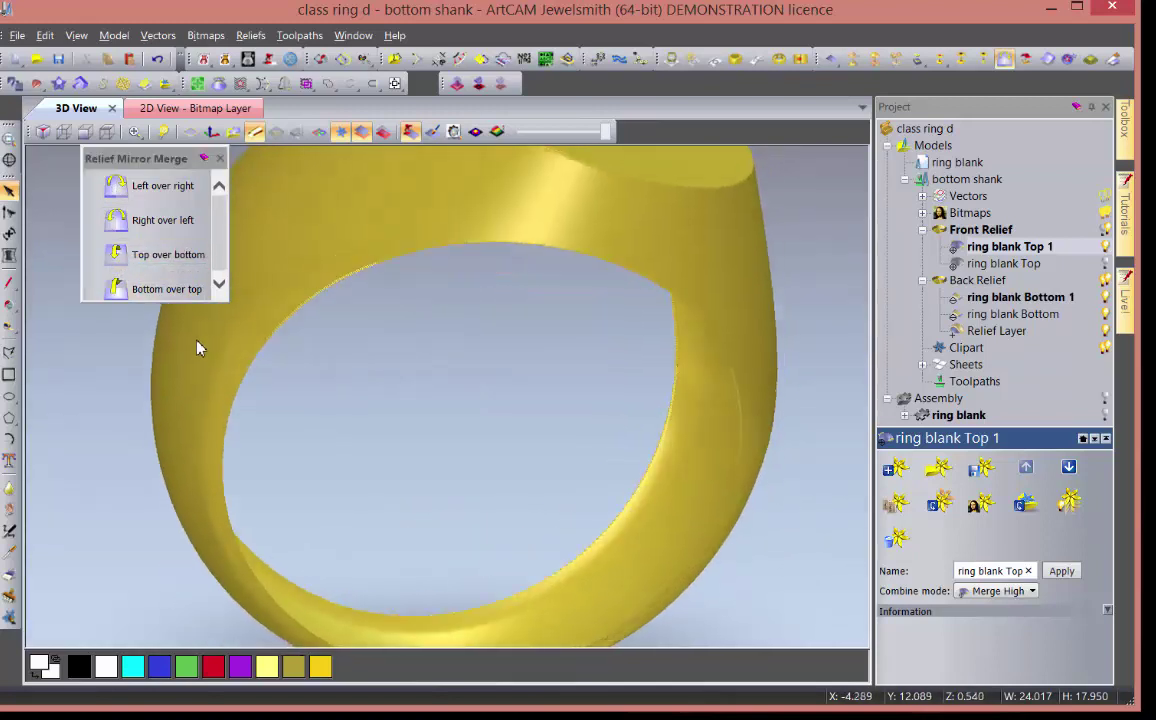
- Smooth the step at the inner edge of the finger opening where the shank meets the ring head
left_click_drag(177, 307, 466, 425)
right_click(463, 384)
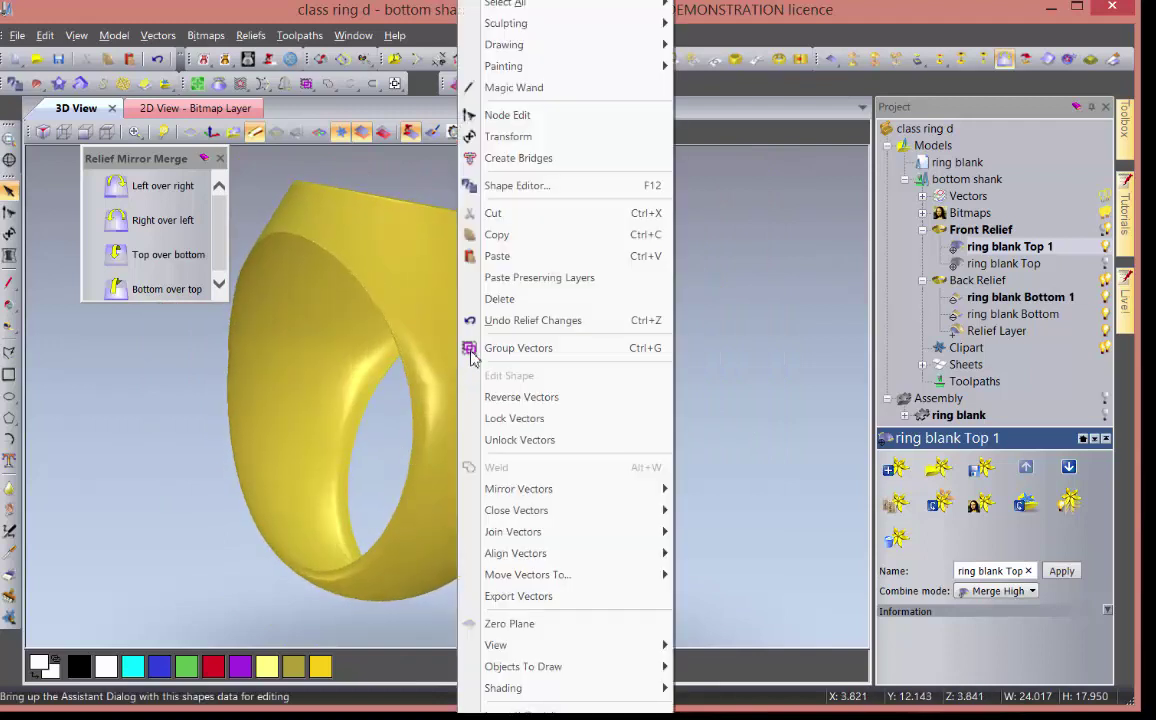
mouse_move(508, 28)
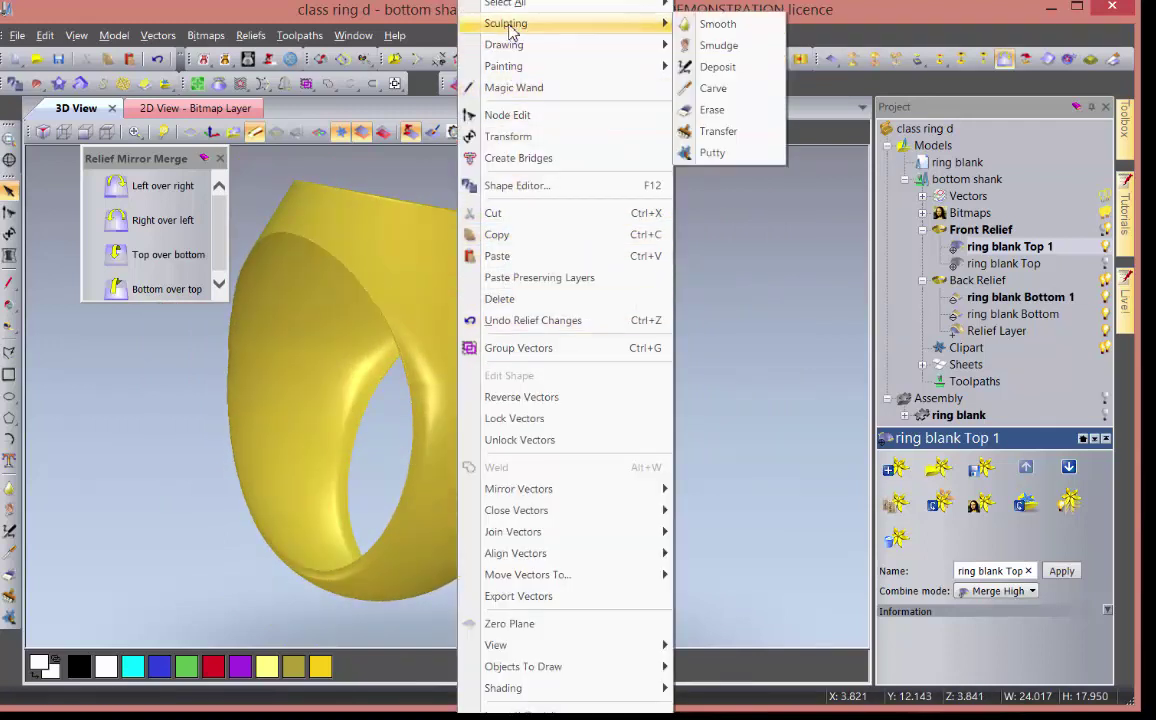
left_click(717, 24)
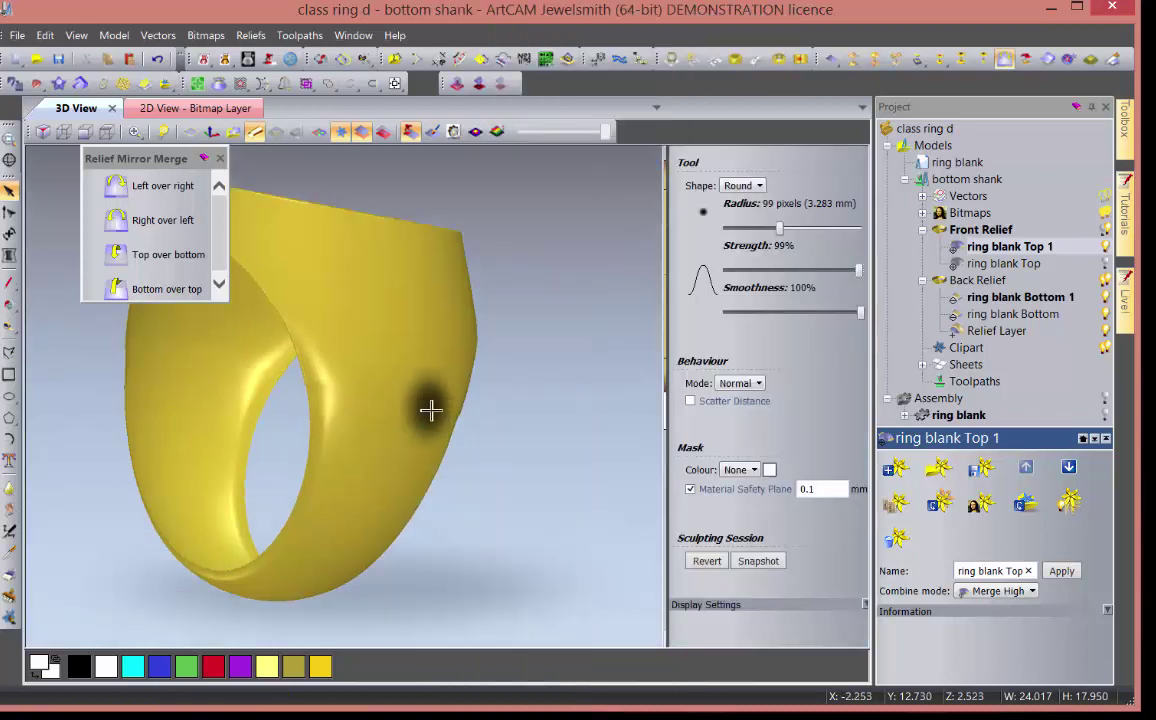
scroll(335, 456, "up", 5)
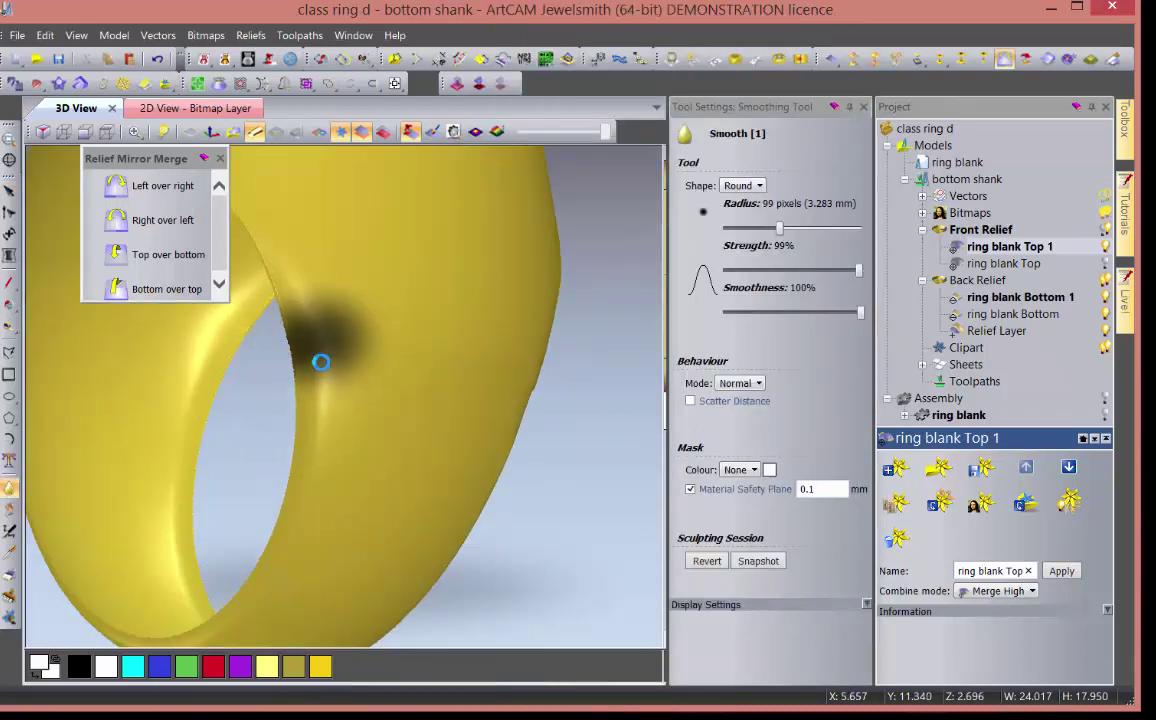
left_click(318, 363)
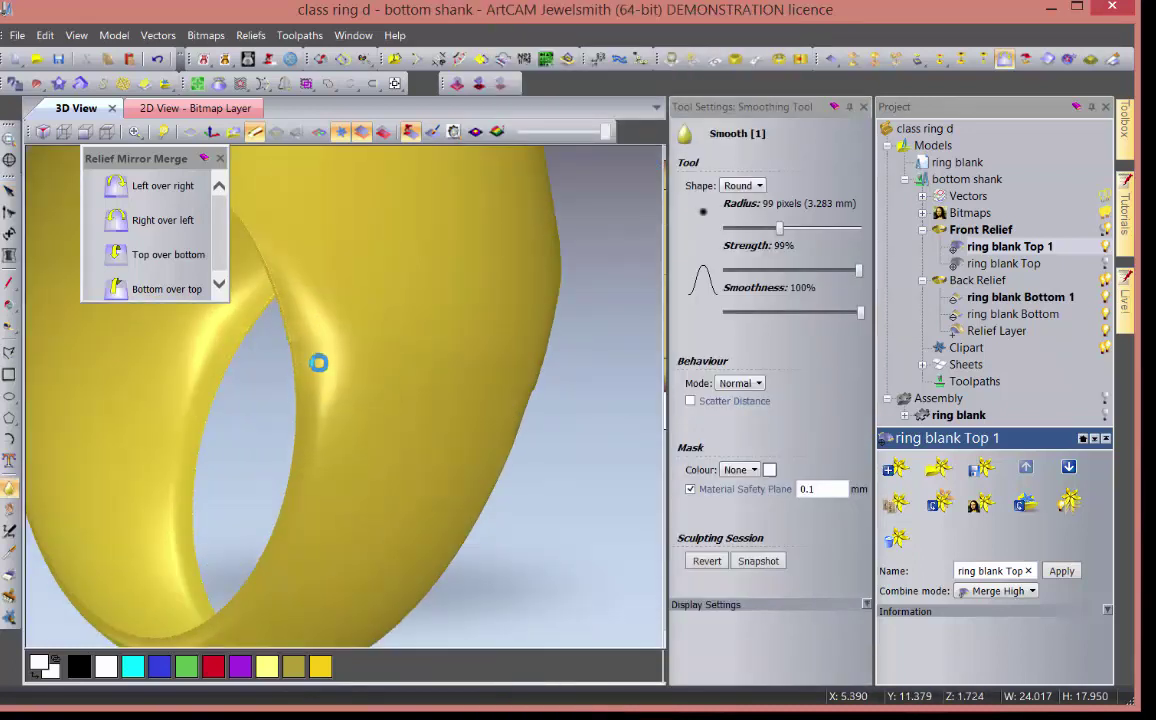
middle_click_drag(340, 404, 322, 382)
scroll(324, 384, "up", 5)
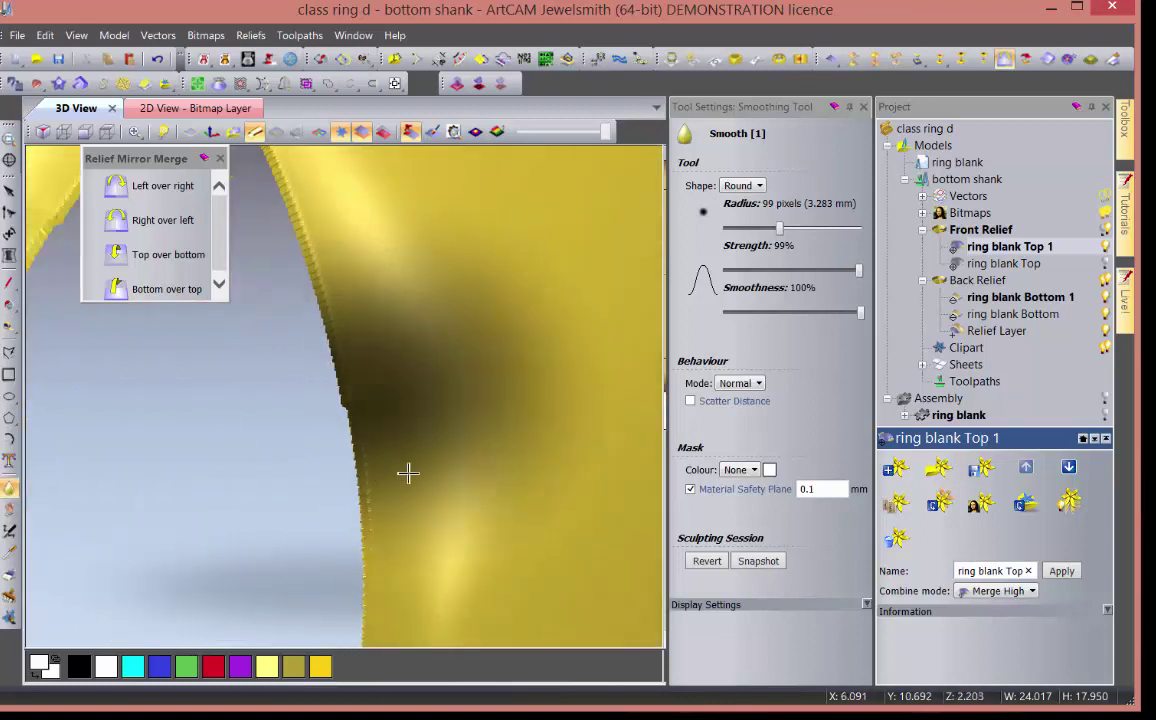
scroll(493, 459, "down", 5)
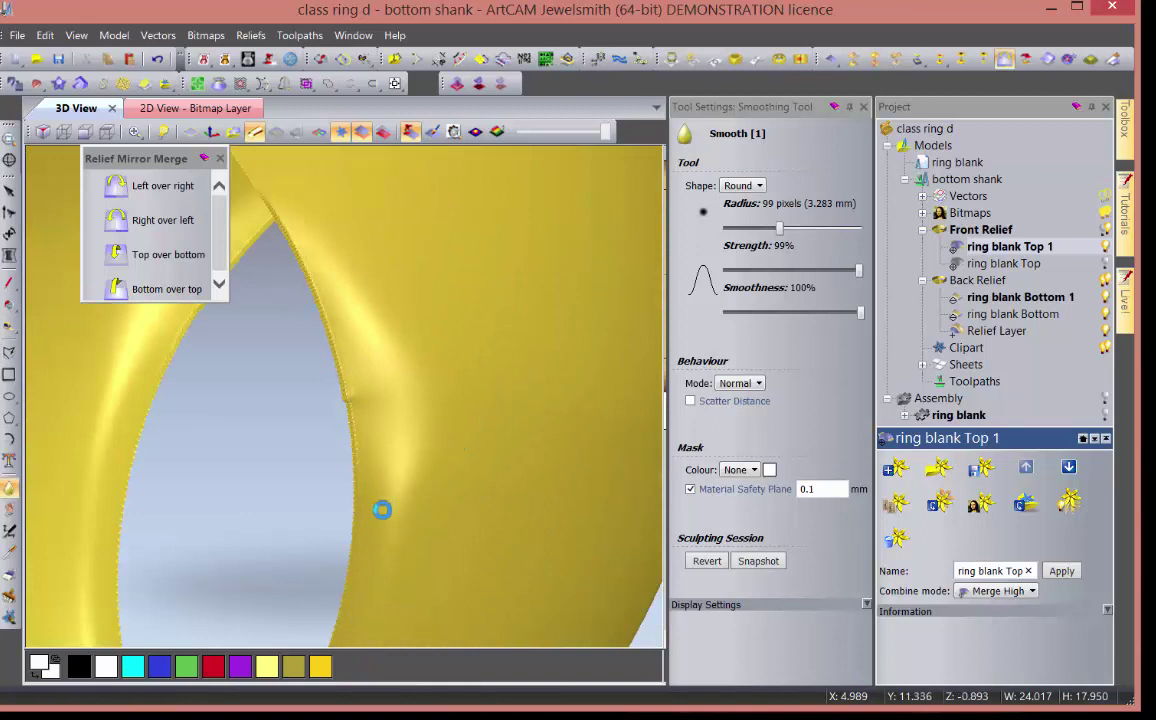
middle_click_drag(382, 510, 307, 481)
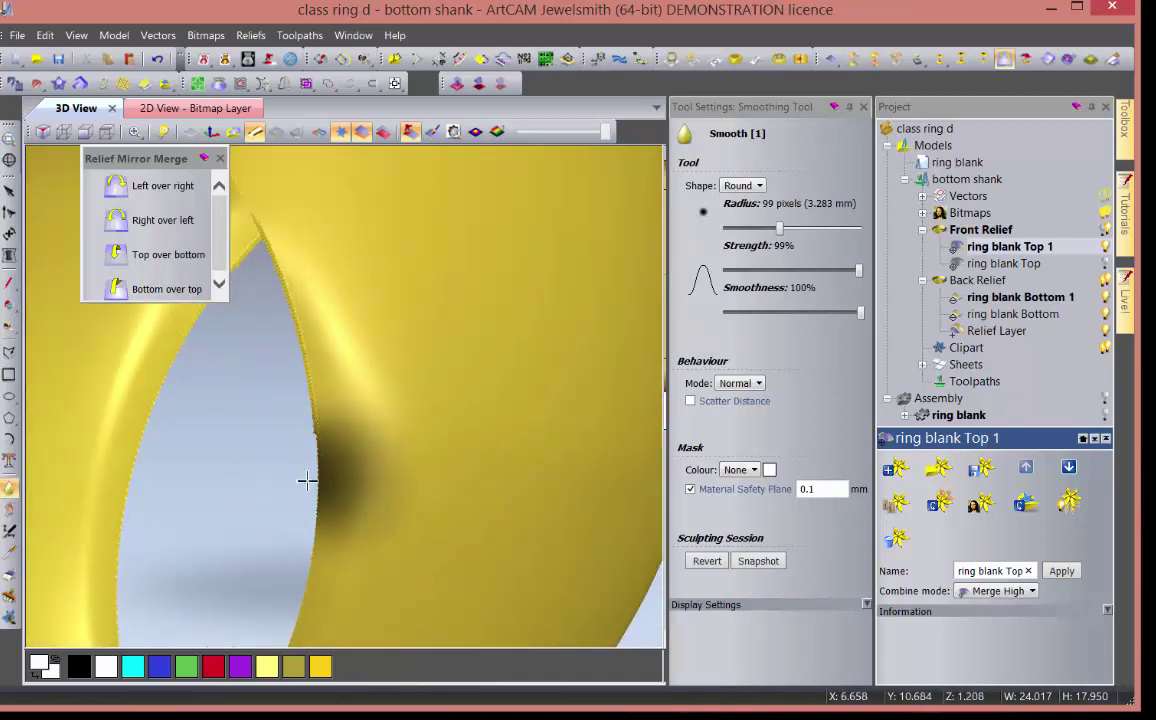
mouse_move(307, 481)
left_mouse_down()
mouse_move(304, 418)
mouse_move(312, 444)
left_mouse_up()
scroll(407, 505, "down", 5)
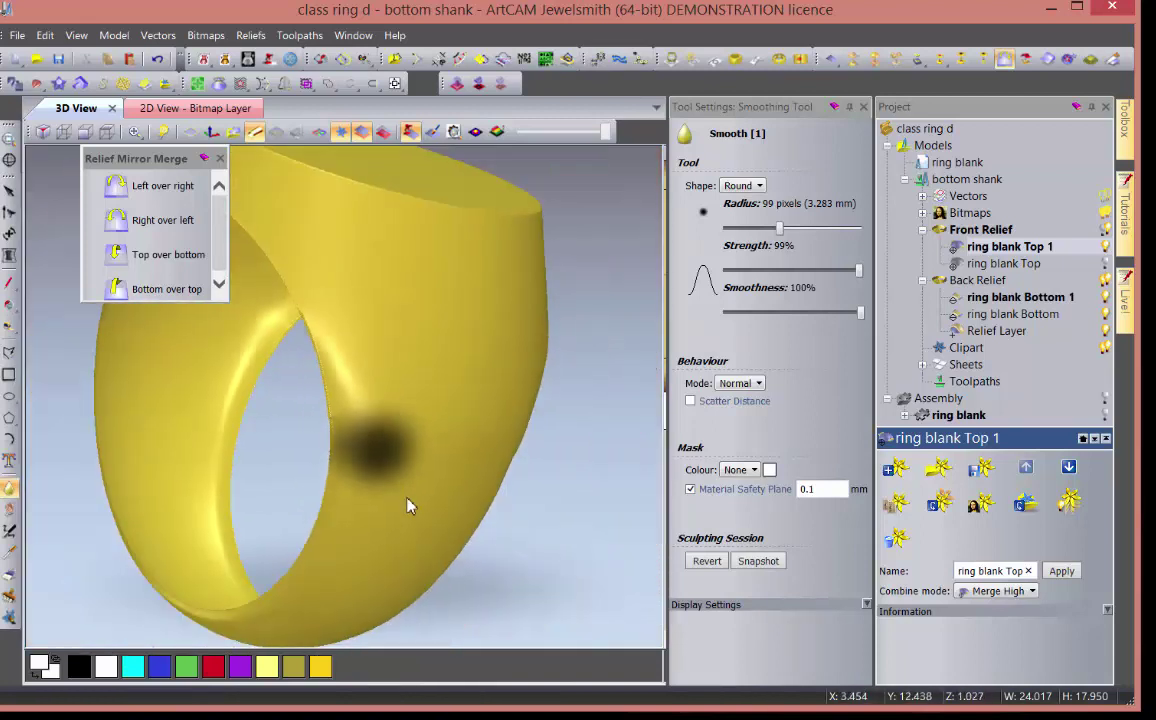
- Smooth the ridge from the shank joint up toward the ring head, check the outer side, and end the smoothing session
middle_click_drag(407, 505, 370, 425)
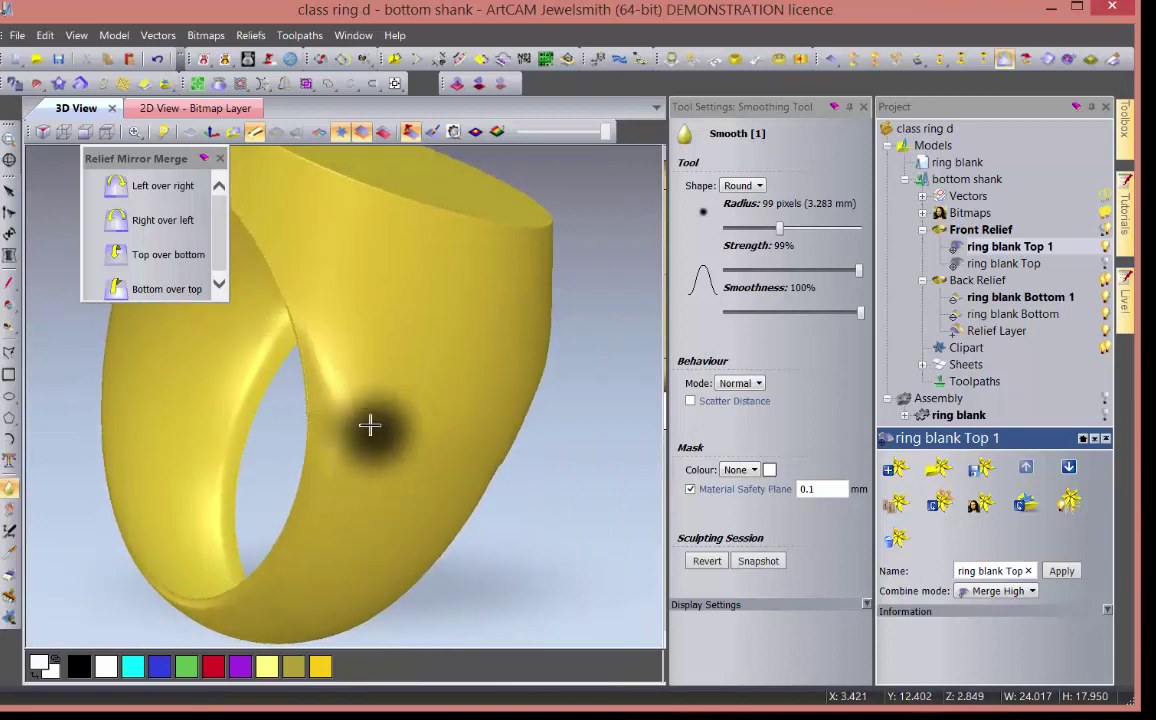
left_click_drag(370, 425, 306, 288)
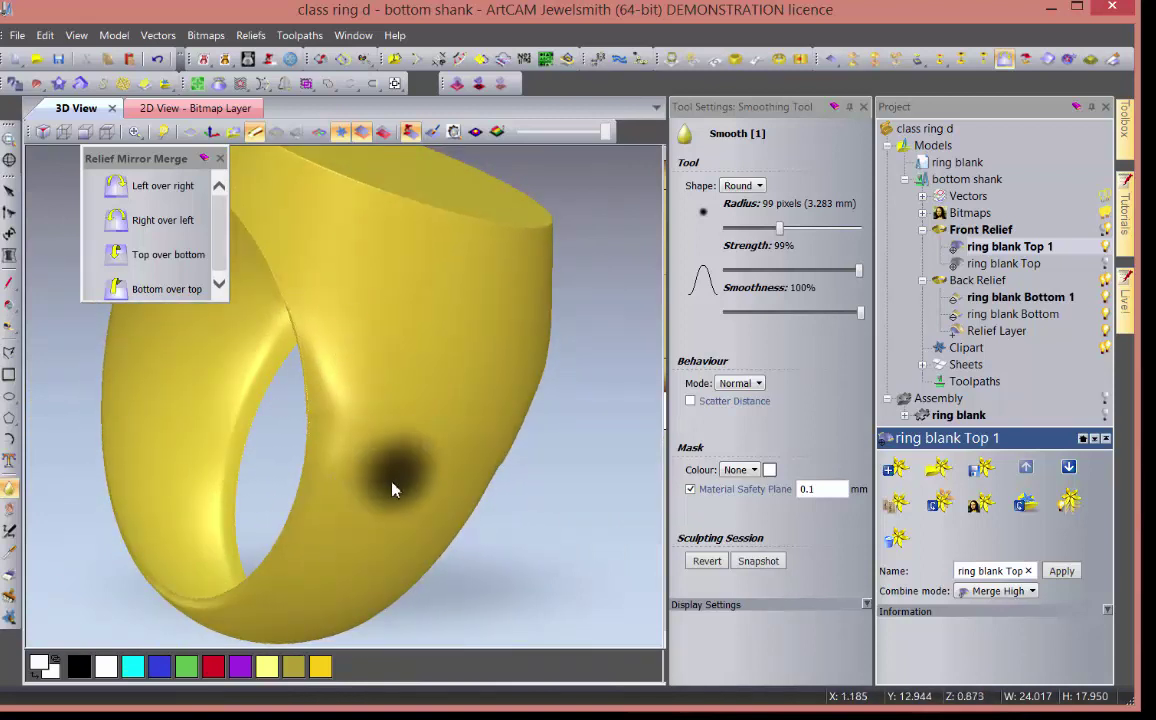
mouse_move(395, 472)
middle_mouse_down()
mouse_move(271, 457)
mouse_move(302, 418)
middle_mouse_up()
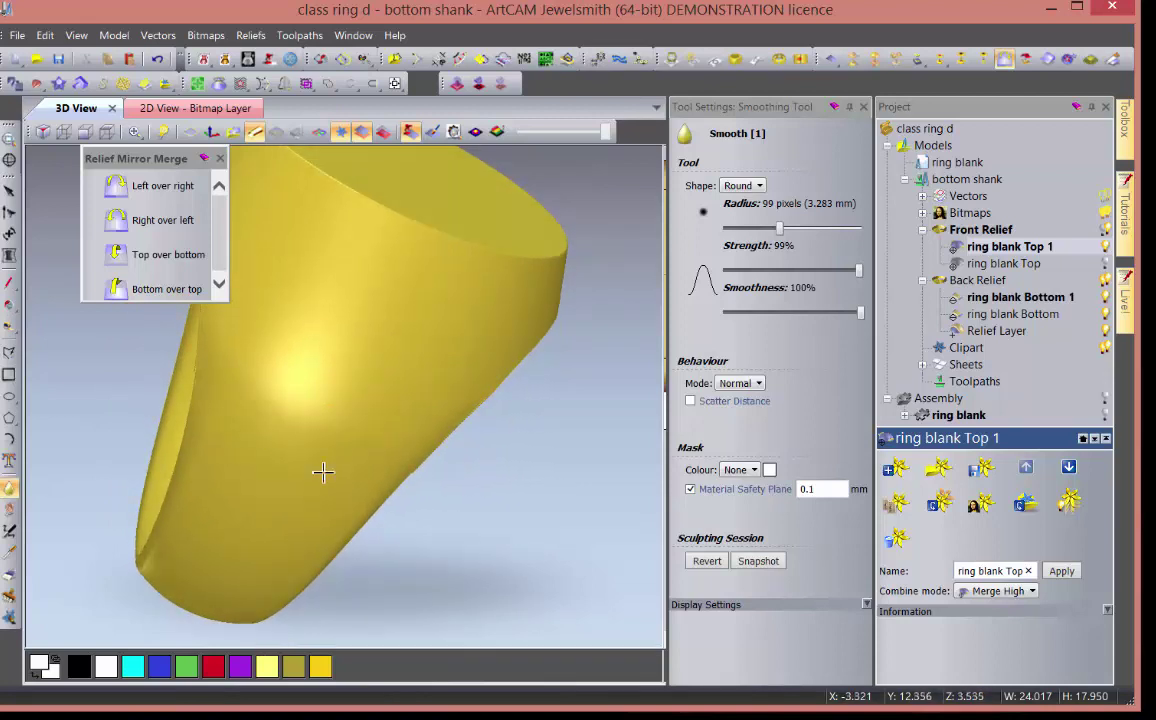
mouse_move(322, 472)
middle_mouse_down()
mouse_move(361, 426)
mouse_move(400, 410)
mouse_move(248, 534)
mouse_move(172, 453)
mouse_move(304, 387)
mouse_move(227, 380)
mouse_move(431, 328)
mouse_move(425, 291)
middle_mouse_up()
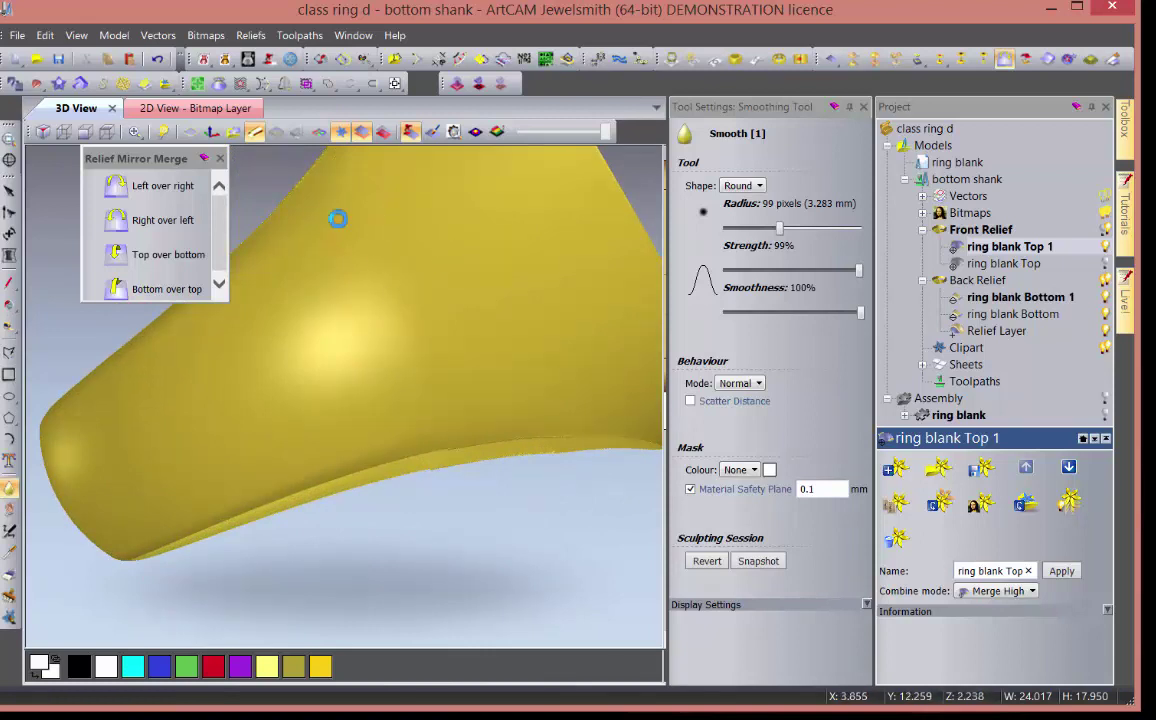
middle_click_drag(368, 352, 382, 261)
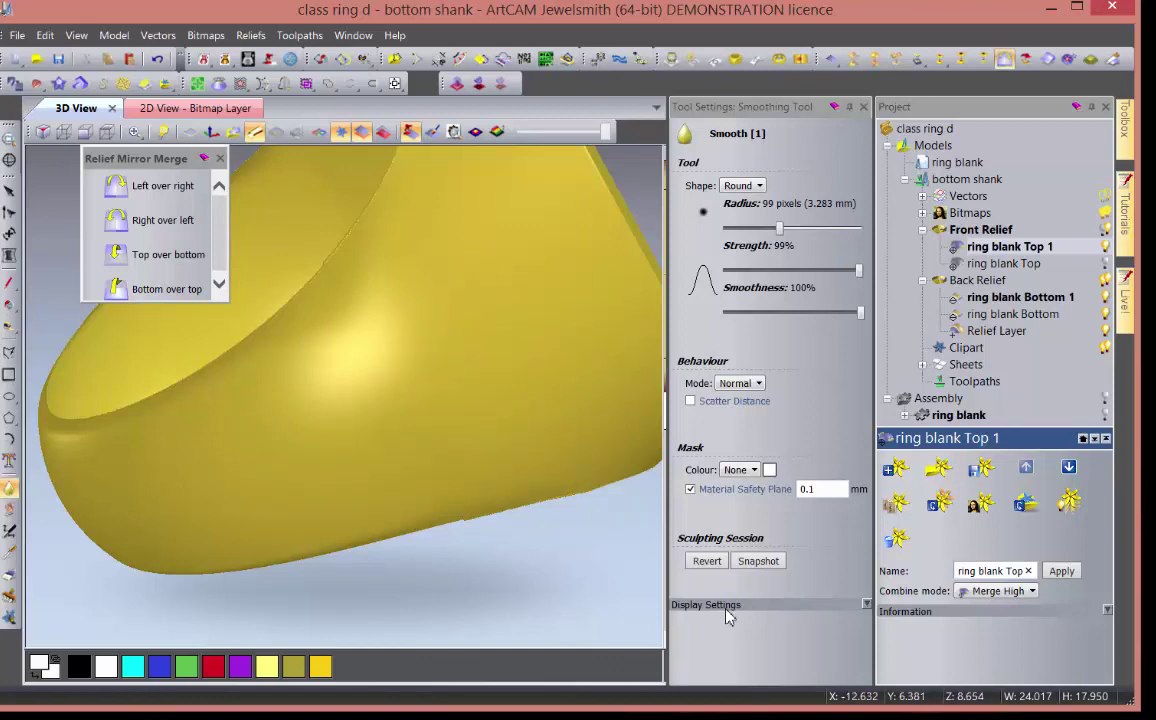
left_click(863, 107)
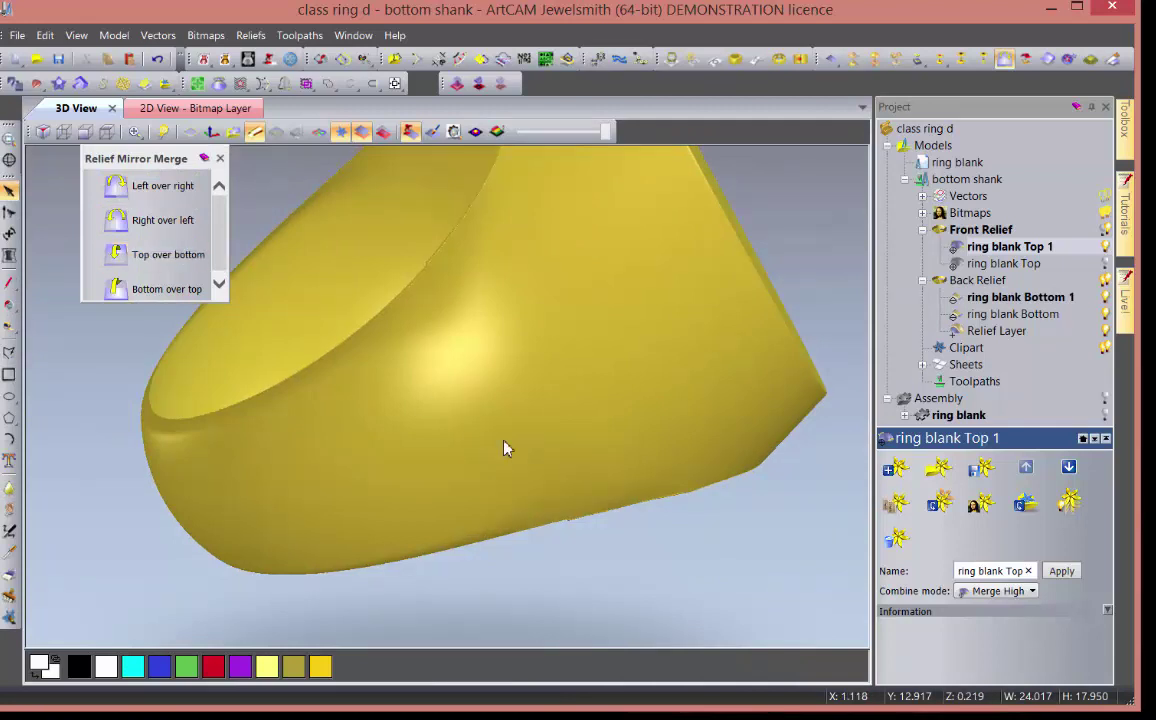
- Examine the shank-to-head joint around the finger opening from several angles, including the inner edge up close
left_click_drag(506, 447, 485, 423)
scroll(375, 428, "up", 3)
scroll(370, 435, "down", 3)
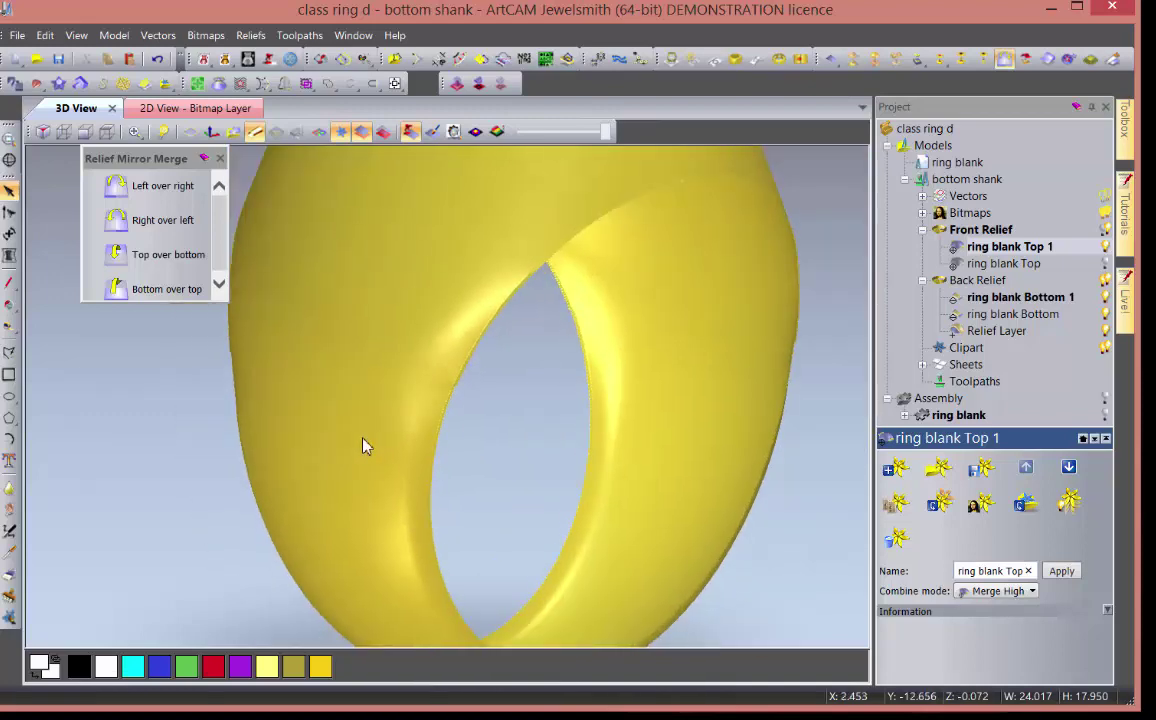
left_click_drag(364, 446, 390, 376)
scroll(453, 422, "down", 3)
scroll(531, 439, "up", 10)
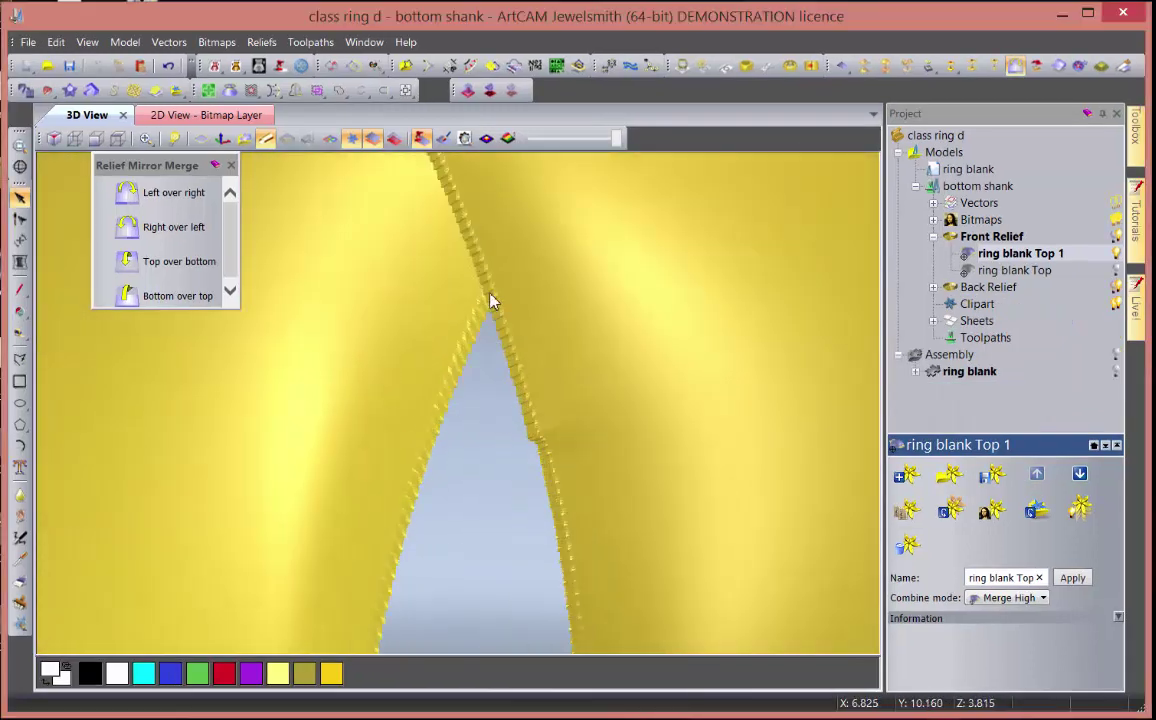
left_click_drag(511, 478, 627, 443)
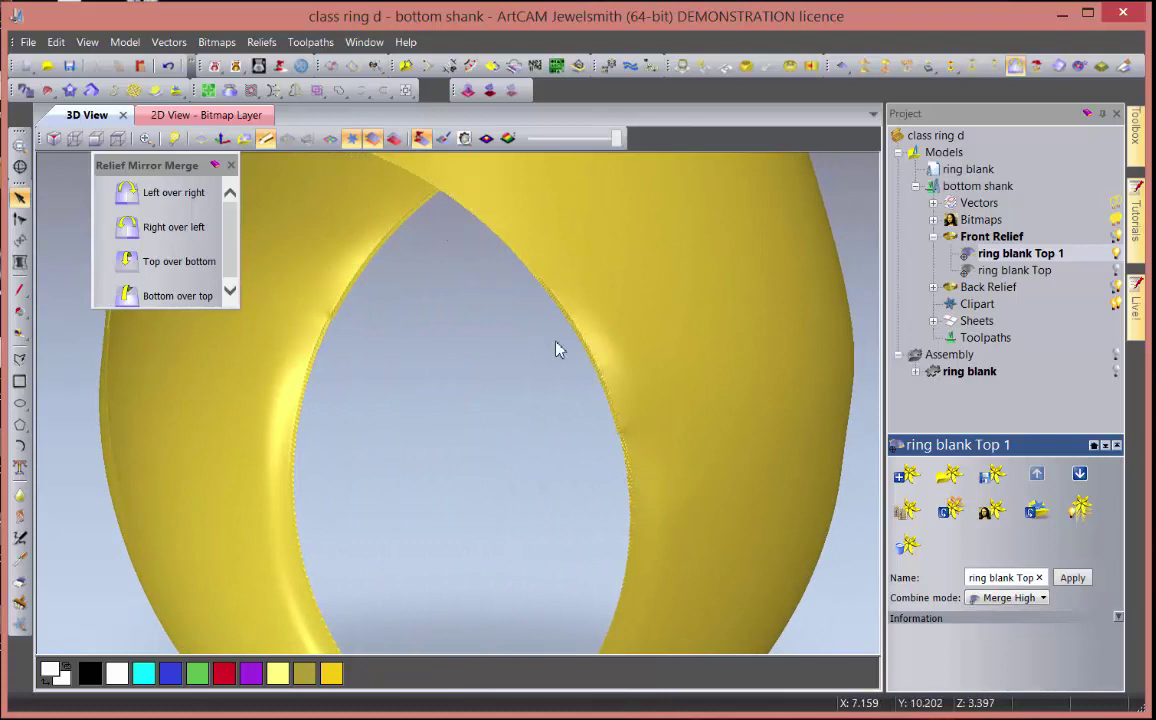
- Create a bitmap from the ring blank Top 1 relief layer in the 2D view, with pale yellow as the primary colour
left_click(218, 115)
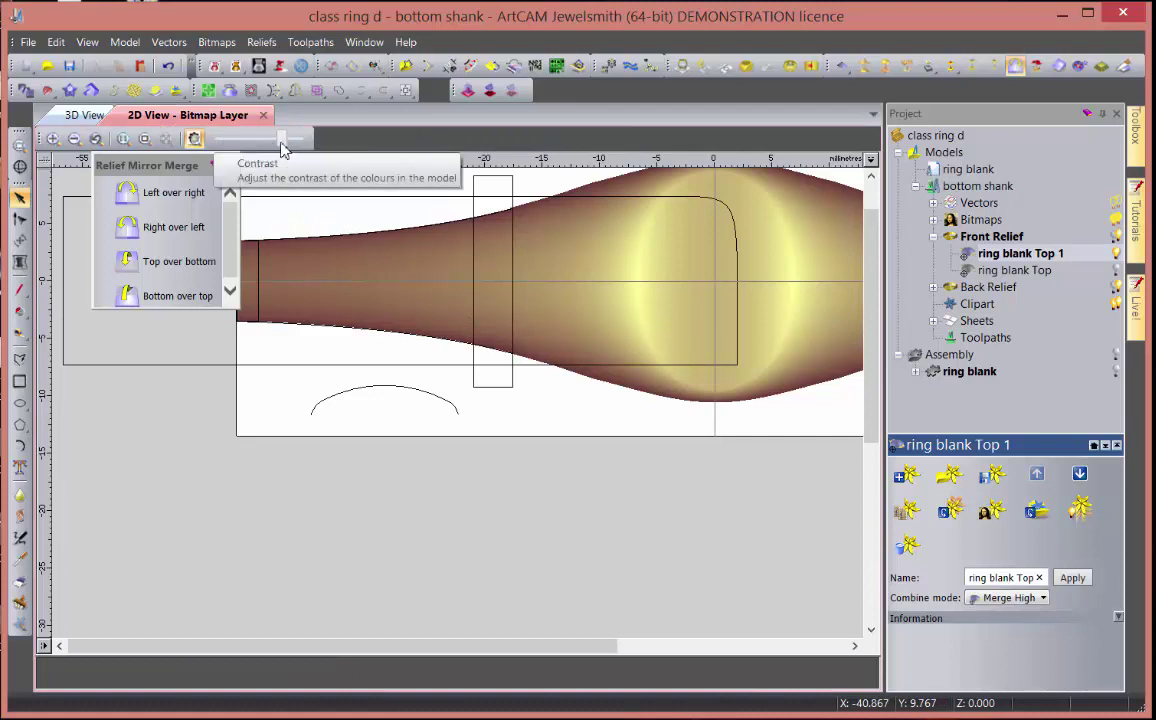
left_click(195, 139)
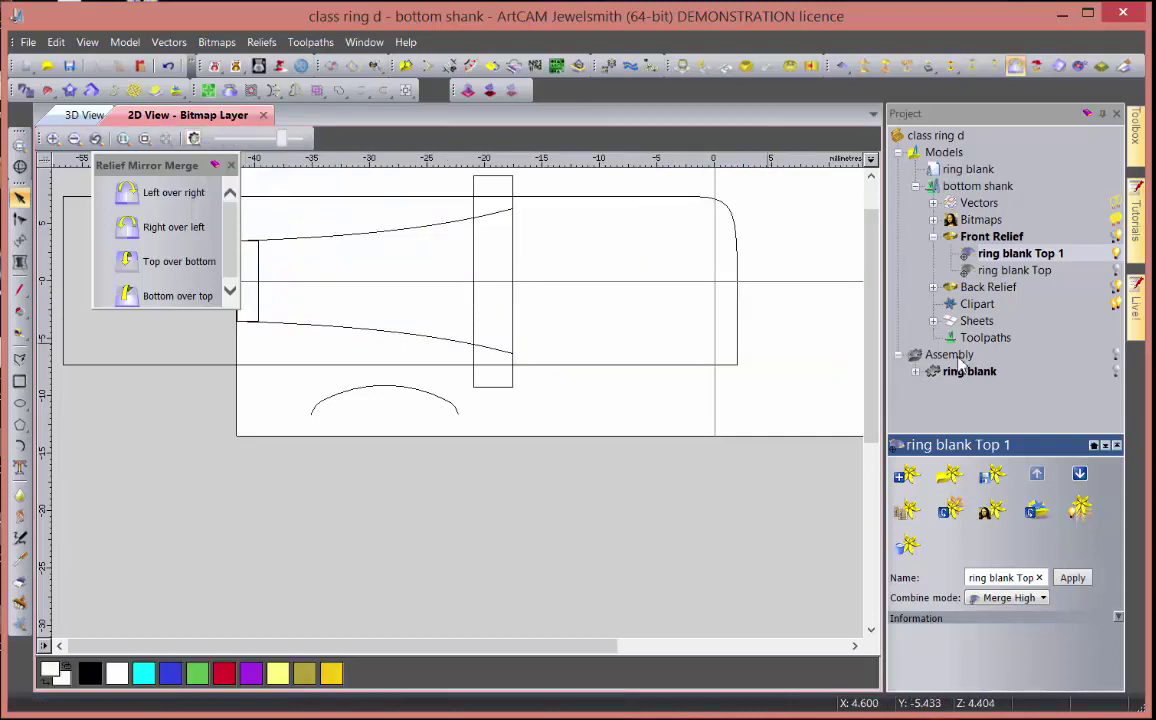
right_click(1003, 258)
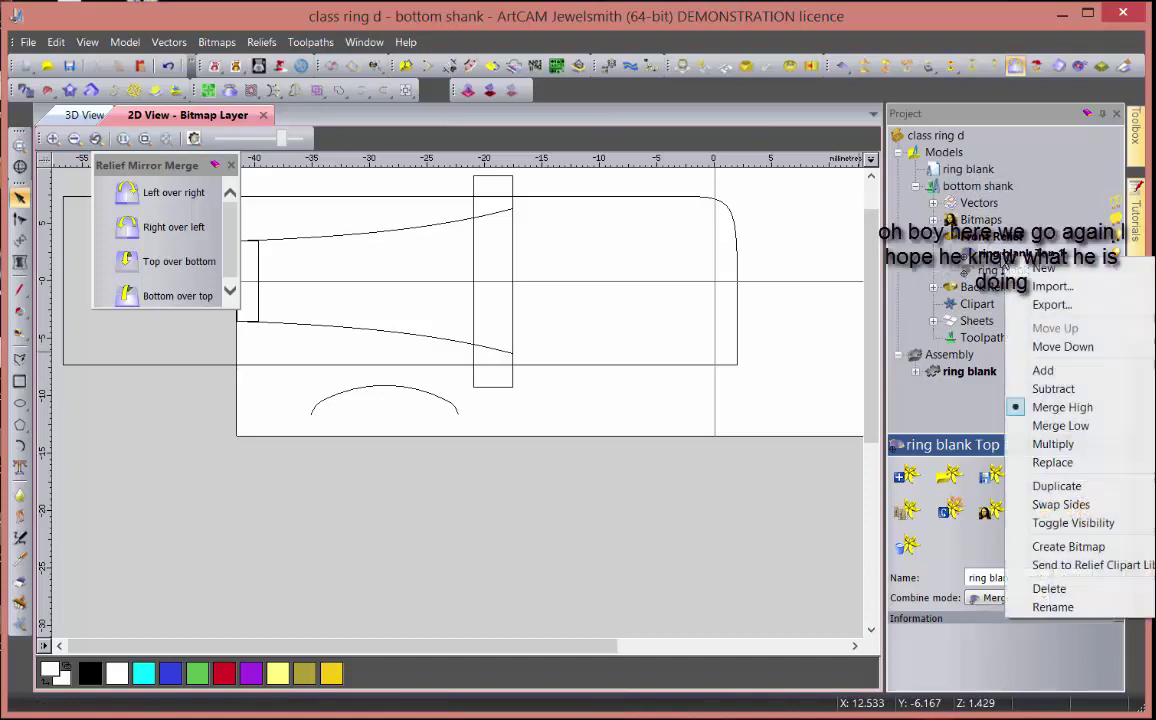
left_click(1068, 547)
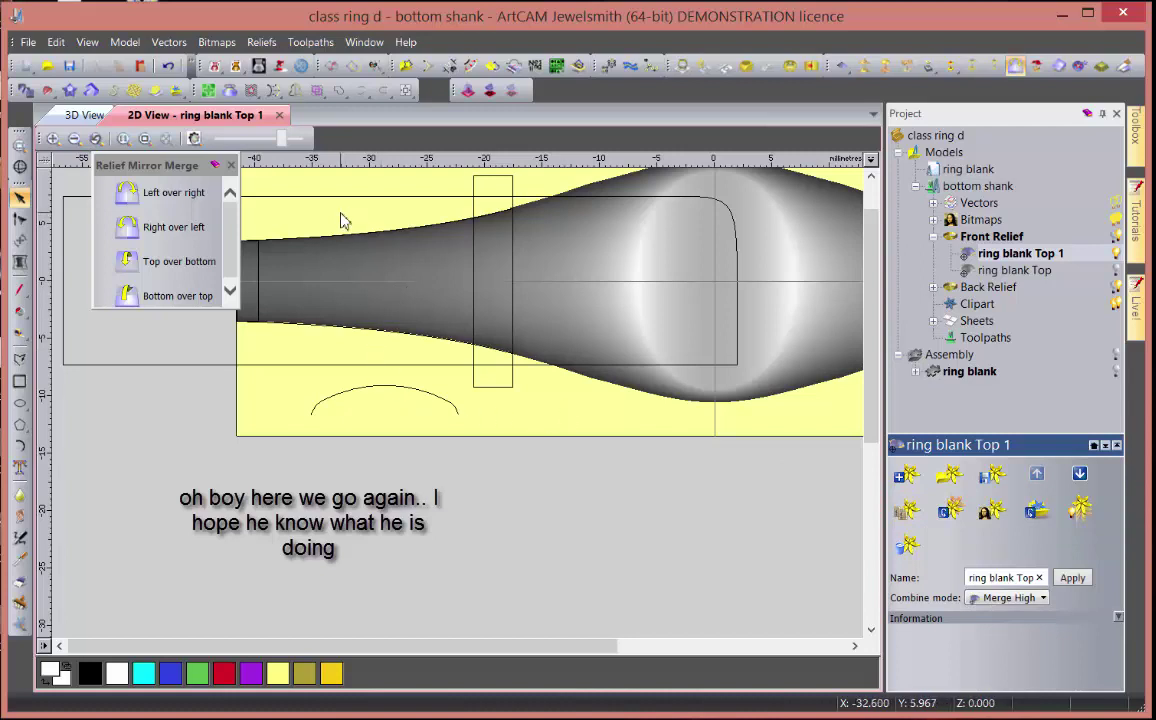
key("F12")
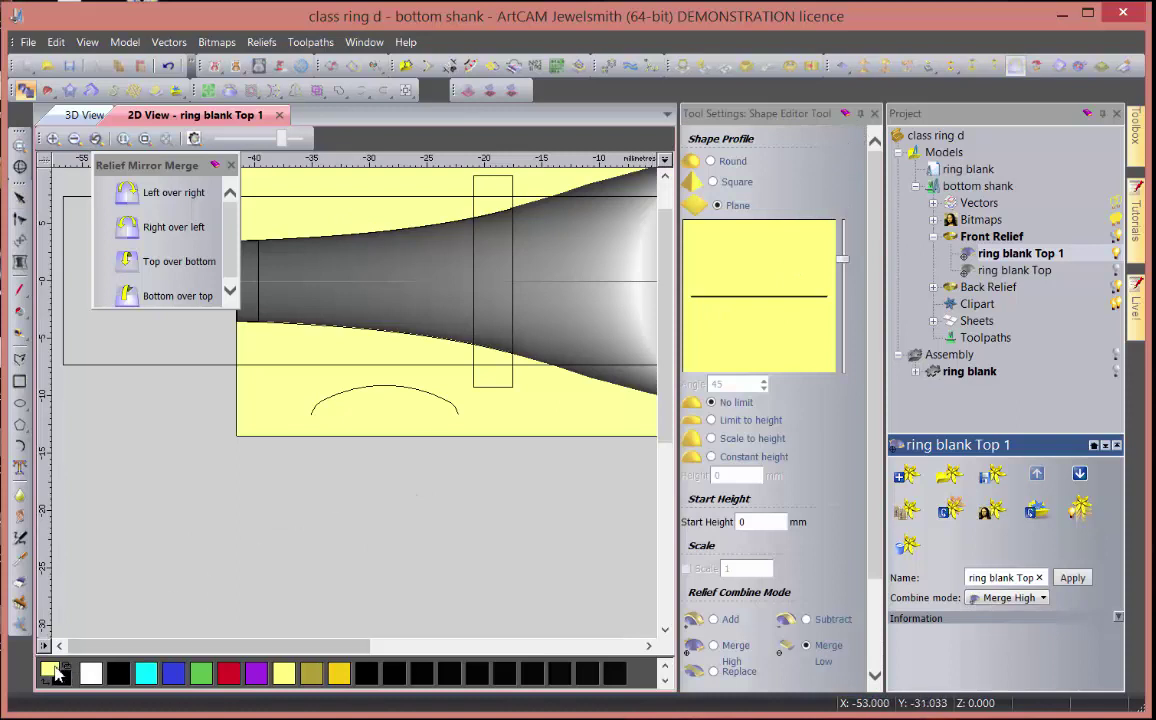
left_click(875, 113)
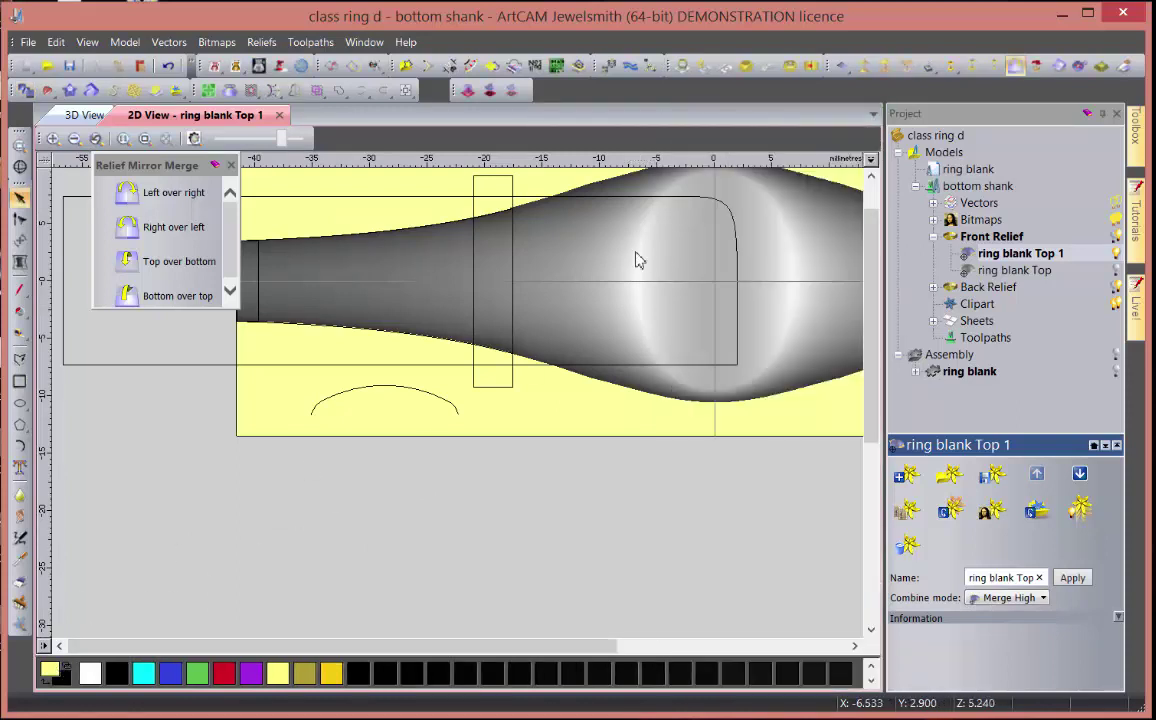
- Set up the Smooth sculpting tool in 3D with the material safety plane off and the mask set to Excluding Colour
left_click(84, 115)
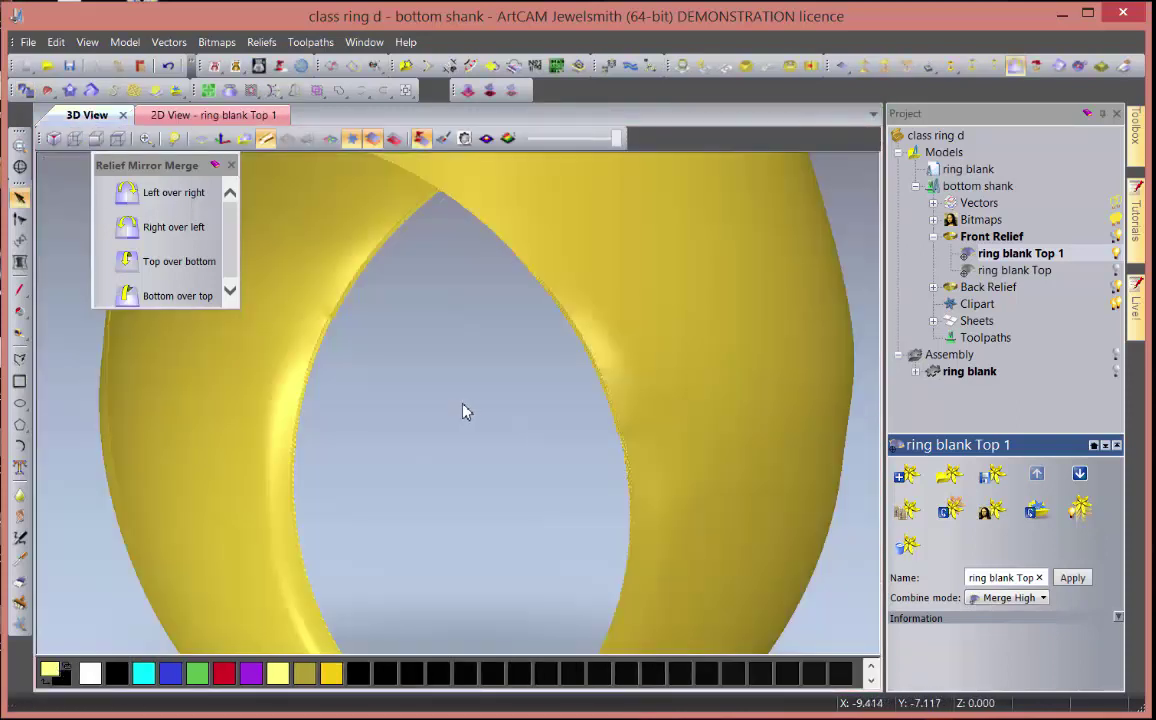
scroll(464, 408, "down", 5)
right_click(552, 357)
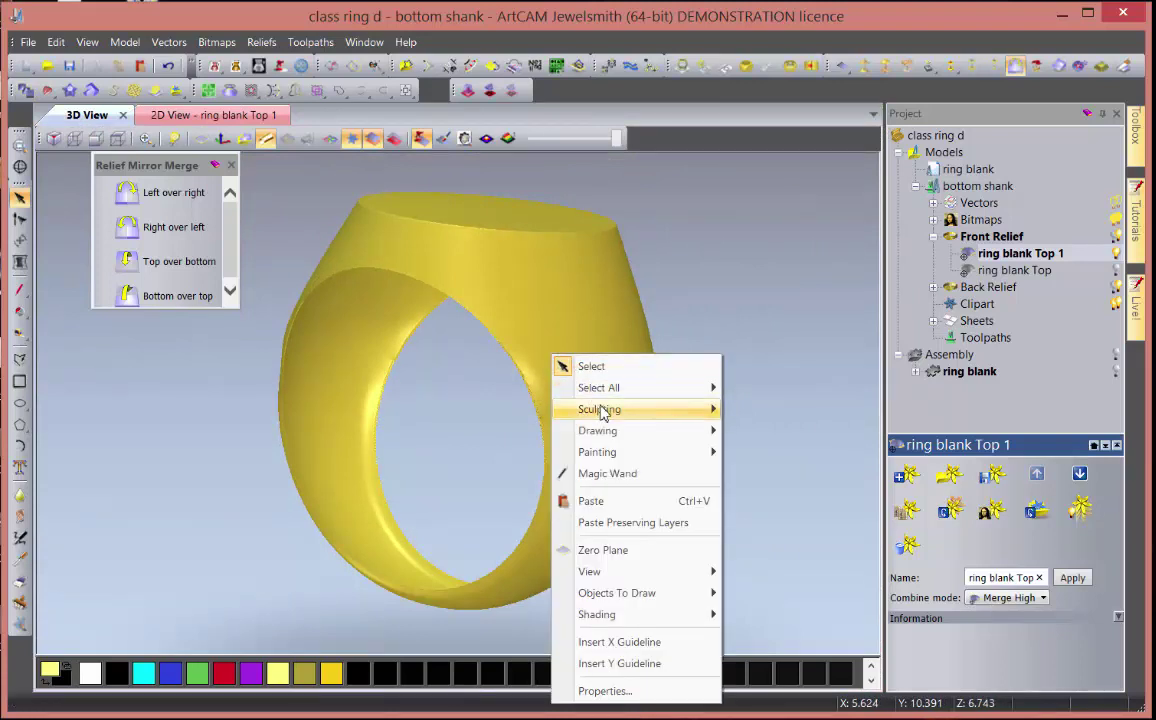
mouse_move(600, 409)
left_click(782, 408)
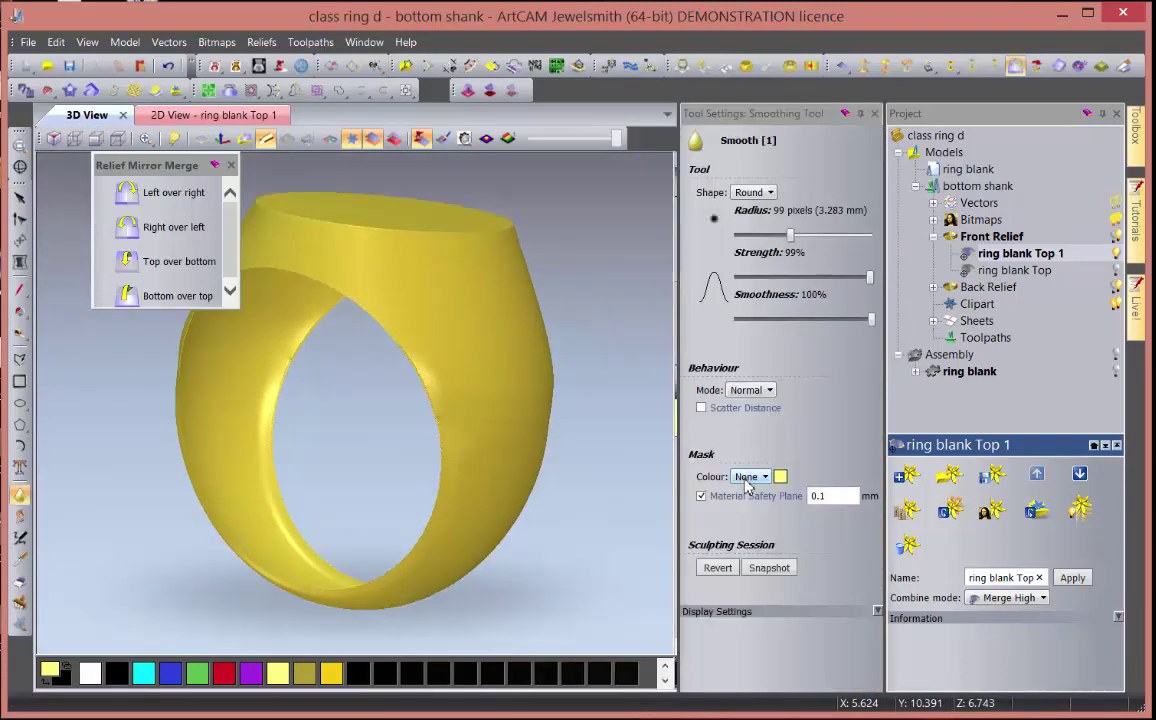
left_click(702, 497)
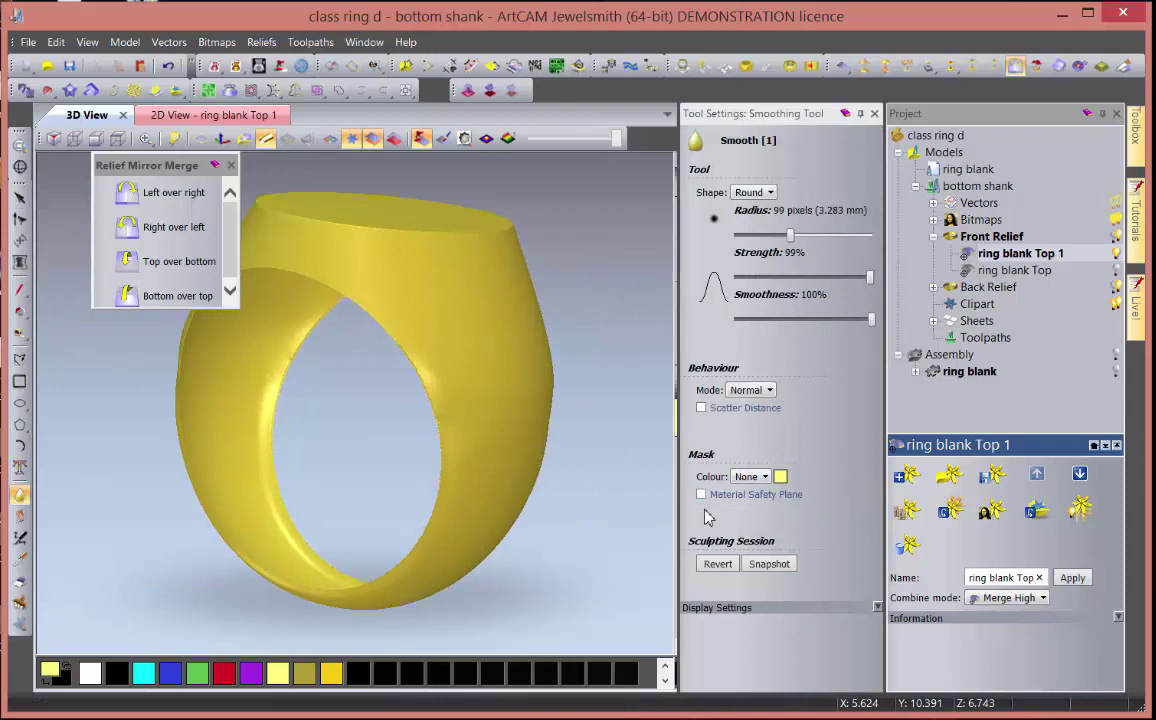
left_click(765, 478)
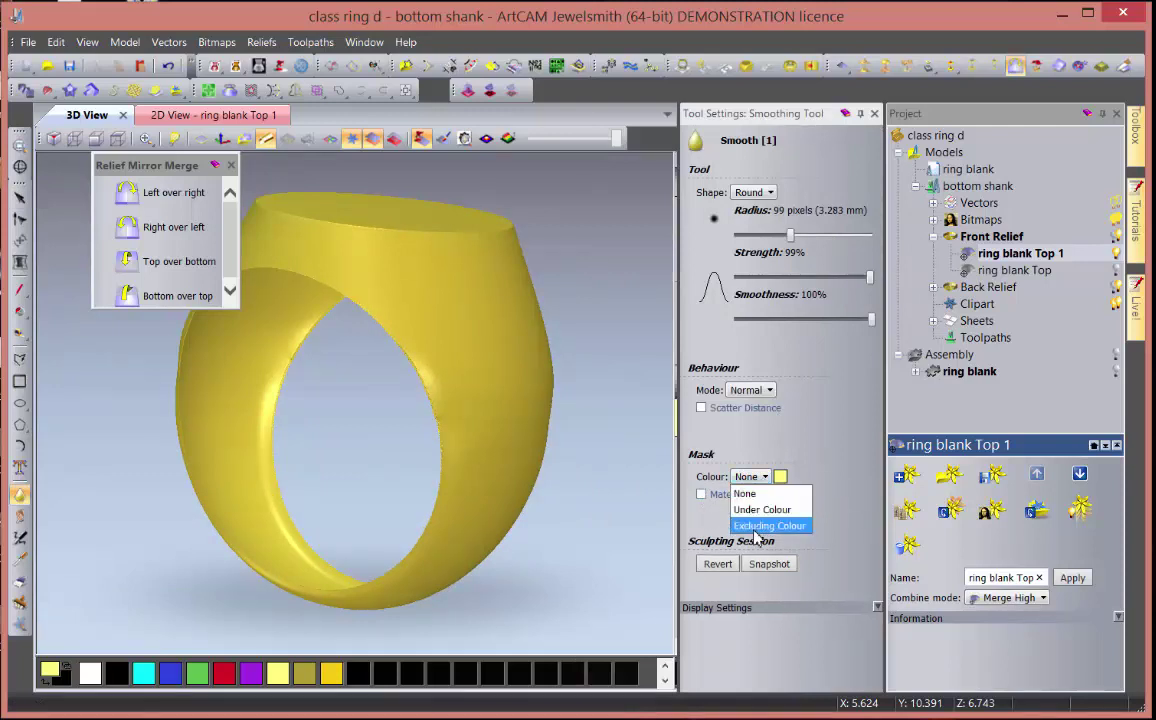
left_click(757, 527)
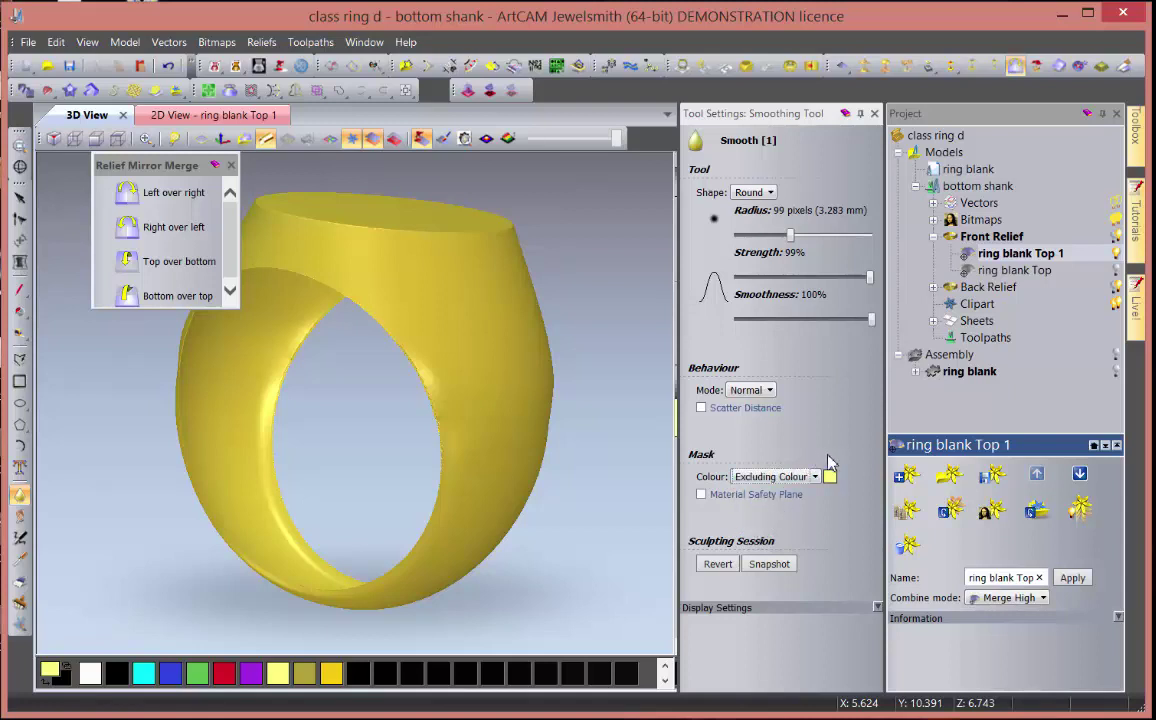
- Smooth the notch at the finger opening's edge and the outer side of the shank joint, and end the sculpting session
scroll(462, 440, "up", 6)
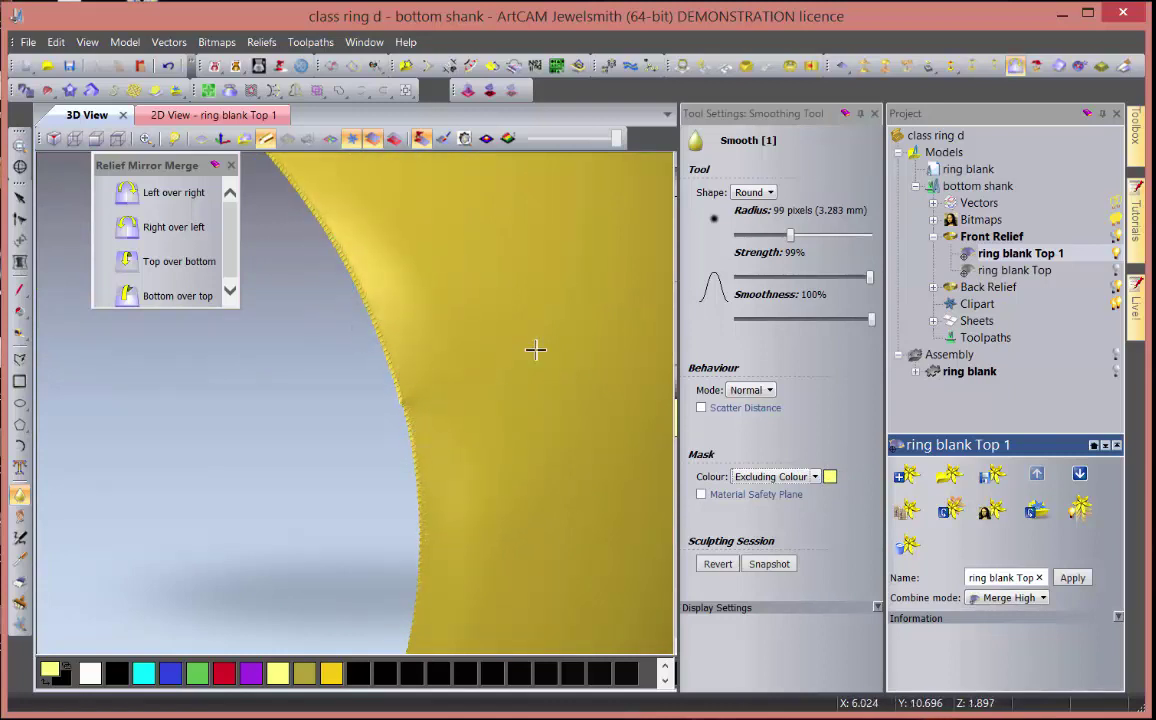
middle_click_drag(535, 349, 335, 359)
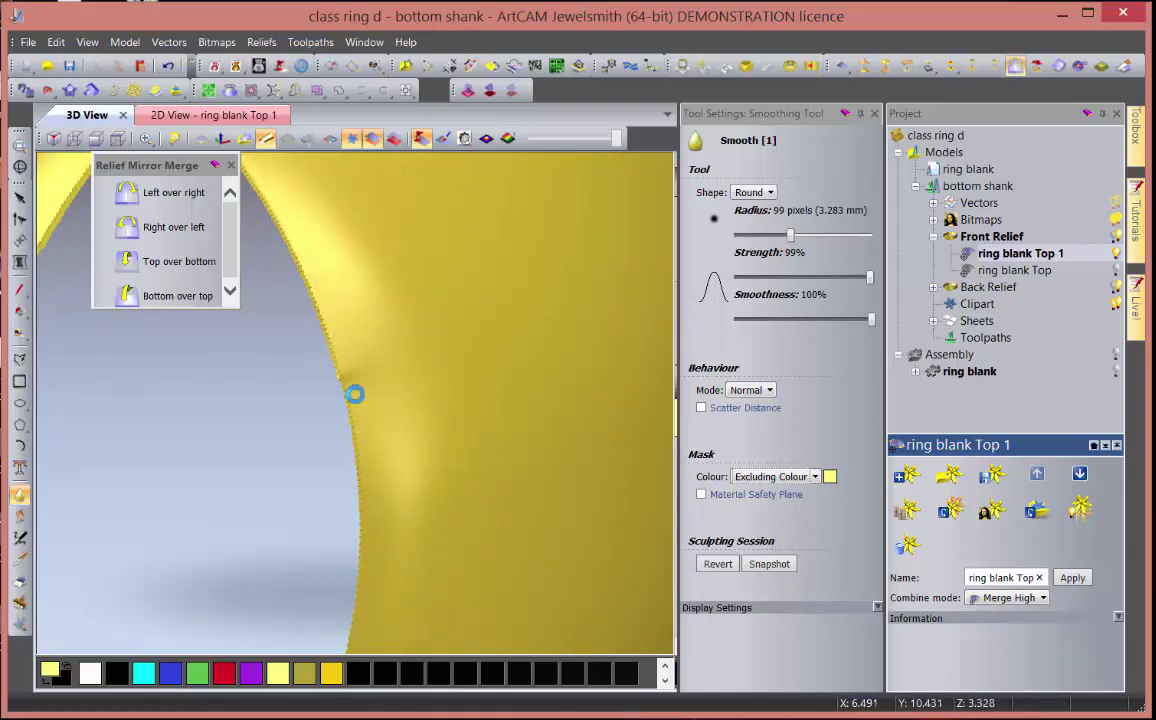
middle_click_drag(456, 492, 467, 394)
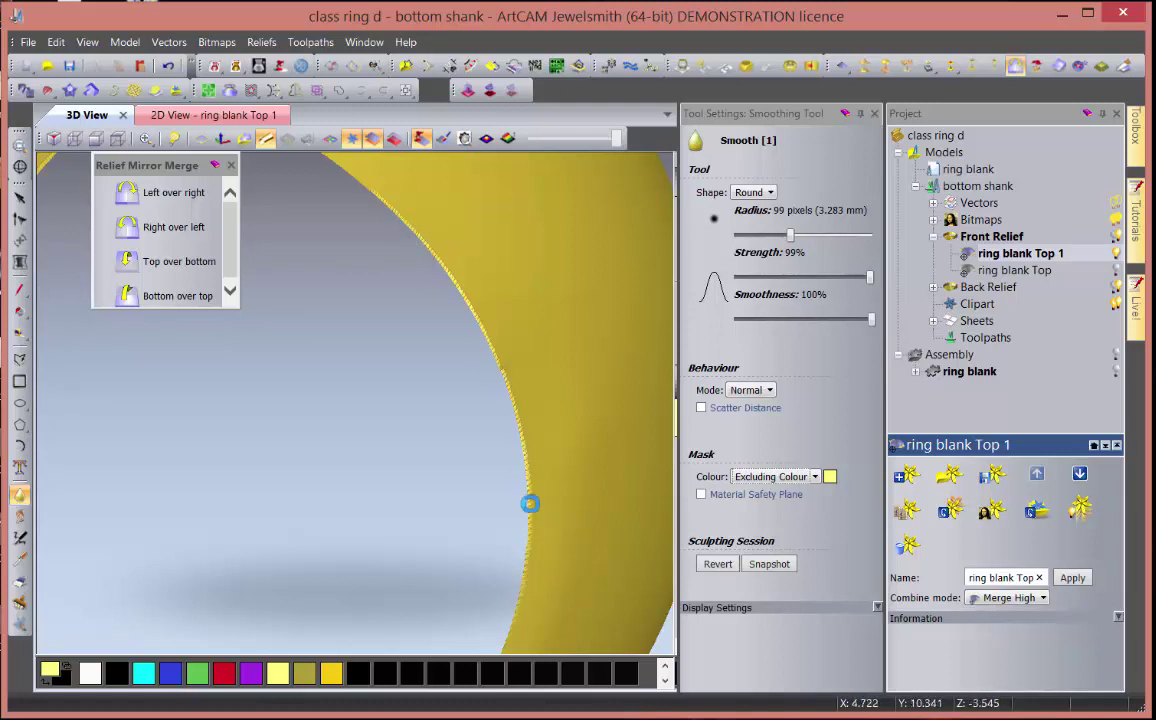
mouse_move(509, 410)
middle_mouse_down()
mouse_move(403, 477)
mouse_move(255, 436)
mouse_move(170, 483)
mouse_move(258, 462)
middle_mouse_up()
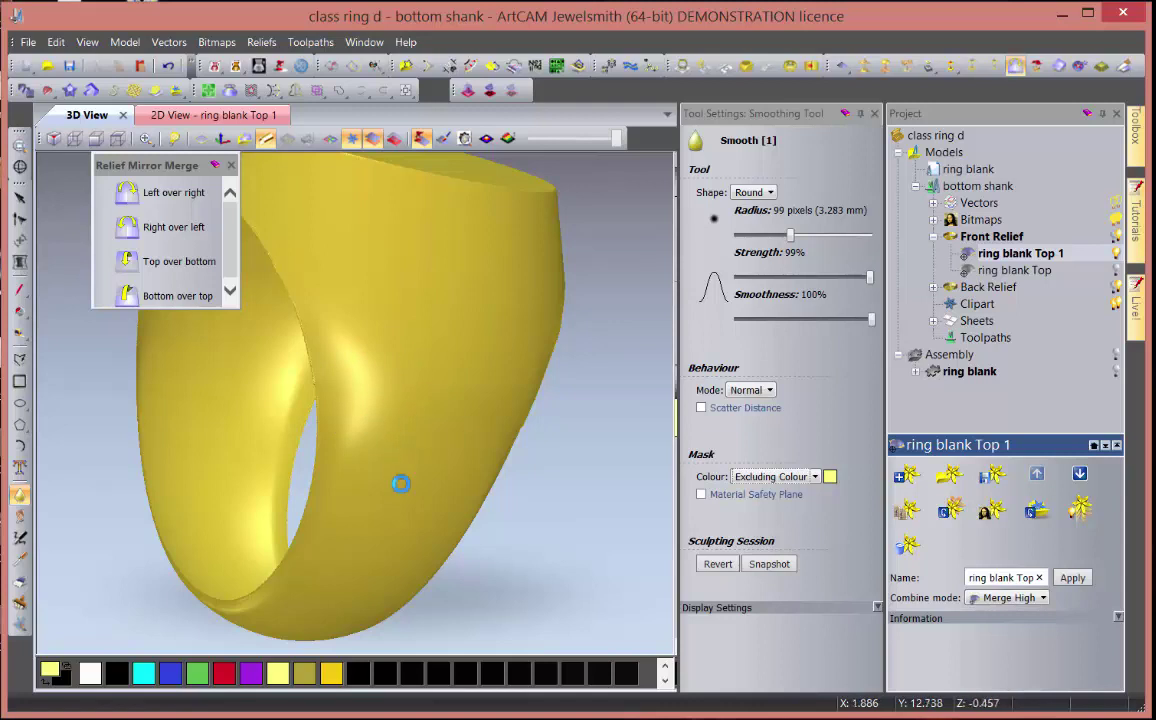
mouse_move(419, 482)
middle_mouse_down()
mouse_move(328, 495)
mouse_move(258, 537)
mouse_move(428, 423)
mouse_move(512, 446)
mouse_move(454, 490)
mouse_move(431, 491)
middle_mouse_up()
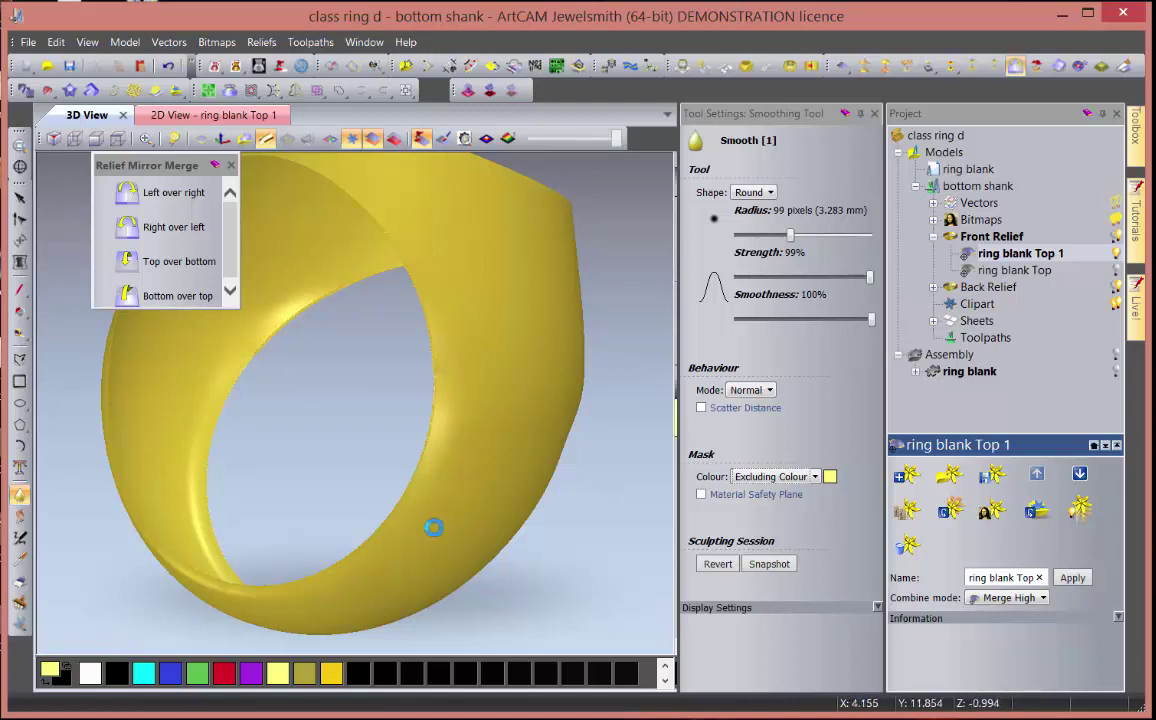
mouse_move(458, 491)
middle_mouse_down()
mouse_move(191, 419)
mouse_move(289, 336)
mouse_move(298, 272)
middle_mouse_up()
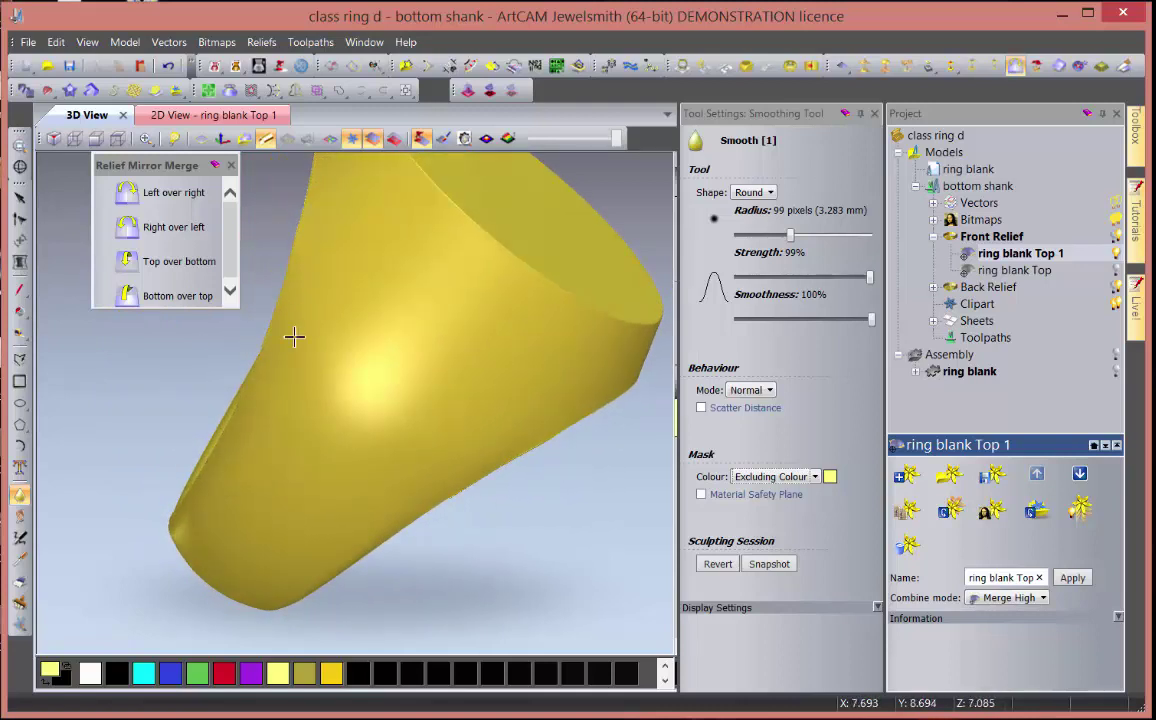
mouse_move(374, 405)
middle_mouse_down()
mouse_move(361, 432)
mouse_move(261, 380)
mouse_move(379, 362)
mouse_move(335, 343)
middle_mouse_up()
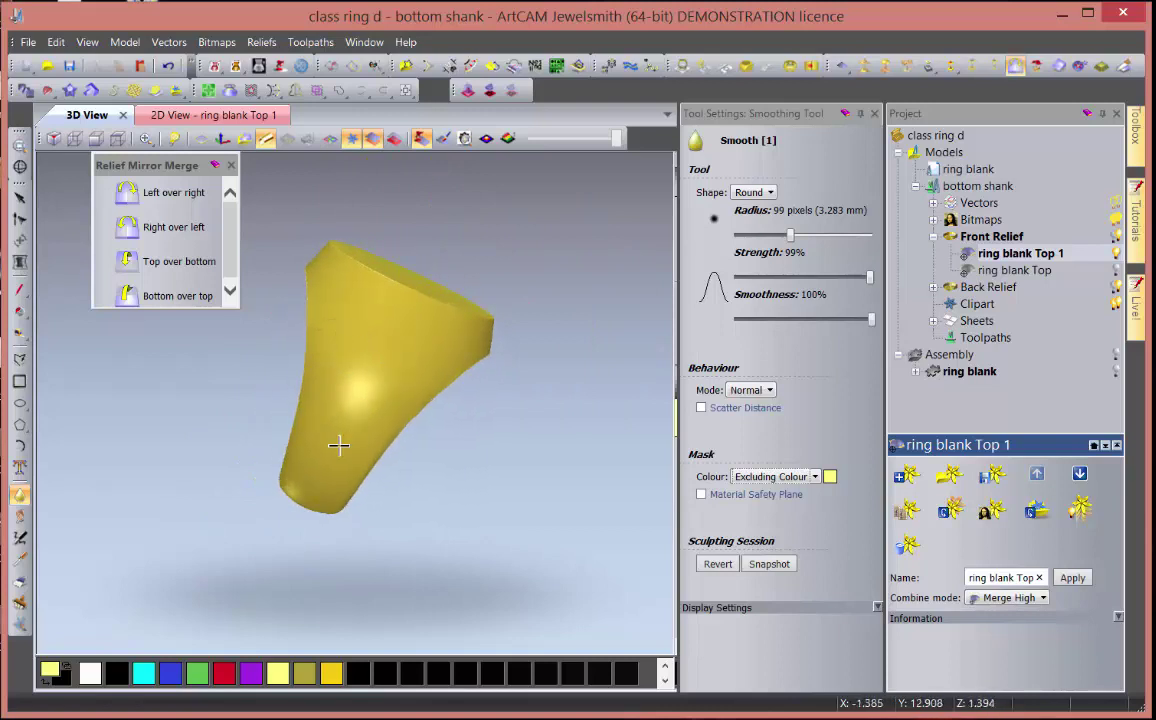
middle_click_drag(338, 445, 387, 348)
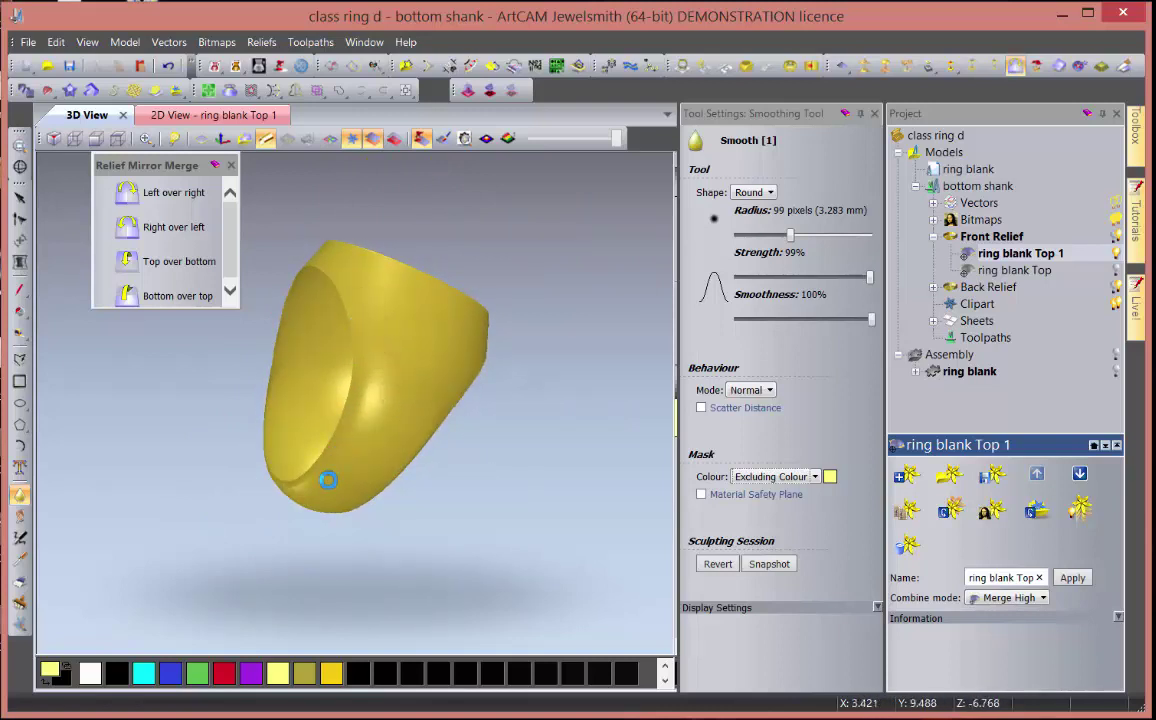
left_click(875, 118)
- Examine the joint around the finger opening in 3D and the upper outline of the shank and head in 2D
middle_click_drag(319, 364, 411, 405)
scroll(432, 455, "up", 5)
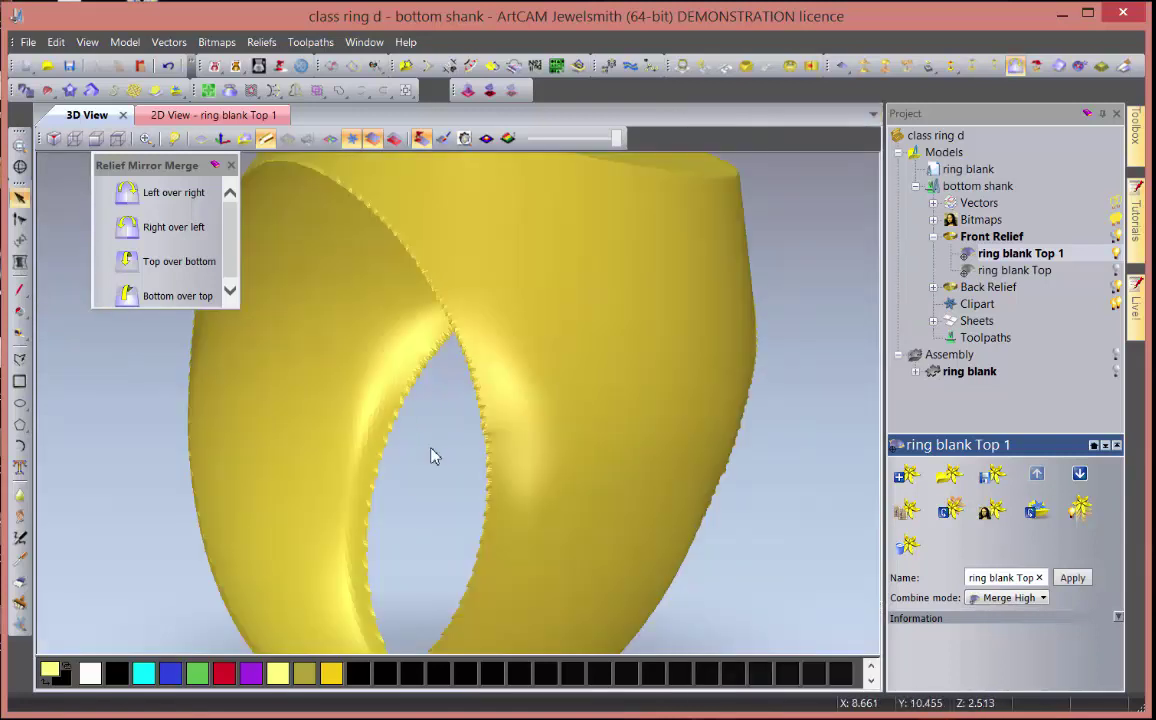
middle_click_drag(432, 456, 475, 454)
scroll(505, 403, "up", 4)
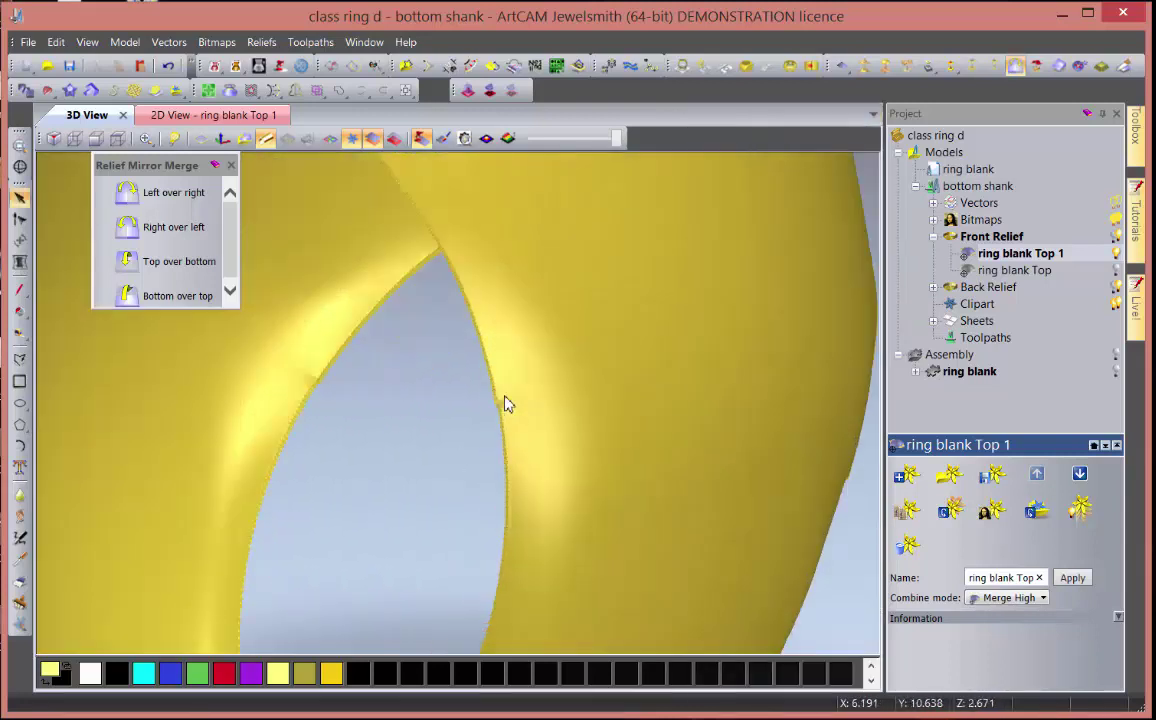
mouse_move(505, 403)
middle_mouse_down()
mouse_move(418, 485)
mouse_move(310, 503)
mouse_move(268, 497)
mouse_move(268, 474)
middle_mouse_up()
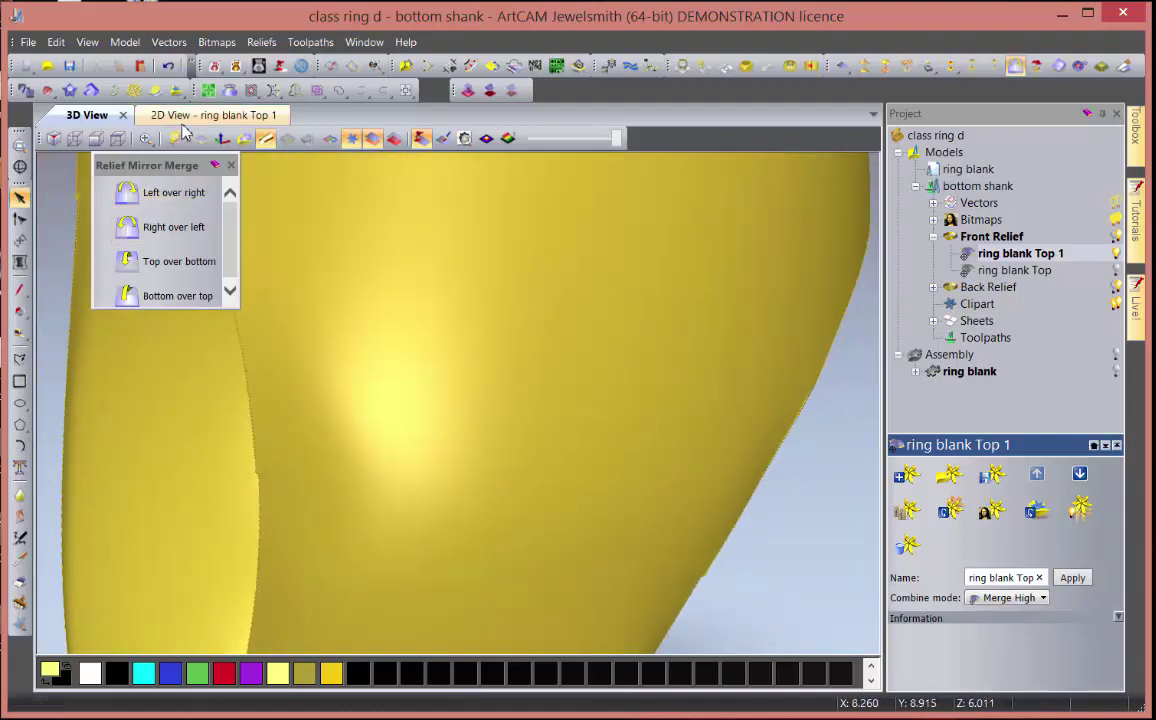
left_click(185, 117)
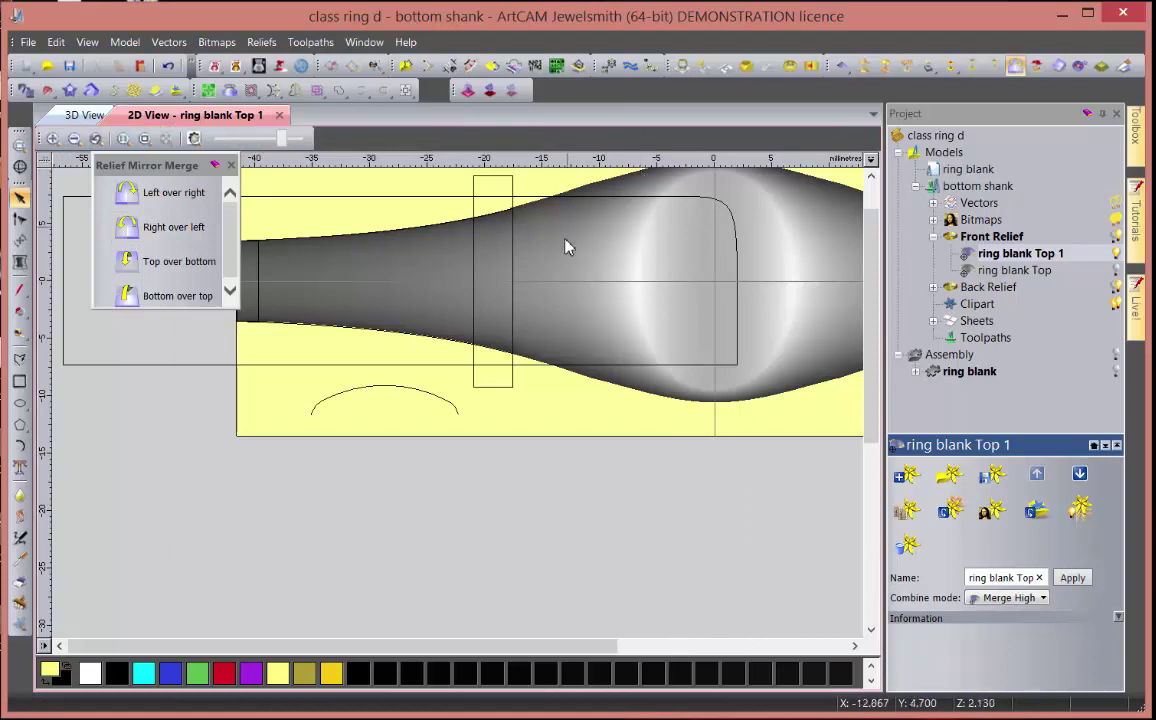
scroll(524, 312, "down", 3)
scroll(498, 366, "up", 5)
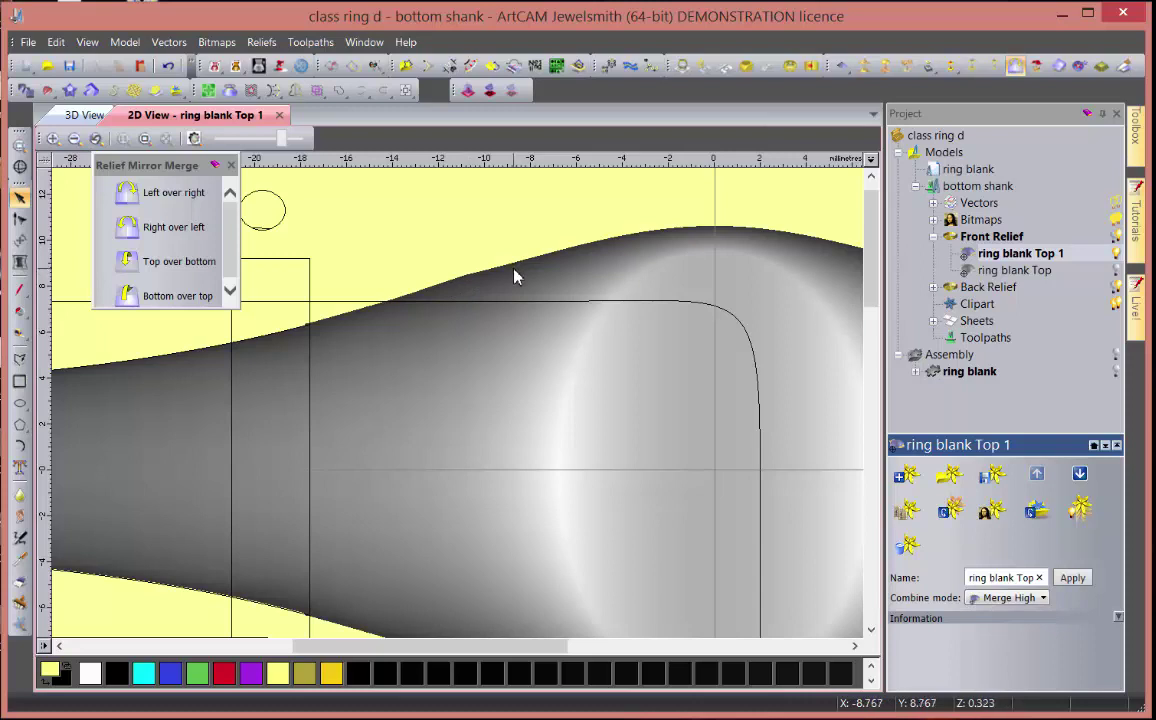
- Clear the bitmap layer with polyline creation active, and turn on the relief preview in the 2D view
left_click(19, 359)
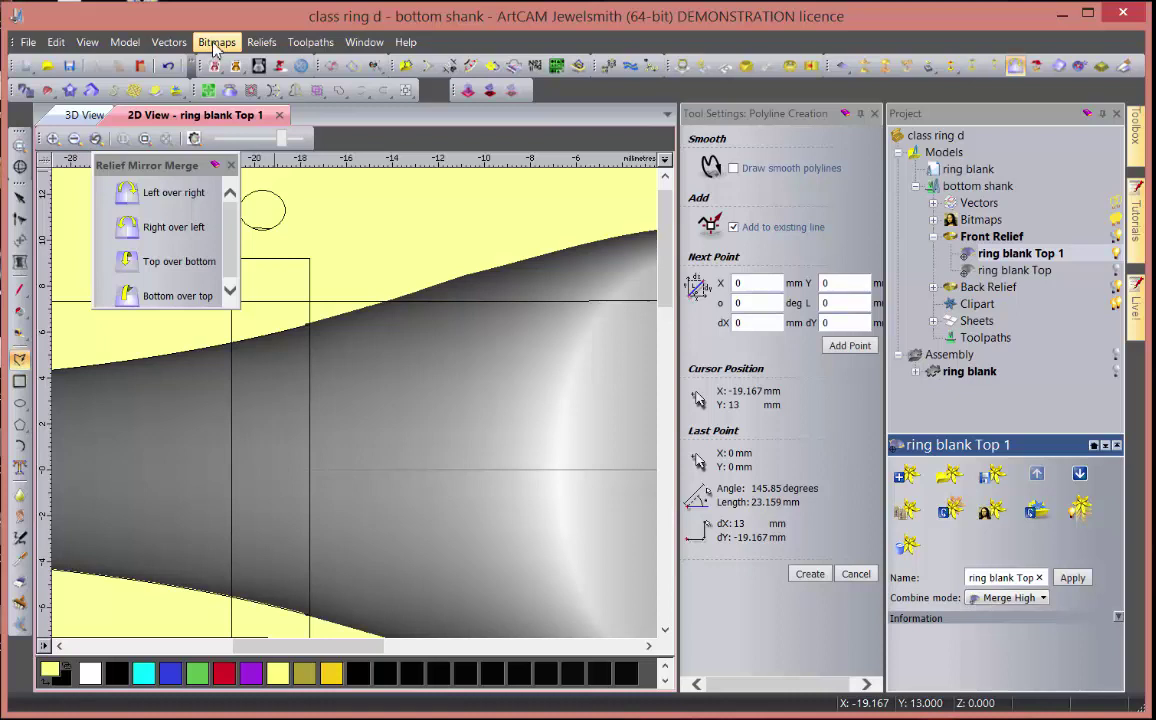
left_click(214, 44)
left_click(232, 177)
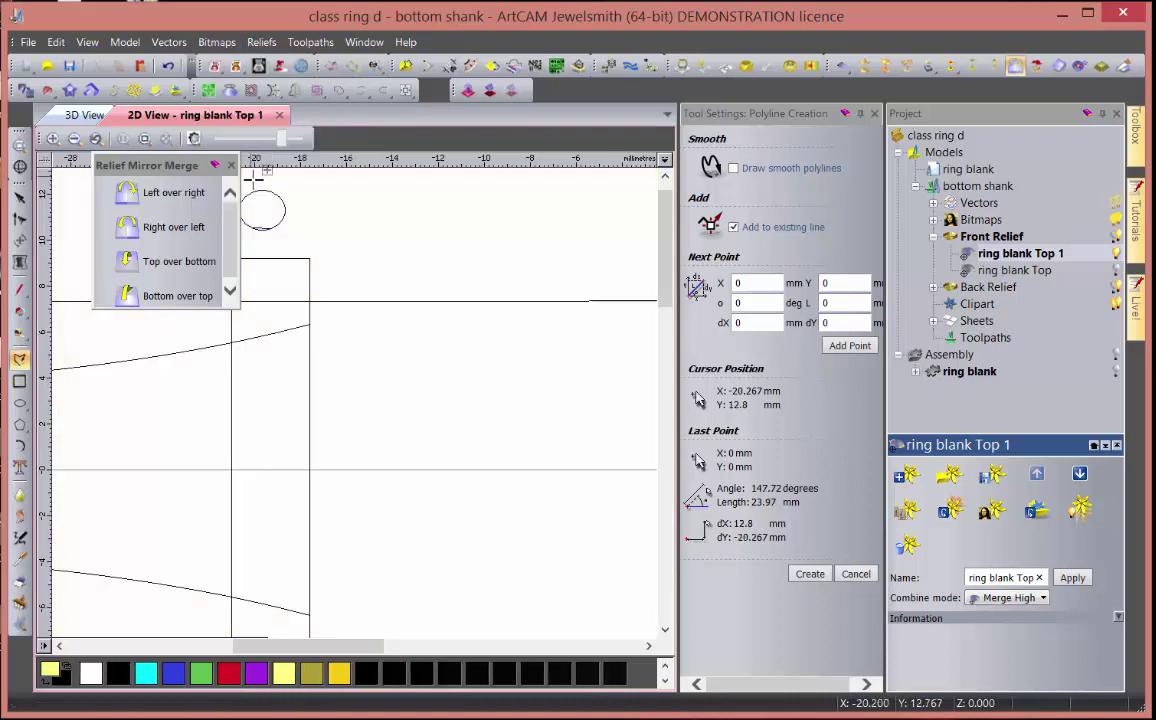
left_click(196, 139)
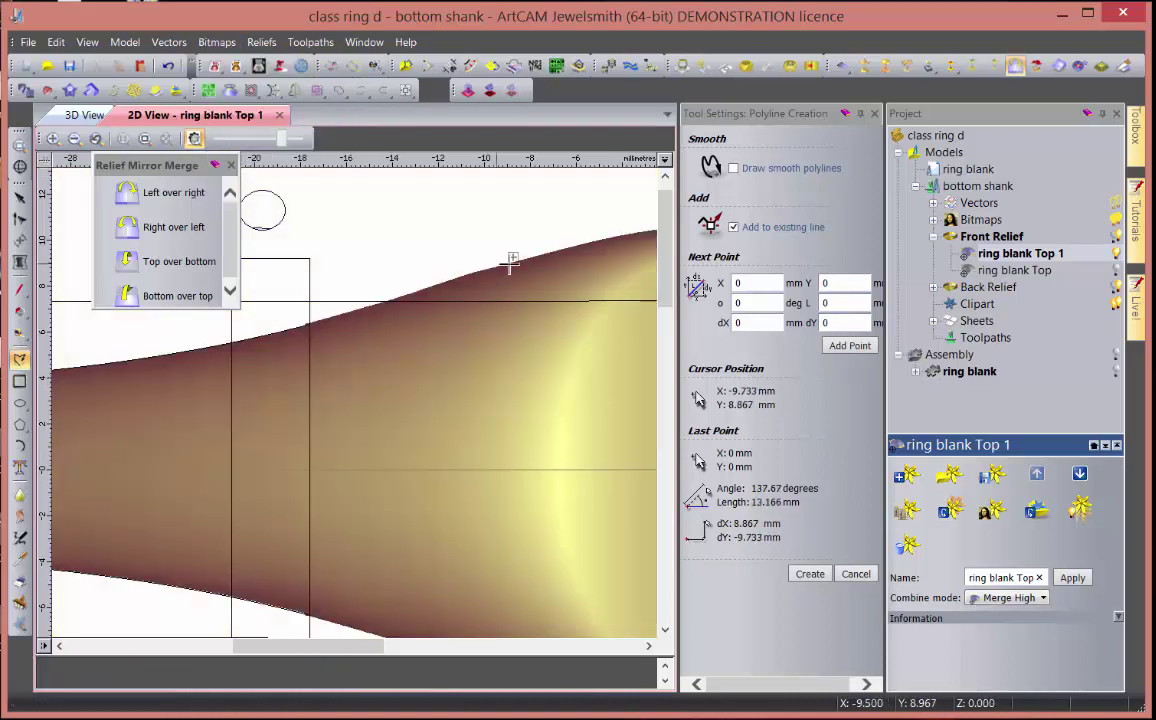
- Draw a straight polyline about 37.7 mm long from the upper edge of the head to the upper corner of the shank's end
left_click(605, 240)
scroll(467, 317, "down", 1)
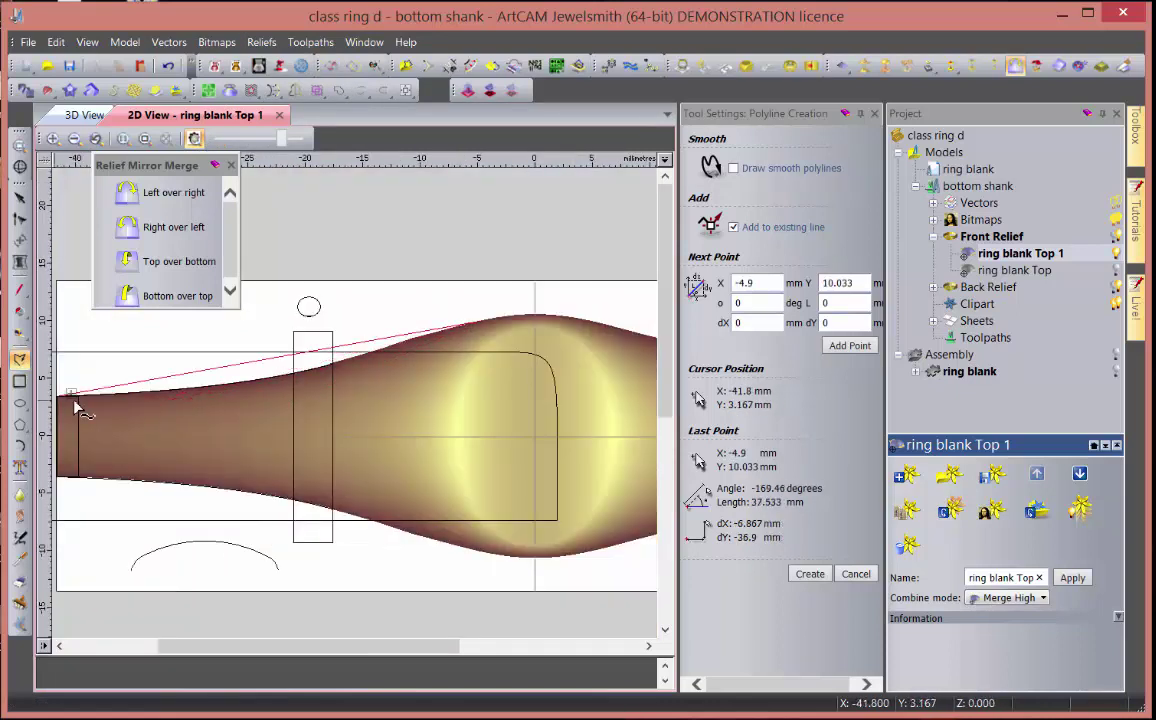
scroll(129, 400, "up", 1)
scroll(212, 413, "up", 1)
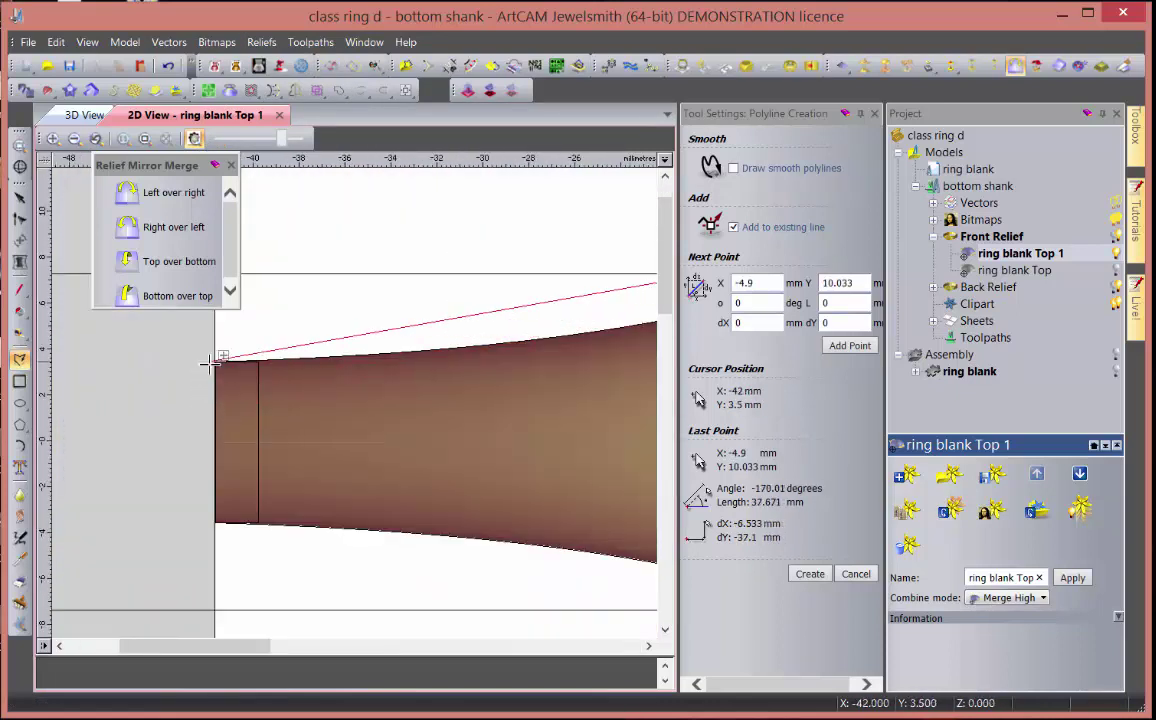
left_click(210, 362)
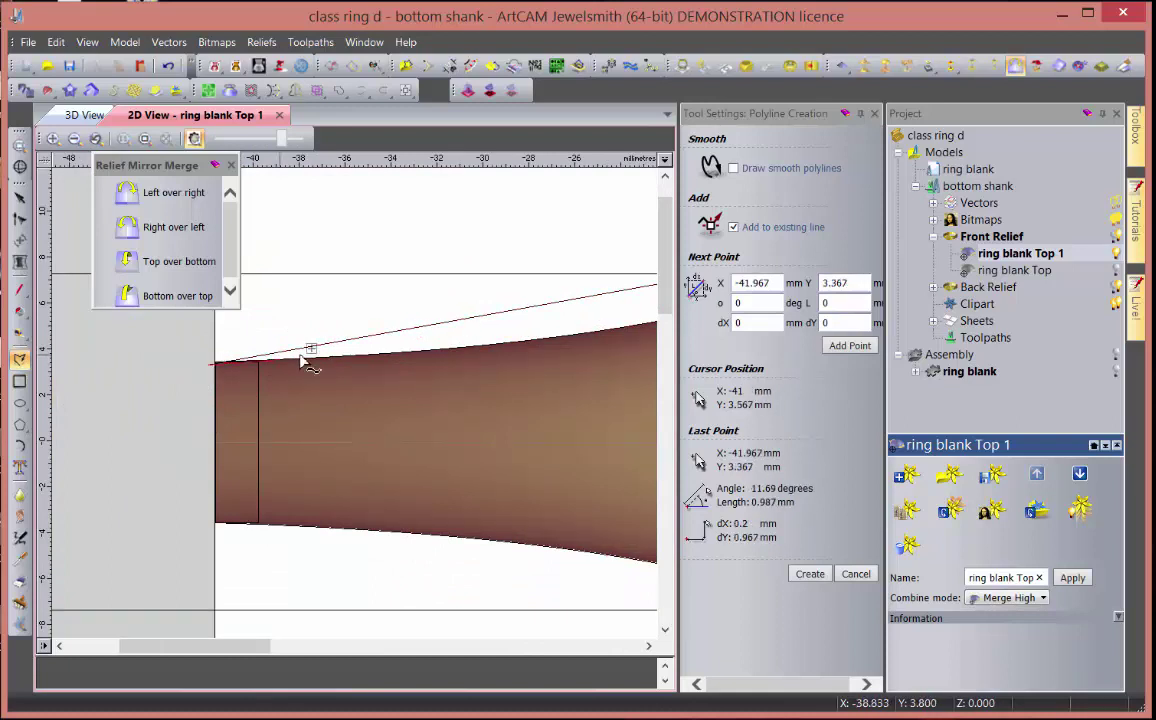
key("Escape")
scroll(462, 335, "down", 1)
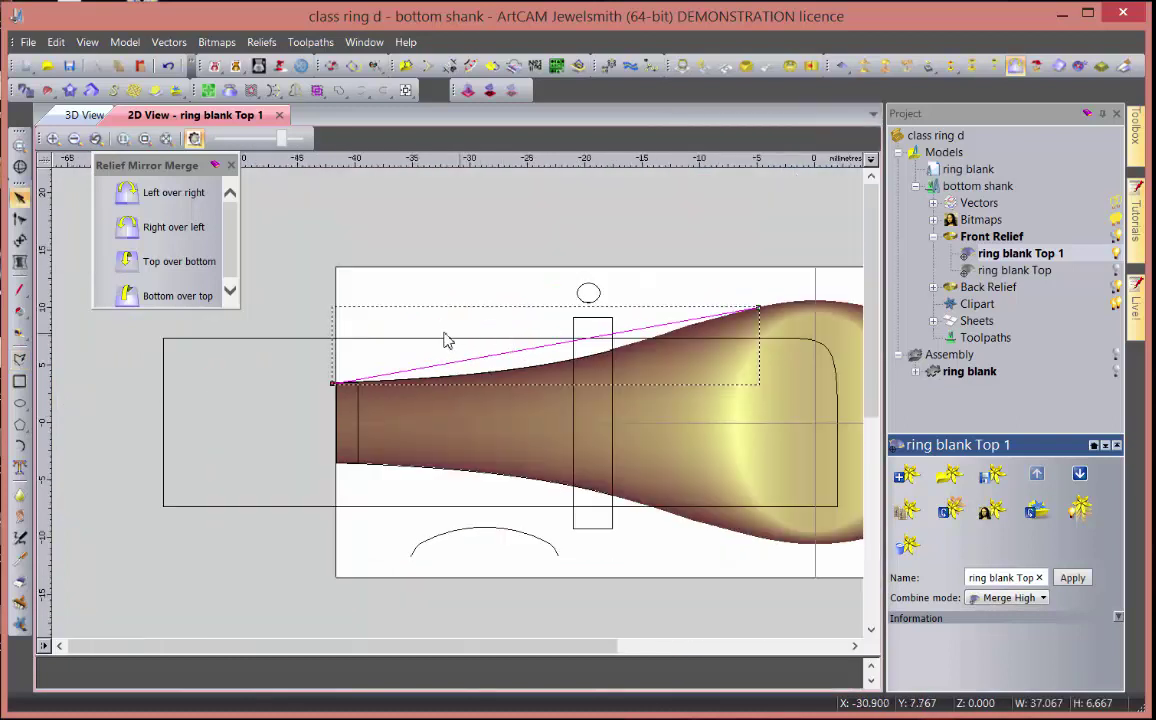
- Convert the straight polyline to a curve and shape it with its control points along the shank's upper outline
key("n")
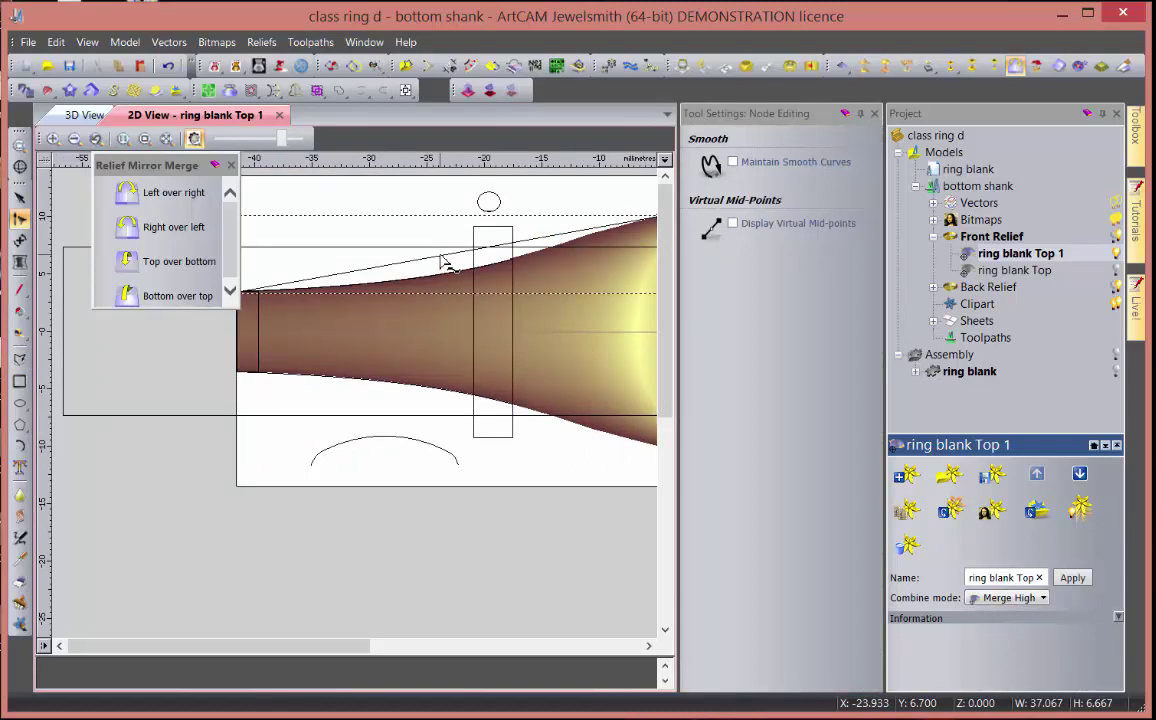
left_click(371, 277)
scroll(439, 338, "down", 2)
scroll(395, 374, "up", 2)
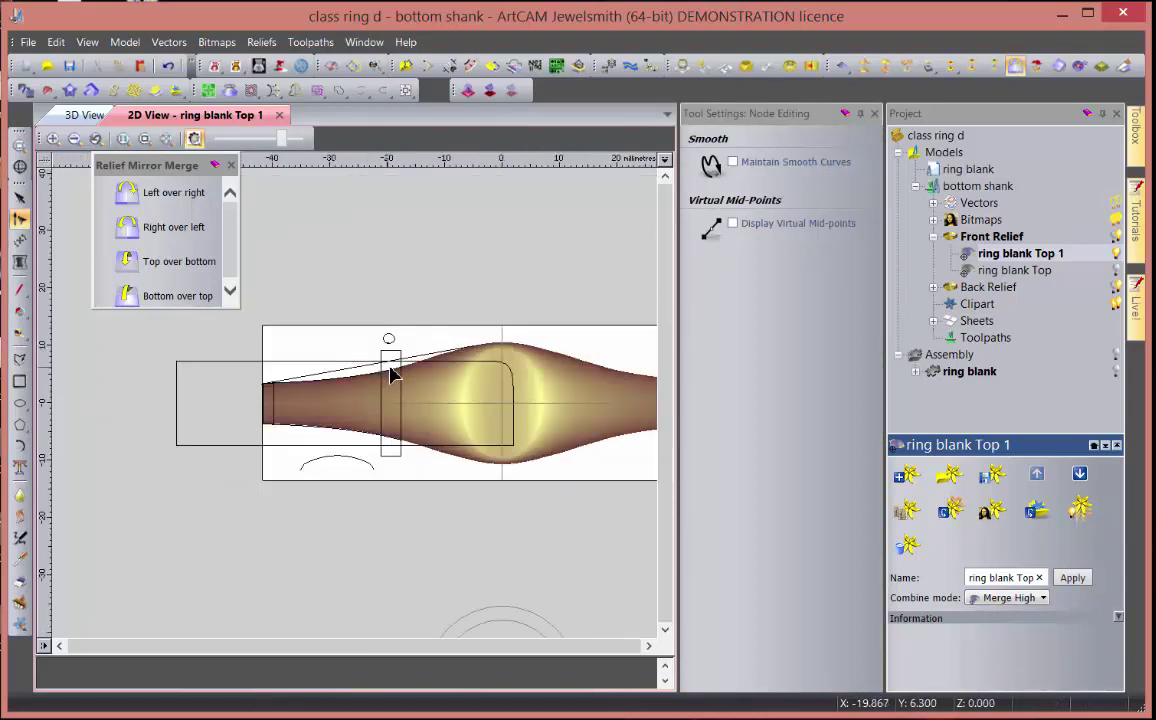
left_click(427, 355)
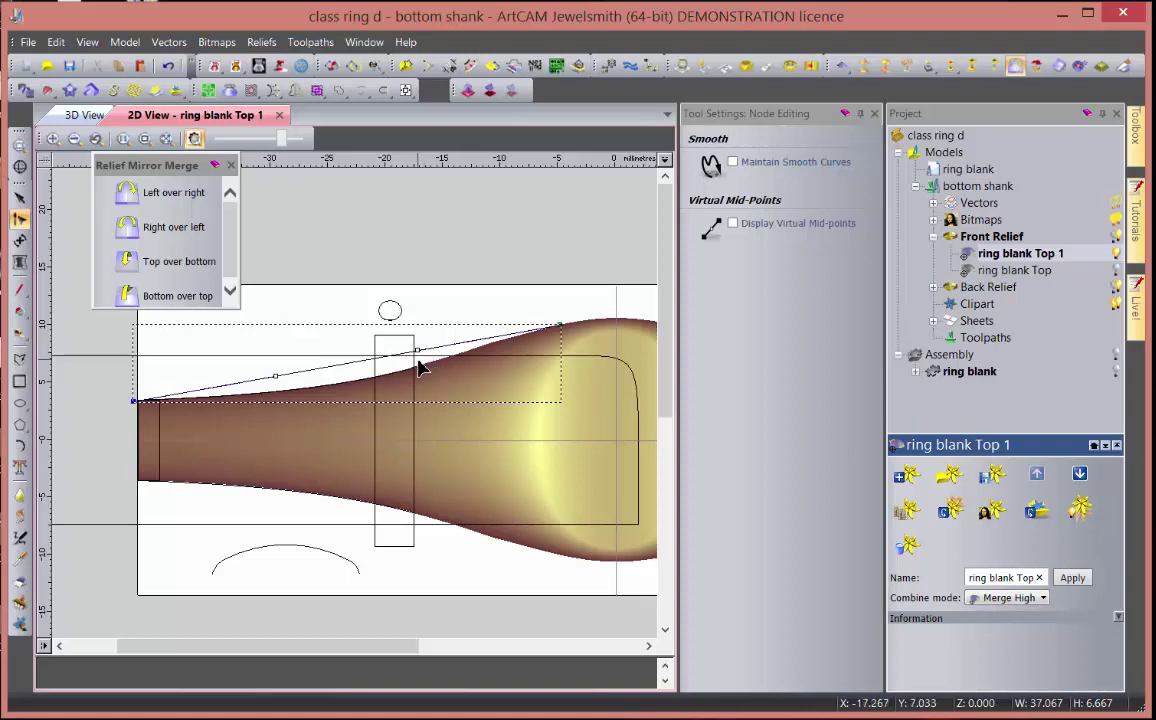
left_click_drag(277, 376, 439, 368)
scroll(500, 340, "up", 4)
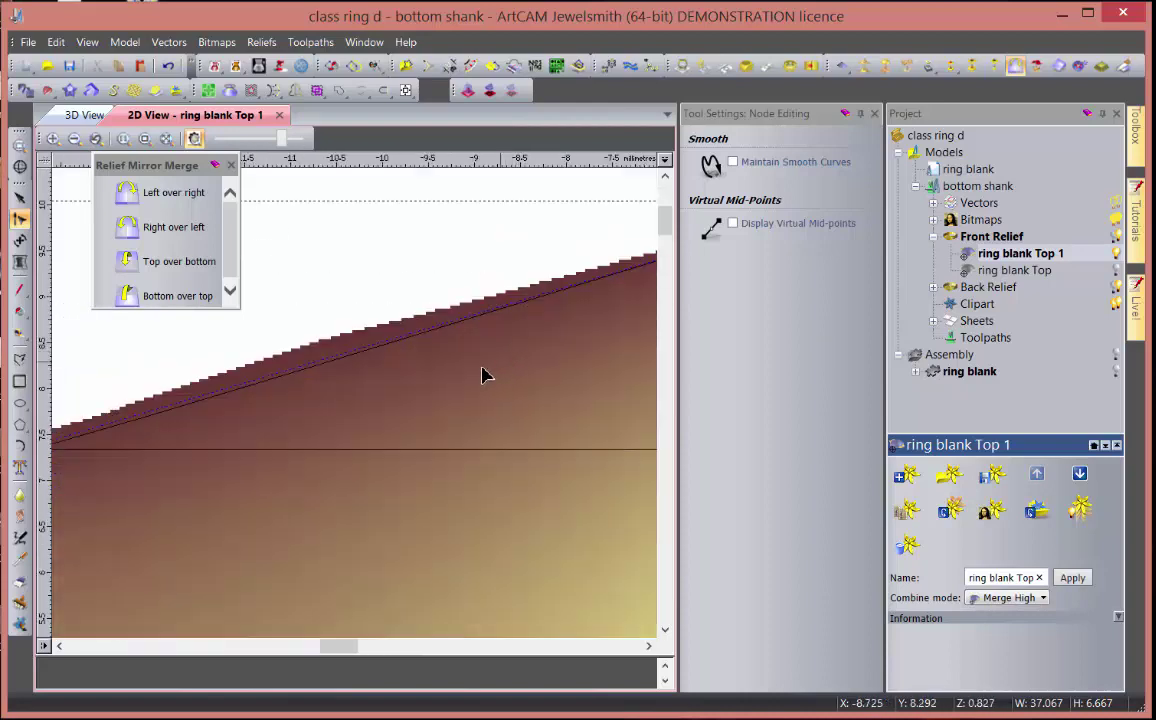
- Fine-tune the curve's control handle beside the head's upper edge to follow the relief outline, and end node editing
scroll(365, 370, "down", 2)
scroll(455, 370, "up", 2)
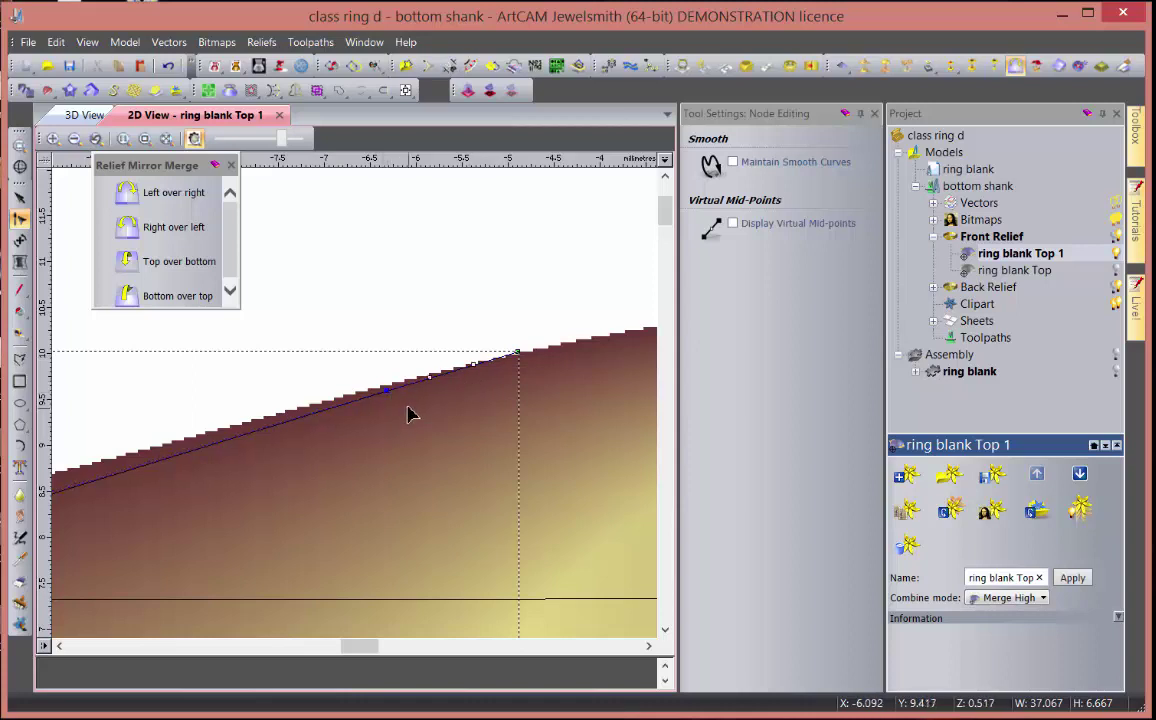
left_click_drag(381, 399, 372, 399)
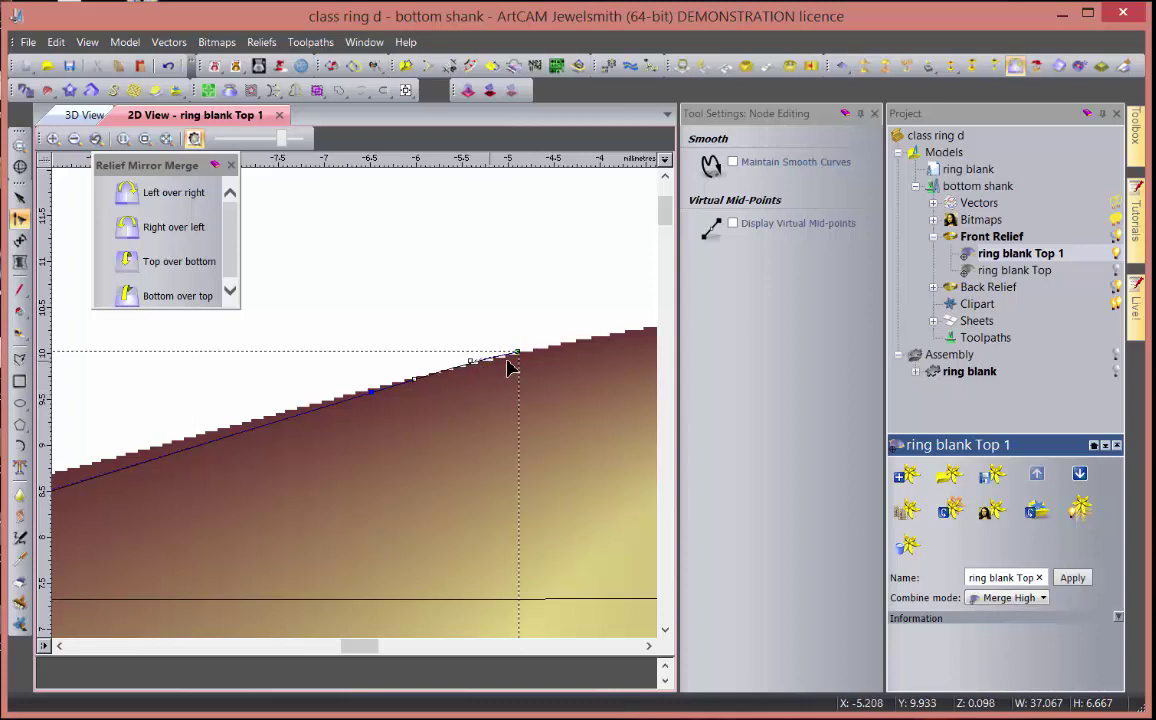
scroll(315, 441, "down", 2)
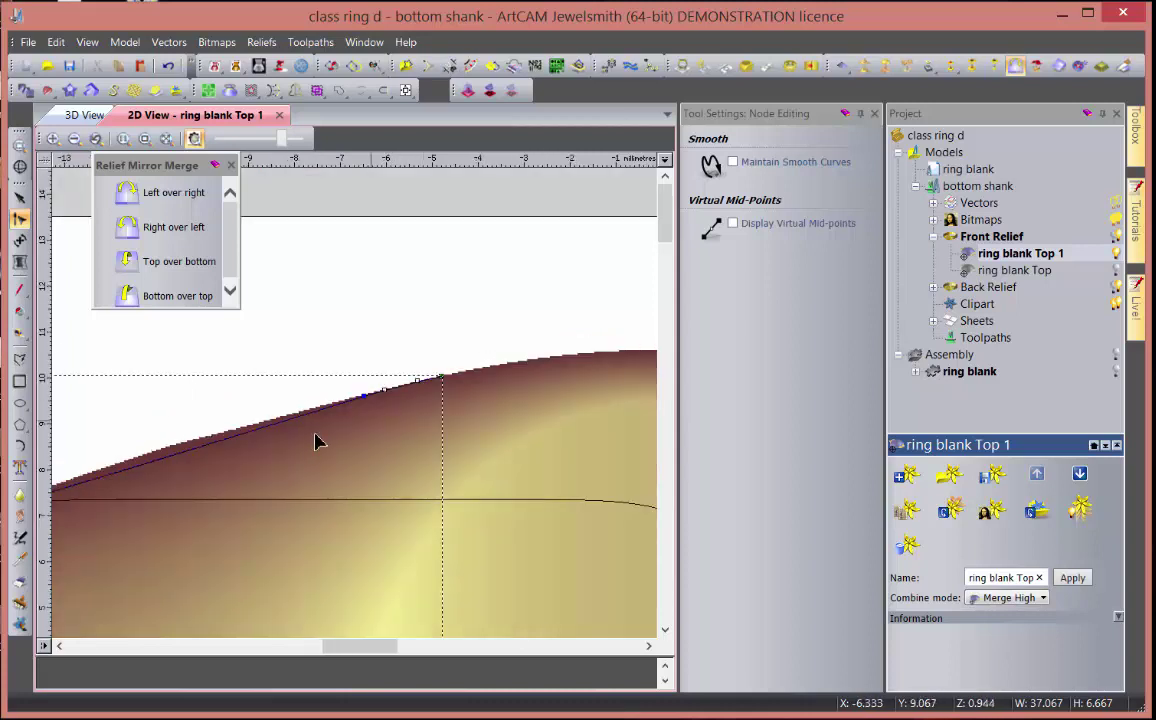
scroll(212, 475, "down", 2)
scroll(175, 484, "down", 2)
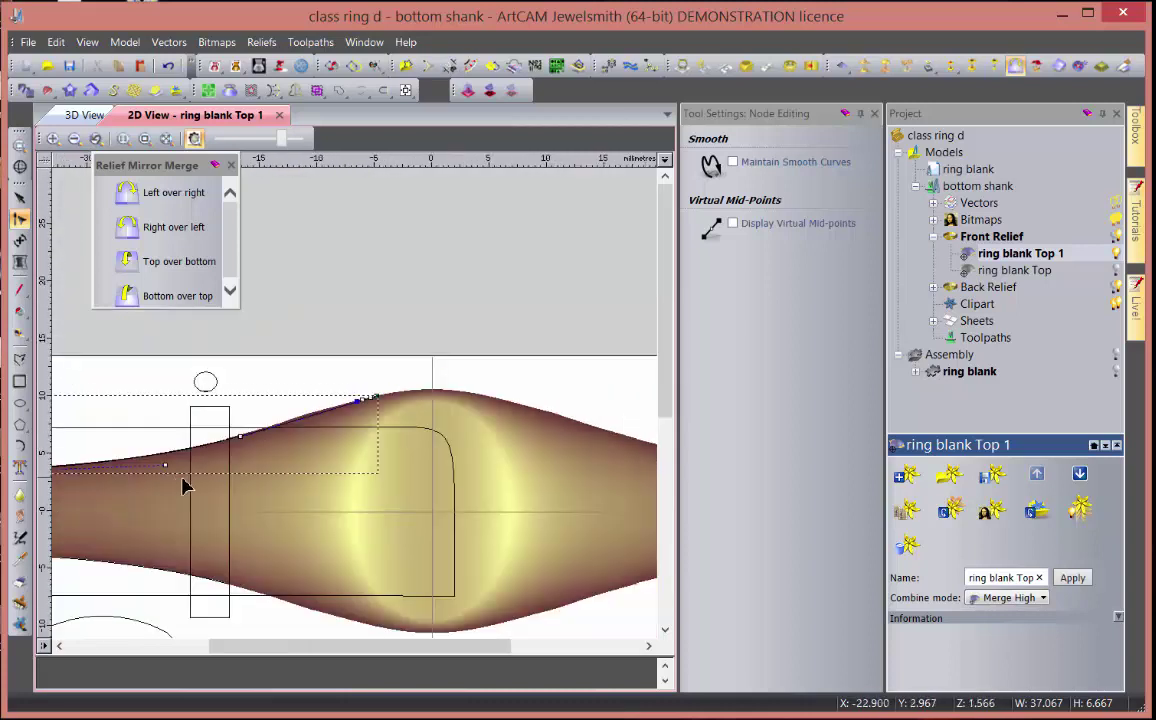
key("n")
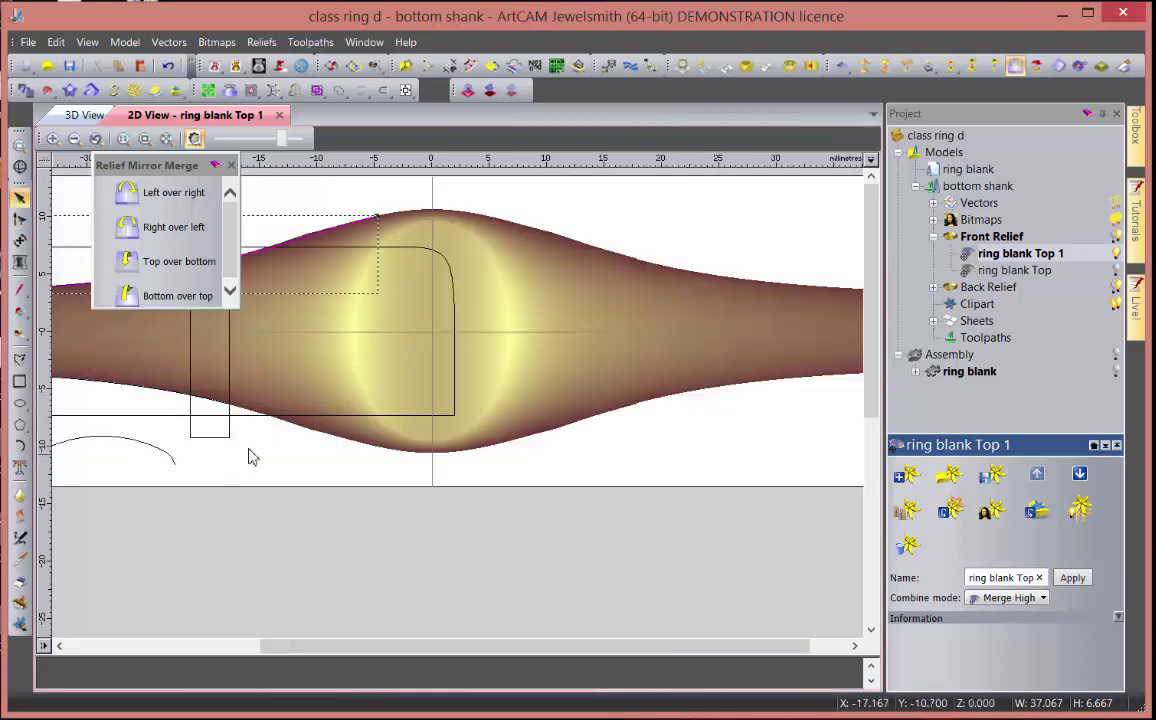
- Close the curve along the shank's upper outline with a straight line
scroll(300, 345, "down", 2)
right_click(308, 349)
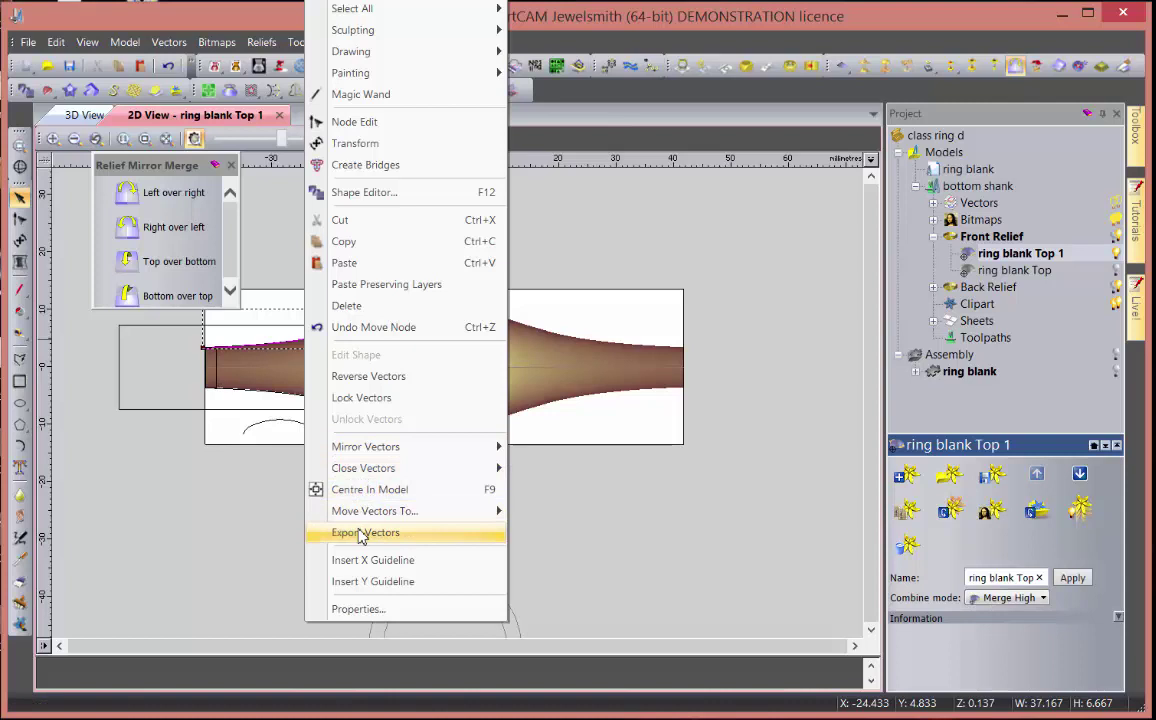
mouse_move(454, 474)
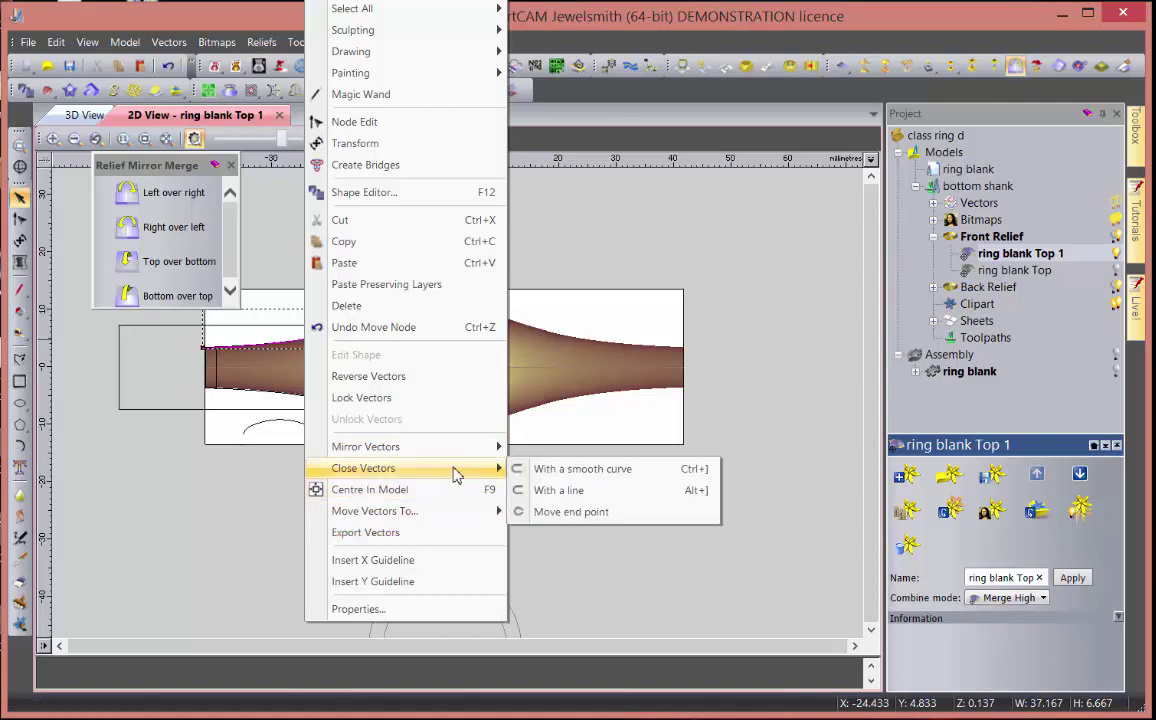
left_click(560, 511)
left_click(261, 343)
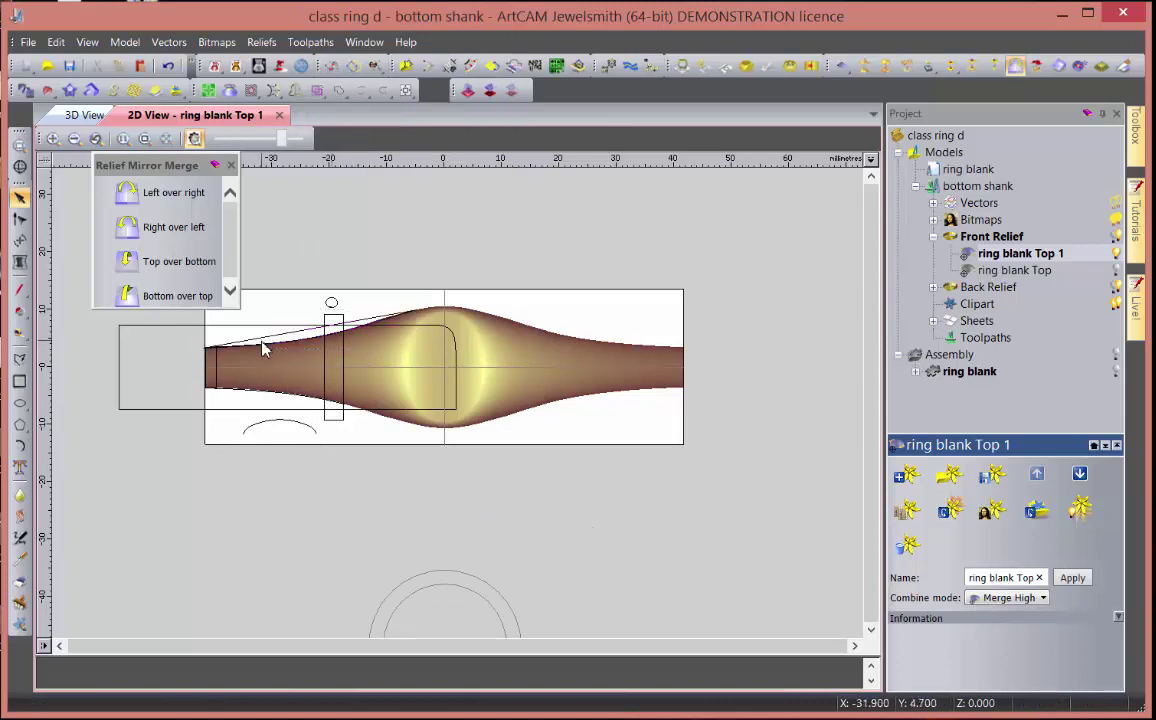
scroll(262, 345, "up", 2)
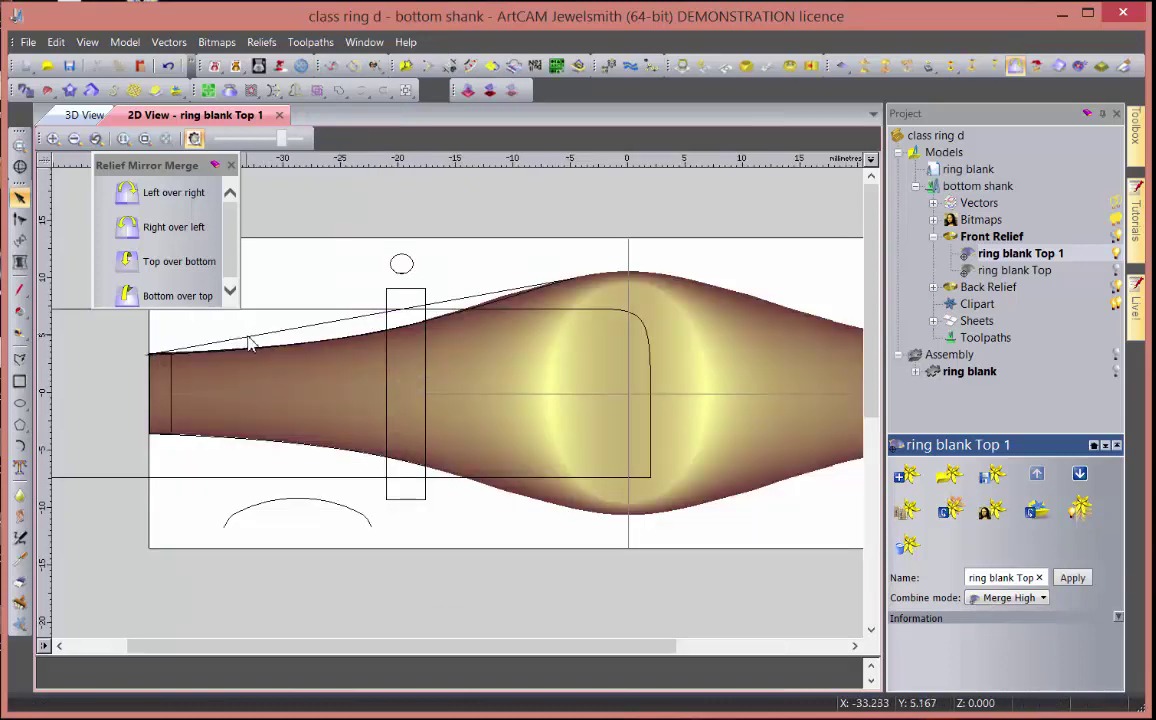
- Apply a flat plane shape to the closed vector with no limit, start height 0 mm and Merge Low
left_click(251, 343)
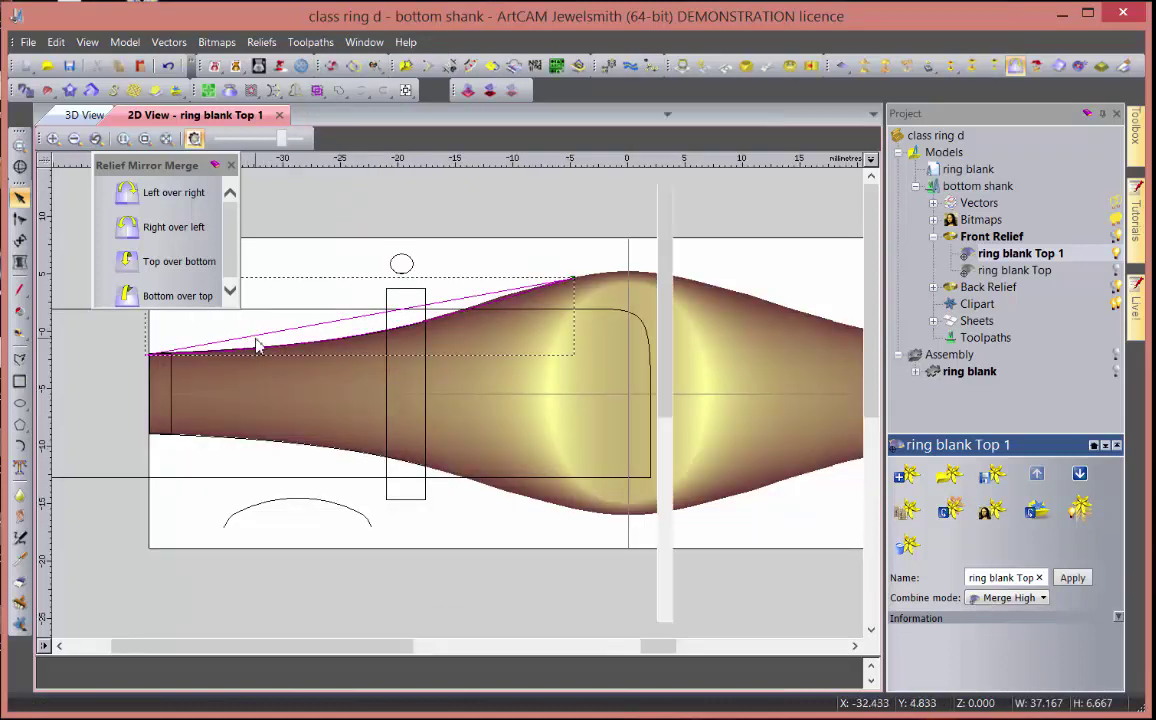
double_click(256, 345)
scroll(860, 483, "down", 3)
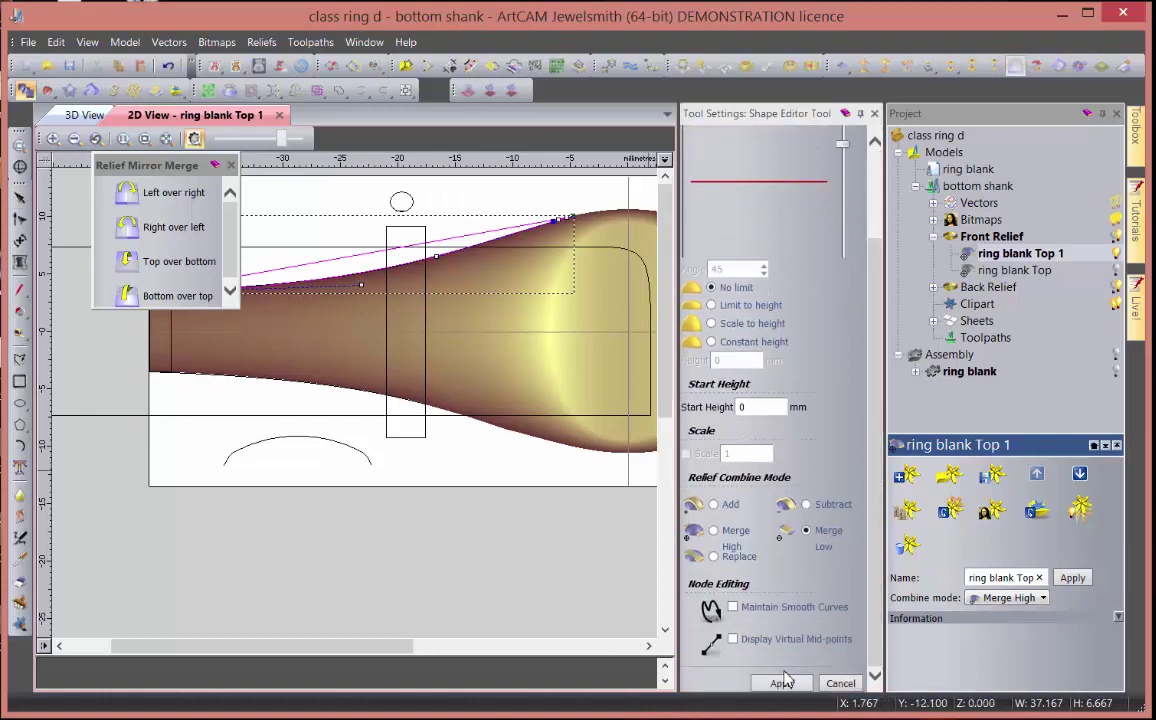
left_click(840, 684)
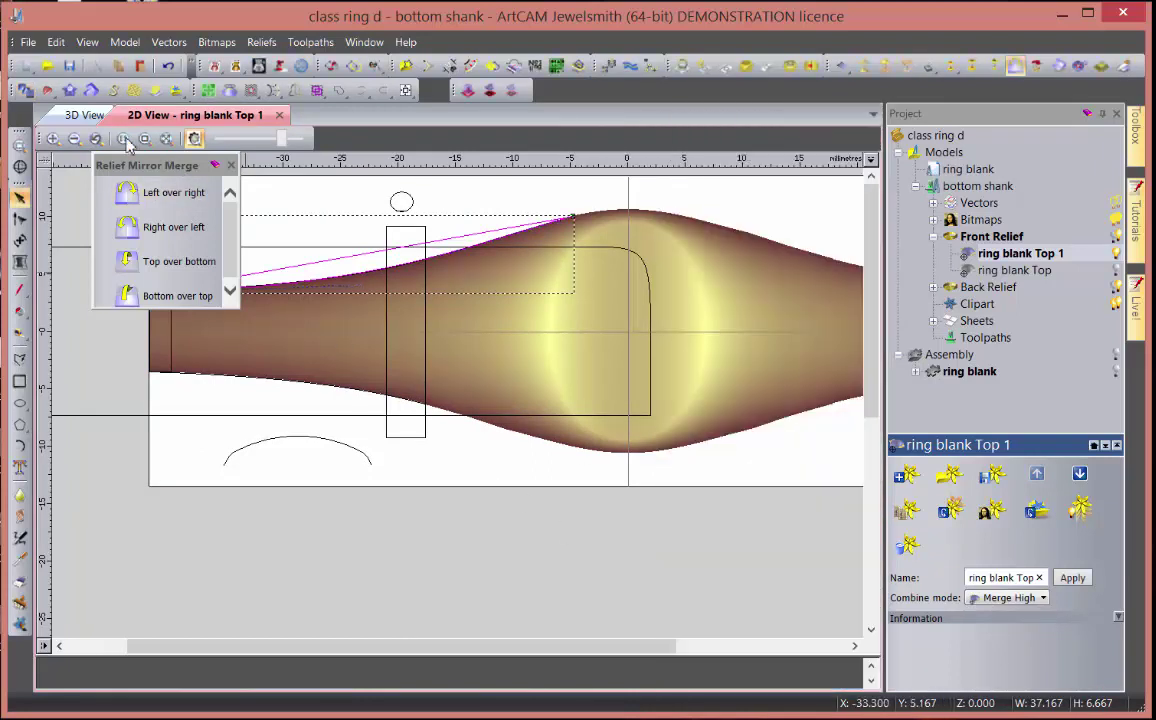
- Examine the ring's outer edge, shank, head and finger opening from several sides in 3D
left_click(85, 115)
scroll(449, 423, "down", 3)
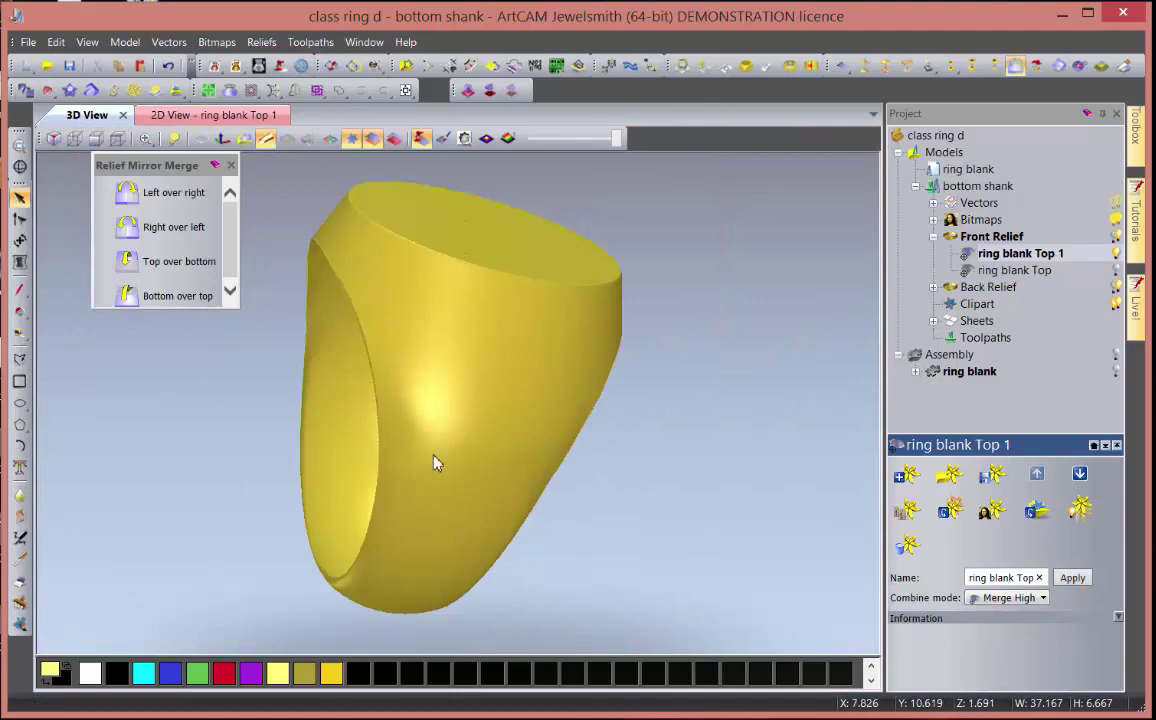
left_click_drag(434, 462, 369, 421)
scroll(422, 428, "up", 3)
scroll(405, 421, "down", 3)
scroll(359, 436, "up", 3)
scroll(349, 468, "down", 2)
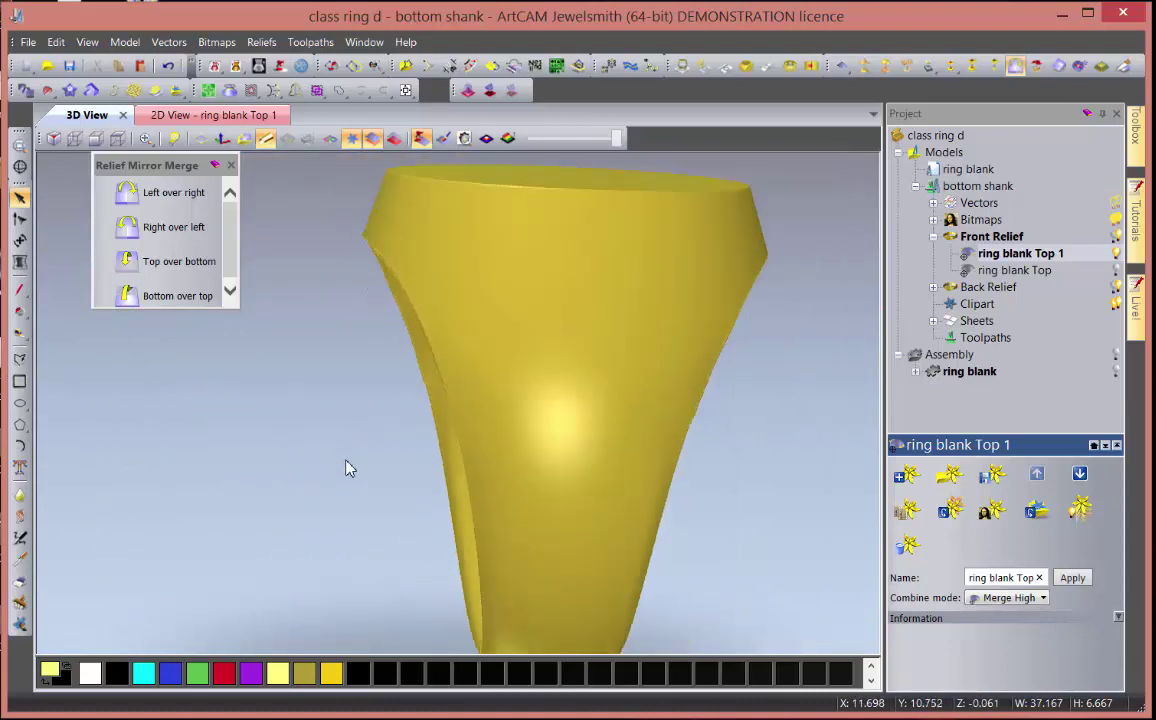
left_click_drag(346, 468, 437, 337)
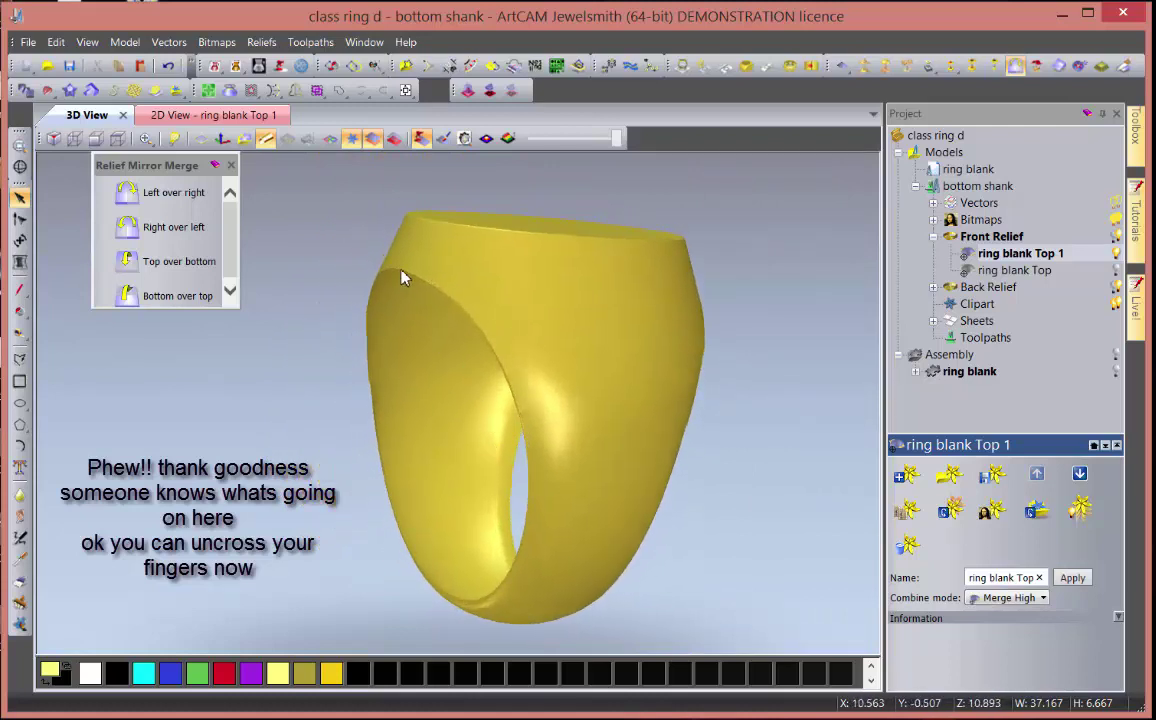
left_click_drag(539, 392, 468, 486)
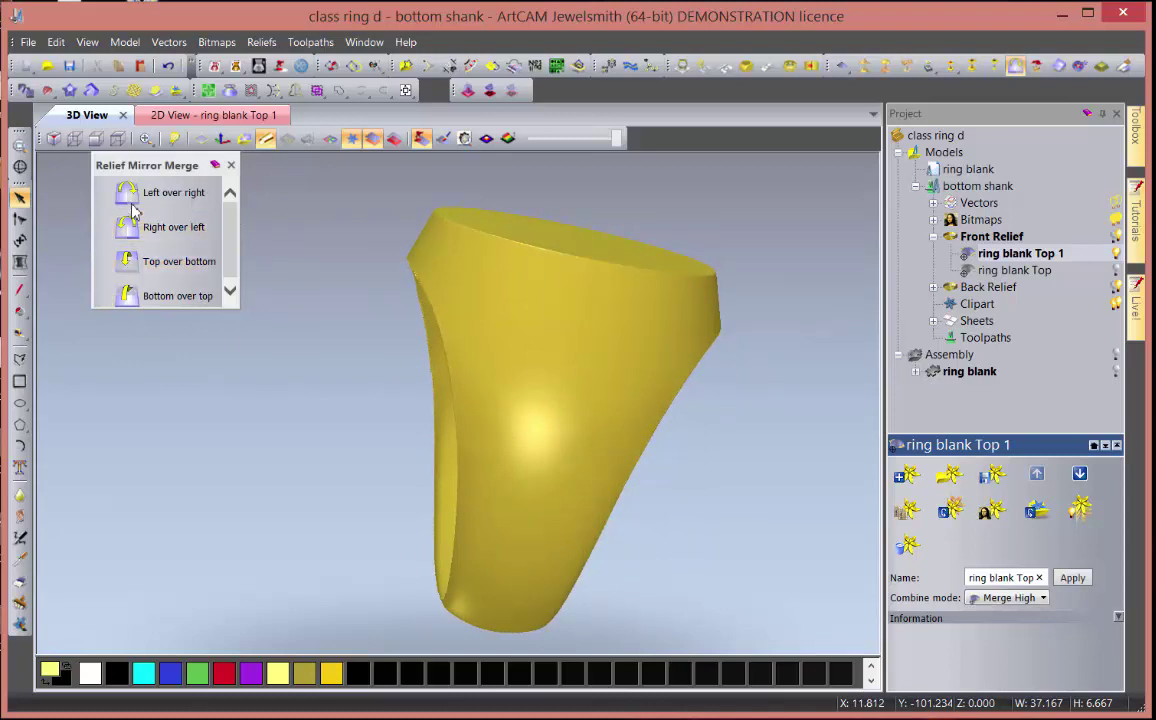
left_click_drag(299, 330, 487, 396)
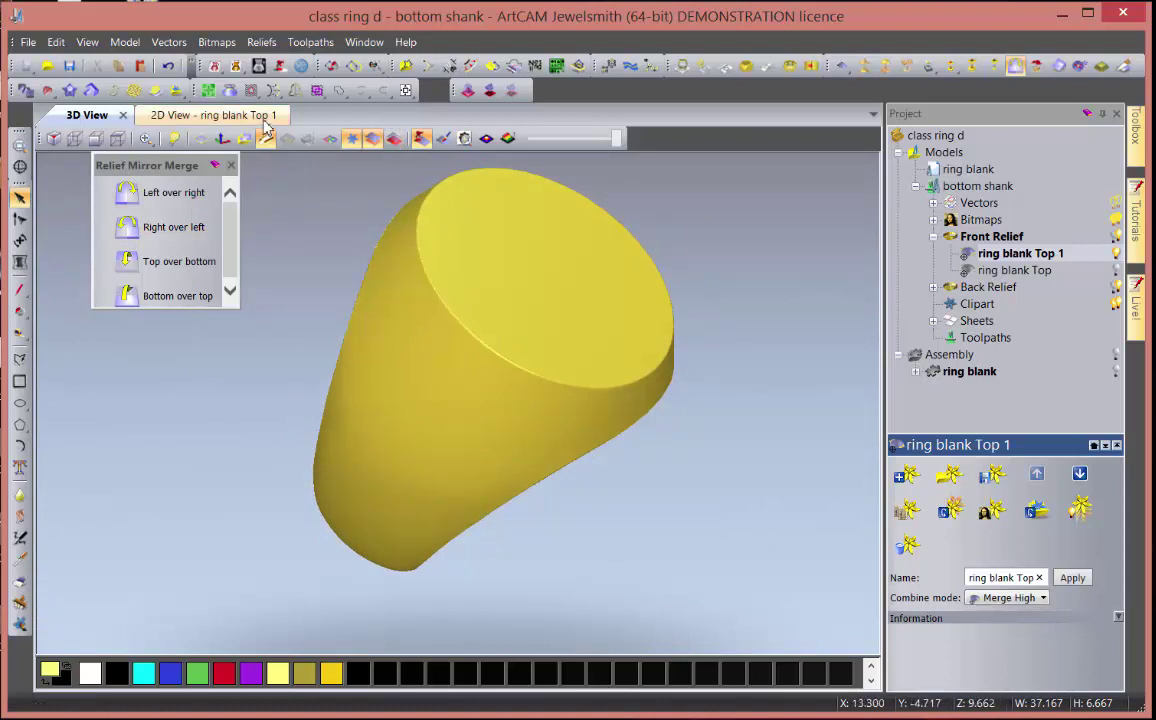
left_click_drag(604, 379, 534, 445)
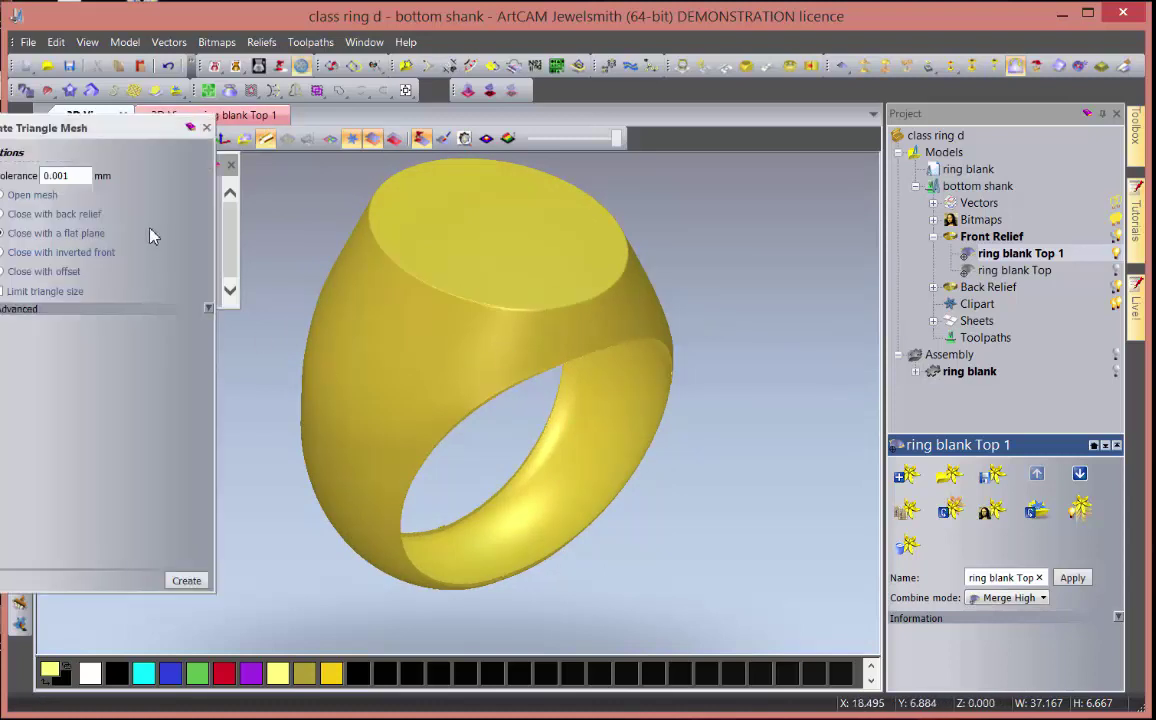
- Create a triangle mesh of the ring with 0.001 mm tolerance, closed with a flat plane
left_click_drag(128, 136, 190, 134)
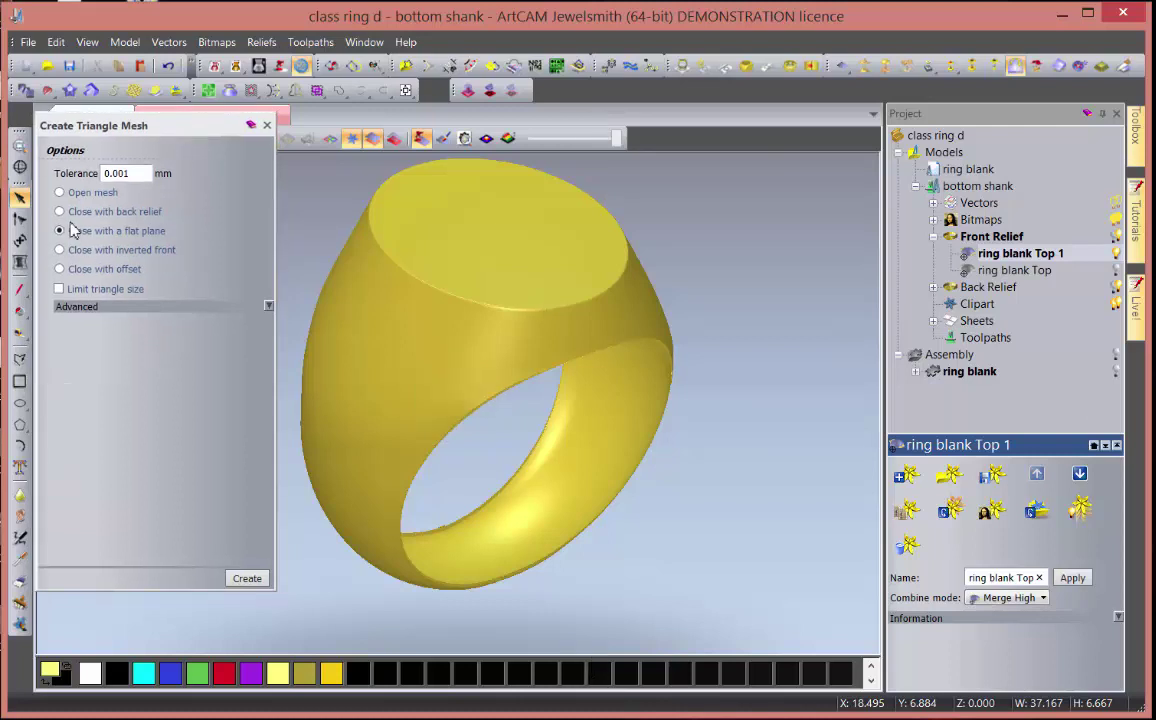
left_click(240, 578)
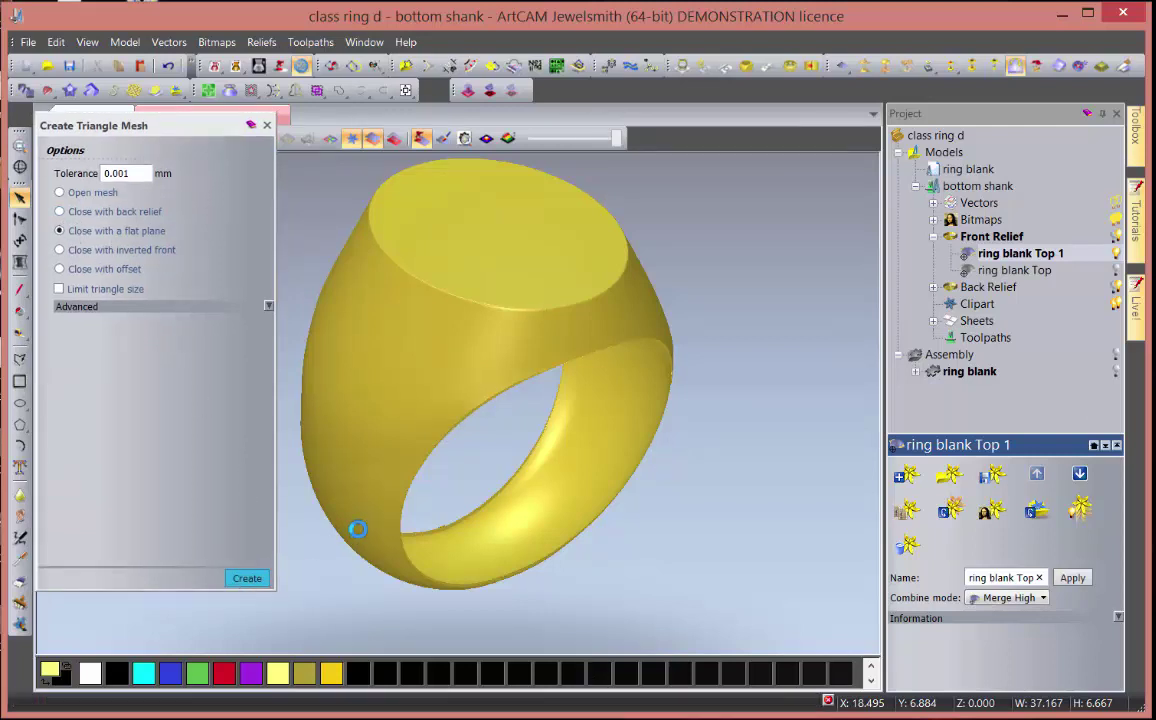
left_click_drag(356, 534, 590, 545)
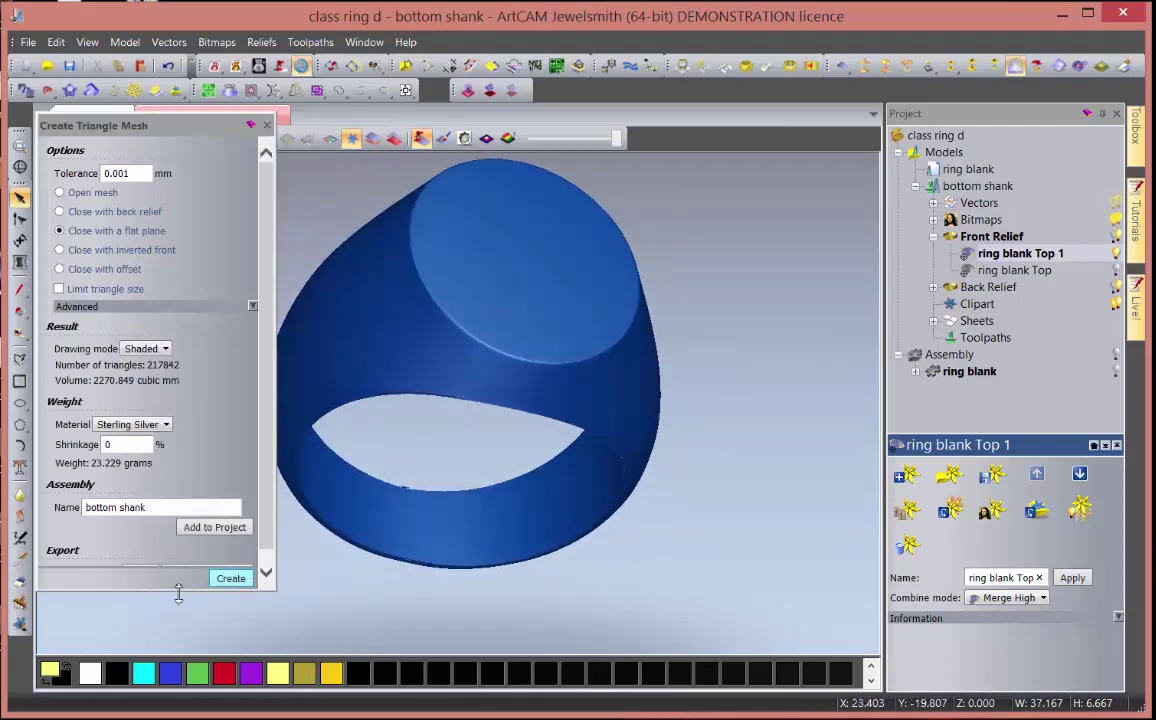
- Name the mesh "signet ring", add it to the project's assembly, and finish creating meshes
triple_click(161, 508)
type("ring")
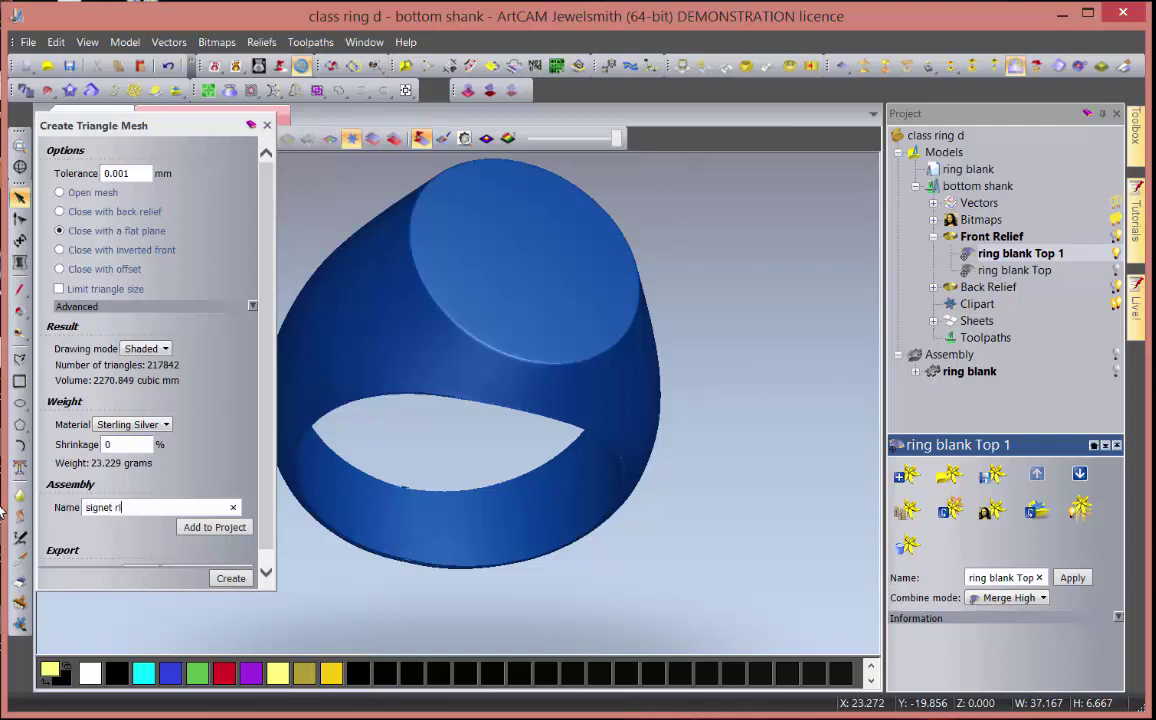
left_click(210, 527)
left_click(255, 404)
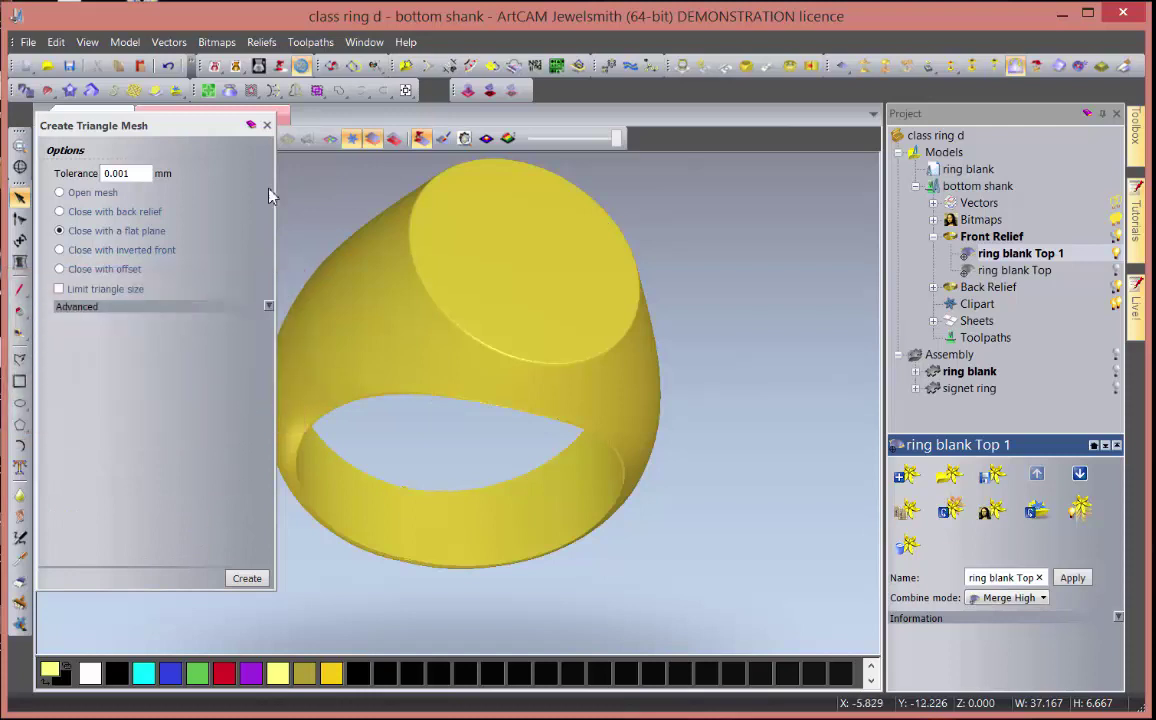
left_click(269, 130)
- Save the class ring d project and close the bottom shank model
left_click_drag(444, 343, 260, 230)
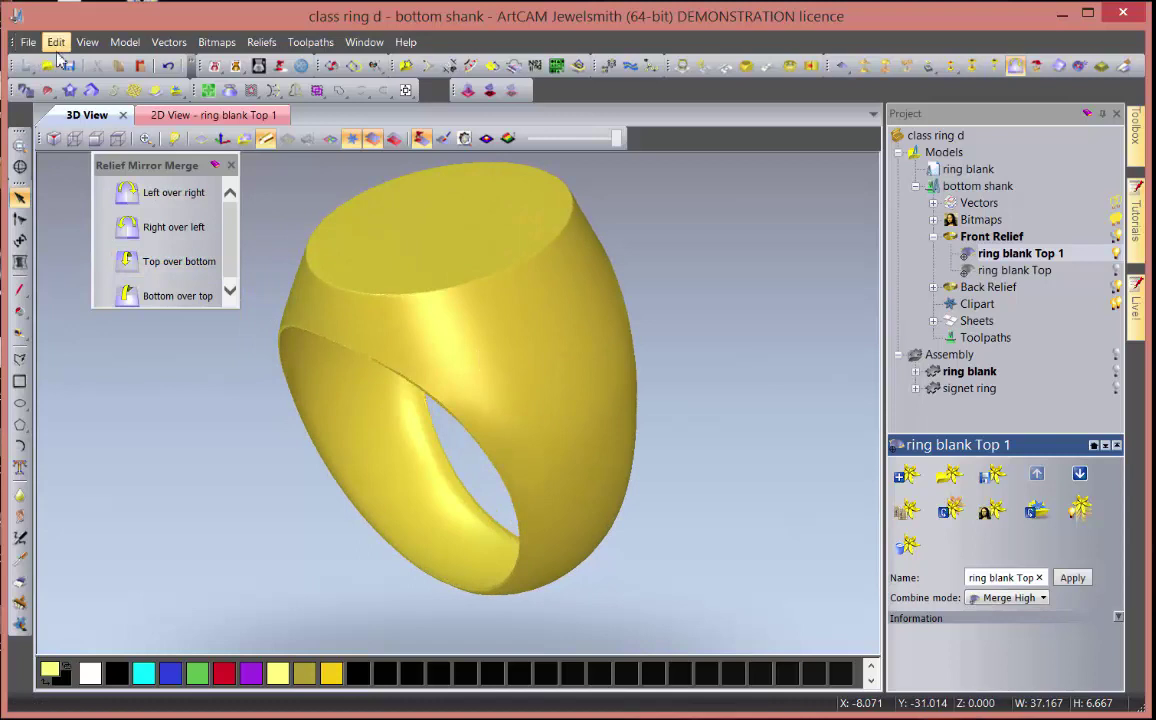
left_click(70, 66)
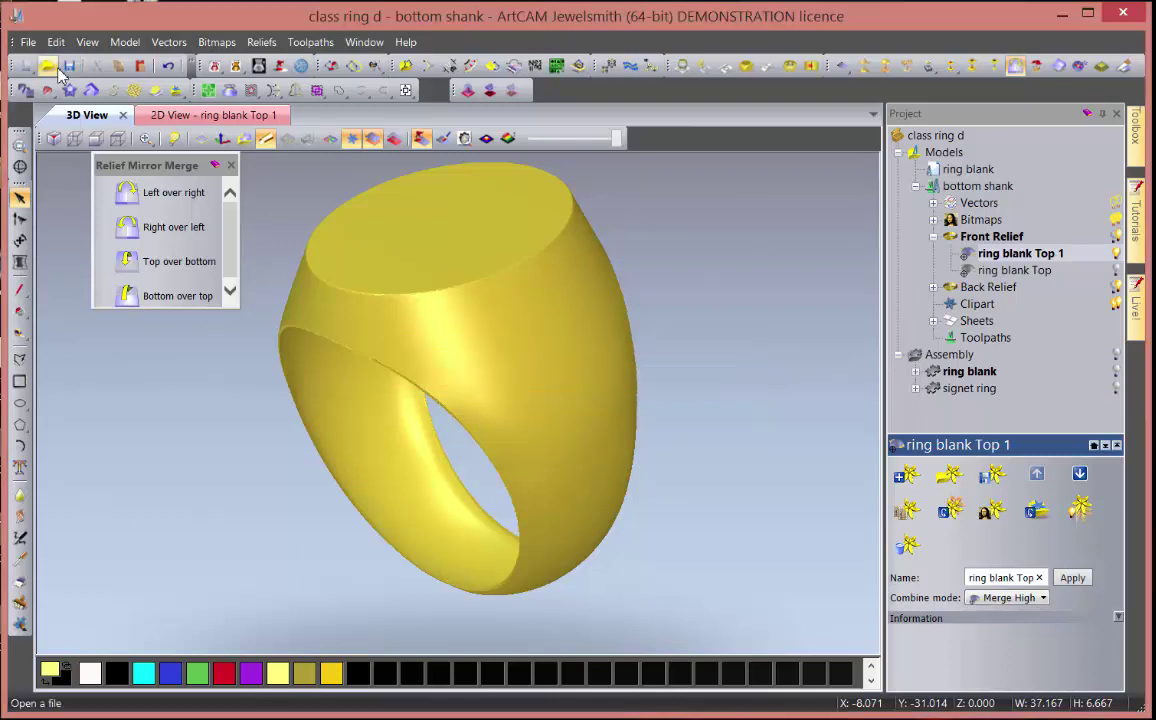
left_click(32, 44)
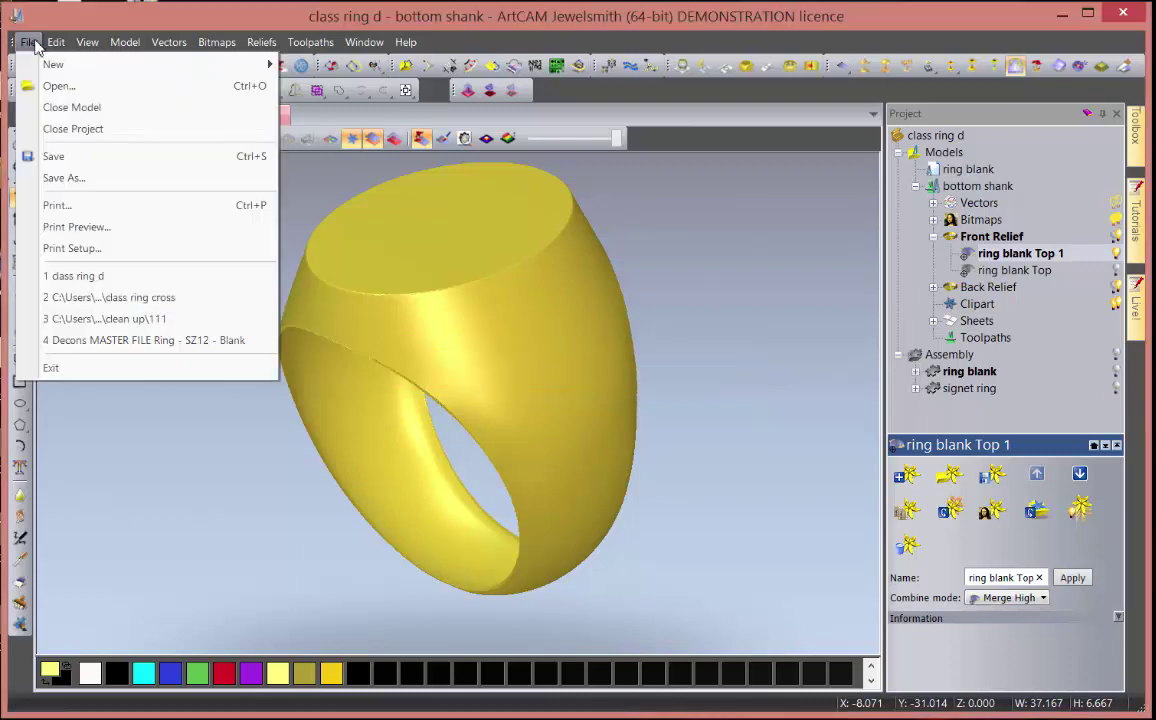
left_click(78, 110)
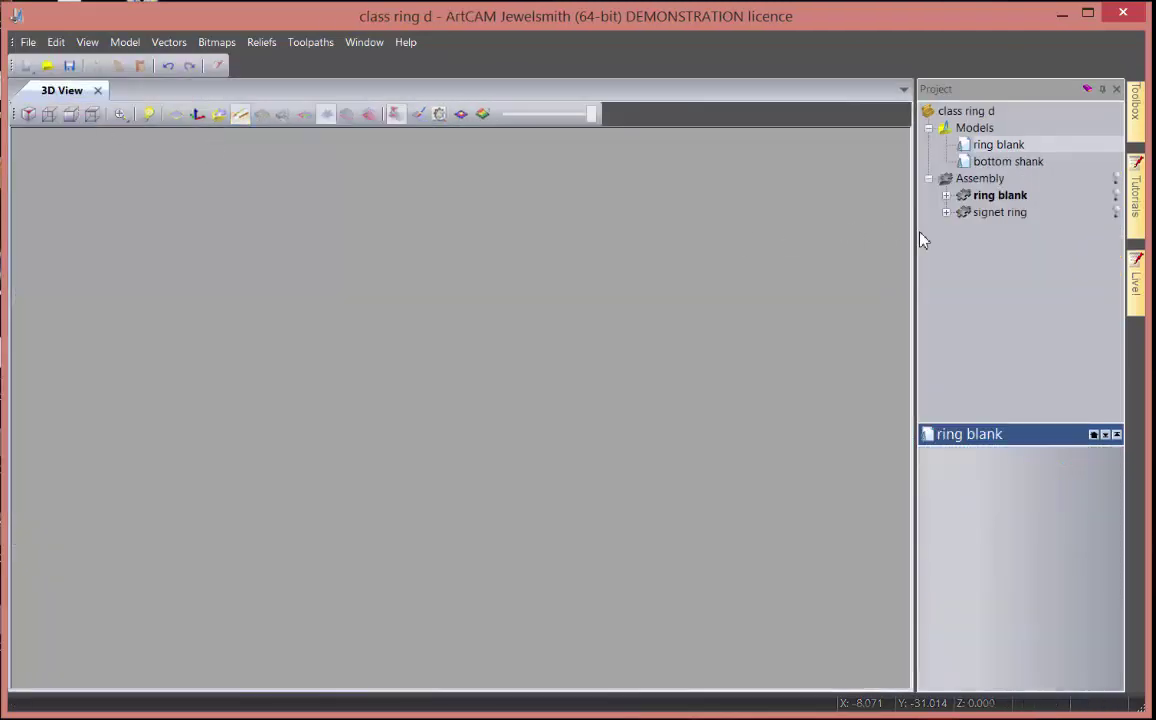
- Show the assembly with the ring blank part hidden, inspect the signet ring, and select the ring blank model
left_click(1115, 179)
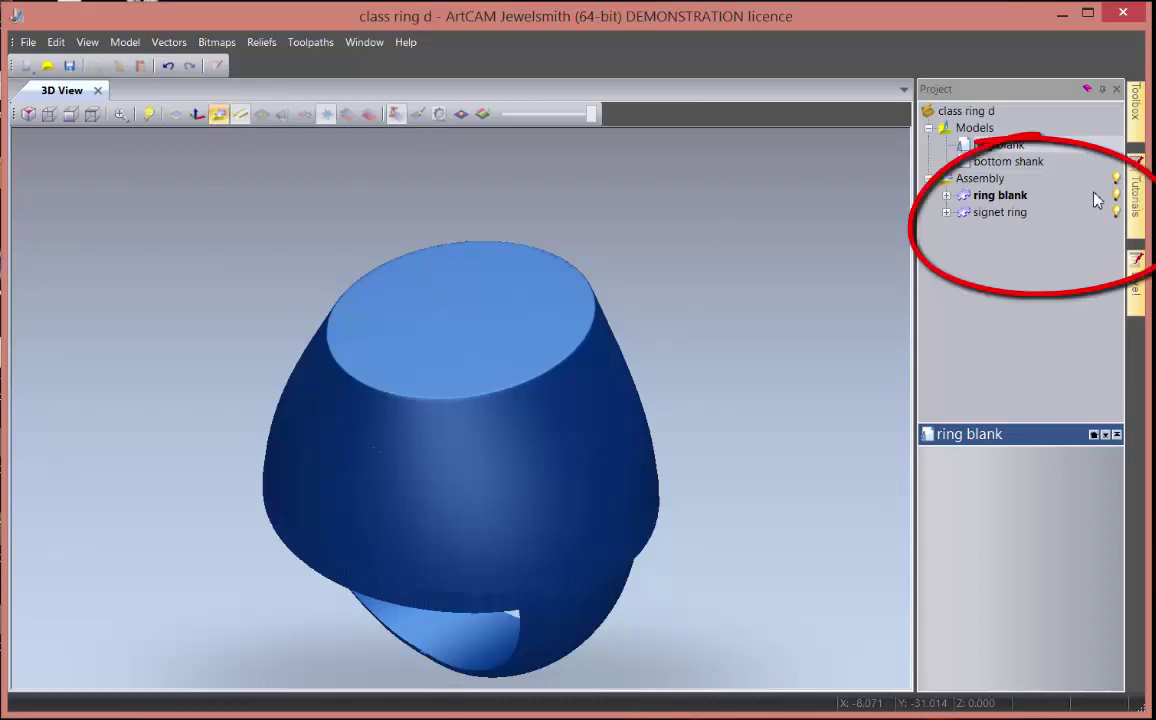
left_click(1116, 196)
left_click_drag(673, 436, 578, 583)
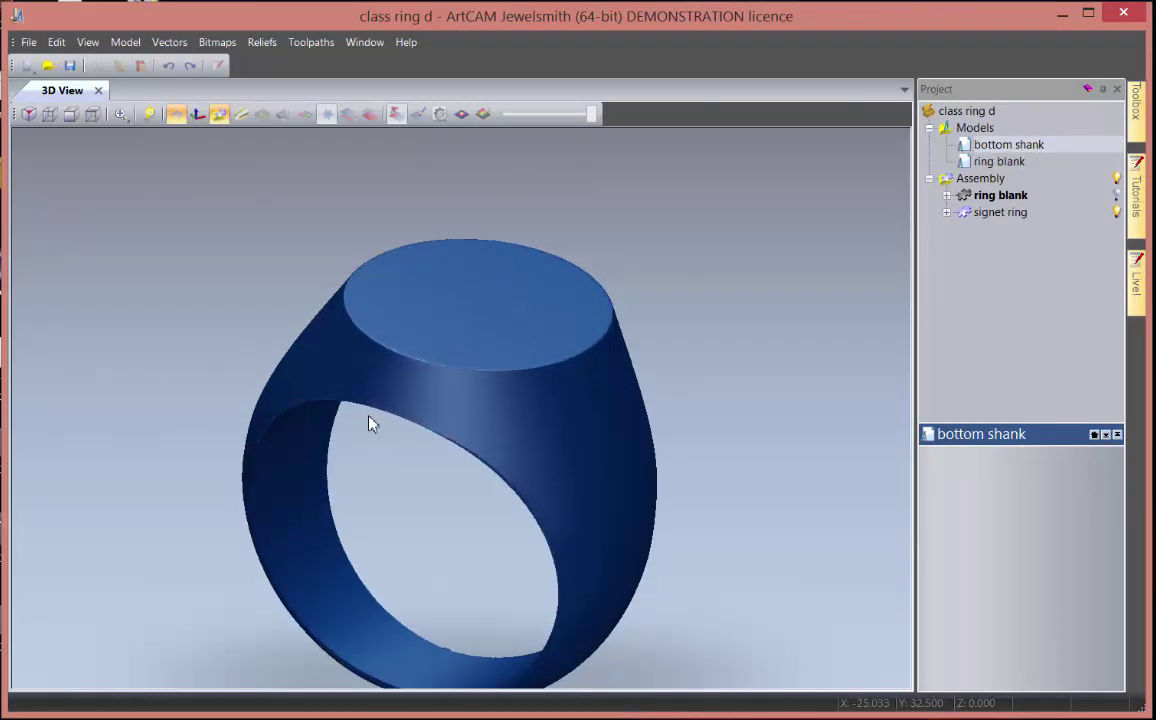
left_click_drag(369, 423, 372, 344)
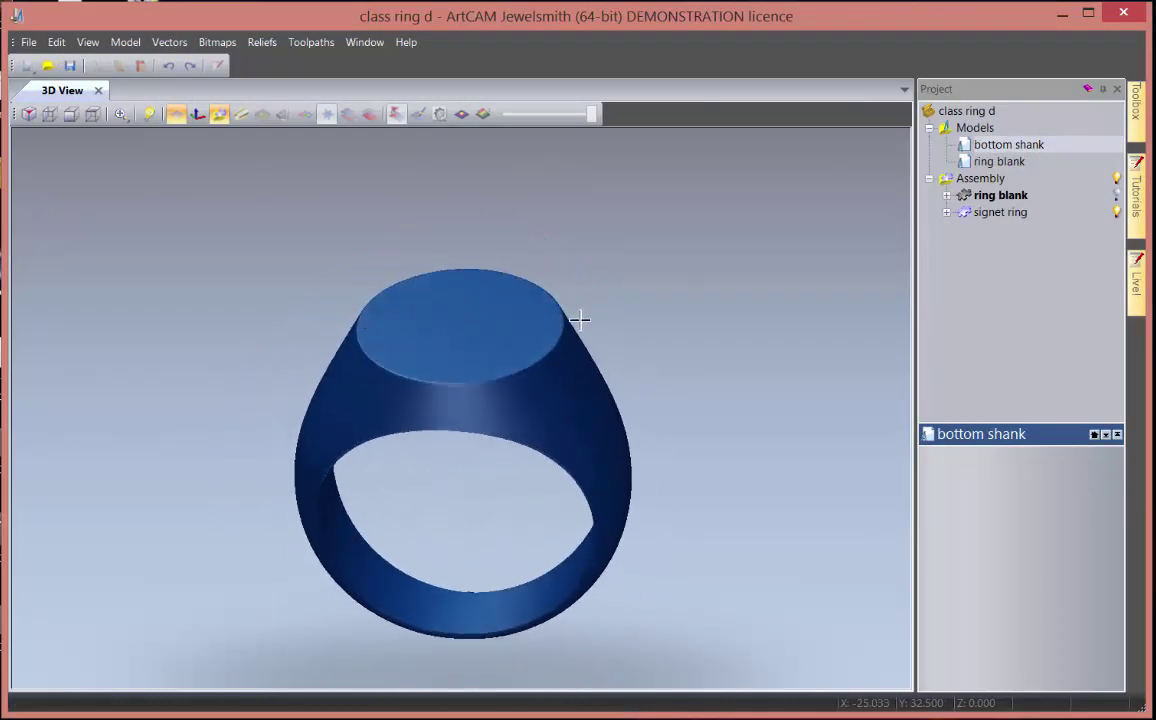
left_click(986, 166)
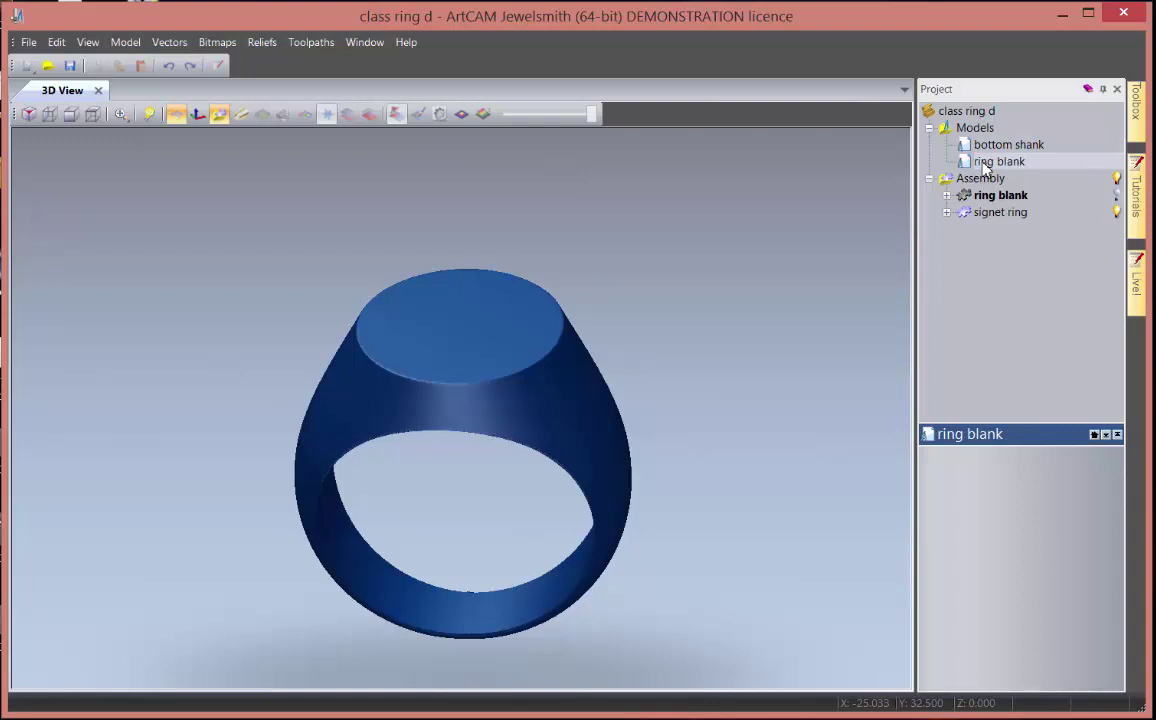
- Open the ring blank model and rename its front relief layer as "top base ring"
double_click(986, 166)
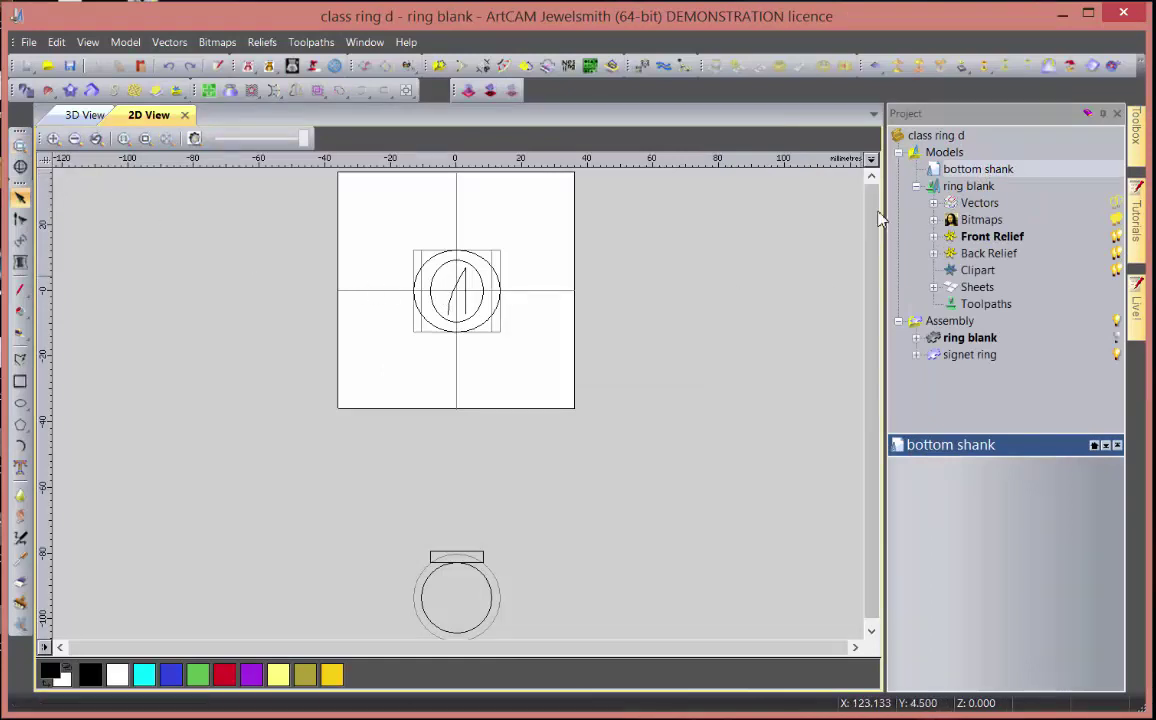
left_click(933, 242)
left_click(933, 238)
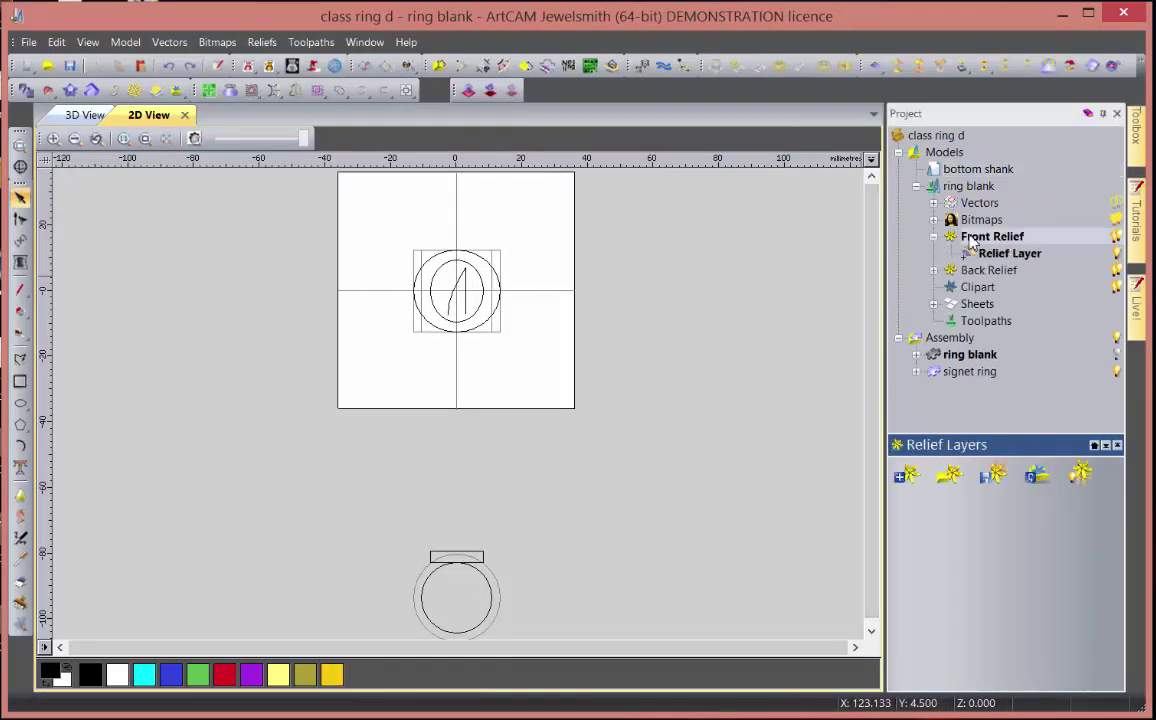
right_click(998, 257)
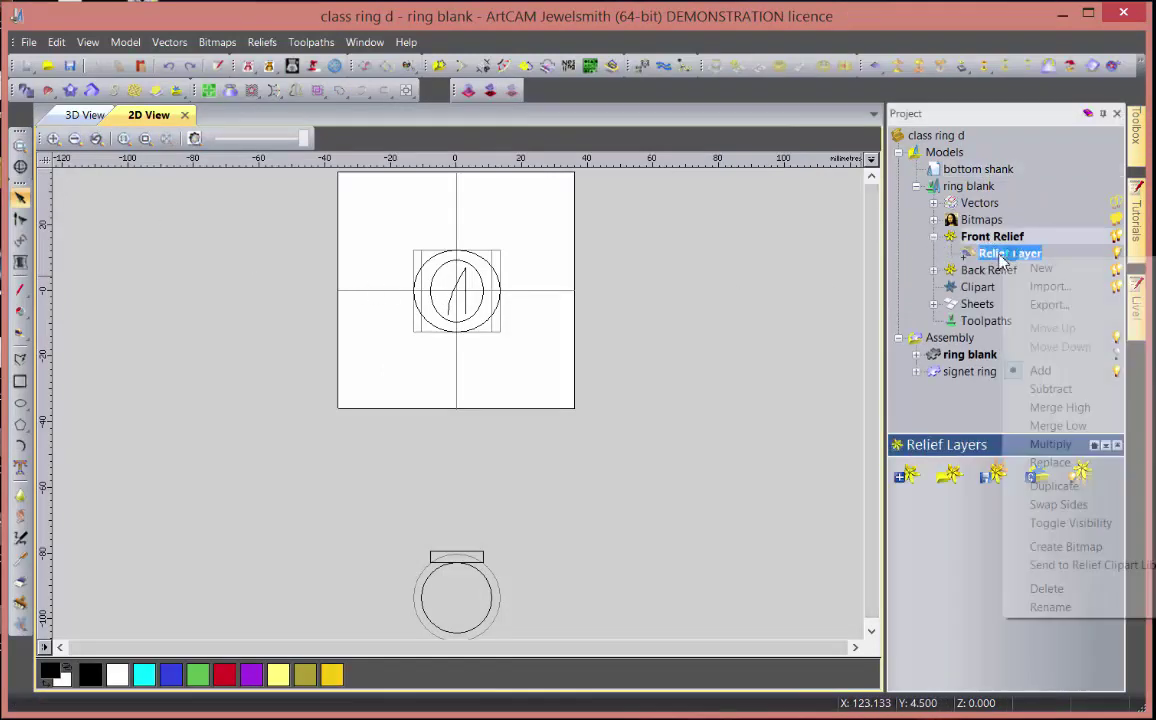
left_click(1050, 607)
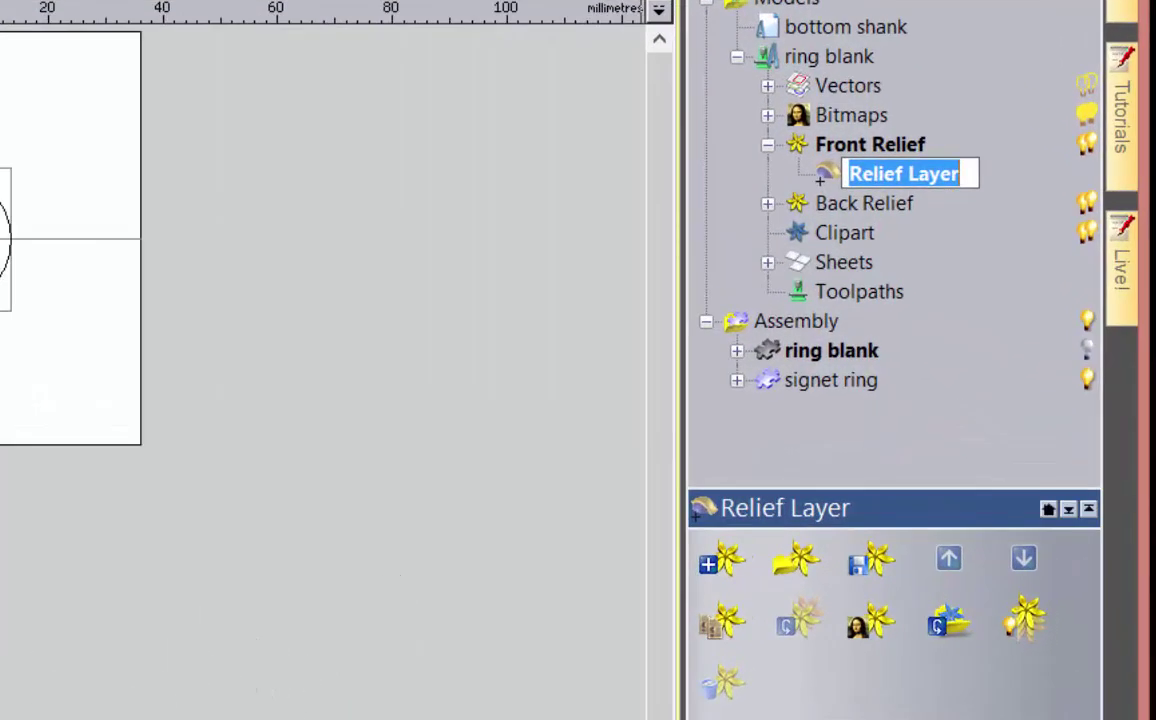
type("top ")
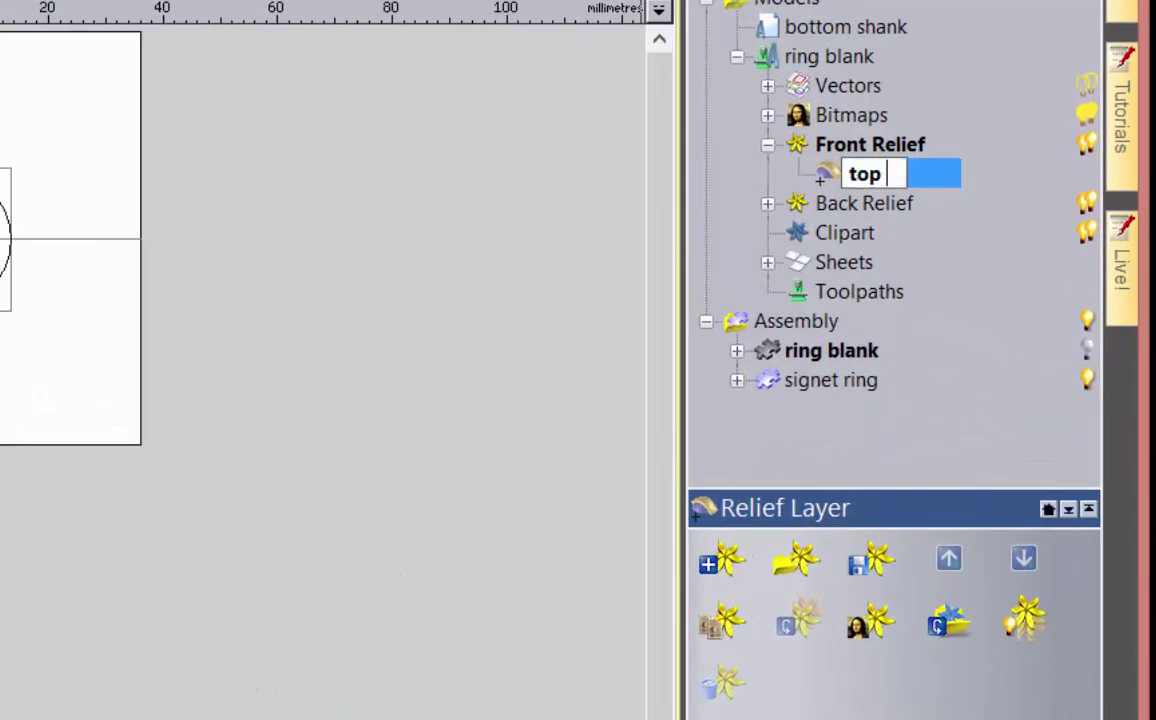
type("base r")
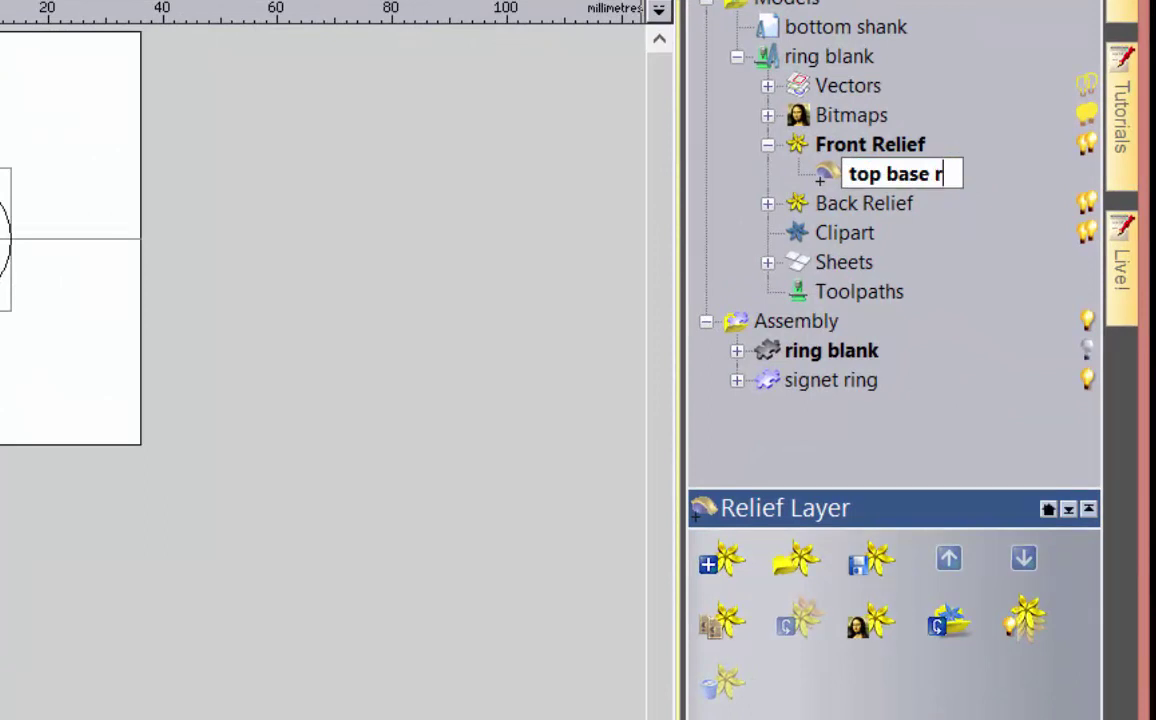
type("ing")
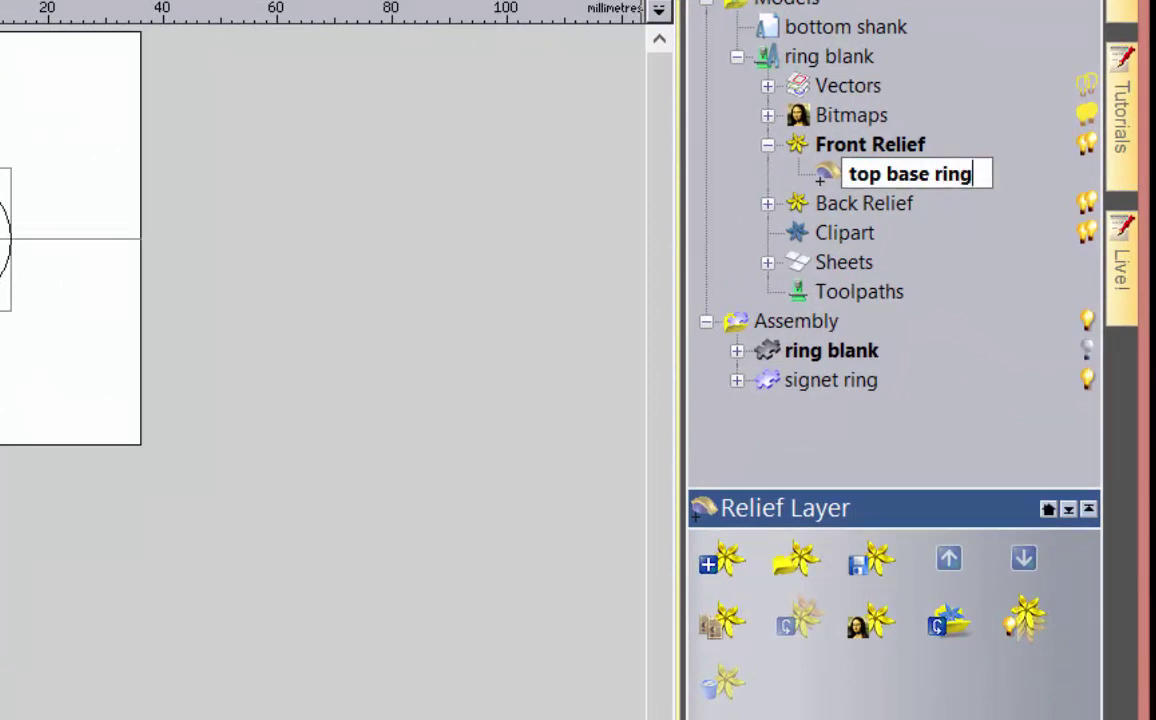
key("Return")
- Add a front relief layer named "top plate", make it active, and hide the top base ring layer
right_click(846, 145)
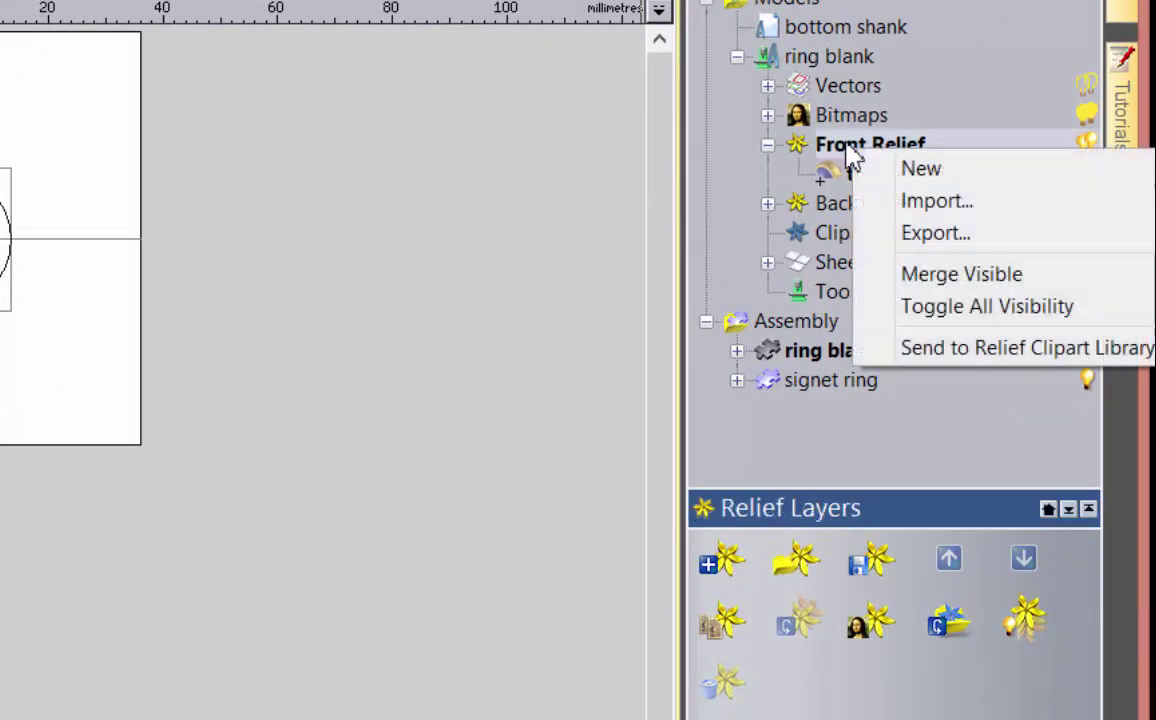
left_click(920, 172)
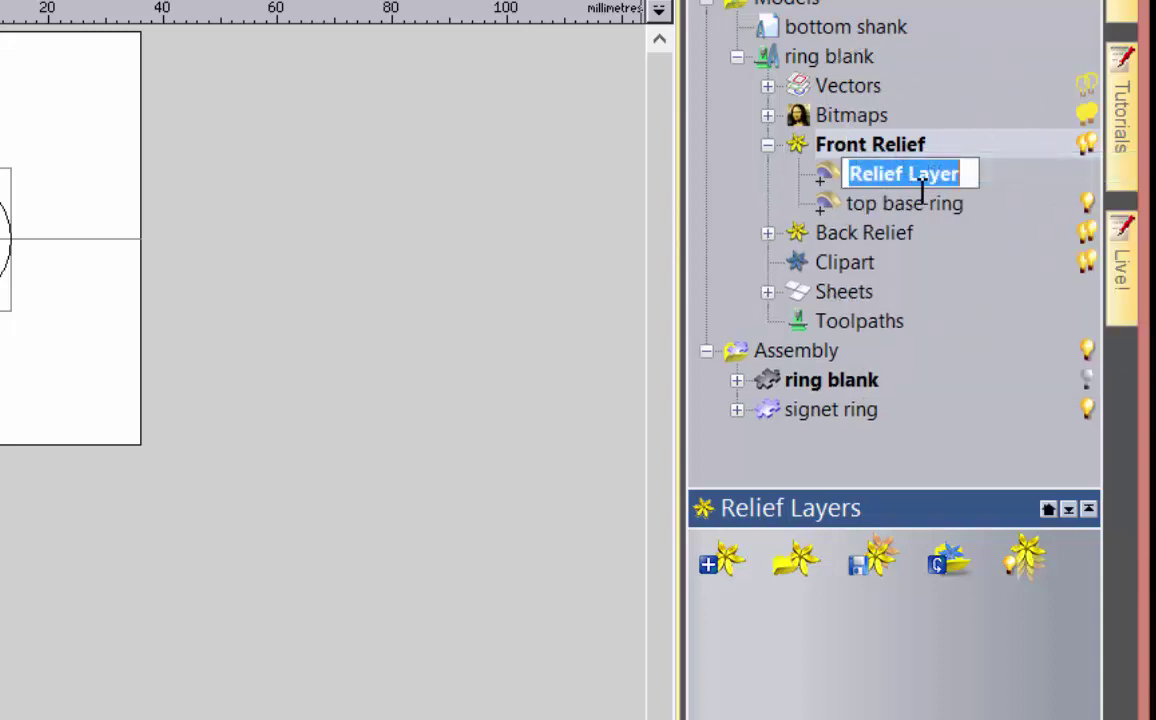
type("top ")
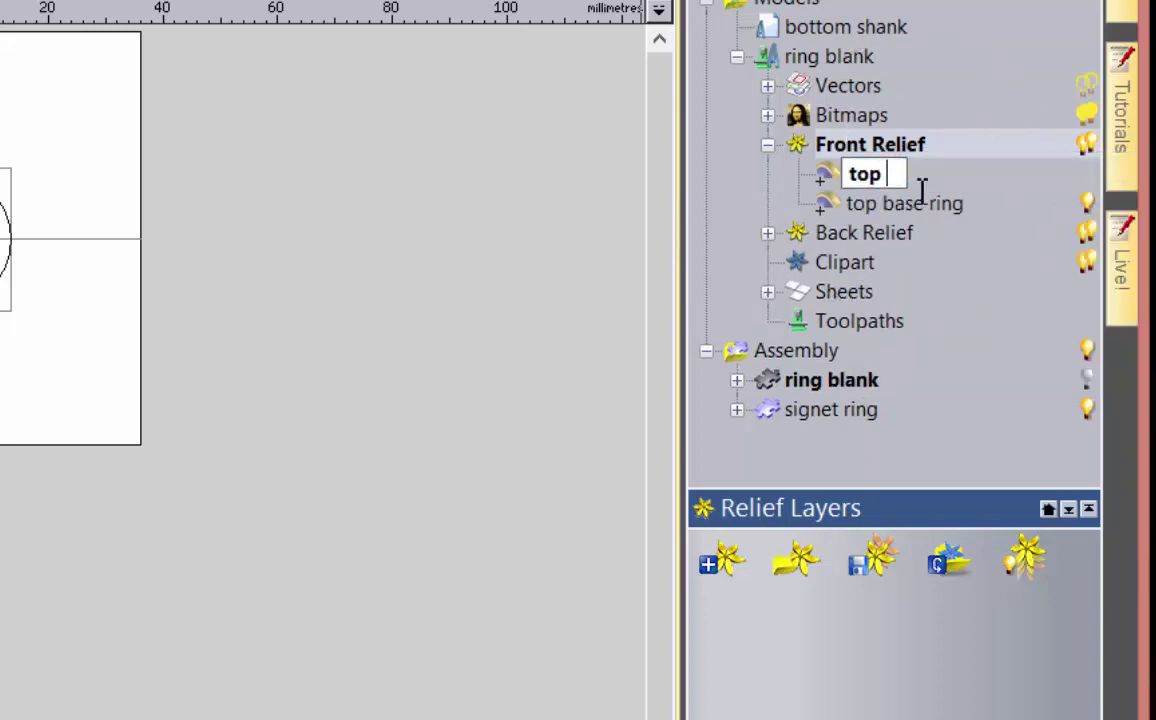
type("plate")
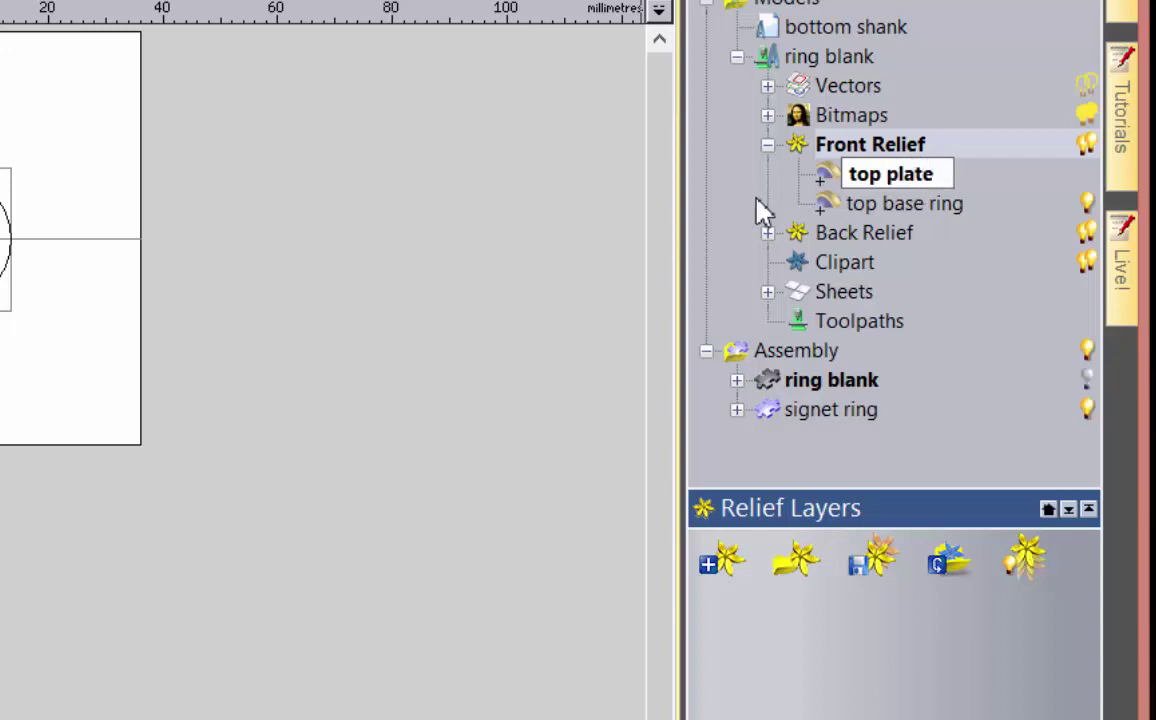
key("Return")
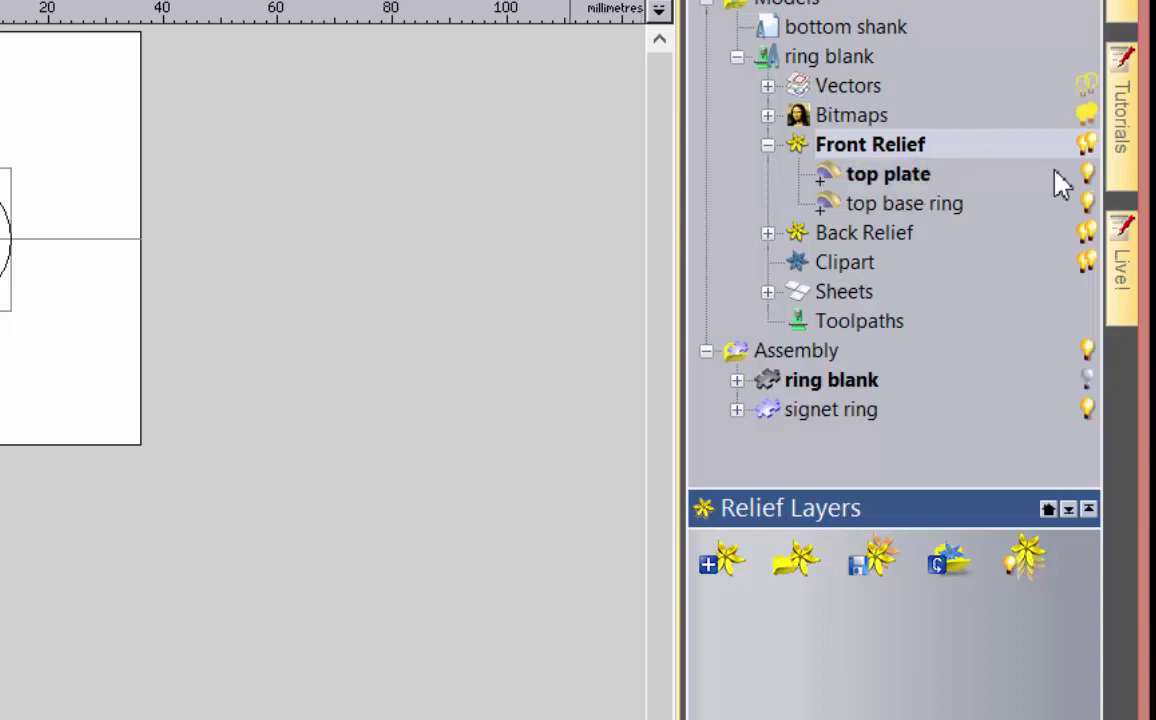
left_click(918, 180)
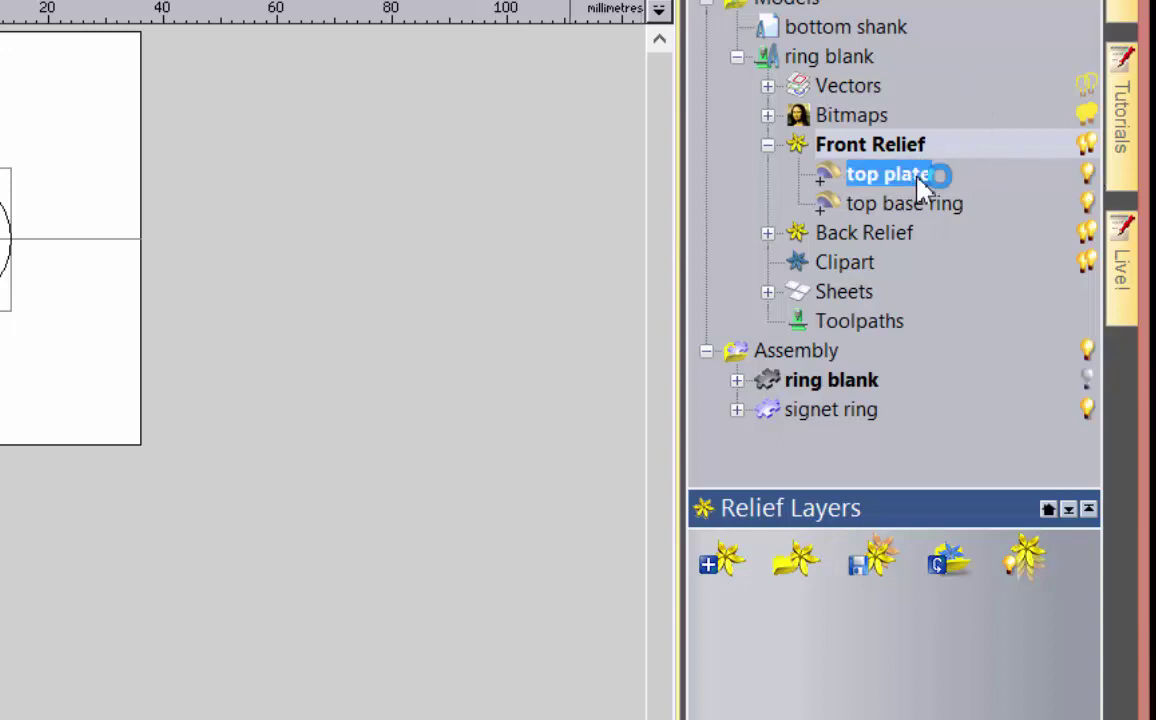
left_click(1087, 202)
- Rename the back relief layer of the ring blank model as "top plate"
left_click(767, 233)
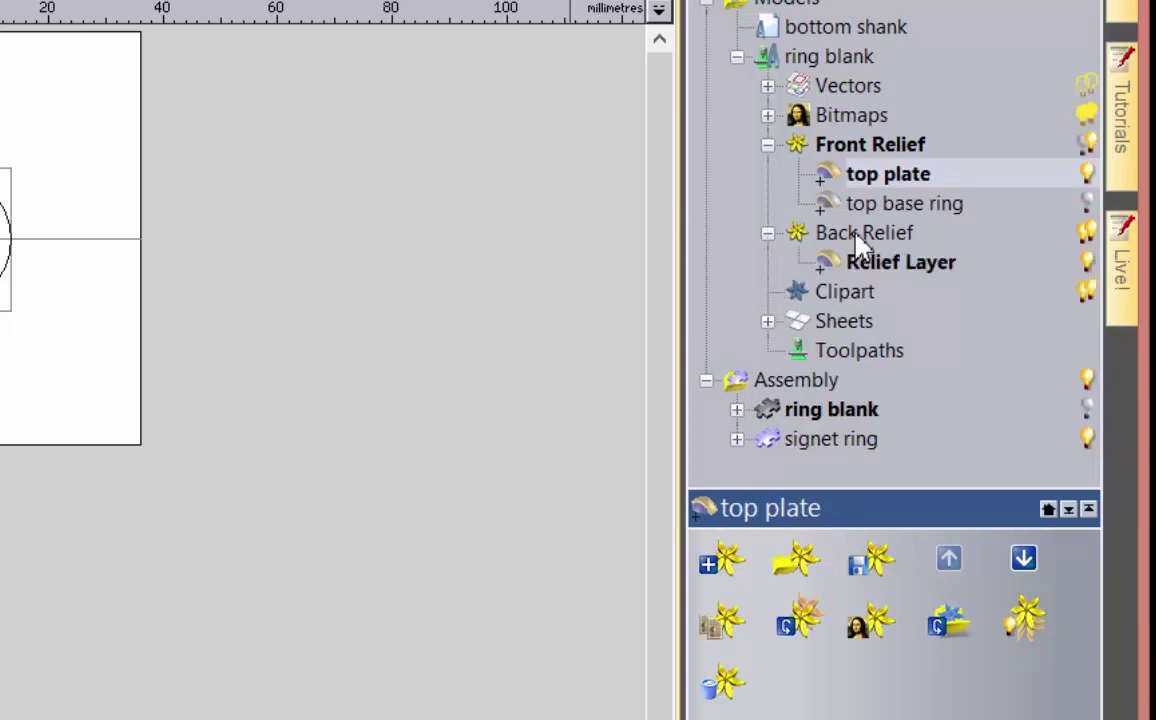
right_click(872, 274)
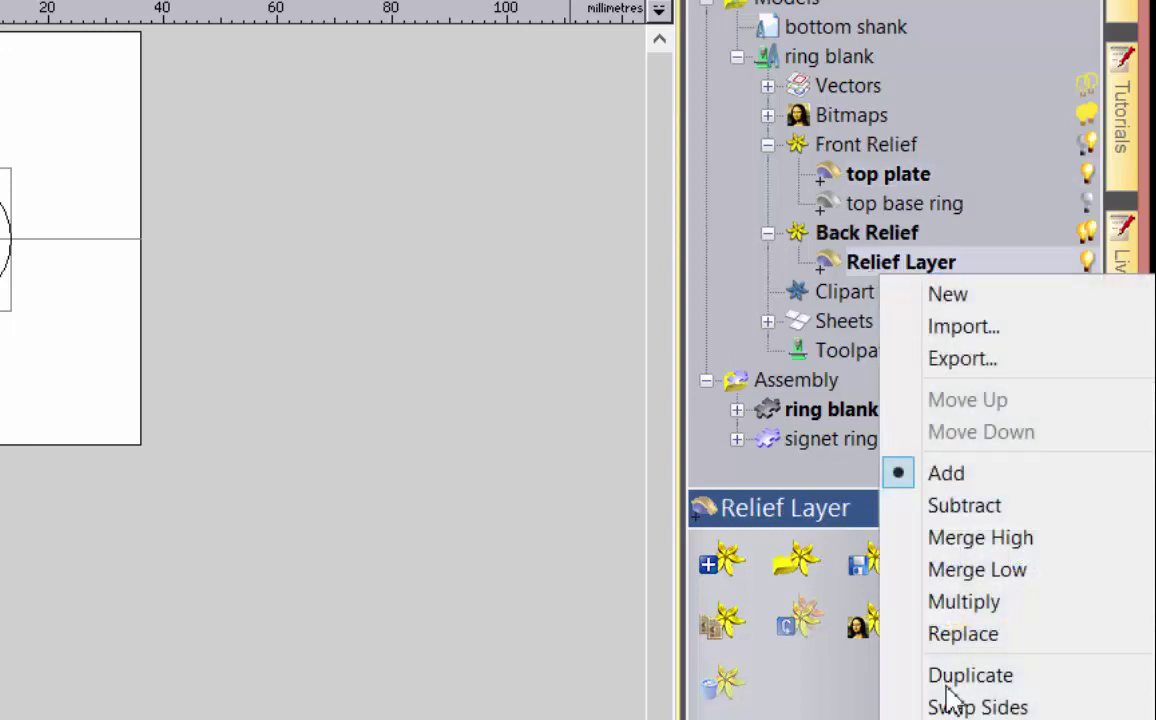
key("F2")
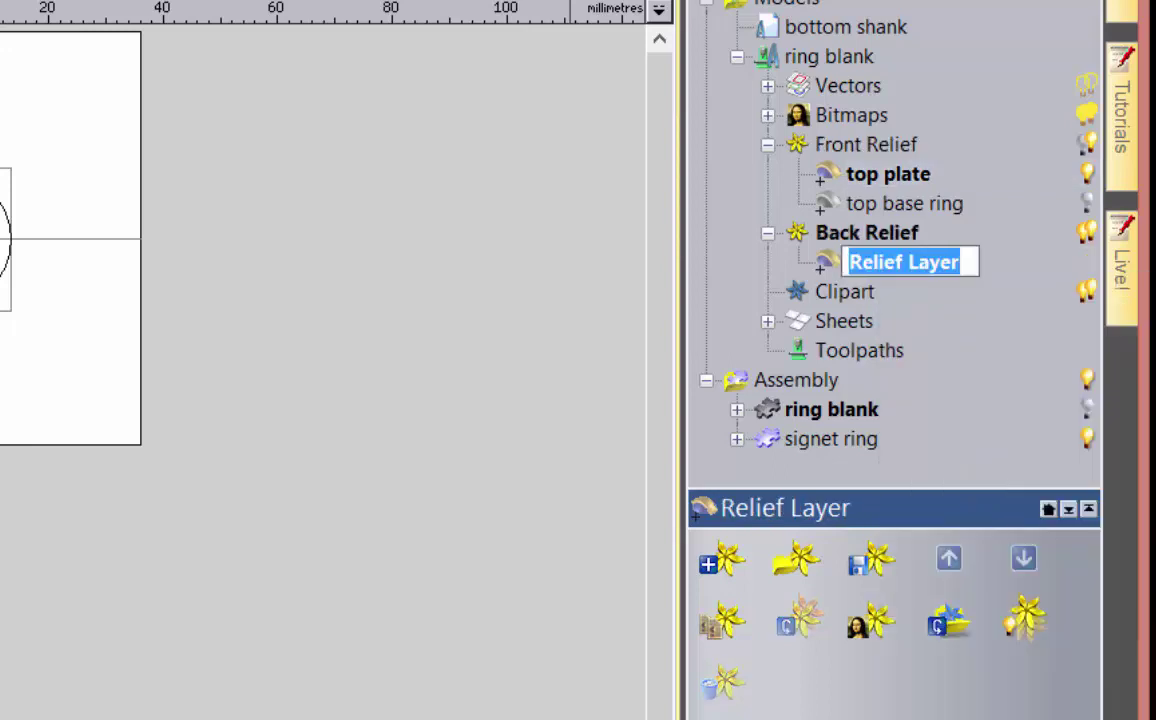
type("top pla")
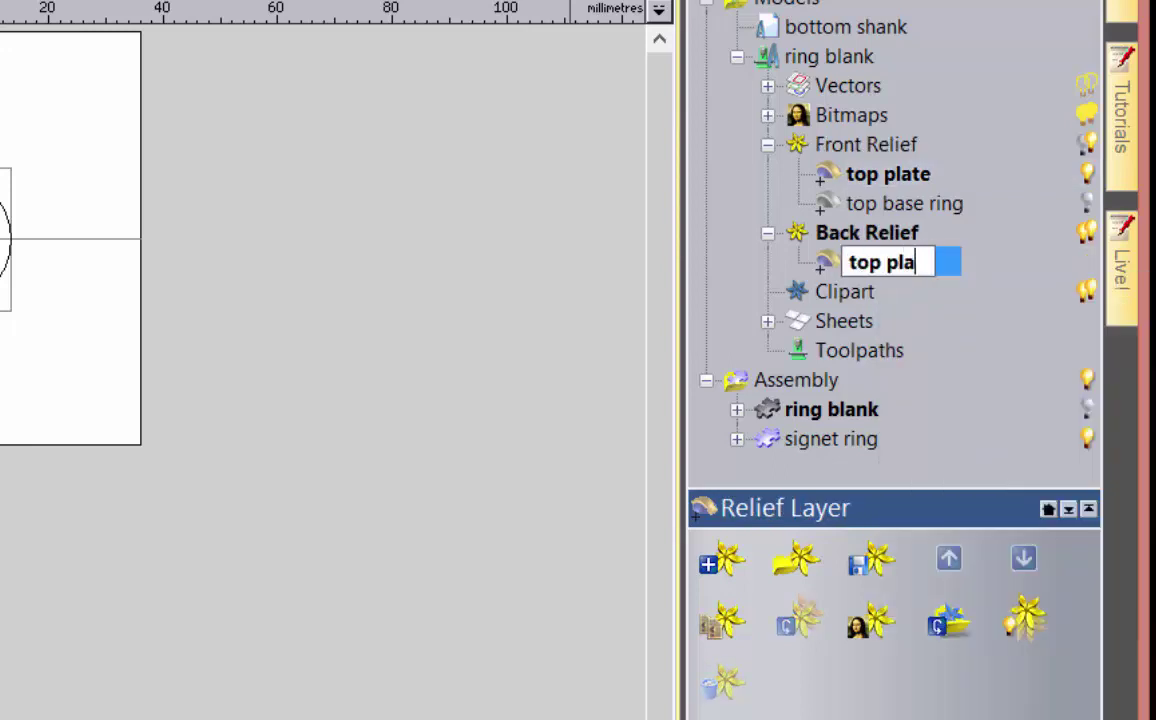
type("te")
key("Return")
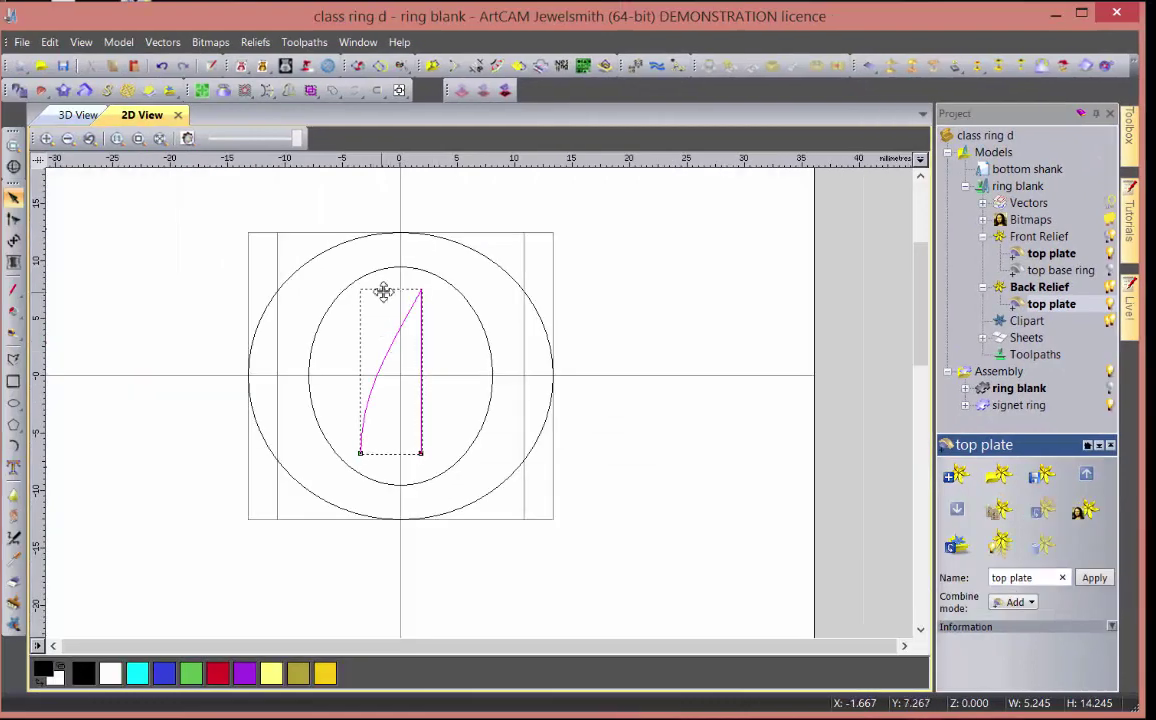
- Move the curved and straight profile lines clear of the ovals and offset the inner oval inwards by 0.5 mm with sharp corners
left_click_drag(384, 291, 716, 269)
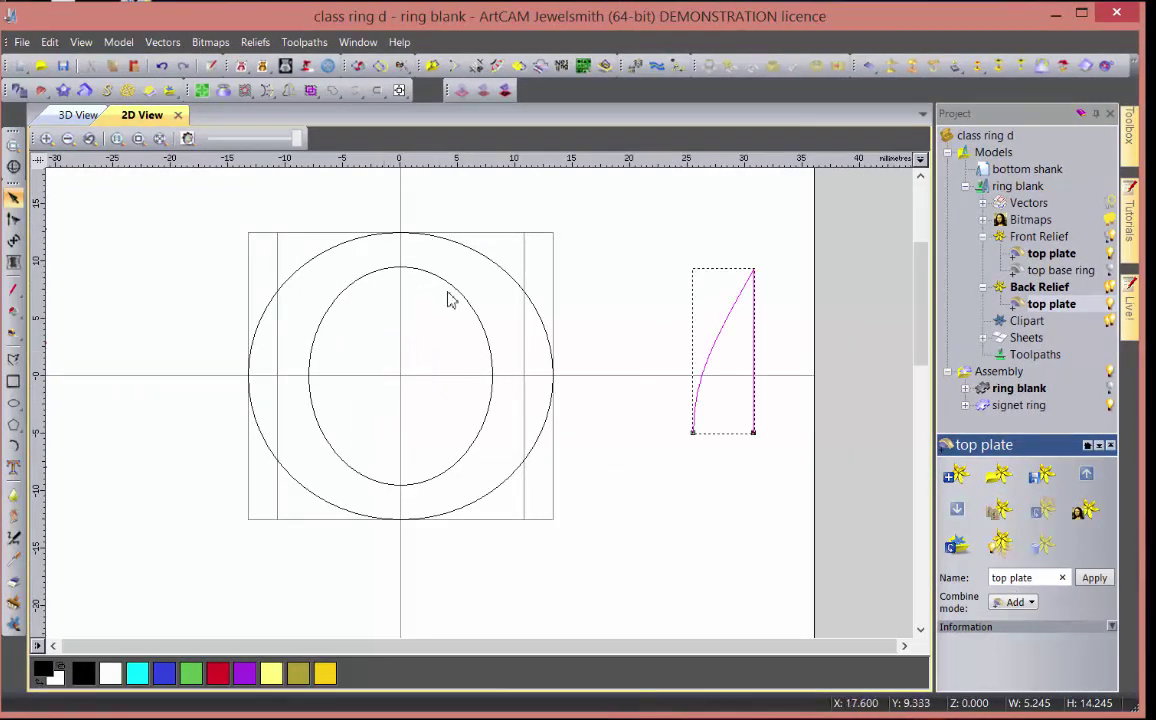
left_click(345, 301)
key("o")
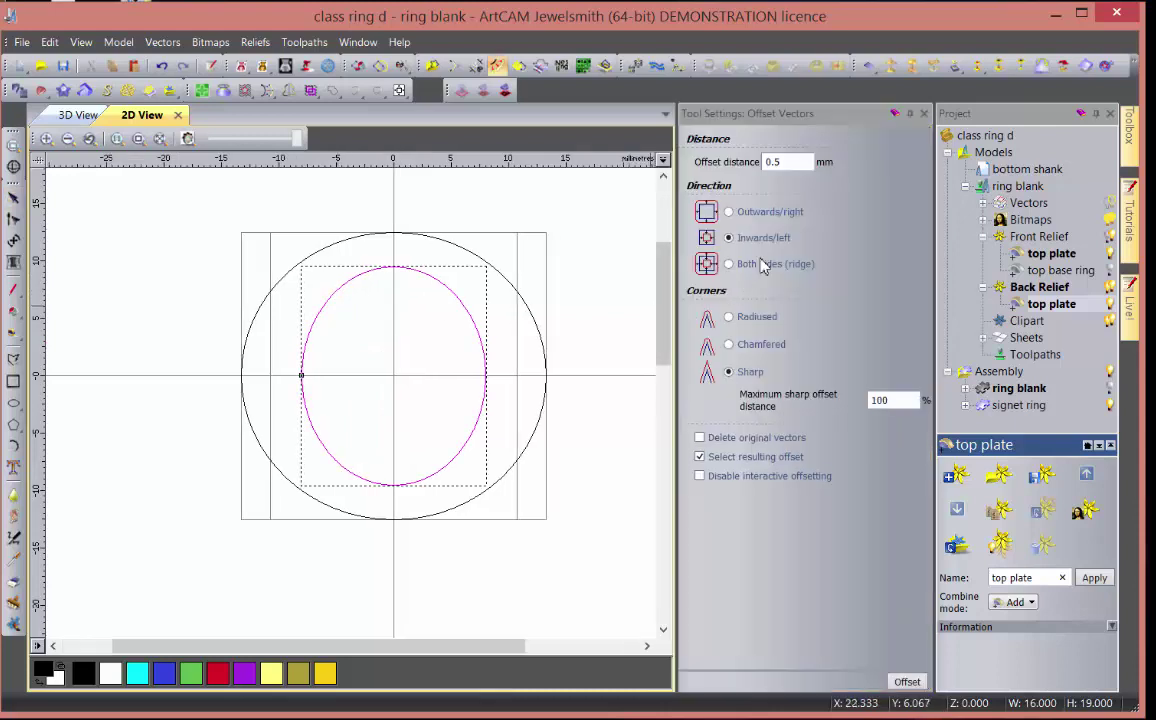
left_click(904, 681)
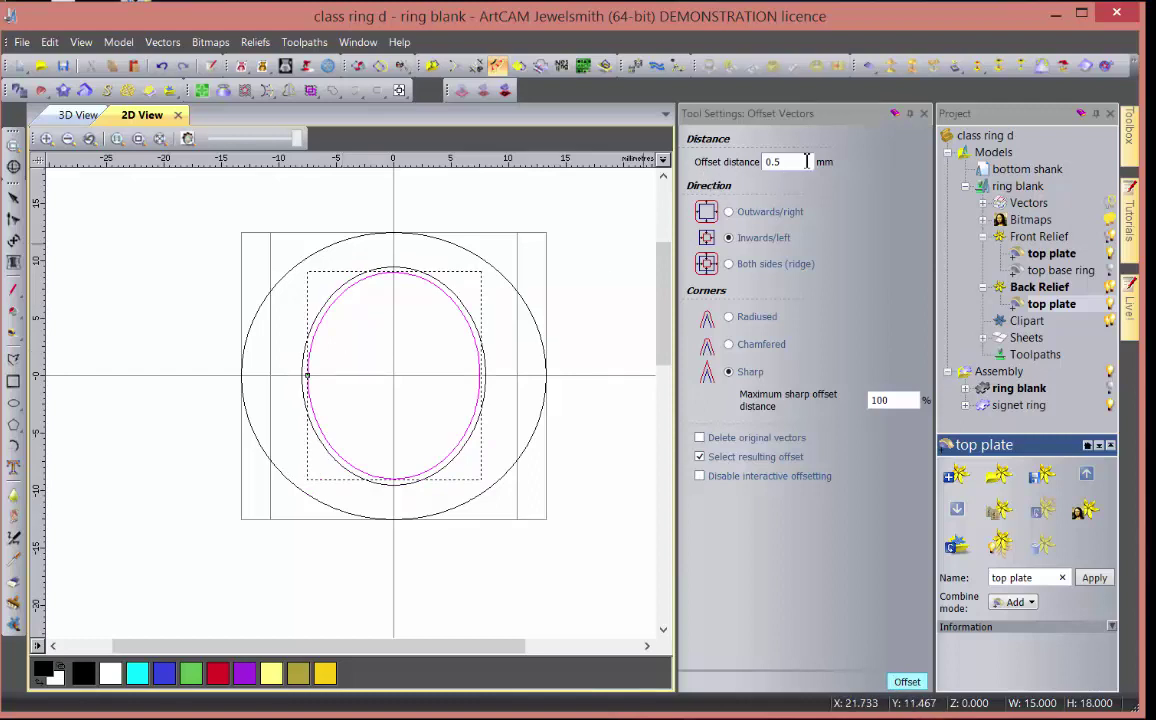
- Offset the new oval inwards by 1.25 mm twice, each time from the resulting oval
left_click_drag(806, 161, 679, 165)
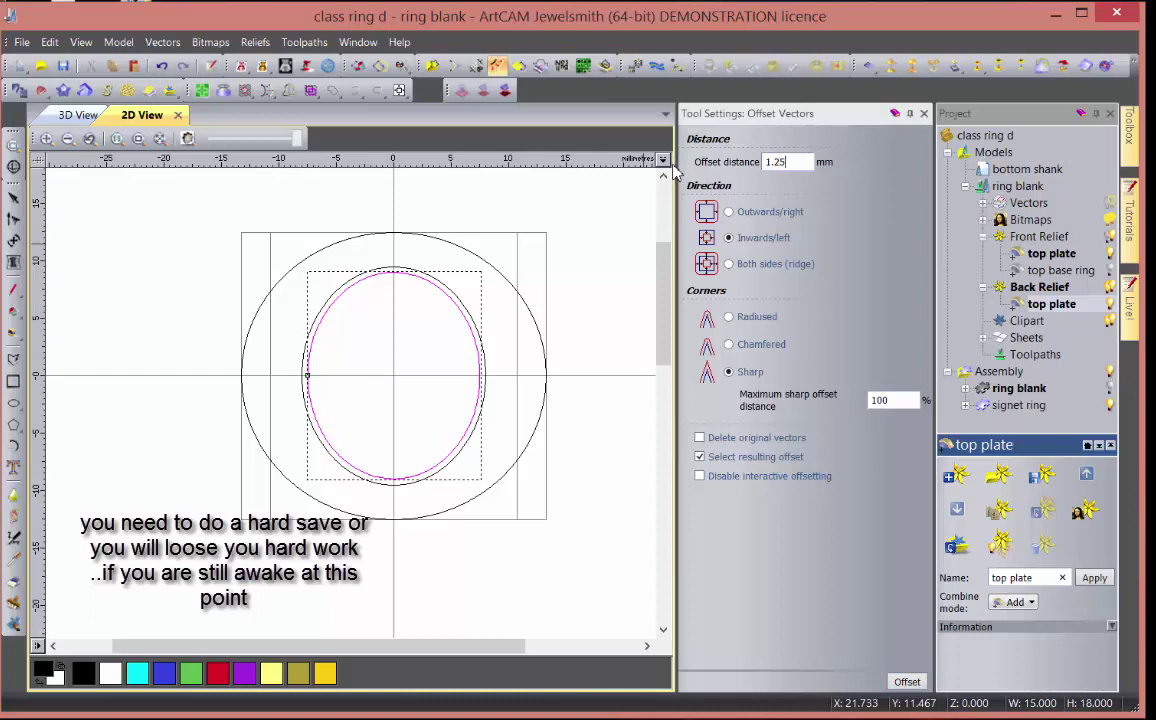
left_click(908, 683)
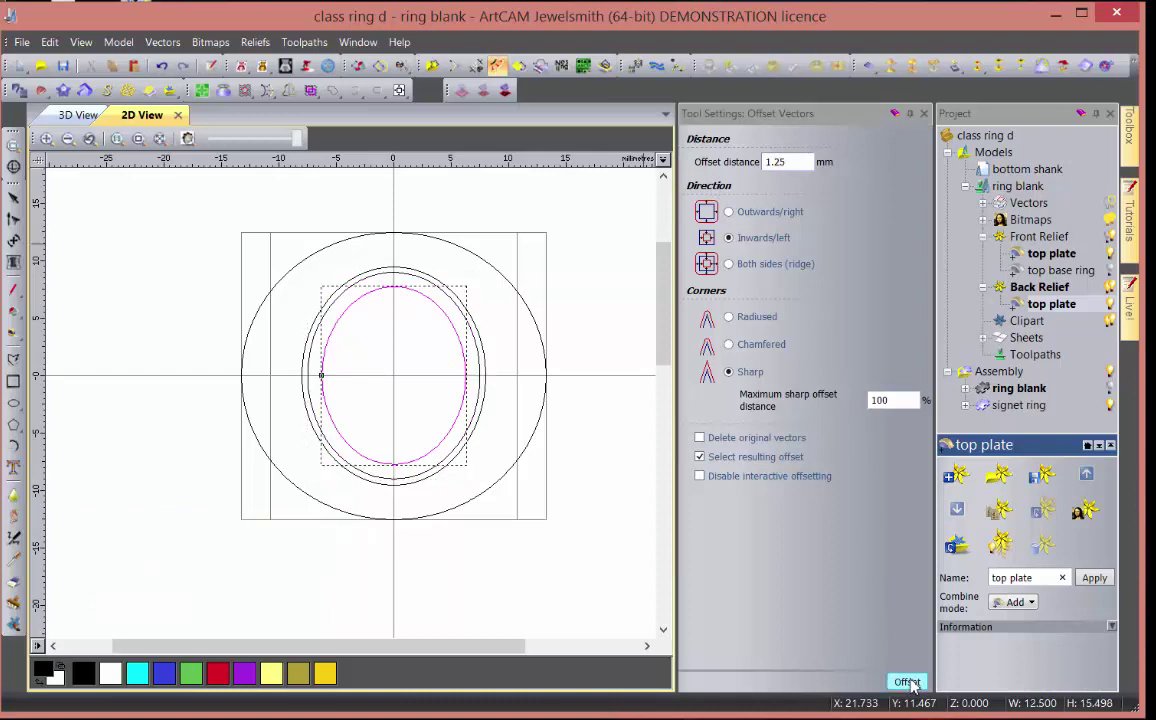
left_click(907, 682)
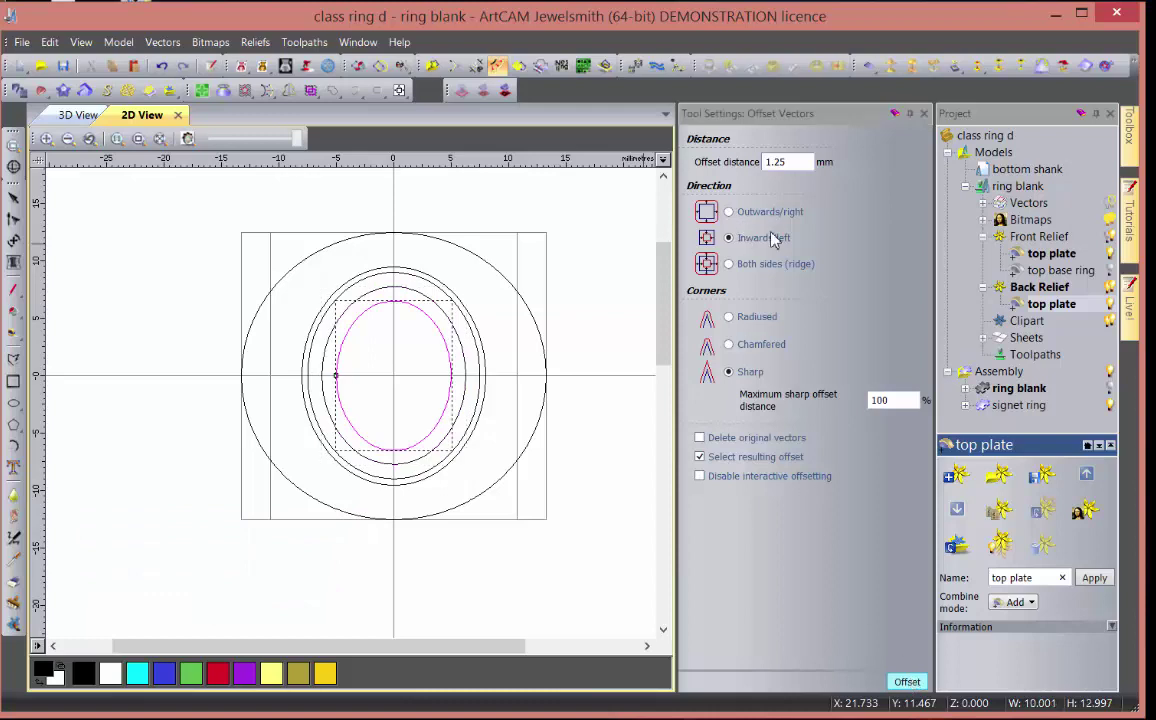
- Offset the innermost oval inwards by 0.5 mm and finish offsetting vectors
double_click(801, 161)
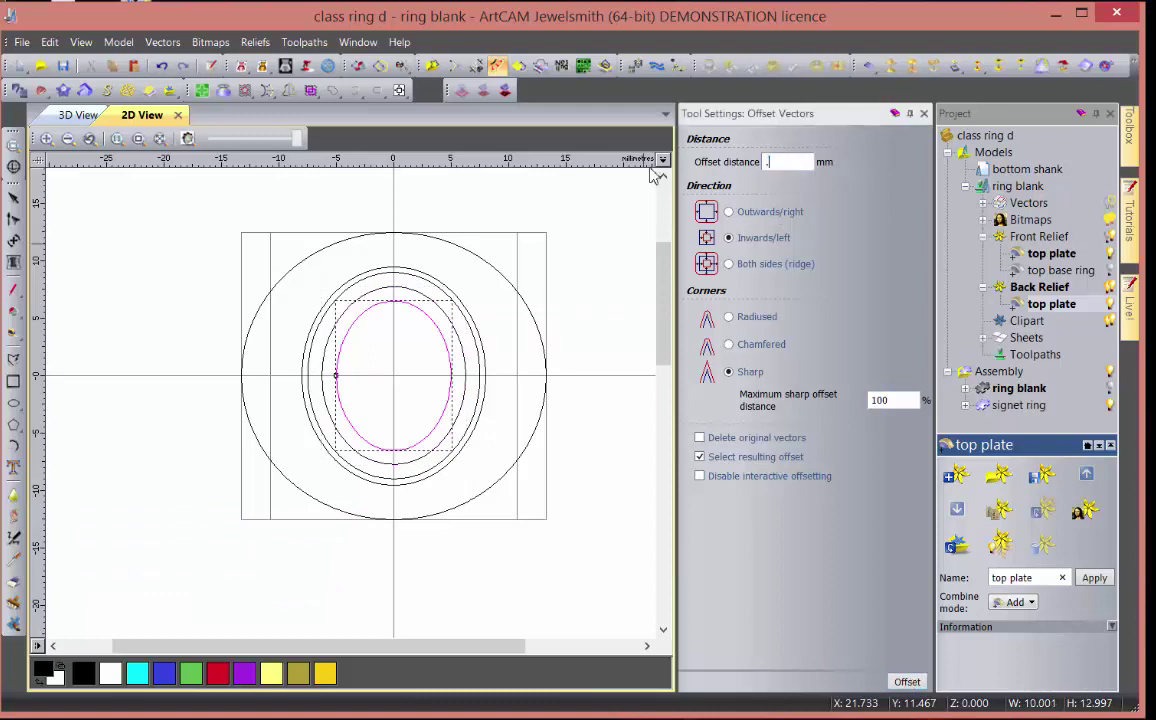
left_click(903, 682)
left_click(222, 320)
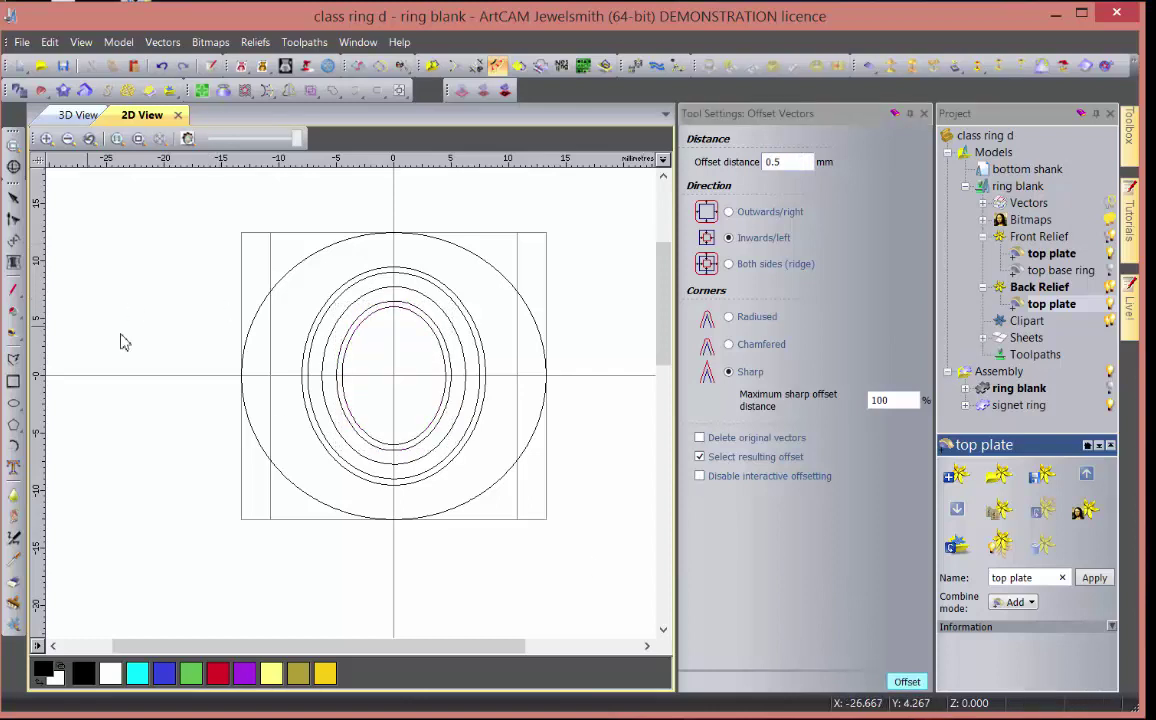
left_click(924, 114)
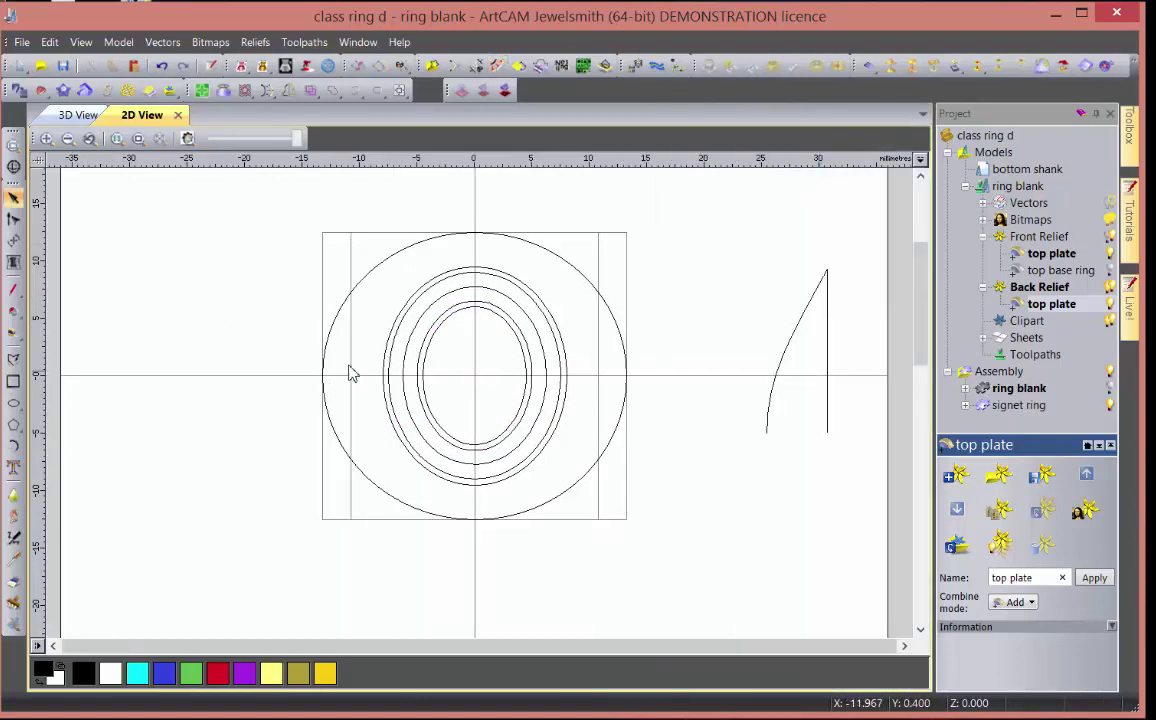
- Write "DEACON" as text on the middle oval, keeping the alignment at Sweep around curve
left_click(13, 467)
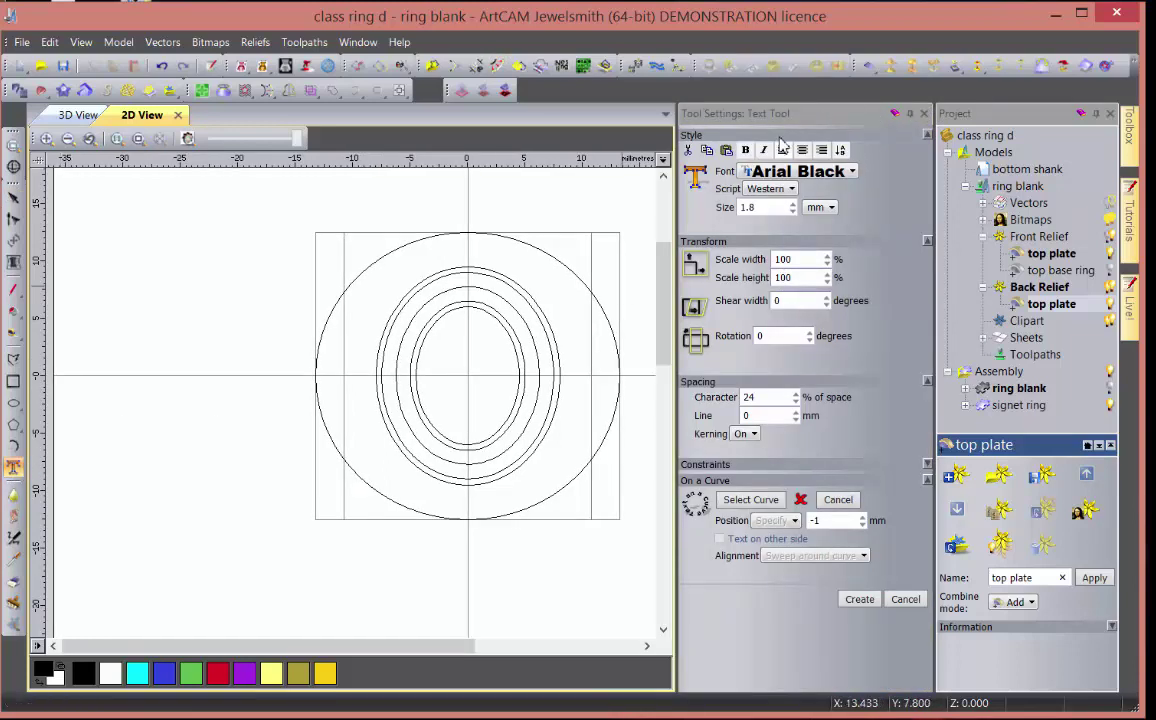
left_click(407, 322)
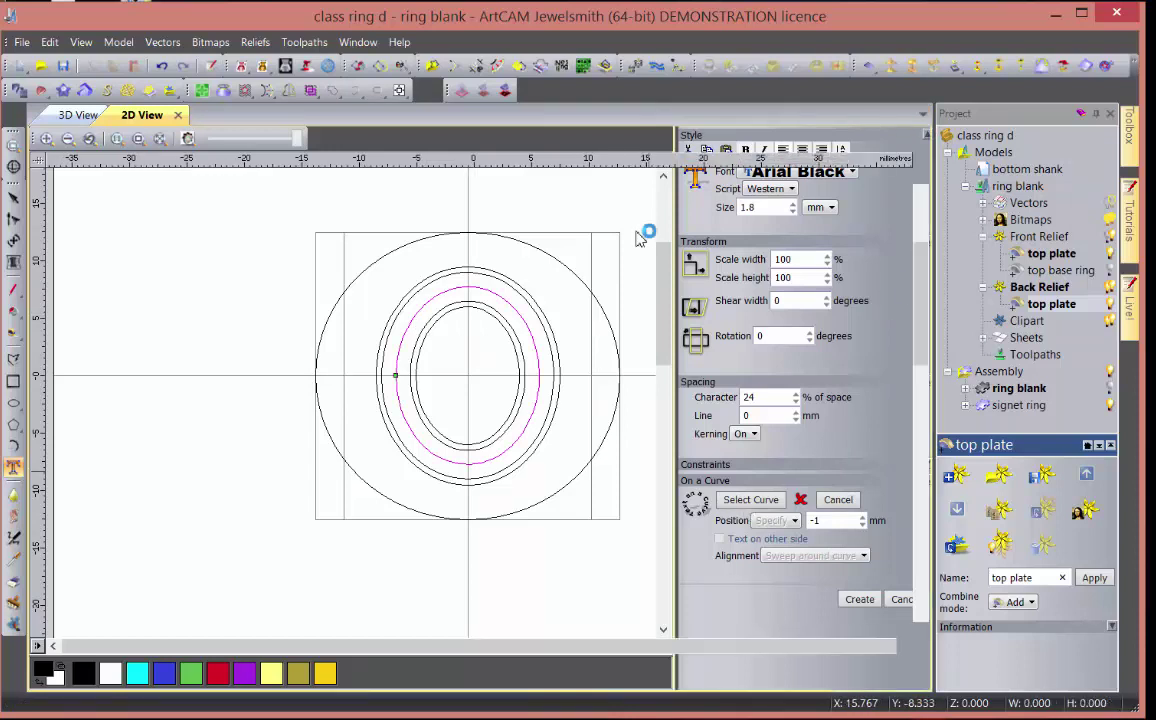
key("Escape")
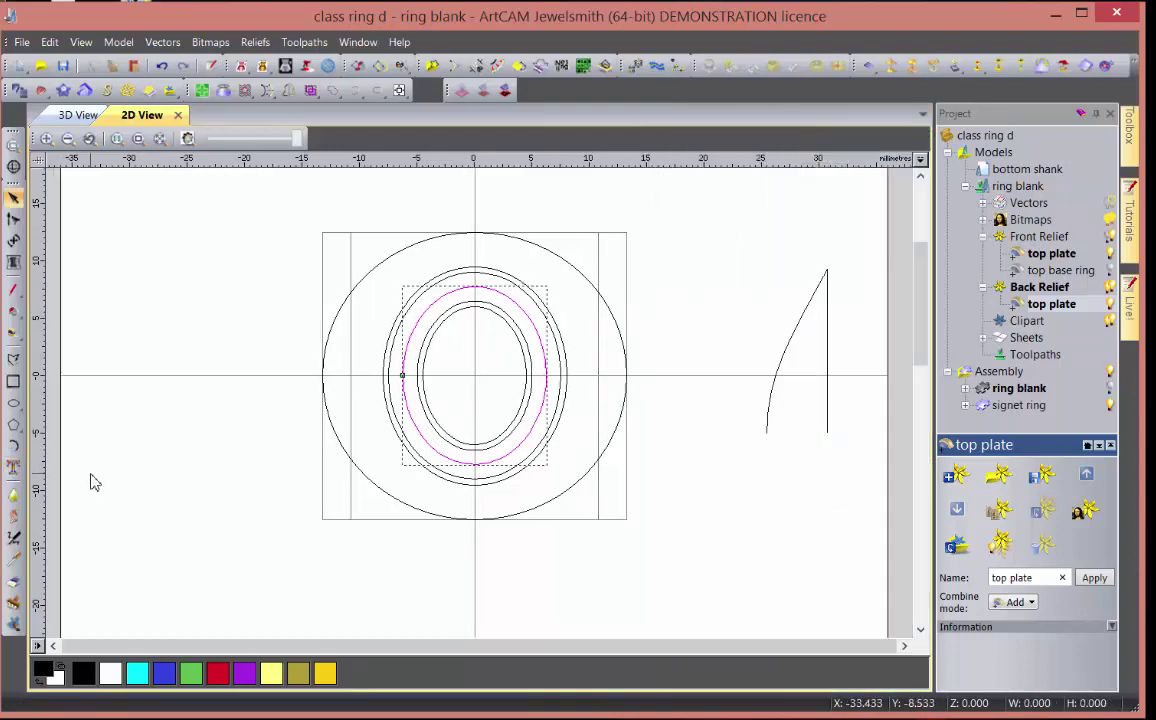
left_click(13, 467)
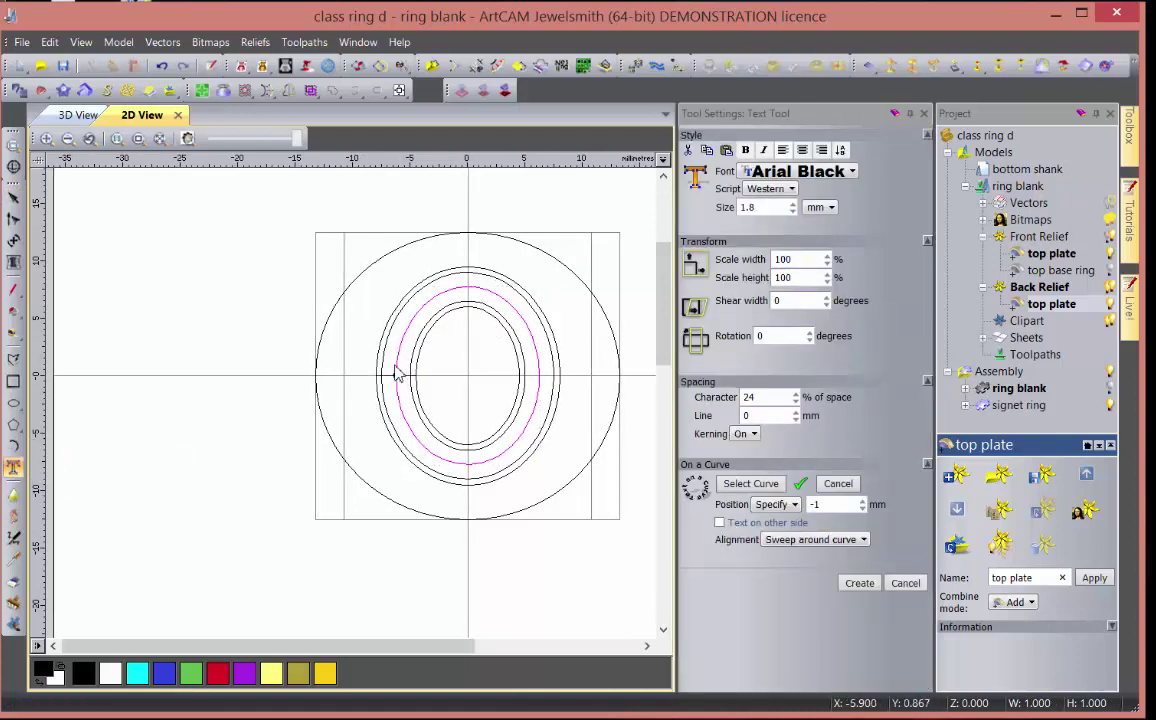
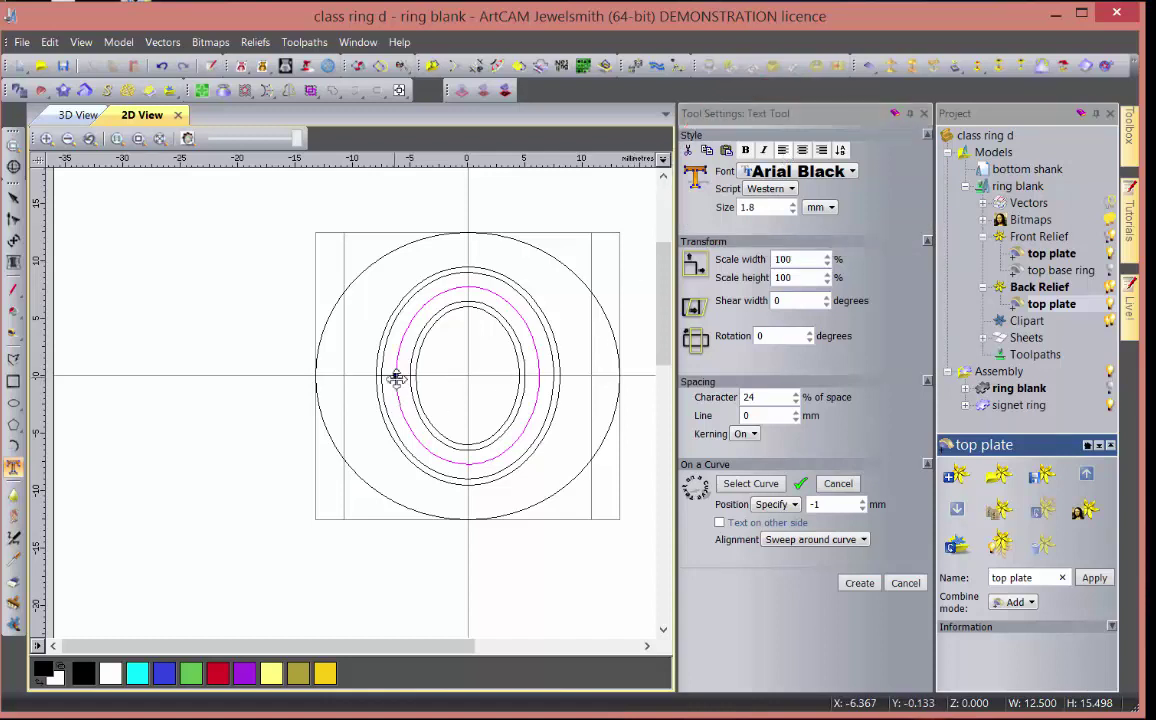
left_click(396, 376)
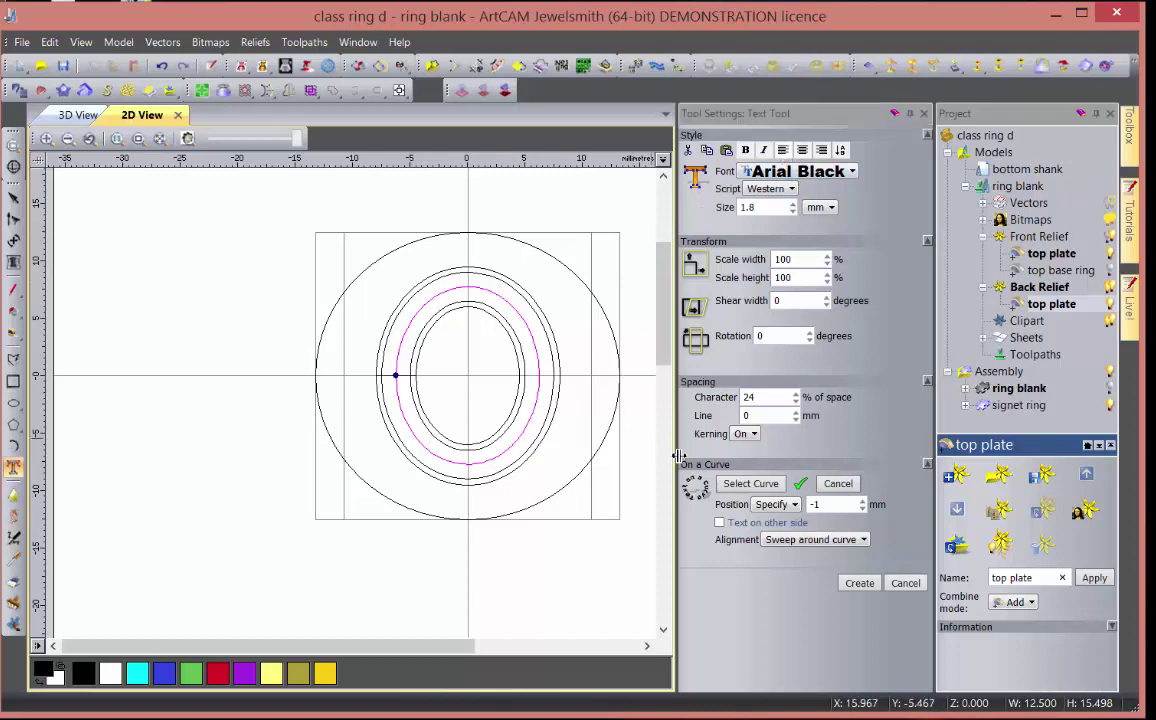
left_click_drag(769, 397, 713, 405)
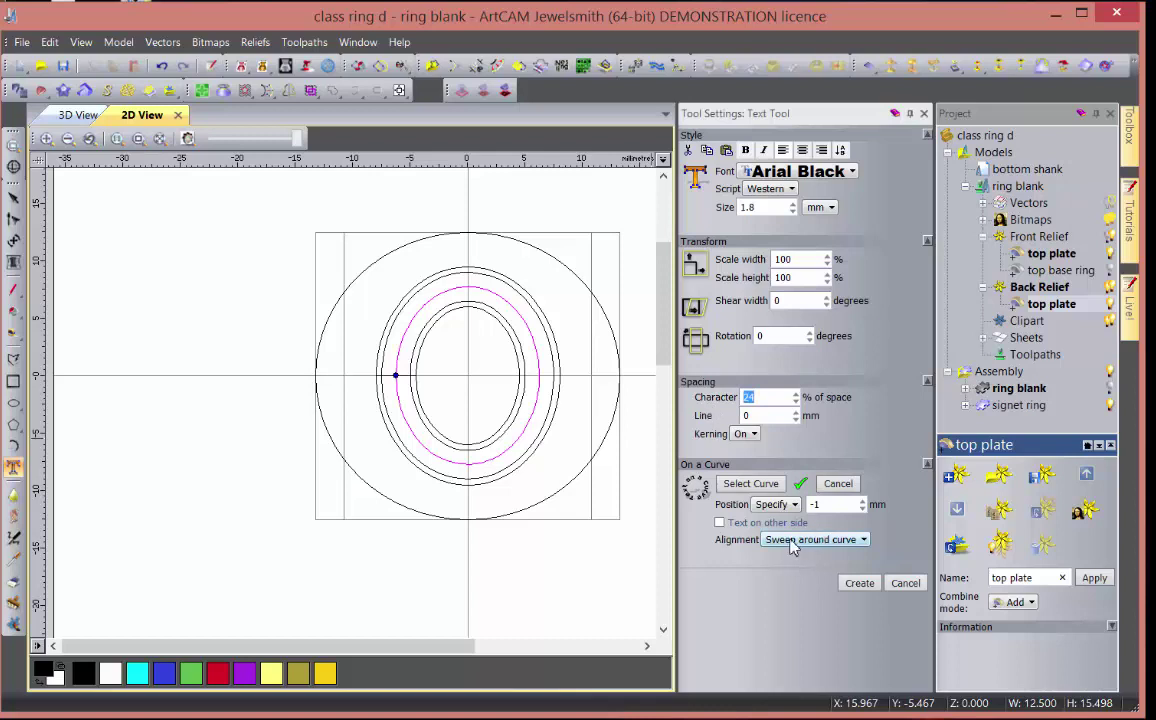
left_click(864, 540)
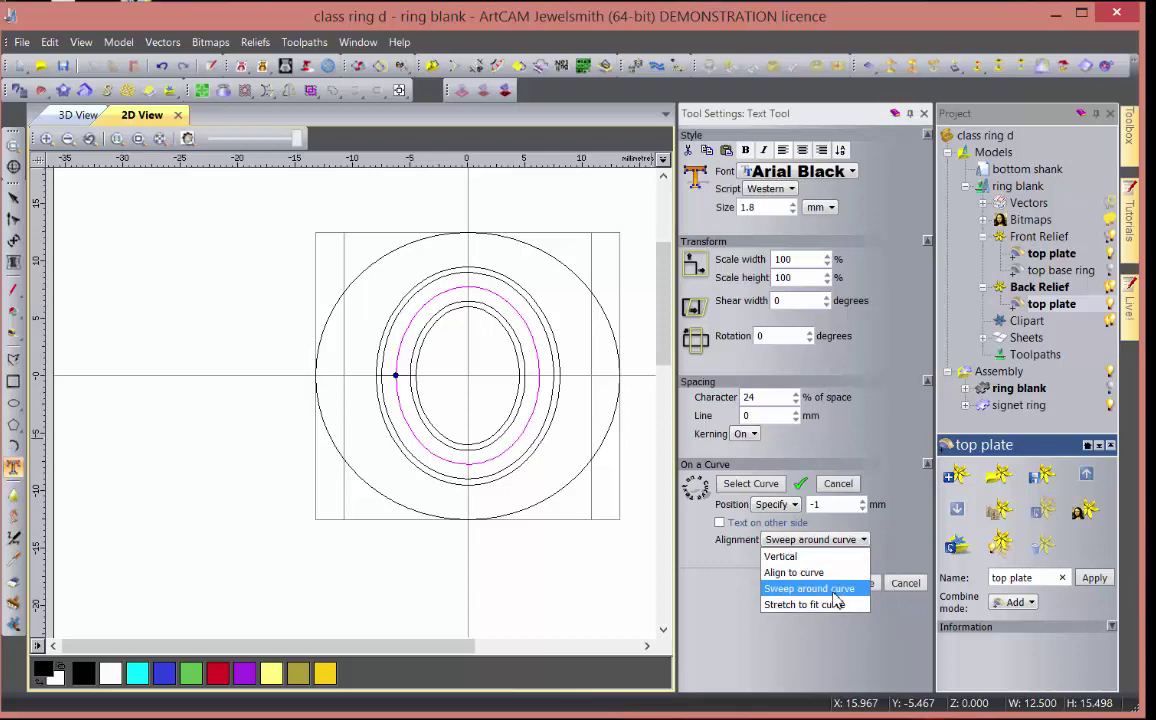
left_click(752, 540)
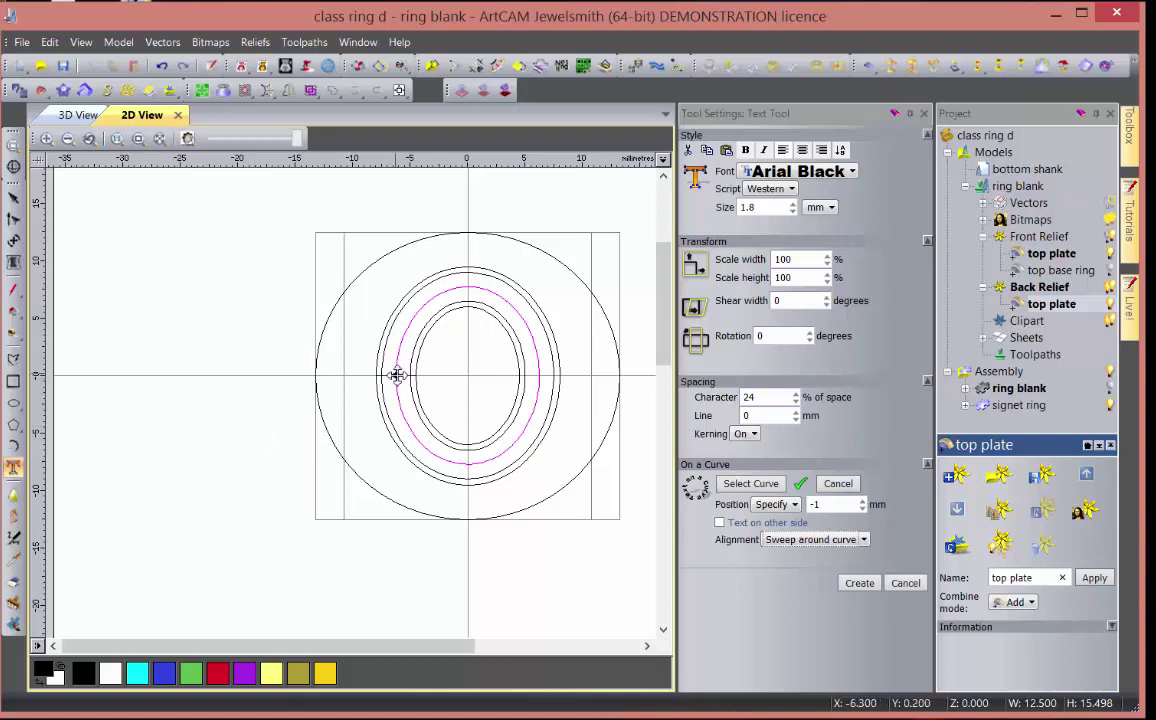
type("DEA")
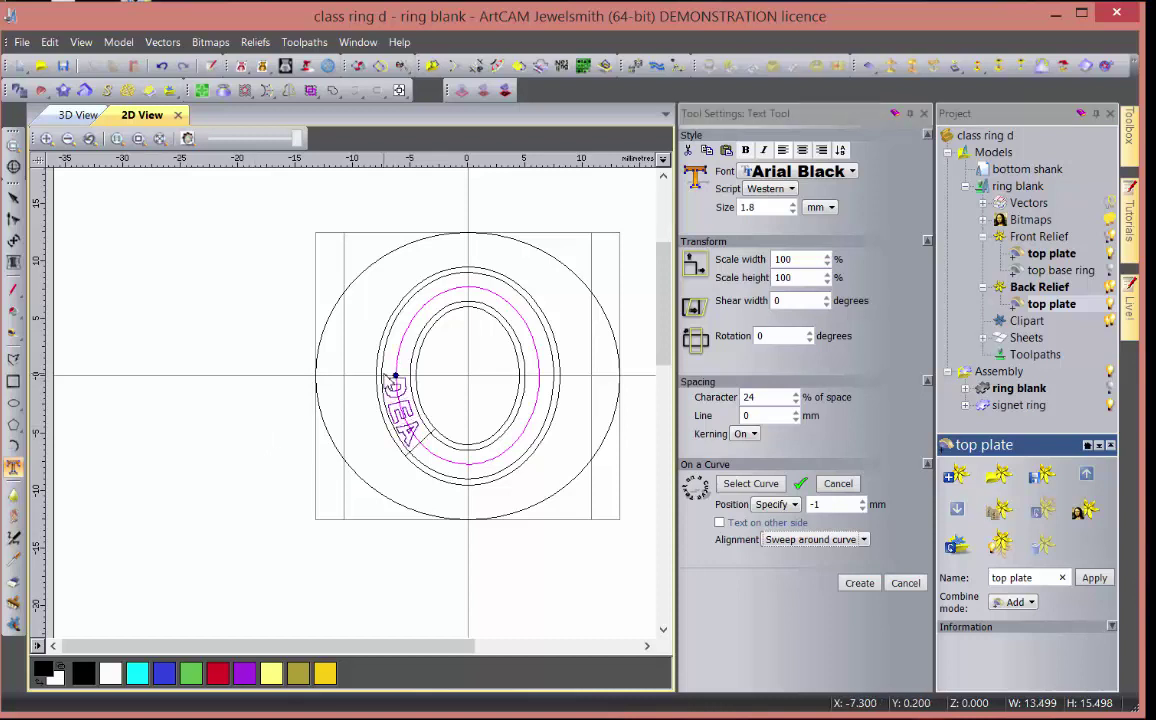
type("CON")
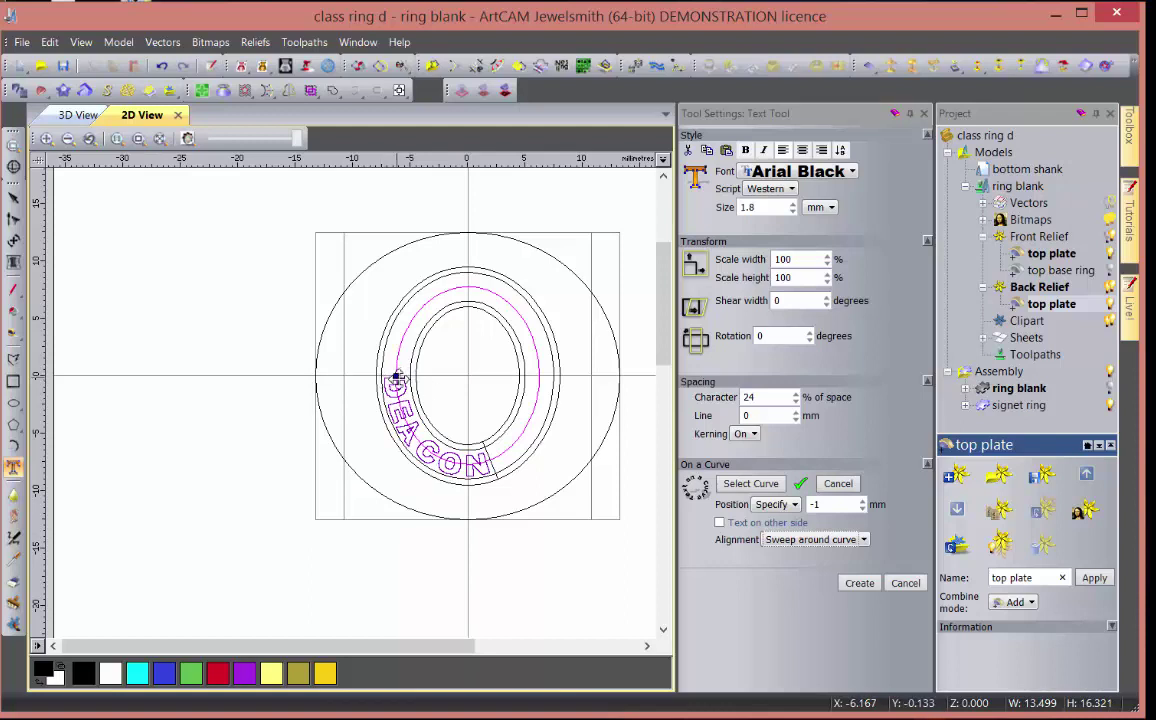
- Flip the DEACON text to the curve's other side, centre it over the oval's upper arc using a horizontal guide at about Y 4, and create it
mouse_move(396, 380)
left_mouse_down()
mouse_move(441, 302)
mouse_move(529, 323)
left_mouse_up()
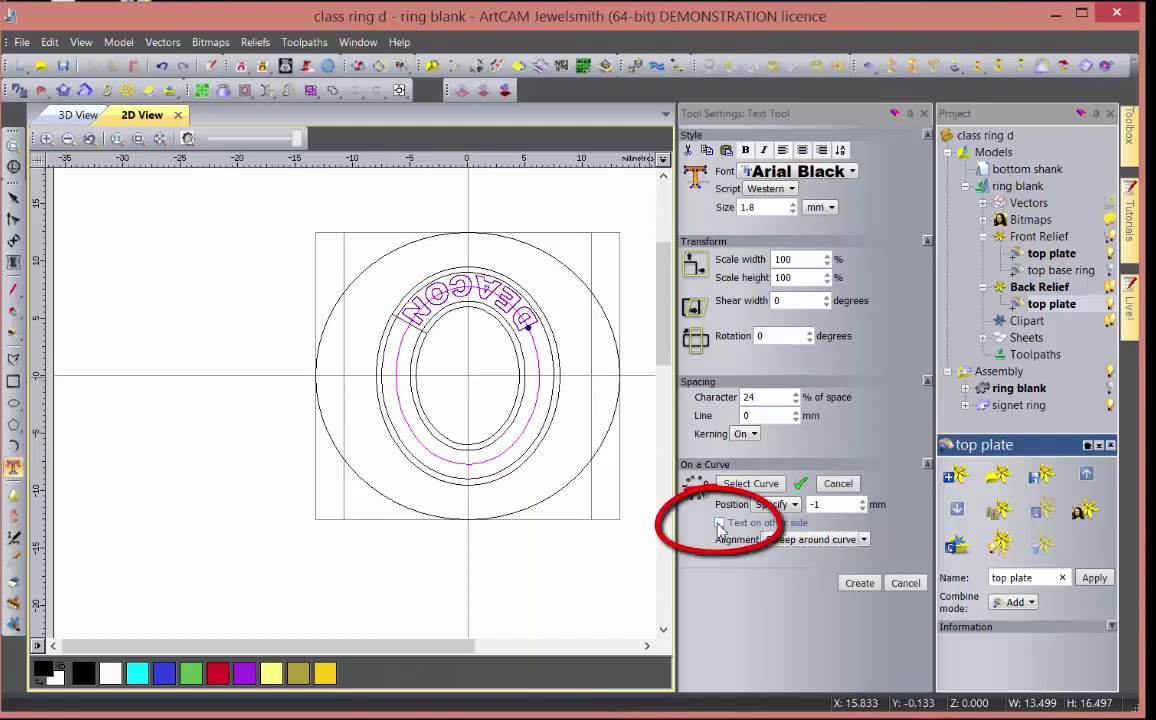
left_click(719, 523)
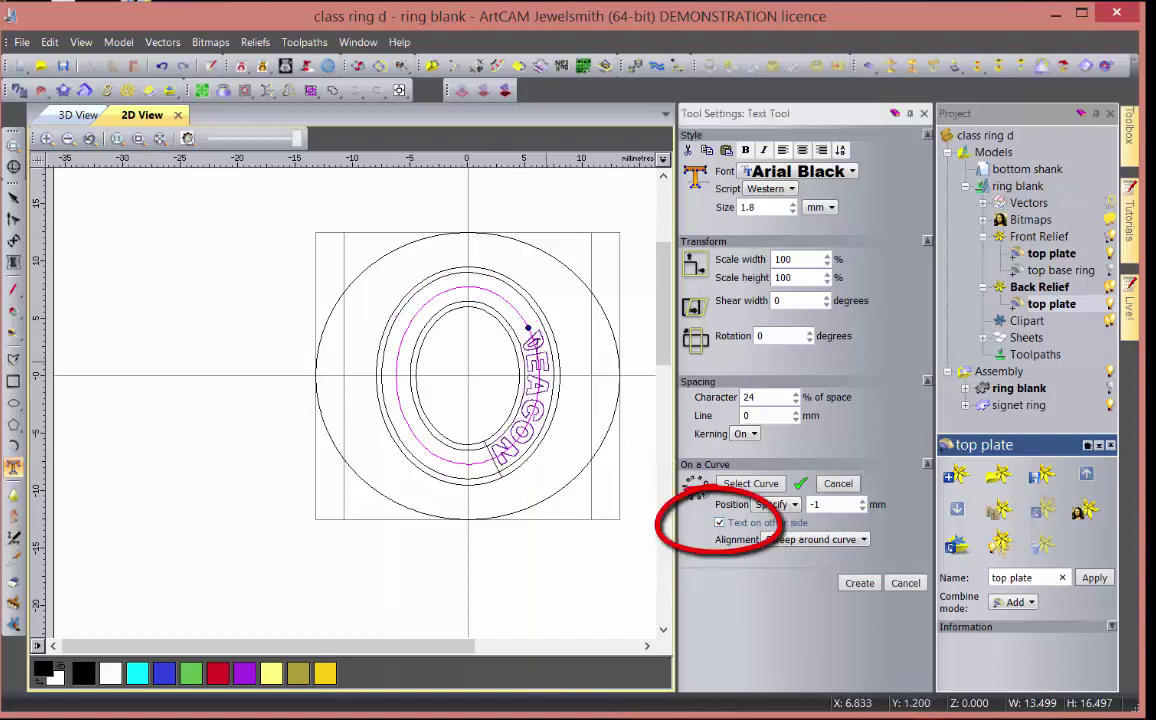
mouse_move(480, 300)
left_mouse_down()
mouse_move(421, 312)
mouse_move(418, 328)
left_mouse_up()
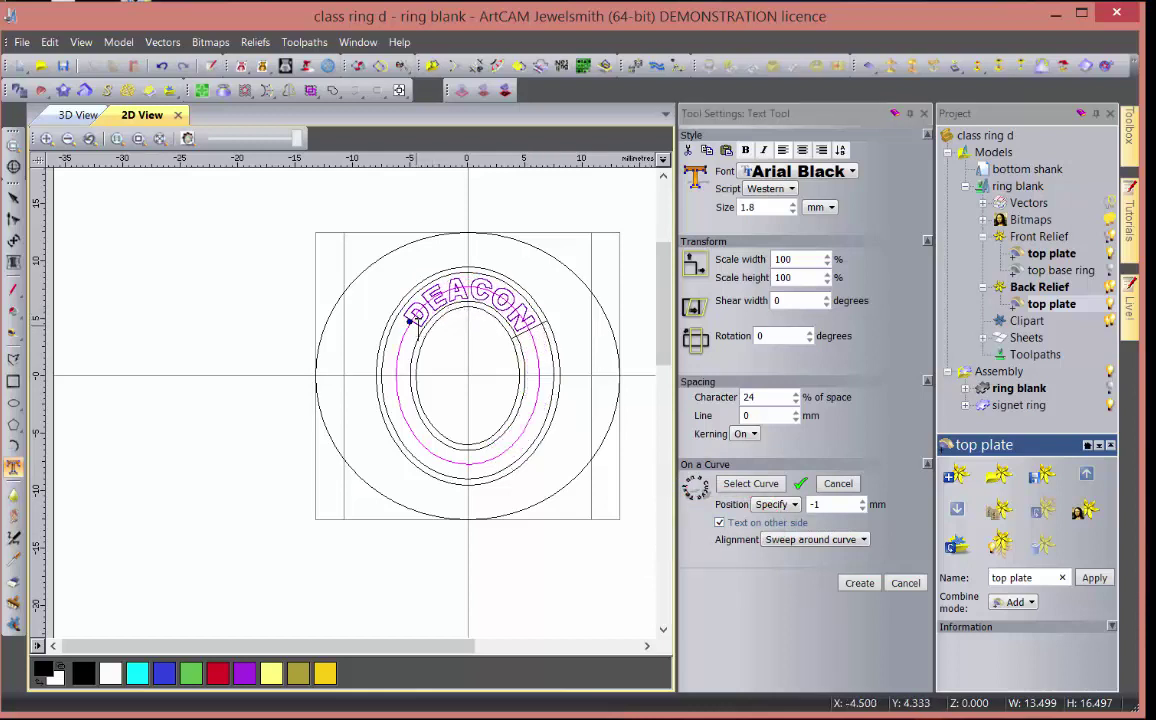
scroll(420, 322, "up", 2)
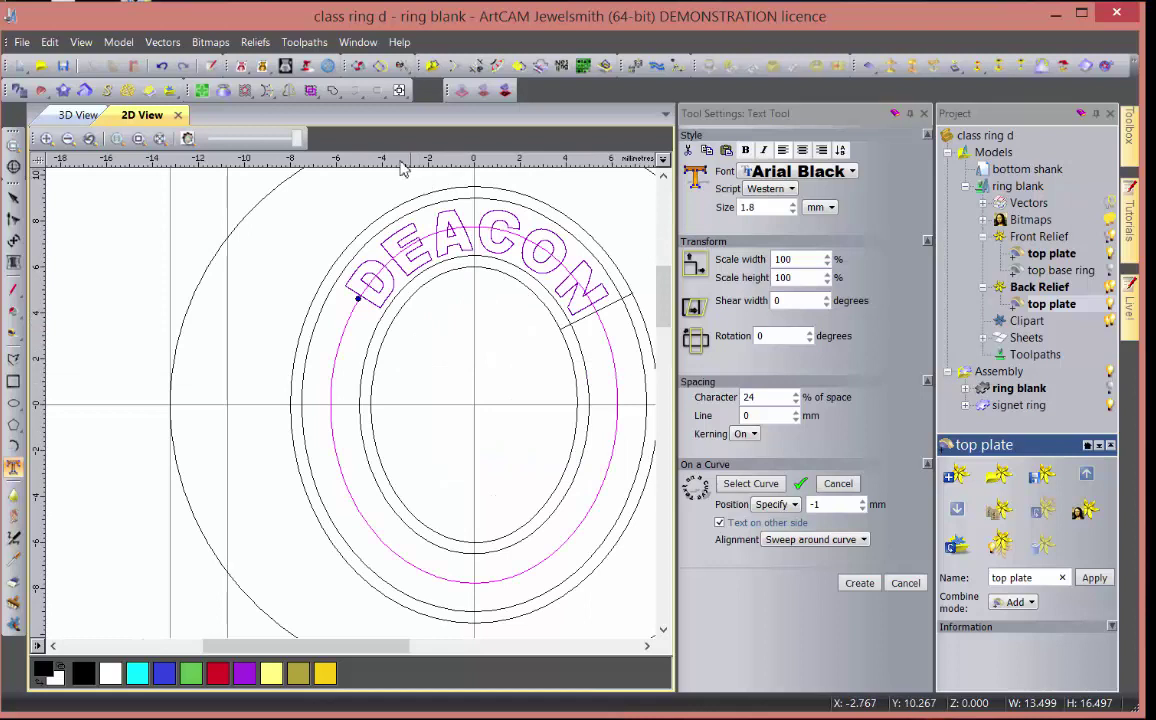
mouse_move(397, 165)
left_mouse_down()
mouse_move(400, 313)
mouse_move(356, 303)
left_mouse_up()
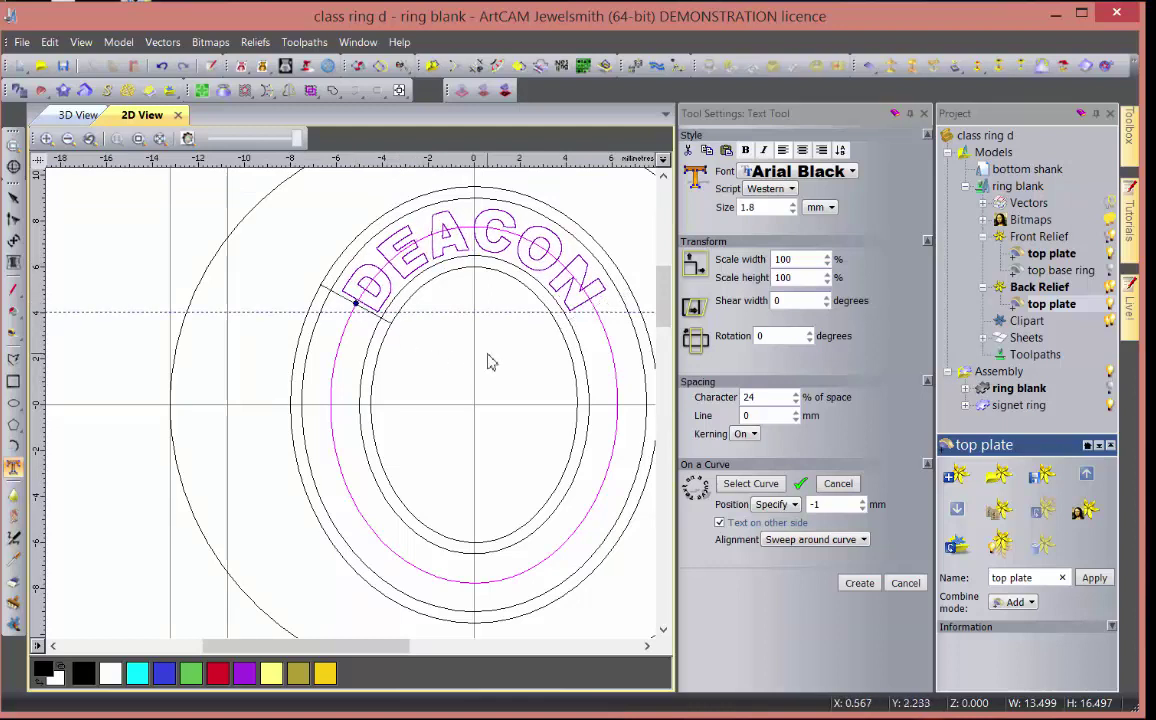
left_click(859, 583)
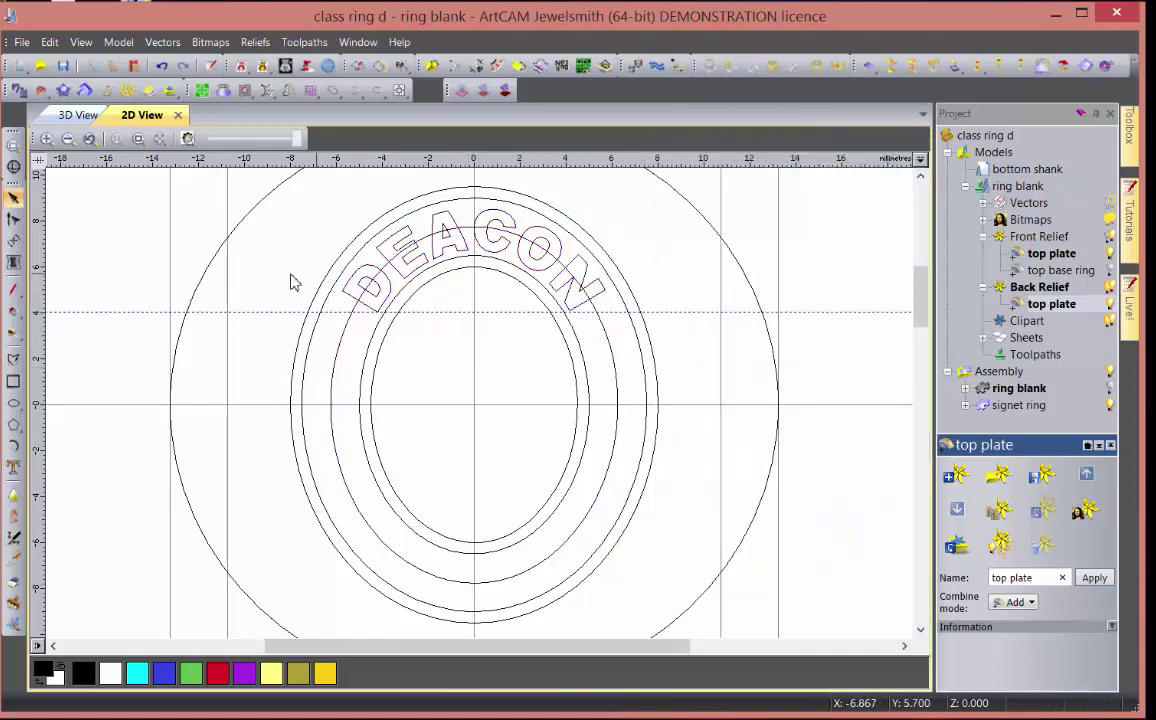
- Add the first name as text on the middle oval, centred along the lower arc using a horizontal guide at about Y -5.2, and create it
left_click(338, 357)
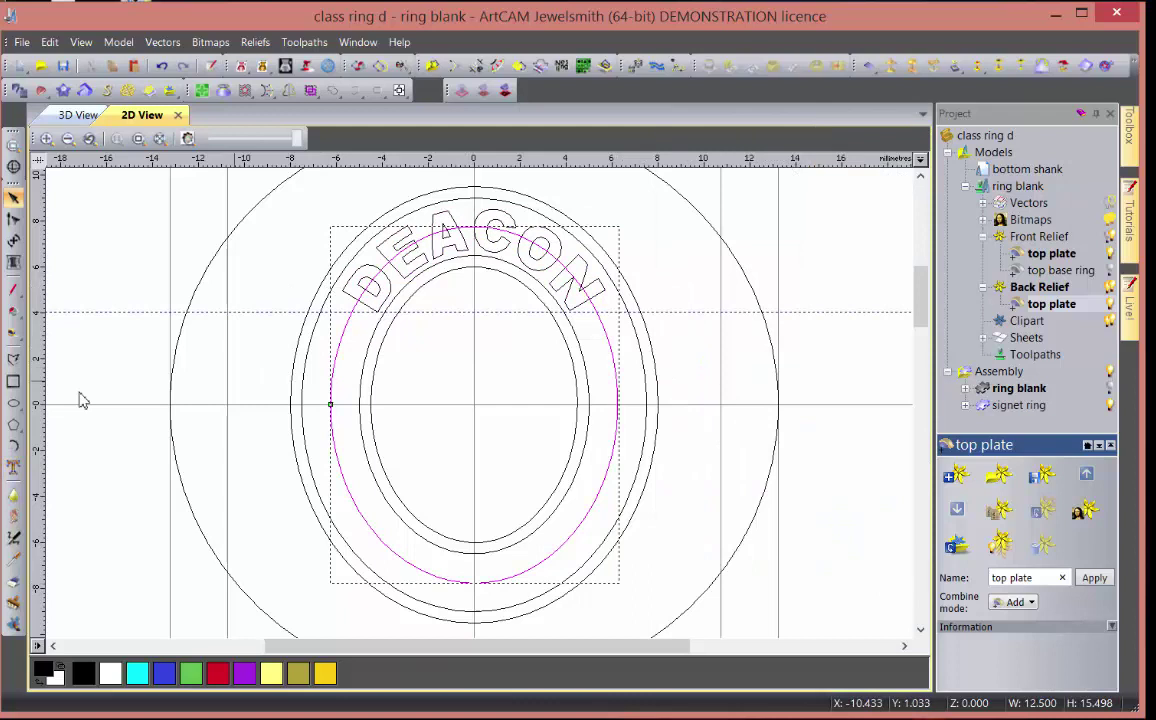
left_click(15, 472)
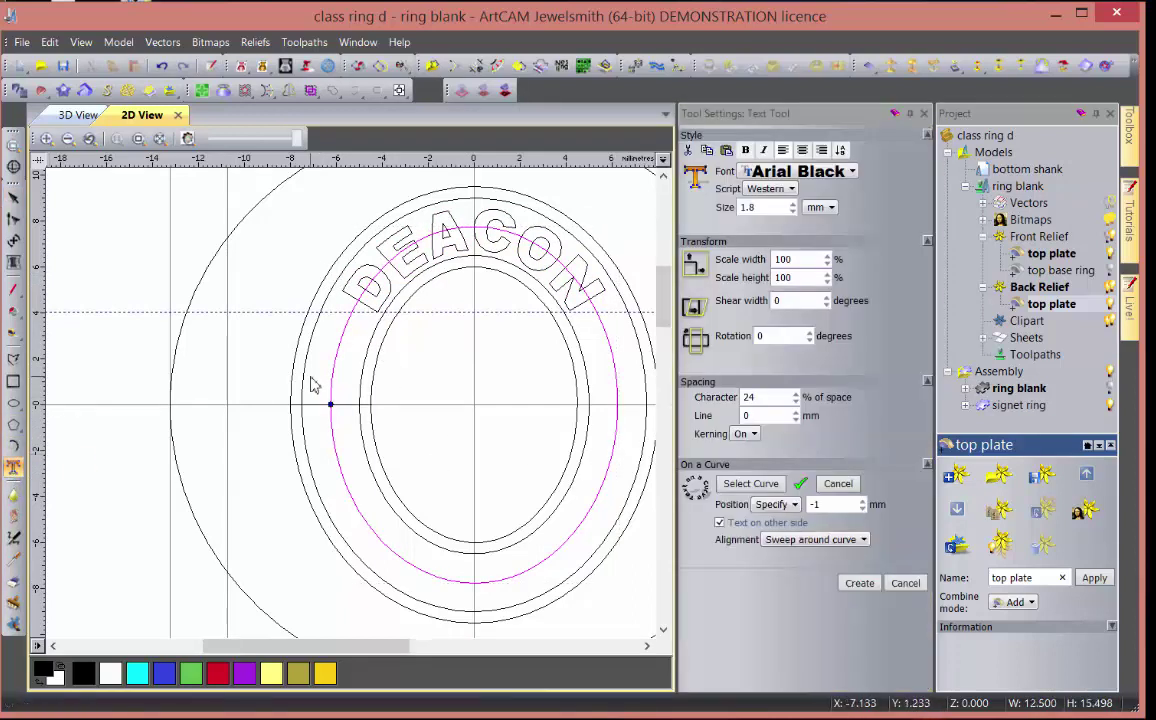
type("JAMES")
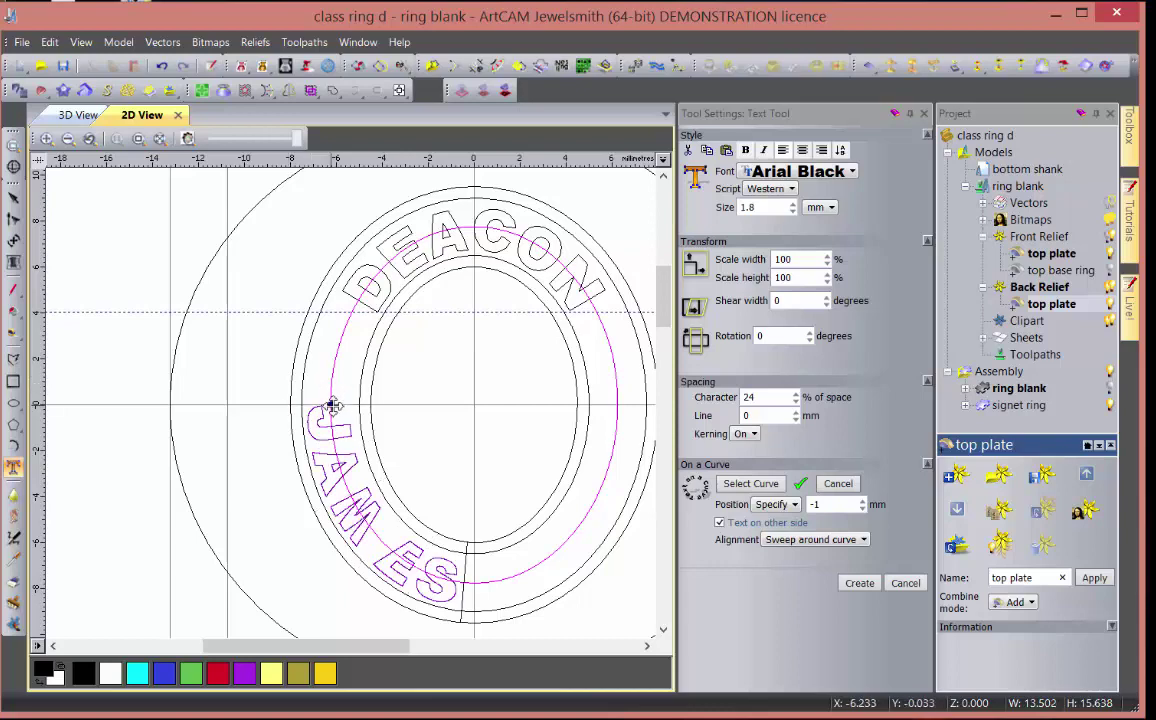
left_click_drag(330, 405, 398, 525)
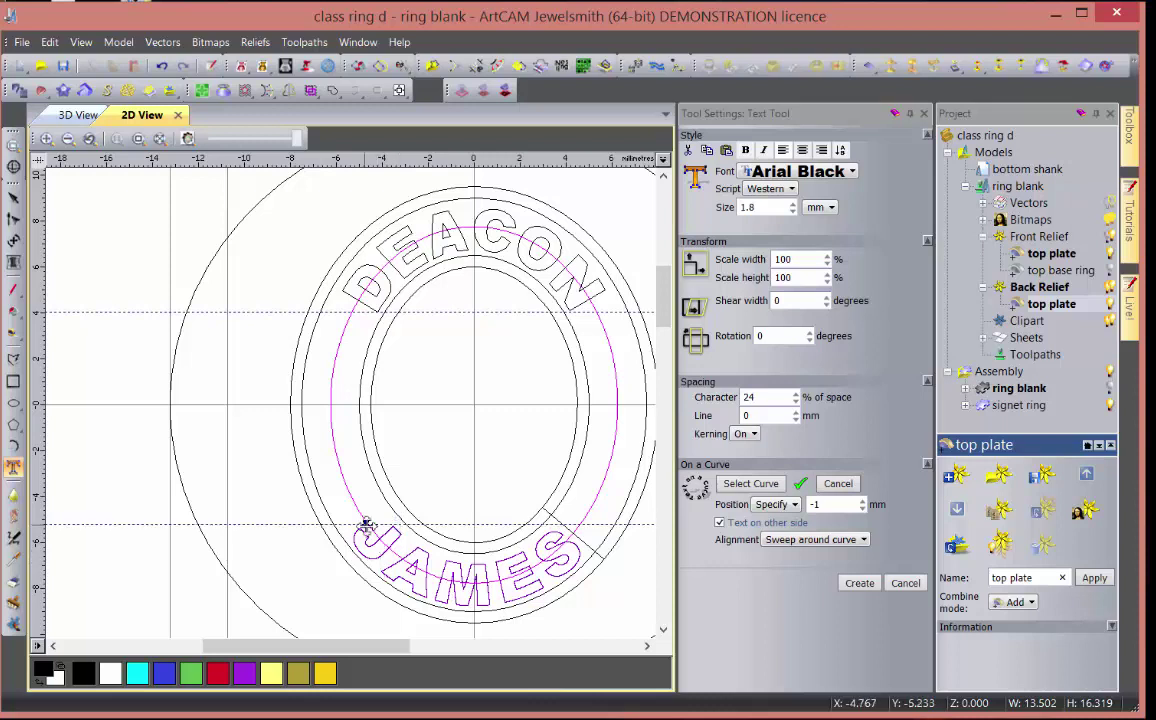
left_click_drag(369, 523, 370, 527)
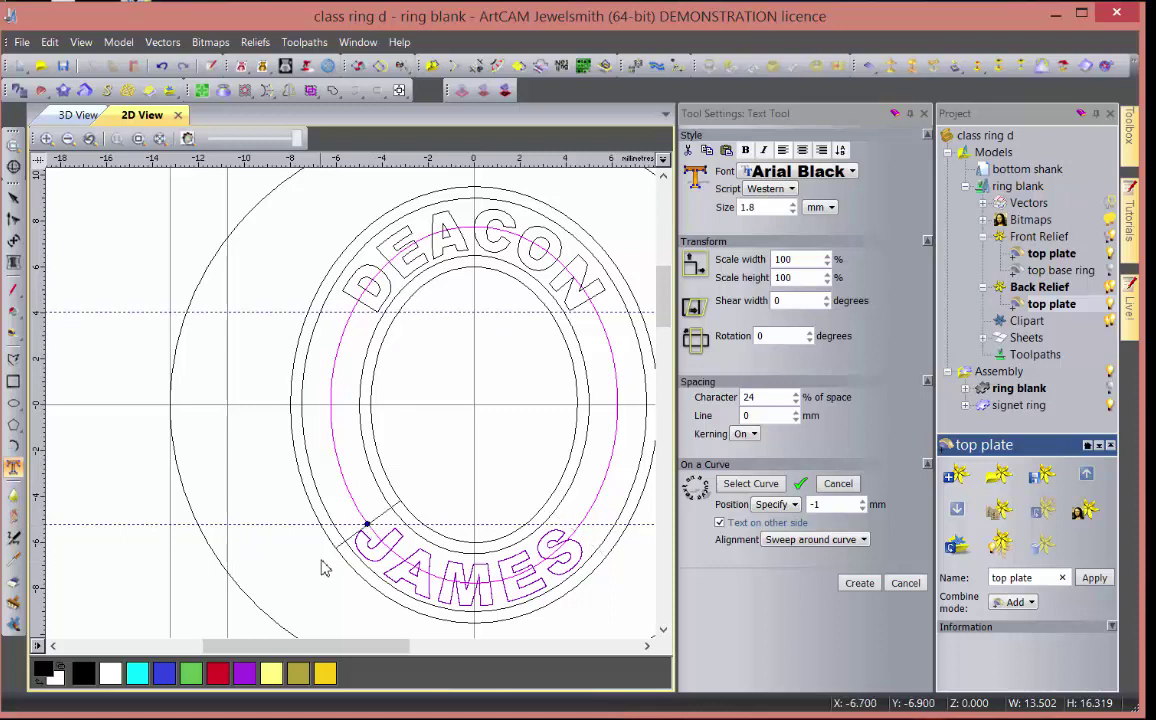
left_click(858, 584)
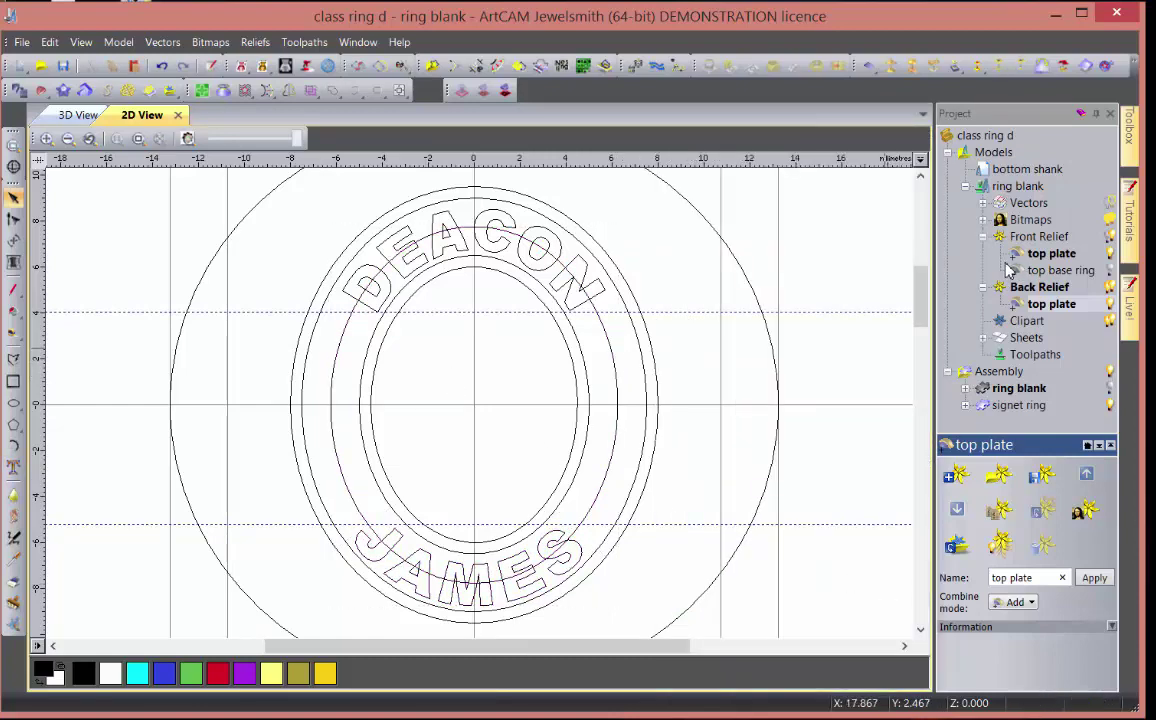
- Show the ring blank's hidden vector layer of crosses and circles and delete the two circles touching the lower lettering
left_click(981, 203)
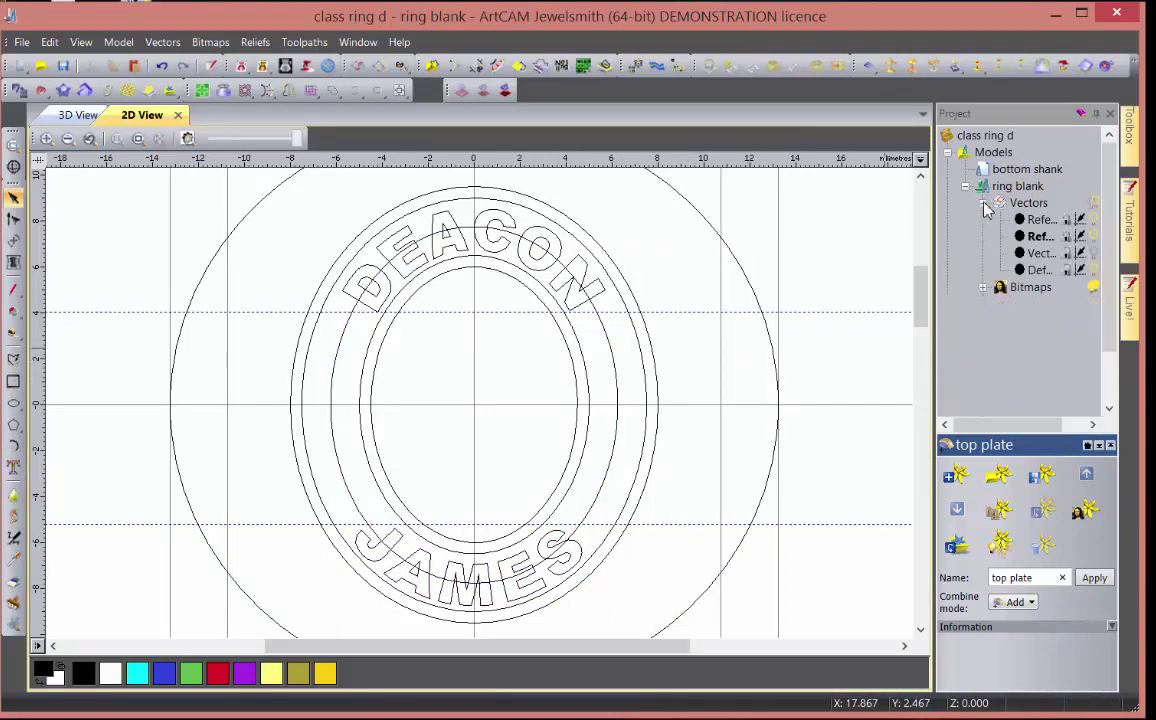
left_click(1094, 254)
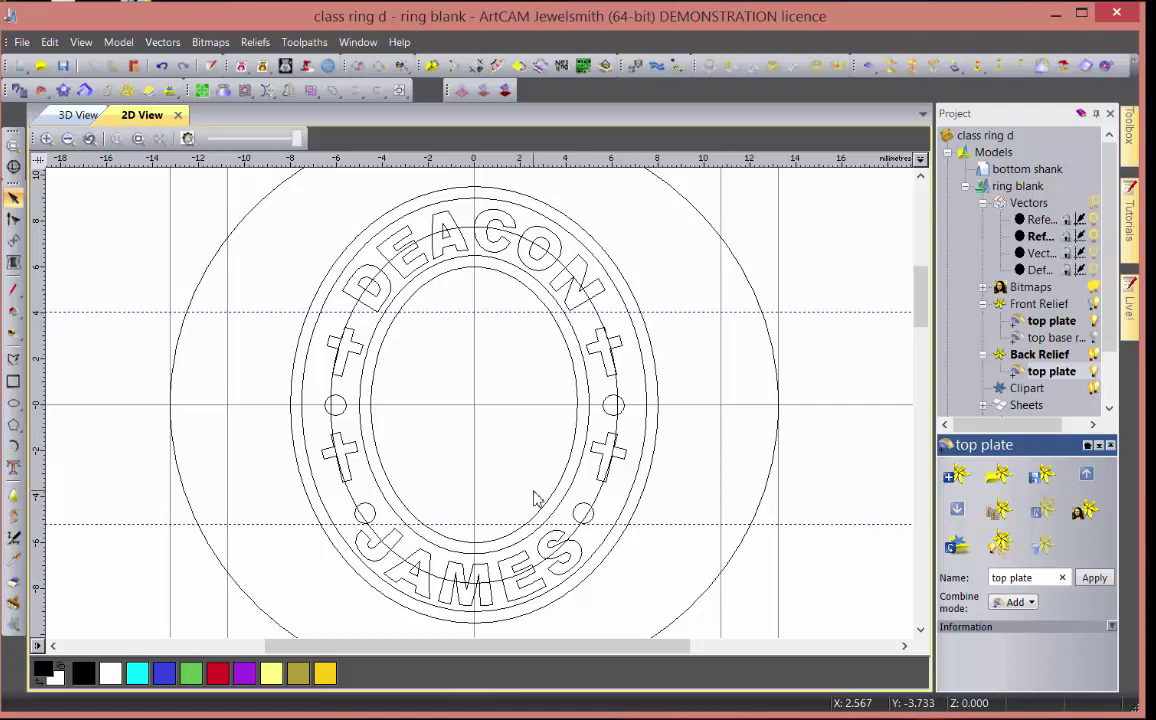
left_click(363, 513)
key("Delete")
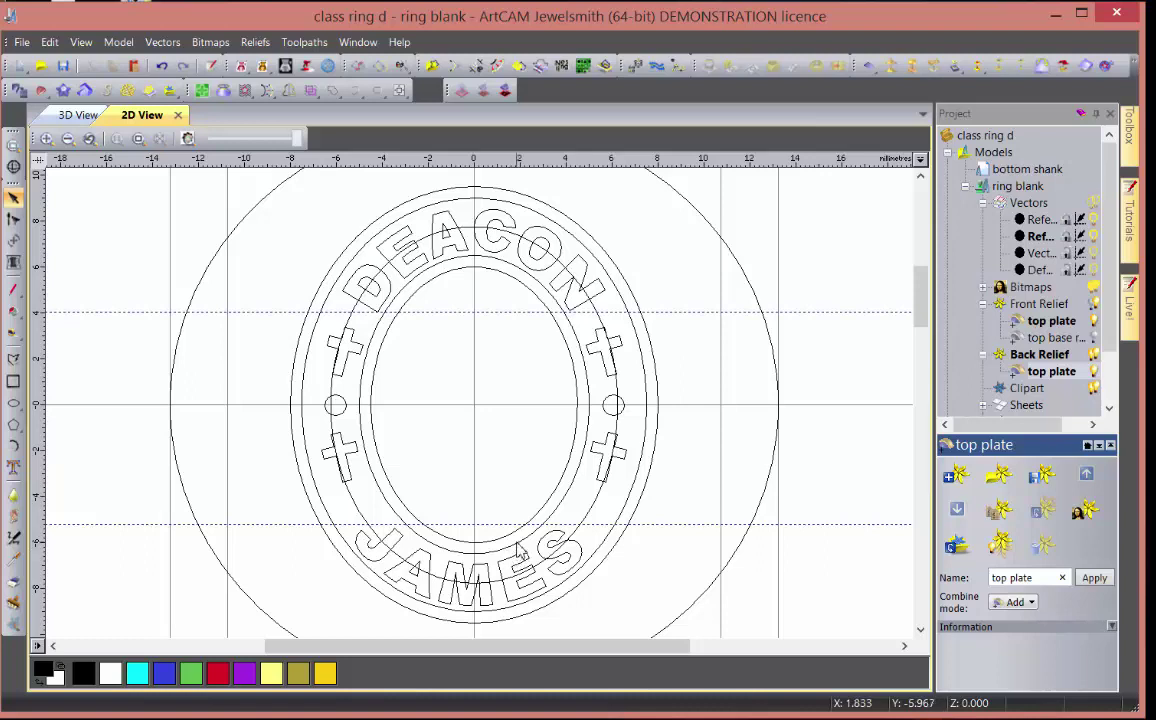
- Move the lower cross and the circle on the oval's left side slightly down along the middle oval
left_click(344, 445)
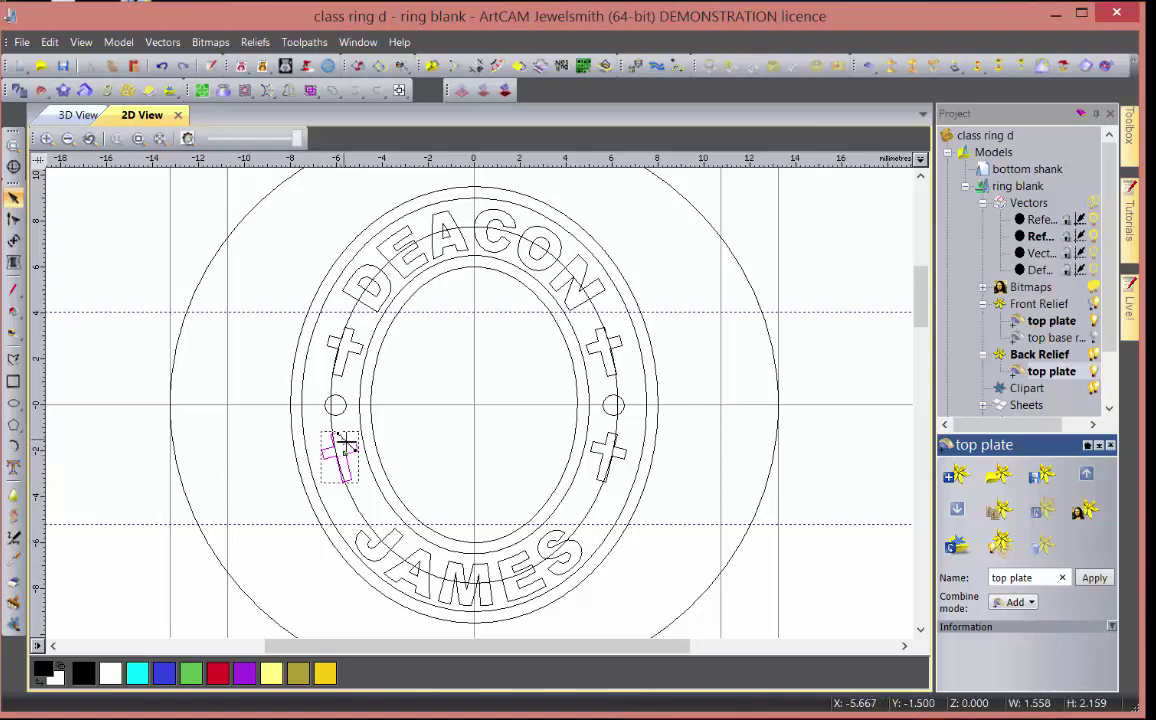
left_click_drag(346, 444, 350, 460)
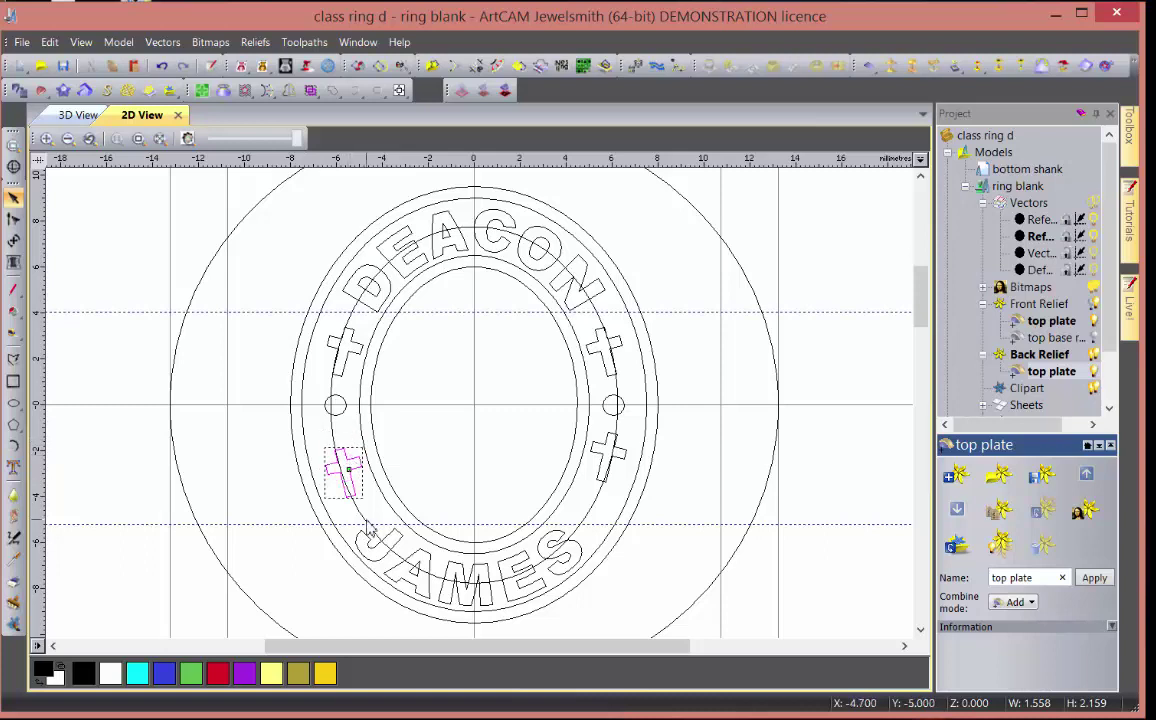
left_click(325, 405)
left_click_drag(339, 439, 336, 441)
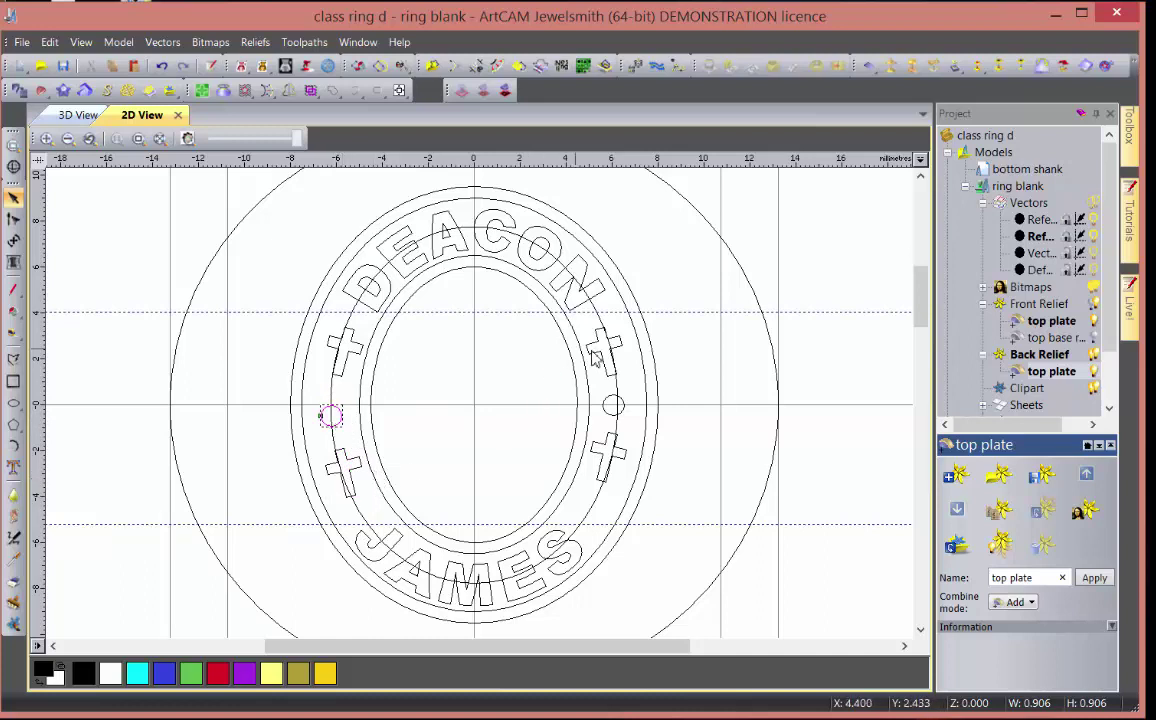
- Delete the two crosses and the circle on the right side of the middle oval
left_click(540, 325)
left_click(600, 352)
left_click_drag(610, 354, 603, 452)
left_click(603, 452)
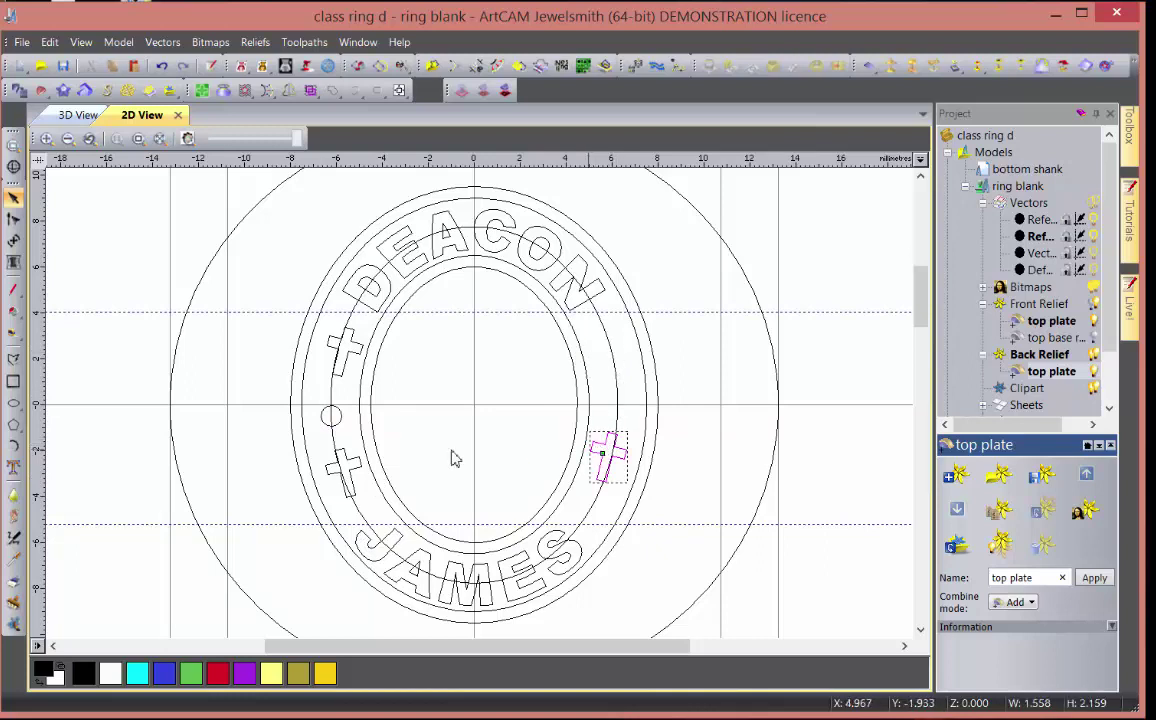
key("Delete")
- Nudge the lower and upper crosses on the oval's left side slightly outwards to centre them on the middle oval
left_click(346, 469)
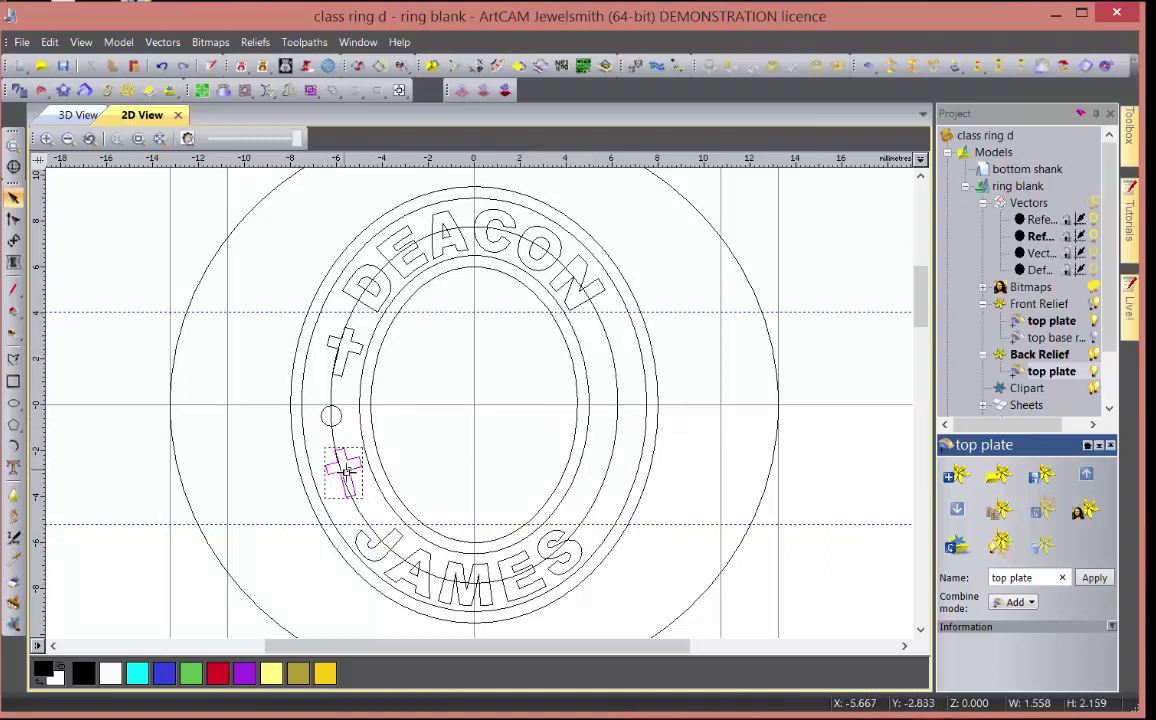
left_click_drag(346, 469, 346, 471)
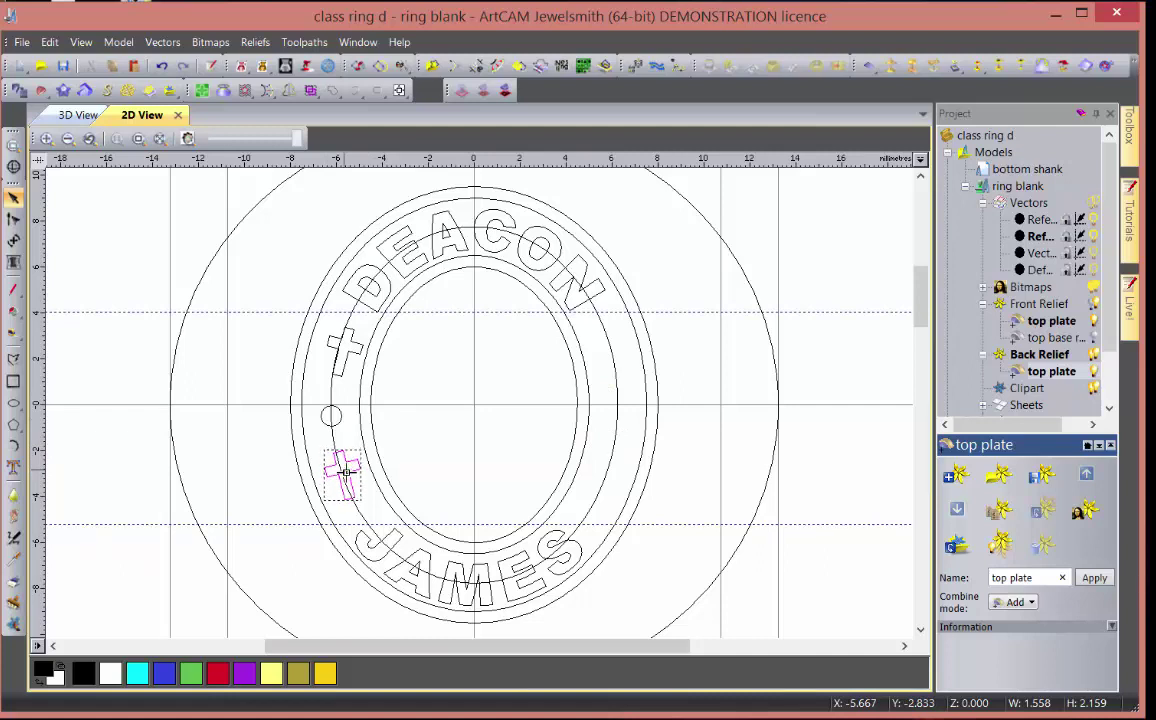
left_click(343, 373, "shift")
left_click(421, 385)
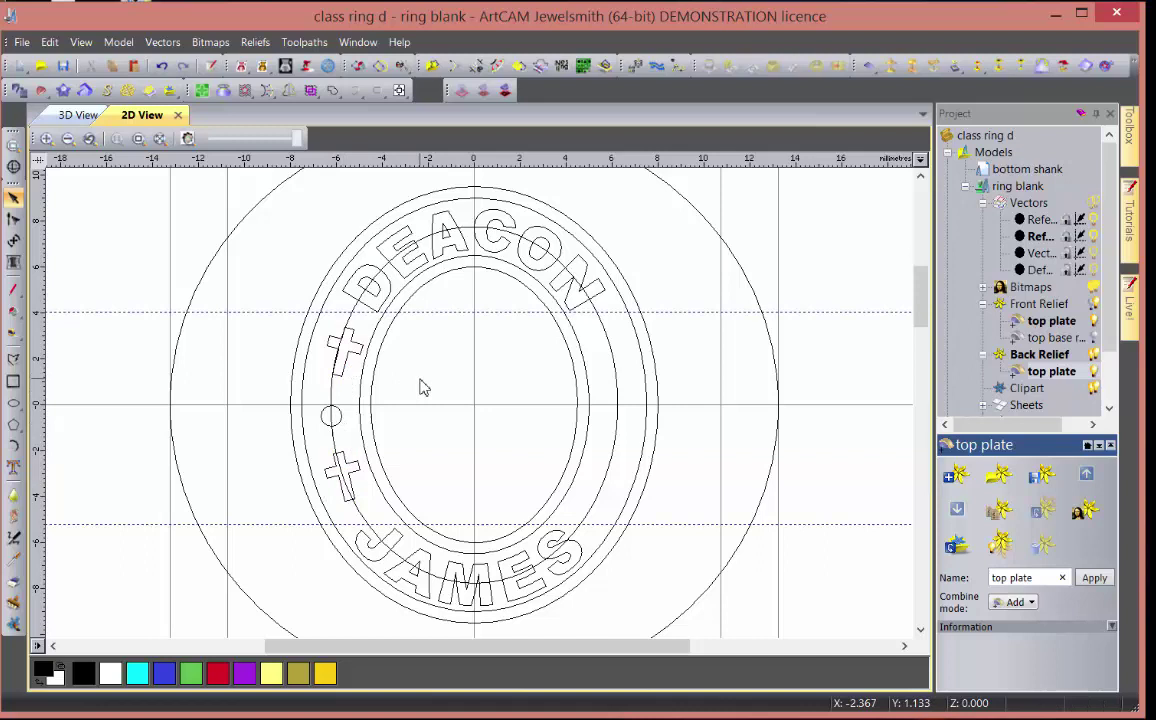
left_click(324, 362)
key("Left")
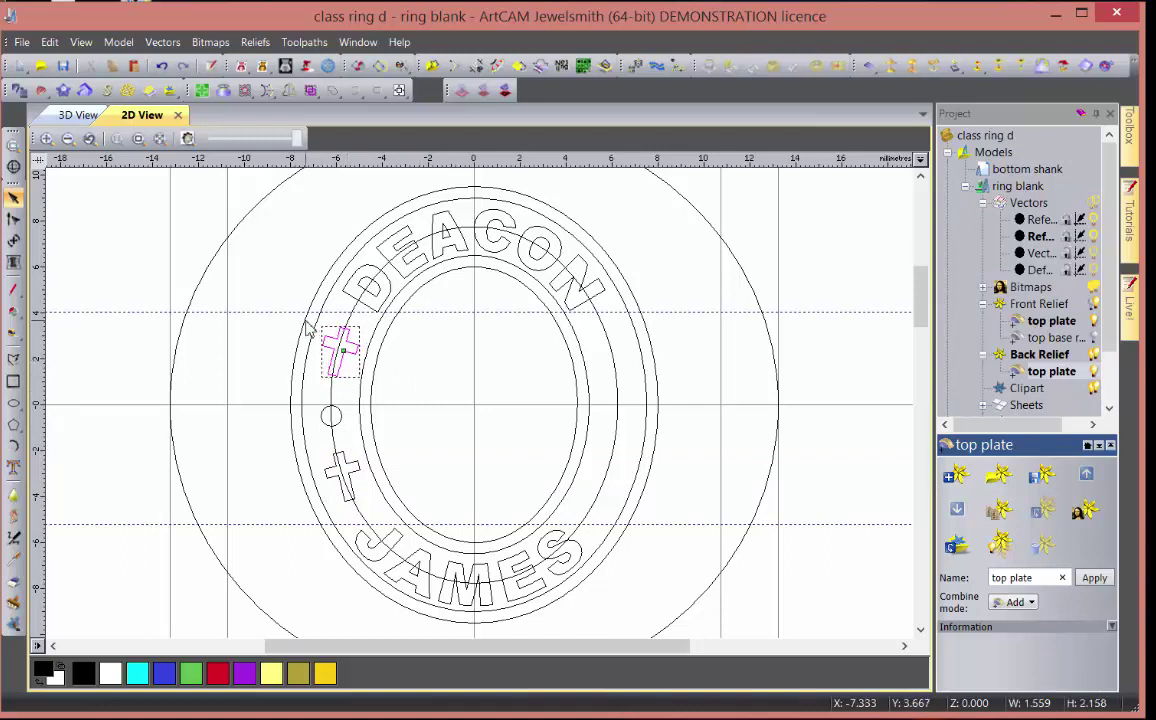
scroll(340, 486, "up", 2)
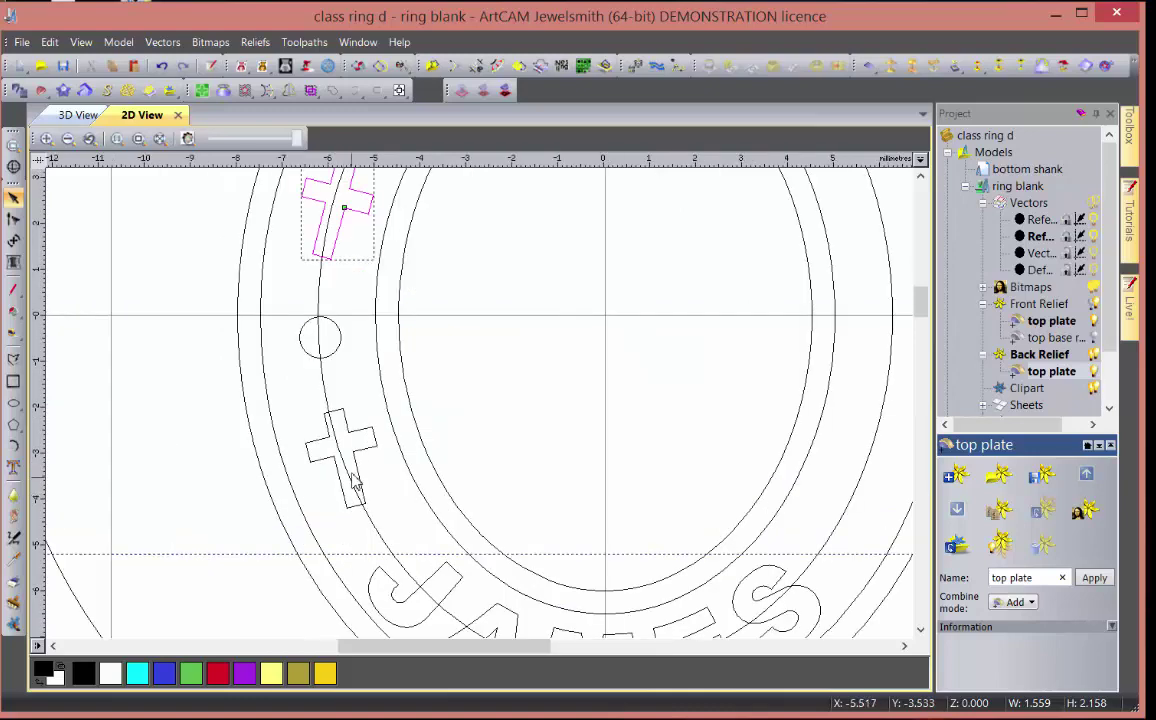
- Rotate the lower cross on the oval's left side slightly so it follows the middle oval
left_click(350, 430)
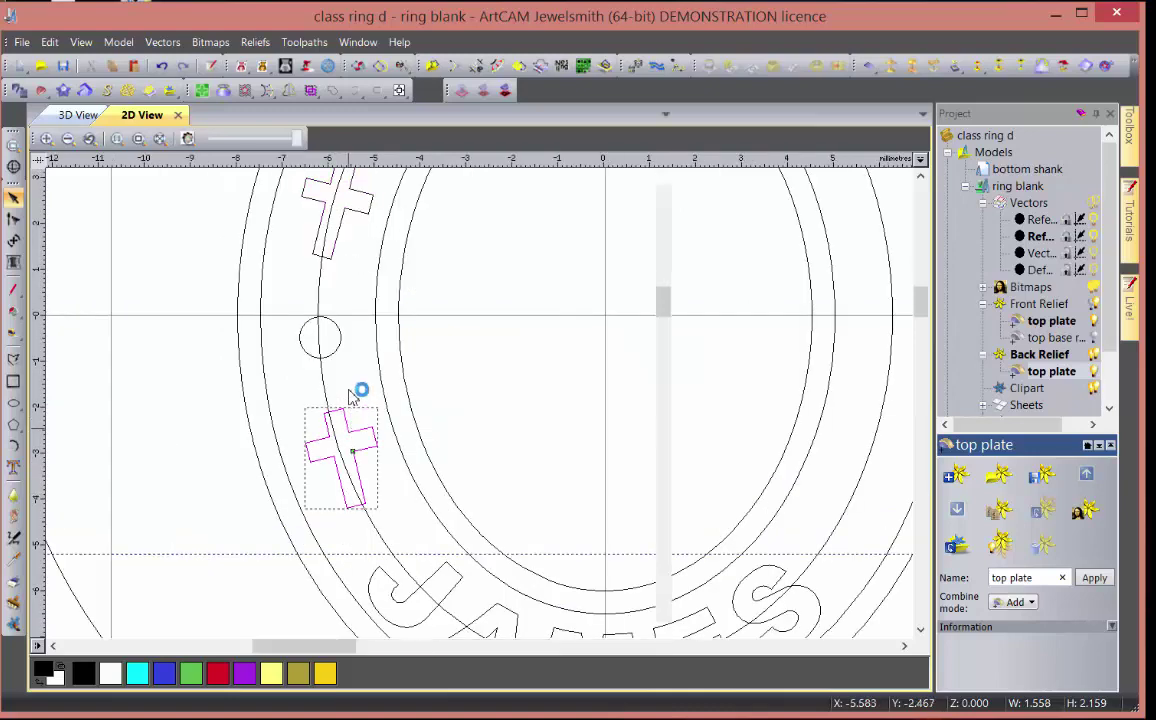
left_click(348, 425)
left_click_drag(357, 382, 349, 380)
key("Escape")
scroll(265, 345, "down", 2)
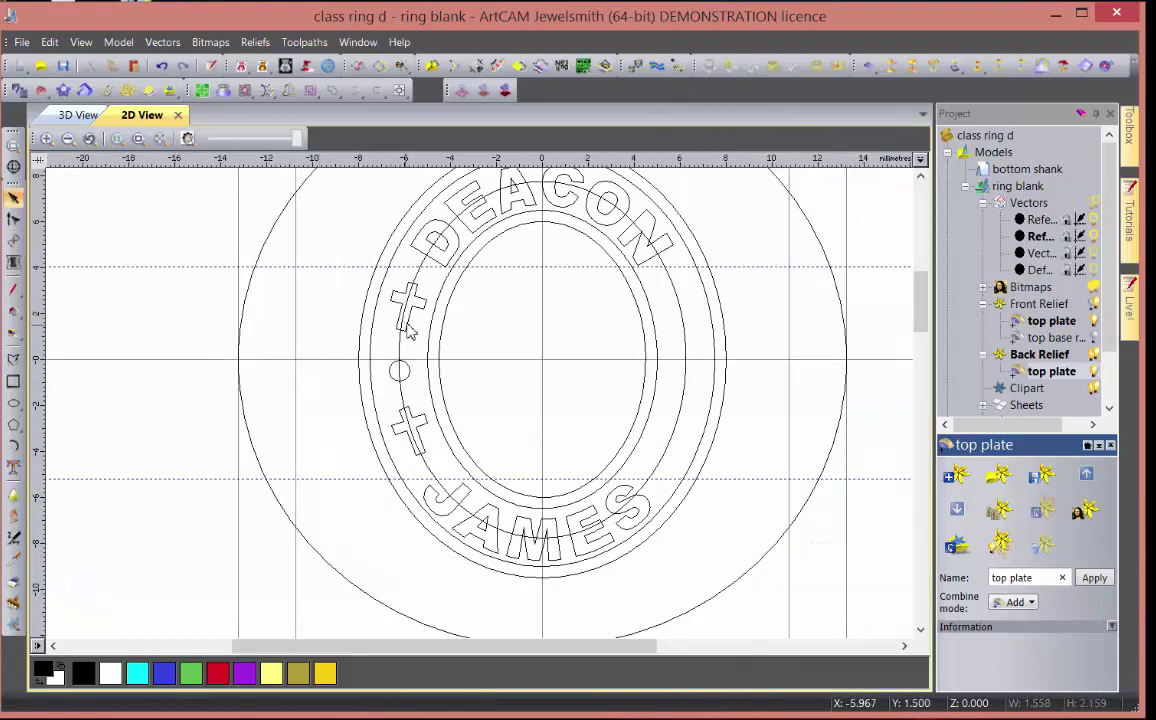
- Group the two crosses on the oval's left side and align the circle vertically midway between them
left_click(405, 305)
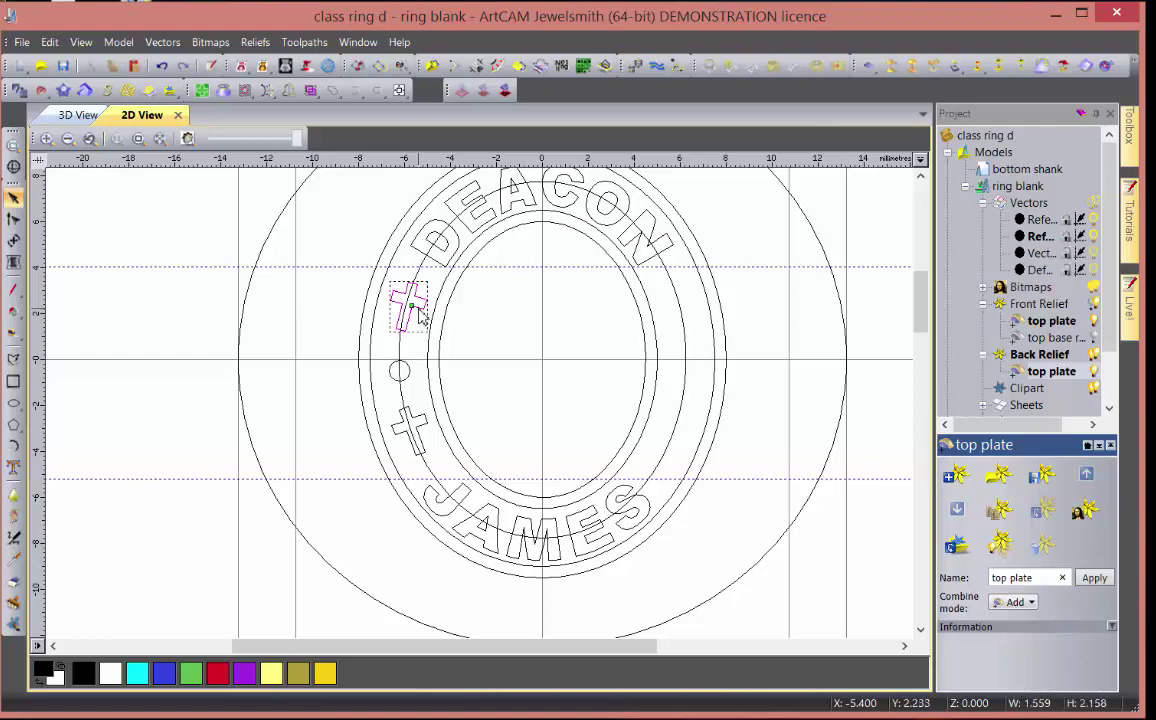
left_click(415, 420, "shift")
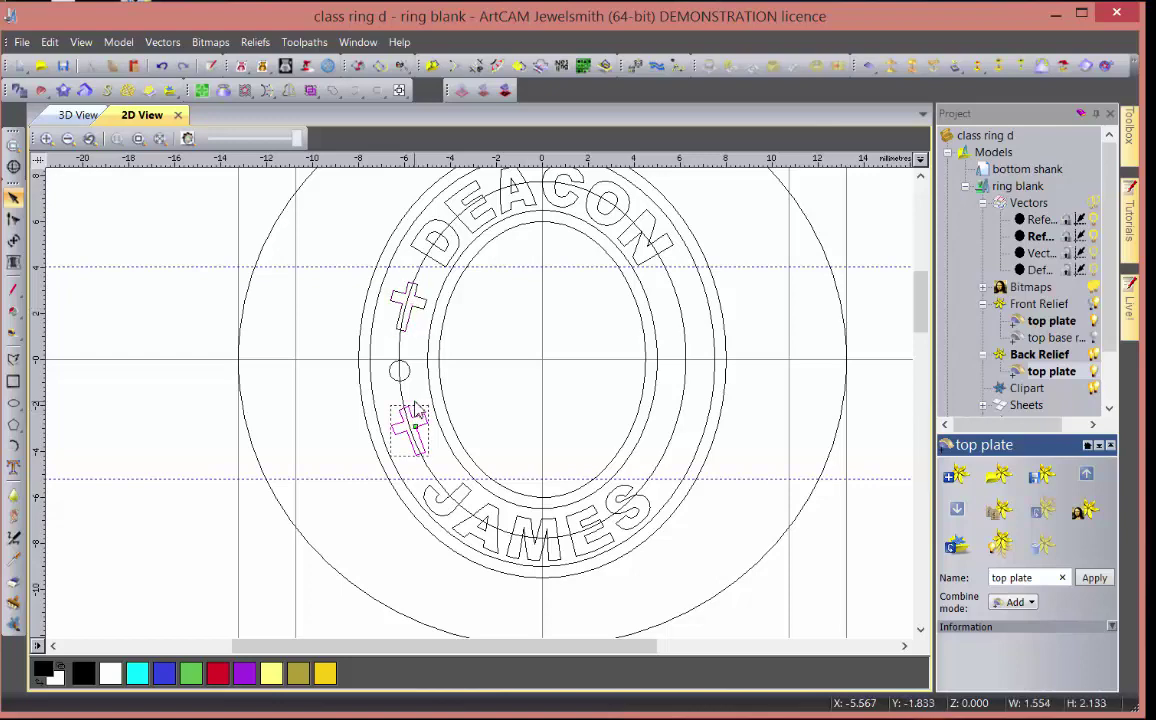
right_click(422, 312)
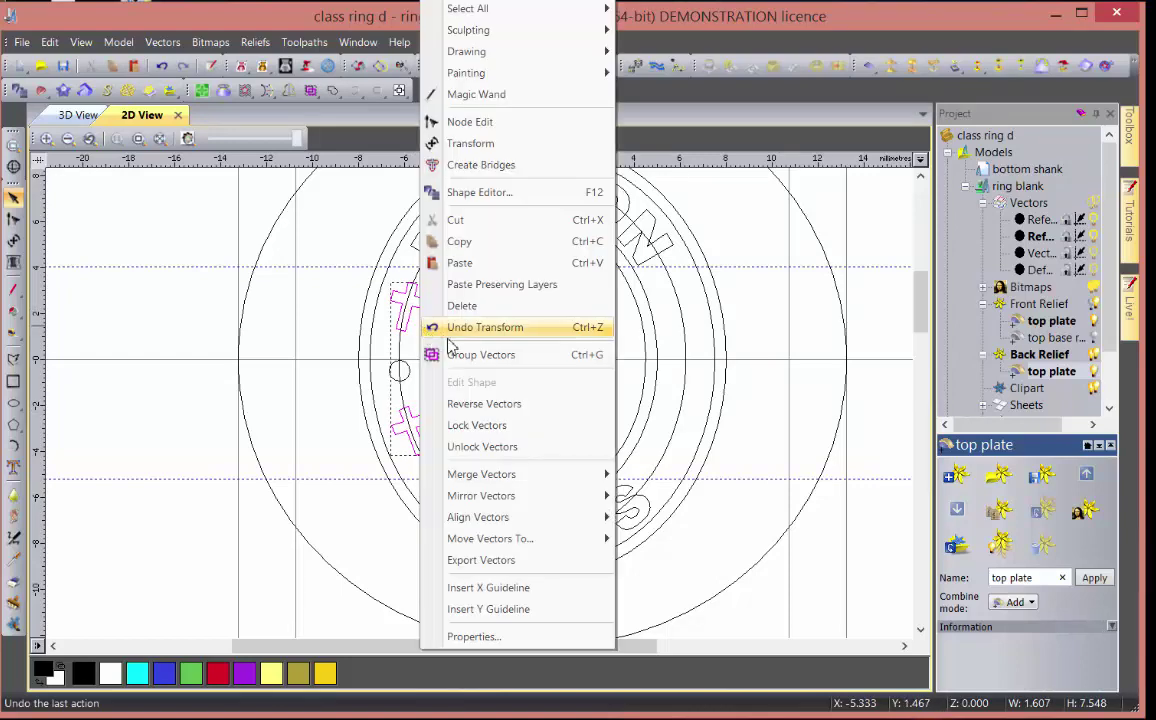
left_click(477, 364)
left_click(399, 370)
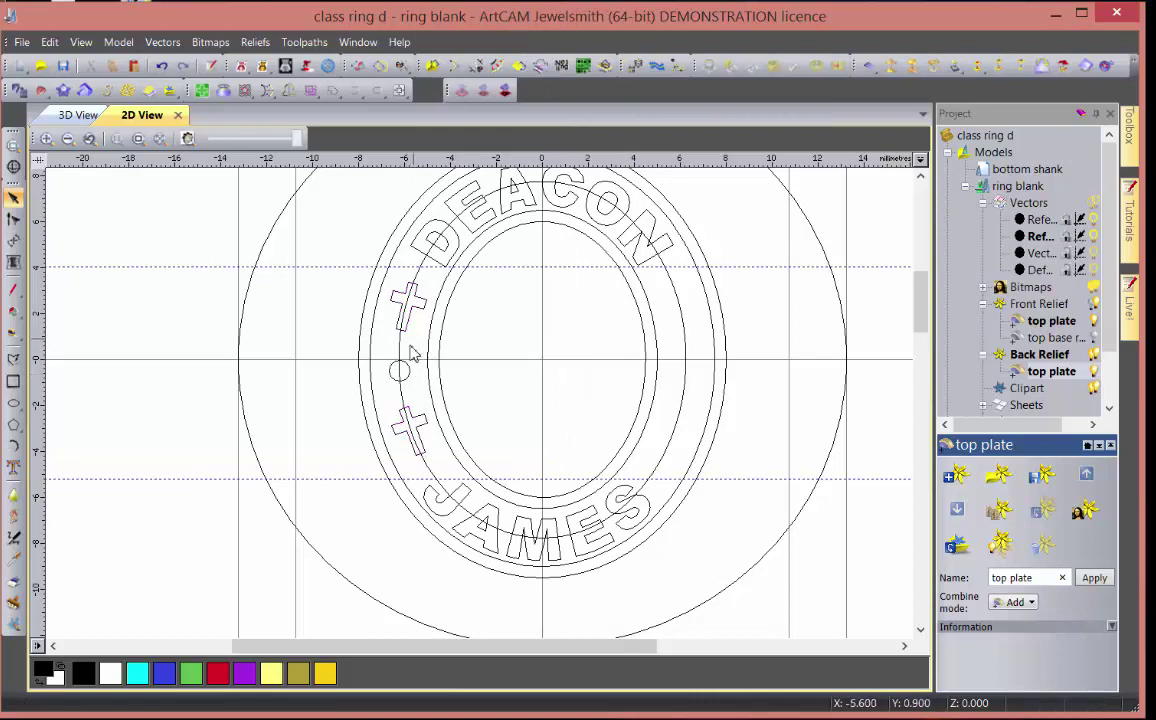
left_click(395, 300, "shift")
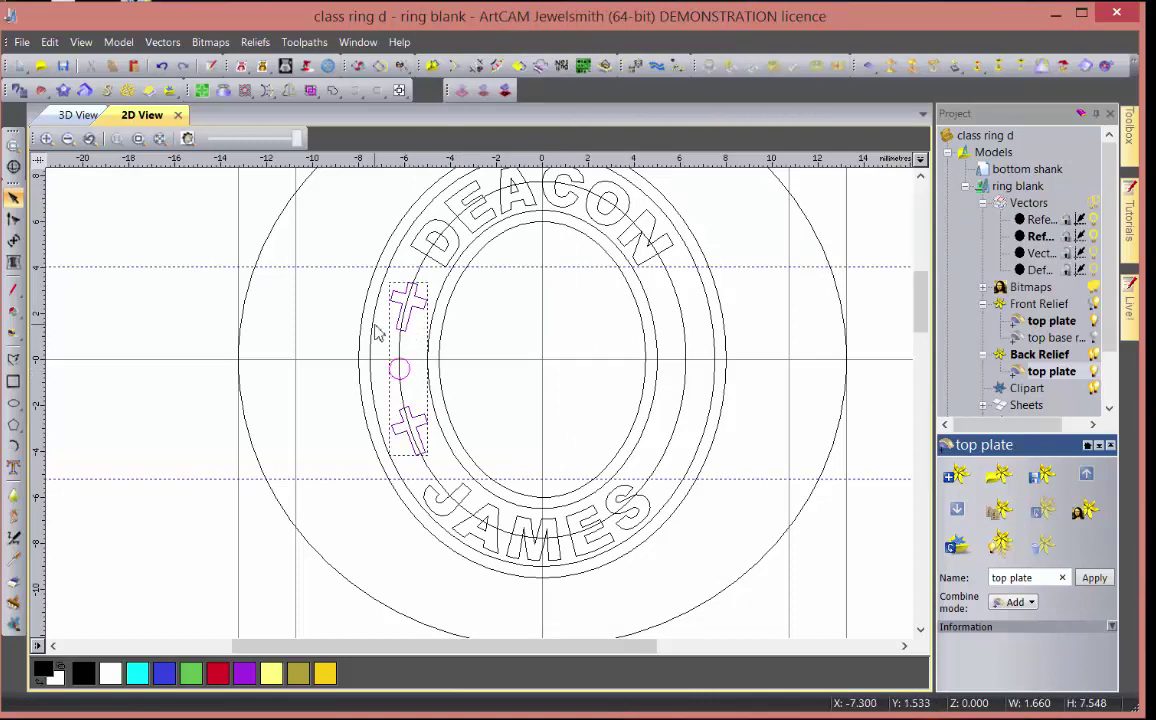
left_click(470, 382)
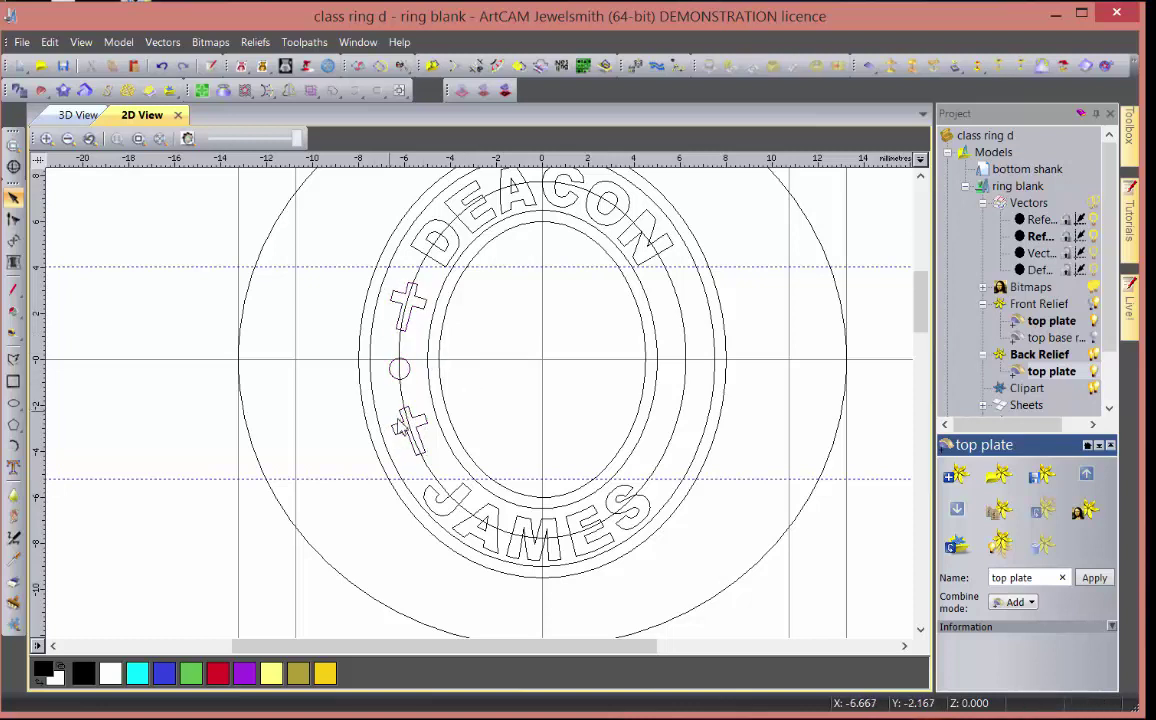
- Group the circle with the pair of crosses on the oval's left side
left_click(400, 428)
left_click(407, 300, "shift")
left_click(413, 368, "shift")
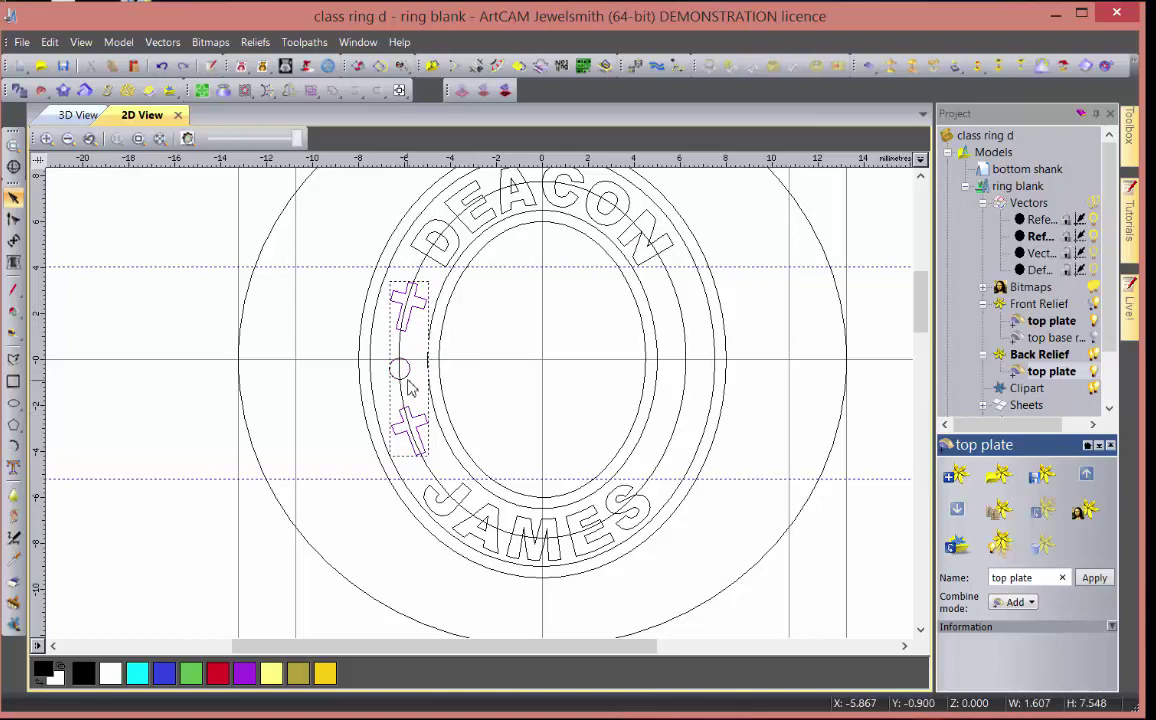
left_click(407, 378, "shift")
right_click(407, 375)
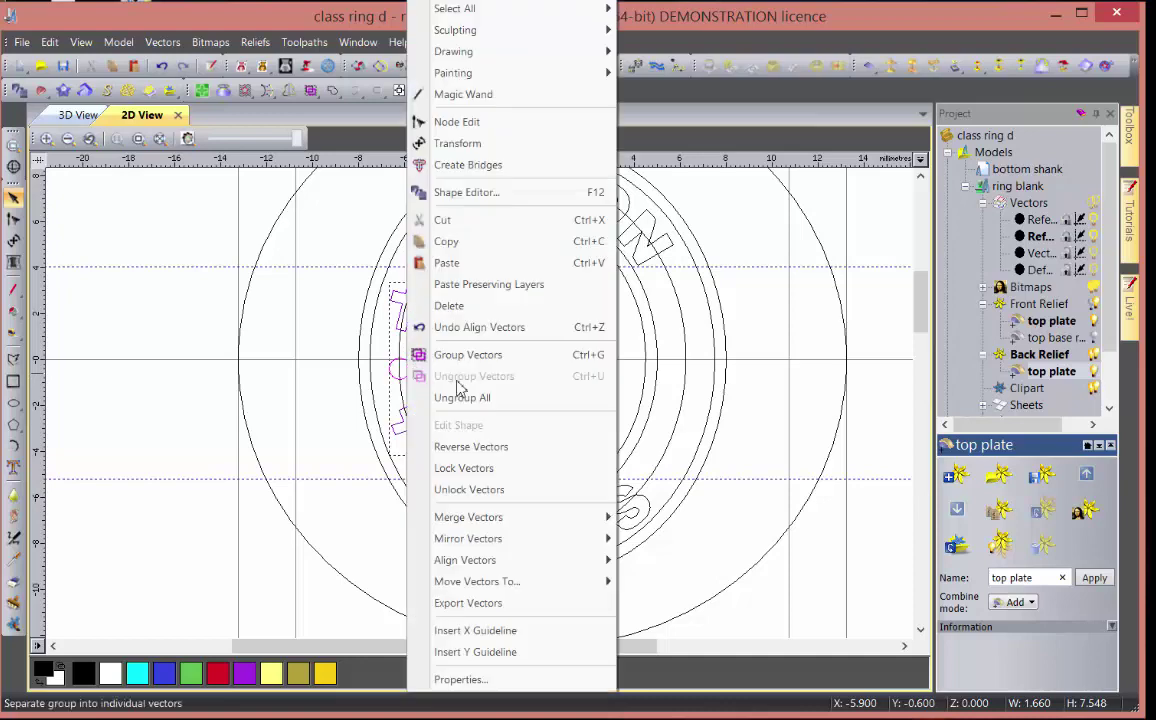
left_click(460, 356)
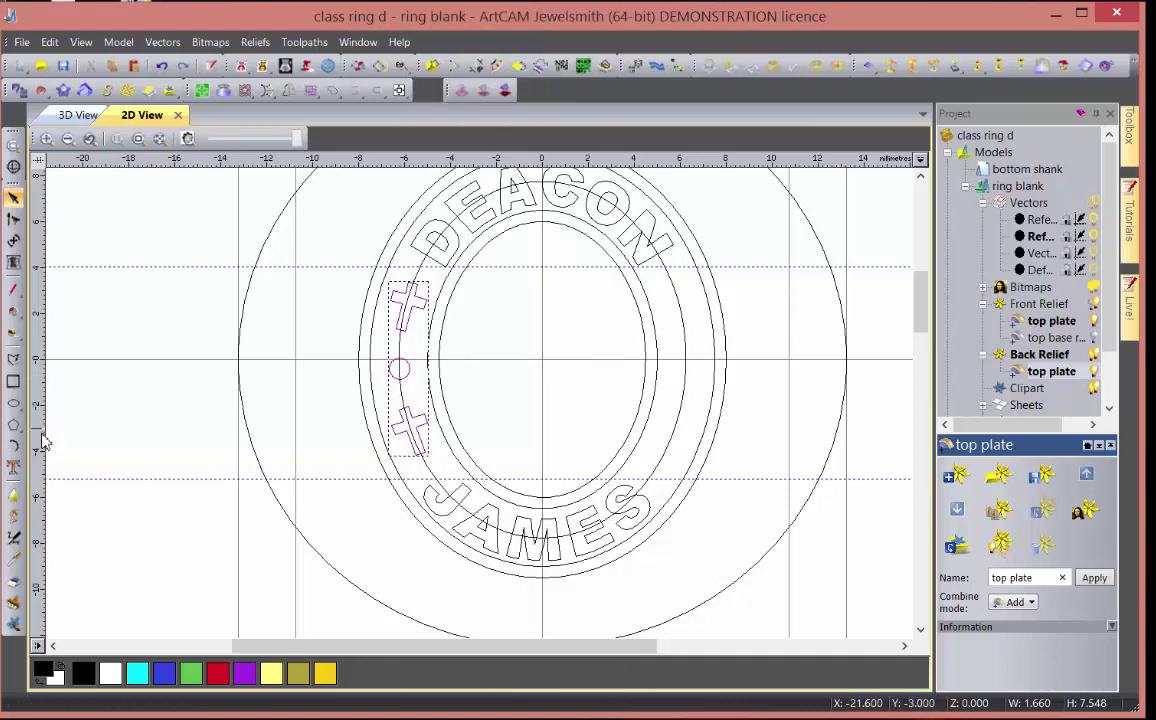
- Mirror a copy of the grouped crosses and circle horizontally across the model onto the oval's right side
key("m")
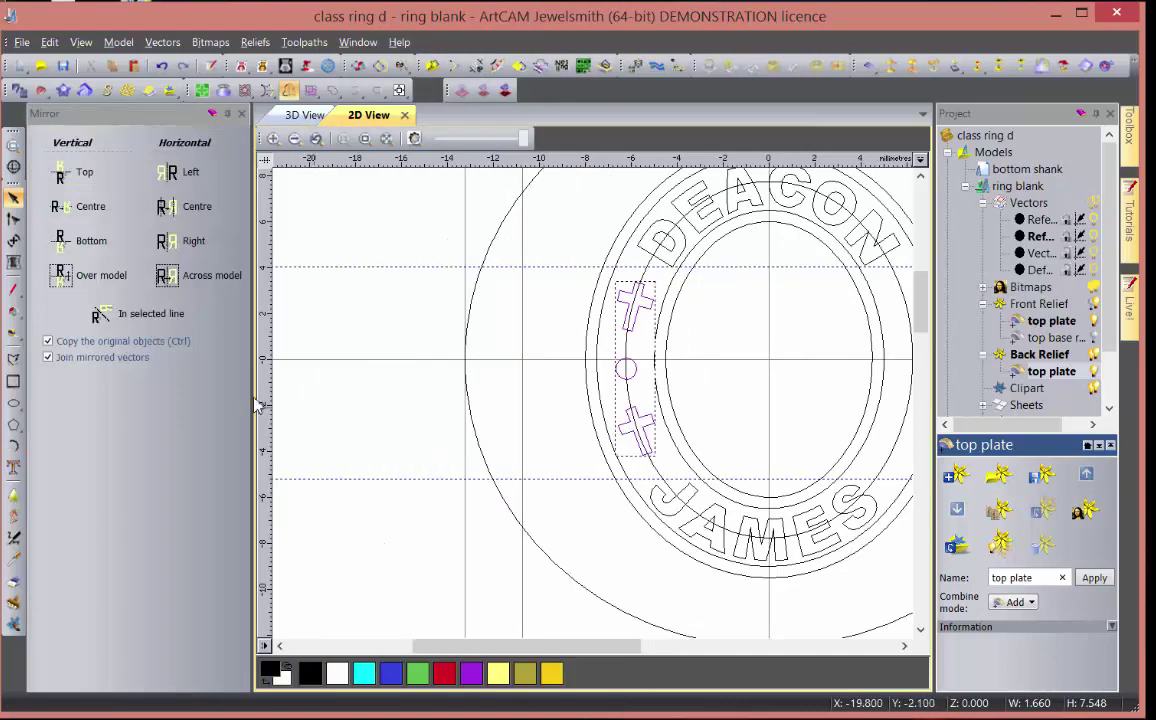
left_click(200, 275)
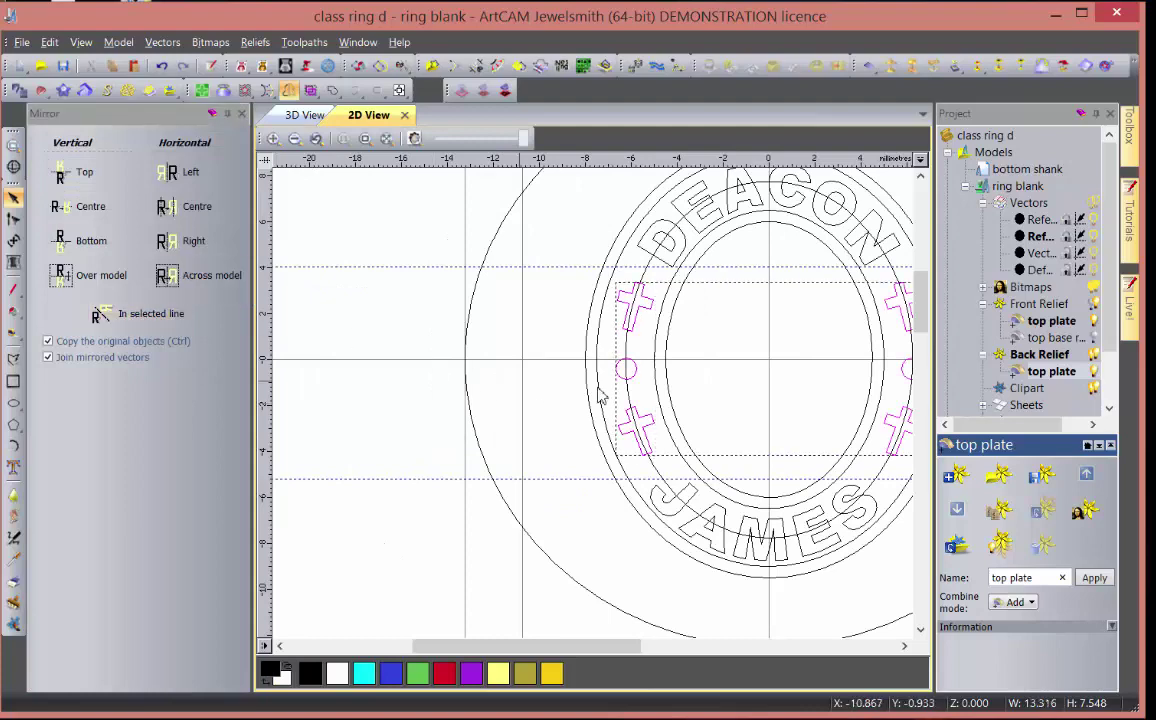
left_click(699, 408)
scroll(699, 408, "down", 1)
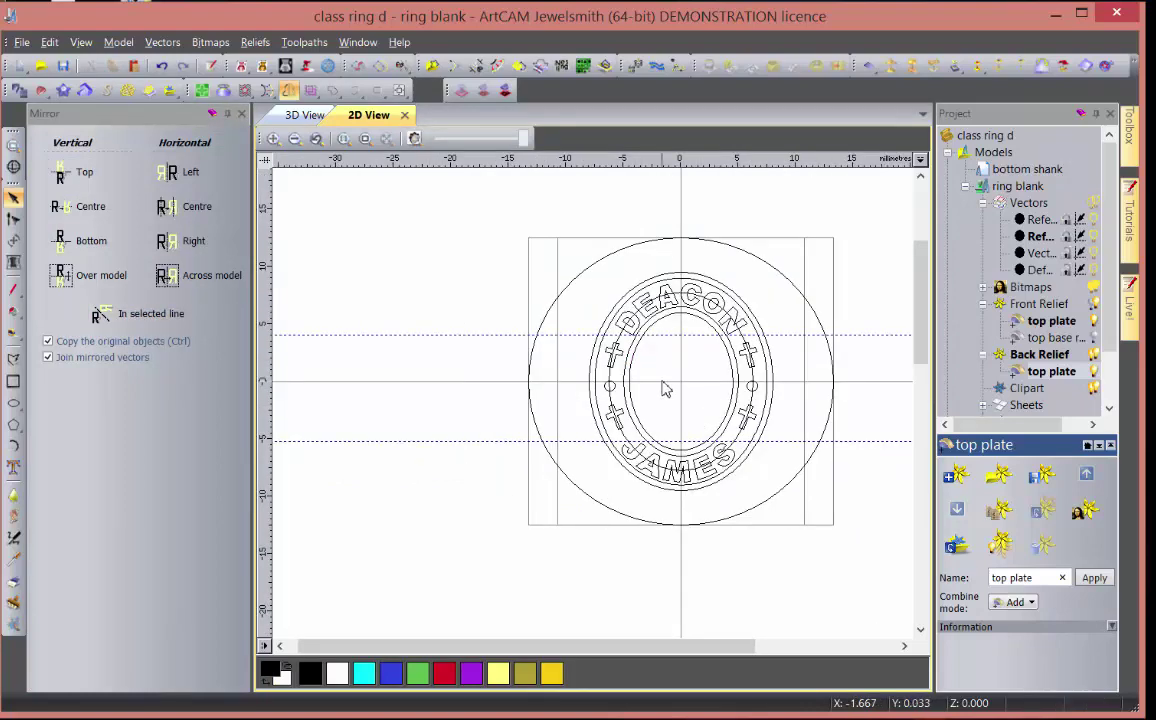
scroll(676, 379, "up", 1)
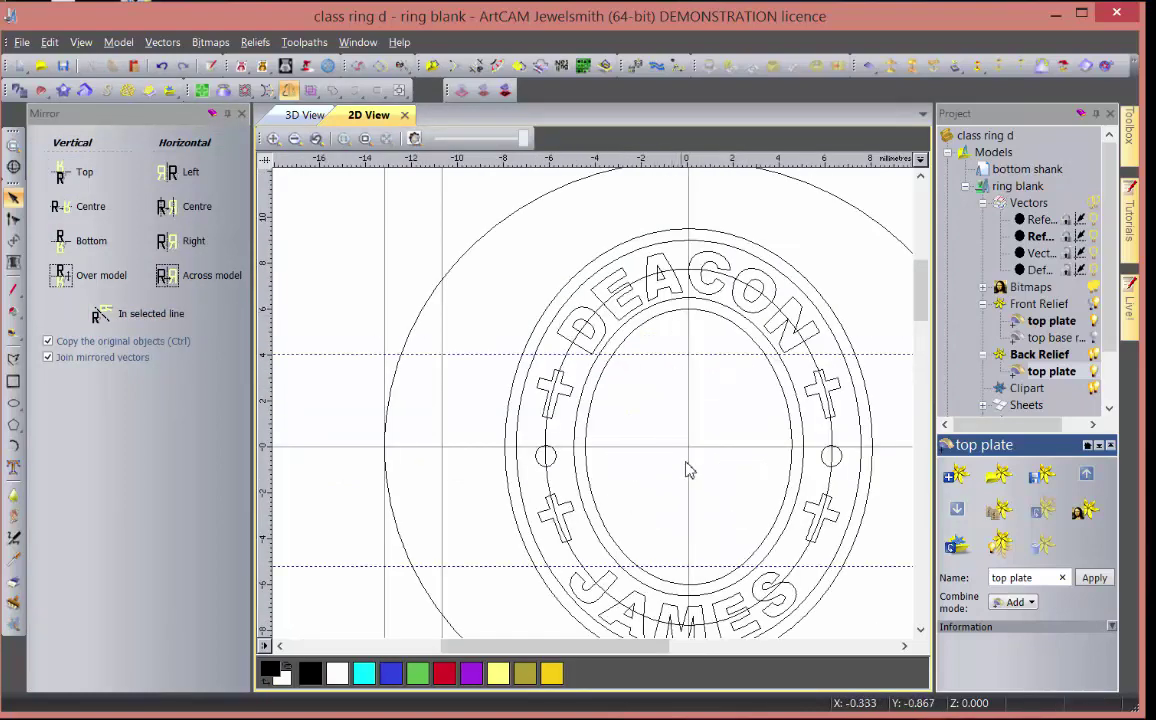
scroll(650, 455, "down", 1)
scroll(655, 485, "up", 1)
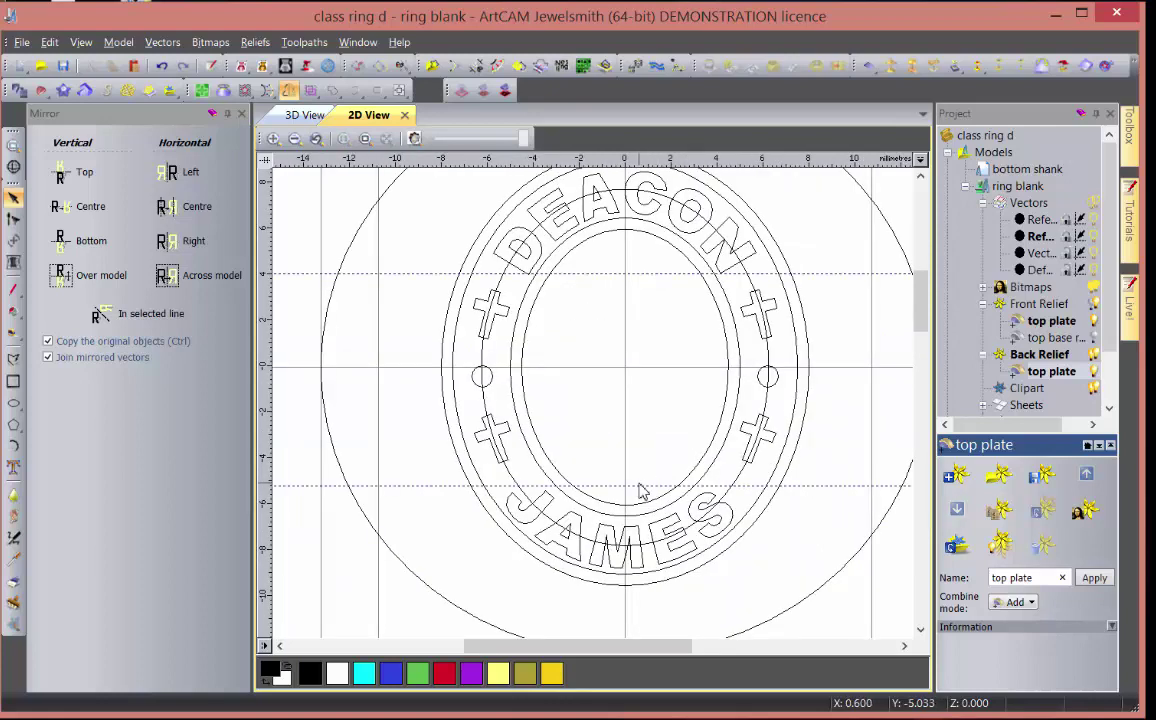
left_click(241, 113)
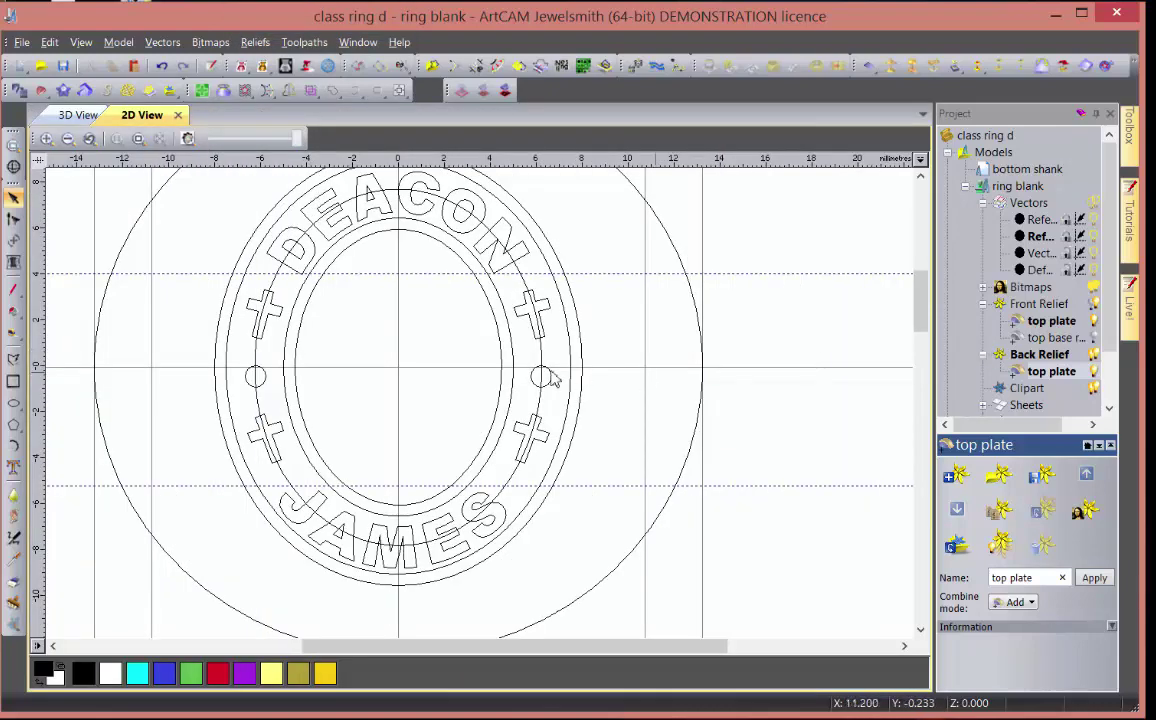
scroll(408, 392, "down", 2)
scroll(410, 393, "up", 2)
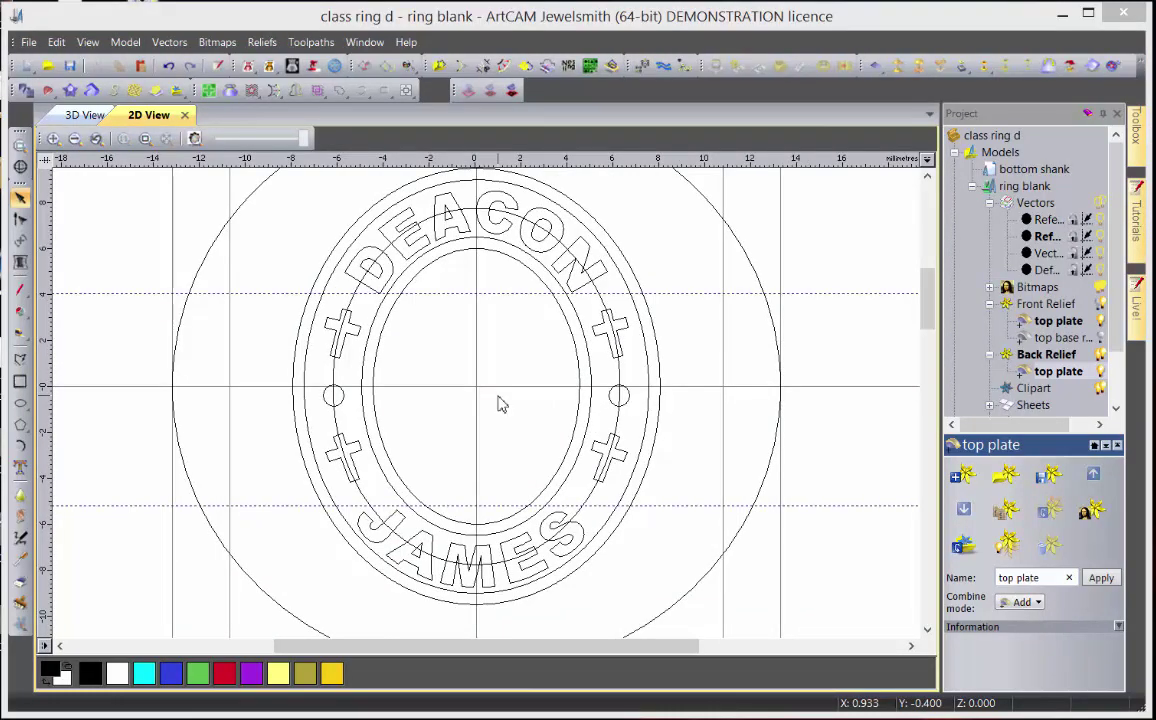
- Set up the 3D view with the blue ring body hidden and the vectors displayed, seen from the top
left_click(87, 115)
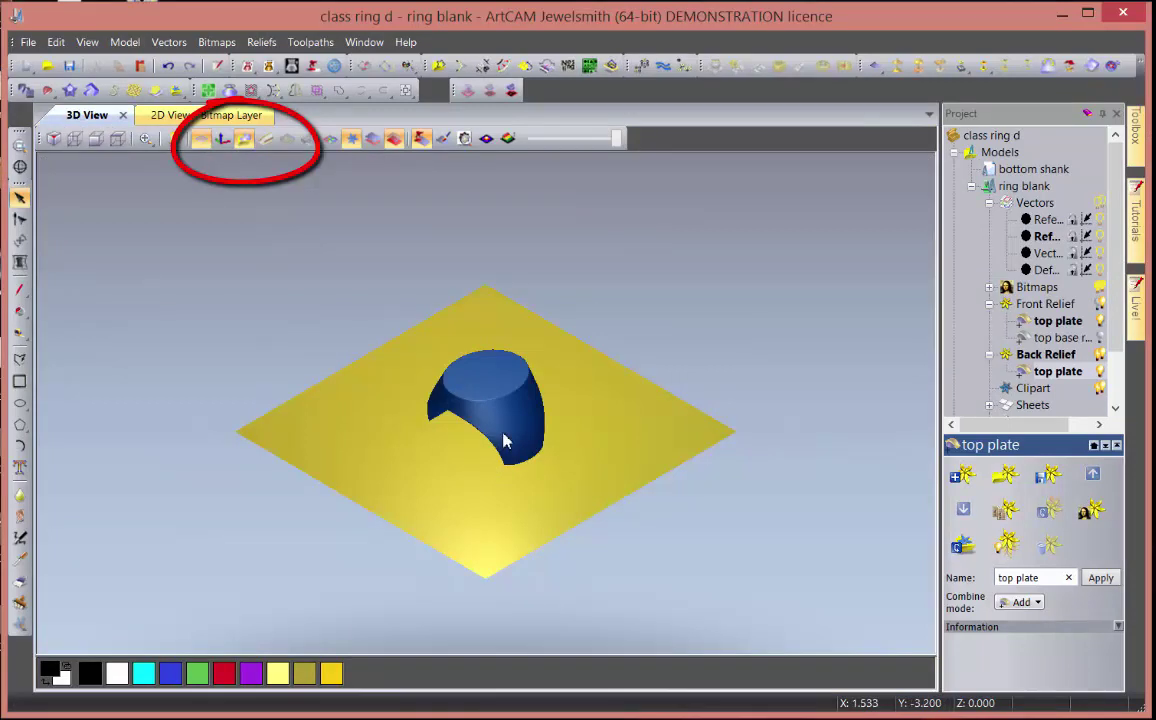
scroll(504, 441, "up", 2)
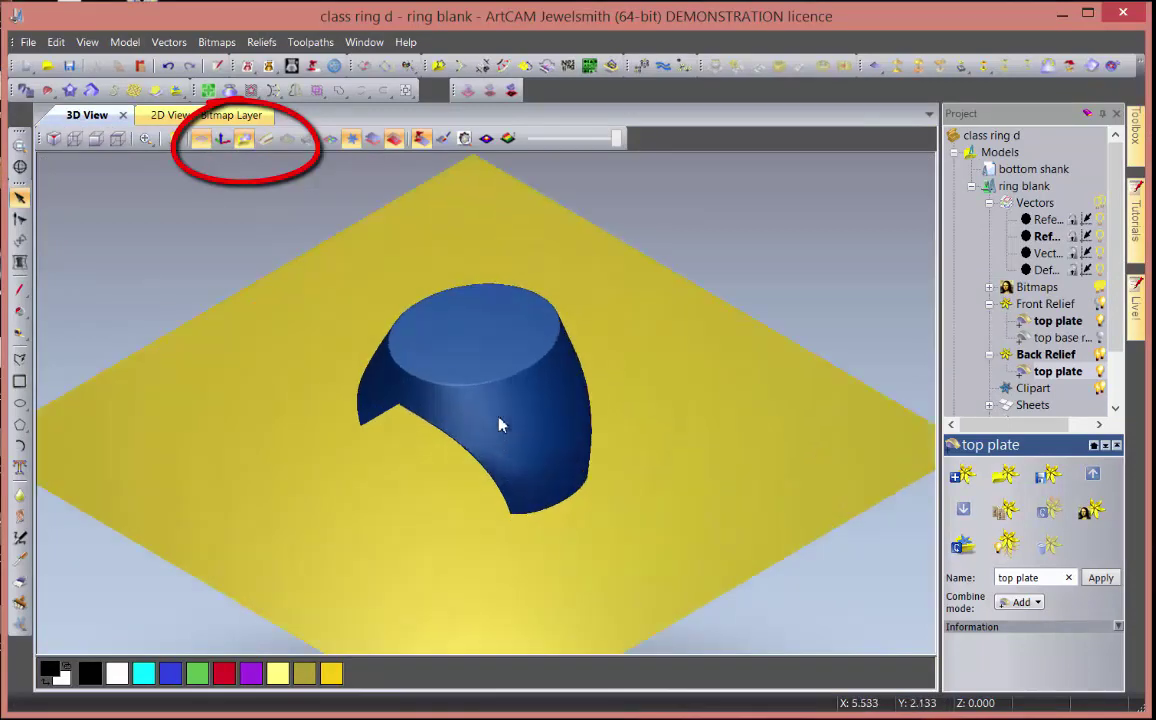
left_click(246, 146)
left_click_drag(400, 444, 320, 395)
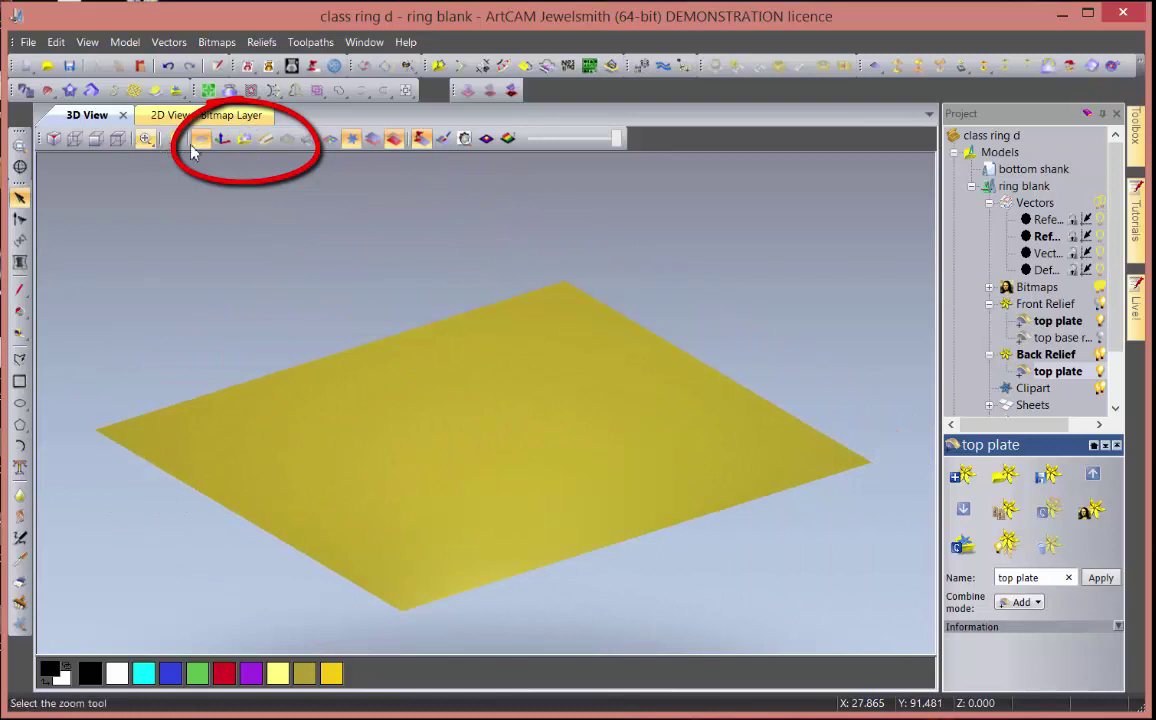
left_click(334, 141)
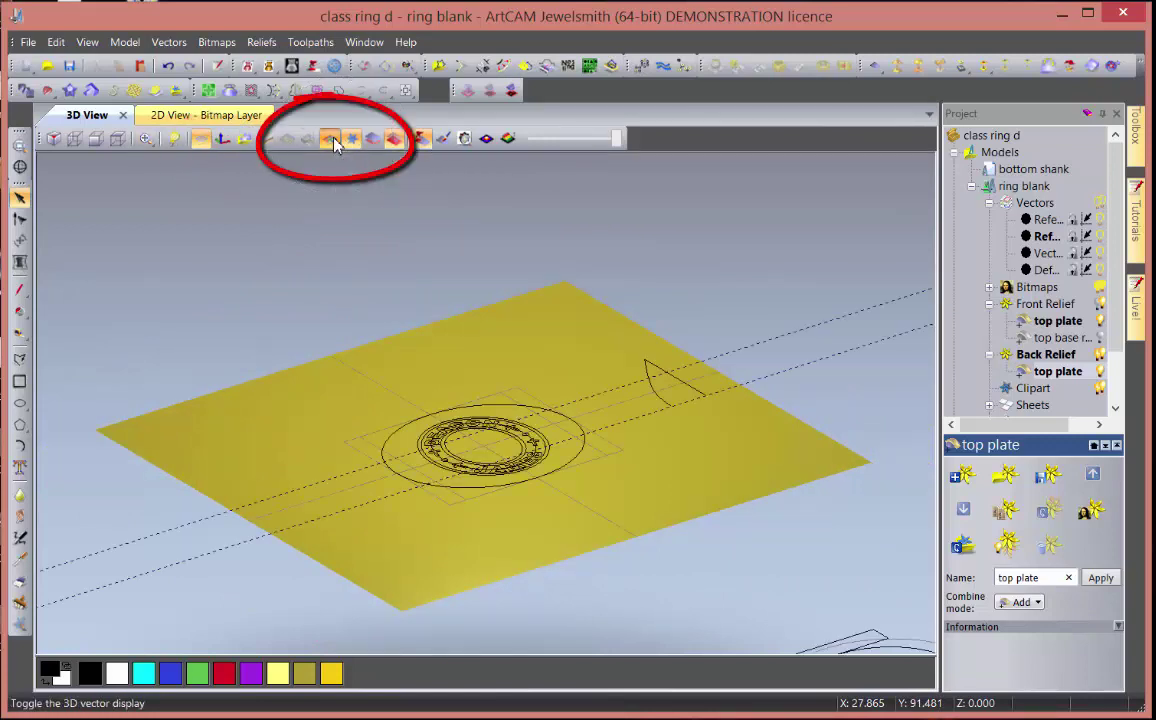
left_click(117, 139)
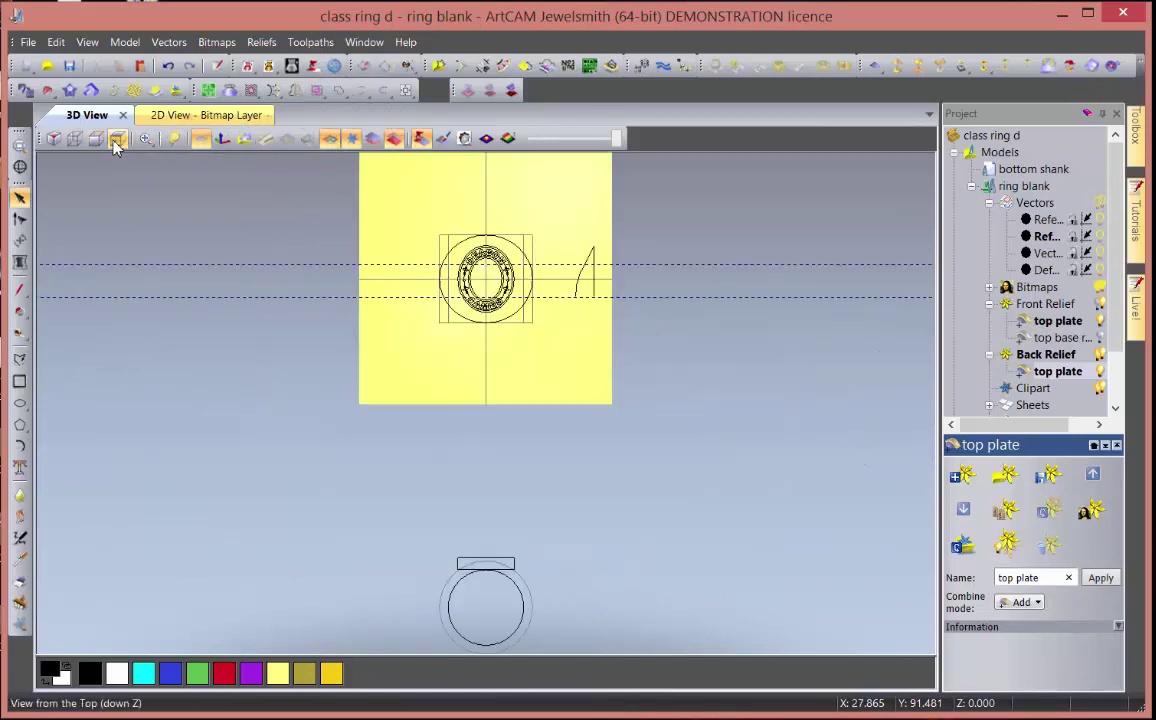
scroll(472, 286, "up", 5)
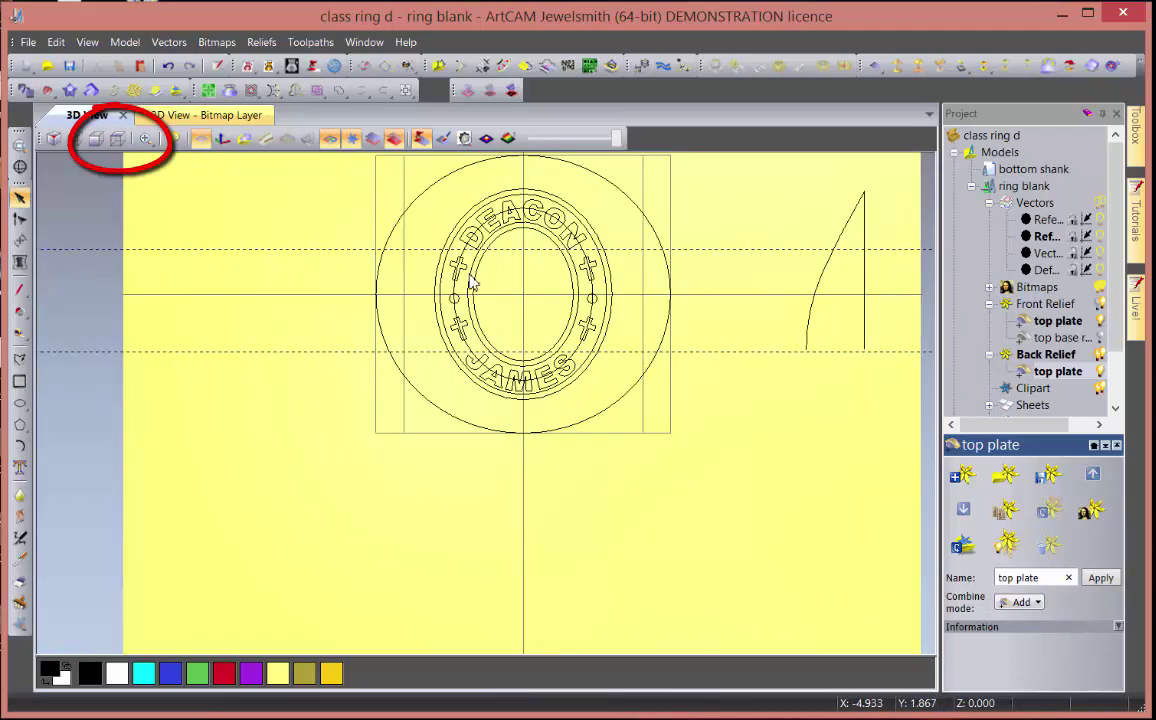
- Activate the Back Relief's top plate layer and open the Shape Editor for the outermost border oval around the lettering
left_click(1060, 357)
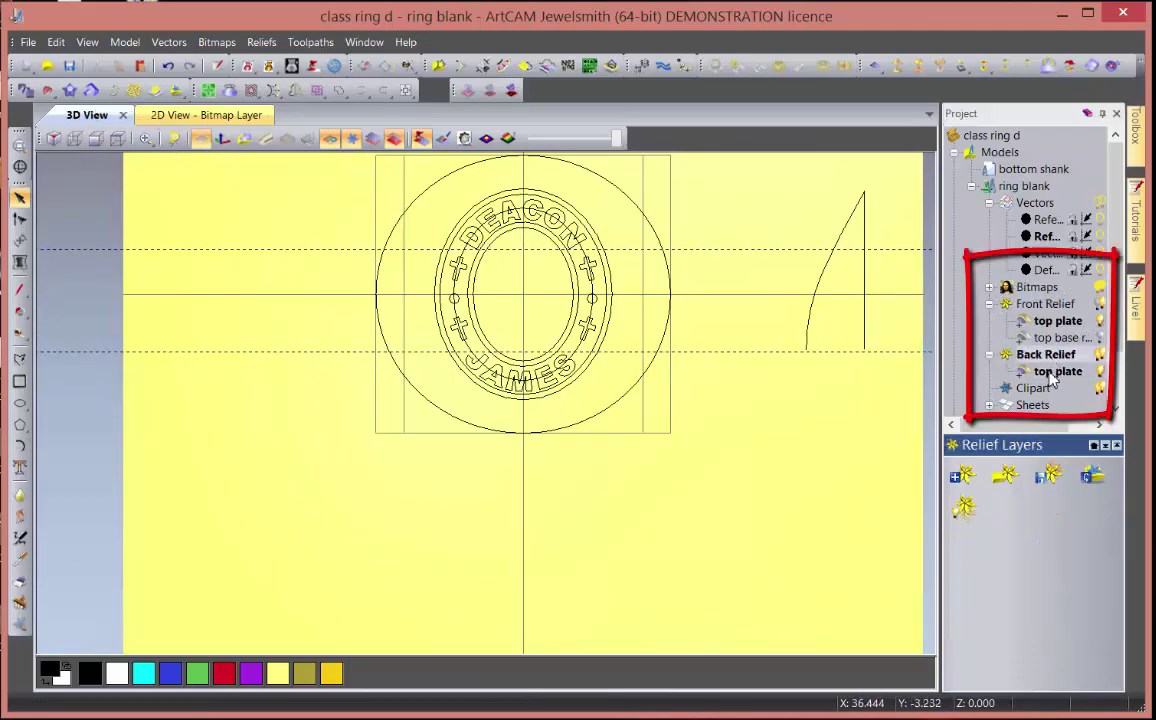
left_click(1058, 371)
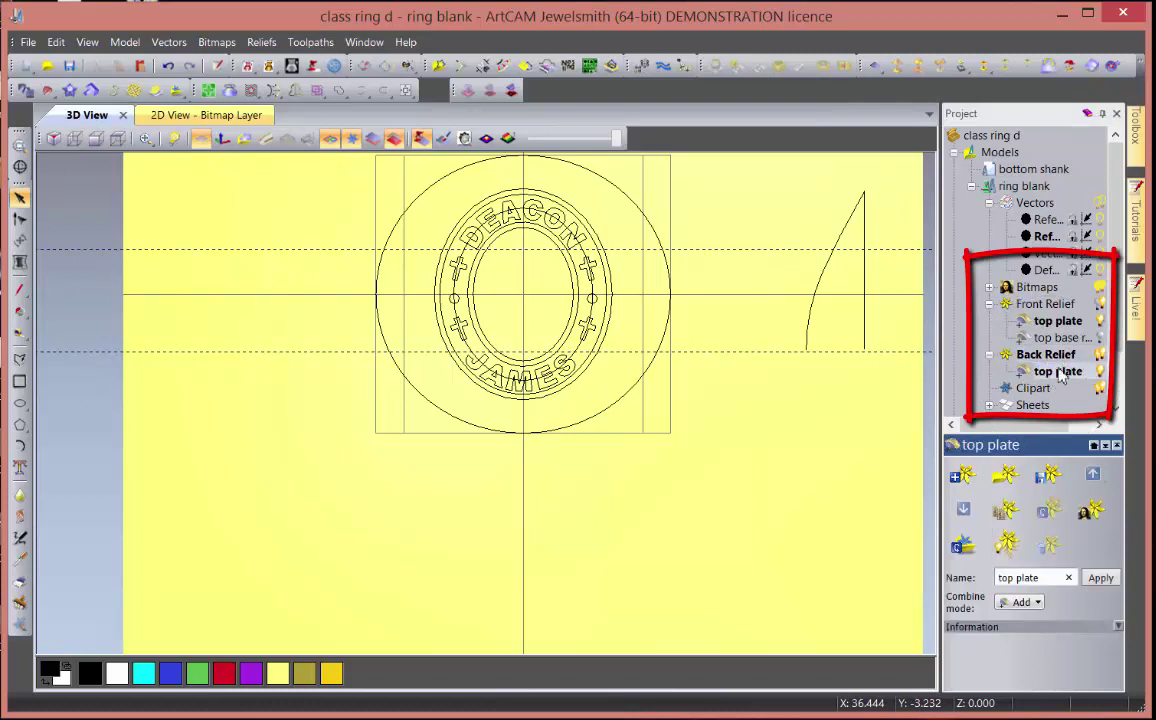
left_click(440, 335)
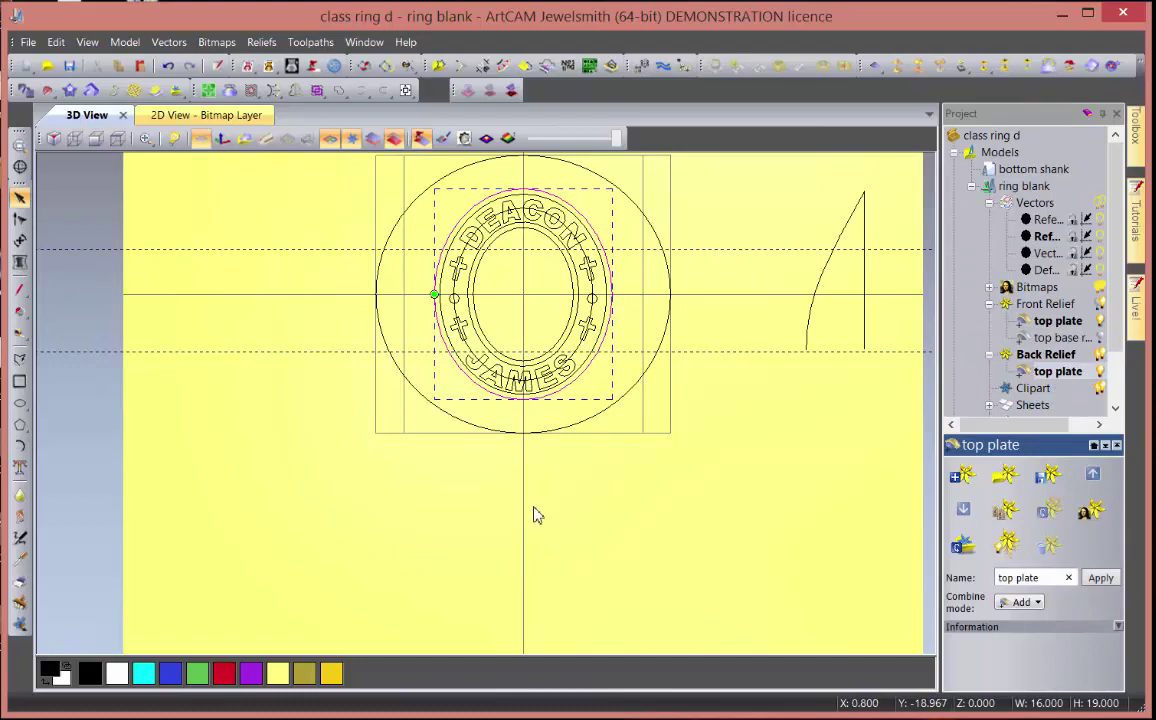
left_click_drag(566, 540, 503, 405)
double_click(503, 405)
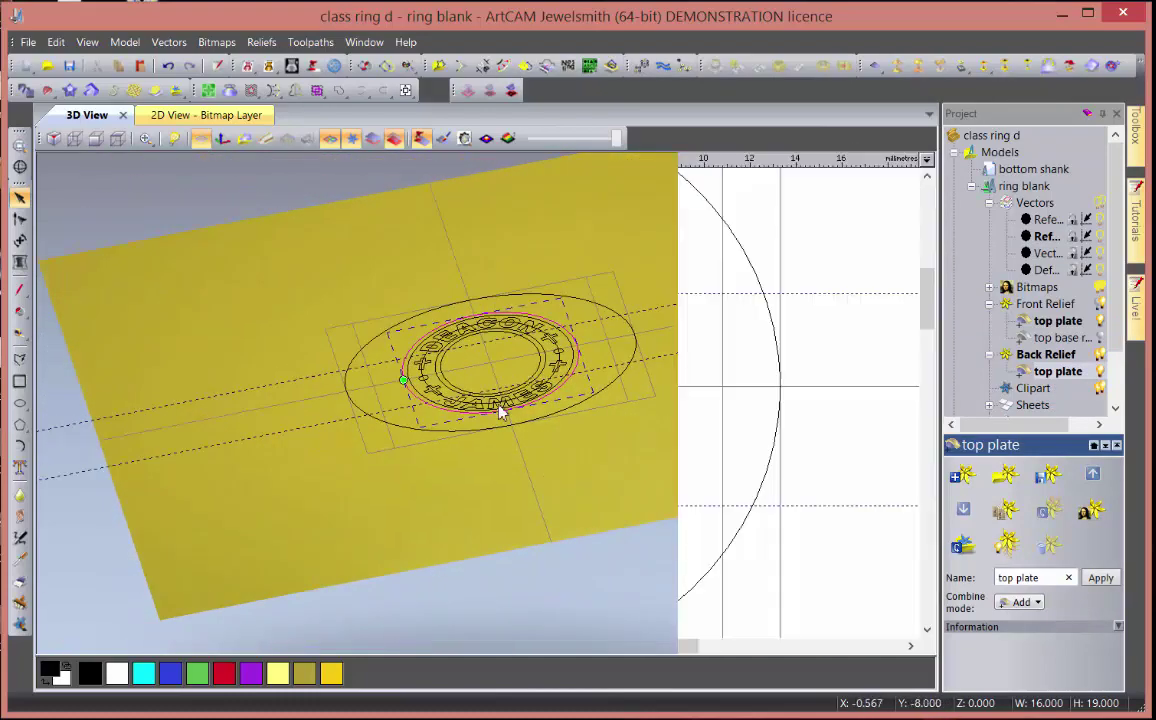
left_click_drag(241, 486, 772, 302)
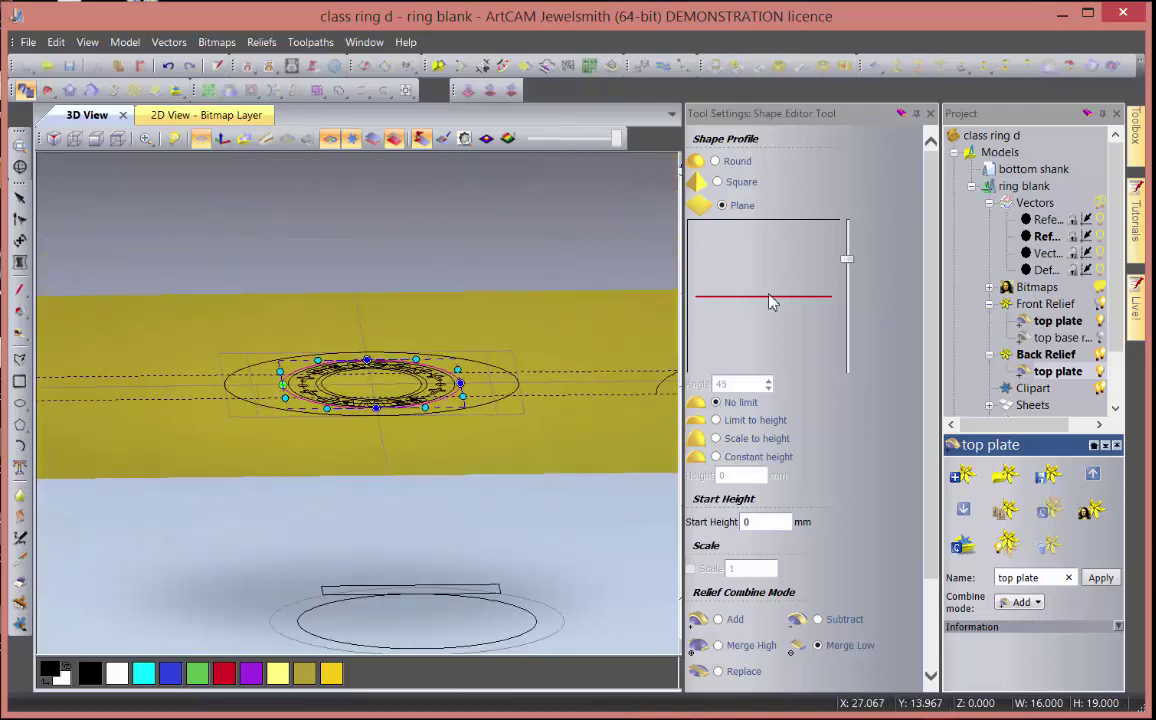
- Give the border oval a square shape profile with an angle of -80, limited to a height of 1 mm
left_click(717, 182)
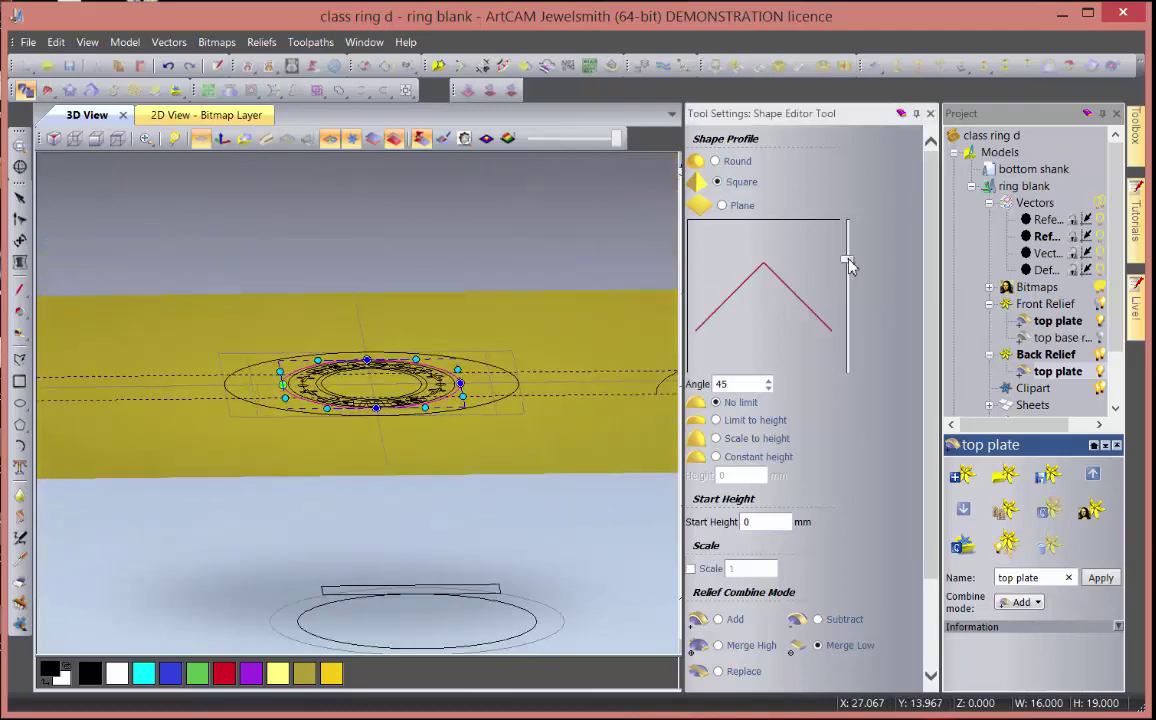
left_click_drag(849, 263, 847, 342)
left_click_drag(539, 428, 540, 395)
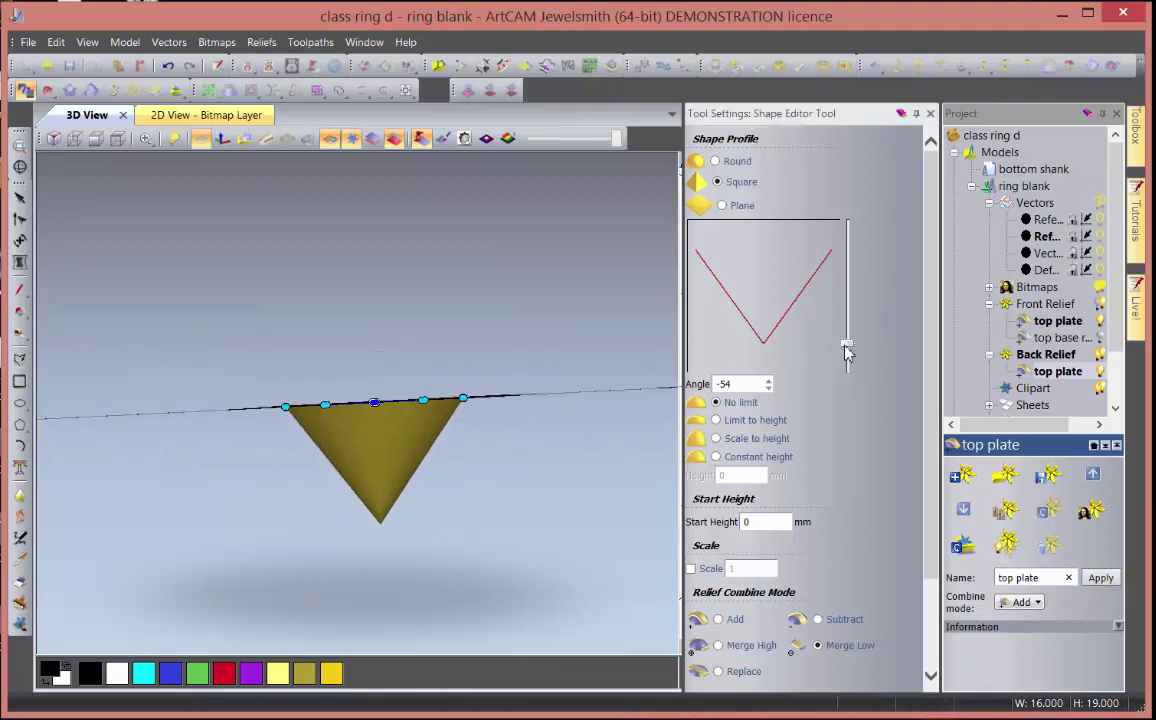
left_click_drag(845, 344, 846, 365)
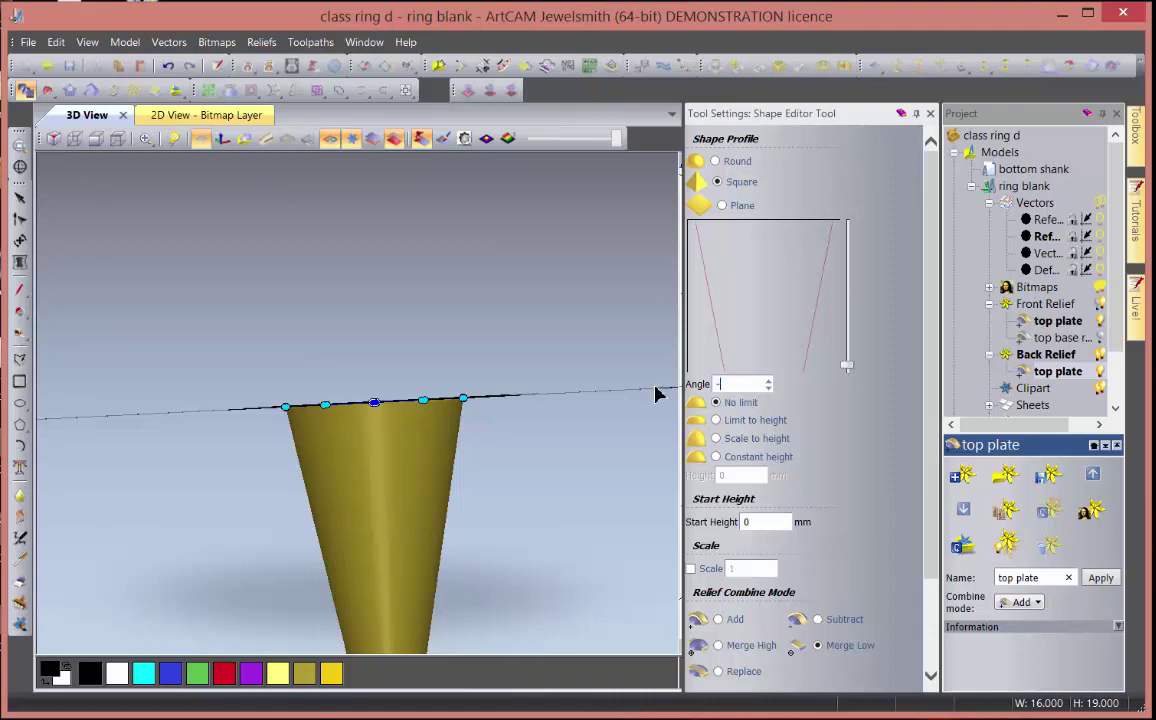
type("-80")
left_click(716, 420)
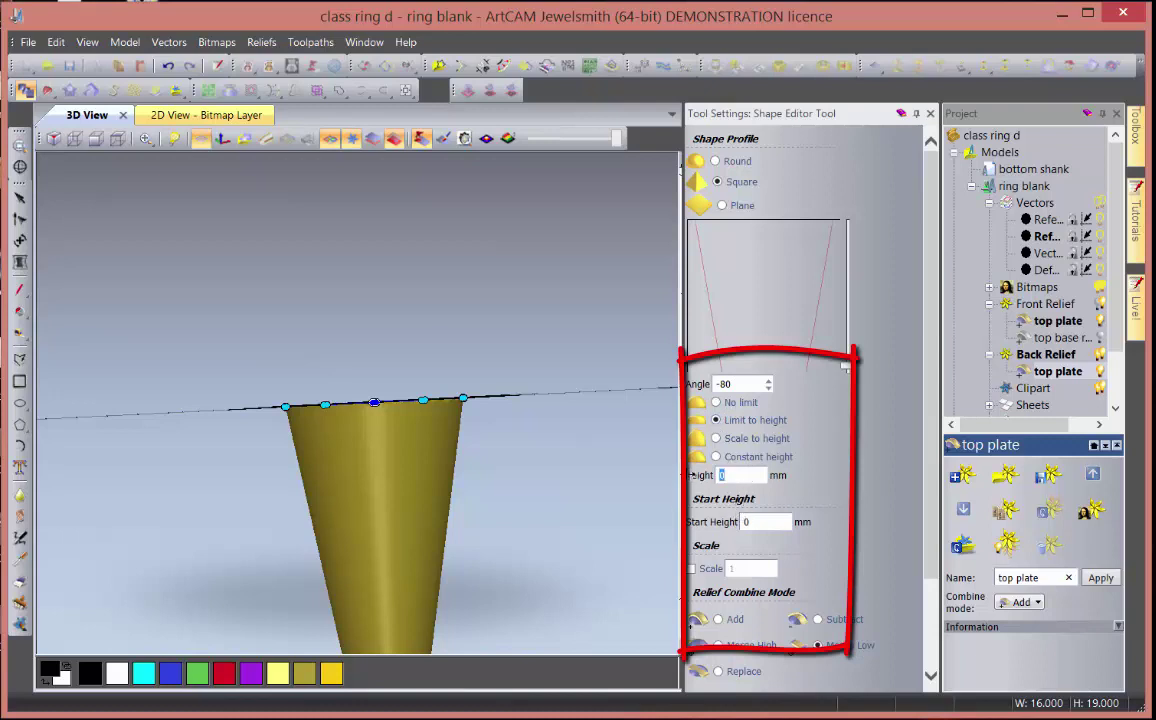
type("1")
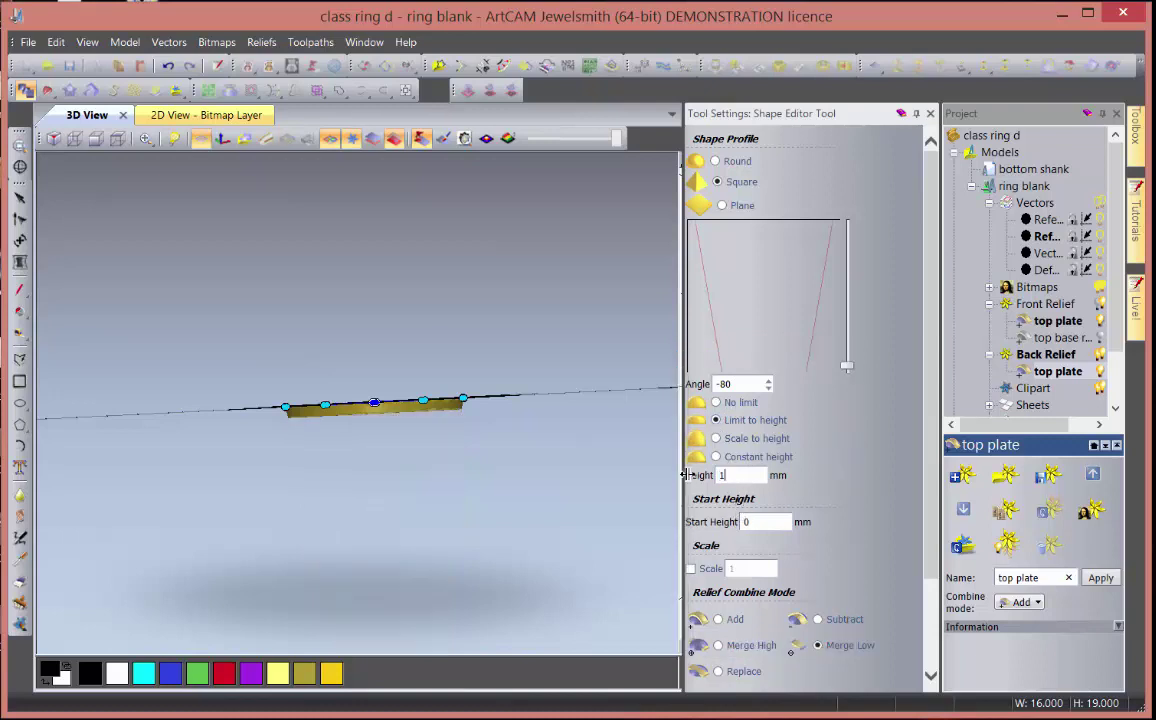
scroll(376, 408, "up", 4)
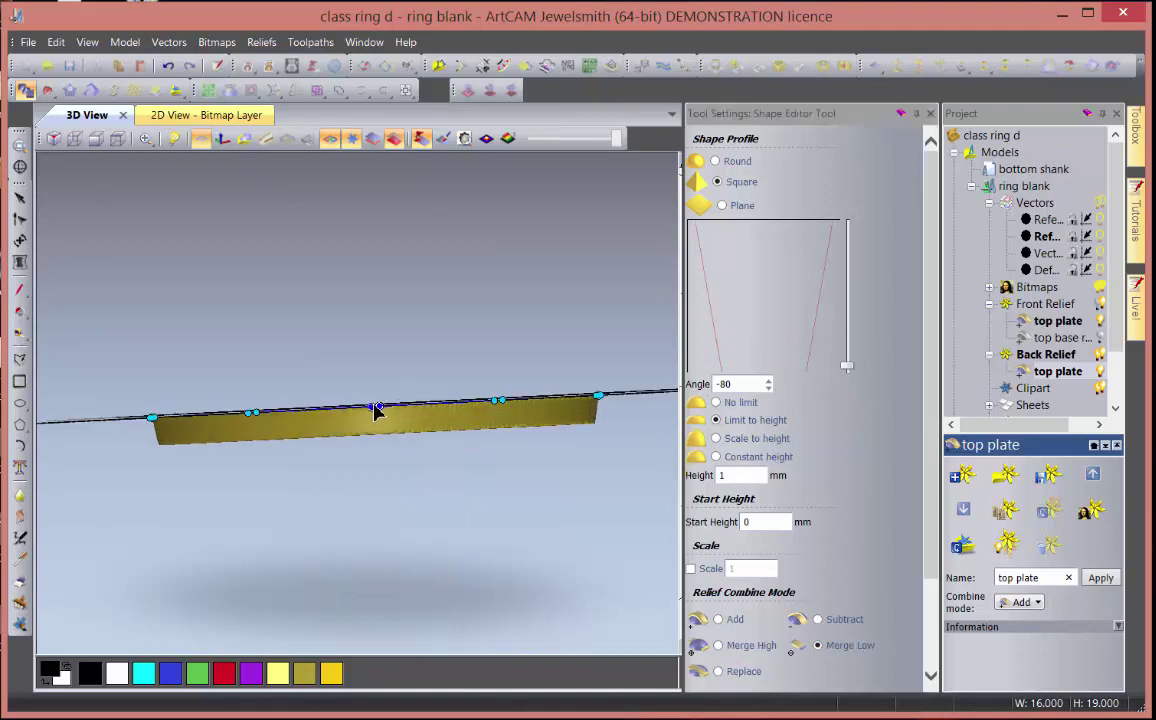
- Set the border oval's height limit to 1.25 mm, choose the Add combine mode, apply the shape and close the Shape Editor
left_click(734, 477)
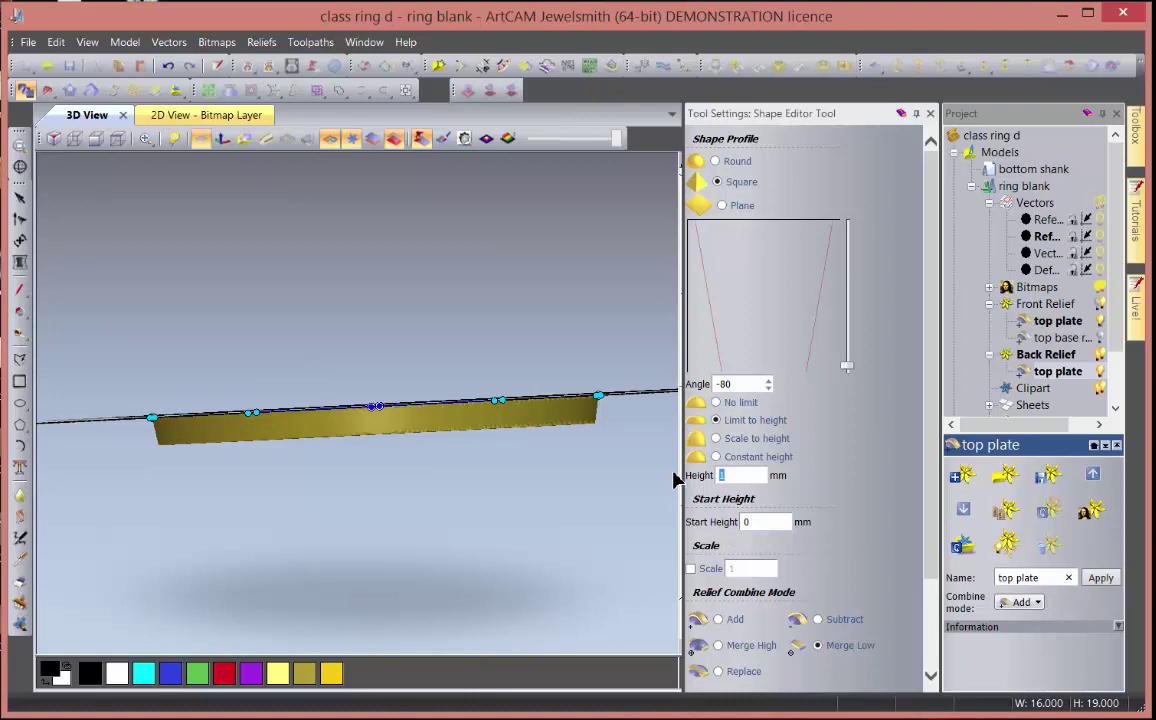
type("1.25")
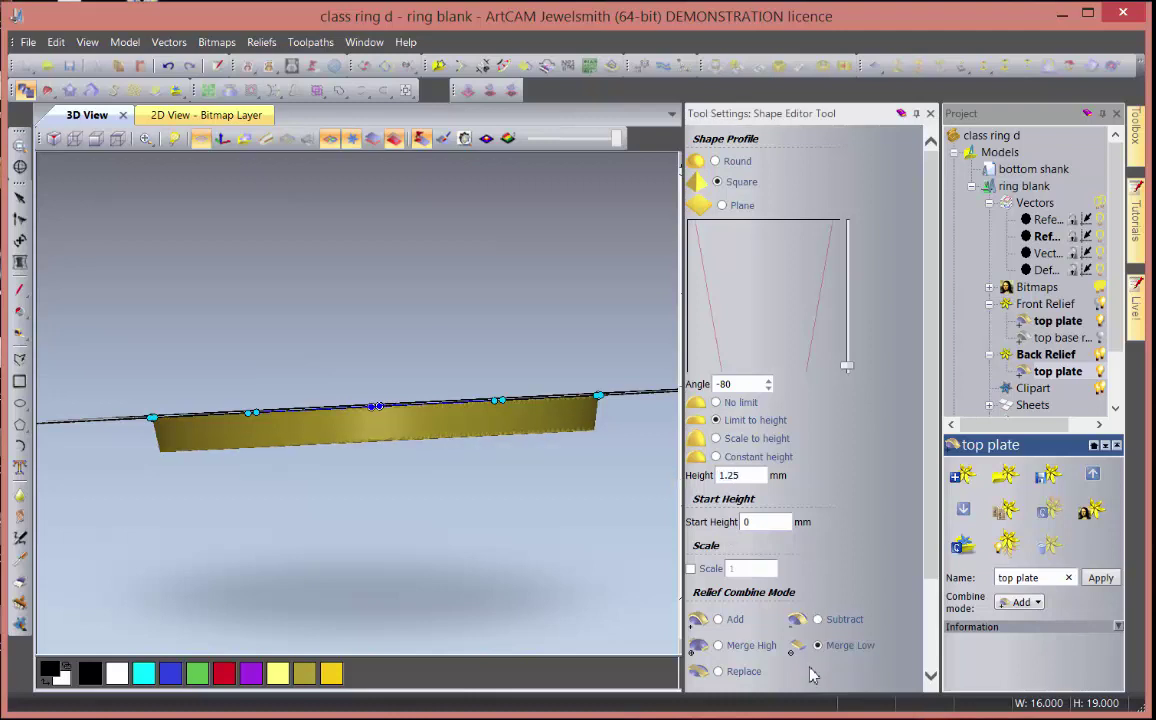
scroll(935, 578, "down", 3)
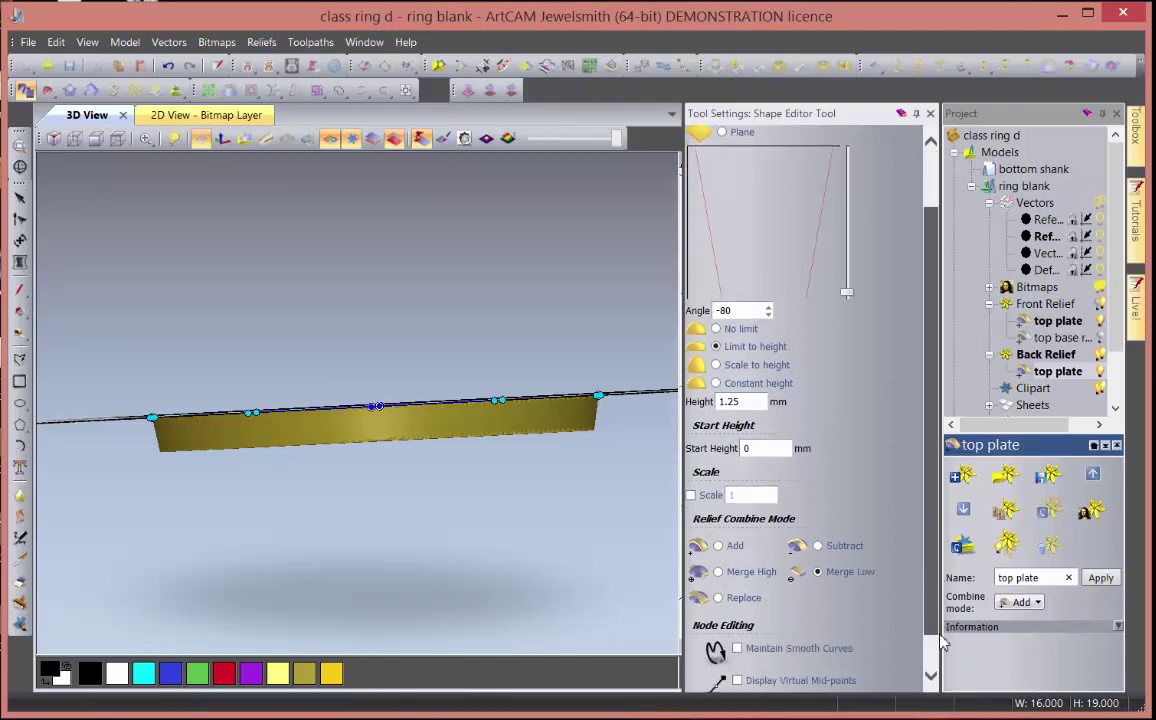
left_click(432, 588)
left_click_drag(432, 588, 436, 540)
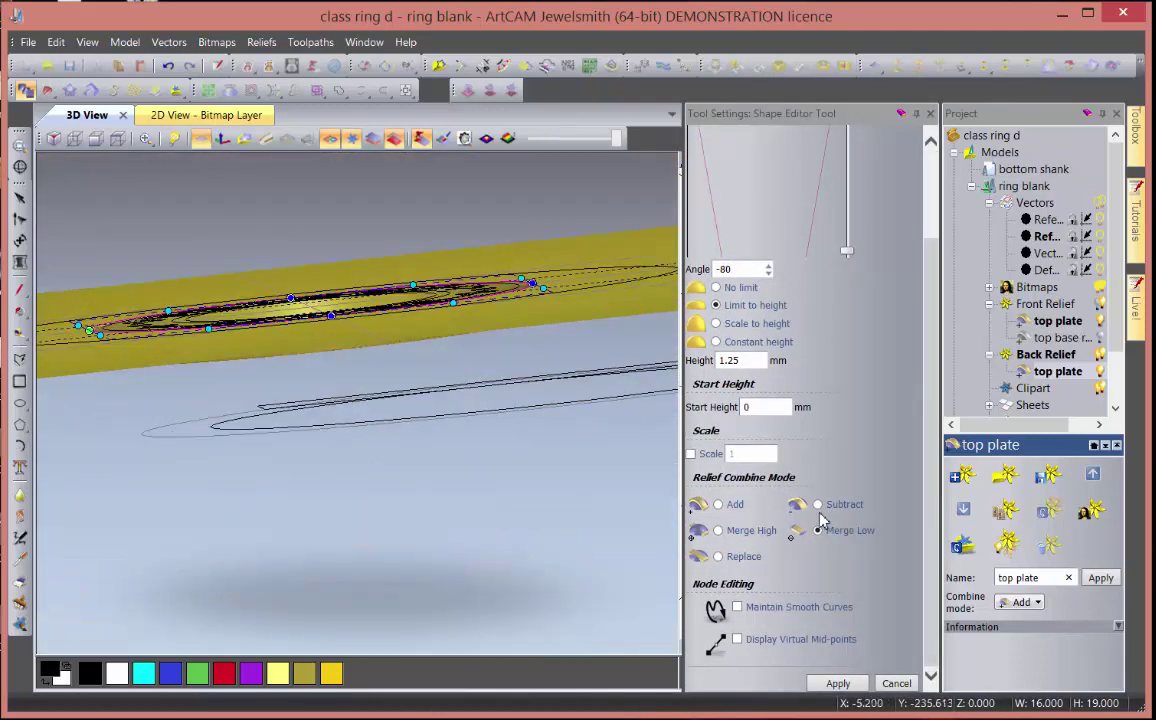
left_click(818, 505)
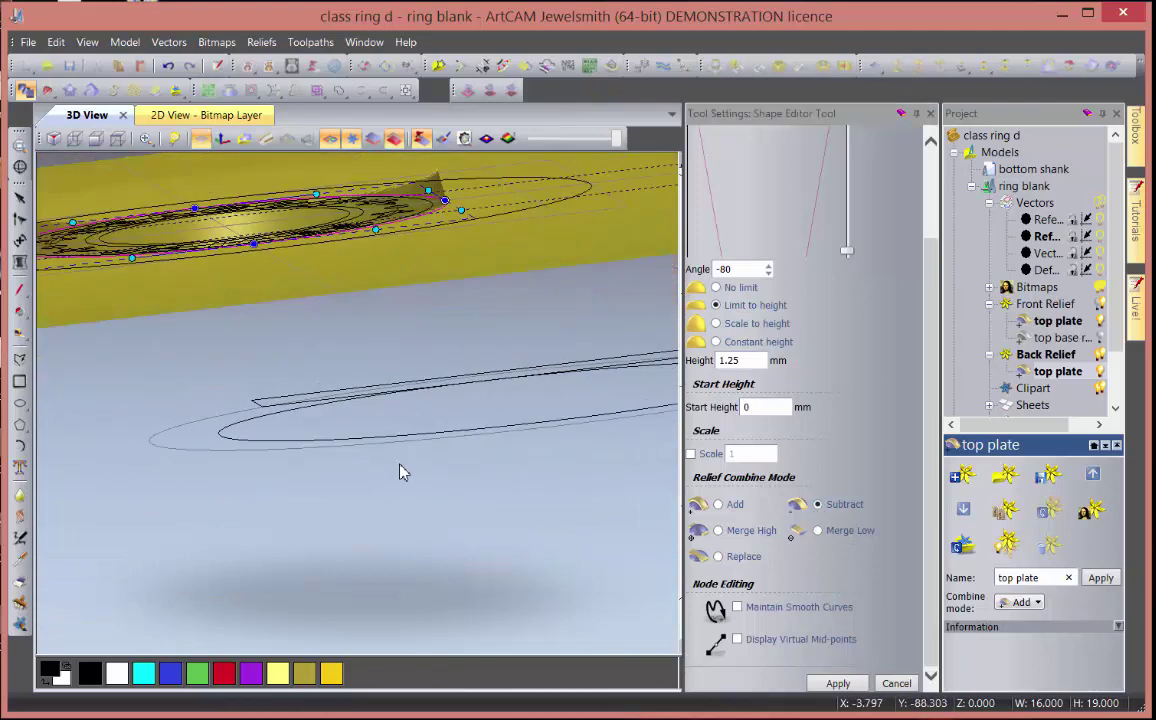
left_click(719, 505)
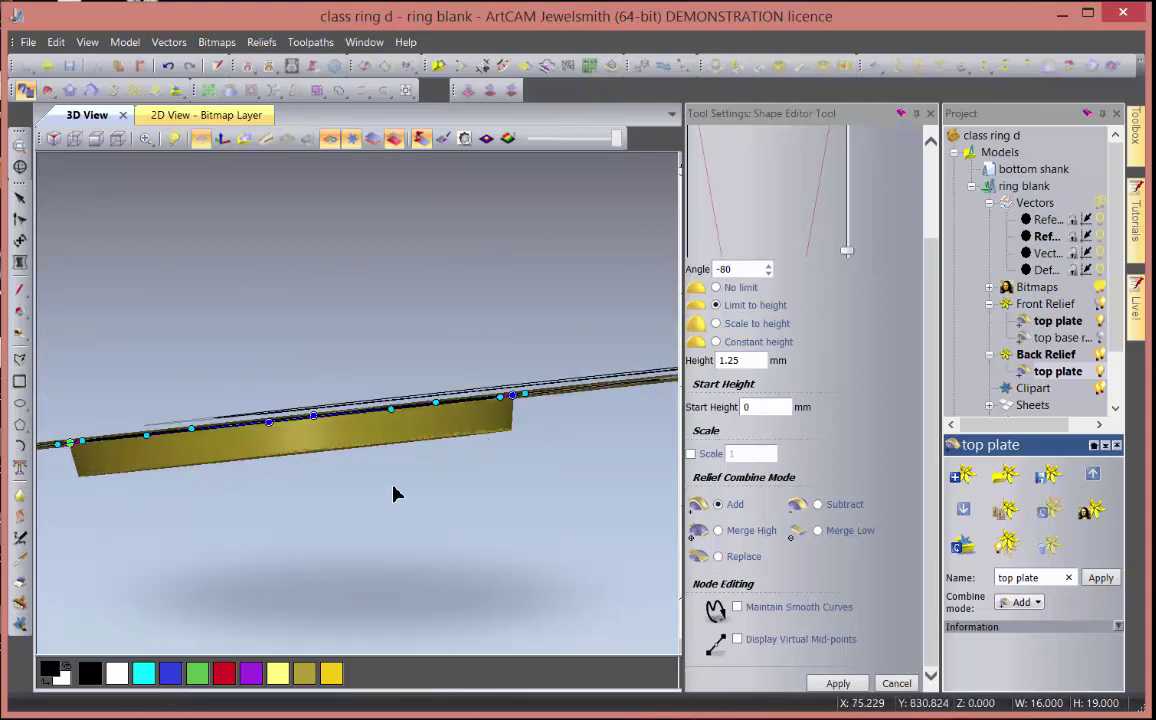
left_click_drag(393, 493, 413, 516)
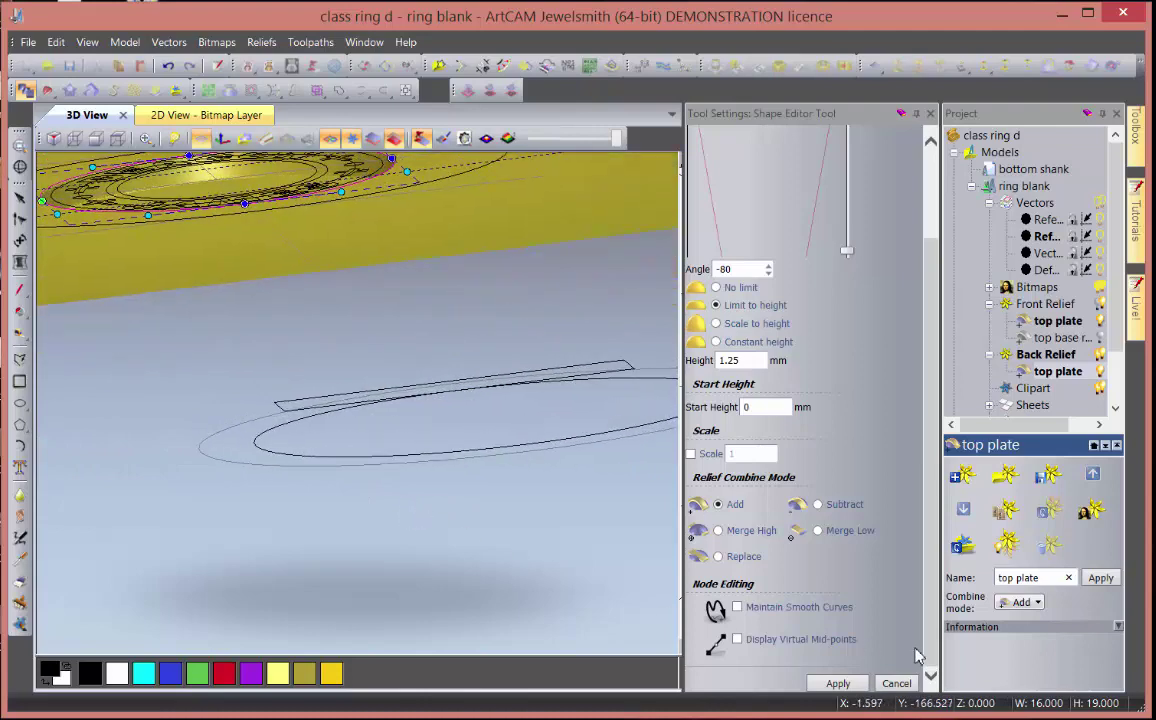
left_click(838, 683)
left_click(896, 683)
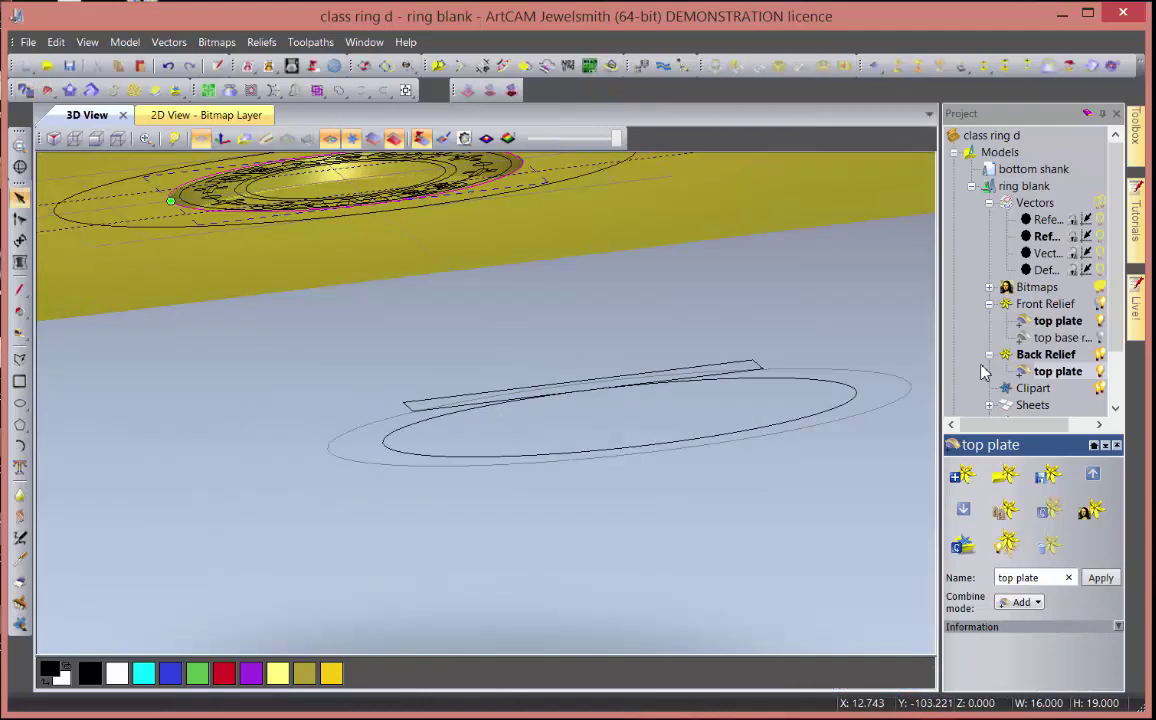
- Activate the Front Relief's top plate layer and open 3D Blend with the outermost border oval and the larger inner oval selected
left_click(1049, 328)
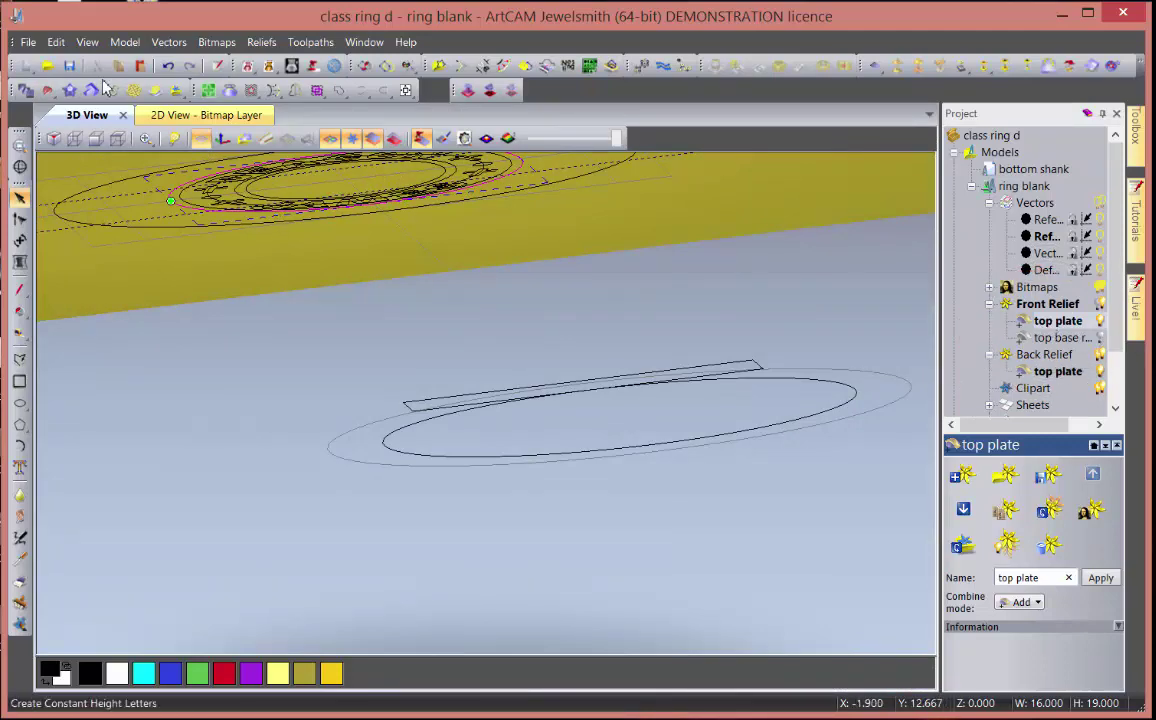
left_click(158, 117)
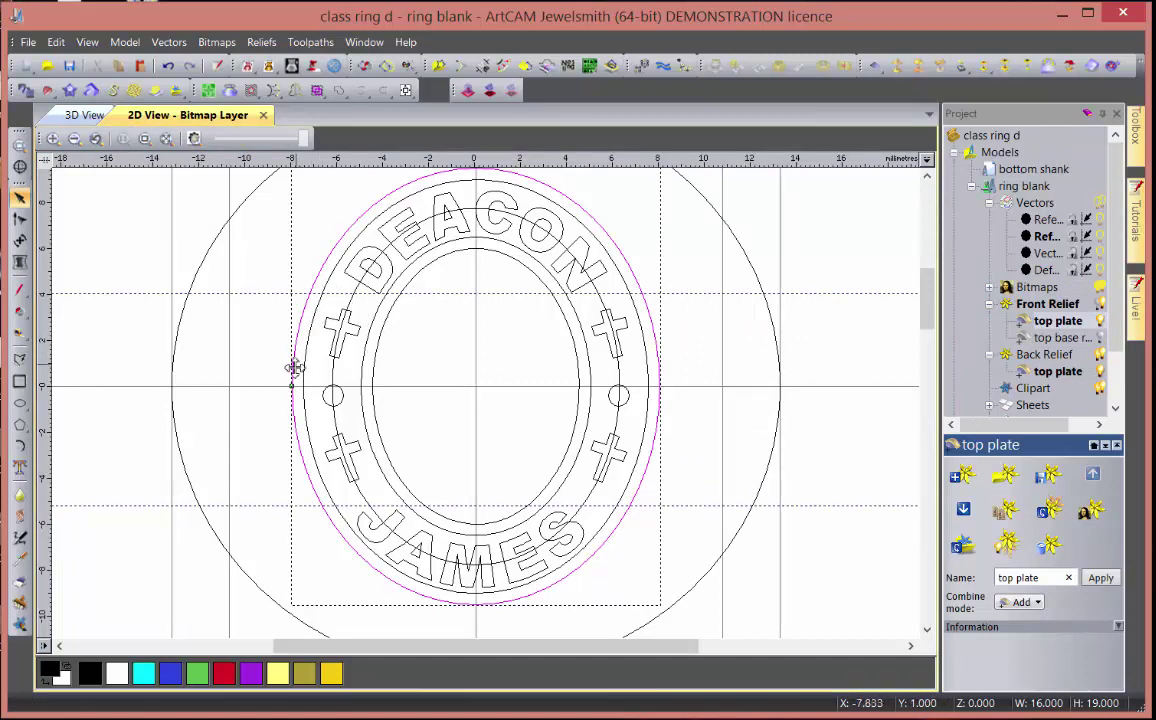
left_click(367, 366, "shift")
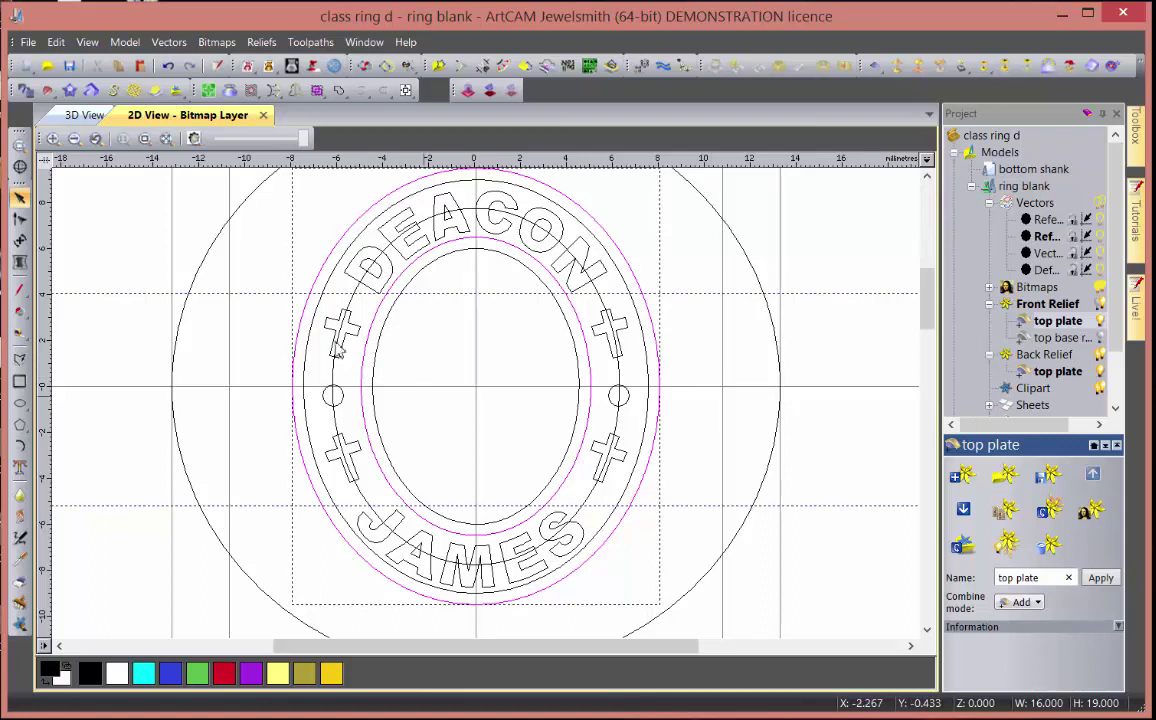
left_click(69, 90)
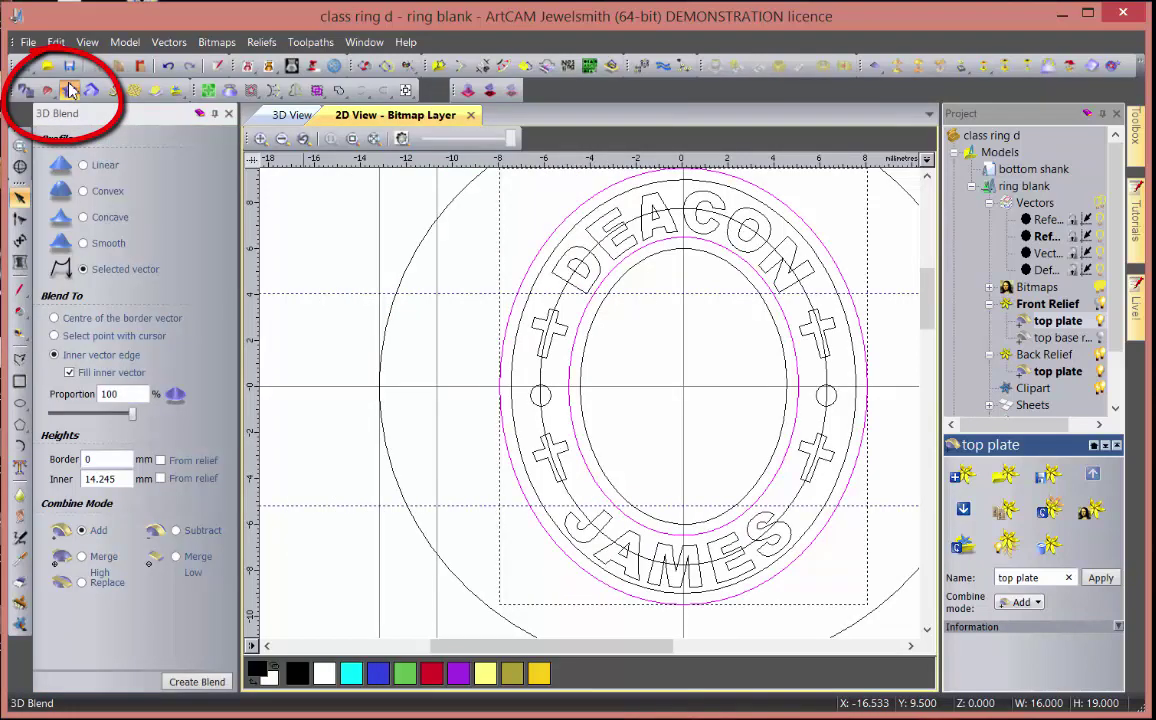
- Create a linear 3D blend to the inner vector edge with a border height of 0 and an inner height of 0.75 mm
double_click(94, 480)
type(".75")
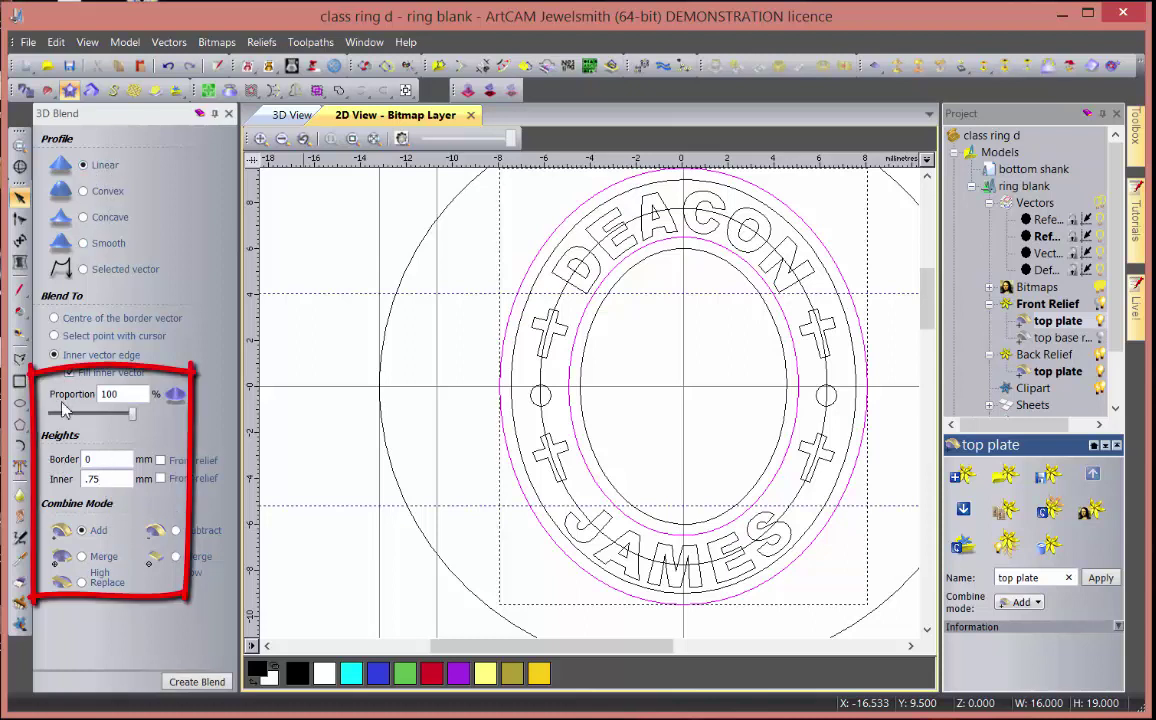
left_click(56, 354)
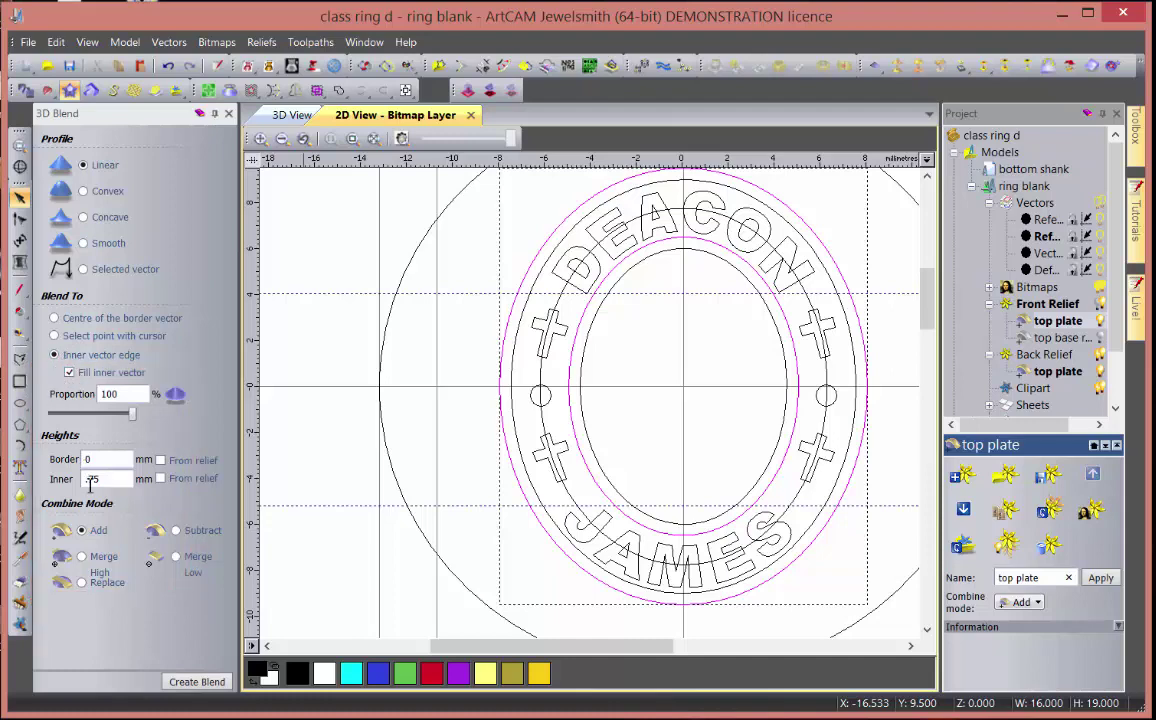
left_click(288, 115)
left_click_drag(473, 337, 520, 338)
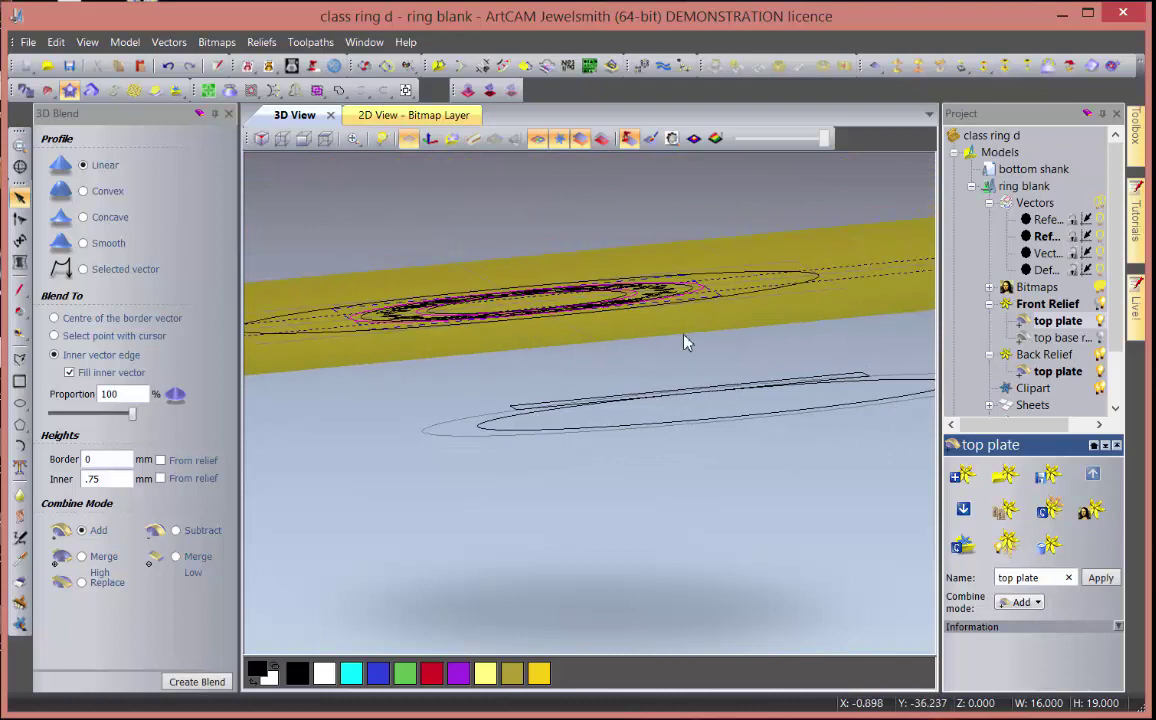
left_click(1033, 305)
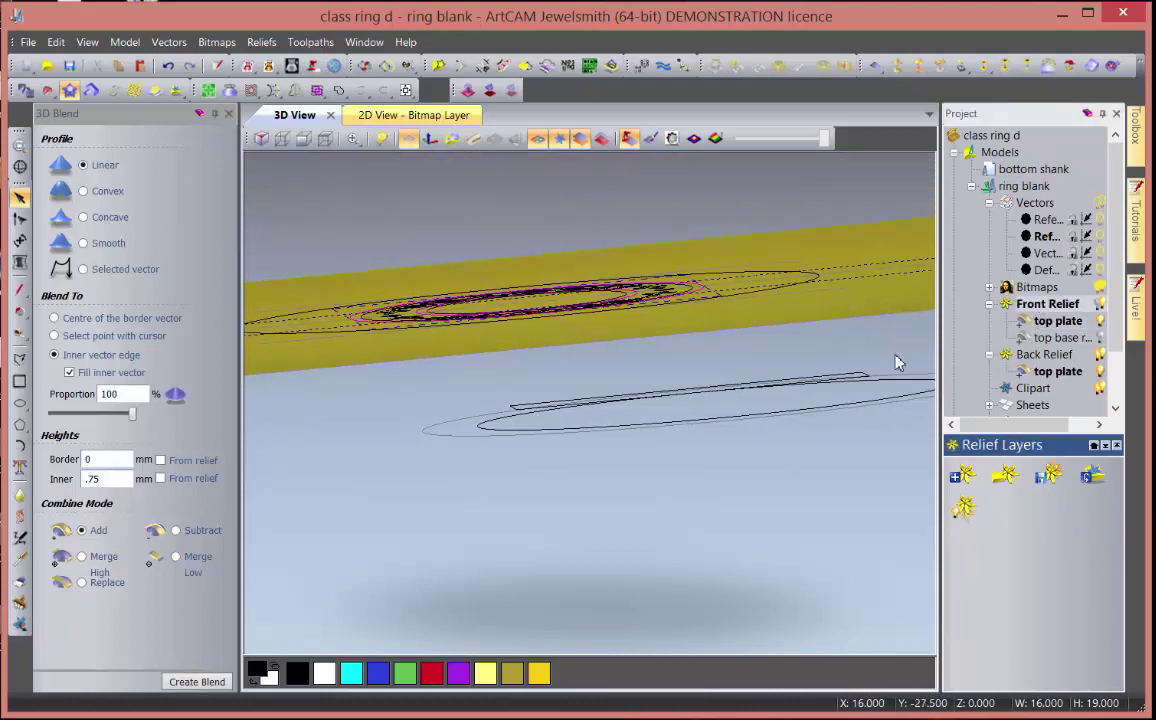
left_click(176, 683)
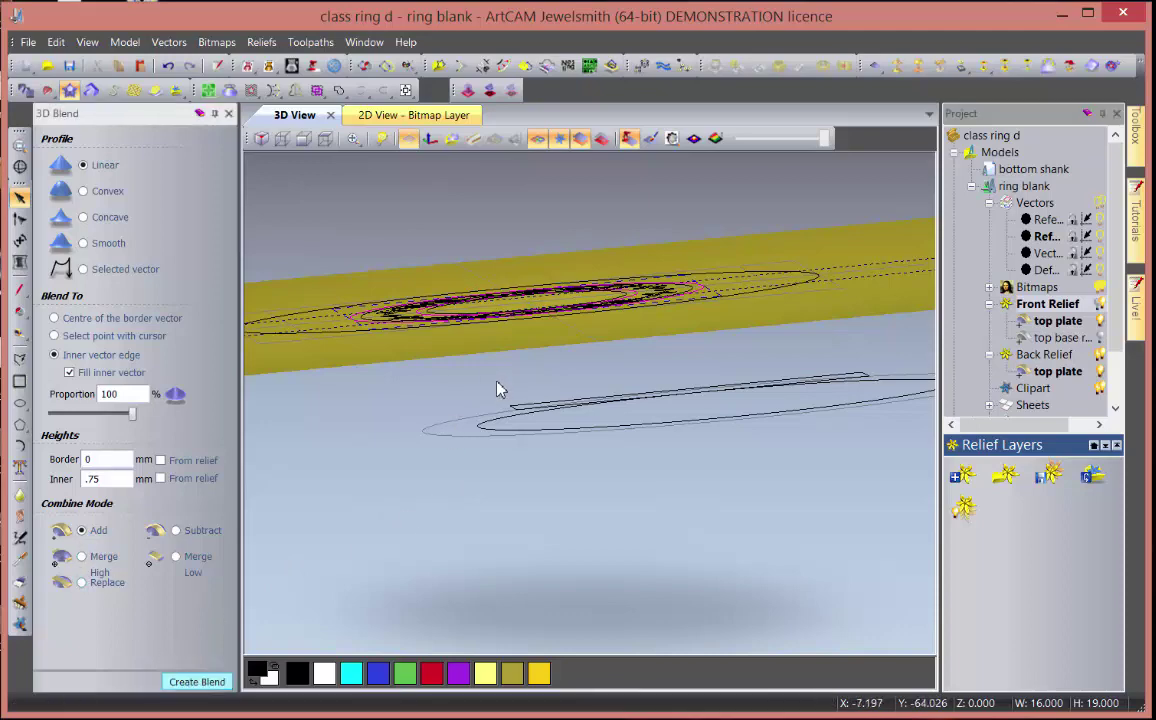
- Display the back relief with the front relief in the 3D view and turn on the relief preview in the 2D view
left_click_drag(500, 390, 497, 373)
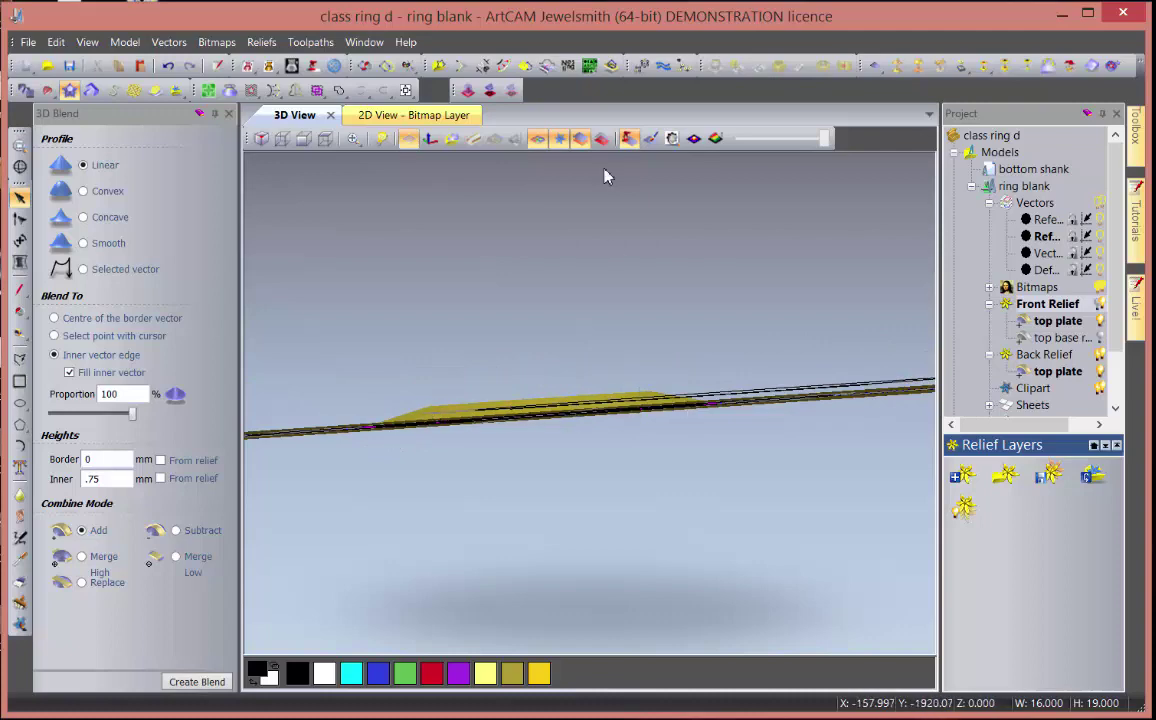
left_click(600, 138)
mouse_move(508, 353)
left_mouse_down()
mouse_move(524, 373)
mouse_move(528, 360)
left_mouse_up()
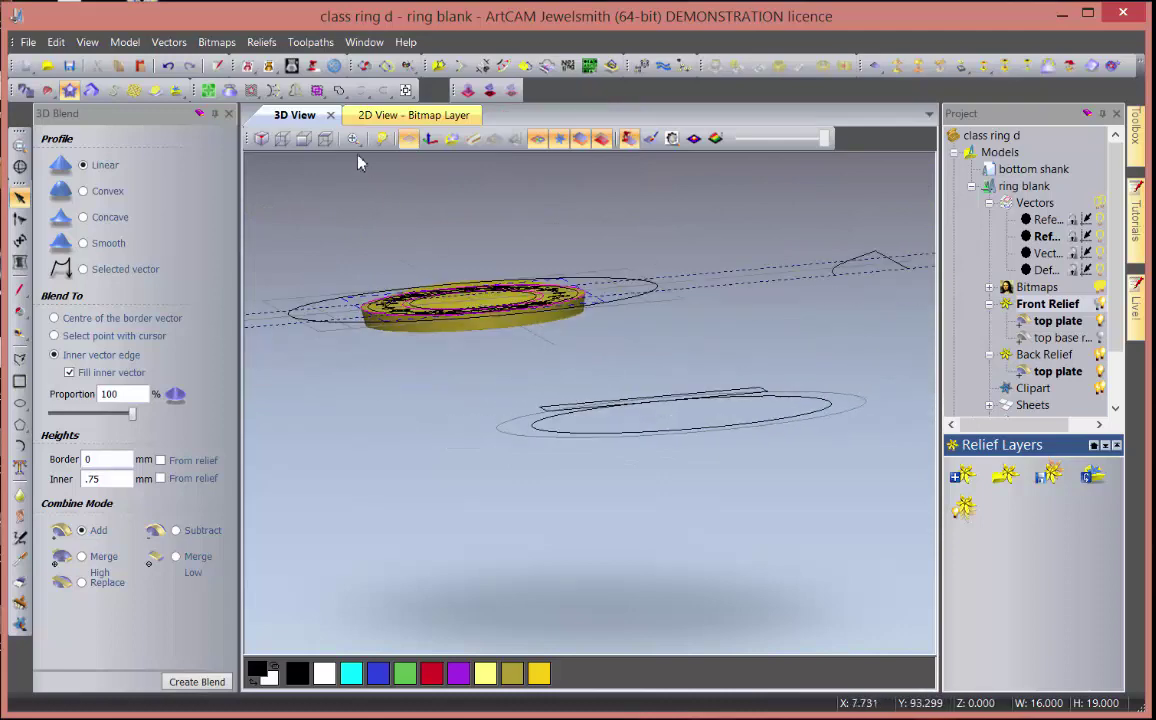
left_click(410, 115)
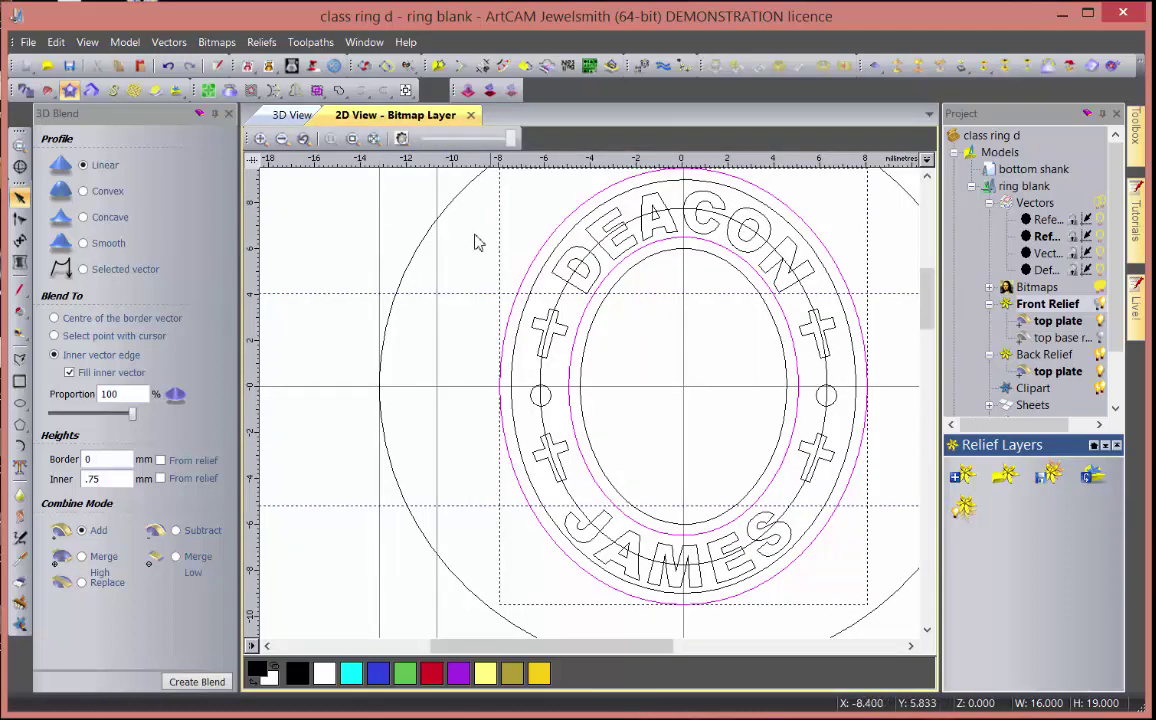
left_click(401, 138)
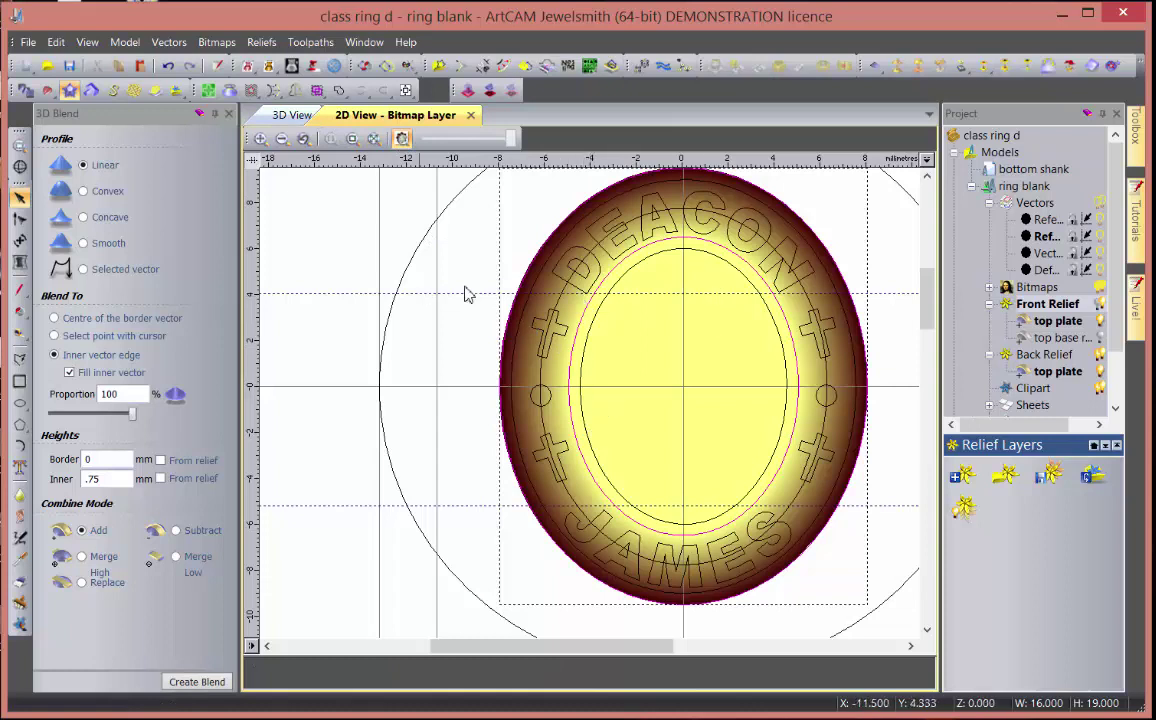
- Select the oval just inside the outermost border together with both inner ovals around the plate's centre
left_click(514, 374)
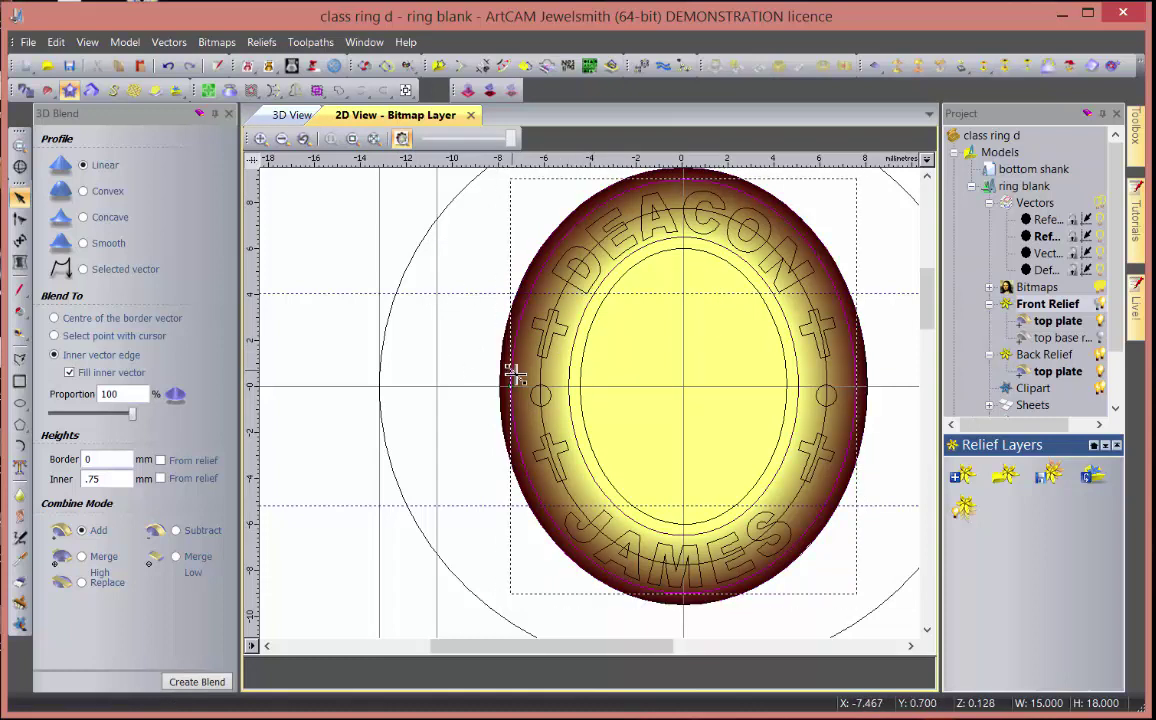
left_click(569, 371, "shift")
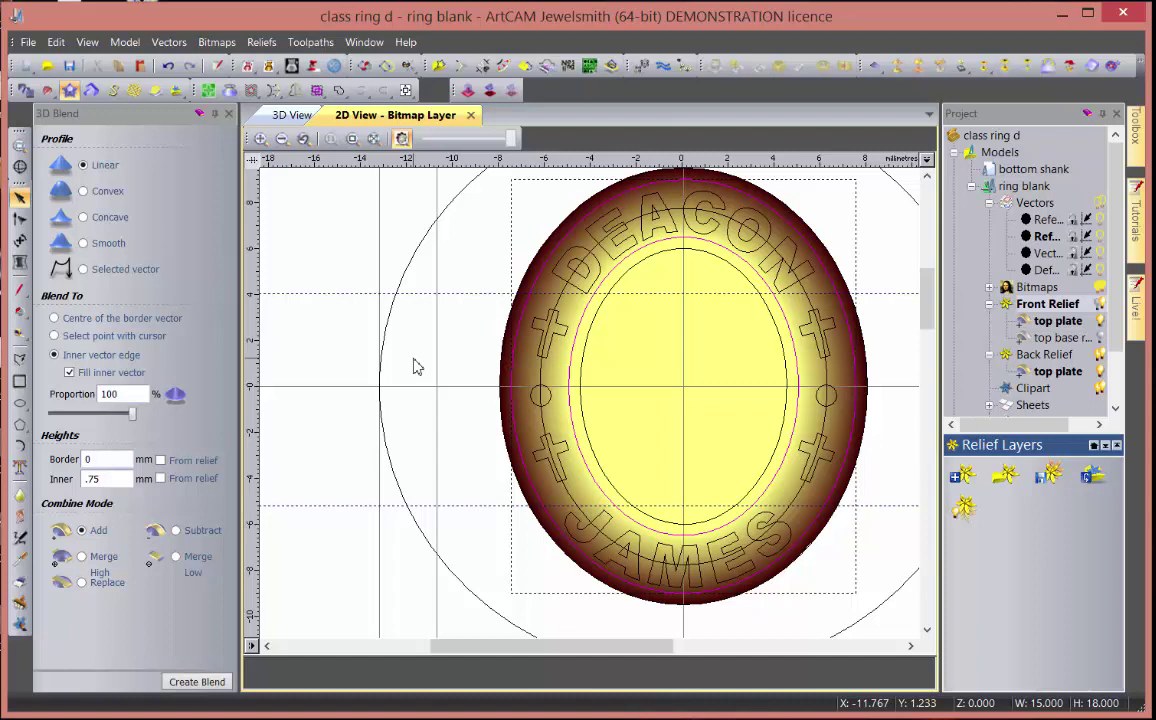
mouse_move(388, 378)
left_mouse_down()
mouse_move(472, 414)
mouse_move(510, 472)
left_mouse_up()
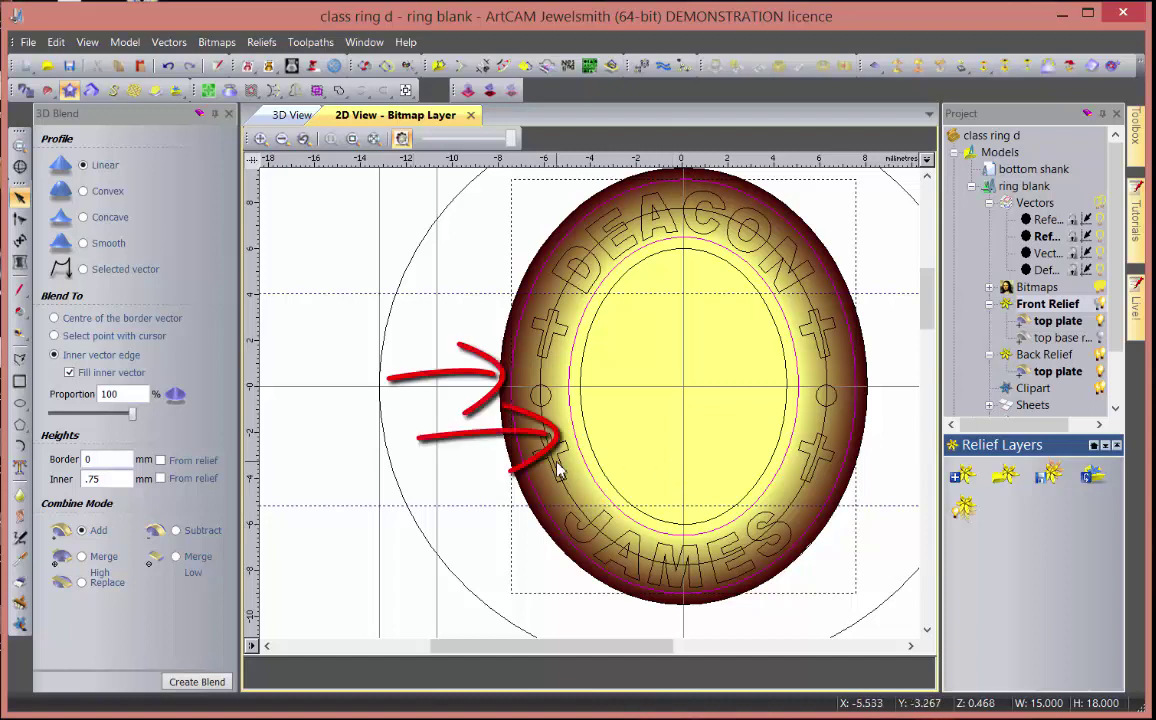
left_click_drag(447, 503, 553, 532)
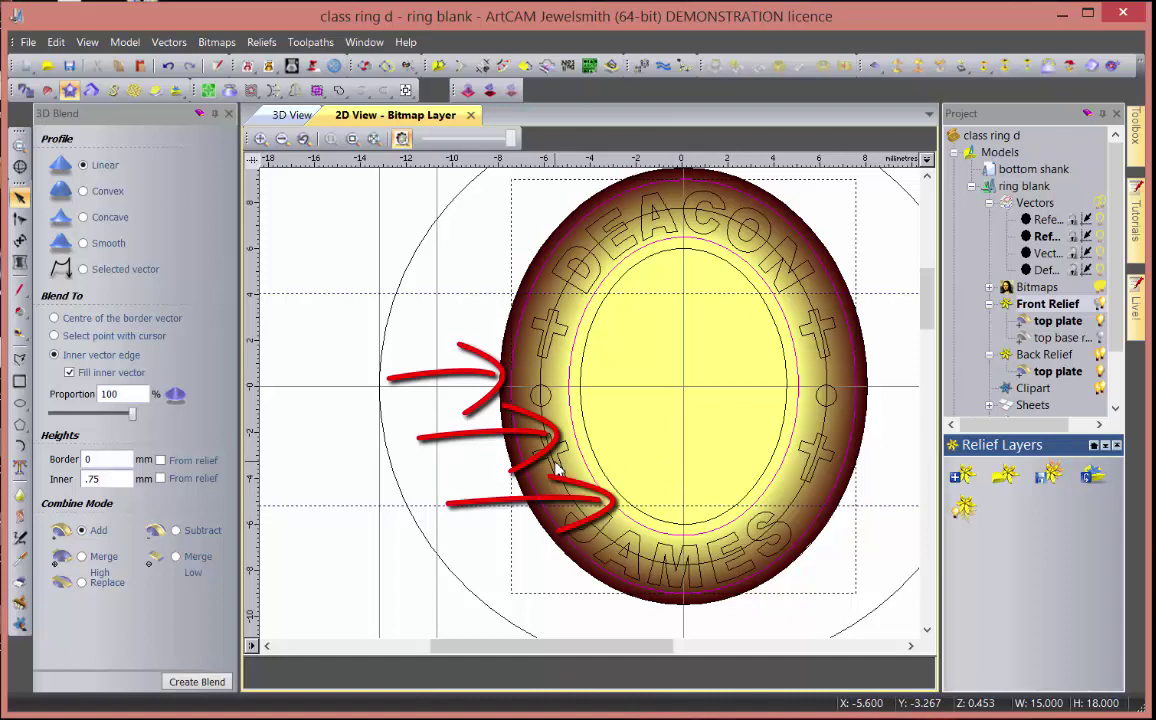
left_click(588, 428, "shift")
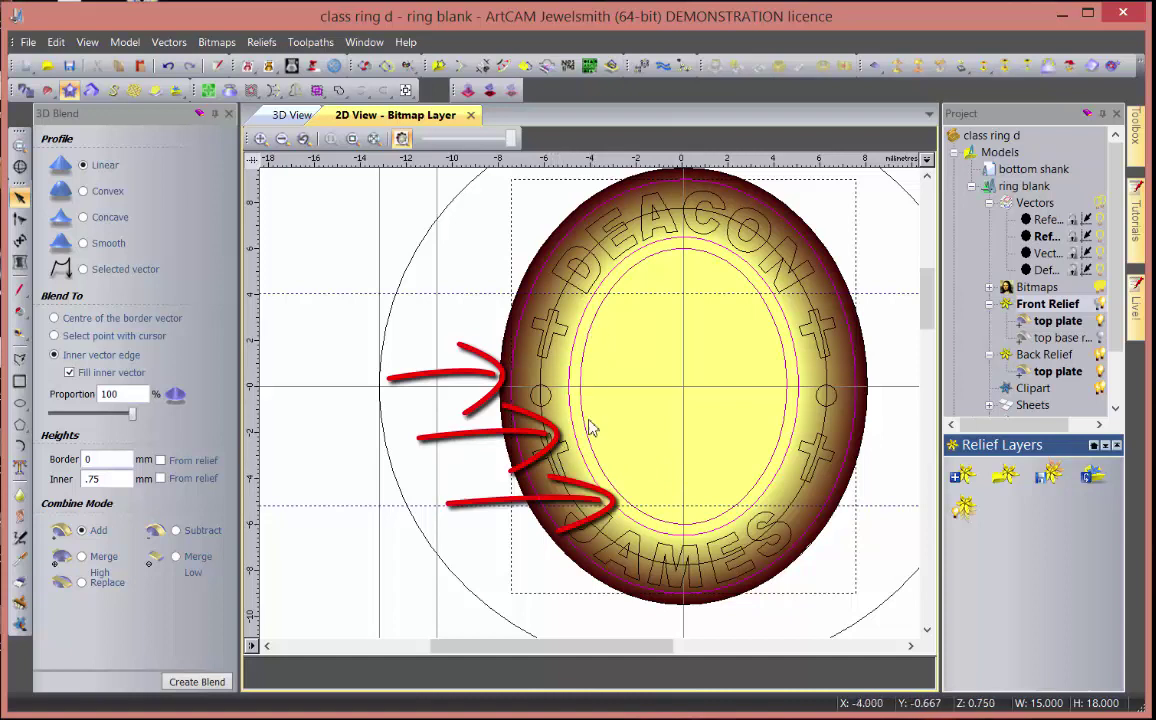
key("ctrl+z")
- Hide the vectors in the 3D view and open the Shape Editor for the three selected ovals
left_click(290, 115)
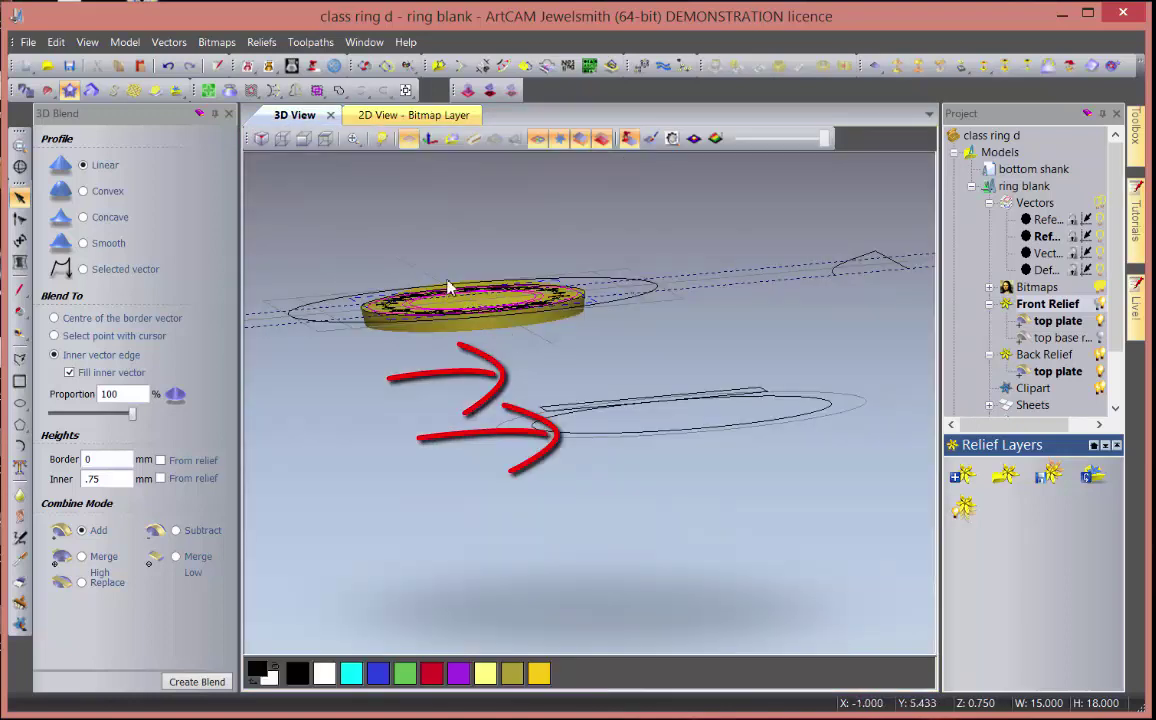
left_click(538, 138)
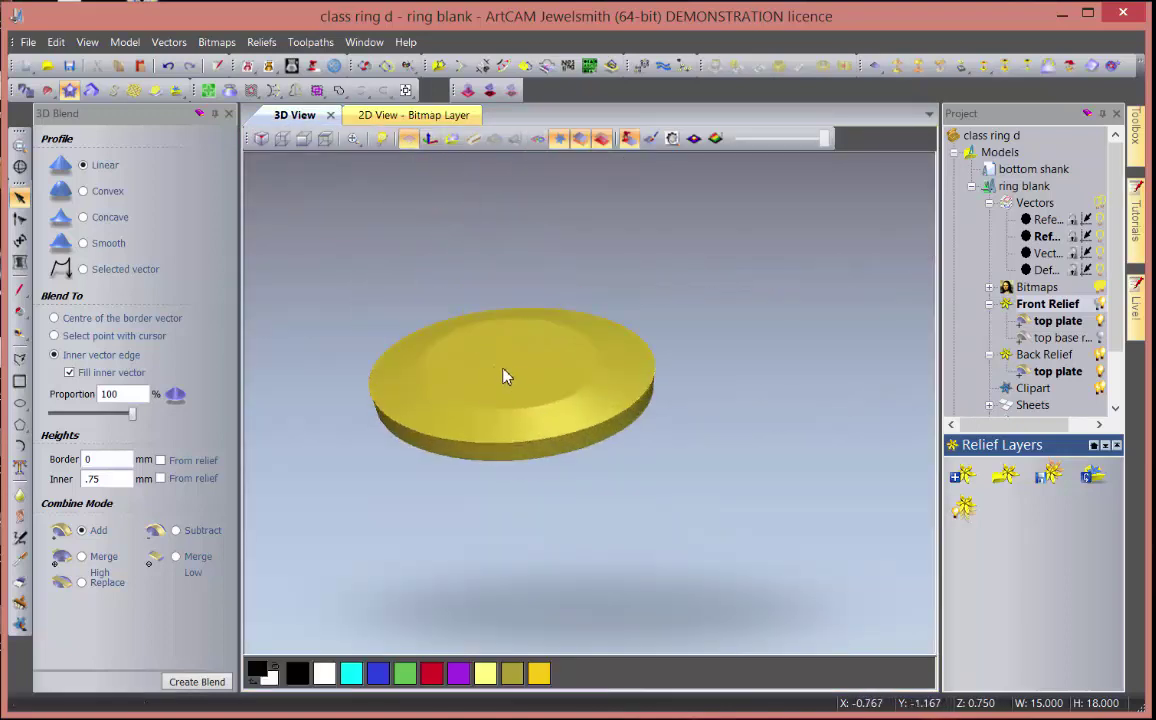
key("F12")
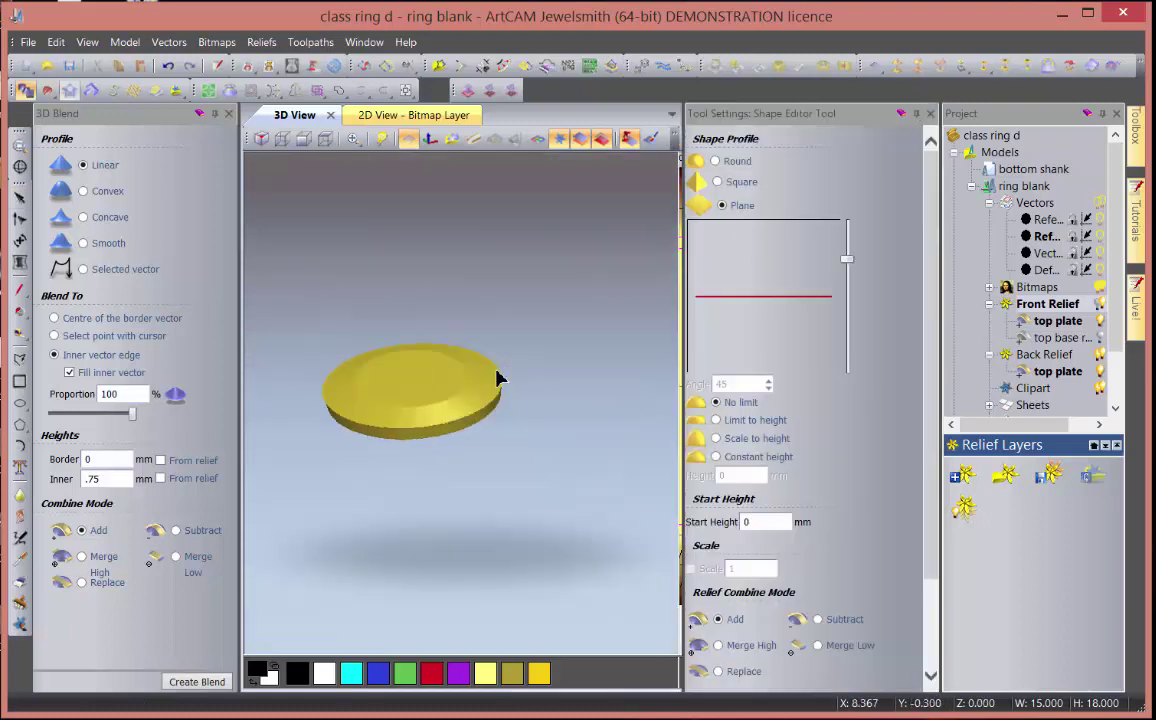
- Give the selected ovals a square shape profile with an angle of -83, using the limit to height option
left_click(717, 182)
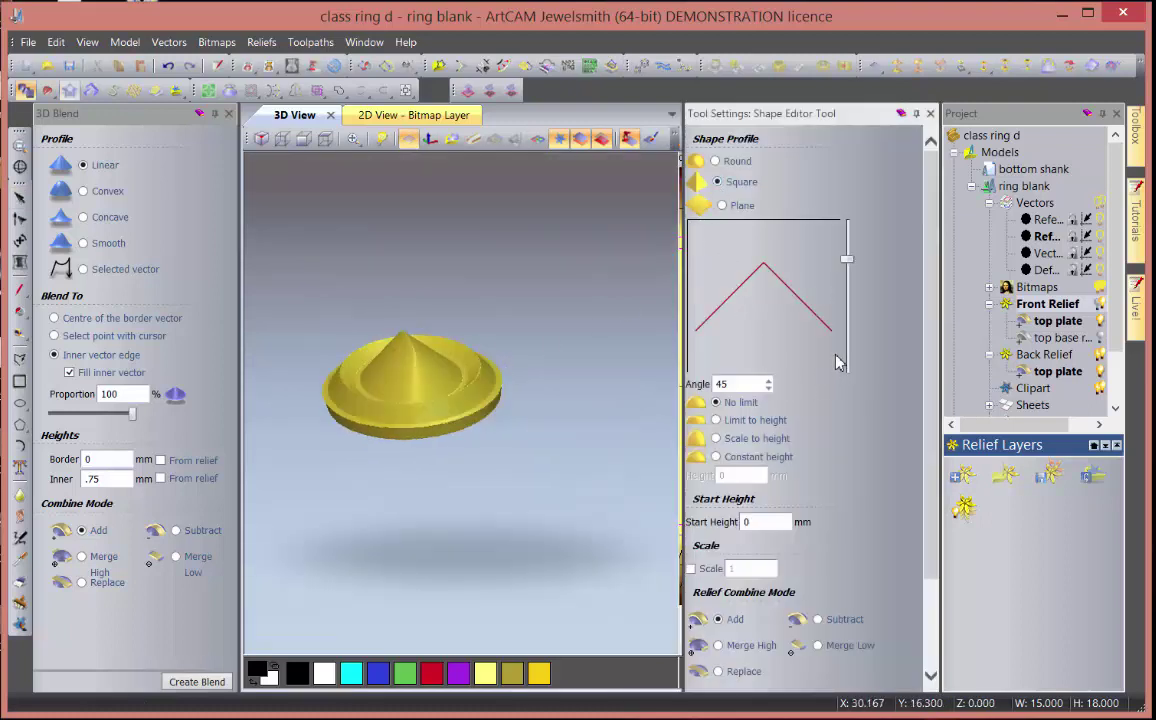
left_click_drag(847, 258, 852, 356)
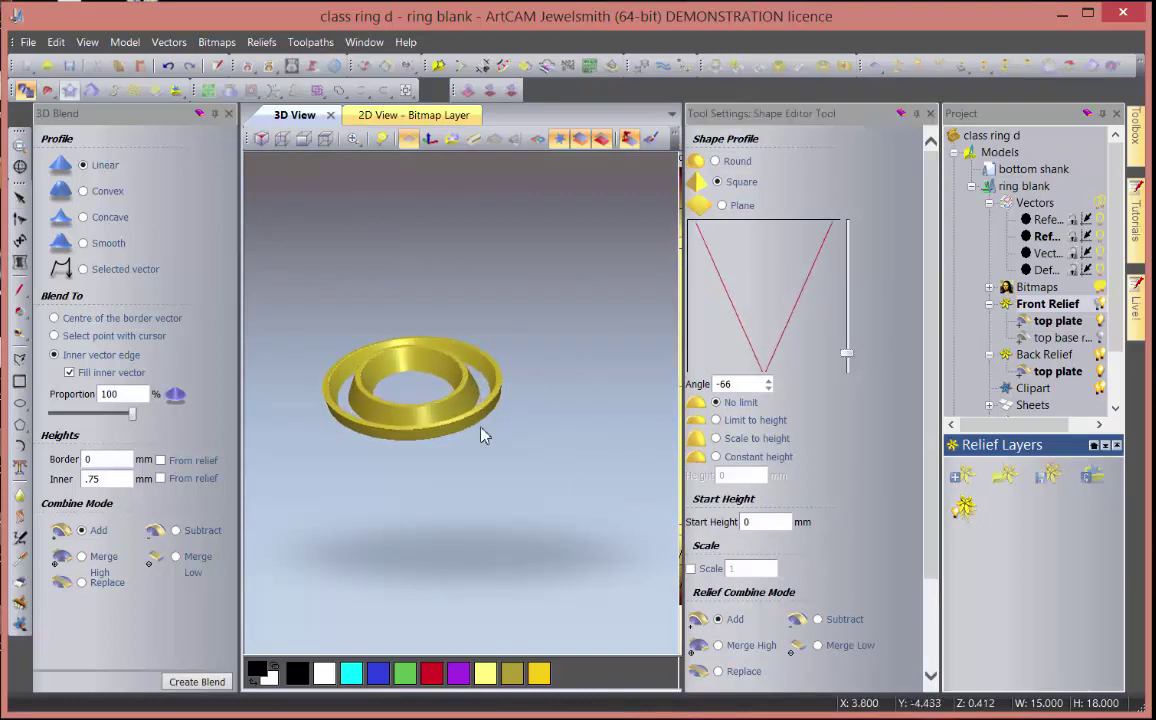
left_click_drag(481, 435, 390, 353)
scroll(390, 353, "up", 5)
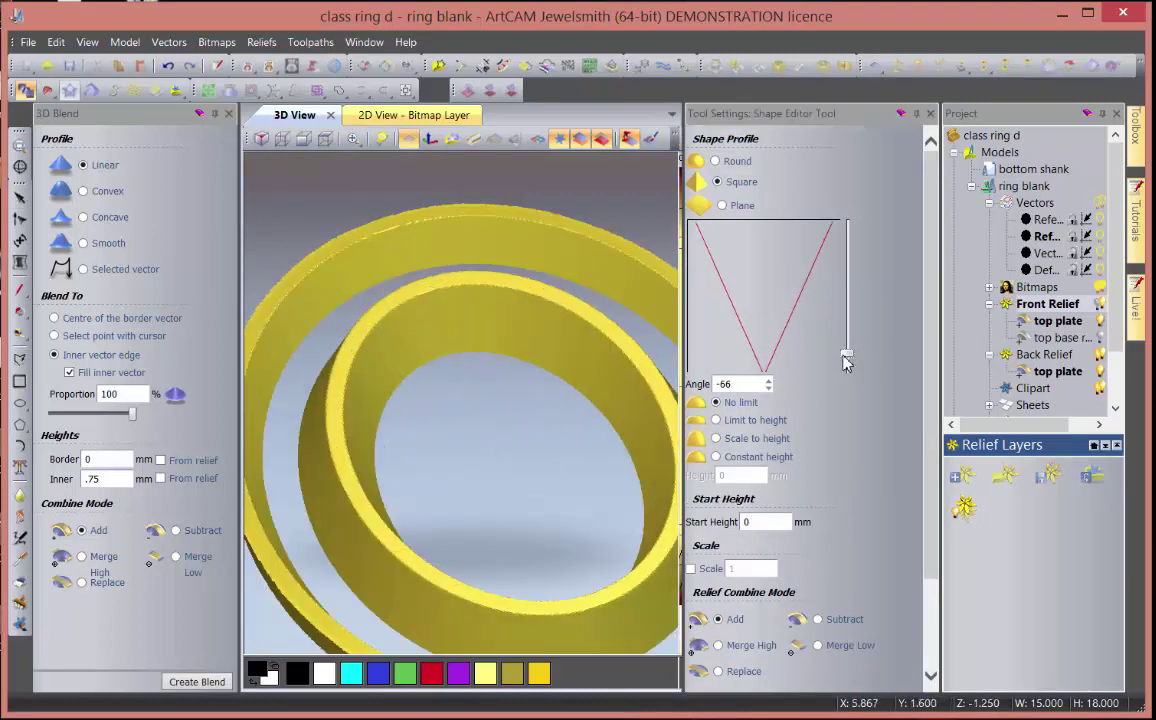
left_click_drag(845, 362, 847, 367)
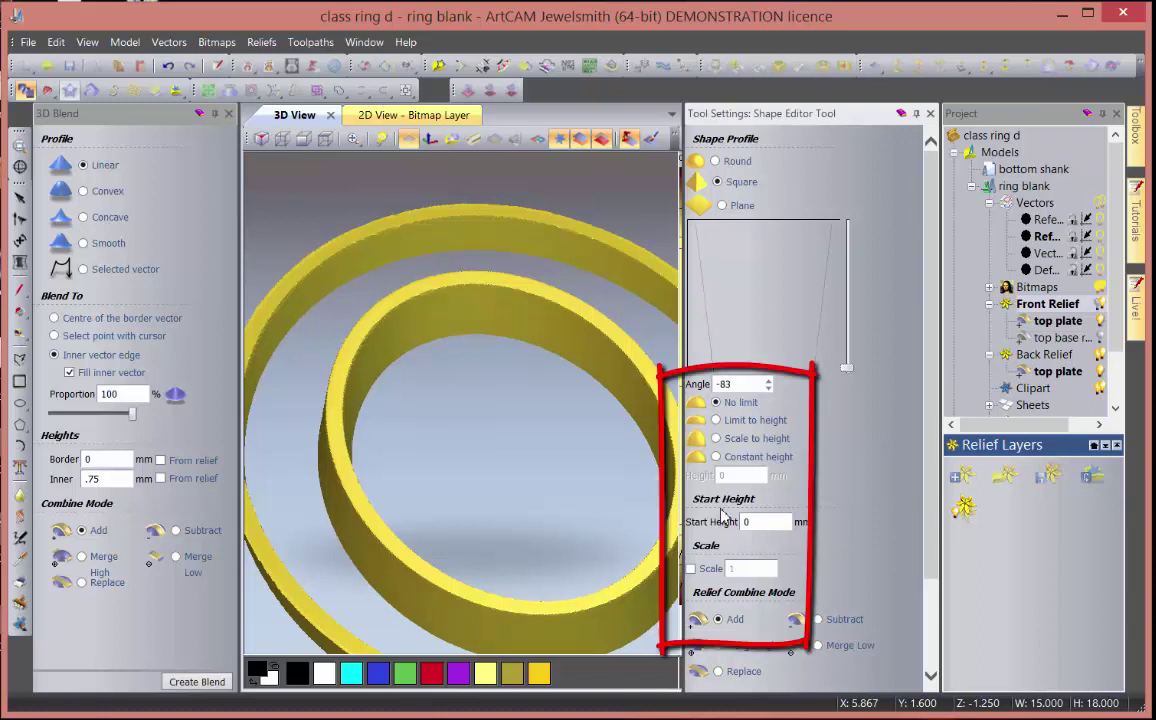
left_click(716, 420)
type(".5")
key("Return")
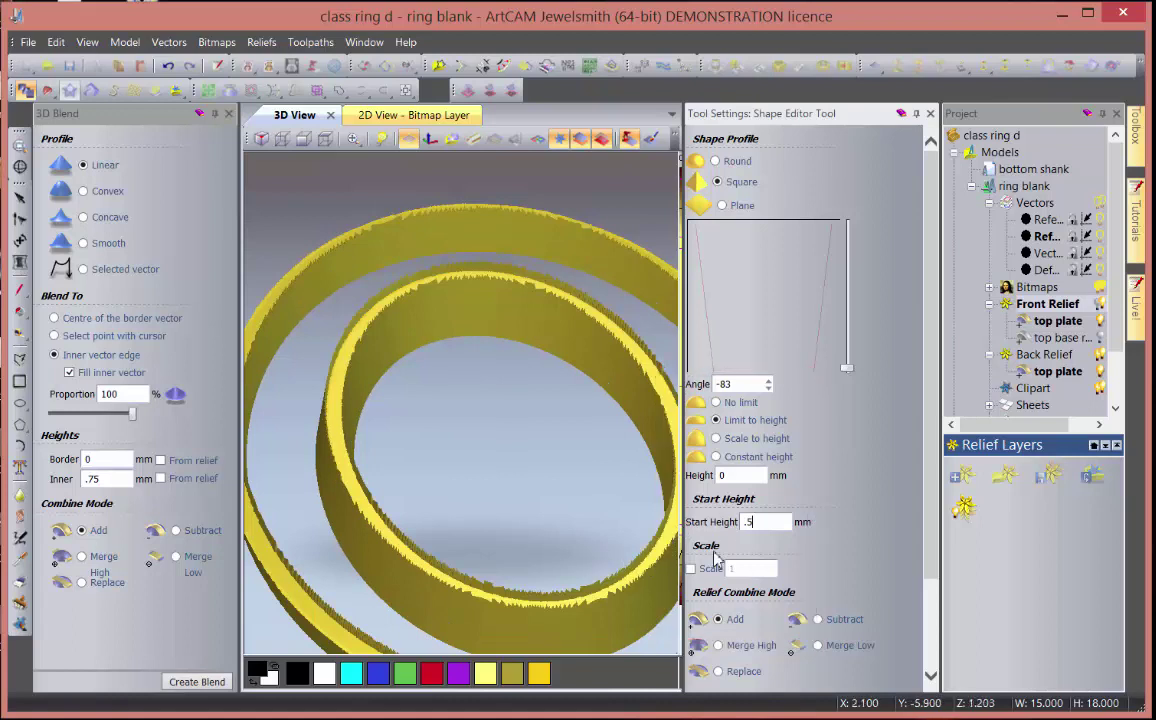
type("0")
key("Tab")
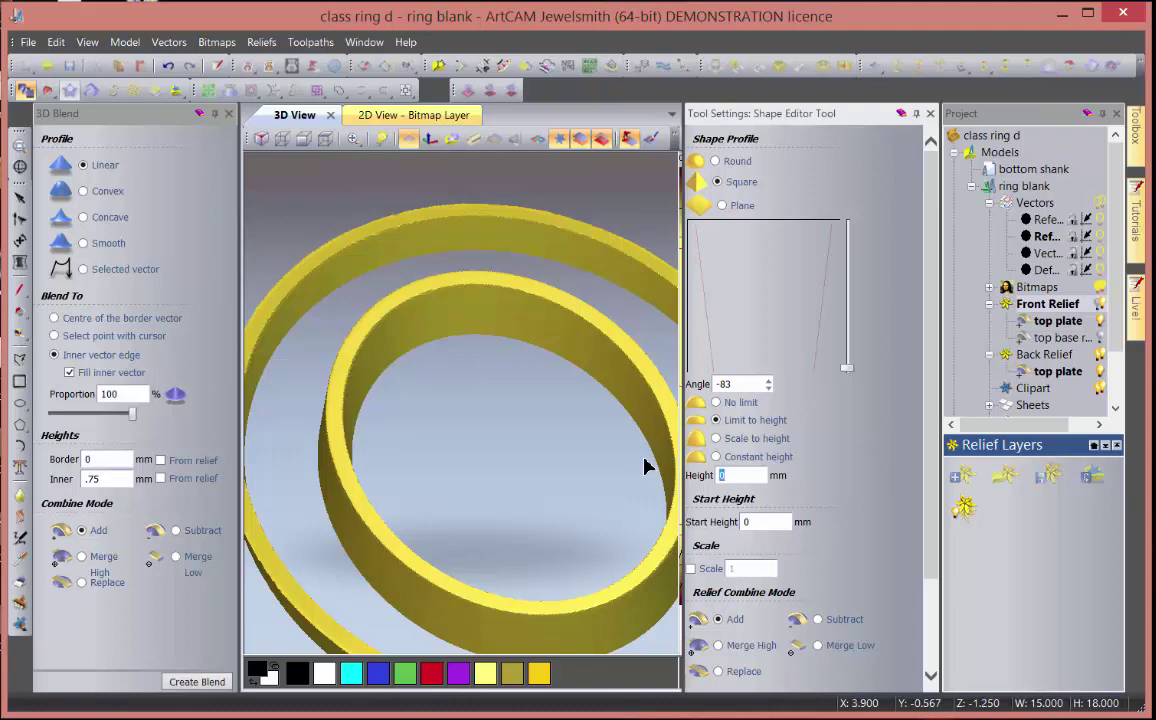
- Set the height limit of the selected ovals' square shape profile to .5 mm
type(".5")
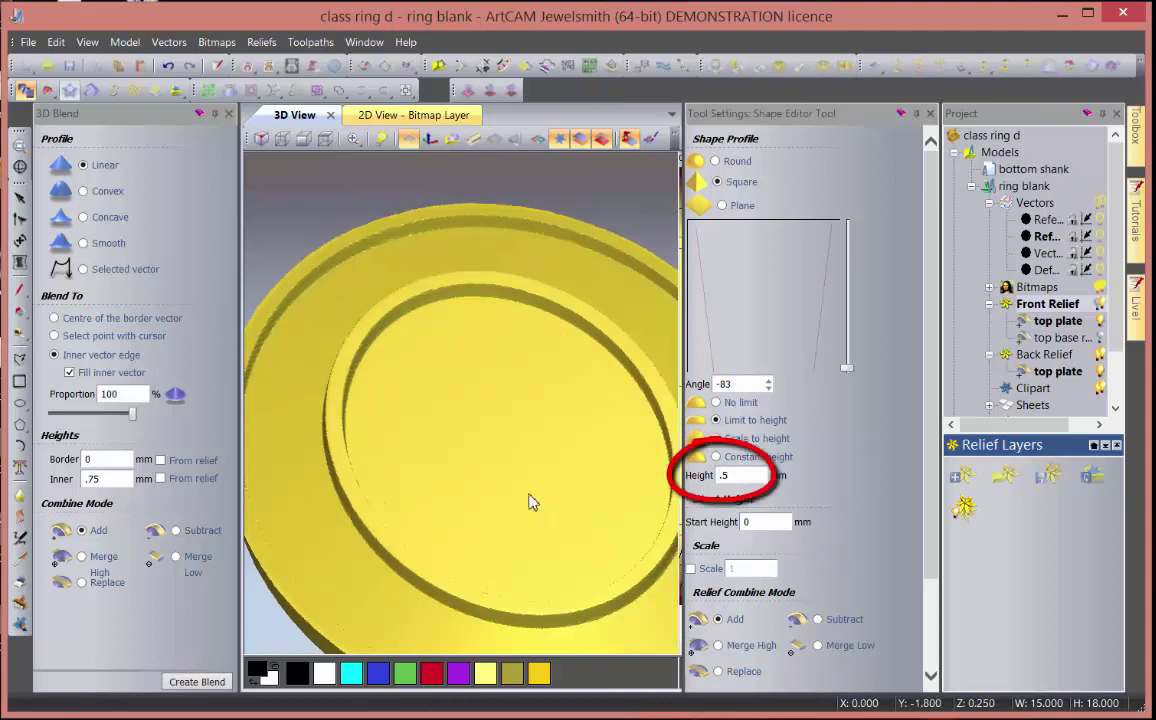
left_click_drag(532, 501, 517, 380)
scroll(418, 382, "up", 5)
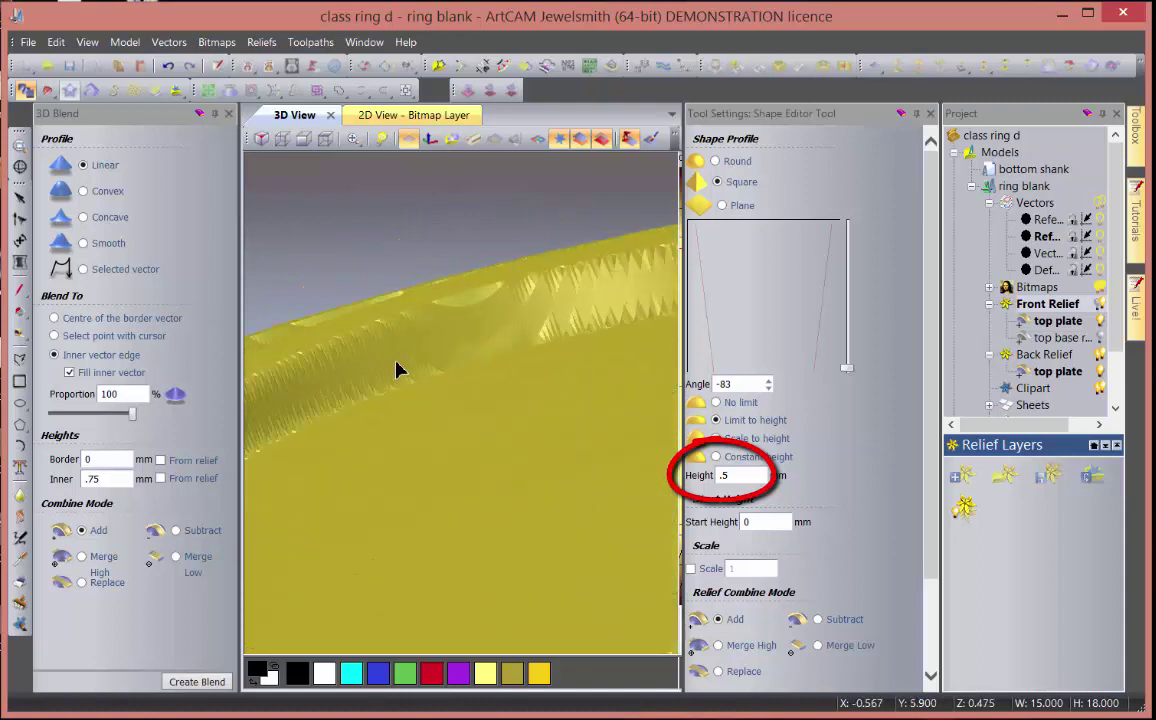
left_click_drag(572, 330, 519, 377)
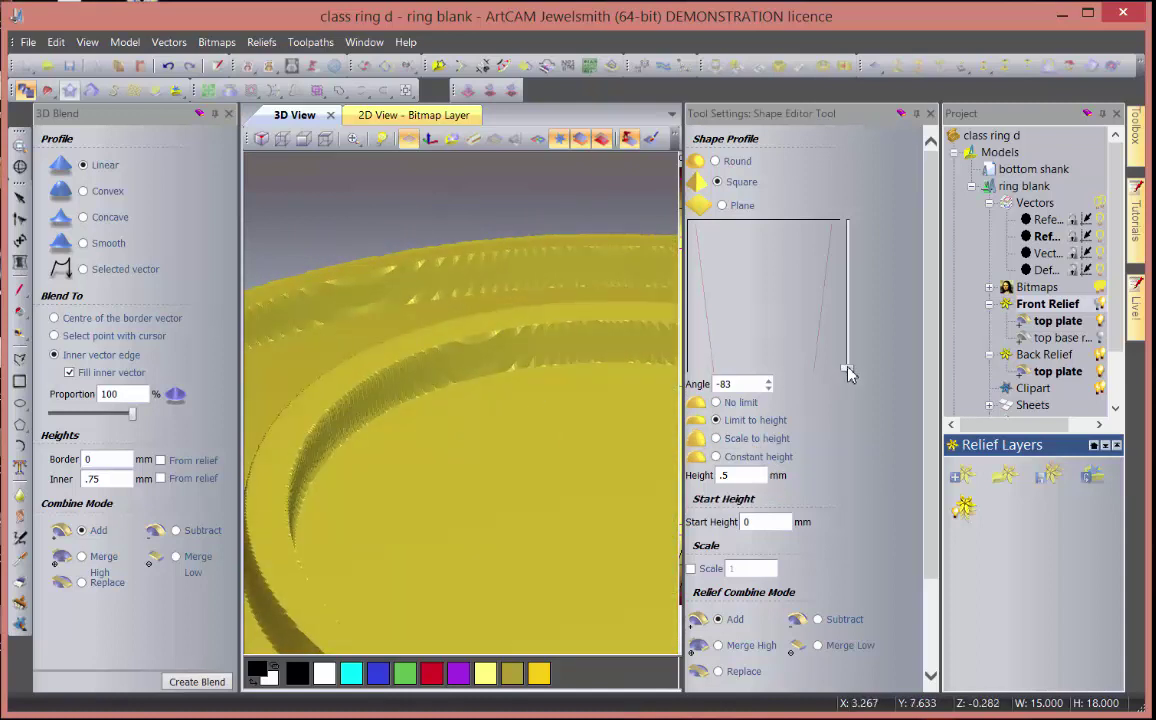
- Change the ovals' shape profile angle to -76 and close the Shape Editor, keeping the raised rims
left_click_drag(845, 372, 845, 362)
left_click_drag(480, 426, 600, 440)
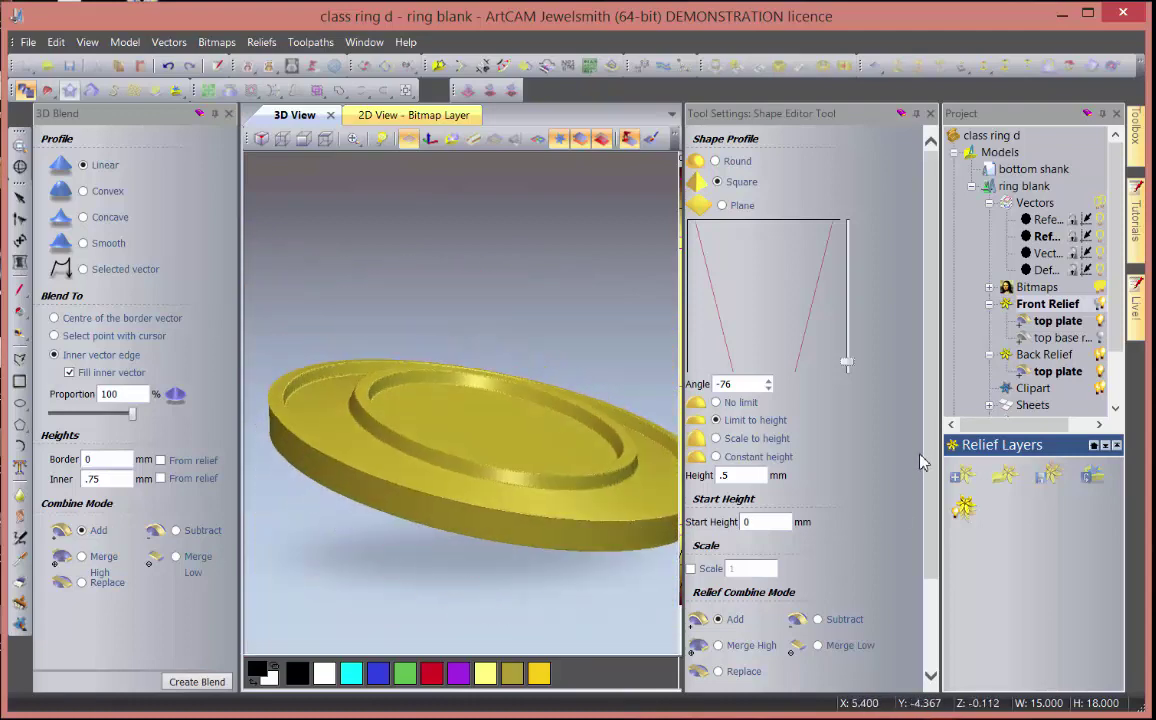
scroll(922, 462, "down", 3)
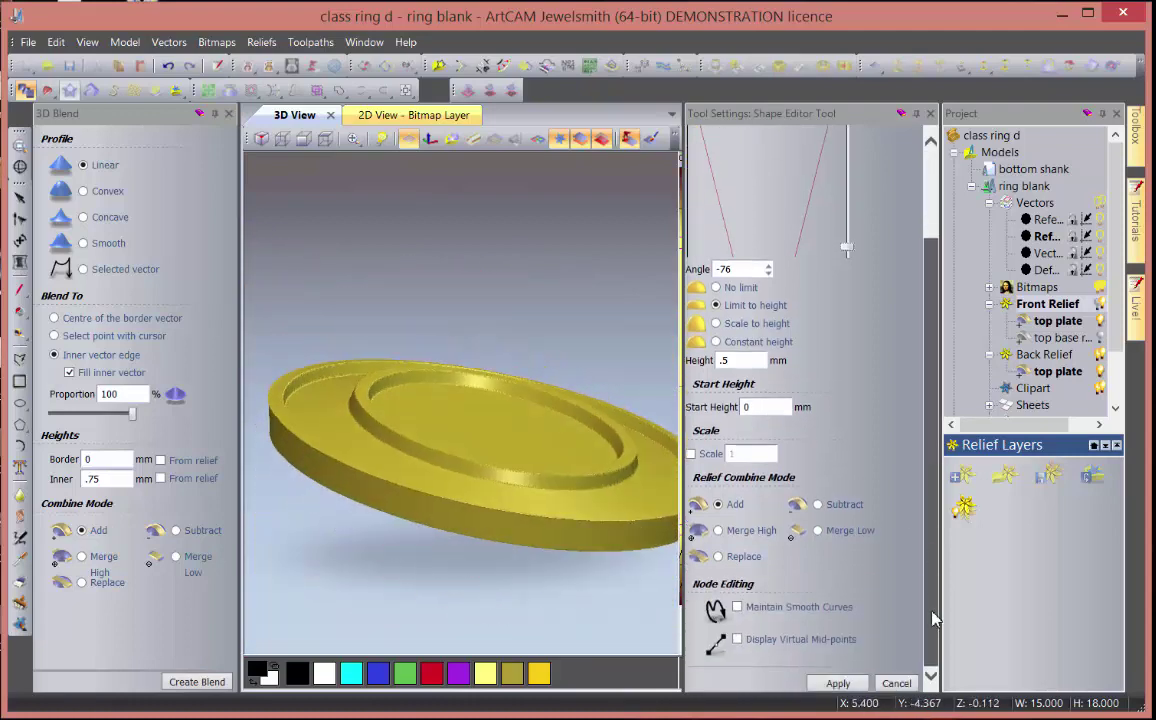
left_click(886, 685)
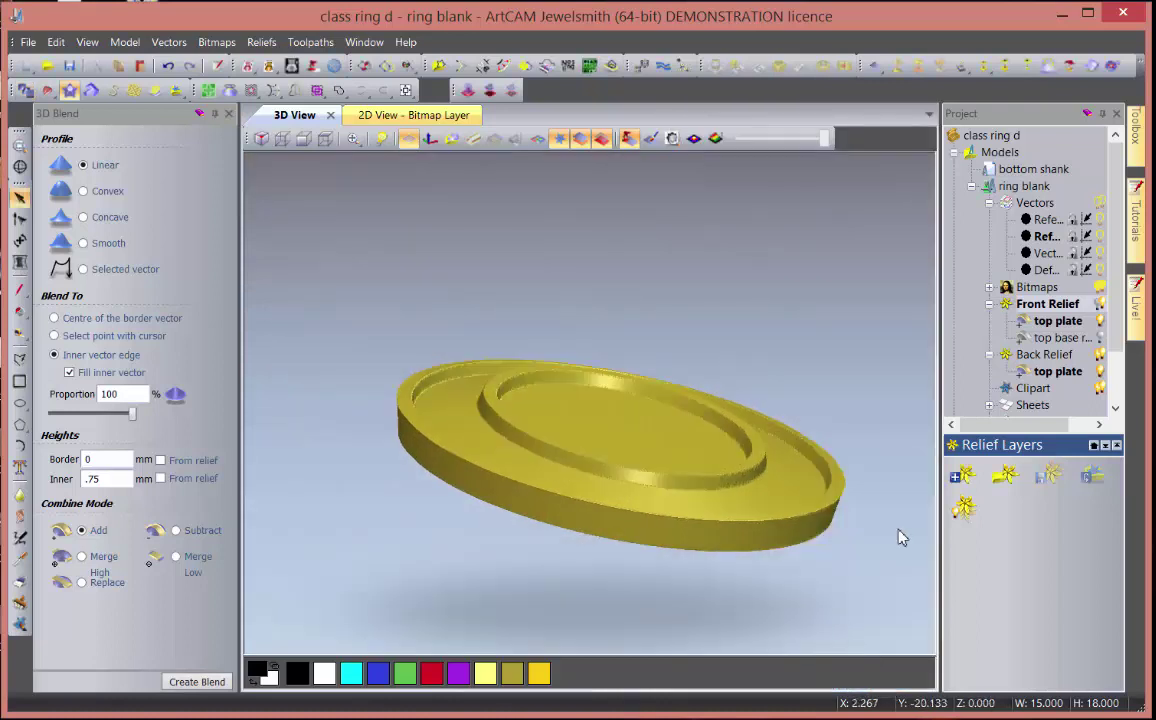
- Duplicate the front relief's top plate layer and rename the source layer as origonal
right_click(1050, 322)
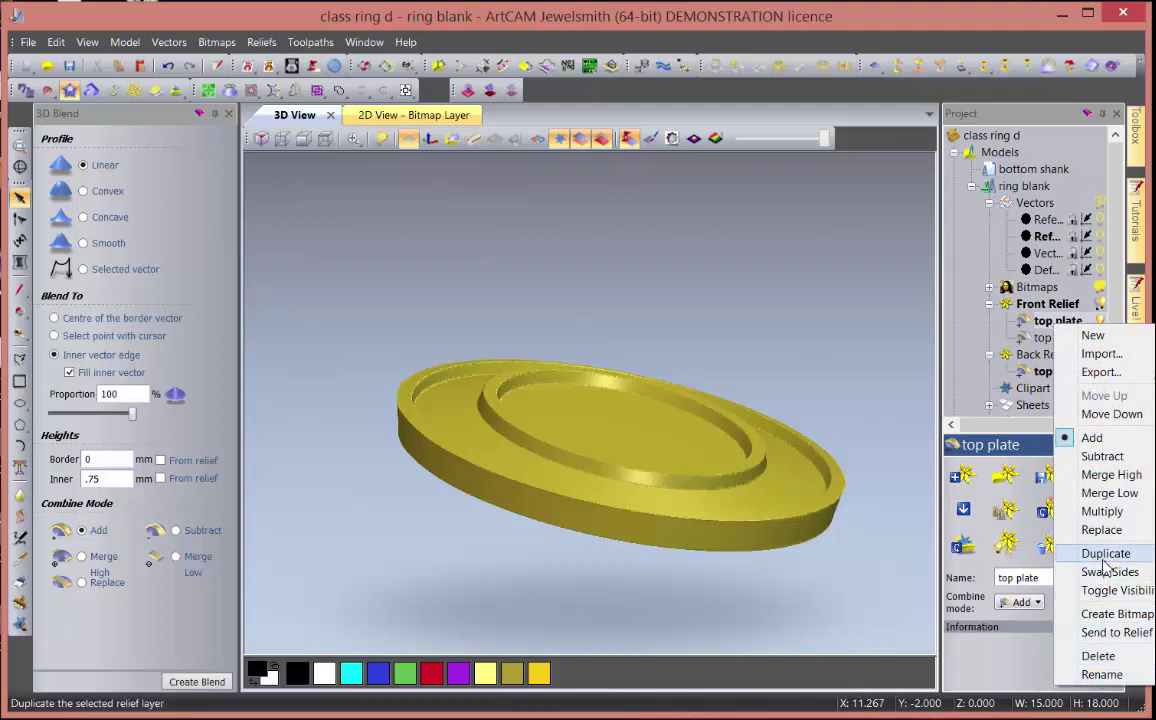
left_click(1000, 555)
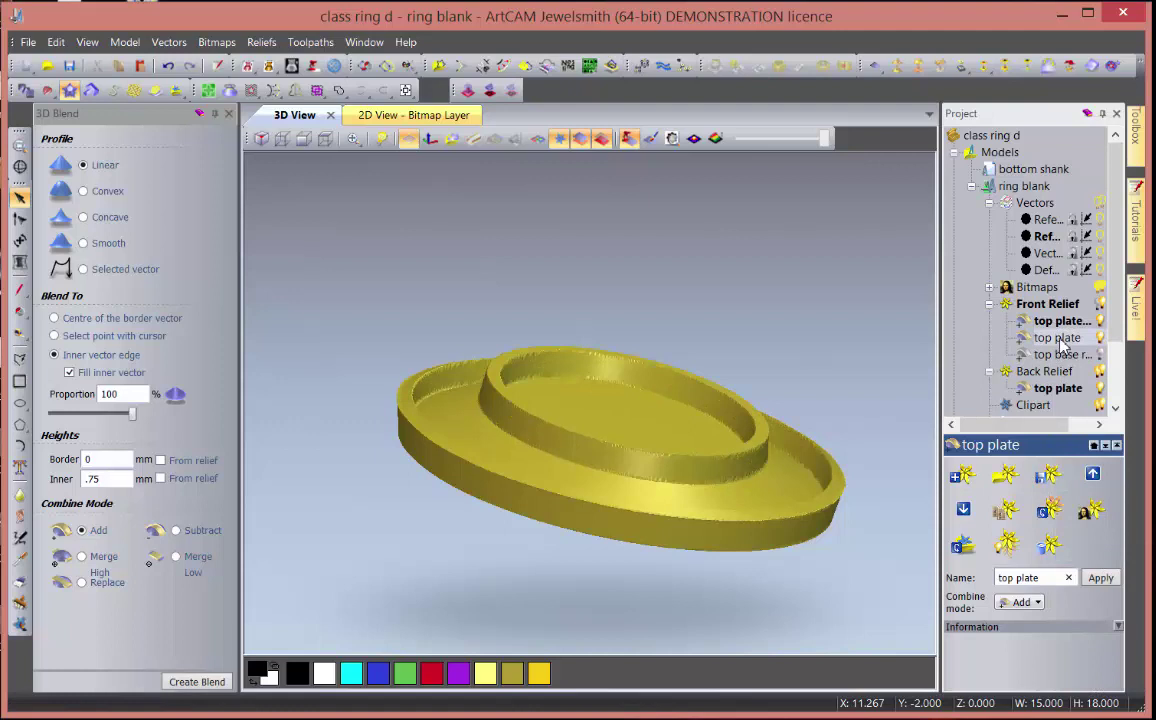
right_click(1060, 340)
left_click(1105, 695)
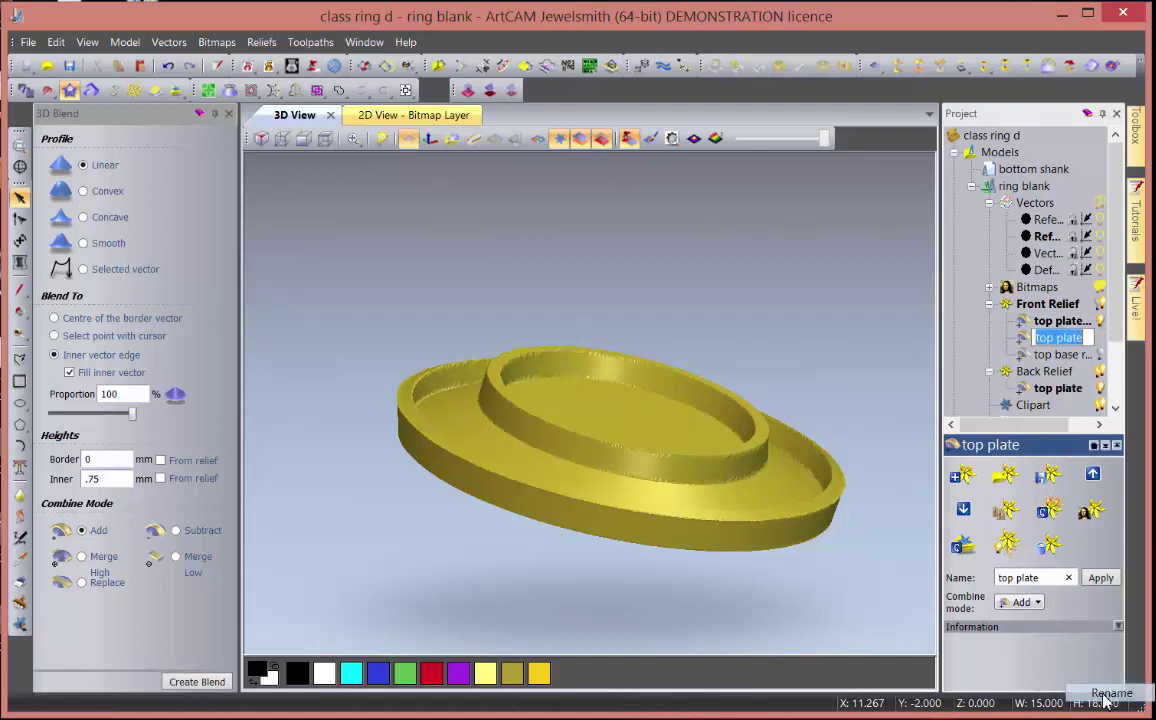
type("origonal")
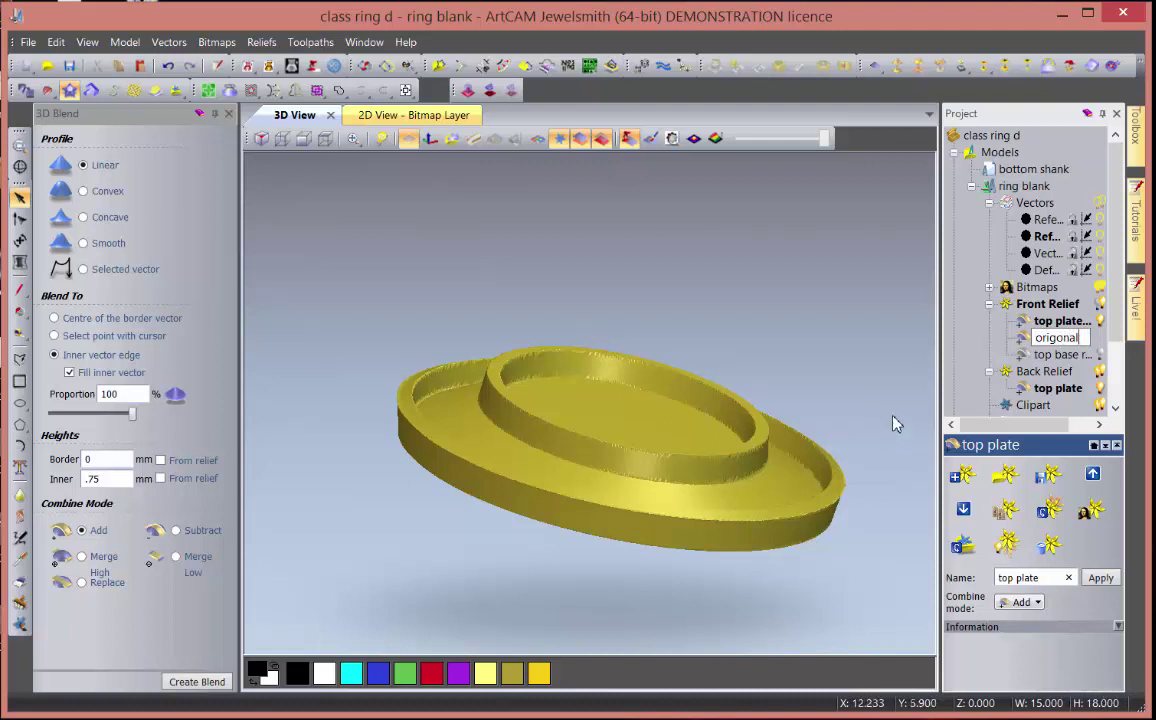
key("Return")
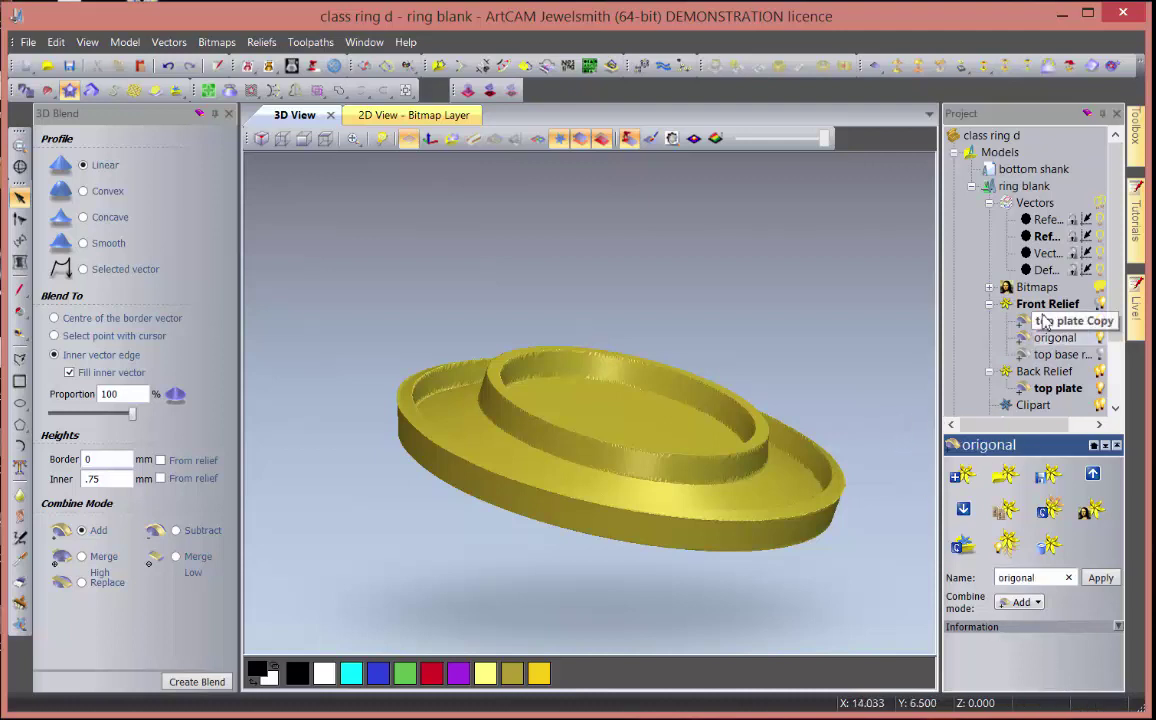
- Add a new layer to the front relief and place it between the top plate copy and the origonal layer
right_click(1068, 304)
left_click(1085, 320)
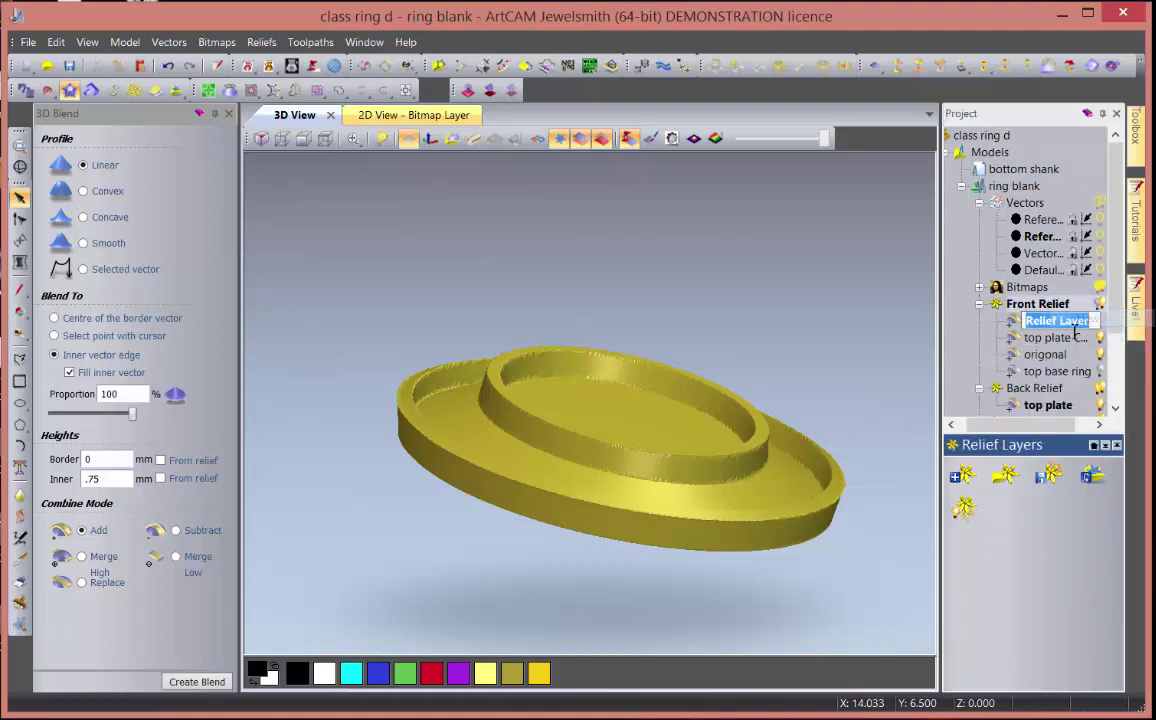
key("Return")
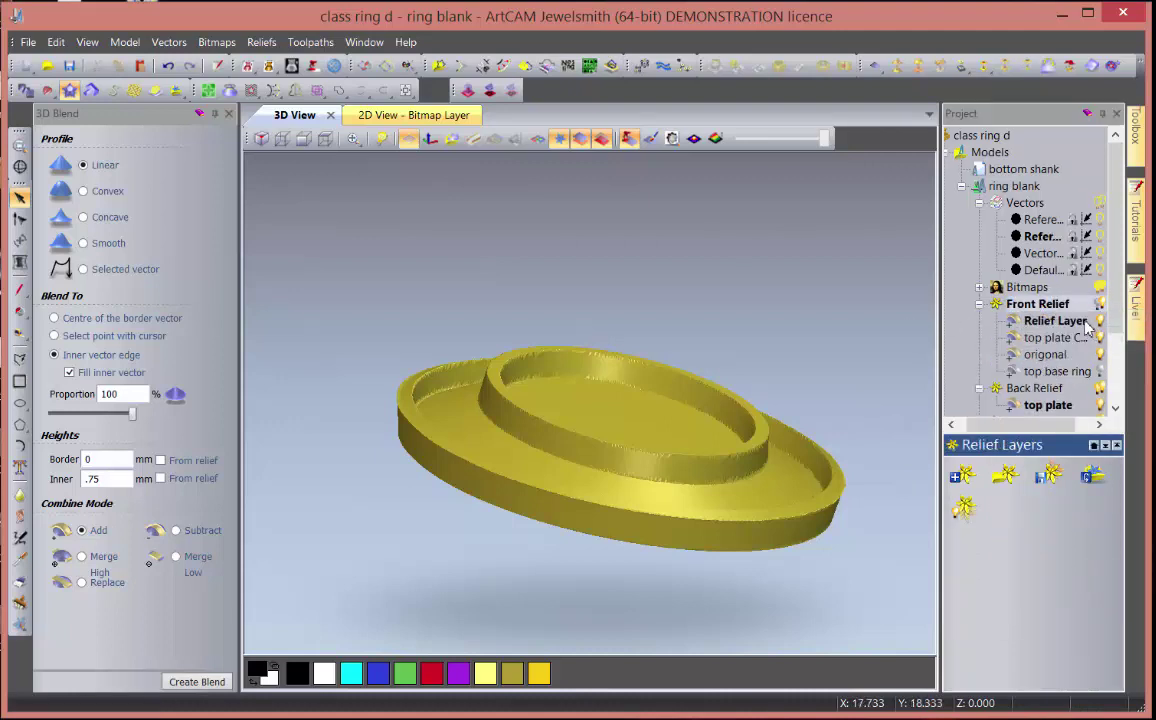
left_click(1080, 321)
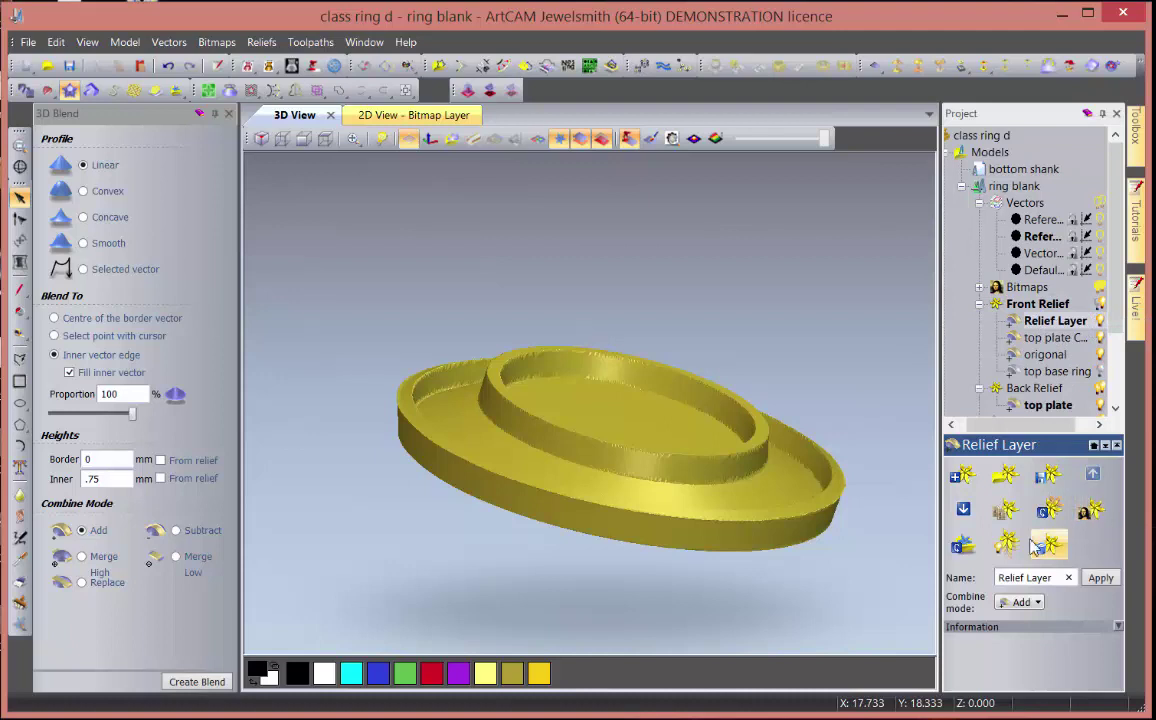
left_click_drag(1052, 321, 1050, 362)
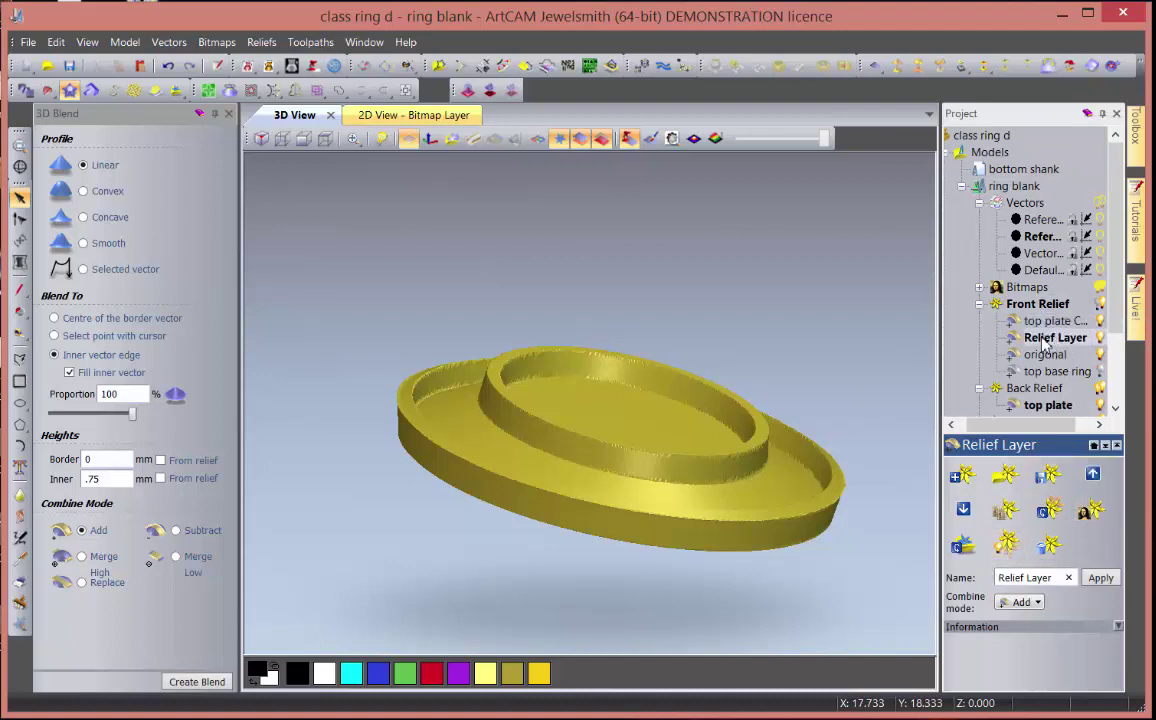
- Rename the new empty front relief layer as ------- so it acts as a divider
right_click(1045, 342)
left_click(1064, 686)
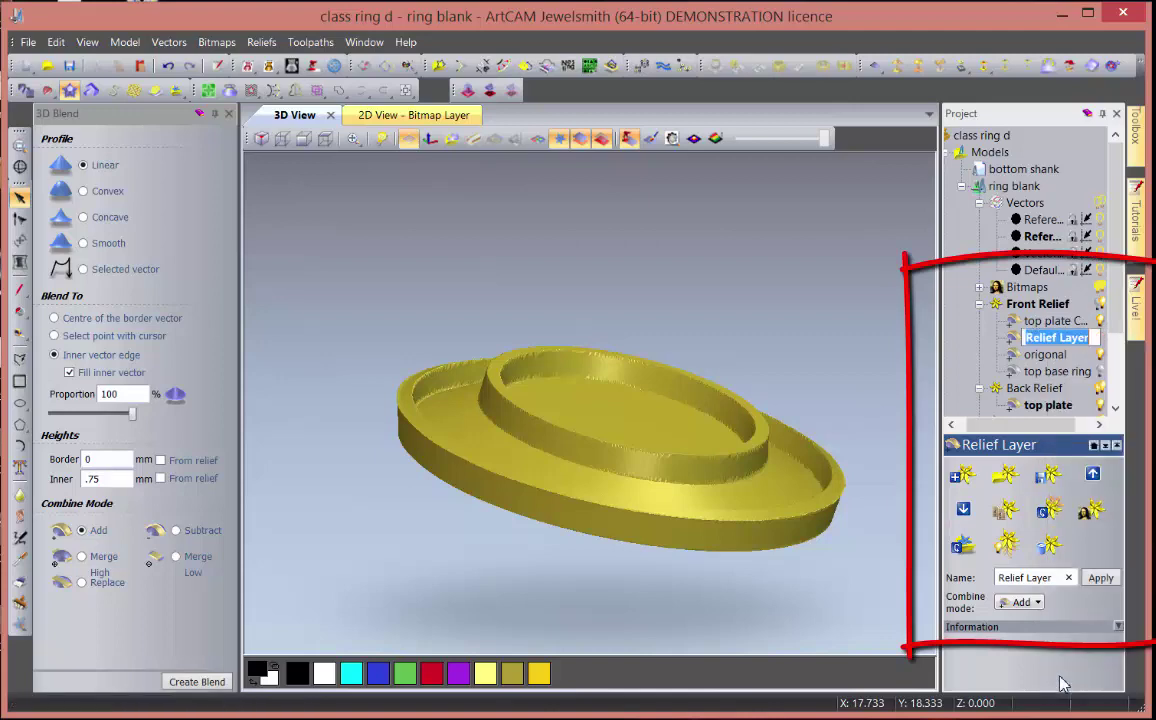
type("--------")
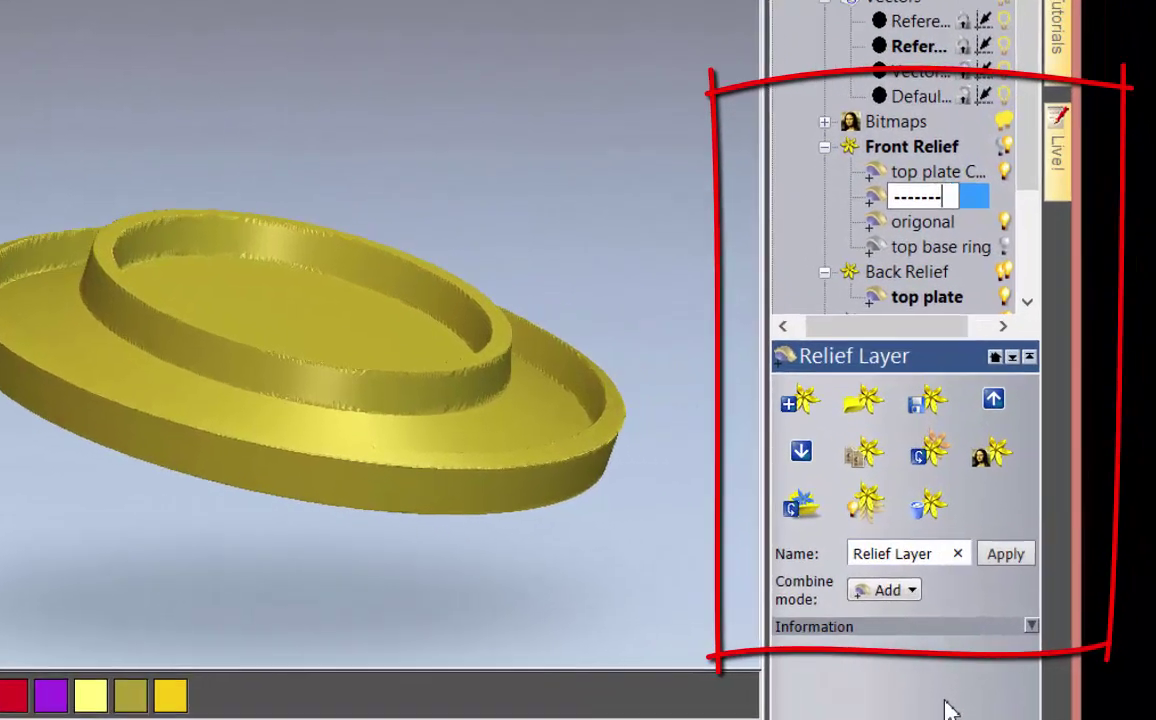
key("Return")
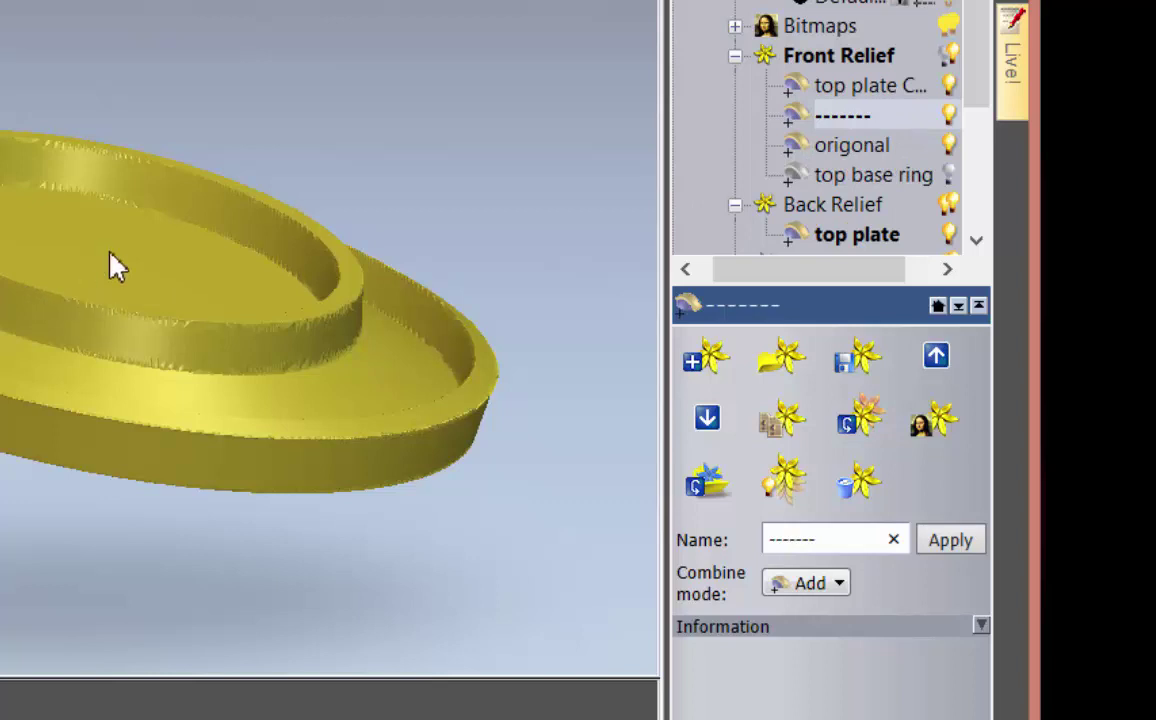
- Rename the front relief's top plate copy layer with the person's first name
left_click_drag(108, 220, 95, 385)
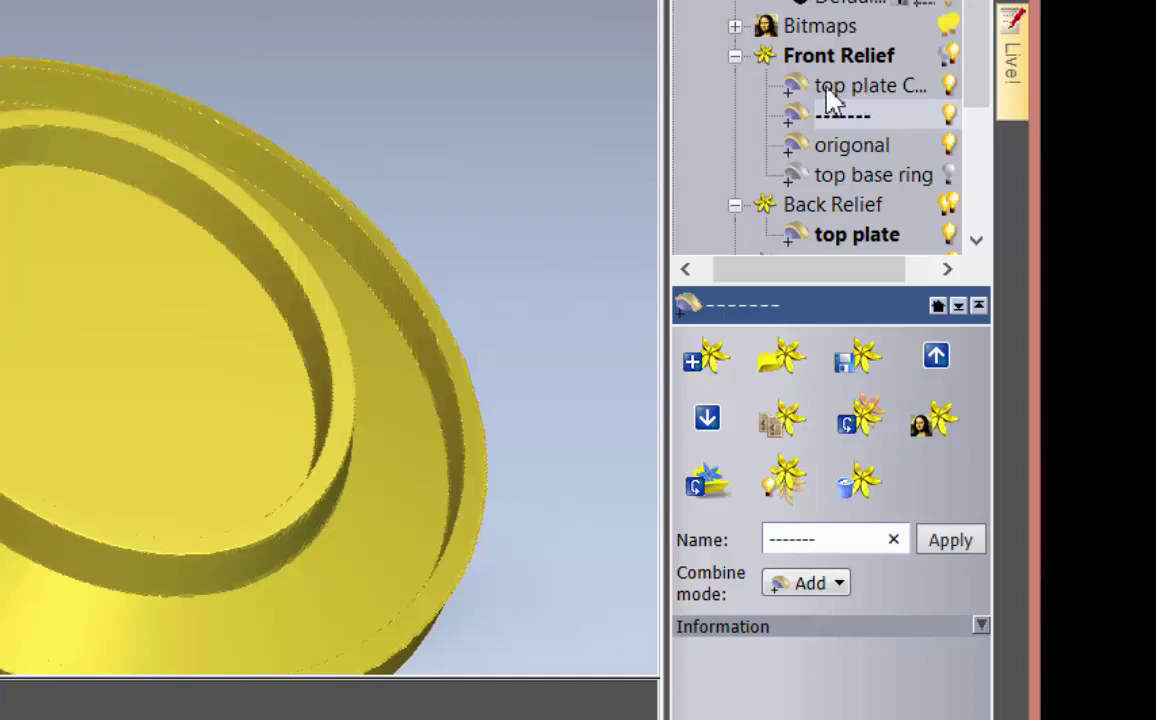
right_click(858, 94)
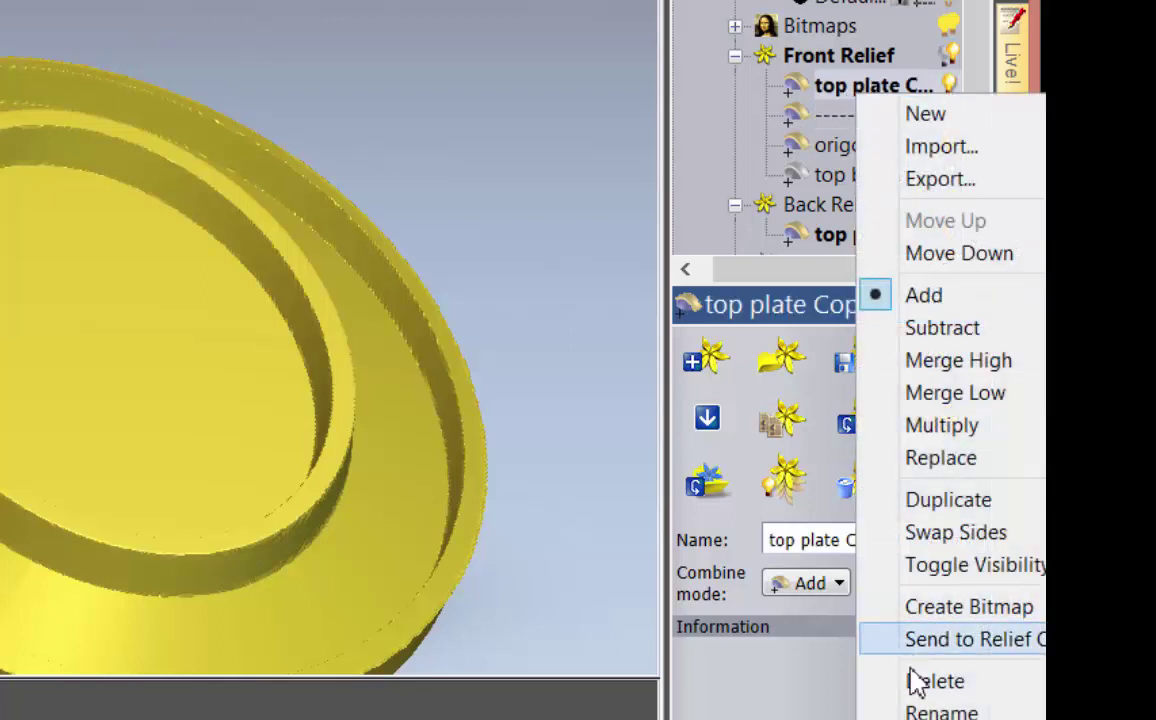
left_click(900, 711)
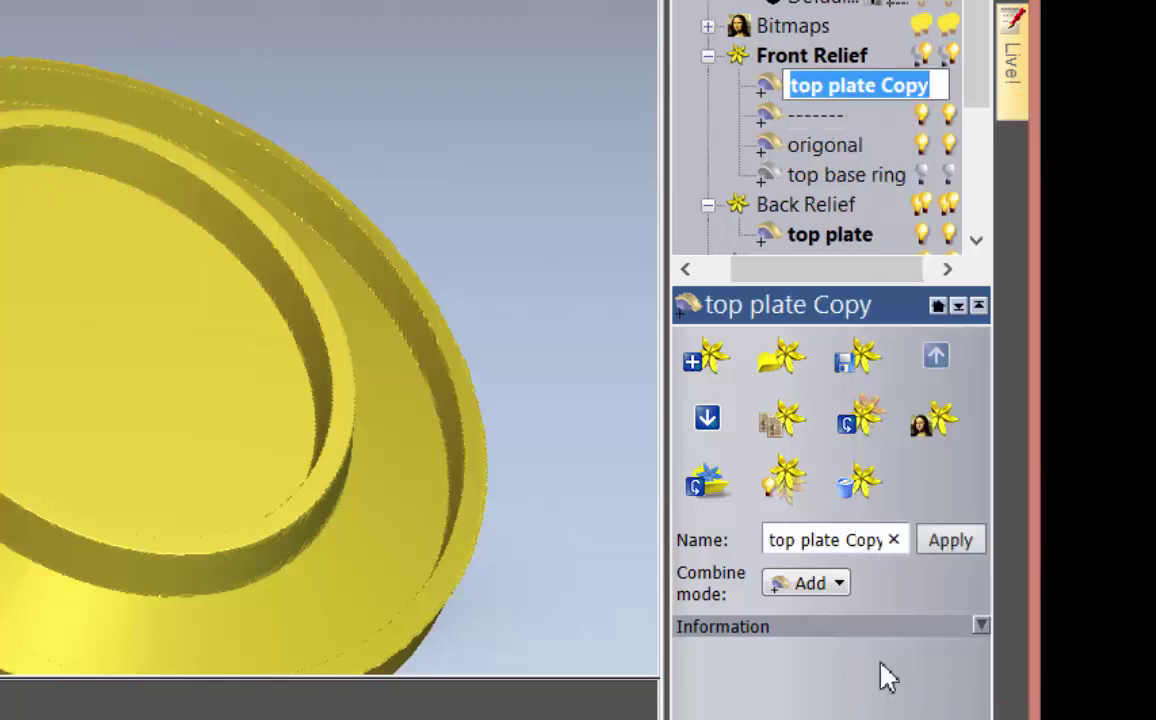
type("james")
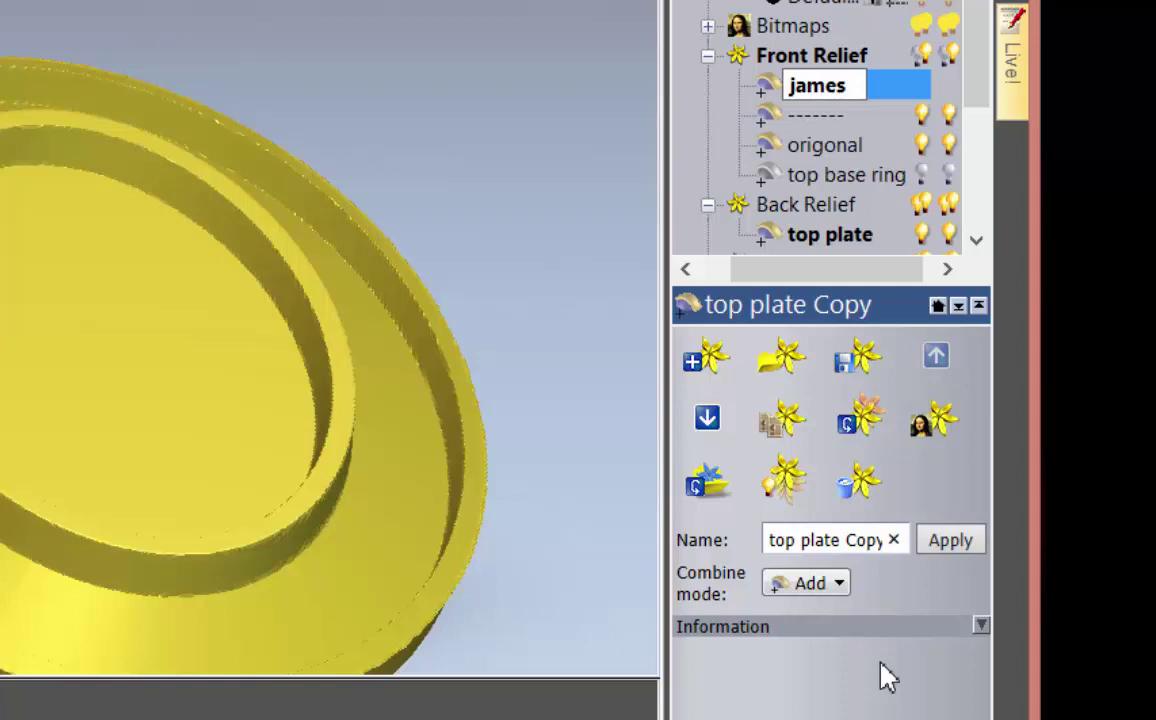
- Commit the new name of the copied front relief layer and switch to the 2D view of the ring
left_click(400, 150)
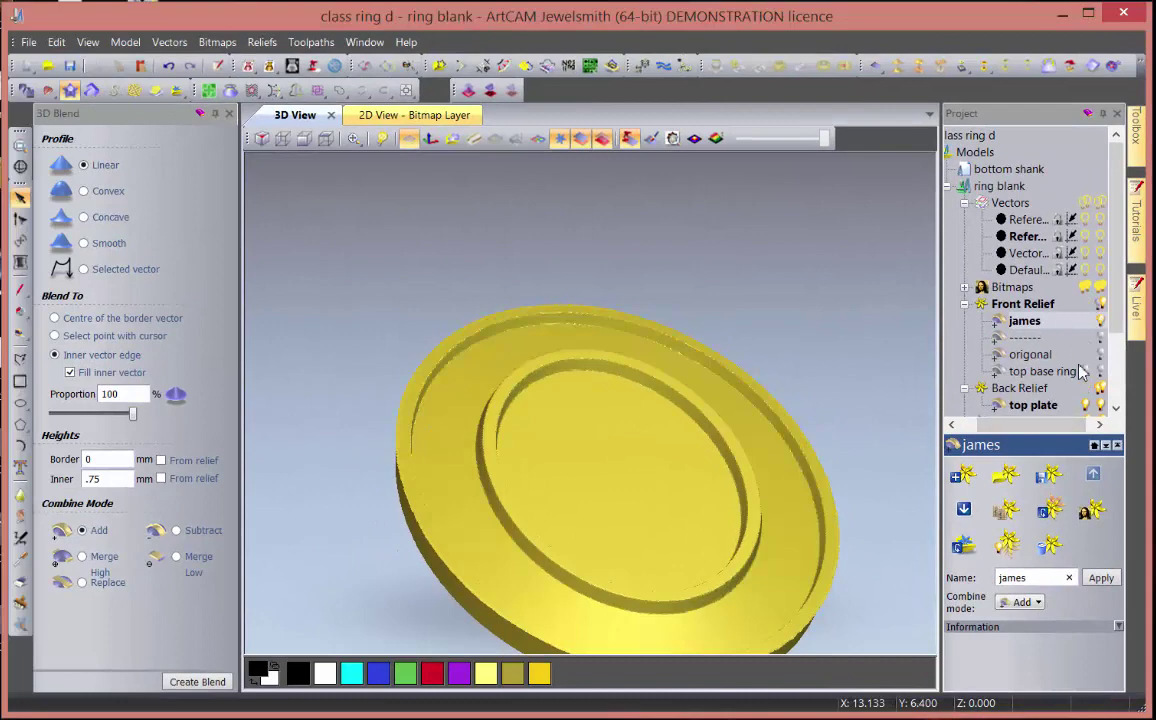
left_click_drag(735, 467, 655, 528)
left_click(393, 117)
scroll(560, 336, "down", 2)
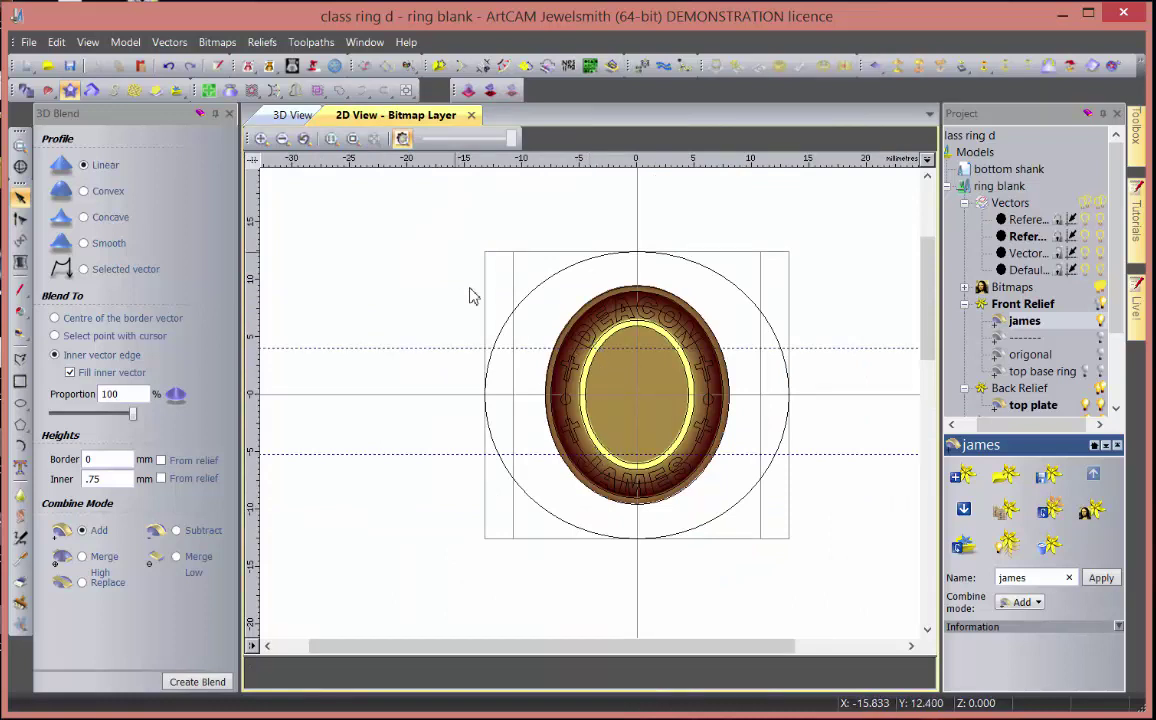
- Move the DEACON lettering with the side crosses and circles to a new vector layer and name that layer deacon
left_click_drag(455, 252, 756, 459)
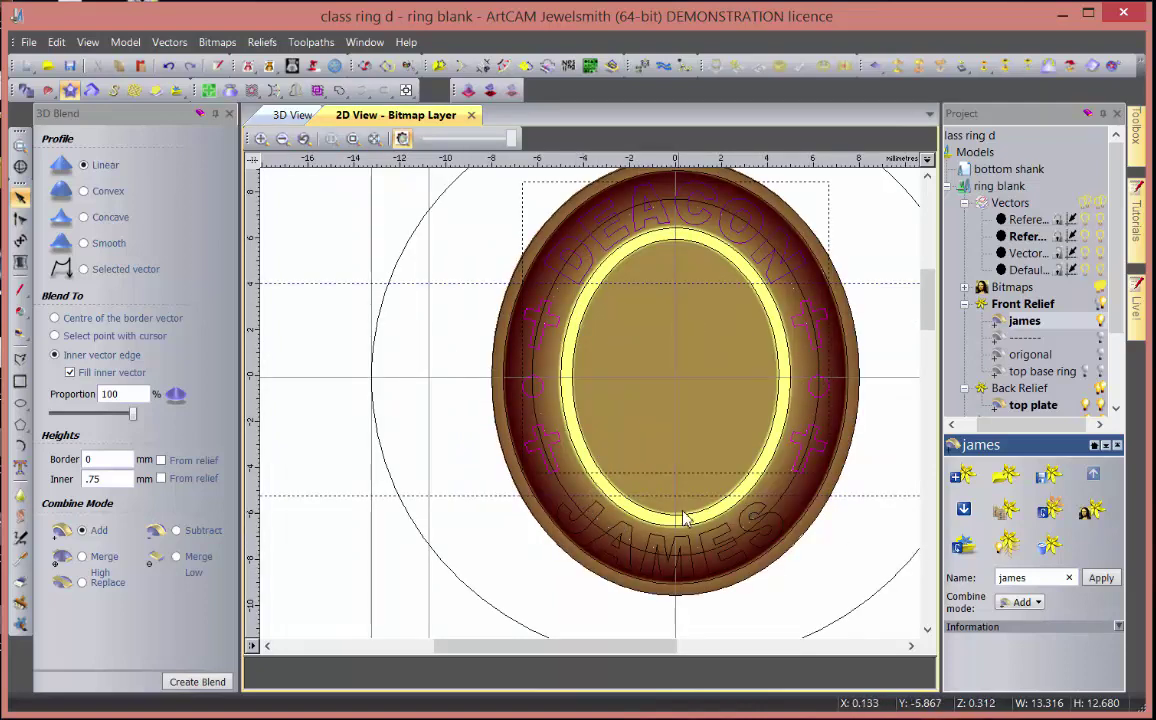
right_click(603, 245)
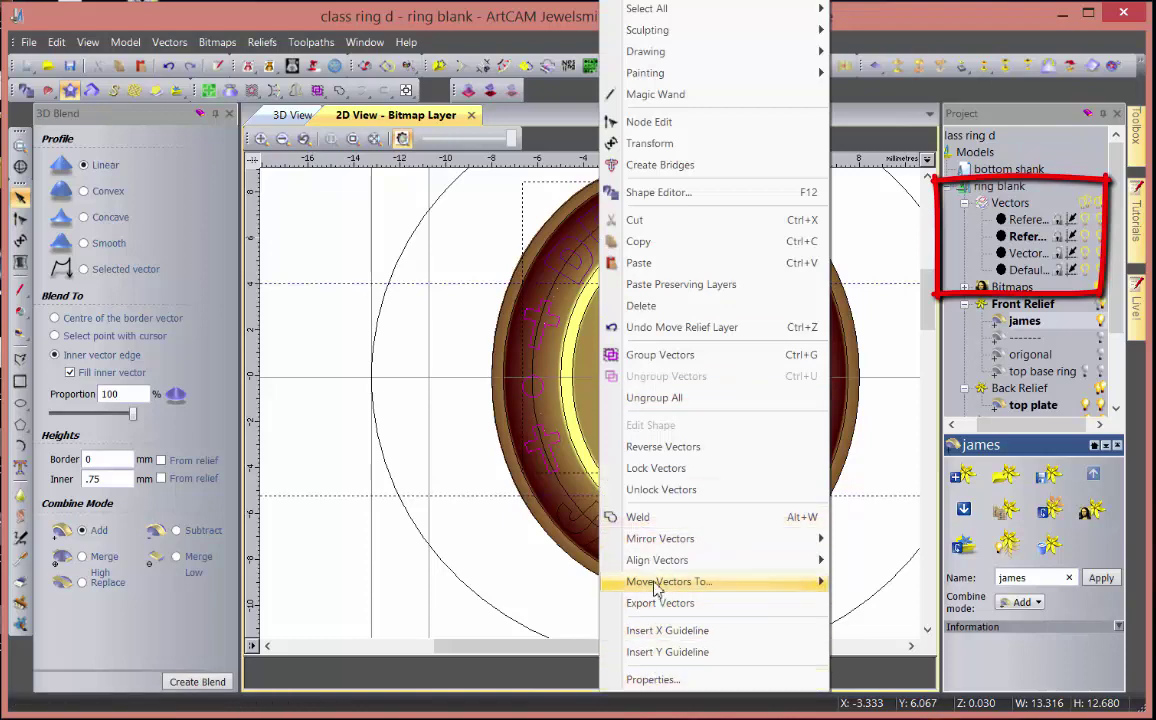
mouse_move(656, 584)
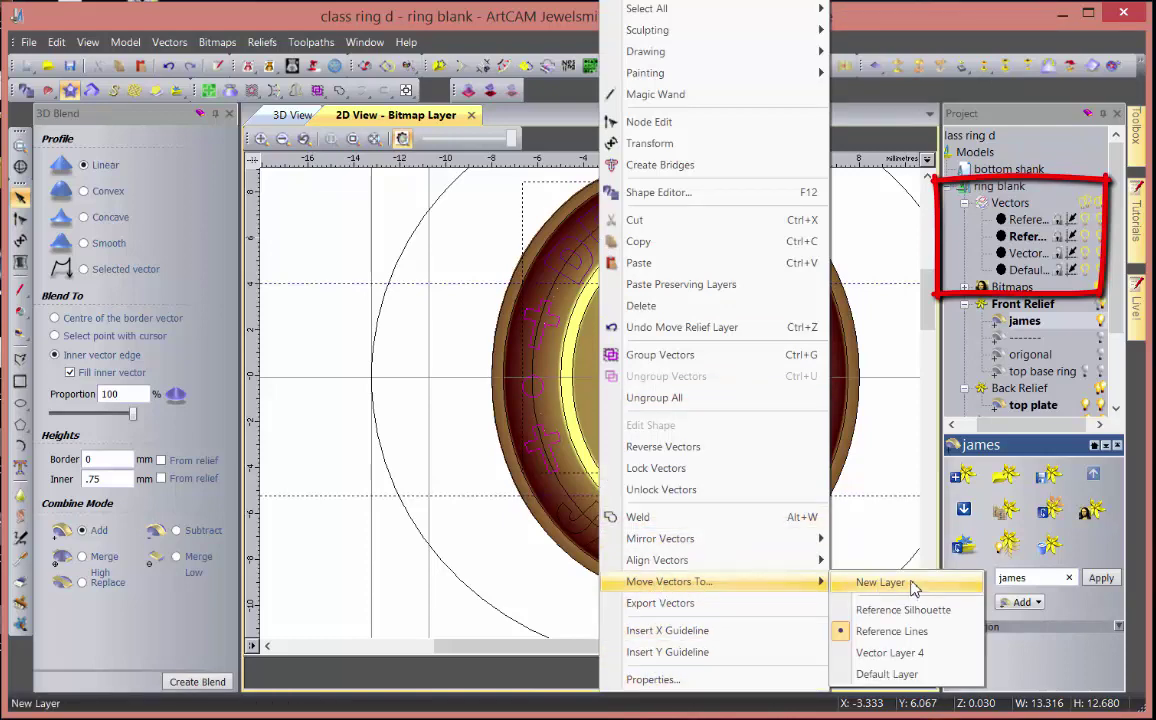
left_click(881, 583)
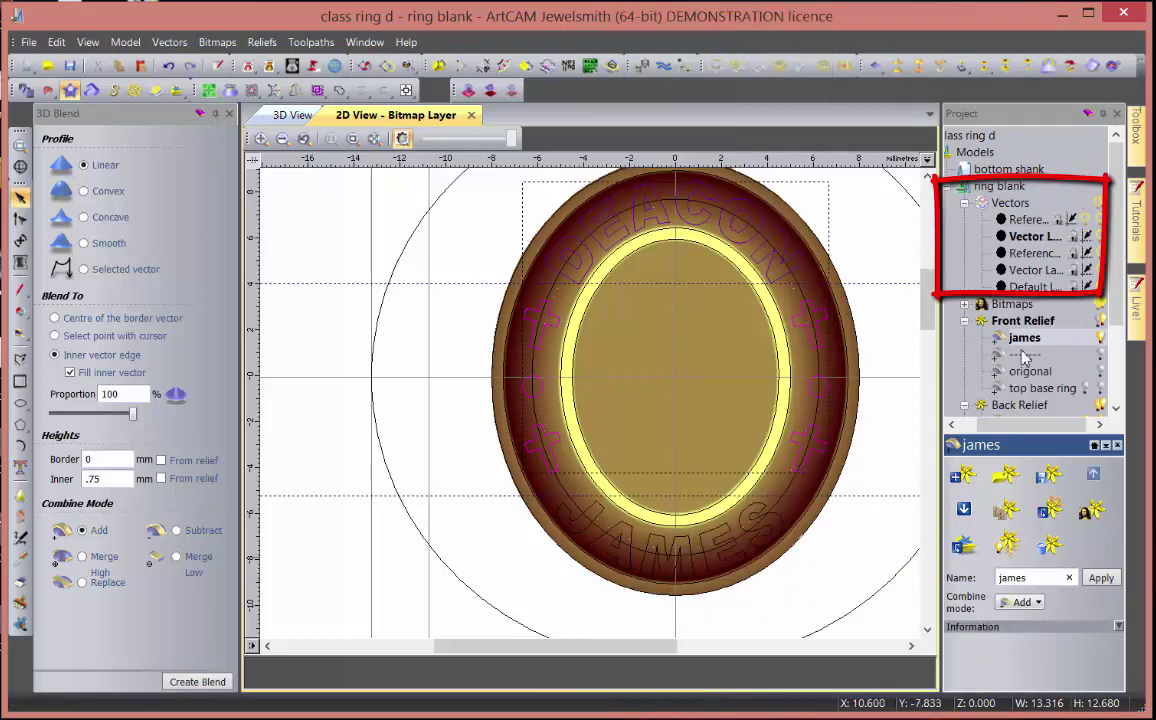
right_click(1034, 241)
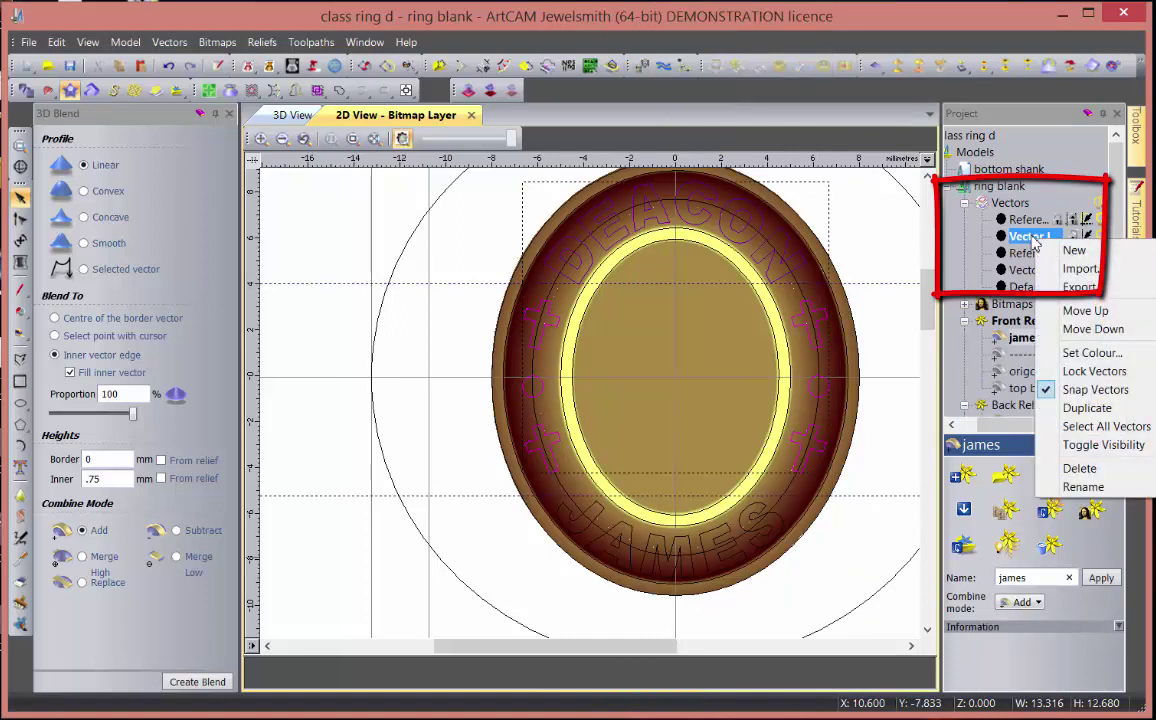
left_click(1080, 487)
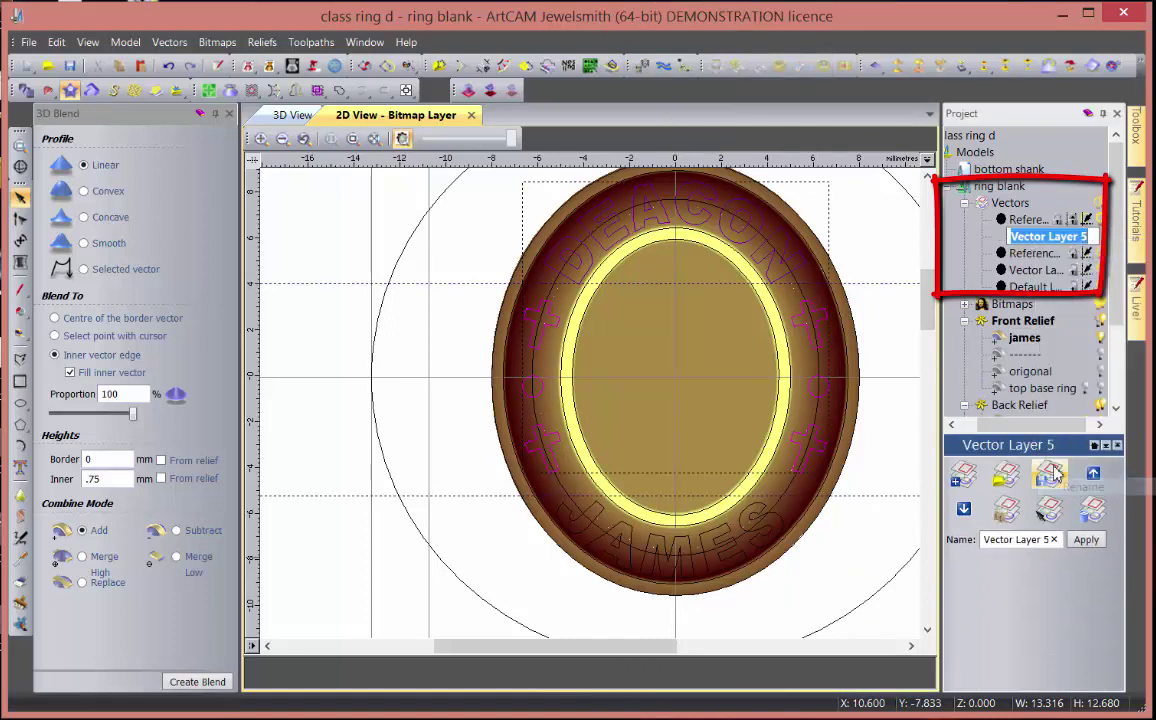
type("deacon")
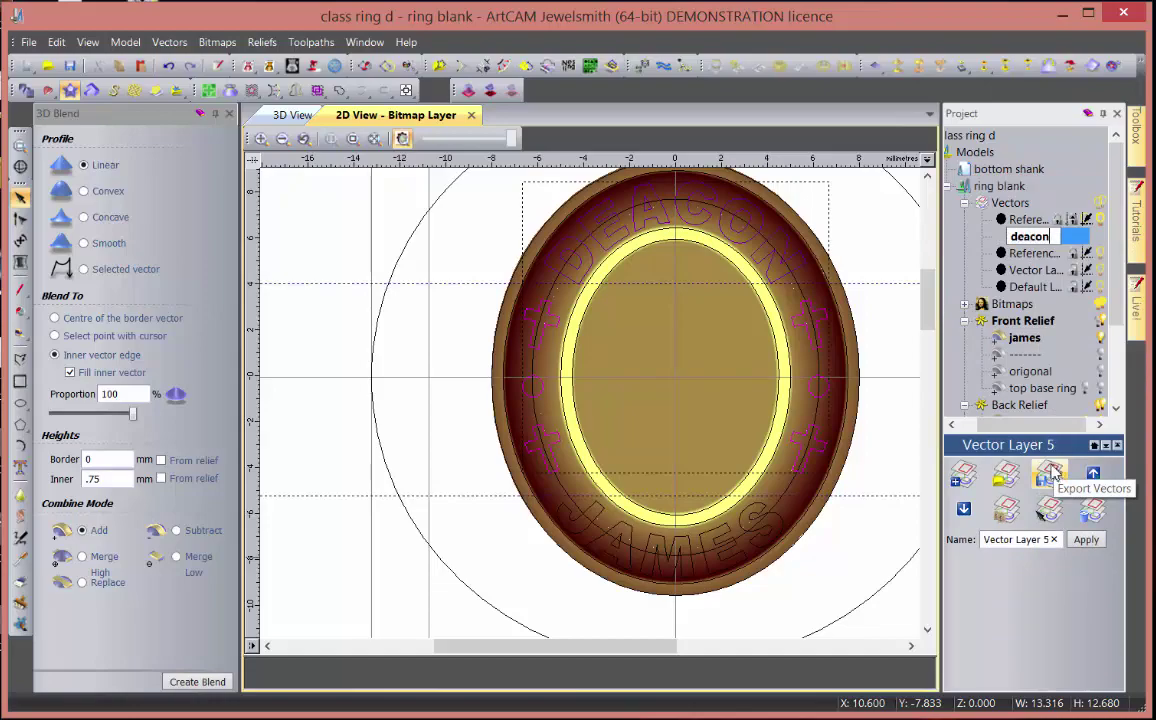
key("Return")
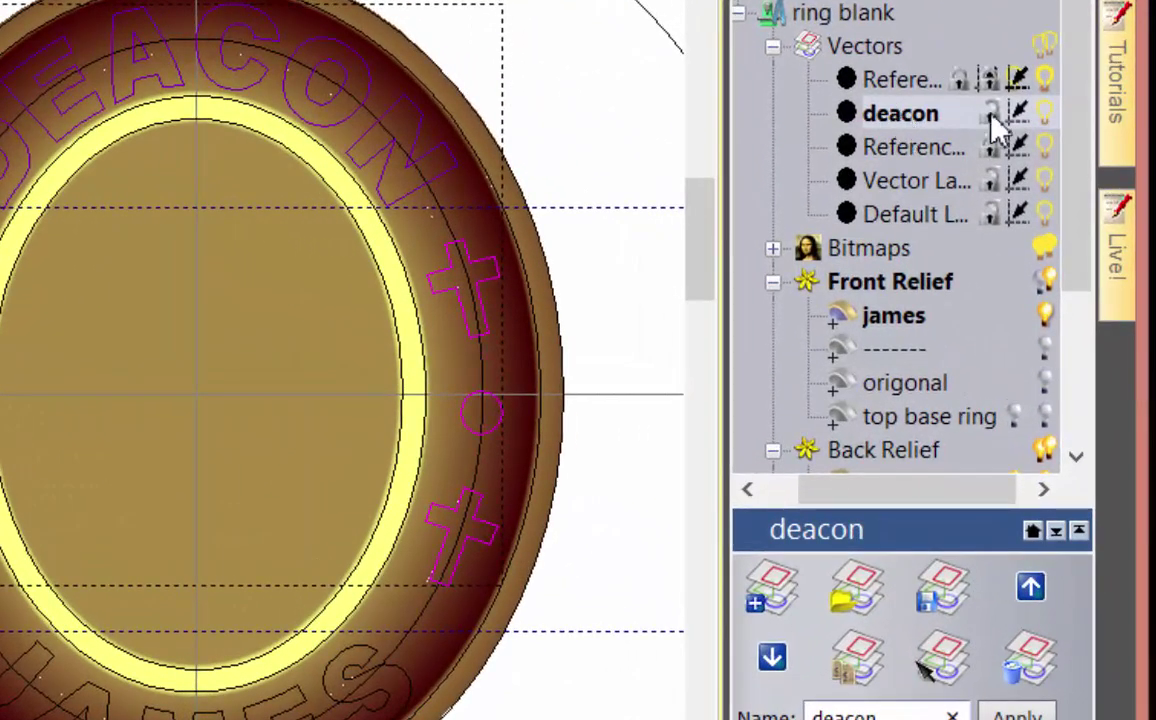
- Hide the deacon vector layer and check the Default Layer's contents by toggling its visibility off and on
left_click(1045, 114)
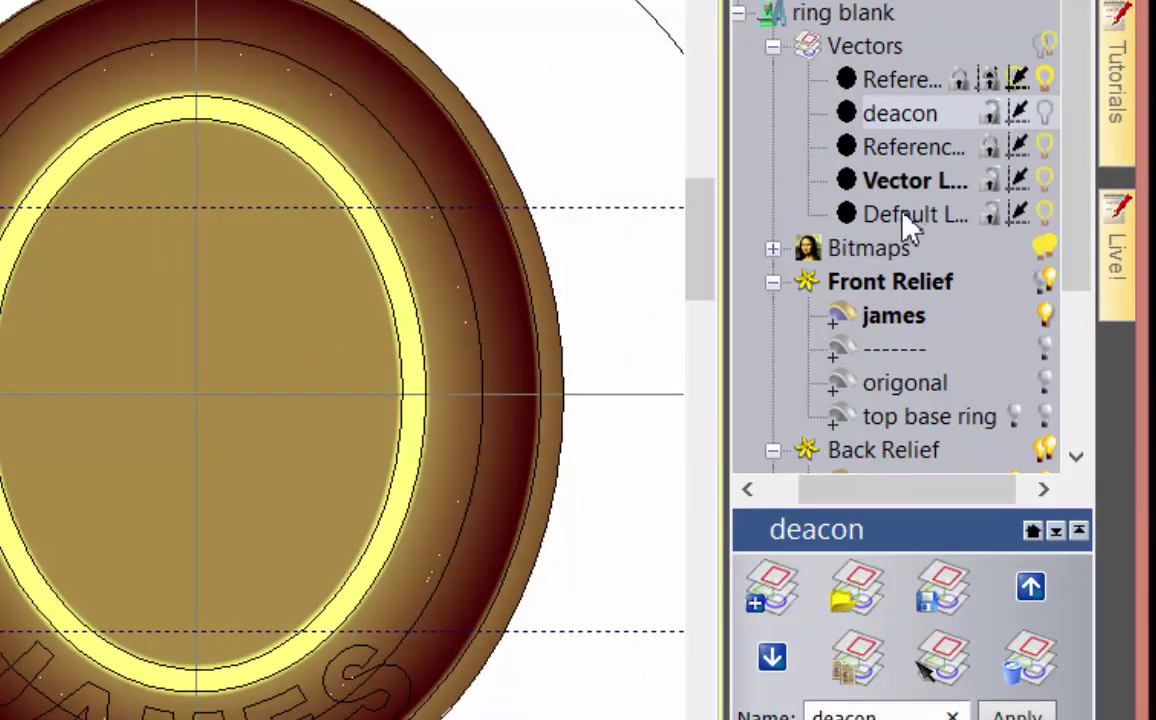
left_click(1043, 214)
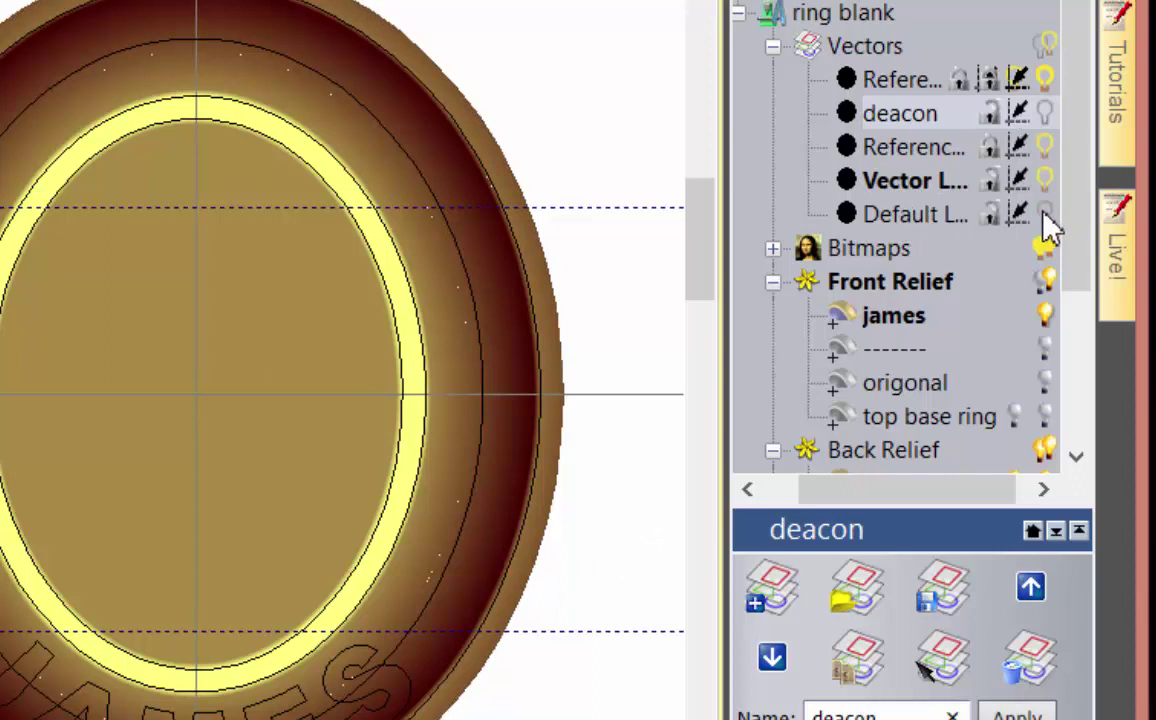
left_click(1044, 214)
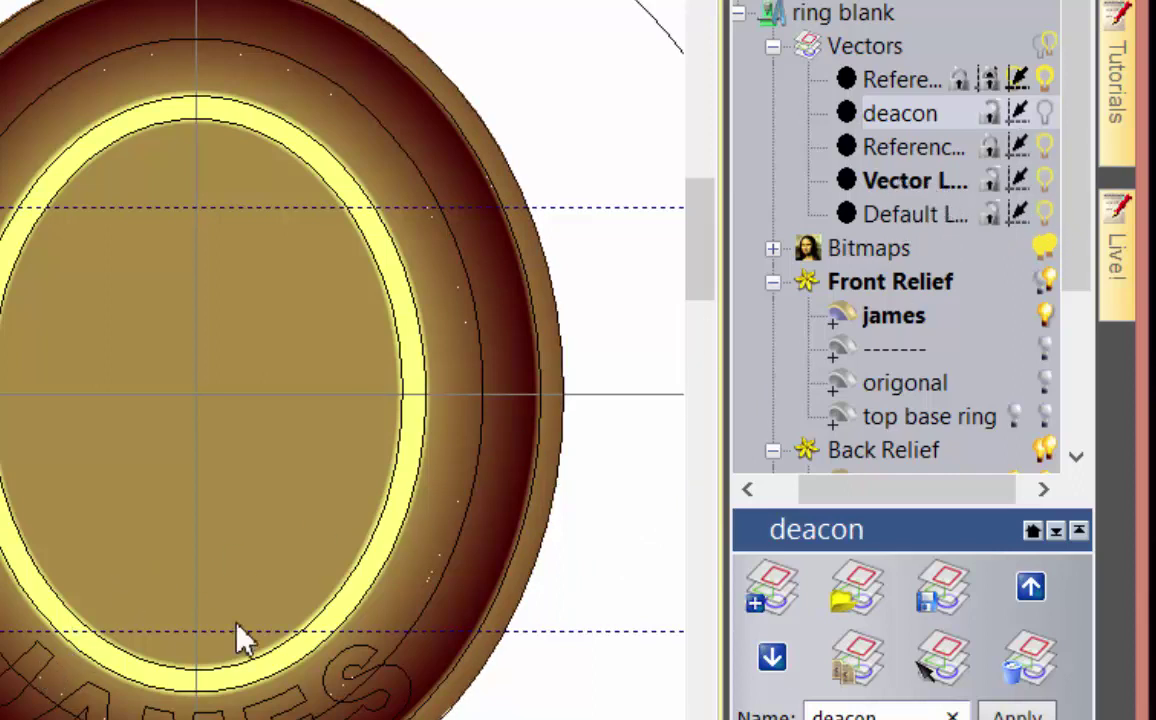
- Move the name lettering at the oval's lower edge to a new vector layer and name the layer after that lettering
left_click(52, 672)
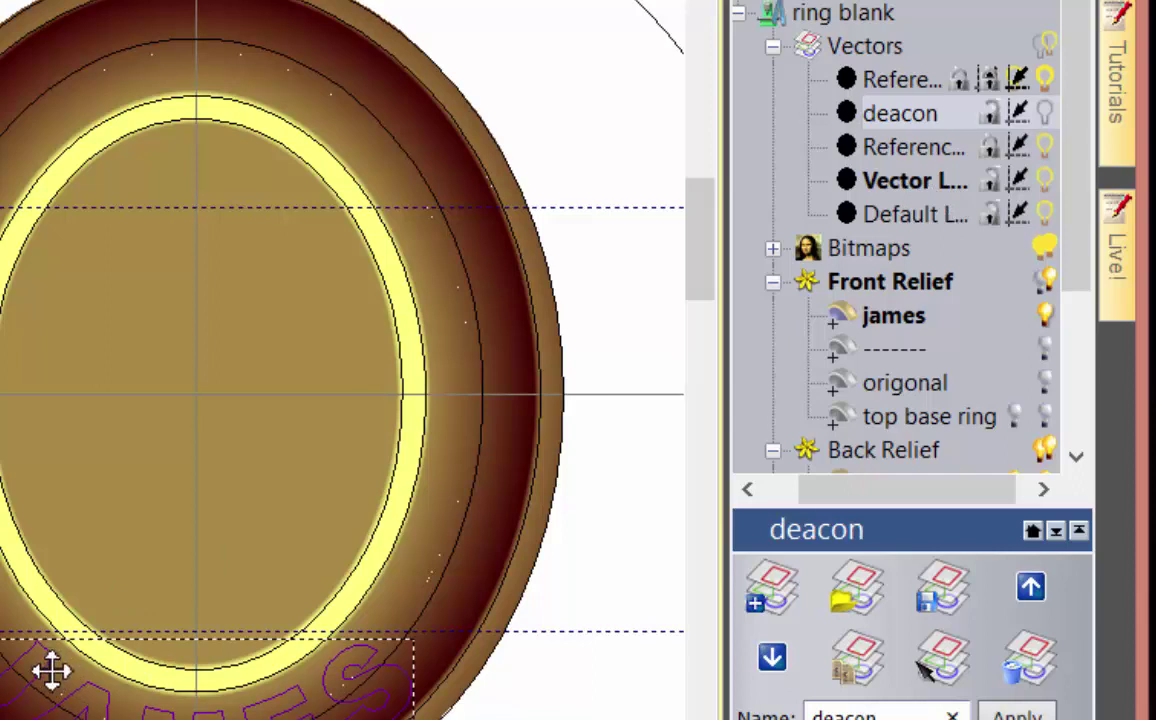
right_click(52, 672)
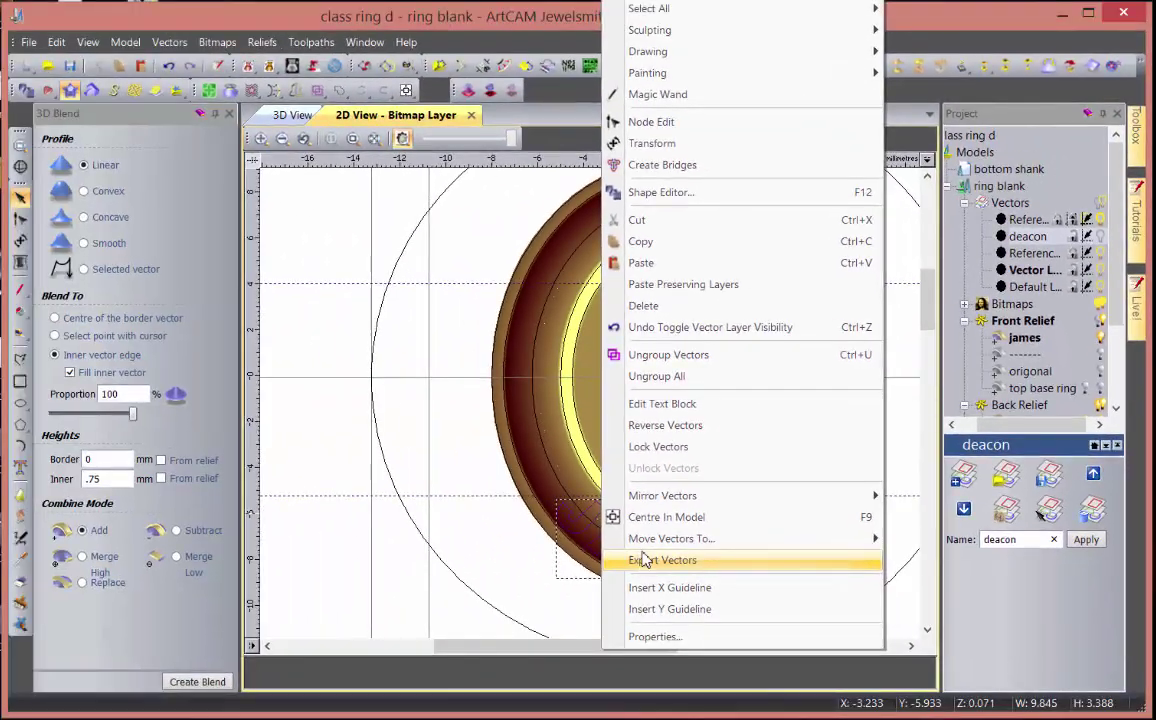
mouse_move(647, 546)
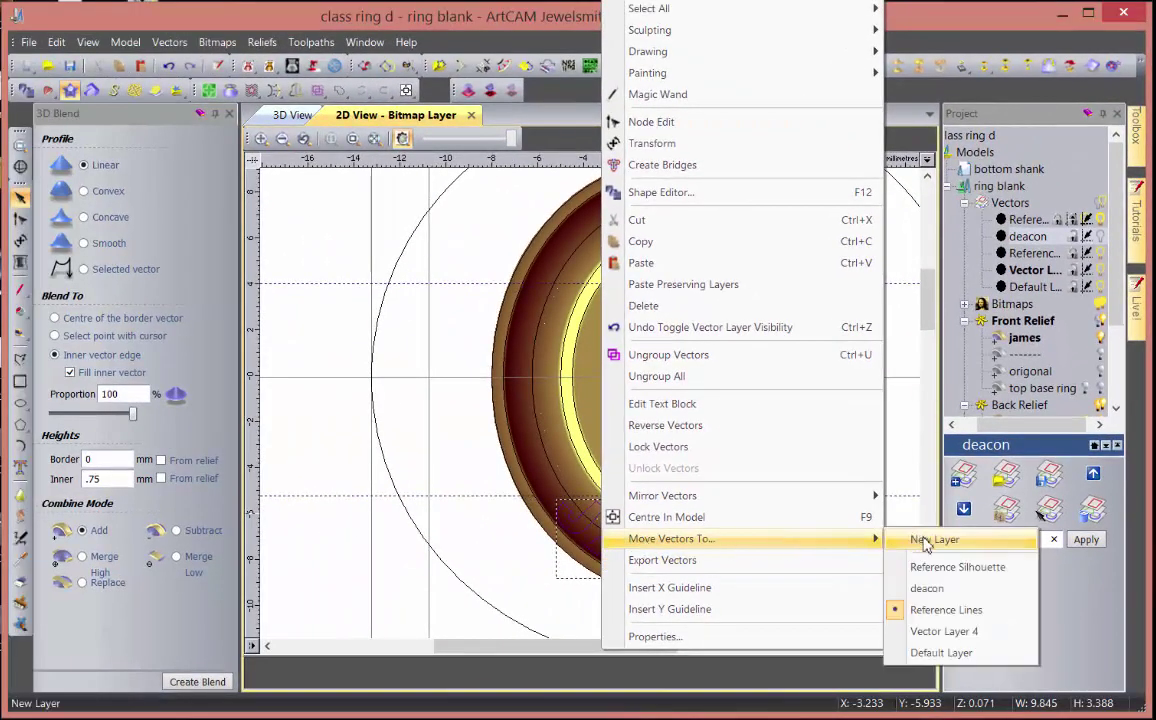
left_click(923, 540)
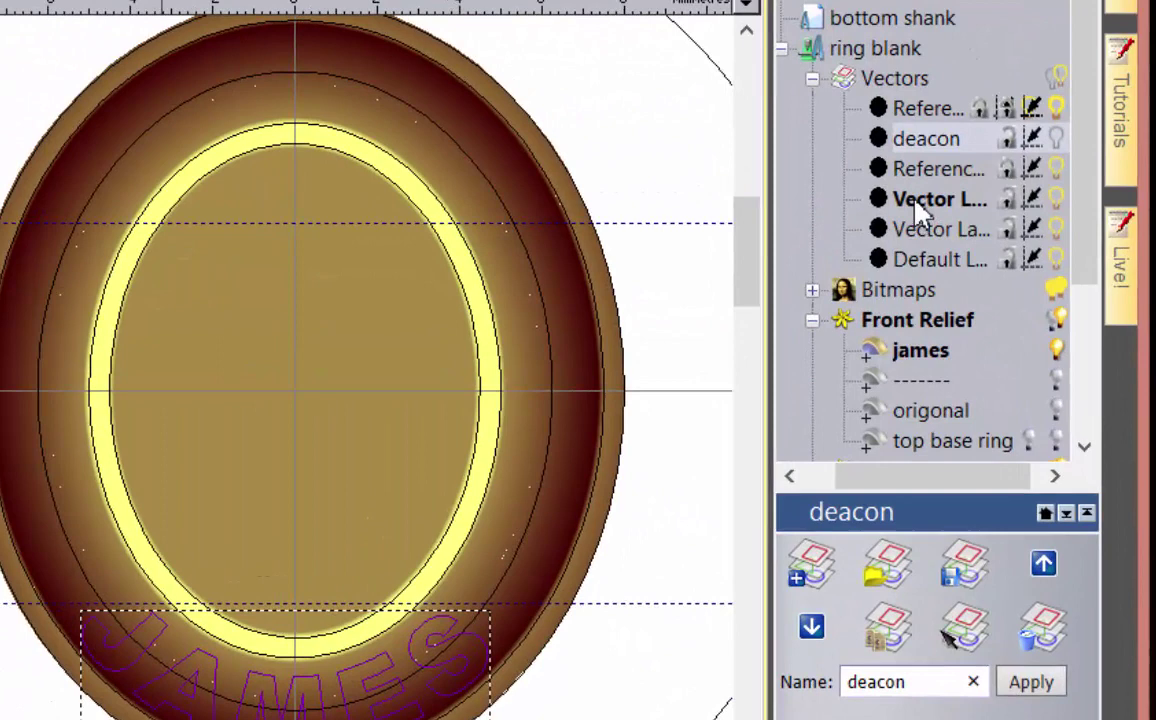
left_click(1024, 274)
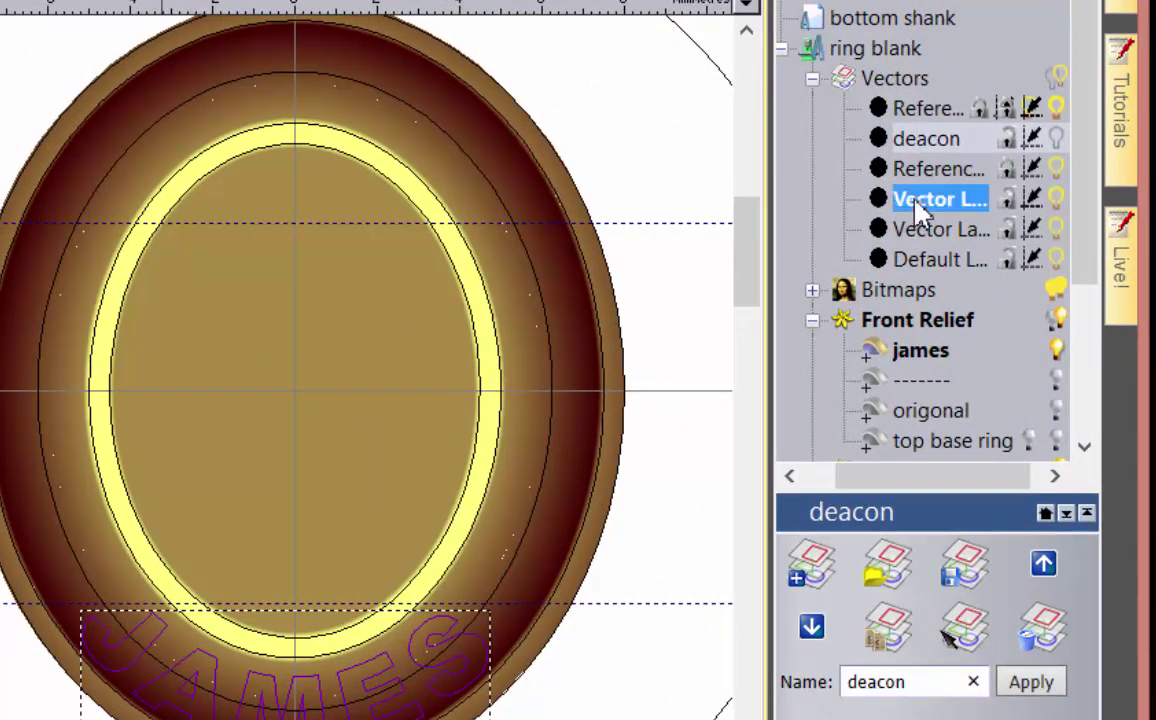
right_click(918, 207)
left_click(968, 652)
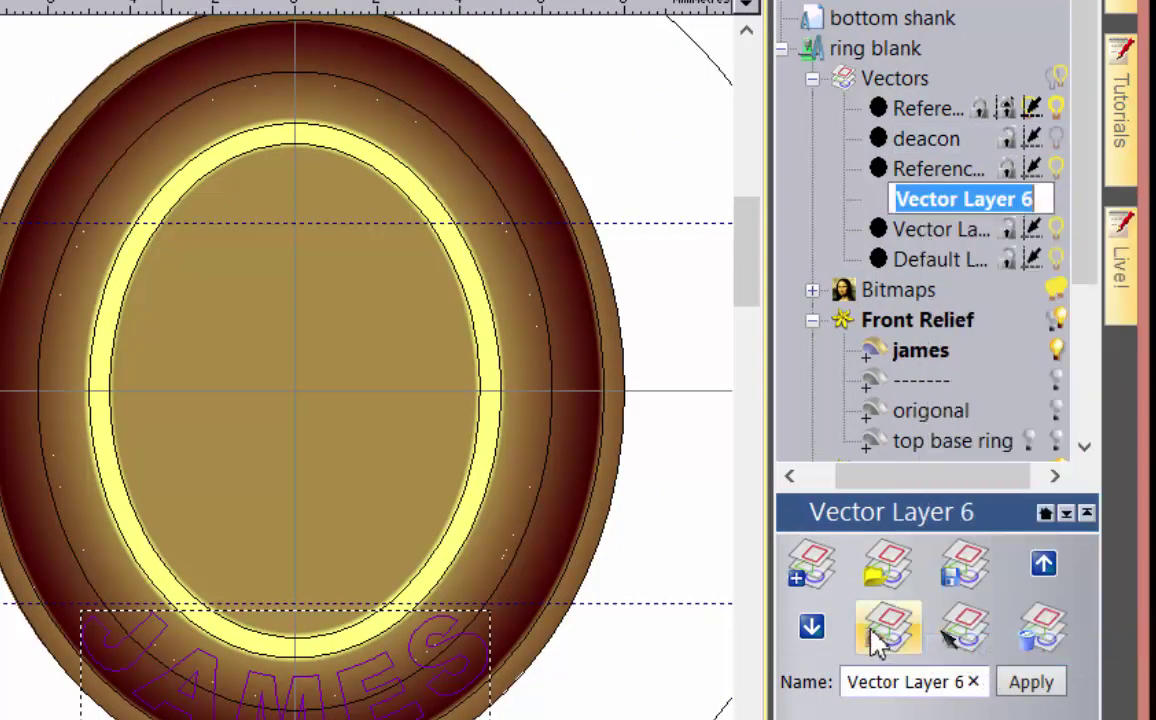
type("james")
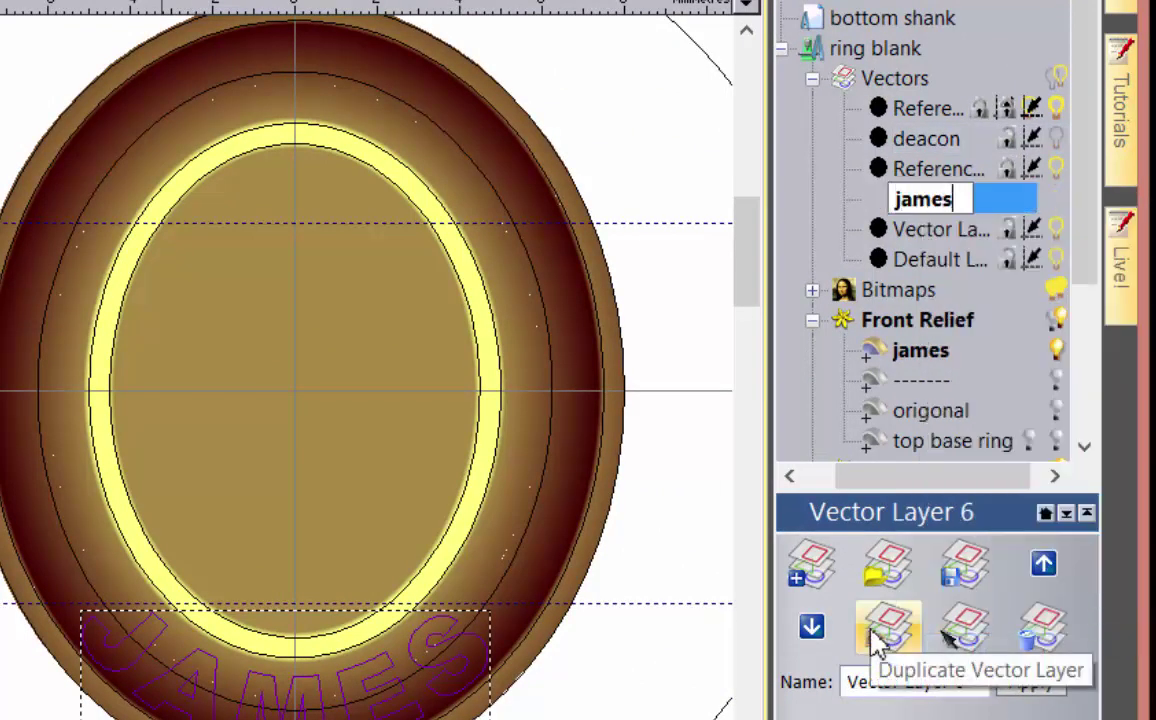
left_click(808, 243)
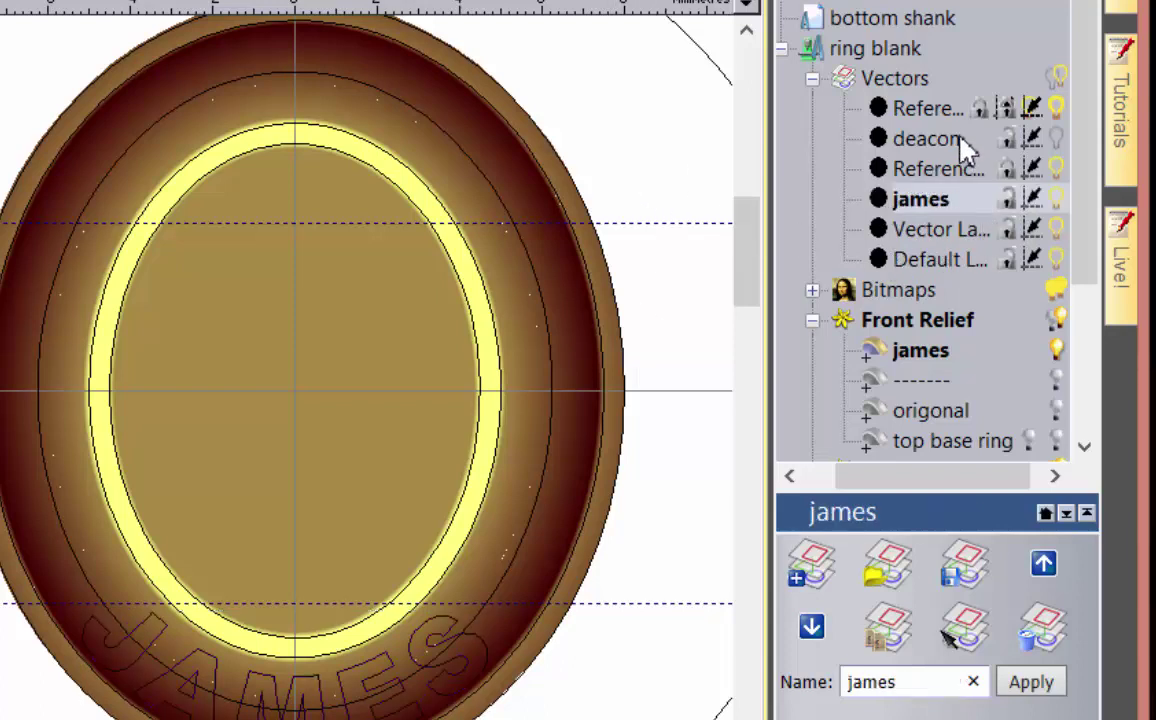
- Reorder the vector layers so deacon sits directly above the Default Layer and the first-name lettering layer heads the list
left_click(1059, 199)
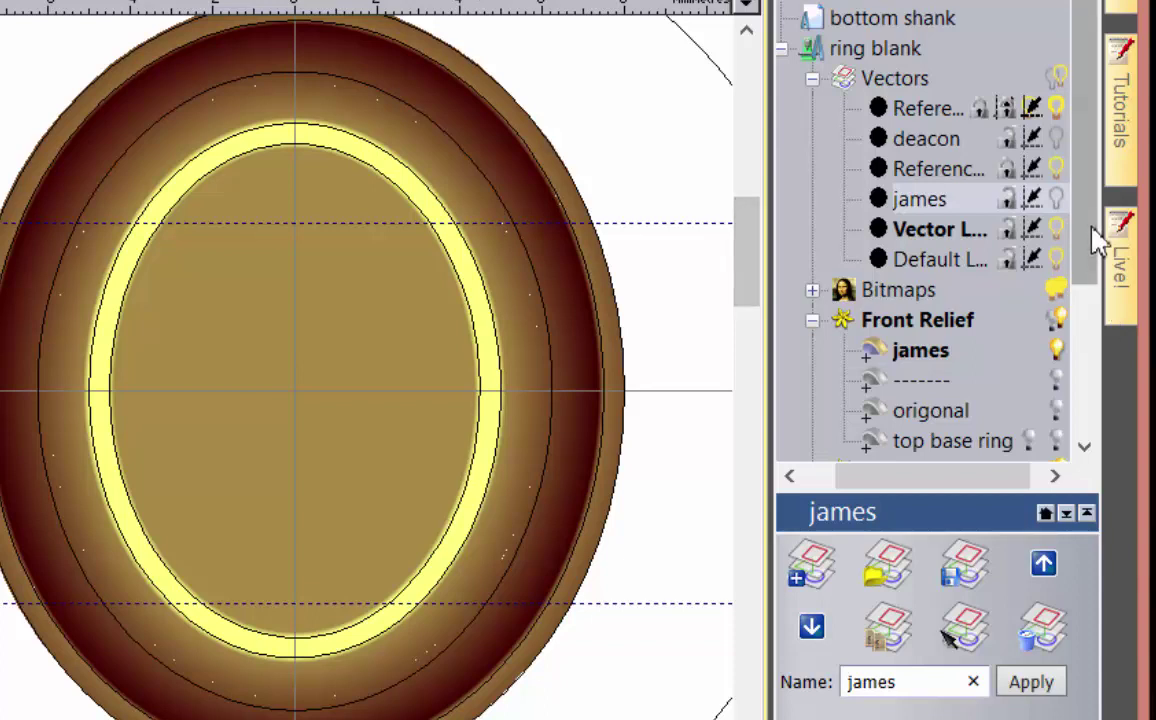
left_click(1060, 199)
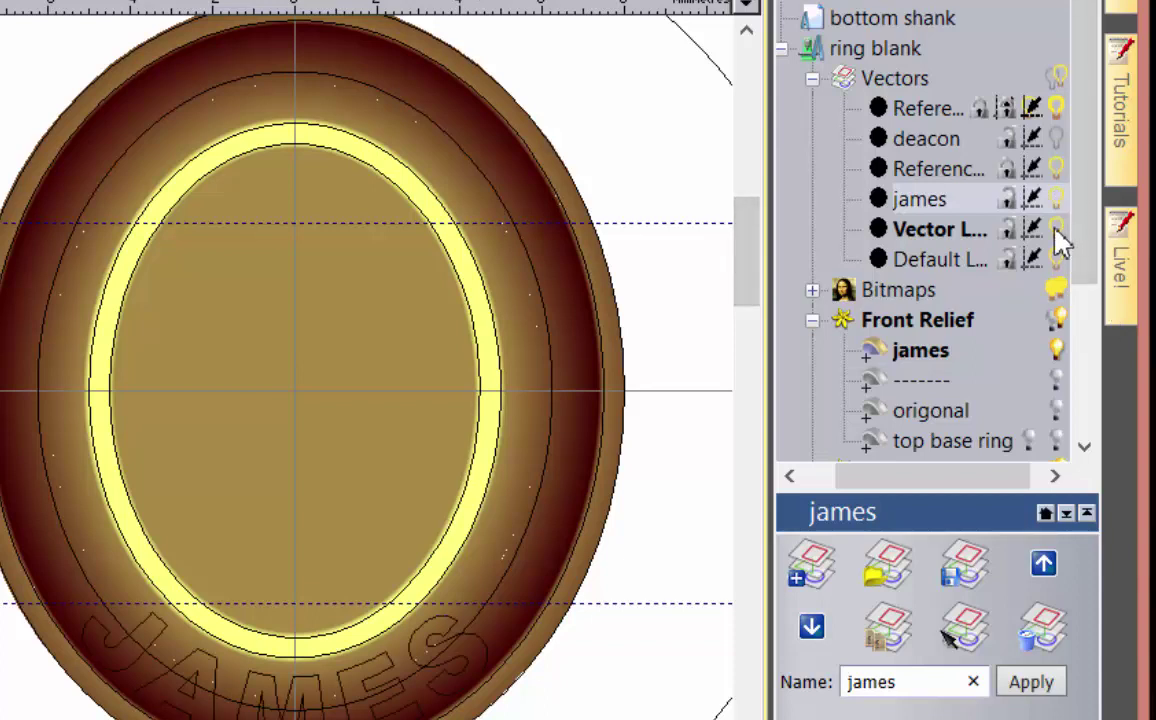
left_click(926, 139)
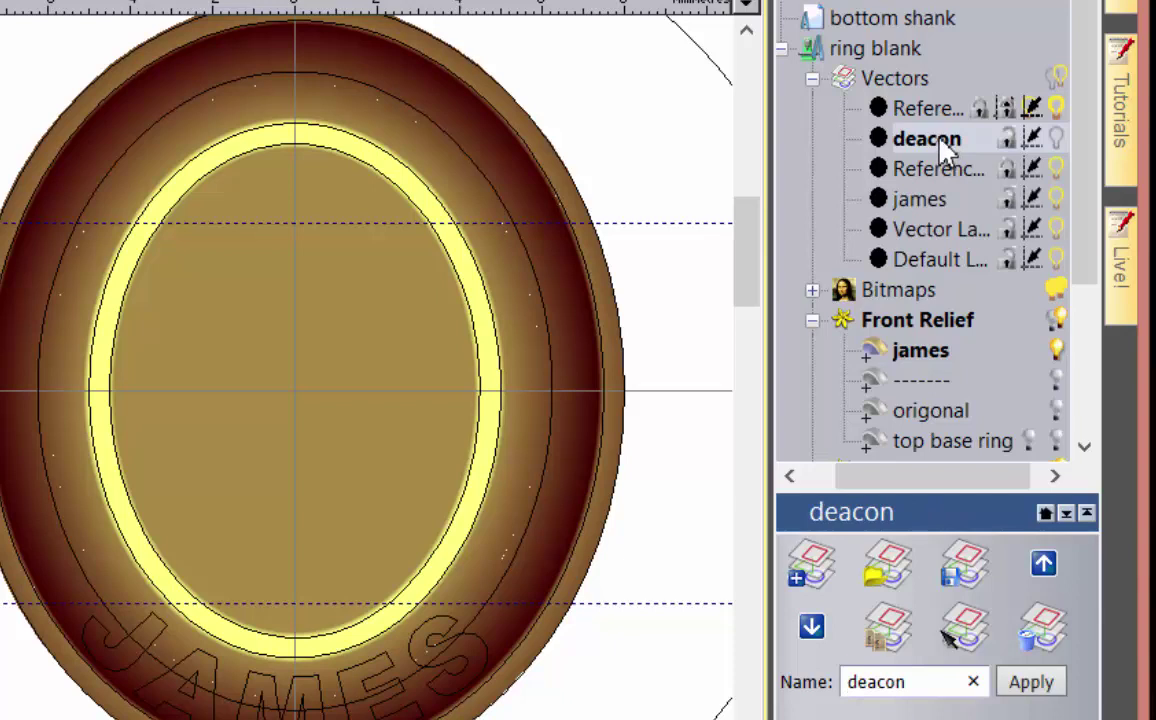
left_click_drag(947, 147, 948, 233)
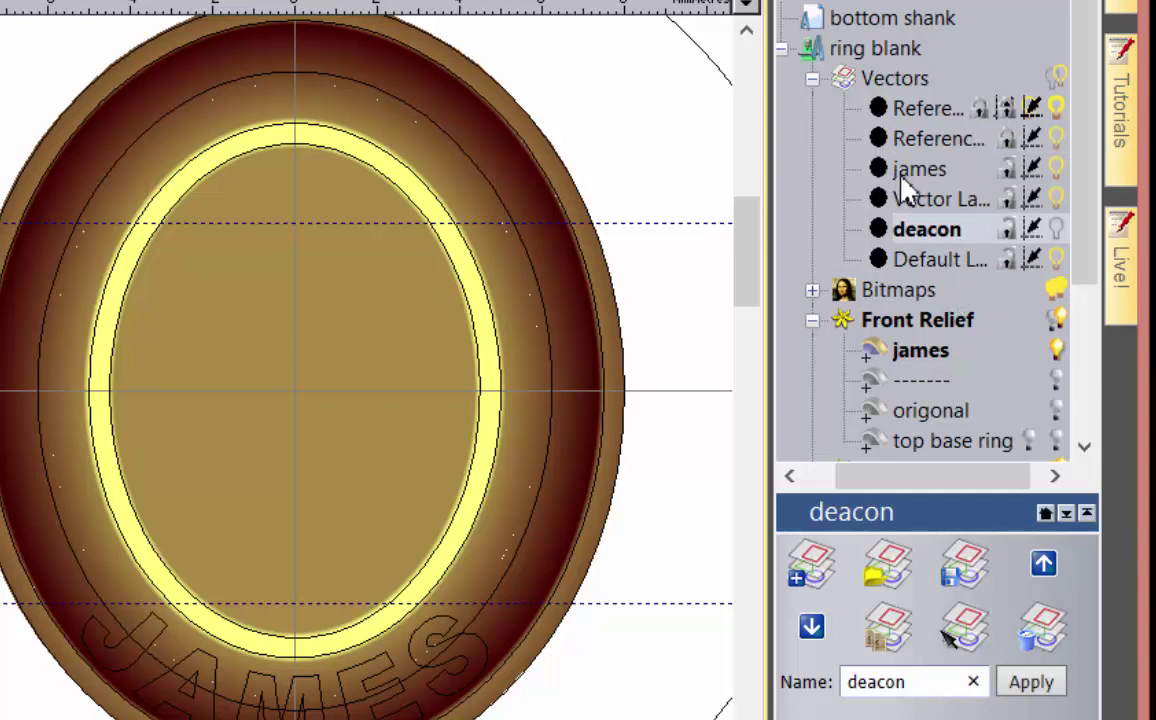
left_click_drag(901, 177, 898, 125)
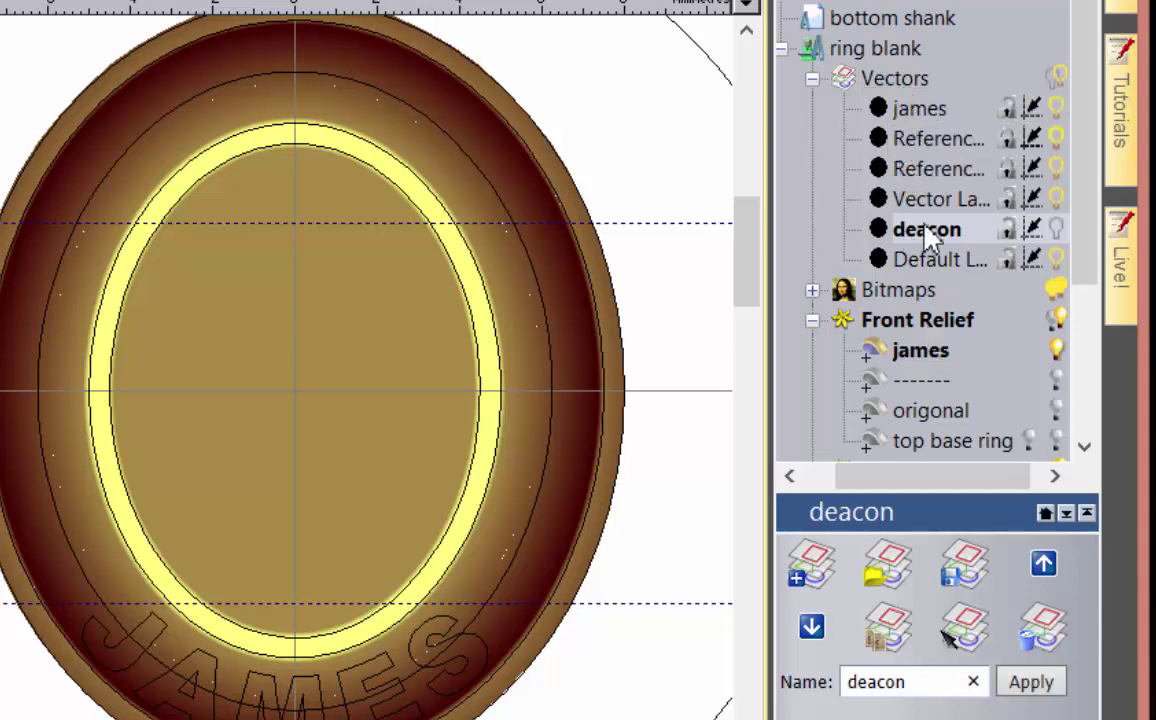
- Create a new vector layer, place it directly below the first-name lettering layer and name it -------- as a separator
right_click(948, 82)
left_click(984, 106)
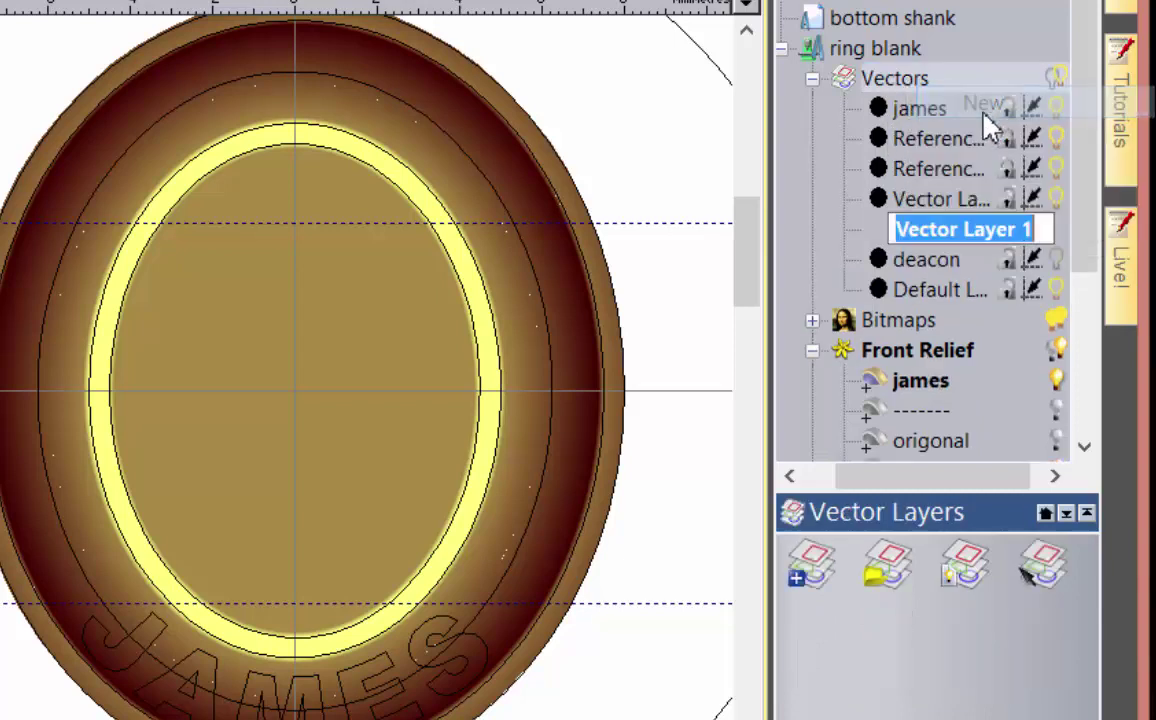
left_click(912, 229)
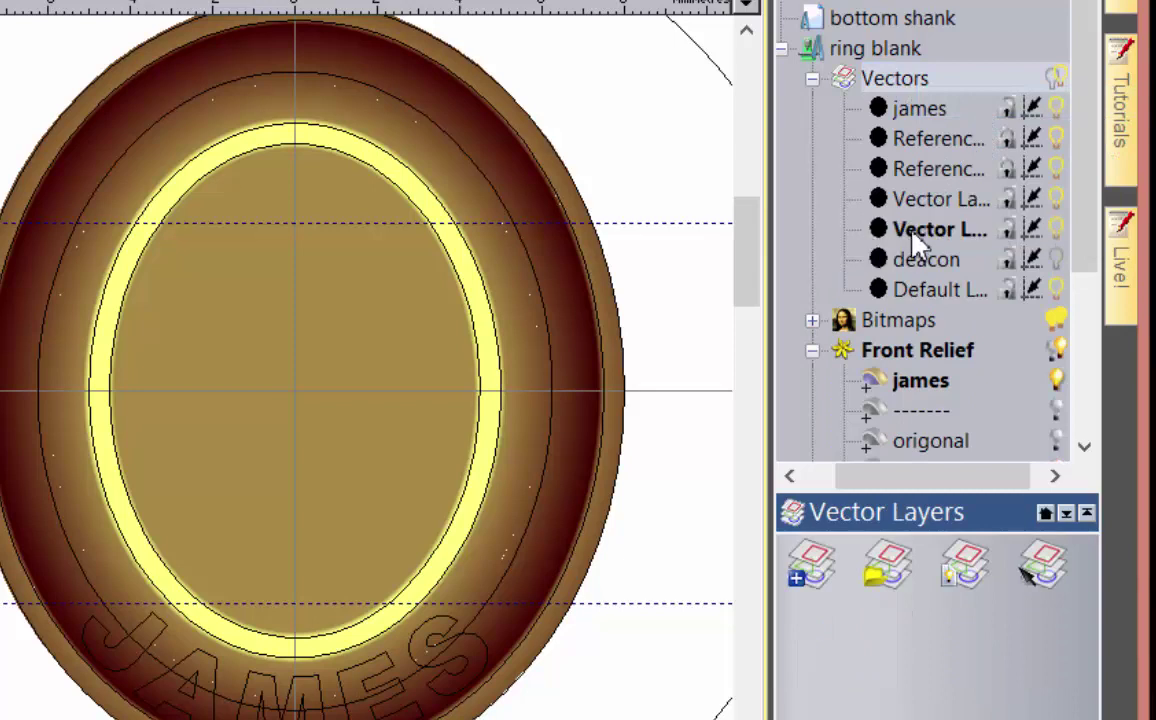
left_click_drag(913, 233, 943, 143)
right_click(936, 141)
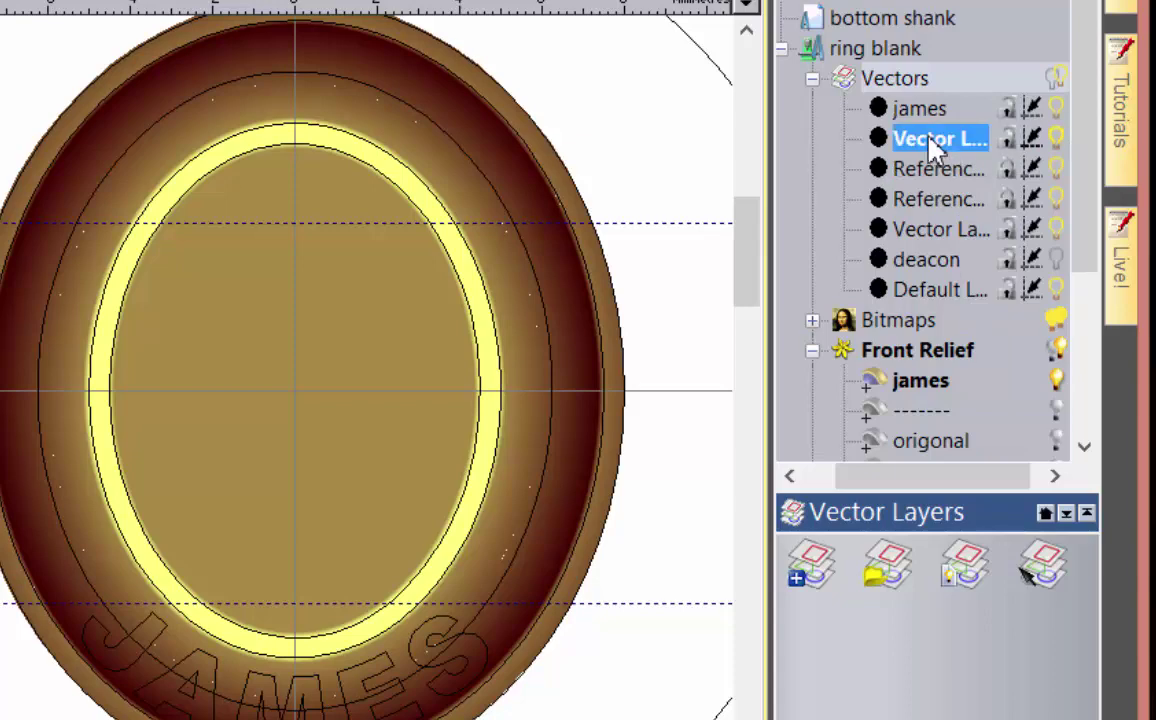
left_click(1015, 590)
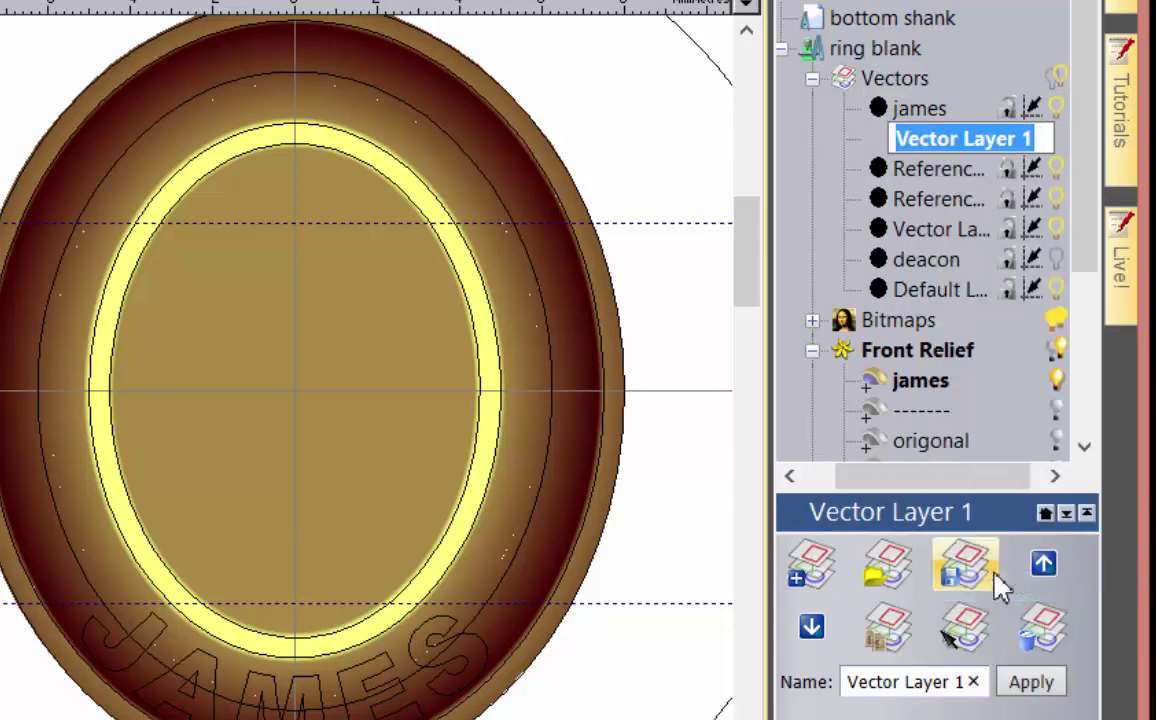
type("--------")
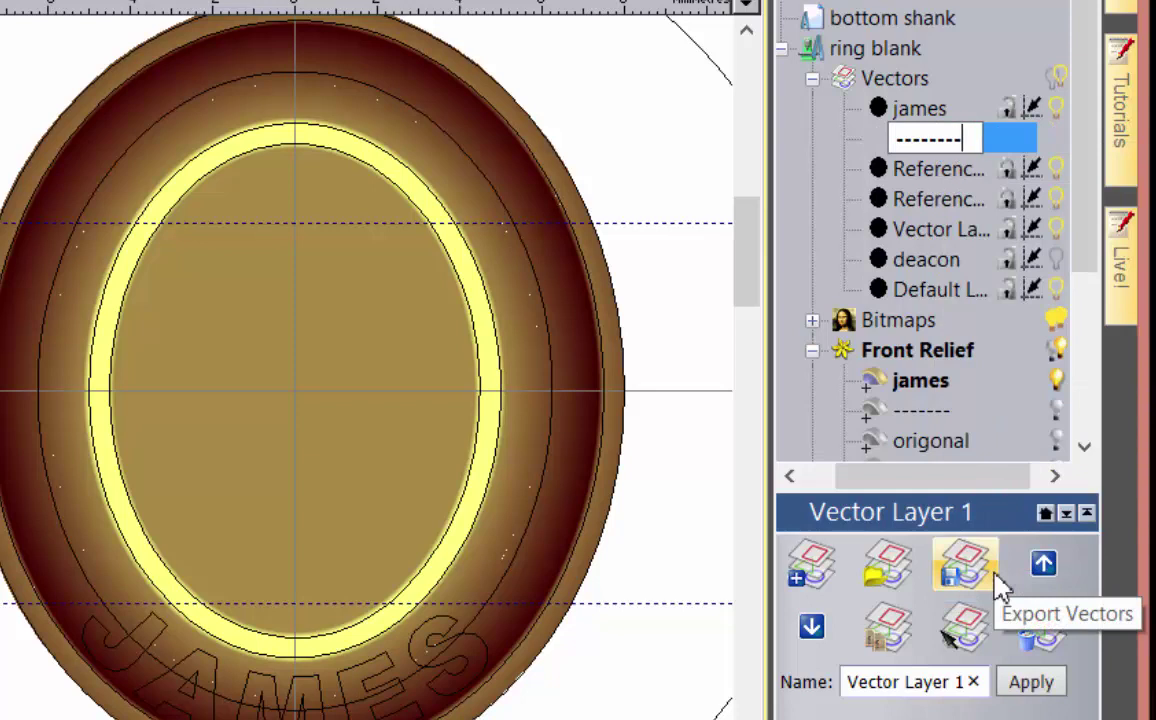
key("Return")
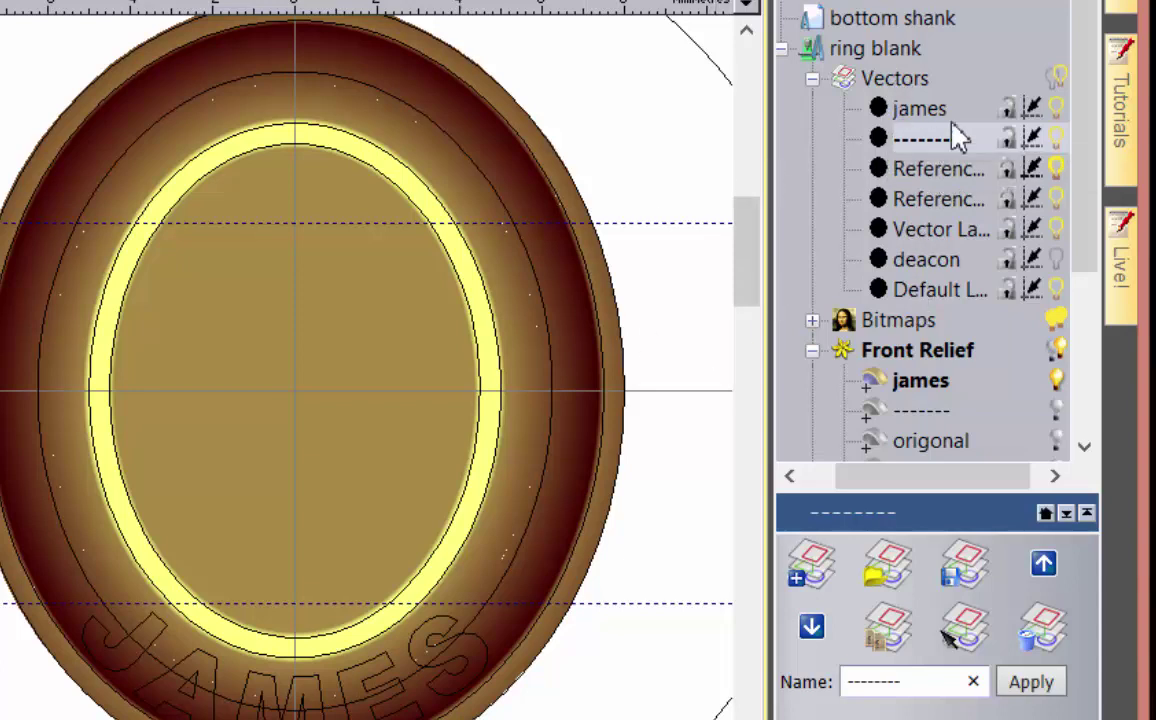
- Create a new vector layer directly above the -------- separator and name it after a second person's first name
left_click(916, 86)
right_click(945, 86)
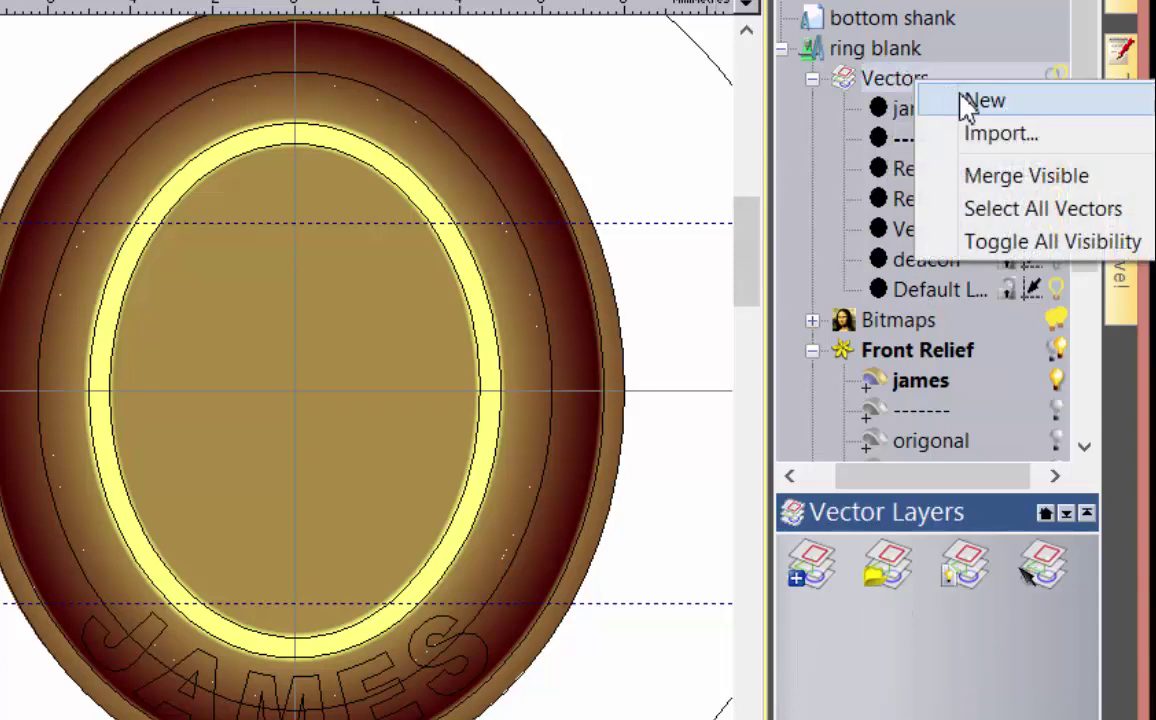
left_click(975, 104)
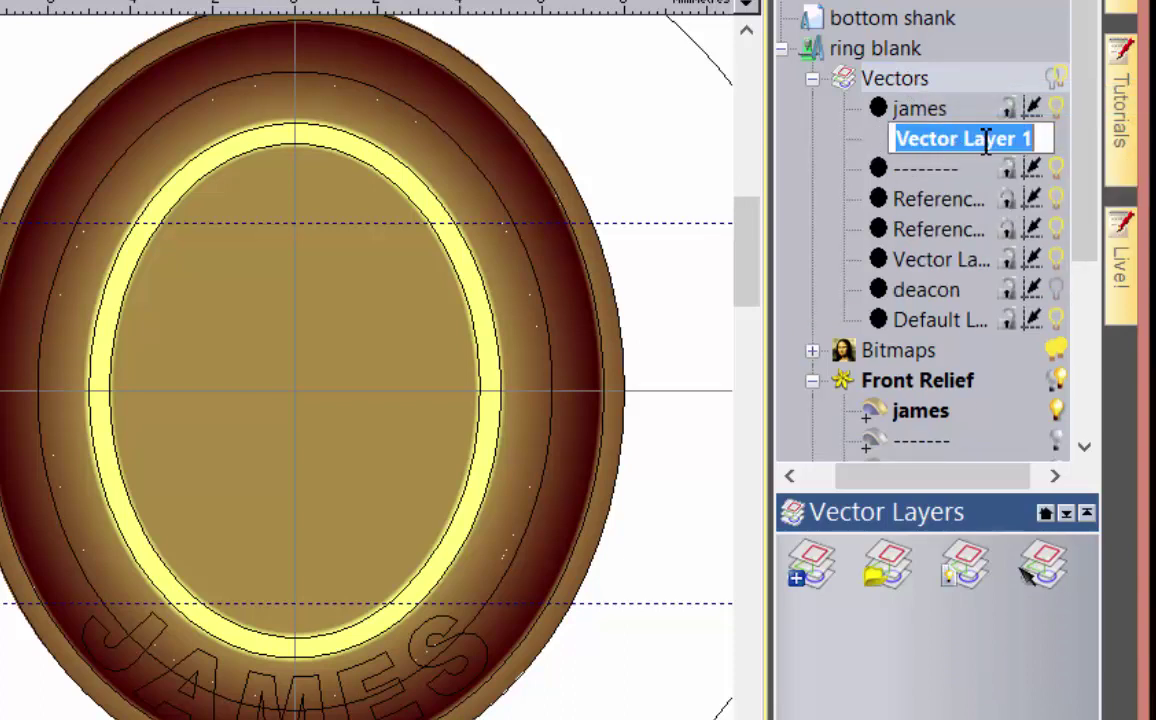
type("paul")
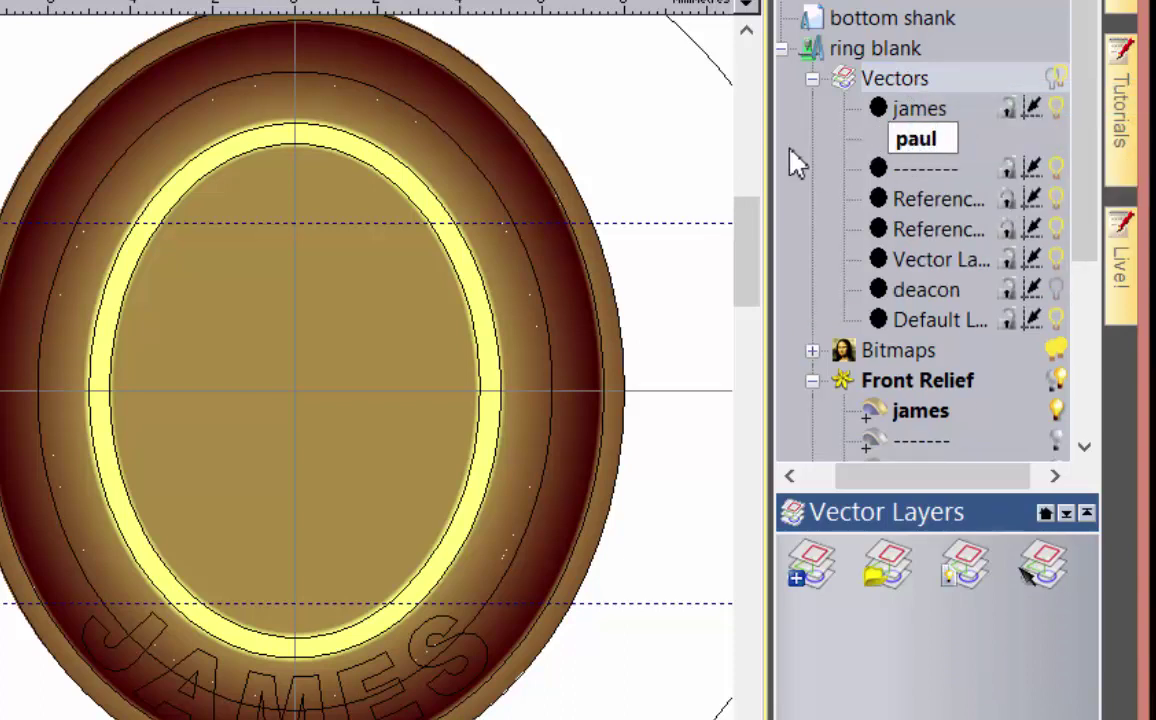
key("Return")
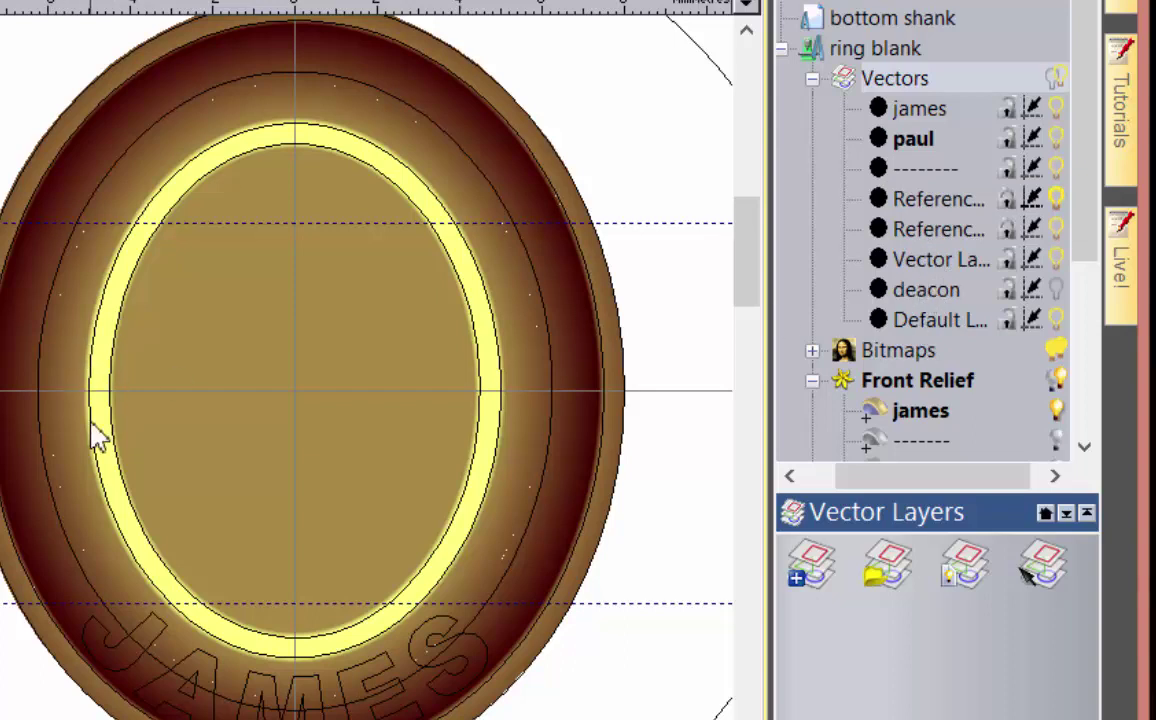
- Set the vector layer visibility so only the first-name lettering layer at the head of the list, deacon and the Default Layer are shown
left_click(1058, 112)
left_click(1058, 110)
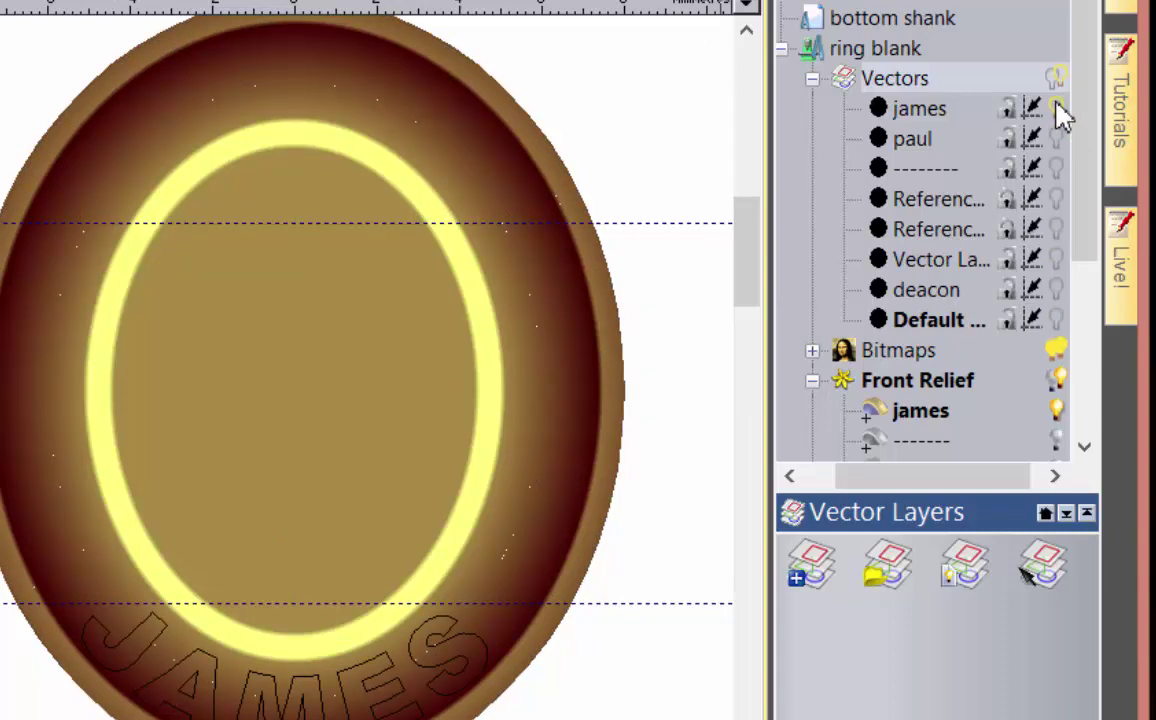
left_click(1058, 110)
left_click(1058, 110)
left_click(1056, 290)
left_click(1056, 320)
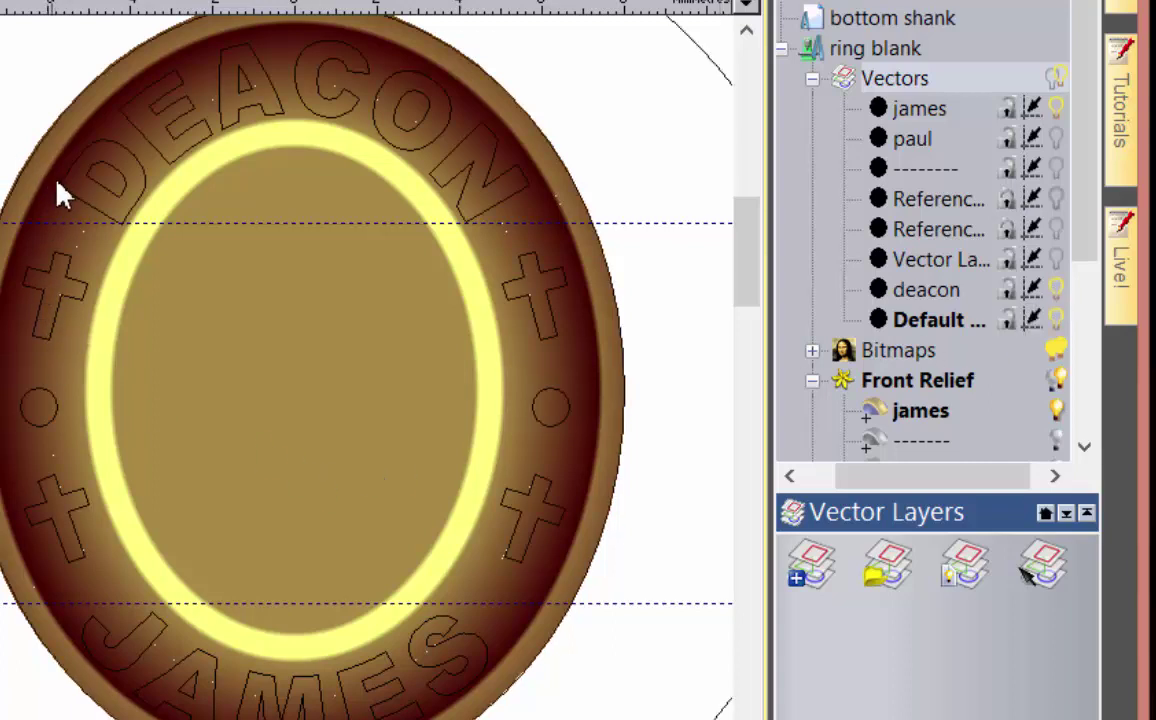
- Select all border lettering, crosses and dots and give them a square Shape Editor profile with an angle of 79 degrees
left_click(70, 203)
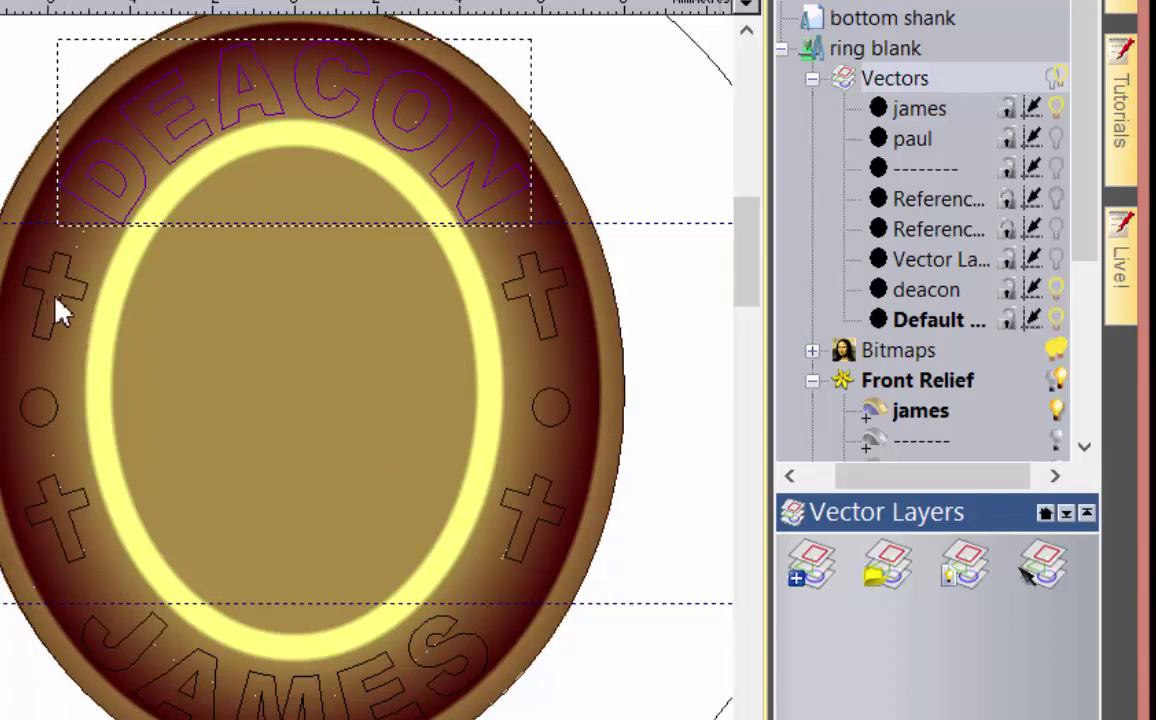
left_click(58, 292, "shift")
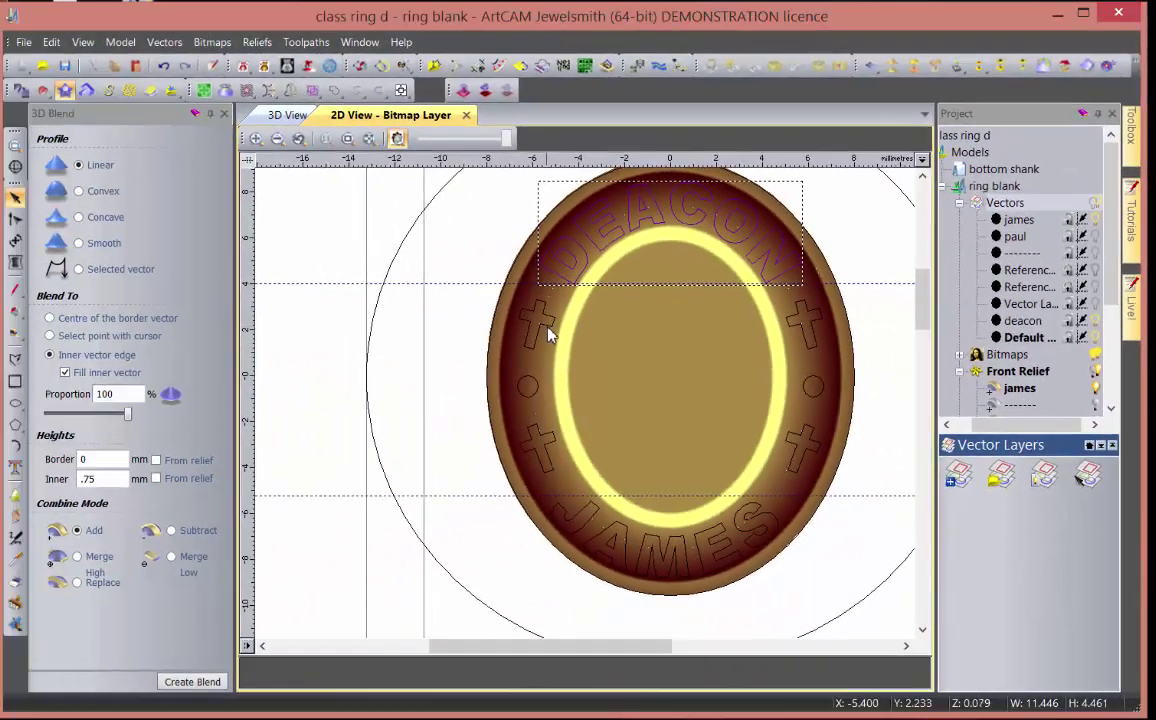
left_click_drag(450, 356, 852, 606)
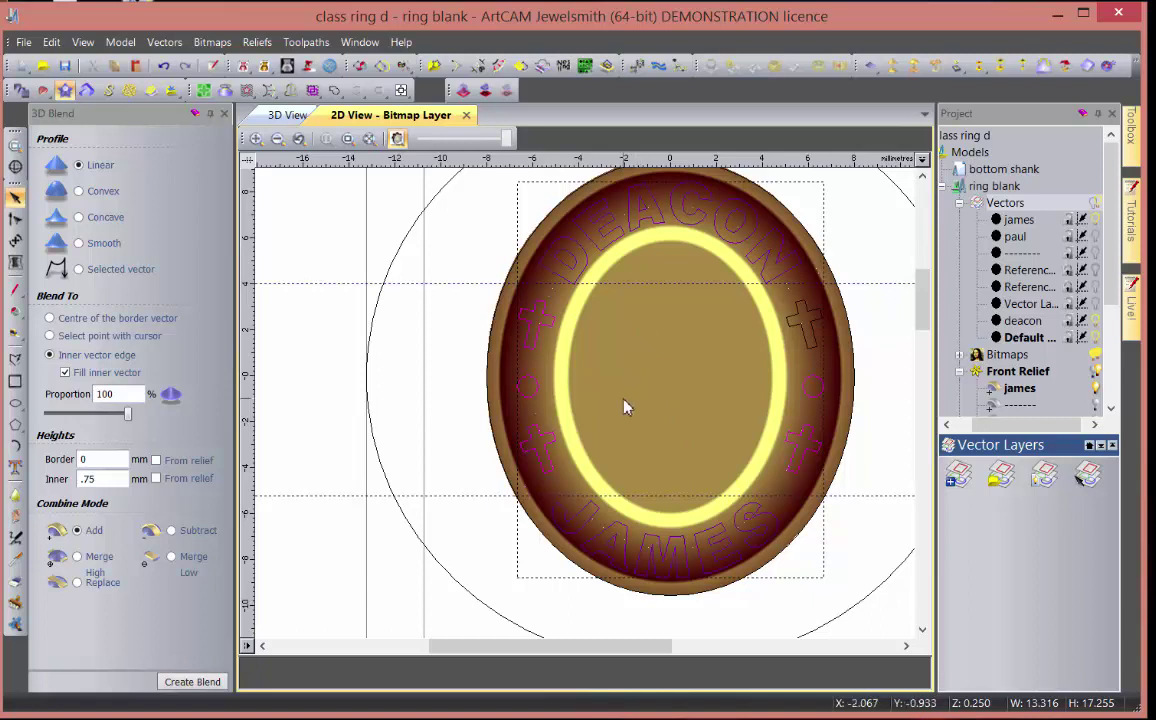
double_click(768, 320)
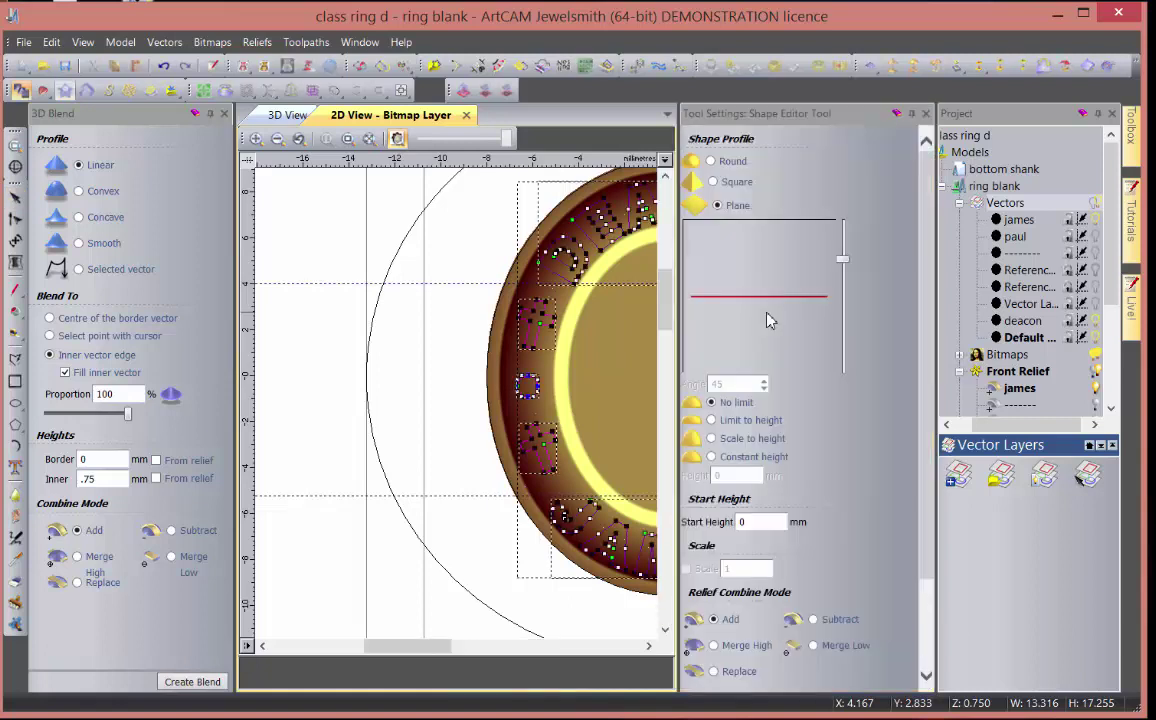
left_click(713, 182)
left_click_drag(841, 268, 825, 235)
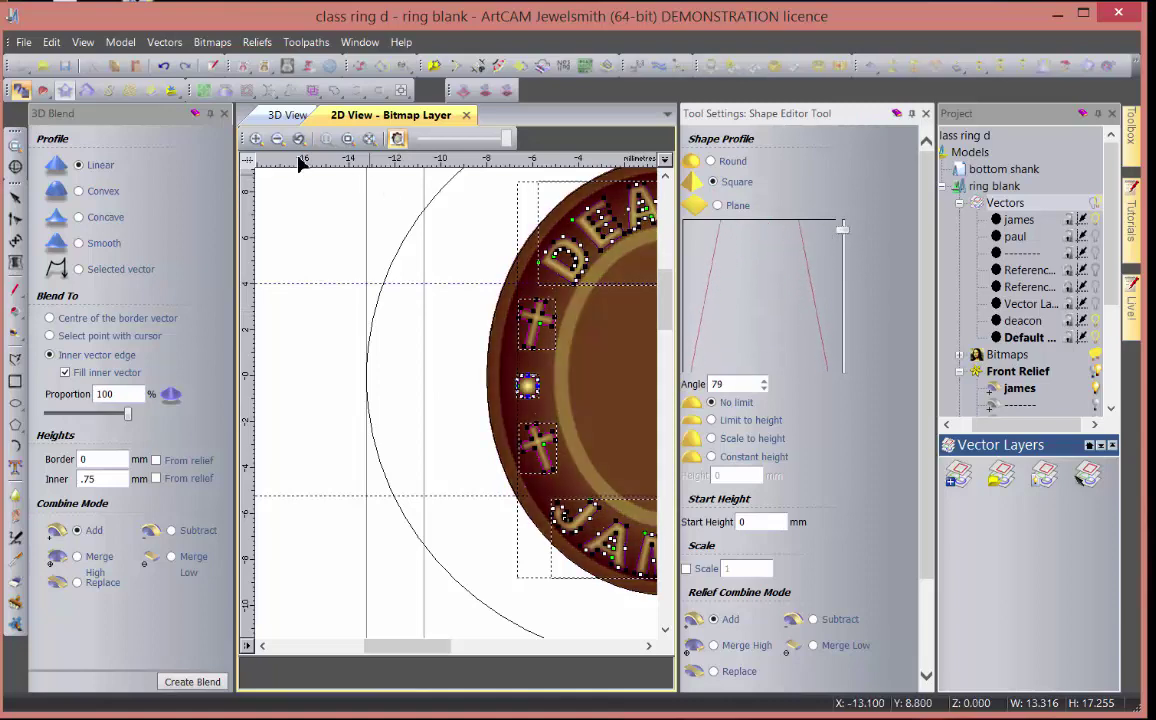
- Check the raised lettering in 3D and limit the square profile's height to .5 mm
left_click(285, 115)
left_click_drag(439, 434, 405, 356)
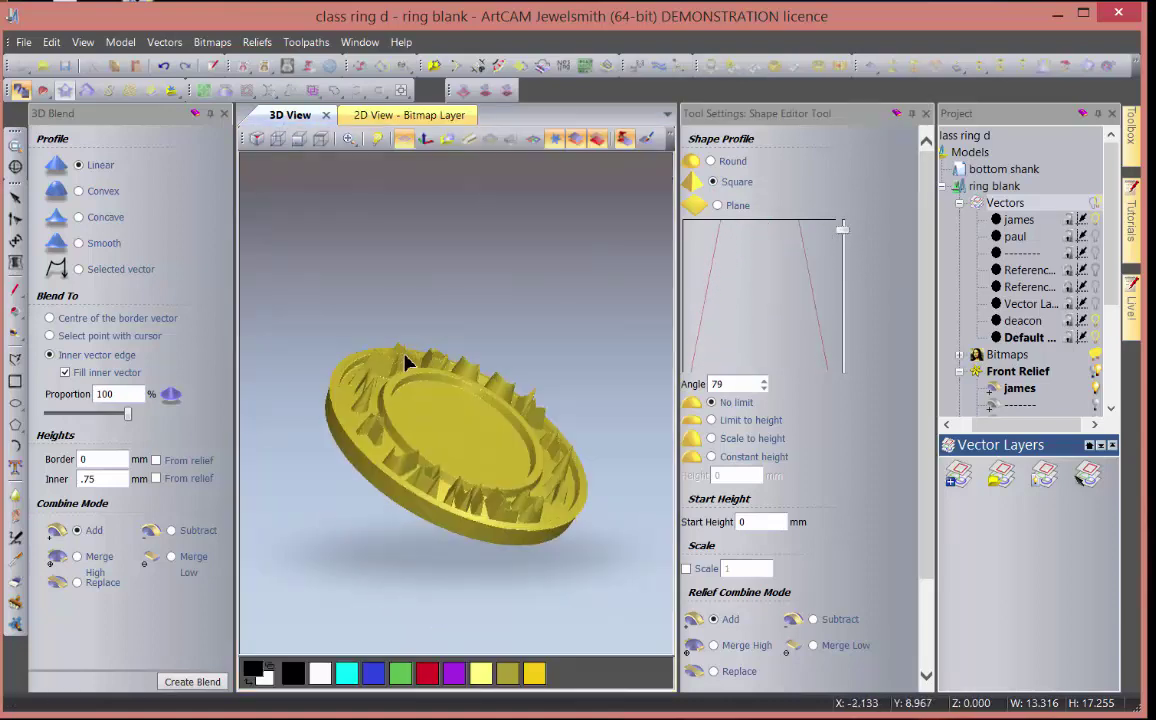
scroll(420, 415, "up", 5)
left_click_drag(421, 420, 399, 581)
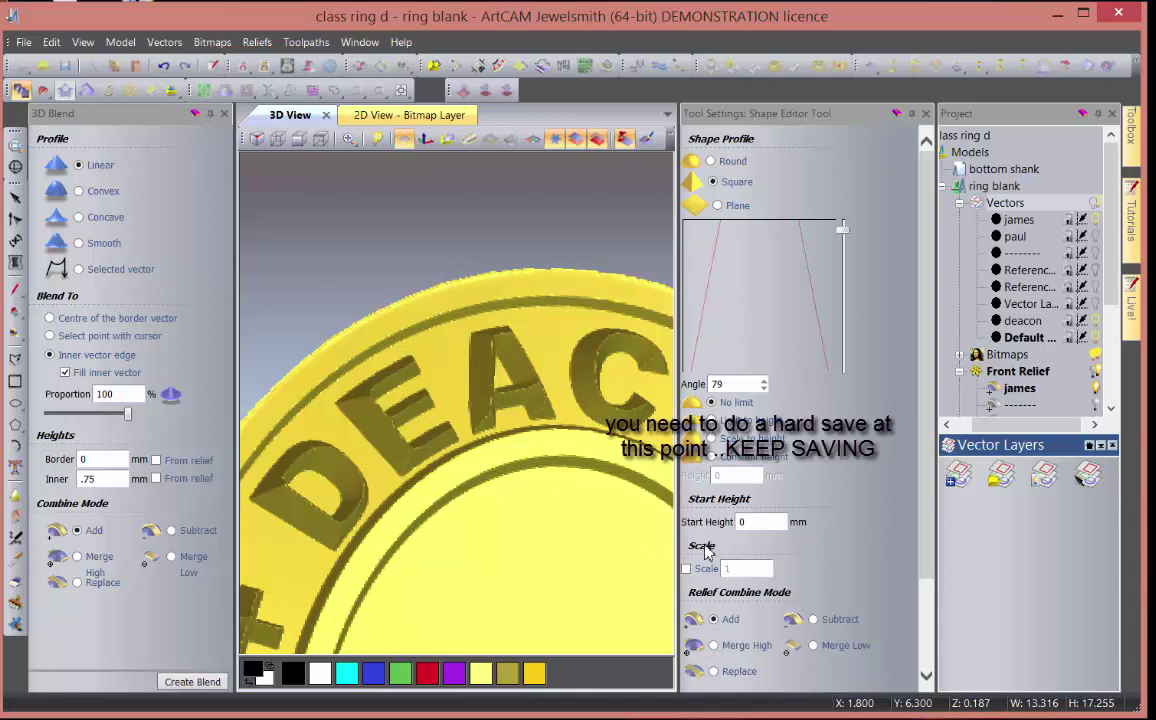
left_click(715, 433)
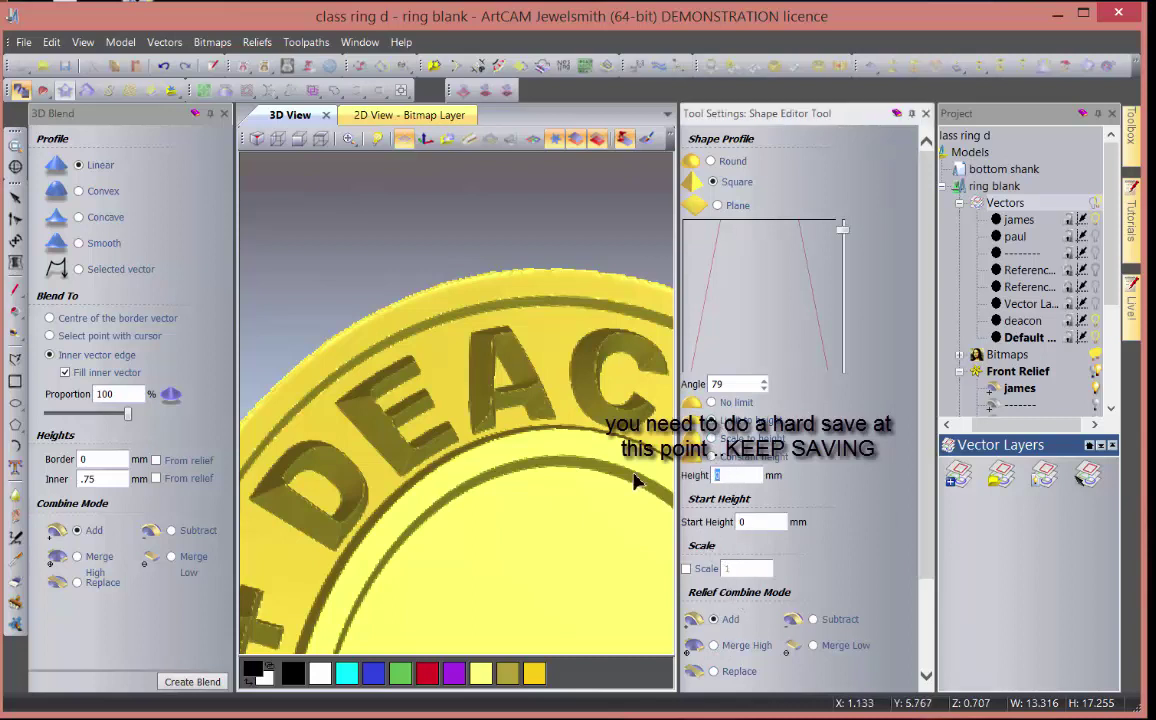
type(".5")
- Apply the height-limited shape to the relief in Add mode and inspect the raised lettering and symbols in 3D
scroll(483, 524, "down", 5)
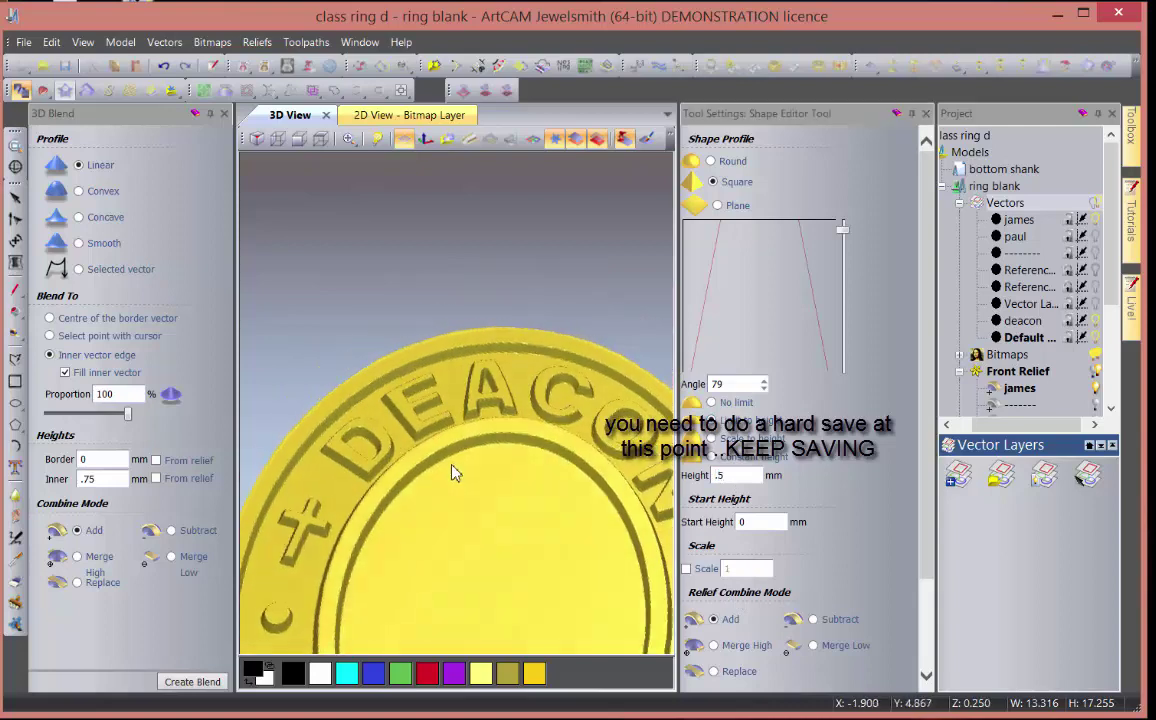
left_click_drag(467, 530, 560, 418)
scroll(431, 555, "up", 5)
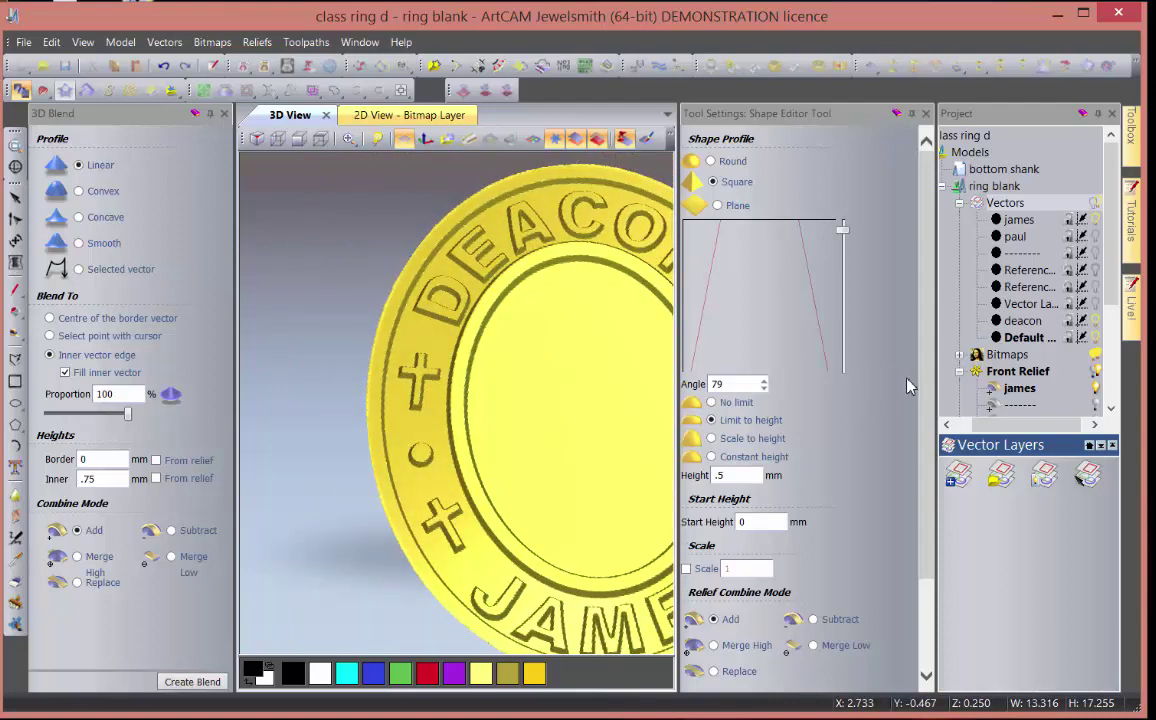
scroll(905, 420, "down", 3)
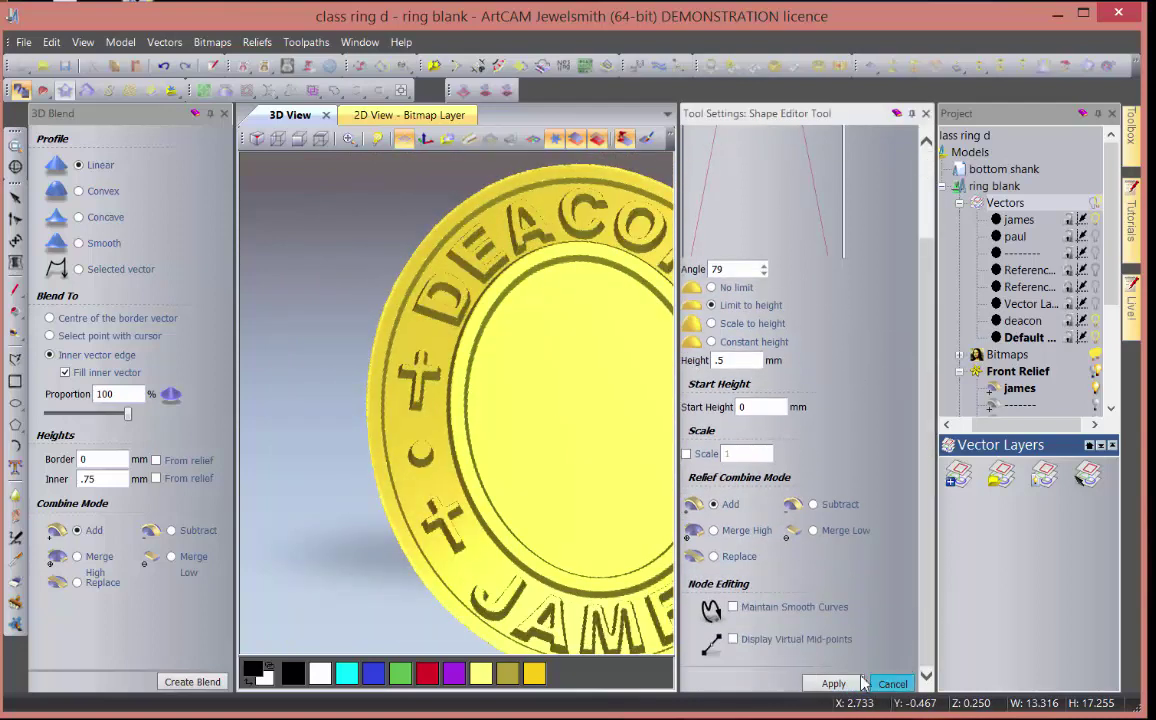
left_click(864, 683)
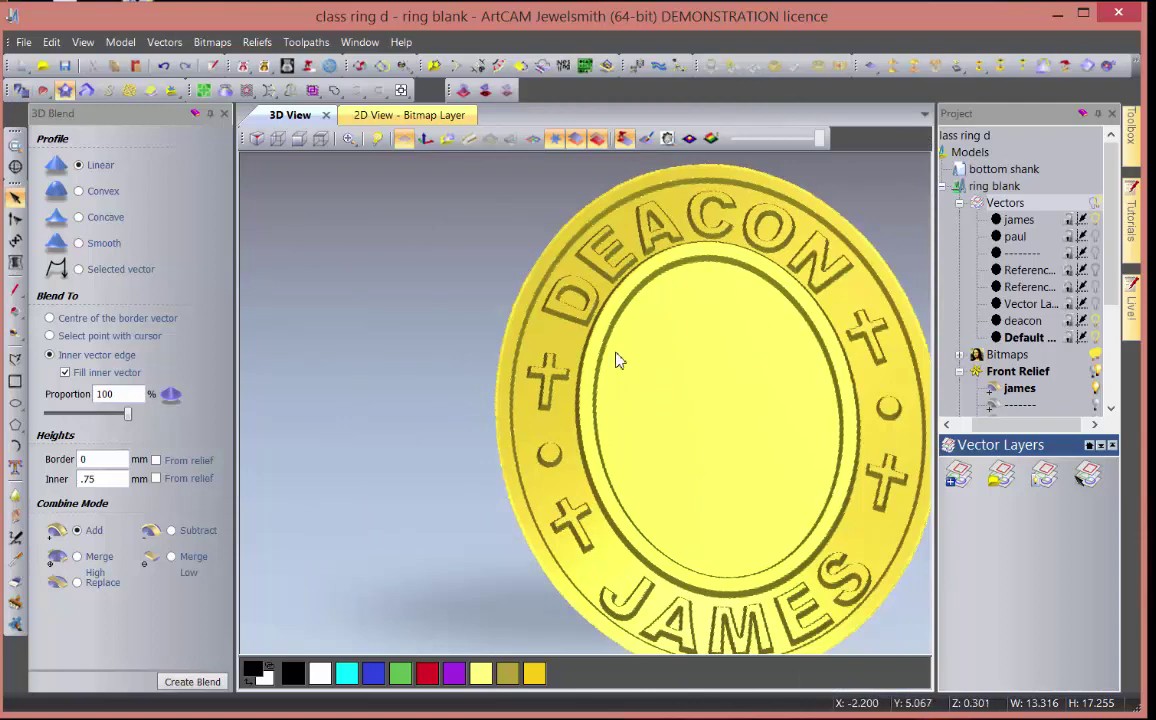
left_click_drag(650, 457, 673, 434)
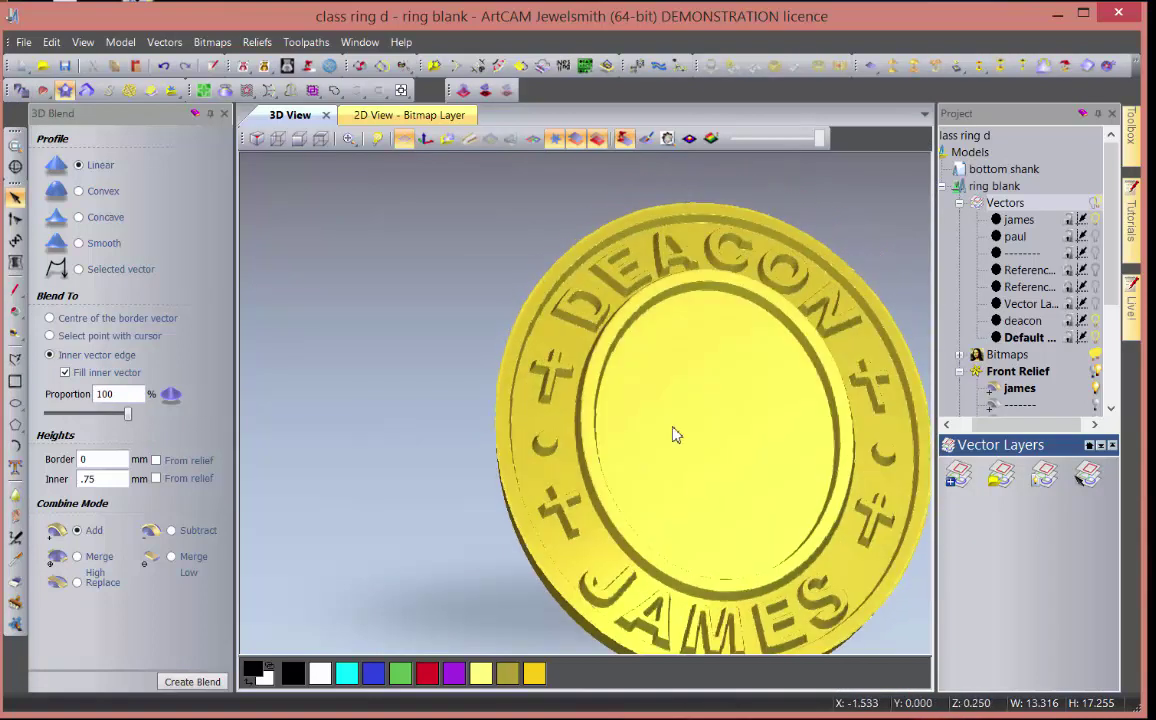
- Close the 3D Blend settings and insert the draped cross from the Crosses relief clipart library into the model
left_click(224, 113)
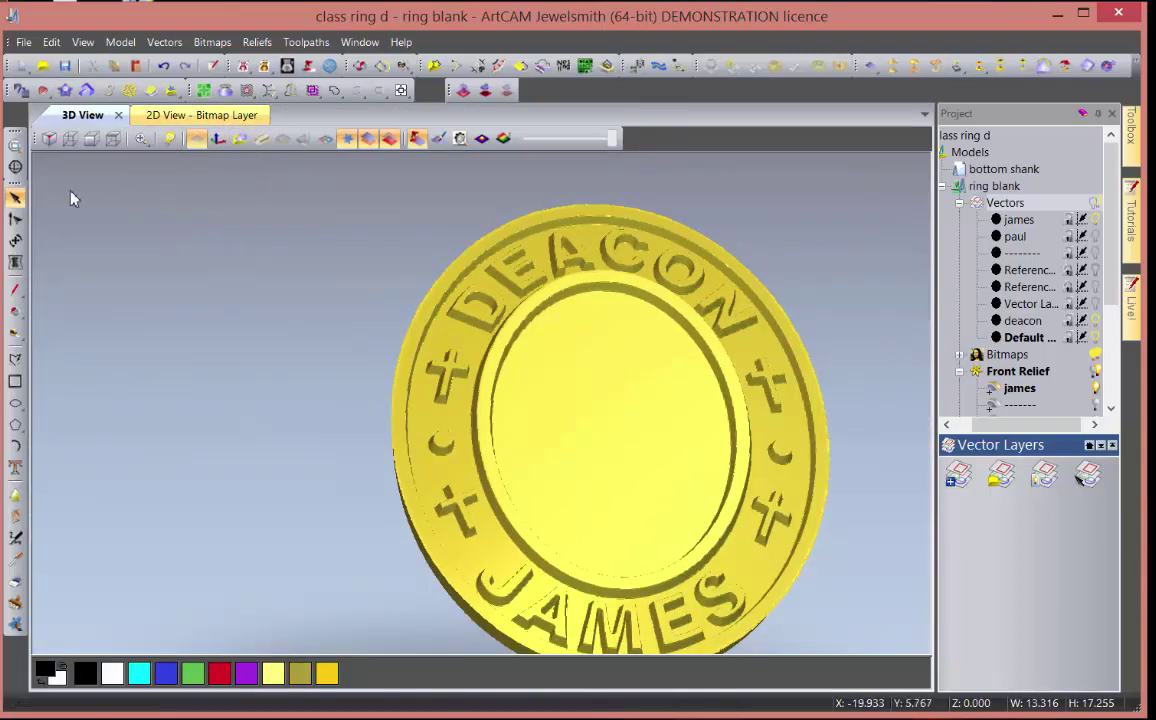
left_click(170, 90)
left_click(157, 143)
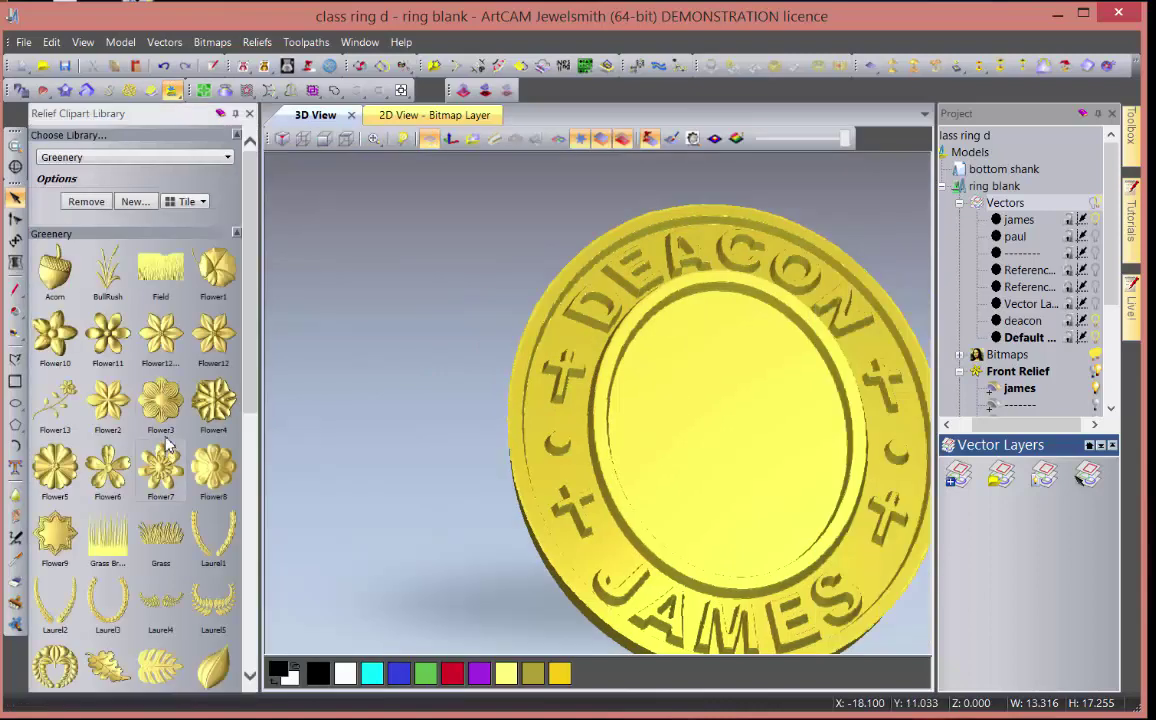
left_click(228, 158)
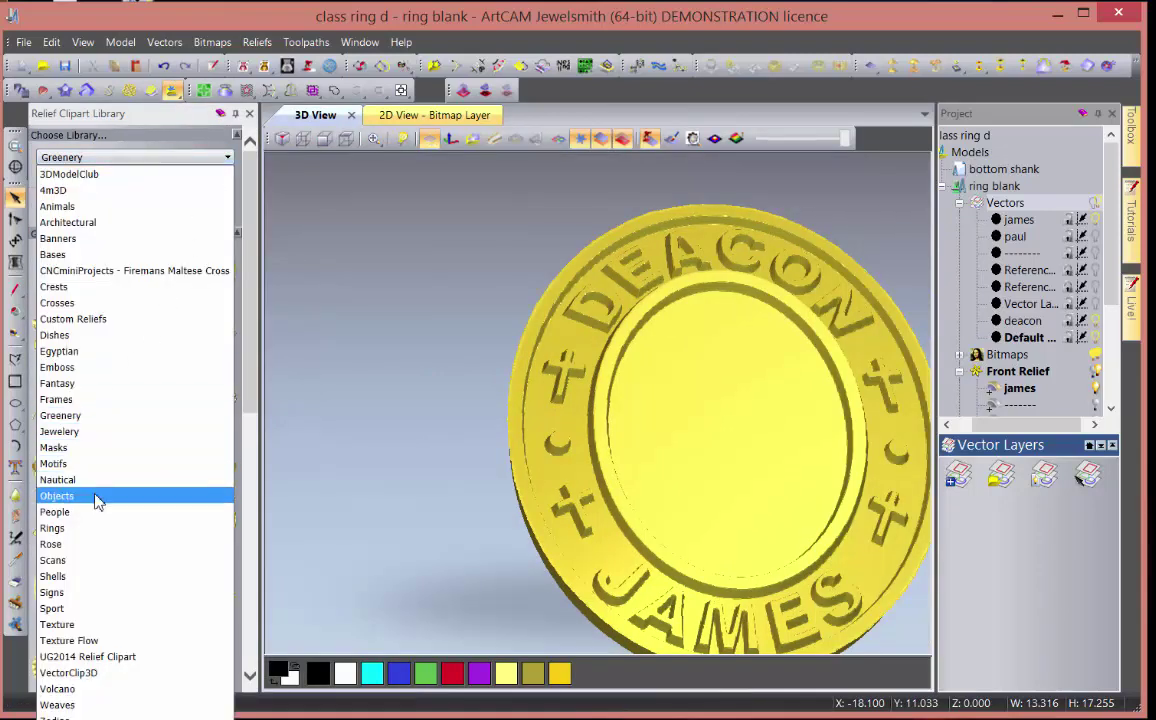
left_click(62, 302)
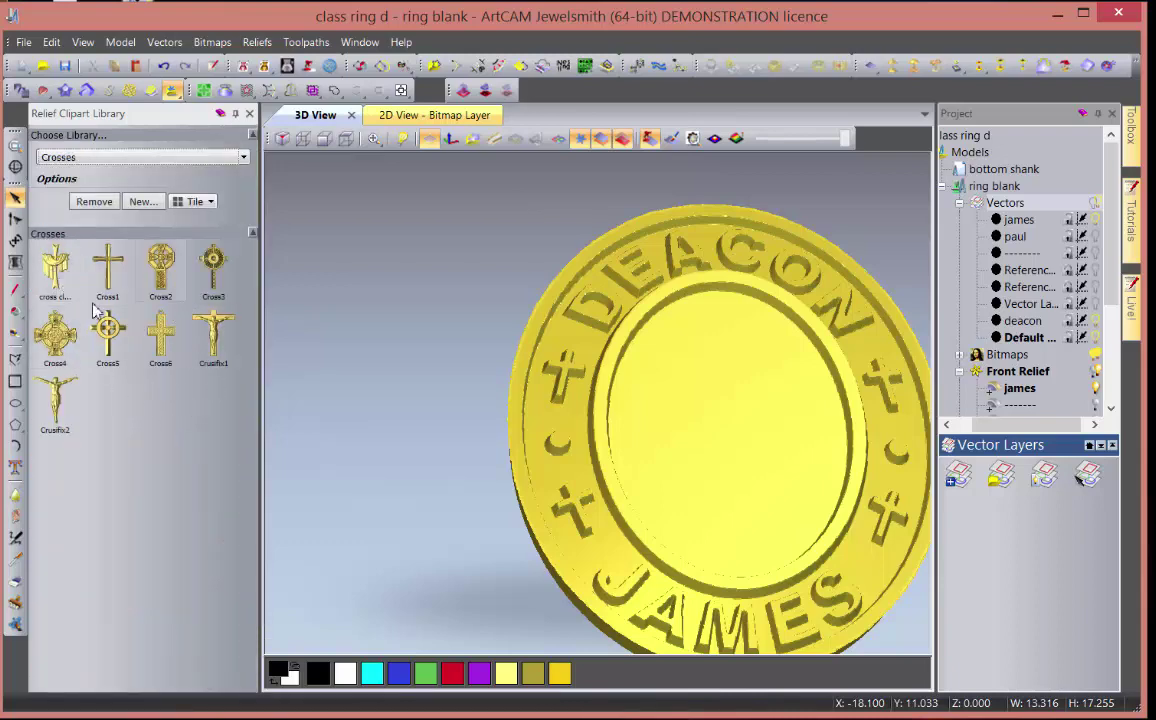
double_click(54, 267)
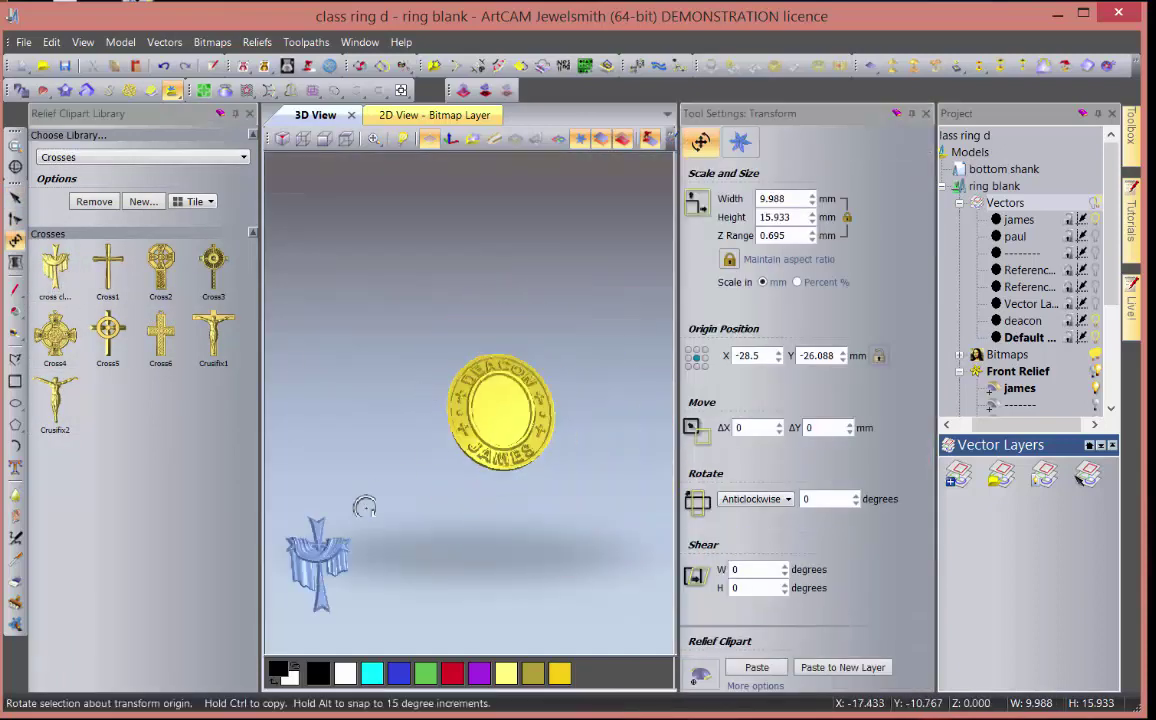
- Scale the draped cross to about 6.5 by 10.4 mm and centre it on the ring face at X 0, Y 0
left_click(320, 545)
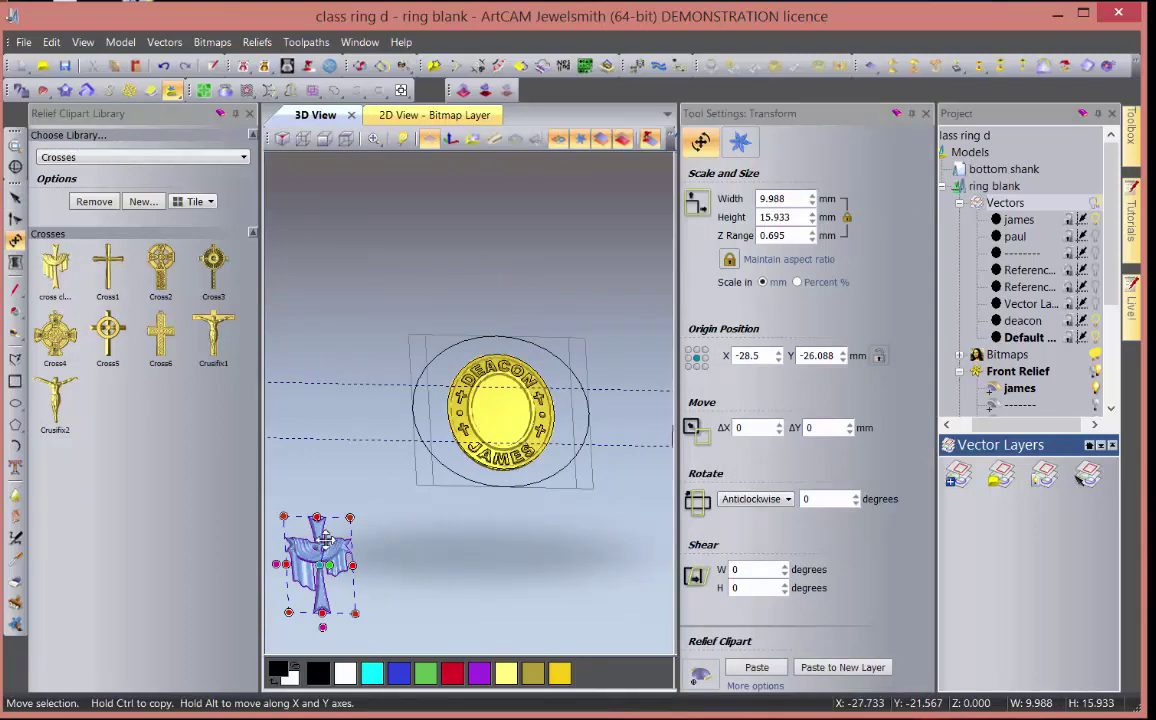
key("F9")
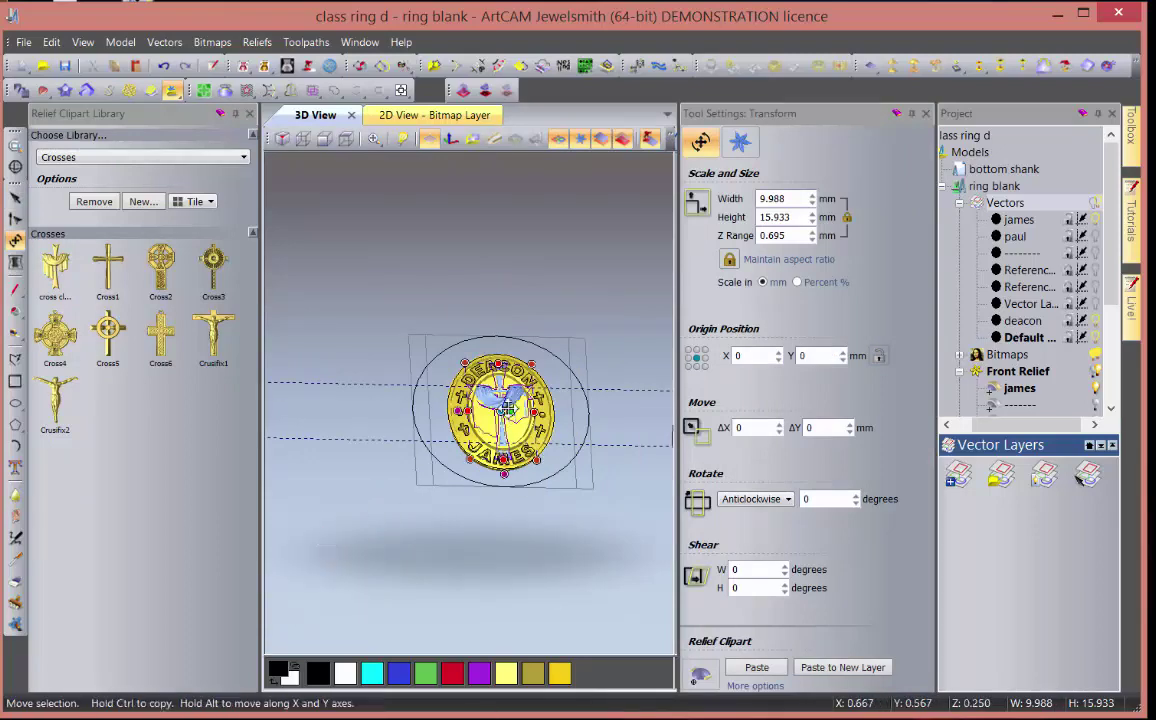
scroll(507, 404, "up", 5)
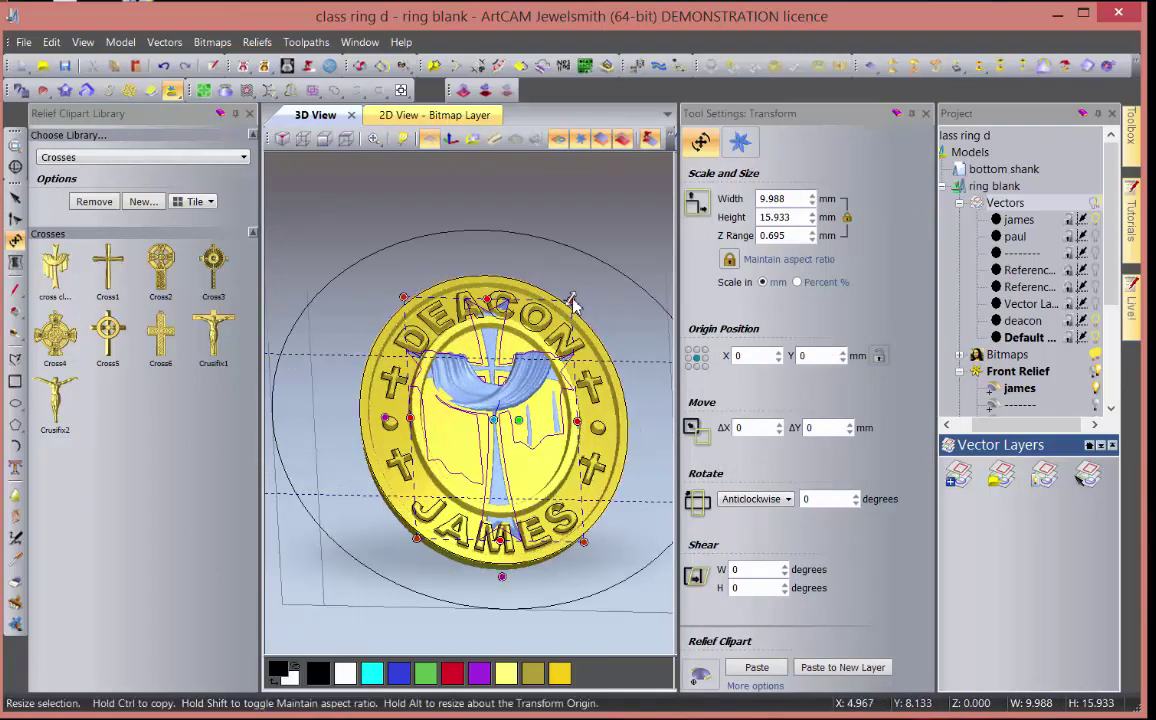
left_click_drag(573, 303, 495, 407)
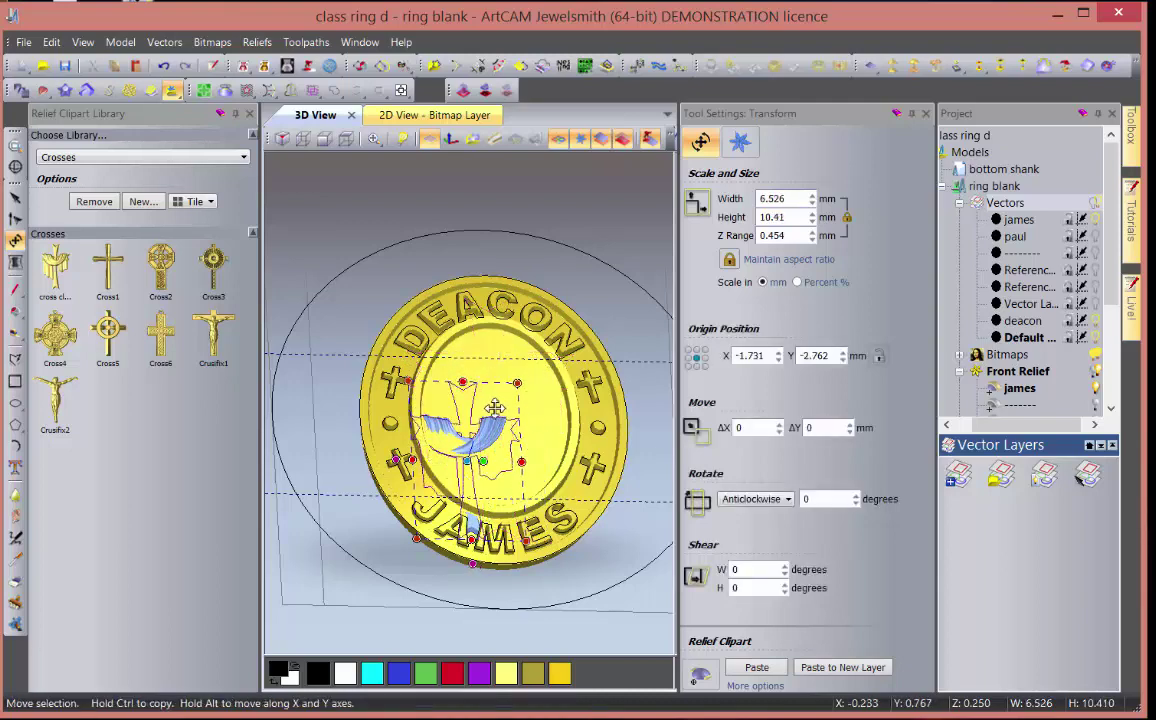
key("F9")
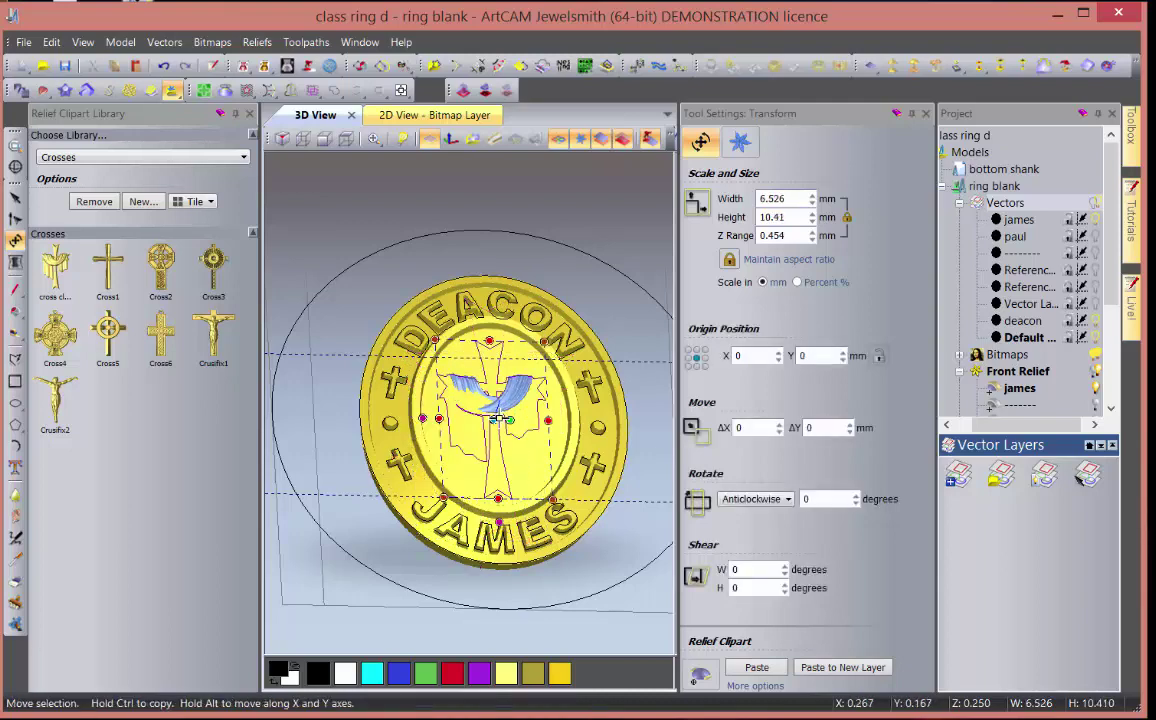
left_click(355, 148)
scroll(470, 288, "up", 5)
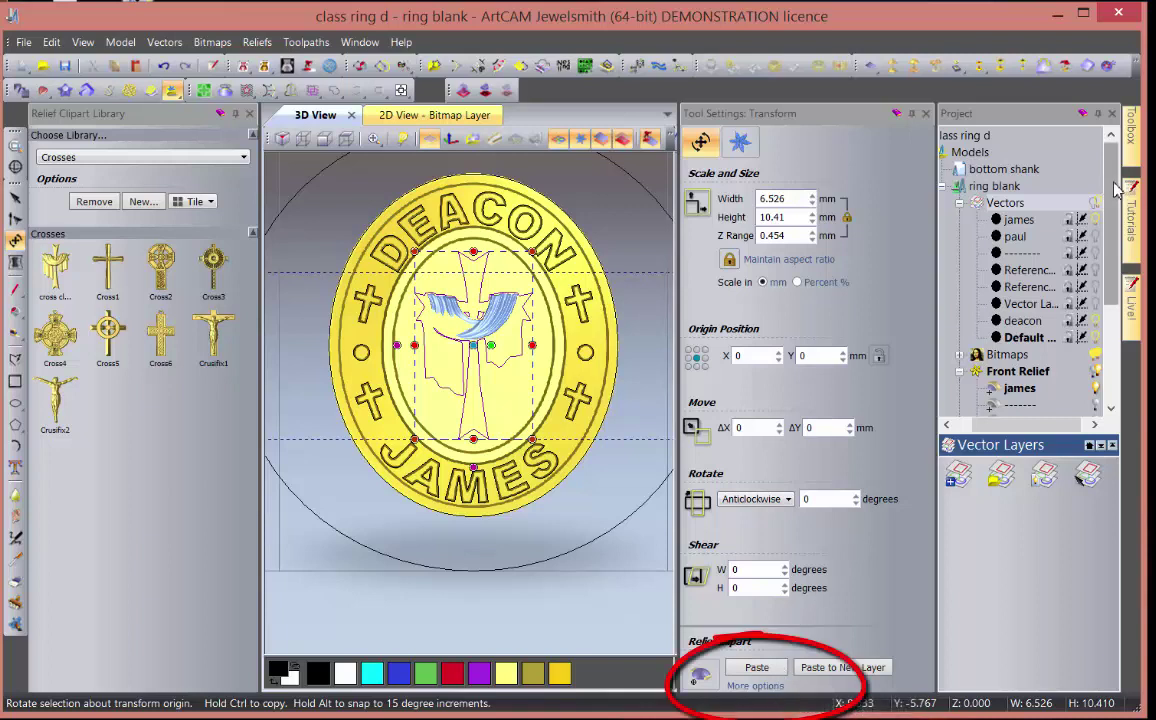
- Create a new Front Relief layer above the first-name relief layer and name it cross
left_click_drag(1114, 184, 1129, 239)
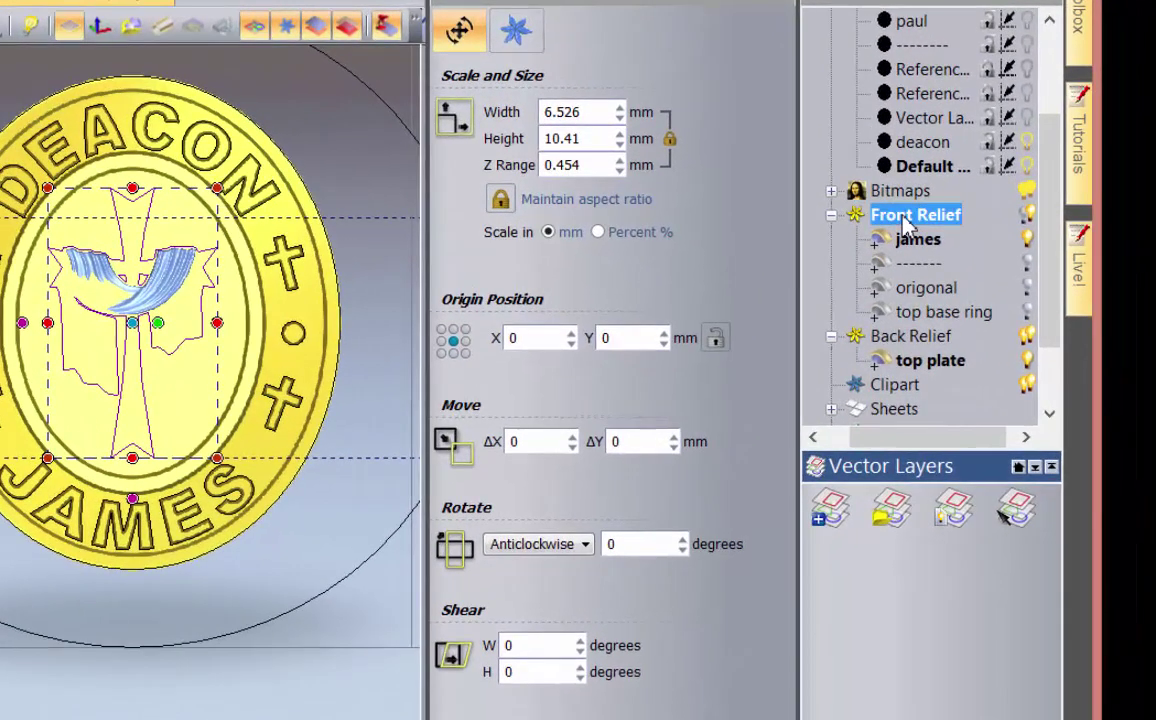
right_click(1014, 271)
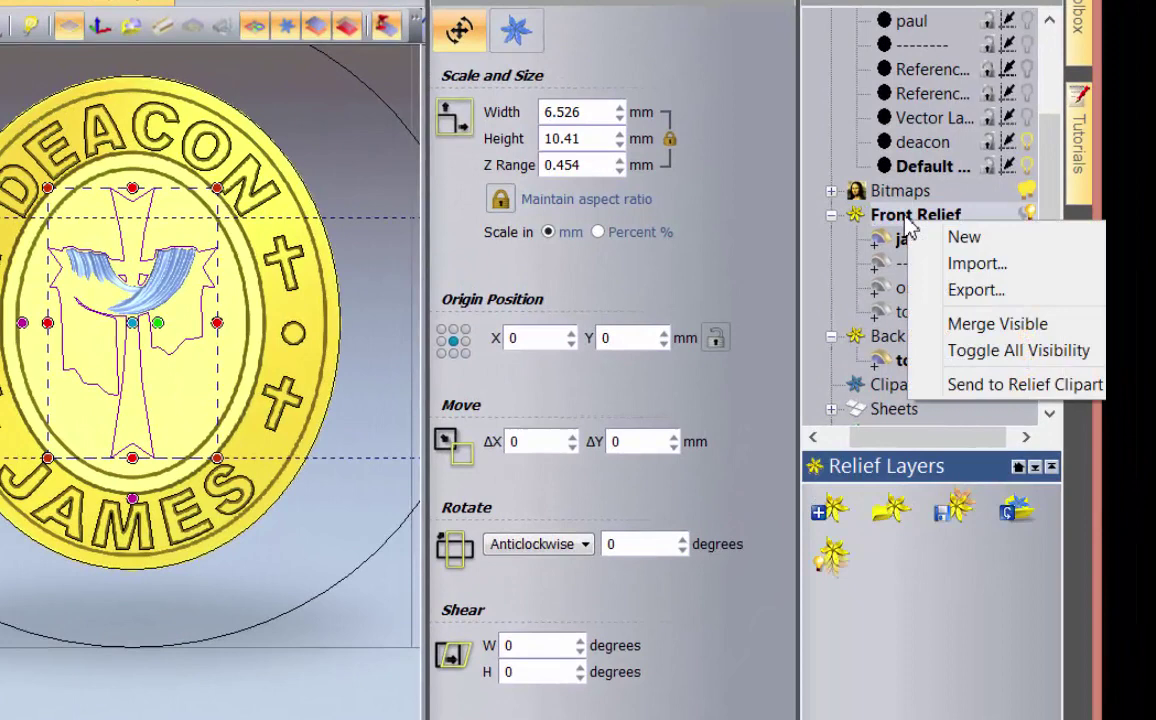
left_click(965, 238)
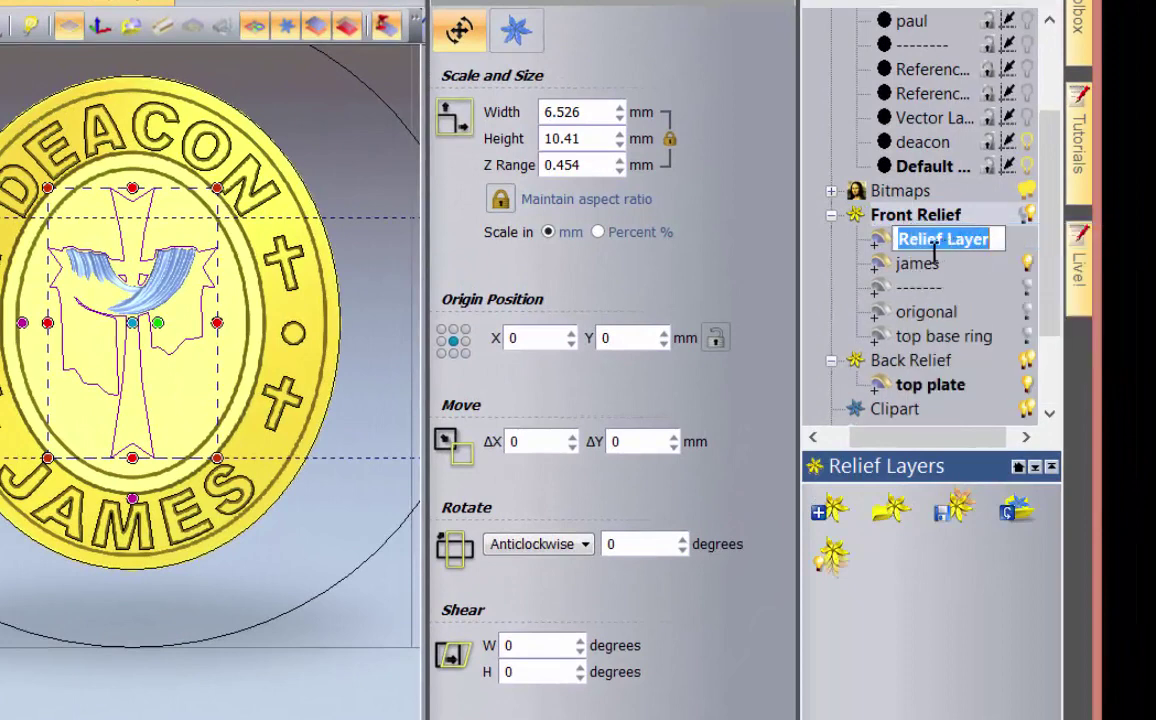
type("cross")
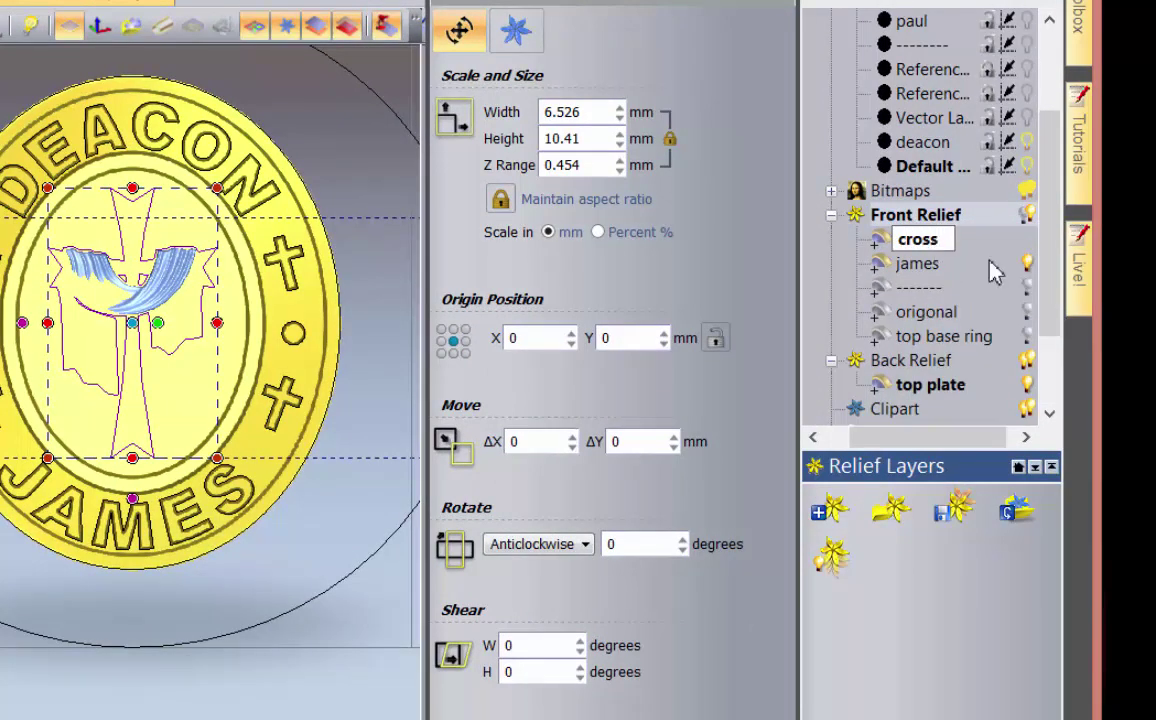
key("Return")
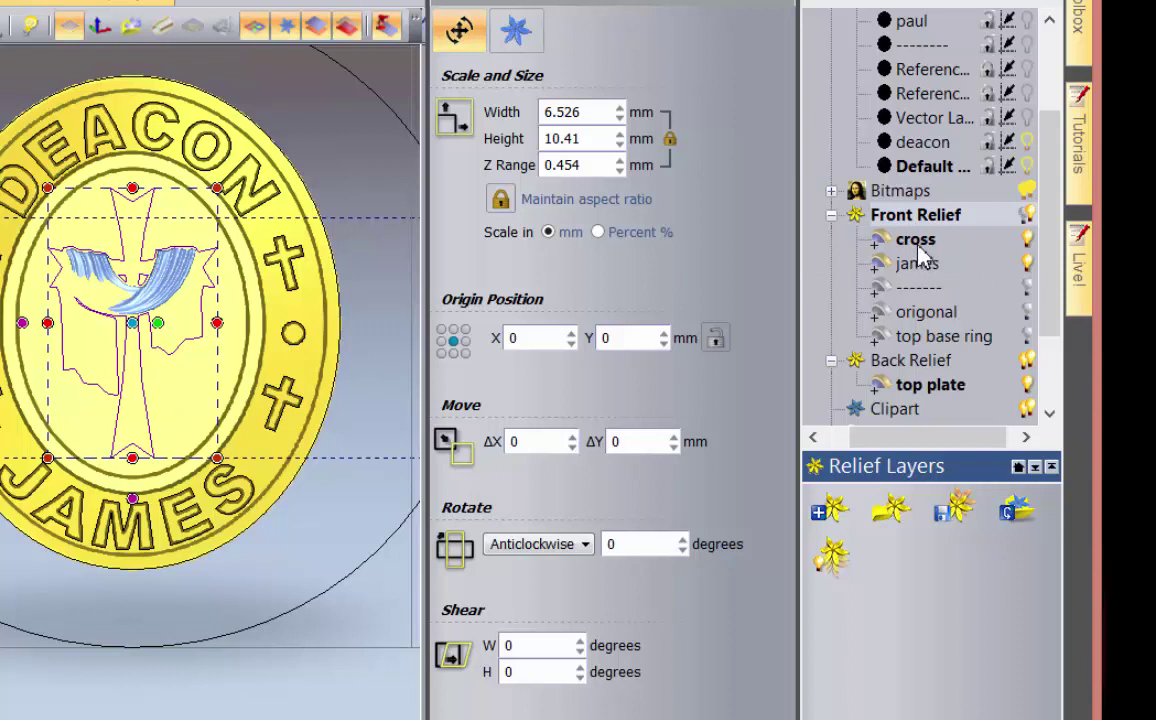
- Move the cross relief layer directly above the top base ring layer and paste the draped cross clipart into it
left_click_drag(910, 241, 938, 314)
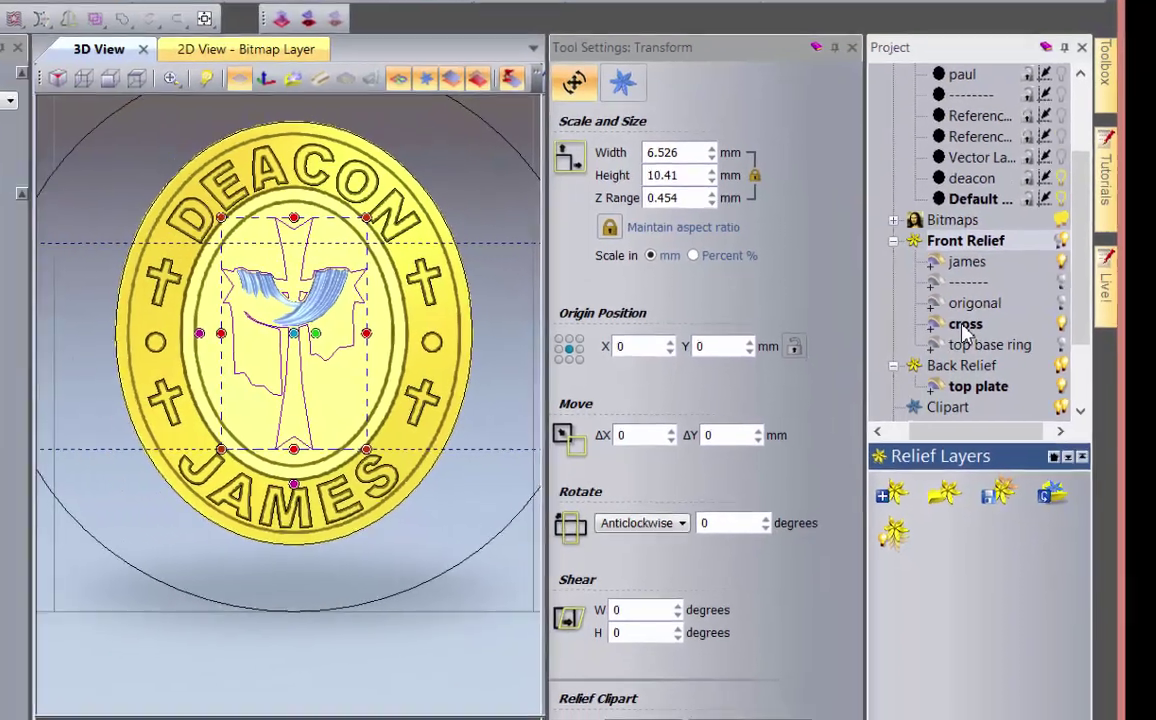
left_click(915, 311)
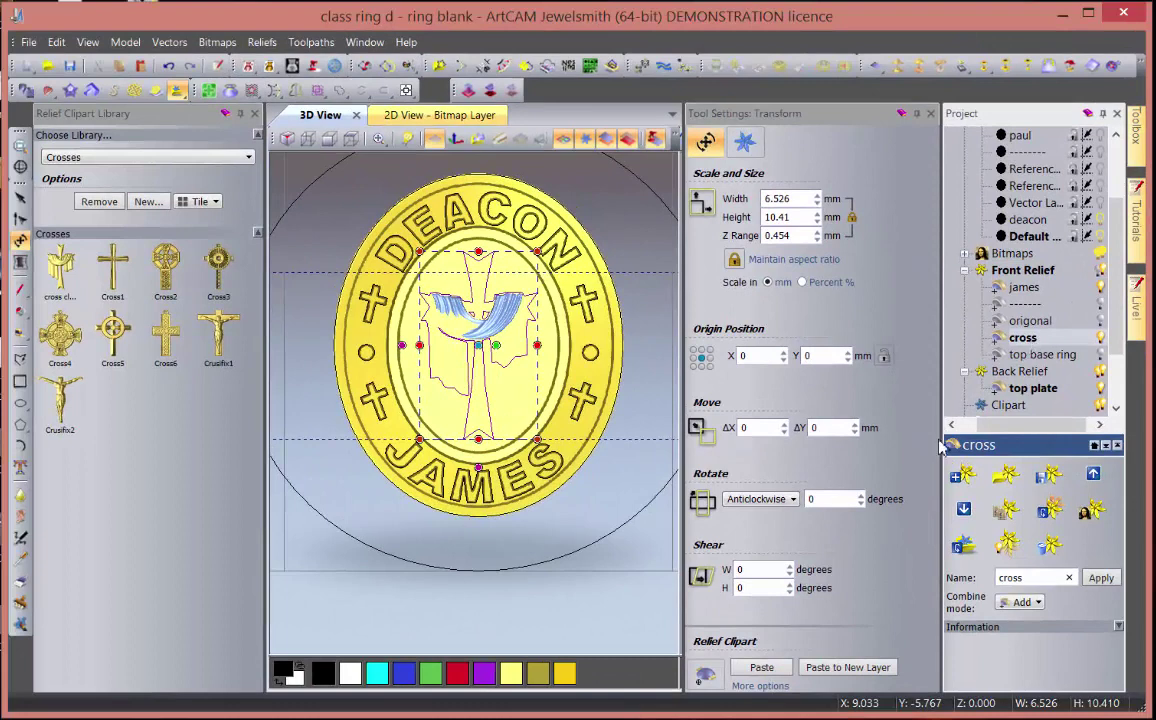
left_click(762, 668)
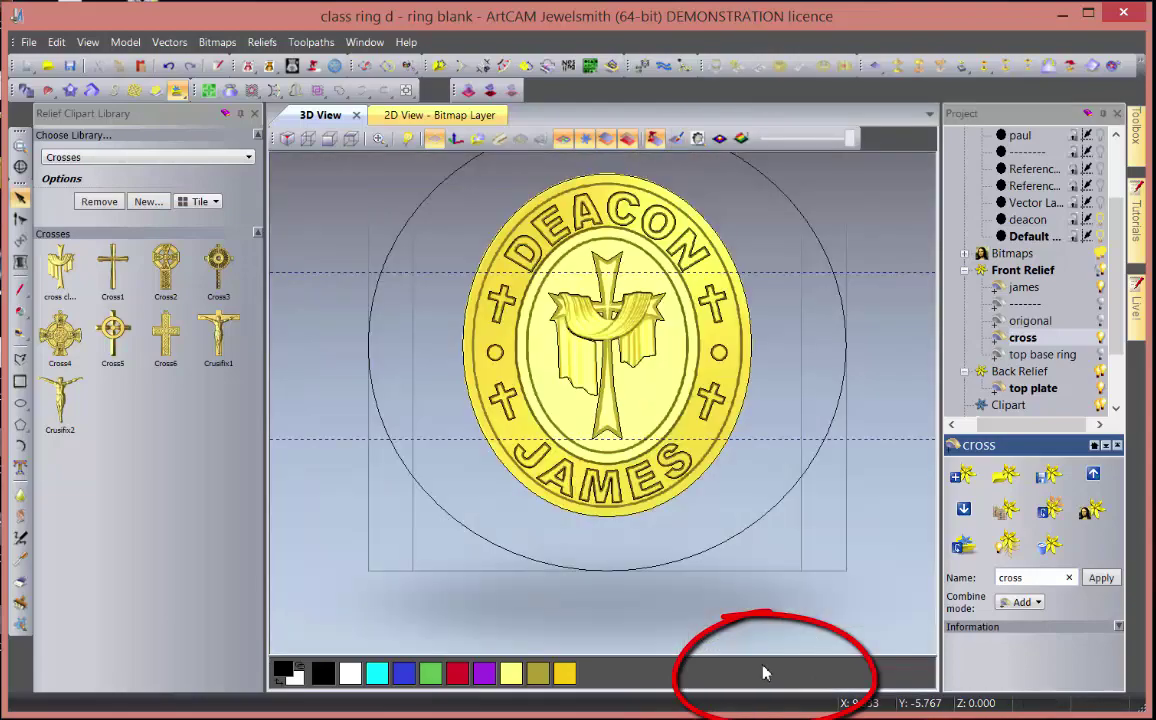
left_click_drag(632, 468, 614, 511)
scroll(630, 398, "up", 3)
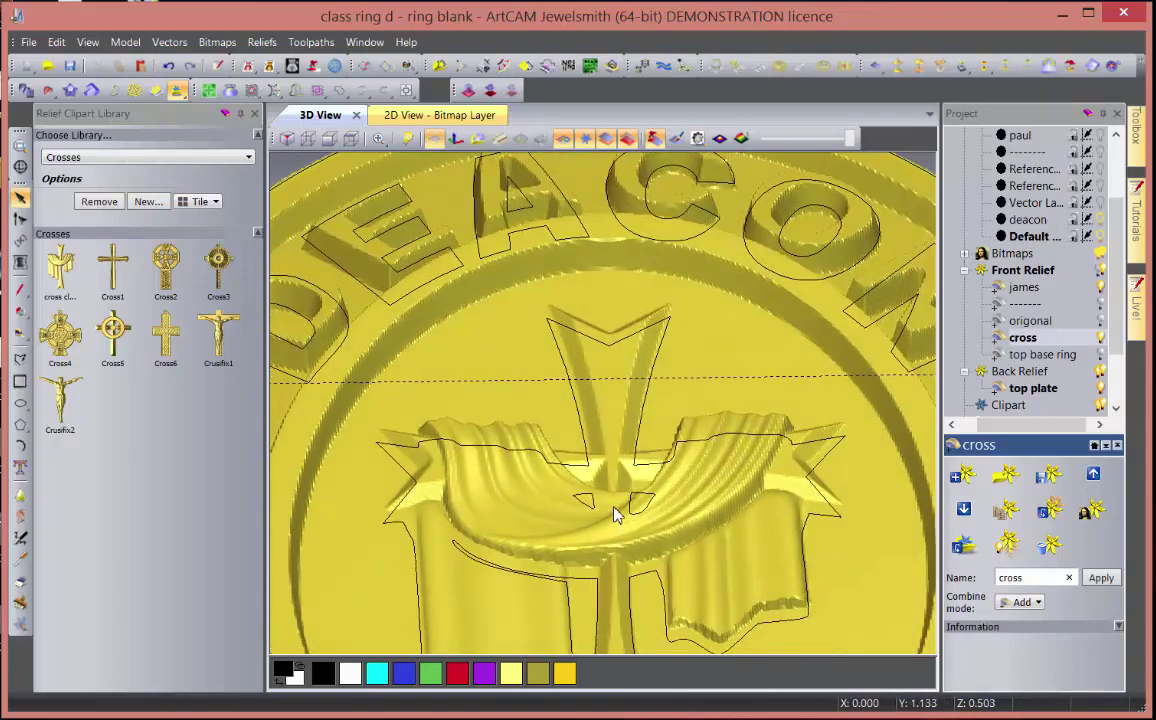
scroll(614, 513, "down", 2)
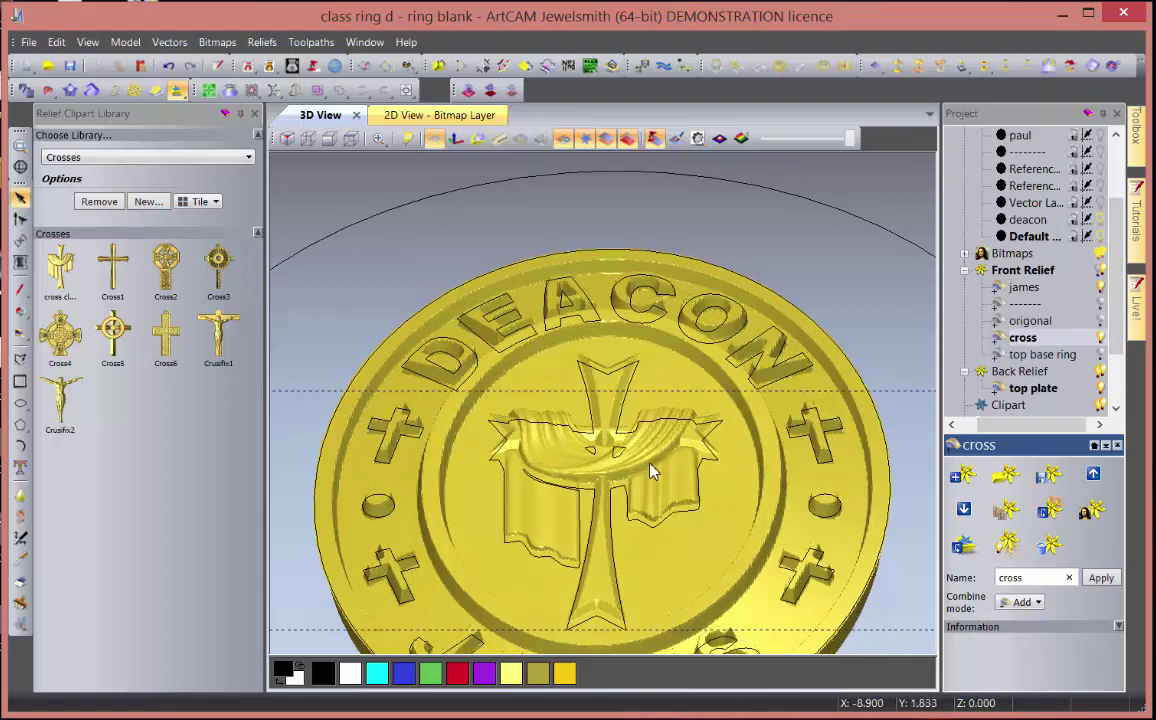
- Try the Subtract, Merge High, Merge Low and Multiply combine modes on the cross relief layer
left_click_drag(650, 472, 903, 400)
left_click(999, 340)
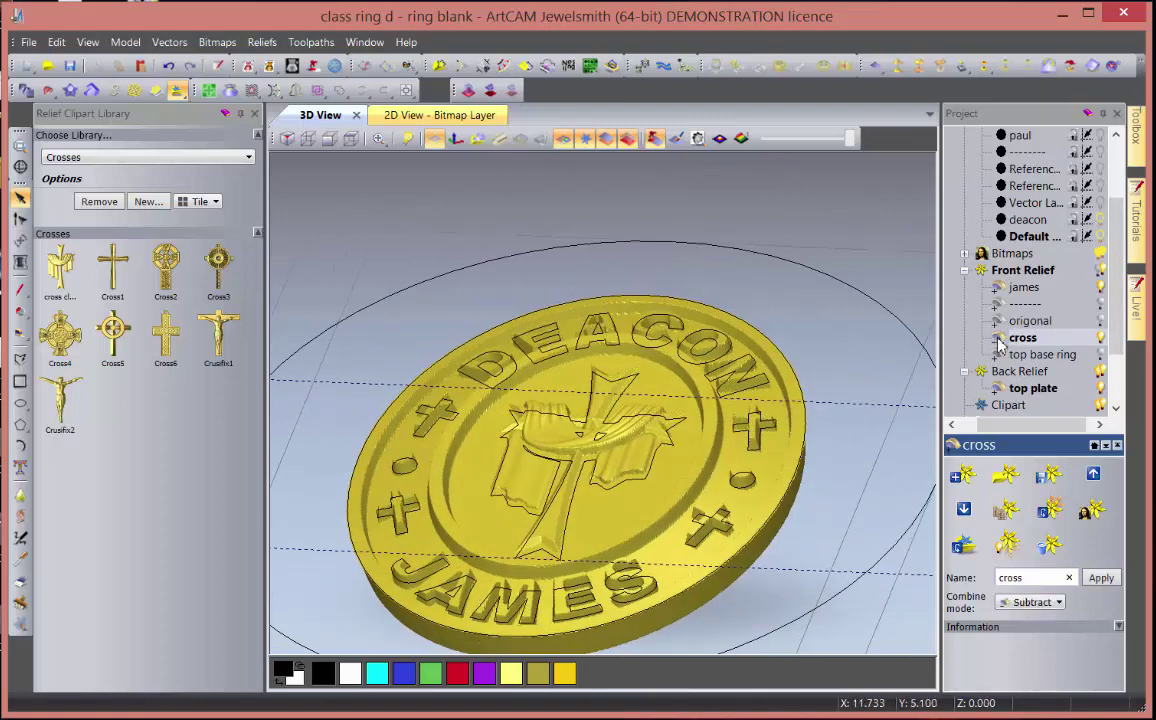
left_click(999, 340)
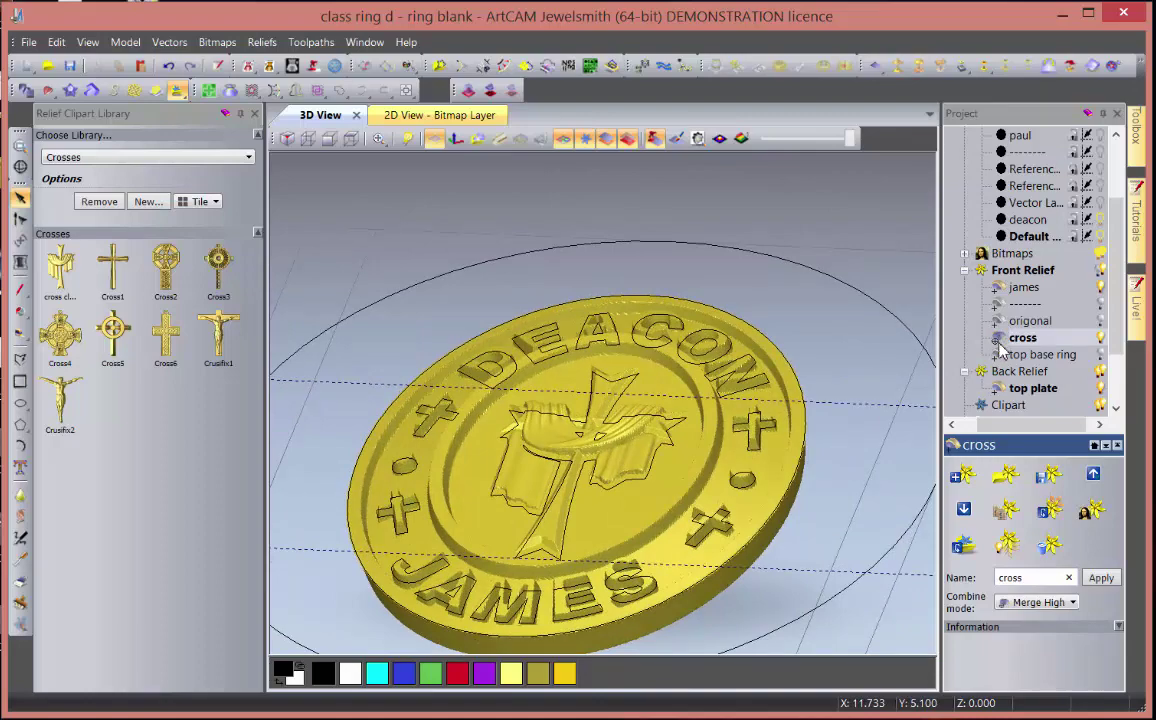
left_click(999, 340)
left_click_drag(605, 428, 542, 382)
scroll(603, 430, "up", 5)
scroll(603, 430, "down", 5)
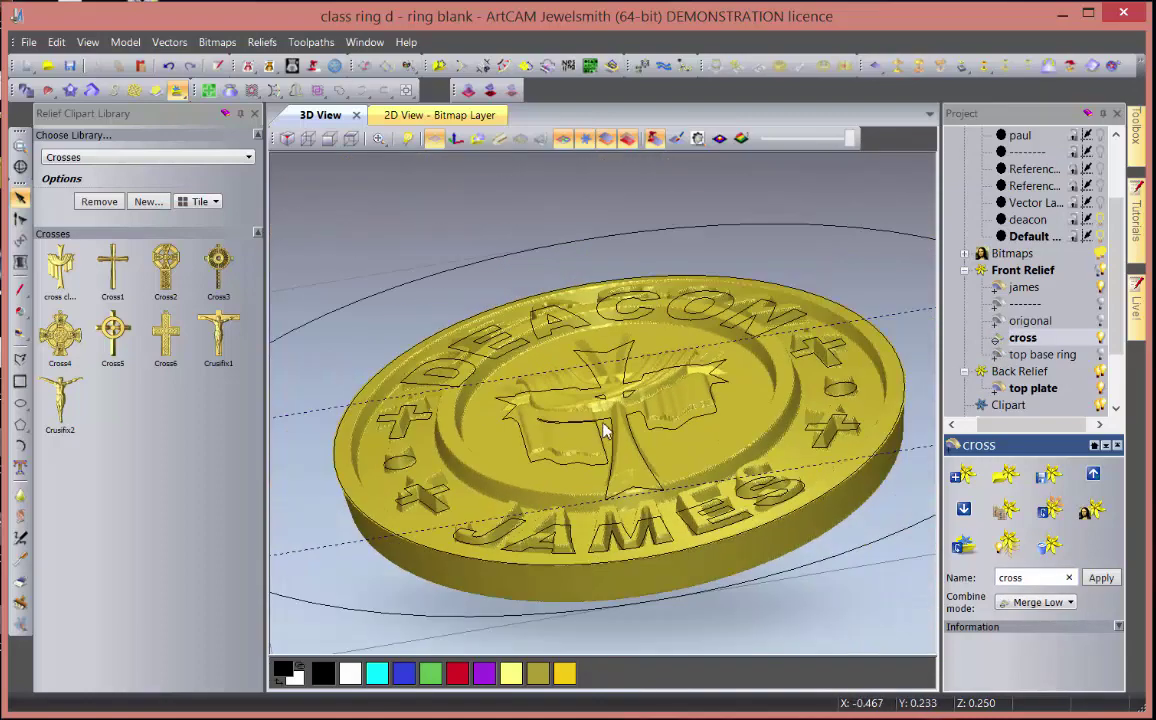
left_click(998, 341)
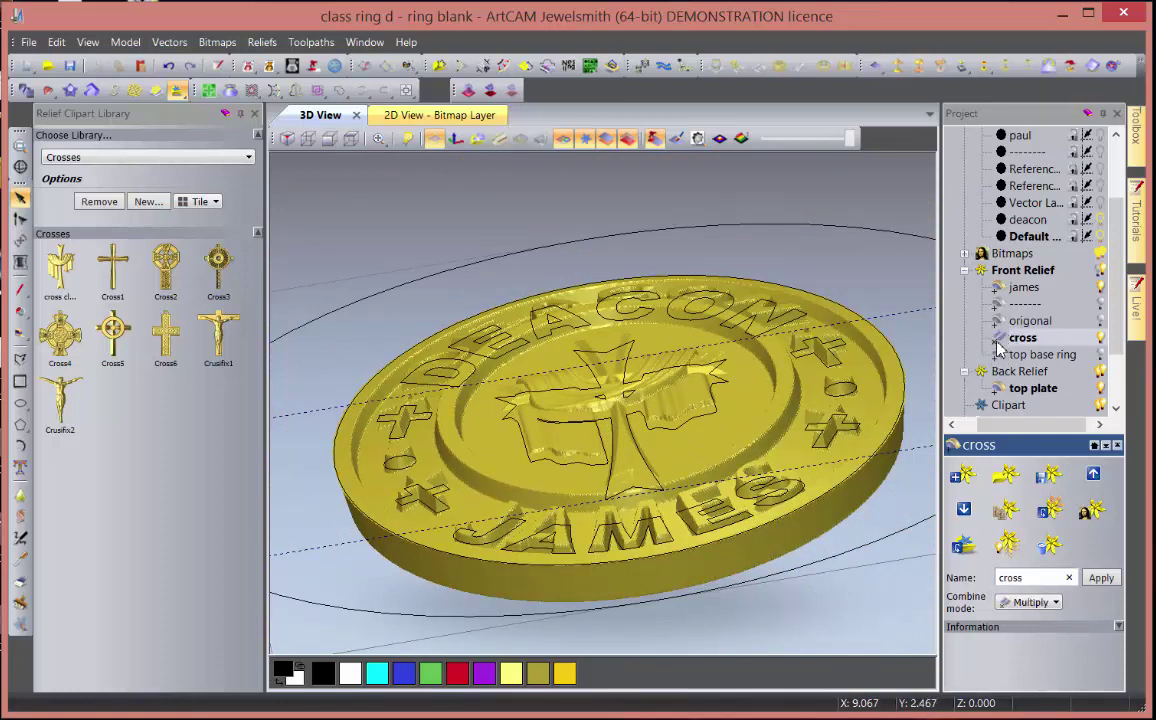
- Return the cross relief layer to the Add combine mode and inspect the draped cross in 3D
left_click(1053, 604)
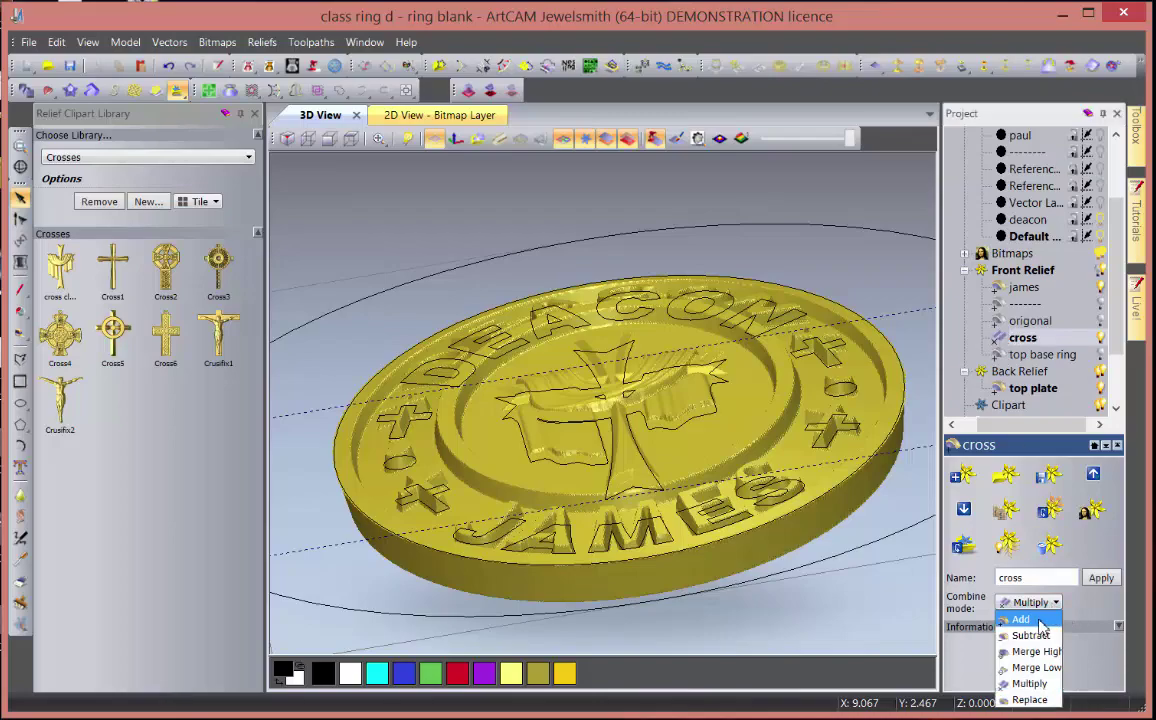
left_click(1024, 619)
left_click_drag(645, 451, 478, 383)
scroll(478, 383, "up", 5)
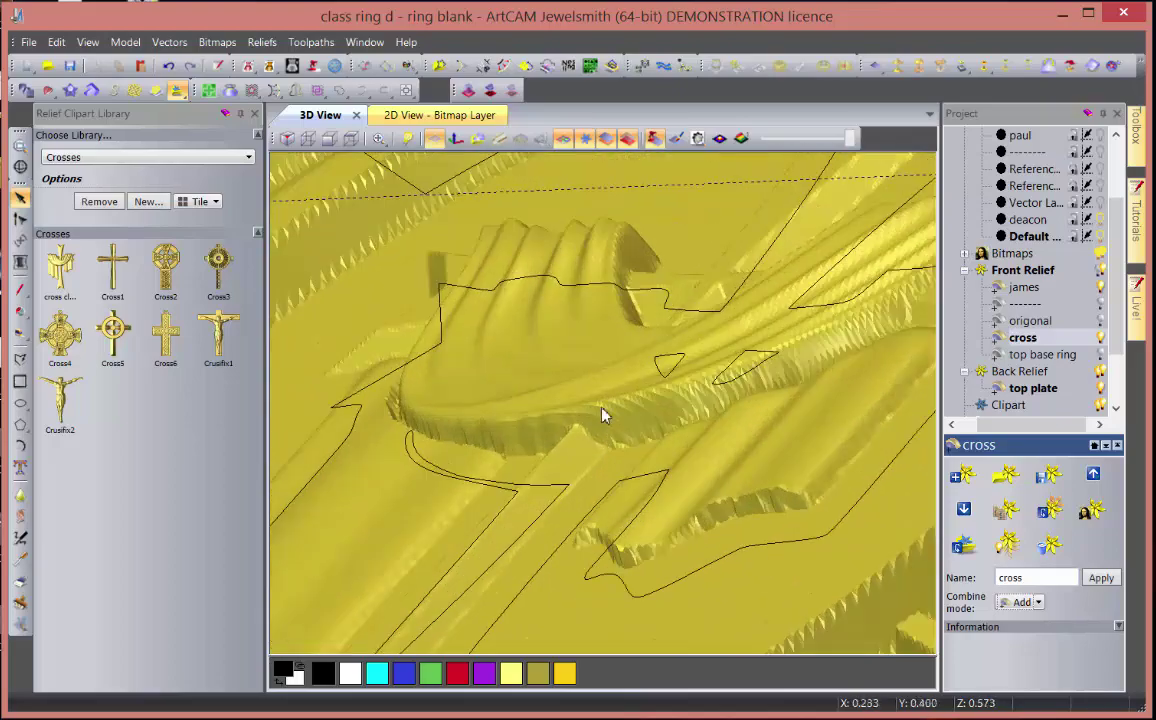
left_click_drag(563, 432, 775, 487)
scroll(614, 431, "down", 5)
left_click_drag(614, 431, 573, 472)
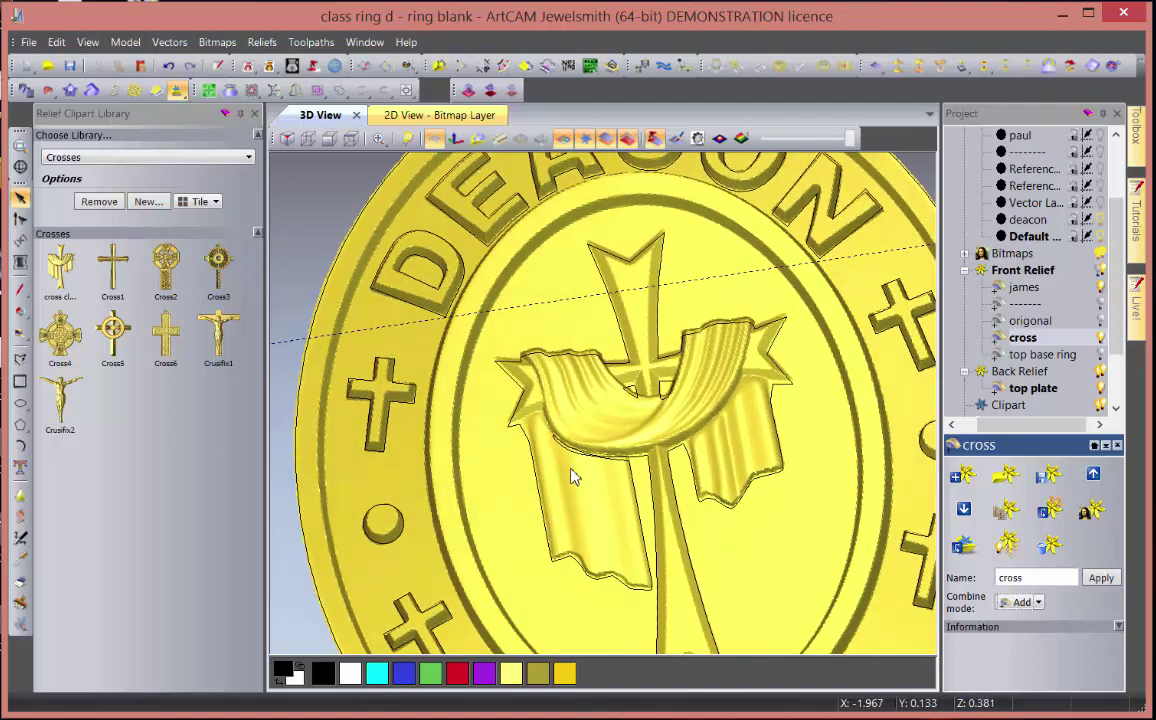
- Raise the draped cross with a Plane shape on its outline, using a 0.25 mm start height and Add mode
left_click(594, 262)
double_click(575, 316)
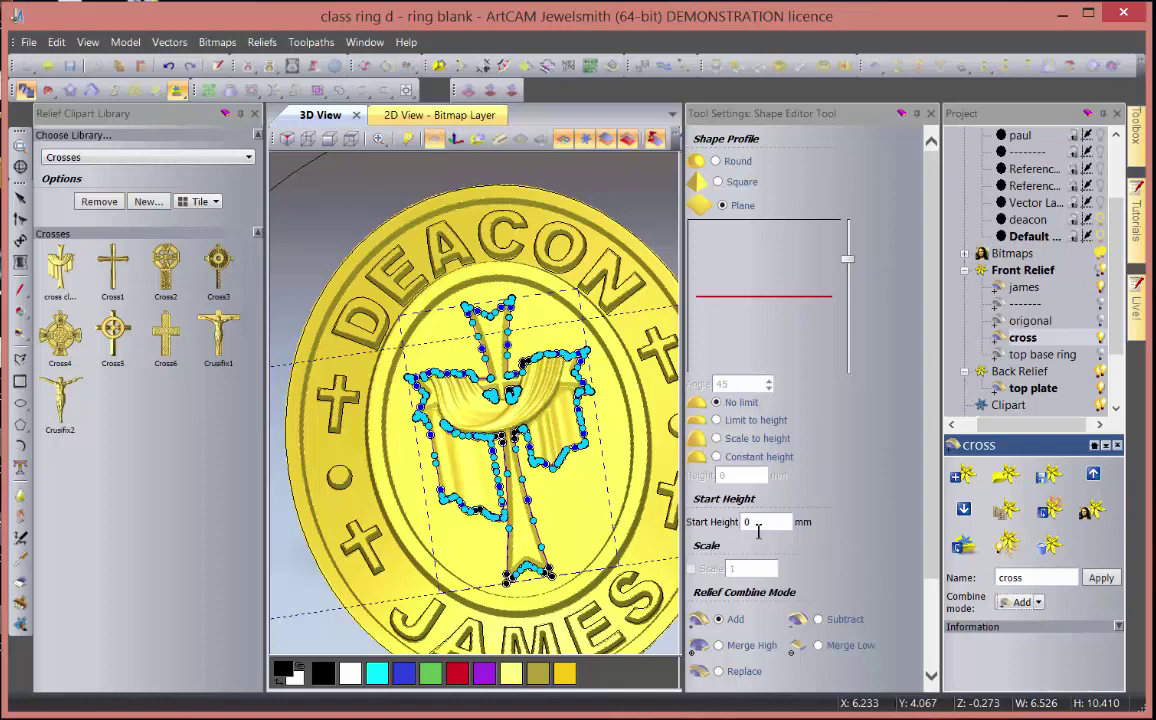
left_click(770, 522)
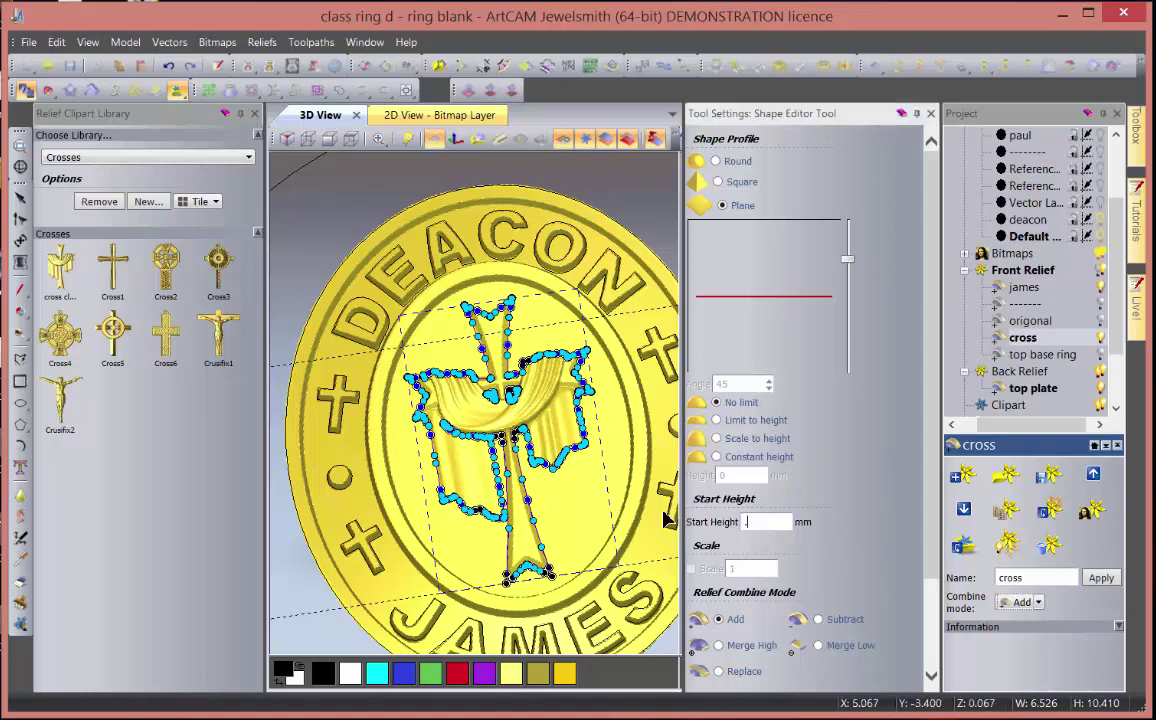
type(".25")
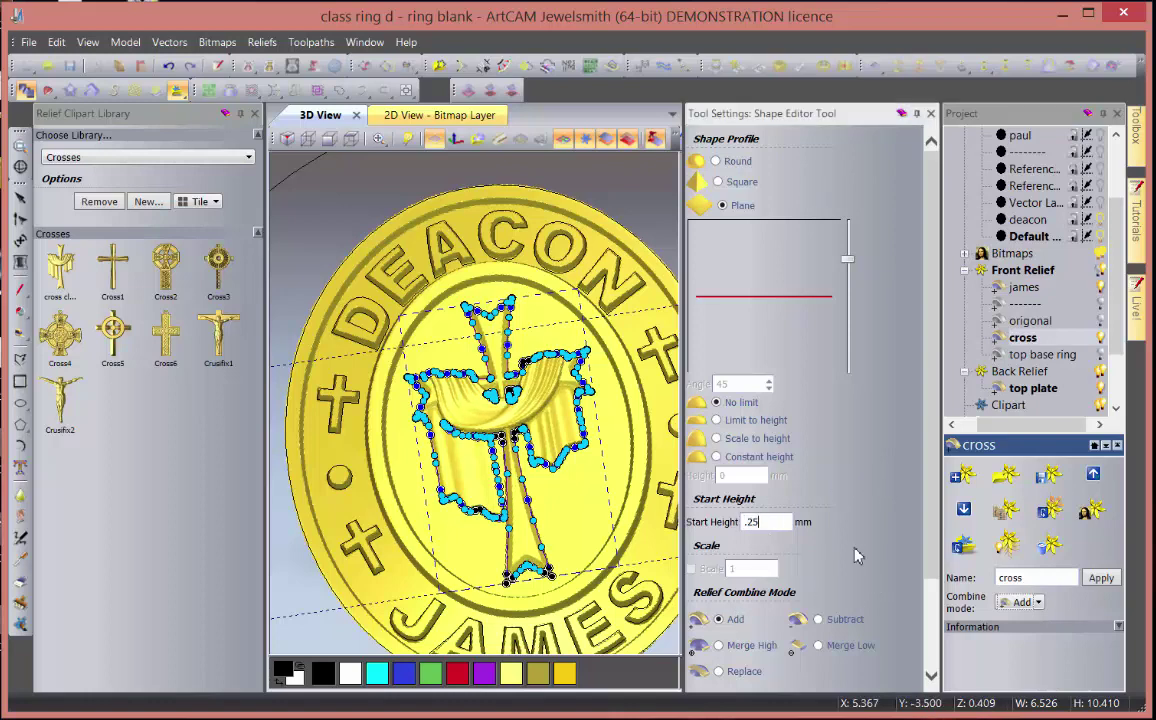
scroll(930, 470, "down", 3)
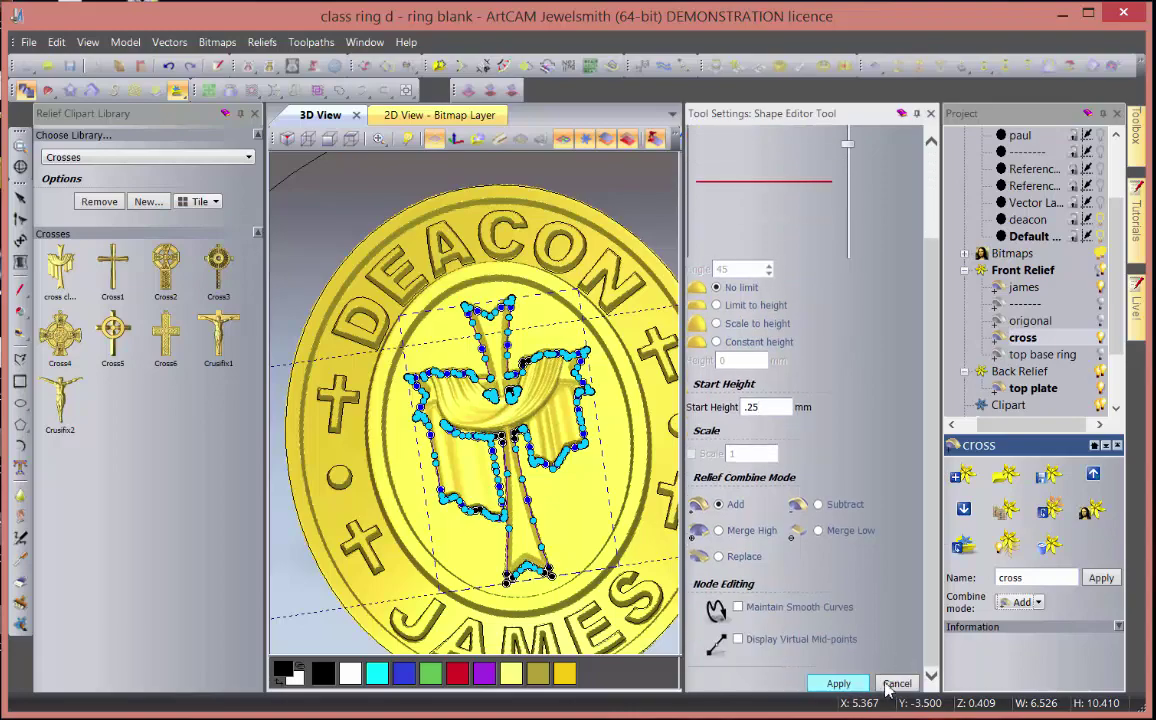
left_click(622, 508)
left_click_drag(622, 508, 619, 434)
scroll(633, 477, "up", 5)
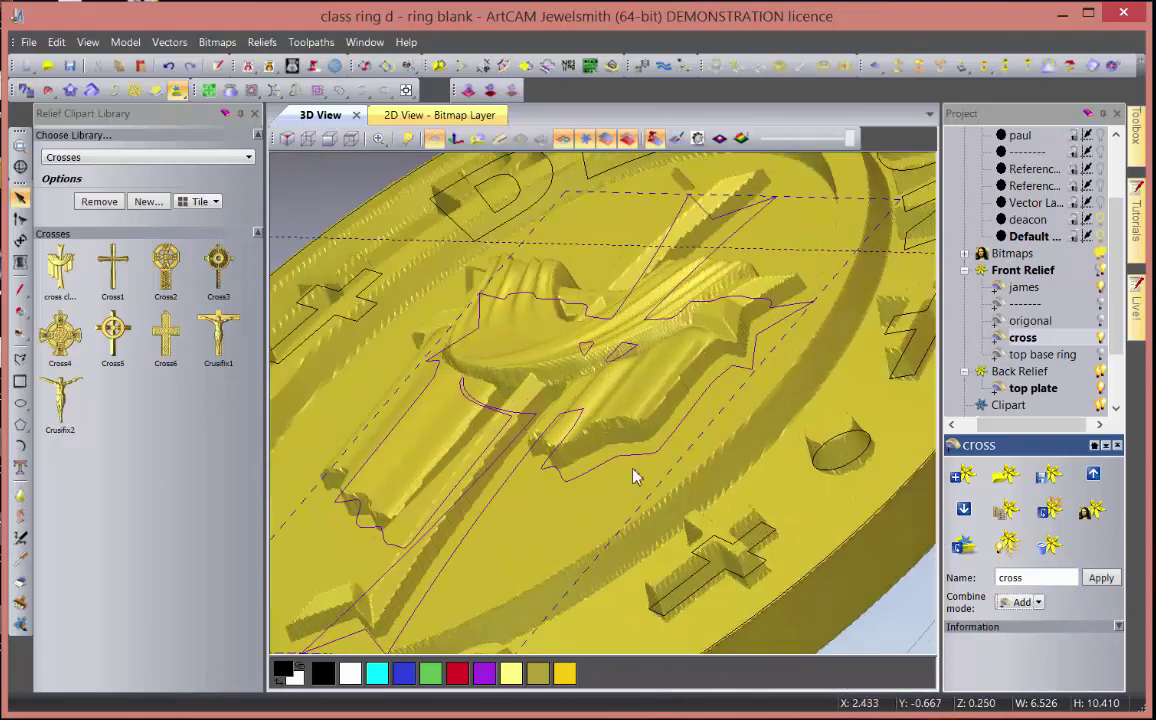
scroll(627, 487, "down", 5)
left_click_drag(550, 446, 537, 542)
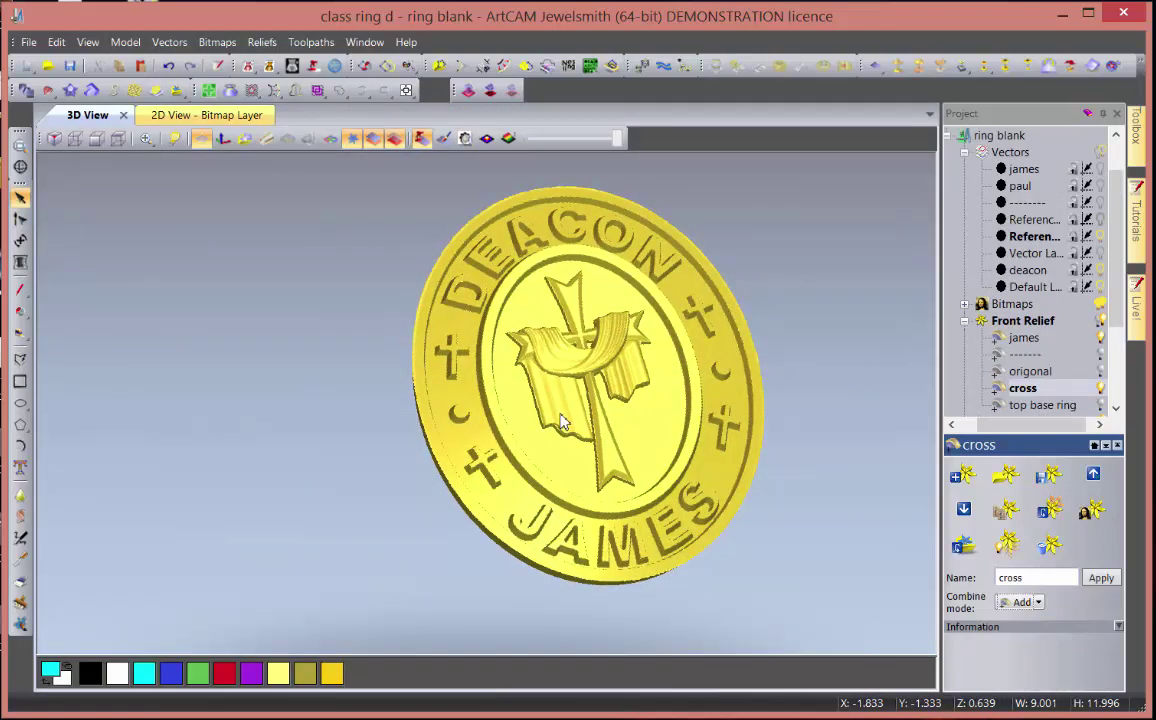
- Merge the visible Front Relief layers in the 2D view and rename the merged layer "final" followed by the first name
left_click(165, 115)
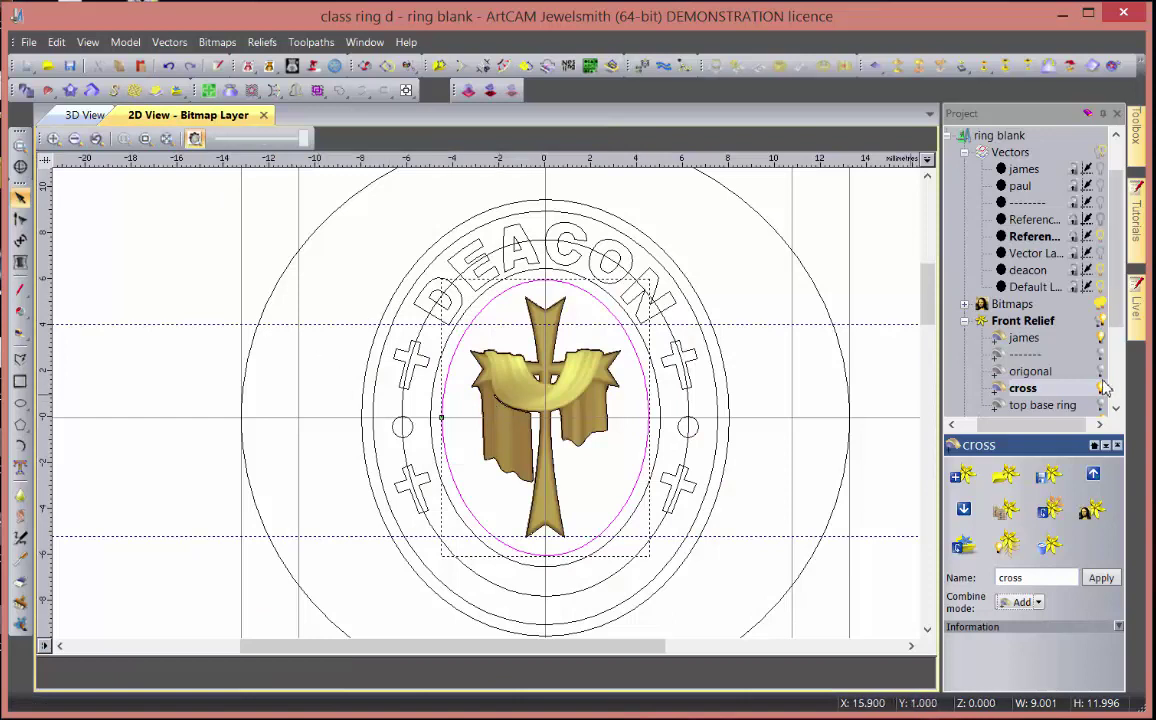
right_click(1015, 323)
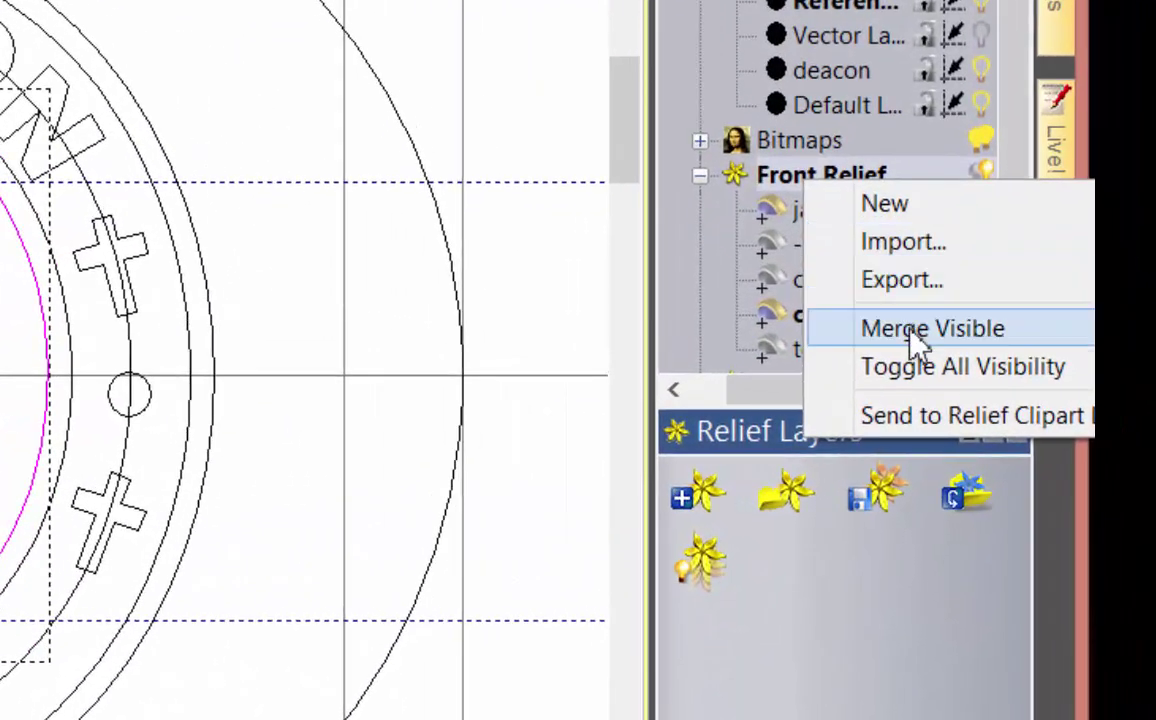
left_click(1004, 374)
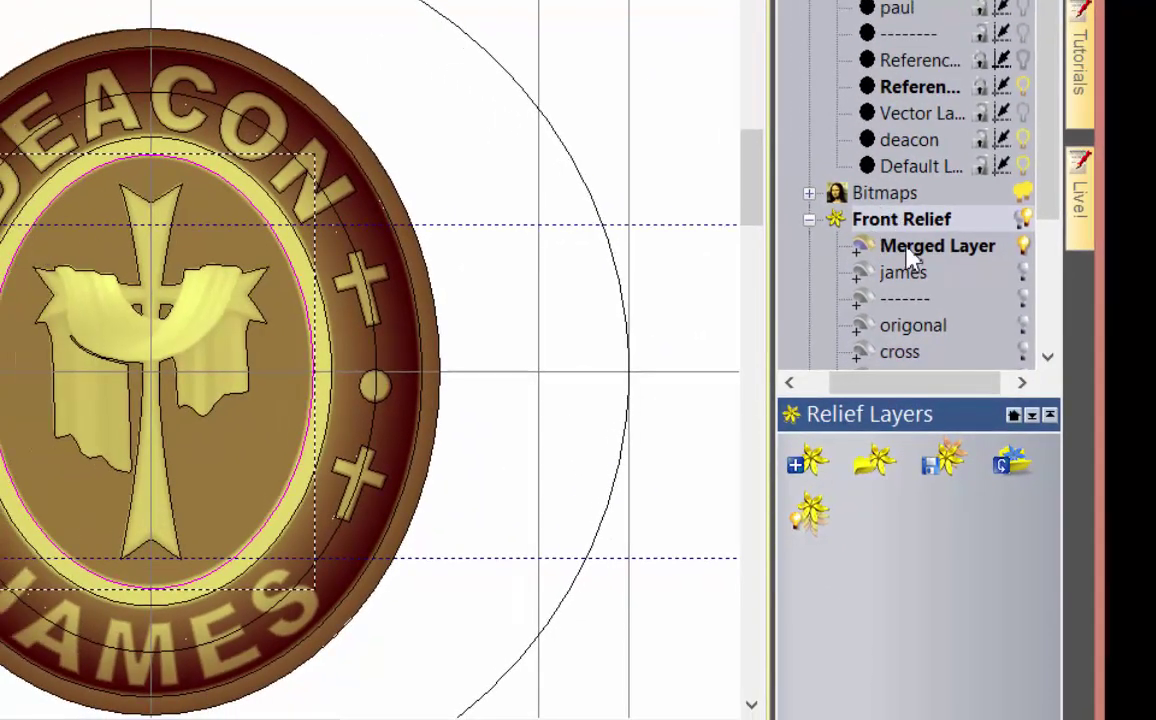
right_click(920, 259)
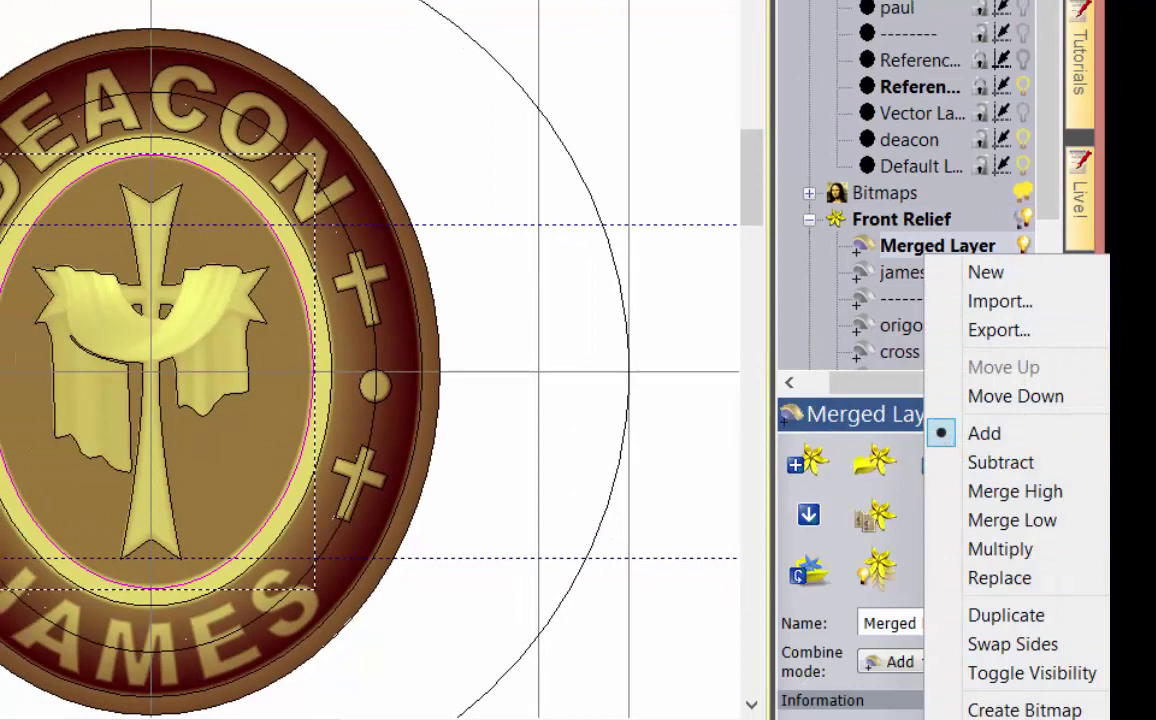
key("F2")
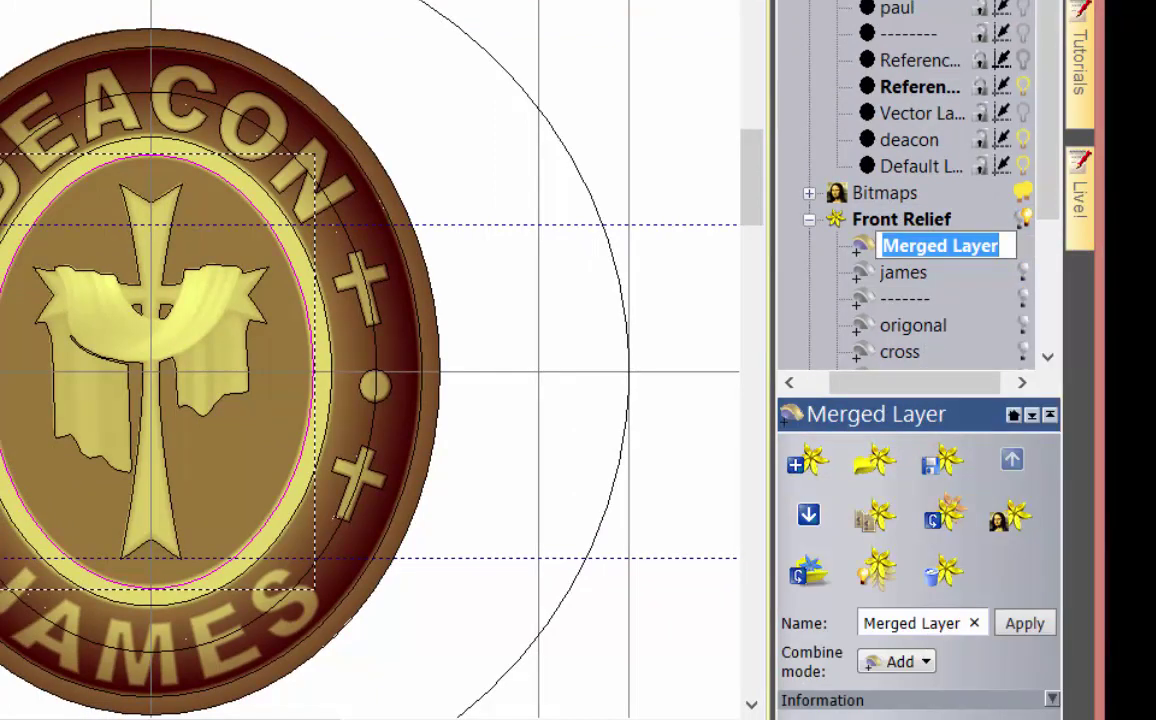
type("final")
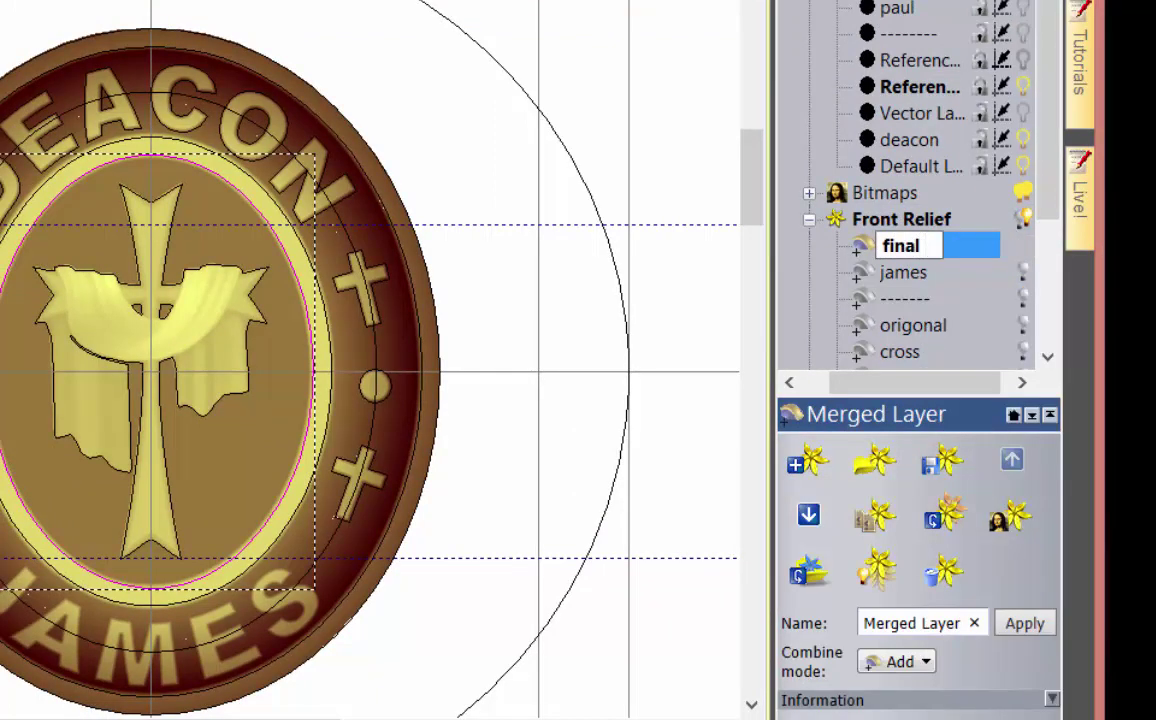
type(" james")
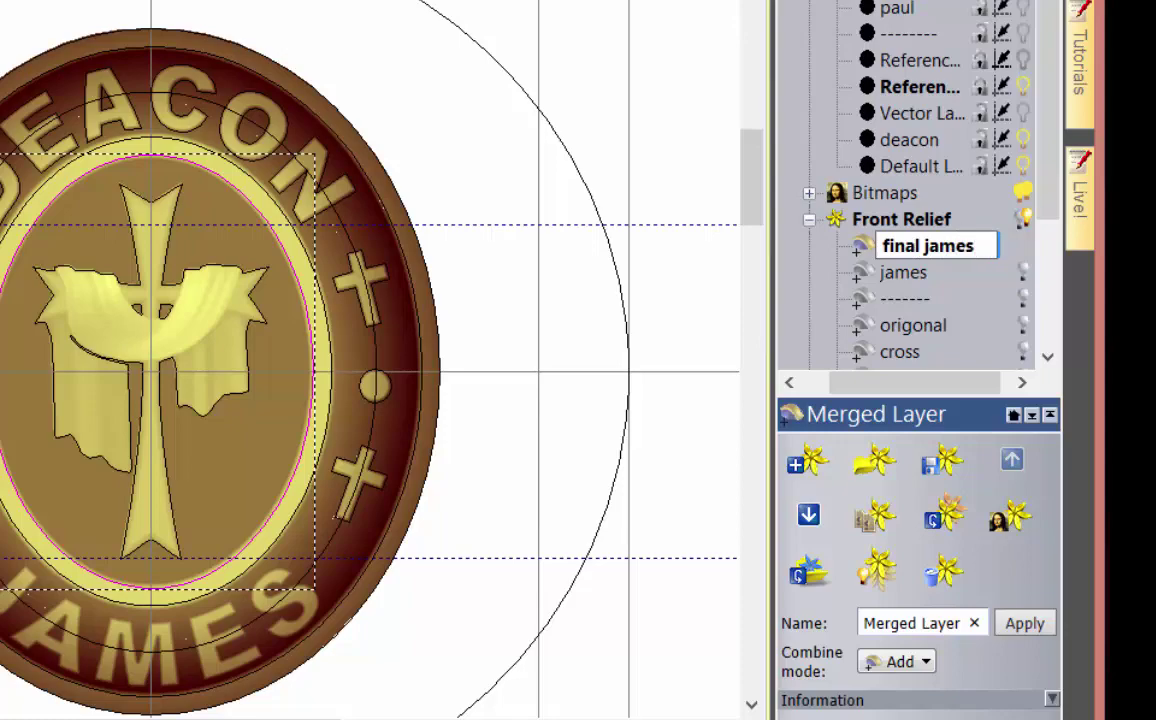
key("Return")
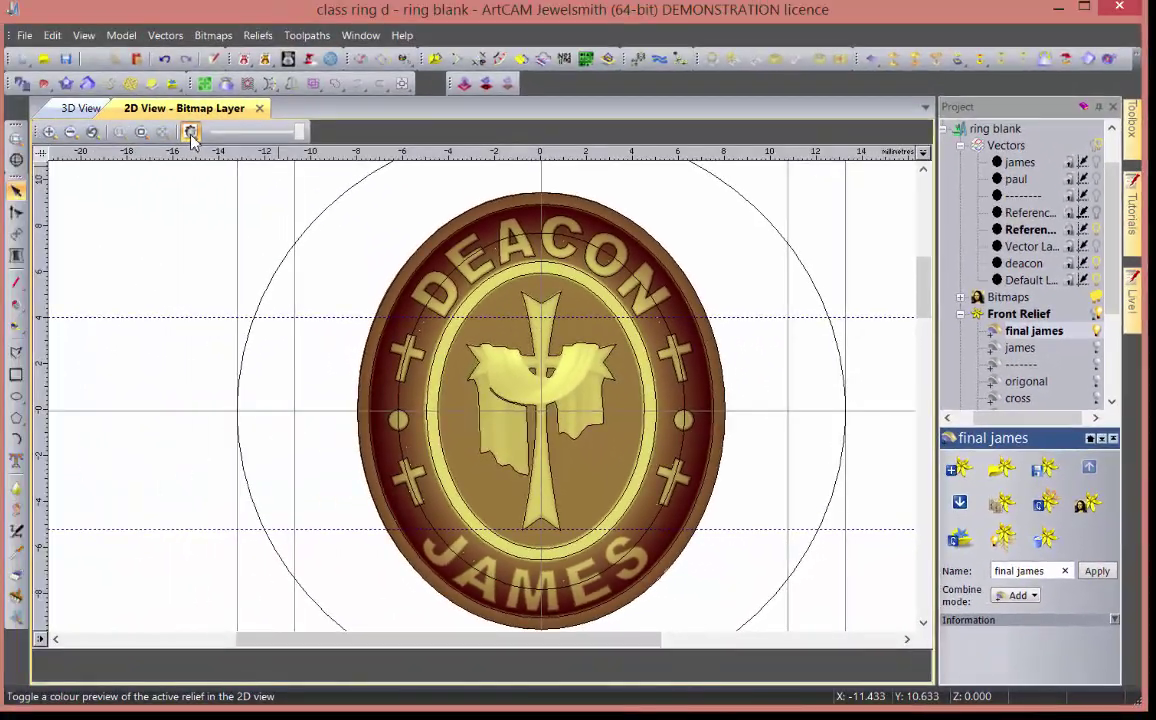
- Hide the 2D relief preview and fill the area between the inner oval and the draped cross outline with cyan
left_click(190, 134)
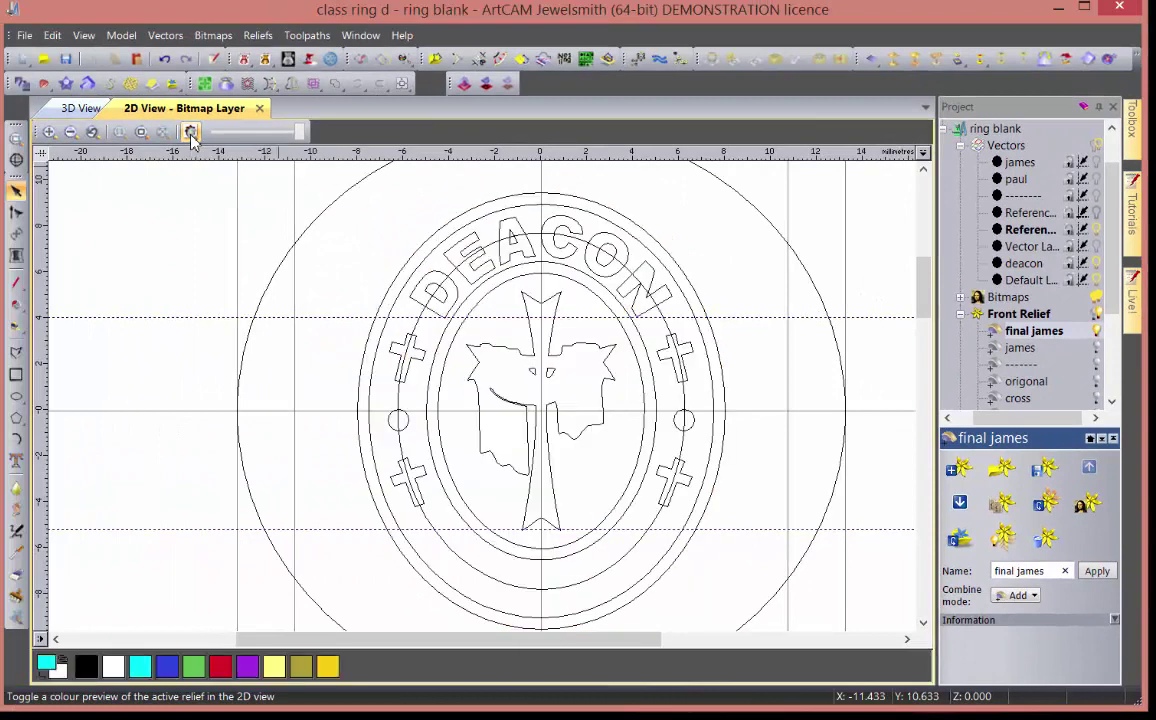
left_click(473, 314)
left_click(491, 344, "shift")
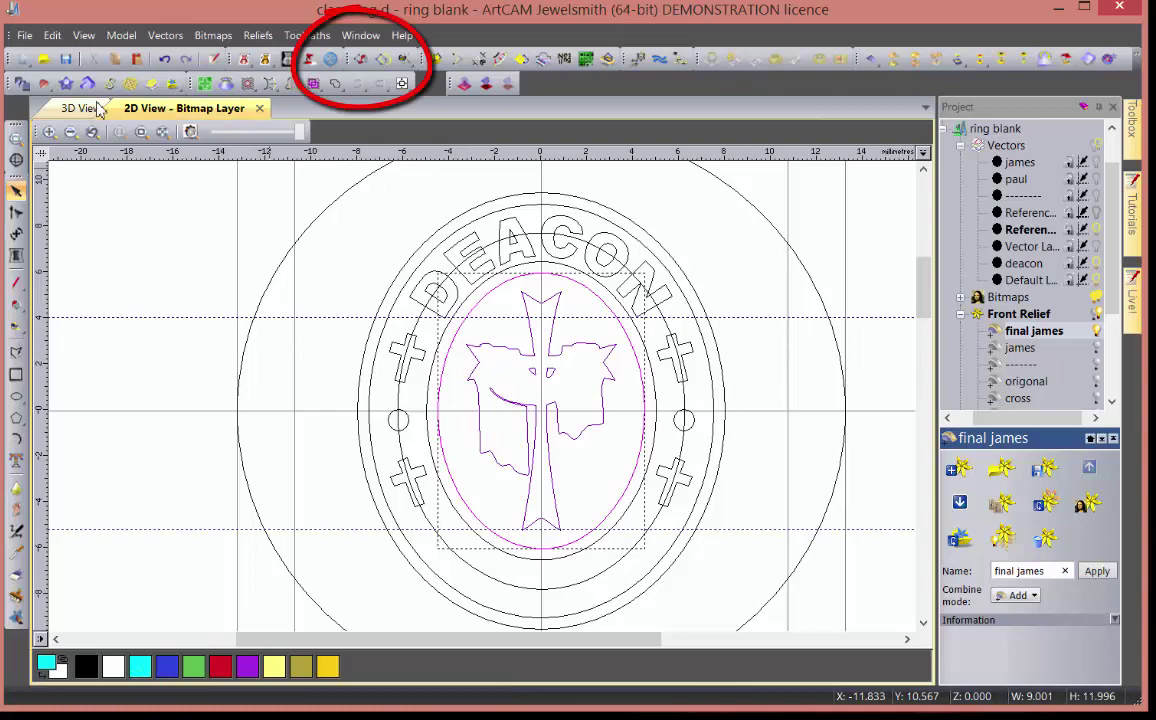
left_click(330, 58)
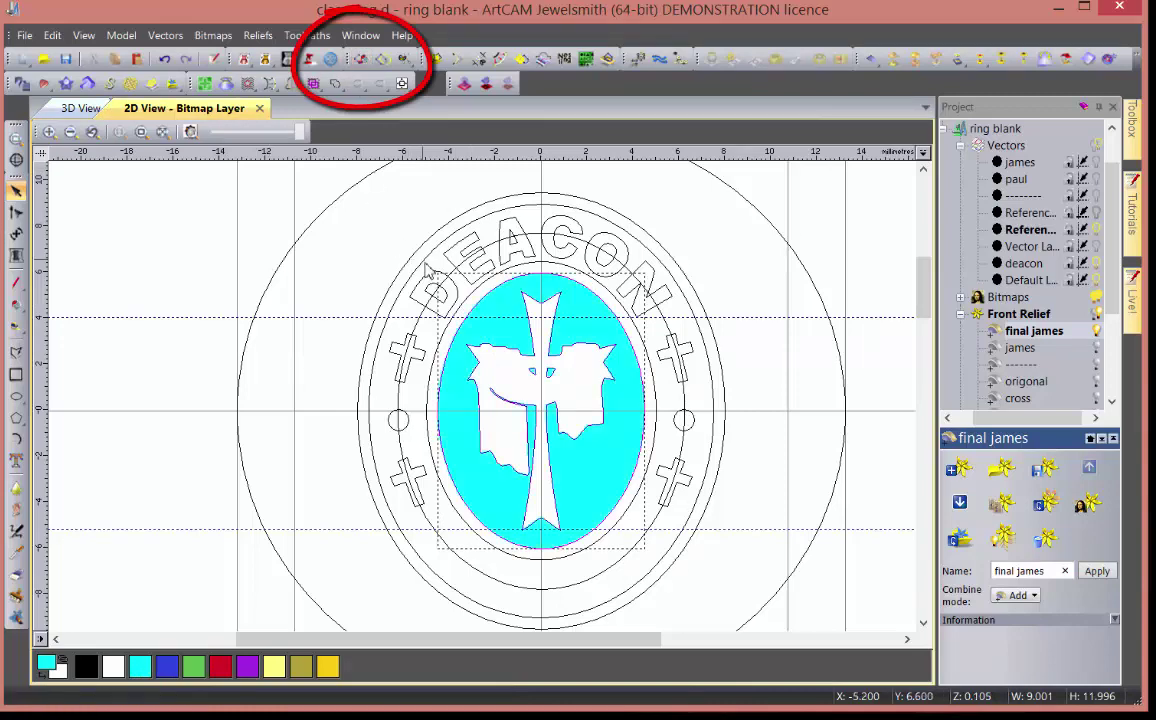
- Fill the lettering band between its outer and inner oval borders with cyan
left_click(412, 268)
left_click(428, 280, "shift")
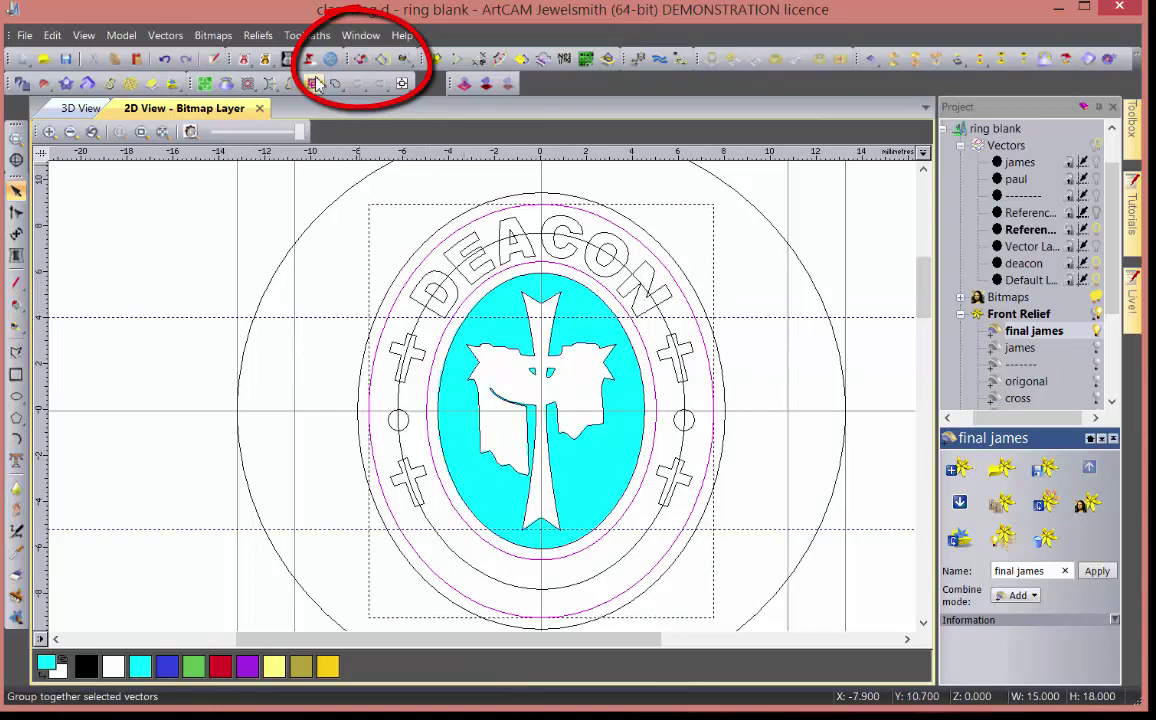
left_click(361, 60)
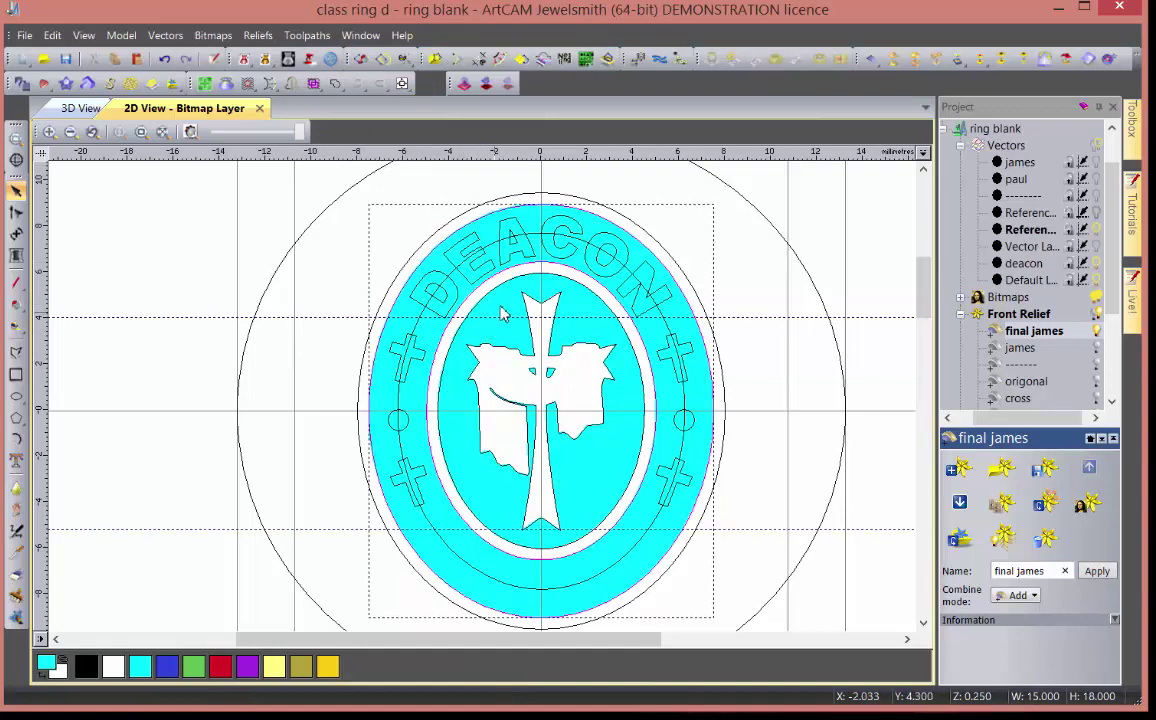
- Group the band's lettering, small crosses and dots, and fill the grouped shapes with white
left_click(418, 302)
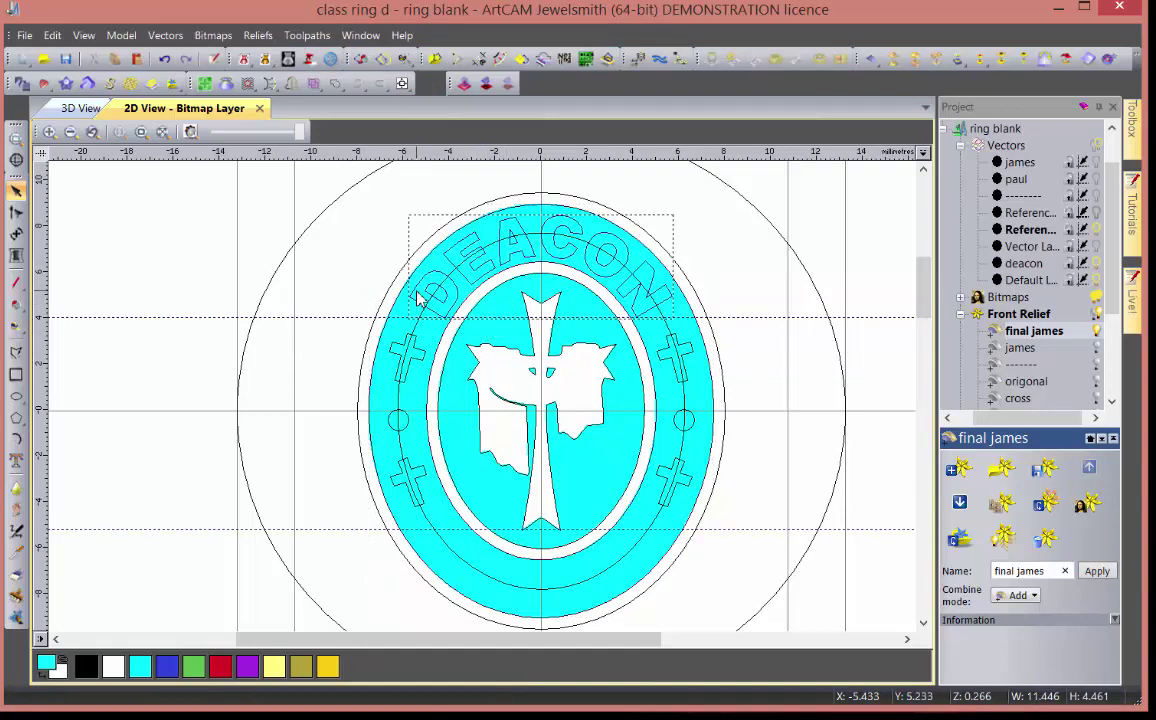
left_click(412, 360, "shift")
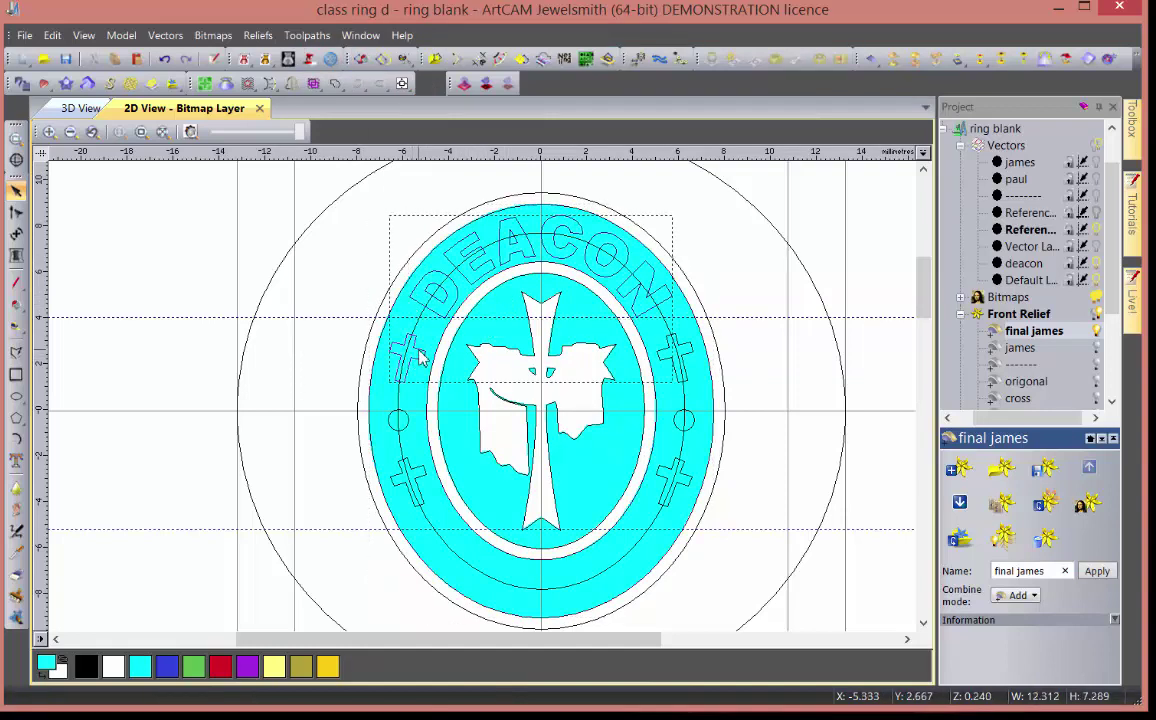
left_click(404, 428, "shift")
left_click(418, 478, "shift")
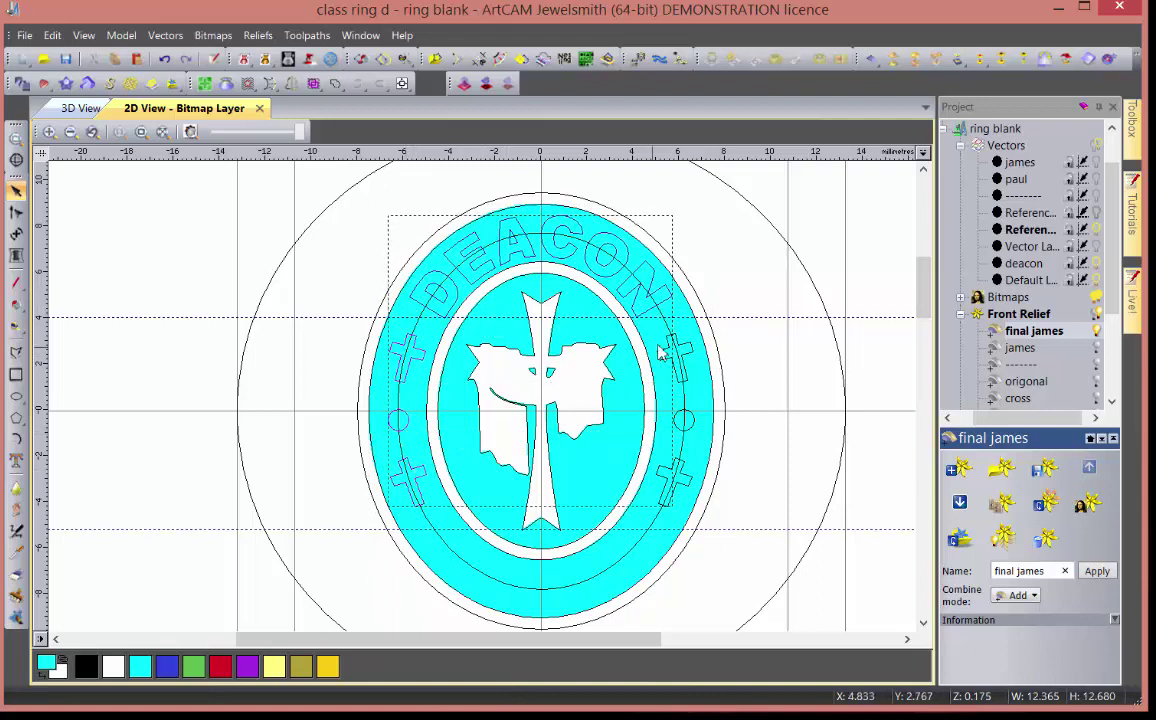
left_click(680, 420, "shift")
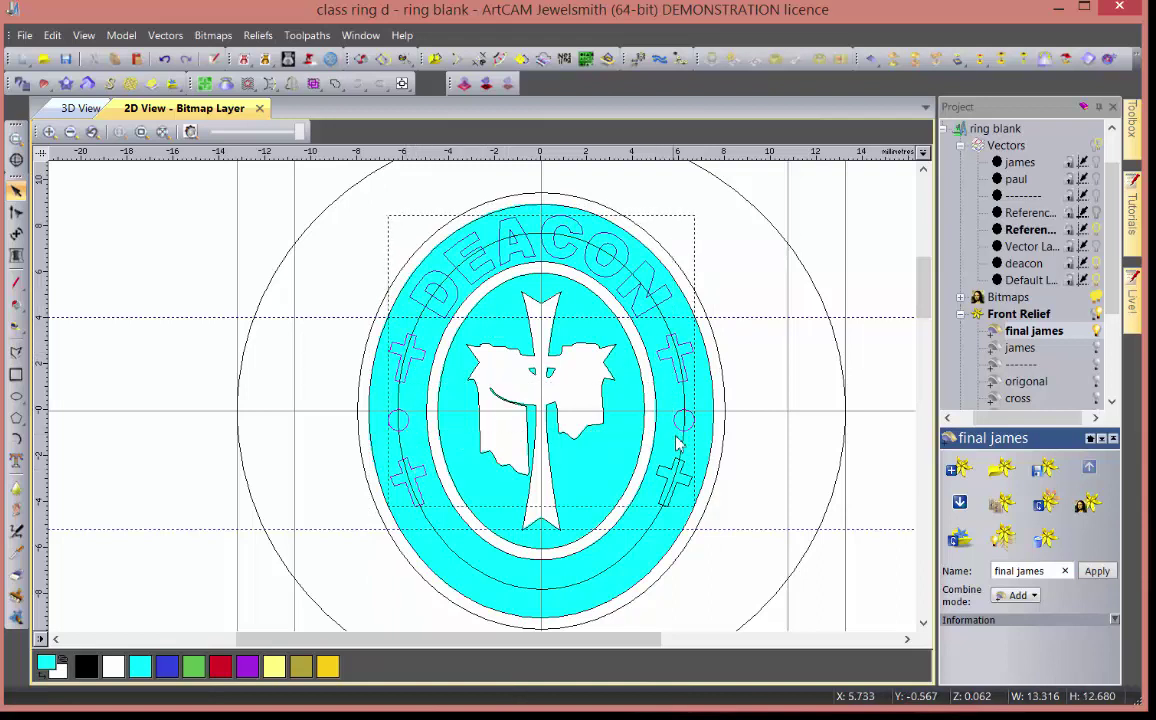
right_click(663, 447)
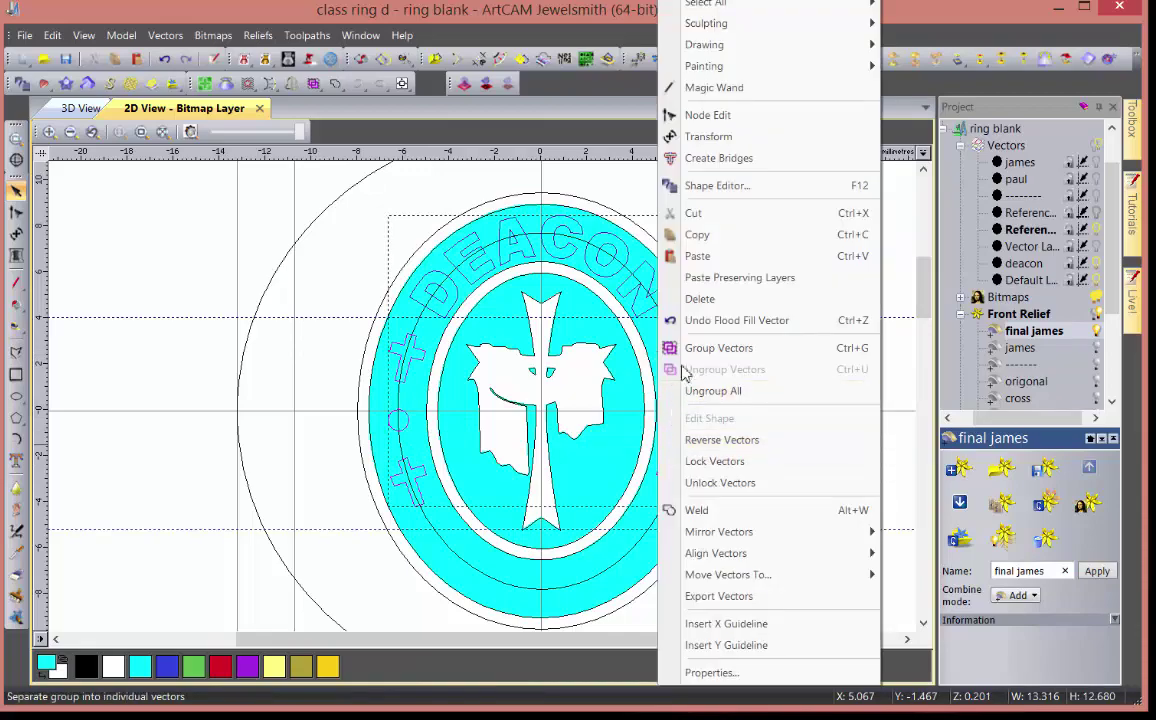
left_click(700, 346)
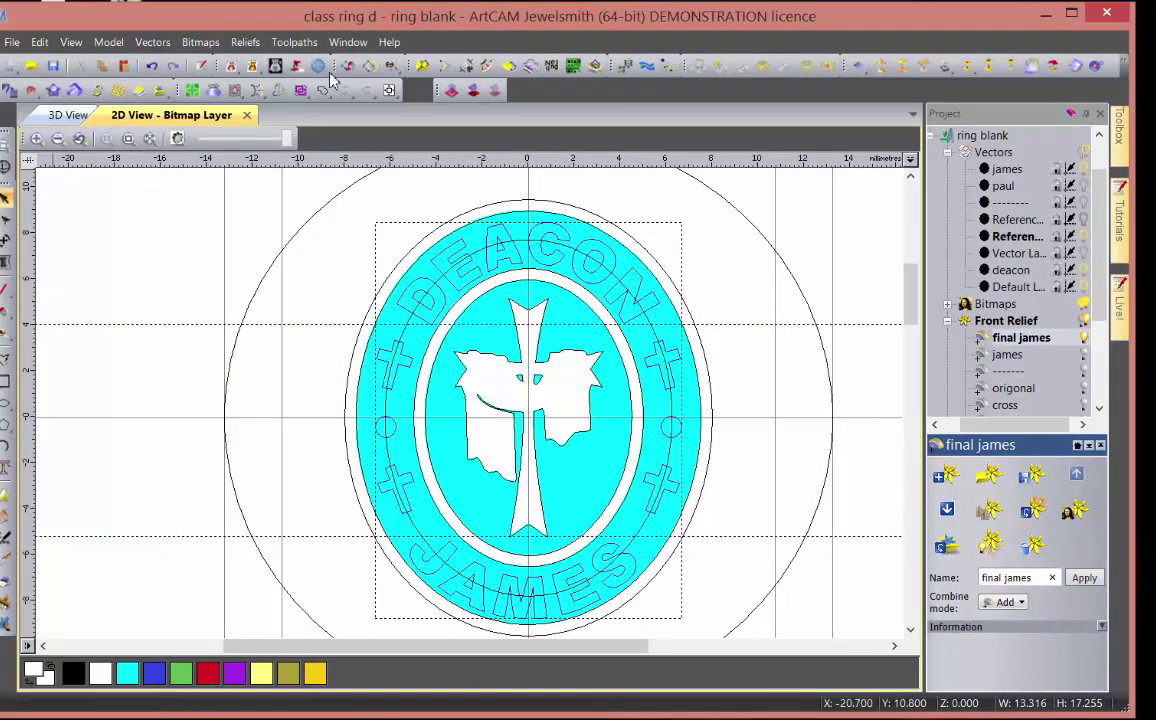
left_click(318, 65)
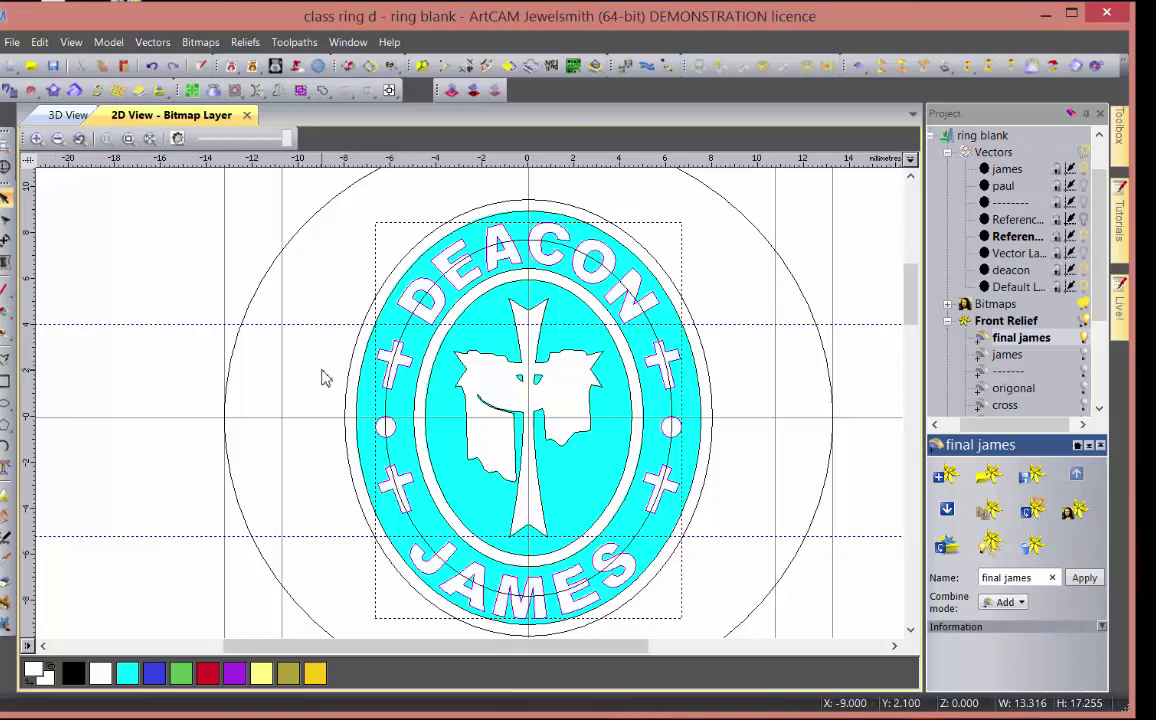
- Pick cyan from the face's filled area as the active colour and start Texture Relief on the selected colour
left_click(485, 323)
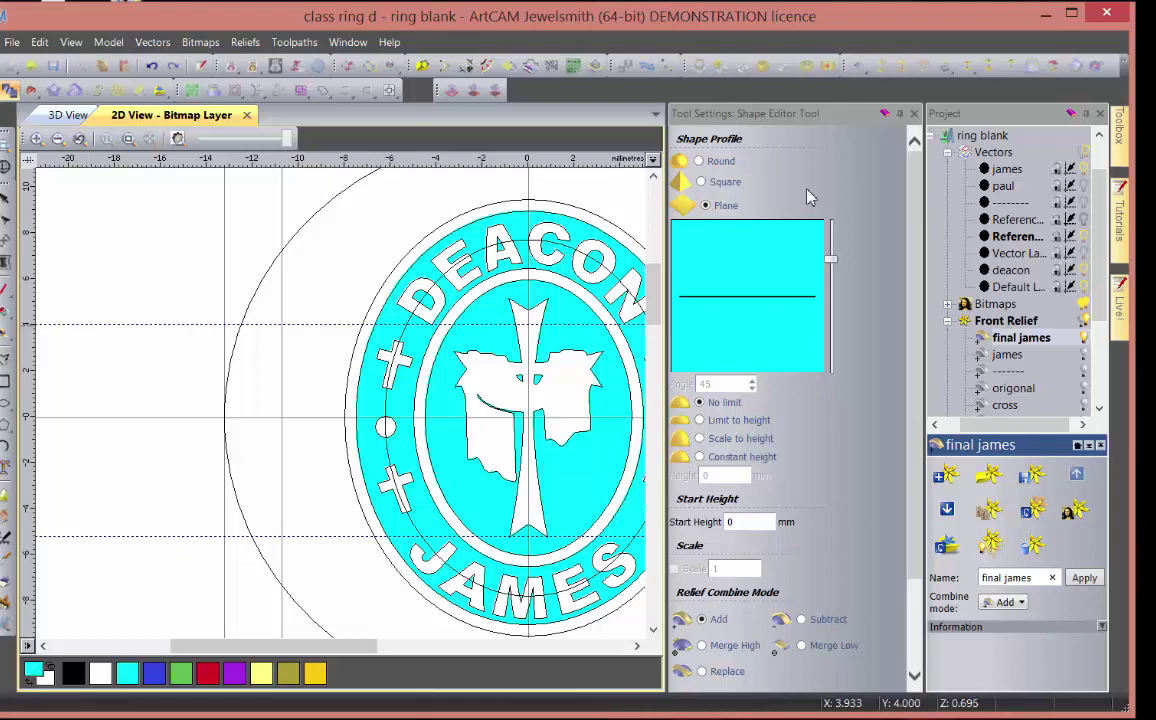
left_click(915, 113)
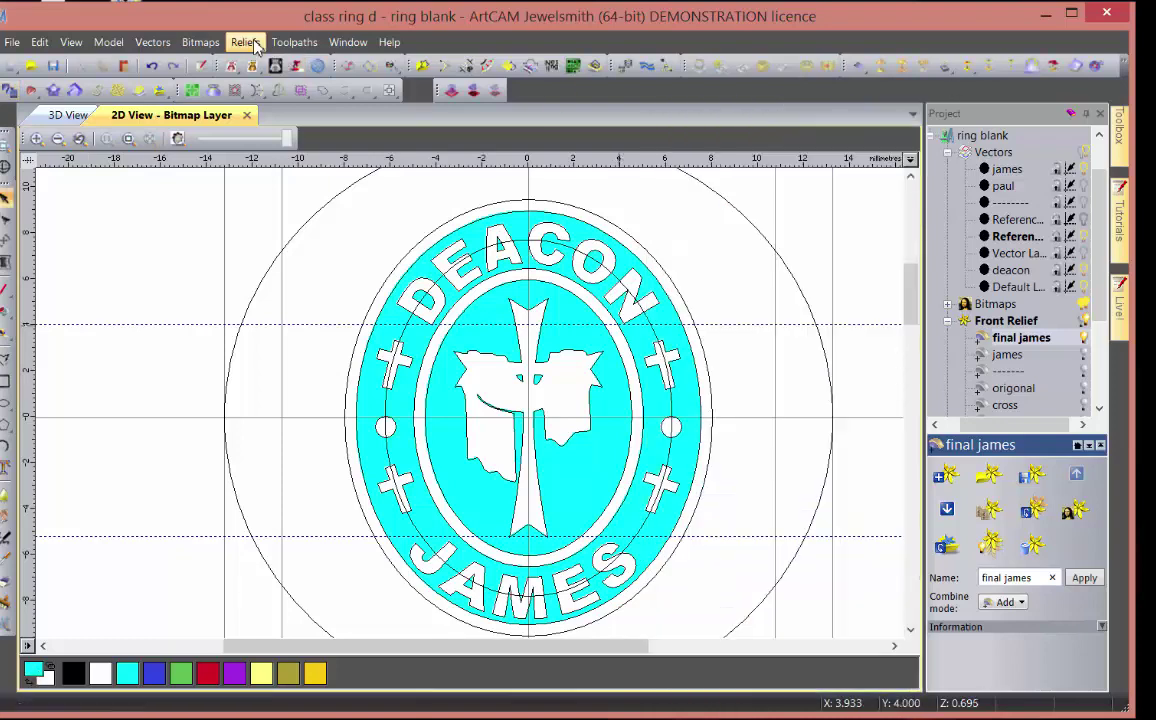
left_click(245, 42)
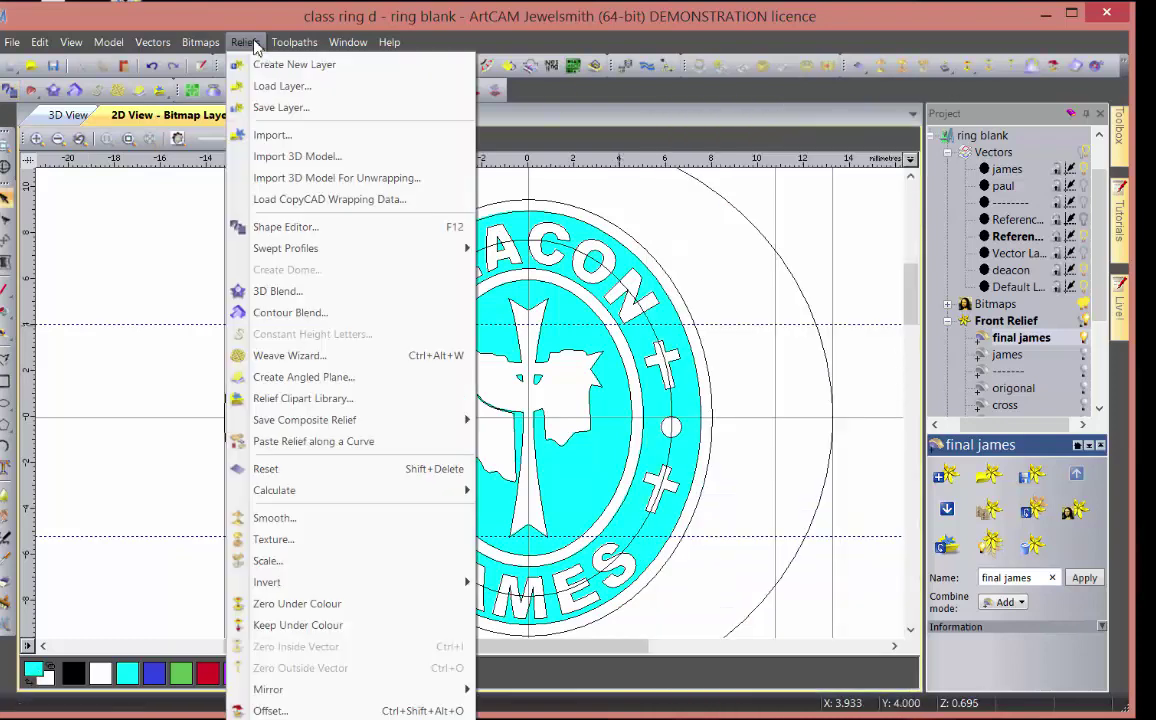
left_click(292, 545)
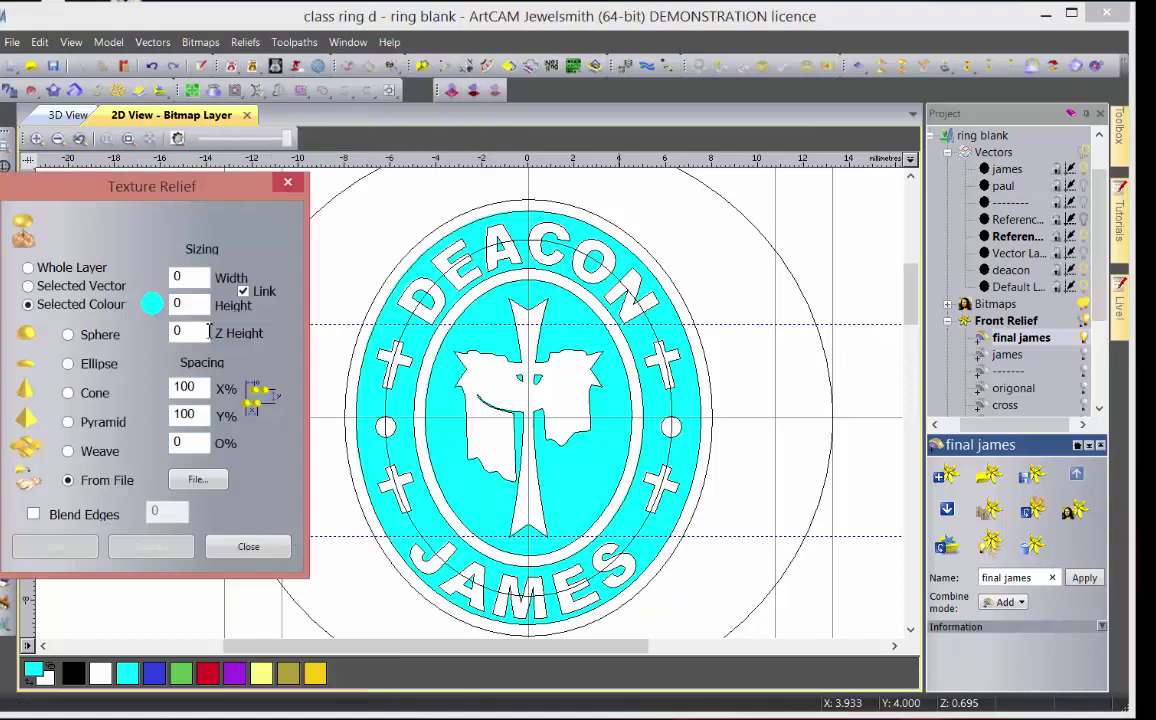
left_click_drag(210, 208, 256, 165)
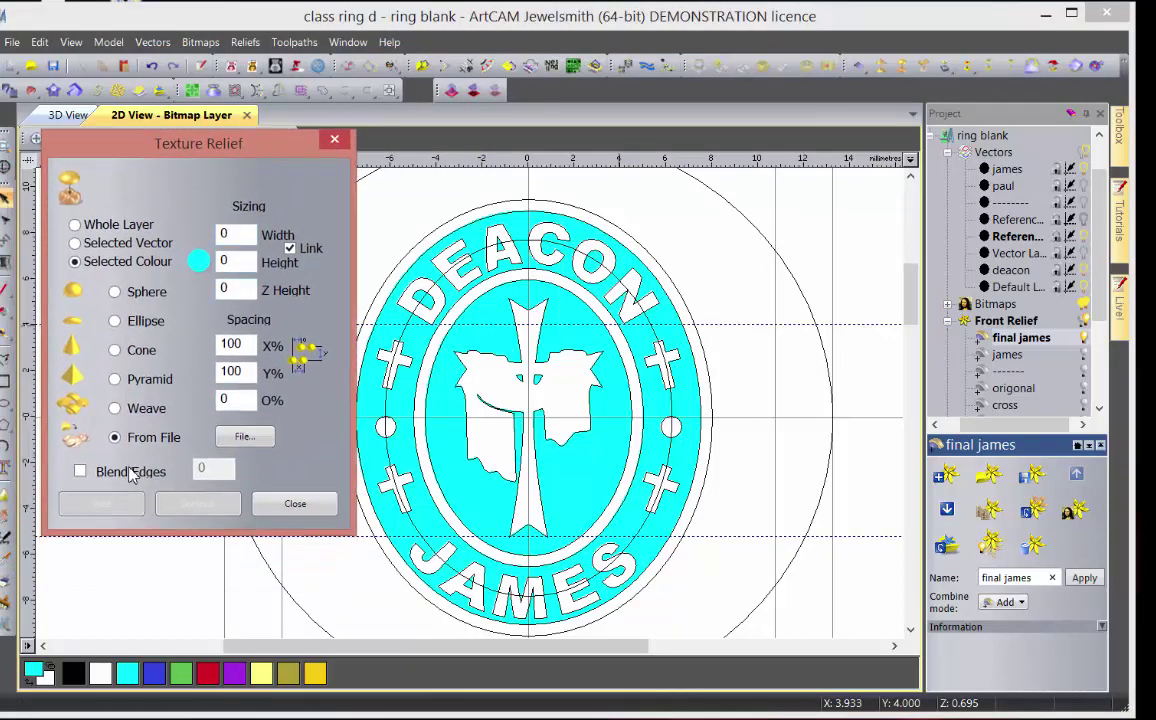
- Load the Crumpled relief from the Reliefs > Texture folder in ArtCAM Files as the texture source
left_click(246, 437)
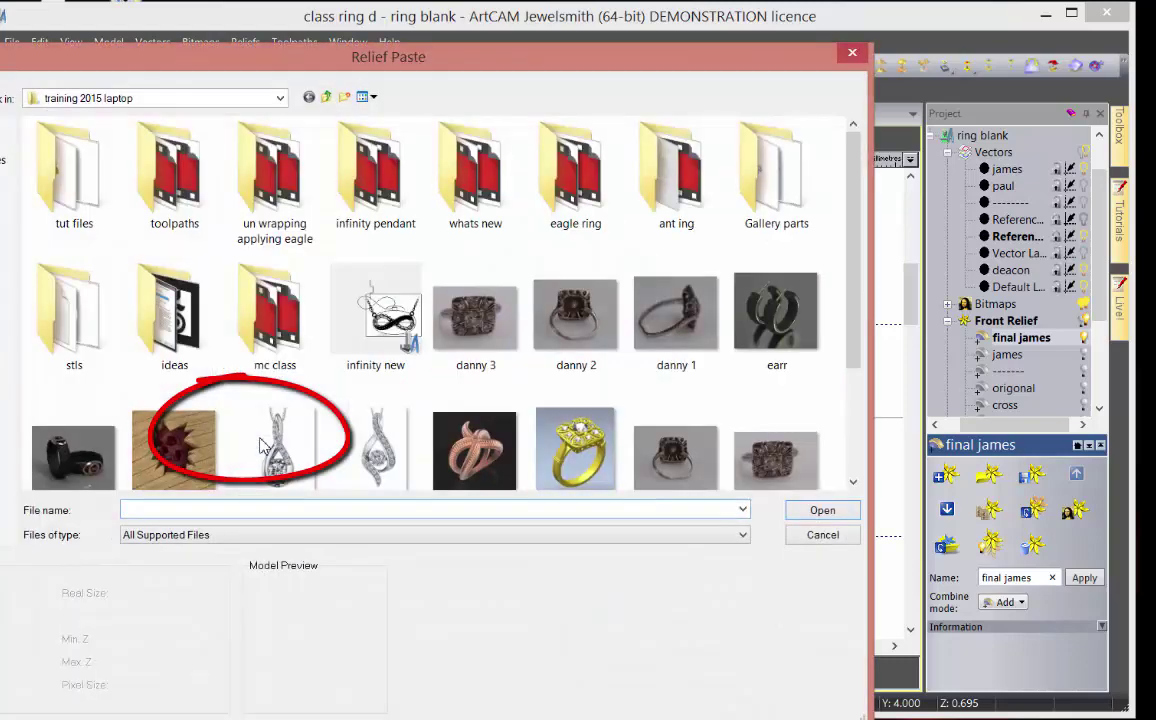
left_click(5, 200)
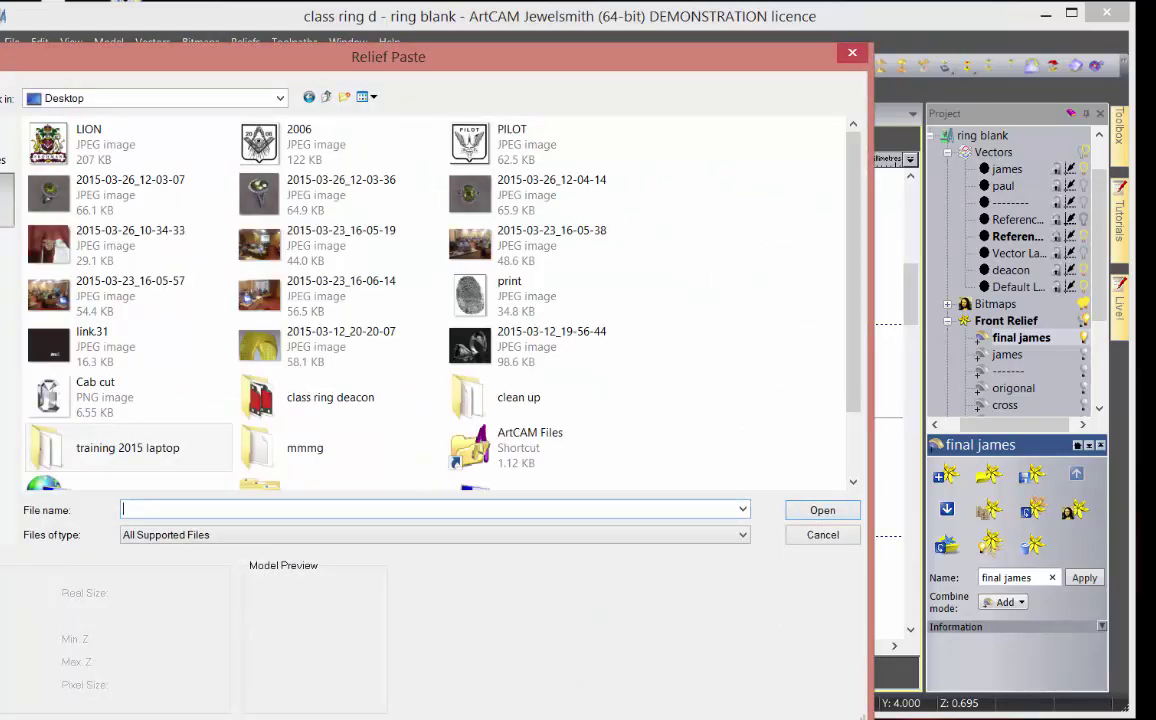
double_click(485, 440)
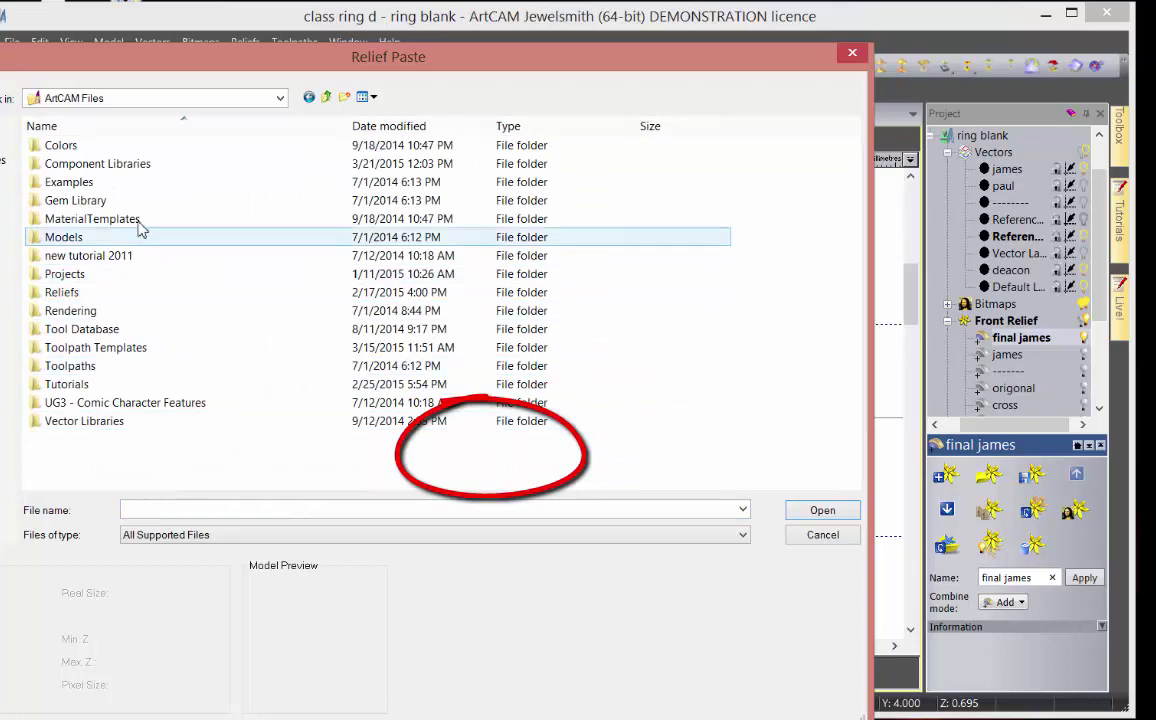
left_click(70, 293)
double_click(70, 293)
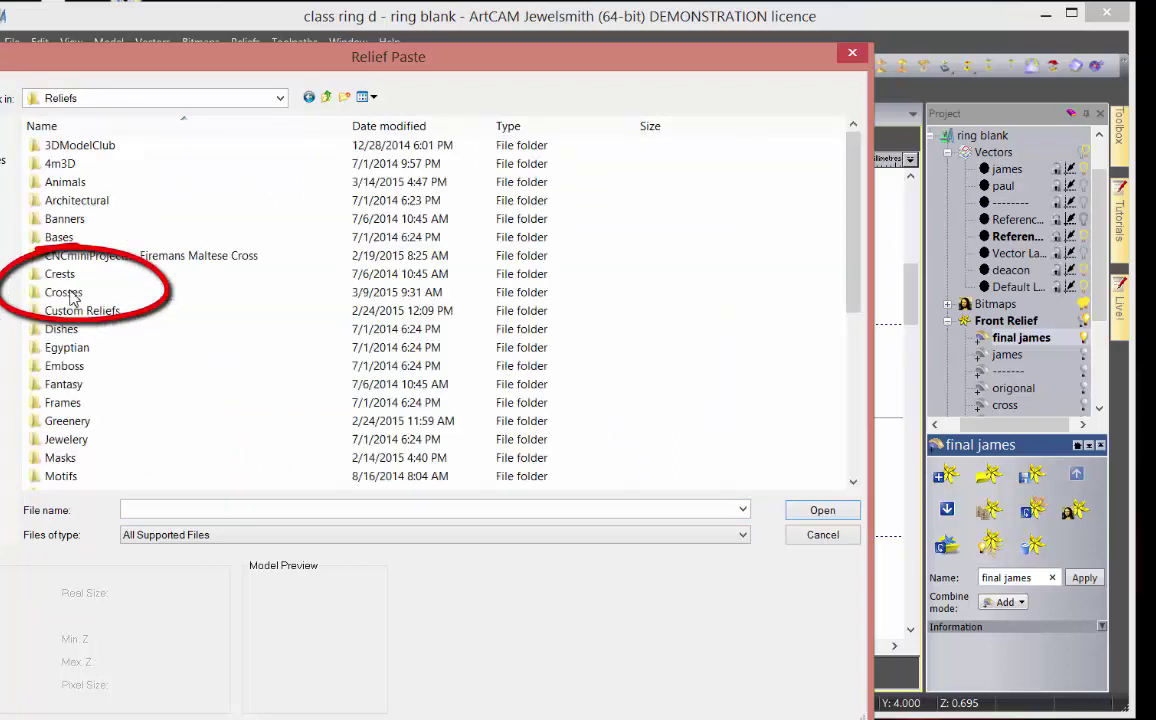
scroll(75, 455, "down", 3)
scroll(75, 455, "down", 3)
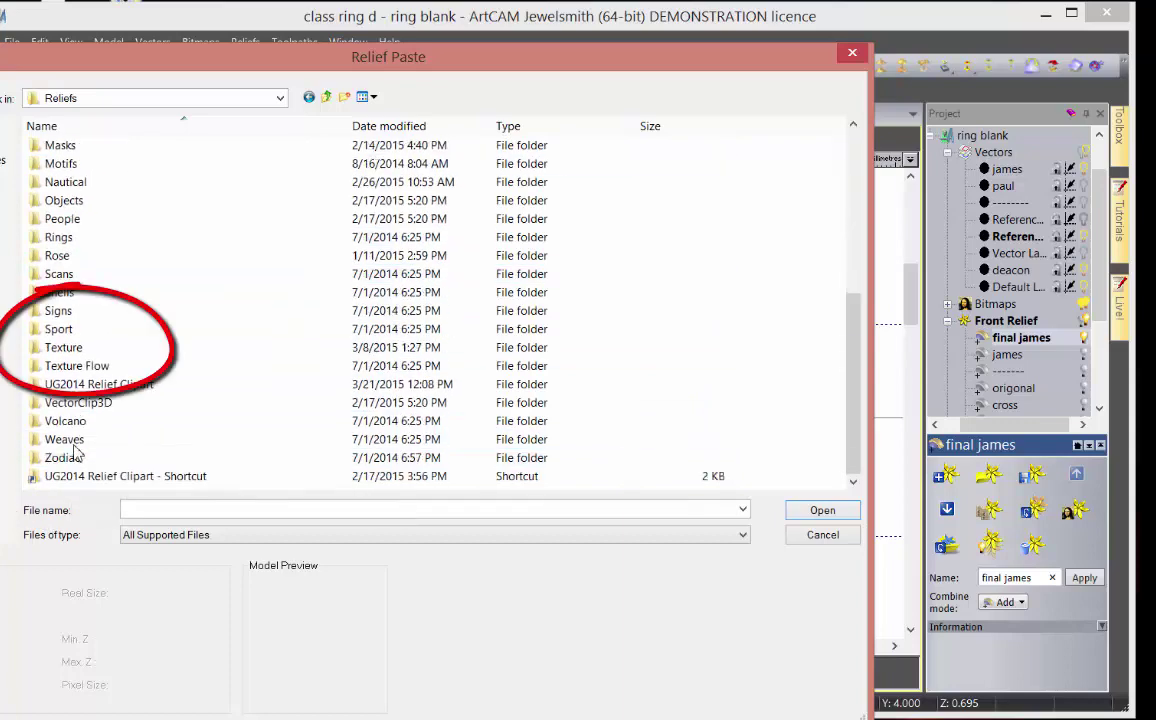
double_click(57, 360)
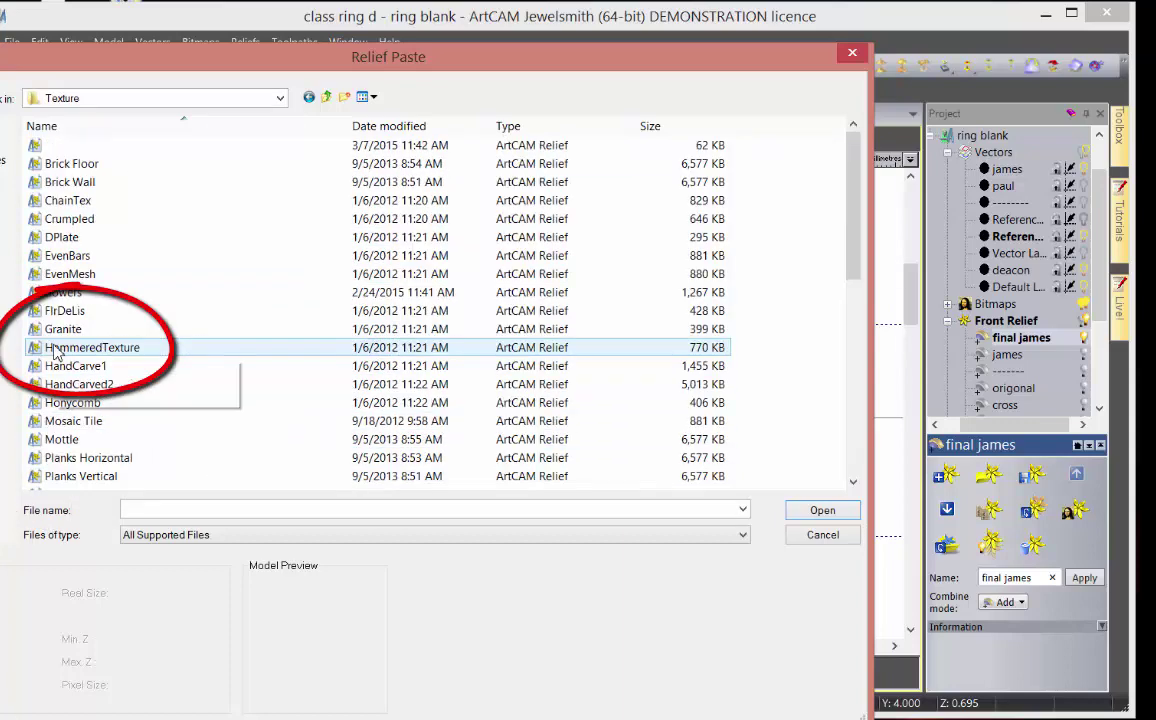
left_click(72, 222)
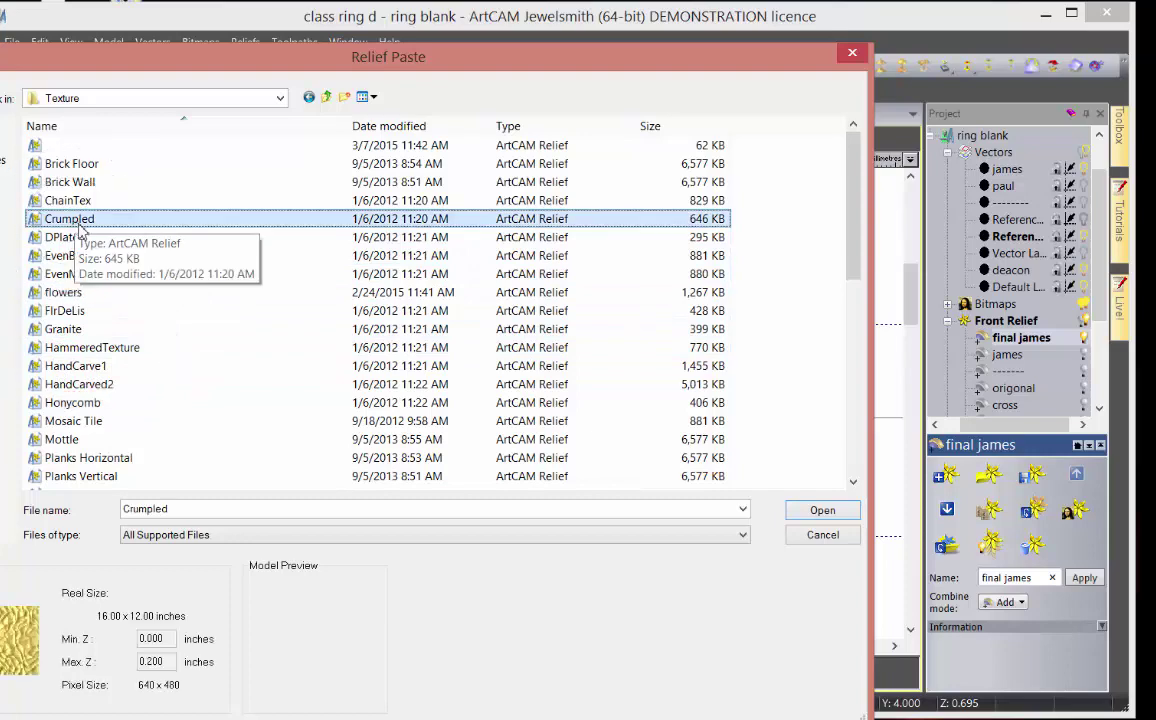
left_click(821, 511)
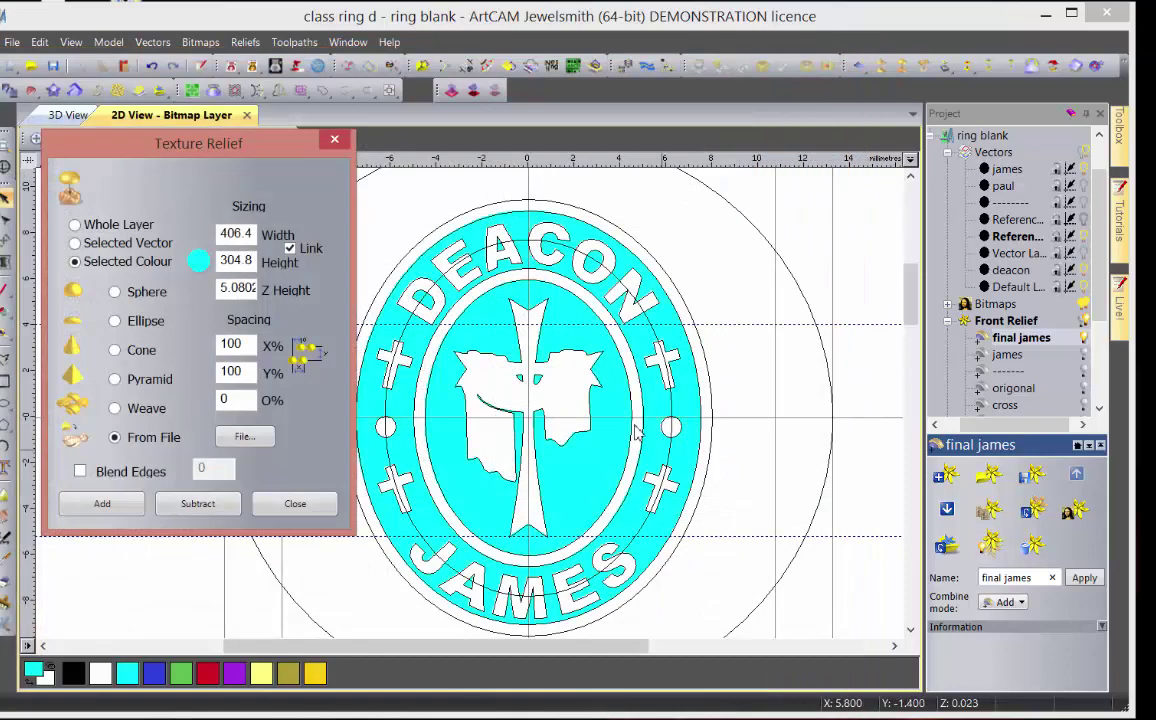
- Set the texture's linked width to 20 mm and Z height to 0.2 mm, and add it to the cyan areas
left_click(72, 115)
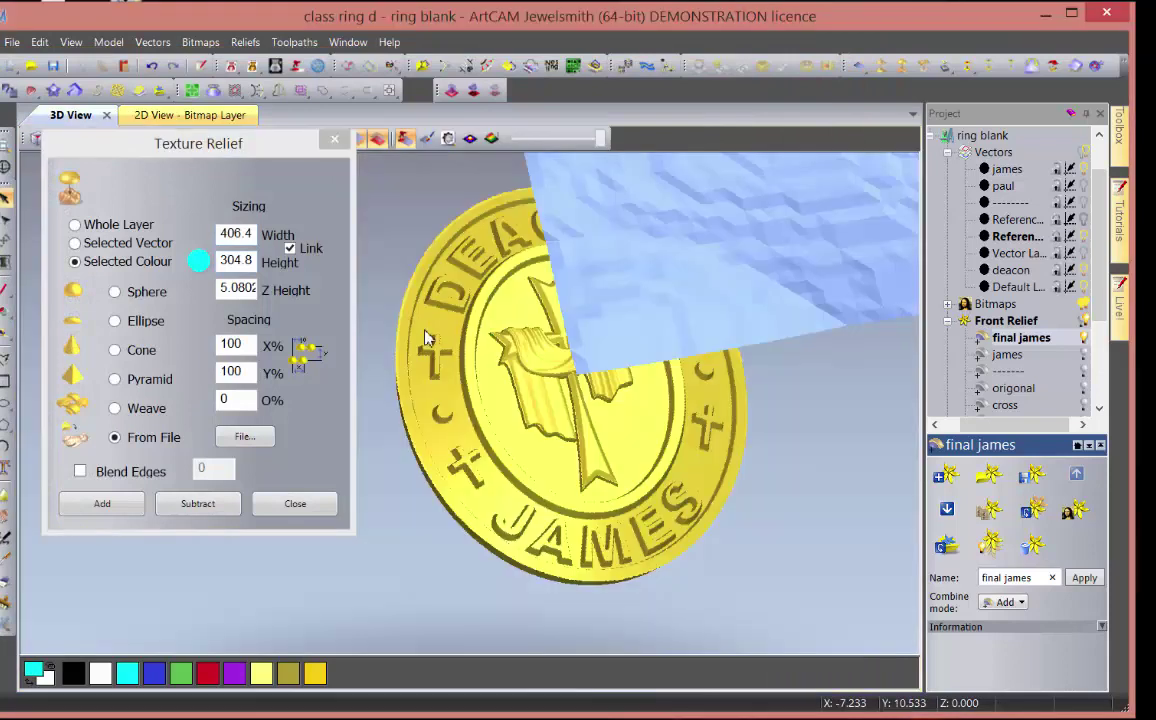
scroll(527, 355, "down", 5)
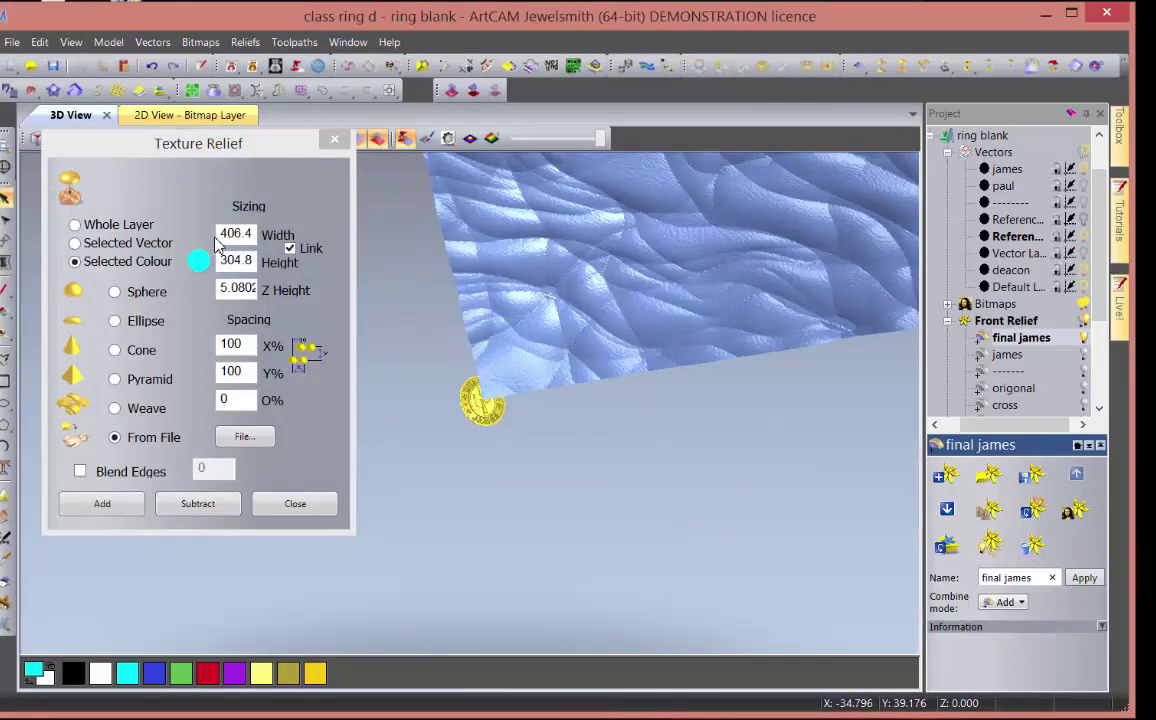
left_click_drag(220, 234, 310, 239)
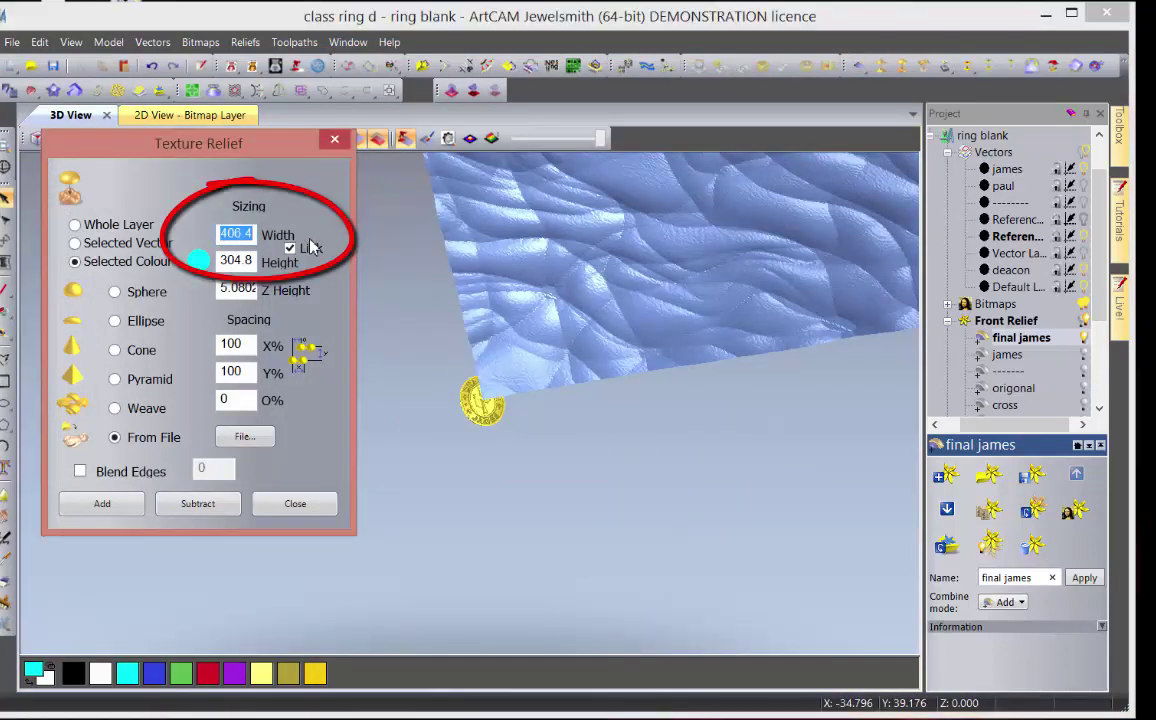
type("20")
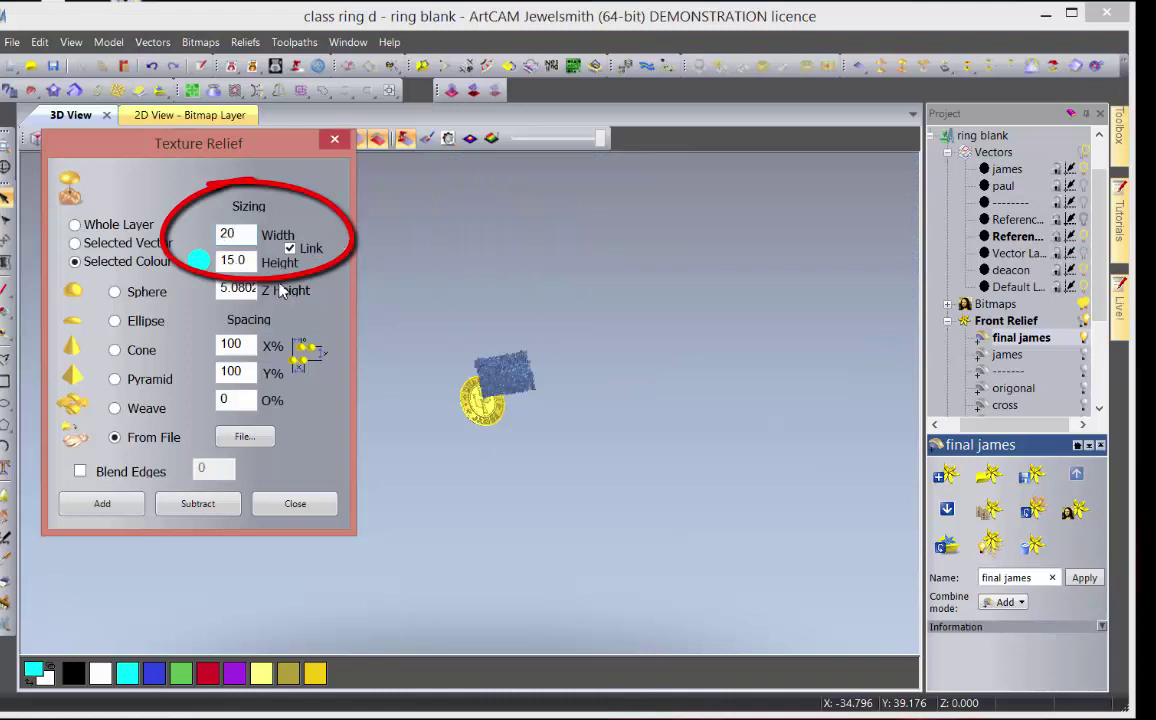
type(".2")
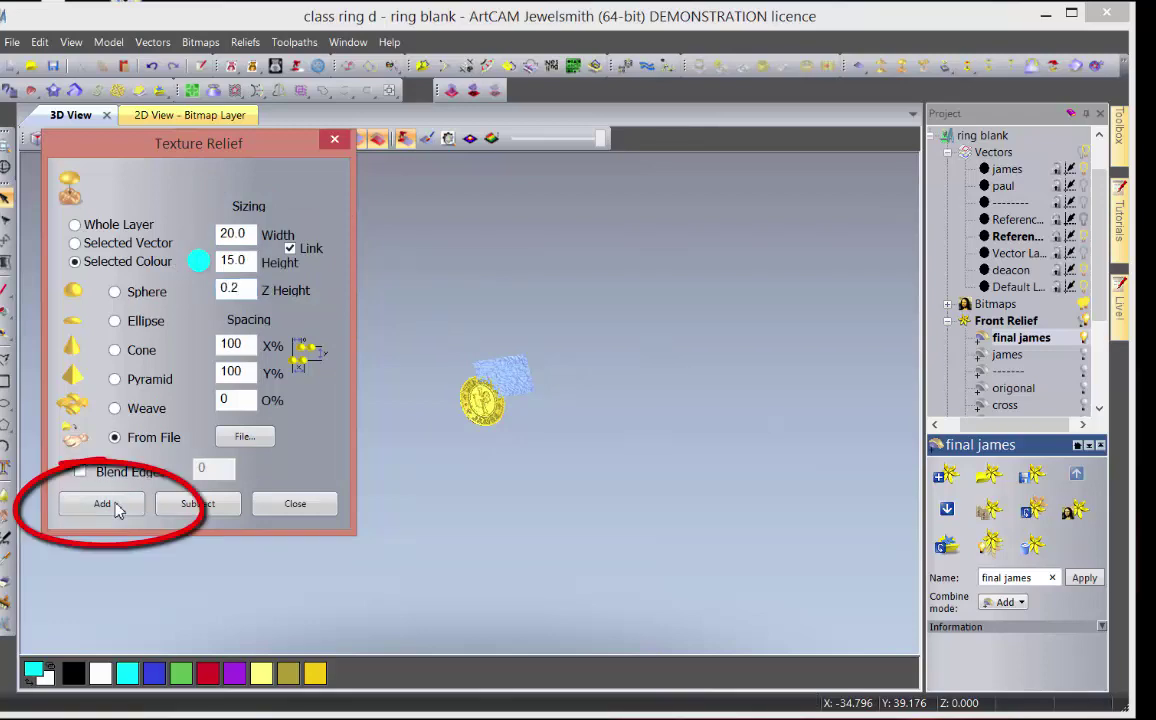
scroll(470, 420, "up", 5)
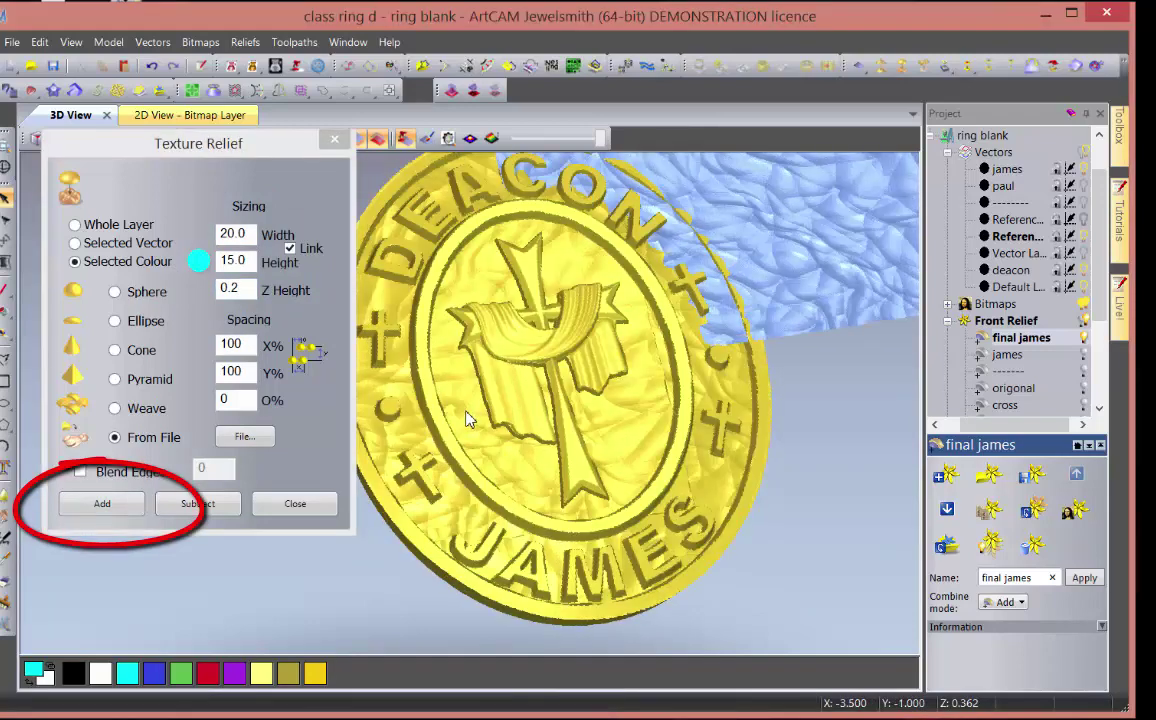
left_click(334, 139)
- Check the textured background around the cross and lettering in 3D, and save the project
left_click_drag(455, 452, 482, 437)
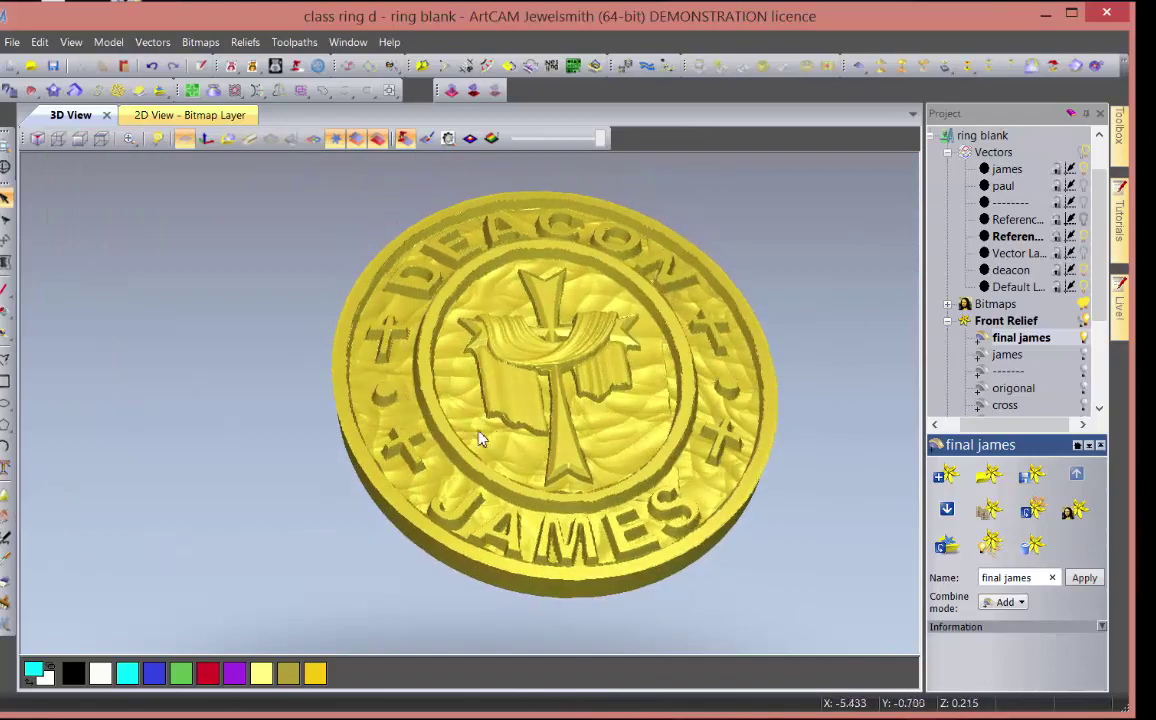
scroll(514, 390, "up", 5)
scroll(517, 420, "down", 5)
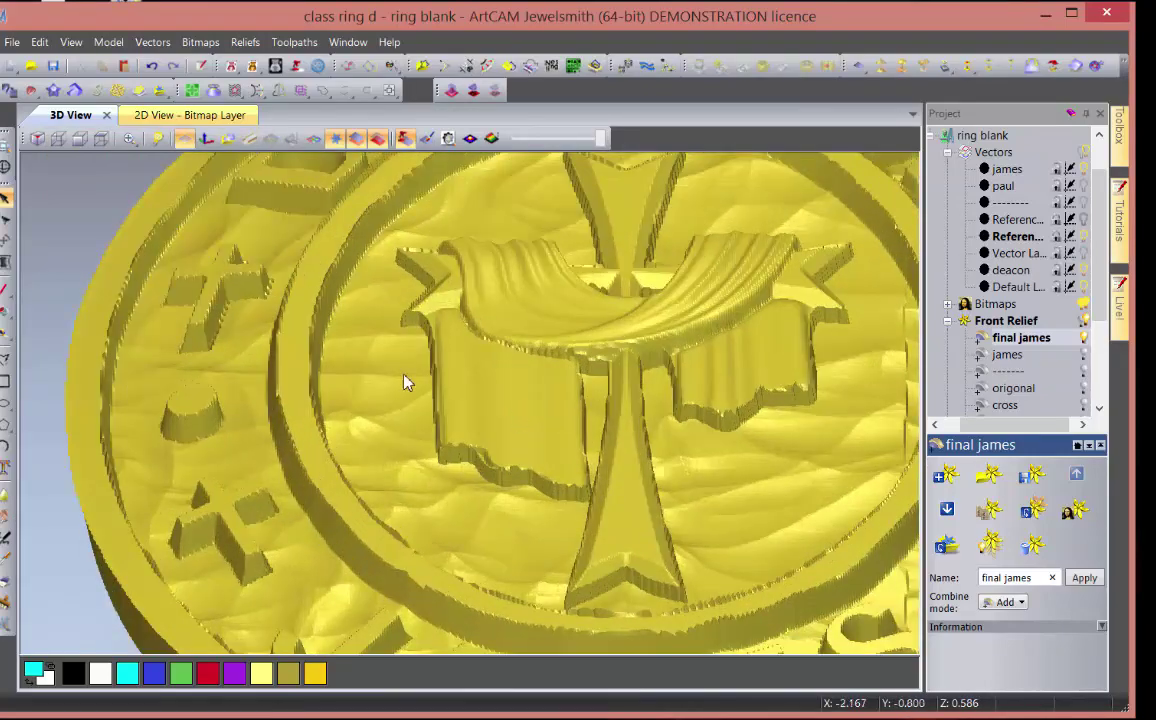
left_click_drag(480, 452, 503, 395)
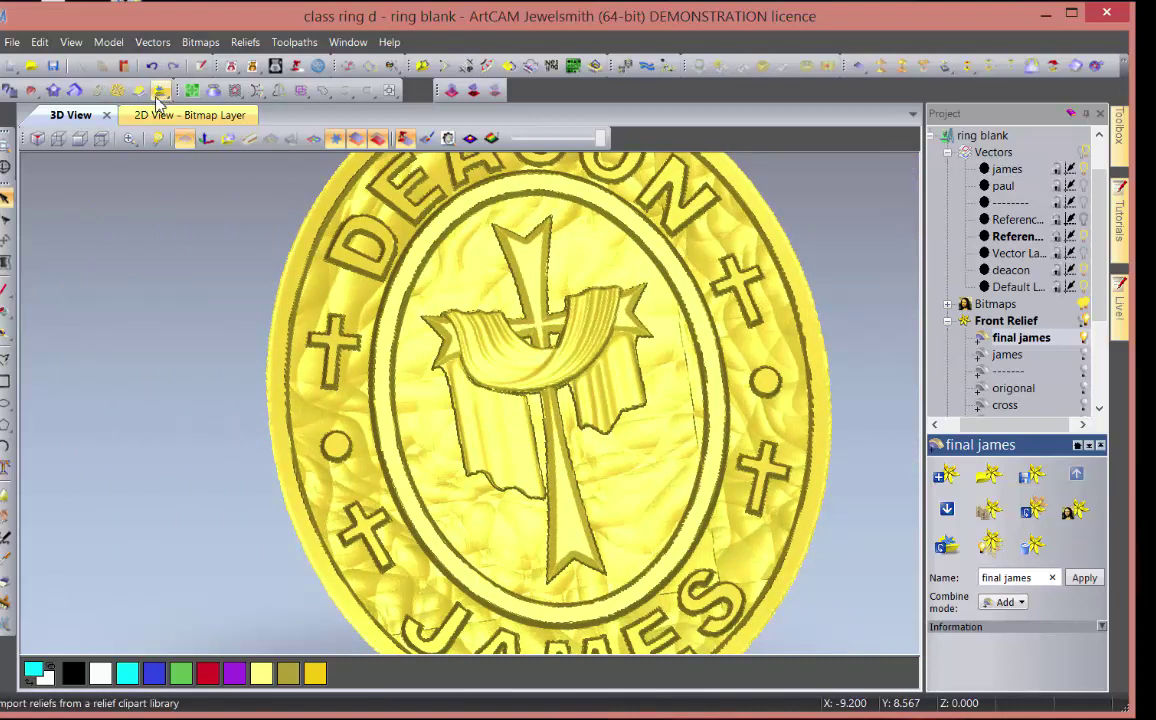
left_click(54, 66)
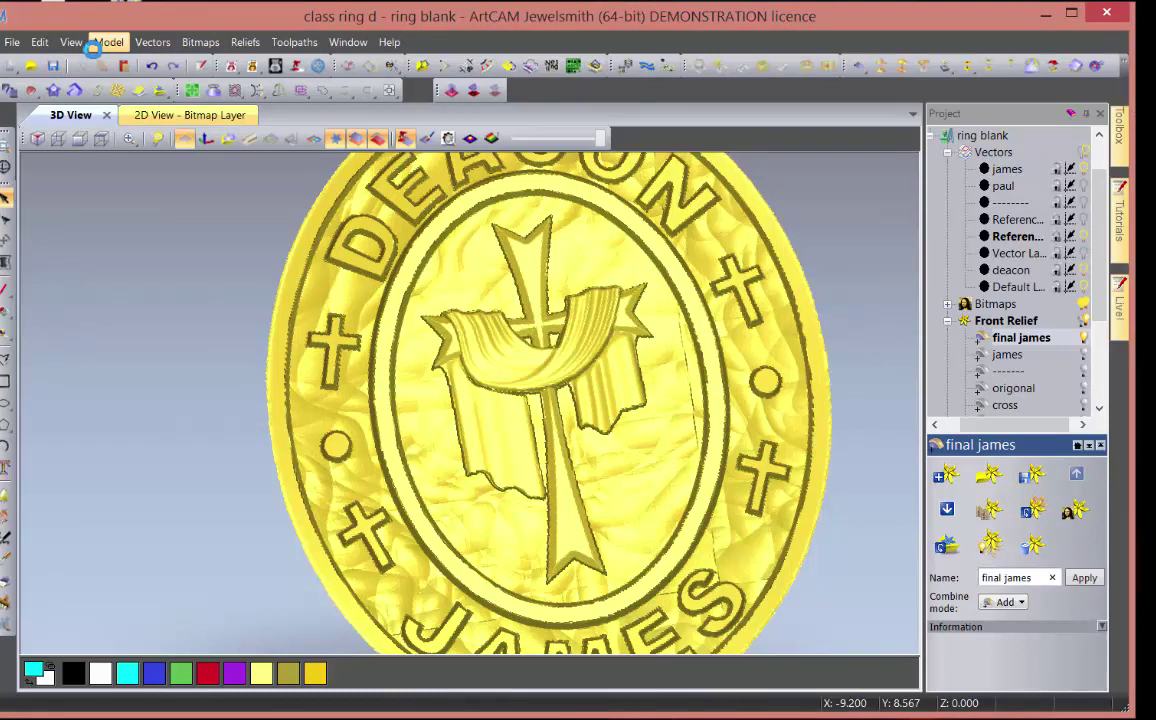
- Create a triangle mesh of the ring face closed with the back relief, using a 0.001 mm tolerance
scroll(1000, 300, "down", 3)
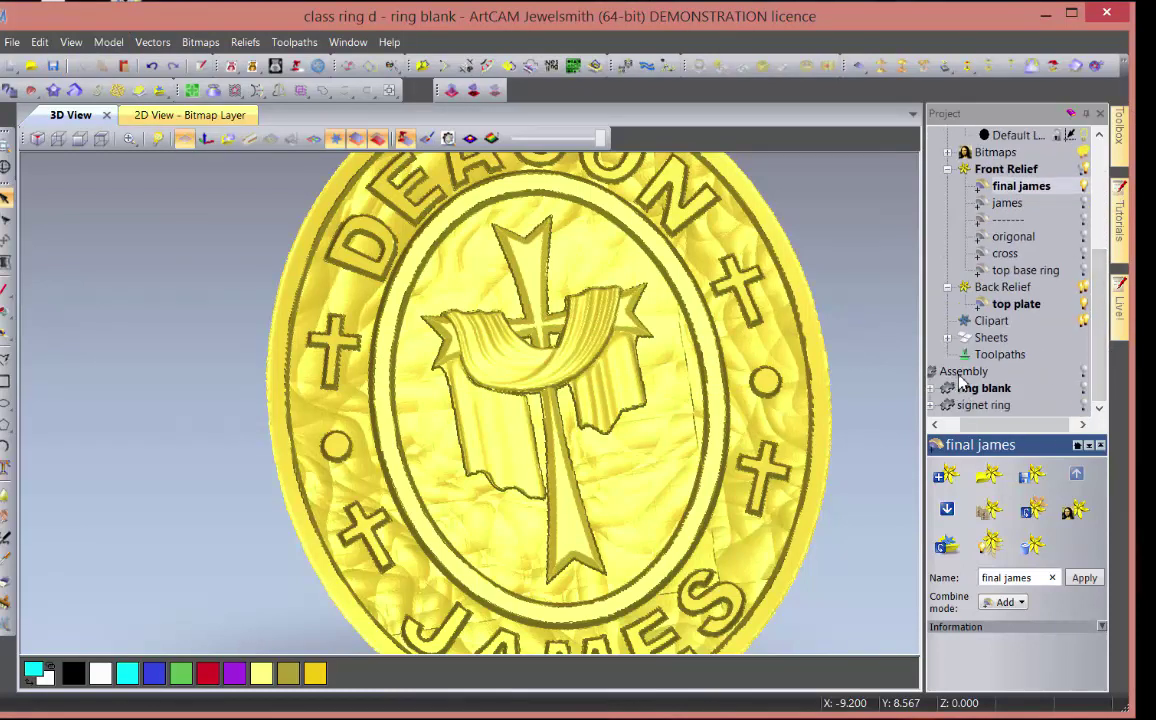
left_click(318, 66)
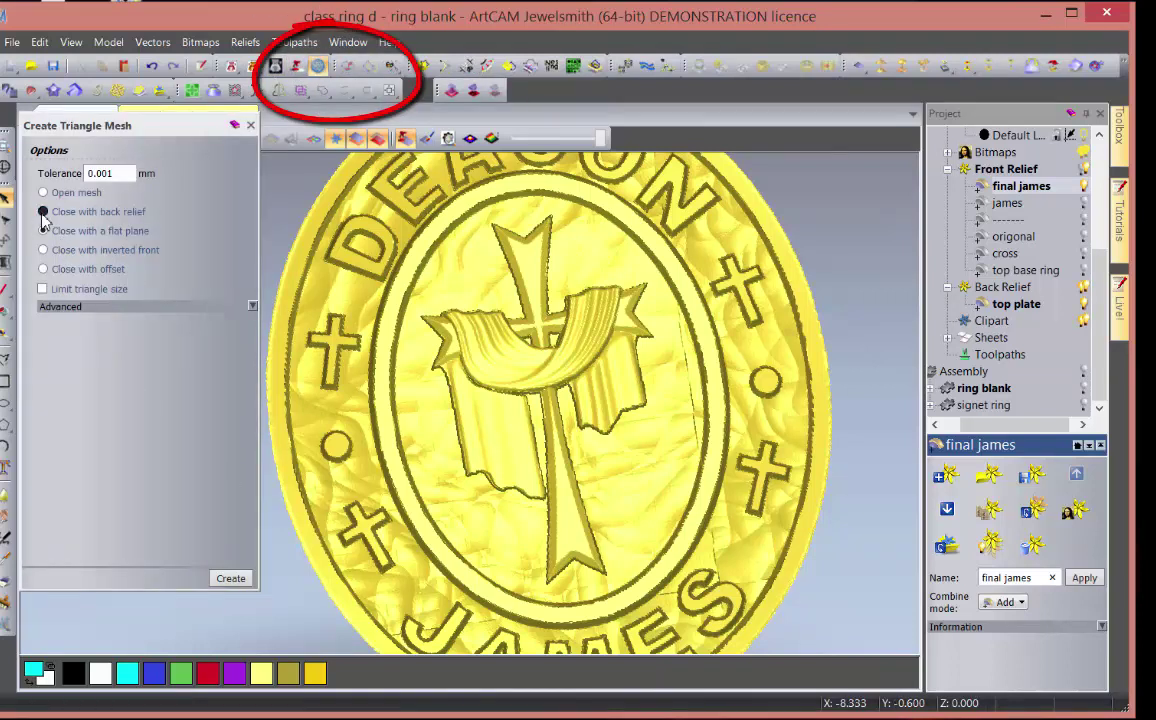
left_click(43, 212)
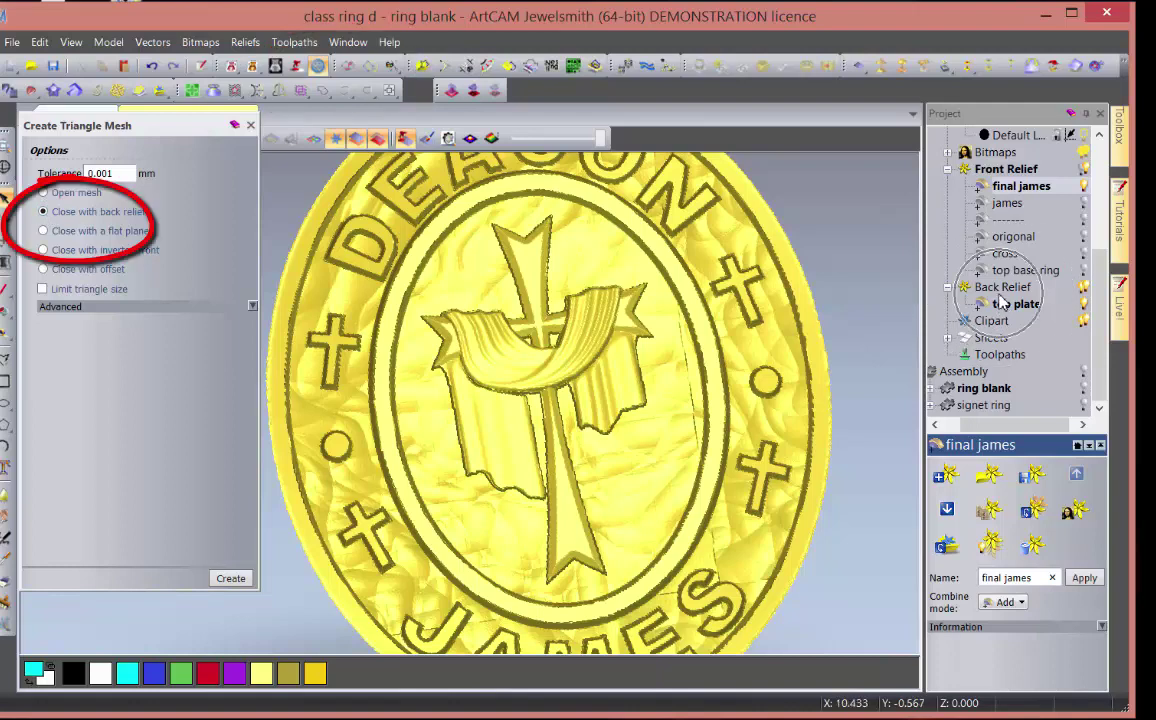
mouse_move(542, 516)
left_mouse_down()
mouse_move(498, 266)
mouse_move(287, 399)
left_mouse_up()
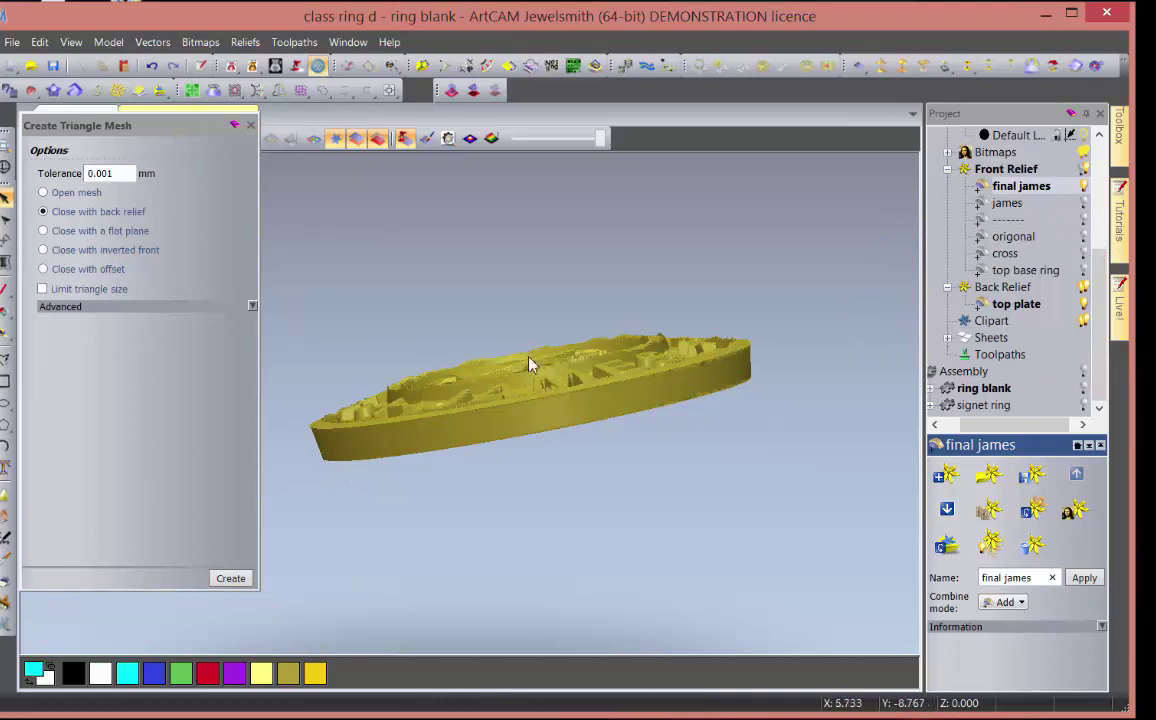
left_click(226, 580)
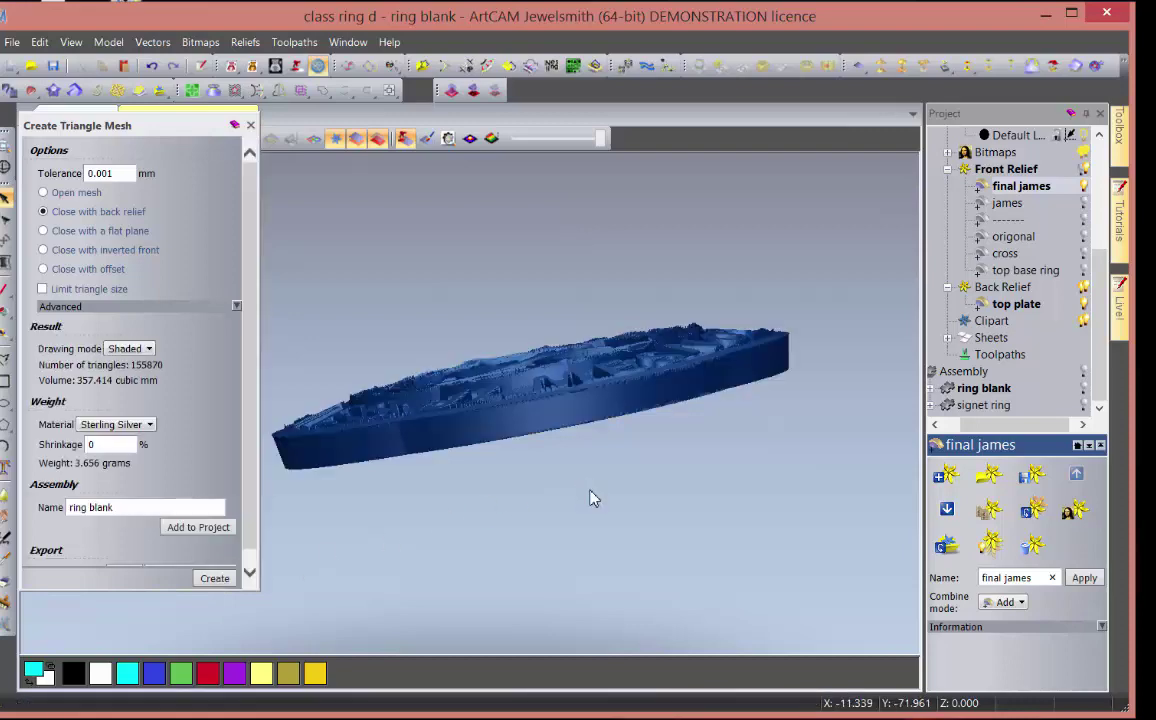
- Name the ring-face mesh with the wearer's first name plus "top" and add it to the project assembly
left_click_drag(547, 437, 539, 390)
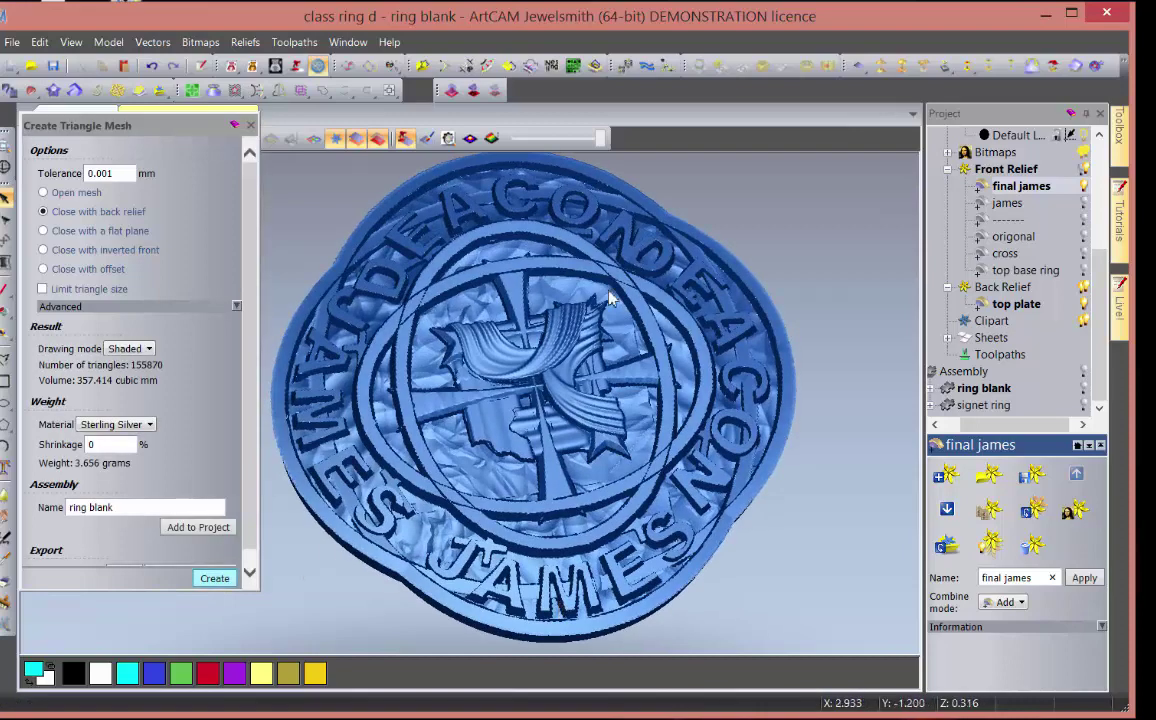
left_click(129, 507)
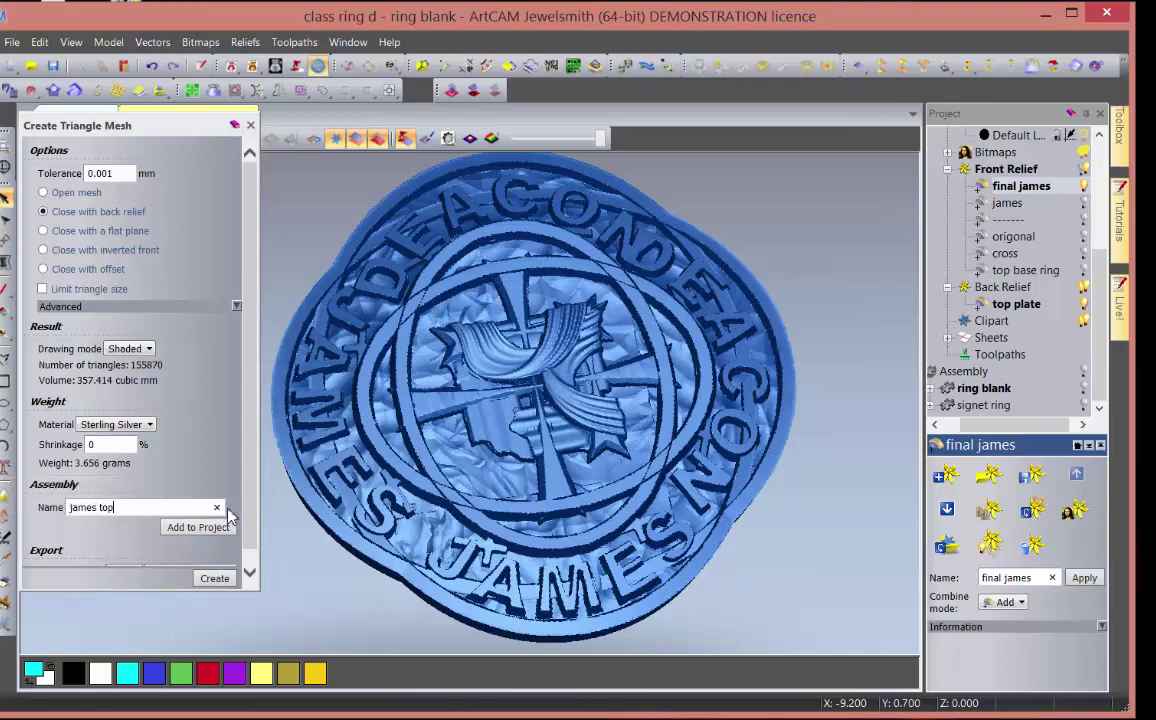
left_click(205, 530)
left_click(233, 401)
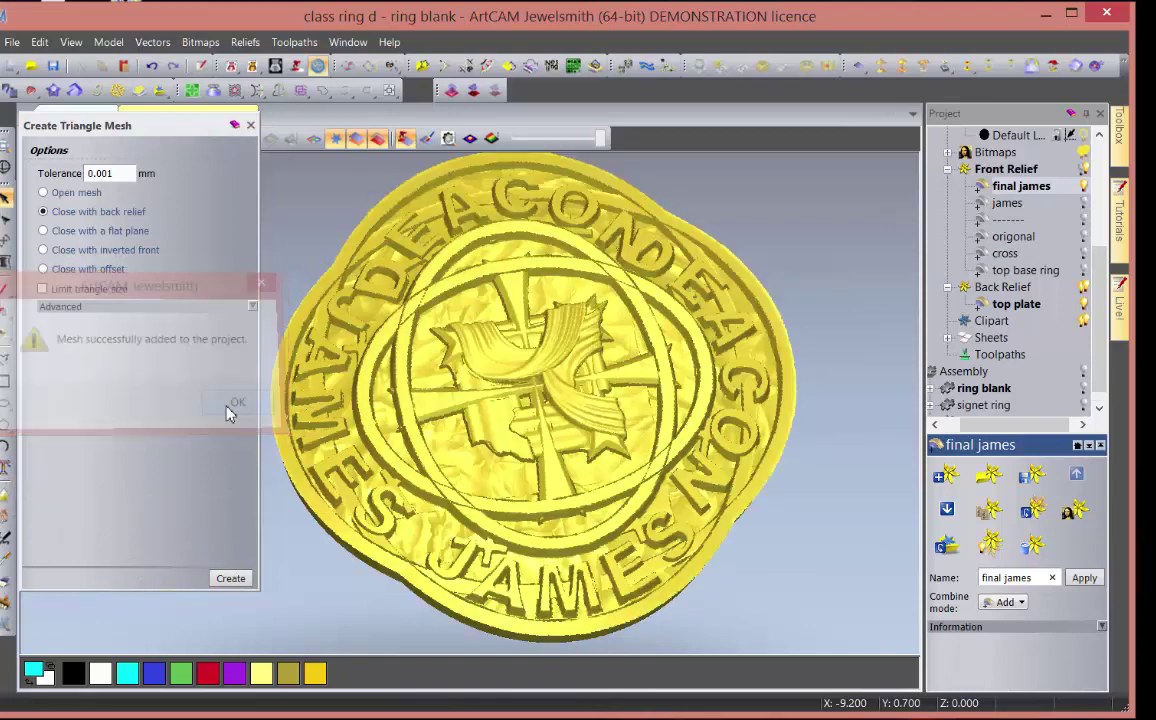
left_click(250, 125)
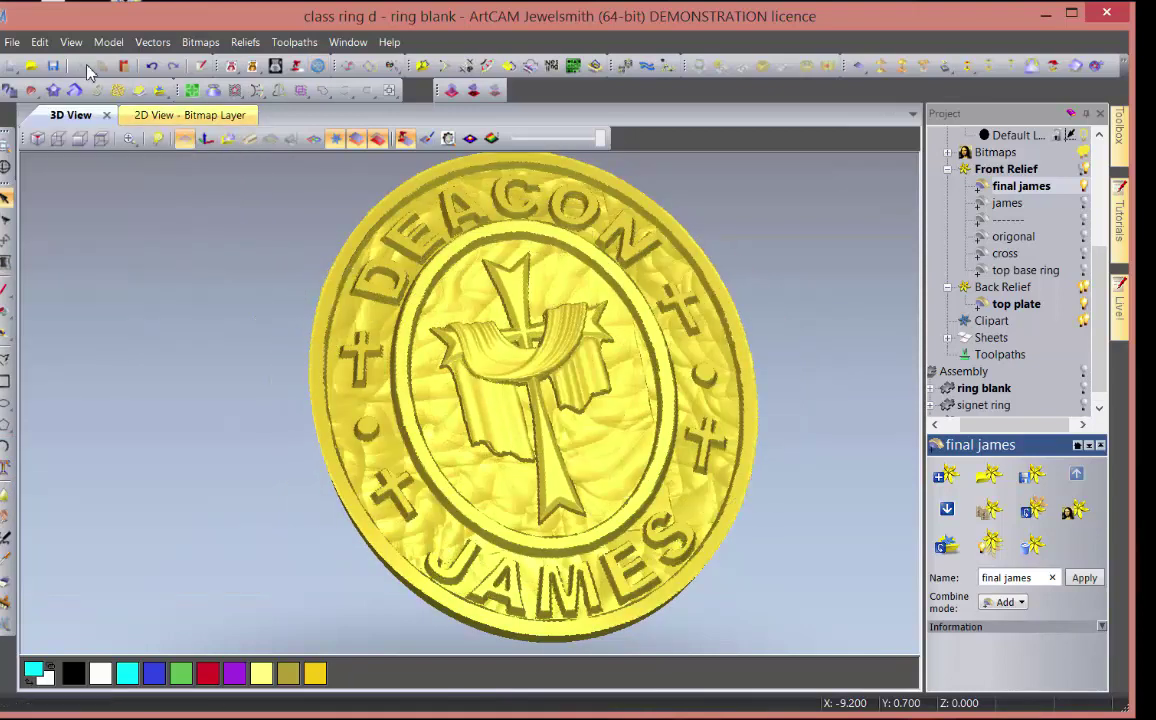
- Switch to the bottom shank model, updating the project with the changes, and show the assembly components in 3D
scroll(1100, 207, "up", 4)
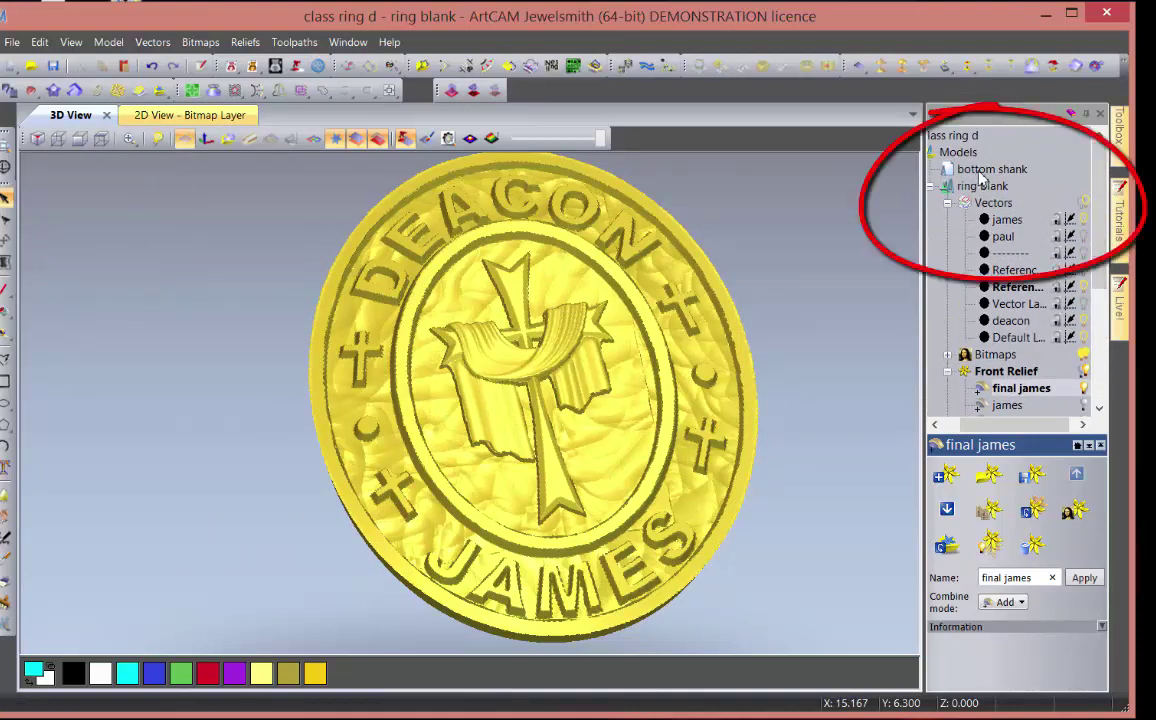
left_click(980, 172)
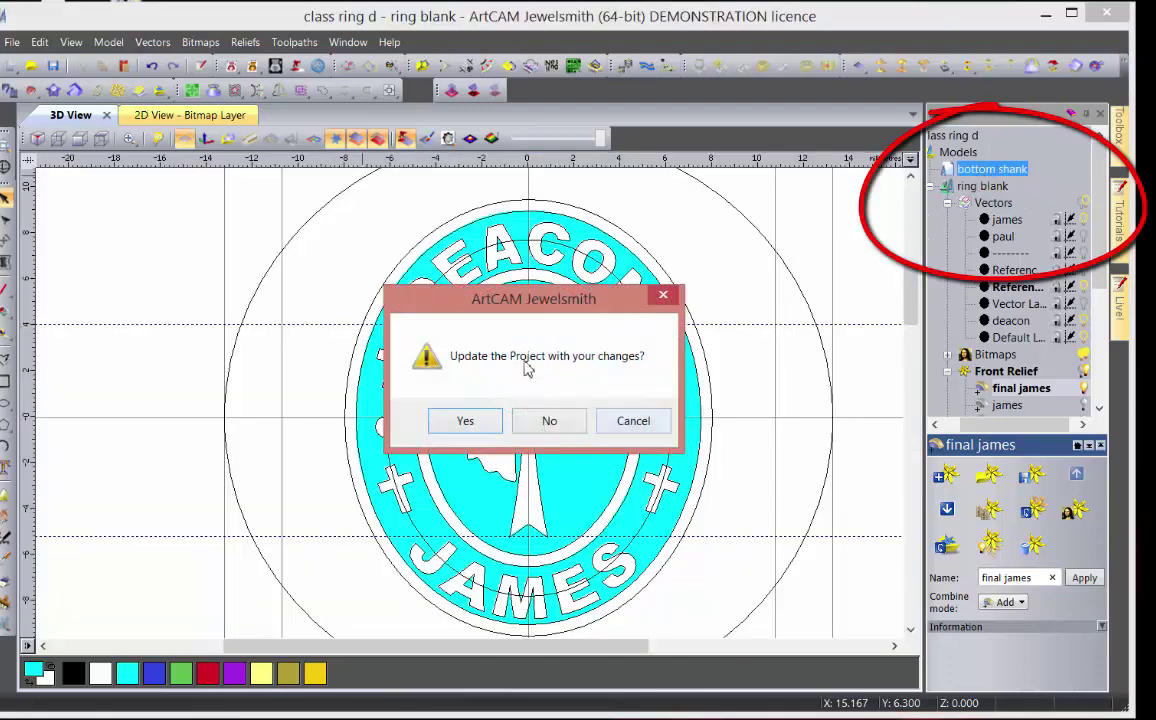
left_click(467, 428)
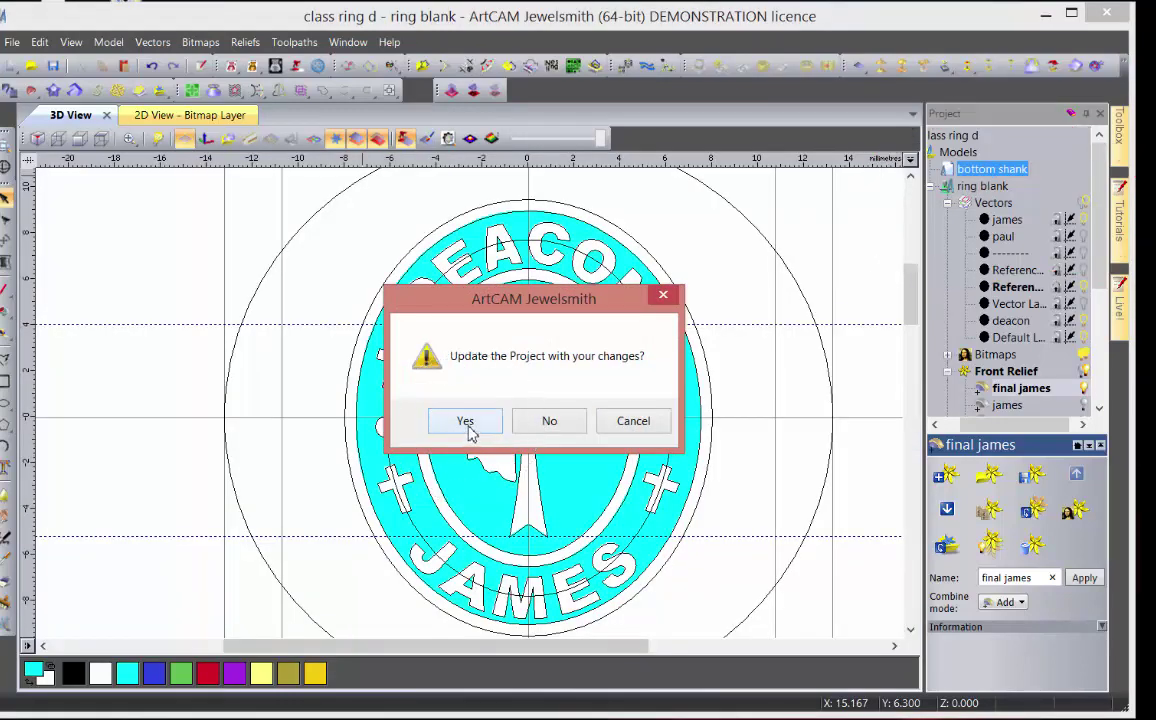
left_click(466, 424)
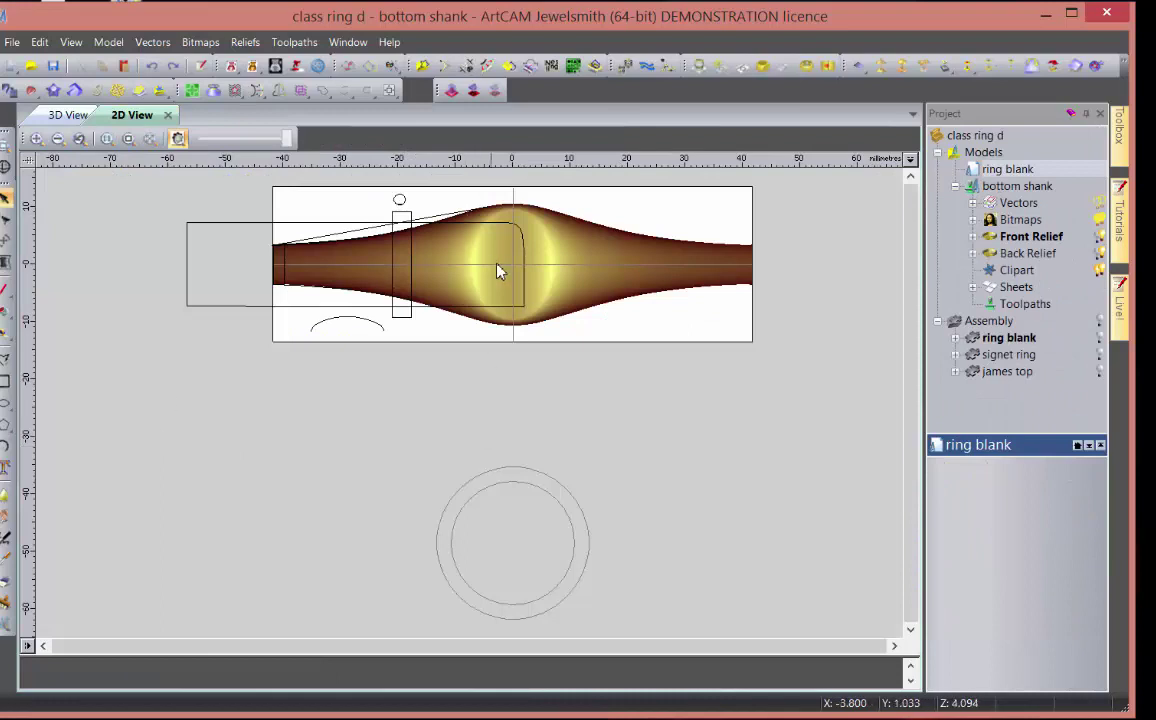
left_click(1099, 321)
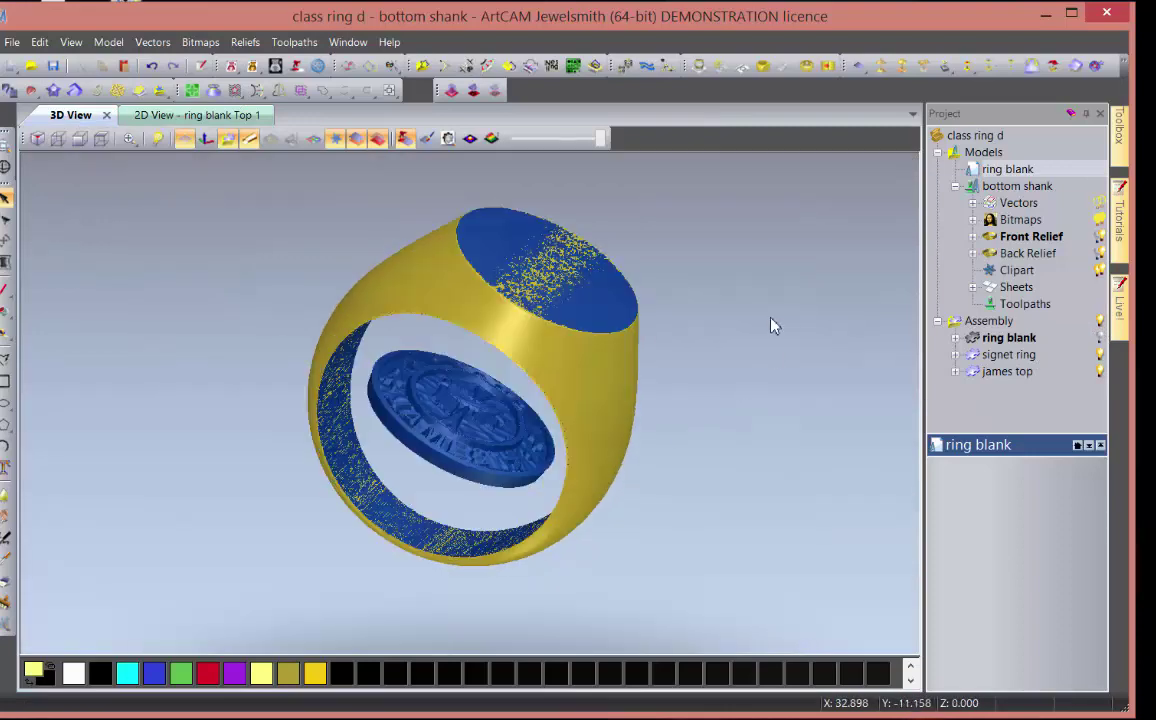
left_click_drag(771, 325, 447, 420)
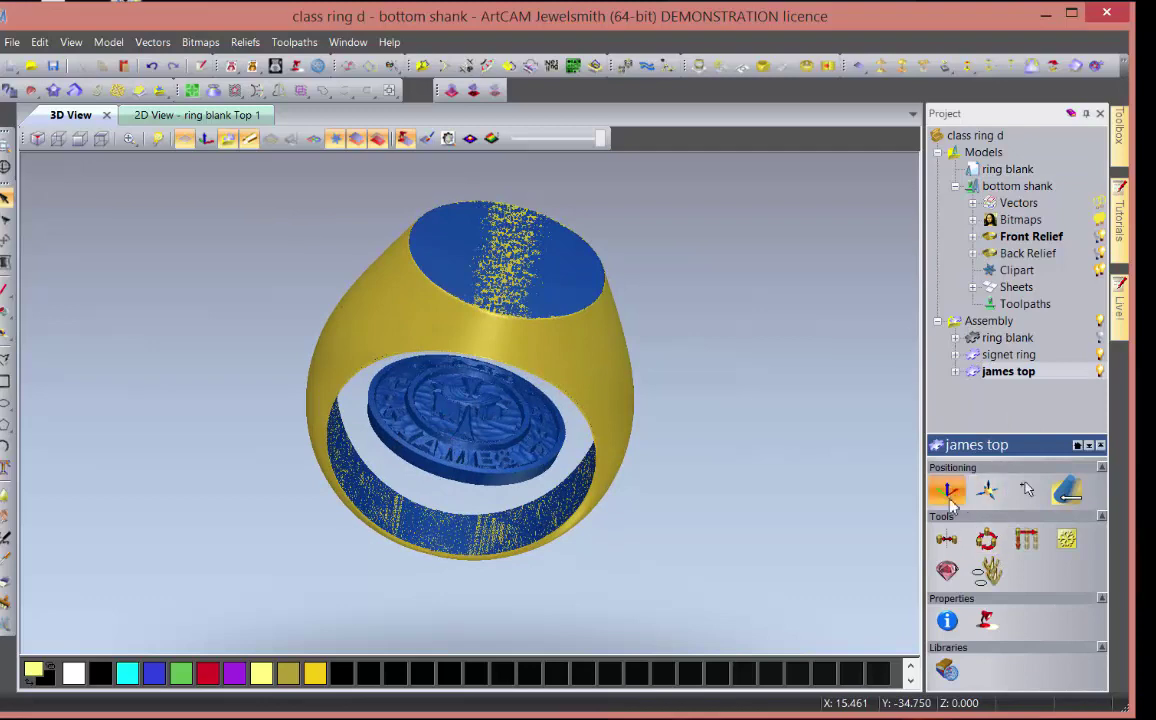
- Raise the ring-face component by 10 mm and then in 1 mm nudges onto the top of the signet ring
left_click(957, 488)
mouse_move(503, 400)
left_mouse_down()
mouse_move(530, 333)
mouse_move(524, 307)
left_mouse_up()
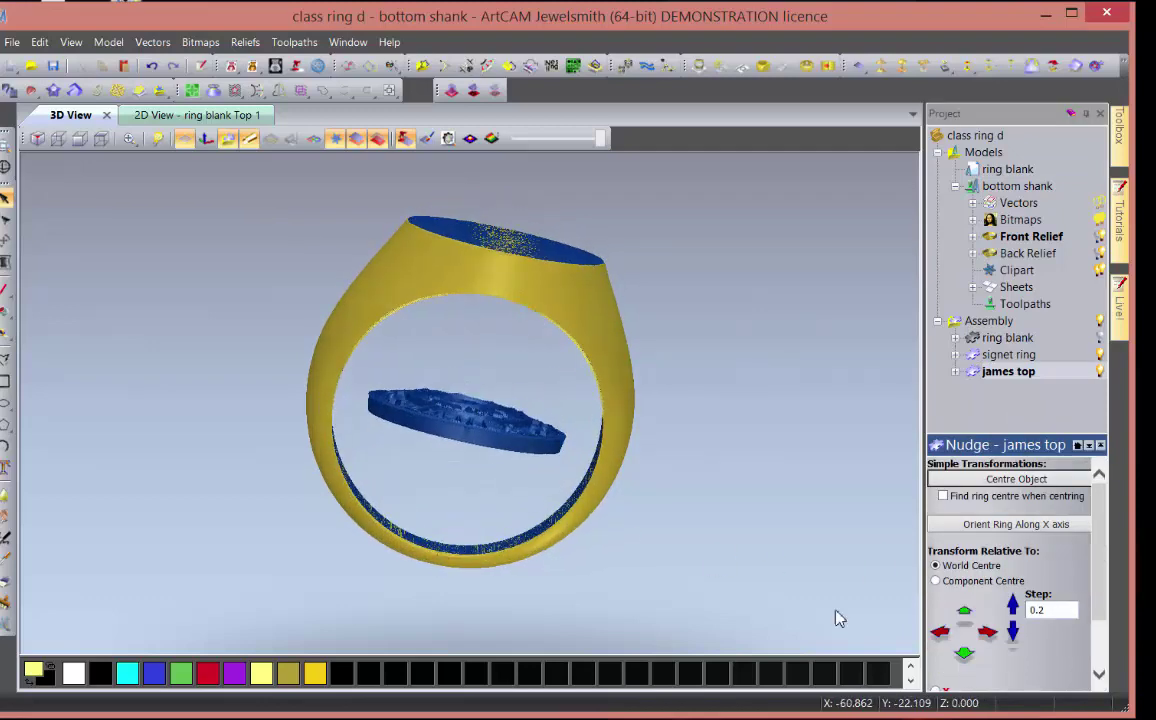
left_click(955, 610)
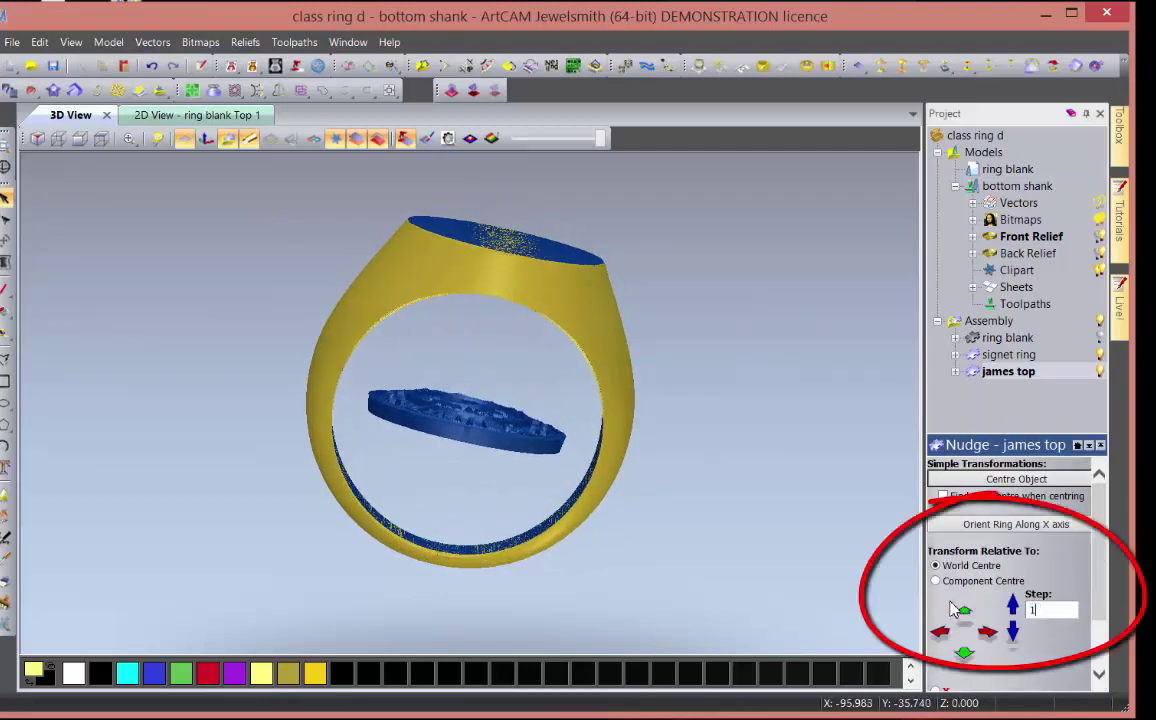
type("0")
left_click(1013, 605)
key("BackSpace")
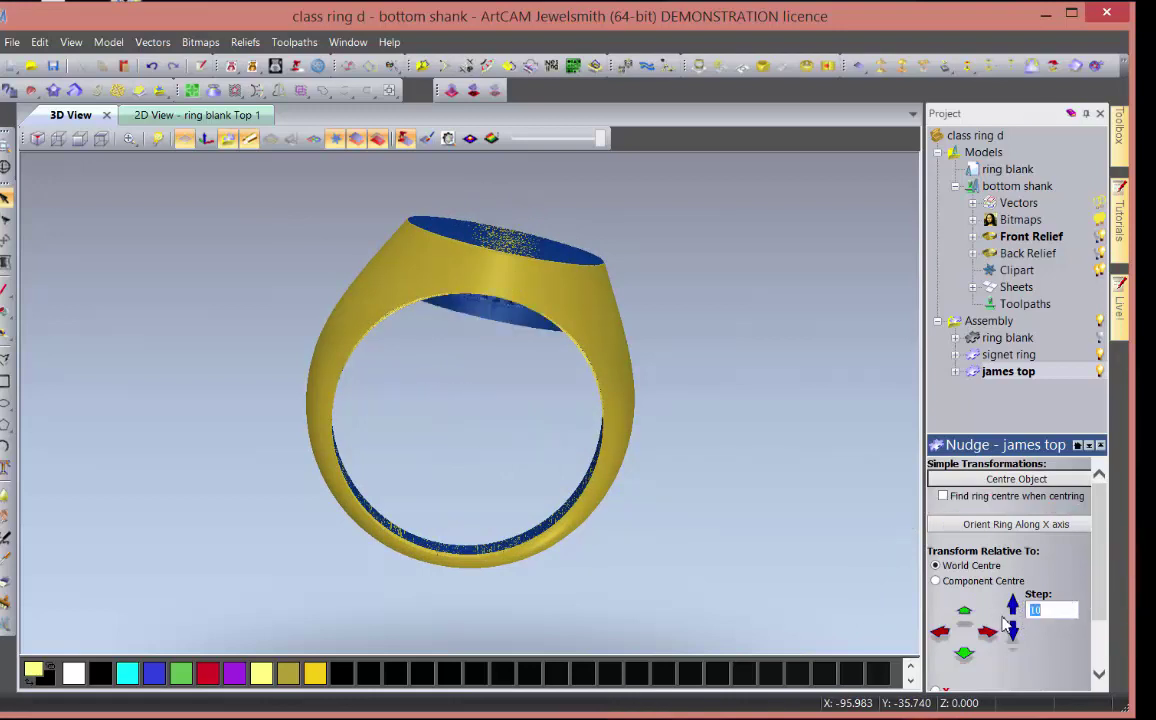
left_click(1013, 605)
left_click(1013, 605)
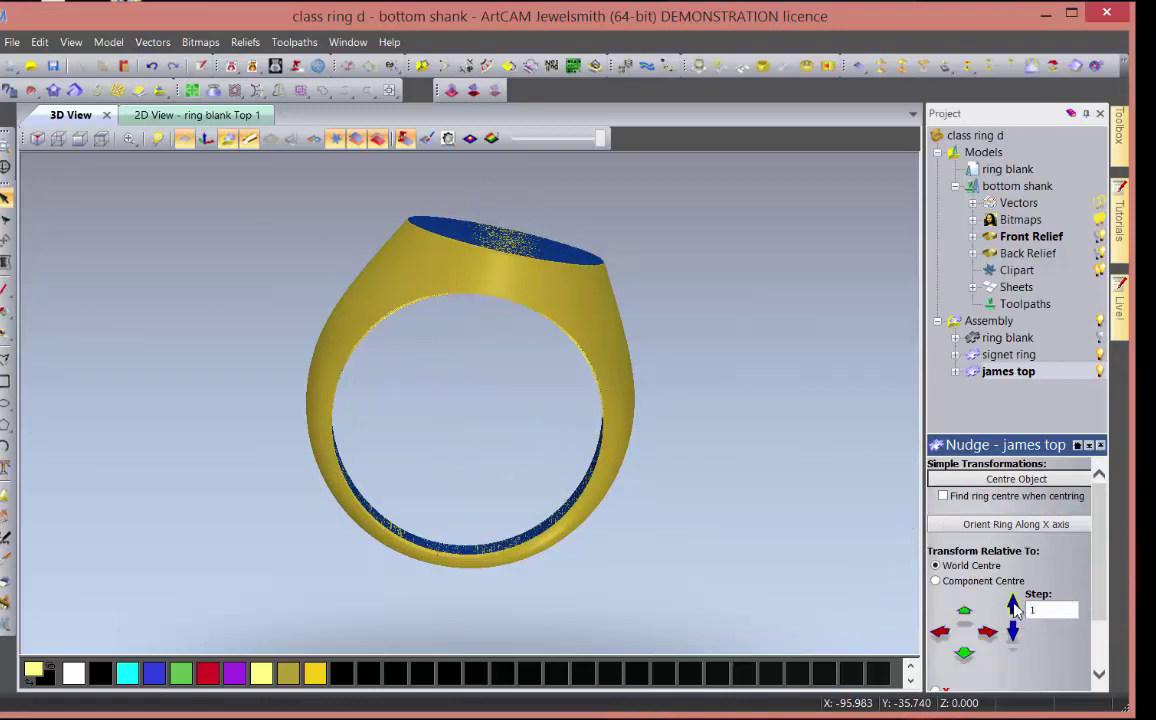
left_click(1013, 605)
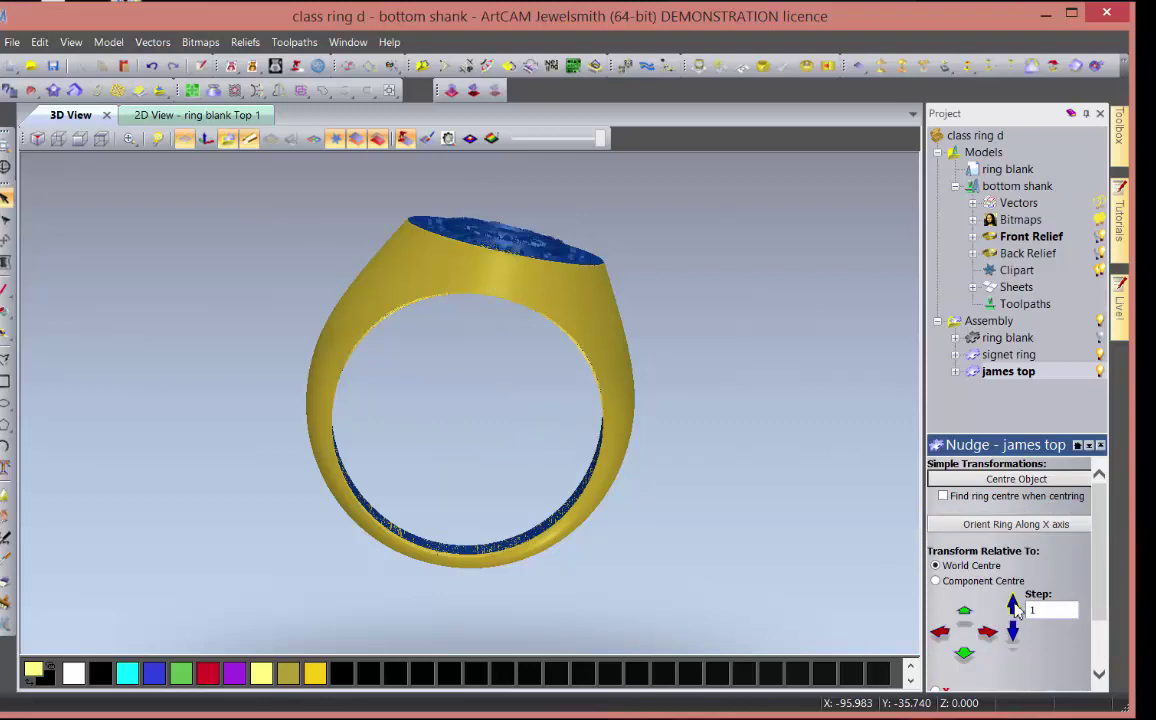
left_click(1013, 605)
scroll(472, 237, "up", 3)
scroll(480, 260, "down", 2)
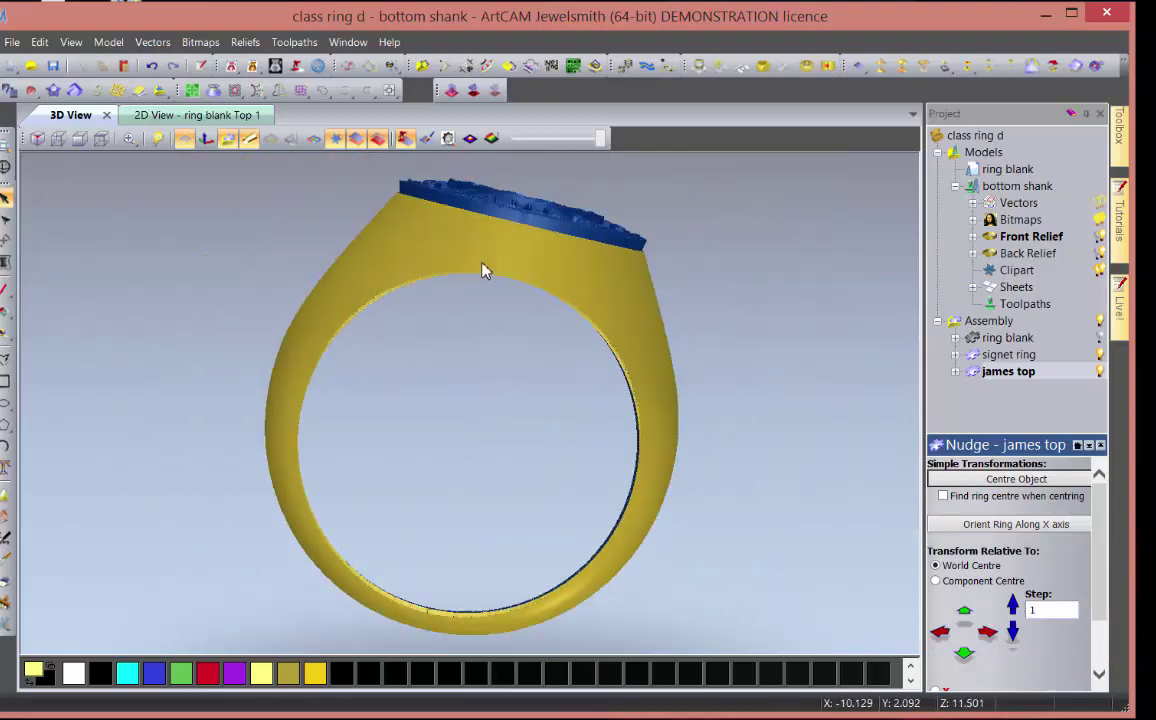
scroll(431, 197, "up", 3)
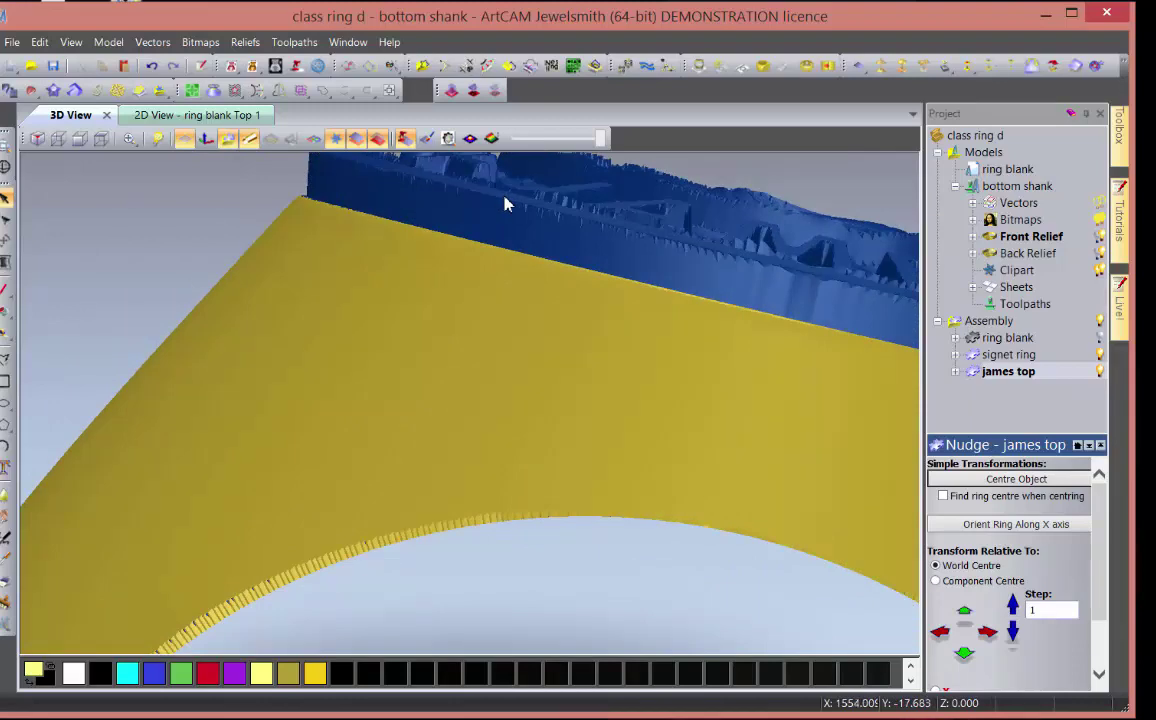
- Lower the ring-face component by 1 mm into the signet ring and inspect the joint from the front and side
left_click(1013, 630)
left_click_drag(462, 396, 550, 342)
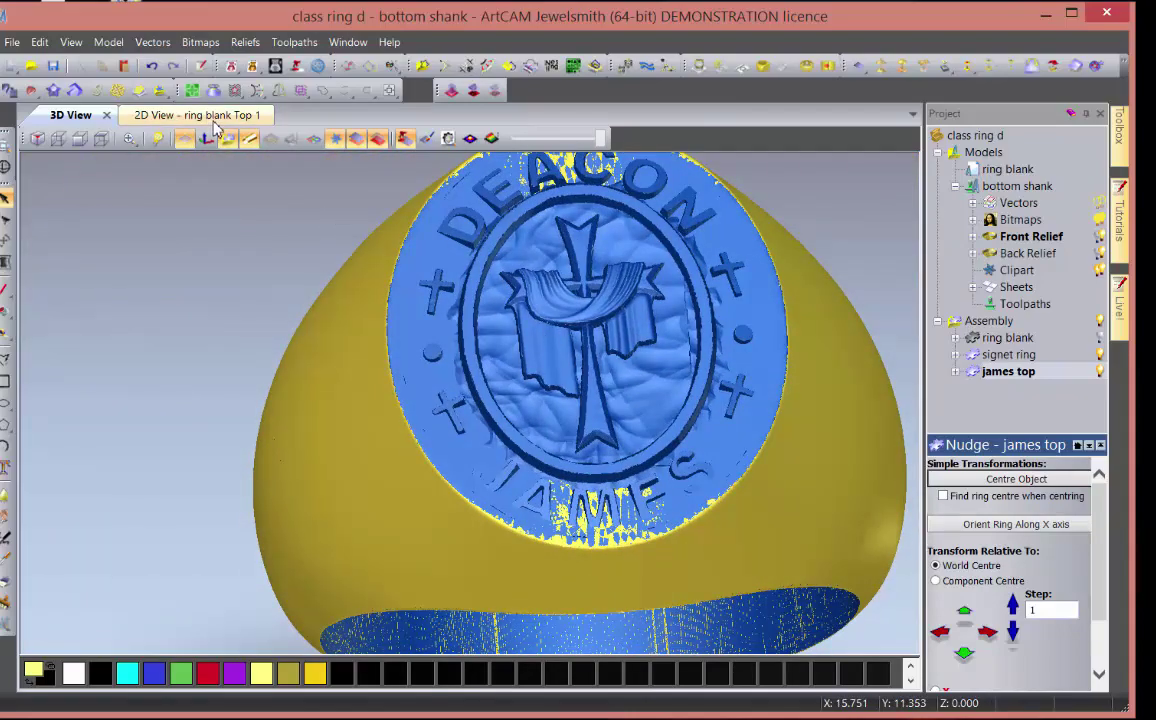
scroll(417, 314, "down", 5)
left_click_drag(443, 351, 484, 309)
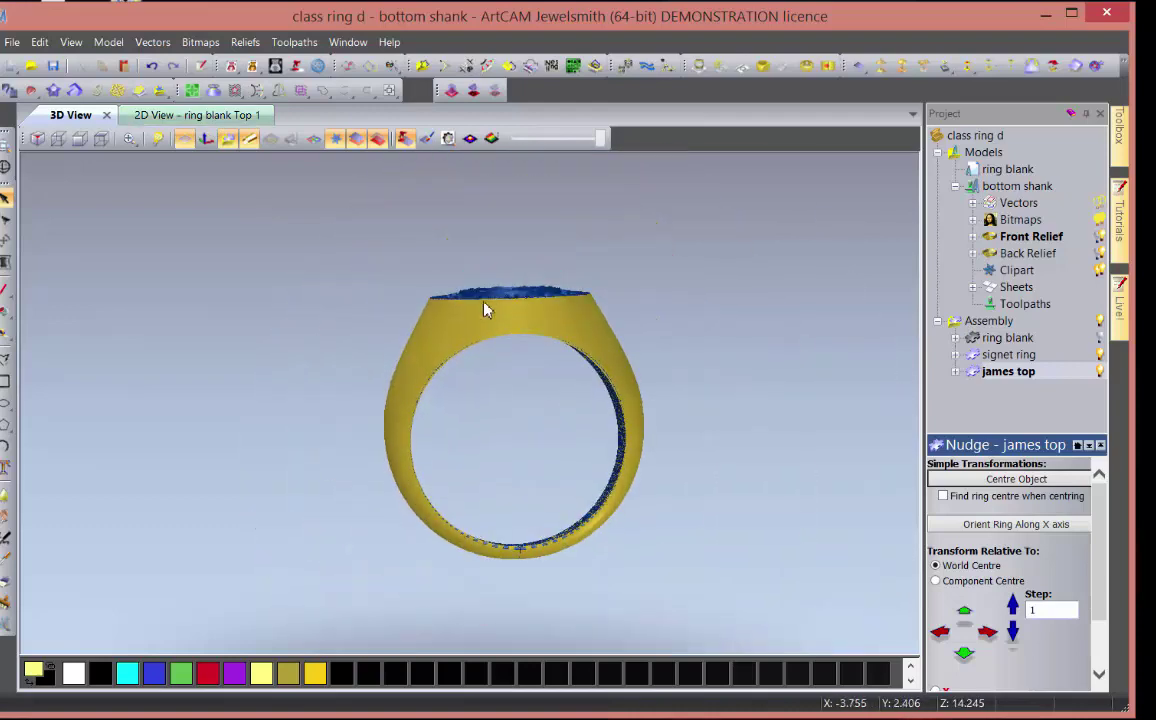
scroll(480, 315, "up", 5)
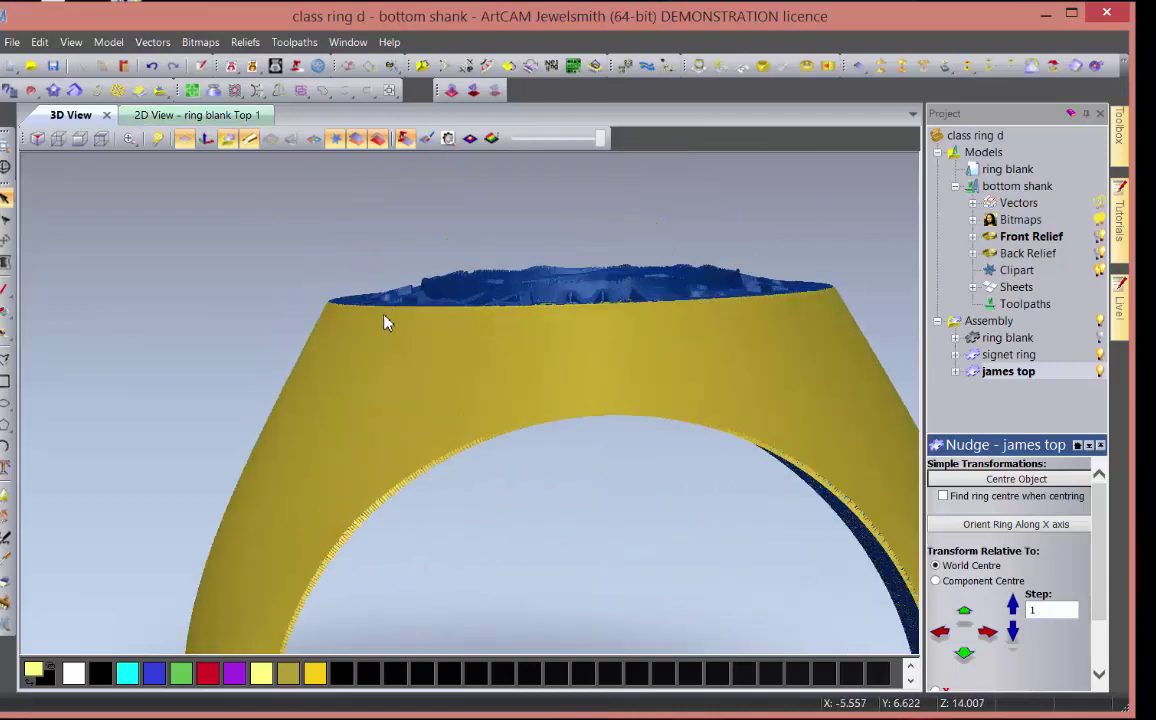
scroll(382, 312, "up", 2)
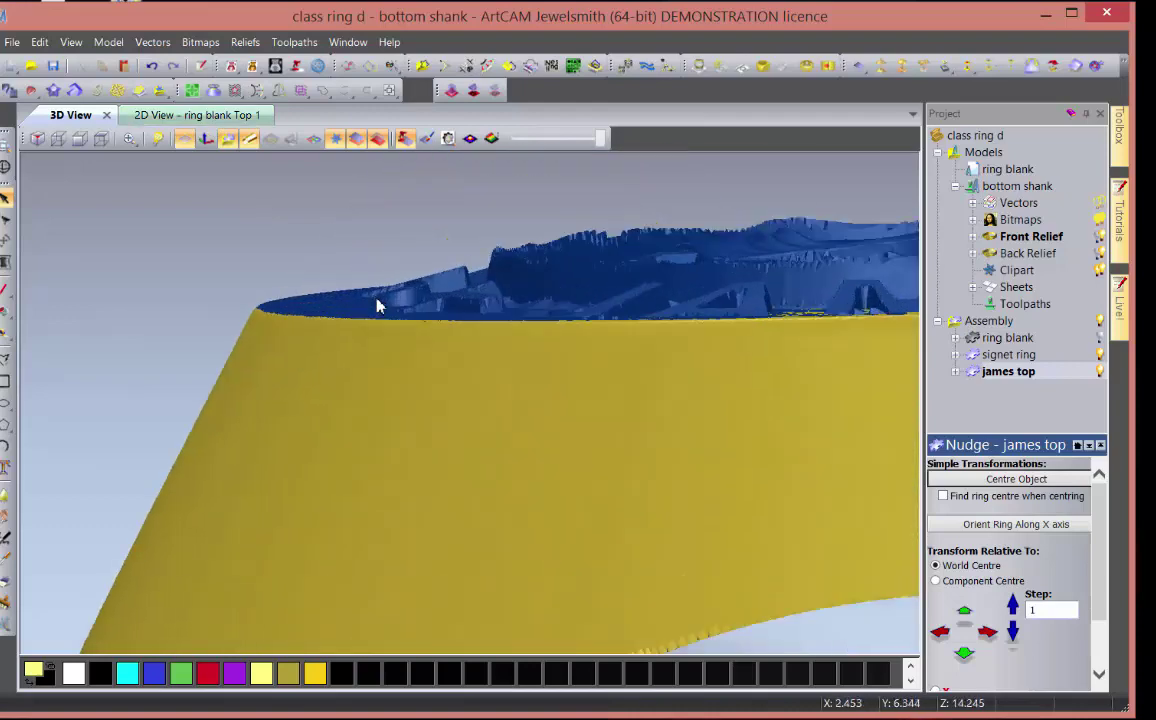
- Fine-tune the ring-face component's height in 0.1 mm nudges so it seats against the signet ring's upper rim
double_click(1059, 618)
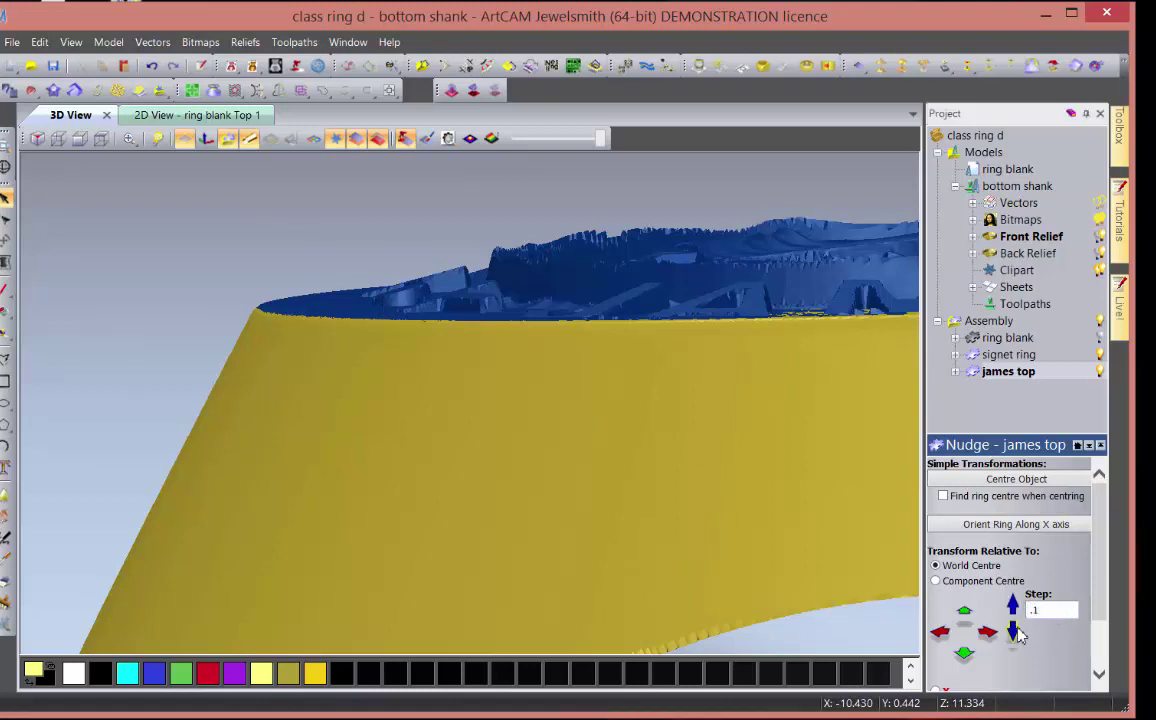
left_click(1013, 604)
left_click(1013, 604)
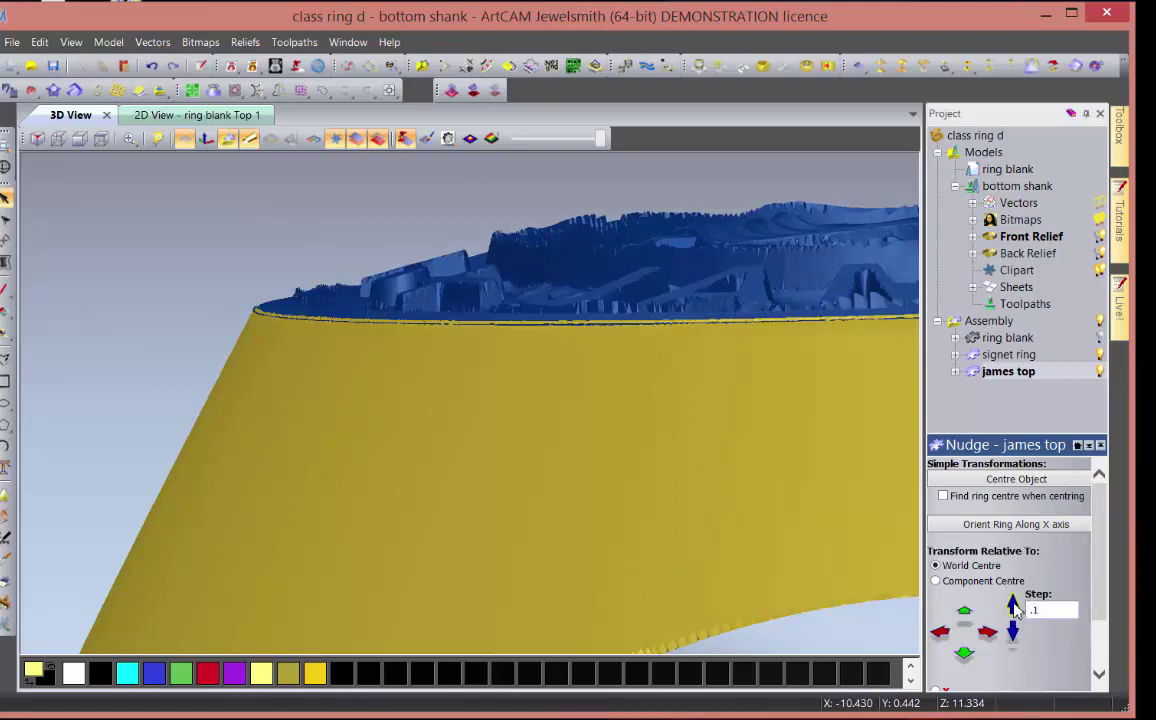
mouse_move(440, 412)
left_mouse_down()
mouse_move(454, 421)
mouse_move(423, 405)
left_mouse_up()
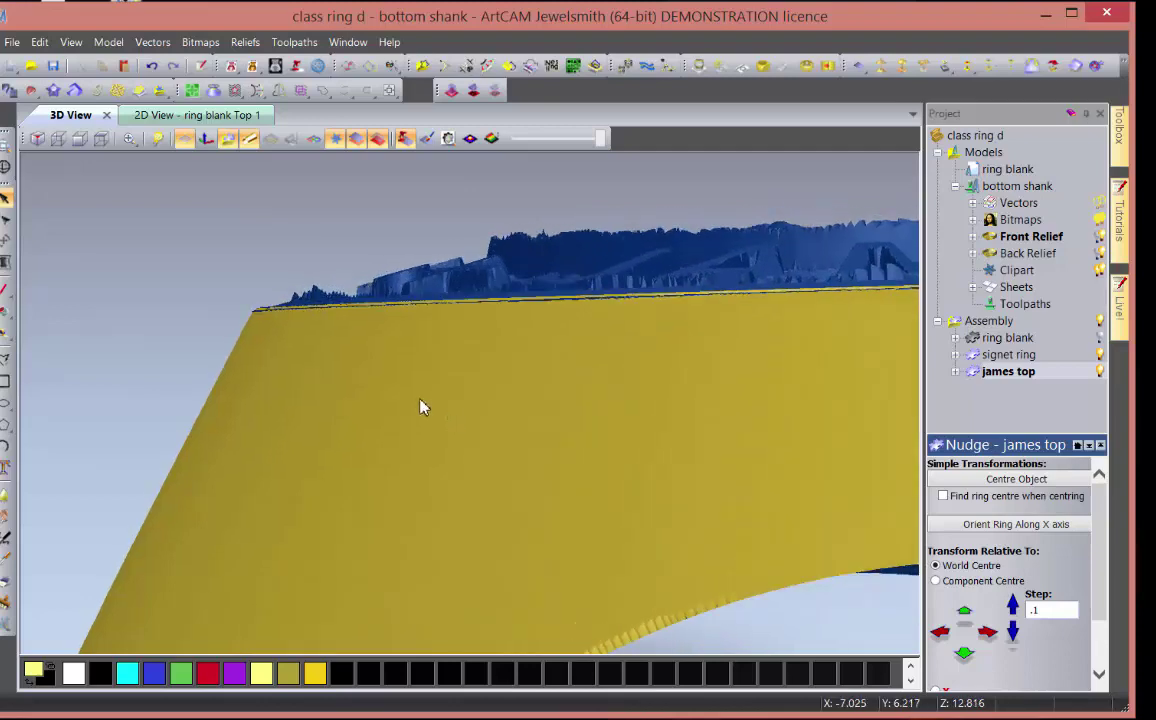
left_click(1014, 606)
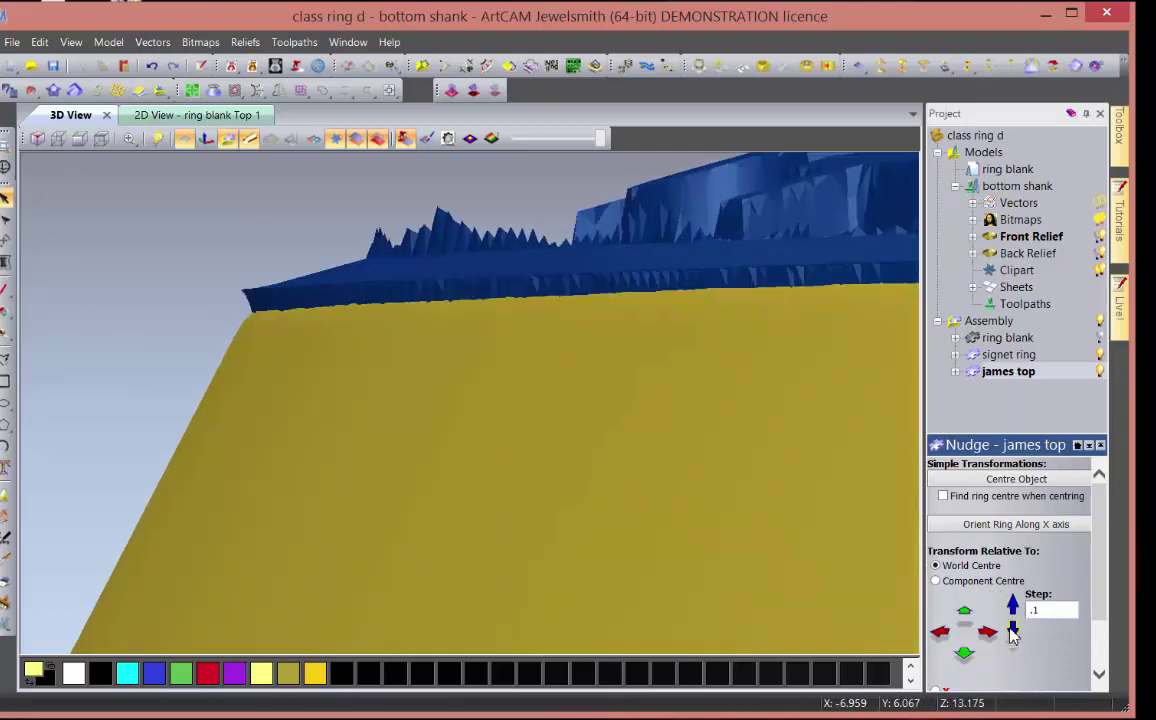
left_click_drag(655, 545, 503, 217)
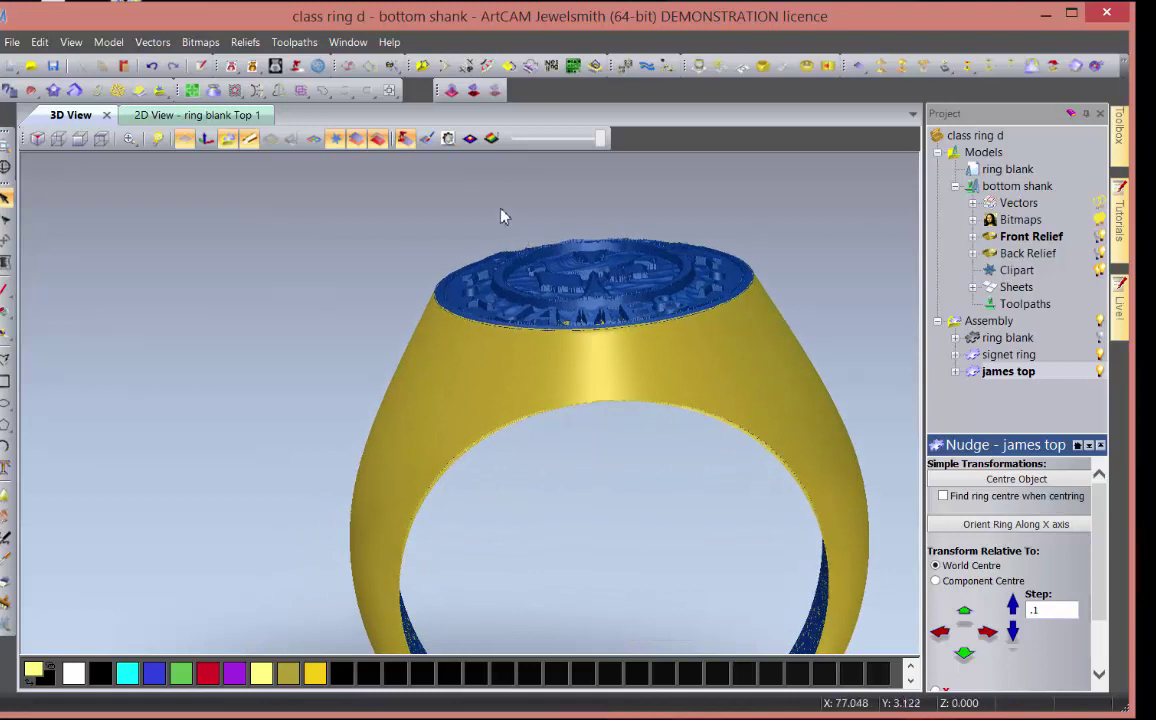
- Create a rotary relief from the ring-face component in the bottom shank model's Front Relief
left_click(200, 115)
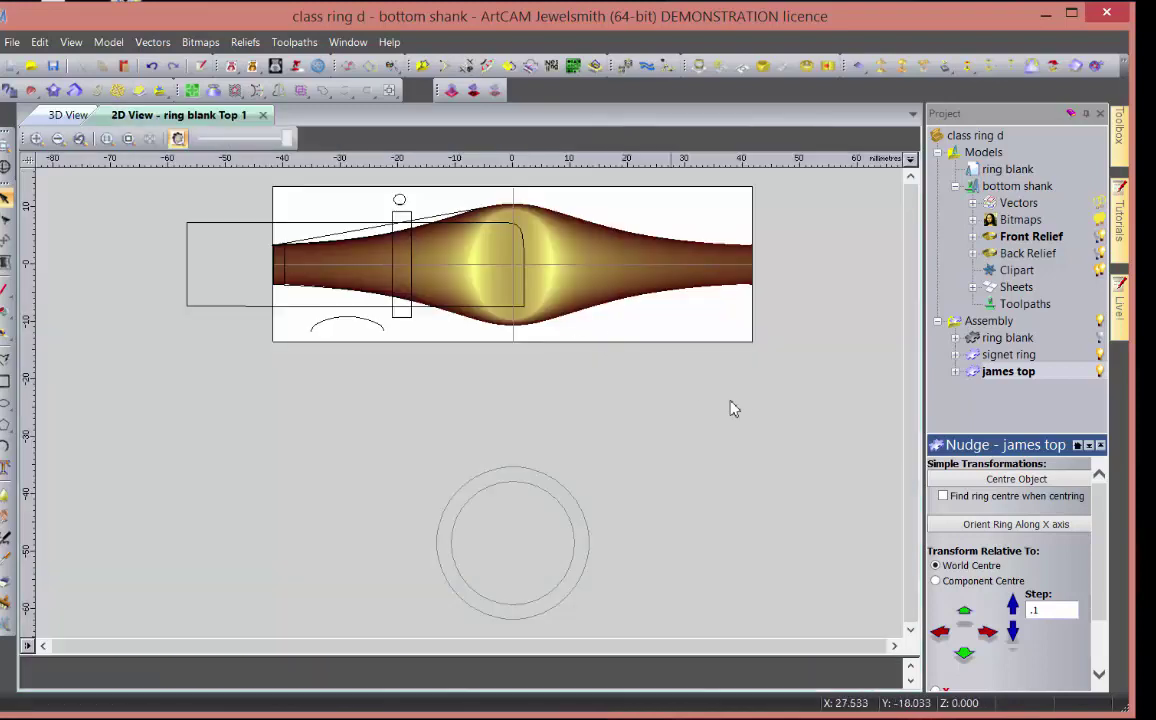
double_click(987, 240)
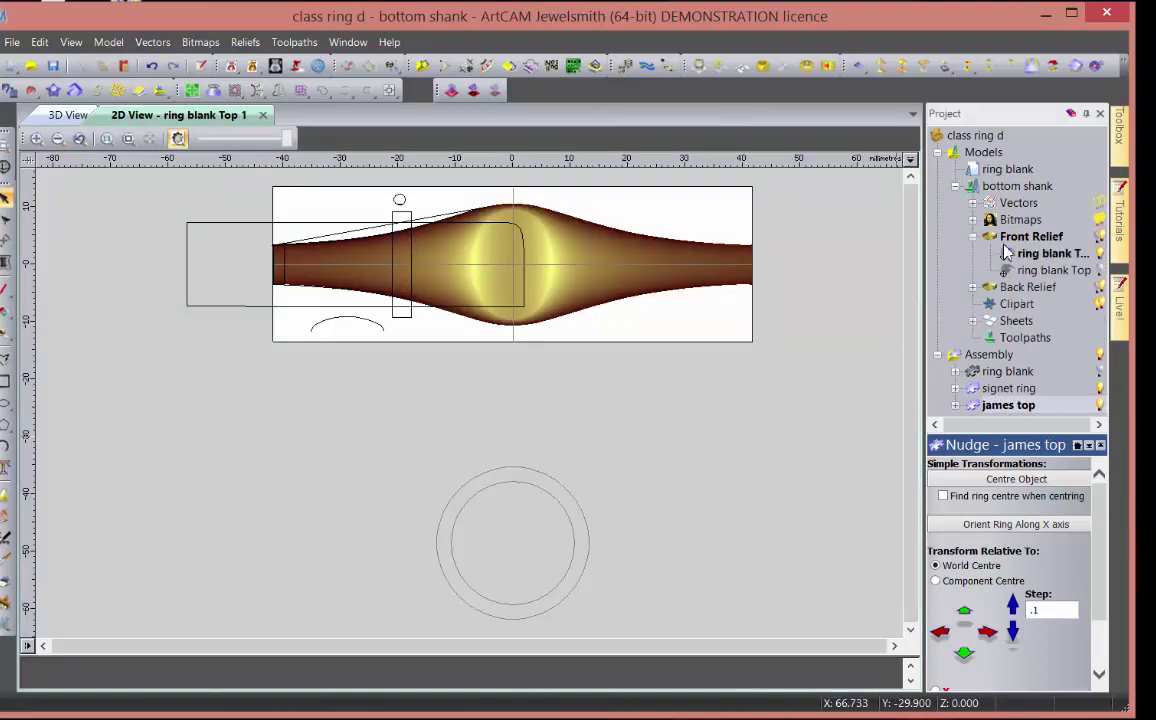
right_click(1008, 412)
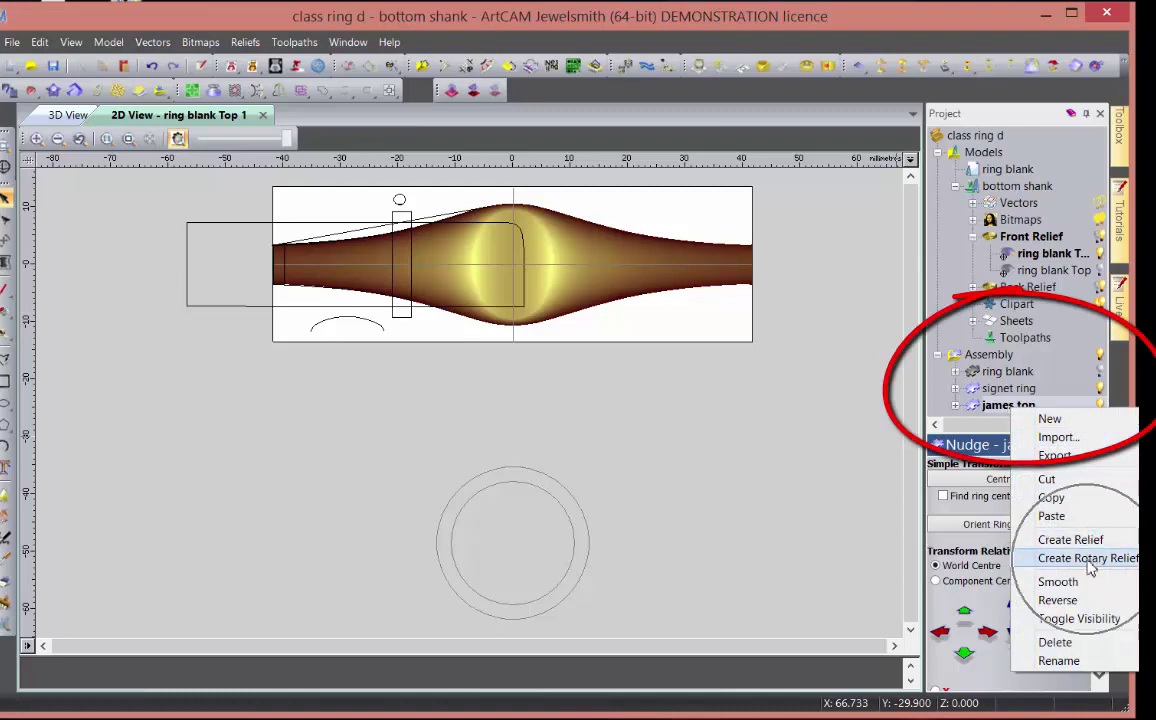
left_click(1090, 568)
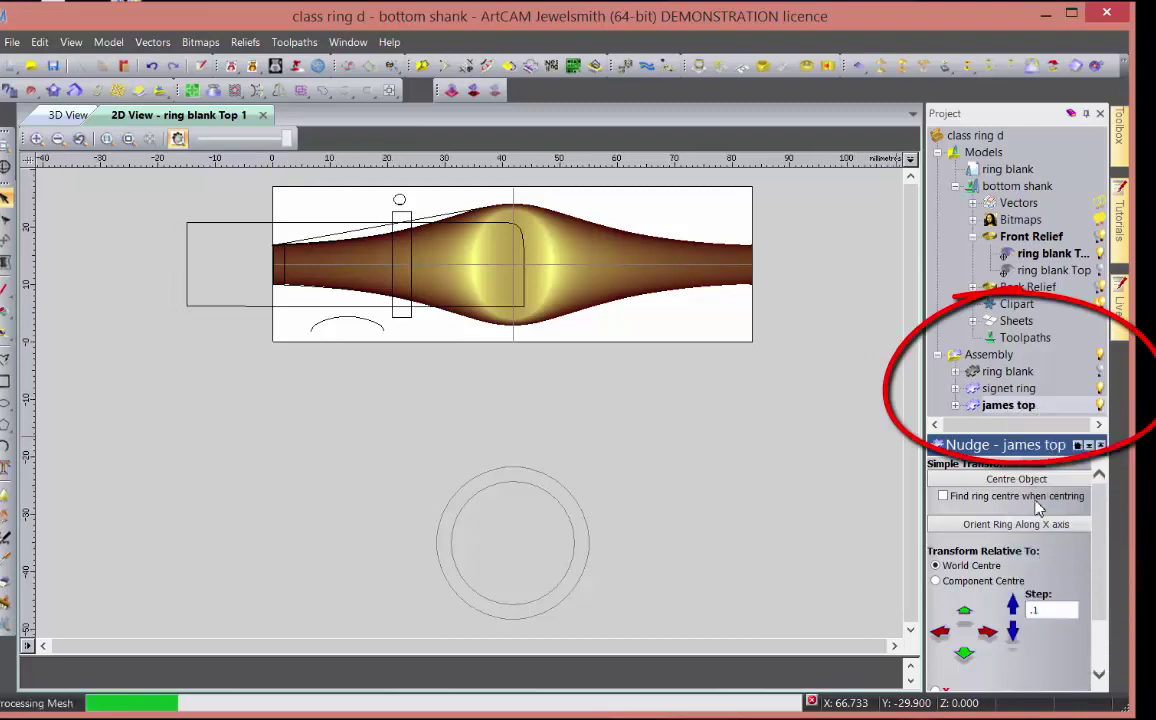
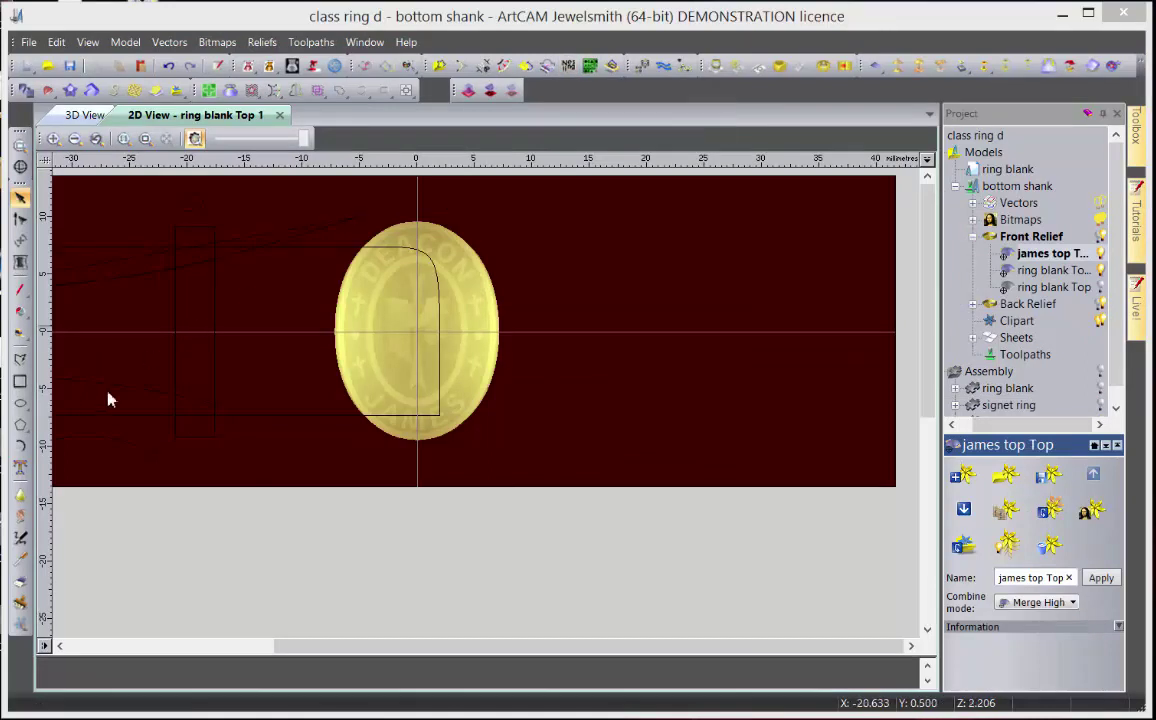
- Draw an ellipse centred at 0, 0, about 13.5 mm wide and 18.3 mm high, just inside the ring face's rim
left_click(20, 403)
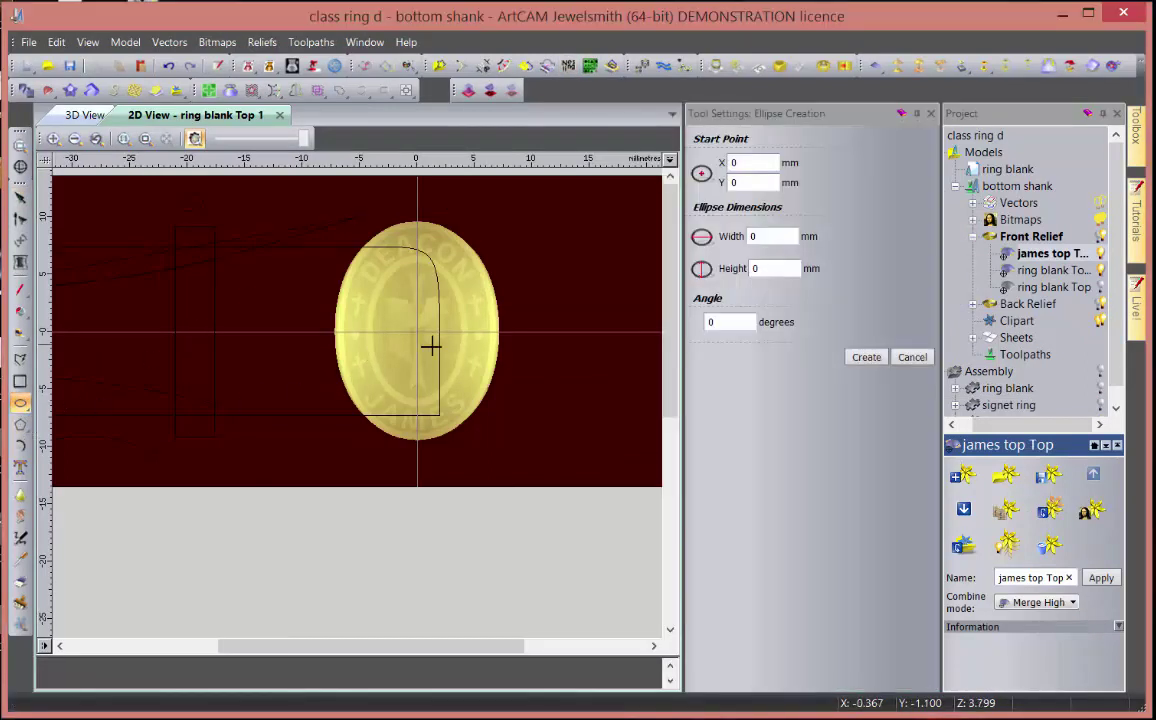
scroll(425, 344, "up", 2)
left_click_drag(420, 326, 577, 539)
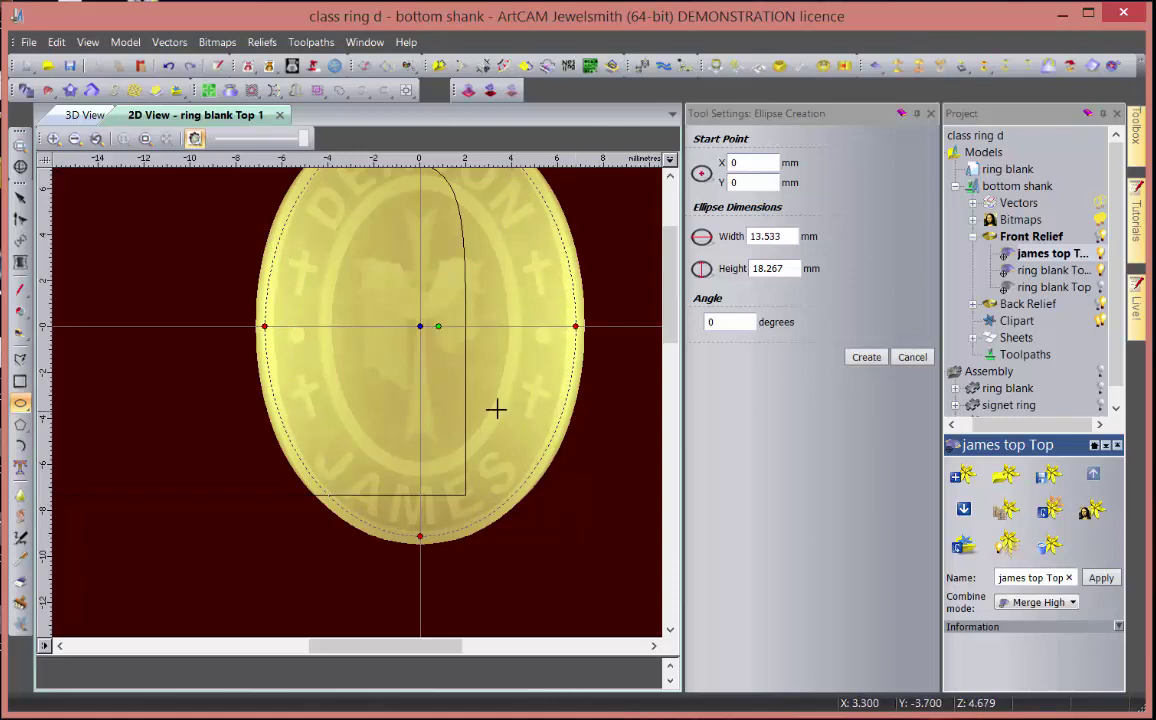
key("Escape")
scroll(402, 253, "up", 2)
scroll(441, 292, "down", 3)
scroll(441, 292, "up", 6)
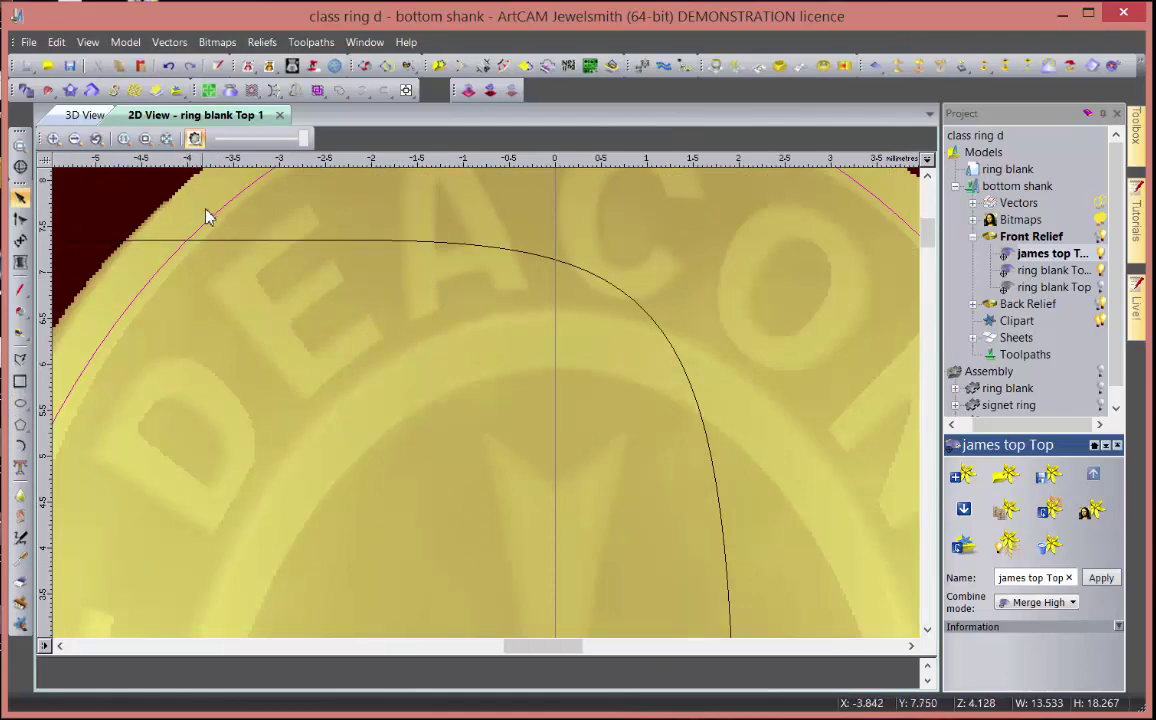
scroll(289, 325, "down", 3)
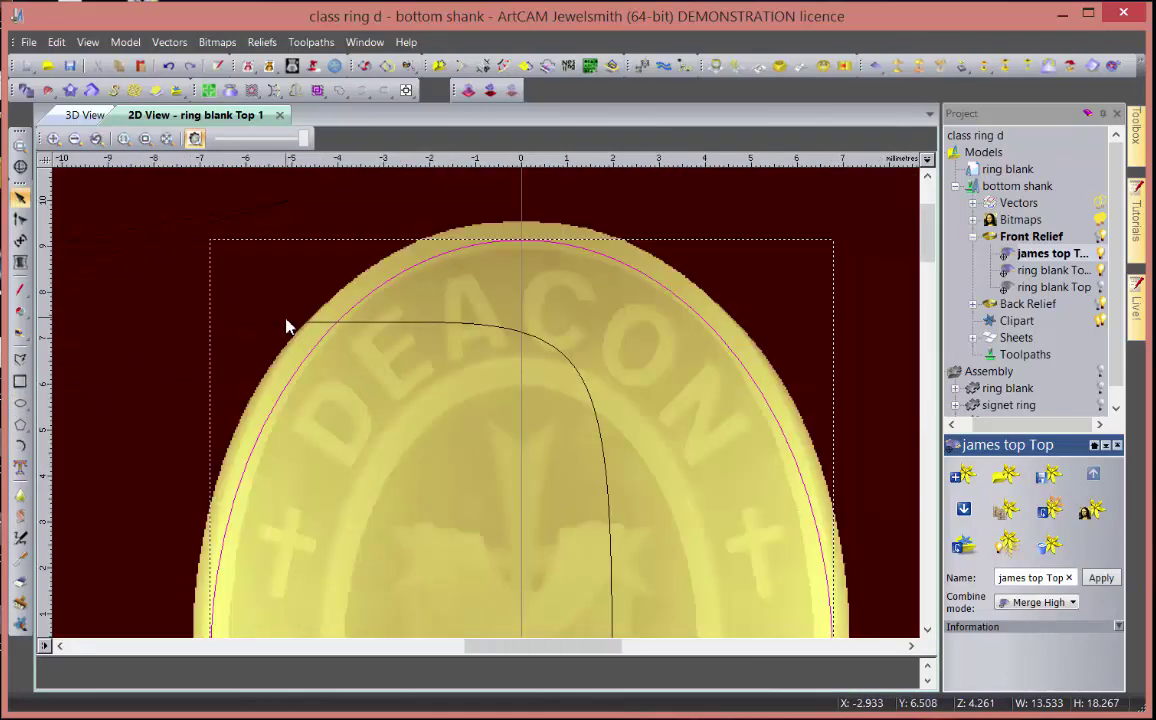
- Cut the ellipse's area out of the ring blank Top 1 layer with a Plane shape, start height 0, Merge Low
scroll(431, 387, "up", 4)
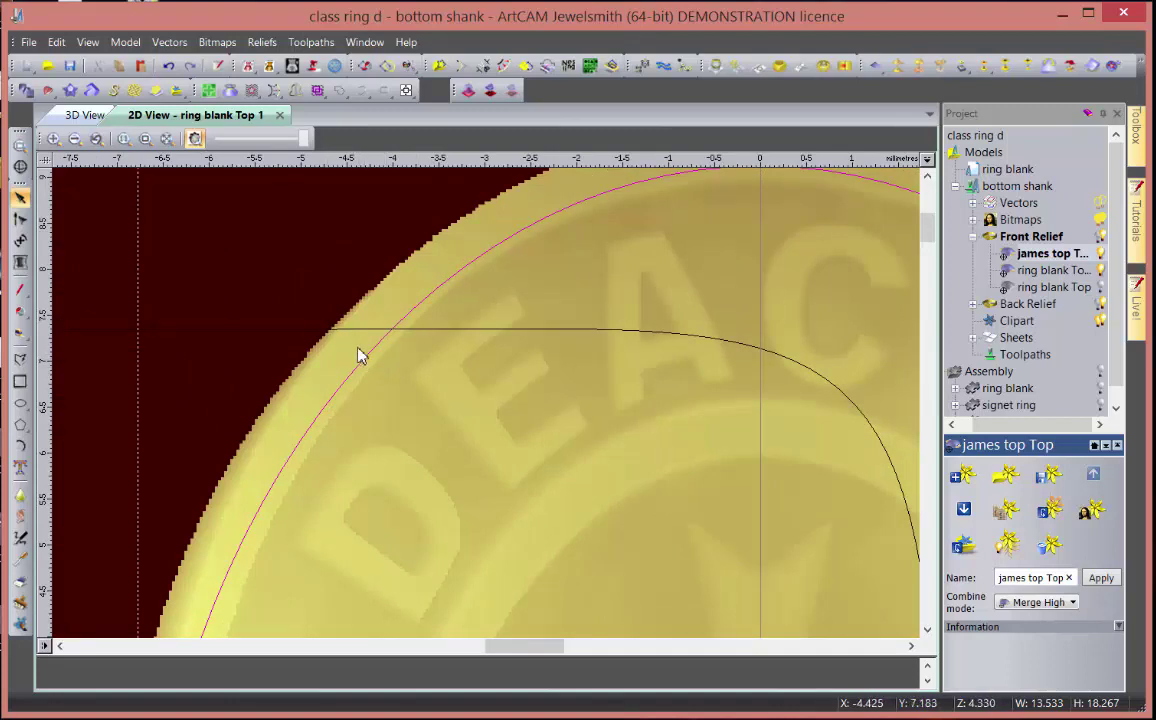
scroll(715, 354, "down", 2)
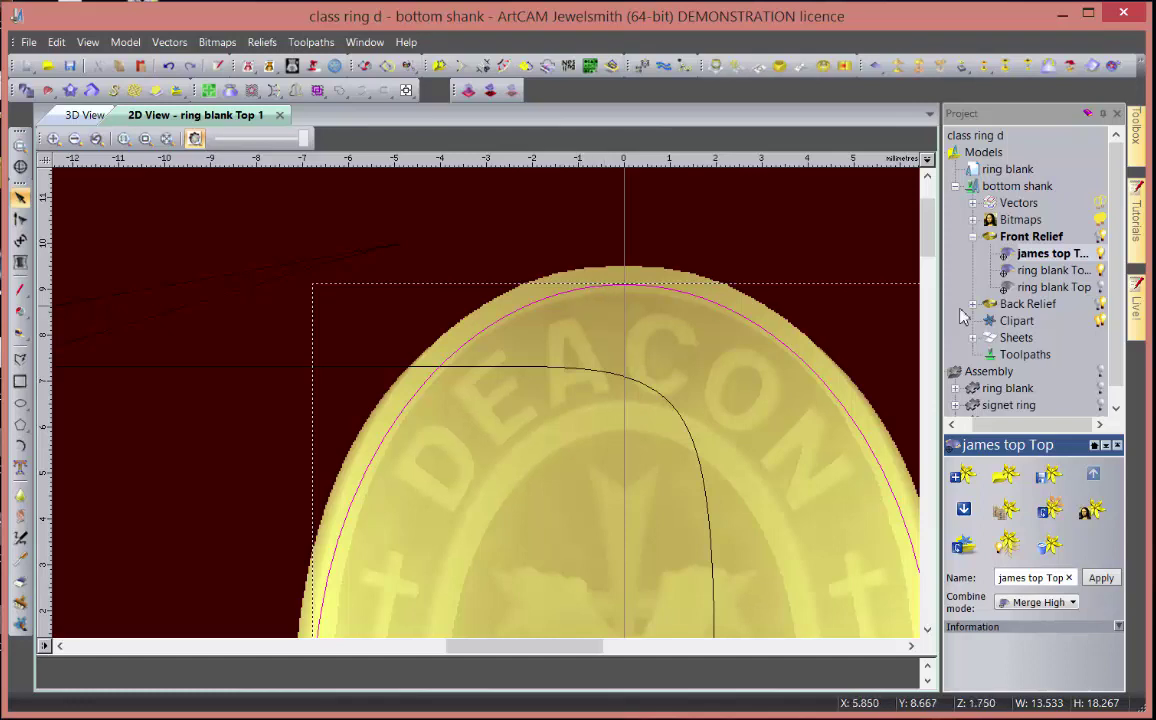
left_click(1100, 274)
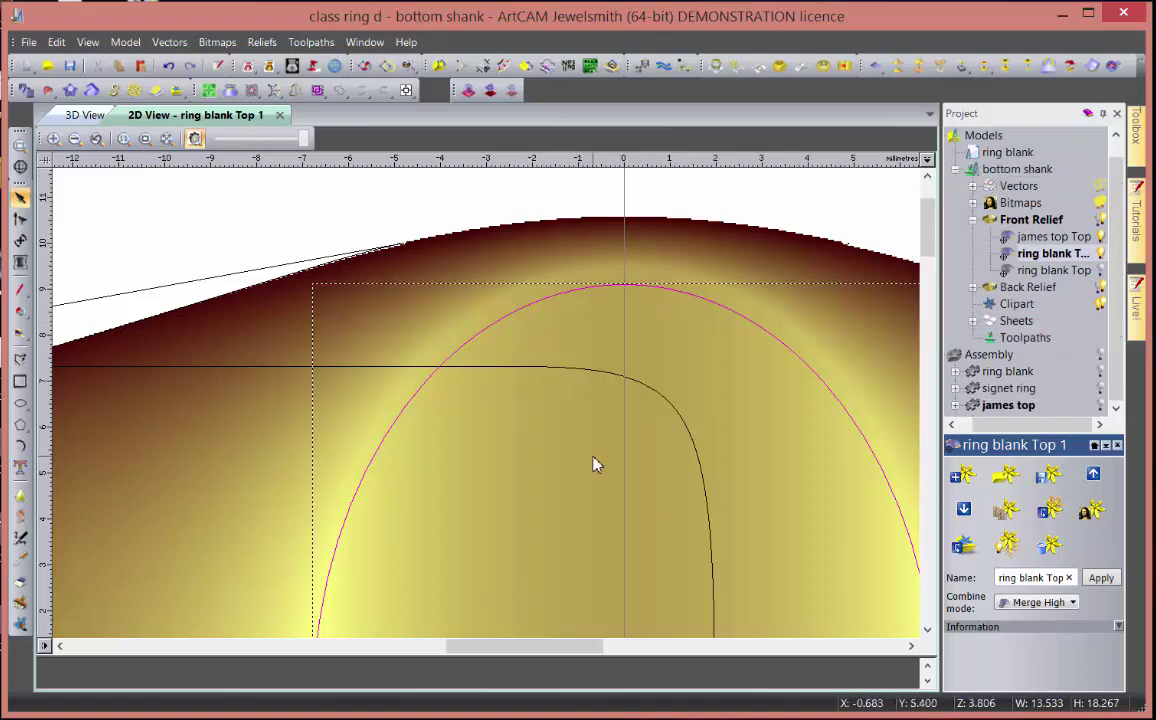
key("F12")
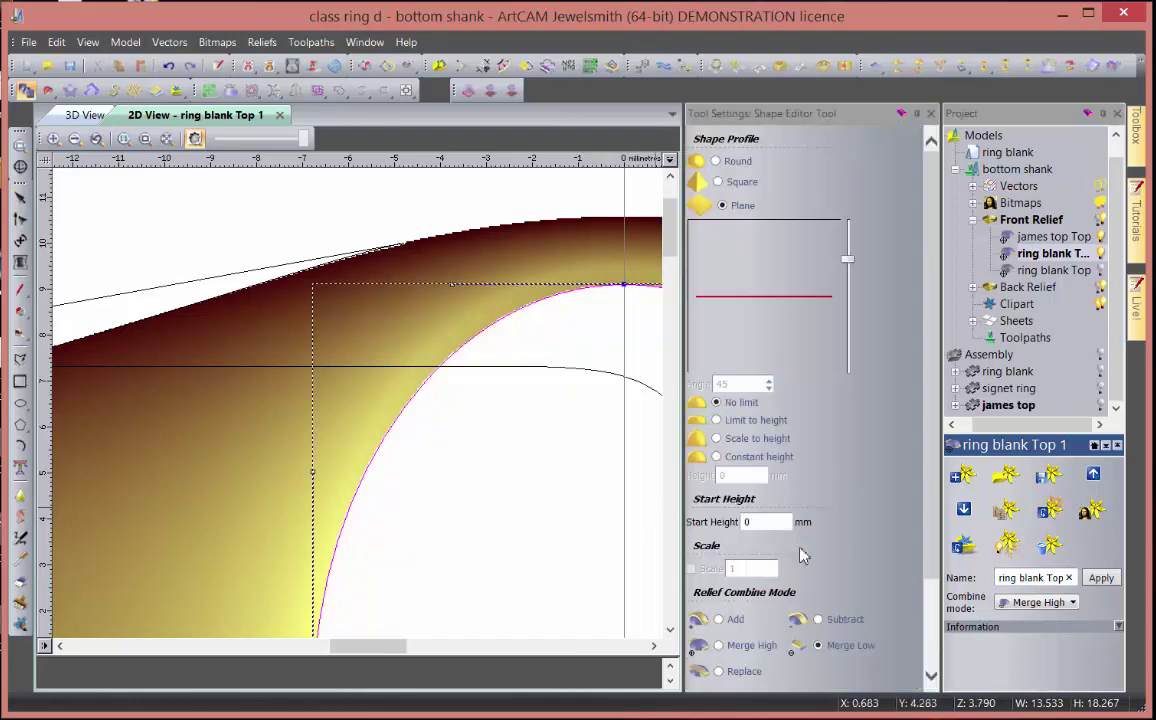
scroll(916, 458, "down", 3)
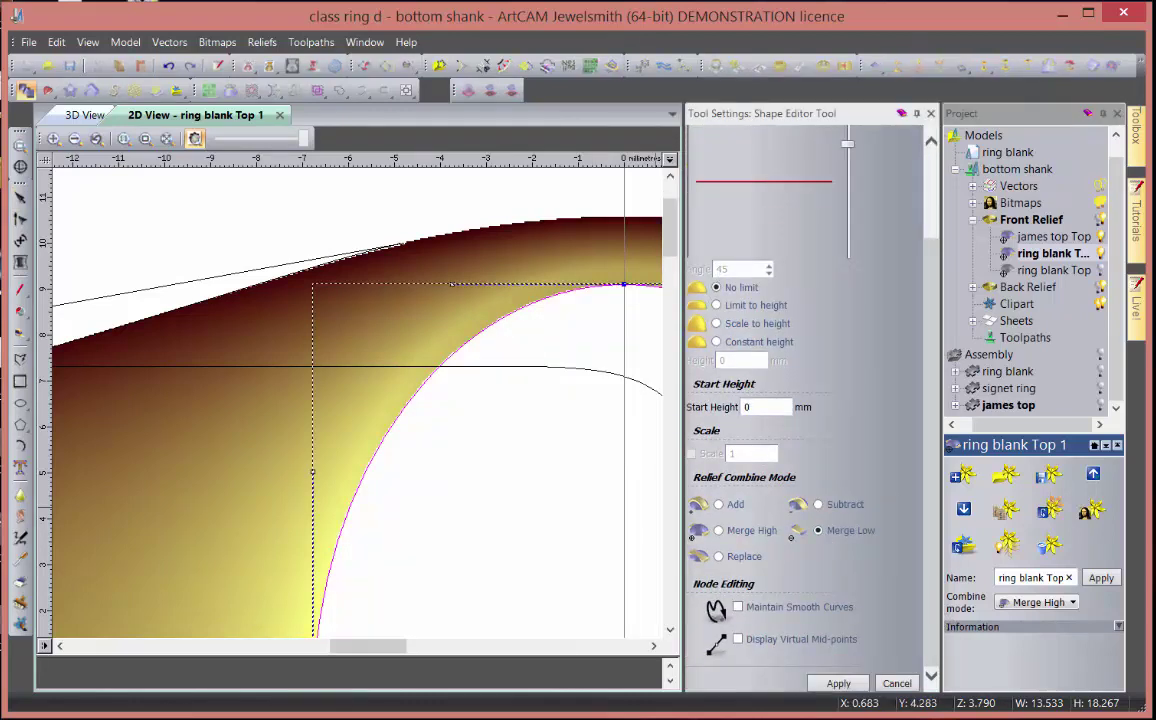
left_click(838, 683)
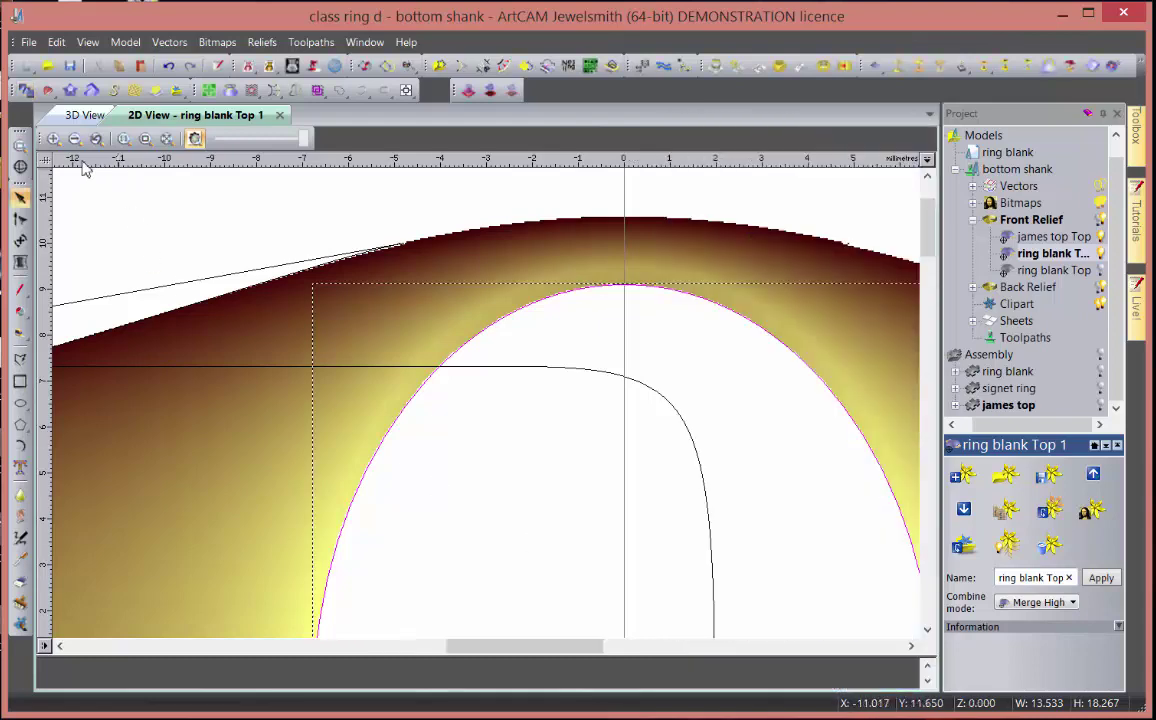
- Inspect the ring in 3D, hiding the james top Top layer to examine the oval opening cut in the shank
left_click(58, 118)
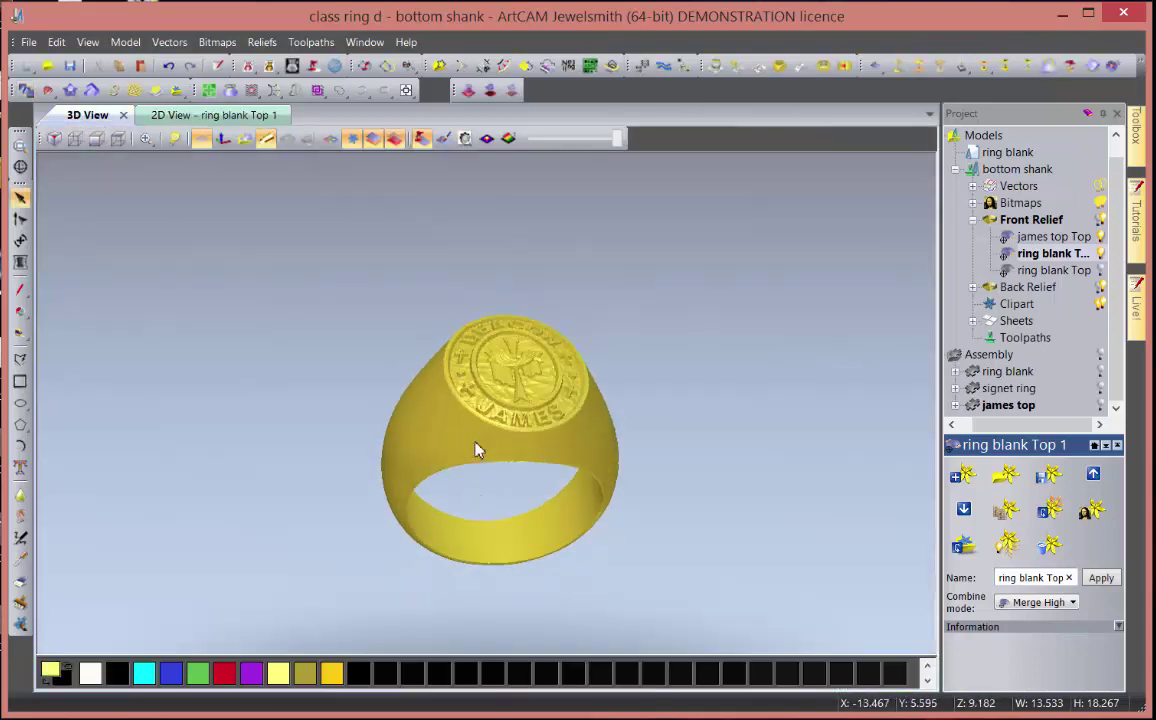
scroll(490, 430, "up", 5)
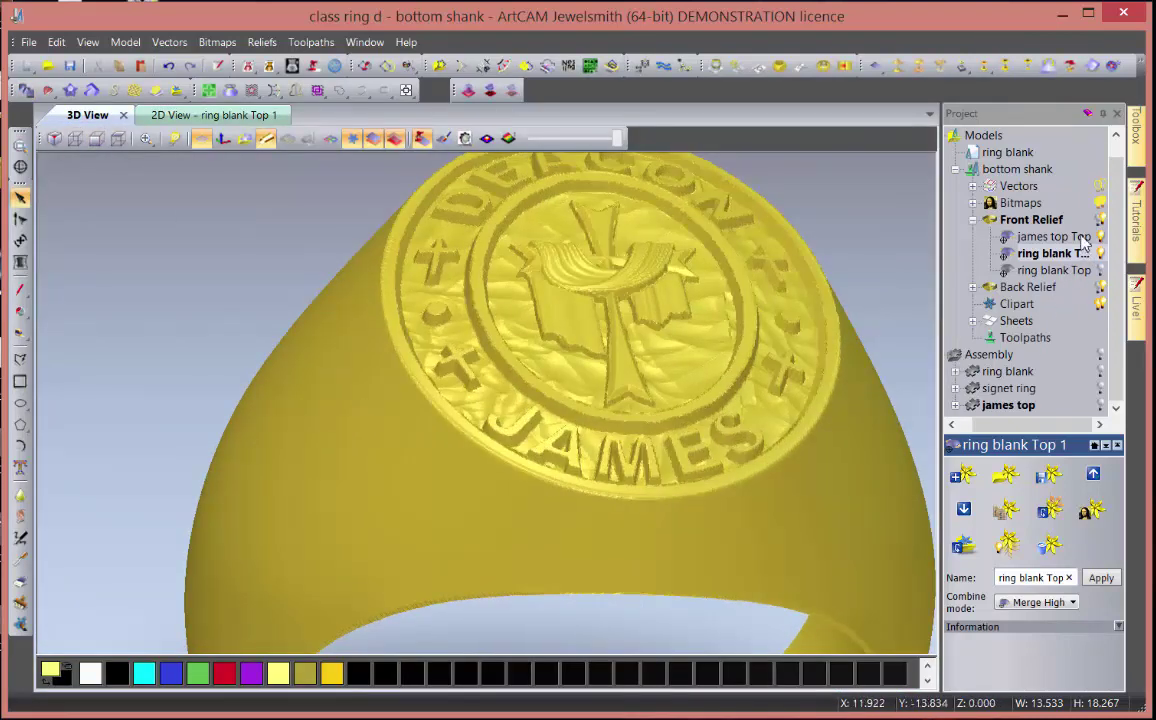
left_click_drag(806, 400, 805, 441)
scroll(546, 453, "down", 3)
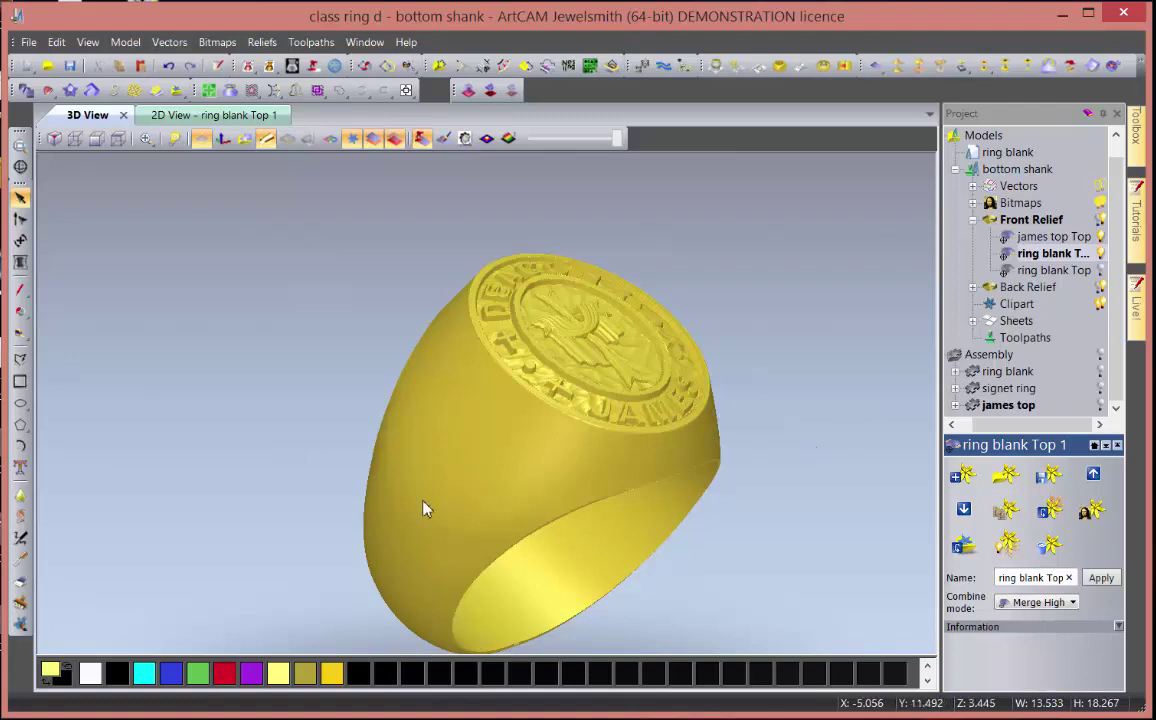
left_click_drag(467, 428, 524, 398)
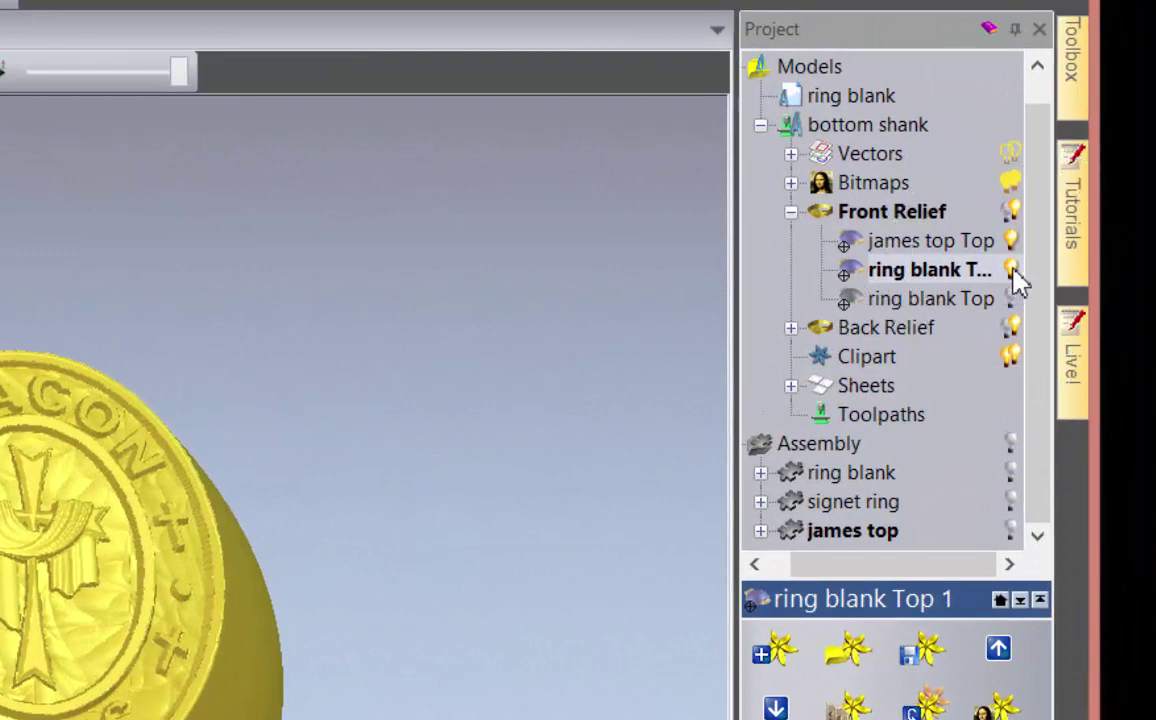
left_click(1014, 270)
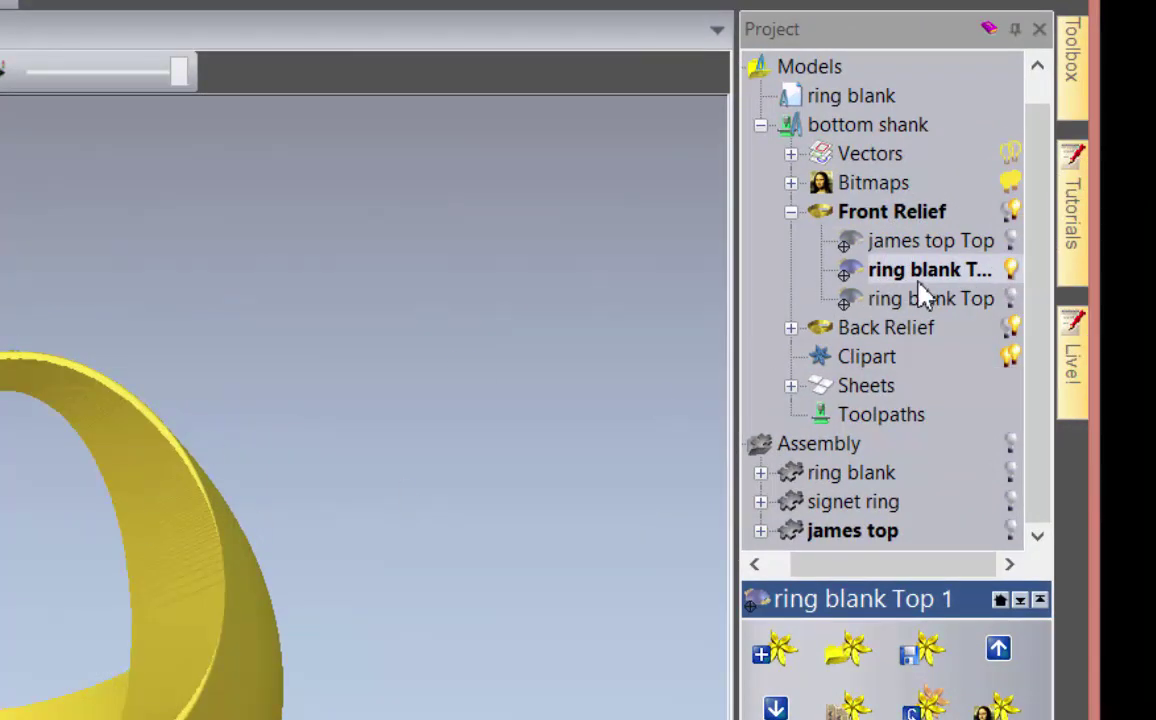
left_click_drag(243, 465, 26, 392)
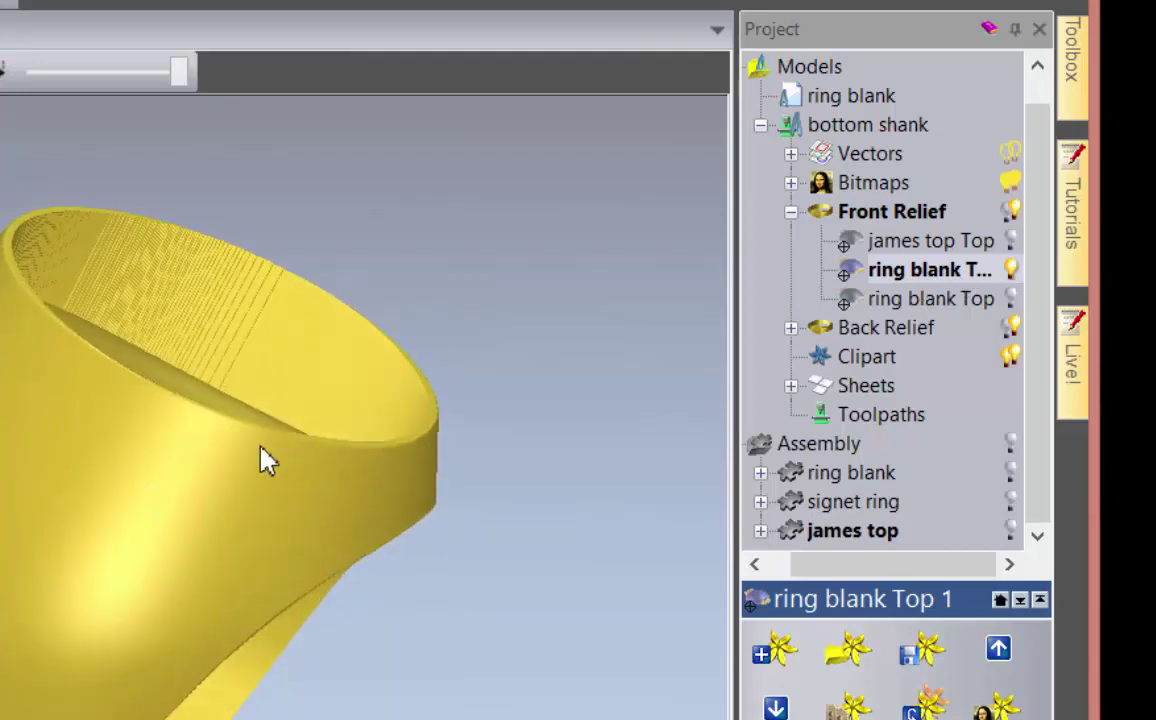
- Delete the straight span from the shank's upper edge vector, keeping only its curved edge
key("F2")
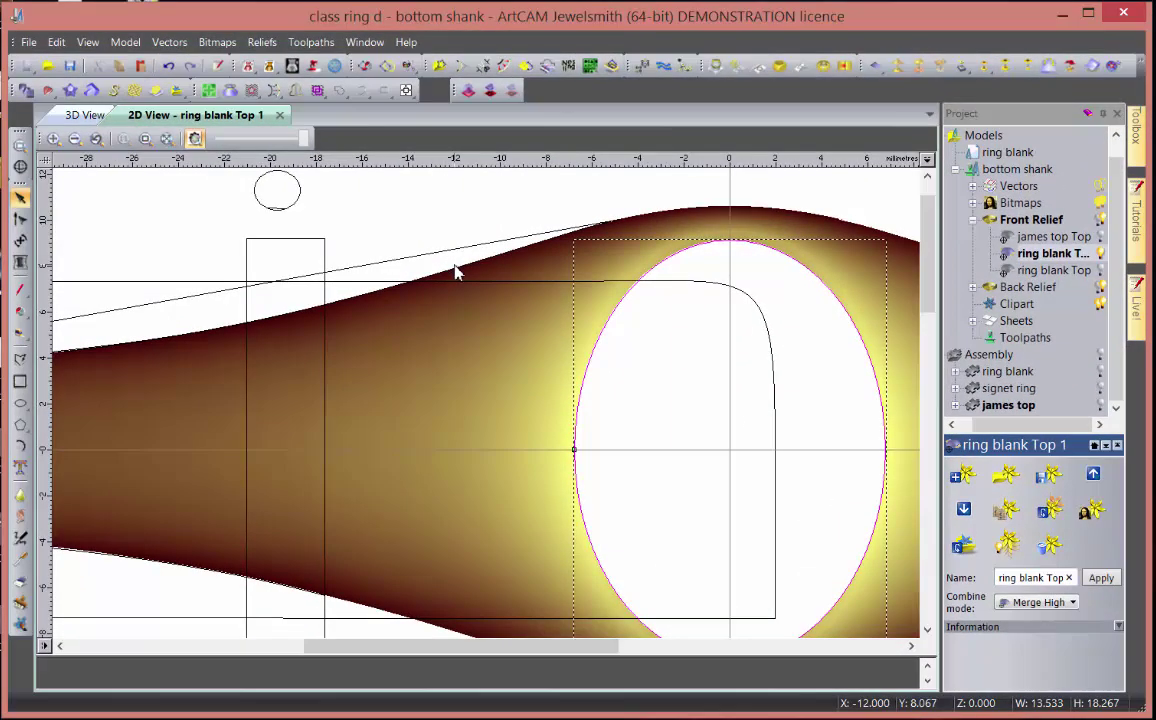
left_click(34, 288)
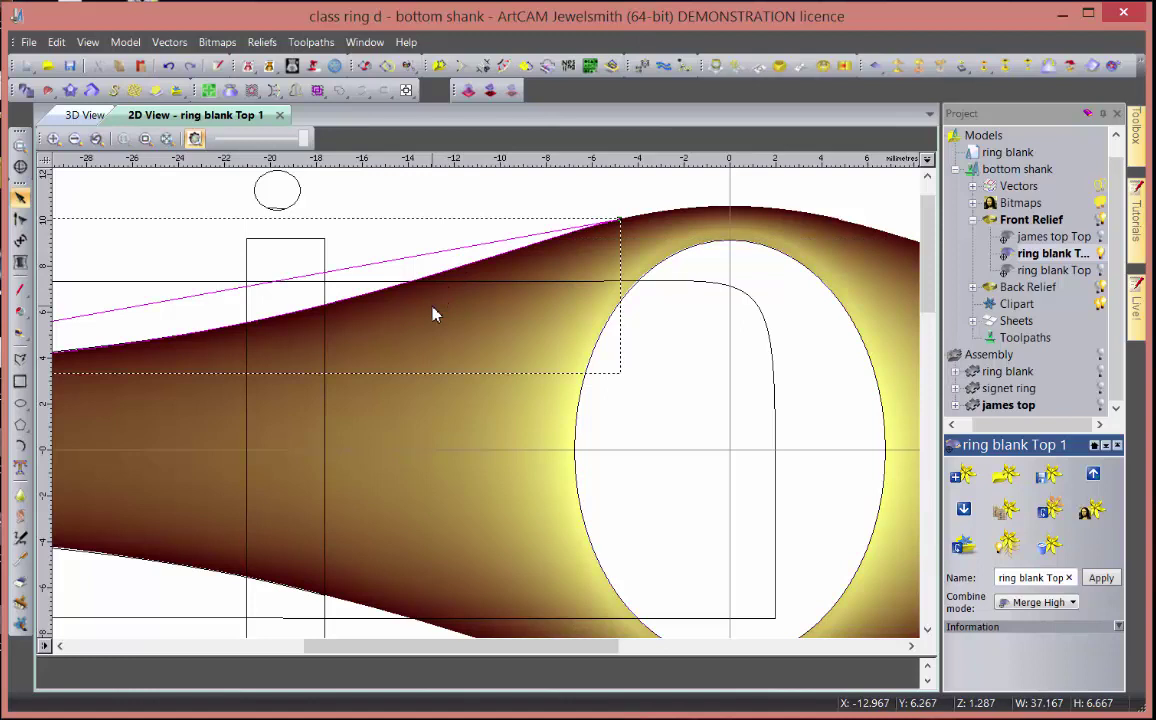
left_click(428, 240)
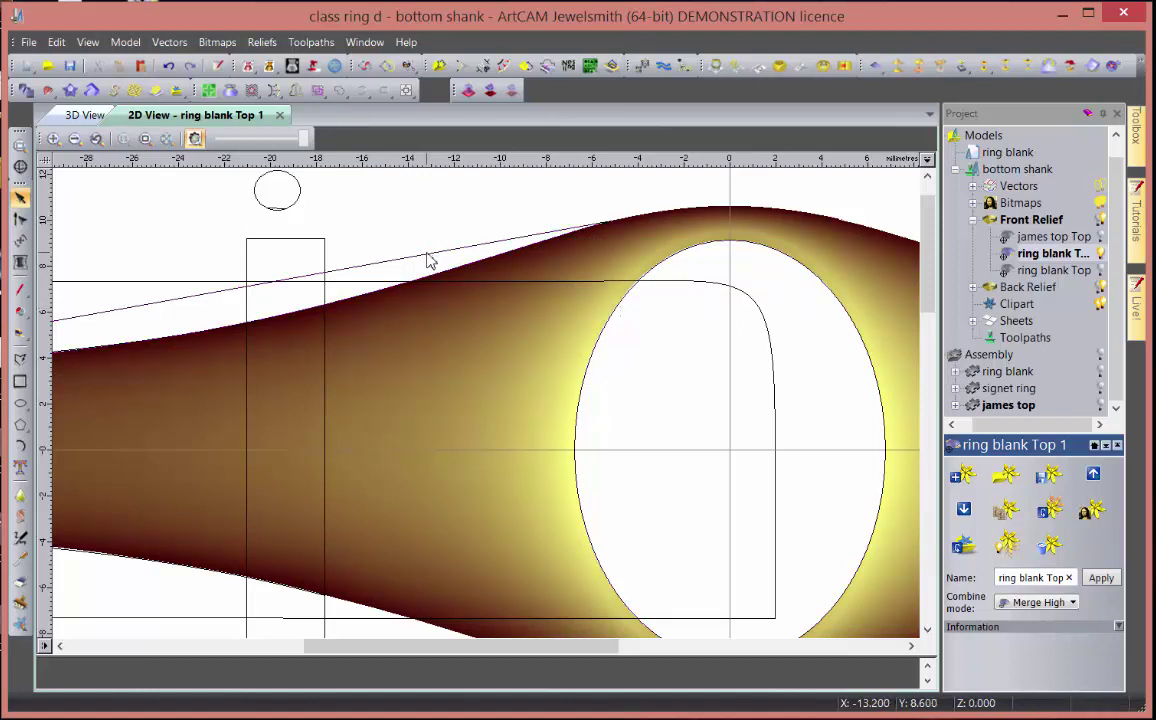
left_click(429, 258)
double_click(431, 258)
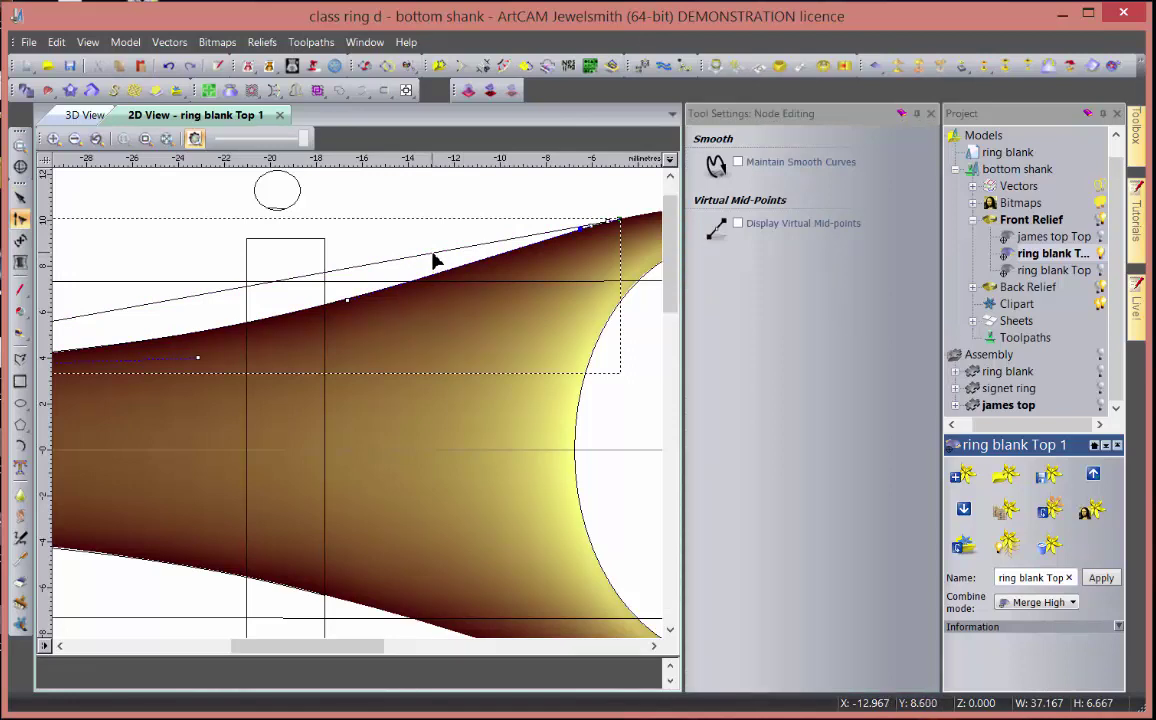
scroll(330, 366, "down", 3)
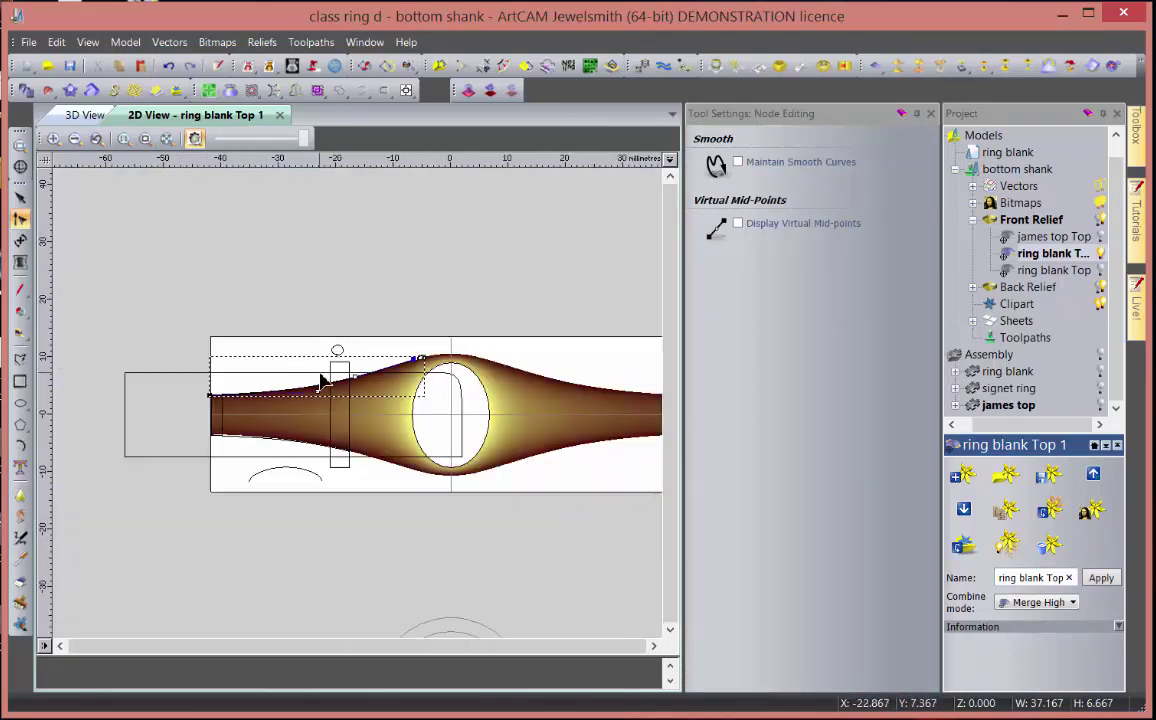
scroll(444, 328, "up", 2)
scroll(467, 245, "up", 2)
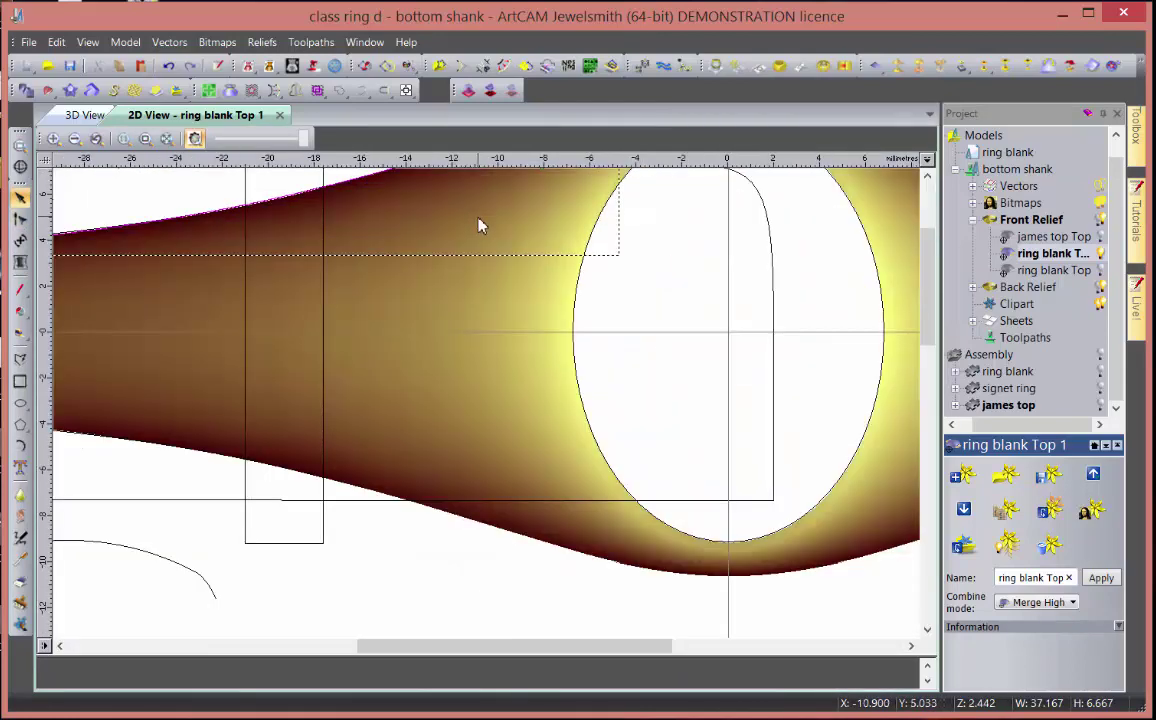
- Nudge the curved edge vector down inside the shank's upper edge, leaving an even border
scroll(480, 227, "down", 2)
scroll(527, 285, "up", 2)
scroll(528, 284, "down", 1)
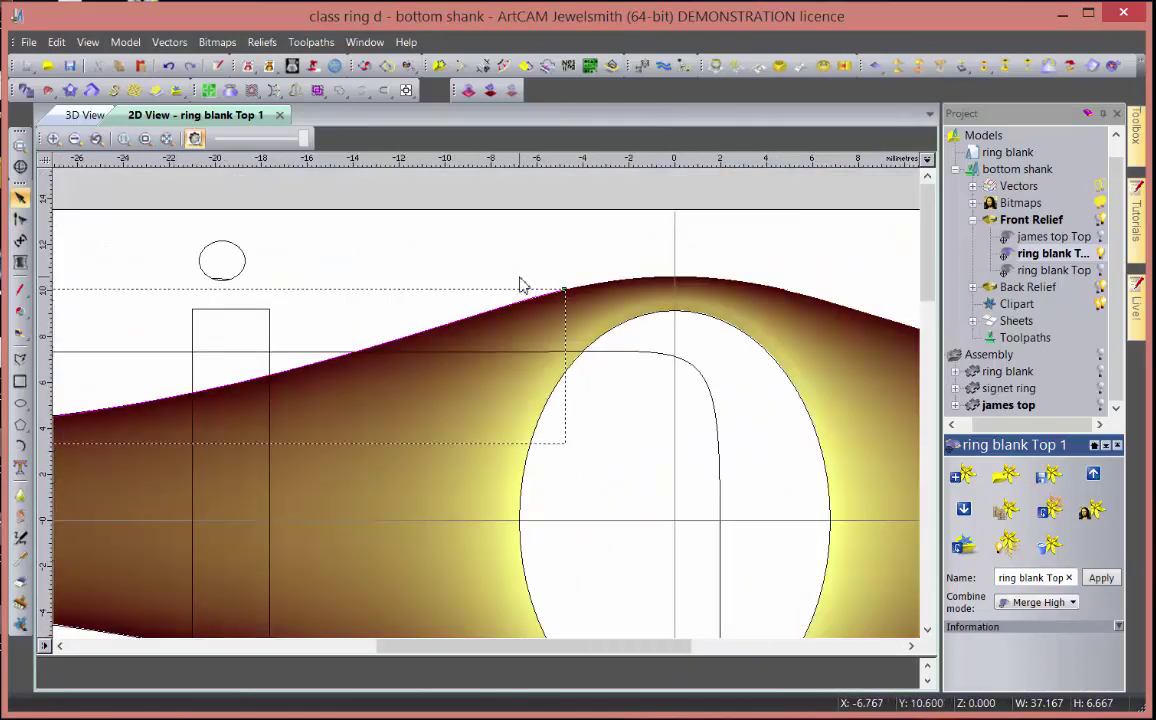
key("Down")
key("Down")
key("Down")
key("Down")
key("Down")
key("Down")
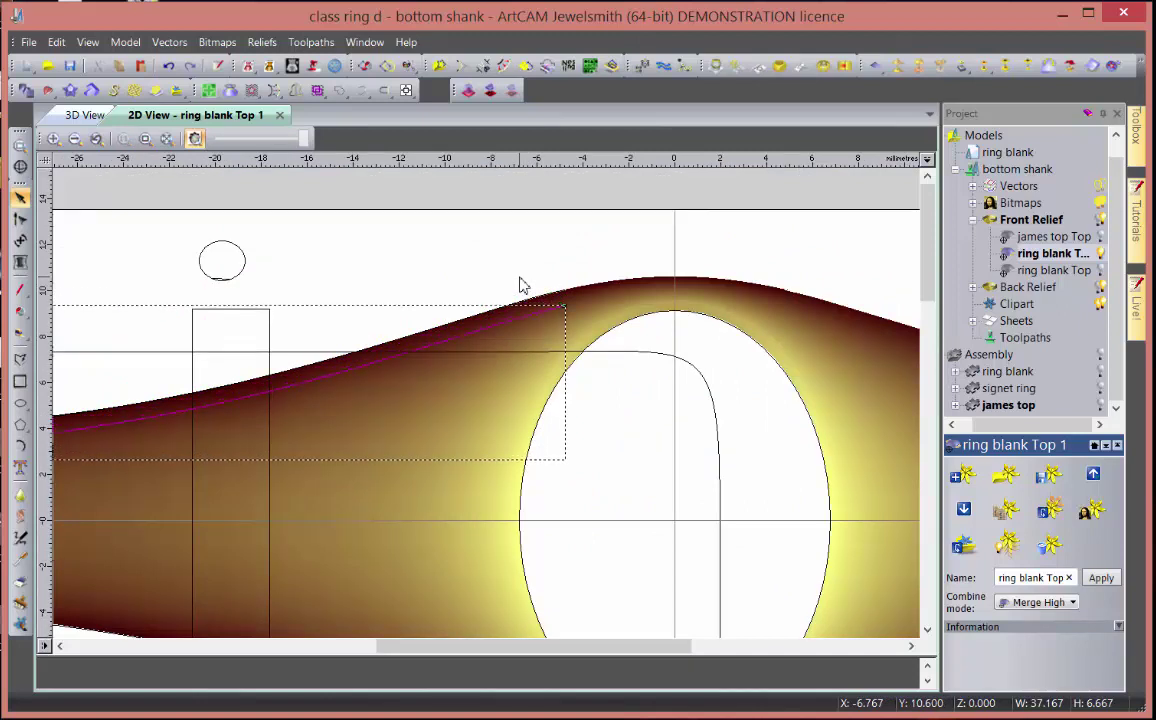
key("Down")
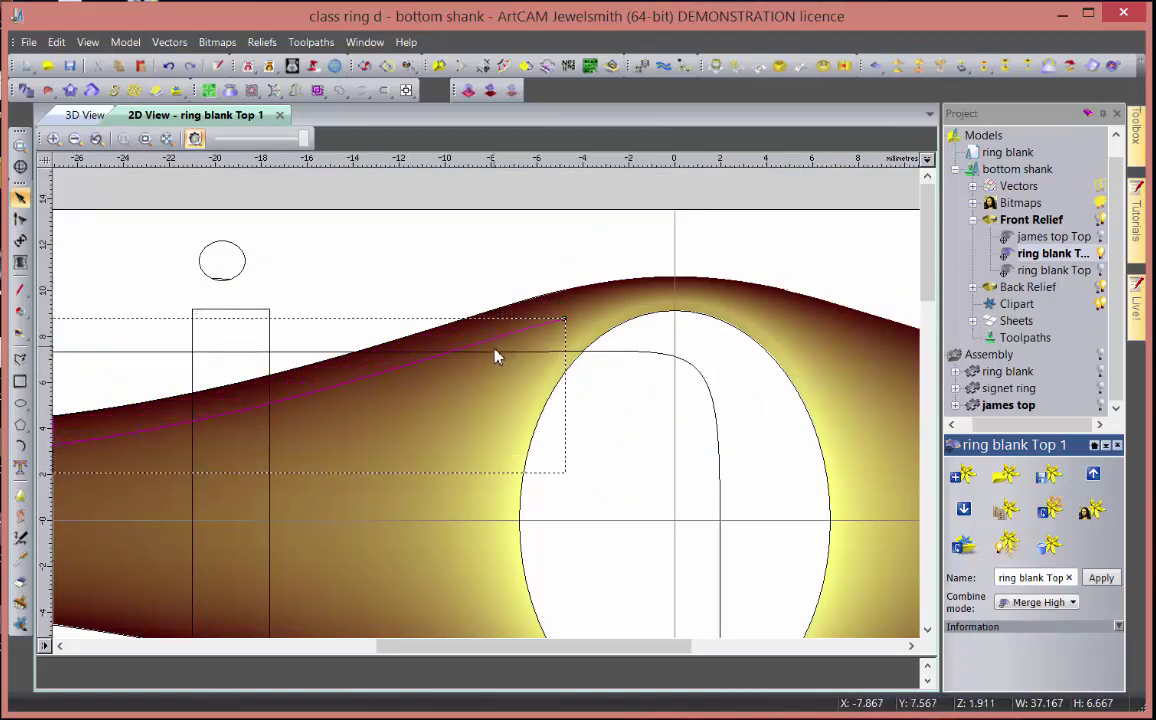
- Reshape the curve's end beside the oval opening, inserting a node near X -8, Y 7.9, removing the old corner node and repositioning the endpoint
key("n")
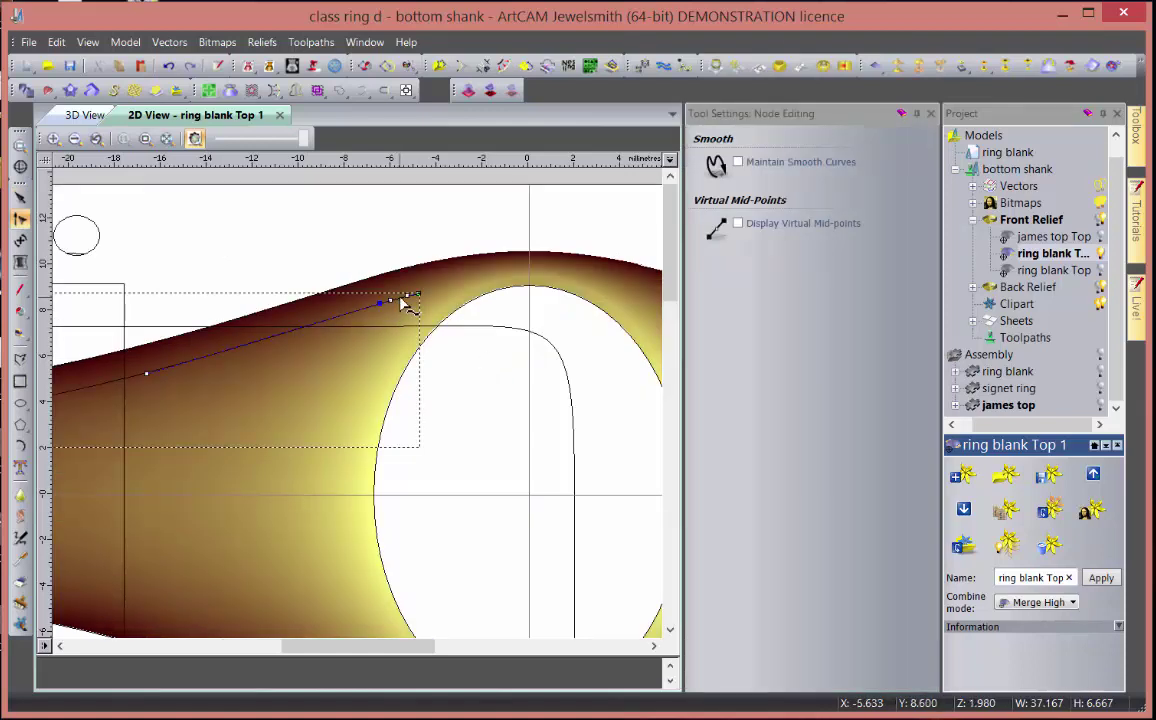
left_click_drag(418, 295, 397, 322)
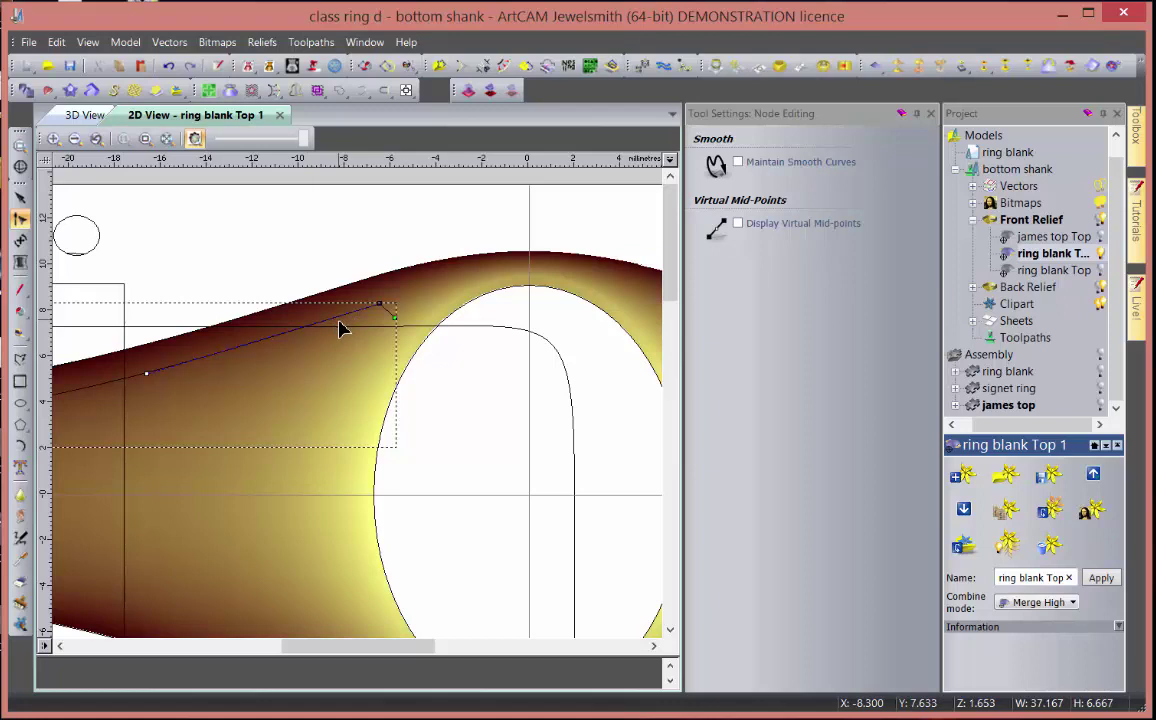
scroll(340, 330, "up", 2)
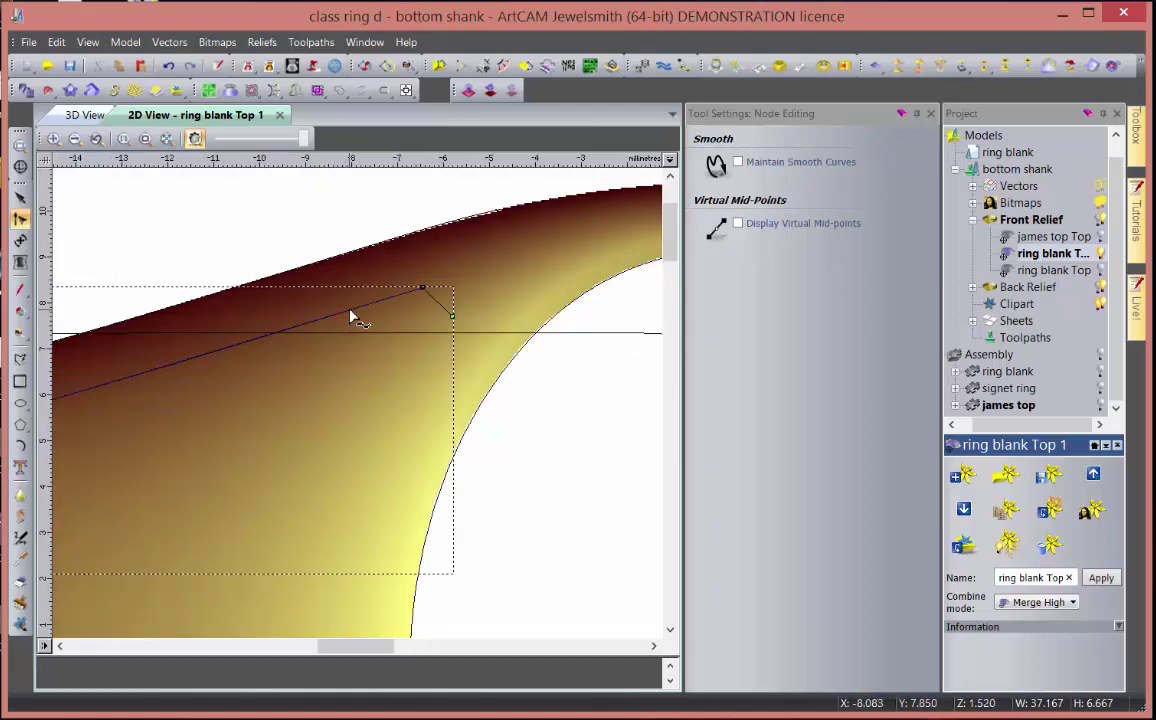
key("i")
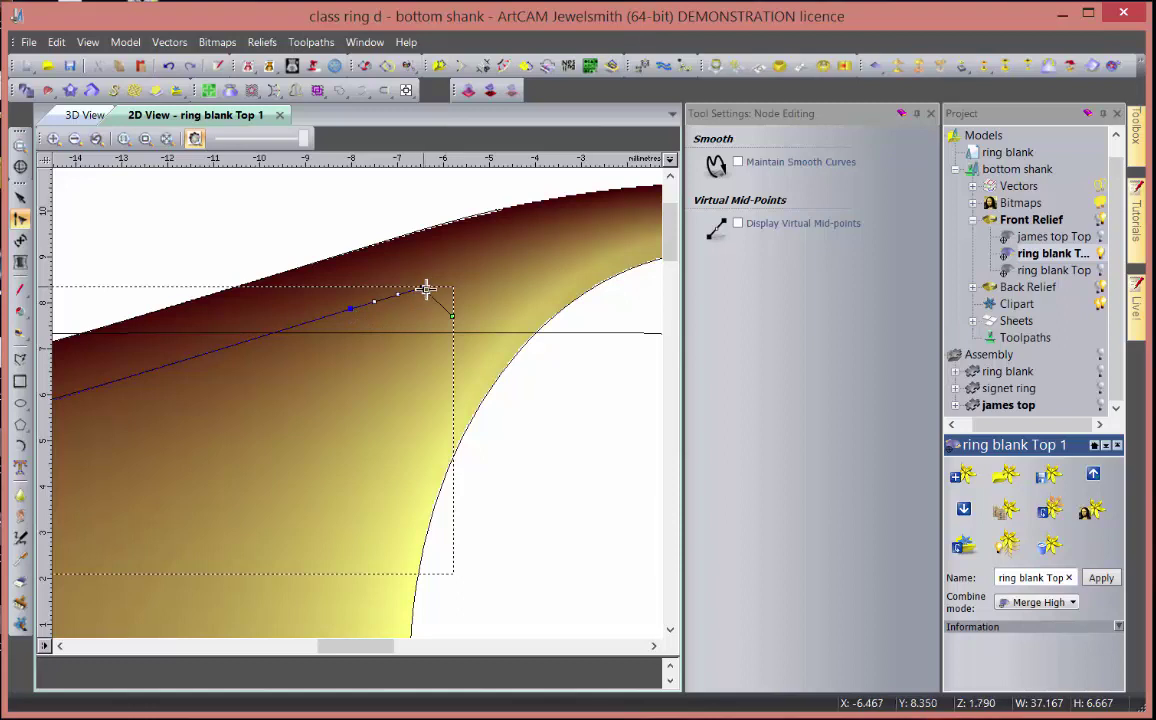
left_click_drag(426, 290, 408, 310)
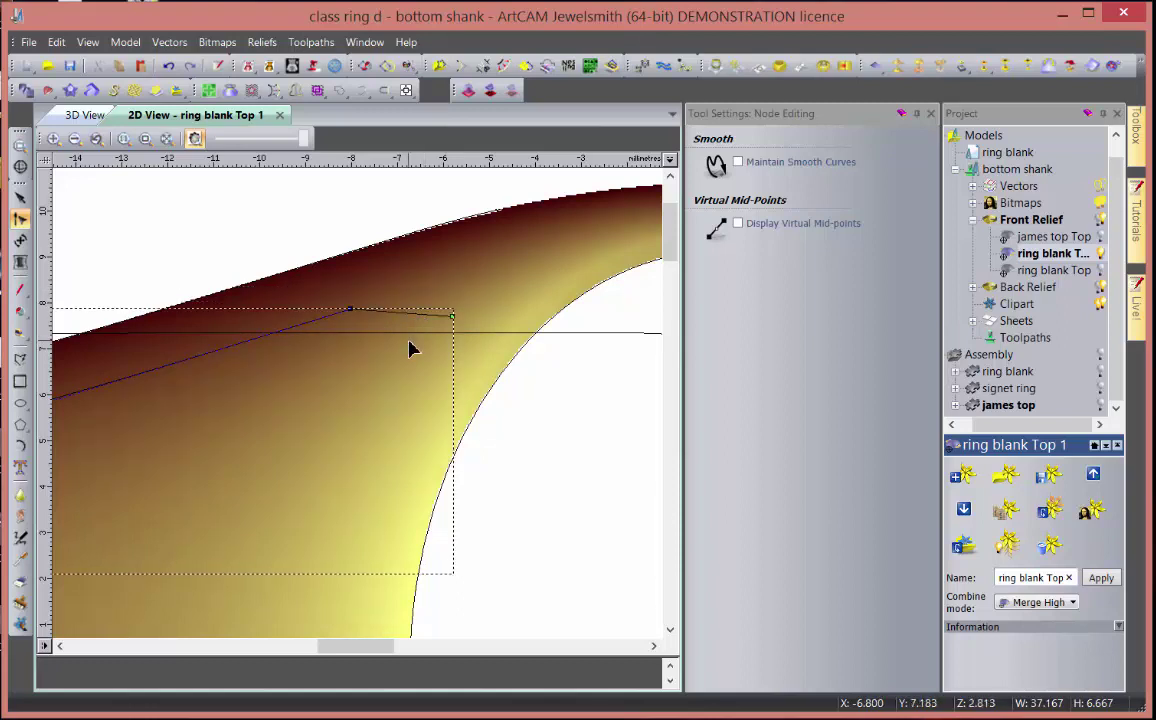
scroll(413, 343, "down", 1)
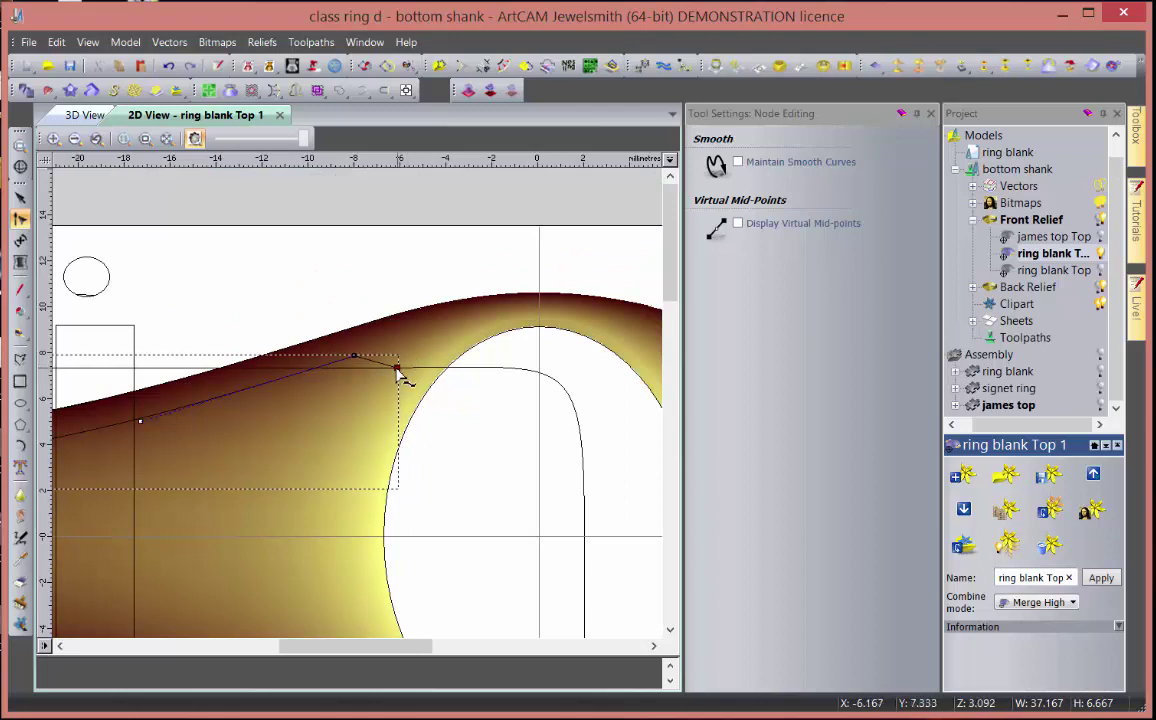
scroll(303, 468, "down", 1)
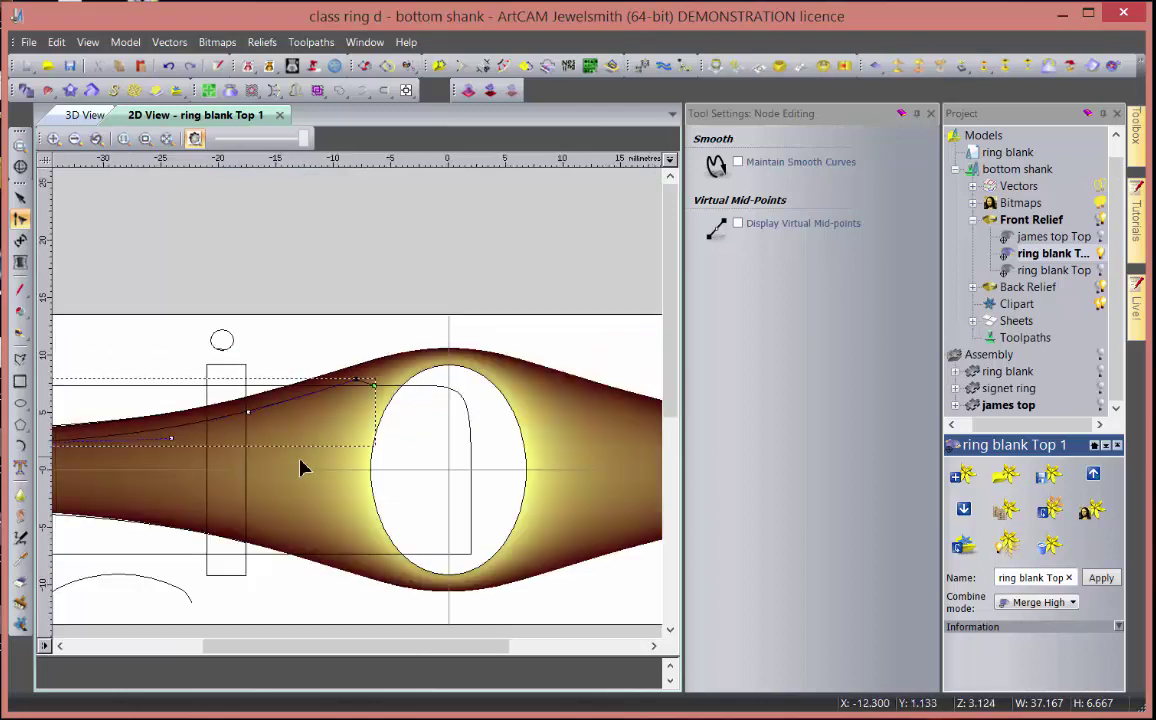
- Cut the curve near X -21 and delete its outer part, keeping a segment 15 mm wide beside the oval opening
left_click(203, 428)
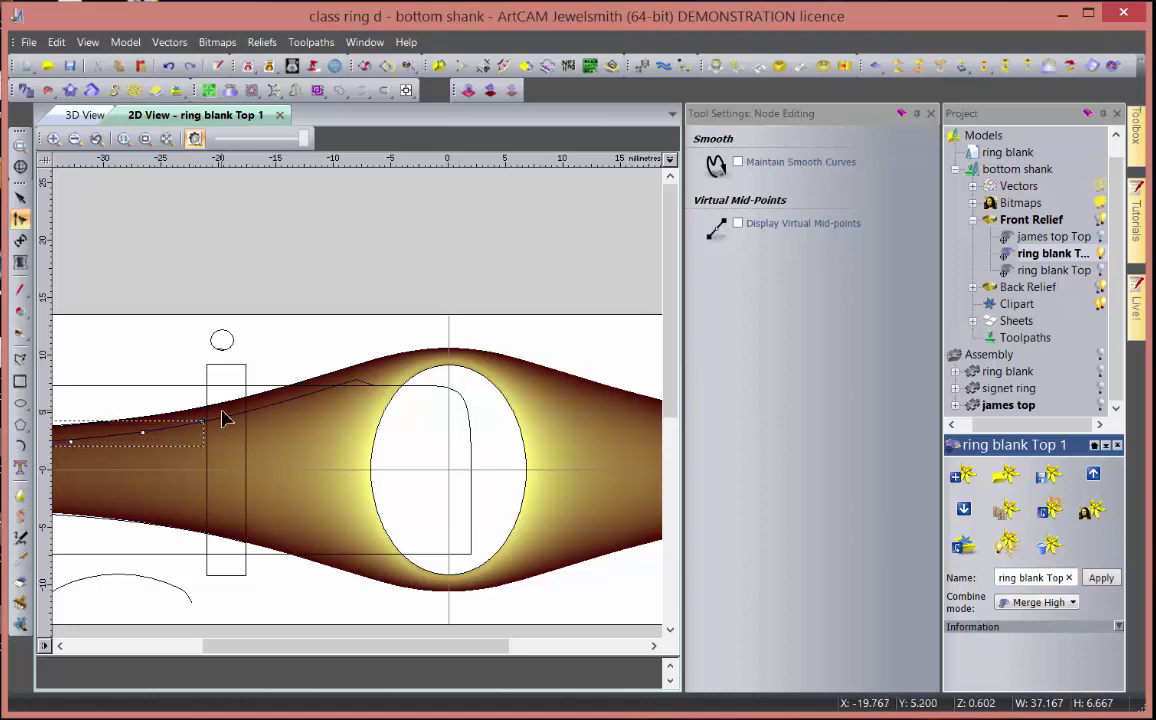
left_click(270, 412)
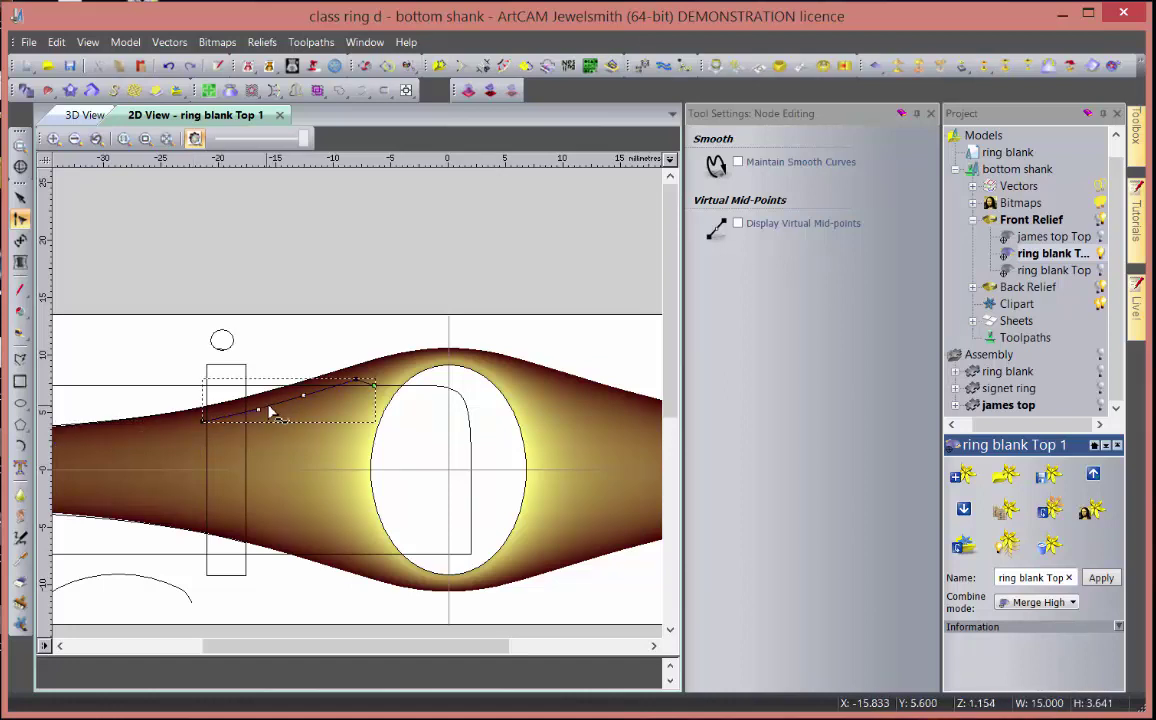
key("n")
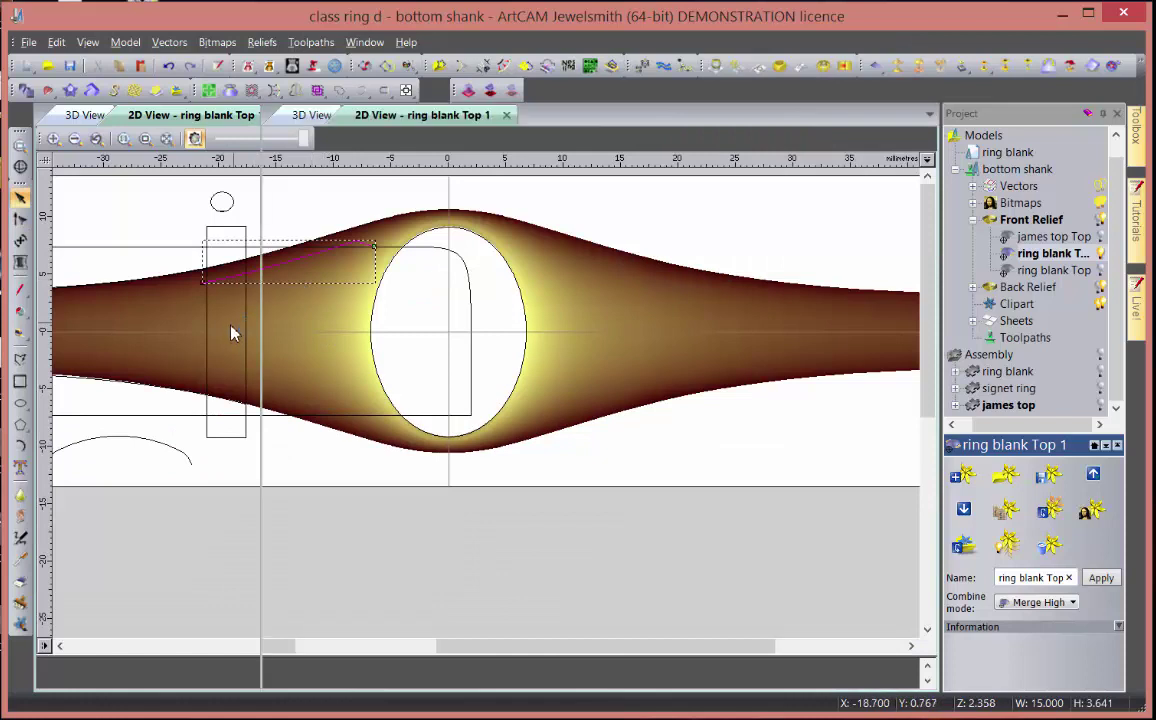
- Mirror the trimmed segment vertically over the model, keeping the original, to create its counterpart along the shank's lower edge
key("ctrl+m")
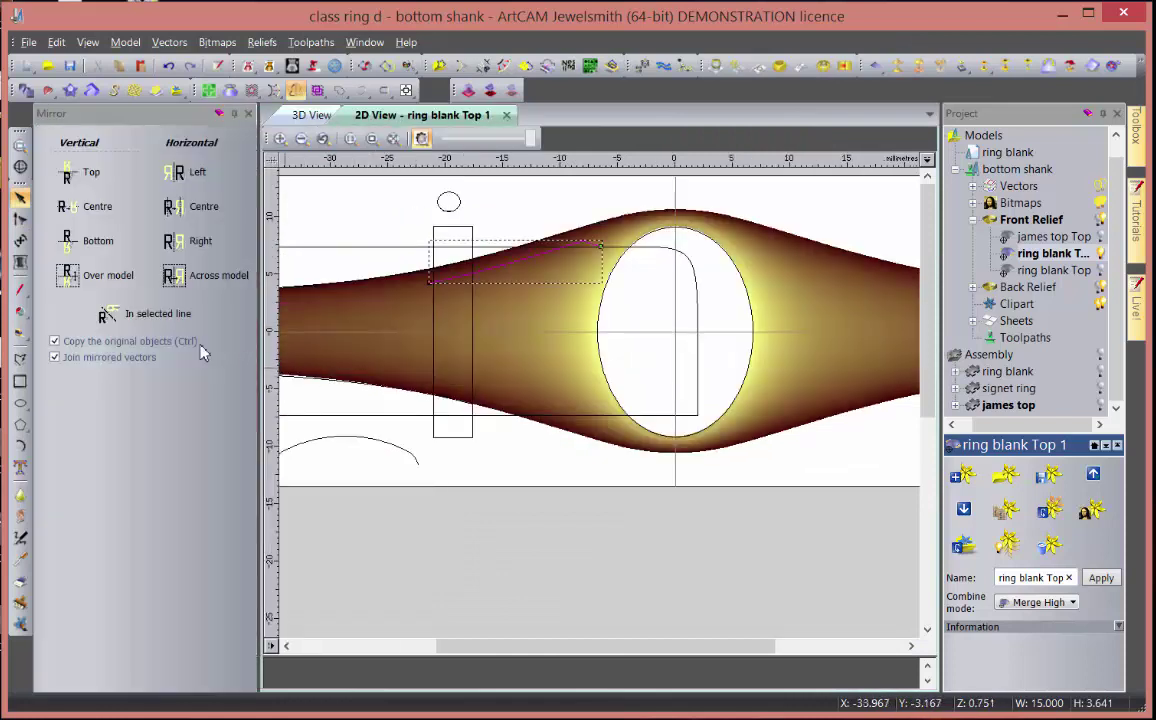
left_click(107, 284)
left_click(220, 114)
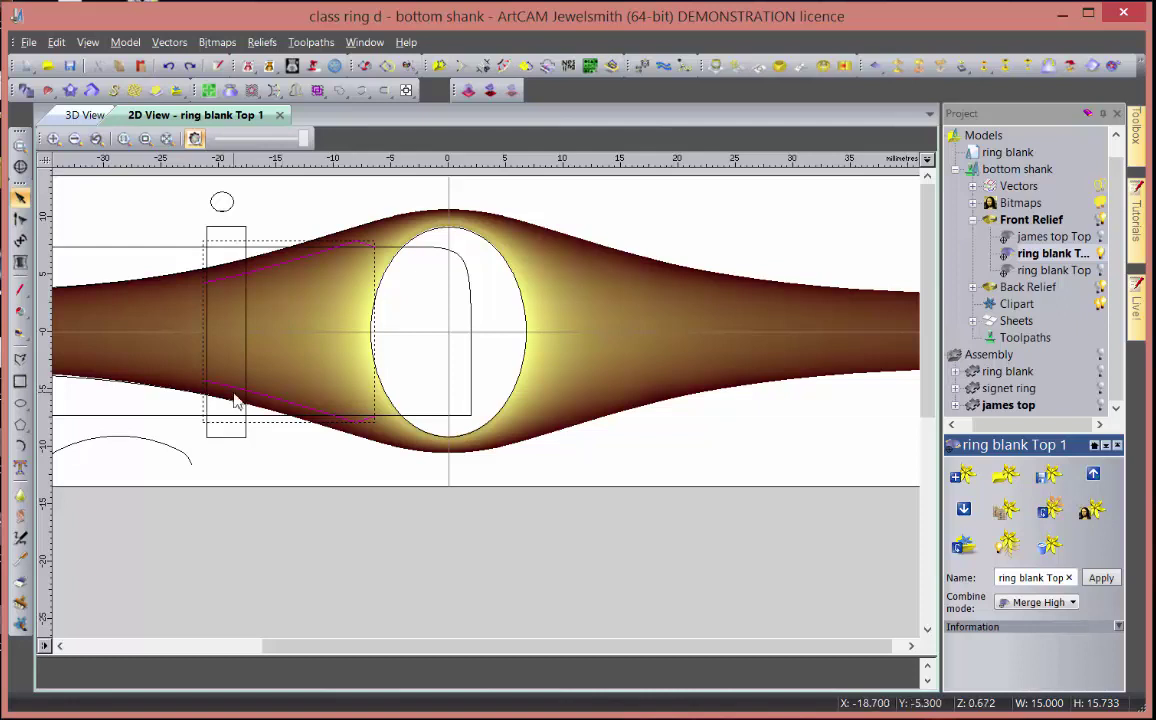
- Bow the panel outline's inner side to about X -8.2 at the centreline so it follows the oval opening
key("ctrl+shift+v")
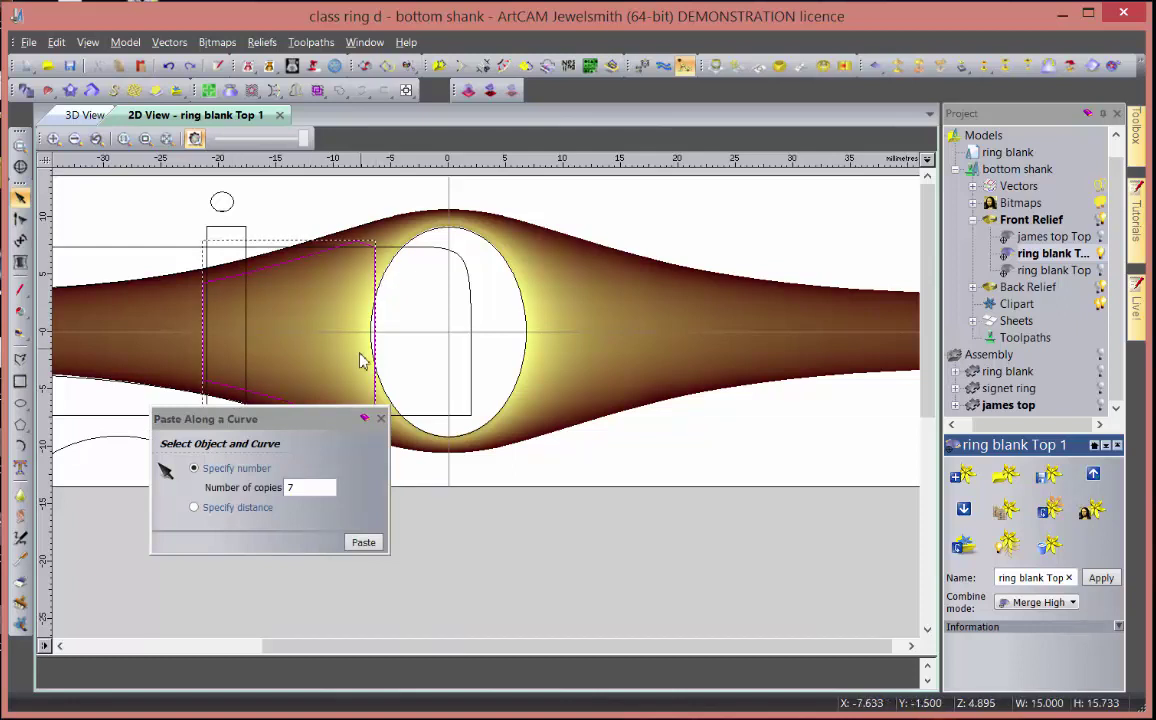
key("n")
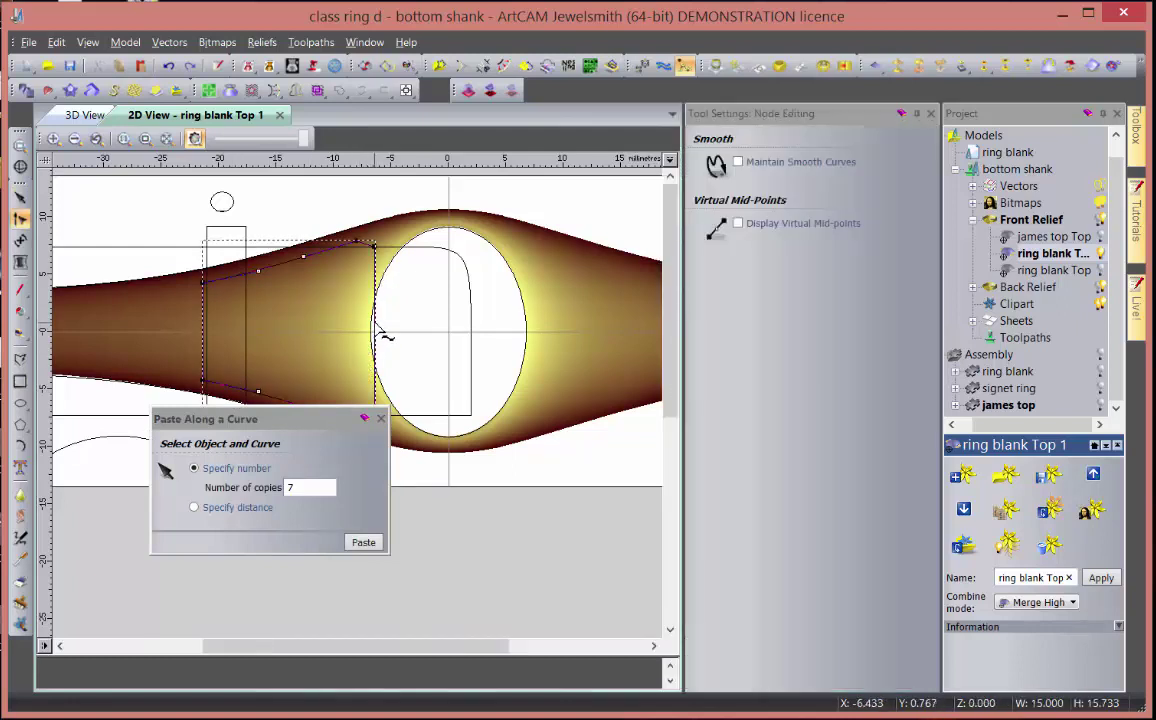
left_click_drag(383, 335, 354, 343)
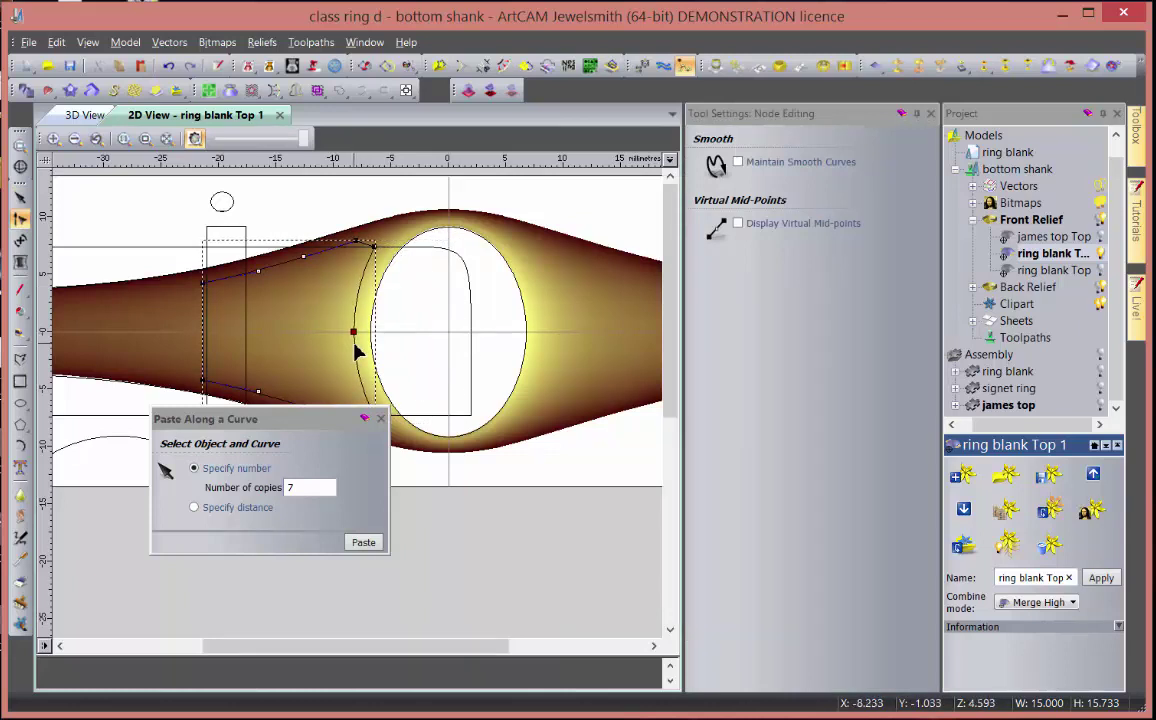
key("Escape")
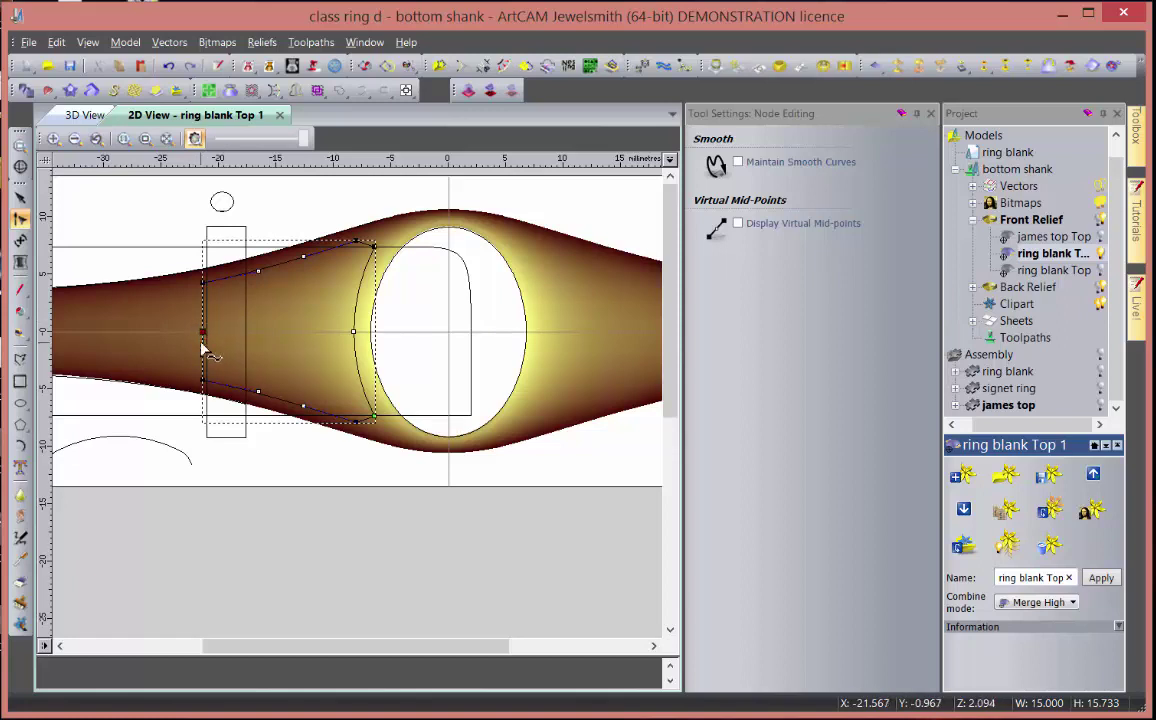
- Insert a node midway on the panel's outer side and nudge it outward into a point, widening the outline to 16.8 mm
left_click(200, 332)
key("Left")
key("Left")
key("Left")
key("Left")
key("Left")
key("Left")
key("n")
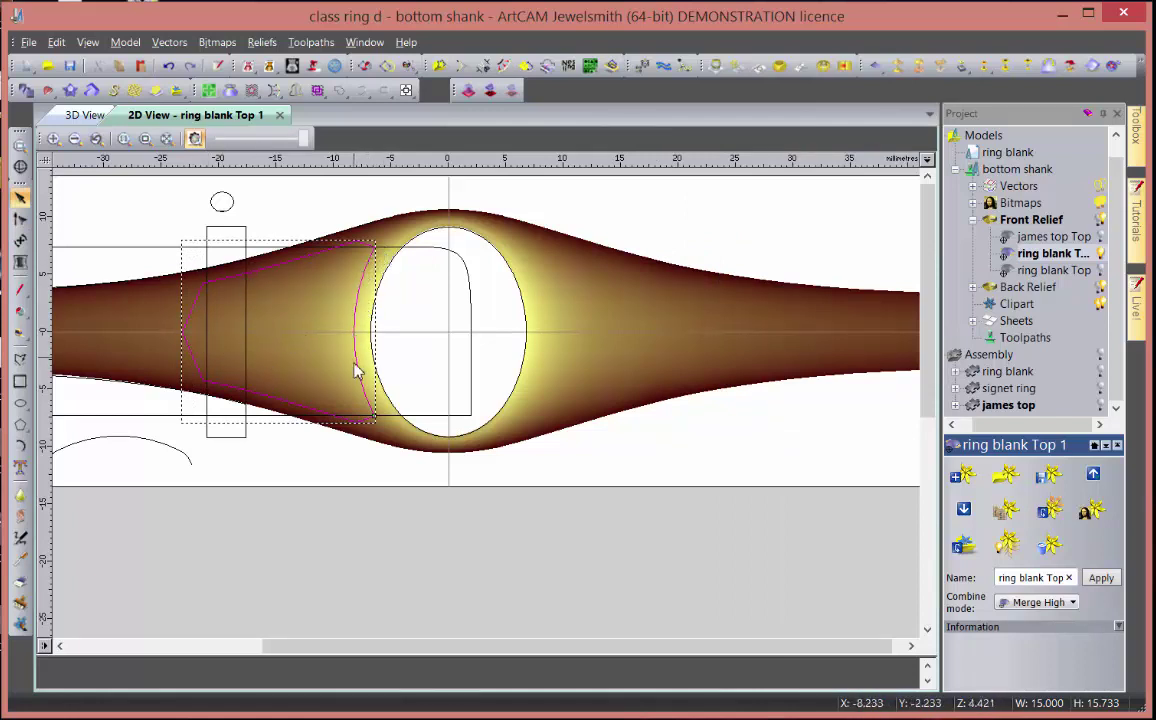
- Preview the panel as a Plane shape in Merge Low mode and inspect the cutout's border around the oval opening in 3D
left_click(85, 115)
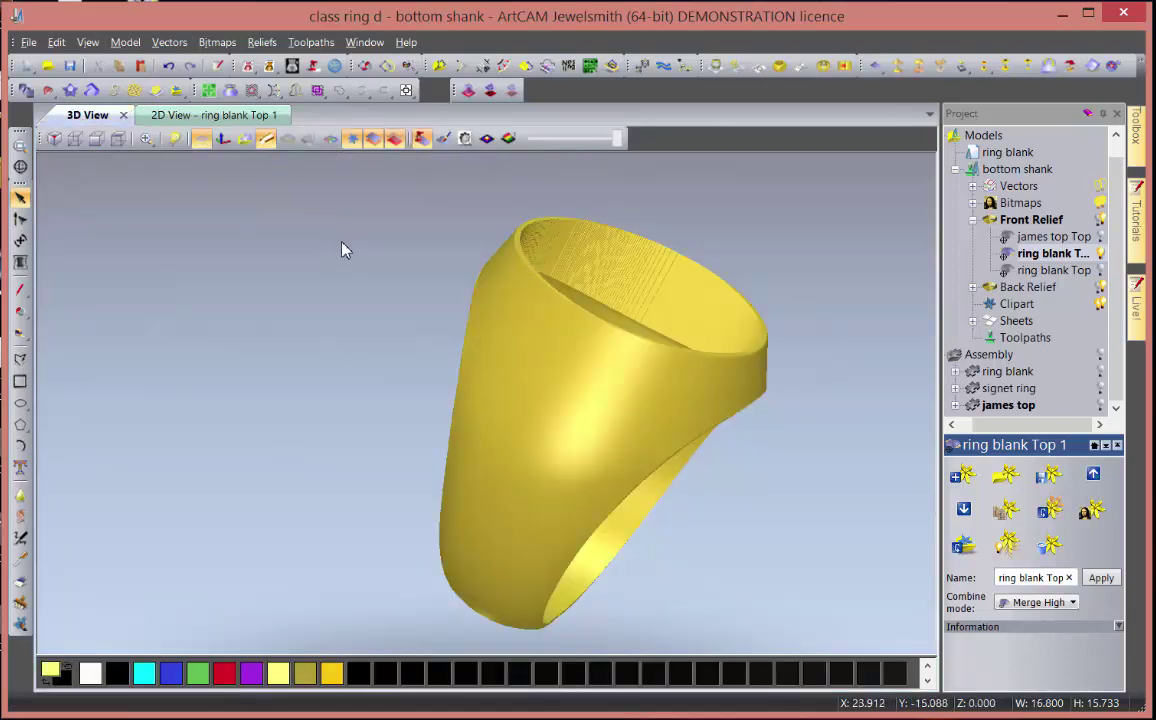
left_click(212, 115)
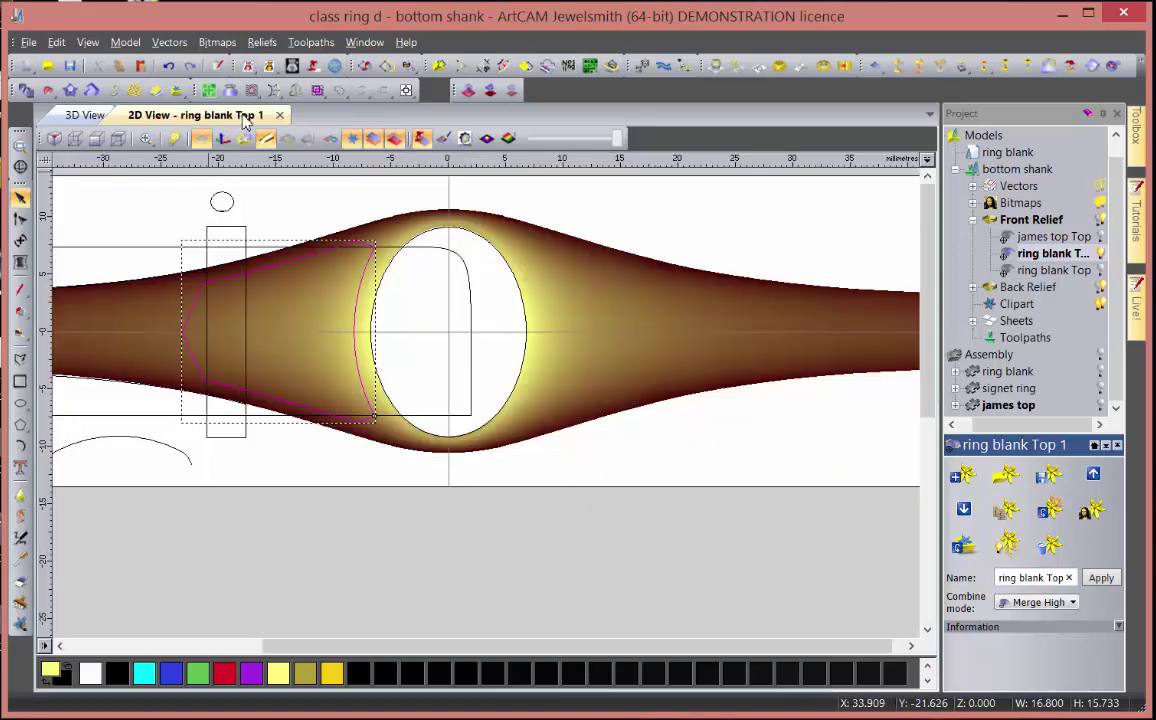
left_click(82, 115)
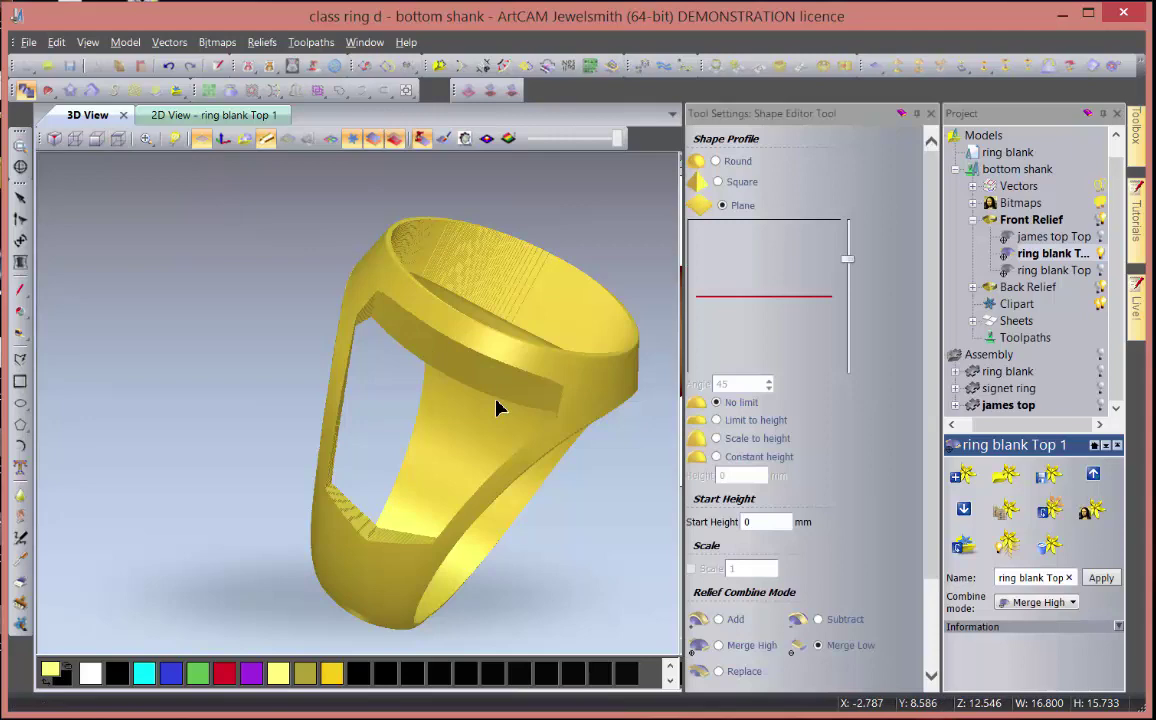
left_click_drag(500, 408, 355, 322)
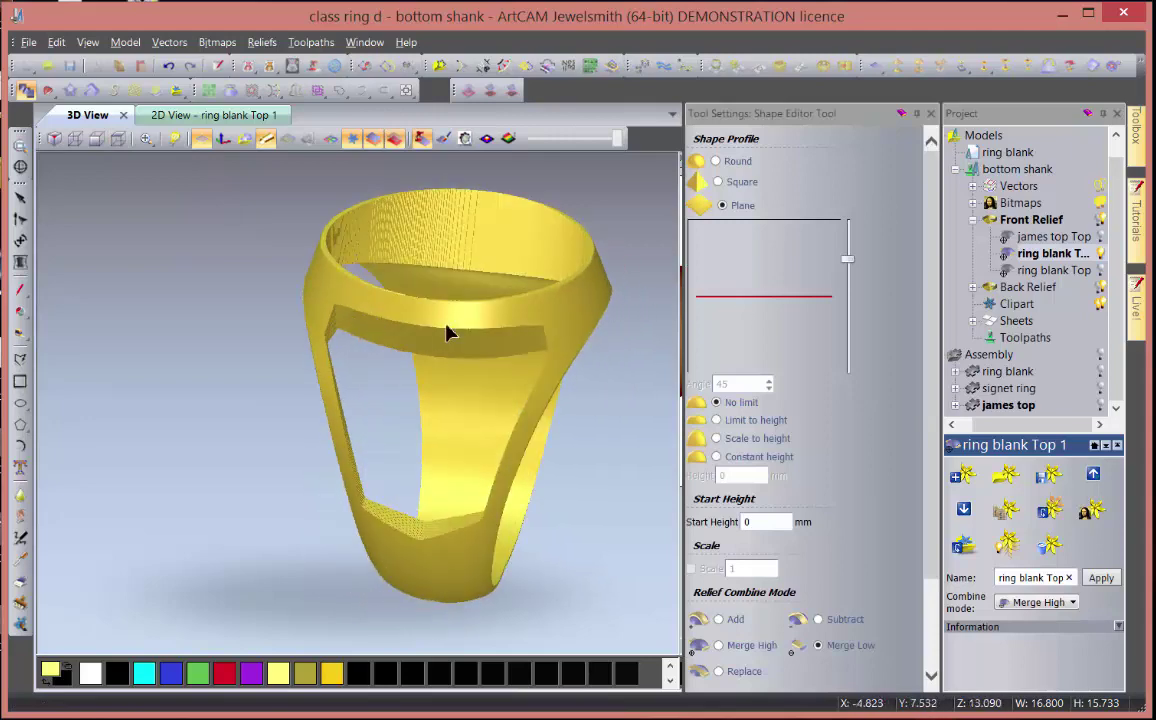
scroll(368, 309, "up", 3)
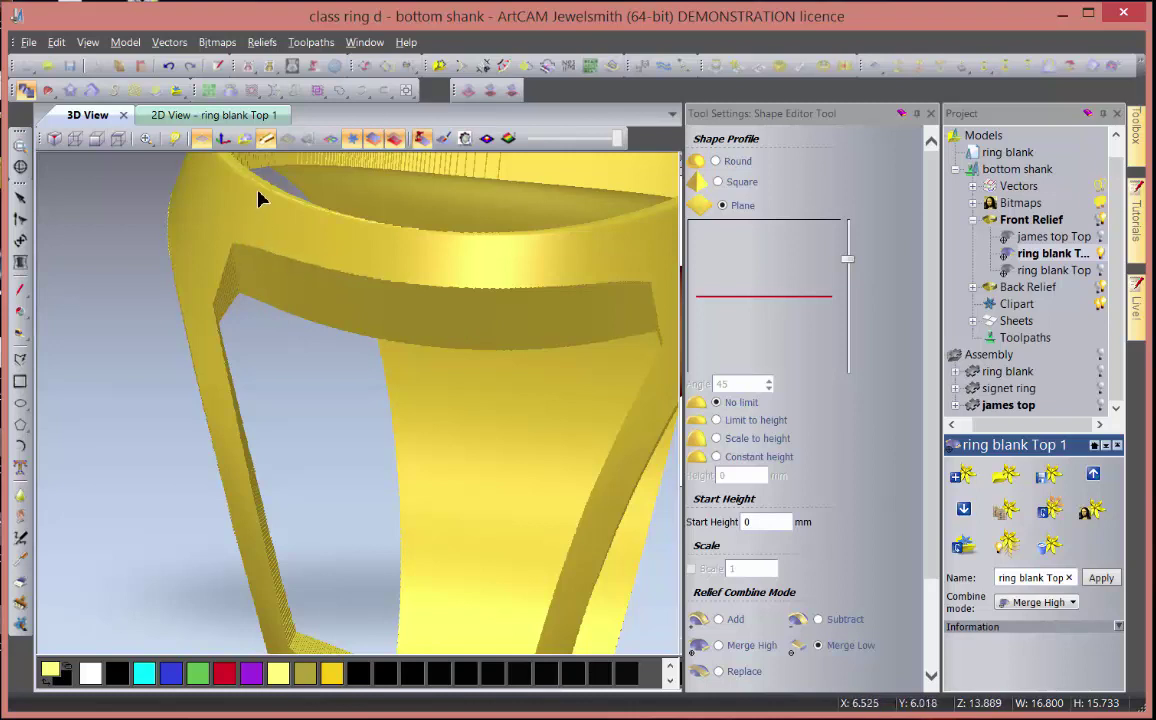
left_click(222, 118)
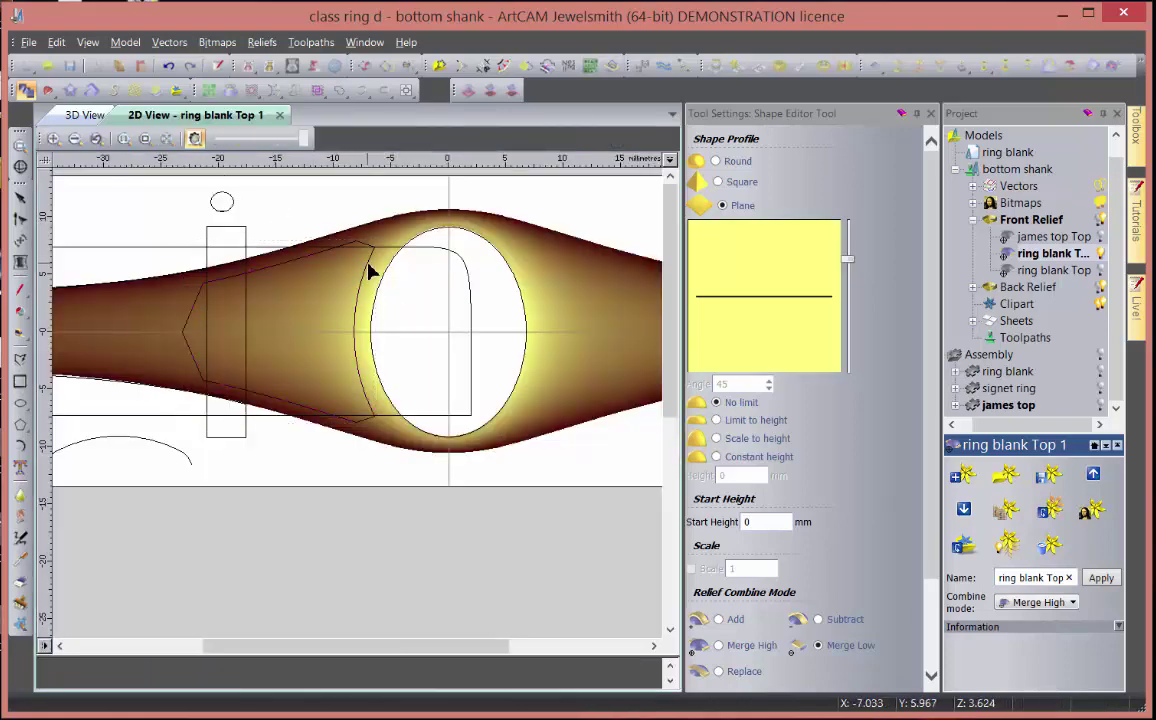
left_click(370, 272)
scroll(385, 262, "up", 2)
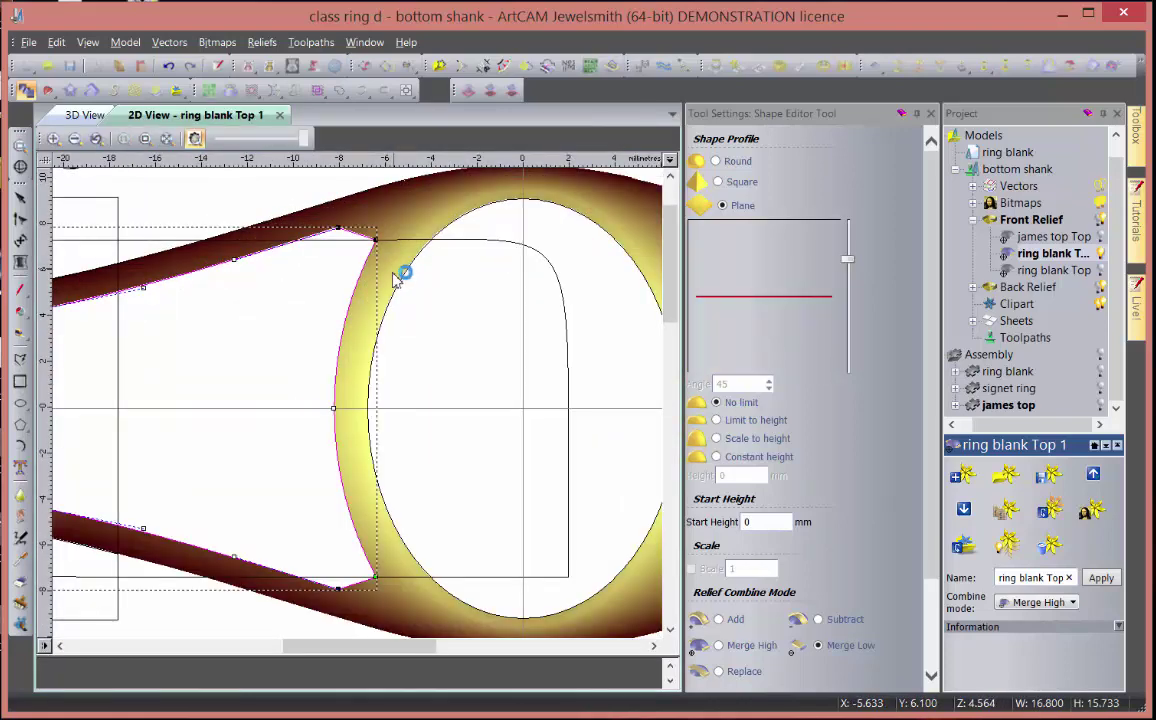
key("Escape")
- Reshape the panel's inner curve through its control handles and shift the upper inner corner node slightly toward the oval opening
double_click(367, 261)
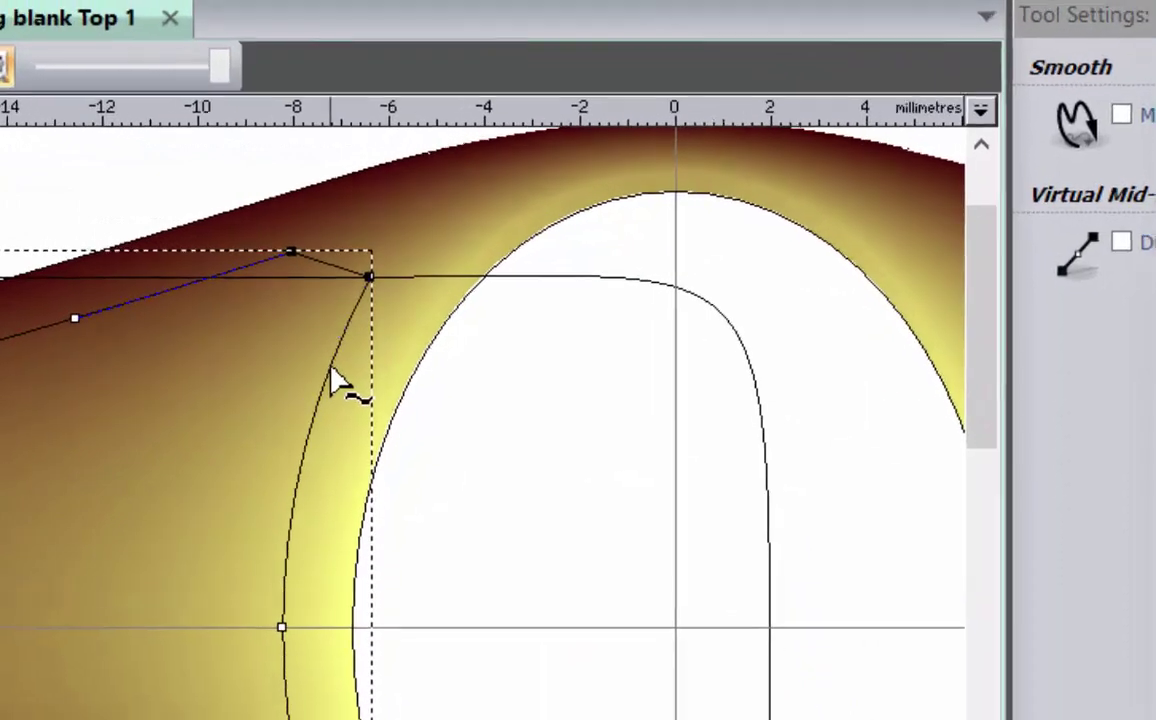
left_click(361, 290)
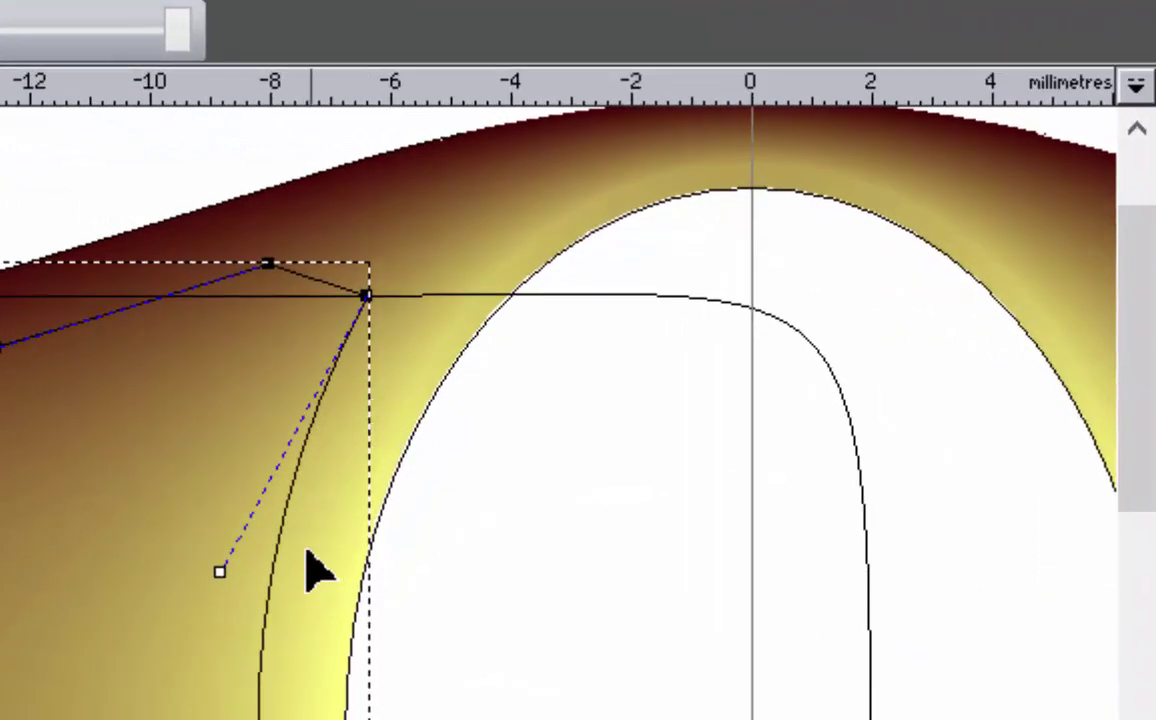
left_click(276, 560)
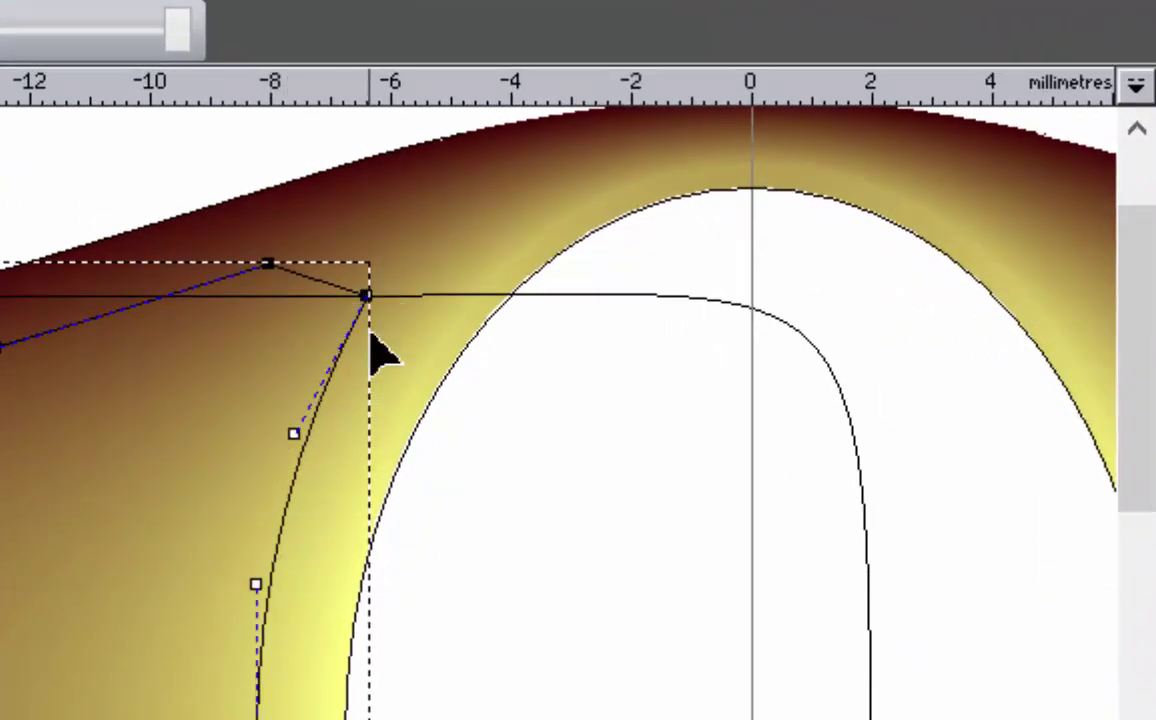
scroll(371, 336, "up", 2, "ctrl")
left_click_drag(372, 268, 394, 307)
left_click_drag(245, 579, 200, 563)
scroll(212, 548, "down", 3, "ctrl")
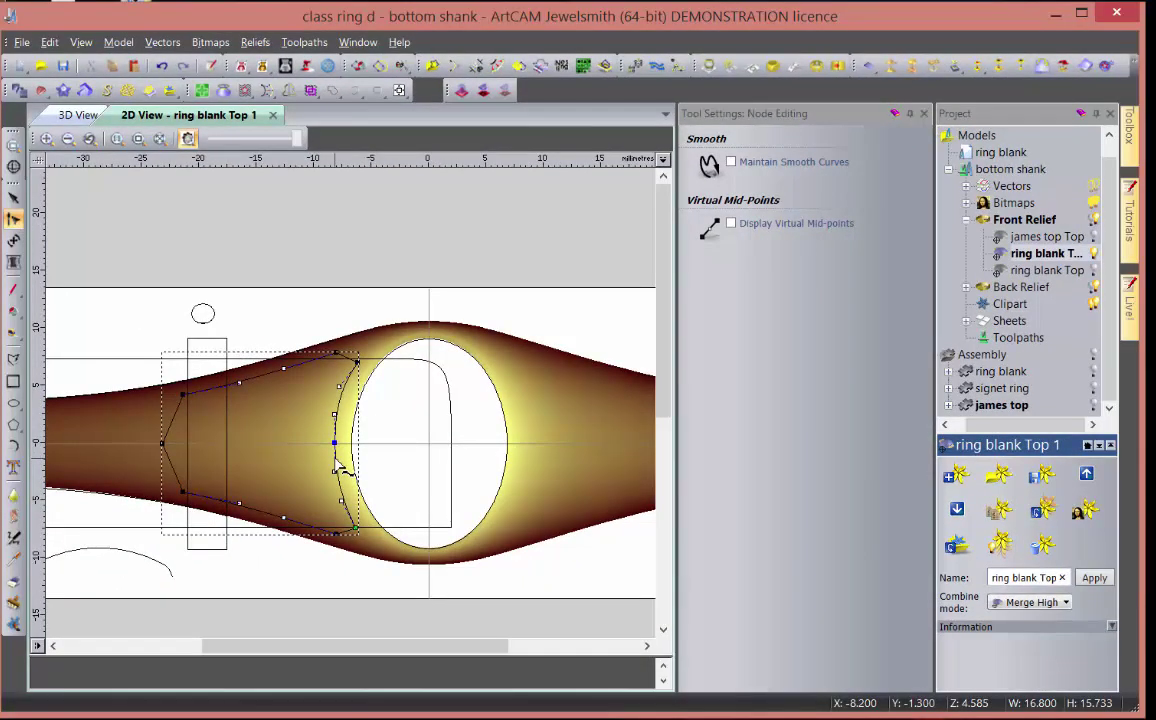
- Remove the panel outline's lower half at the centreline, then mirror the upper half vertically over the model with copying and joining enabled
mouse_move(341, 527)
left_mouse_down()
mouse_move(319, 530)
mouse_move(172, 470)
left_mouse_up()
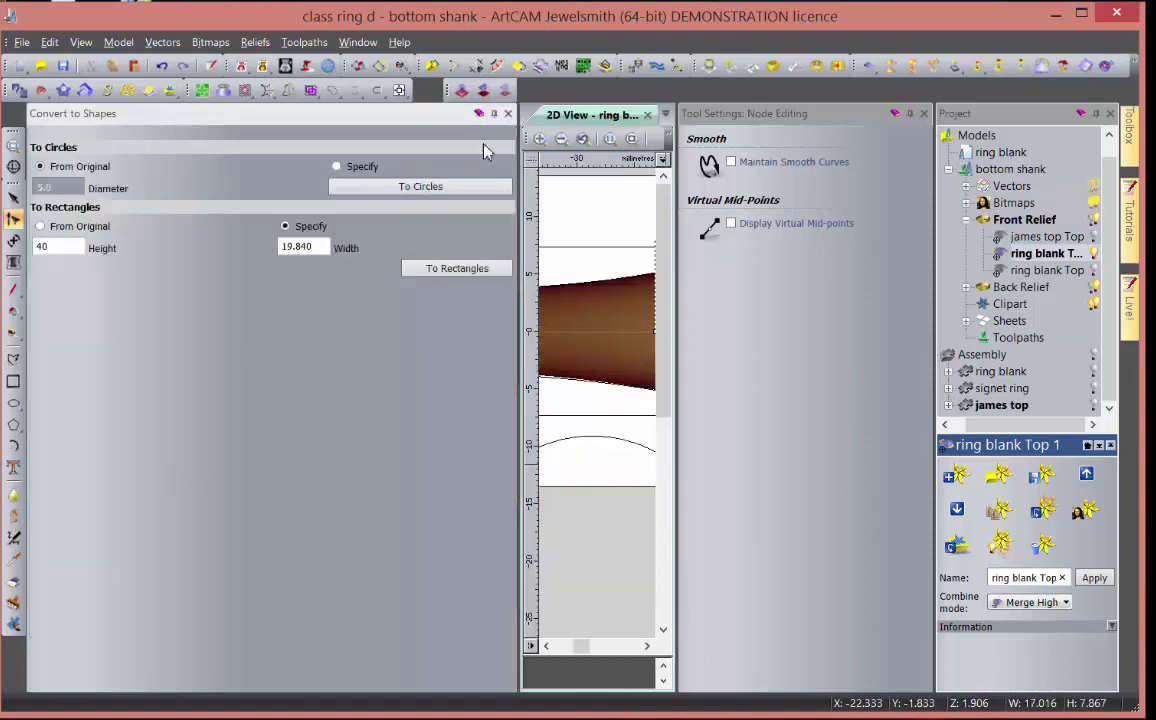
left_click(508, 113)
left_click(288, 90)
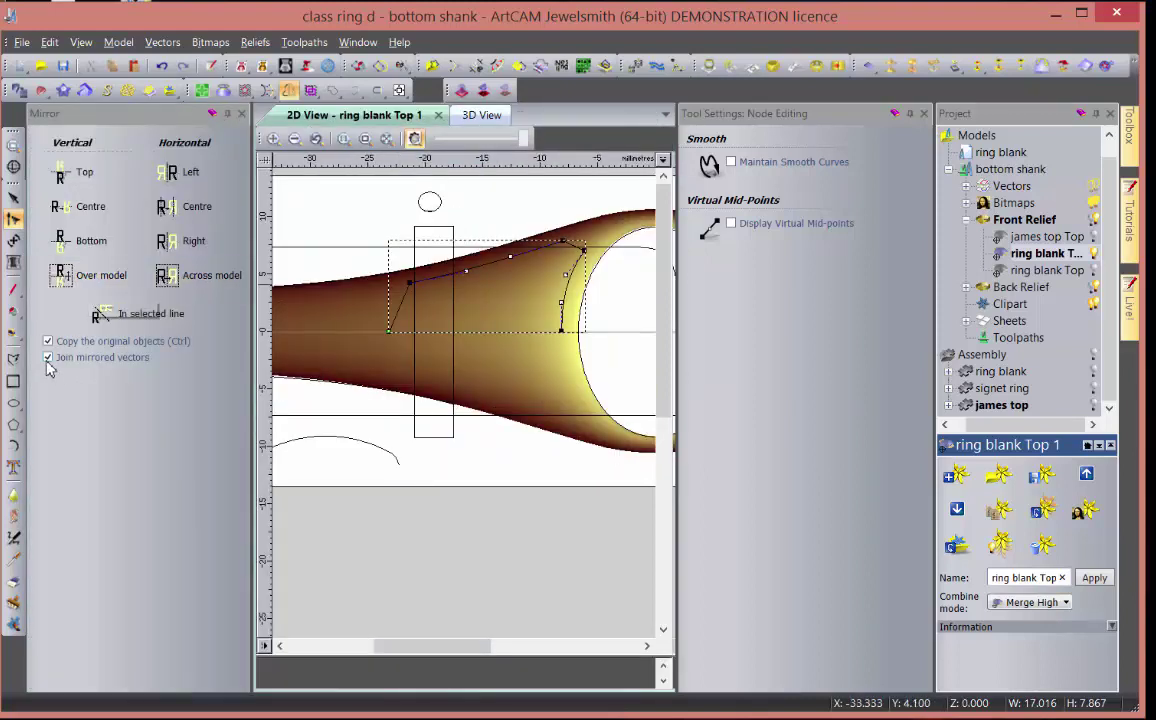
left_click(60, 274)
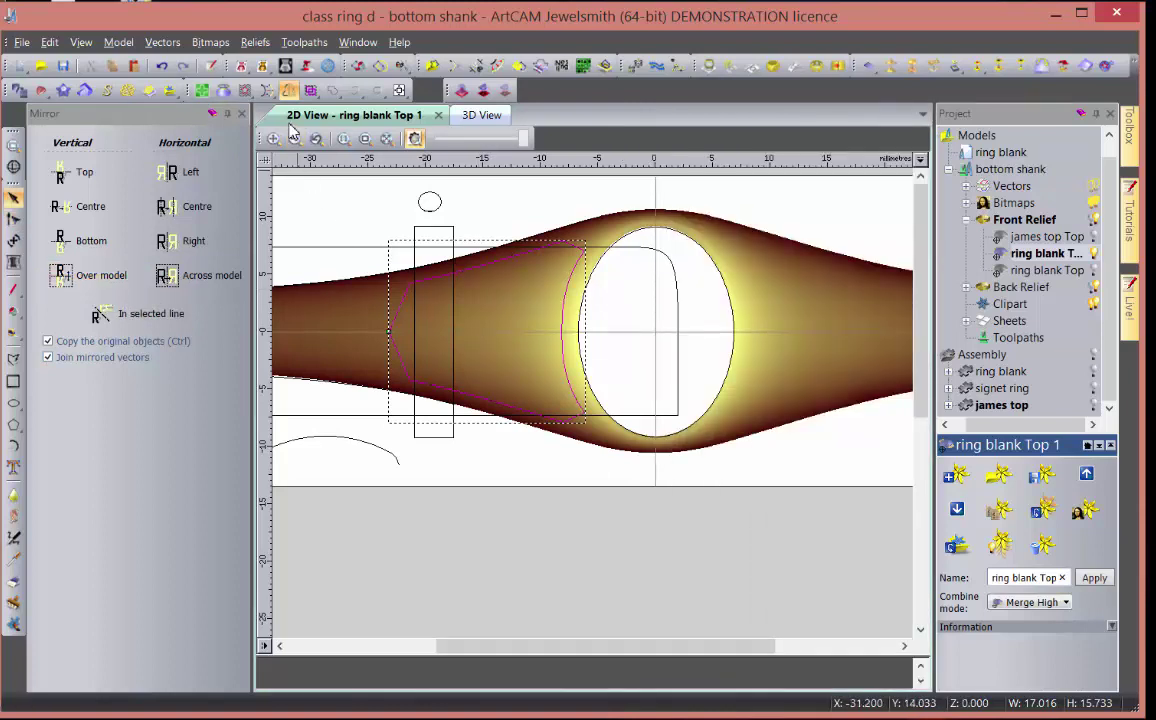
left_click(241, 113)
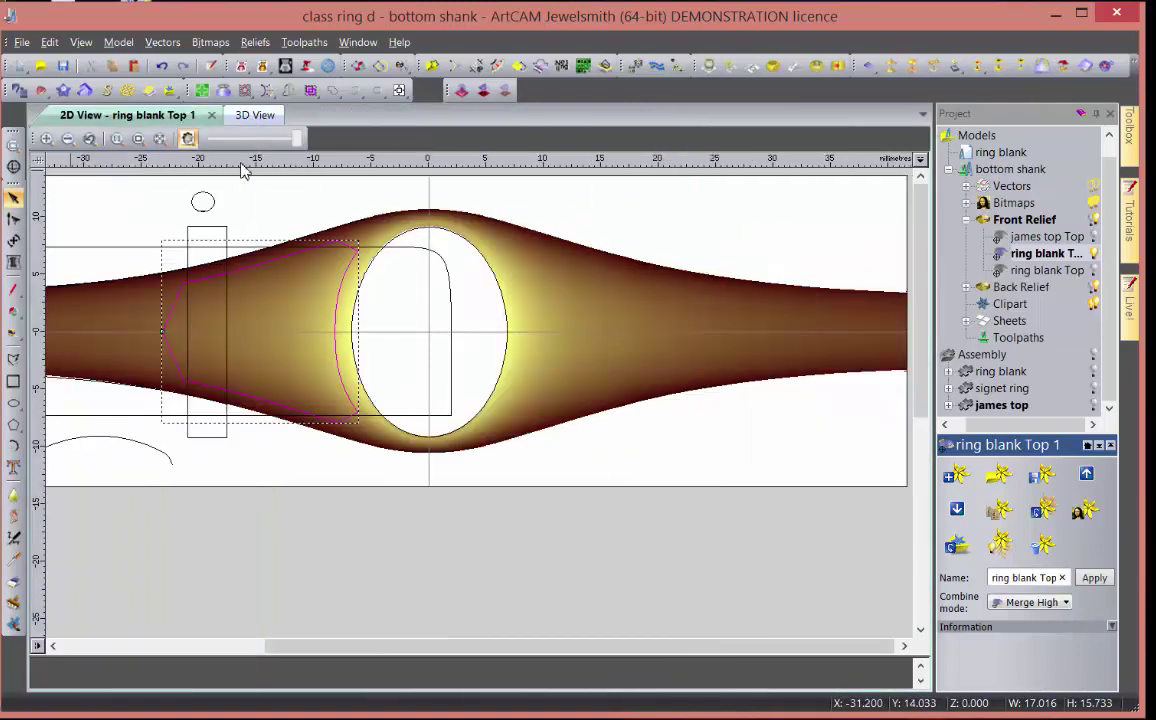
- Open the mirrored panel outline in the Shape Editor and inspect the shoulder cutout in the 3D view
key("F12")
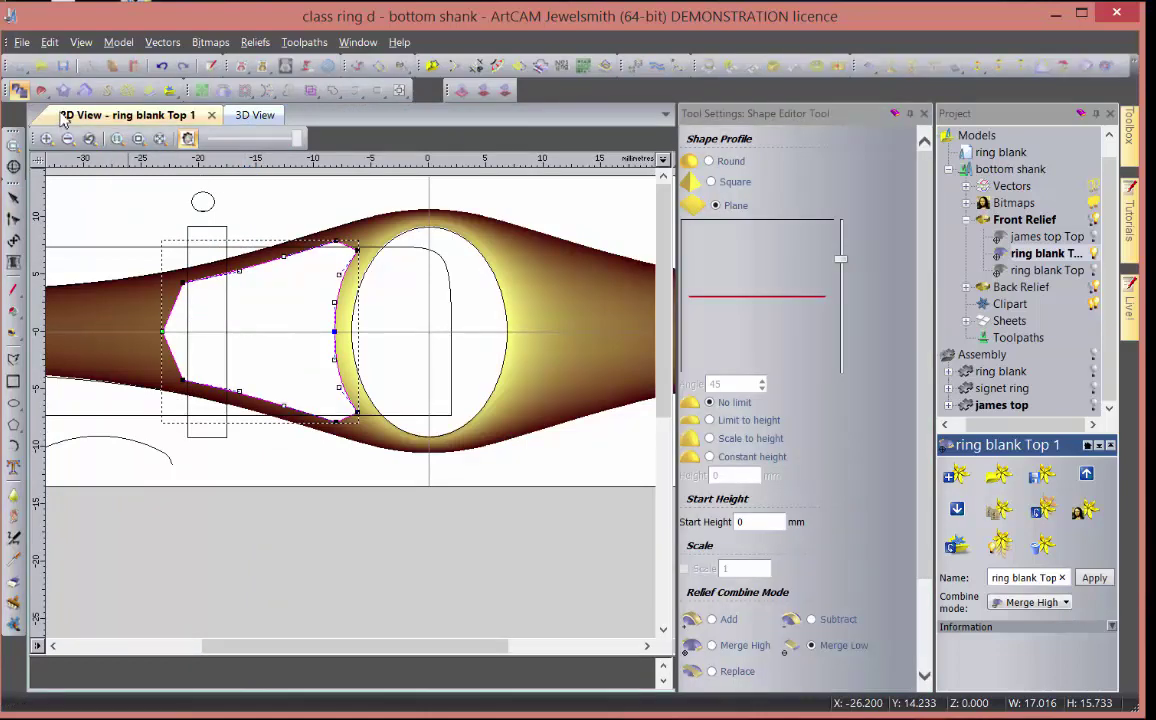
left_click(245, 114)
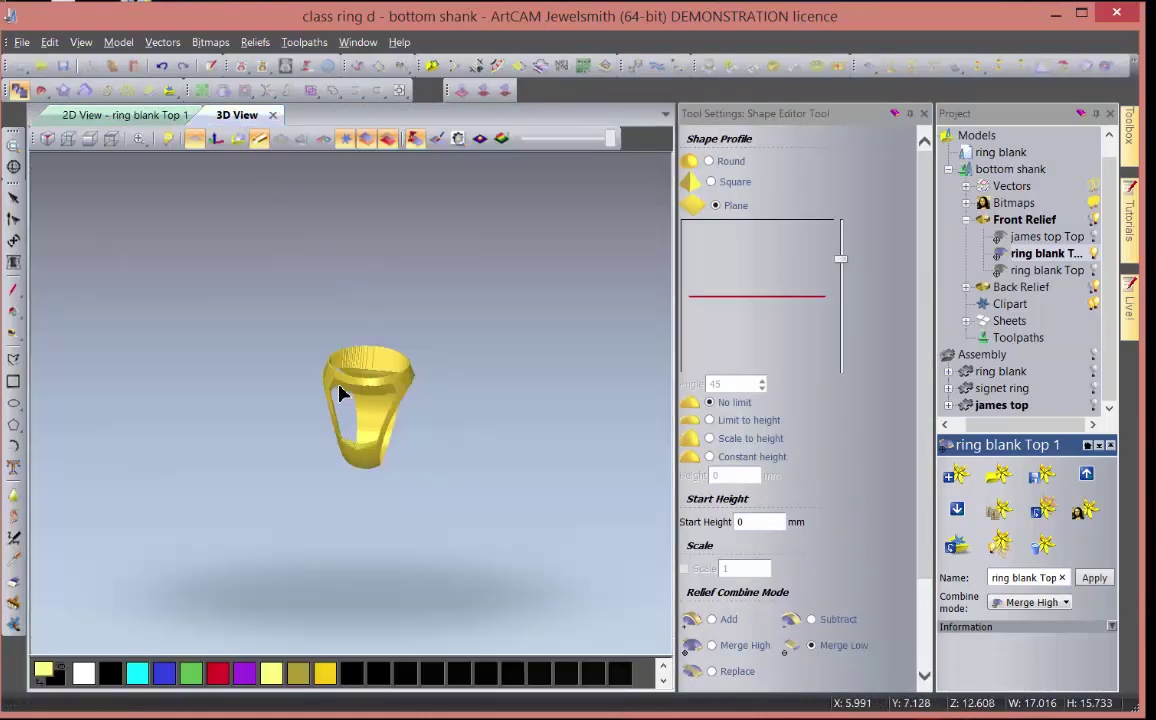
scroll(338, 400, "up", 4)
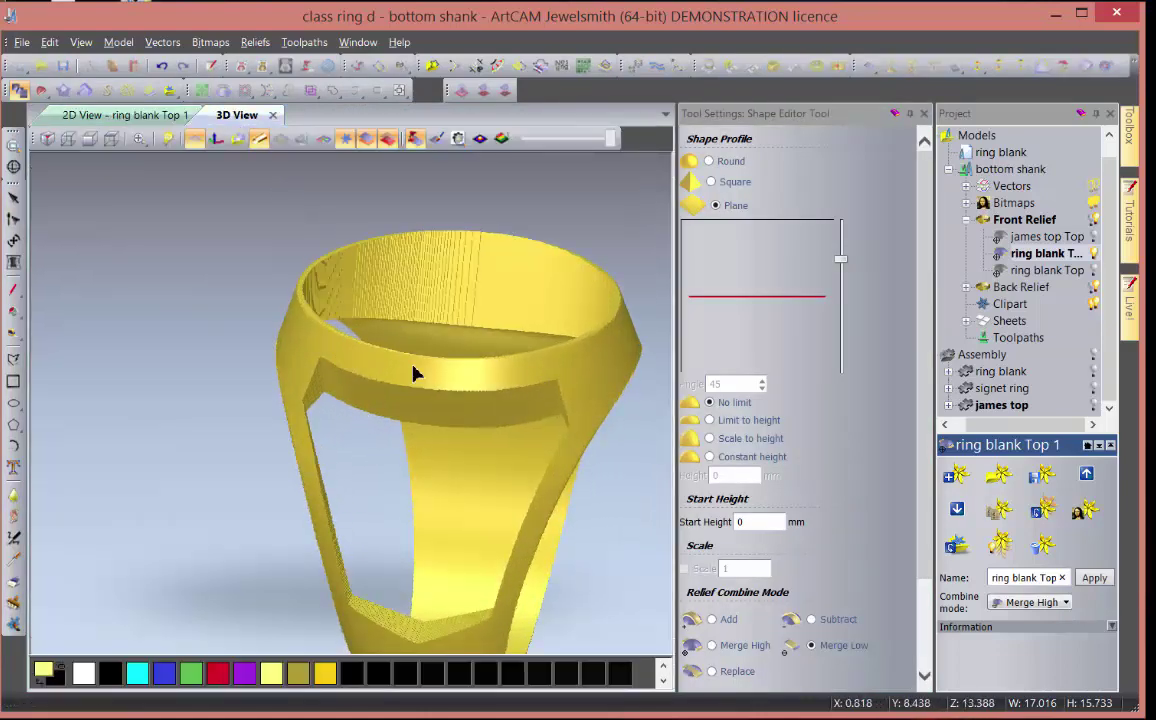
left_click_drag(473, 508, 356, 361)
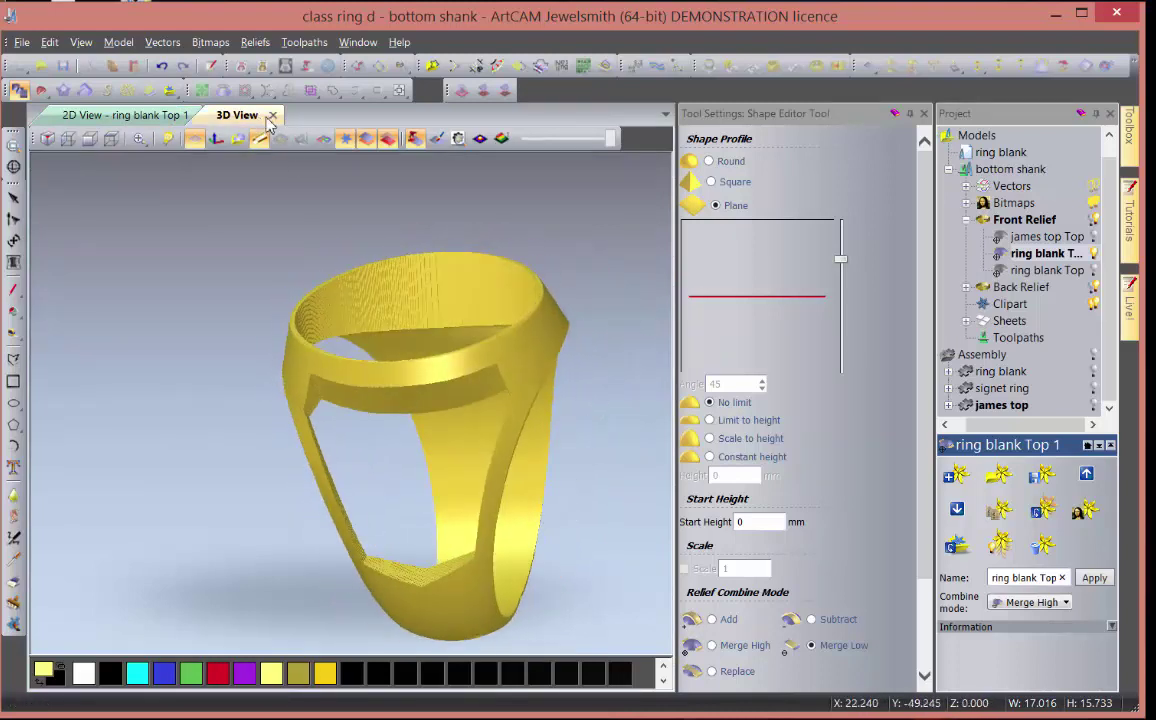
mouse_move(920, 240)
left_mouse_down()
mouse_move(928, 357)
mouse_move(924, 228)
left_mouse_up()
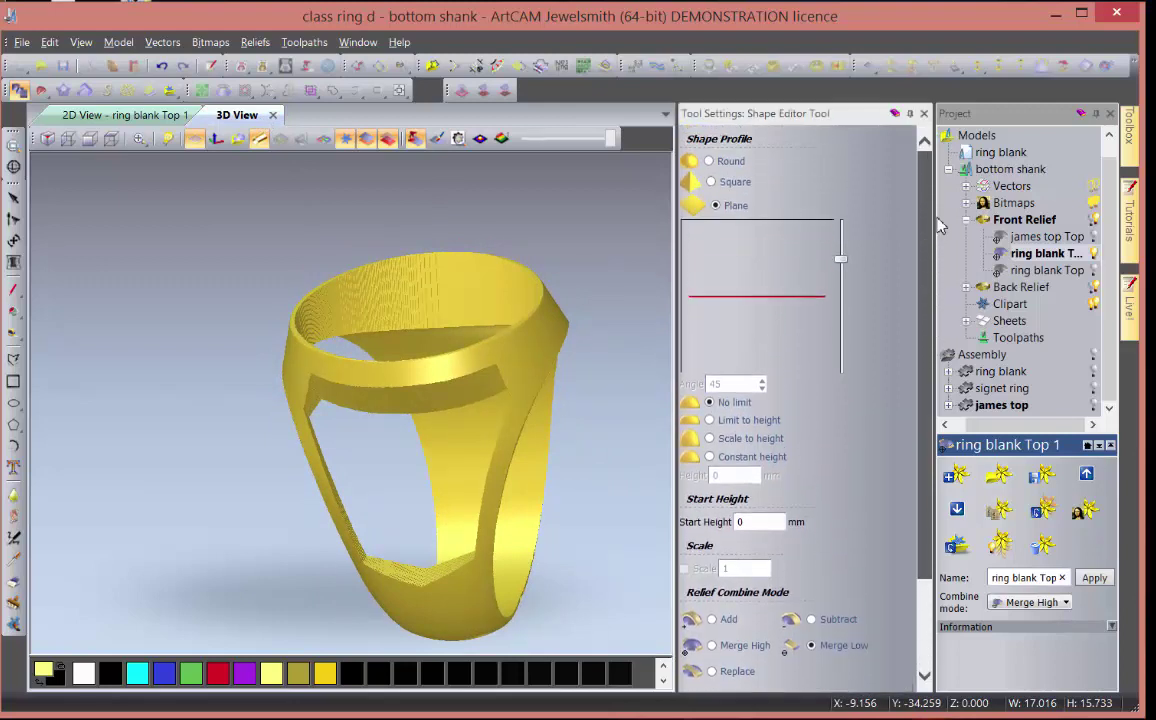
- Give the panel shape a Square profile at an 89° angle, limited to a height of 0.5 mm
left_click(711, 182)
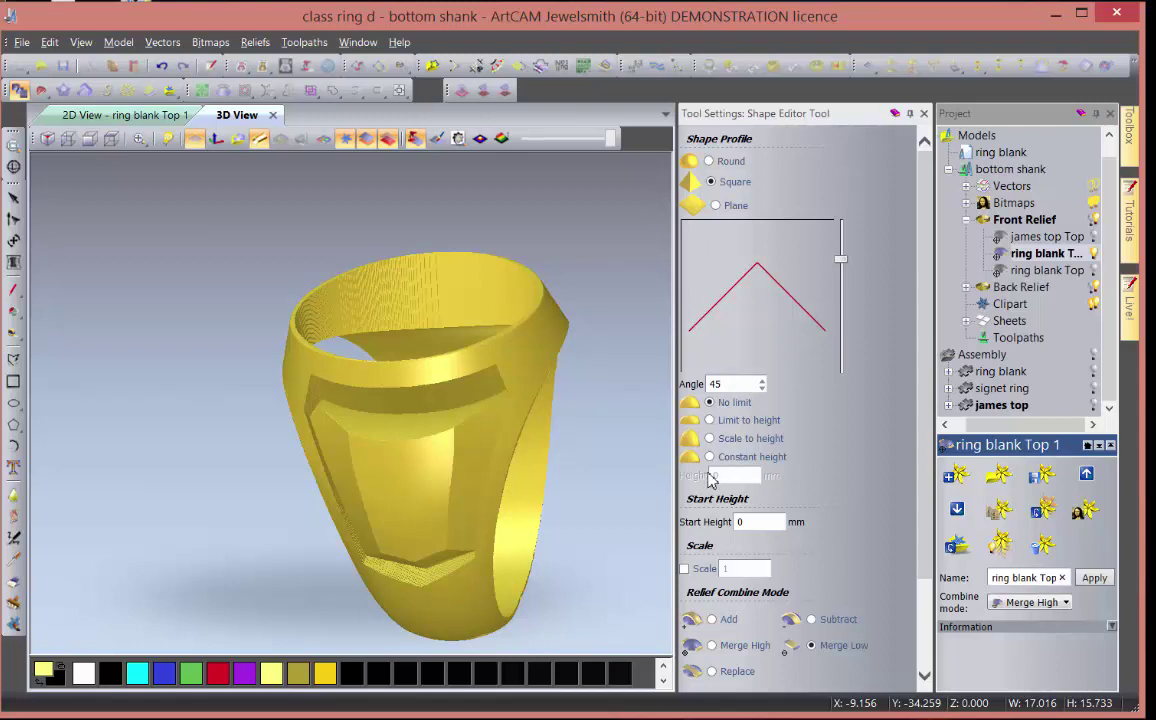
left_click_drag(622, 475, 394, 499)
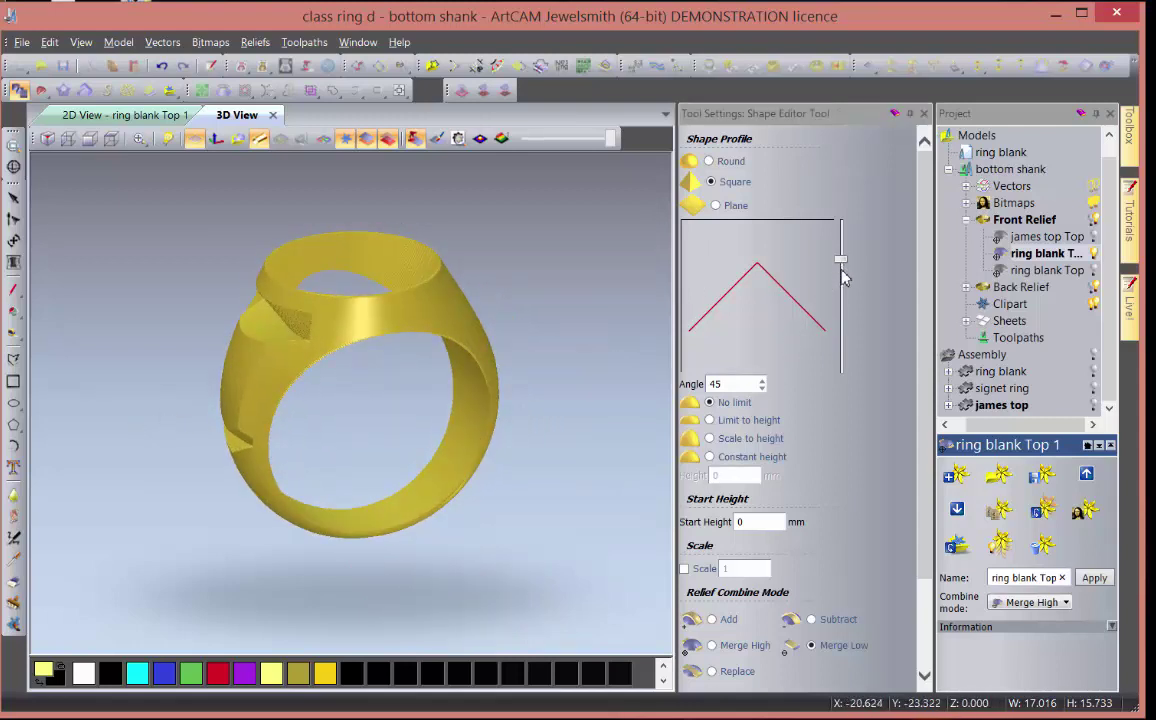
left_click_drag(841, 260, 841, 341)
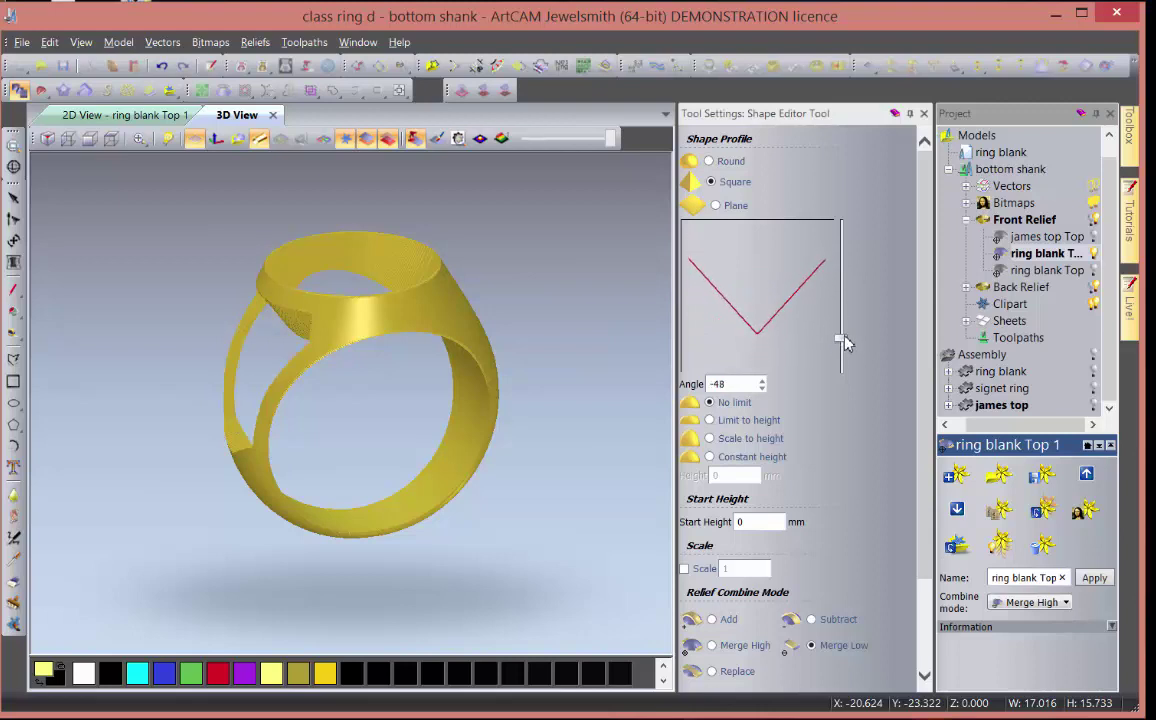
left_click(709, 421)
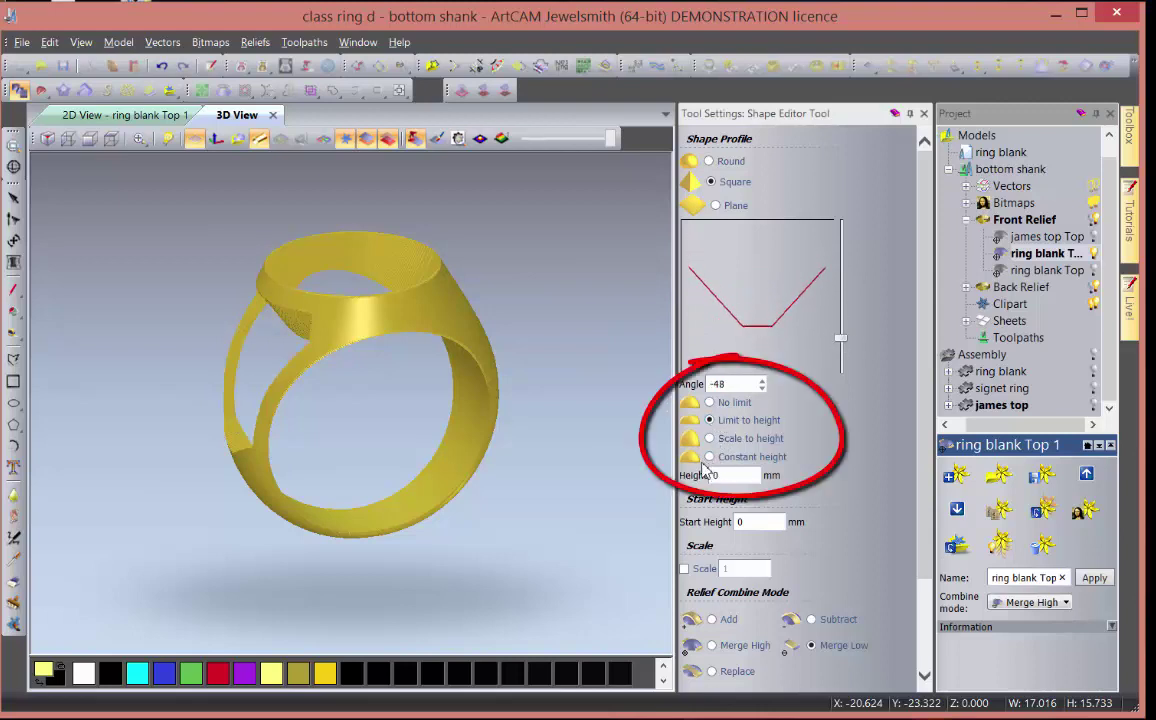
double_click(743, 476)
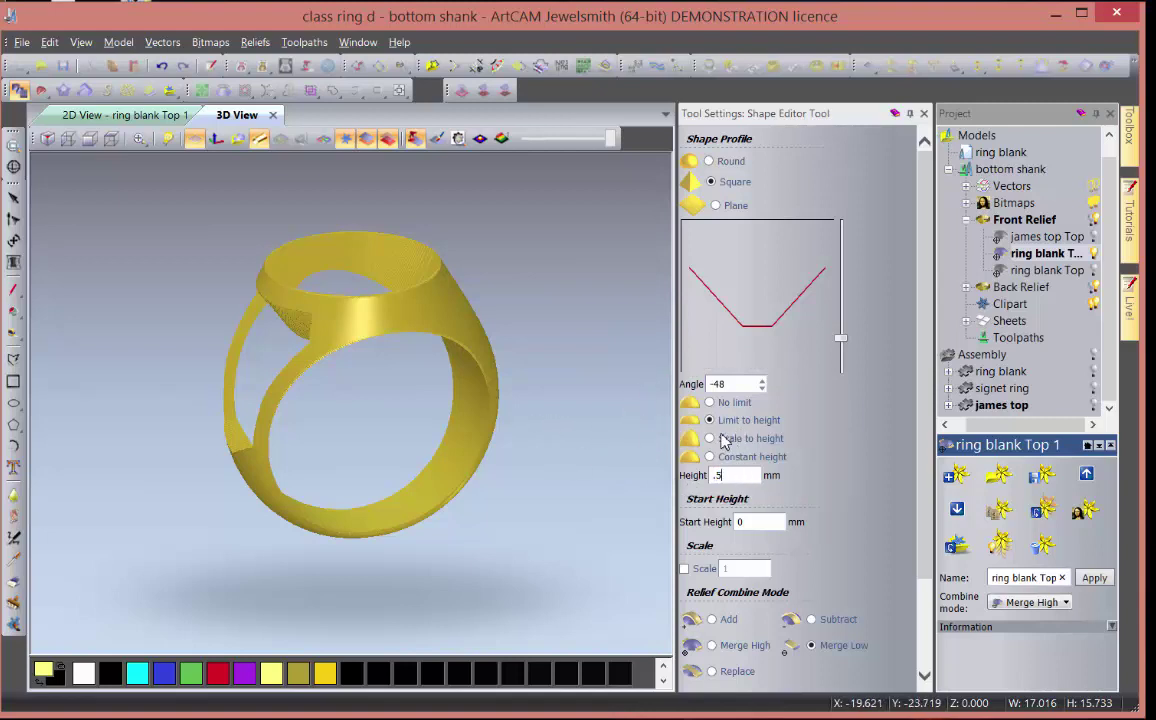
left_click_drag(841, 355, 826, 217)
- Set the panel shape's relief combine mode to Subtract, inspect the recess on the ring's shoulder, and close the Shape Editor
left_click_drag(368, 410, 454, 369)
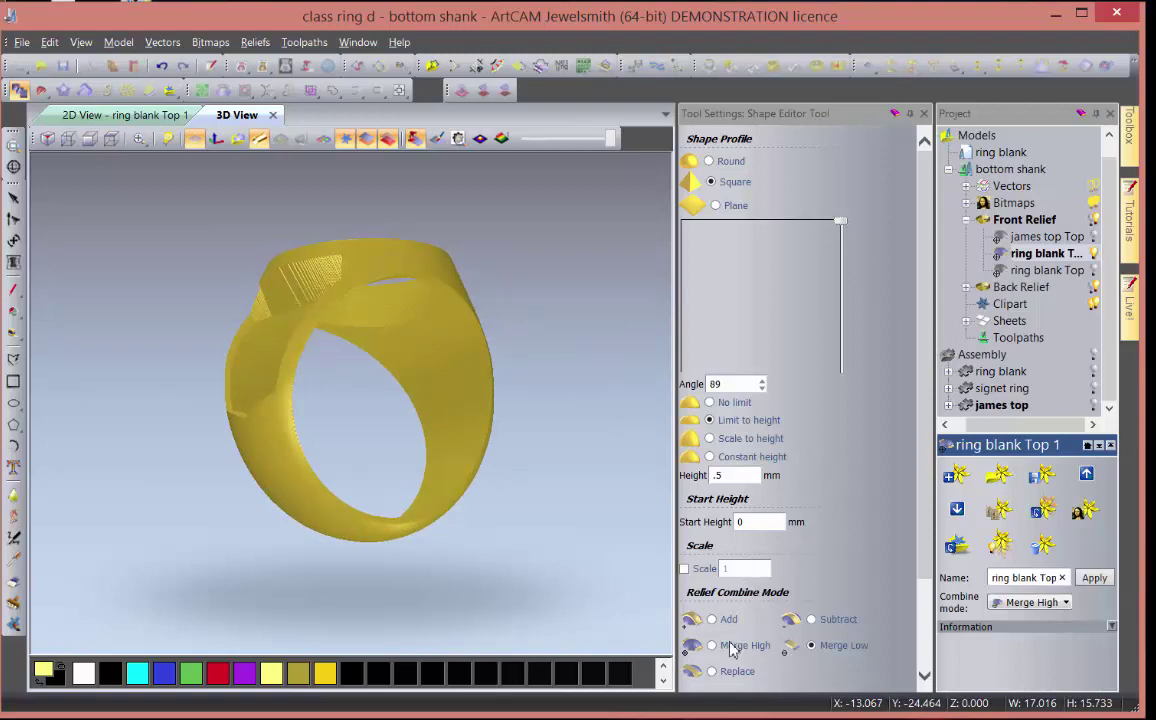
left_click(812, 620)
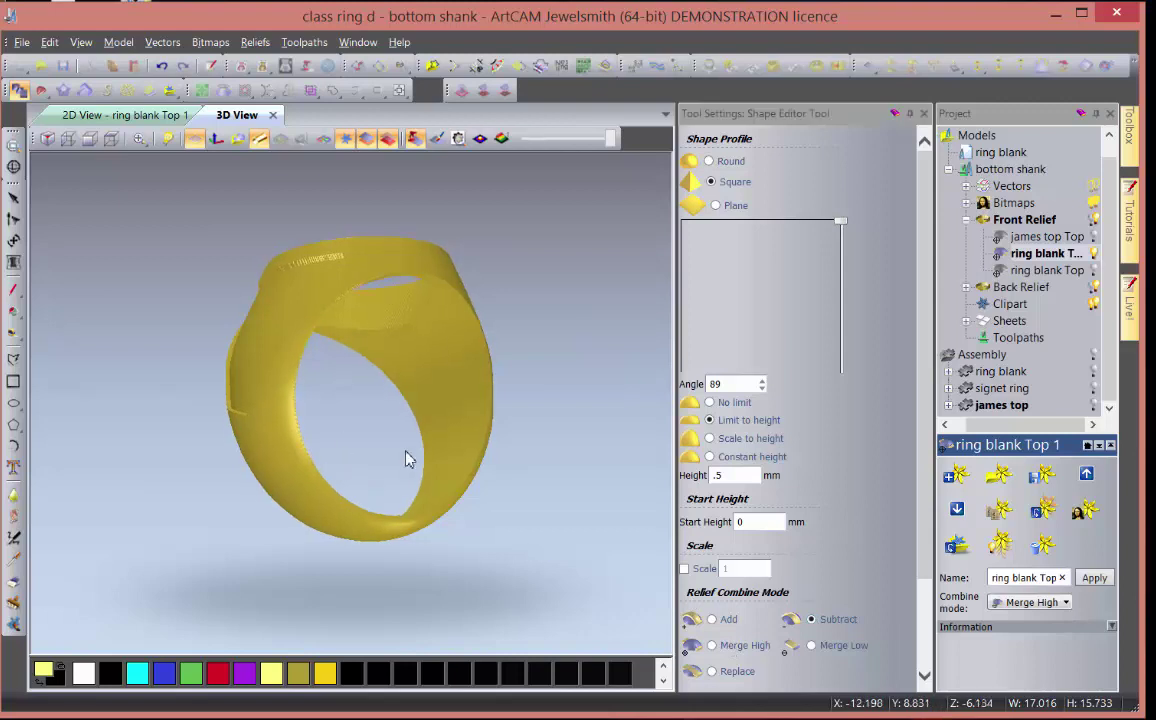
left_click_drag(405, 456, 686, 632)
left_click_drag(424, 467, 304, 250)
scroll(330, 350, "up", 5)
left_click_drag(533, 470, 178, 261)
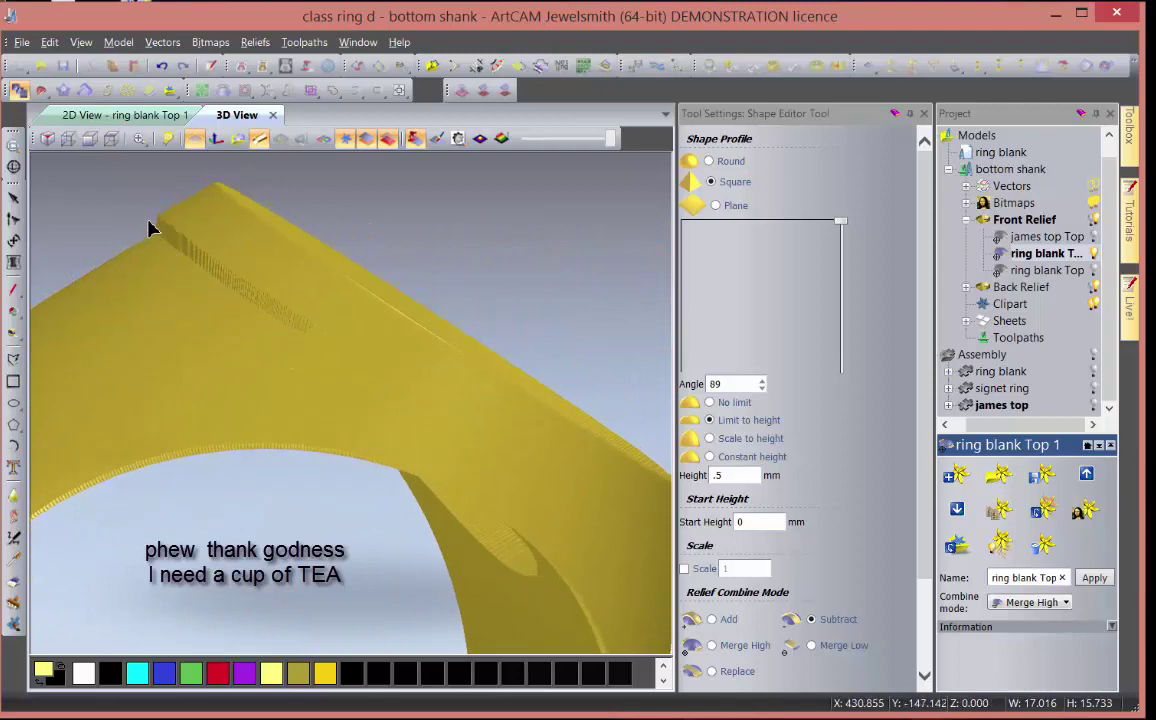
left_click_drag(148, 303, 137, 330)
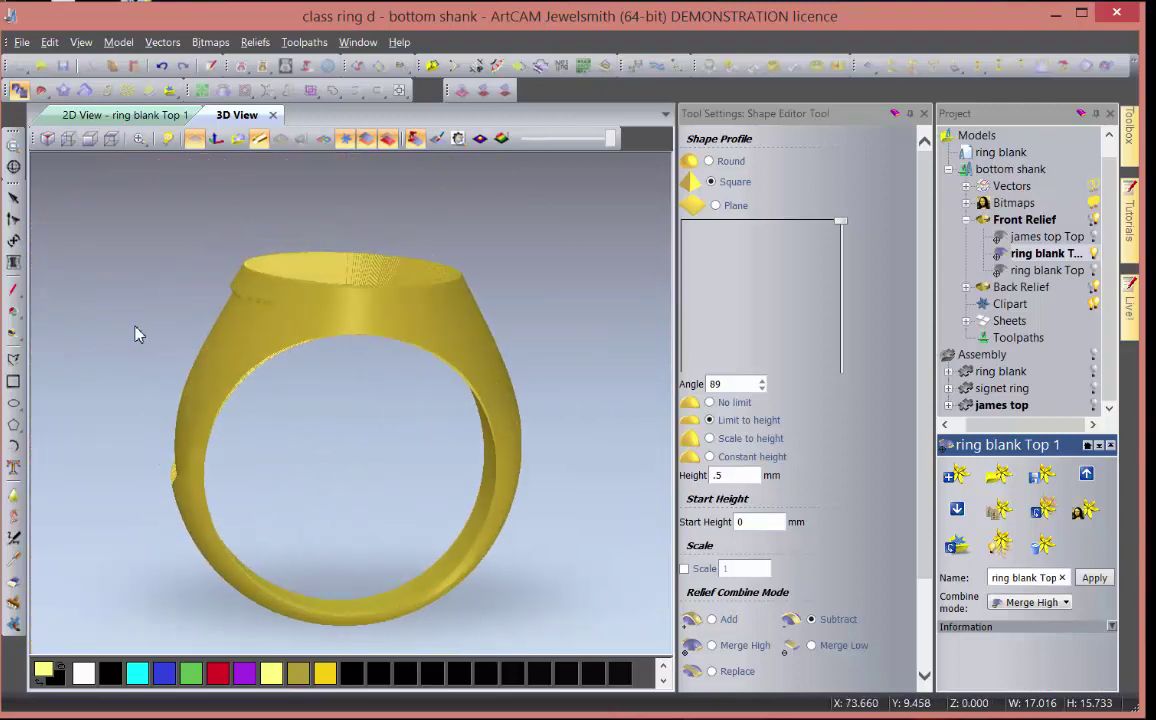
scroll(924, 413, "down", 3)
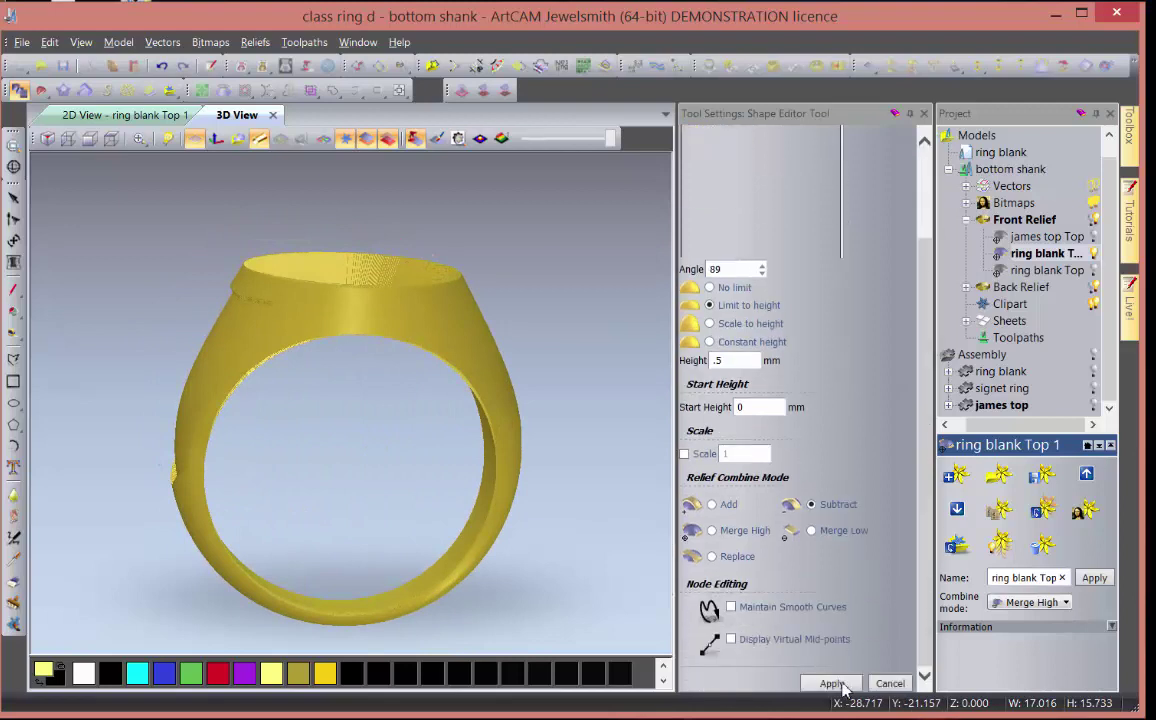
left_click(890, 684)
- Mirror the recessed panel onto the opposite shoulder with Relief Mirror Merge and check it from several angles
left_click_drag(439, 431, 329, 529)
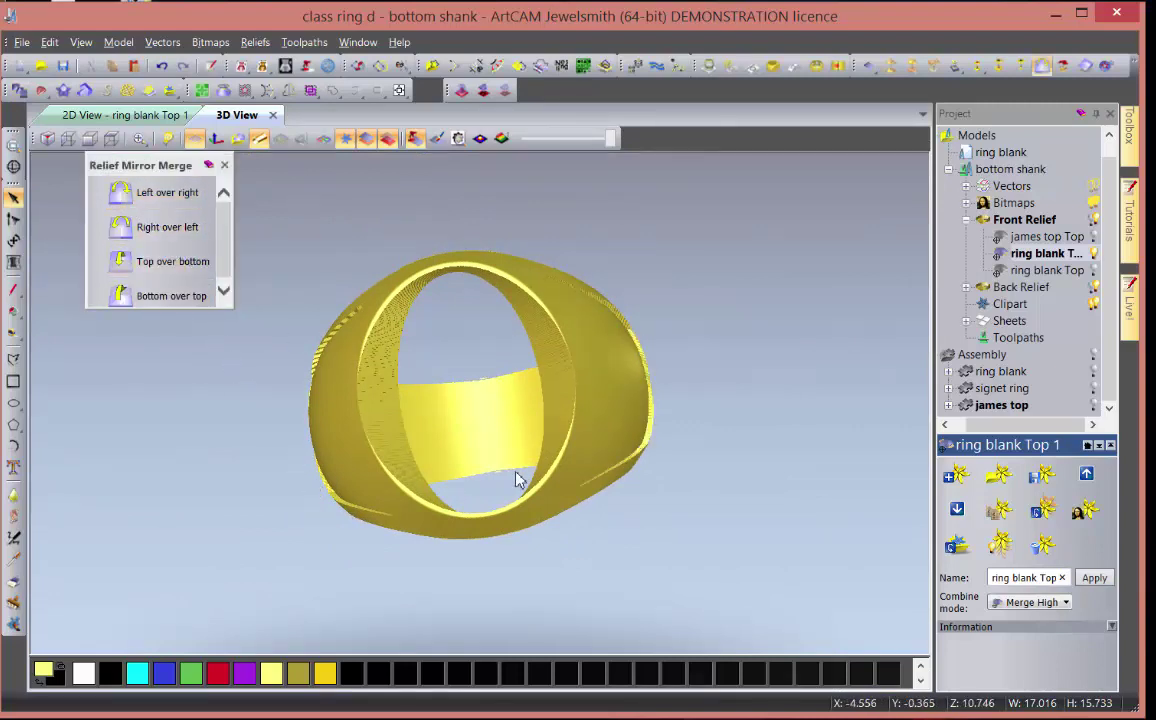
left_click_drag(516, 477, 482, 214)
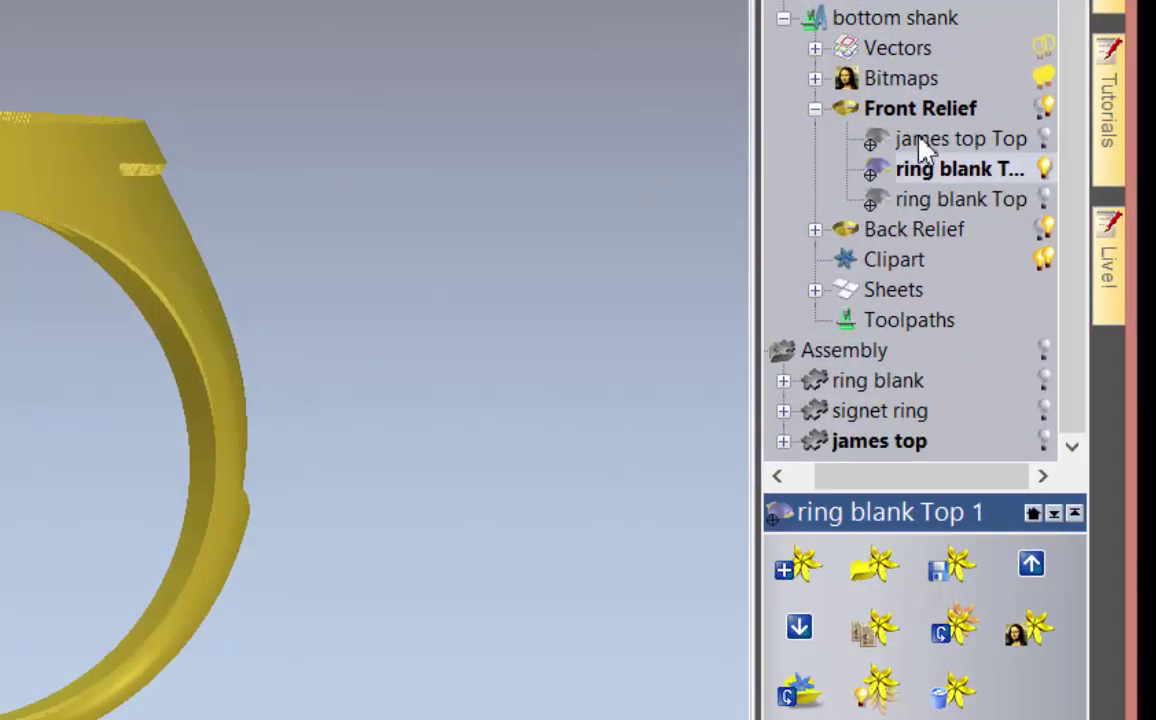
- Rename the ring blank Top 1 relief layer as "origonal panel ring"
right_click(926, 172)
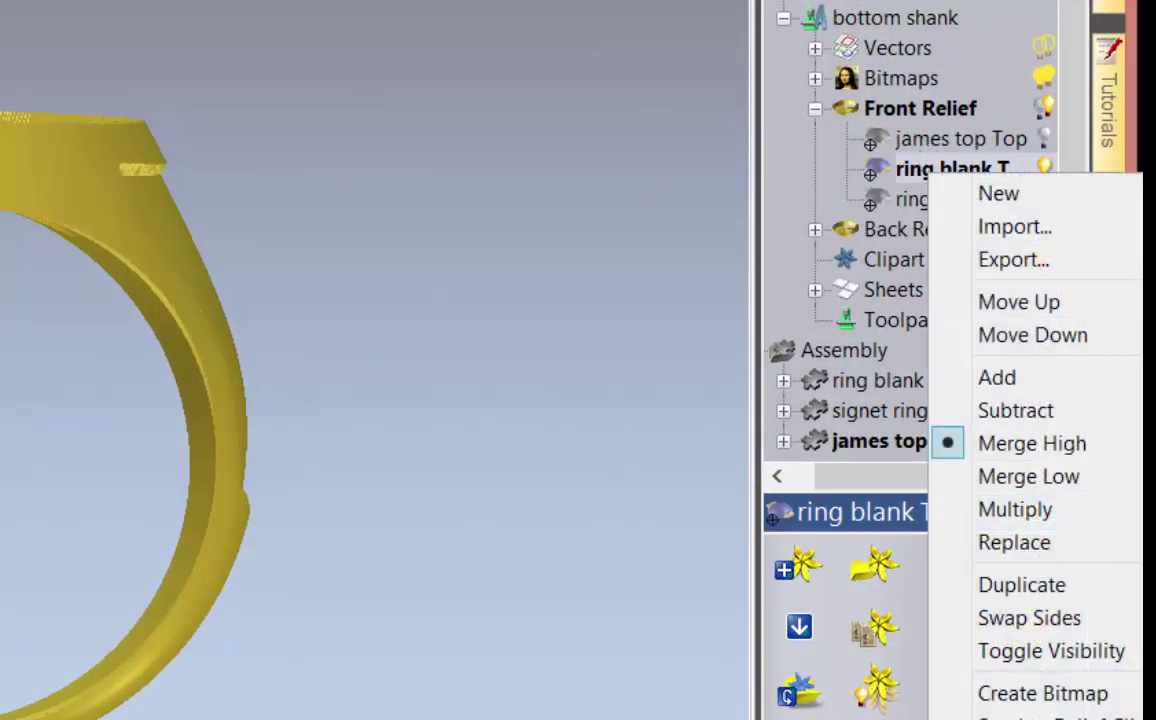
left_click(1015, 719)
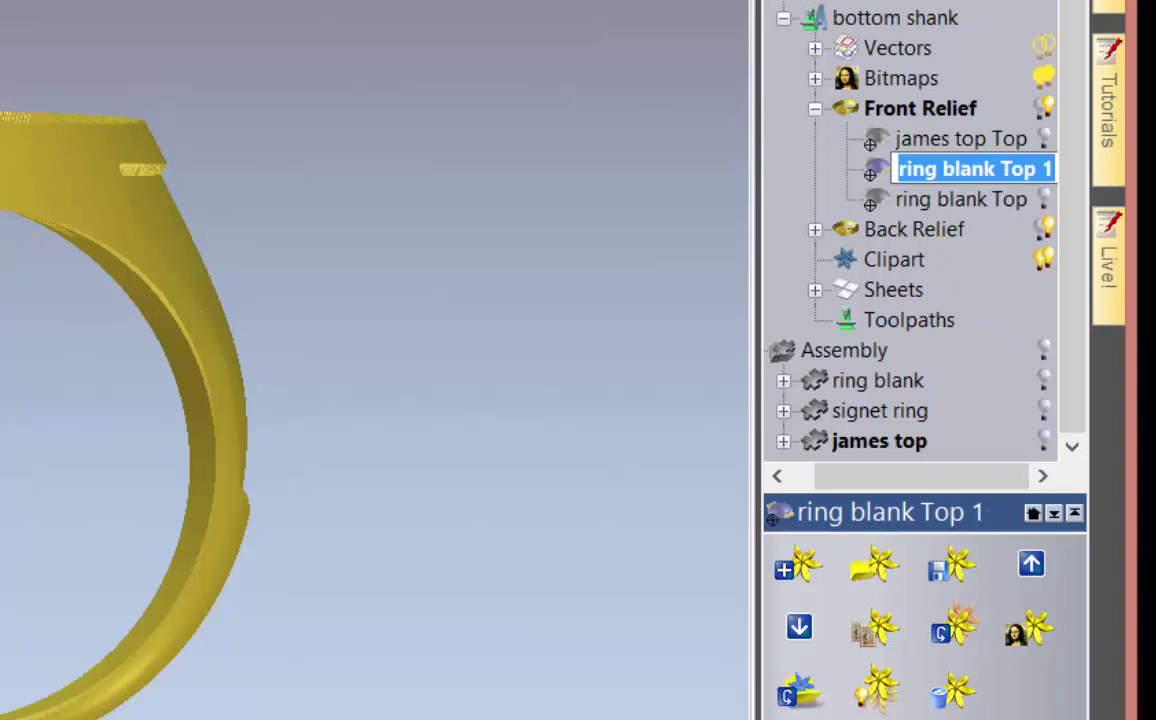
type("ori")
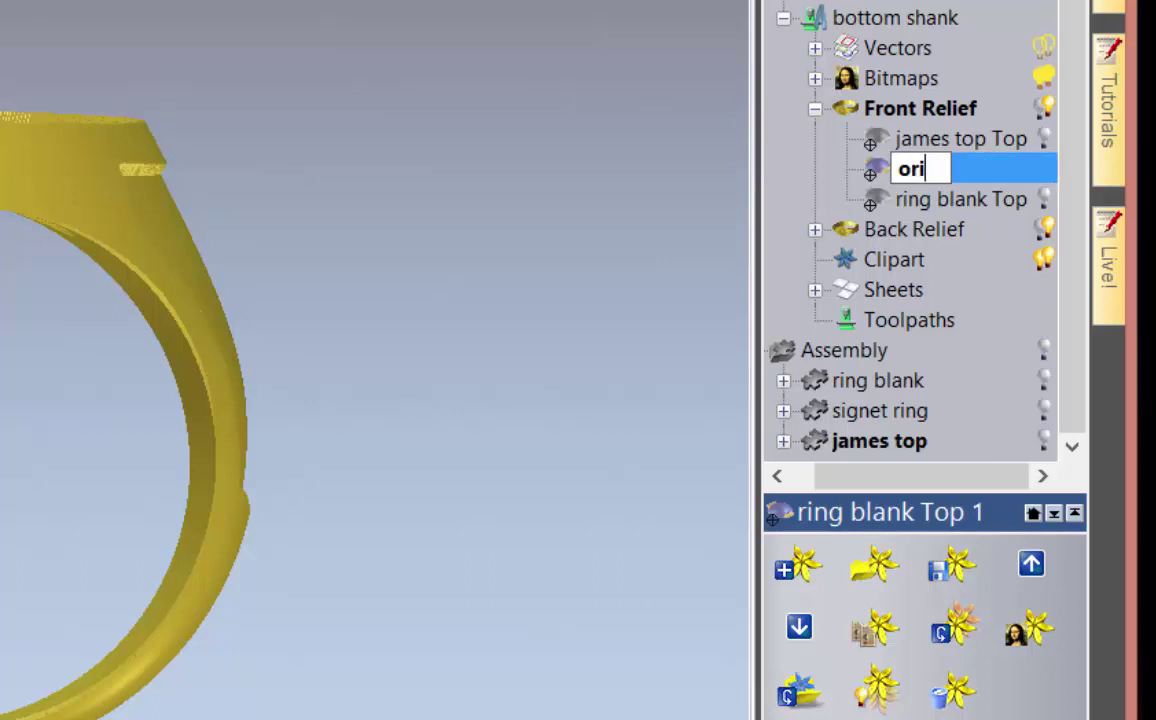
type("gonal")
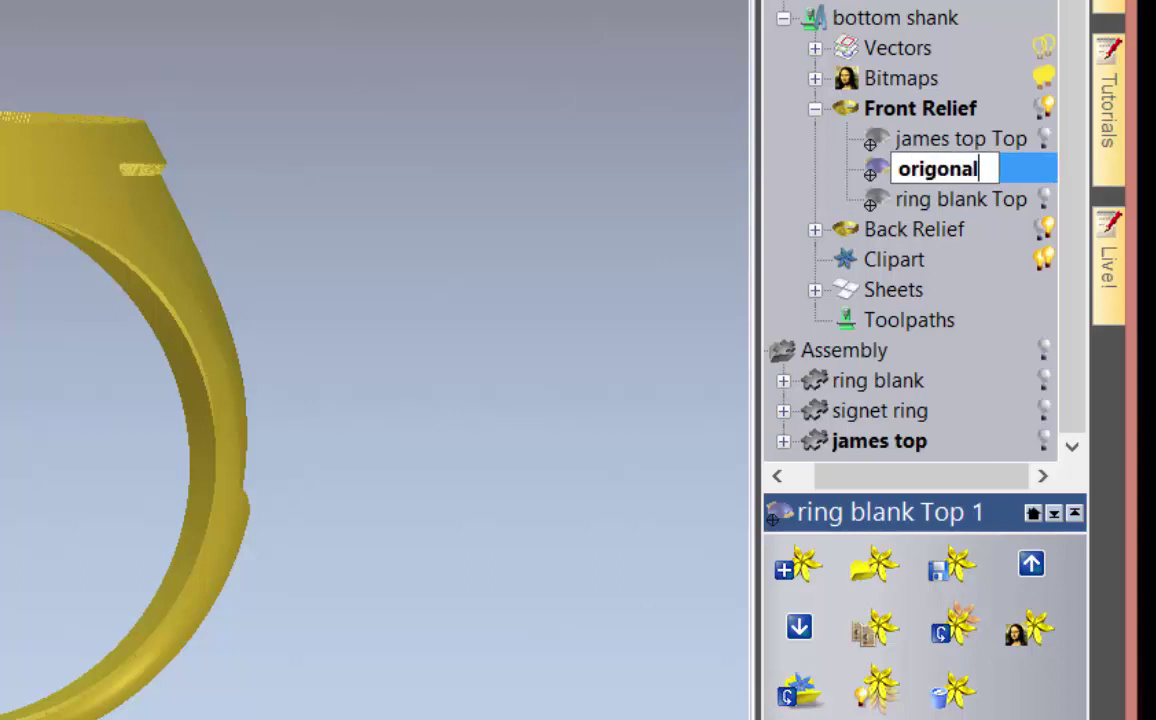
type(" pann")
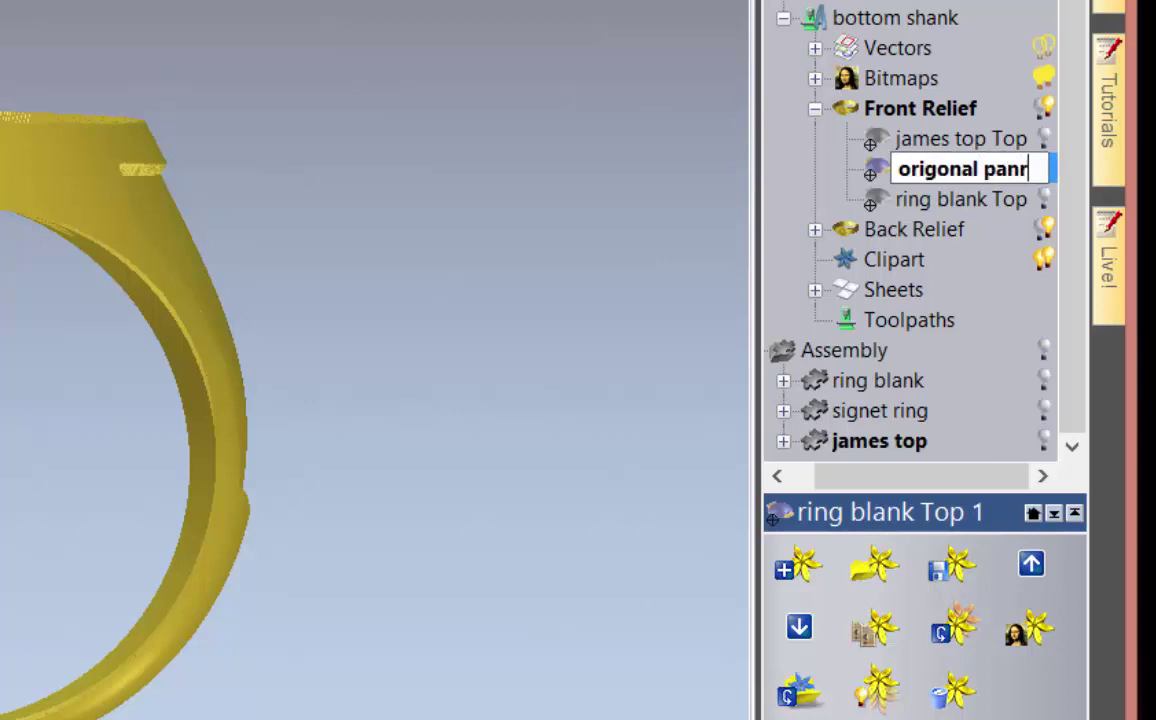
key("BackSpace")
type("el ring")
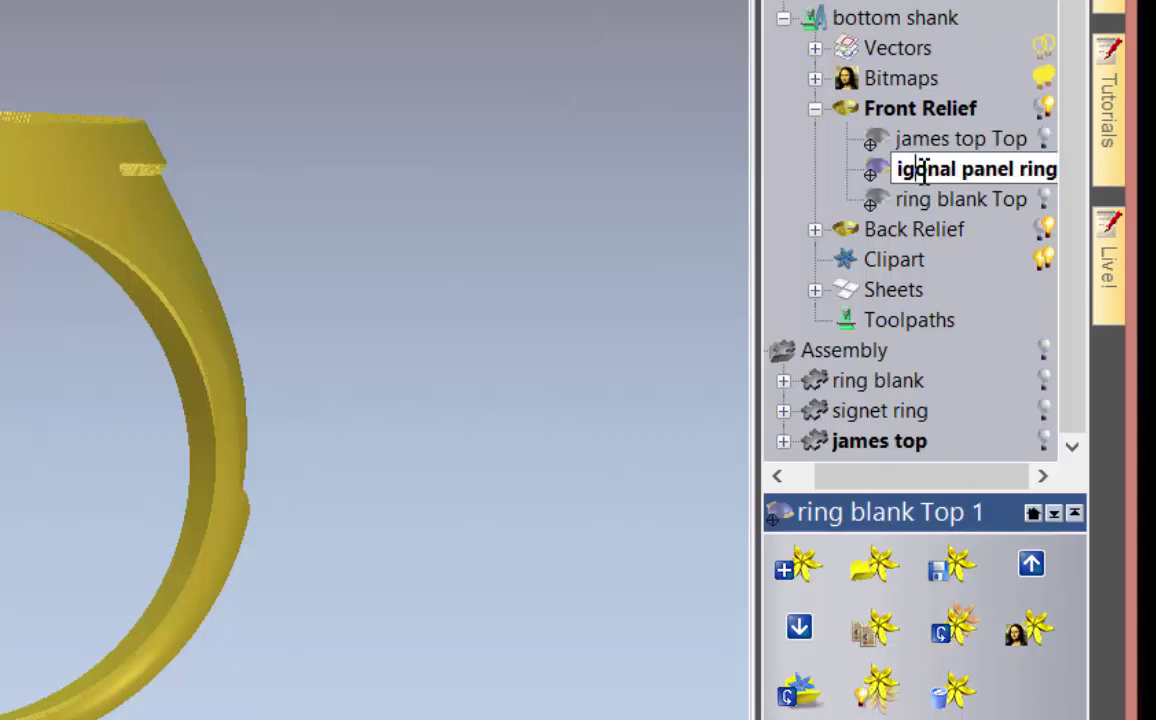
left_click_drag(922, 170, 896, 170)
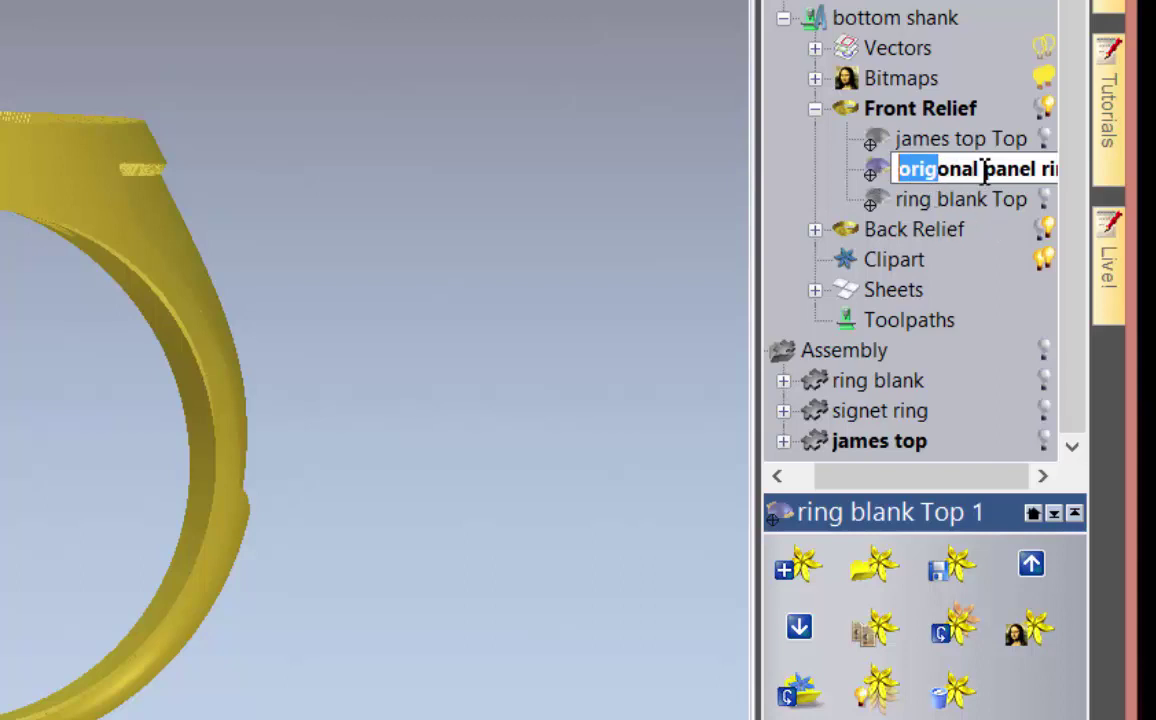
left_click_drag(987, 170, 838, 188)
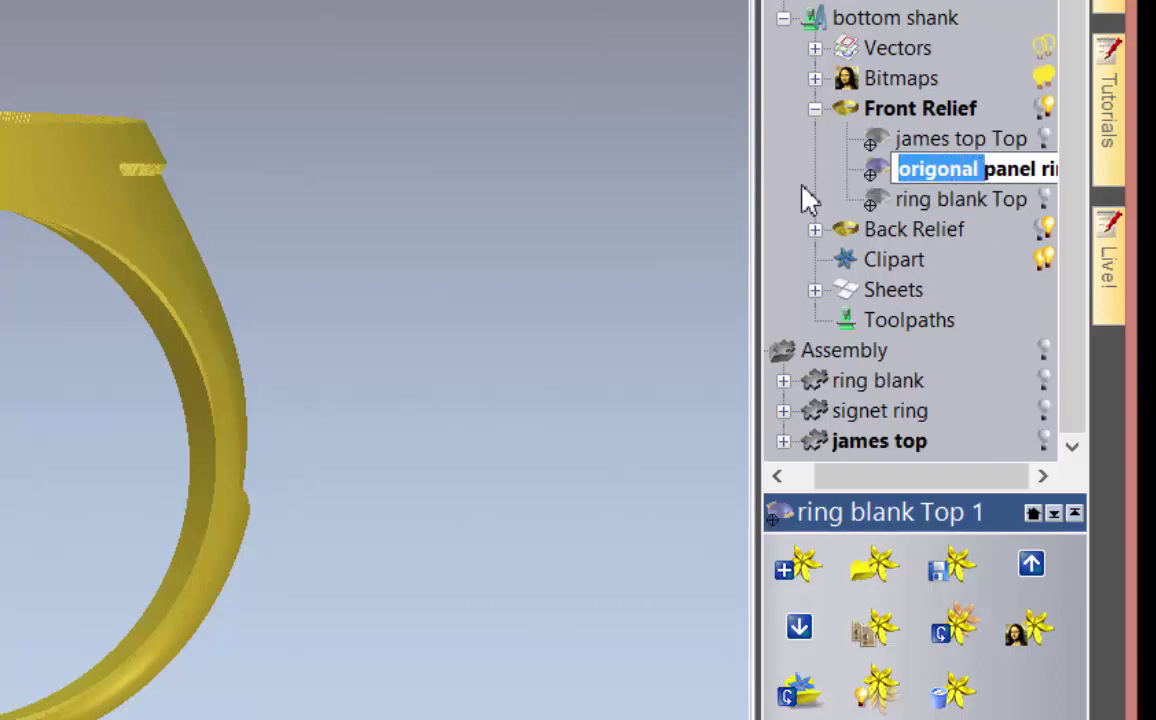
type("origo")
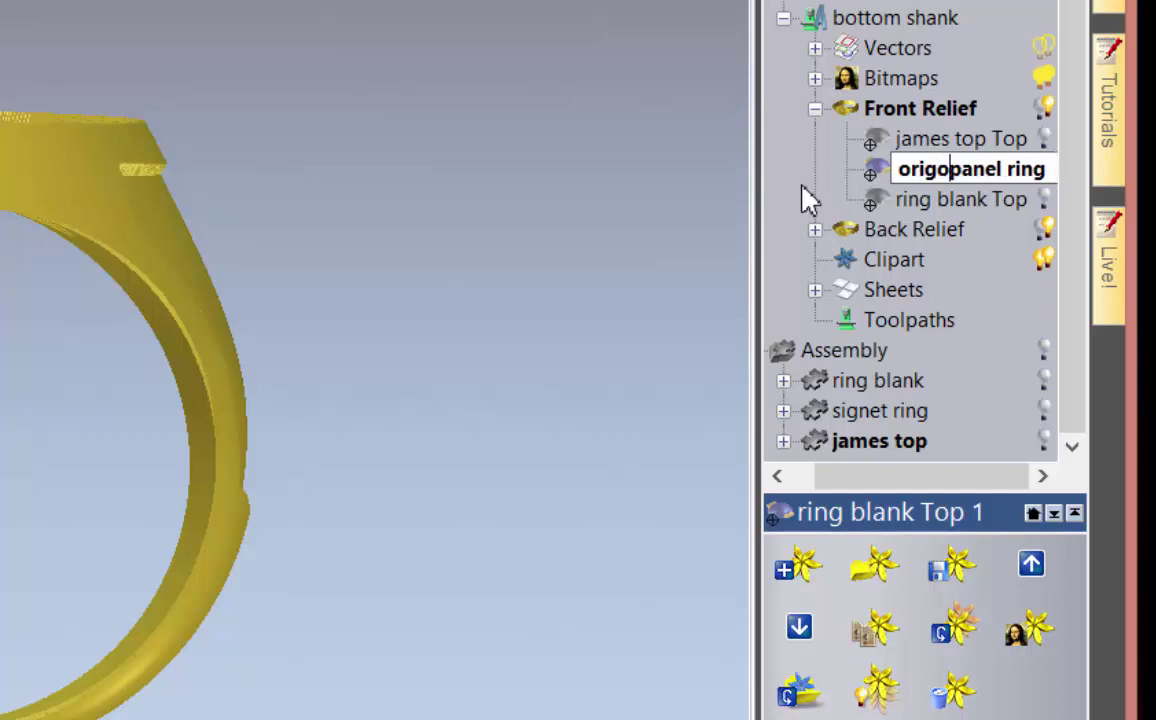
type("nal")
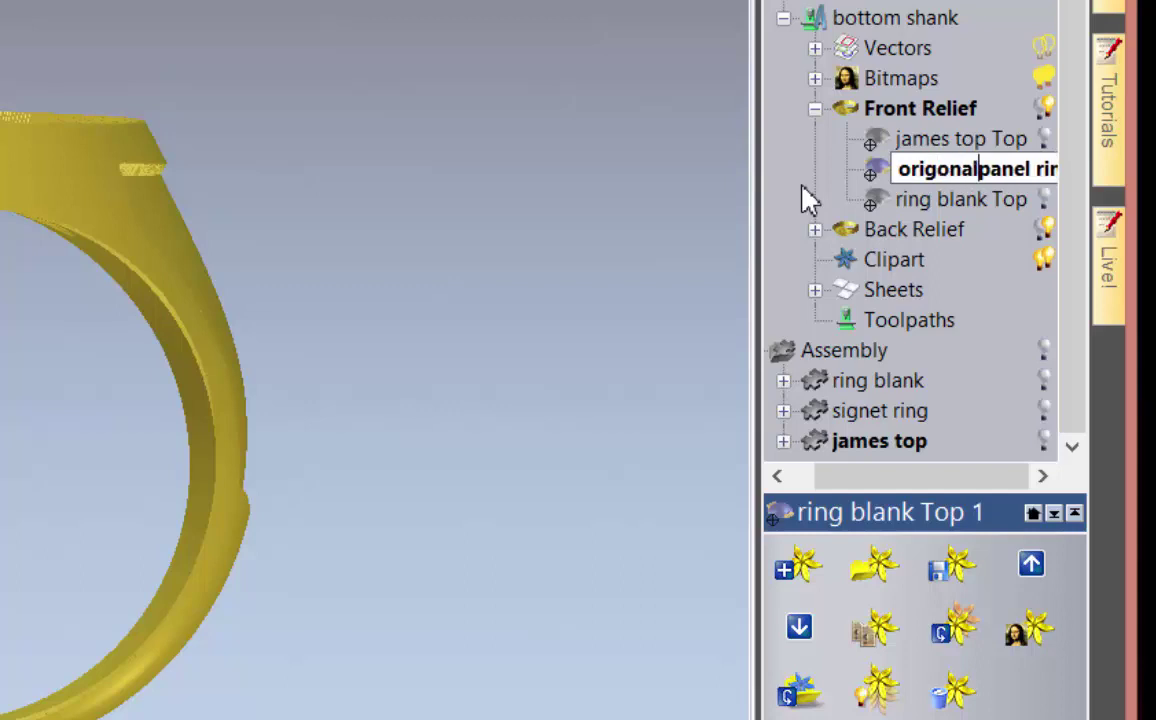
key("Return")
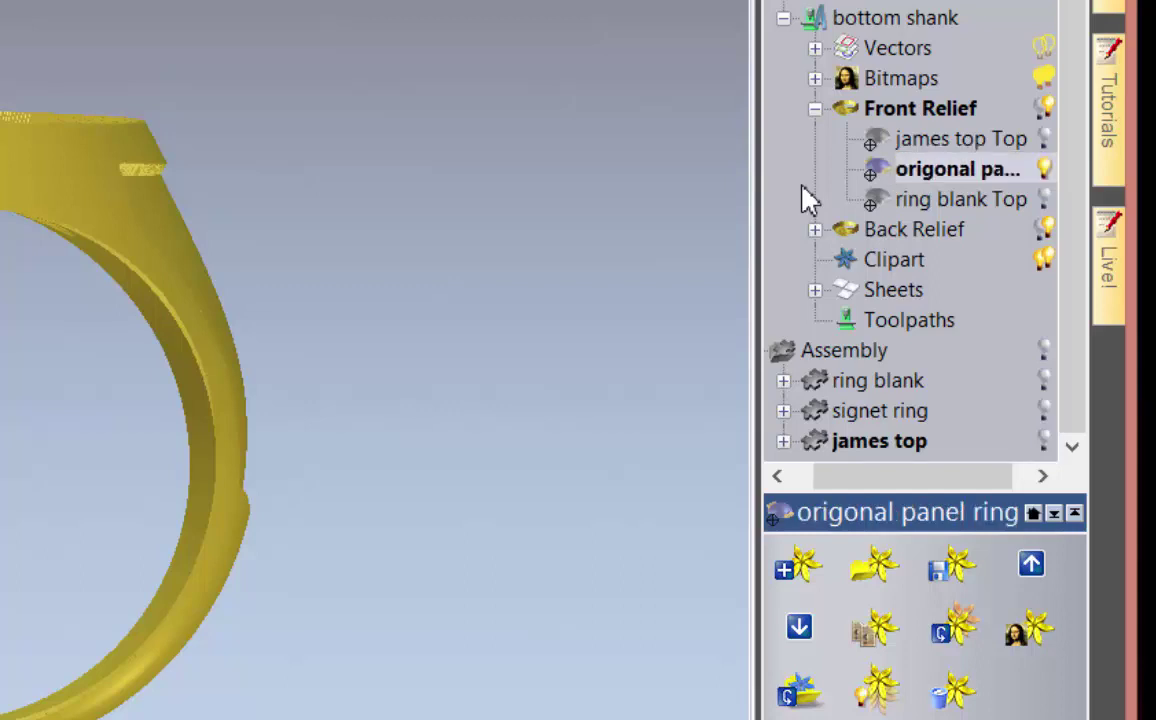
- Add a new layer to the Front Relief as a separator and name it "----------"
right_click(918, 118)
left_click(985, 134)
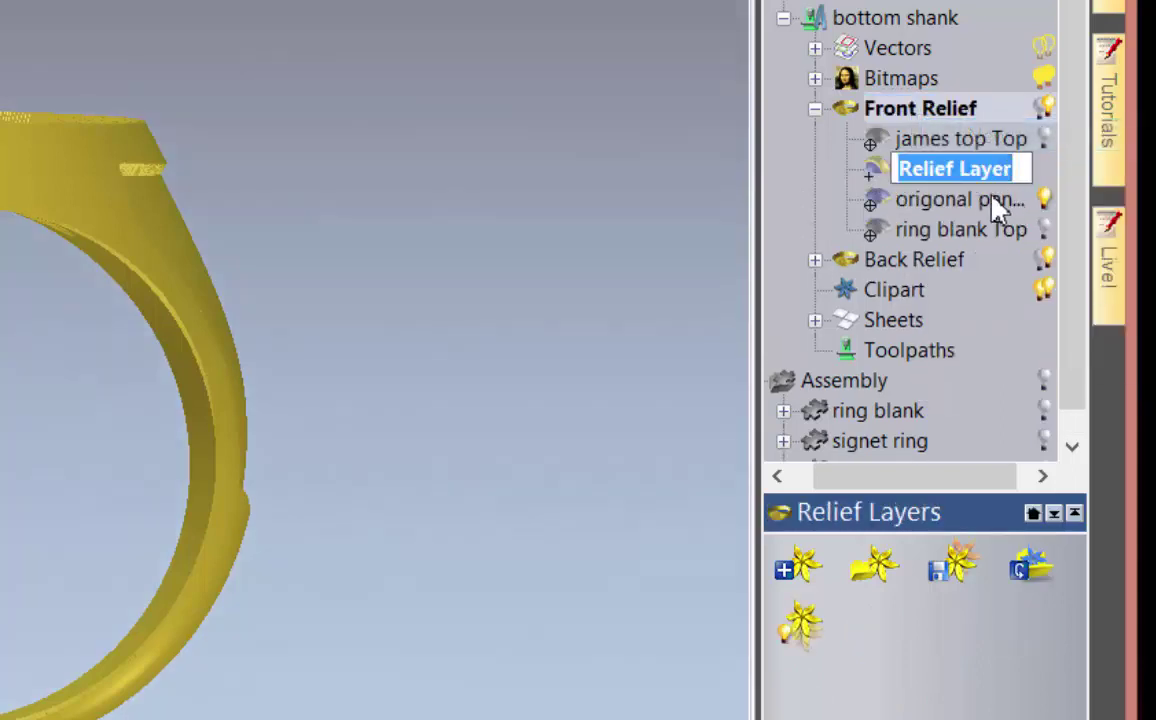
type("----------")
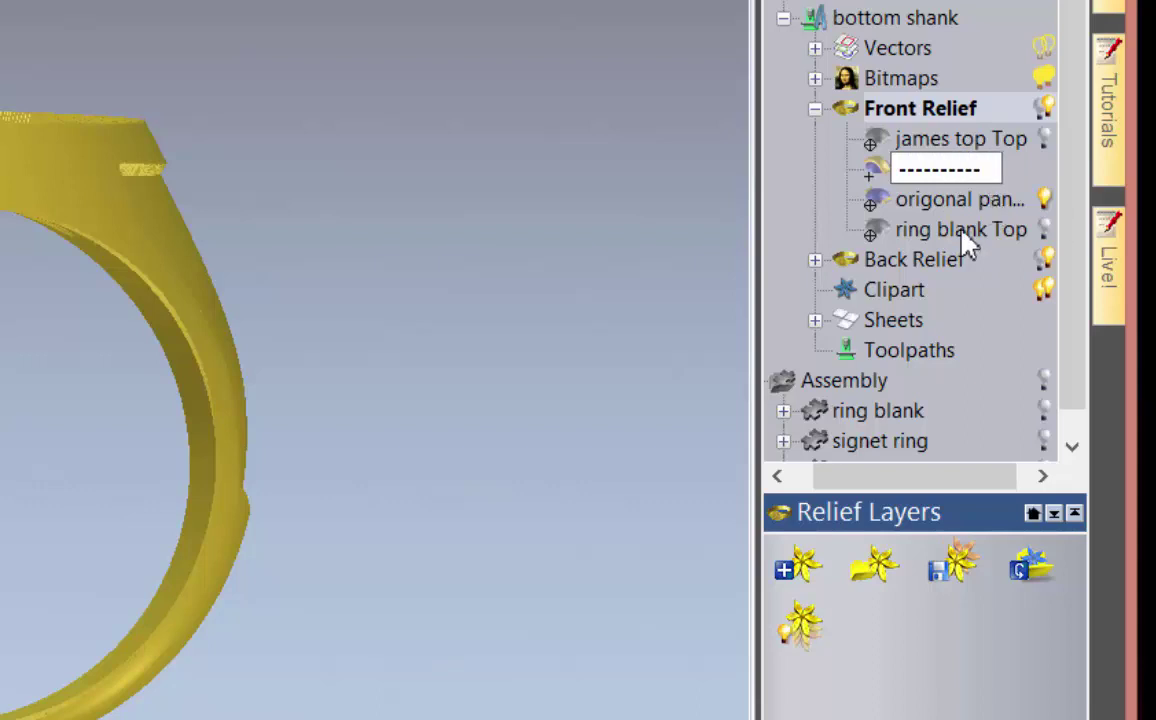
key("Return")
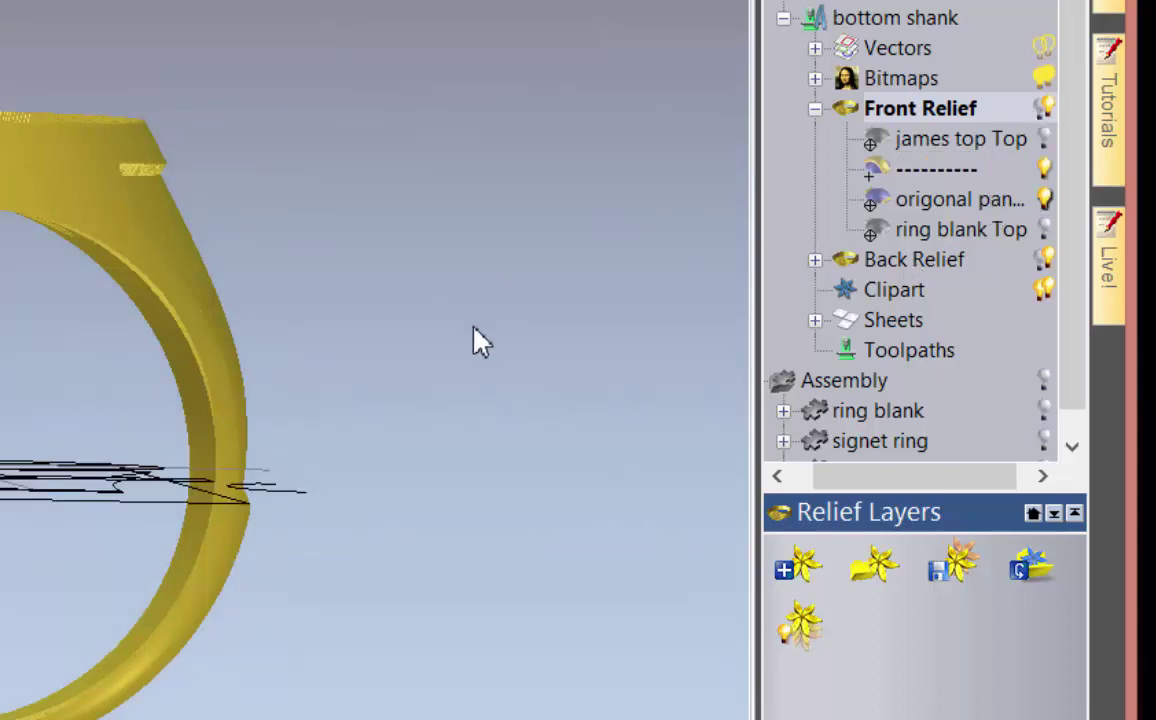
- Duplicate the origonal panel ring layer and move the copy above the dashed separator layer
left_click_drag(478, 338, 834, 262)
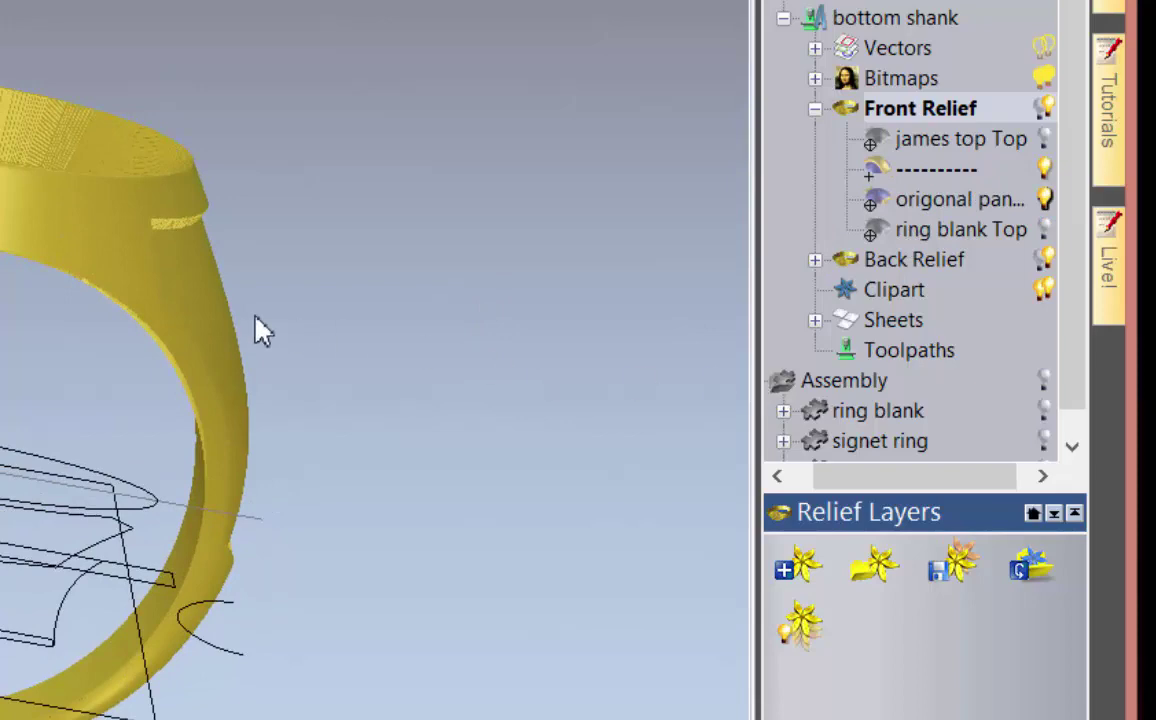
left_click_drag(255, 328, 745, 225)
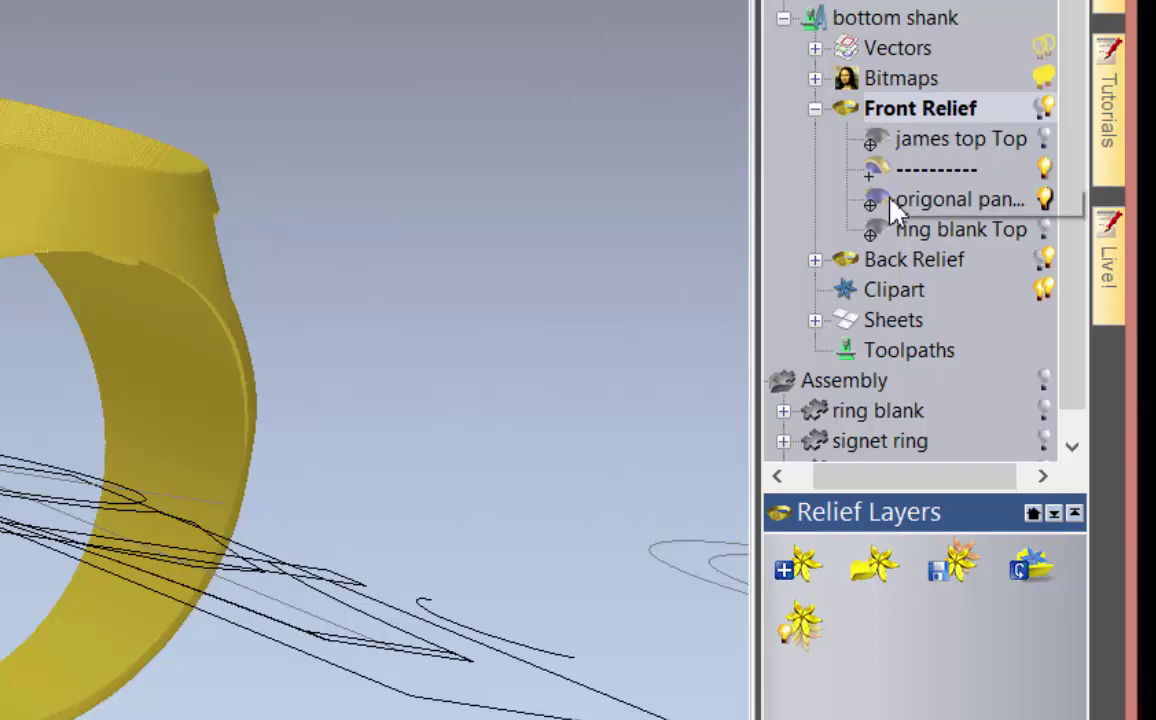
right_click(930, 212)
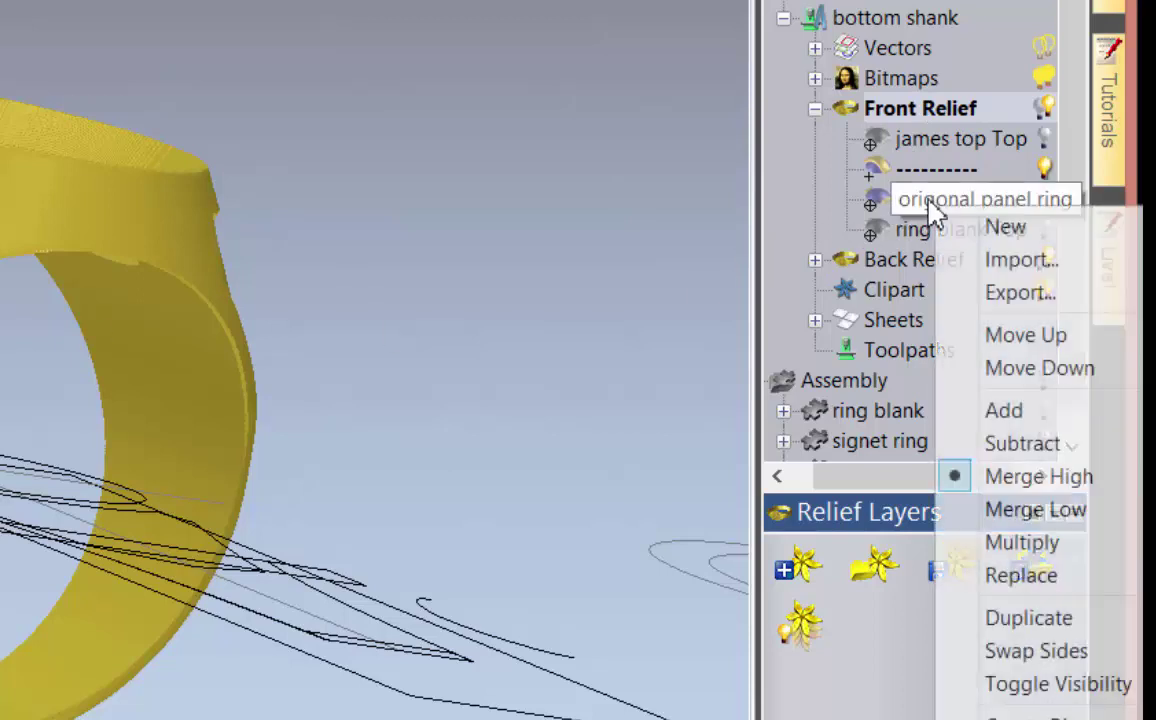
left_click(1066, 620)
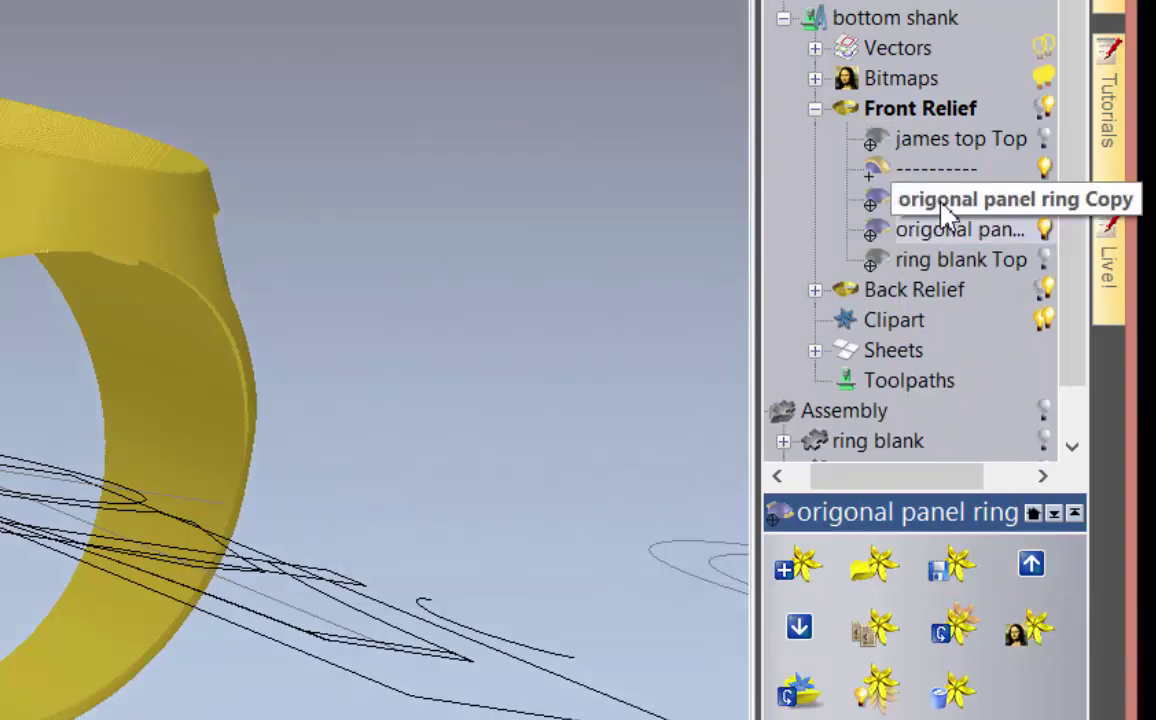
left_click_drag(860, 200, 940, 157)
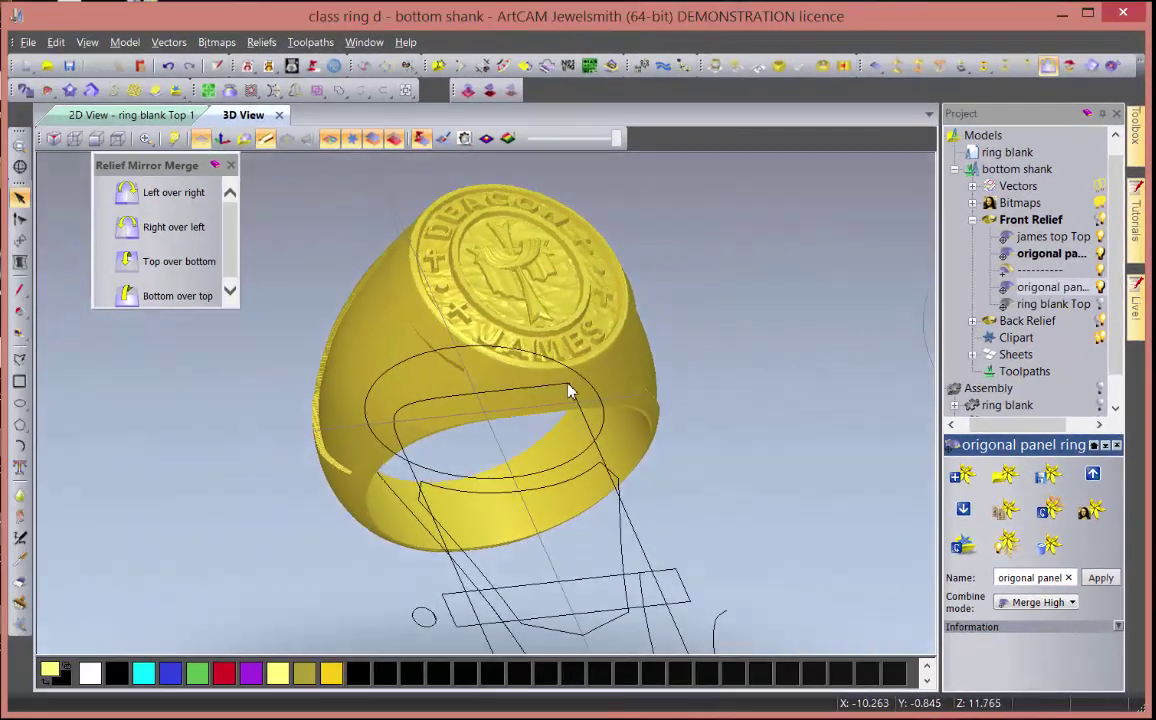
- Hide the ring face's relief layer and examine the recessed panel on the ring's shoulder
left_click_drag(604, 313, 624, 392)
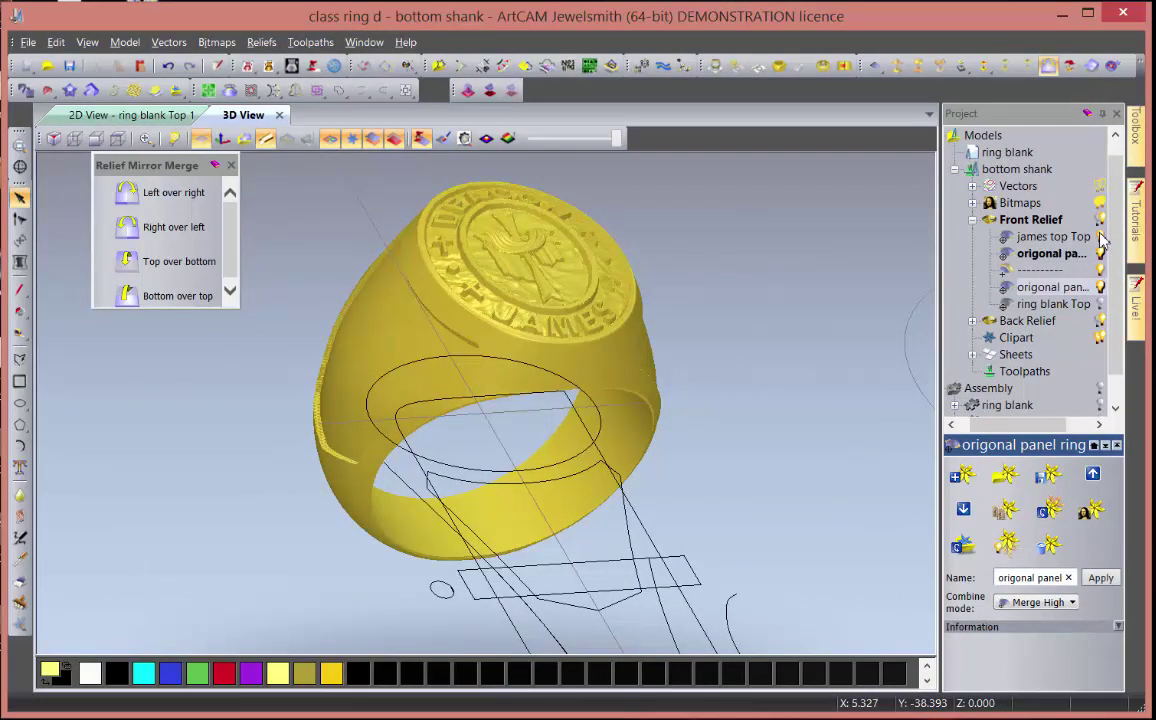
left_click_drag(681, 382, 443, 415)
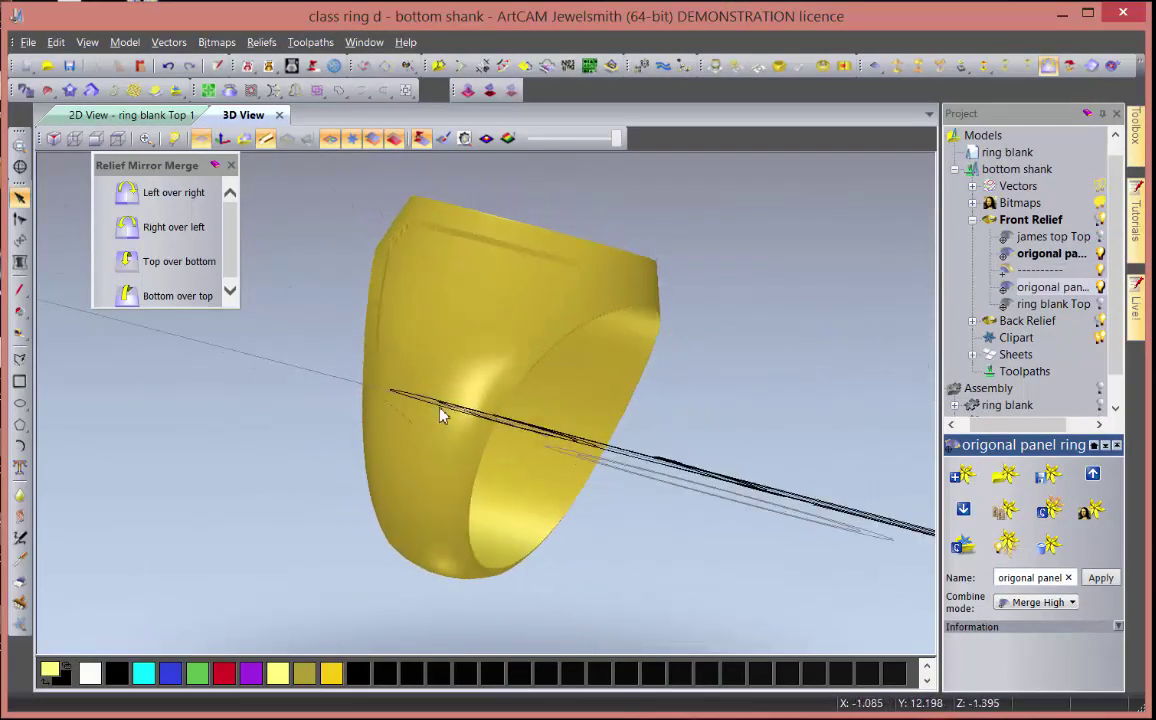
left_click_drag(485, 266, 343, 441)
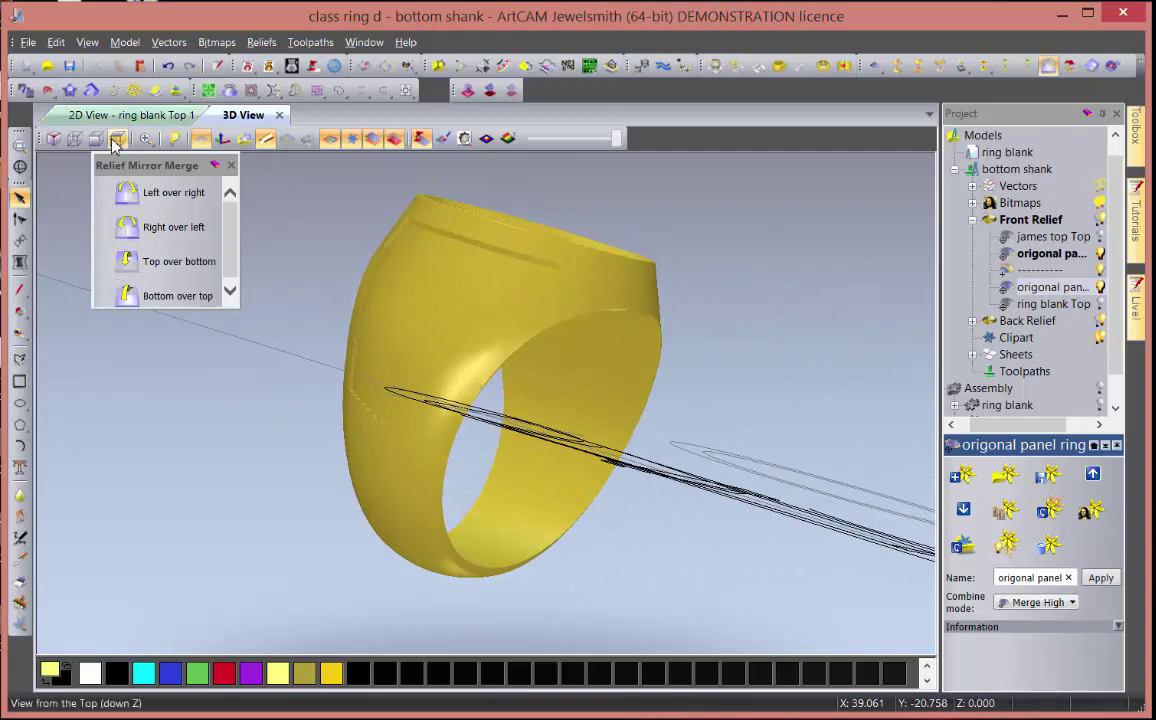
- Open the relief clipart library, close Relief Mirror Merge, and insert the robed figure from the People library into the 3D model
left_click(177, 91)
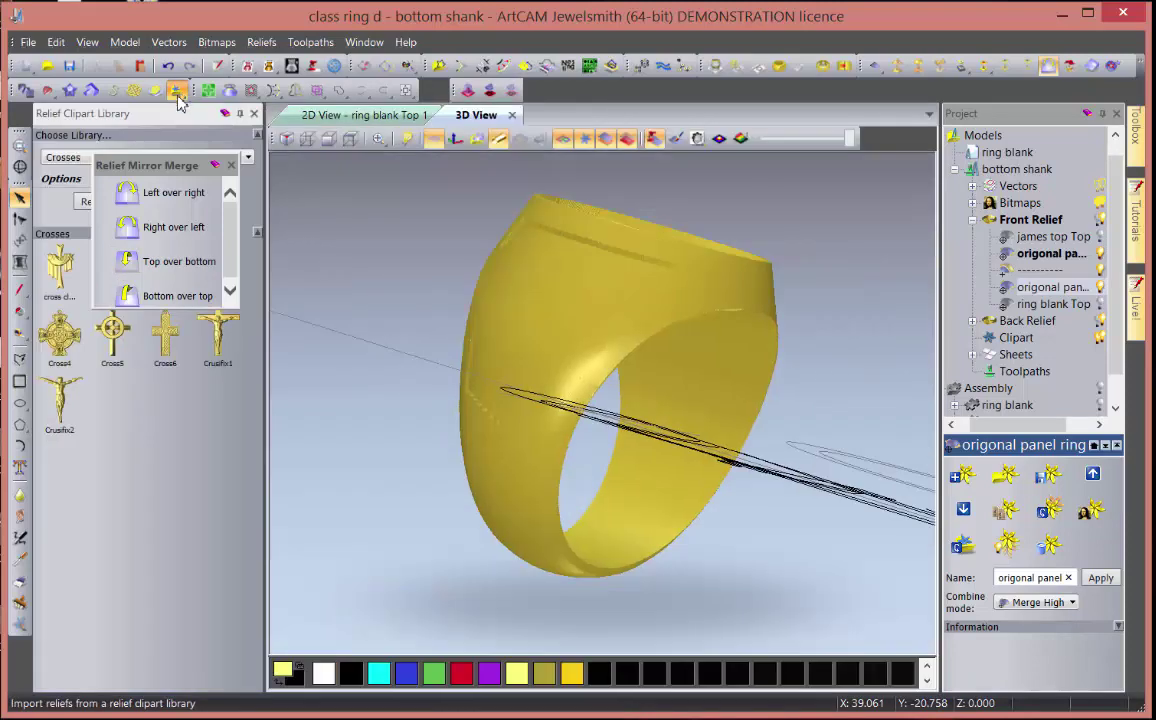
left_click(231, 165)
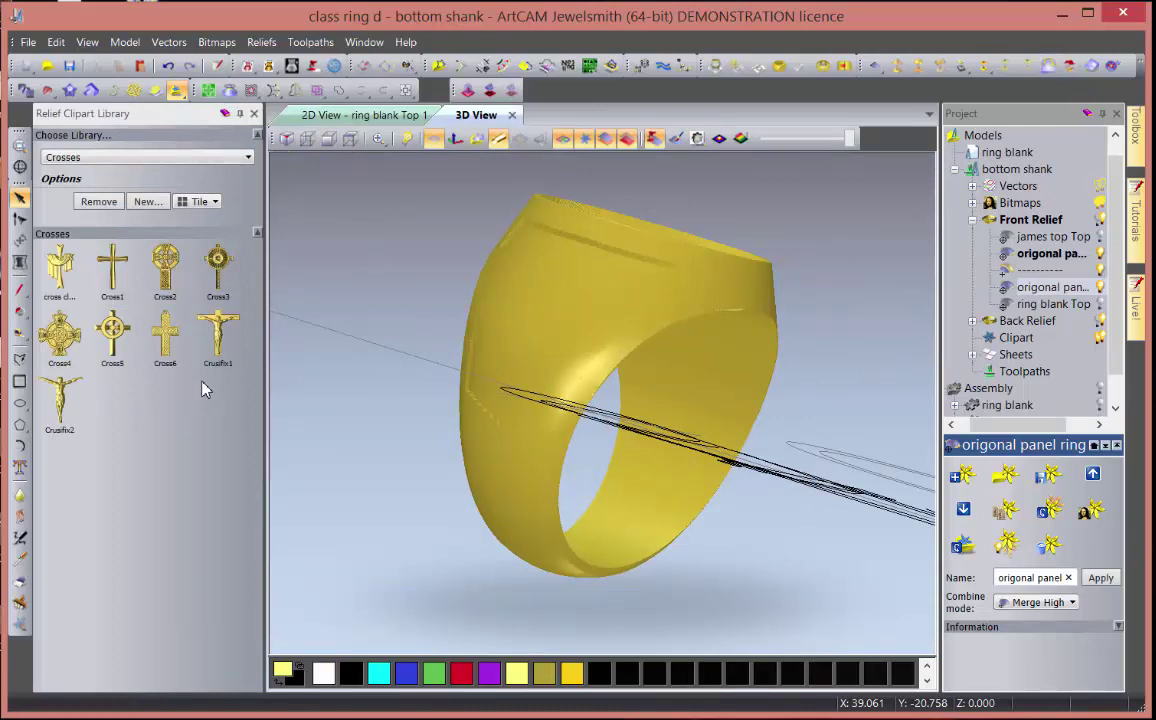
left_click(248, 157)
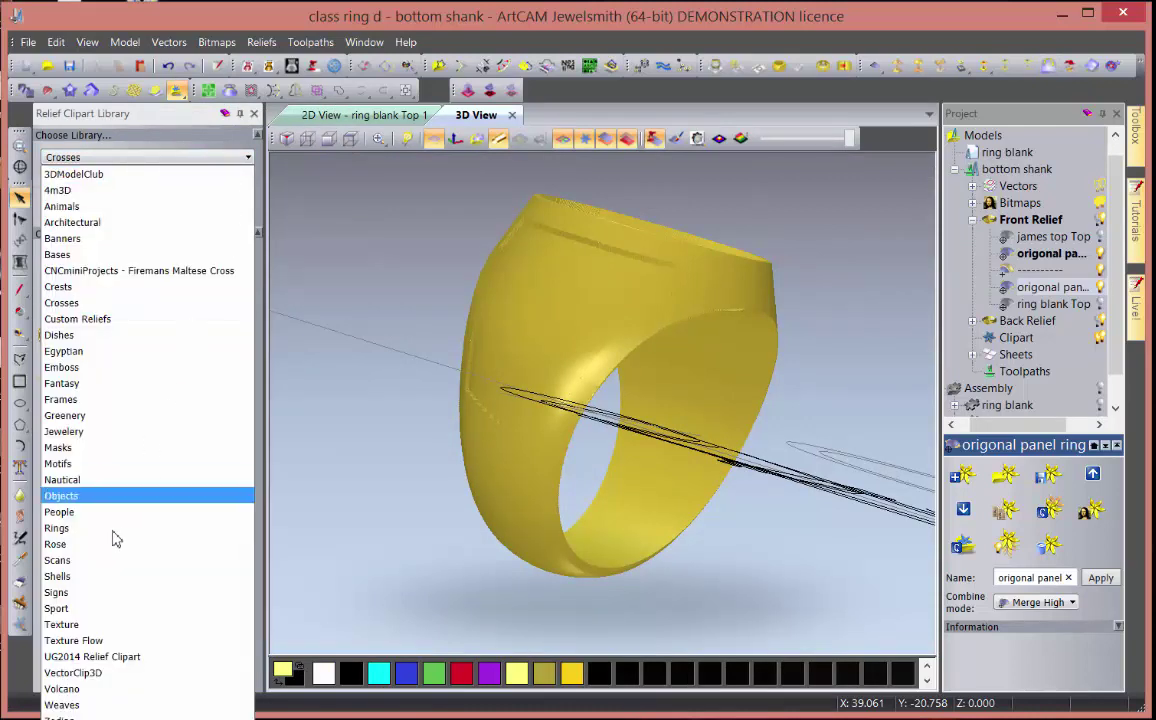
left_click(79, 513)
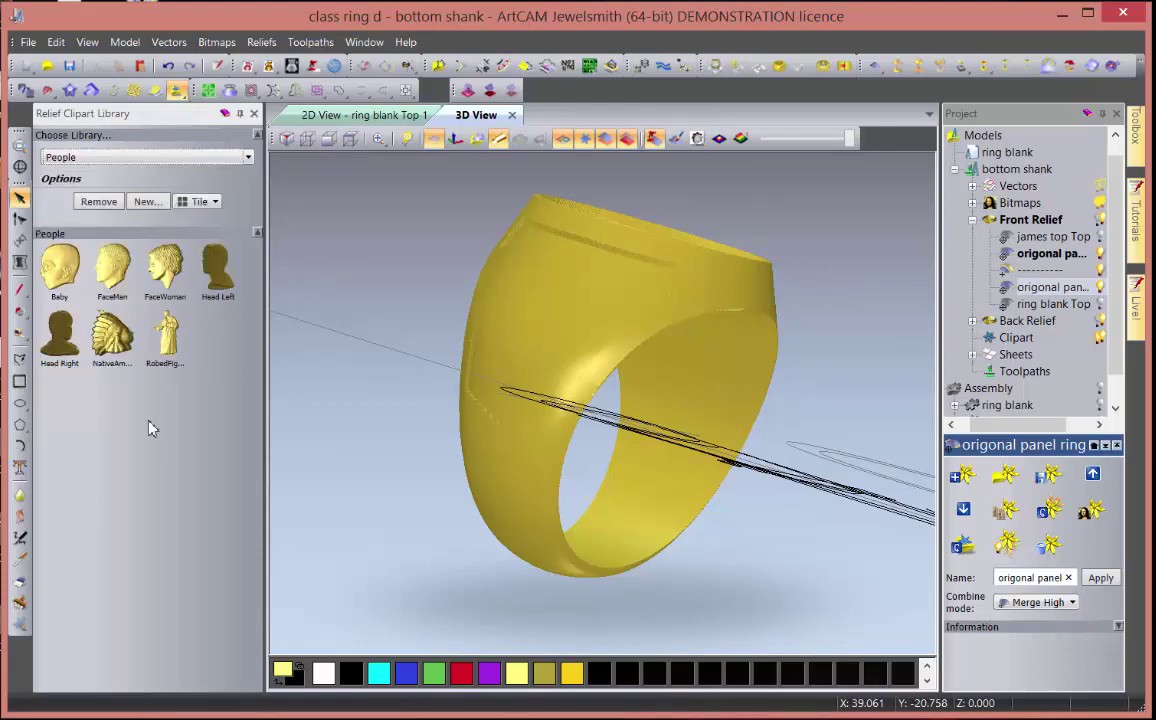
left_click_drag(168, 348, 392, 413)
scroll(390, 410, "down", 10)
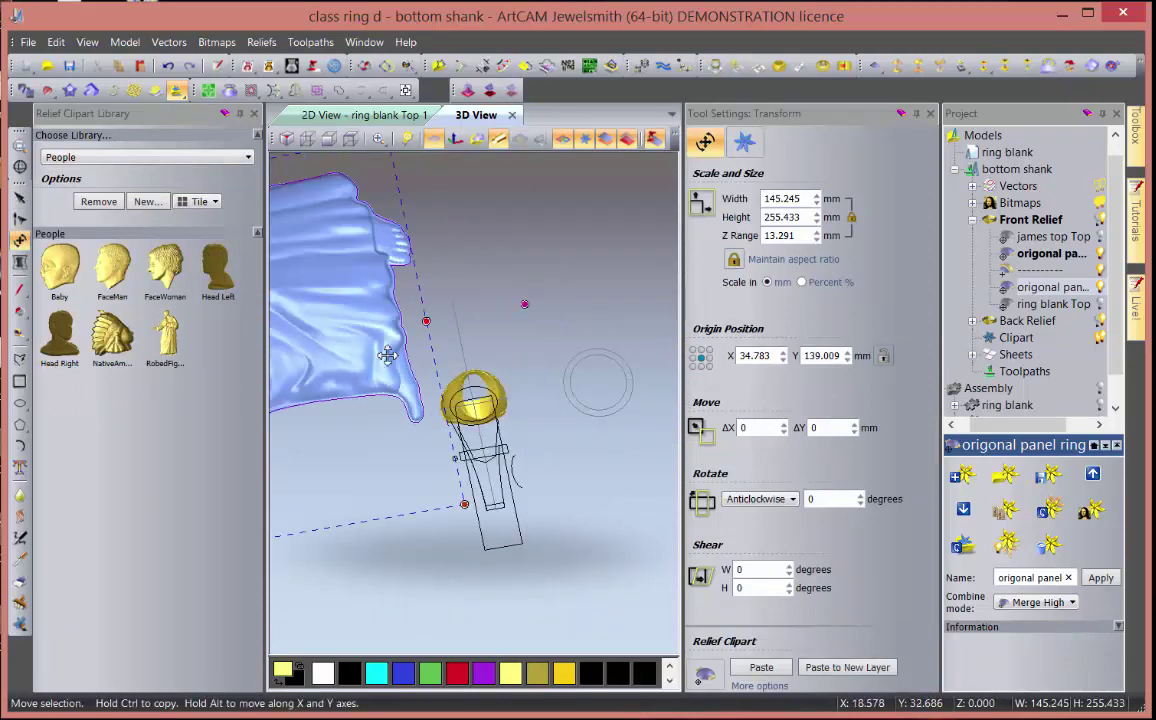
scroll(470, 358, "down", 3)
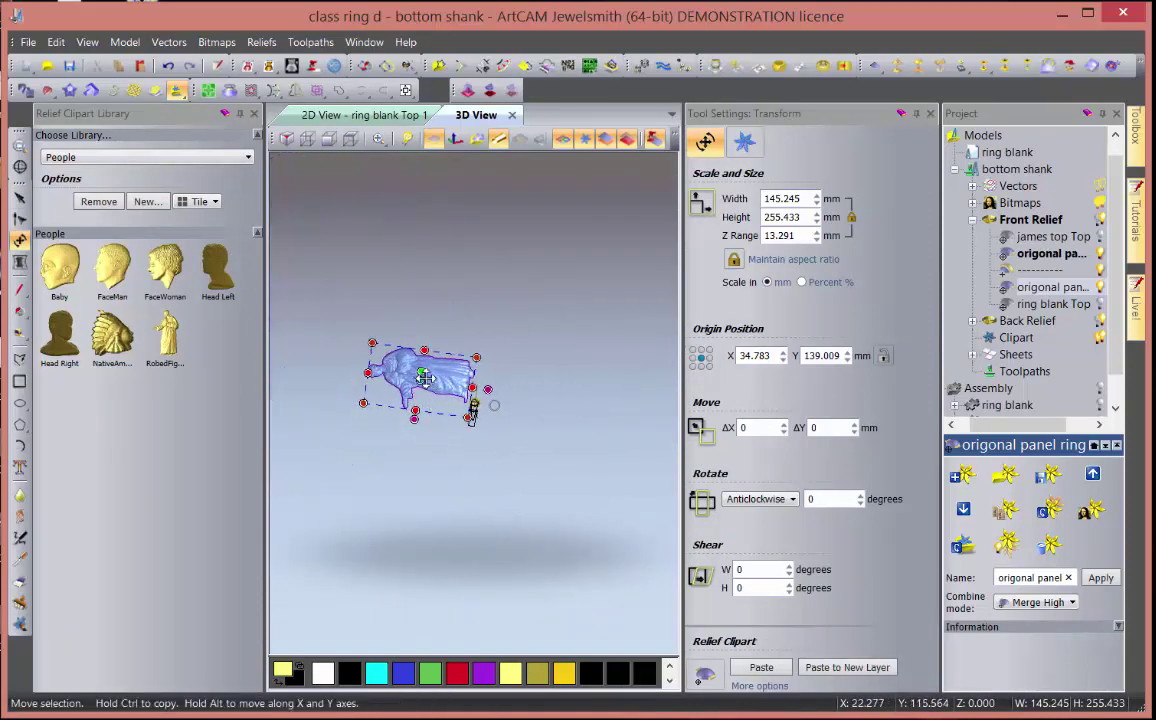
- Rotate the robed figure clipart 90 degrees clockwise in the 2D view
scroll(427, 385, "up", 6)
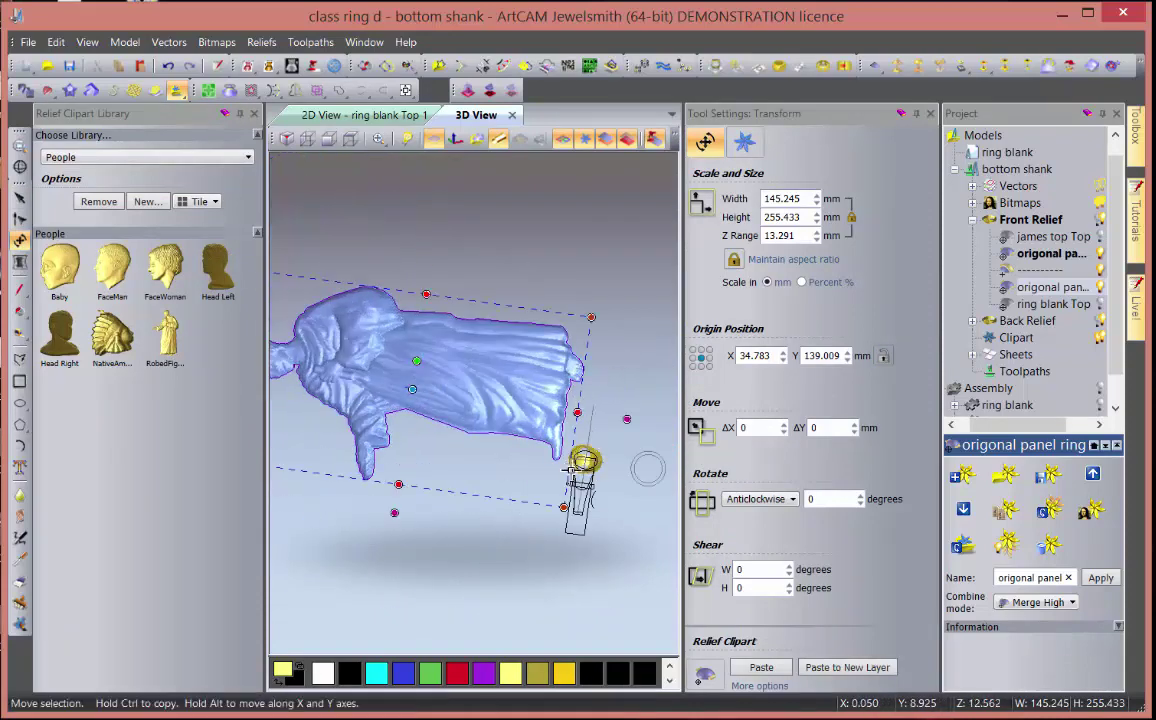
left_click(362, 115)
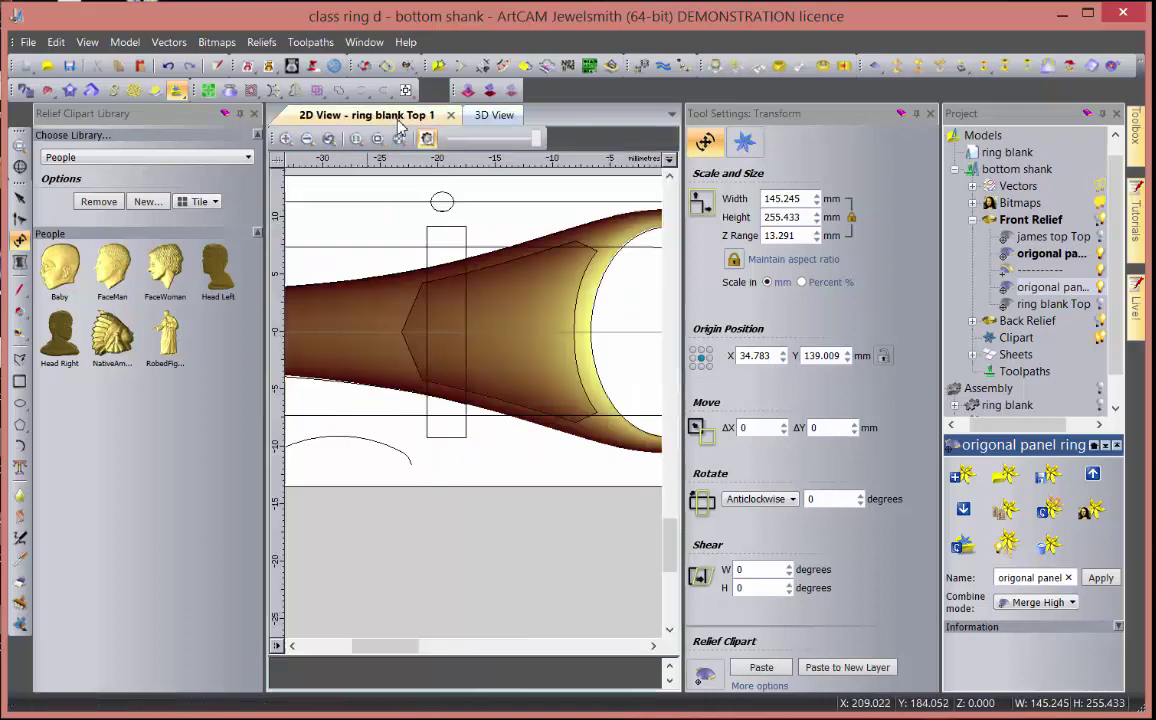
scroll(457, 365, "down", 5)
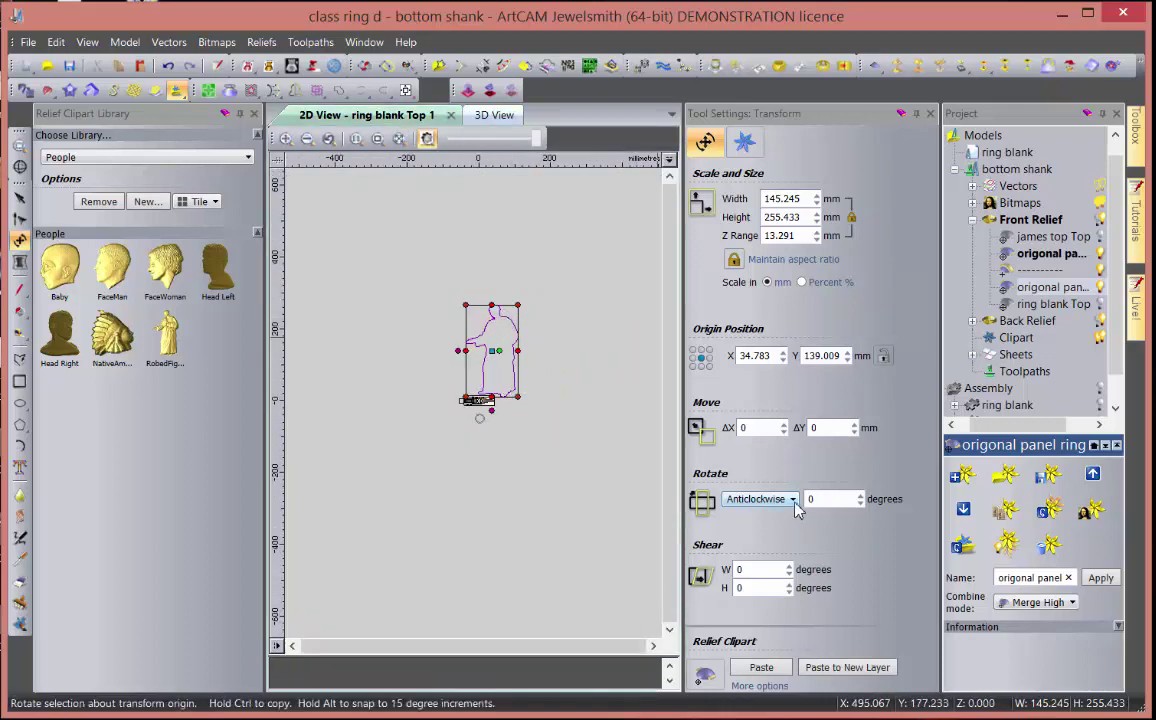
left_click(760, 499)
left_click(765, 533)
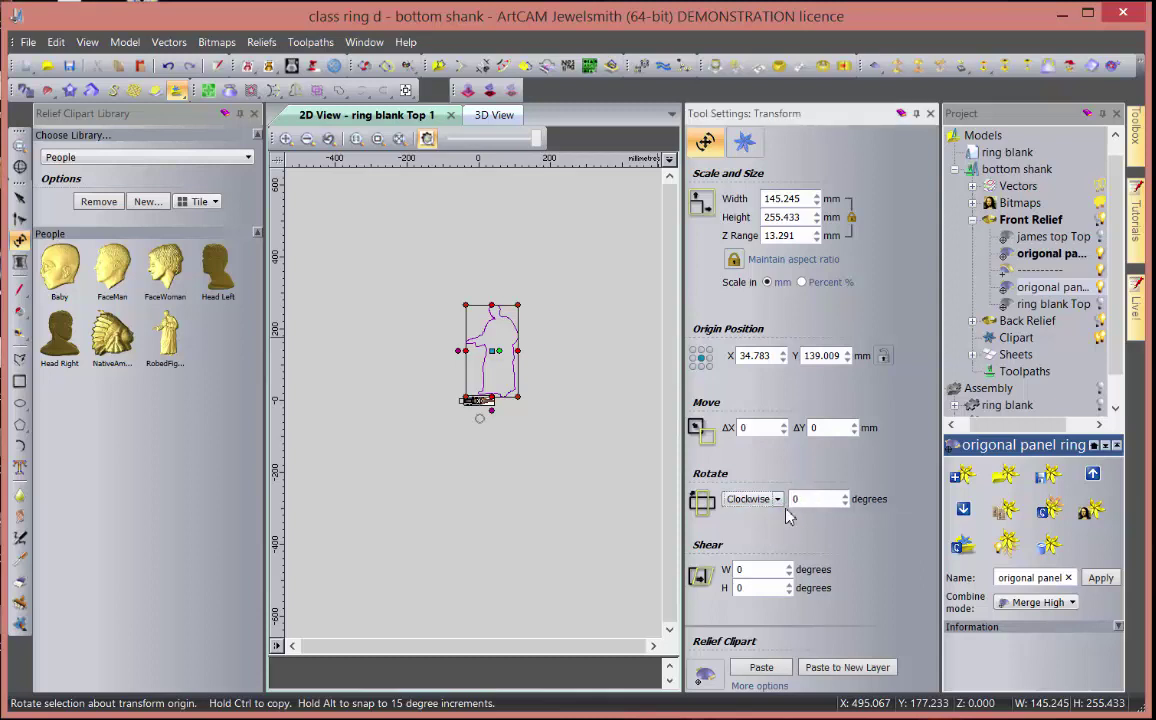
left_click(794, 500)
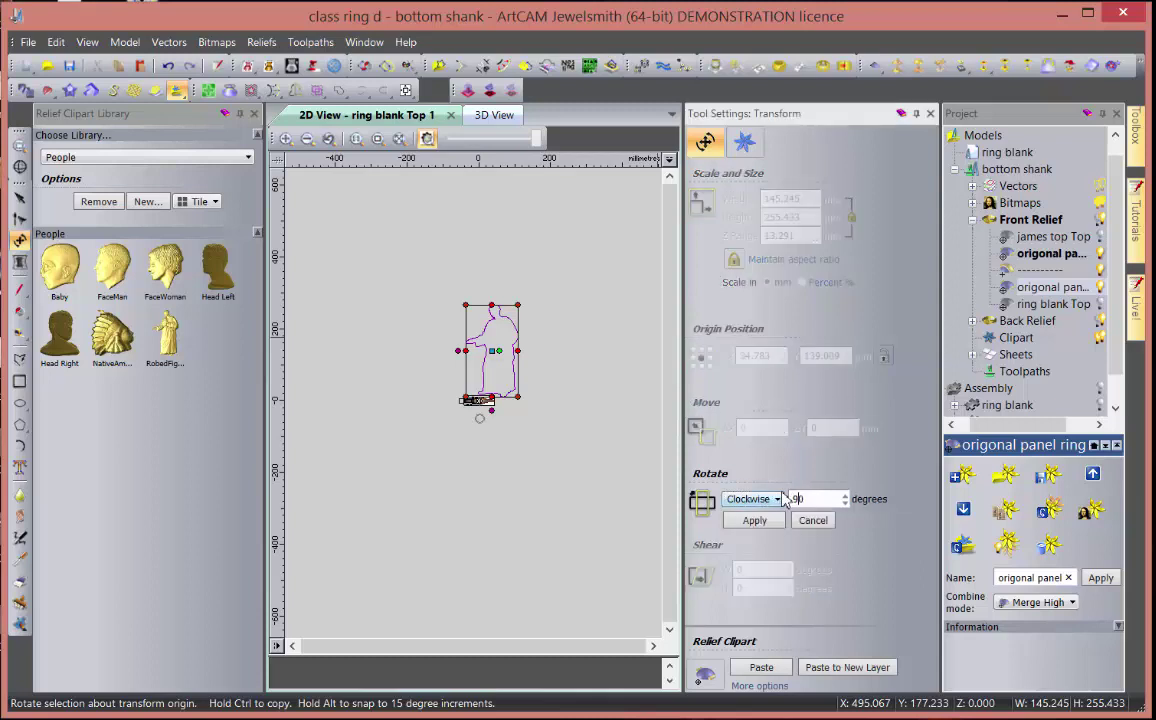
left_click(755, 521)
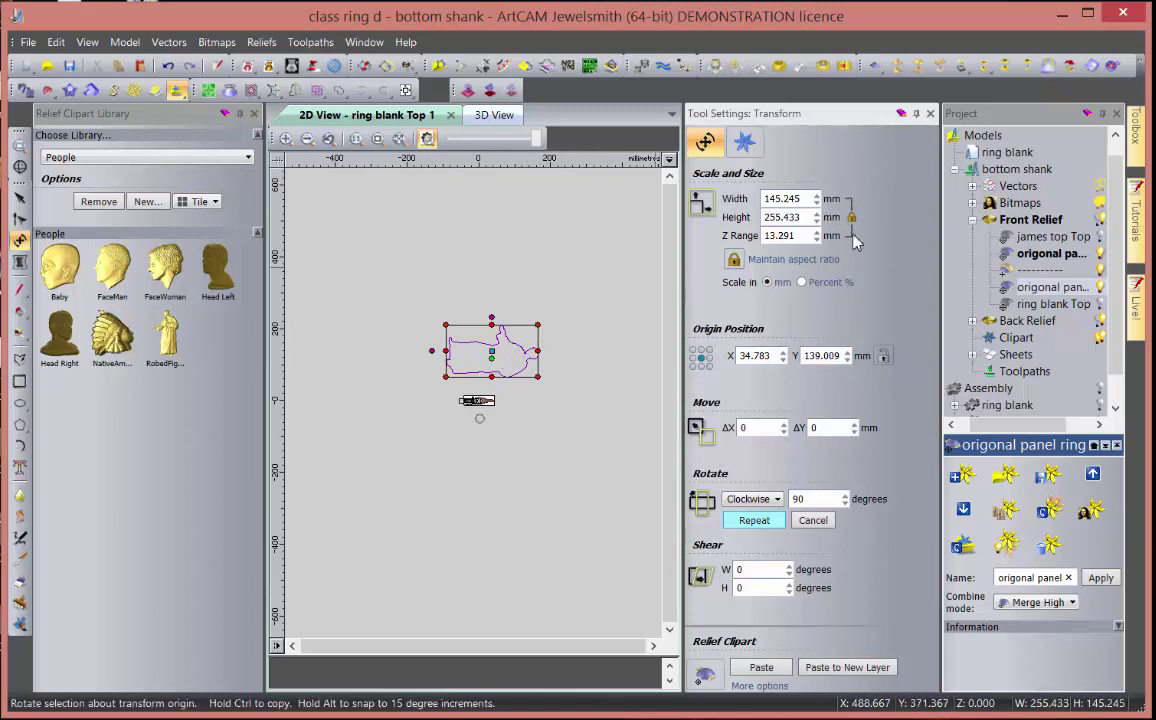
- Scale the robed figure down to about 4.3 mm wide by 17.5 mm high and move it onto the shank's left shoulder
left_click_drag(446, 325, 462, 386)
scroll(462, 386, "up", 5)
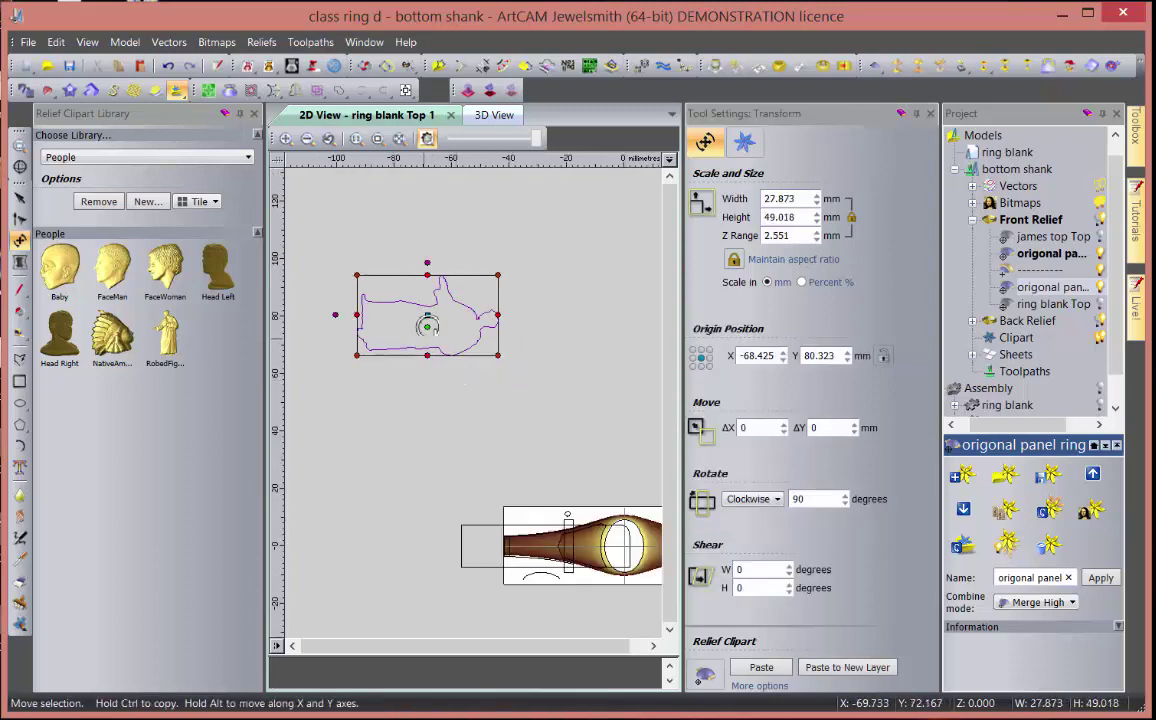
left_click_drag(429, 277, 591, 528)
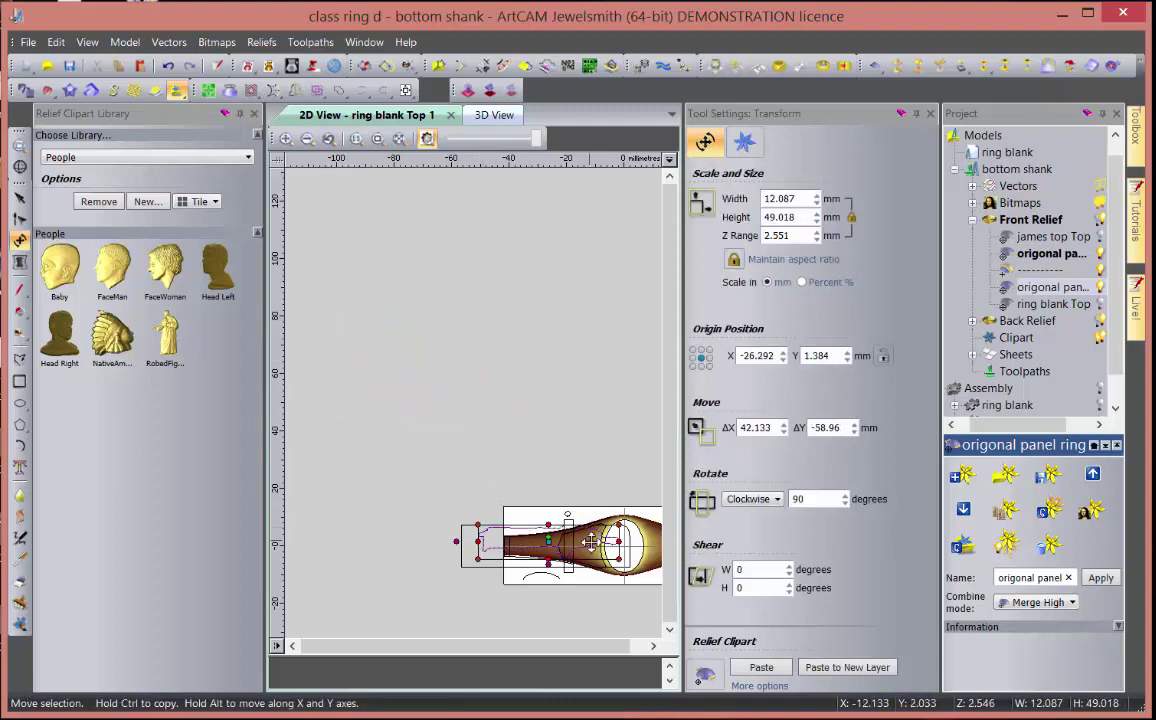
middle_click_drag(632, 617, 519, 480)
scroll(421, 379, "up", 3)
scroll(443, 399, "down", 3)
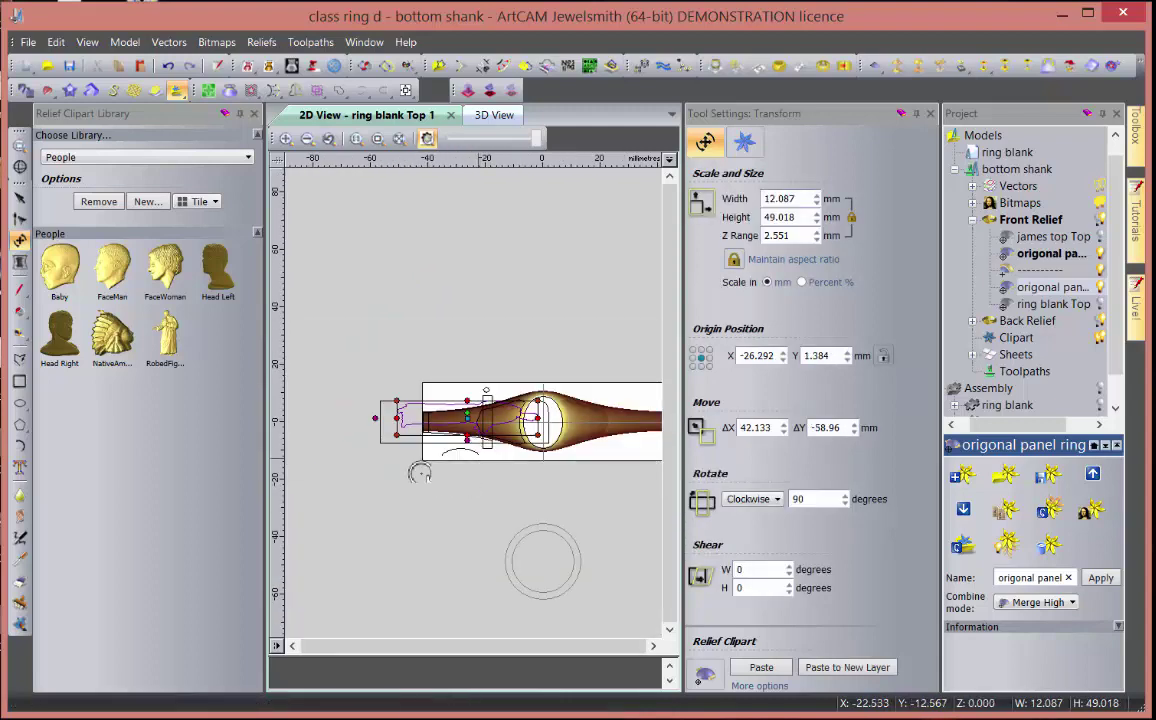
left_click_drag(398, 437, 503, 446)
scroll(490, 415, "up", 4)
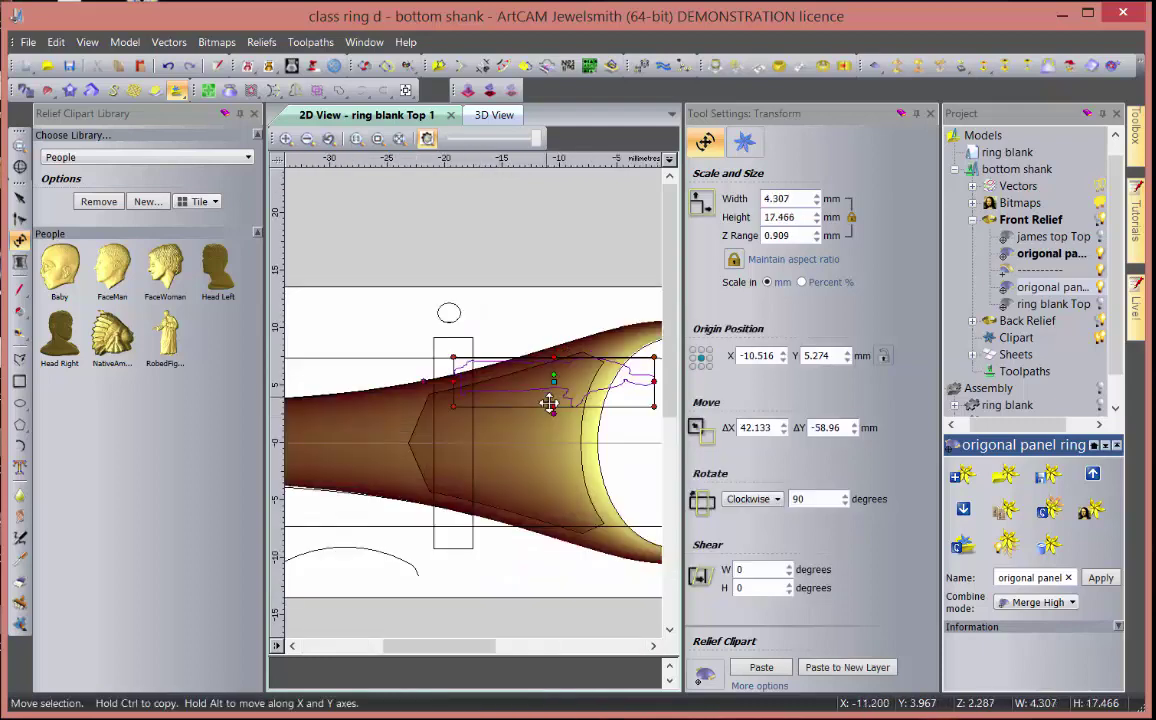
- Resize the robed figure without keeping its proportions to about 7.4 by 12.4 mm and centre it inside the left shoulder panel
left_click_drag(550, 406, 554, 455)
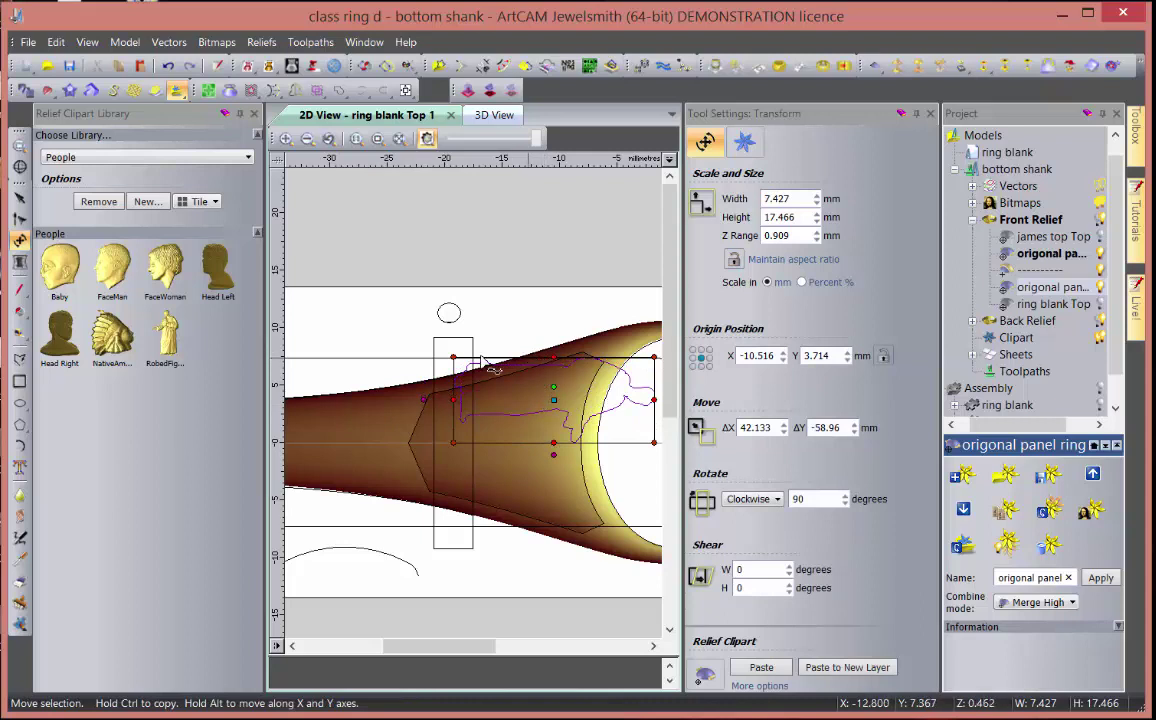
left_click_drag(480, 362, 456, 407)
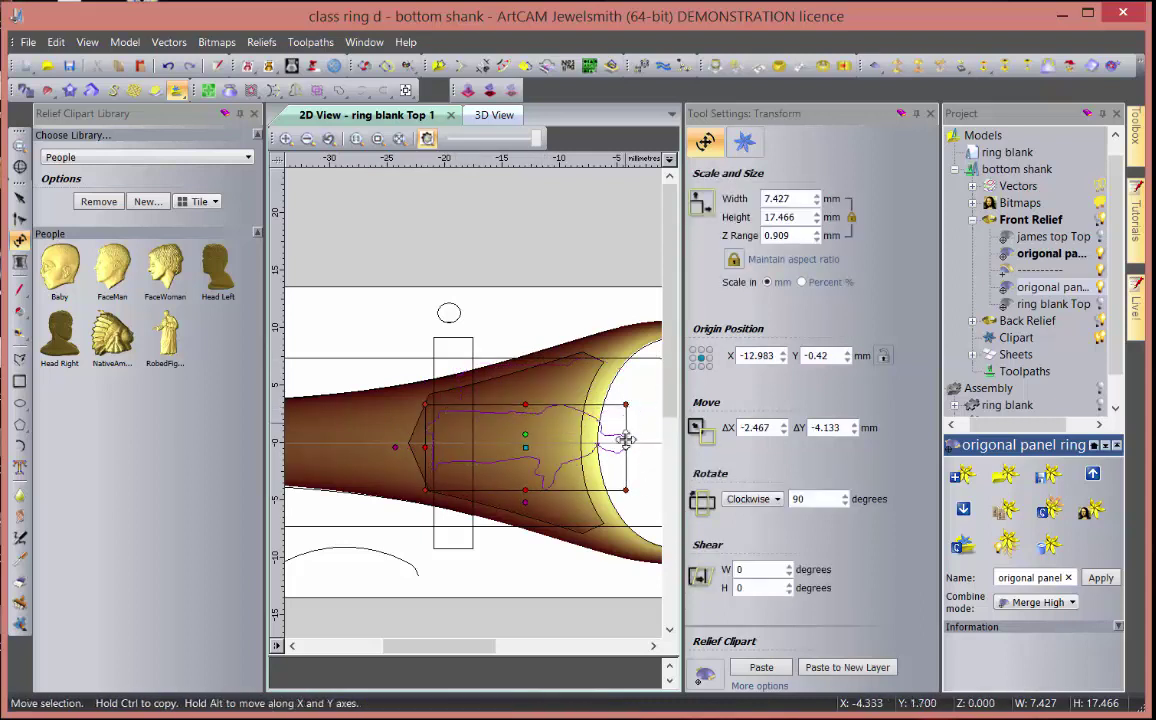
left_click_drag(625, 439, 568, 446)
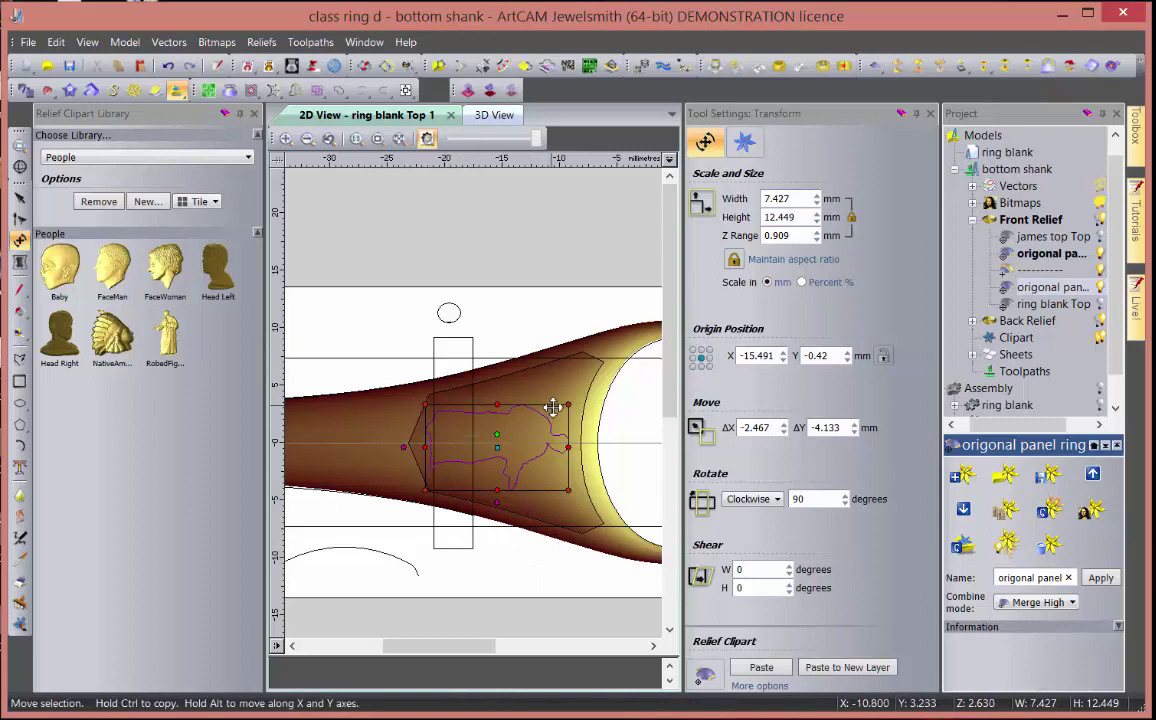
key("Escape")
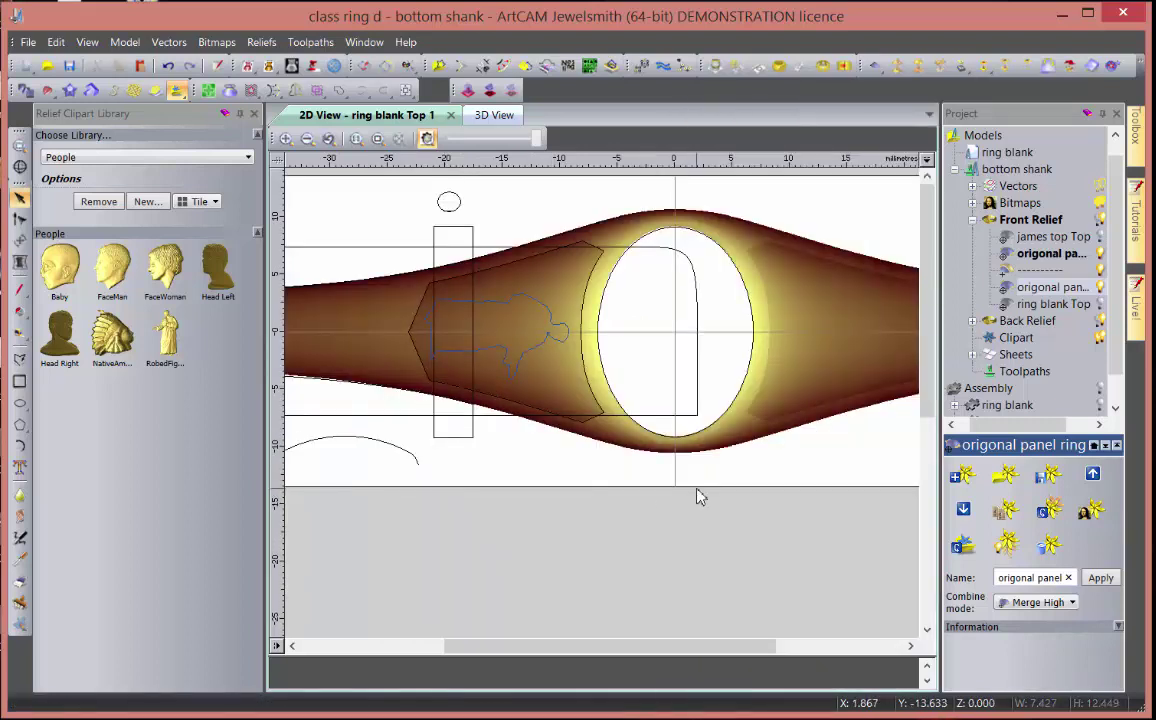
- Paste the robed figure into the active relief layer with the Add combine mode and inspect the shoulder panel in 3D
left_click(548, 322)
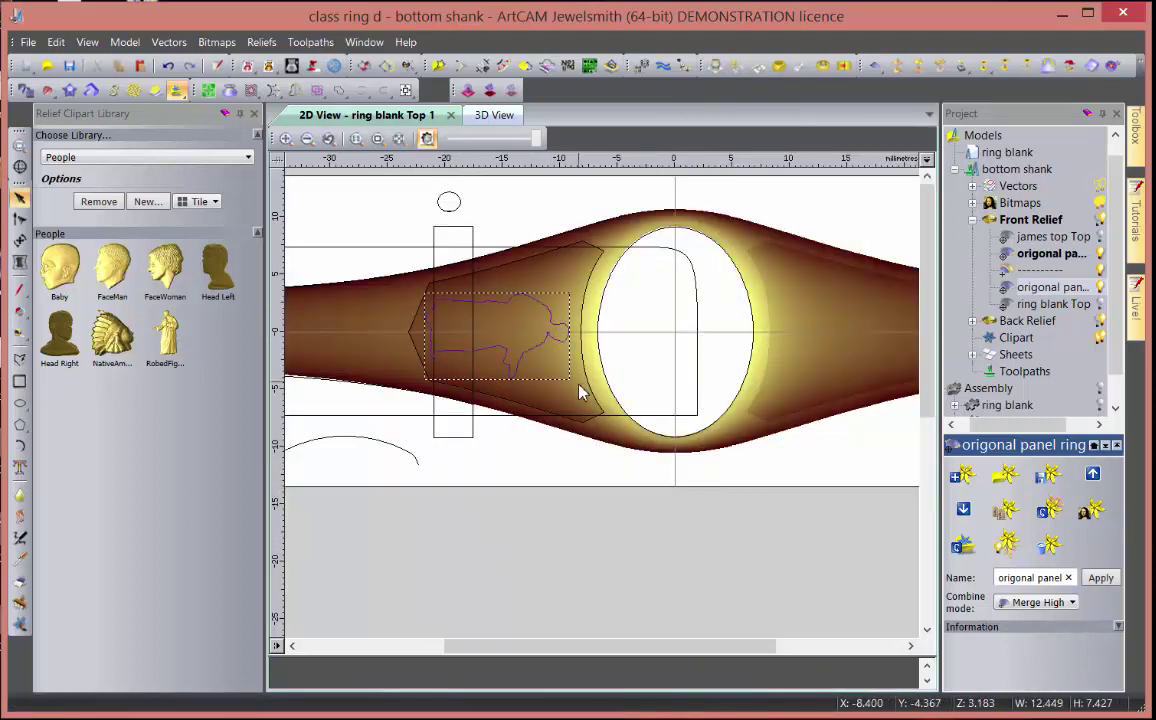
key("ctrl+t")
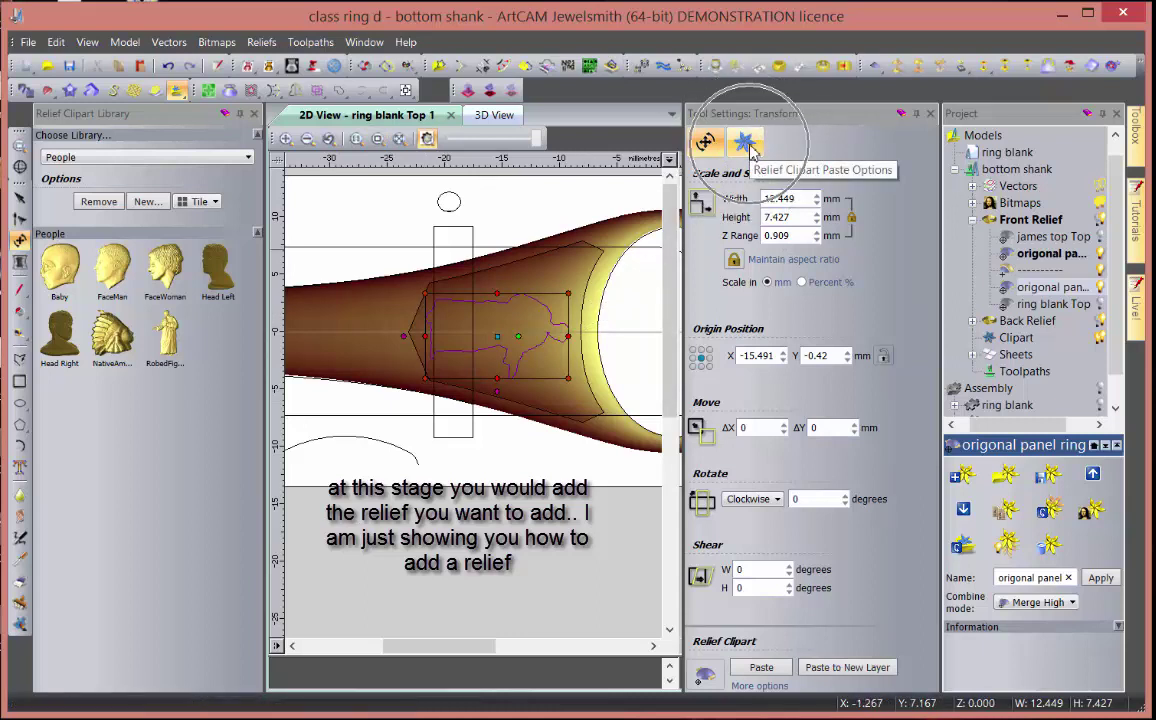
left_click(759, 686)
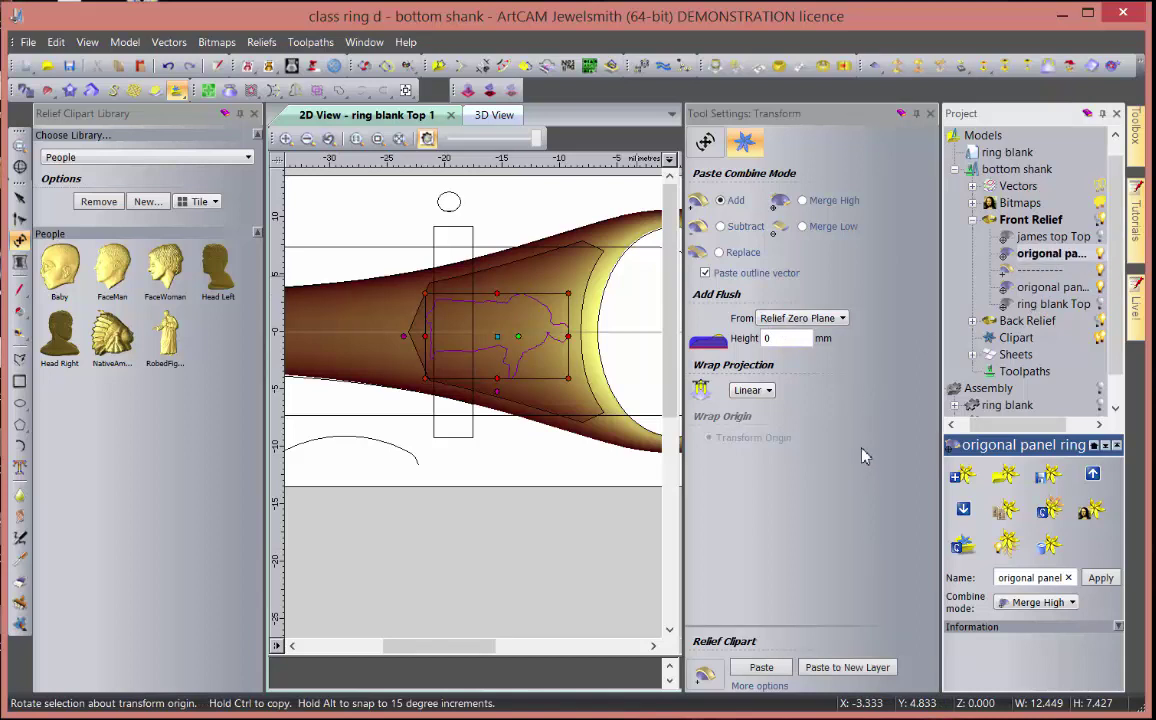
left_click(762, 668)
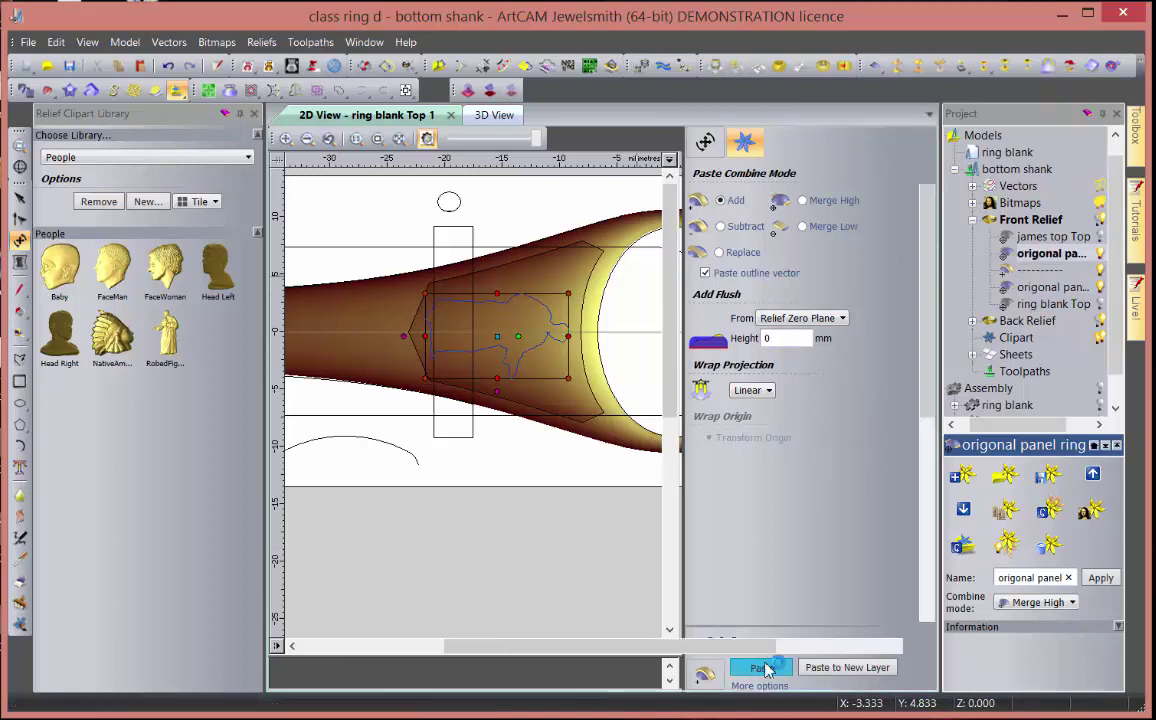
left_click(492, 115)
scroll(662, 459, "up", 5)
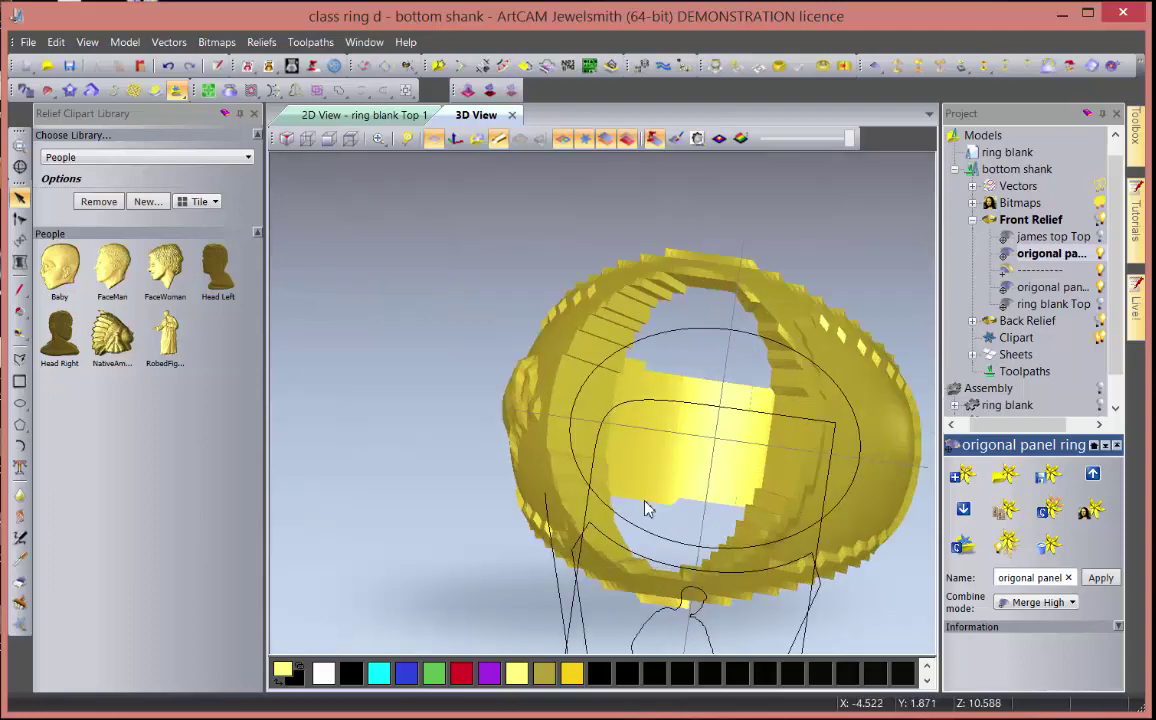
left_click_drag(565, 500, 608, 402)
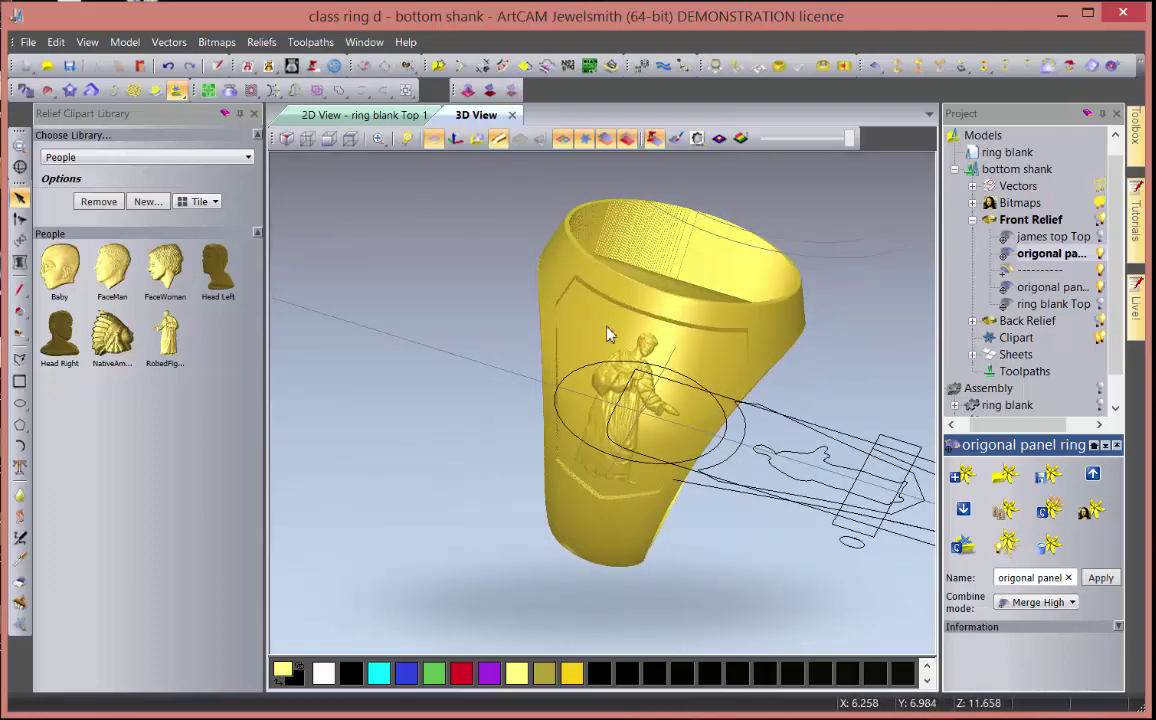
left_click_drag(692, 400, 420, 355)
- Switch the relief clipart library to Crosses and insert the Crusifix1 relief into the model
left_click(254, 114)
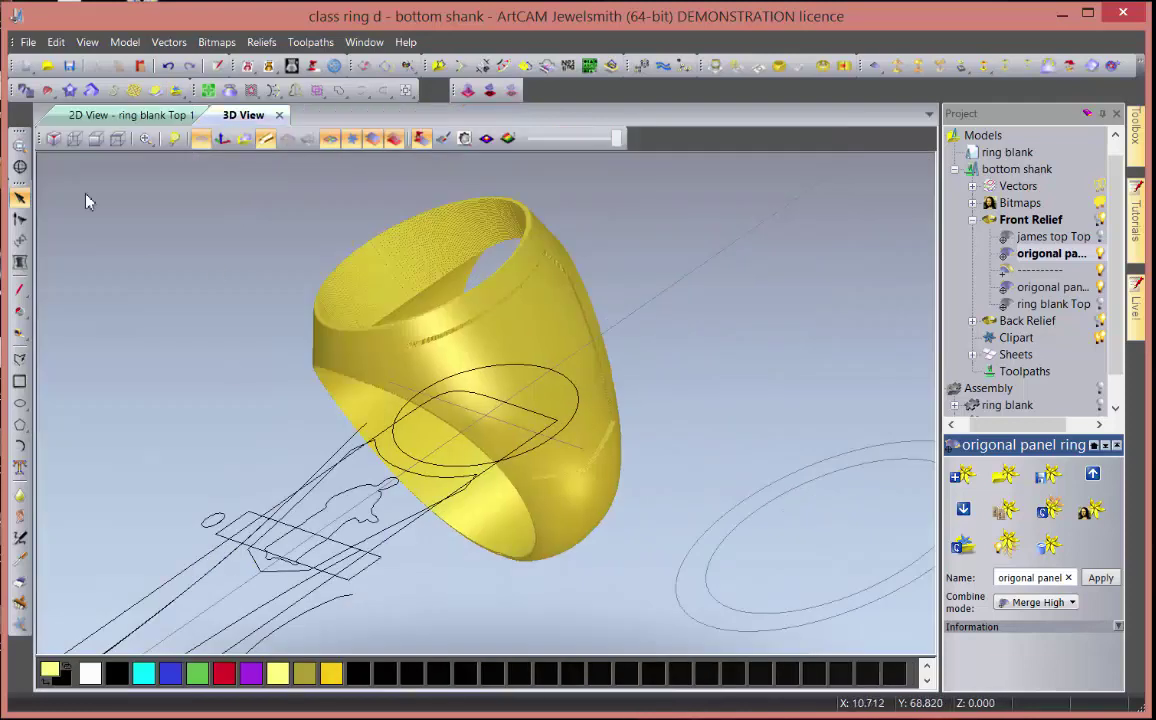
left_click(174, 91)
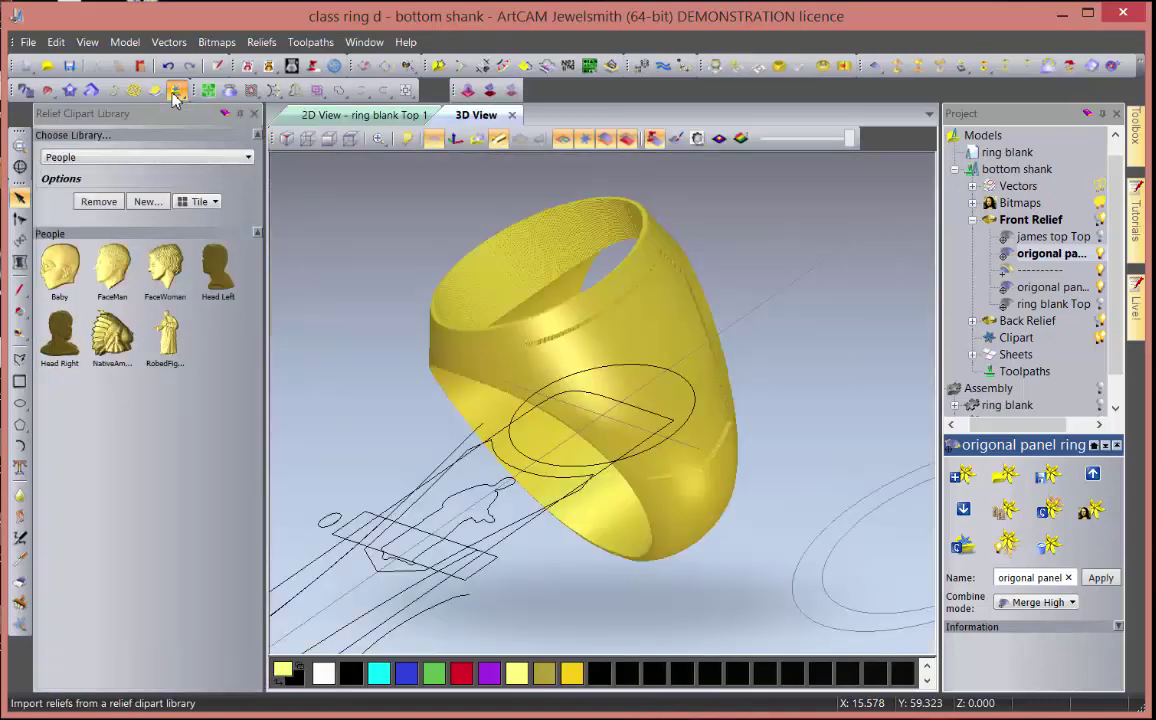
left_click(222, 156)
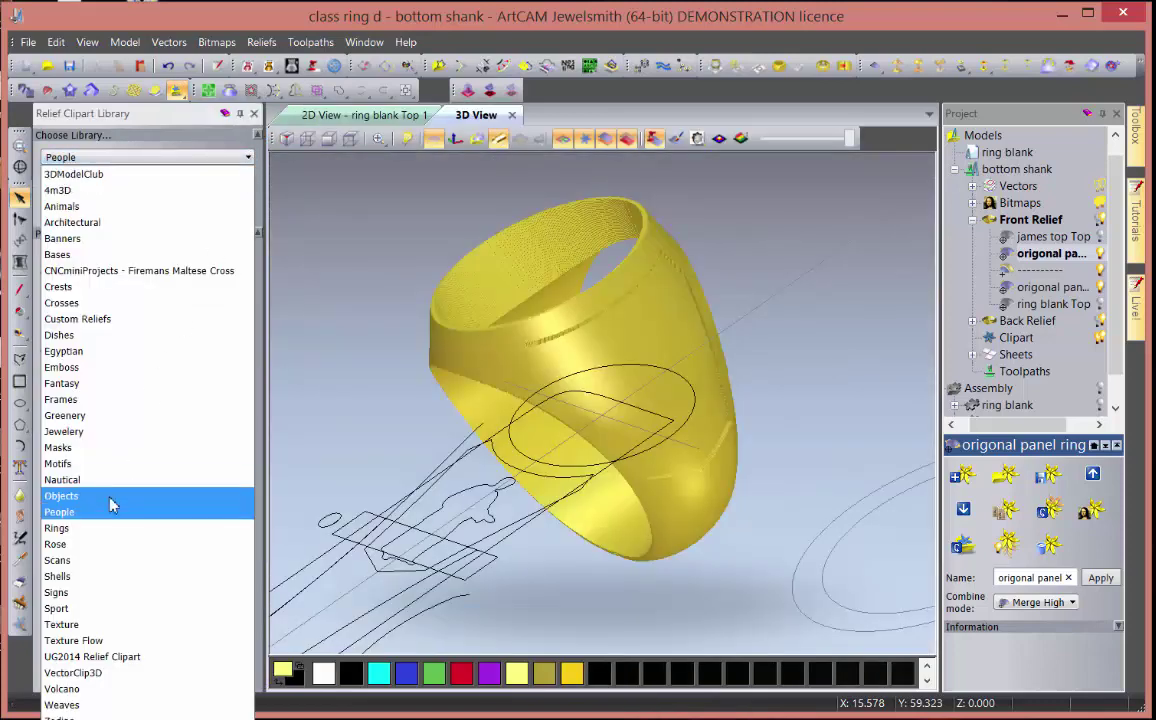
left_click(86, 302)
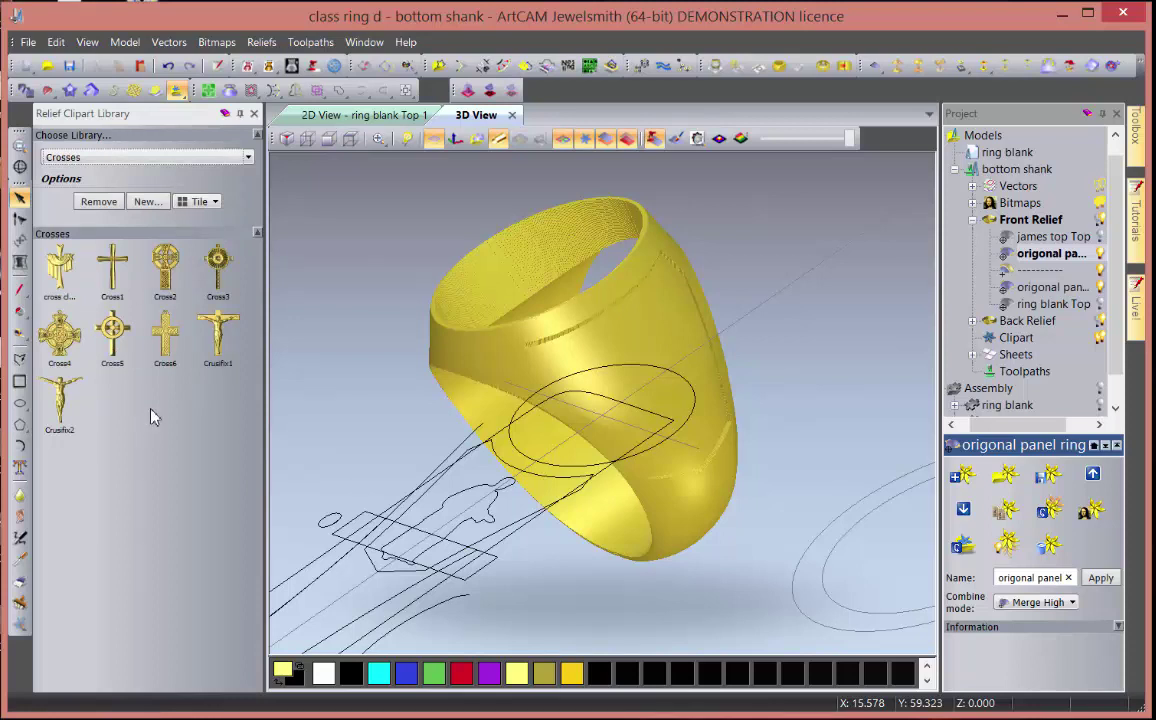
double_click(216, 340)
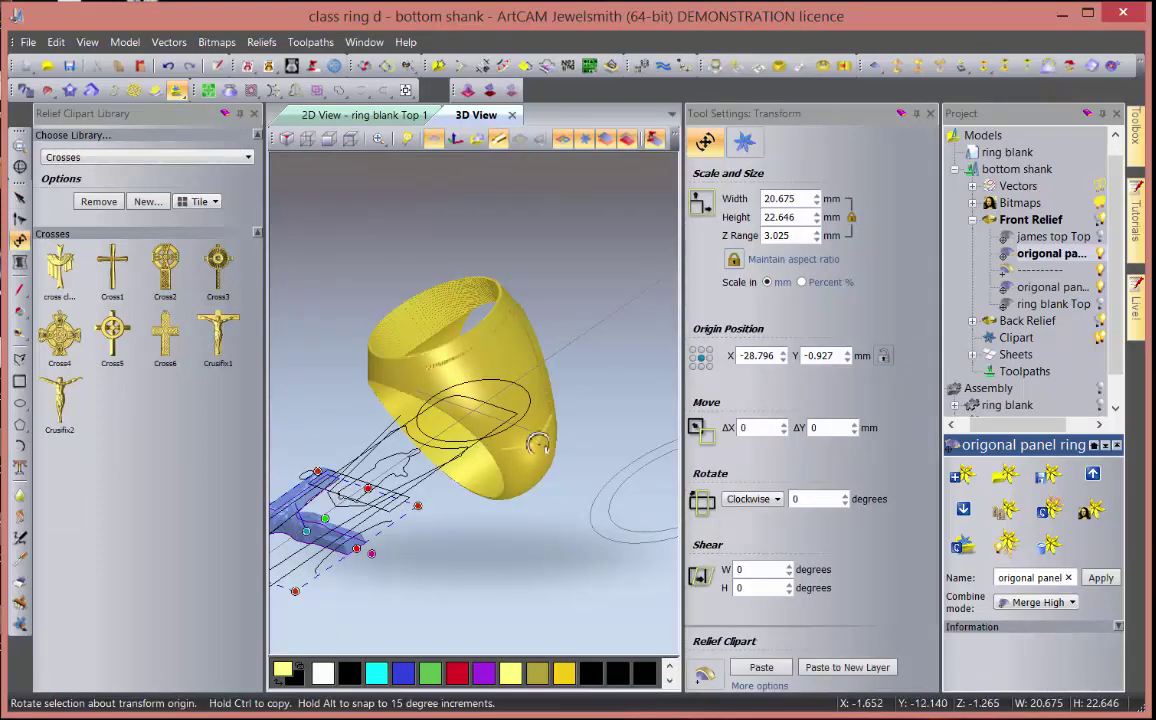
- Rotate the crucifix clipart 90 degrees anticlockwise in the 2D view
left_click_drag(530, 568, 383, 439)
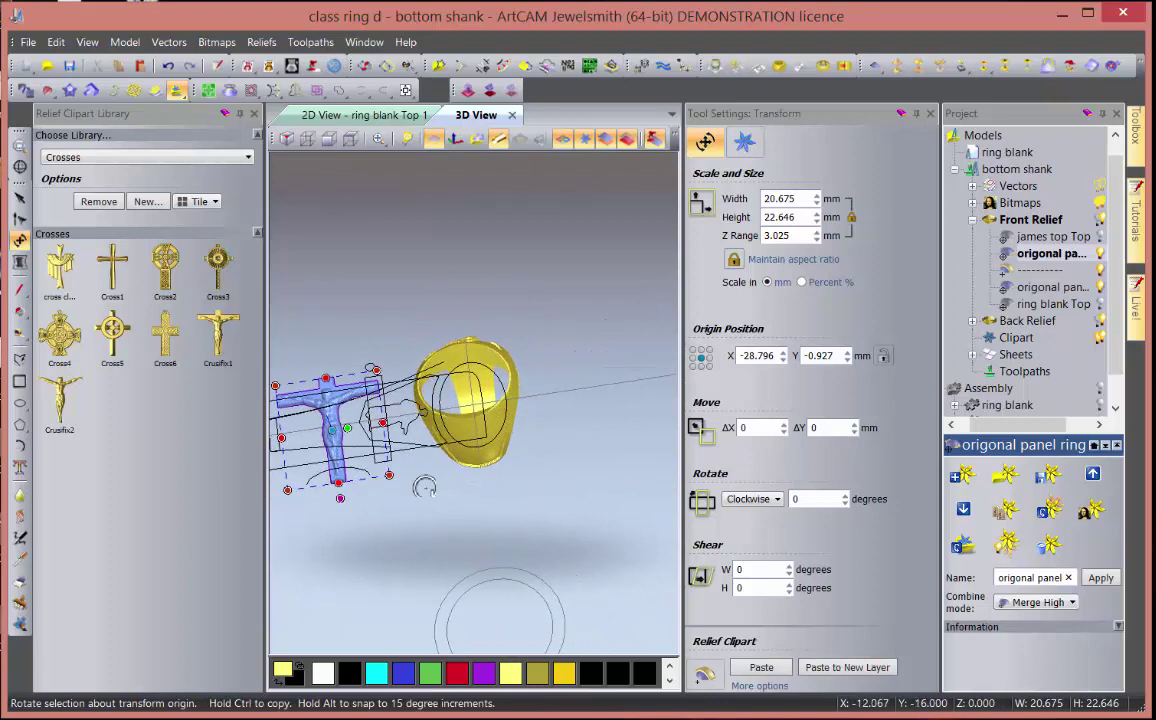
left_click(318, 115)
scroll(516, 374, "down", 3)
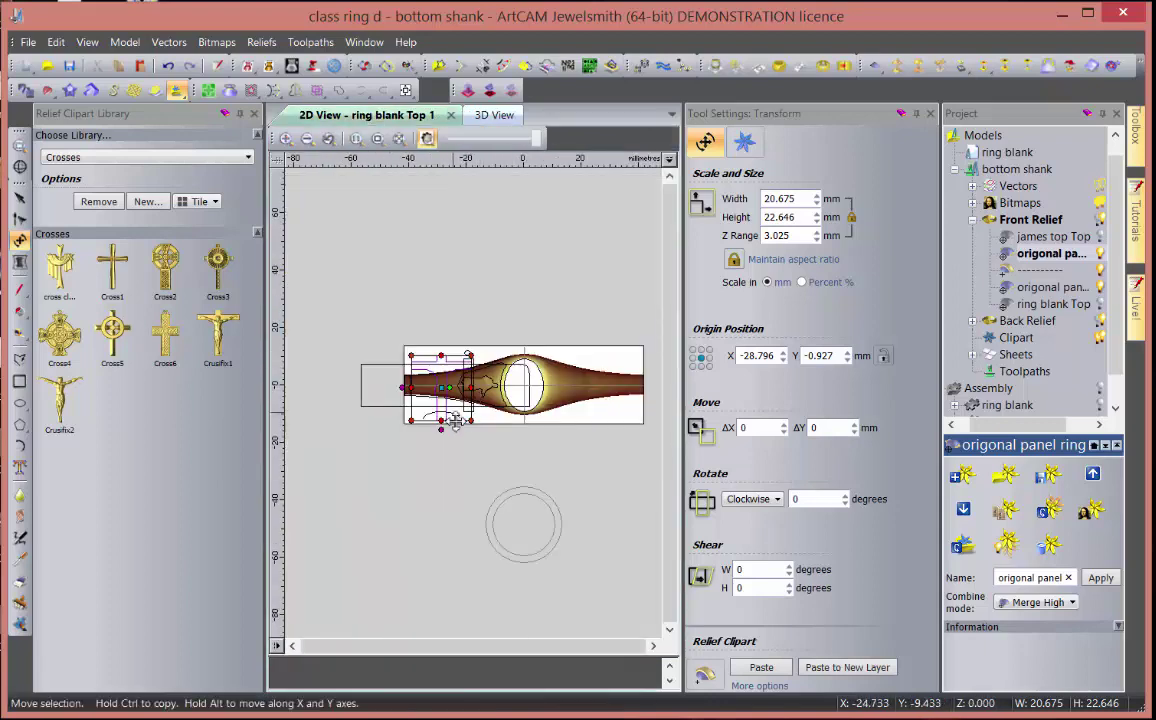
left_click(780, 503)
left_click(790, 511)
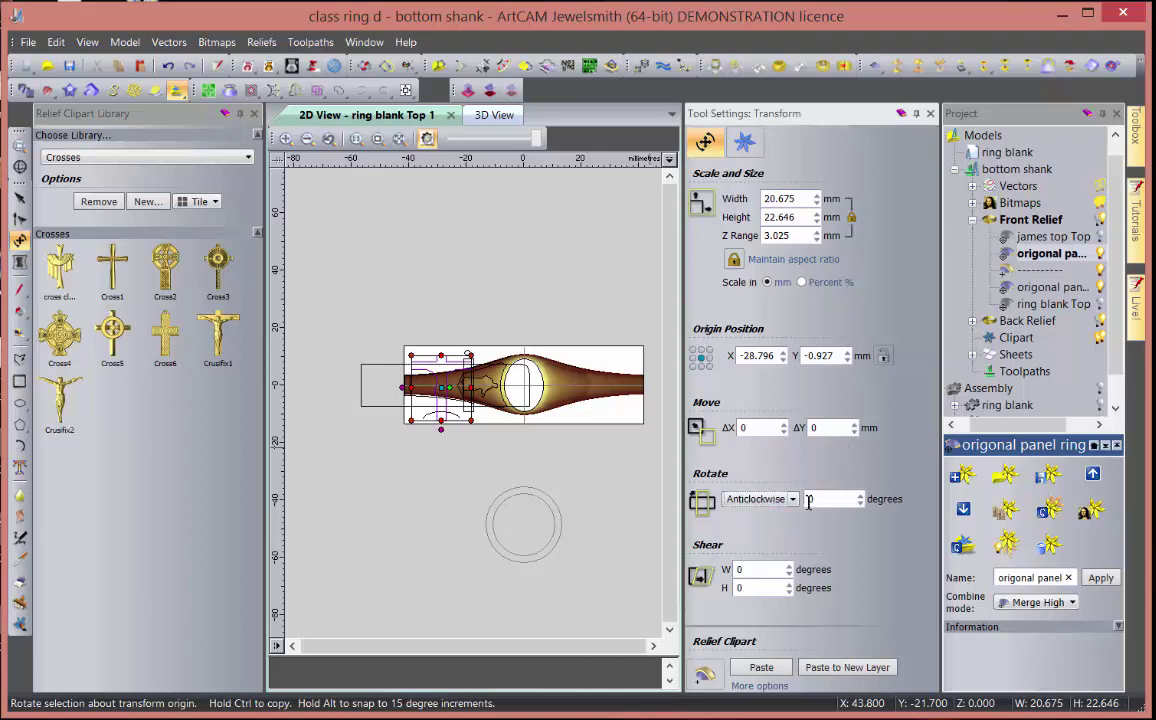
left_click(809, 499)
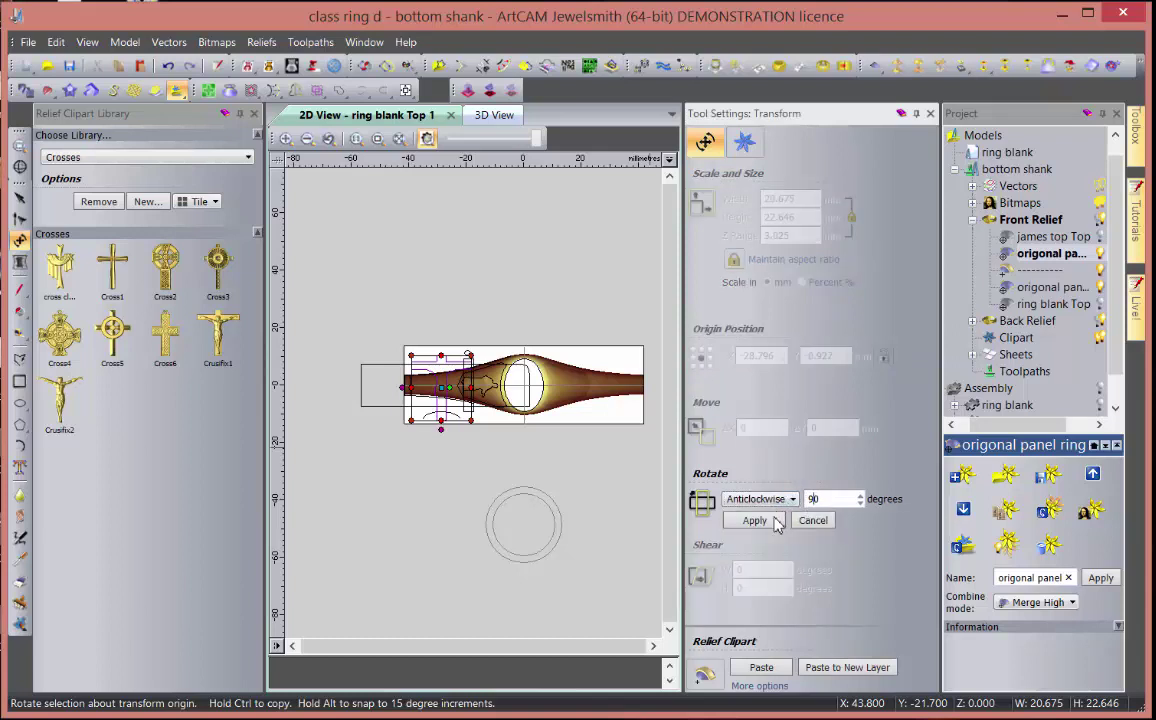
left_click(757, 521)
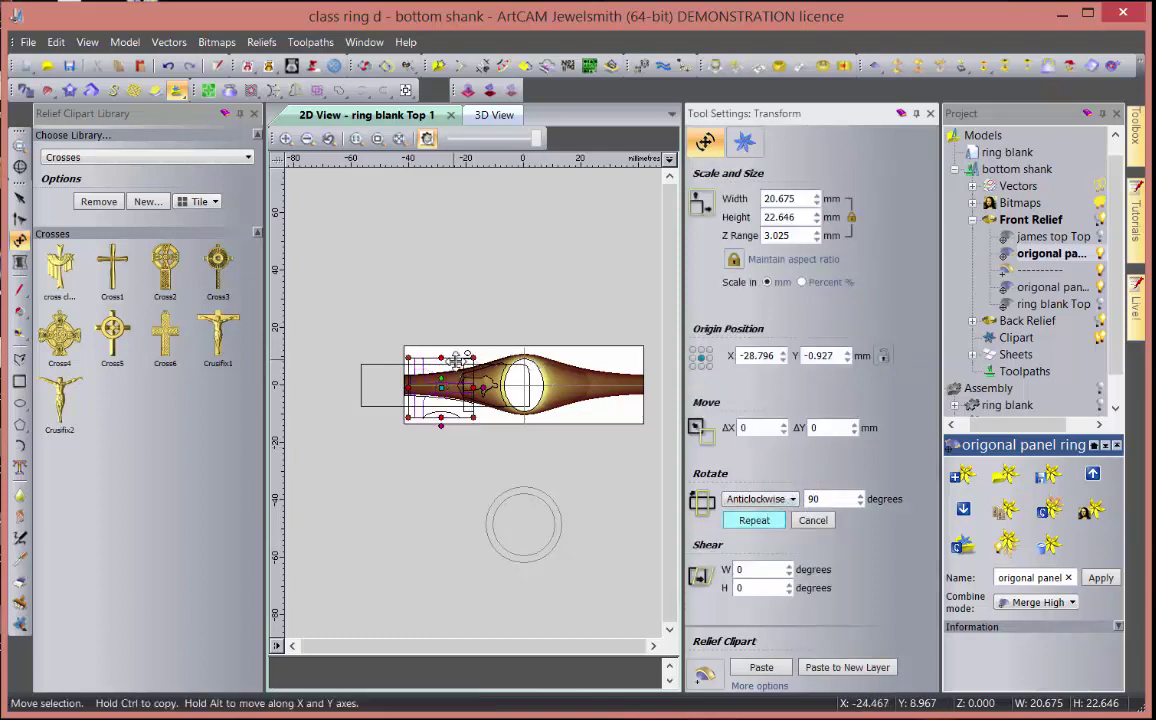
- Move the crucifix into the right shoulder panel, scale it to about 10.2 by 11.1 mm, and open its paste options
left_click_drag(456, 358, 593, 354)
scroll(593, 354, "up", 5)
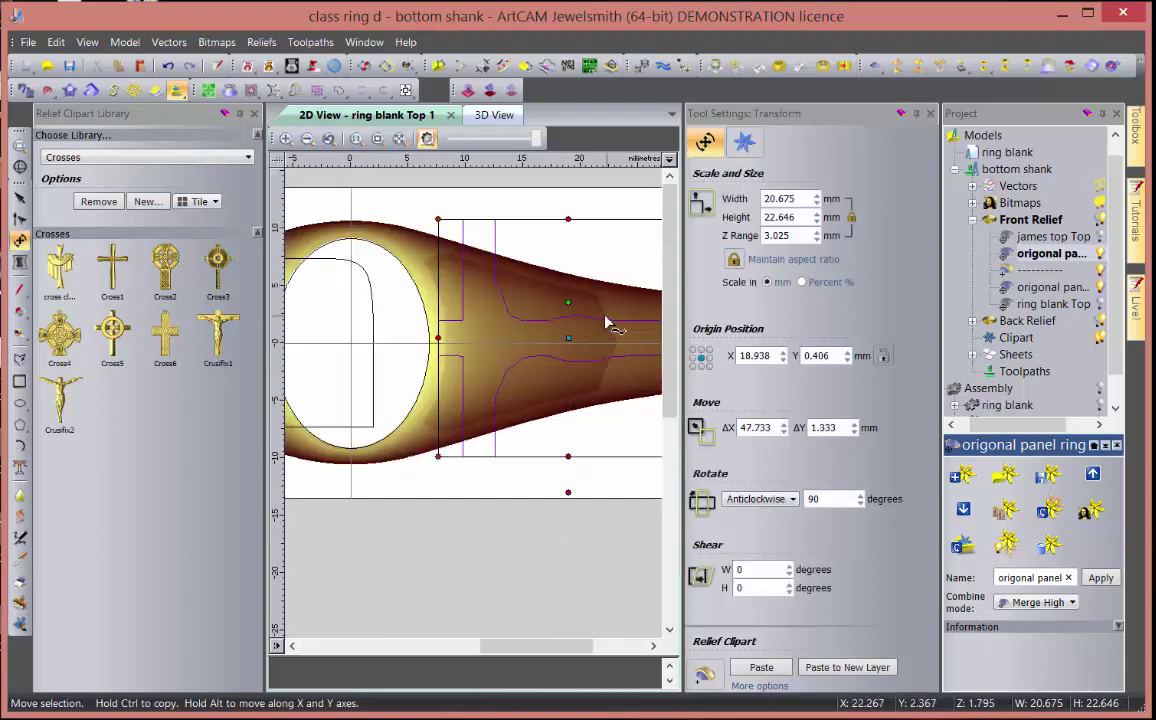
scroll(607, 322, "down", 3)
left_click_drag(587, 312, 542, 348)
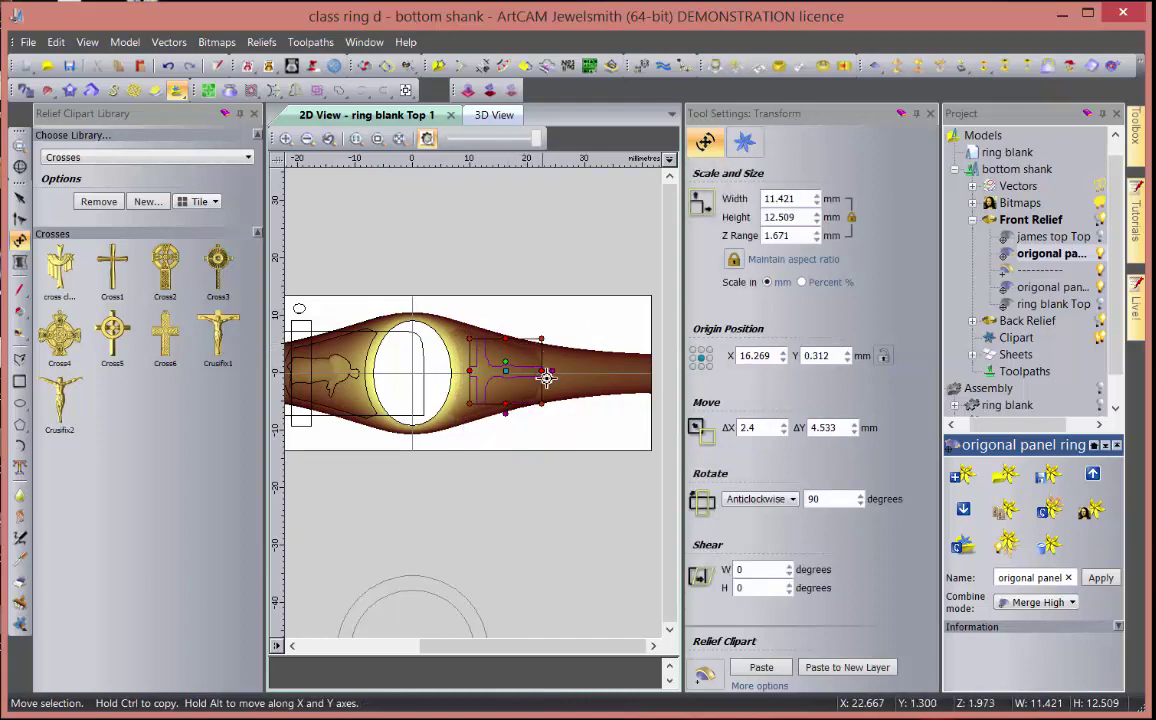
scroll(541, 376, "up", 2)
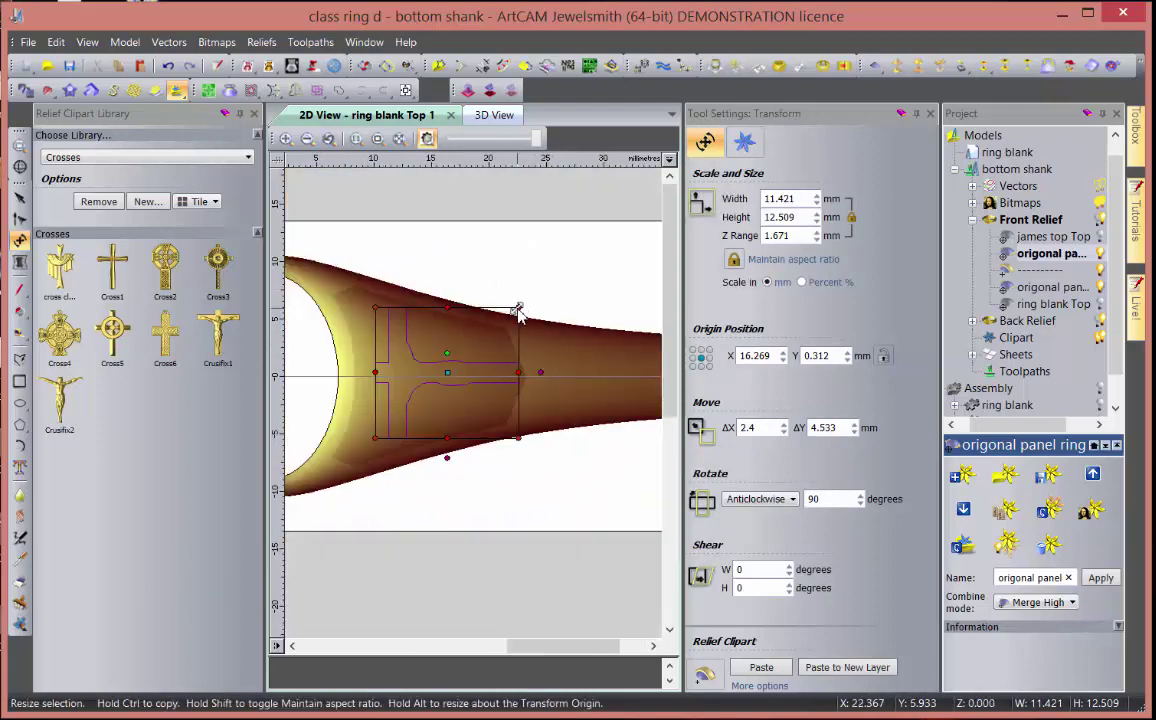
left_click_drag(518, 310, 437, 322)
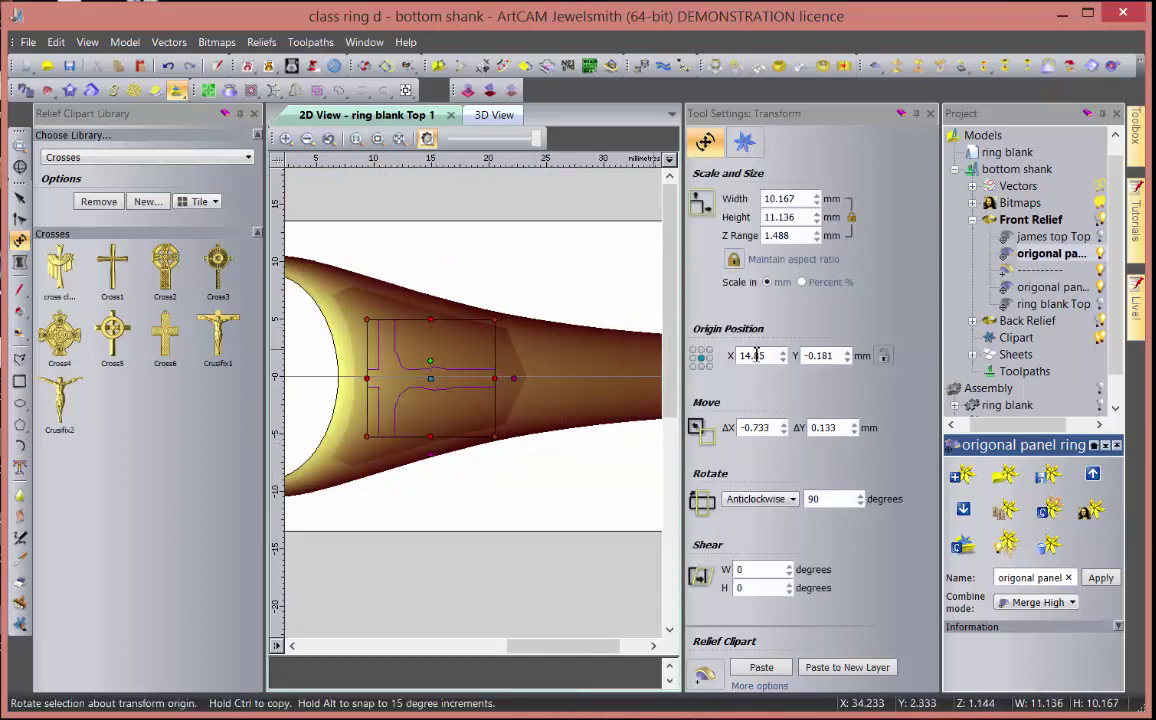
left_click(744, 142)
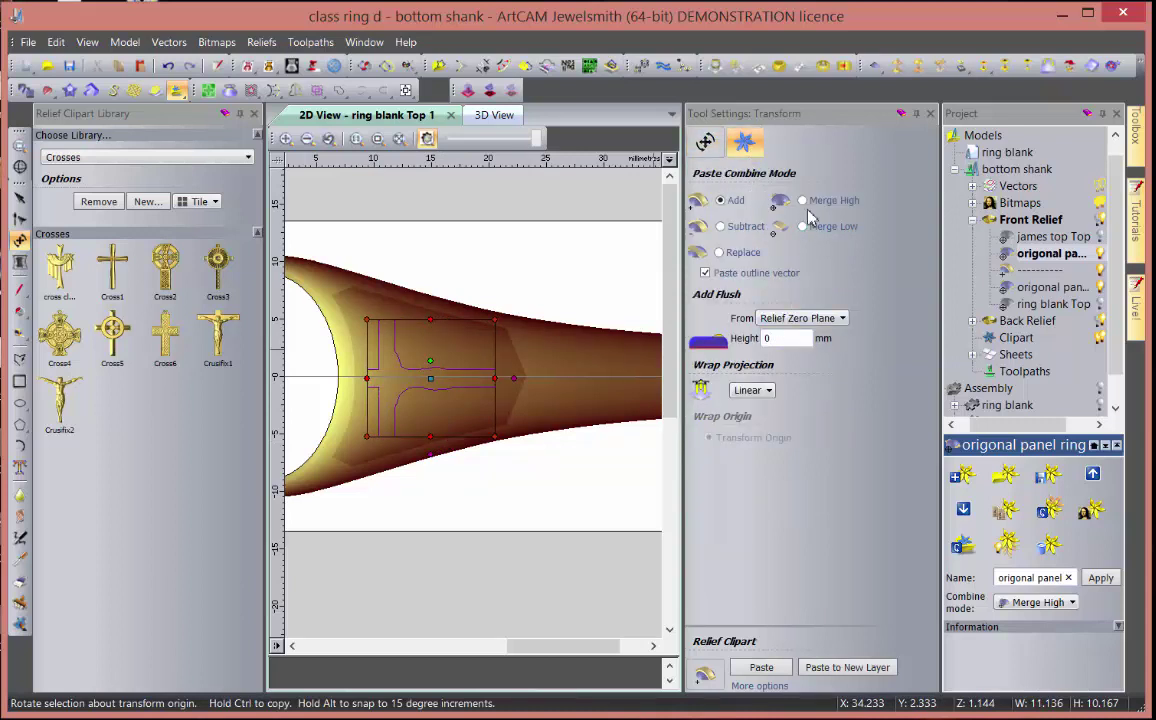
- Paste the crucifix into the active relief layer with the Add combine mode and inspect its shoulder panel in 3D
left_click(762, 667)
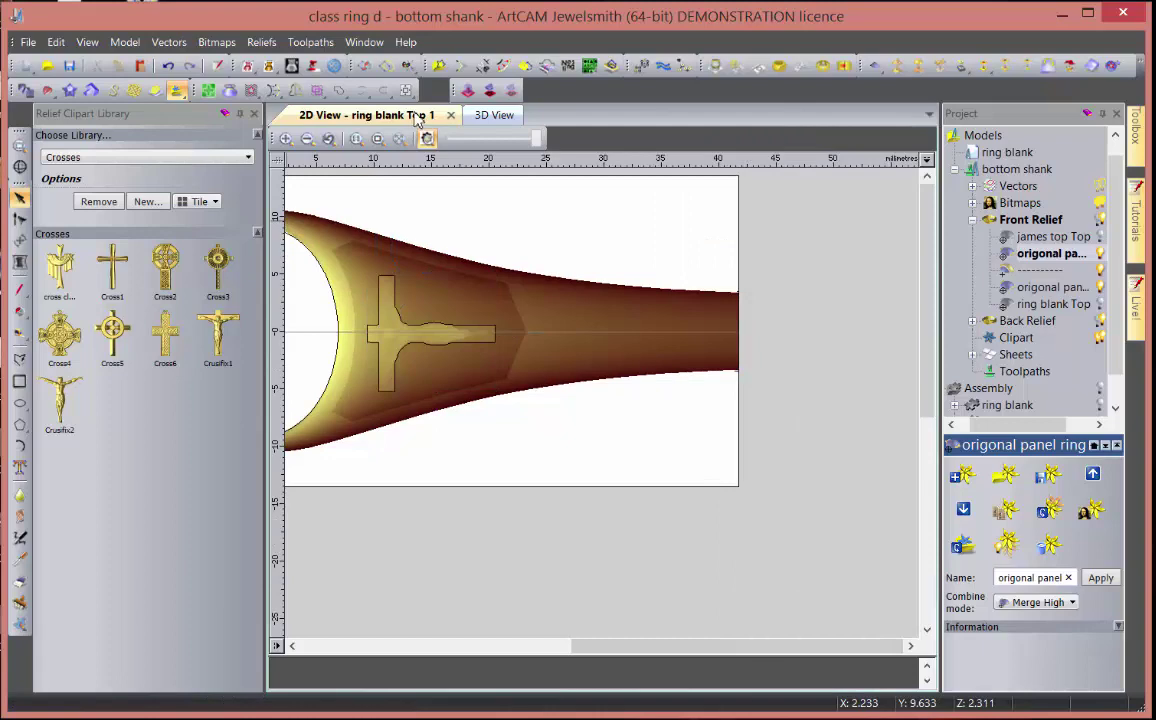
left_click(494, 115)
left_click_drag(560, 380, 711, 503)
left_click(562, 138)
scroll(655, 458, "up", 5)
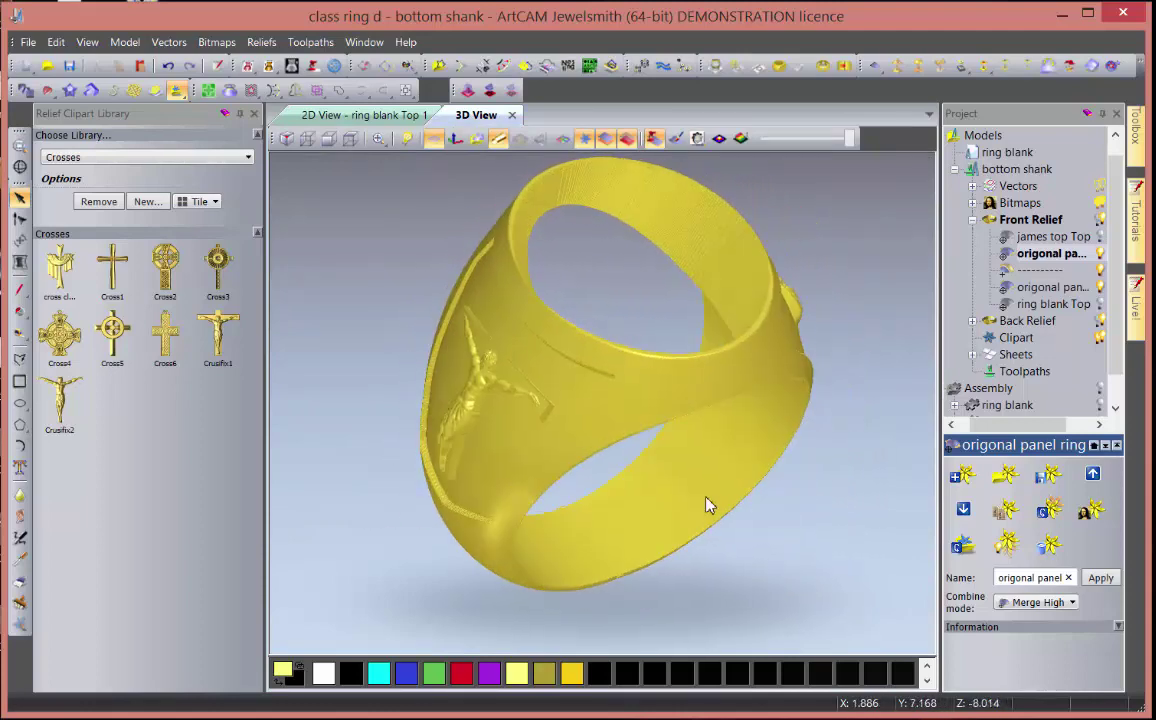
- Show the personalised ring face relief layer and inspect both decorated shoulders in 3D
left_click(1100, 236)
left_click_drag(620, 400, 545, 388)
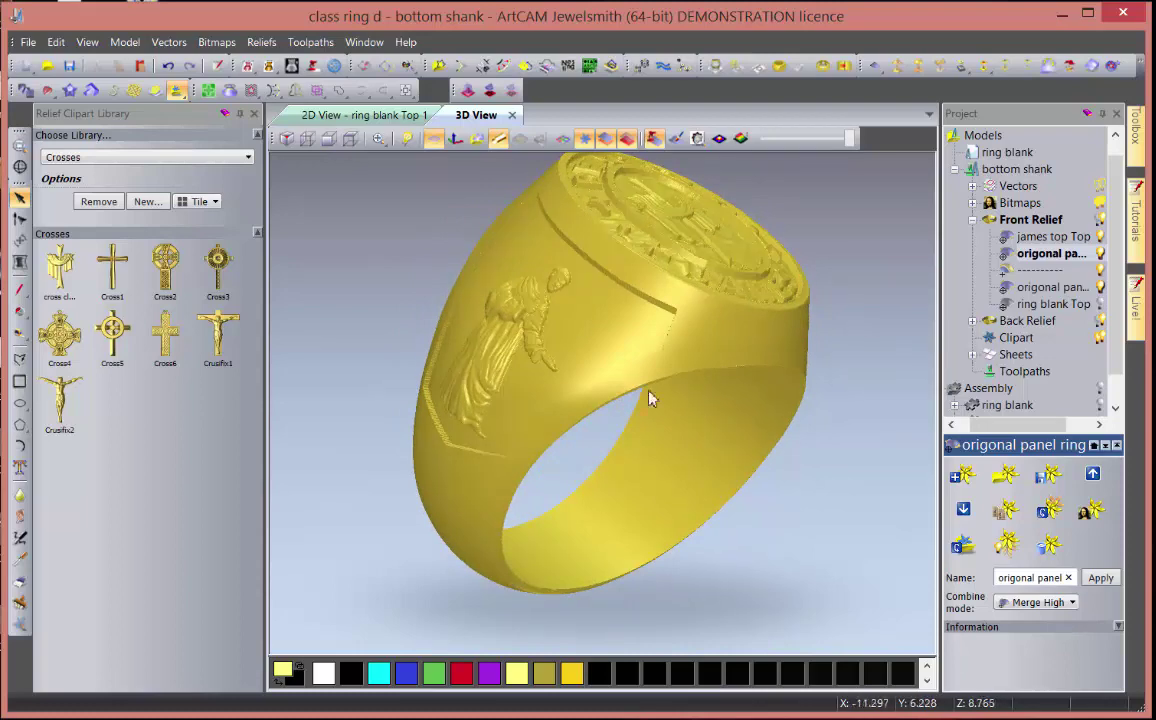
left_click_drag(650, 398, 578, 430)
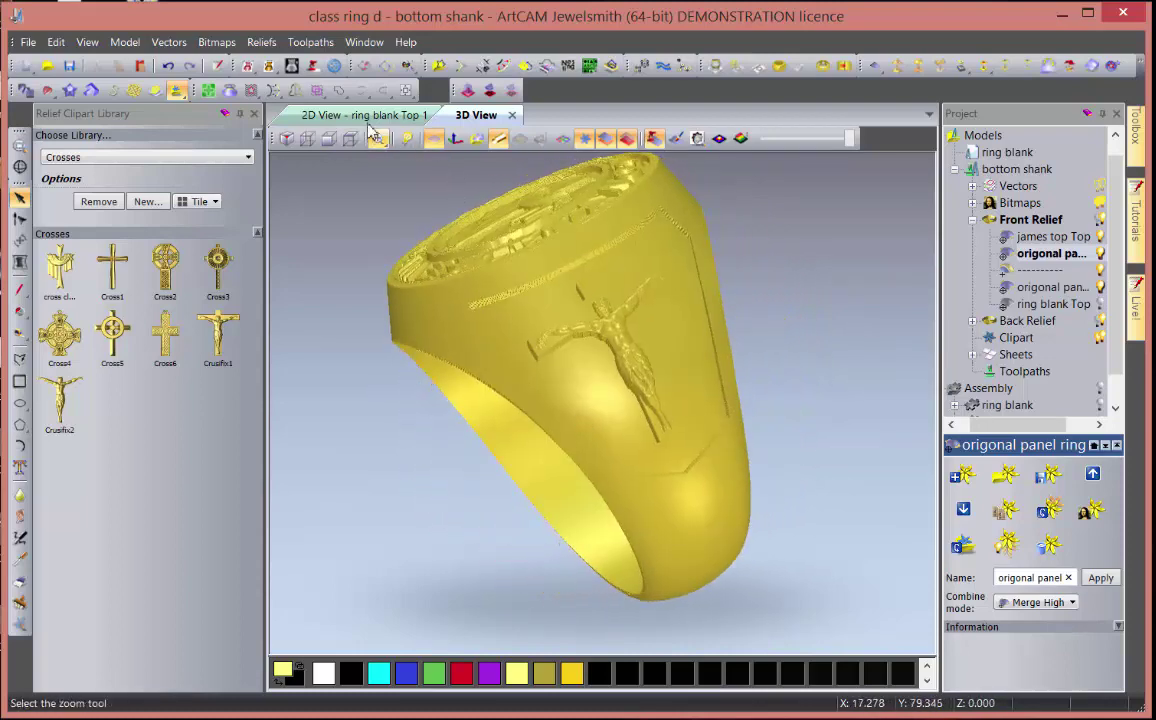
- Examine the robed figure and crucifix outlines within their shoulder panels in 2D, and check the ring in 3D
left_click(335, 115)
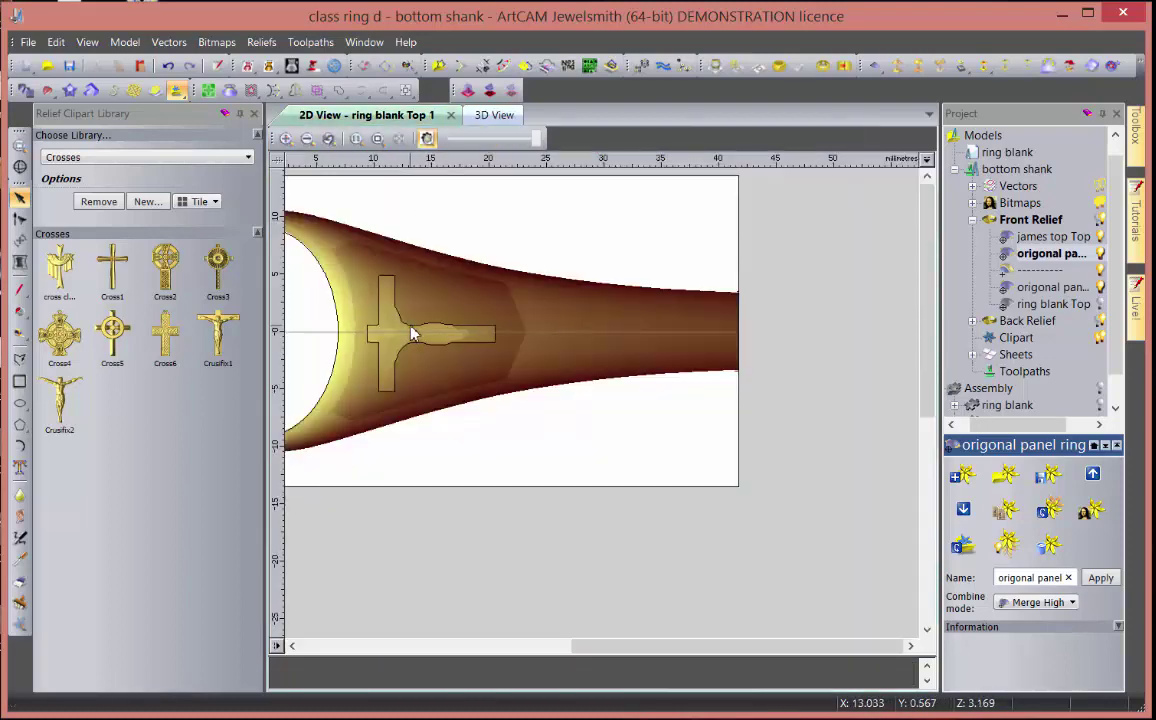
scroll(460, 398, "down", 4)
scroll(462, 395, "up", 4)
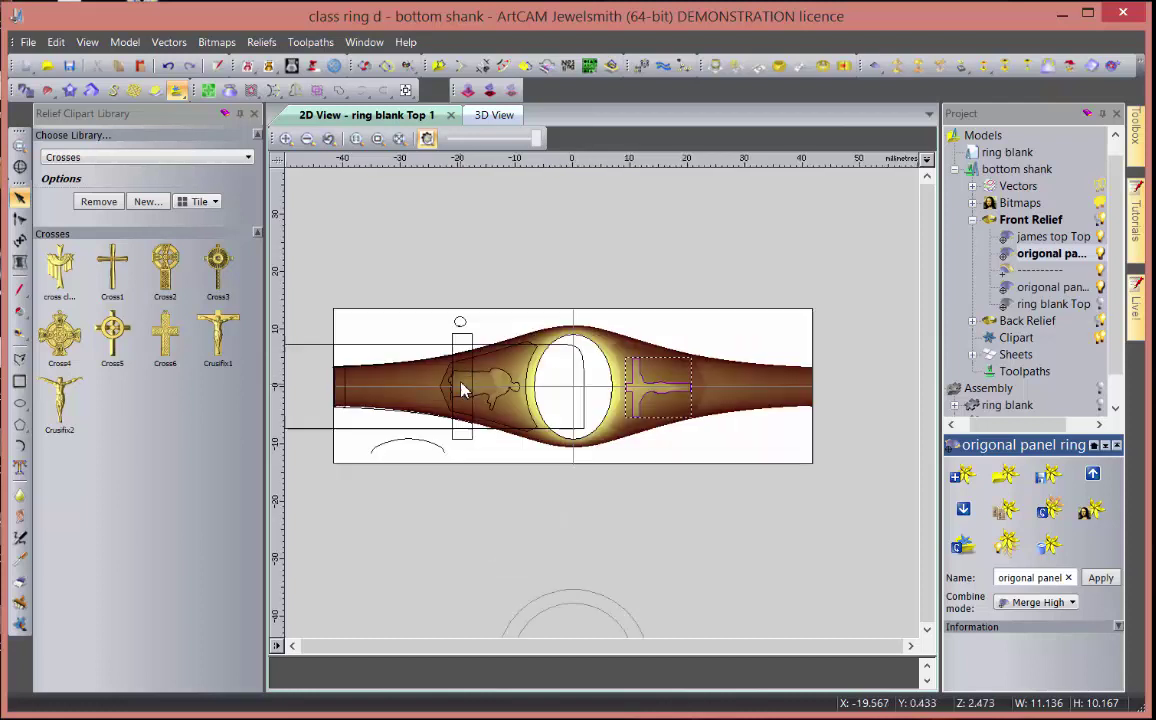
left_click(522, 370)
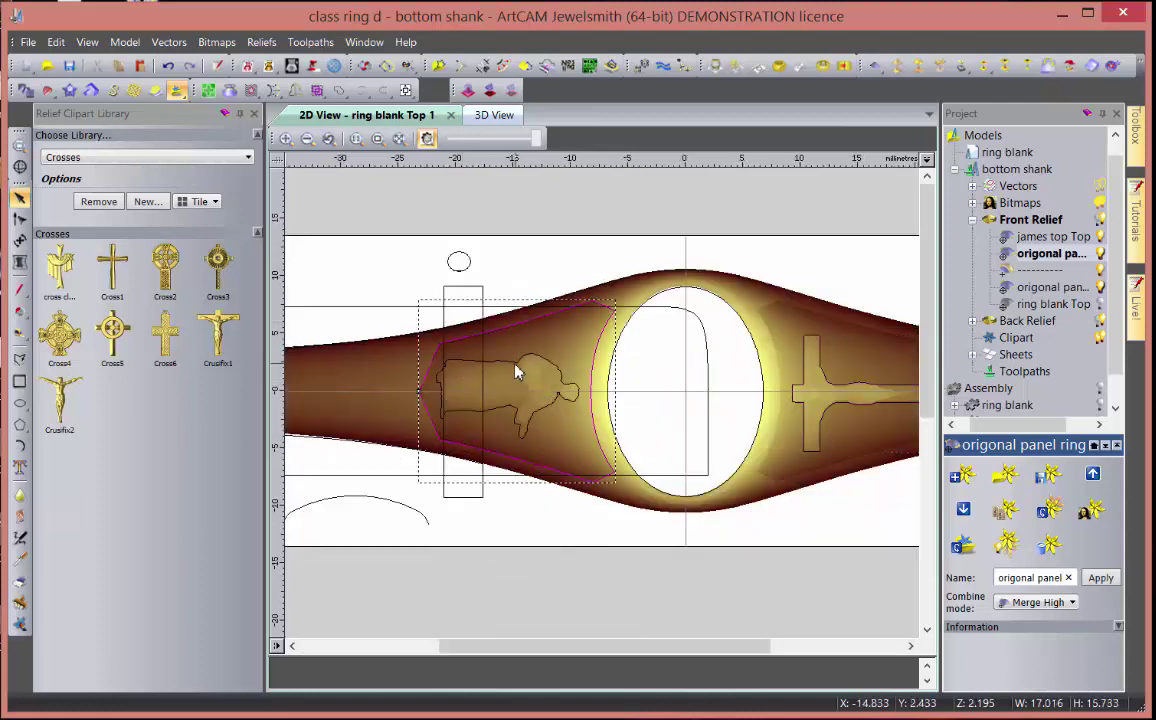
left_click(519, 355)
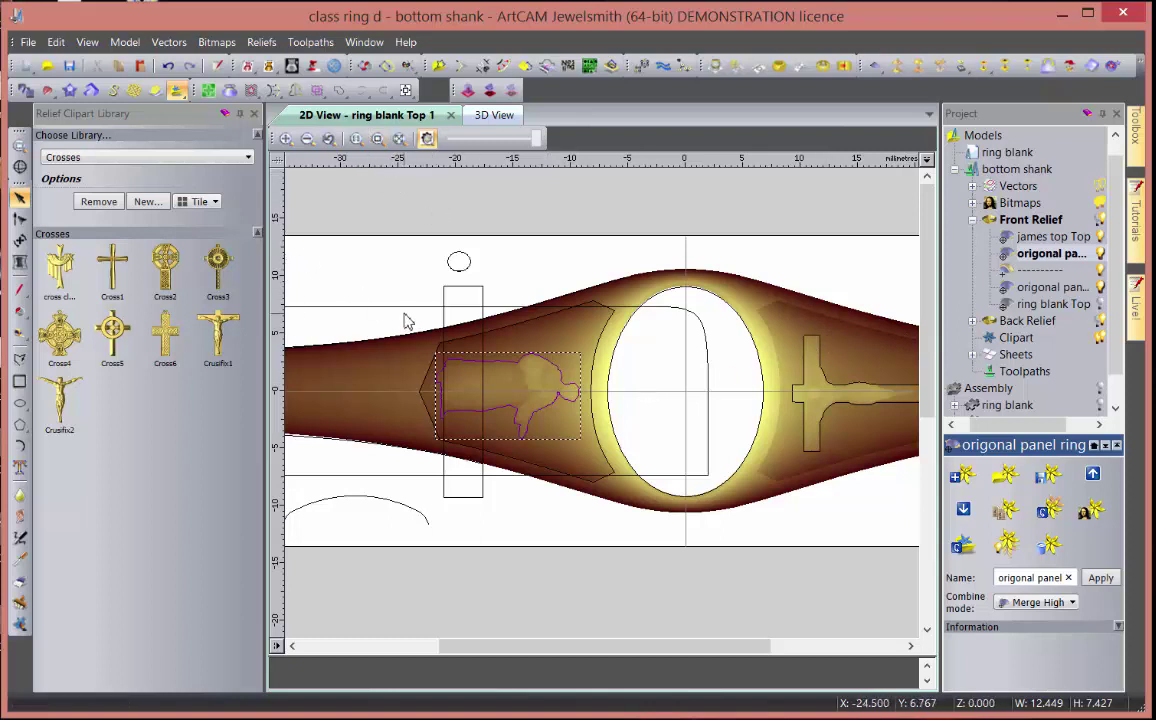
scroll(455, 316, "down", 3)
left_click(494, 115)
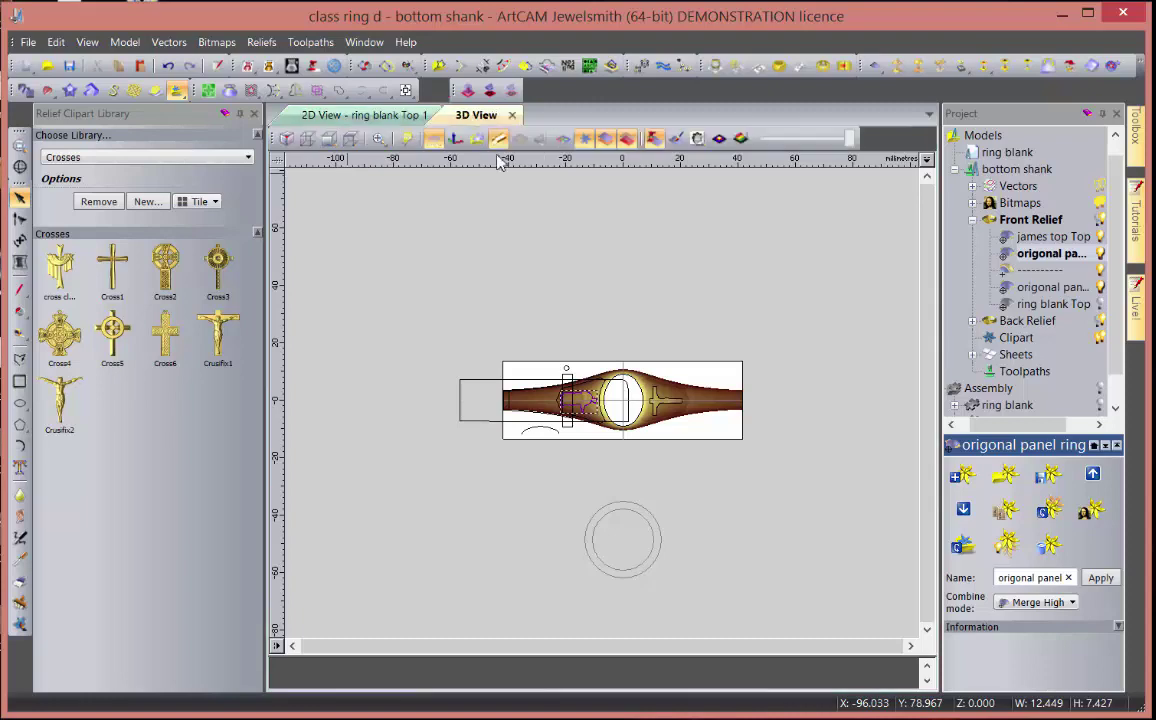
left_click_drag(510, 418, 630, 382)
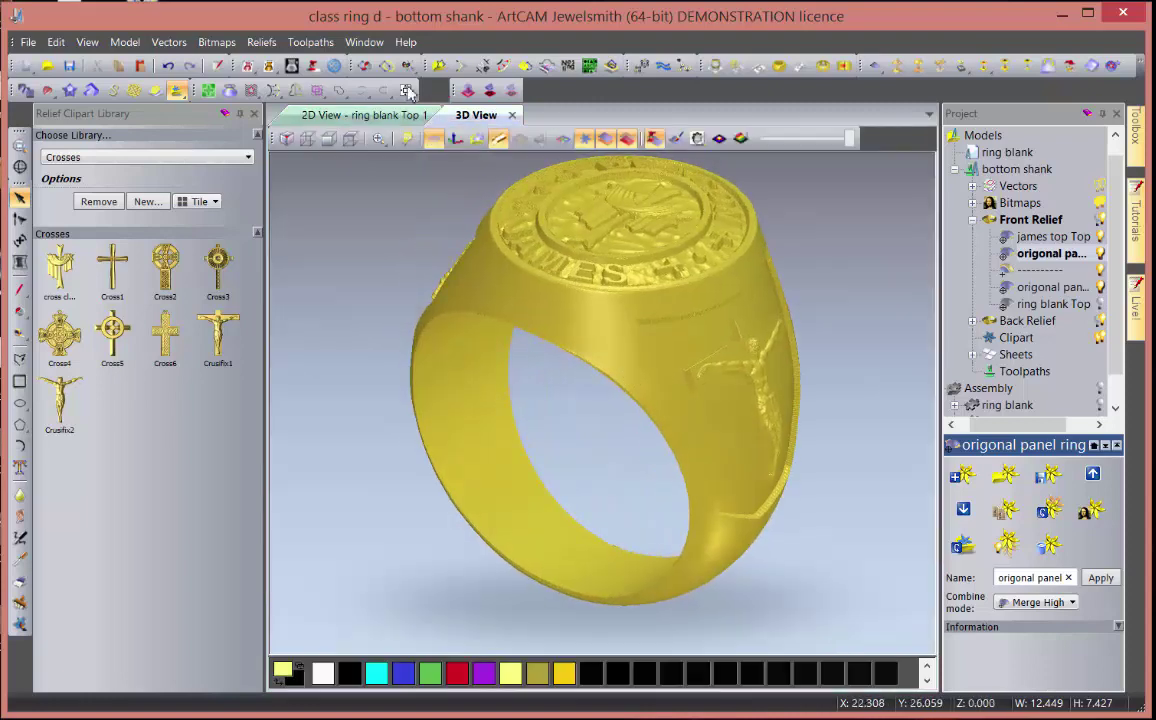
- Create a triangle mesh closed with a flat plane and add it to the project, named with the wearer's first name plus "final"
left_click(335, 67)
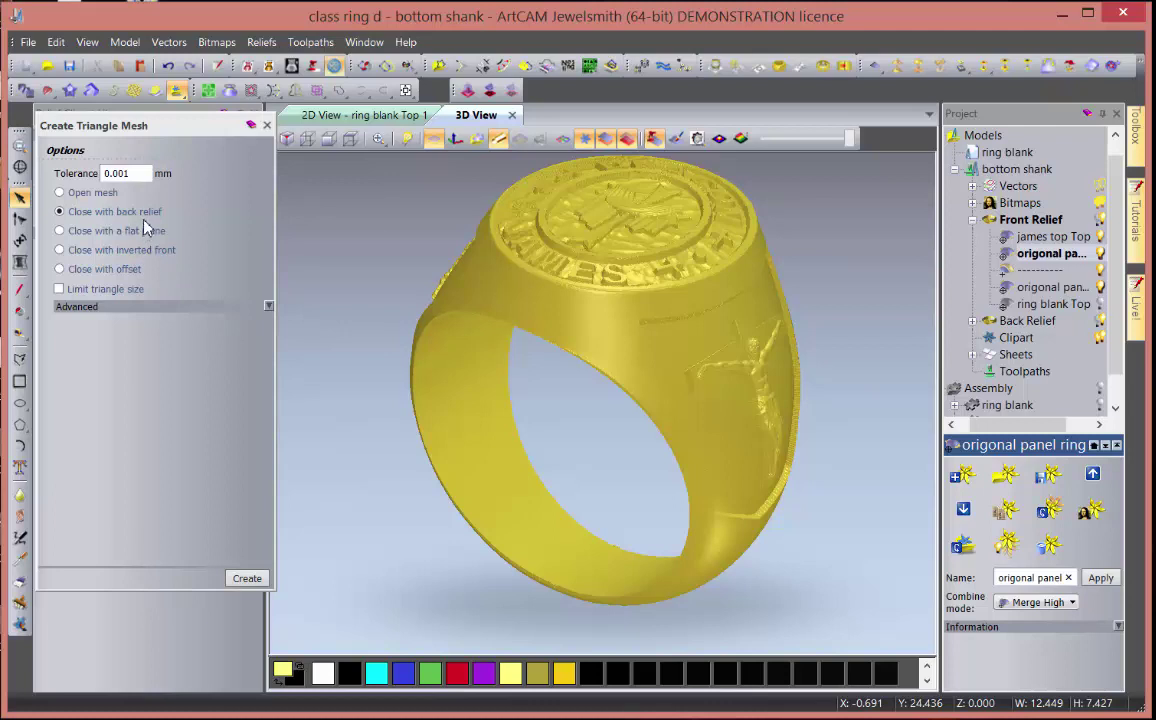
left_click(247, 578)
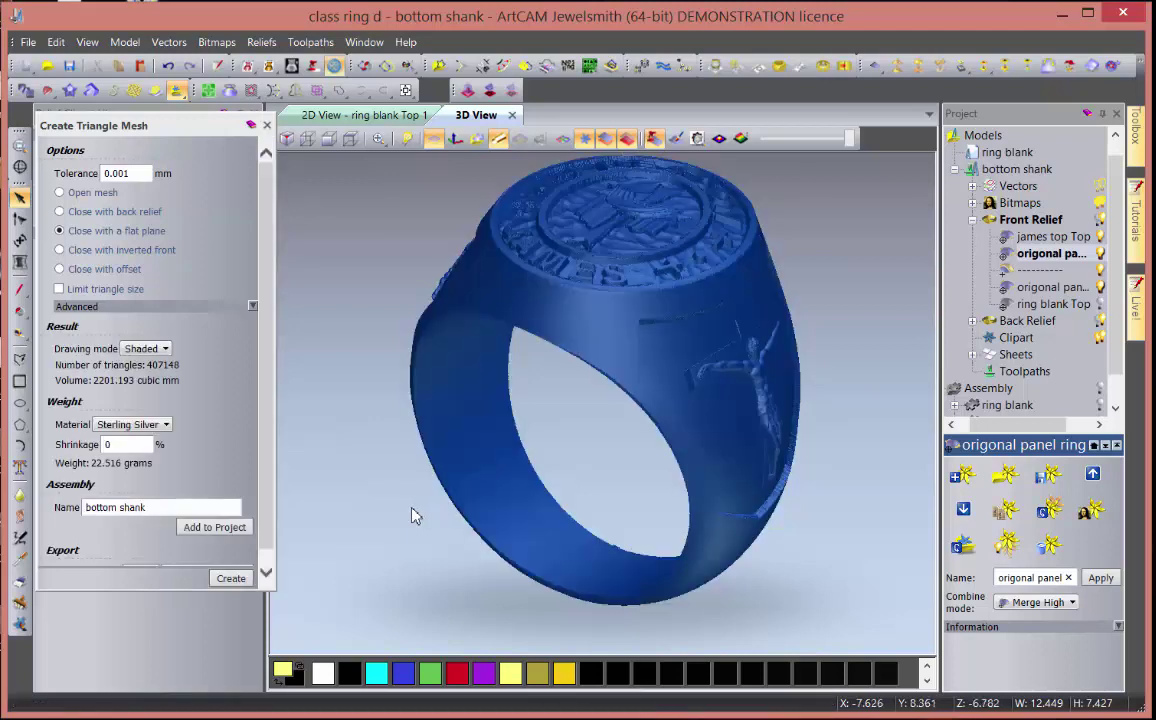
left_click_drag(150, 508, 92, 511)
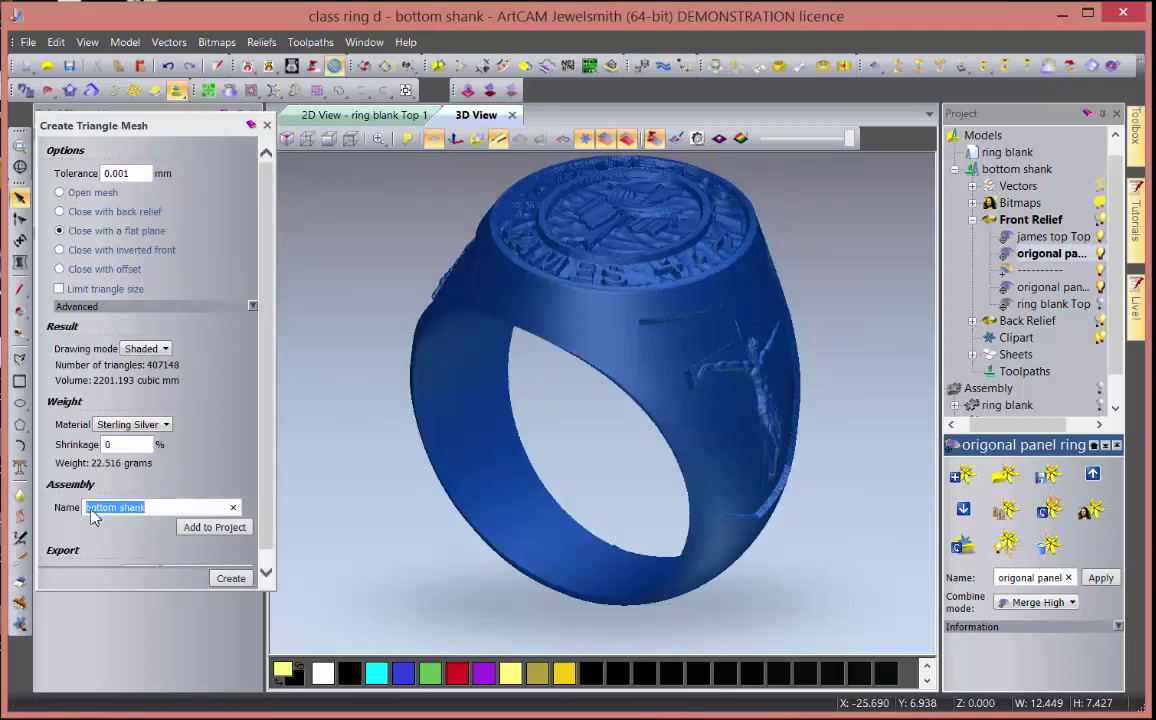
type("1")
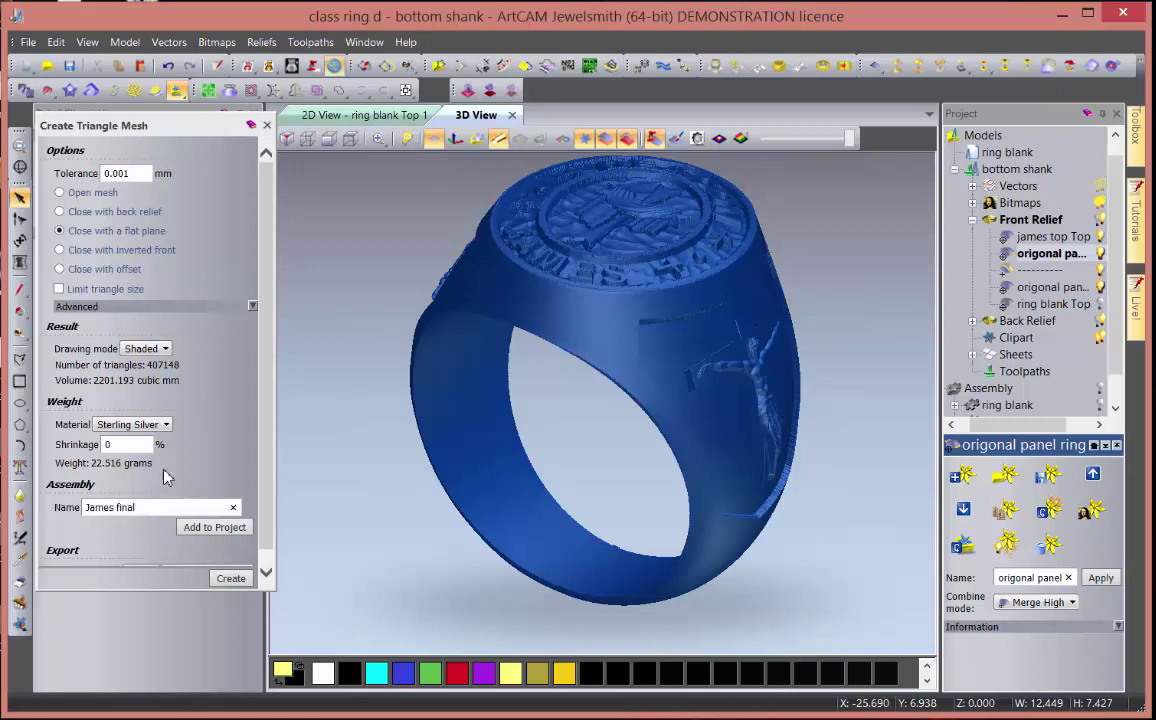
left_click(214, 527)
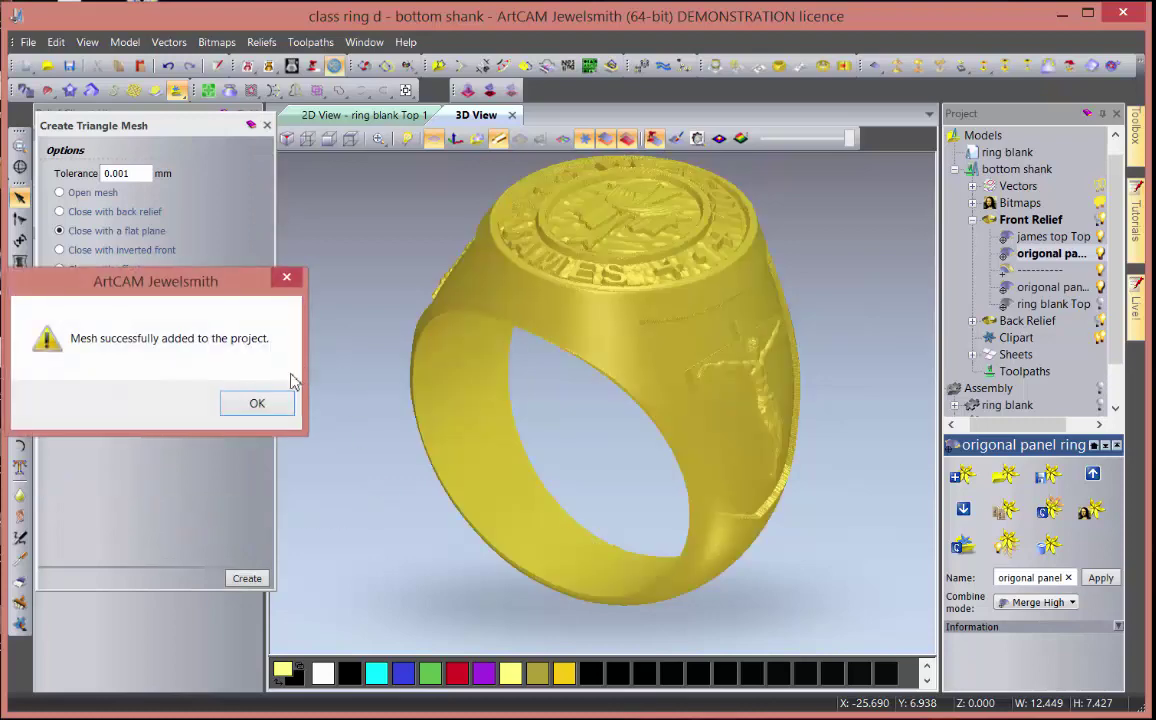
left_click(279, 403)
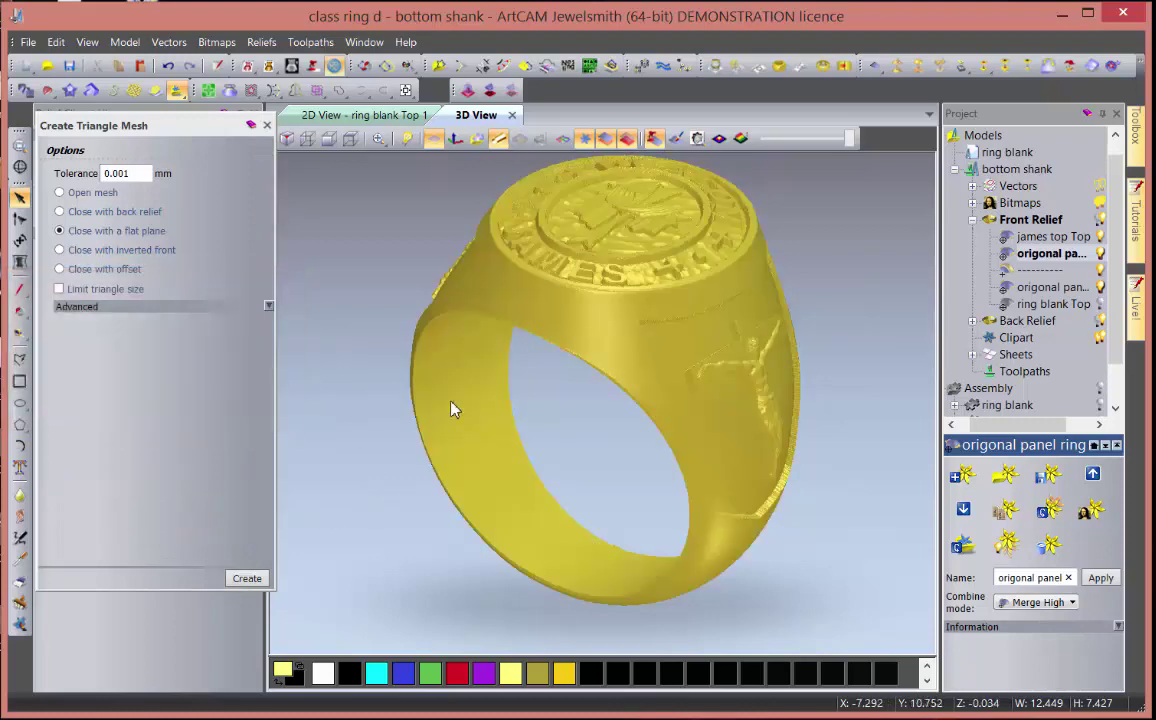
left_click(266, 125)
left_click(253, 113)
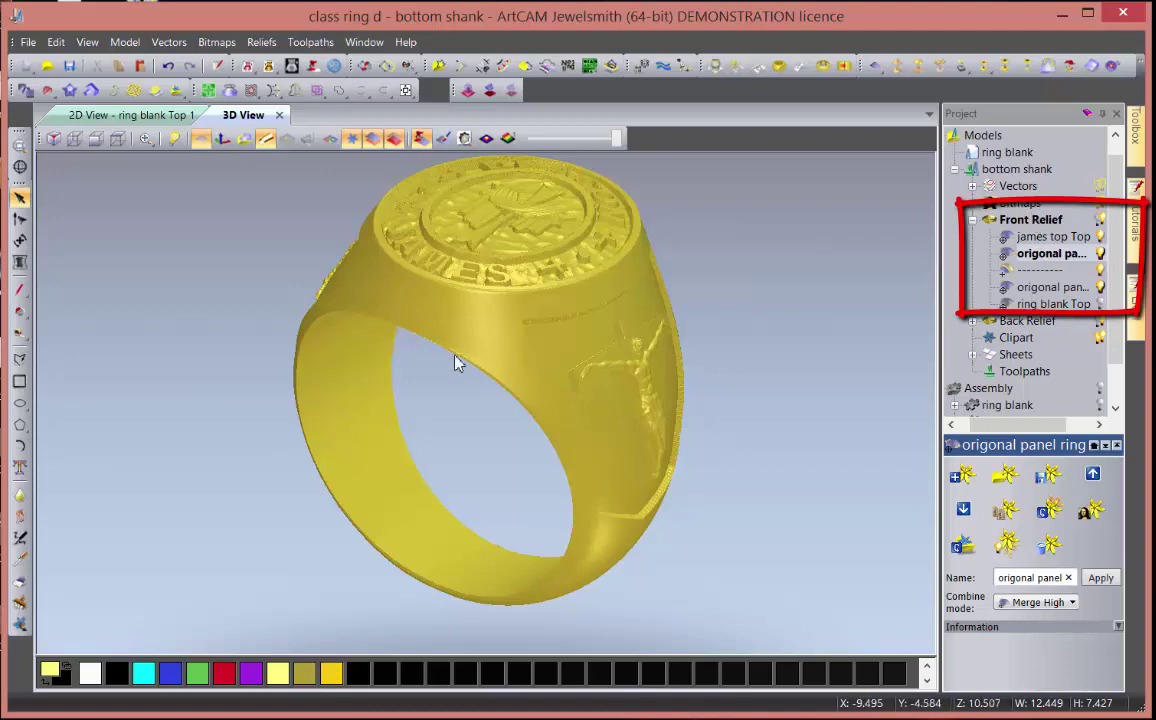
- Check the ring face in 3D, save the project and close the bottom shank model
left_click_drag(459, 359, 606, 480)
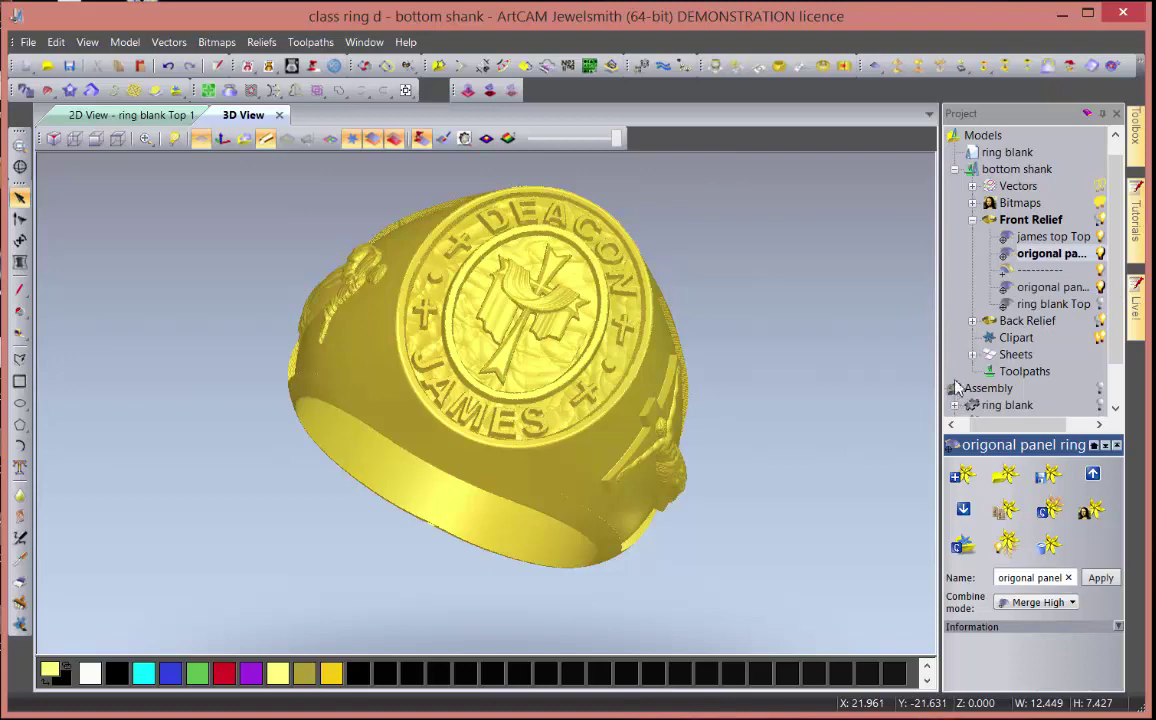
left_click(29, 42)
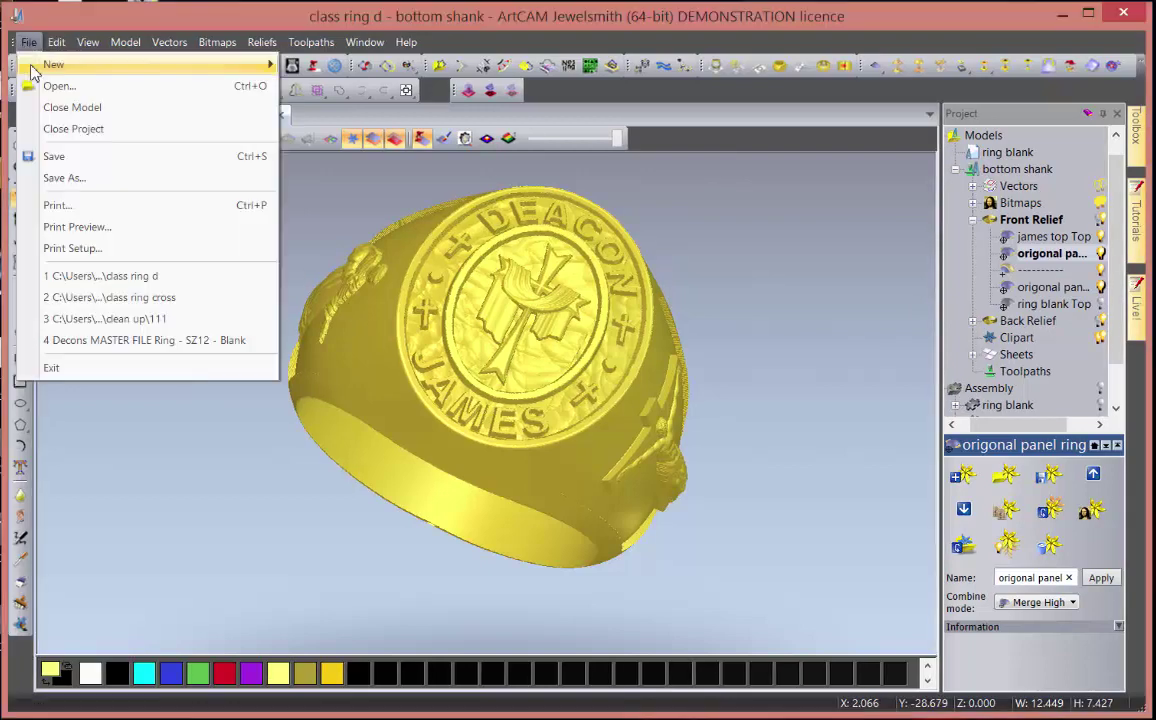
left_click(53, 156)
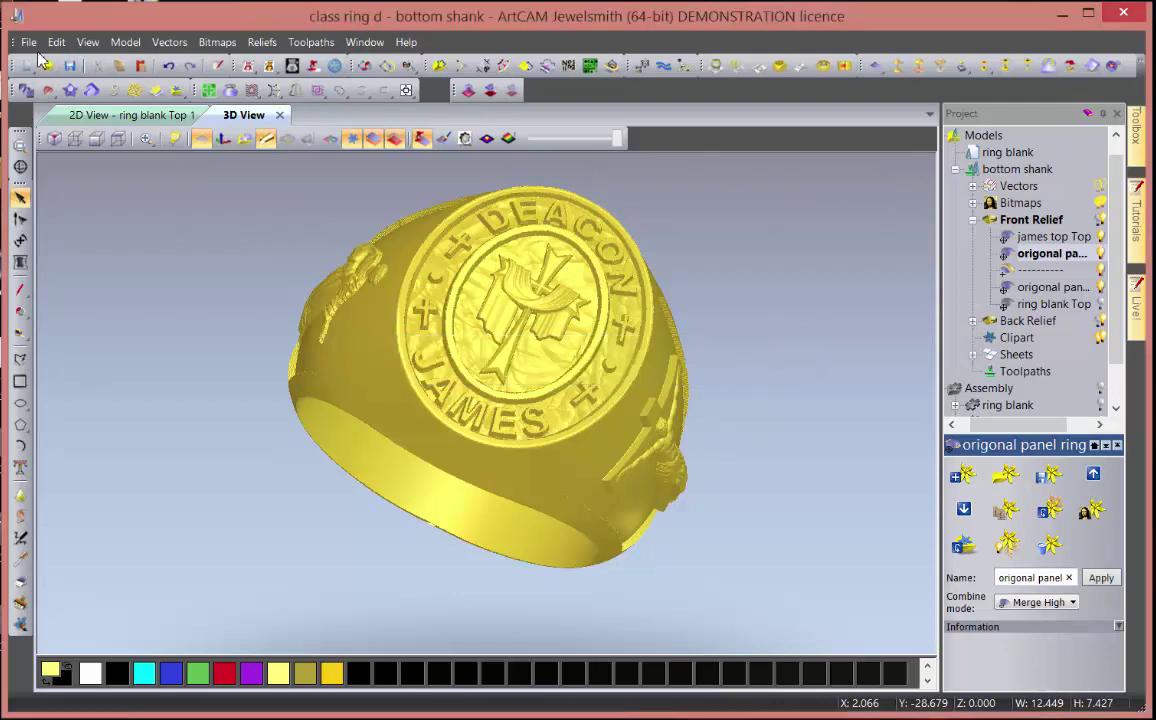
left_click(29, 42)
left_click(62, 107)
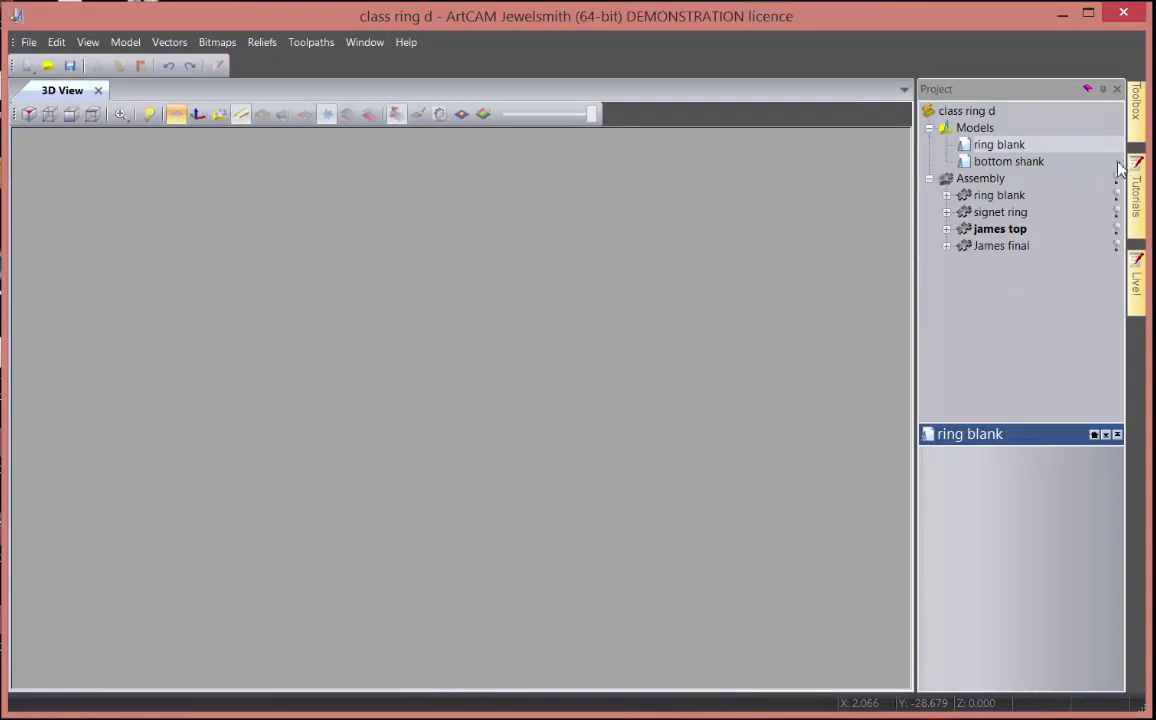
- Show the assembly meshes, hide the signet ring mesh, and inspect the completed ring
left_click(1117, 179)
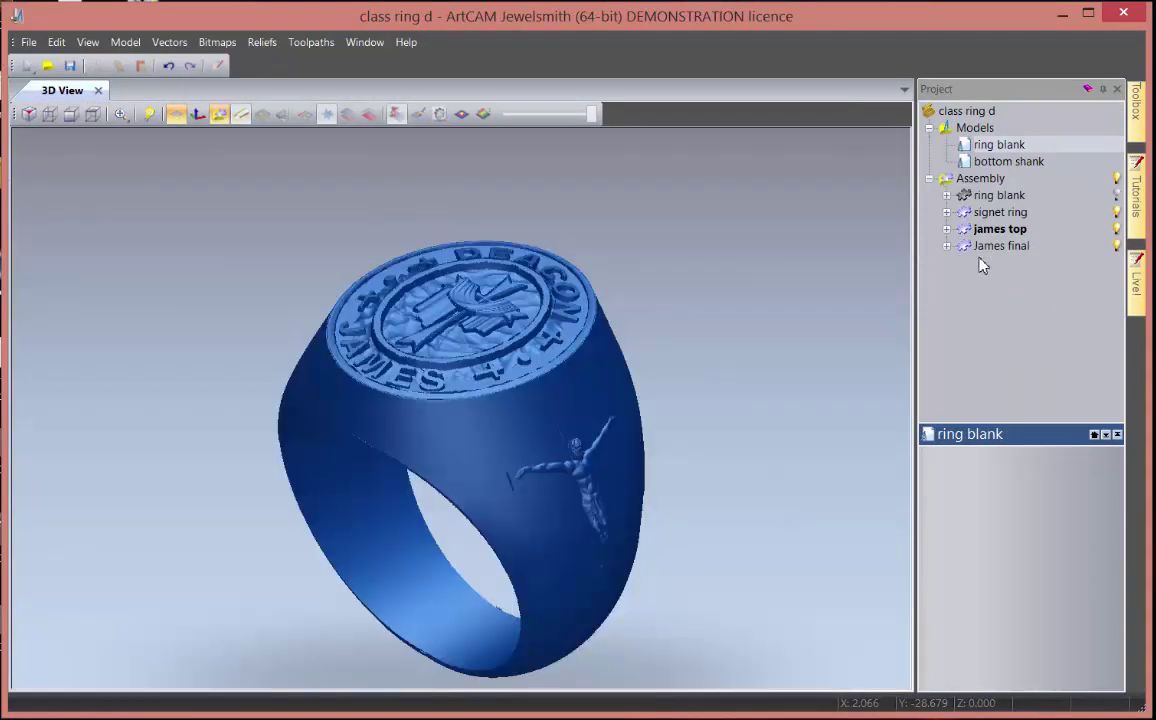
left_click(1117, 212)
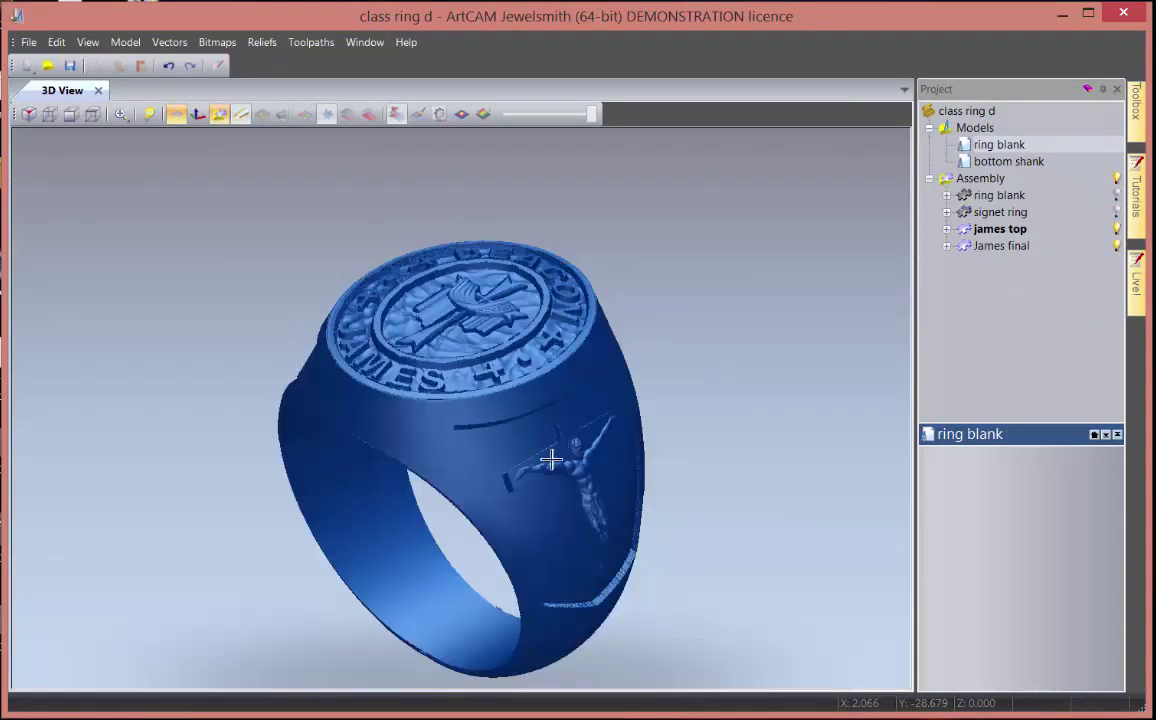
left_click_drag(640, 400, 823, 355)
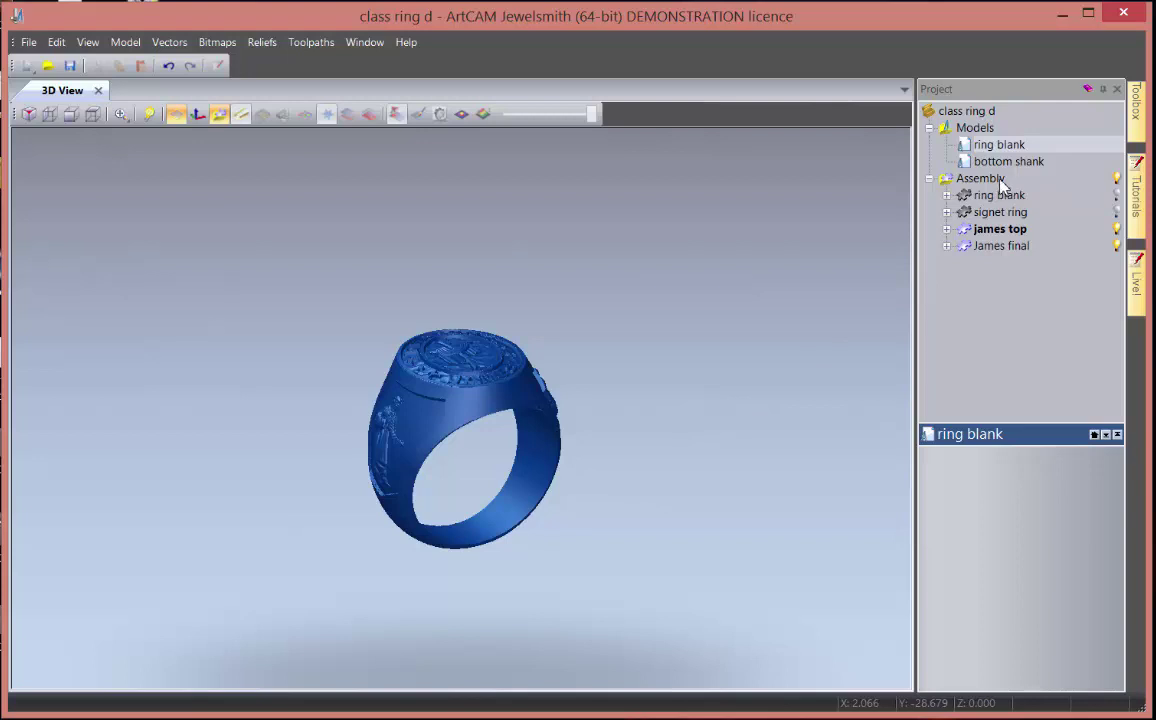
- Set the whole assembly's material to Platinum and inspect the rendered ring
left_click(975, 612)
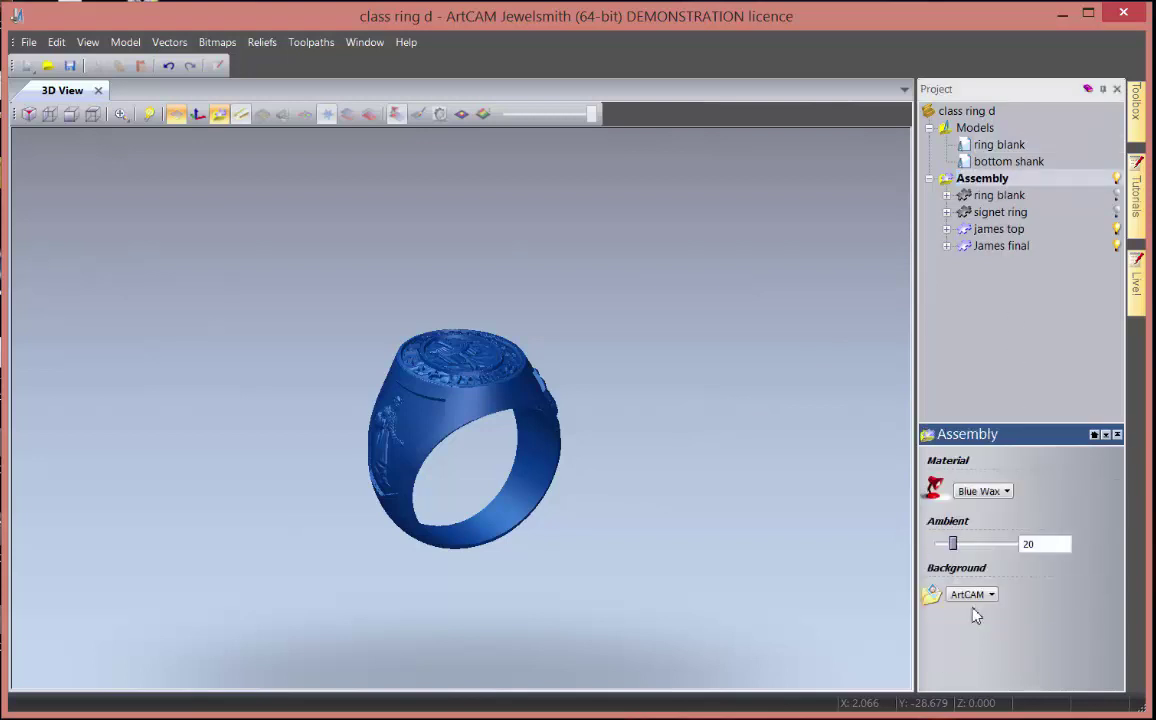
left_click(987, 492)
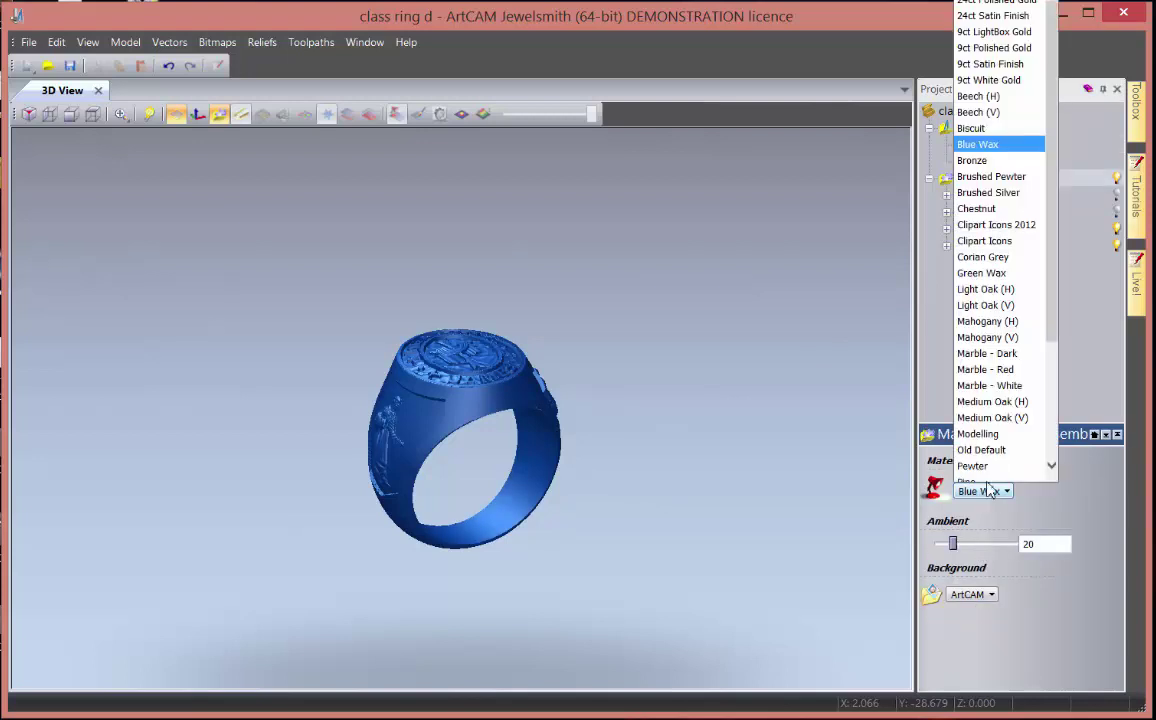
left_click_drag(1049, 338, 1066, 460)
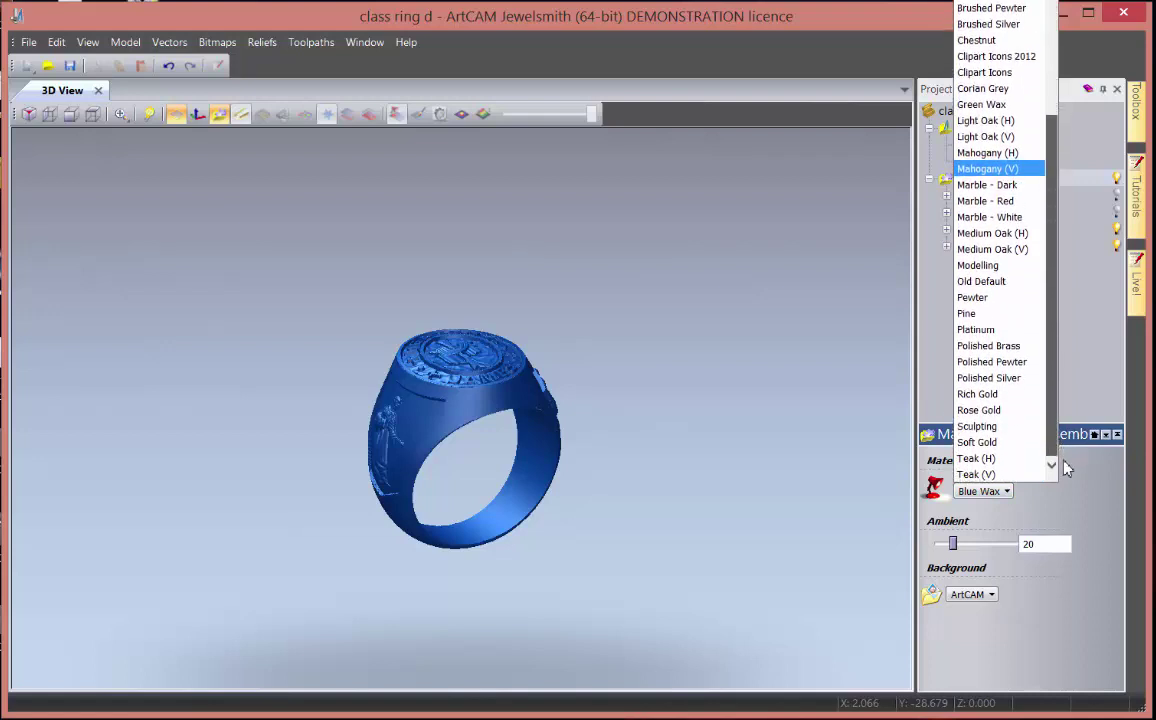
left_click(985, 329)
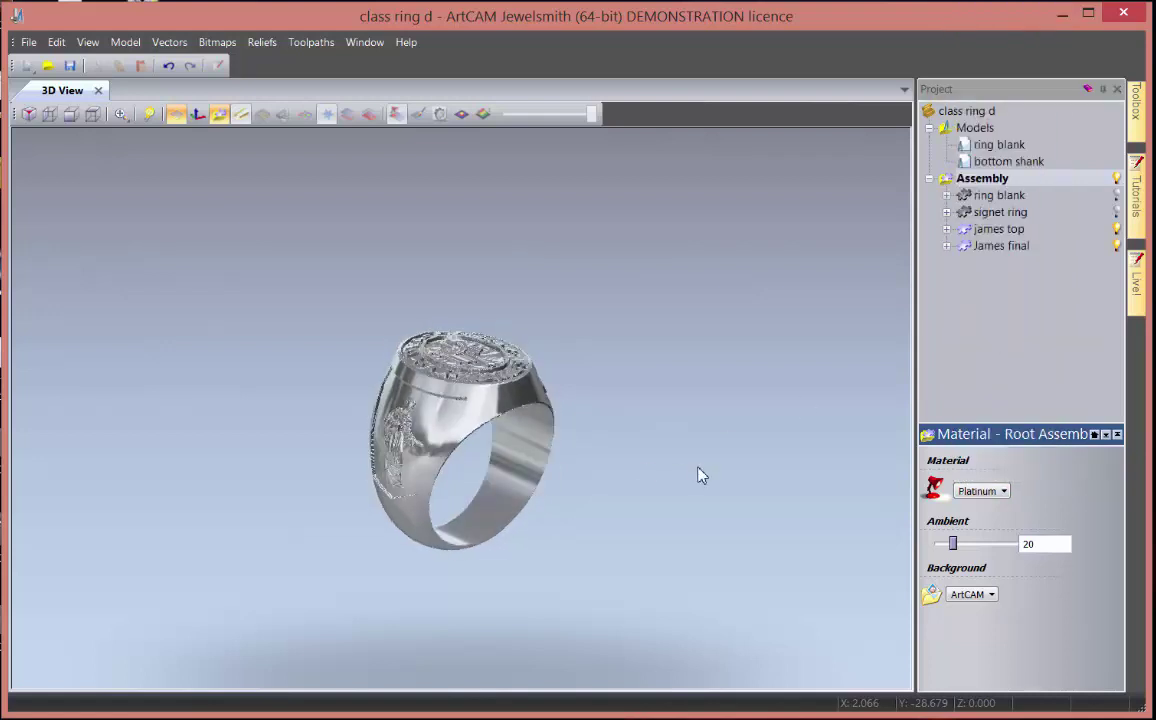
left_click_drag(392, 430, 438, 457)
scroll(438, 452, "up", 5)
scroll(572, 480, "down", 3)
mouse_move(570, 480)
left_mouse_down()
mouse_move(432, 587)
mouse_move(374, 650)
mouse_move(292, 377)
mouse_move(317, 544)
mouse_move(501, 498)
mouse_move(547, 459)
mouse_move(553, 487)
left_mouse_up()
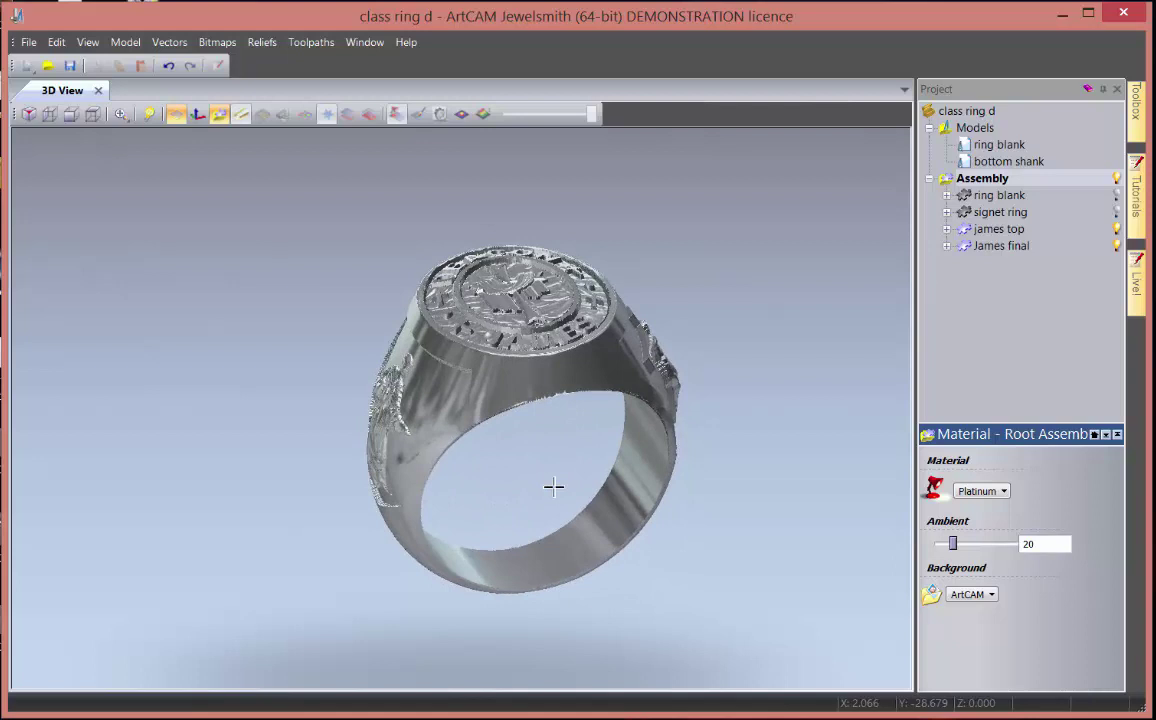